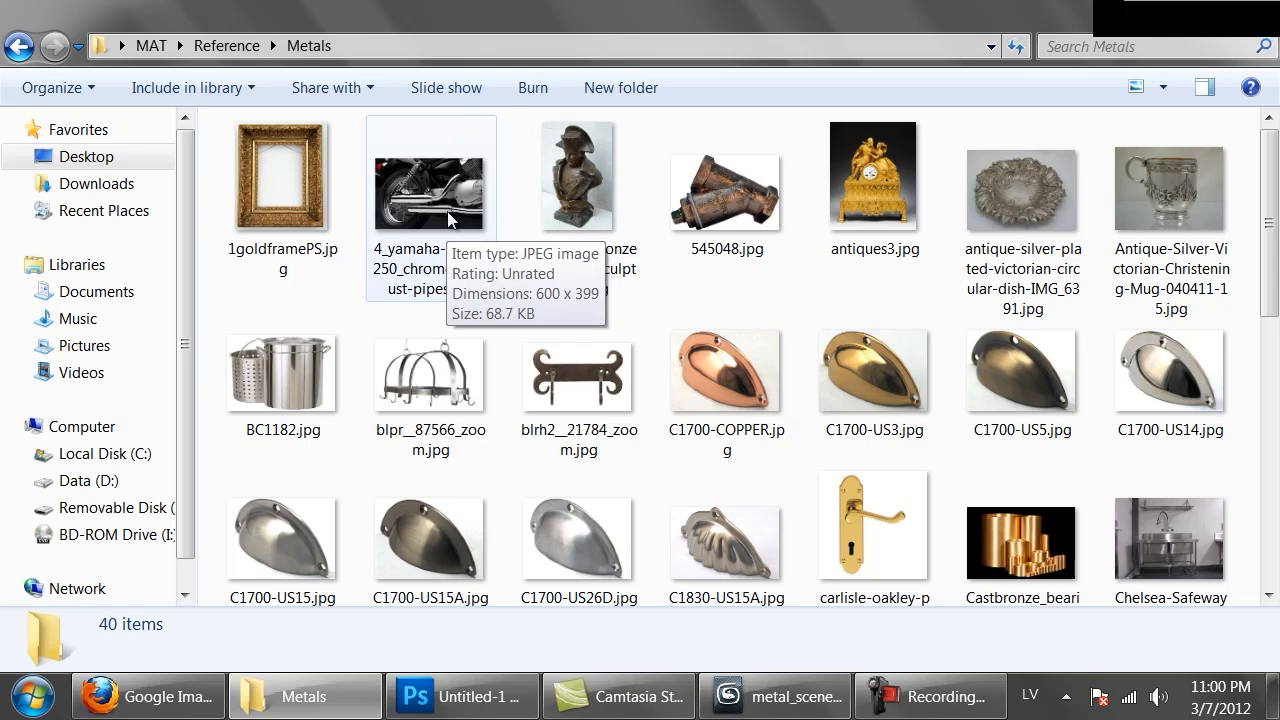
- Open the 4_yamaha-v-star-250_chrome-exhaust-pipes.jpg reference from the Metals folder and examine the chrome exhaust pipes up close
{"action": "double_click", "coordinate": [447, 211]}
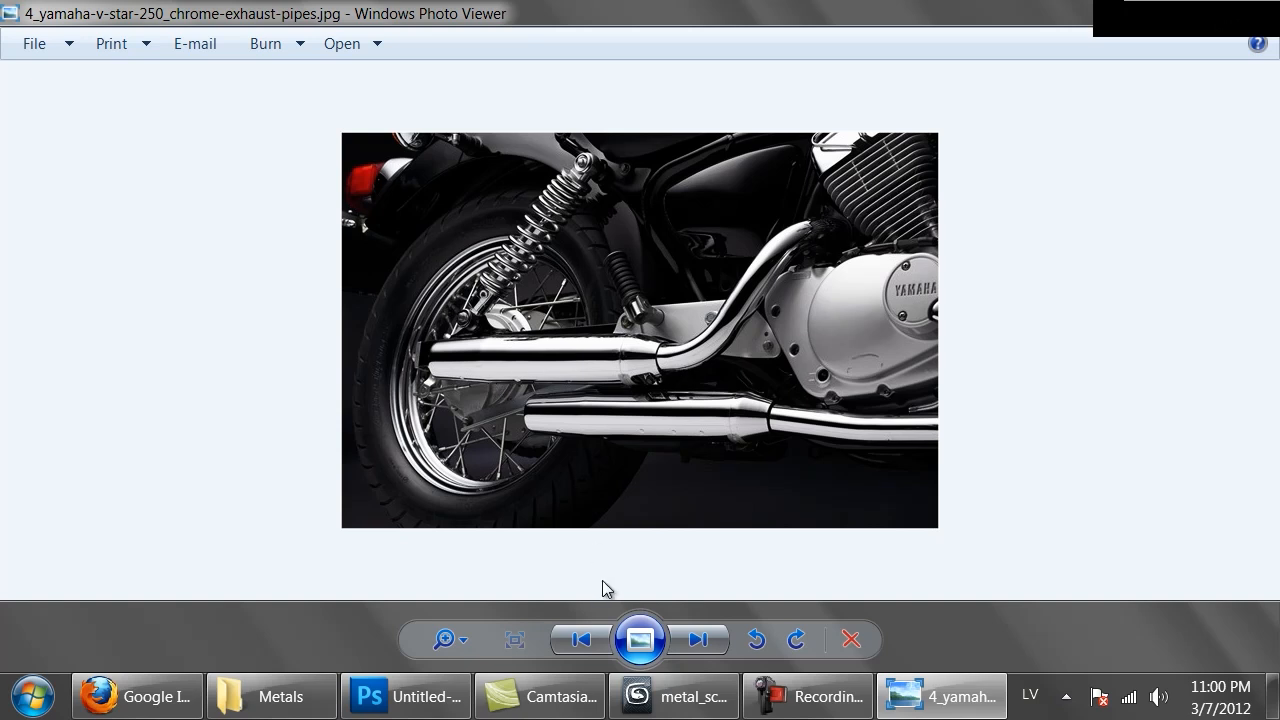
{"action": "left_click", "coordinate": [455, 643]}
{"action": "mouse_move", "coordinate": [462, 640]}
{"action": "left_mouse_down"}
{"action": "mouse_move", "coordinate": [457, 594]}
{"action": "mouse_move", "coordinate": [461, 621]}
{"action": "left_mouse_up"}
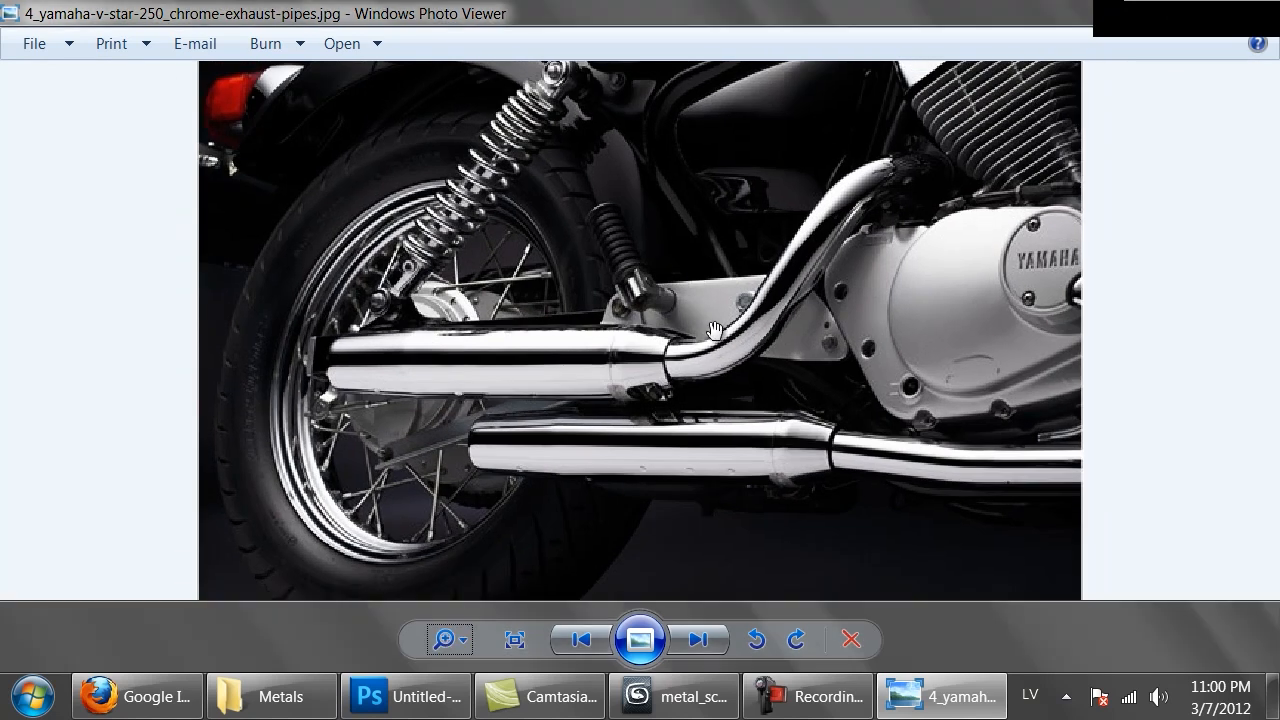
{"action": "left_click_drag", "start_coordinate": [650, 267], "coordinate": [646, 332]}
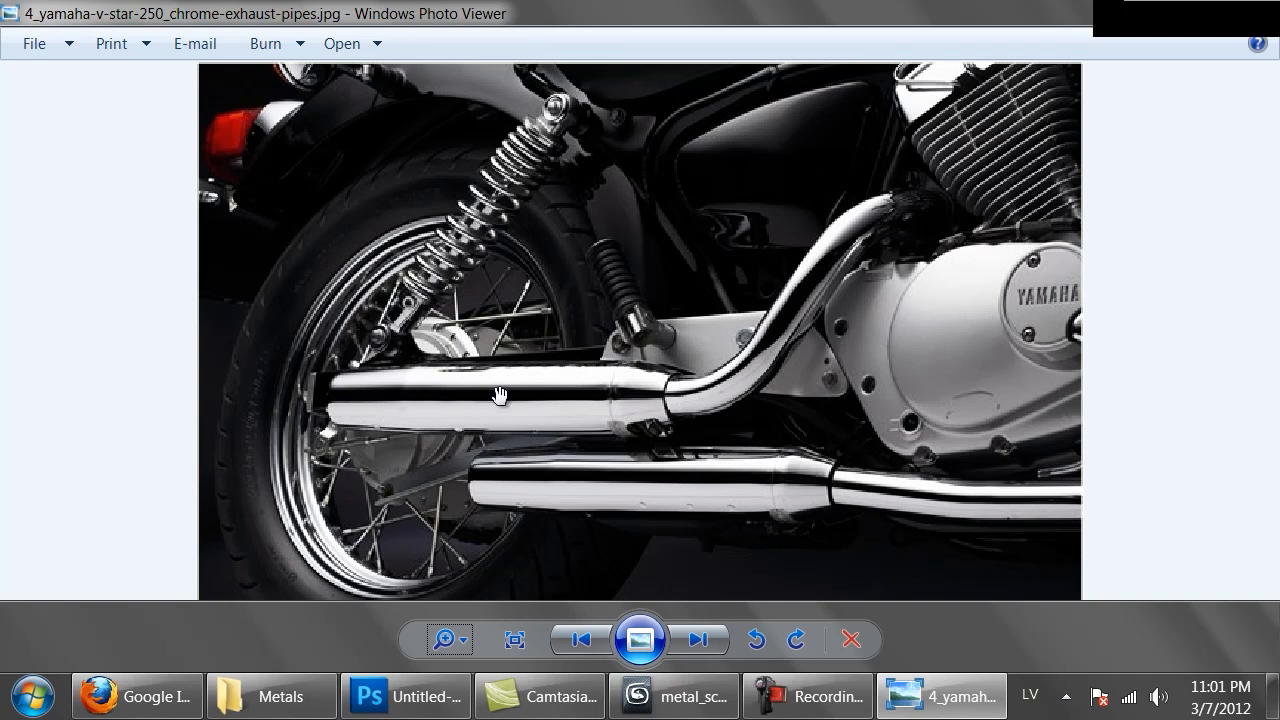
{"action": "left_click", "coordinate": [667, 177]}
{"action": "mouse_move", "coordinate": [644, 449]}
{"action": "left_mouse_down"}
{"action": "mouse_move", "coordinate": [643, 401]}
{"action": "mouse_move", "coordinate": [645, 452]}
{"action": "left_mouse_up"}
- Switch to 3ds Max, open the Material Editor and assign the VRayMtl type to the first material slot
{"action": "left_click", "coordinate": [669, 715]}
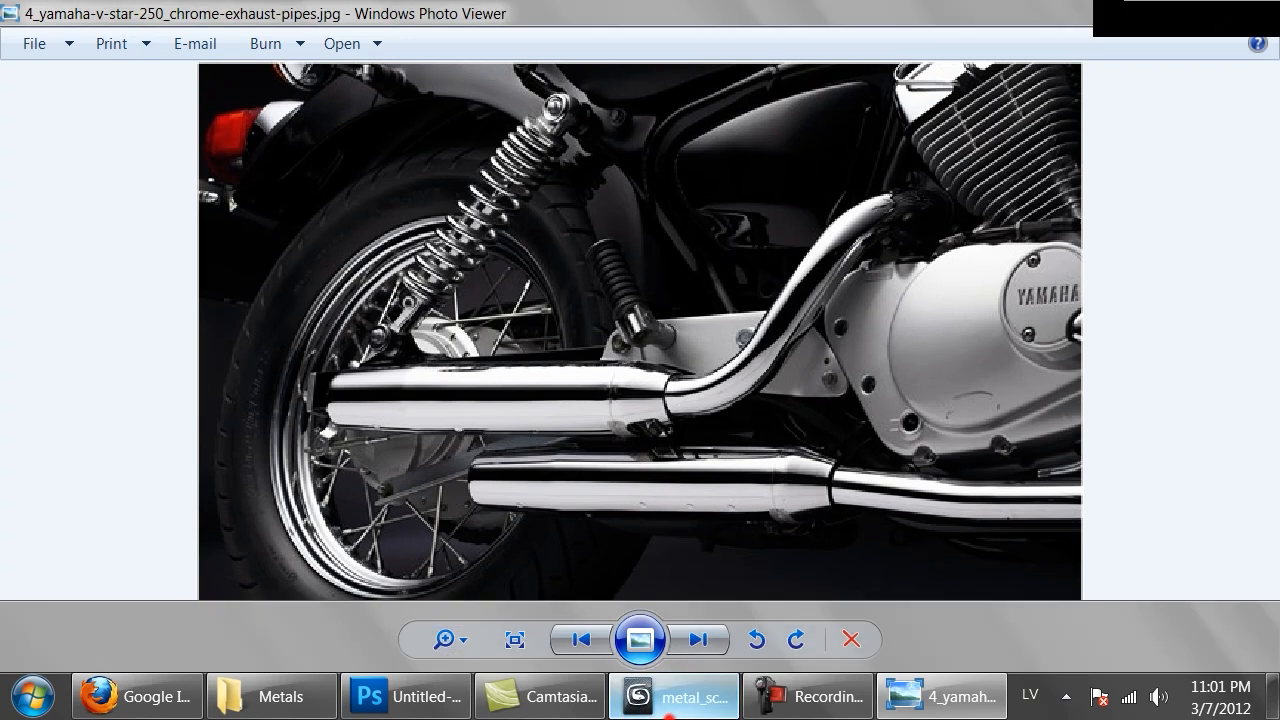
{"action": "key", "text": "m"}
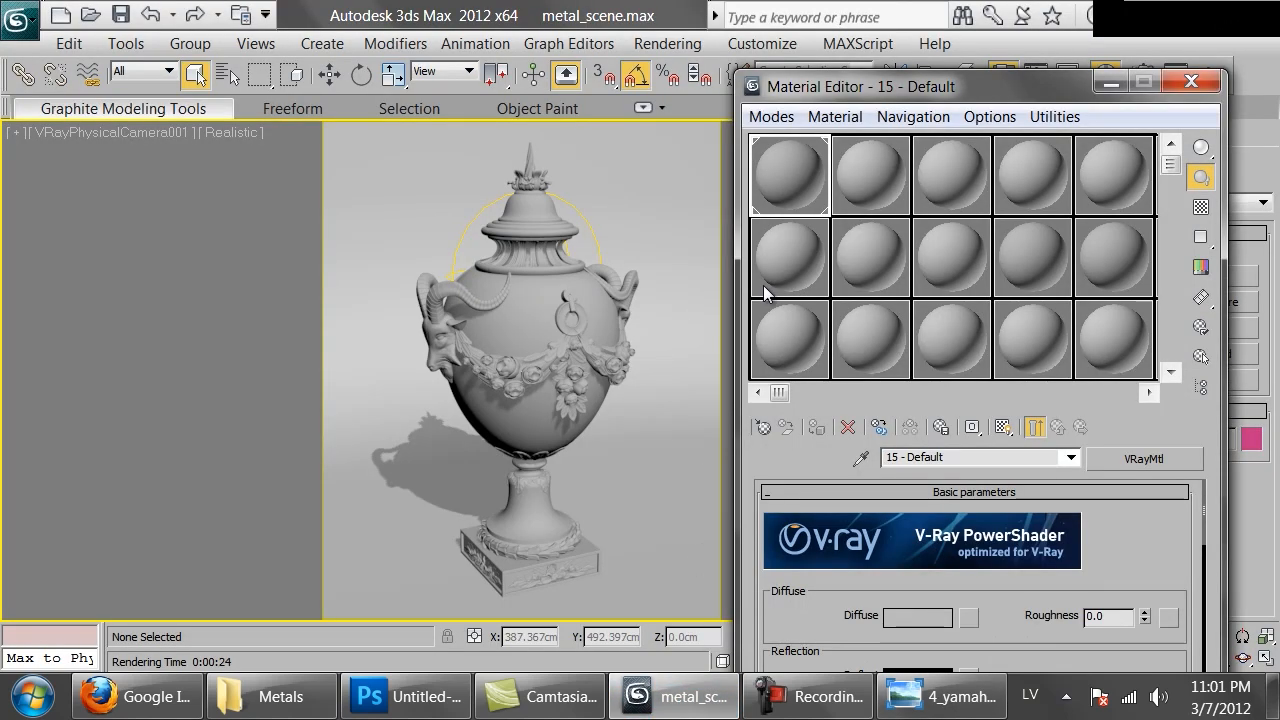
{"action": "left_click", "coordinate": [1158, 460]}
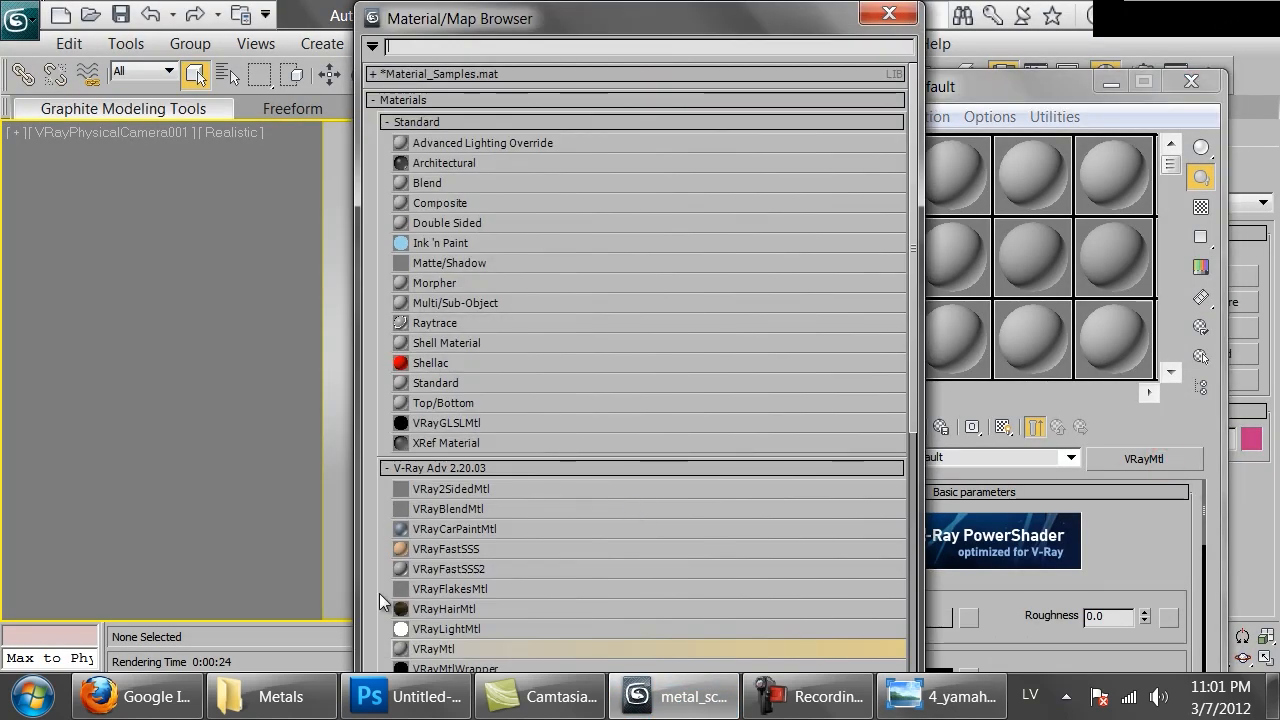
{"action": "double_click", "coordinate": [438, 648]}
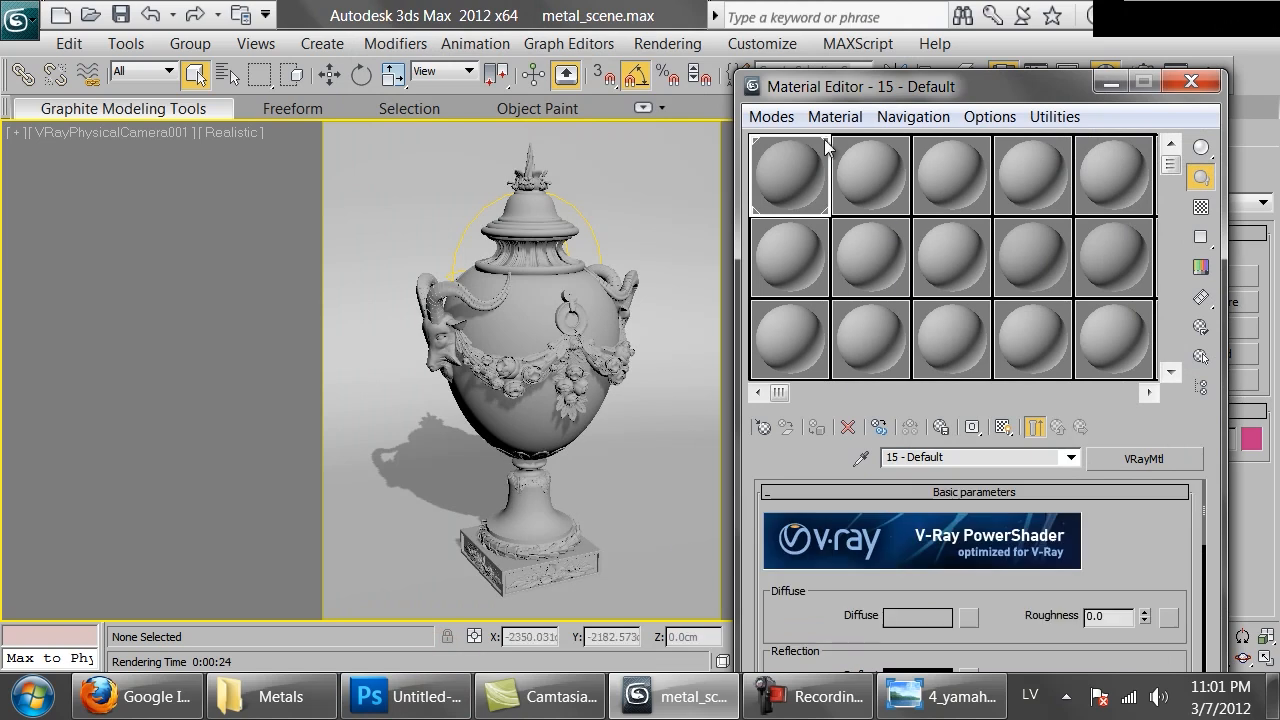
{"action": "left_click_drag", "start_coordinate": [832, 98], "coordinate": [840, 39]}
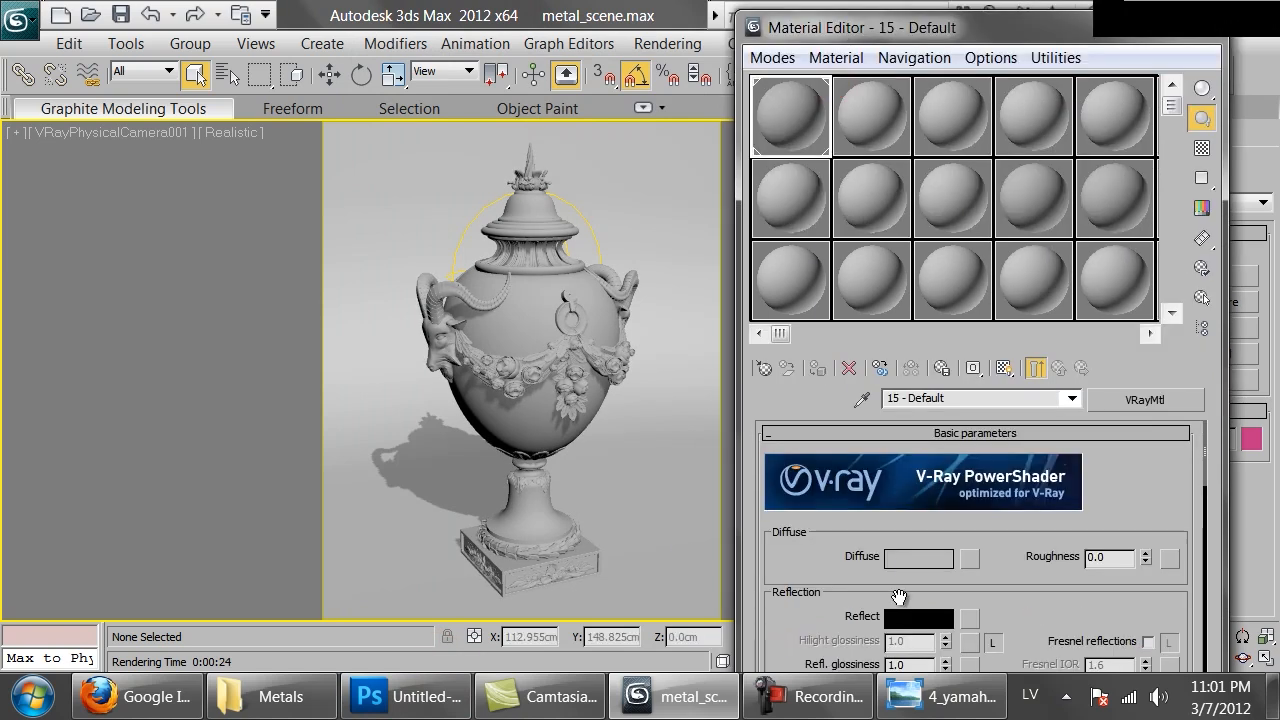
- Set the first material's diffuse colour to near black with a Value of 1
{"action": "left_click", "coordinate": [900, 558]}
{"action": "left_click", "coordinate": [928, 257]}
{"action": "type", "text": "1"}
{"action": "left_click", "coordinate": [855, 346]}
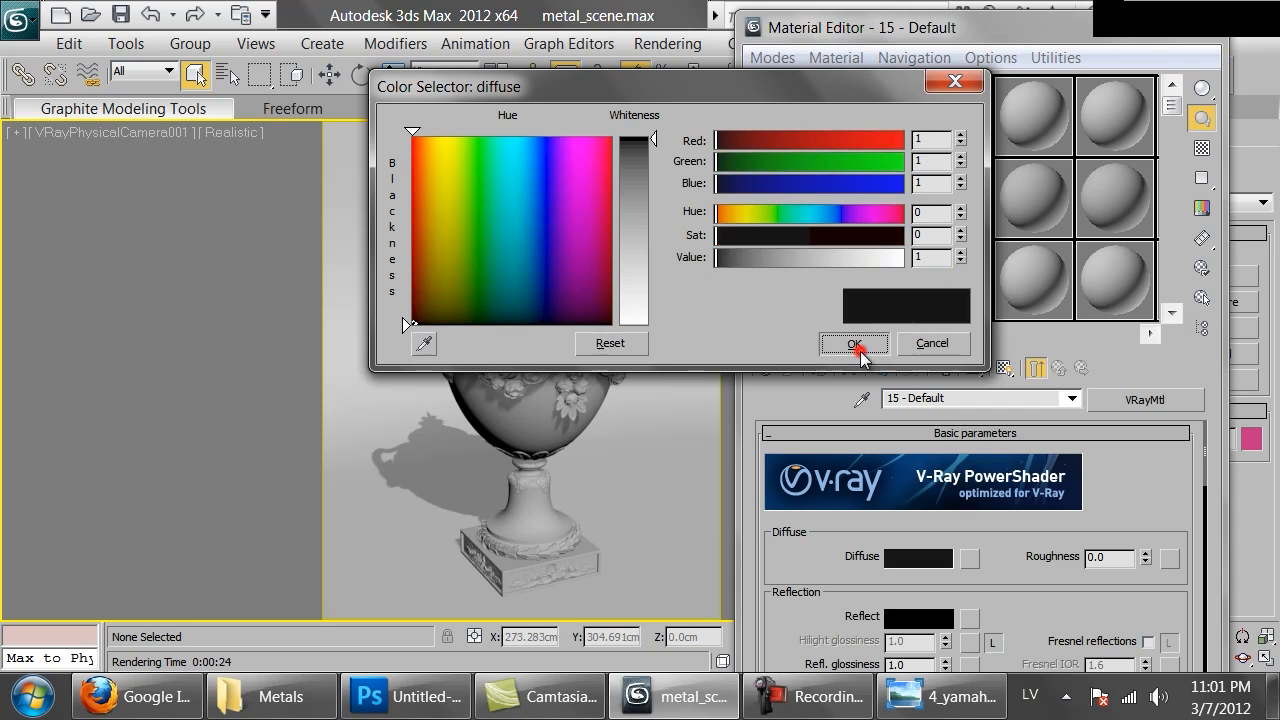
{"action": "left_click", "coordinate": [898, 562]}
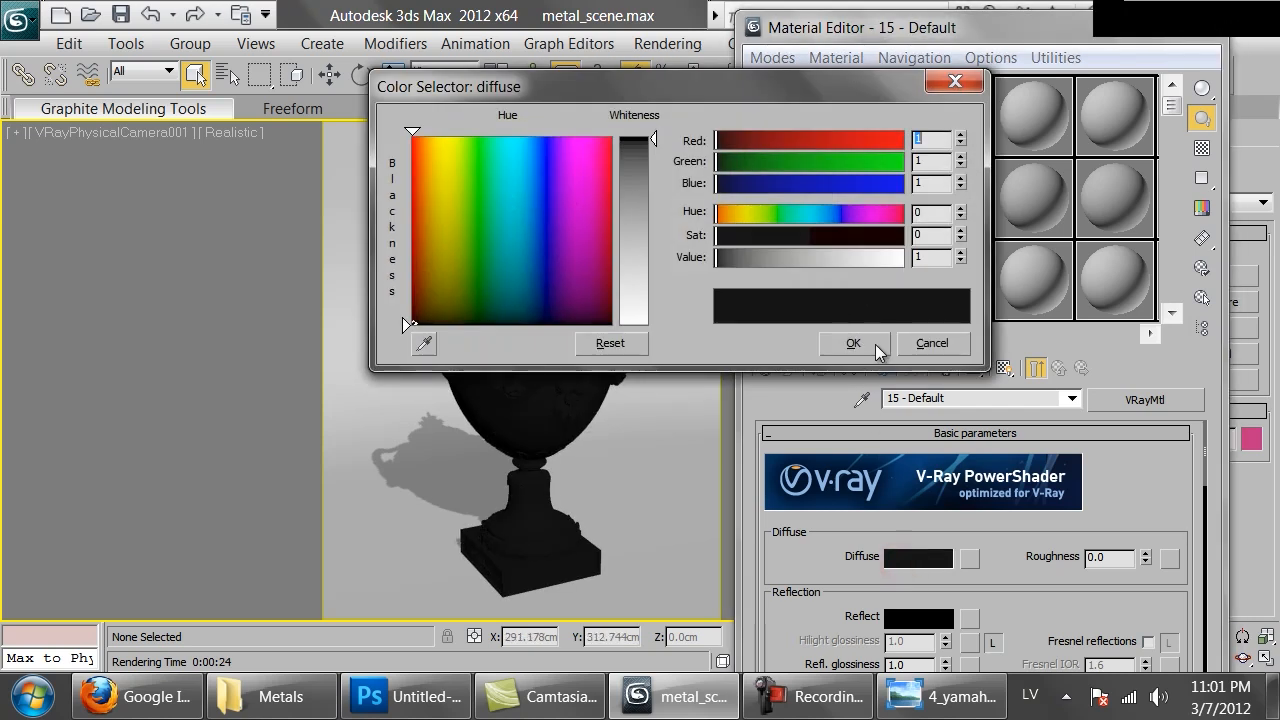
{"action": "left_click", "coordinate": [853, 344]}
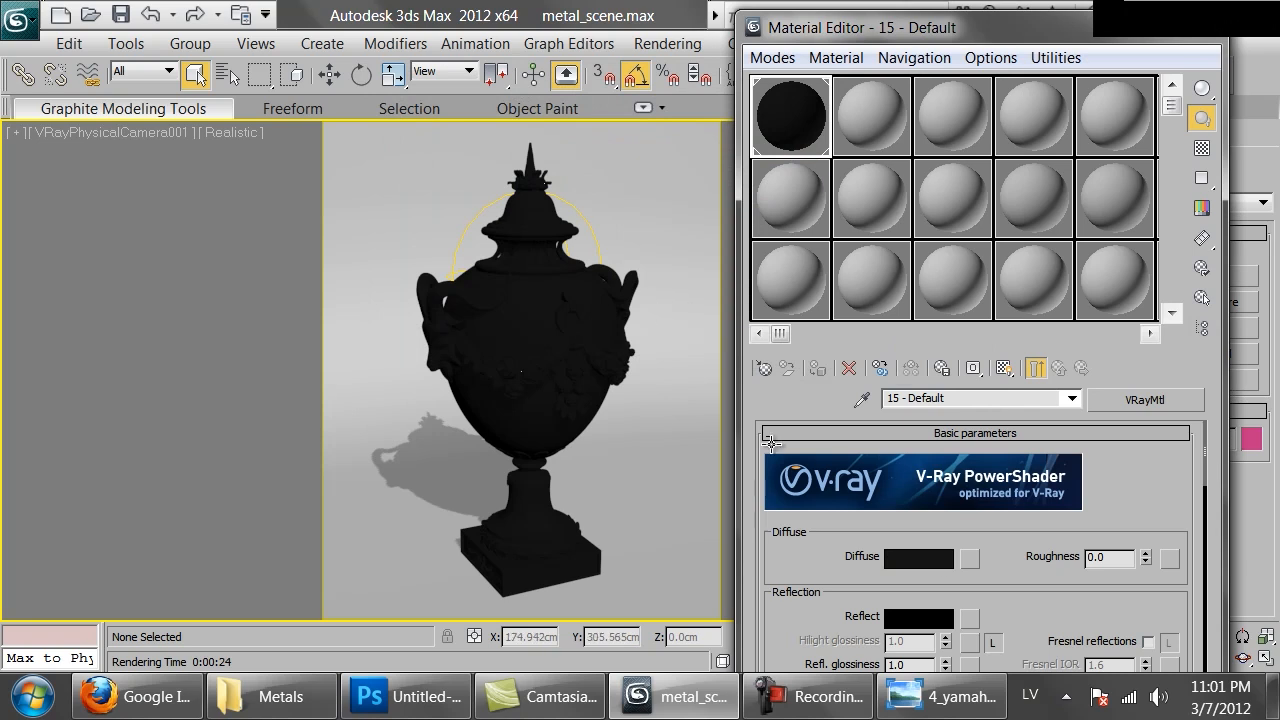
- Set the material's reflection colour to a light grey with a Value of 210
{"action": "left_click_drag", "start_coordinate": [1025, 584], "coordinate": [1044, 516]}
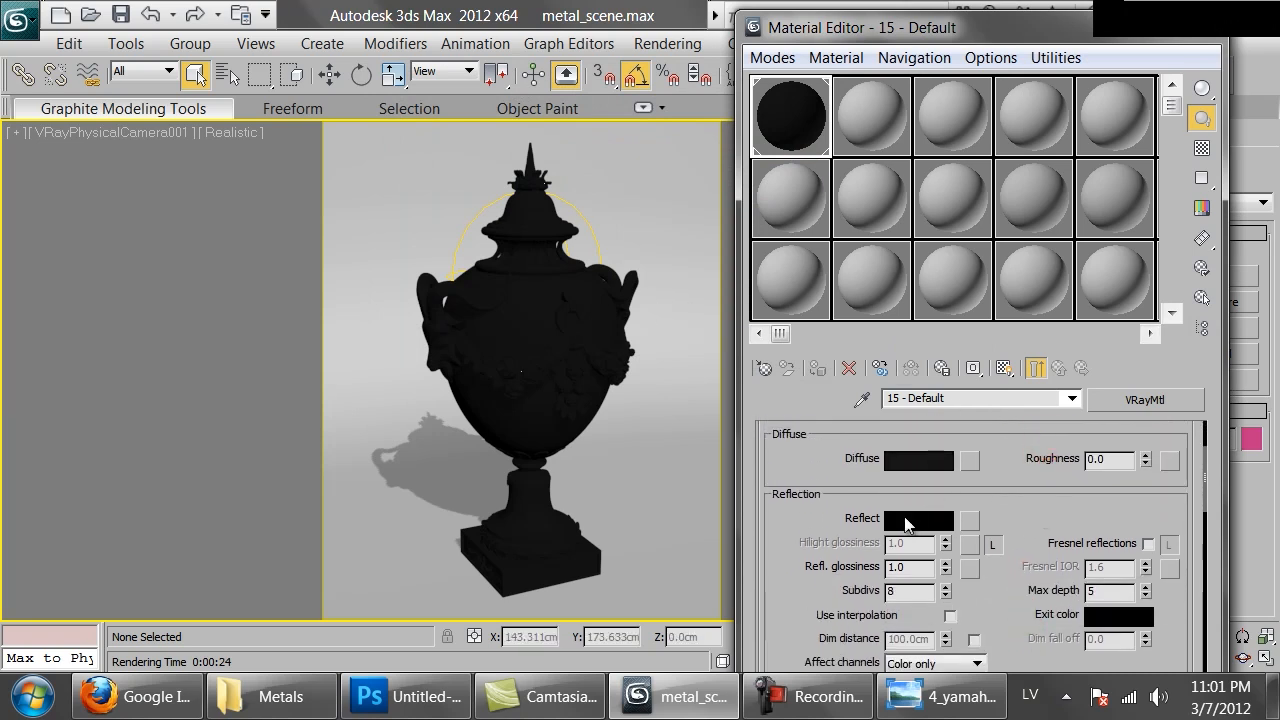
{"action": "left_click", "coordinate": [905, 521]}
{"action": "mouse_move", "coordinate": [850, 266]}
{"action": "left_mouse_down"}
{"action": "mouse_move", "coordinate": [888, 265]}
{"action": "mouse_move", "coordinate": [874, 262]}
{"action": "left_mouse_up"}
{"action": "double_click", "coordinate": [929, 257]}
{"action": "type", "text": "200"}
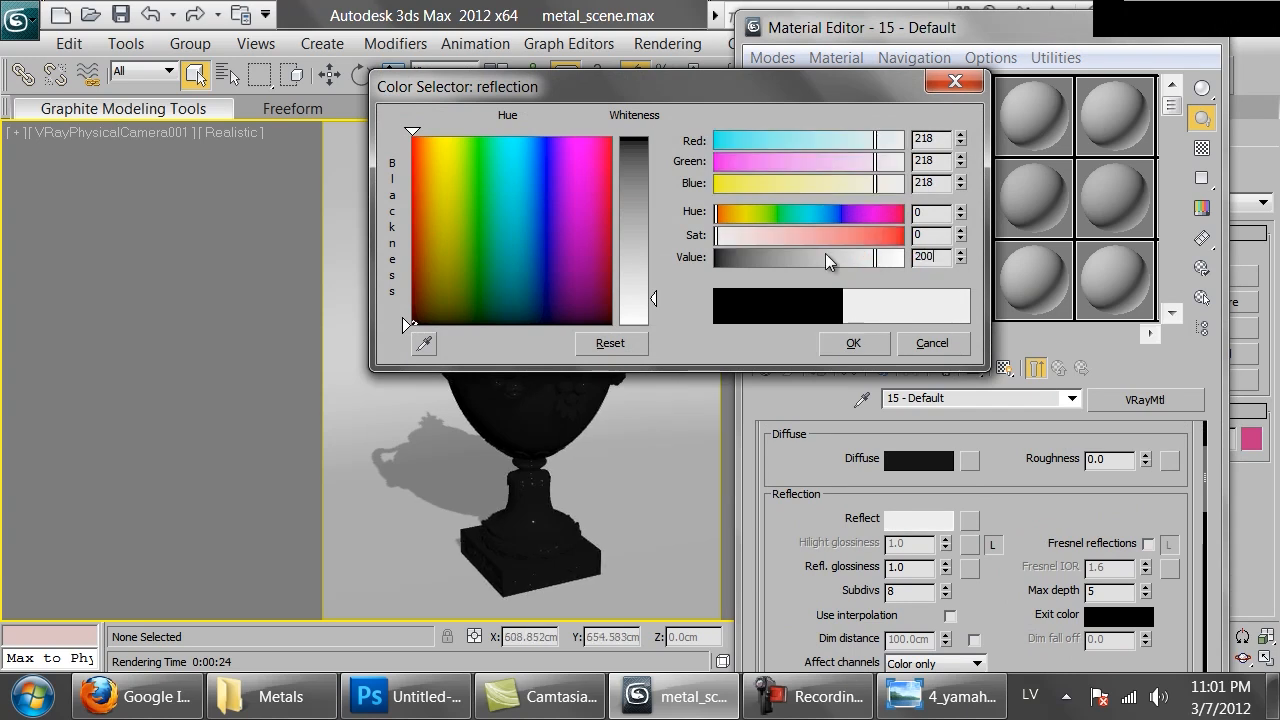
{"action": "left_click", "coordinate": [848, 343]}
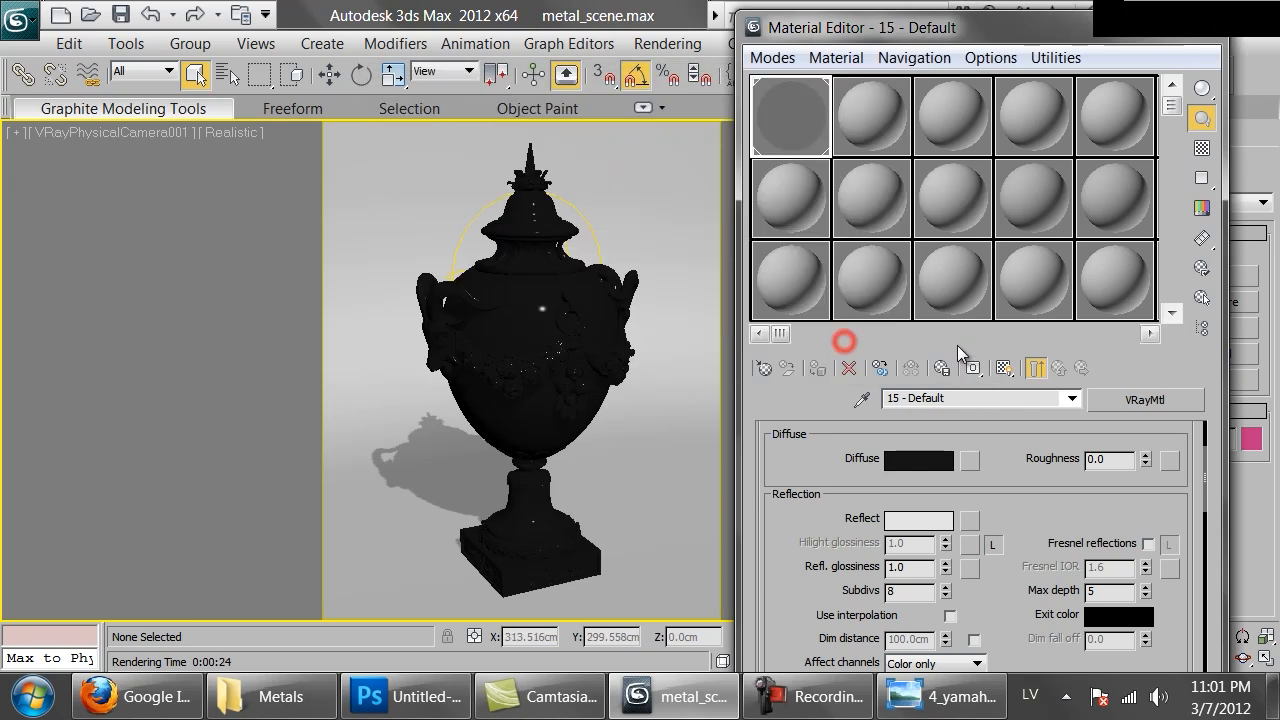
{"action": "left_click", "coordinate": [912, 525]}
{"action": "double_click", "coordinate": [933, 257]}
{"action": "key", "text": "Return"}
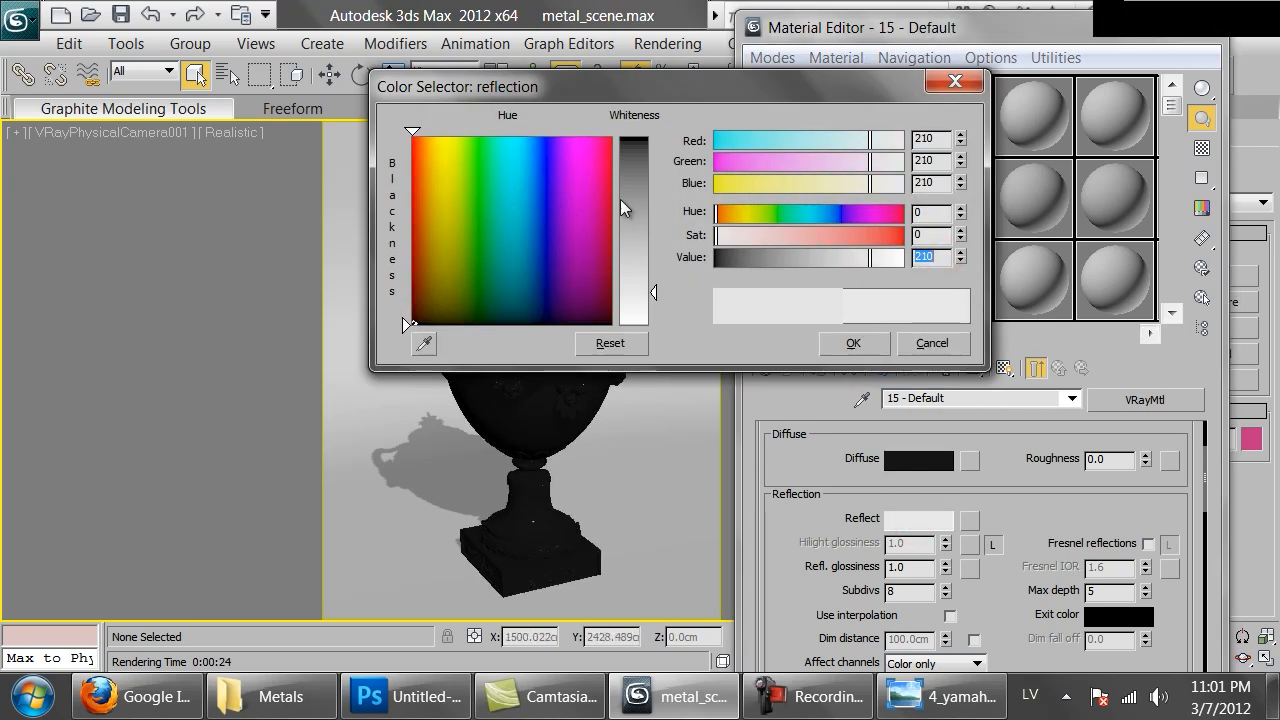
{"action": "left_click", "coordinate": [840, 340]}
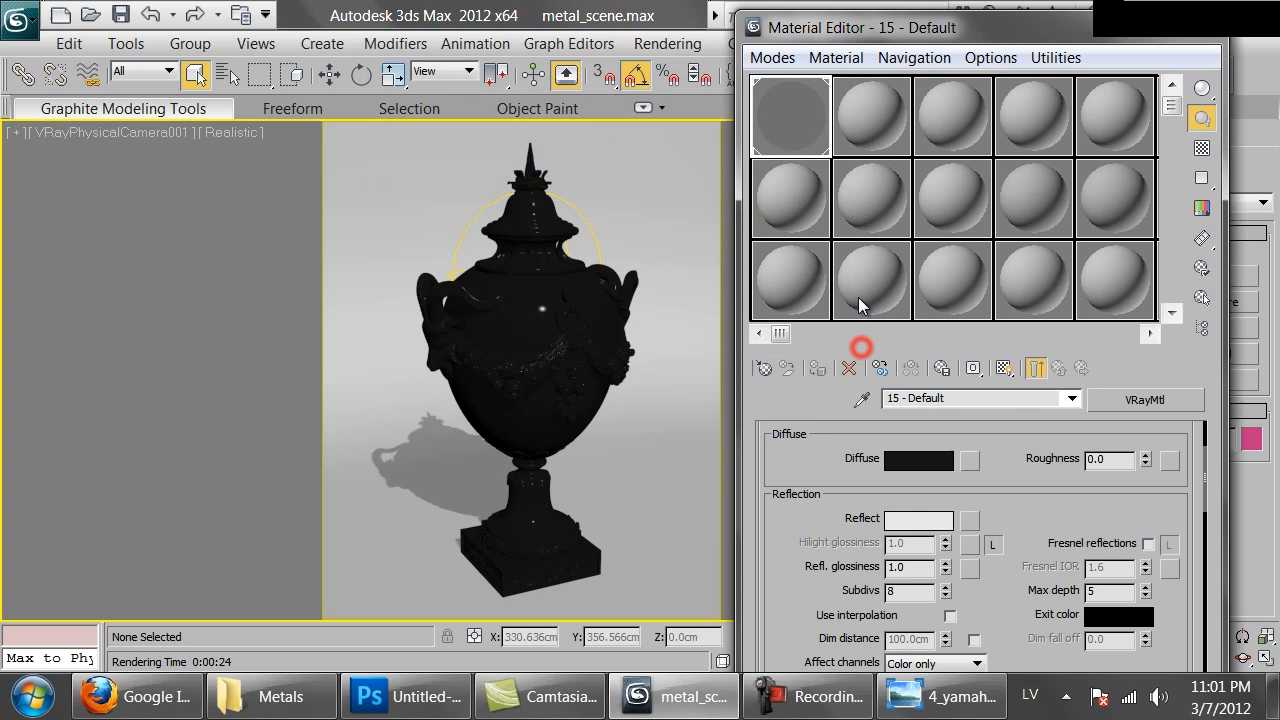
- Open an enlarged preview of the first material's sample and compare it with the chrome exhaust reference photo
{"action": "double_click", "coordinate": [782, 114]}
{"action": "left_click_drag", "start_coordinate": [343, 263], "coordinate": [506, 138]}
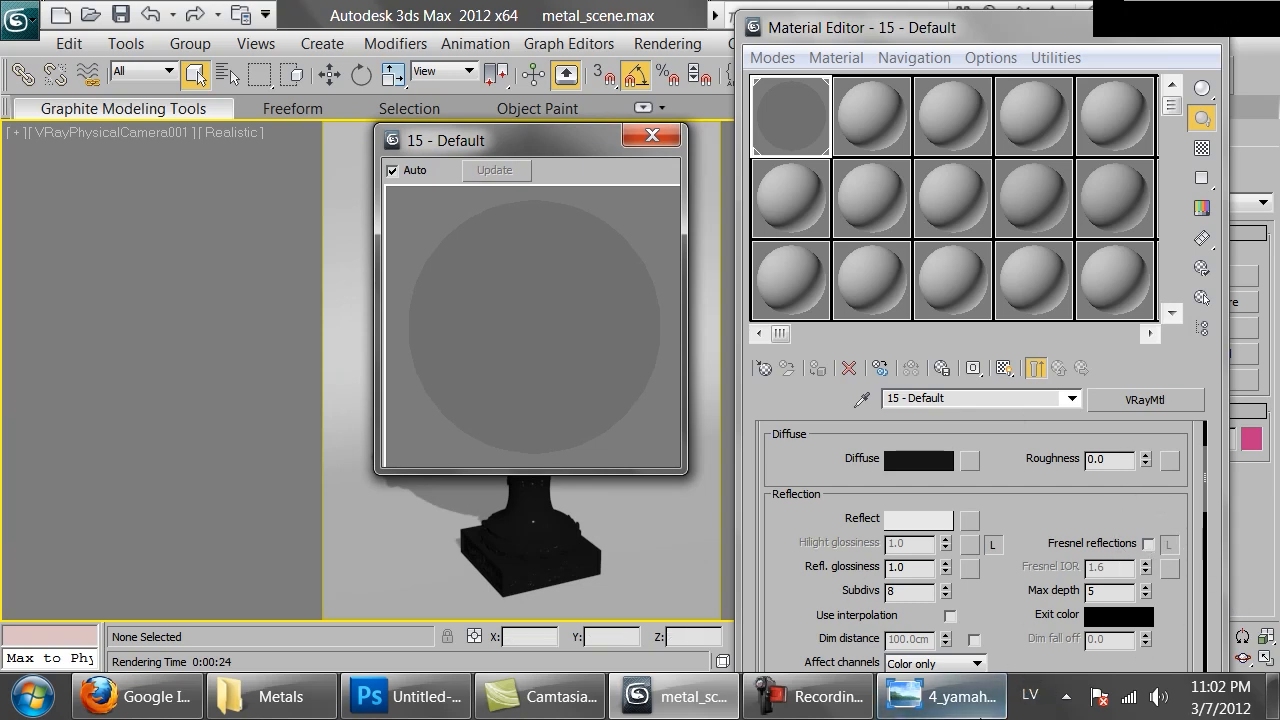
{"action": "left_click", "coordinate": [940, 580]}
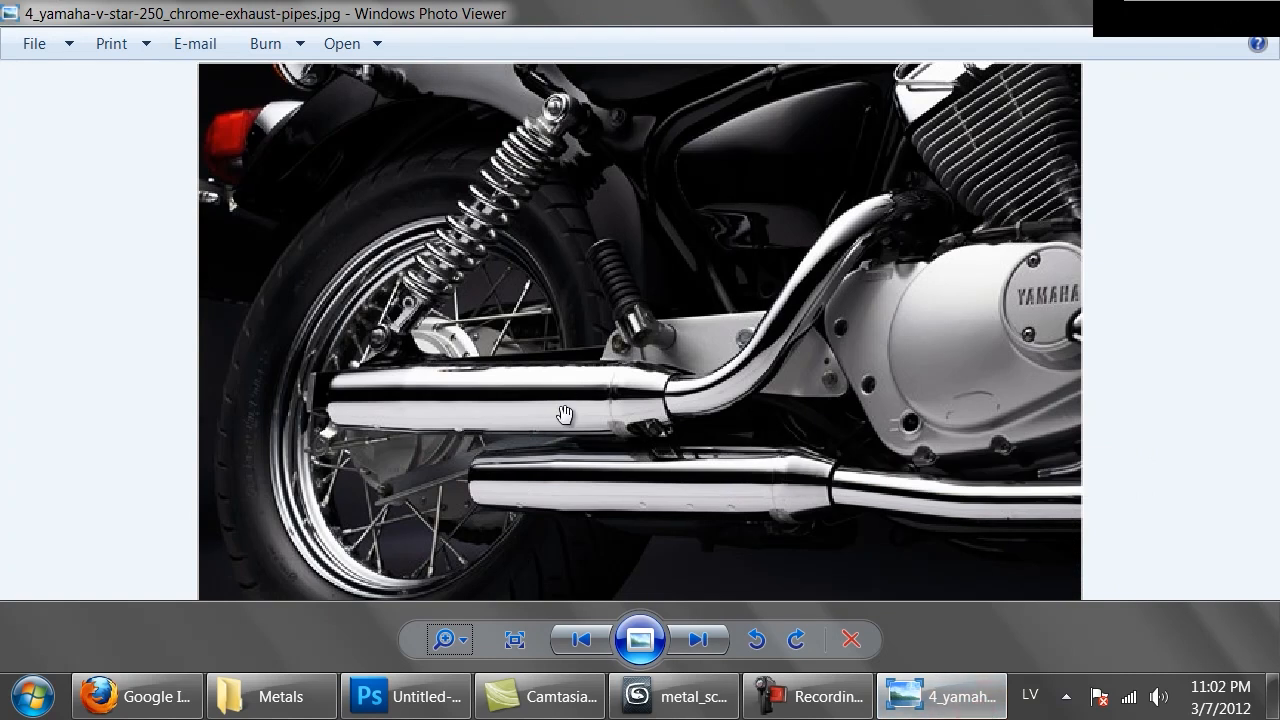
{"action": "left_click", "coordinate": [705, 700]}
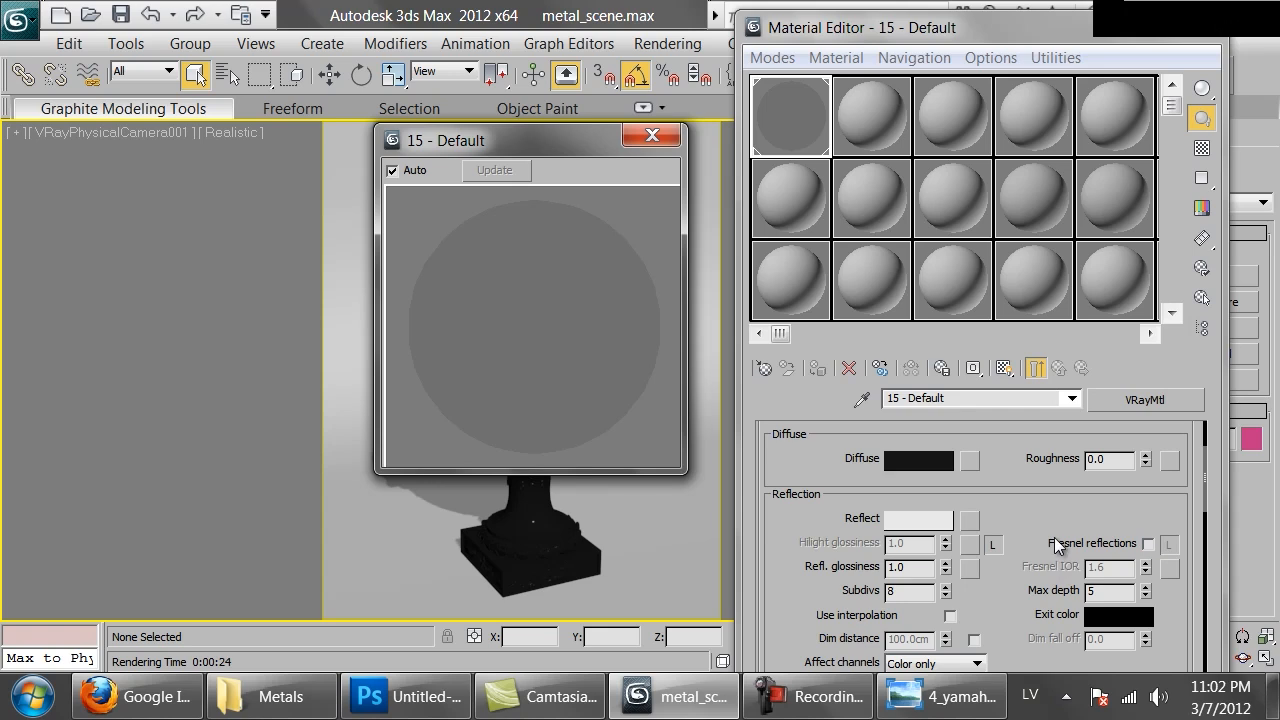
- Enable Fresnel reflections on the material, unlock the Fresnel IOR and set it to 90
{"action": "left_click", "coordinate": [1049, 537]}
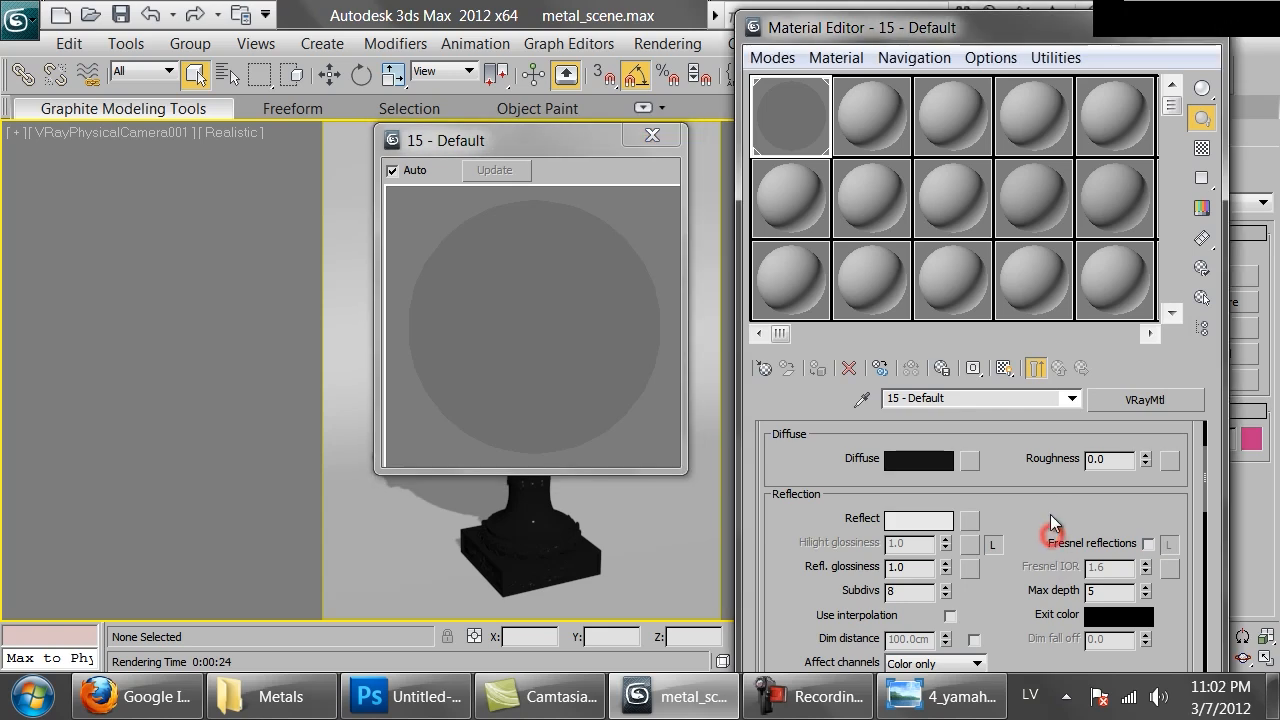
{"action": "left_click", "coordinate": [1148, 544]}
{"action": "left_click", "coordinate": [1166, 544]}
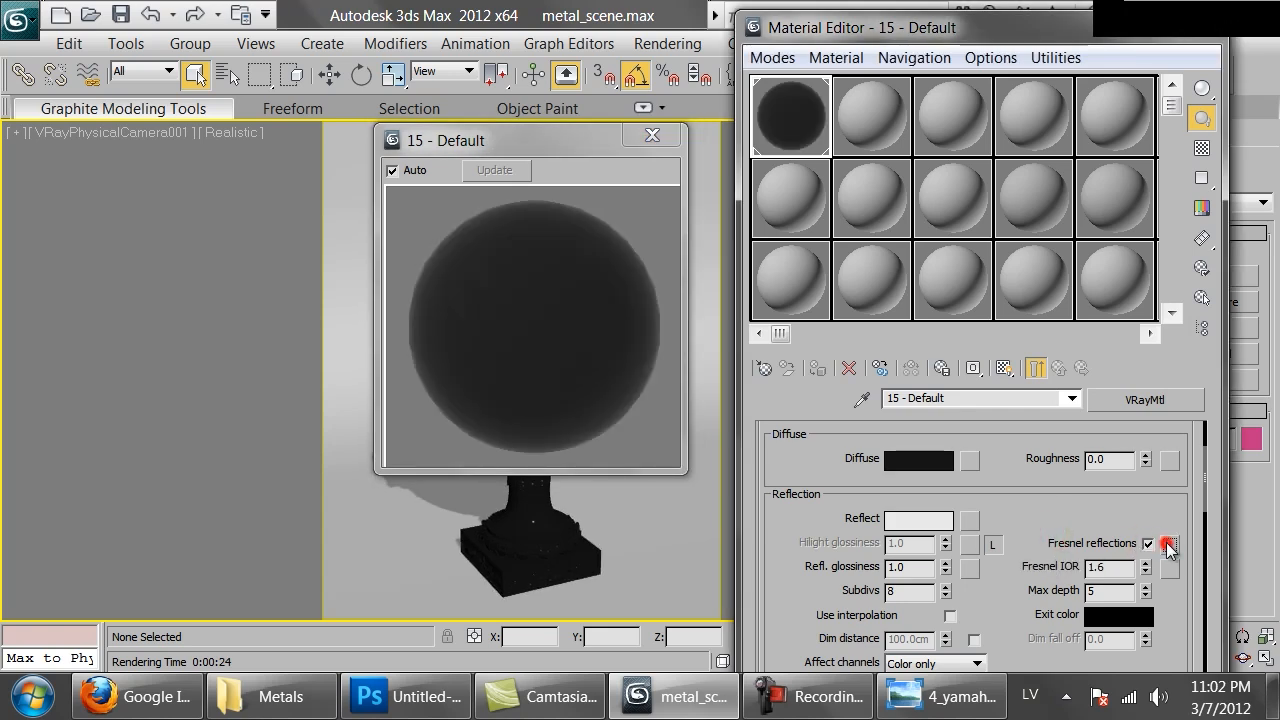
{"action": "double_click", "coordinate": [1105, 567]}
{"action": "type", "text": "9"}
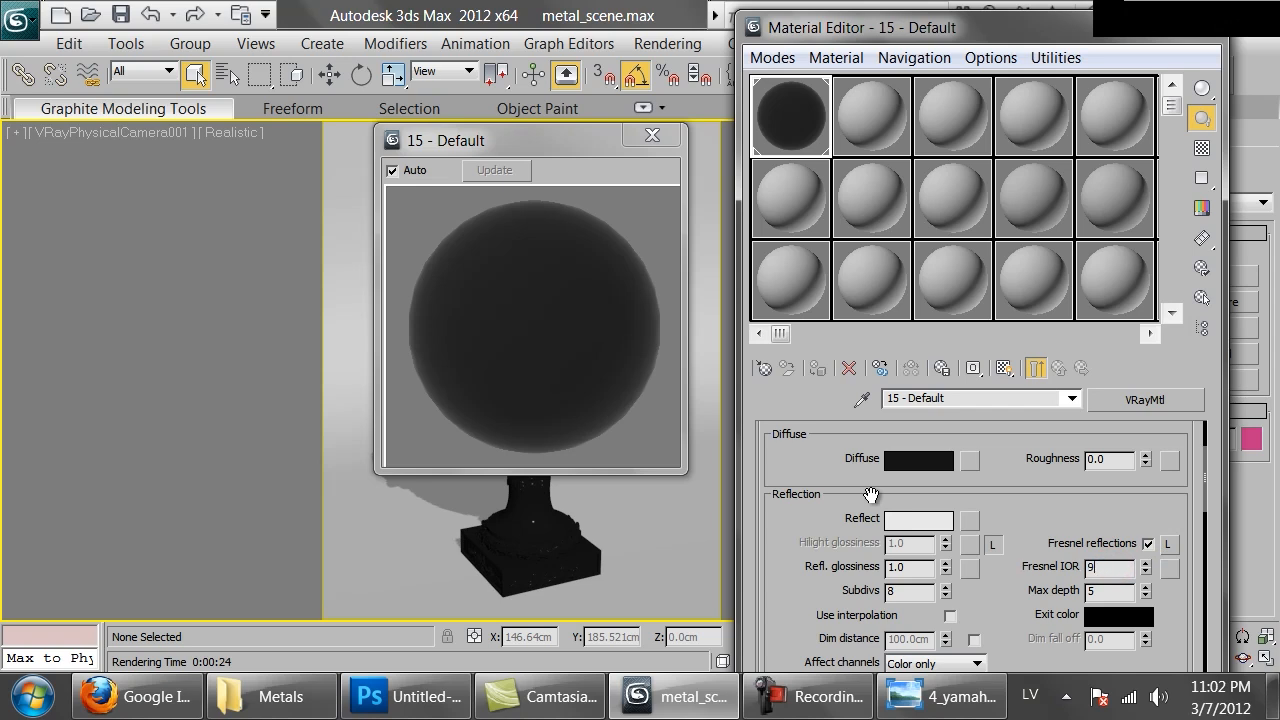
{"action": "type", "text": "0"}
{"action": "key", "text": "Return"}
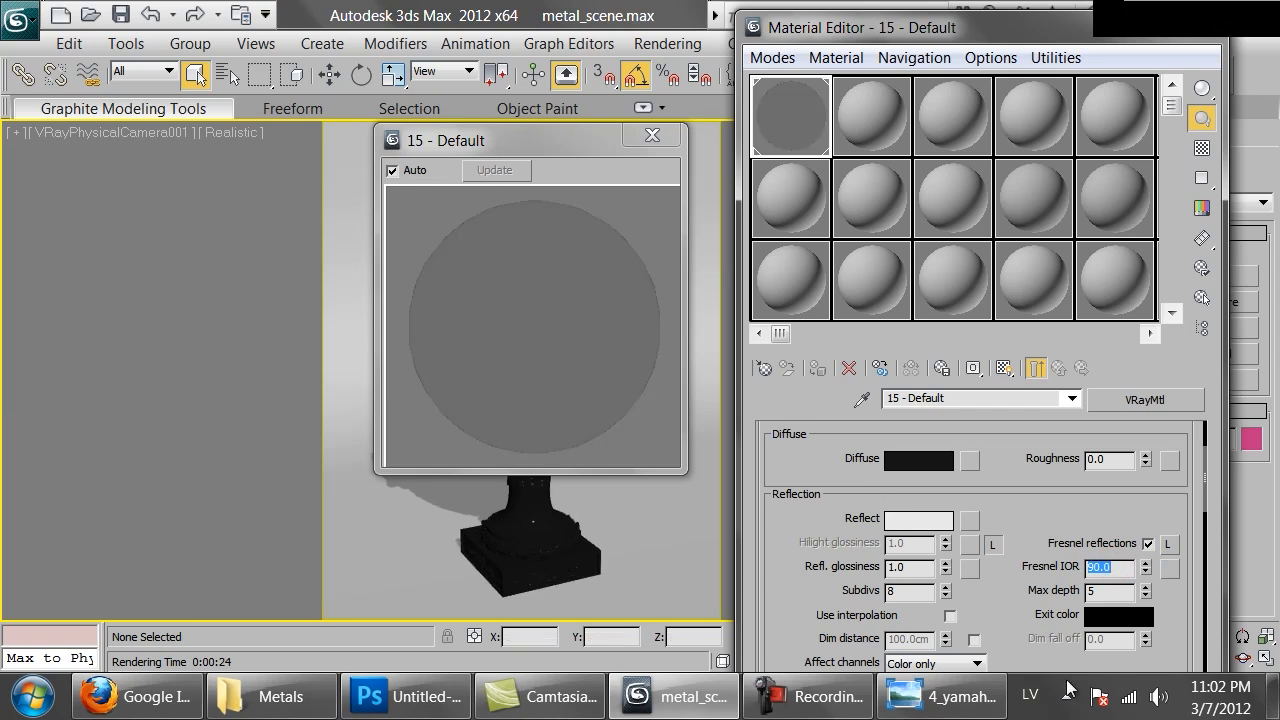
- After checking the chrome reference again, set the Fresnel IOR to 100 and show a checkered background behind the material sample
{"action": "left_click", "coordinate": [940, 696]}
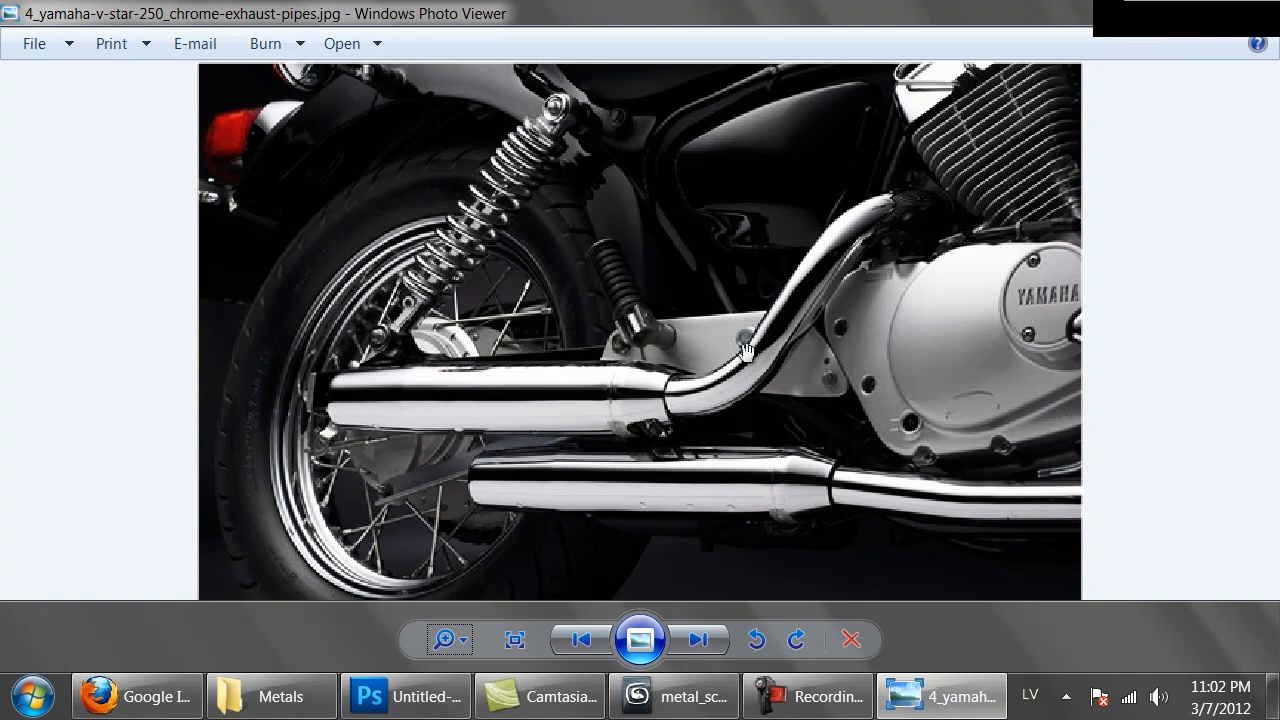
{"action": "left_click", "coordinate": [675, 696]}
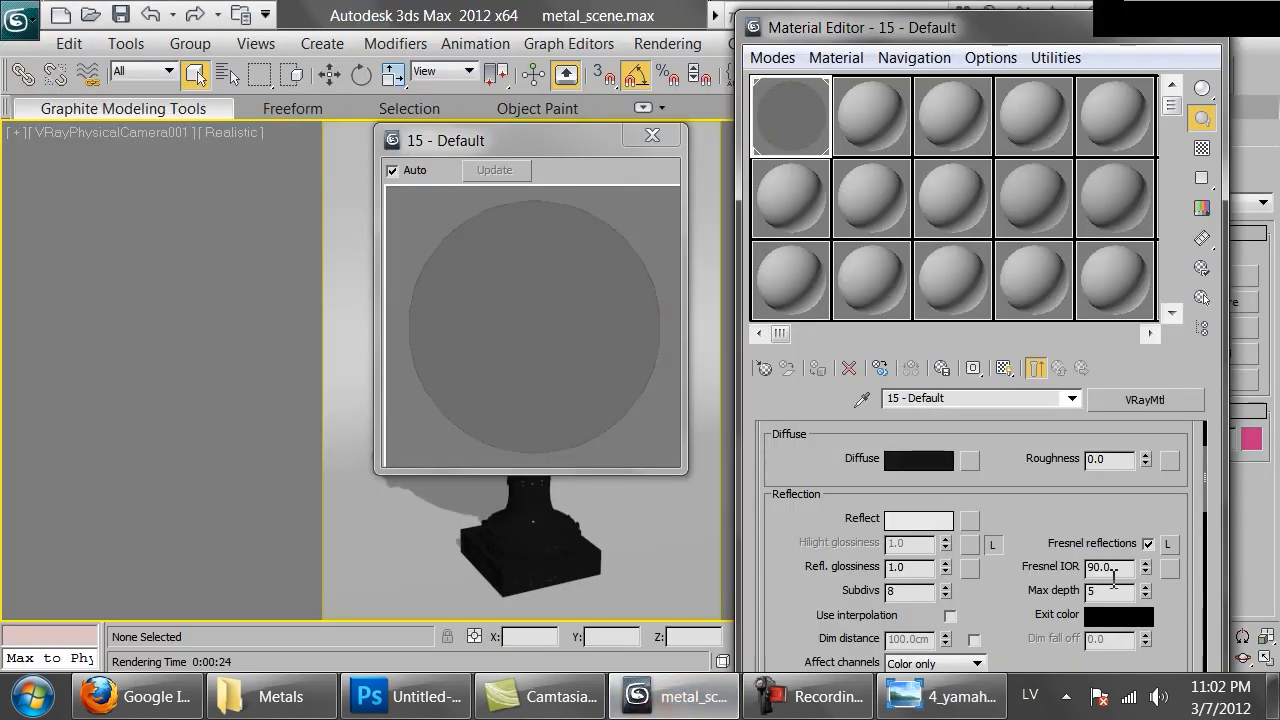
{"action": "double_click", "coordinate": [1108, 567]}
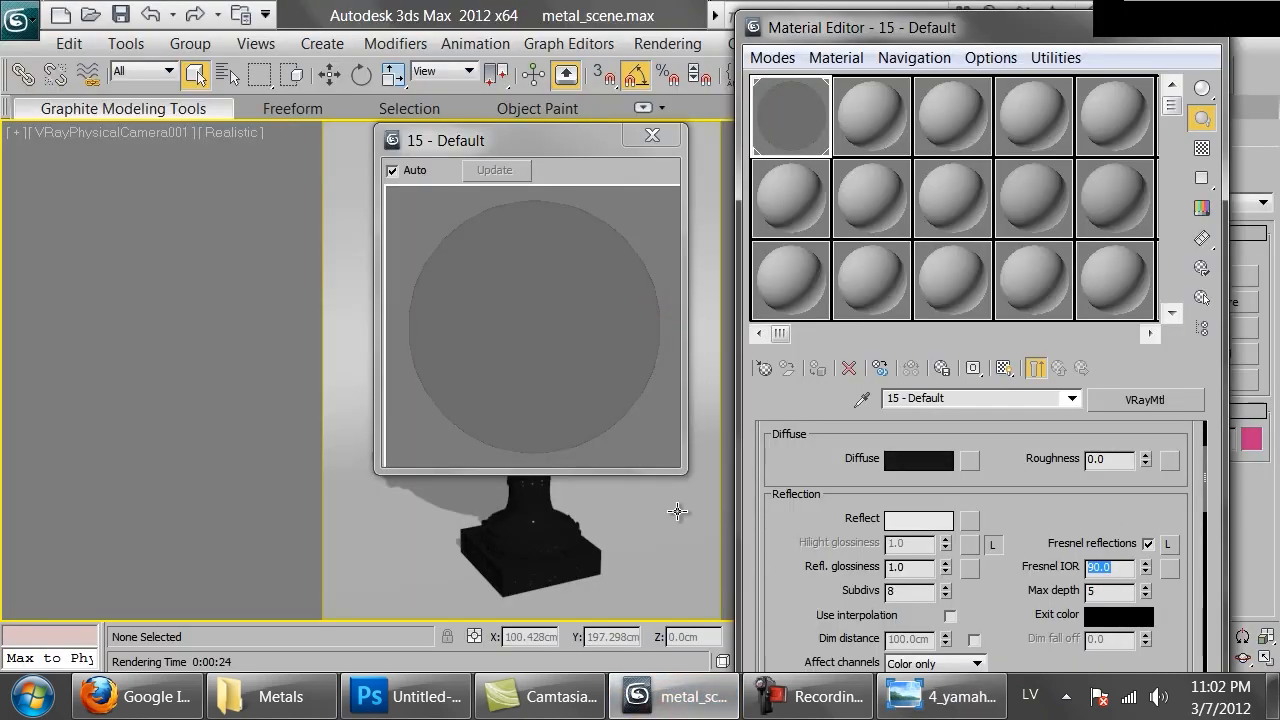
{"action": "type", "text": "100"}
{"action": "key", "text": "Return"}
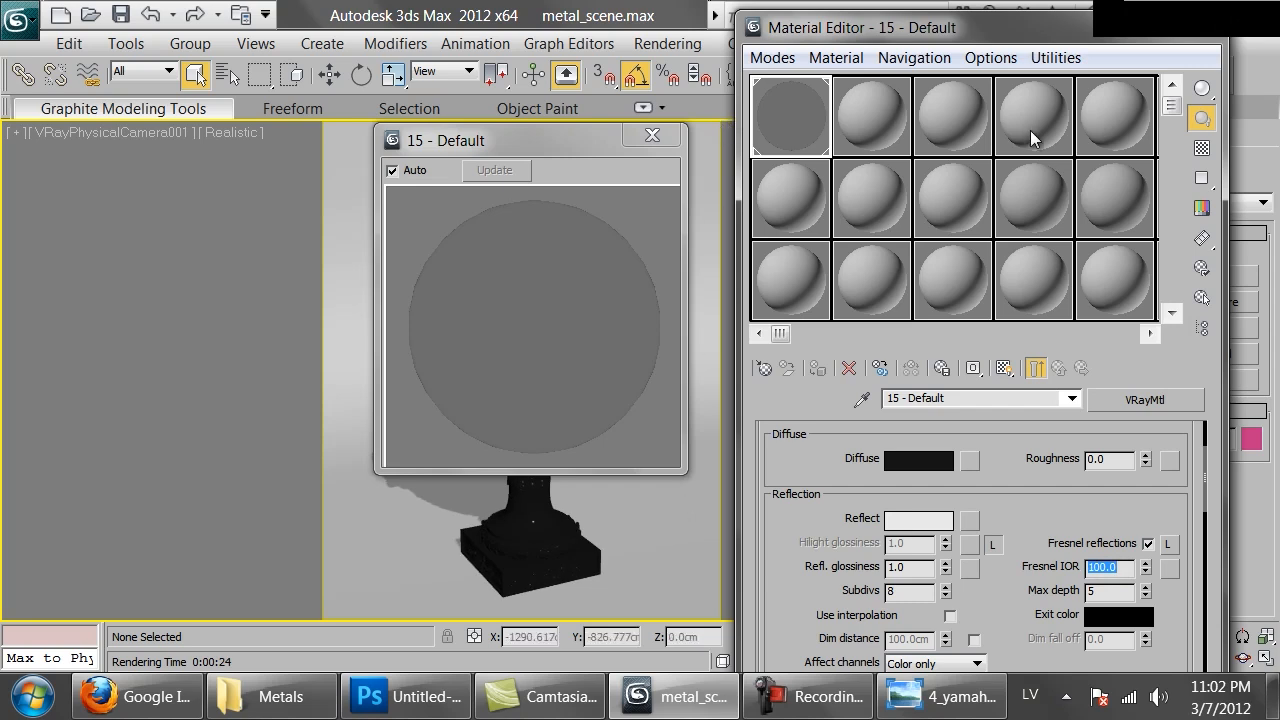
{"action": "left_click", "coordinate": [1201, 150]}
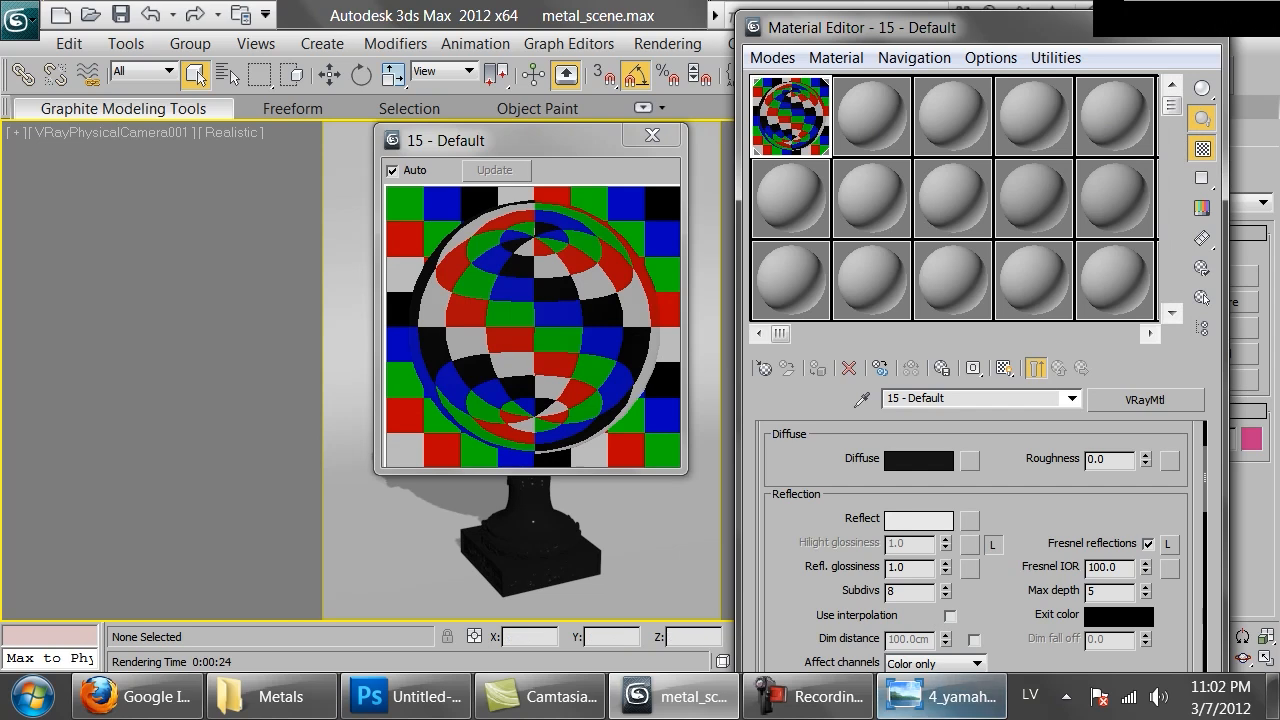
- Look through the Metals reference images for another chrome example and open imagehandler.ashx.jpg
{"action": "left_click", "coordinate": [935, 697]}
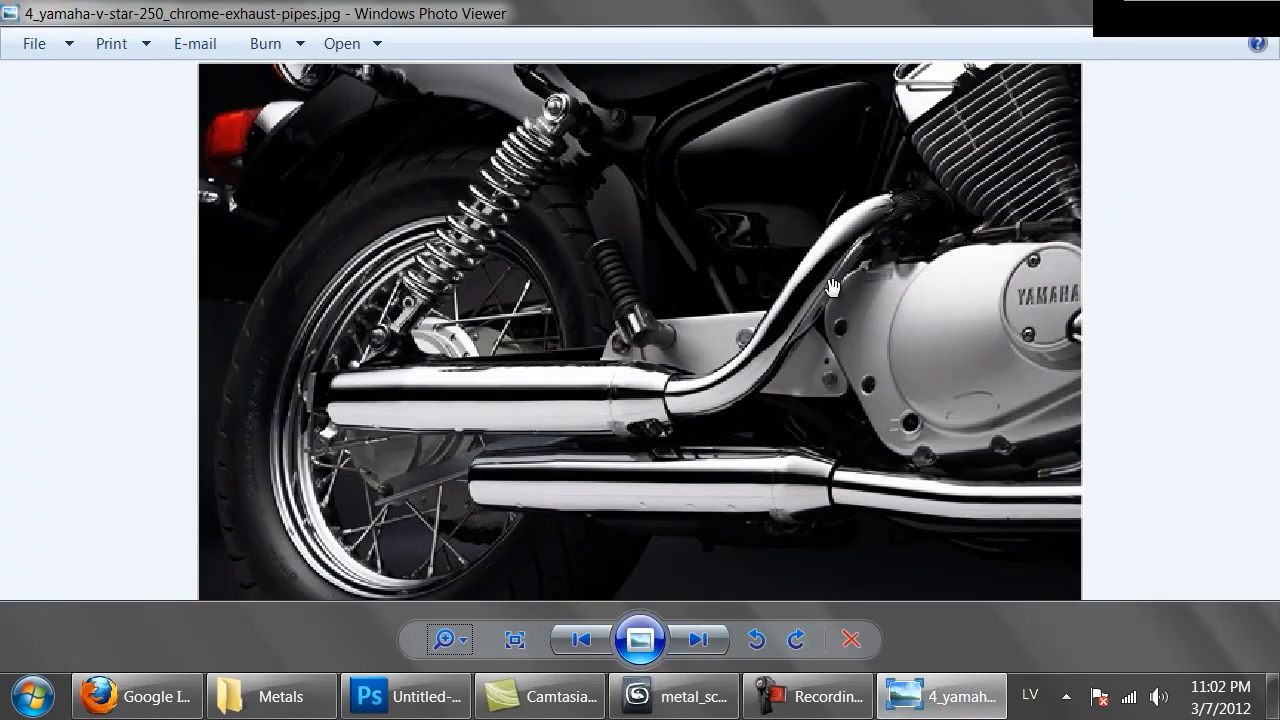
{"action": "left_click", "coordinate": [697, 640]}
{"action": "left_click", "coordinate": [697, 640]}
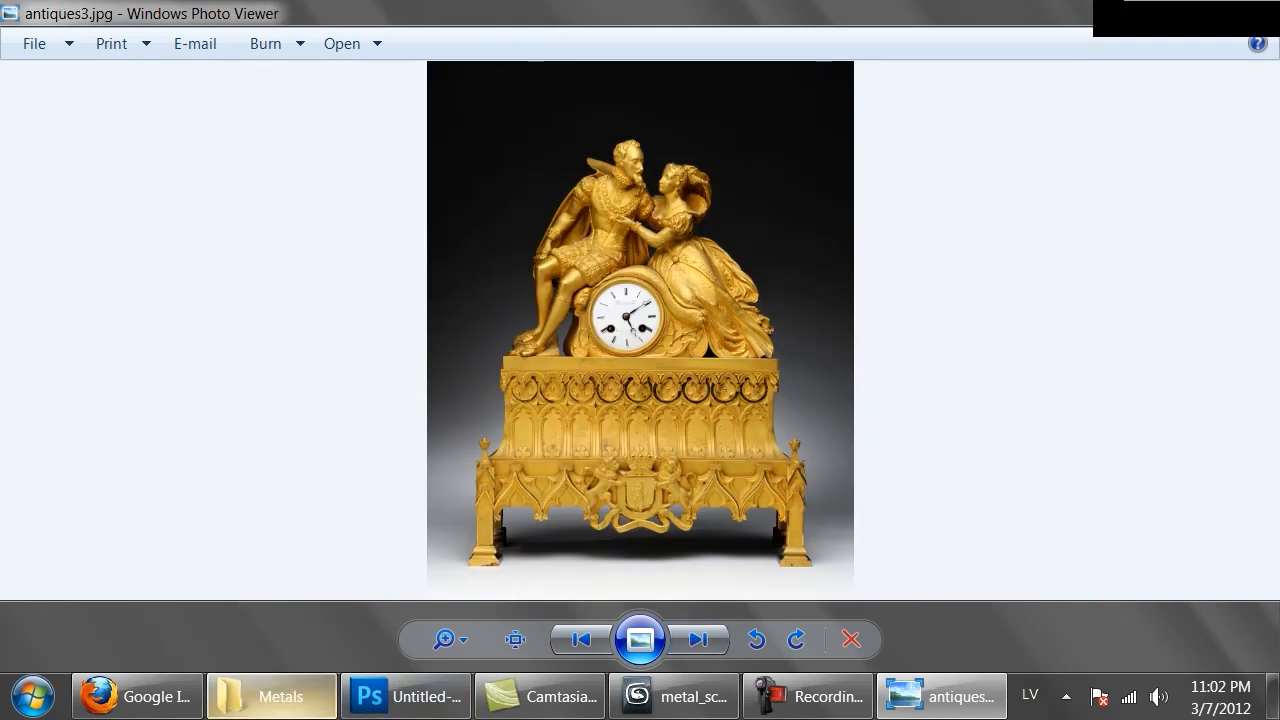
{"action": "left_click", "coordinate": [281, 696]}
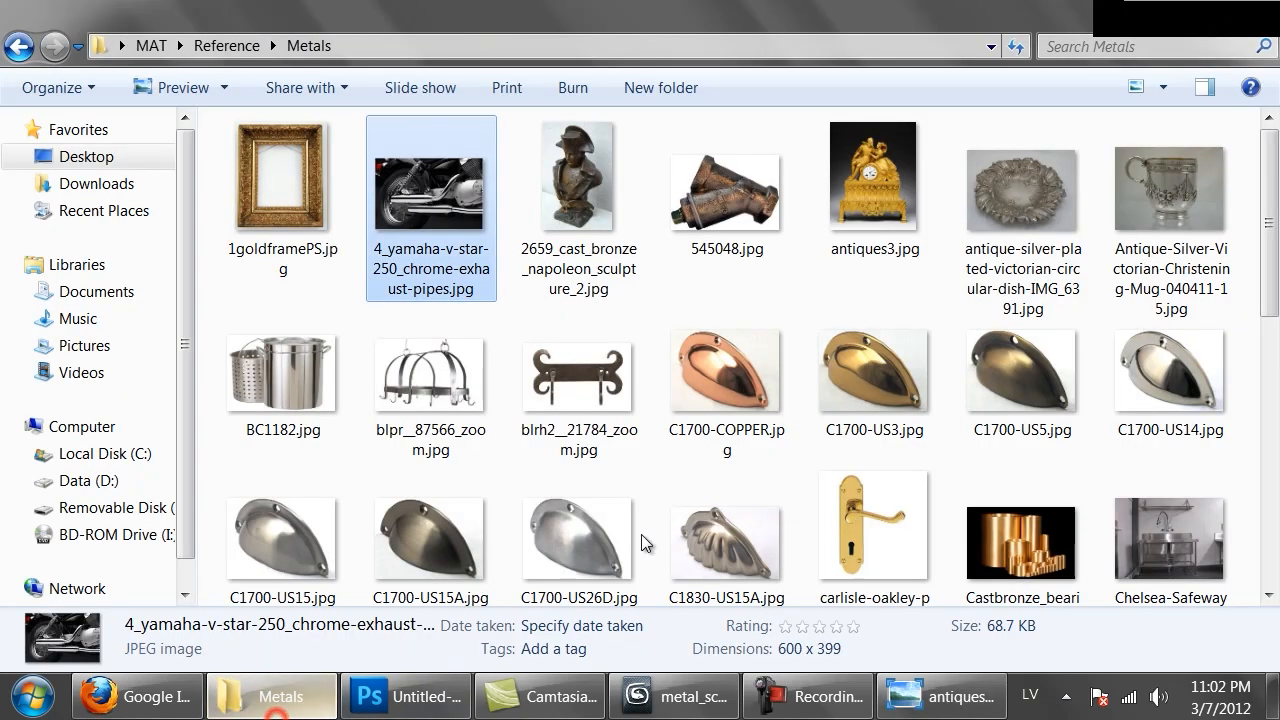
{"action": "scroll", "coordinate": [690, 432], "scroll_direction": "down", "scroll_amount": 3}
{"action": "scroll", "coordinate": [681, 433], "scroll_direction": "down", "scroll_amount": 5}
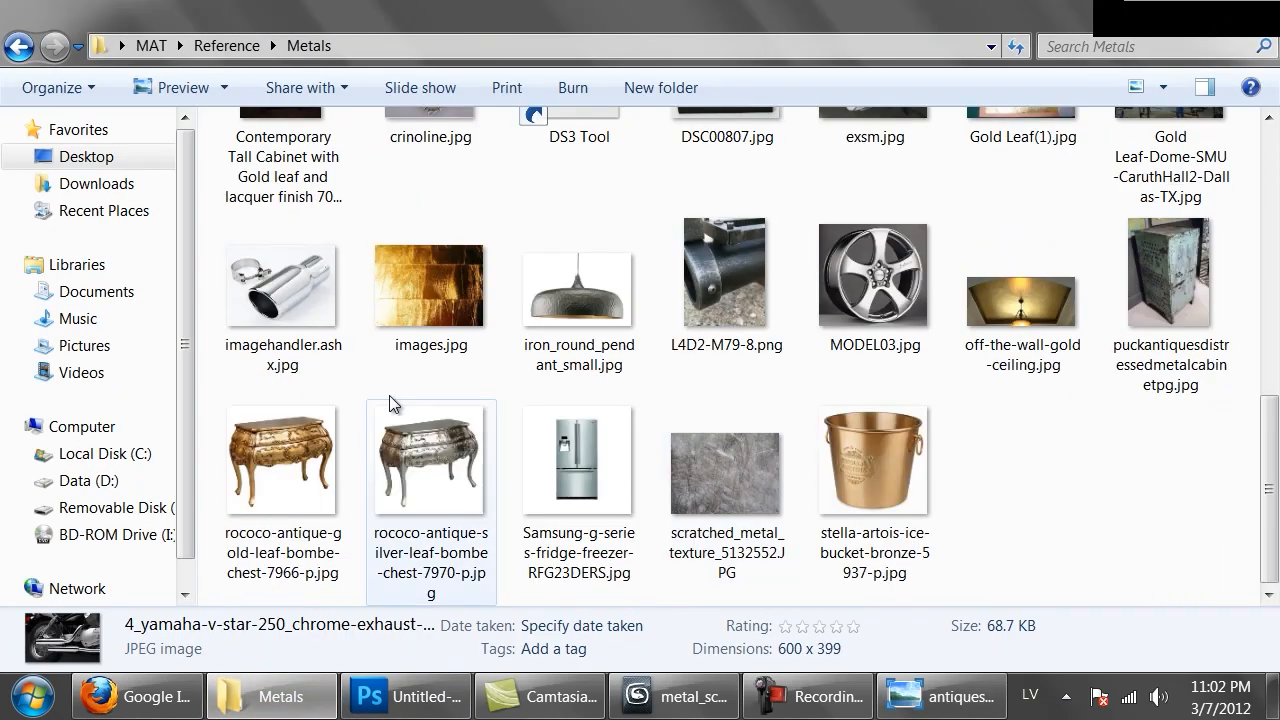
{"action": "double_click", "coordinate": [229, 291]}
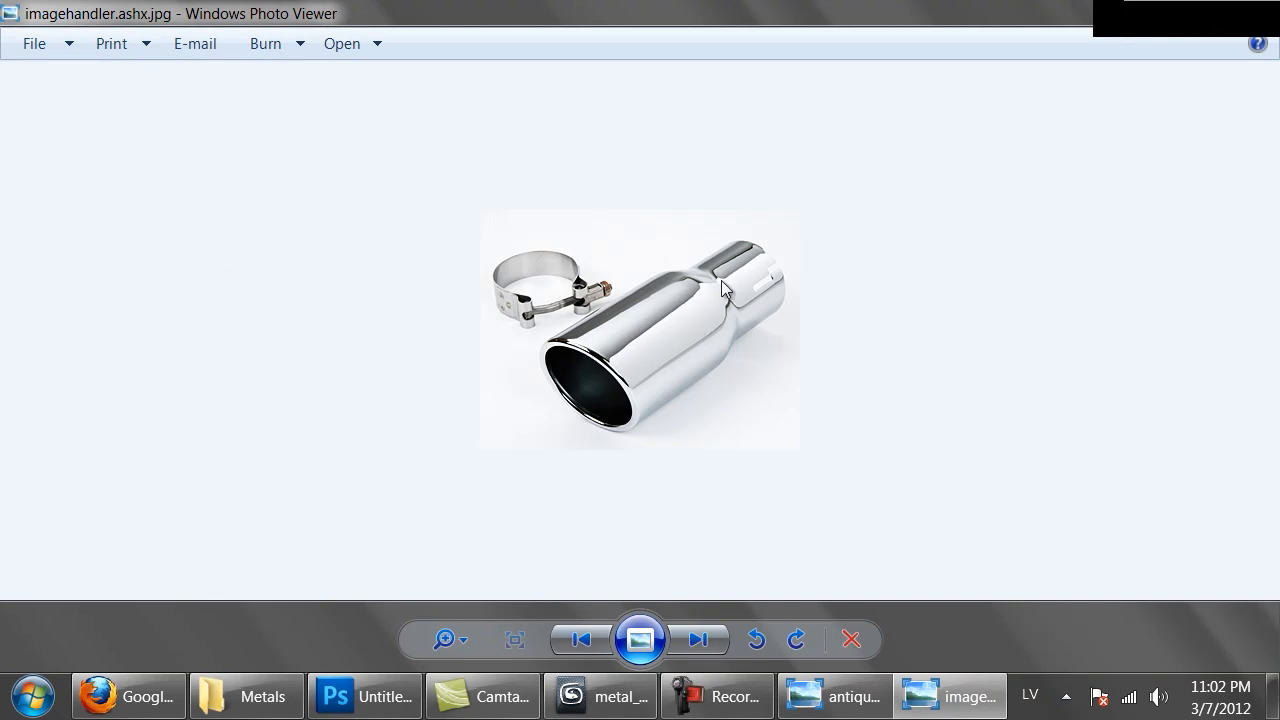
- Switch back to 3ds Max, render the vase with the chrome material and compare the result with the exhaust tip photo
{"action": "left_click", "coordinate": [597, 696]}
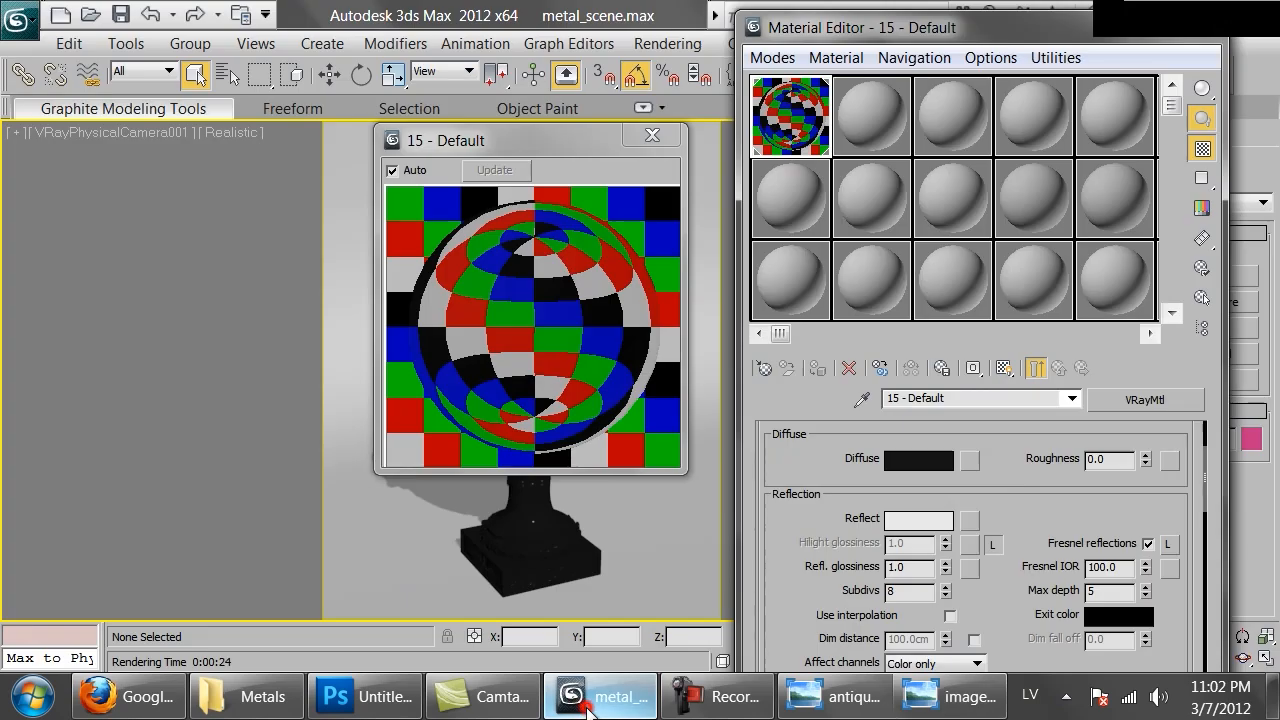
{"action": "left_click_drag", "start_coordinate": [1044, 516], "coordinate": [1036, 548]}
{"action": "left_click_drag", "start_coordinate": [1057, 36], "coordinate": [1080, 242]}
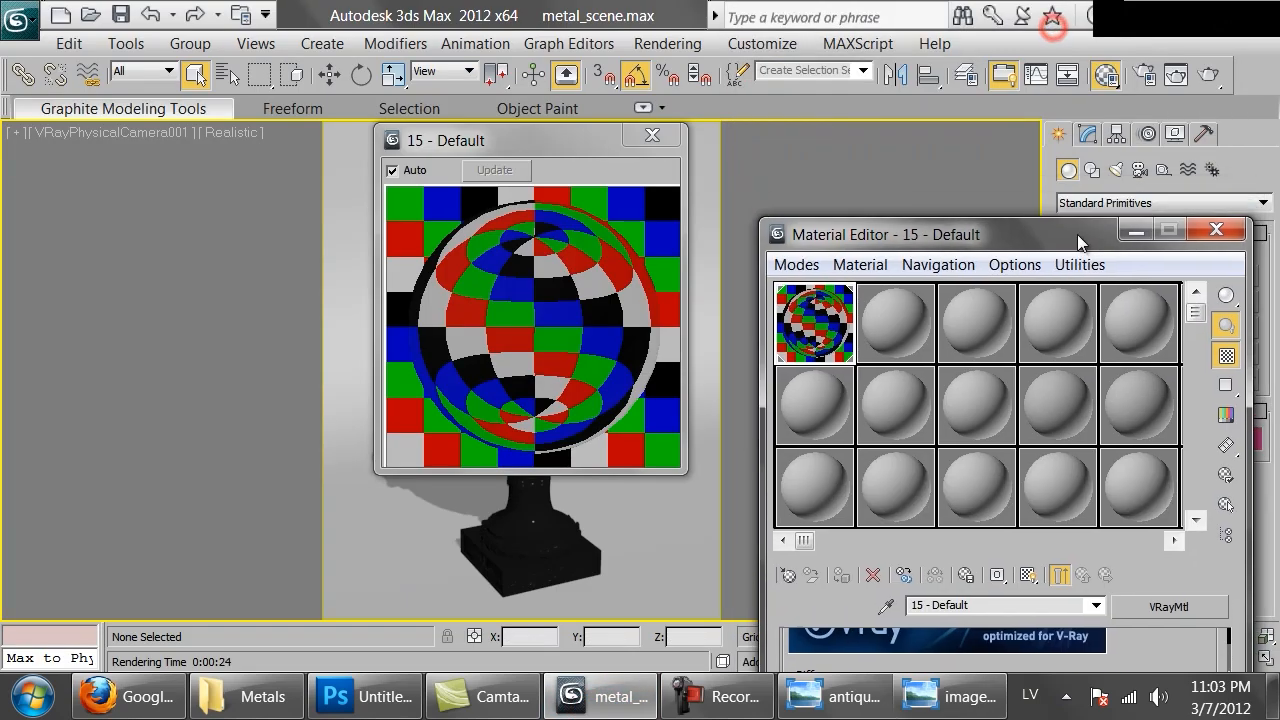
{"action": "left_click", "coordinate": [1208, 74]}
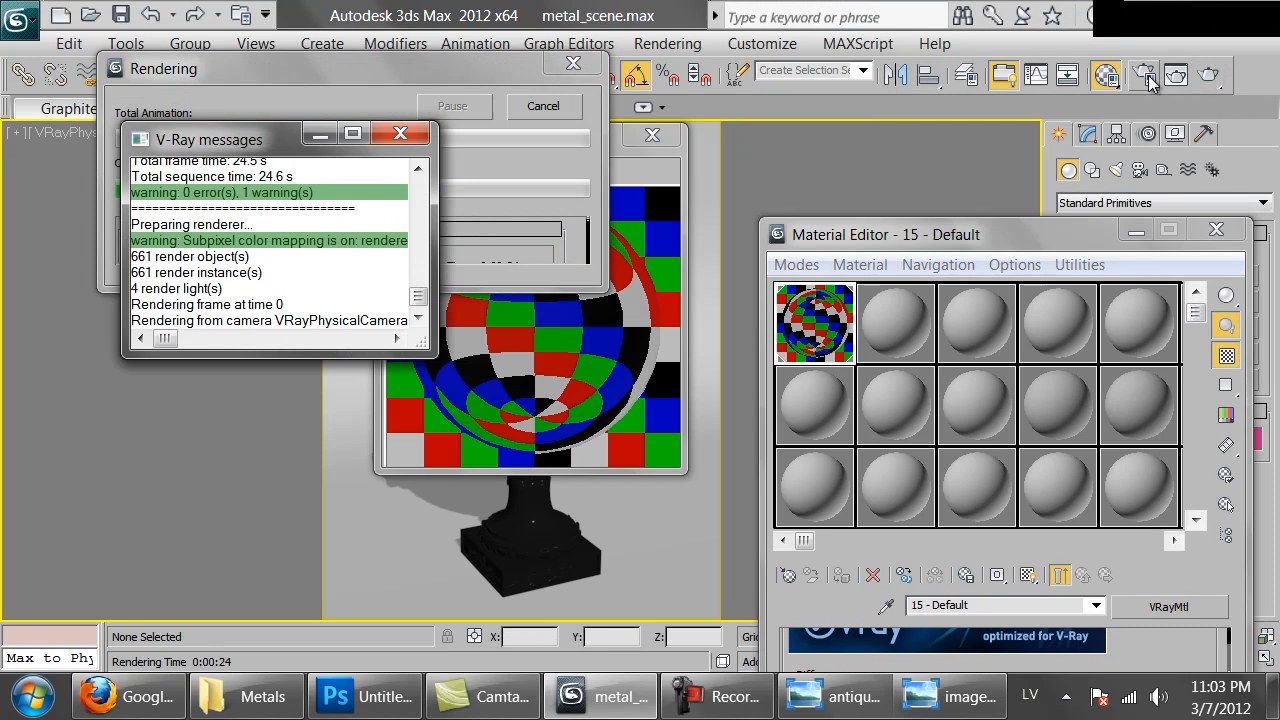
{"action": "scroll", "coordinate": [521, 278], "scroll_direction": "down", "scroll_amount": 1}
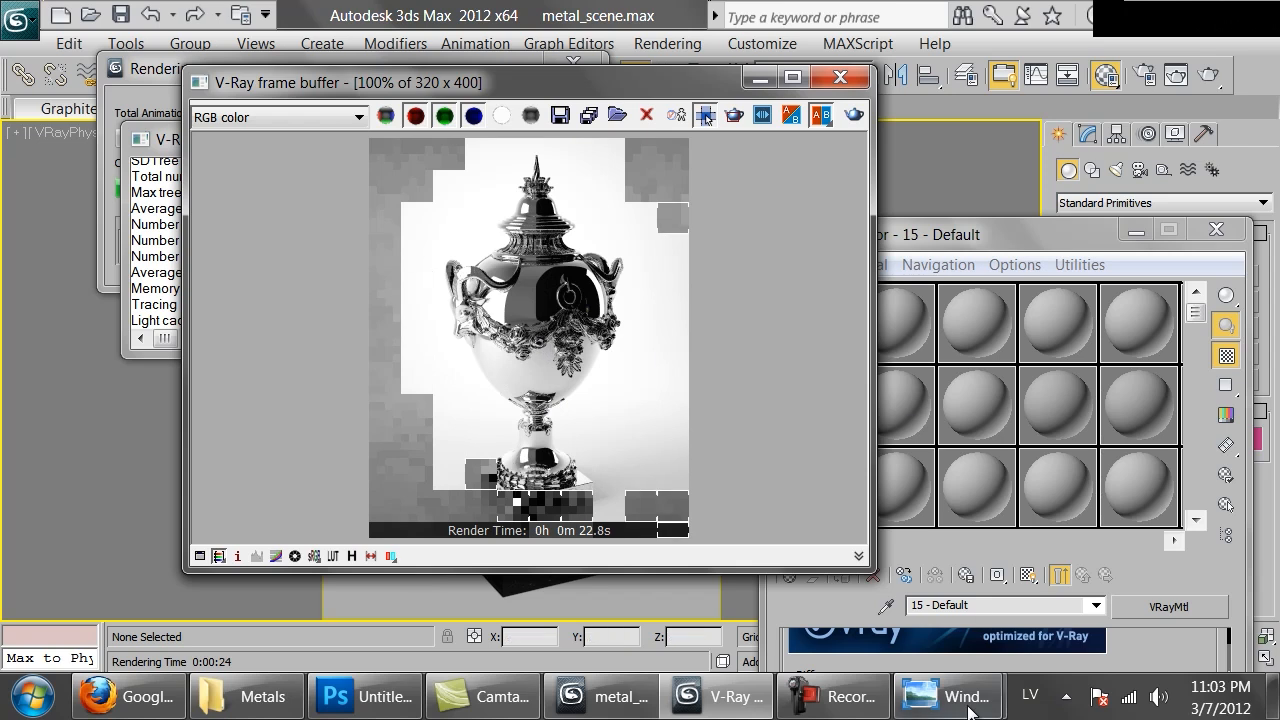
{"action": "mouse_move", "coordinate": [970, 712]}
{"action": "left_click", "coordinate": [1080, 590]}
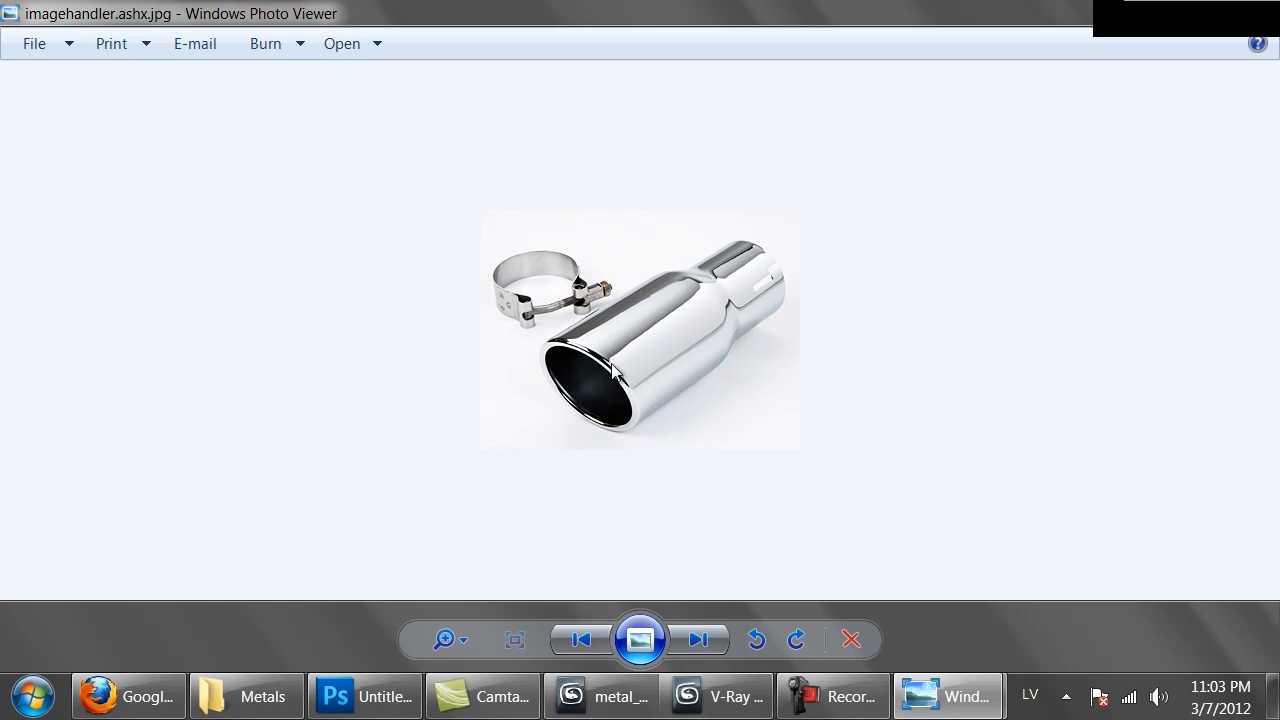
- Return to the material in 3ds Max and assign a Noise map to its Bump slot
{"action": "left_click", "coordinate": [609, 700]}
{"action": "left_click_drag", "start_coordinate": [1000, 235], "coordinate": [969, 35]}
{"action": "left_click_drag", "start_coordinate": [1000, 648], "coordinate": [993, 378]}
{"action": "scroll", "coordinate": [993, 378], "scroll_direction": "down", "scroll_amount": 10}
{"action": "left_click", "coordinate": [952, 612]}
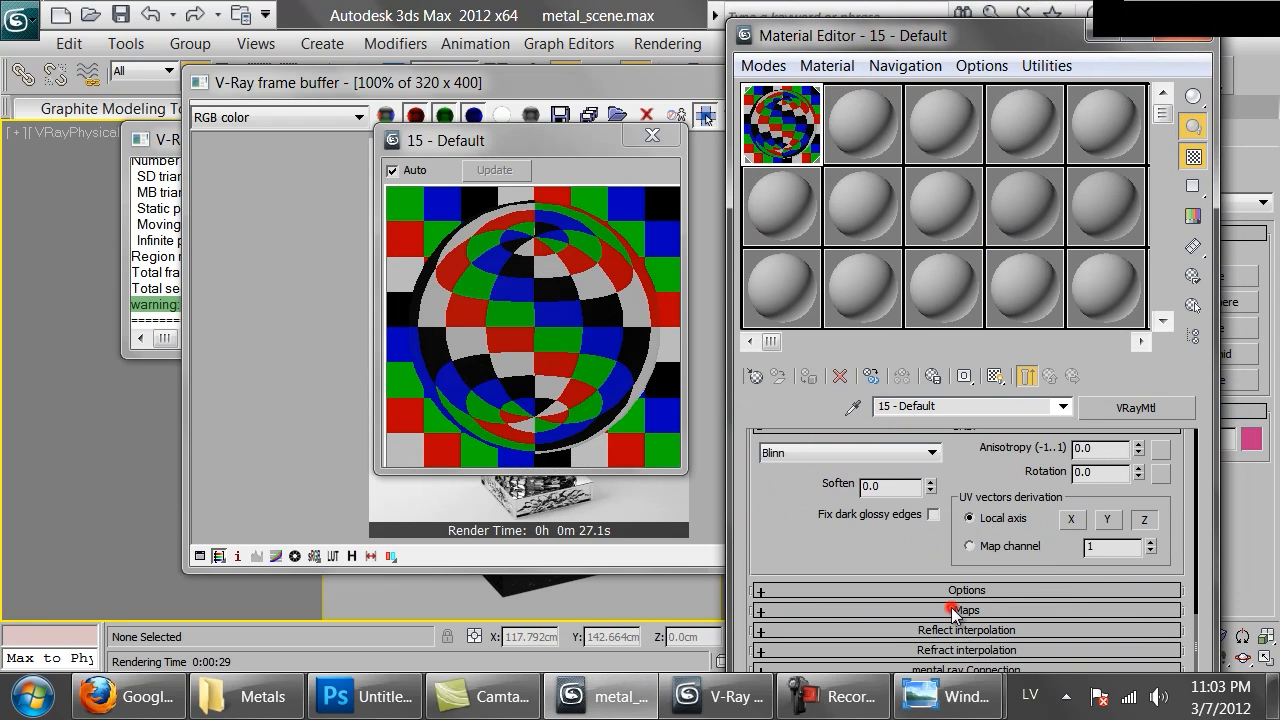
{"action": "scroll", "coordinate": [960, 560], "scroll_direction": "down", "scroll_amount": 8}
{"action": "left_click", "coordinate": [990, 581]}
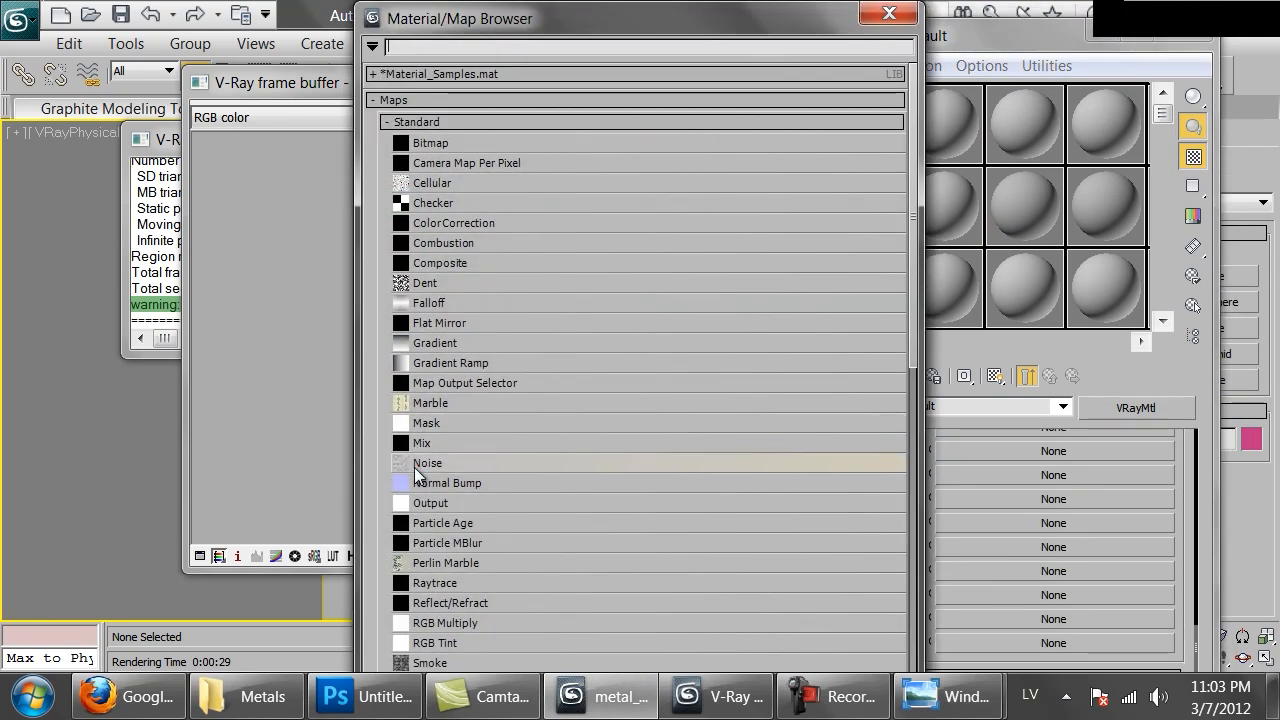
{"action": "double_click", "coordinate": [414, 467]}
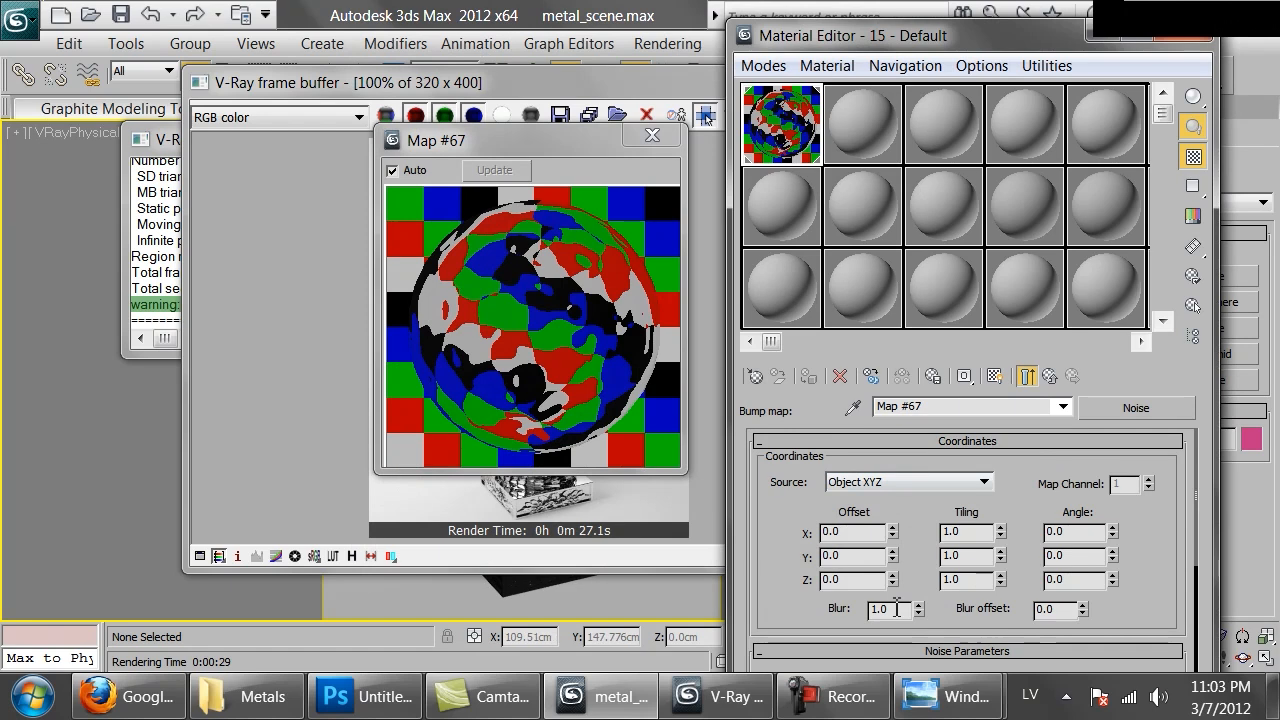
- Set the noise map's size to 20 and the material's bump amount to 2
{"action": "scroll", "coordinate": [930, 562], "scroll_direction": "down", "scroll_amount": 5}
{"action": "double_click", "coordinate": [797, 542]}
{"action": "type", "text": "20"}
{"action": "key", "text": "Return"}
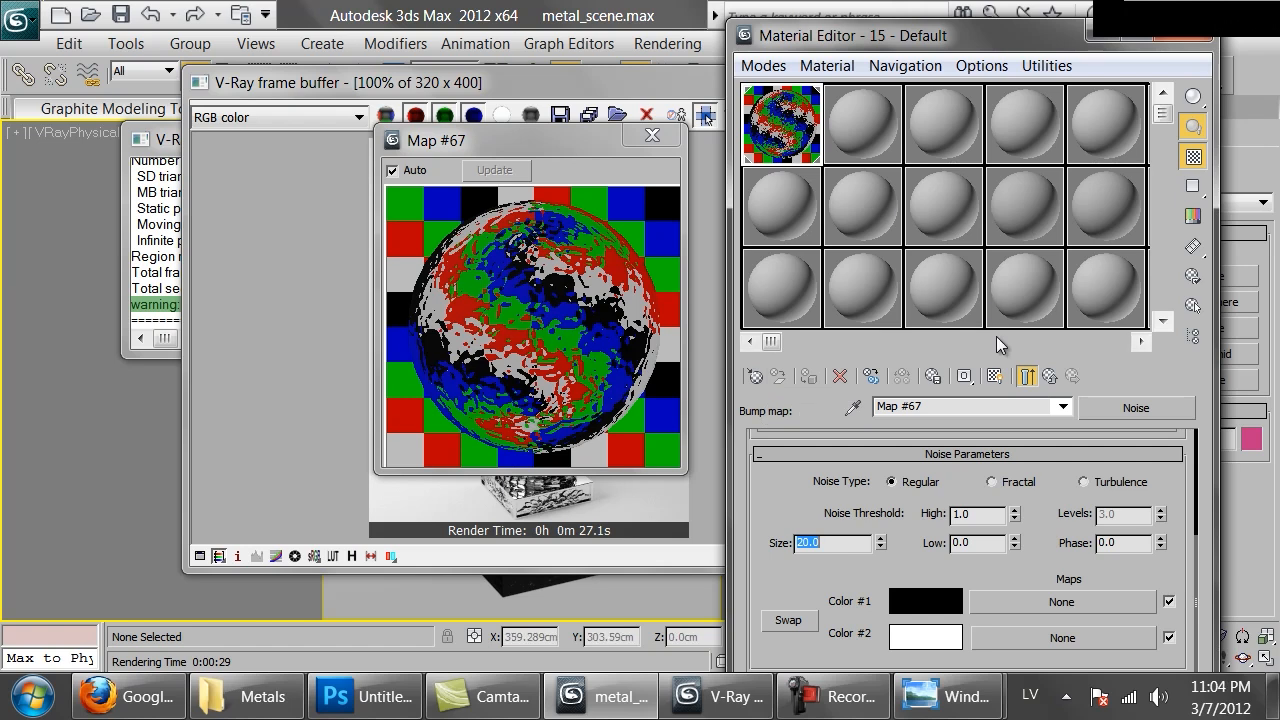
{"action": "left_click", "coordinate": [1049, 376]}
{"action": "double_click", "coordinate": [850, 572]}
{"action": "type", "text": "2"}
{"action": "key", "text": "Return"}
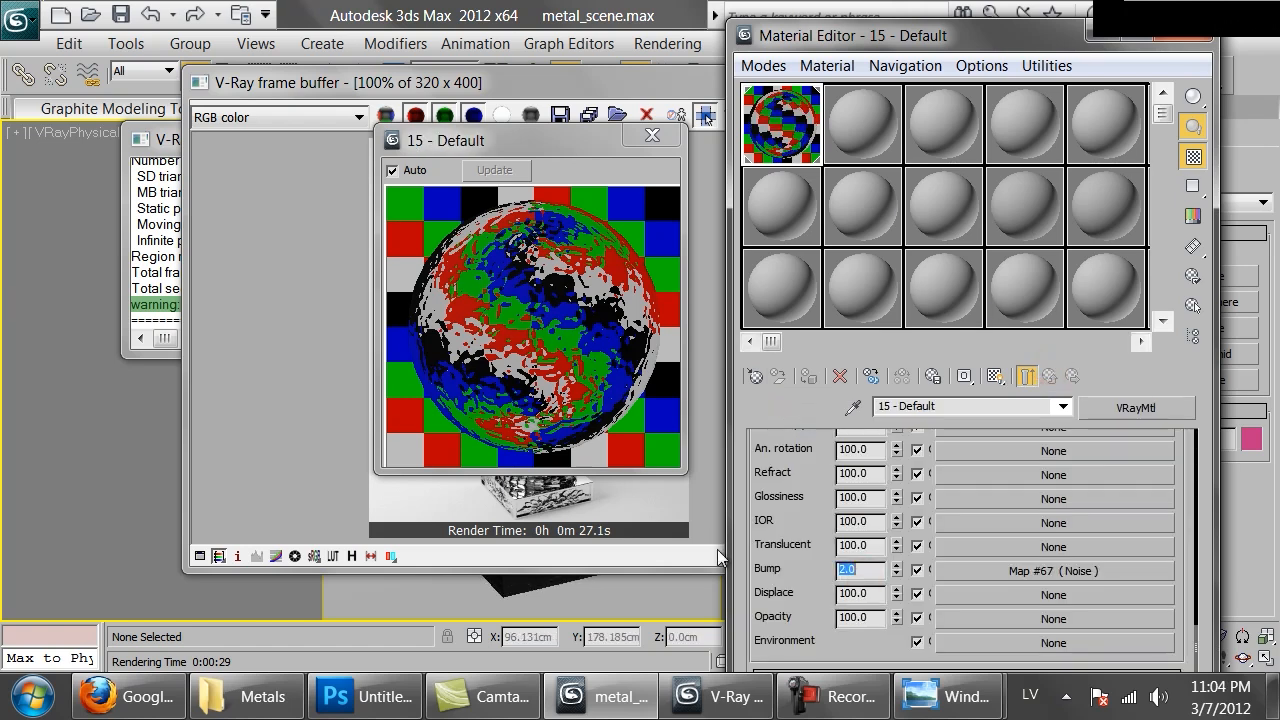
- Render the vase with the noise bump applied and stop the render partway
{"action": "left_click", "coordinate": [597, 538]}
{"action": "left_click", "coordinate": [621, 82]}
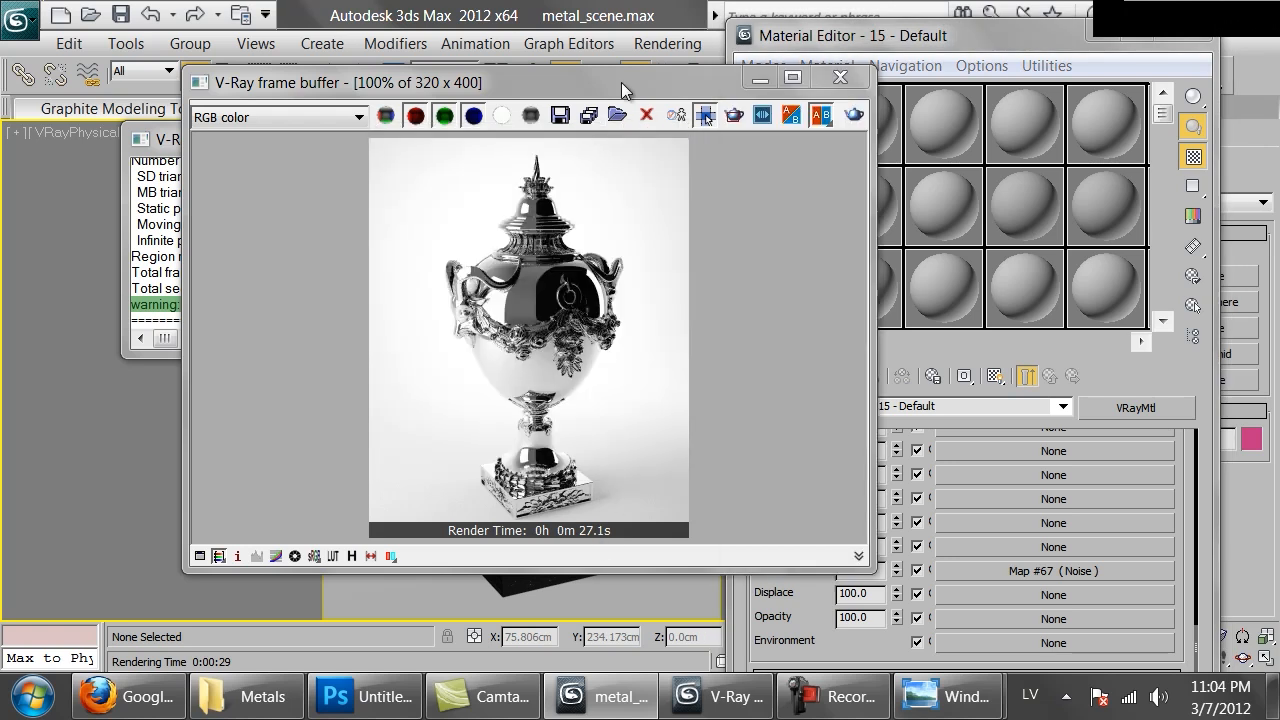
{"action": "left_click", "coordinate": [854, 116]}
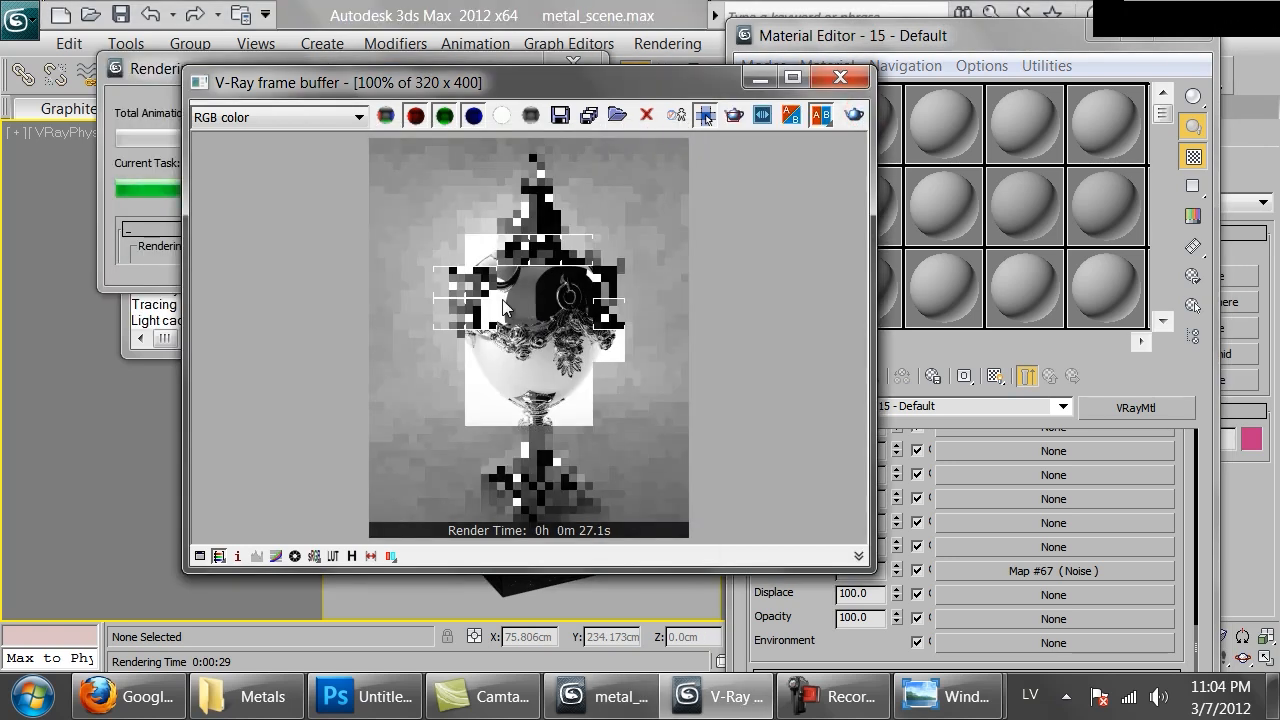
{"action": "scroll", "coordinate": [488, 228], "scroll_direction": "up", "scroll_amount": 1}
{"action": "scroll", "coordinate": [322, 249], "scroll_direction": "down", "scroll_amount": 1}
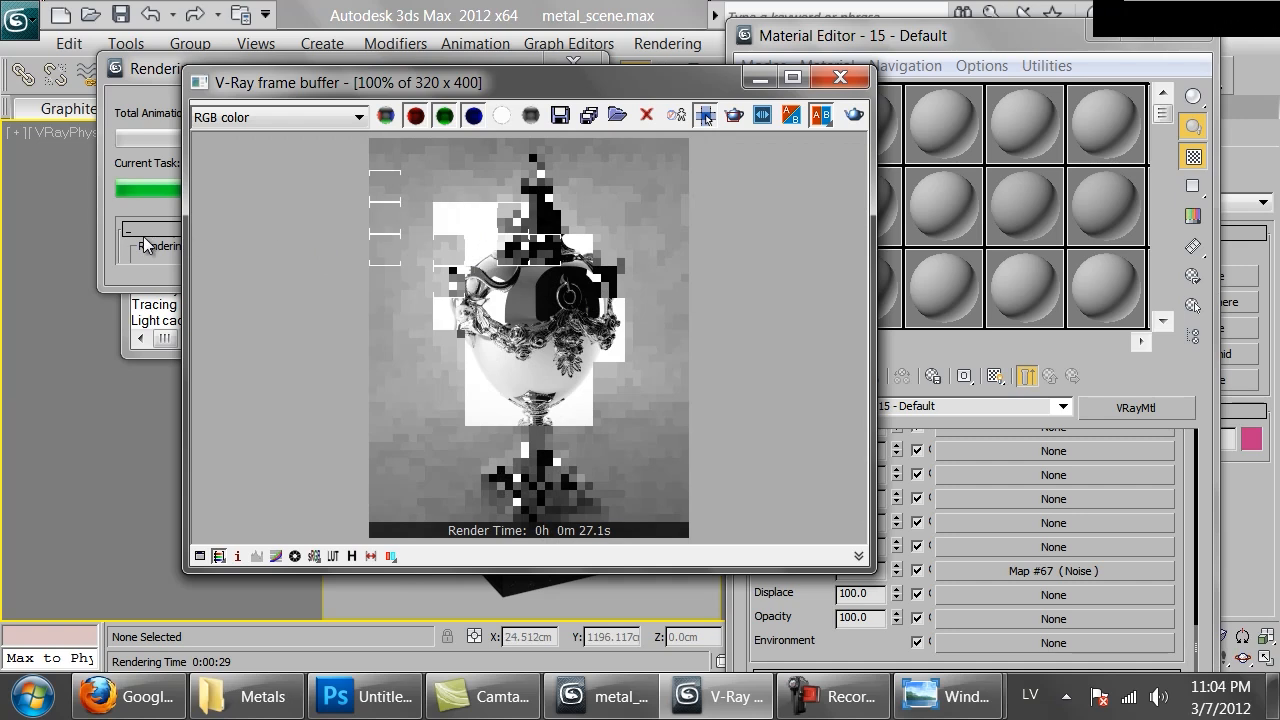
{"action": "left_click", "coordinate": [143, 235]}
{"action": "left_click", "coordinate": [529, 107]}
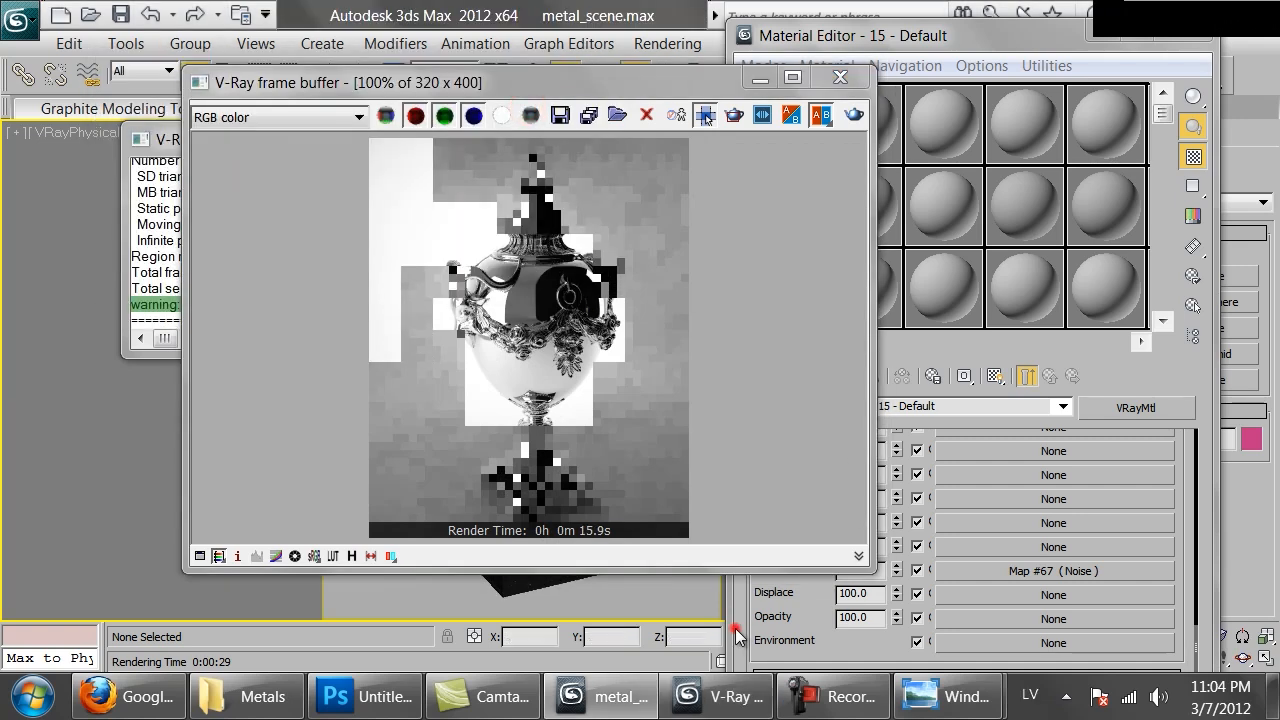
- Set the material's bump amount to 6
{"action": "left_click", "coordinate": [785, 605]}
{"action": "double_click", "coordinate": [856, 568]}
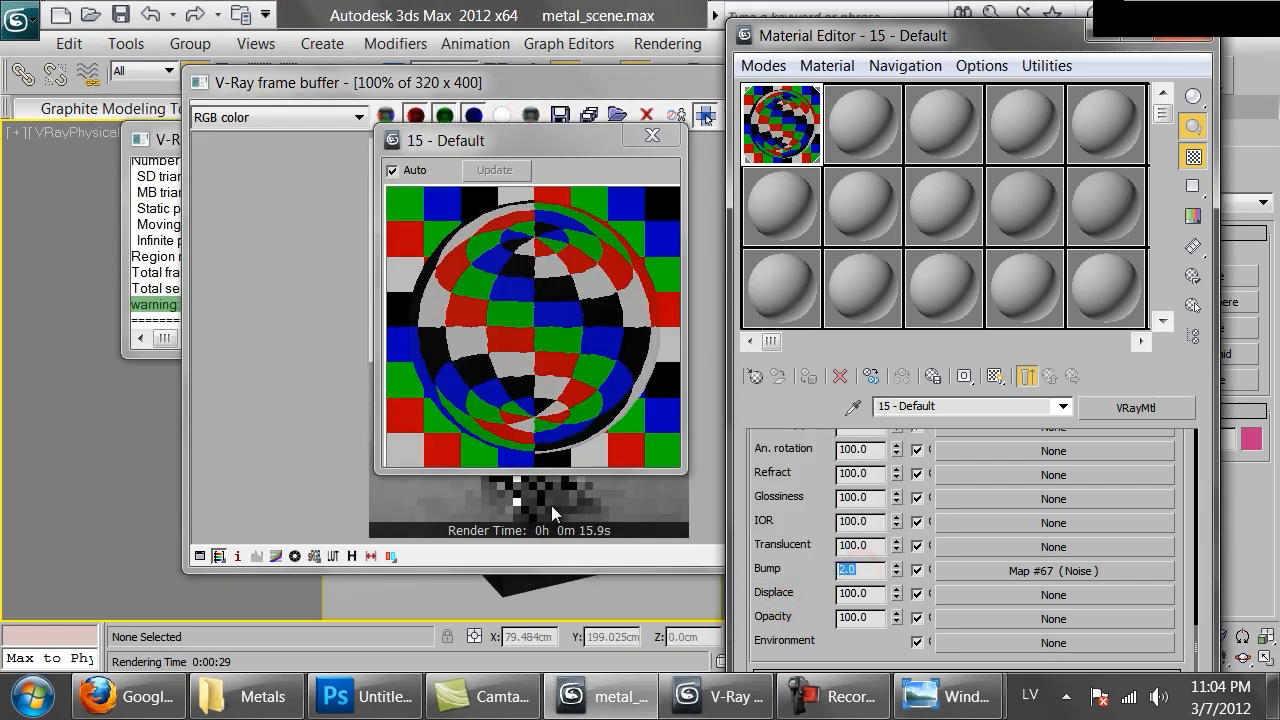
{"action": "key", "text": "shift+q"}
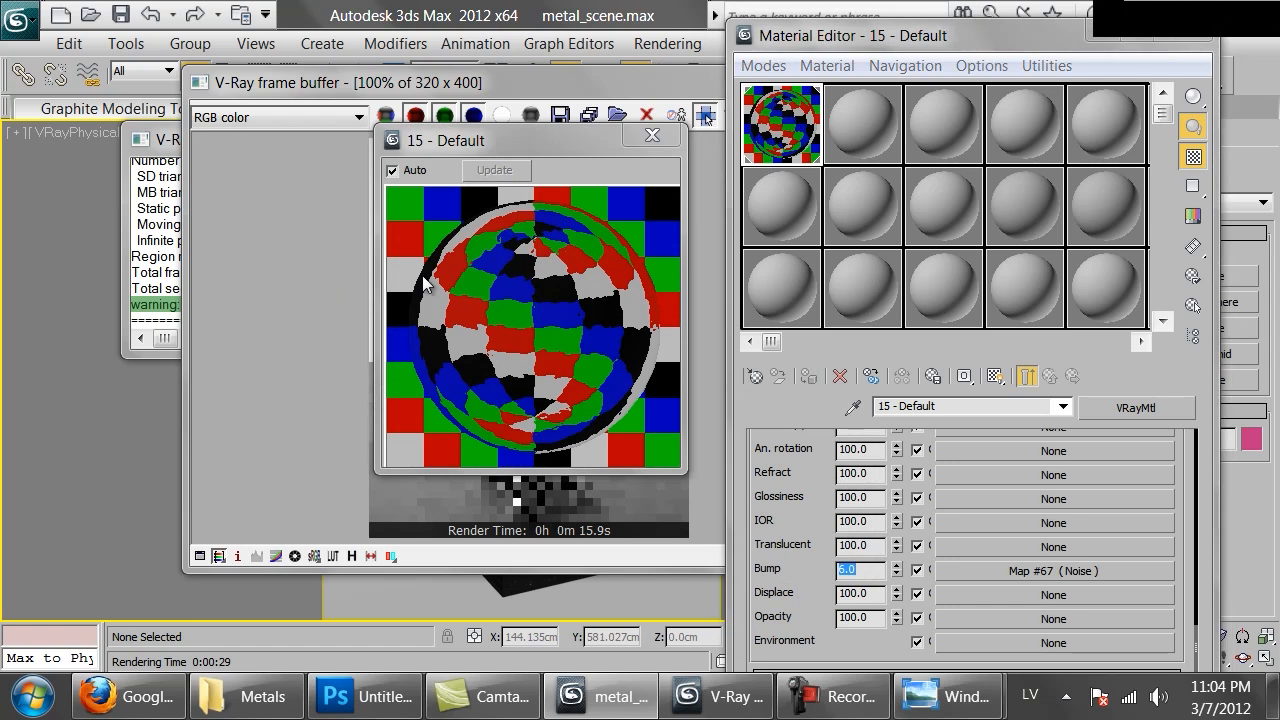
- Stop the enlarged test render and define a render region around the vase's left handle and adjoining body
{"action": "scroll", "coordinate": [480, 335], "scroll_direction": "up", "scroll_amount": 1}
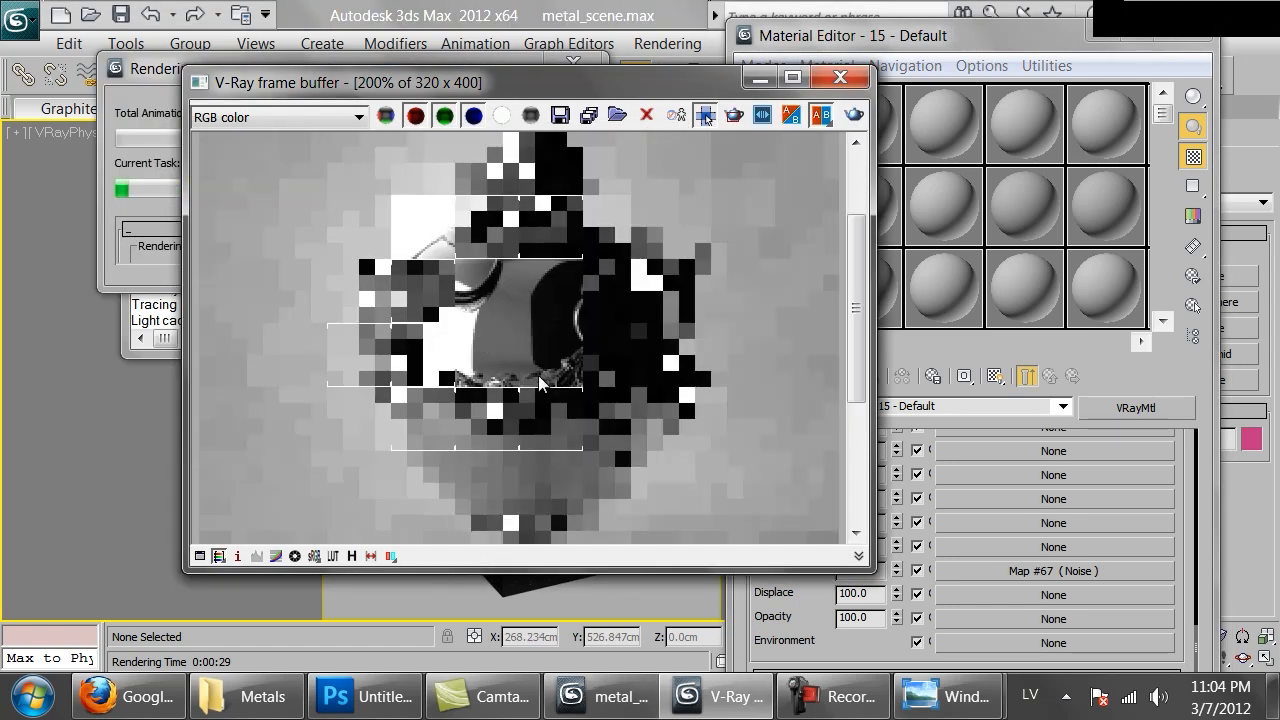
{"action": "left_click", "coordinate": [125, 231]}
{"action": "left_click", "coordinate": [556, 105]}
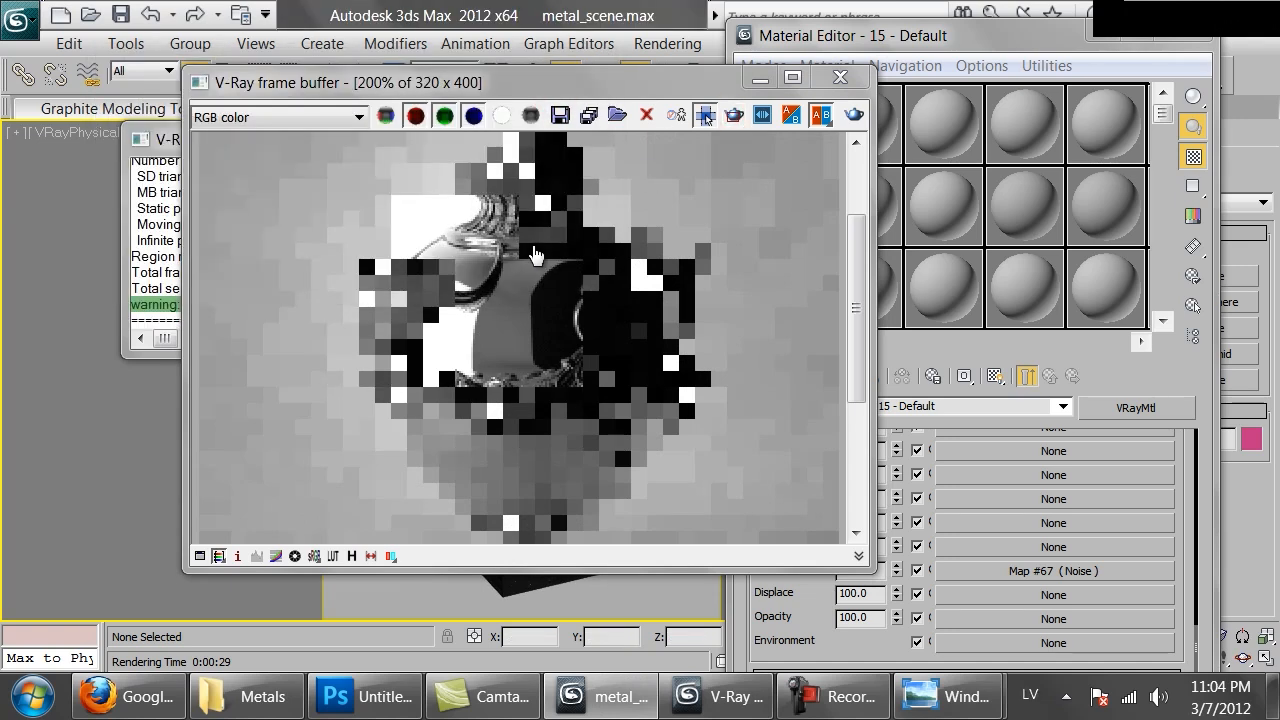
{"action": "left_click", "coordinate": [345, 261]}
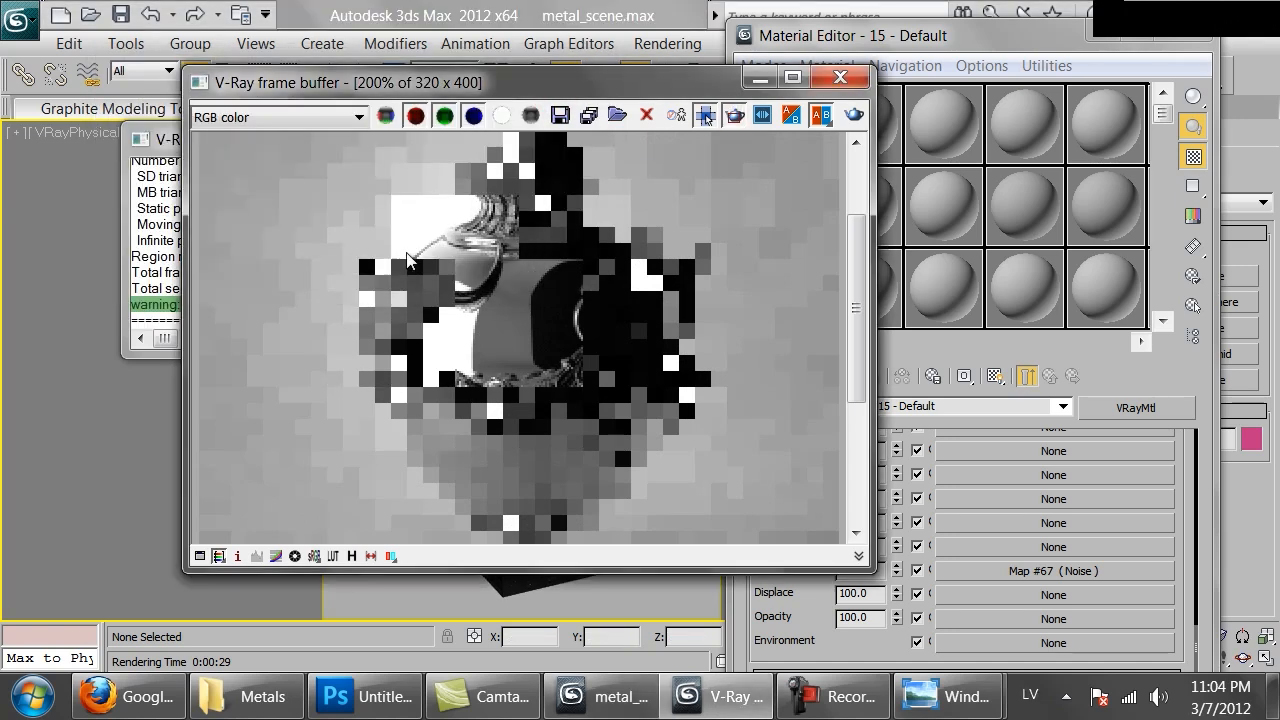
{"action": "left_click_drag", "start_coordinate": [495, 287], "coordinate": [341, 438]}
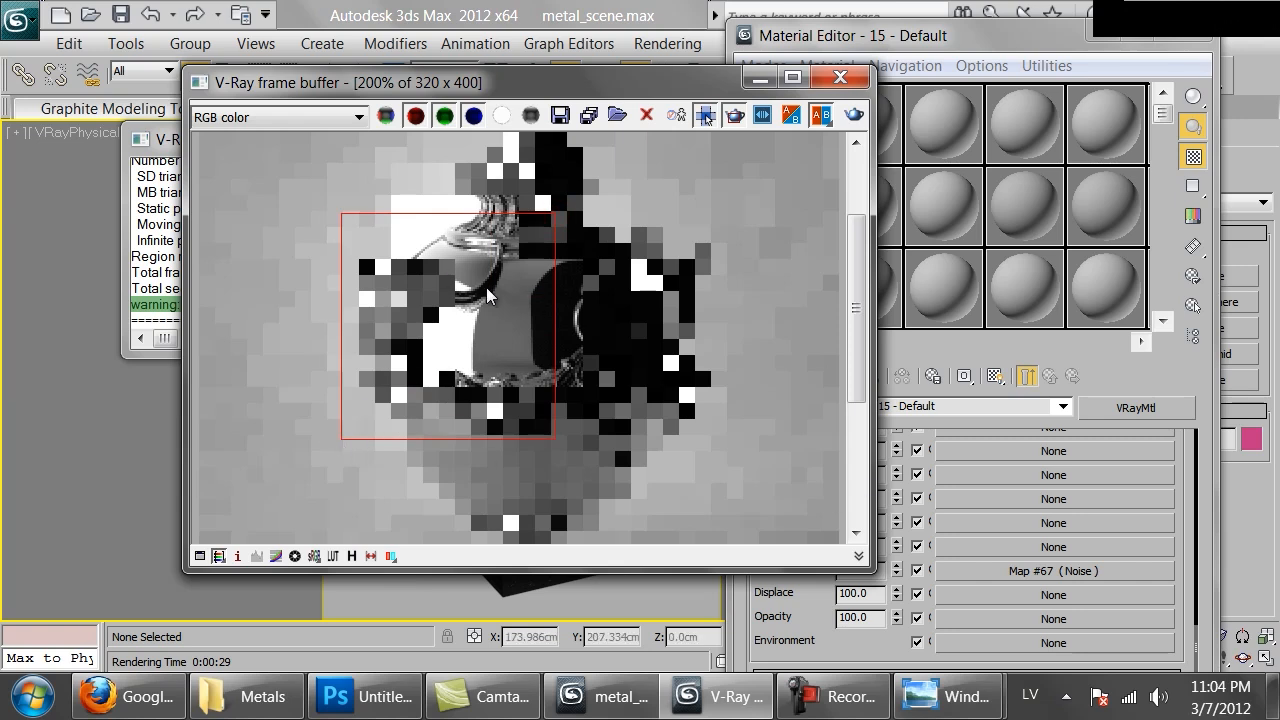
- Open the noise bump map's size for editing and render the selected region to inspect the bump
{"action": "left_click", "coordinate": [1030, 569]}
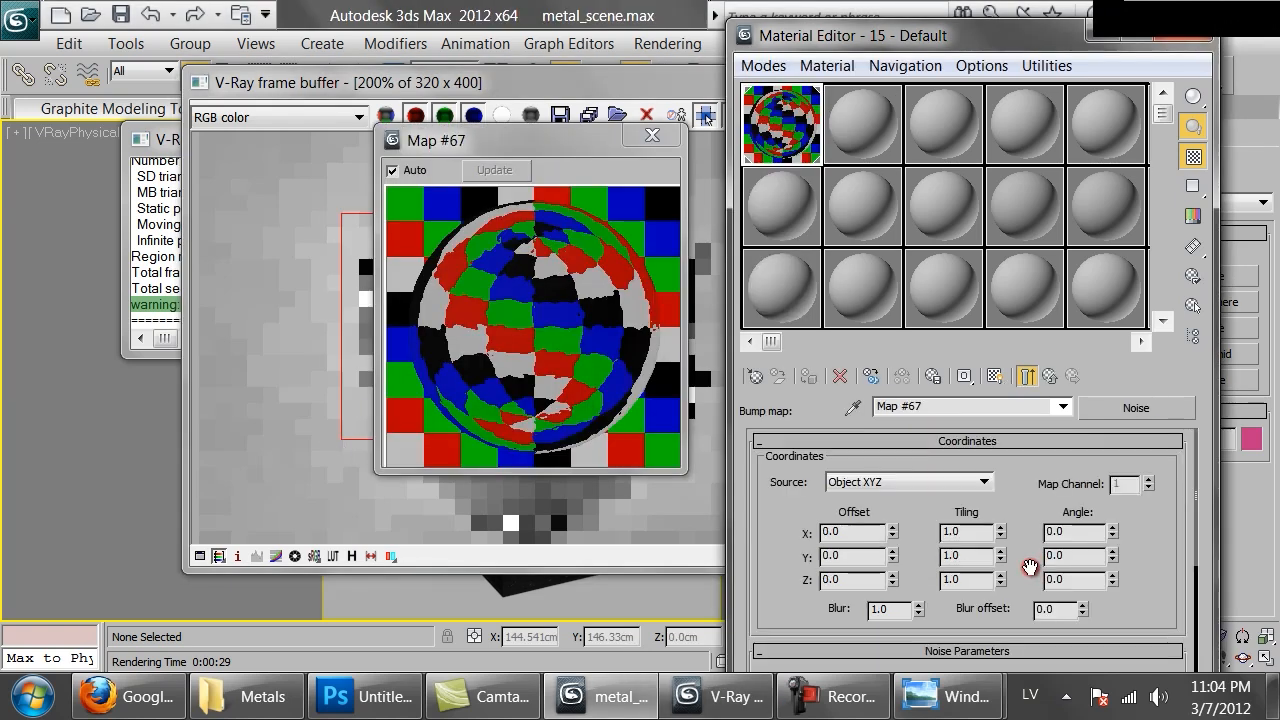
{"action": "scroll", "coordinate": [951, 615], "scroll_direction": "down", "scroll_amount": 5}
{"action": "double_click", "coordinate": [838, 538]}
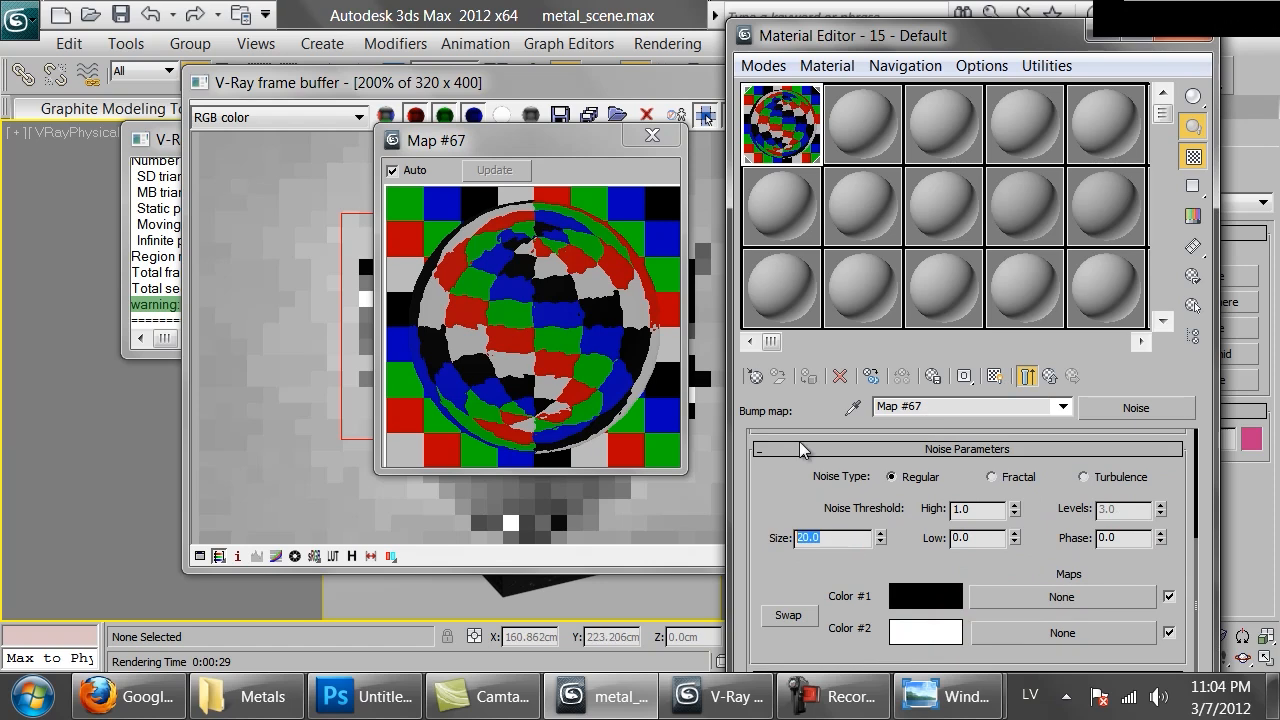
{"action": "left_click", "coordinate": [406, 509]}
{"action": "left_click", "coordinate": [853, 114]}
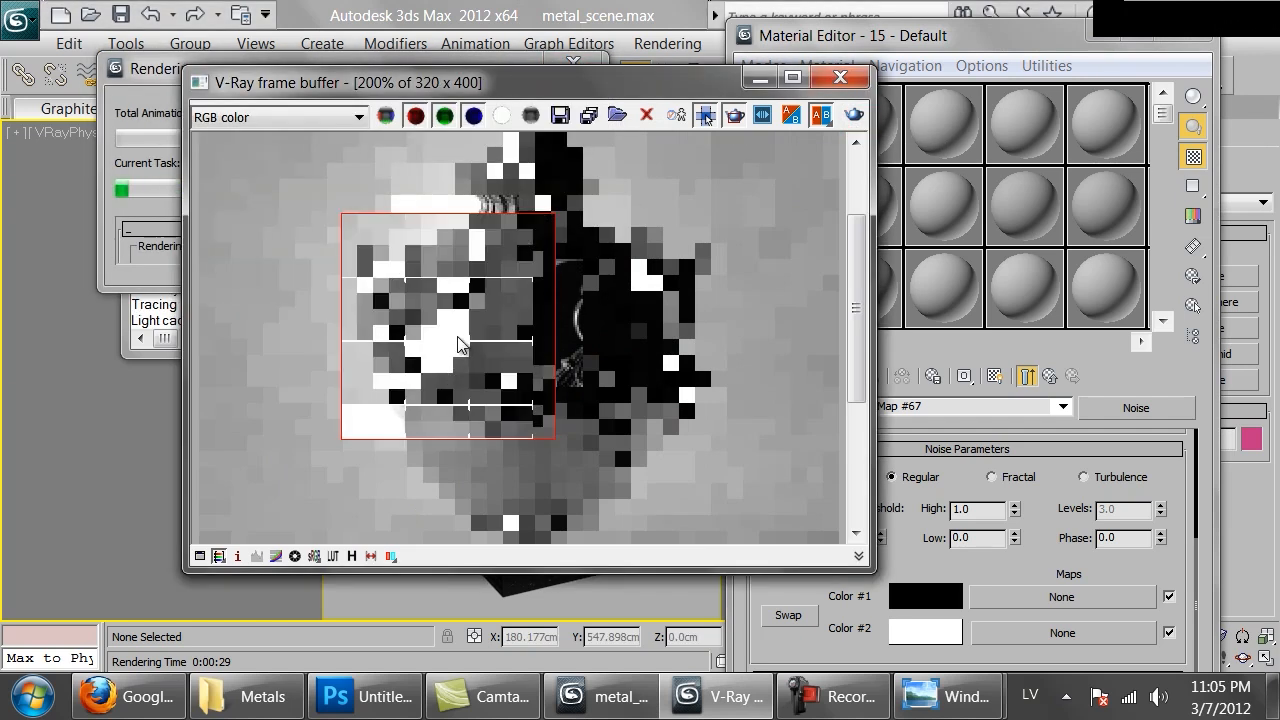
{"action": "left_click", "coordinate": [163, 252]}
{"action": "left_click", "coordinate": [545, 107]}
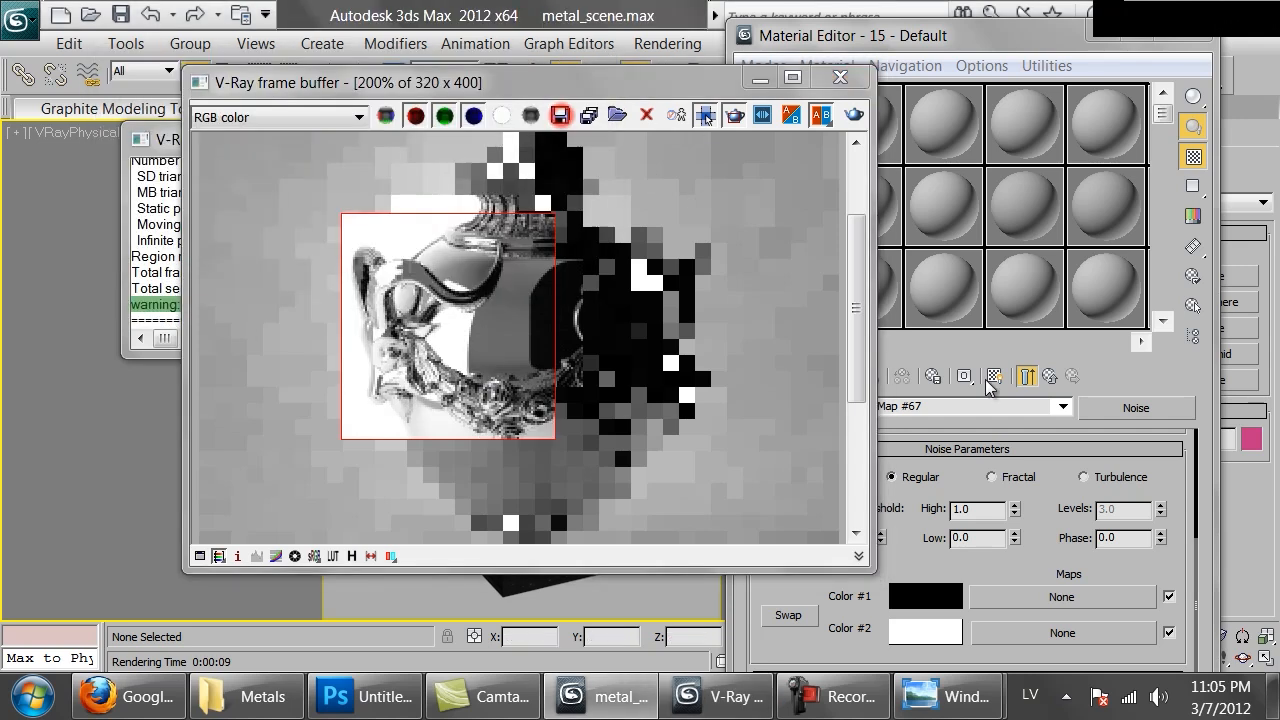
- Set the noise map's size to 5 and render the selected region again
{"action": "left_click", "coordinate": [852, 600]}
{"action": "left_click", "coordinate": [1049, 414]}
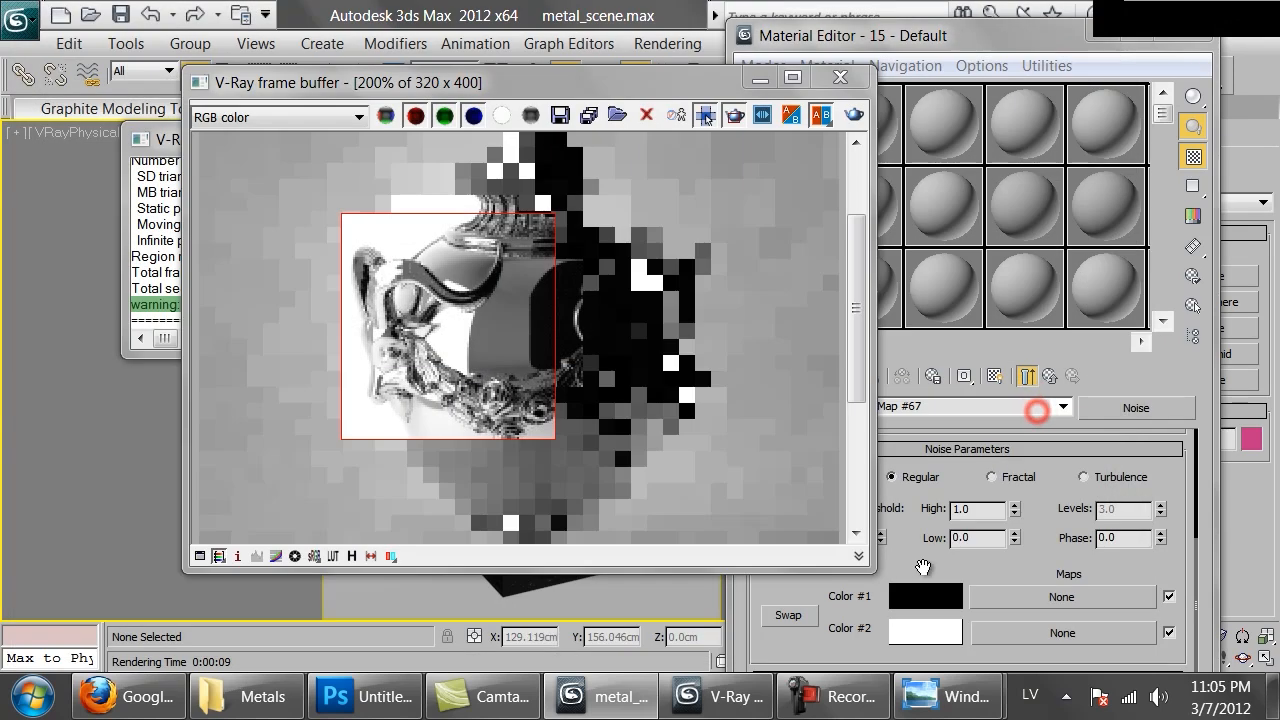
{"action": "left_click", "coordinate": [923, 567]}
{"action": "double_click", "coordinate": [833, 537]}
{"action": "key", "text": "Return"}
{"action": "left_click", "coordinate": [272, 355]}
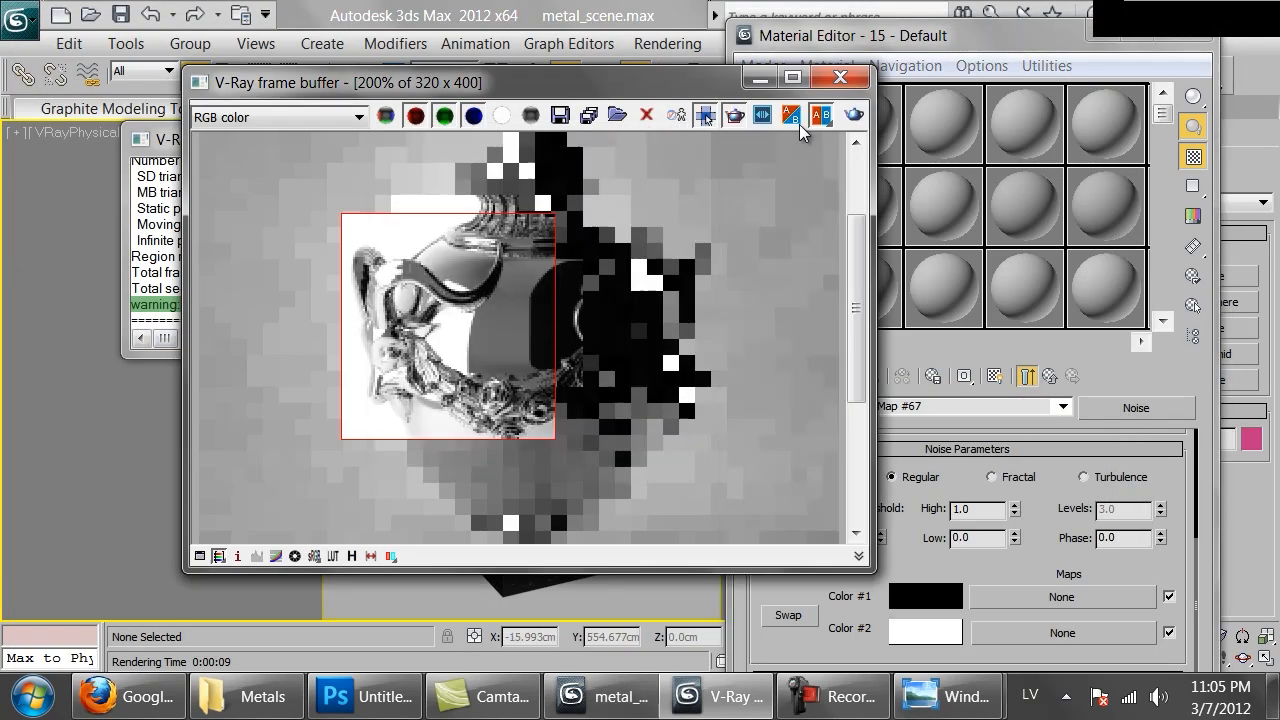
{"action": "left_click", "coordinate": [855, 117]}
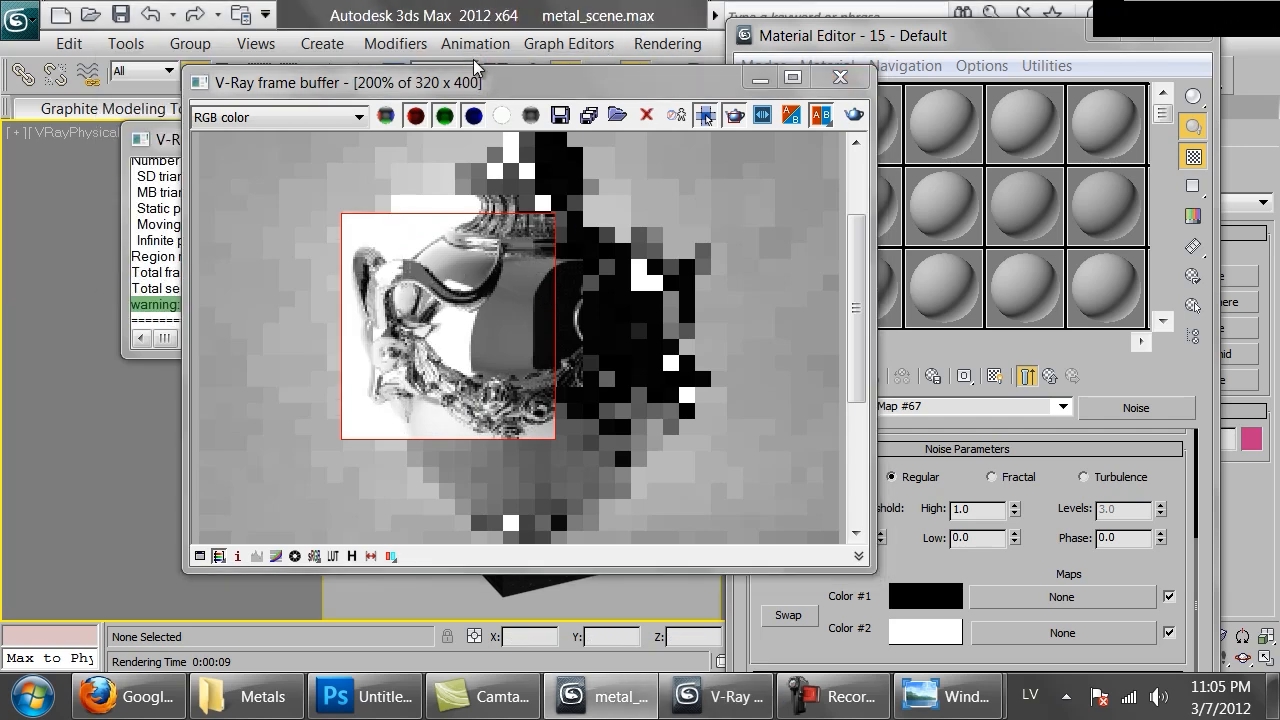
- Set the noise map's size to 1 and re-render the region around the vase's handle
{"action": "left_click", "coordinate": [838, 640]}
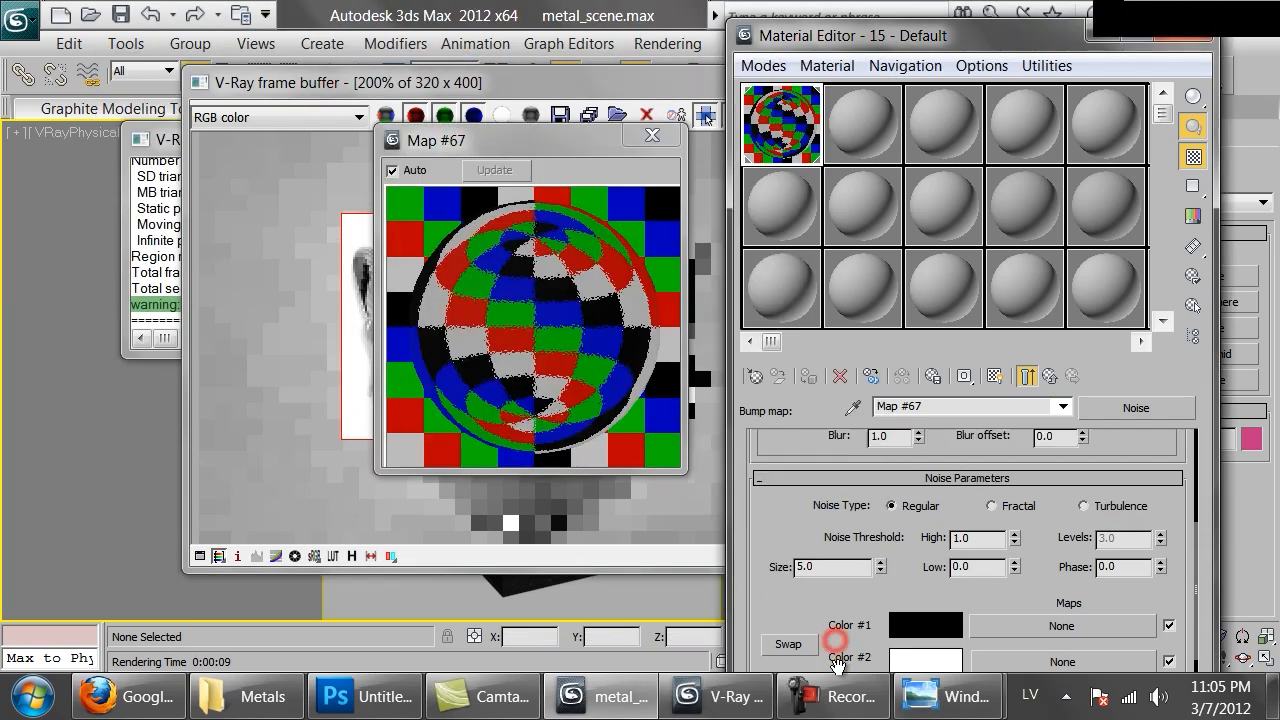
{"action": "double_click", "coordinate": [808, 556]}
{"action": "type", "text": "1"}
{"action": "key", "text": "Return"}
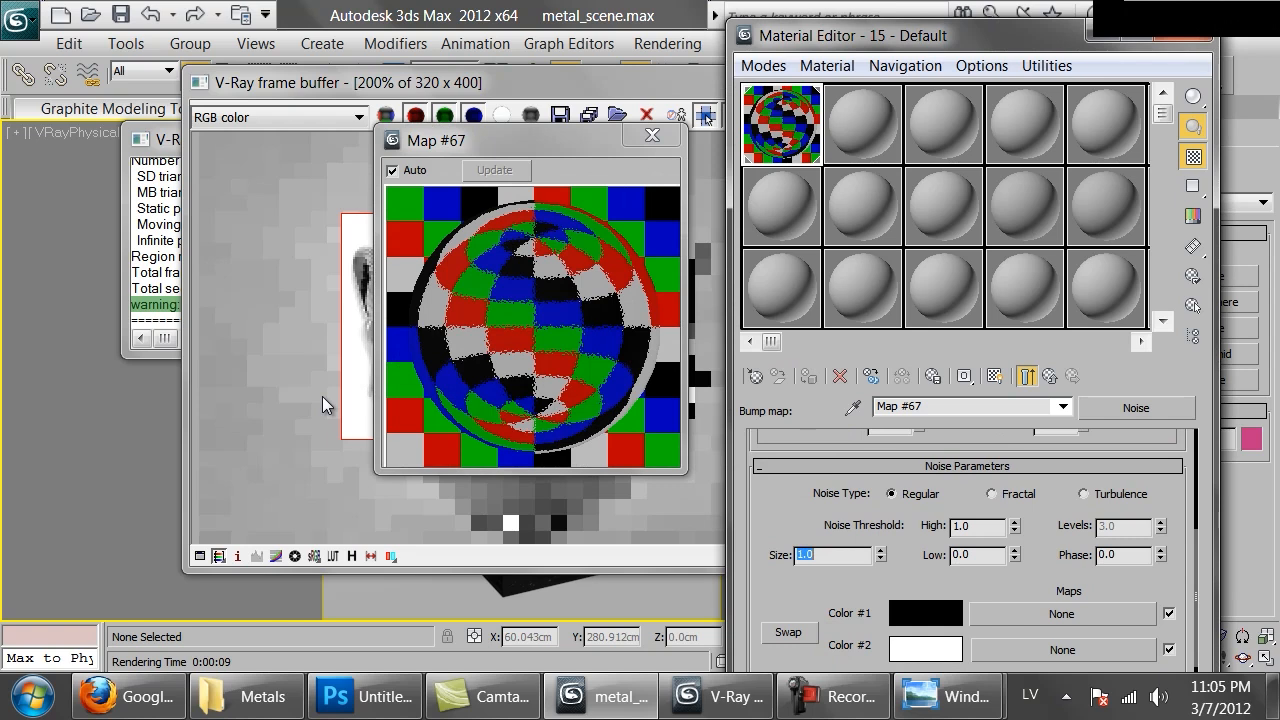
{"action": "left_click", "coordinate": [313, 306]}
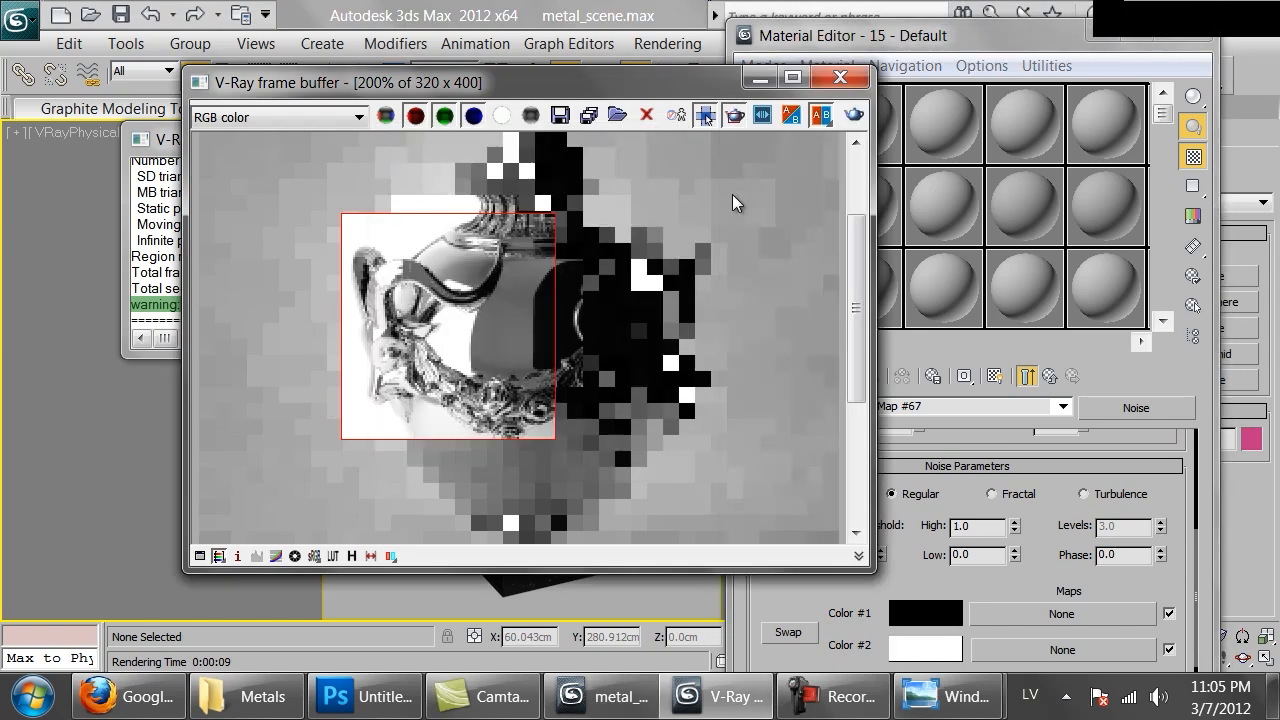
{"action": "left_click", "coordinate": [853, 115]}
{"action": "left_click", "coordinate": [472, 325]}
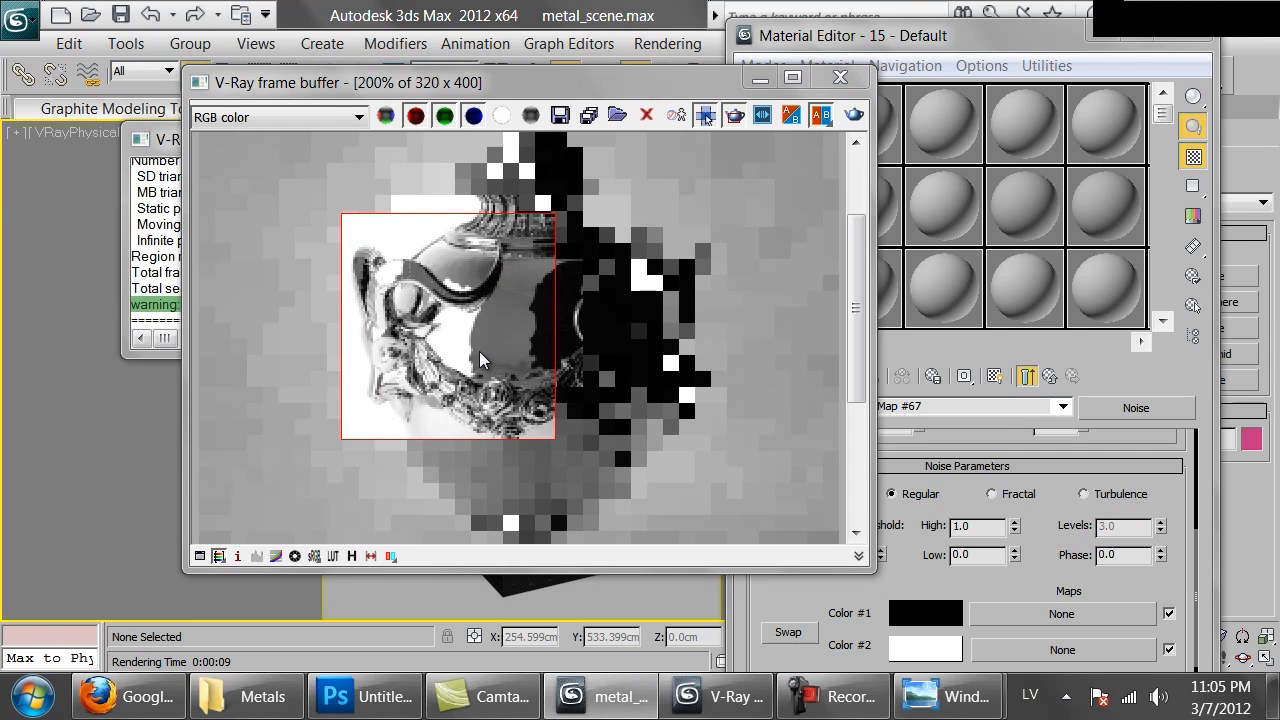
- Go back to the parent material, set its bump amount to 2 and render the region again
{"action": "left_click", "coordinate": [948, 389]}
{"action": "left_click", "coordinate": [1049, 375]}
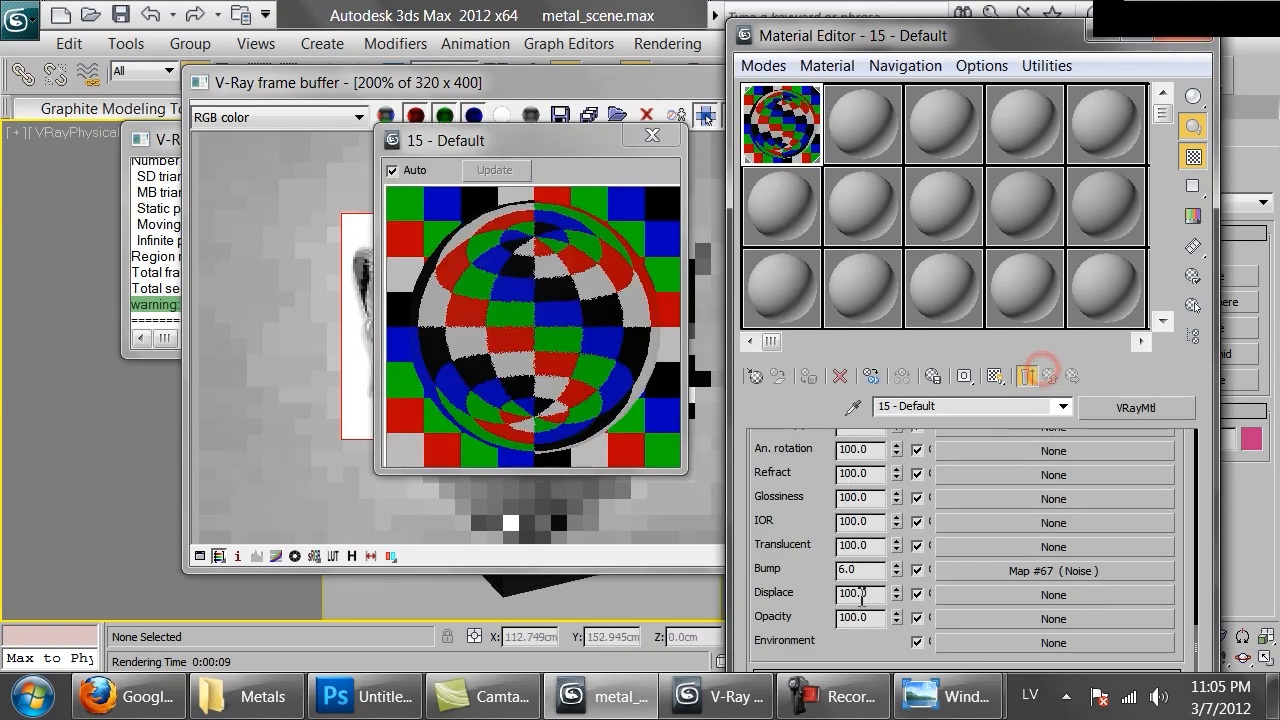
{"action": "key", "text": "Return"}
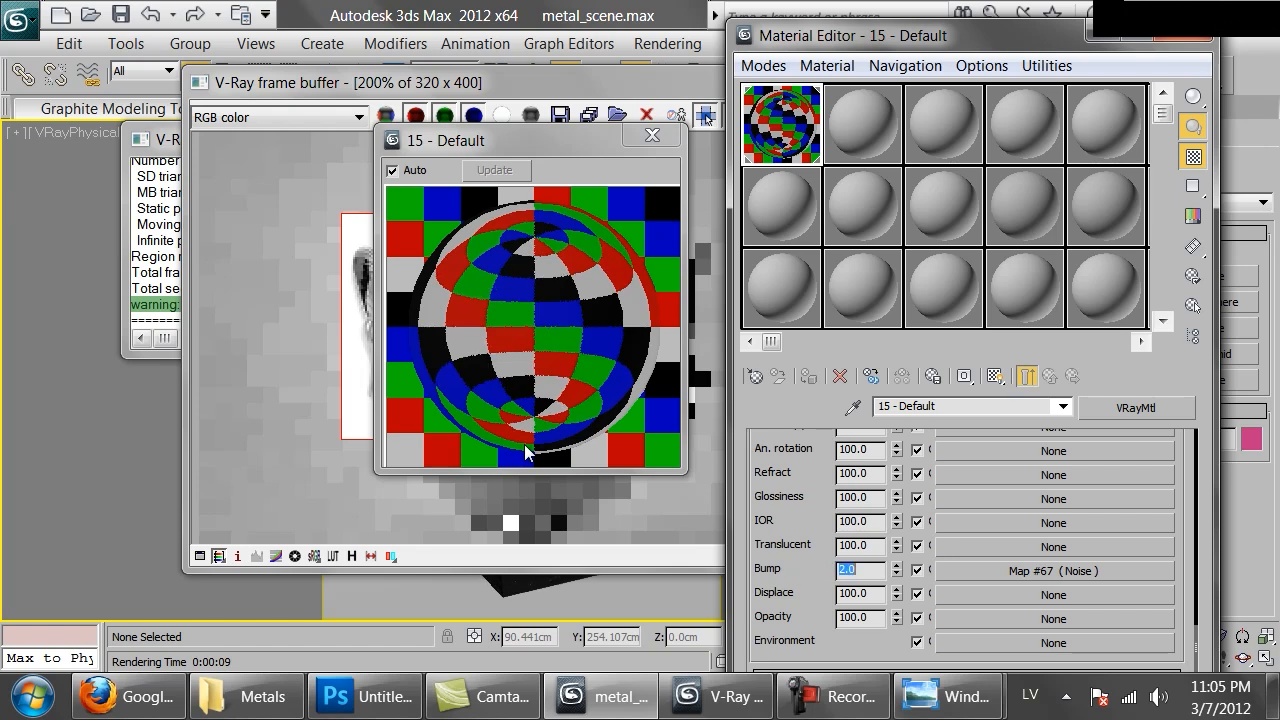
{"action": "left_click", "coordinate": [215, 284]}
{"action": "left_click", "coordinate": [649, 82]}
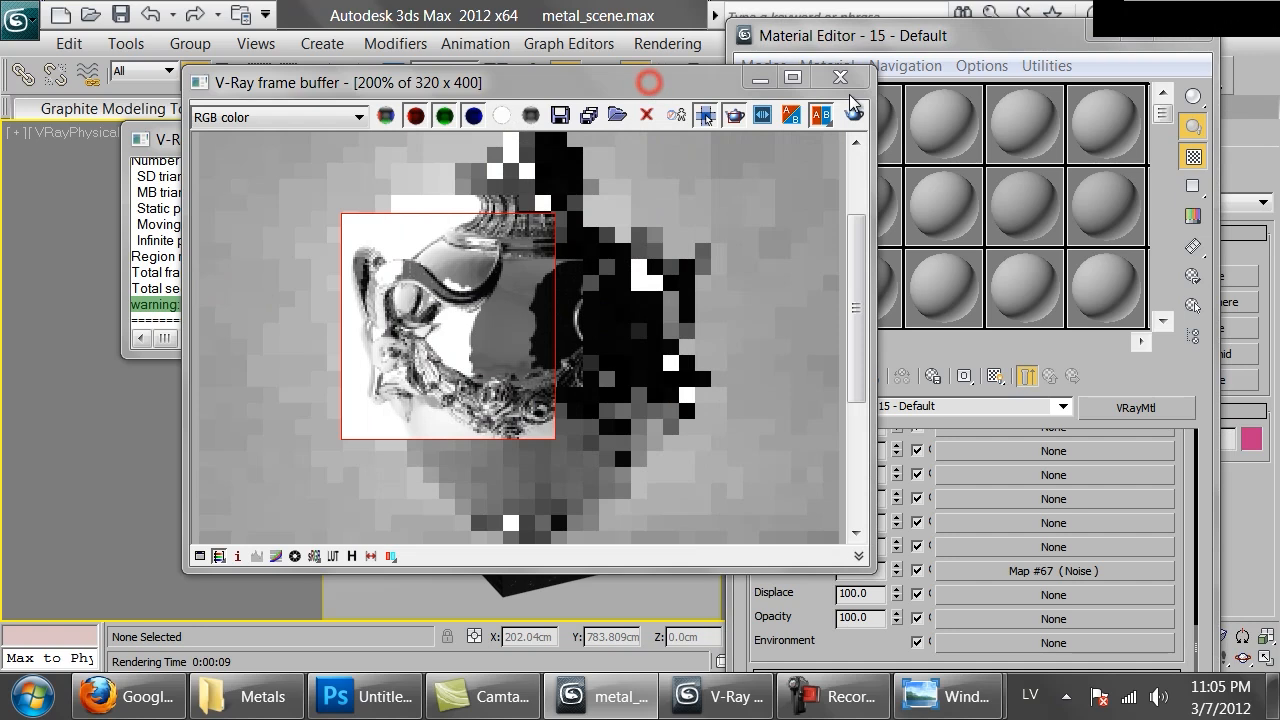
{"action": "left_click", "coordinate": [854, 114]}
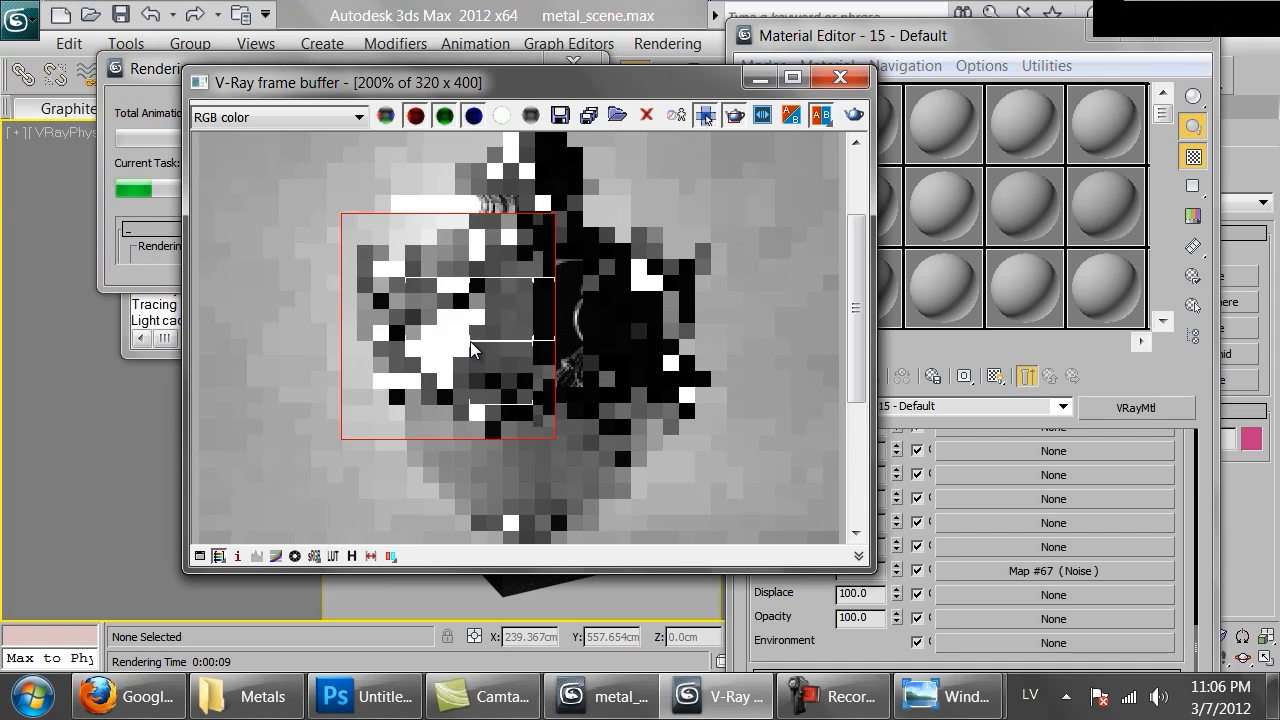
- Inspect the region around the vase's handle, render the whole vase, and examine the chrome surface up close
{"action": "scroll", "coordinate": [470, 341], "scroll_direction": "up", "scroll_amount": 1}
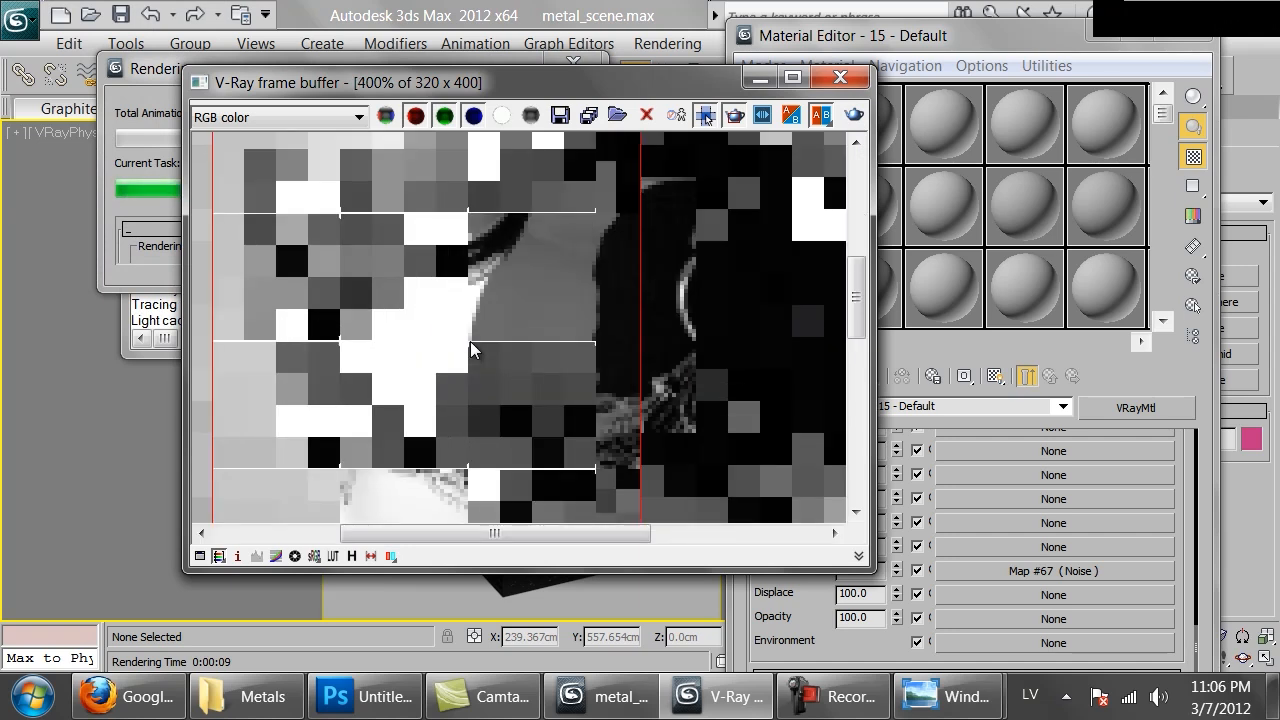
{"action": "scroll", "coordinate": [507, 269], "scroll_direction": "down", "scroll_amount": 1}
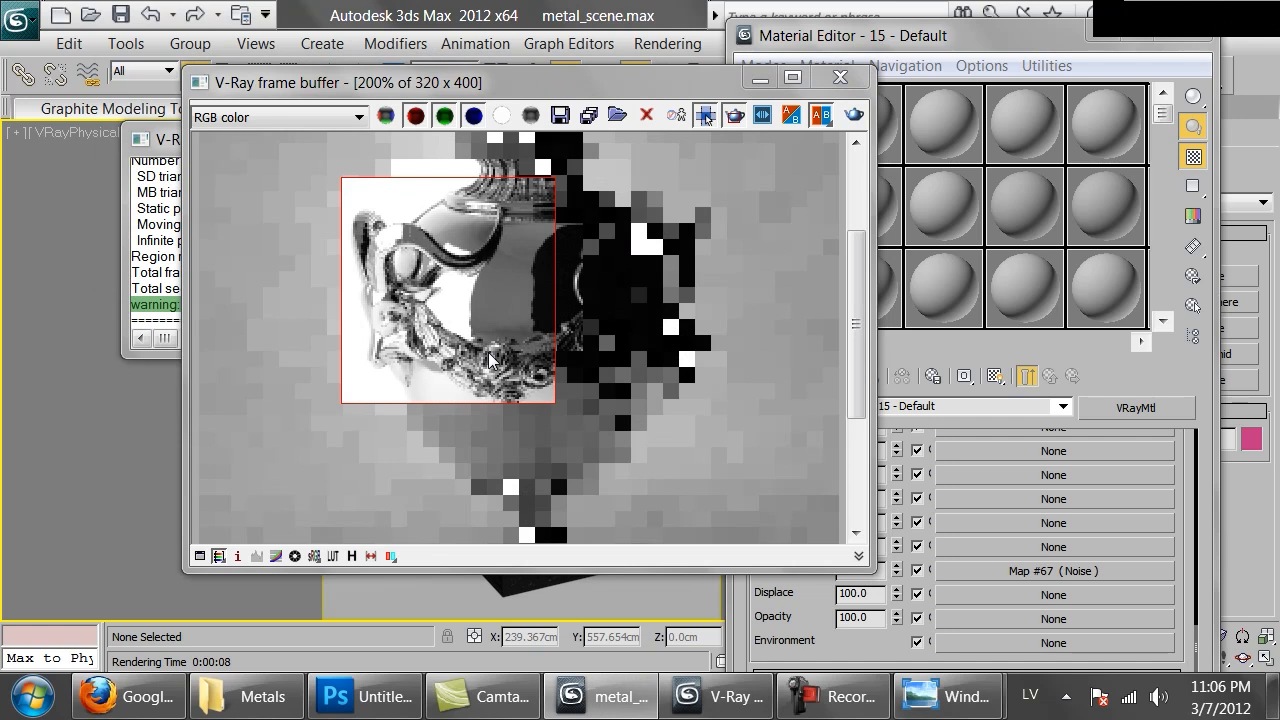
{"action": "scroll", "coordinate": [419, 320], "scroll_direction": "down", "scroll_amount": 2}
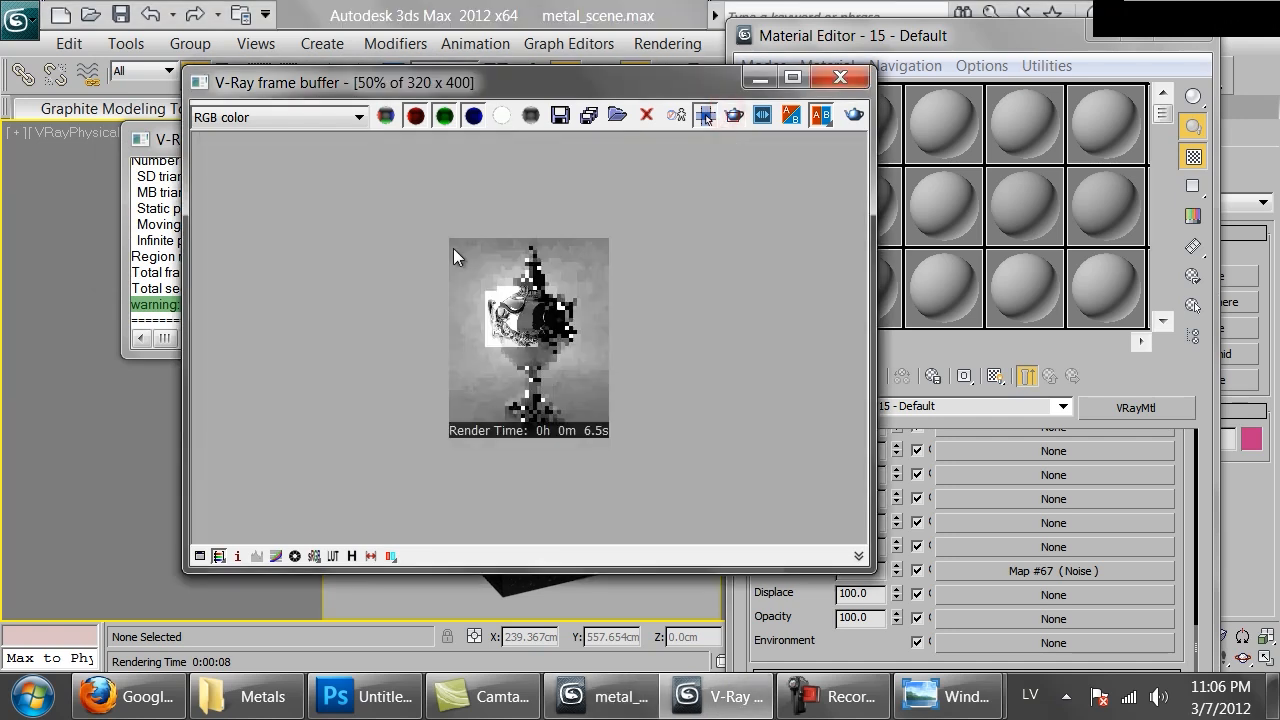
{"action": "scroll", "coordinate": [531, 321], "scroll_direction": "up", "scroll_amount": 1}
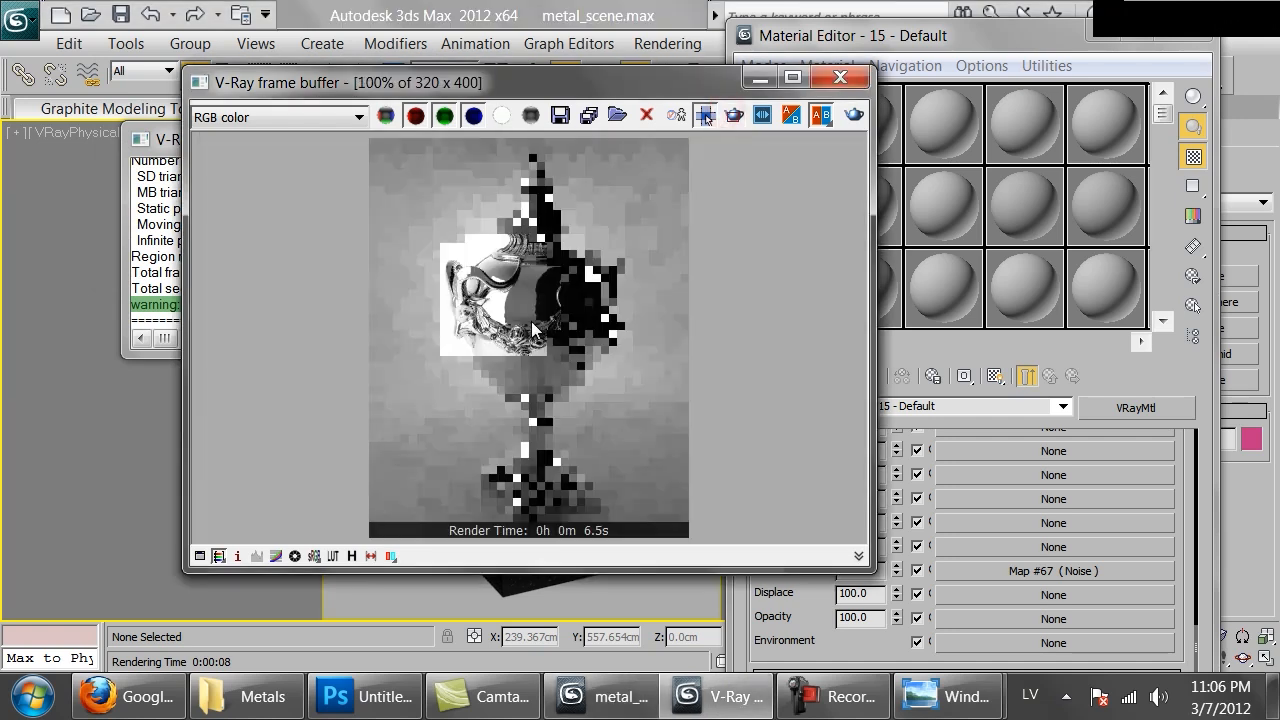
{"action": "left_click", "coordinate": [853, 116]}
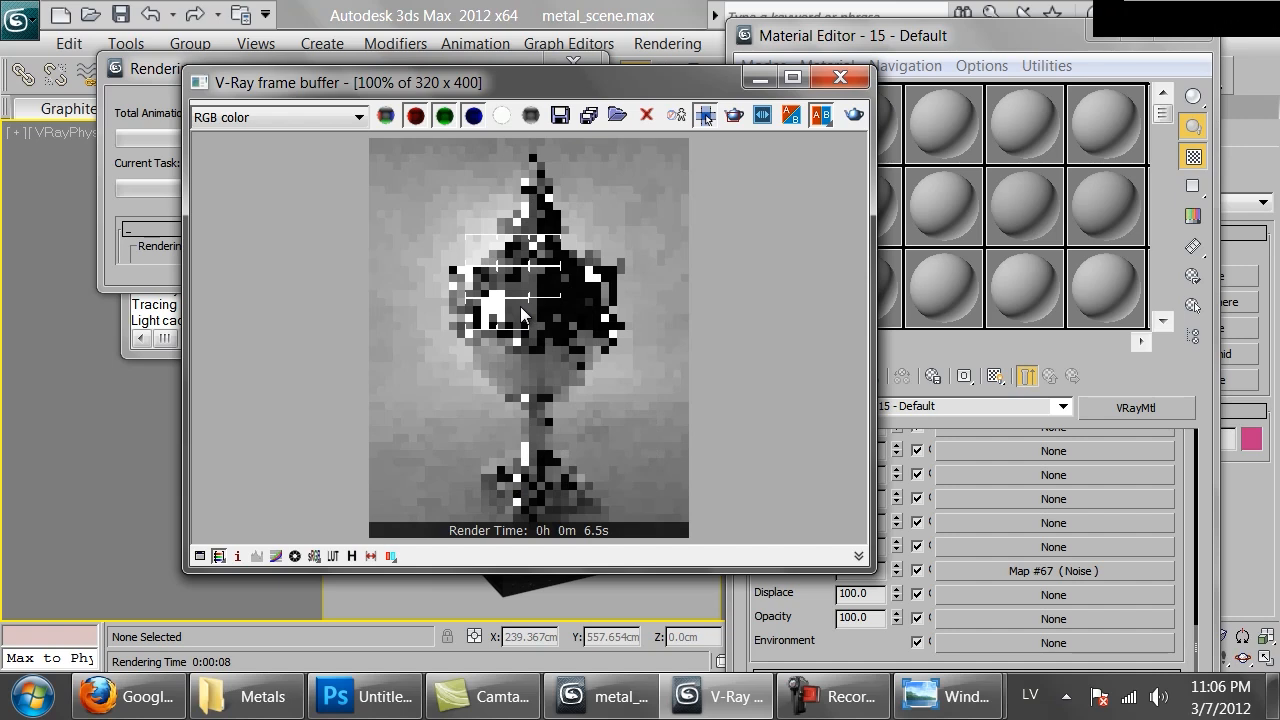
{"action": "scroll", "coordinate": [520, 299], "scroll_direction": "up", "scroll_amount": 1}
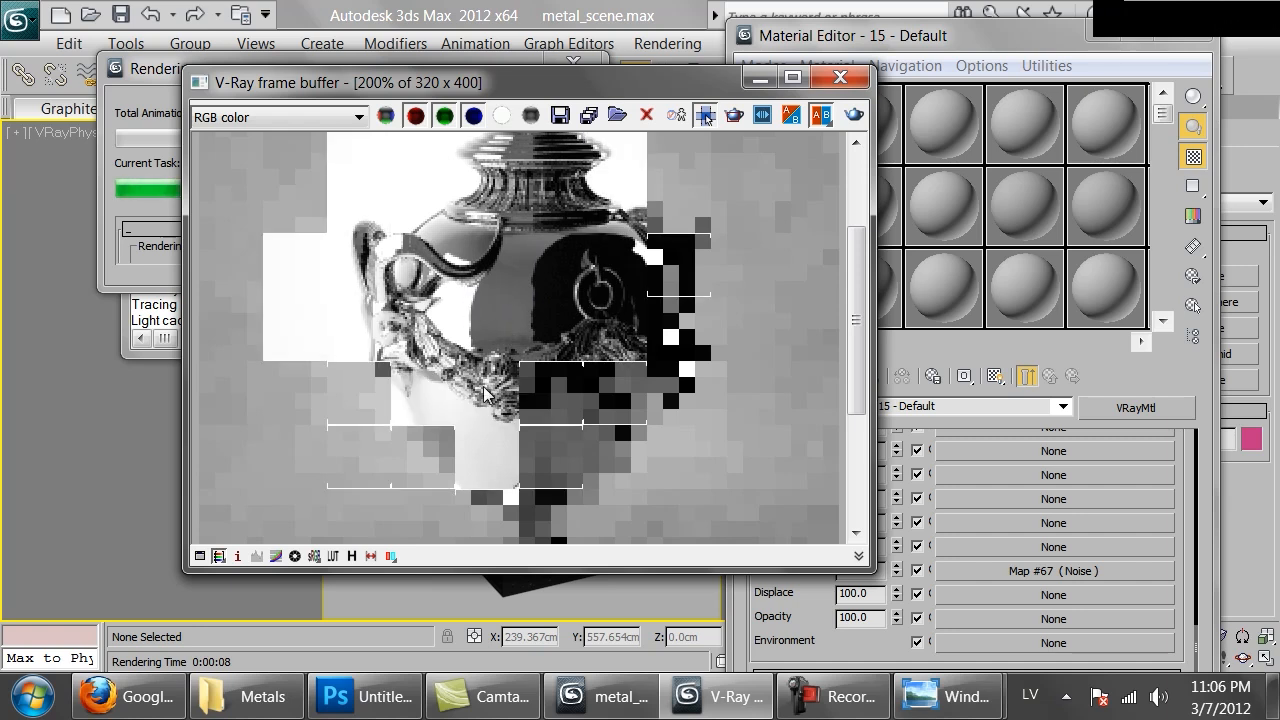
{"action": "middle_click_drag", "start_coordinate": [484, 392], "coordinate": [490, 336]}
{"action": "scroll", "coordinate": [491, 322], "scroll_direction": "down", "scroll_amount": 1}
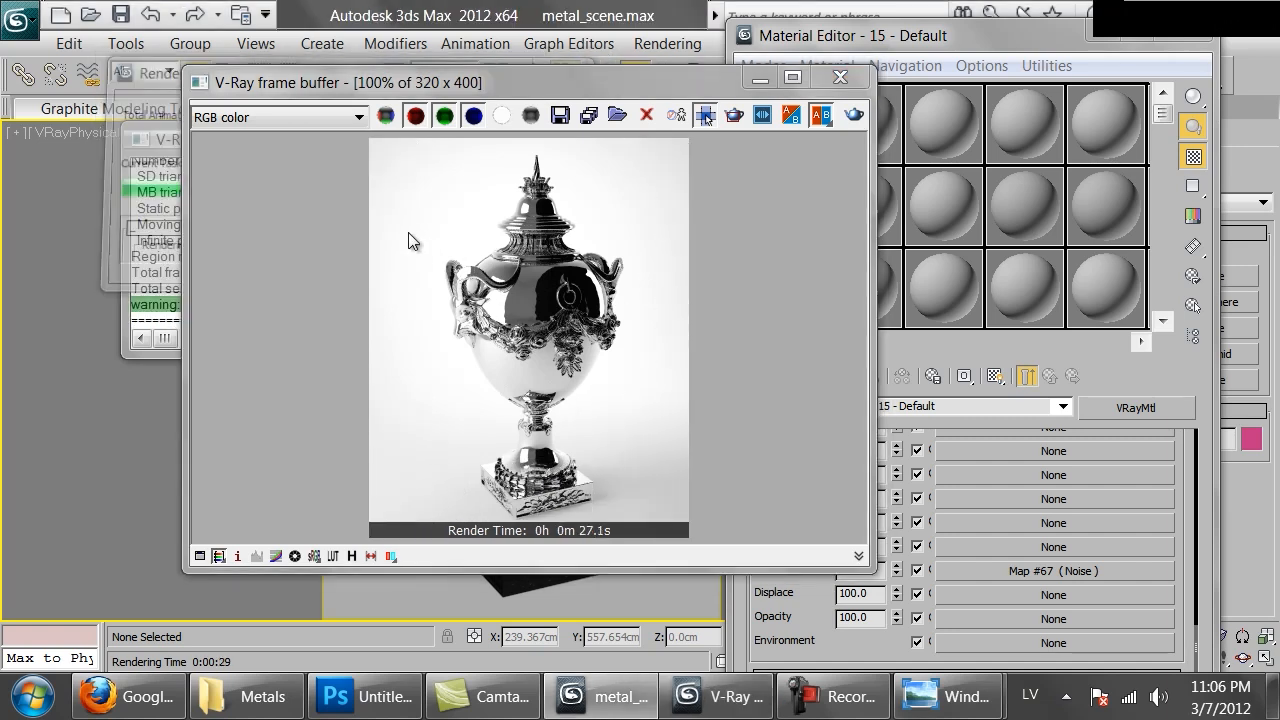
- Select the first empty sample slot and close the enlarged material preview and the V-Ray frame buffer
{"action": "left_click", "coordinate": [911, 366]}
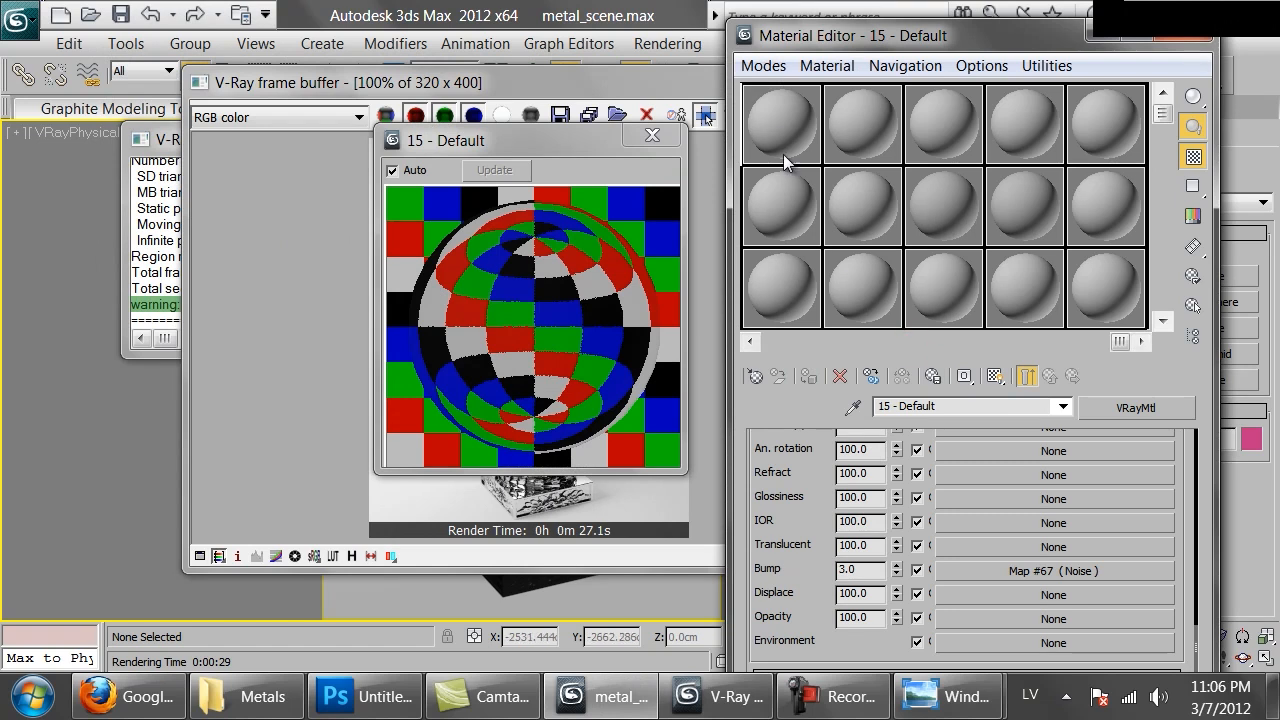
{"action": "left_click", "coordinate": [772, 122]}
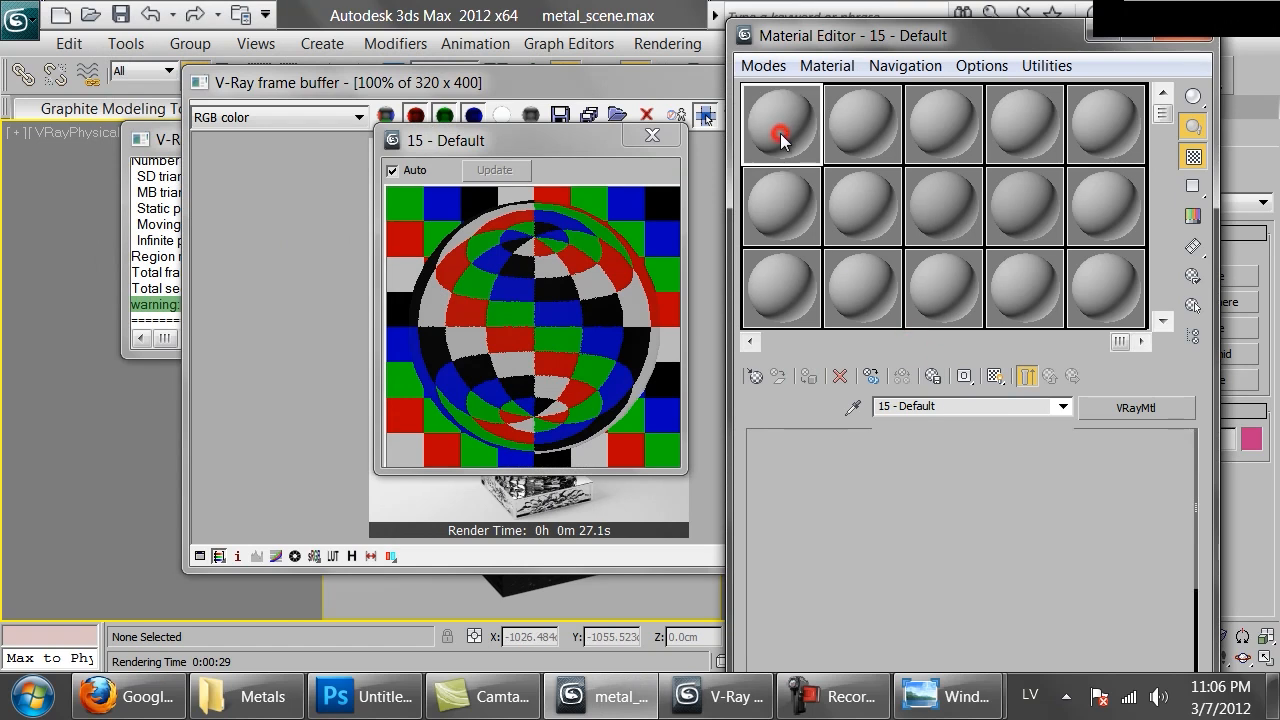
{"action": "left_click", "coordinate": [663, 137]}
{"action": "left_click_drag", "start_coordinate": [659, 78], "coordinate": [437, 160]}
{"action": "left_click", "coordinate": [618, 160]}
- Pick the vase's material from the viewport into the selected sample slot and rename it Chrome
{"action": "left_click", "coordinate": [853, 406]}
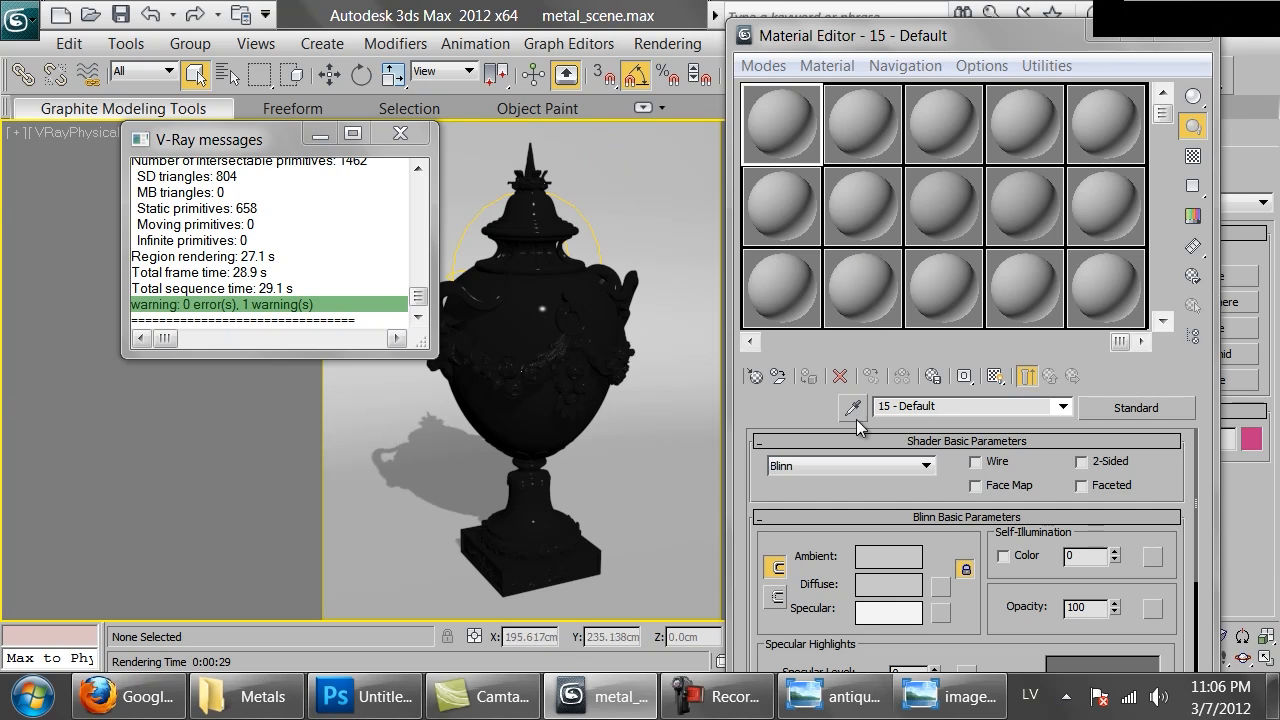
{"action": "left_click", "coordinate": [580, 370]}
{"action": "left_click", "coordinate": [970, 408]}
{"action": "type", "text": "Chr"}
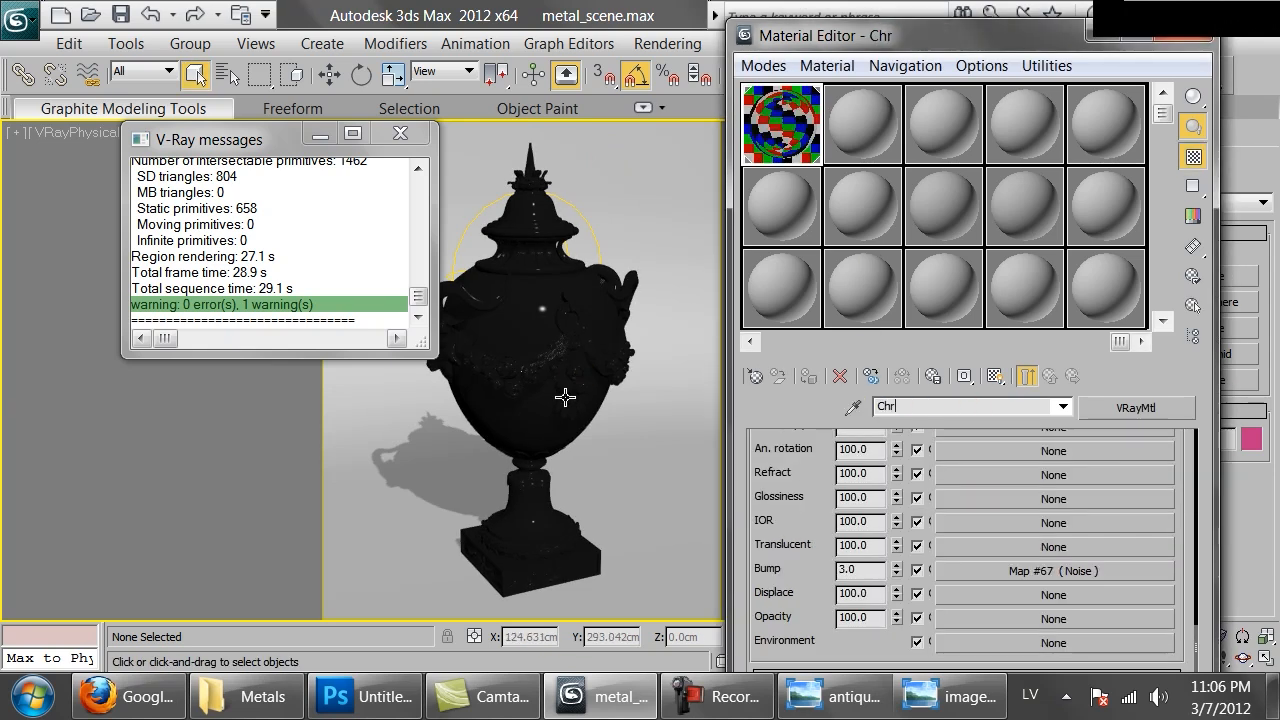
{"action": "type", "text": "ome"}
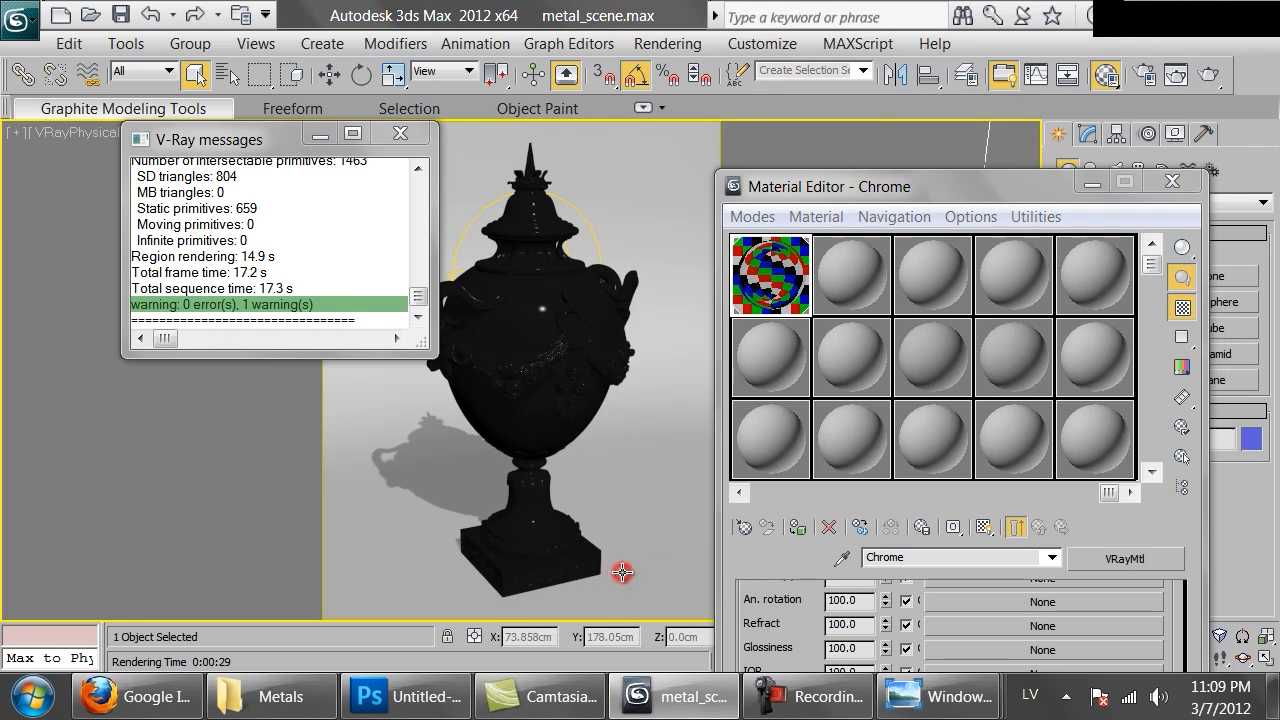
- Copy the Chrome material into the second sample slot and rename the copy Stainless_steel
{"action": "left_click_drag", "start_coordinate": [770, 292], "coordinate": [850, 292]}
{"action": "left_click", "coordinate": [941, 562]}
{"action": "type", "text": "S"}
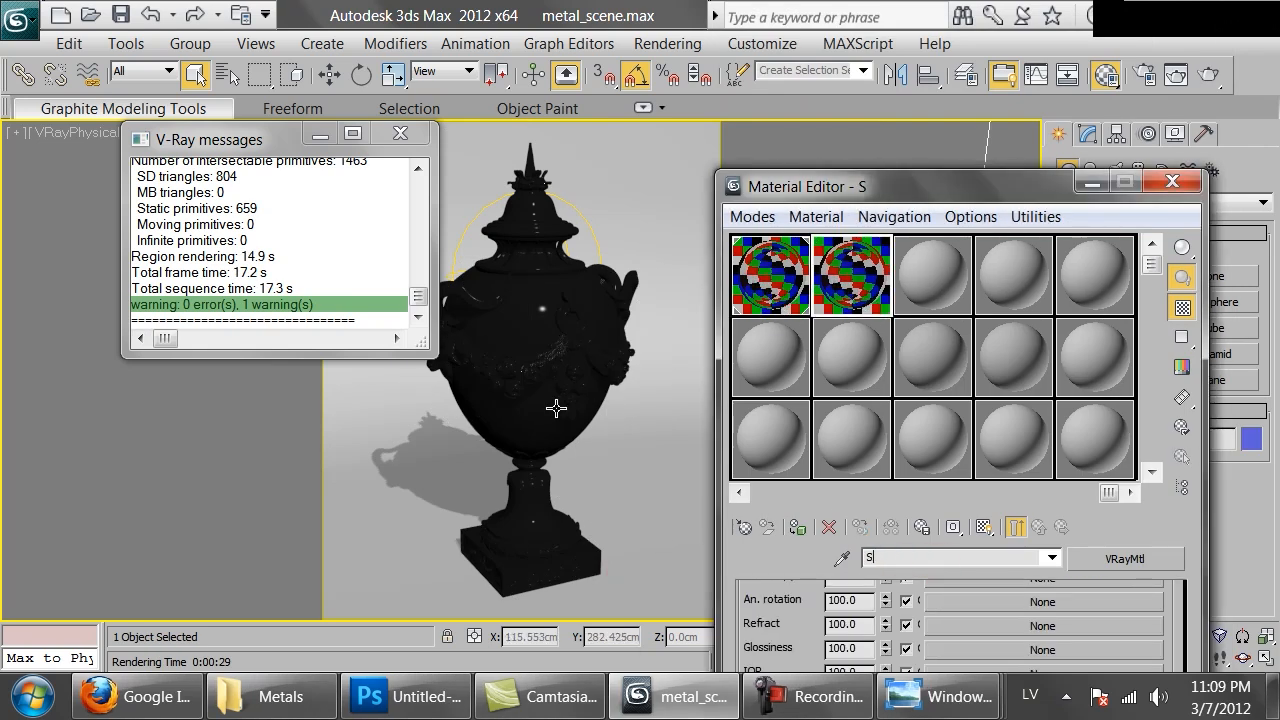
{"action": "type", "text": "tainless"}
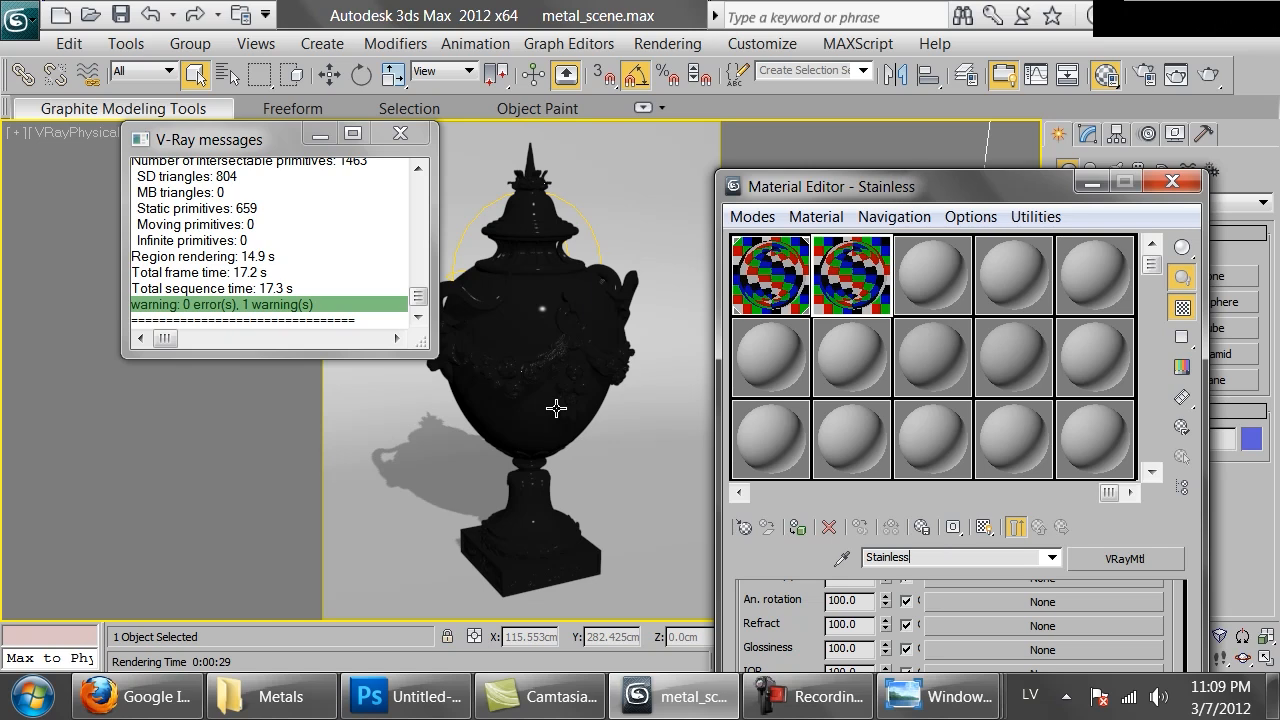
{"action": "type", "text": "_steel"}
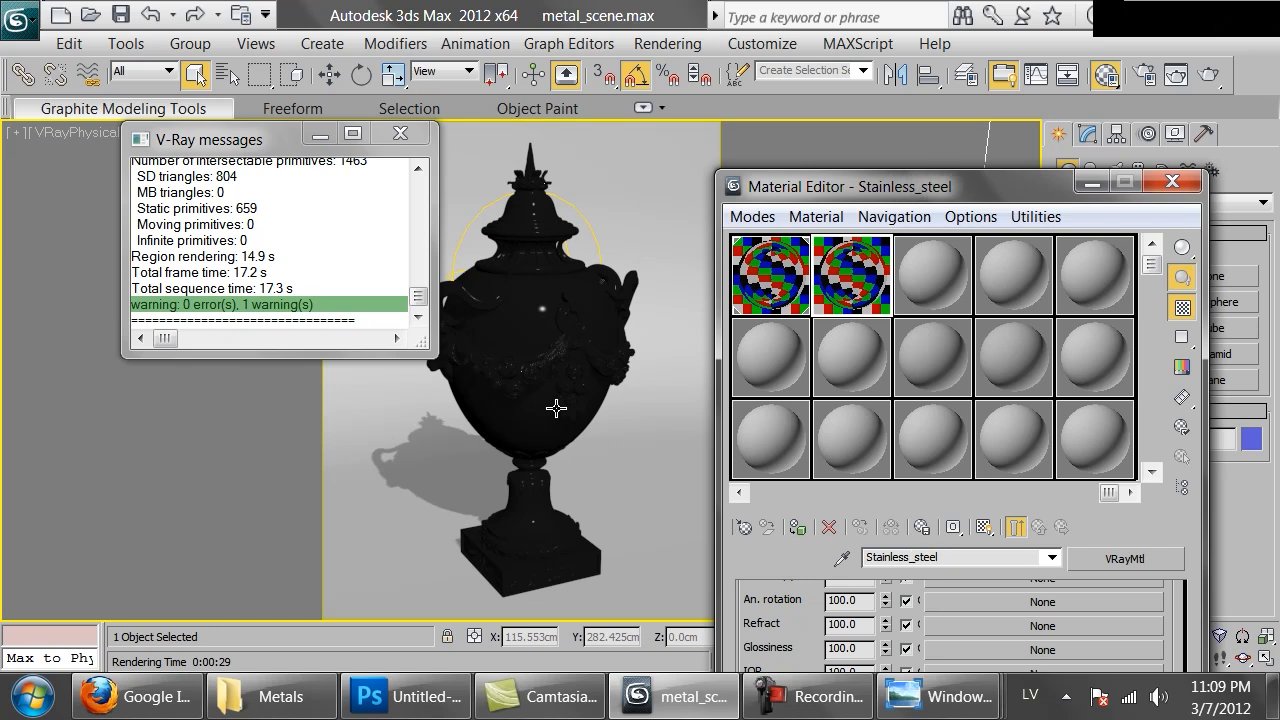
{"action": "left_click_drag", "start_coordinate": [812, 188], "coordinate": [818, 20]}
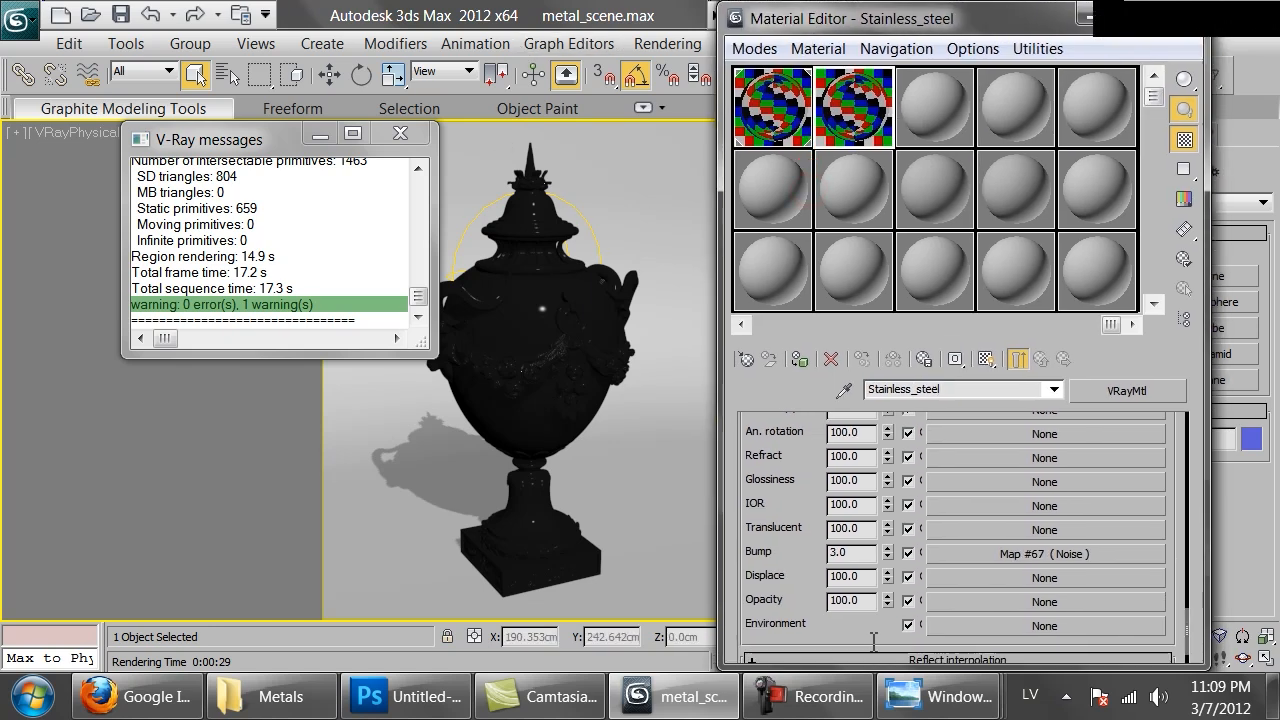
- Switch to Windows Photo Viewer to examine the stainless steel pot reference BC1182.jpg and return to 3ds Max
{"action": "mouse_move", "coordinate": [938, 696]}
{"action": "left_click", "coordinate": [1110, 581]}
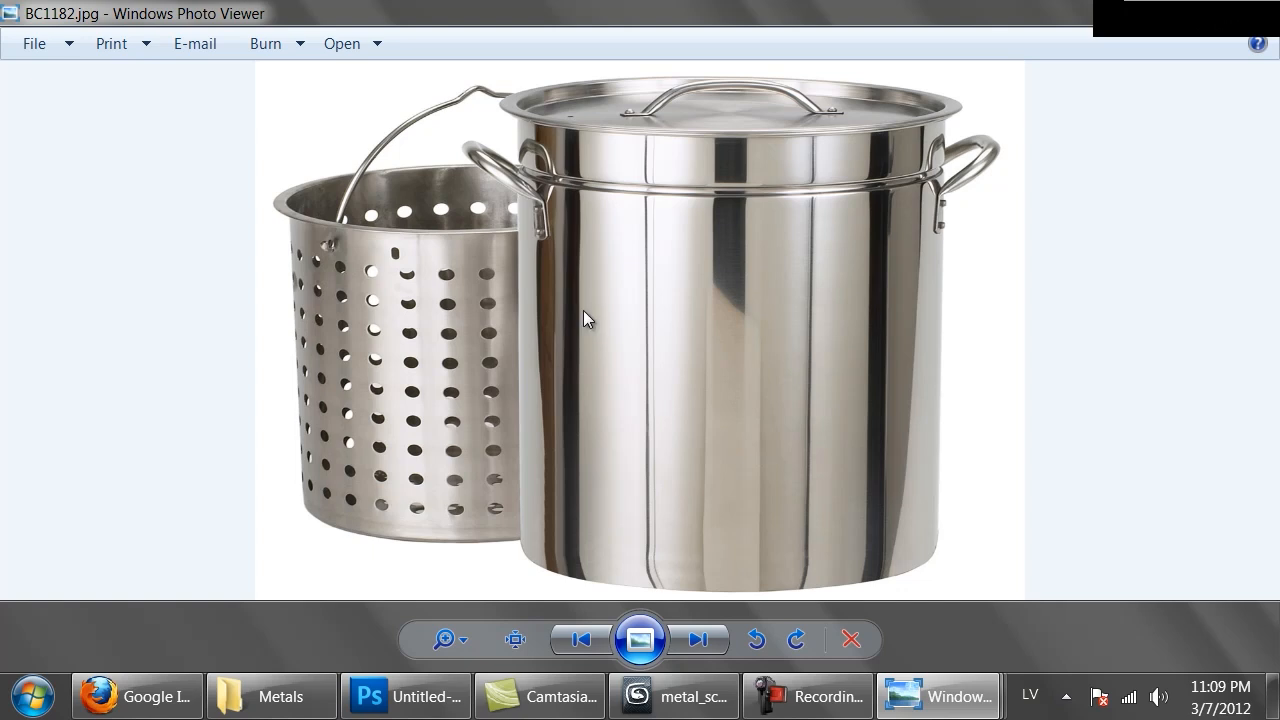
{"action": "left_click", "coordinate": [680, 696]}
- Select the vase group and assign the Stainless_steel material to it
{"action": "left_click_drag", "start_coordinate": [770, 454], "coordinate": [763, 601]}
{"action": "scroll", "coordinate": [770, 450], "scroll_direction": "up", "scroll_amount": 10}
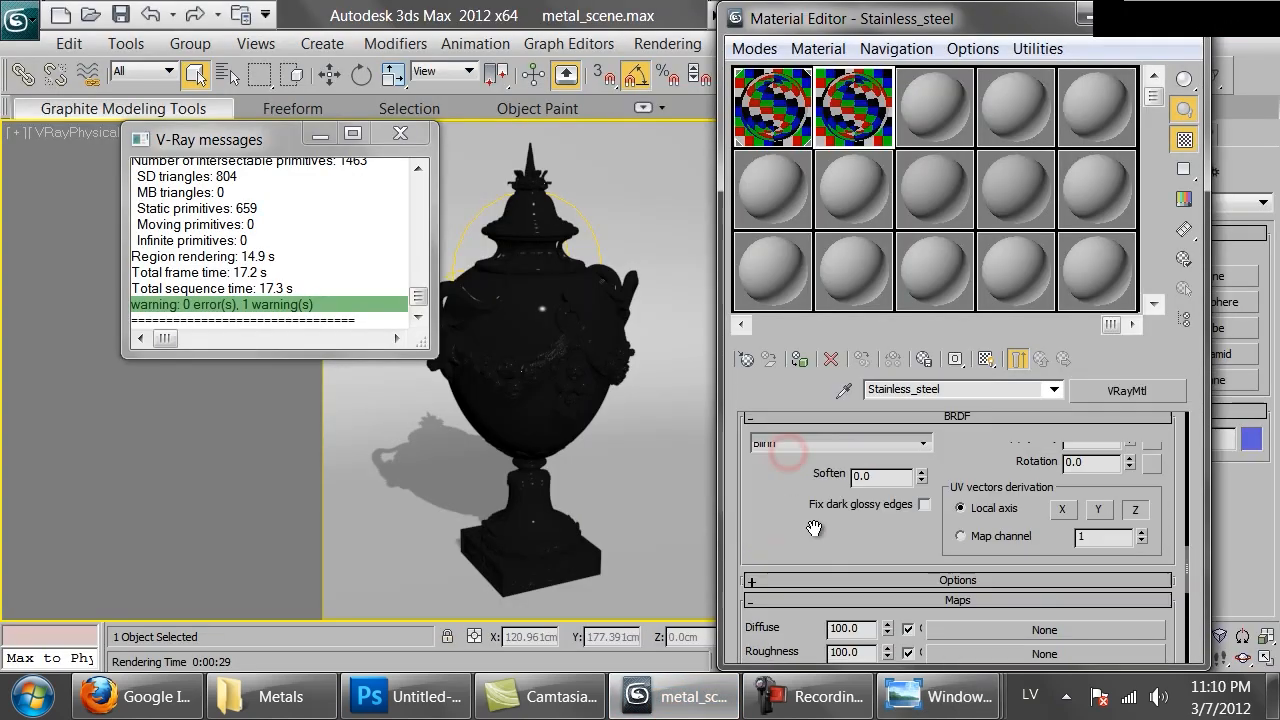
{"action": "left_click", "coordinate": [801, 366]}
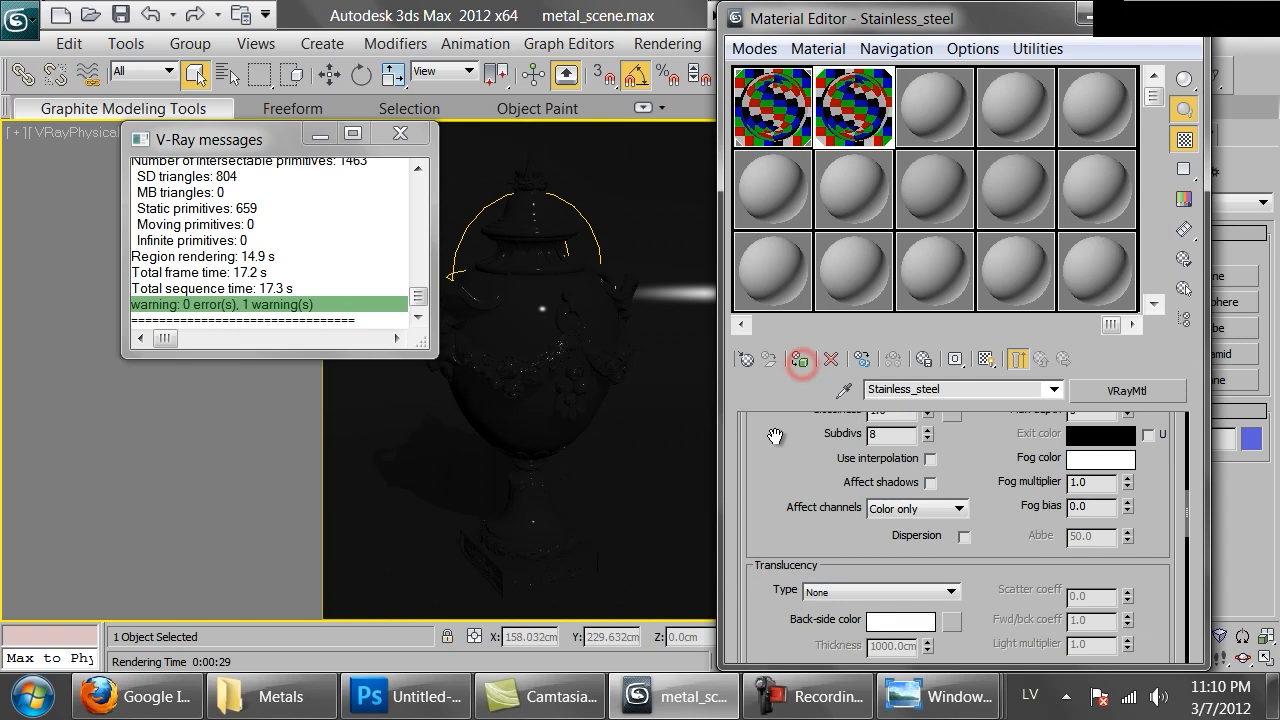
{"action": "left_click", "coordinate": [547, 384]}
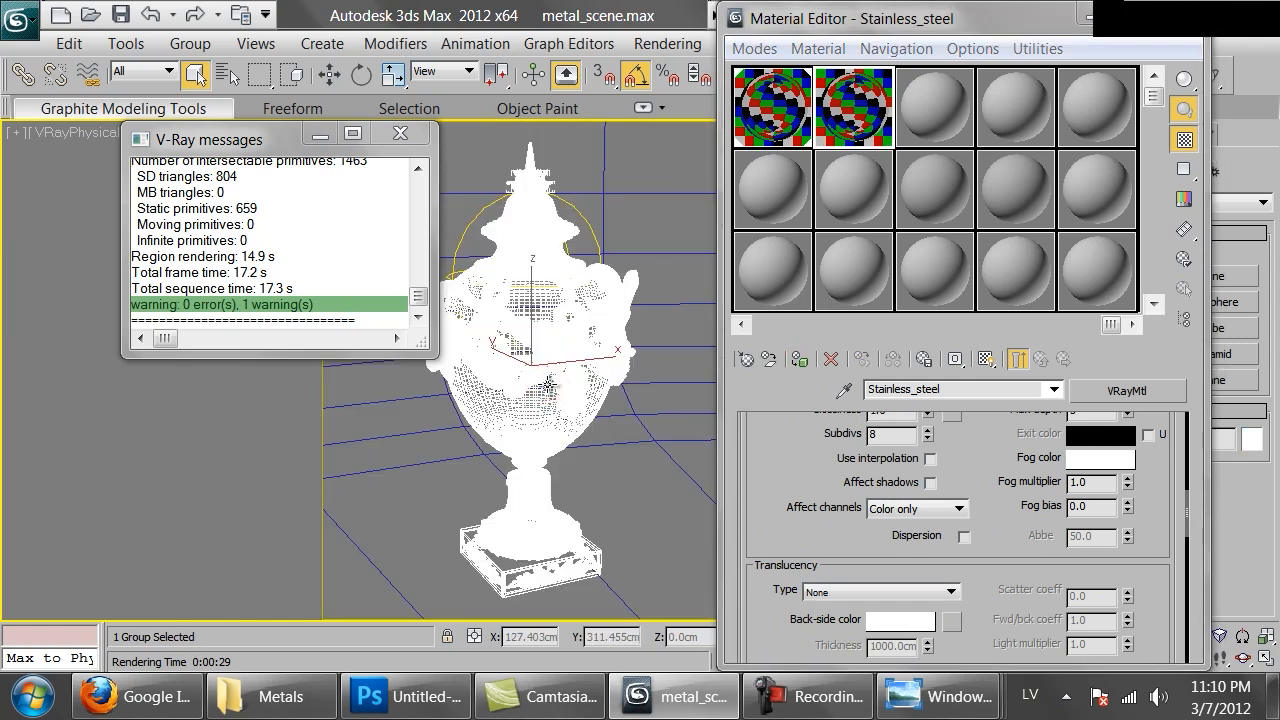
{"action": "left_click", "coordinate": [797, 358]}
- Set the Stainless_steel material's diffuse color value to 8 and open its enlarged preview
{"action": "scroll", "coordinate": [808, 545], "scroll_direction": "up", "scroll_amount": 8}
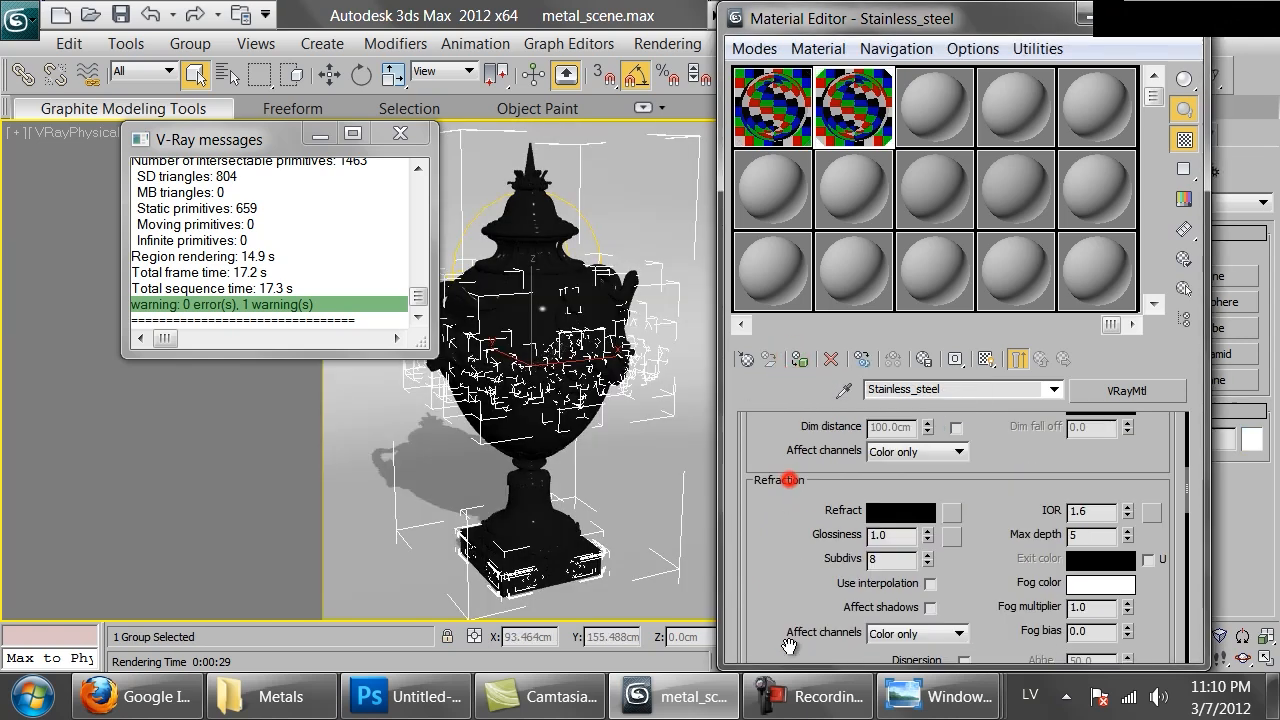
{"action": "left_click", "coordinate": [892, 549]}
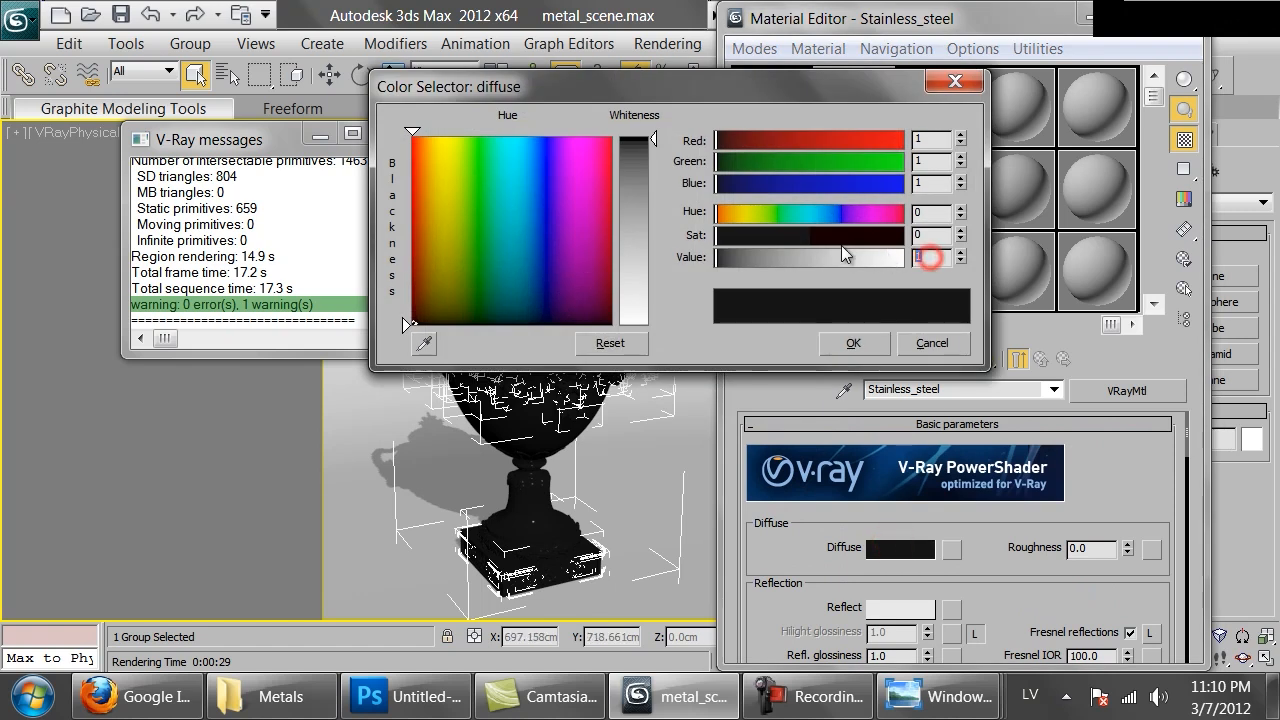
{"action": "type", "text": "8"}
{"action": "key", "text": "Return"}
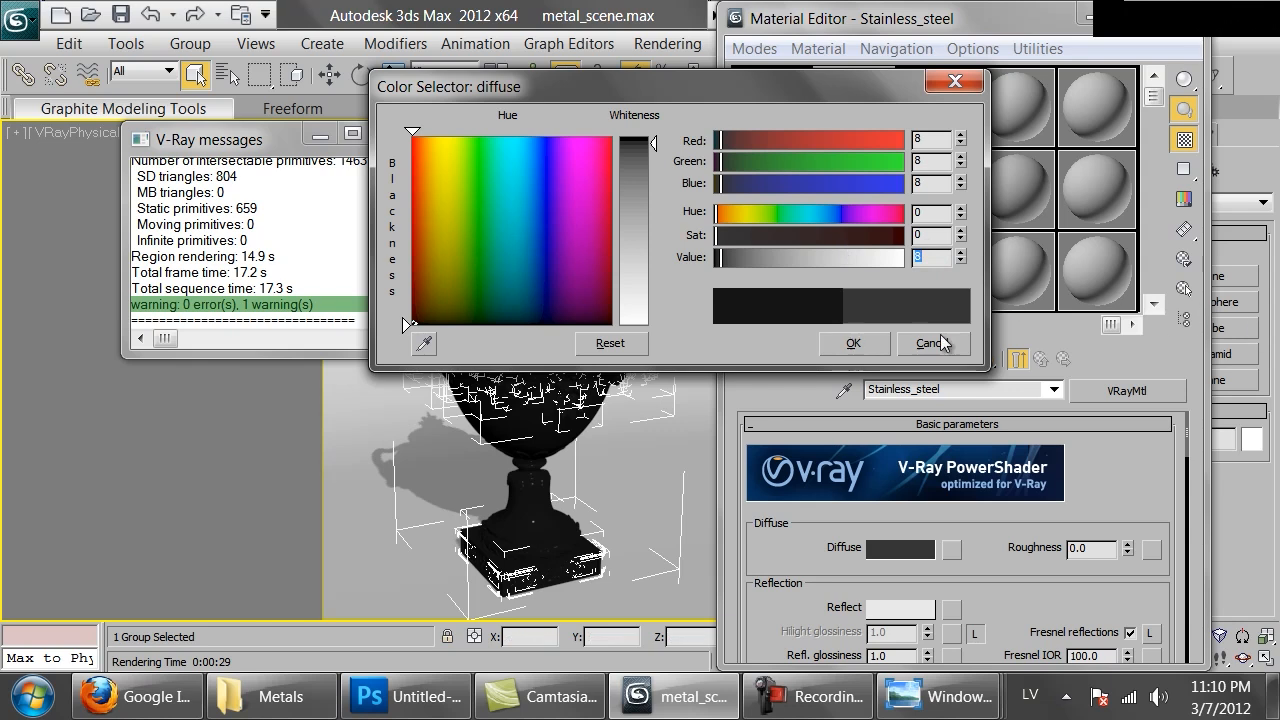
{"action": "left_click", "coordinate": [851, 345]}
{"action": "double_click", "coordinate": [848, 112]}
- Set the Stainless_steel material's reflection color value to 180
{"action": "scroll", "coordinate": [810, 590], "scroll_direction": "down", "scroll_amount": 4}
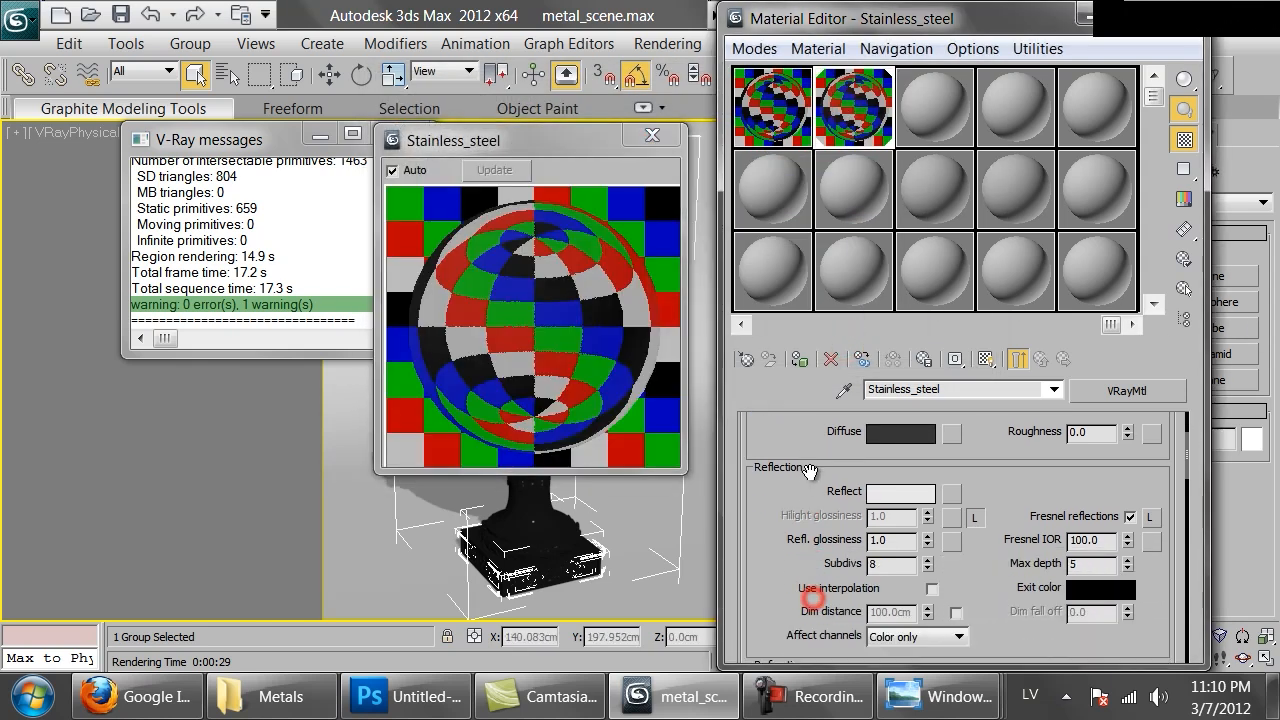
{"action": "left_click", "coordinate": [890, 476]}
{"action": "left_click", "coordinate": [930, 257]}
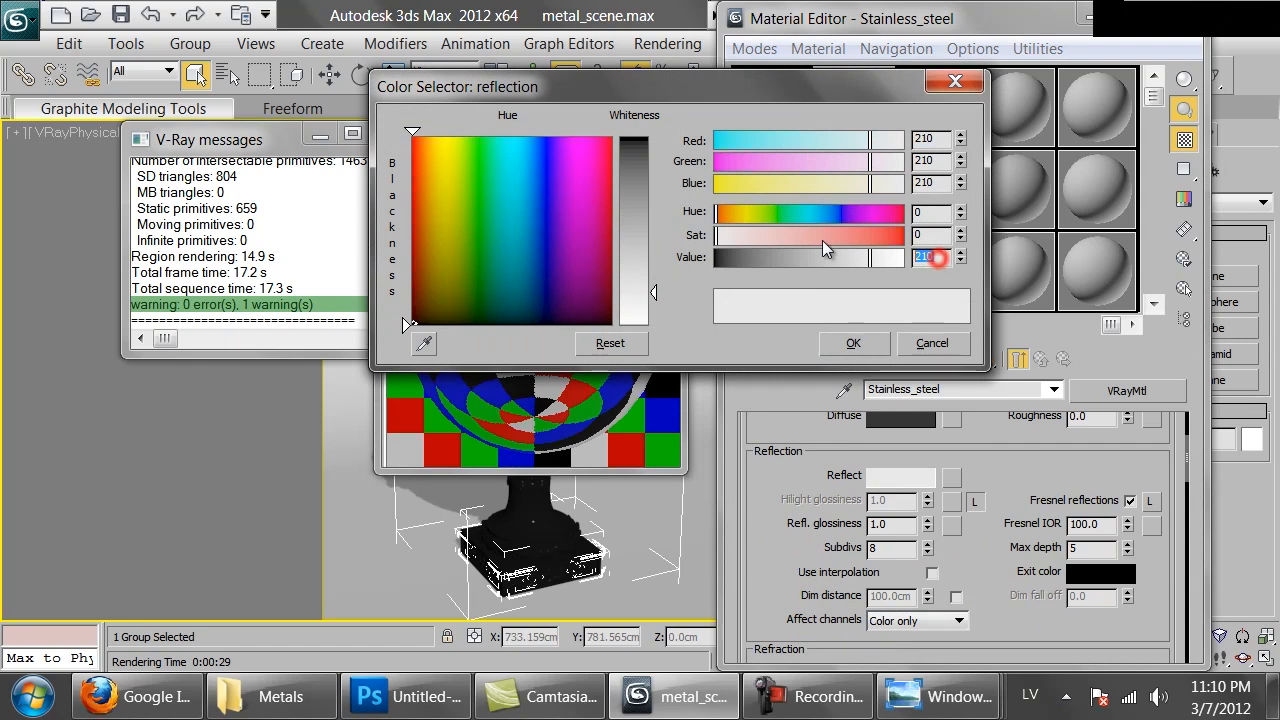
{"action": "type", "text": "180"}
{"action": "key", "text": "Return"}
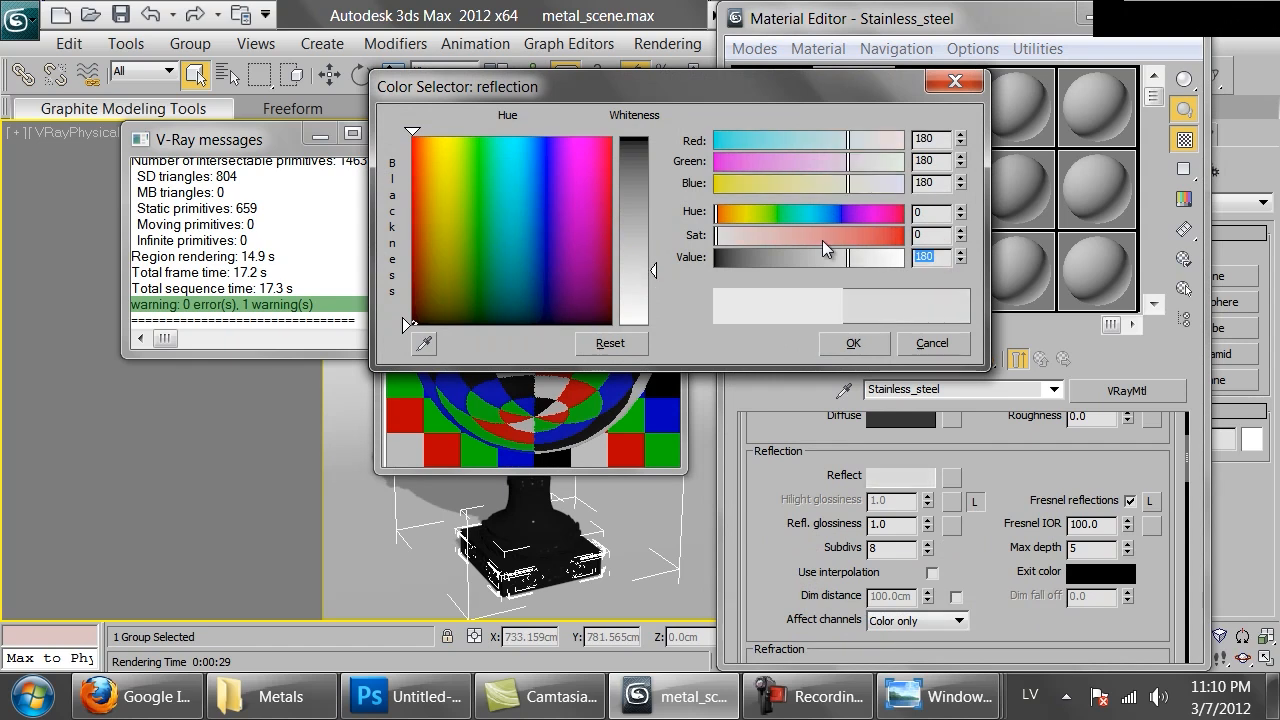
{"action": "left_click", "coordinate": [850, 346]}
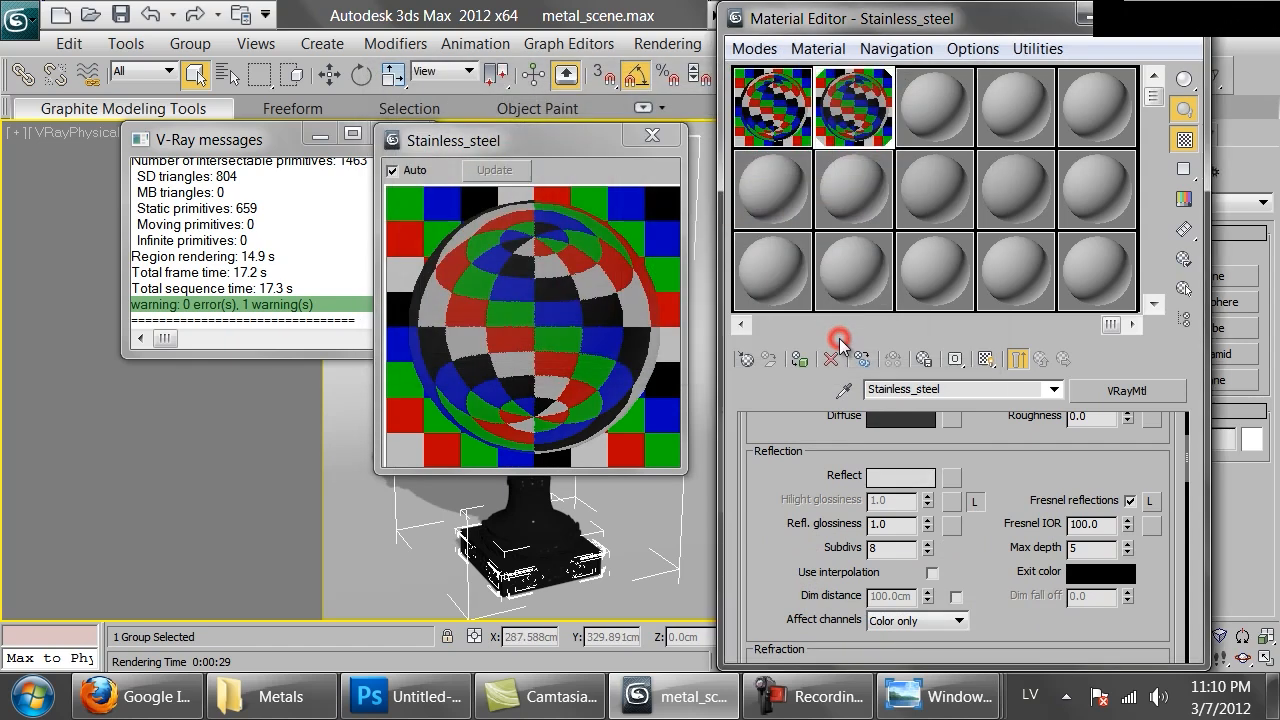
- Set the Stainless_steel material's Fresnel IOR to 50 and its reflection glossiness to 0.96
{"action": "double_click", "coordinate": [1103, 527]}
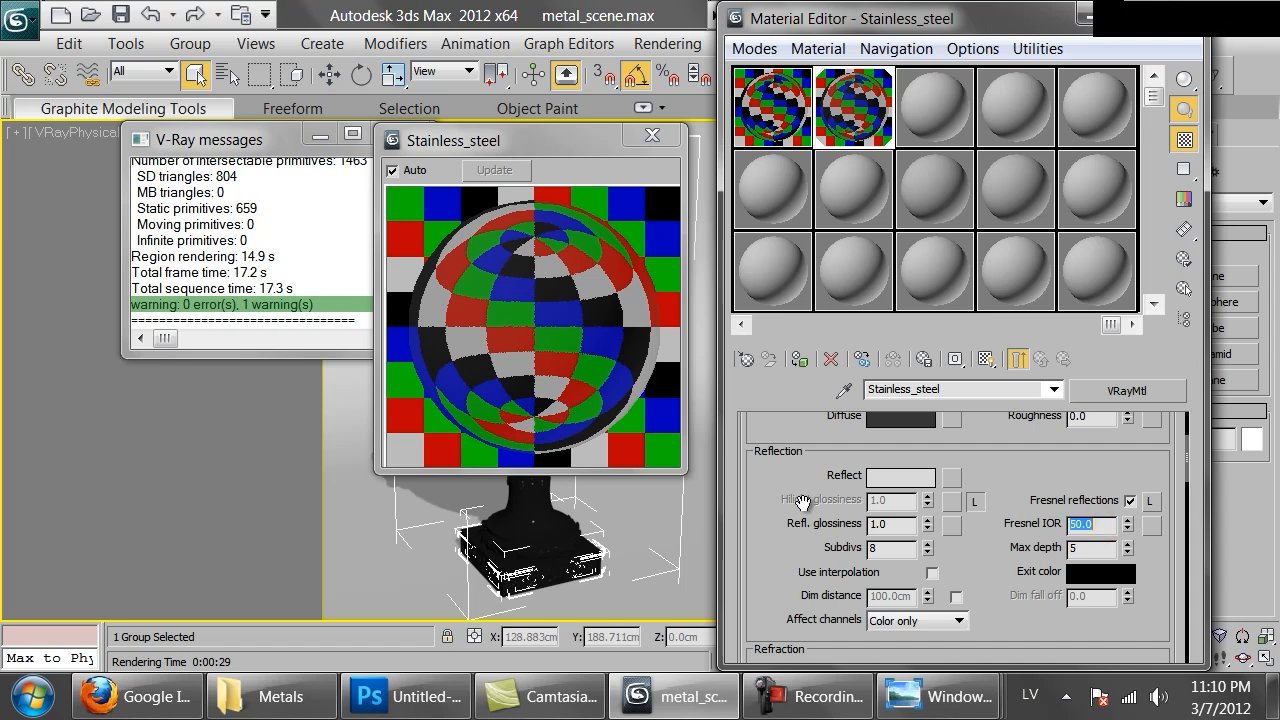
{"action": "left_click", "coordinate": [860, 118]}
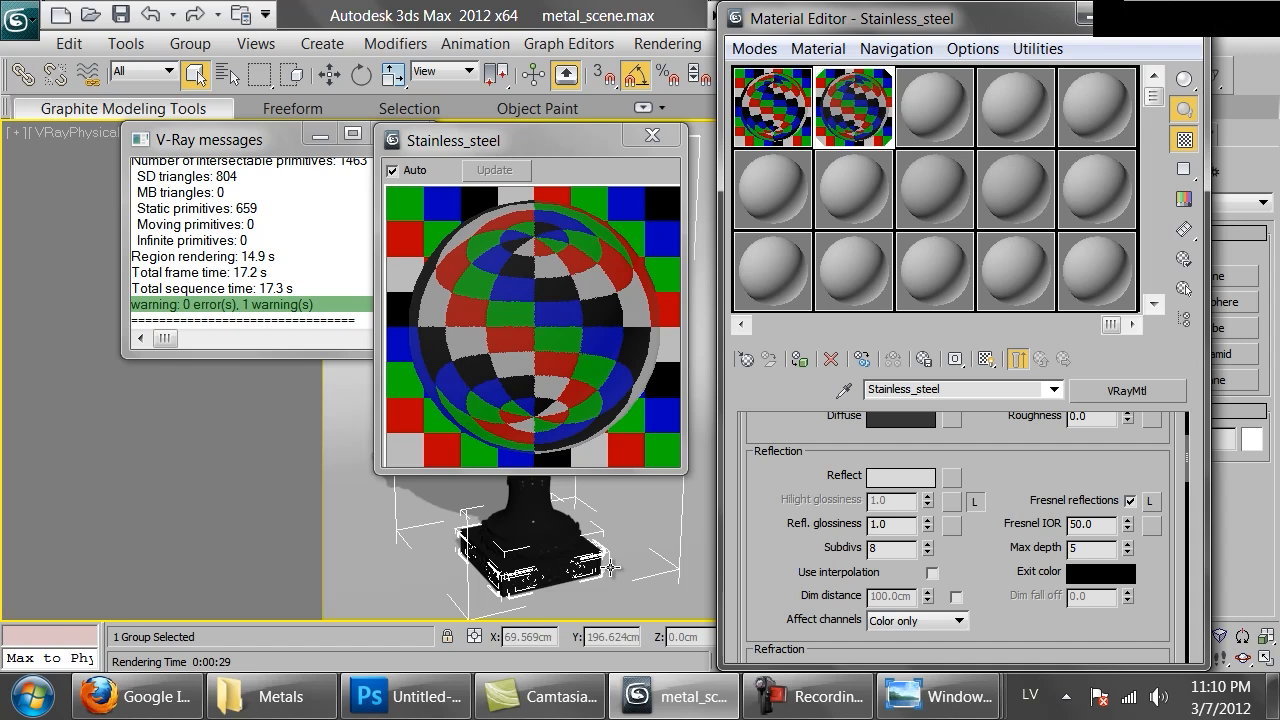
{"action": "double_click", "coordinate": [902, 526]}
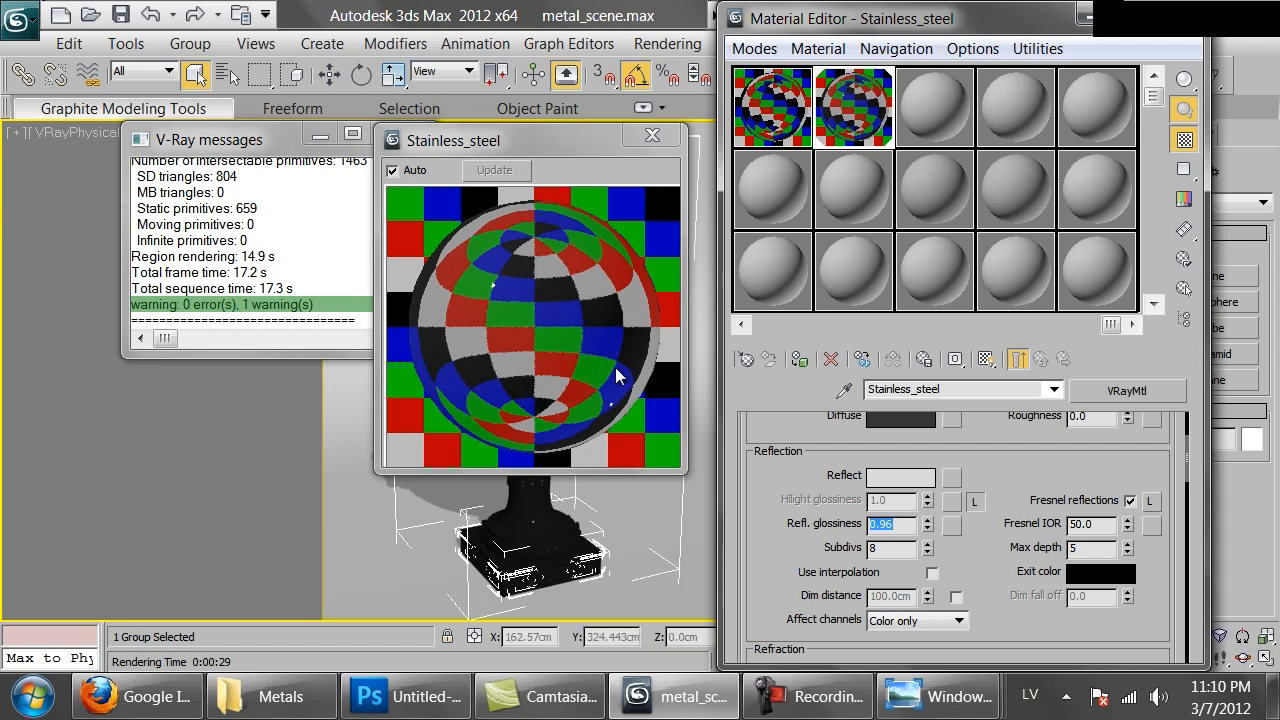
- Render the vase with the Stainless_steel material and examine its body and ornaments up close
{"action": "key", "text": "shift+q"}
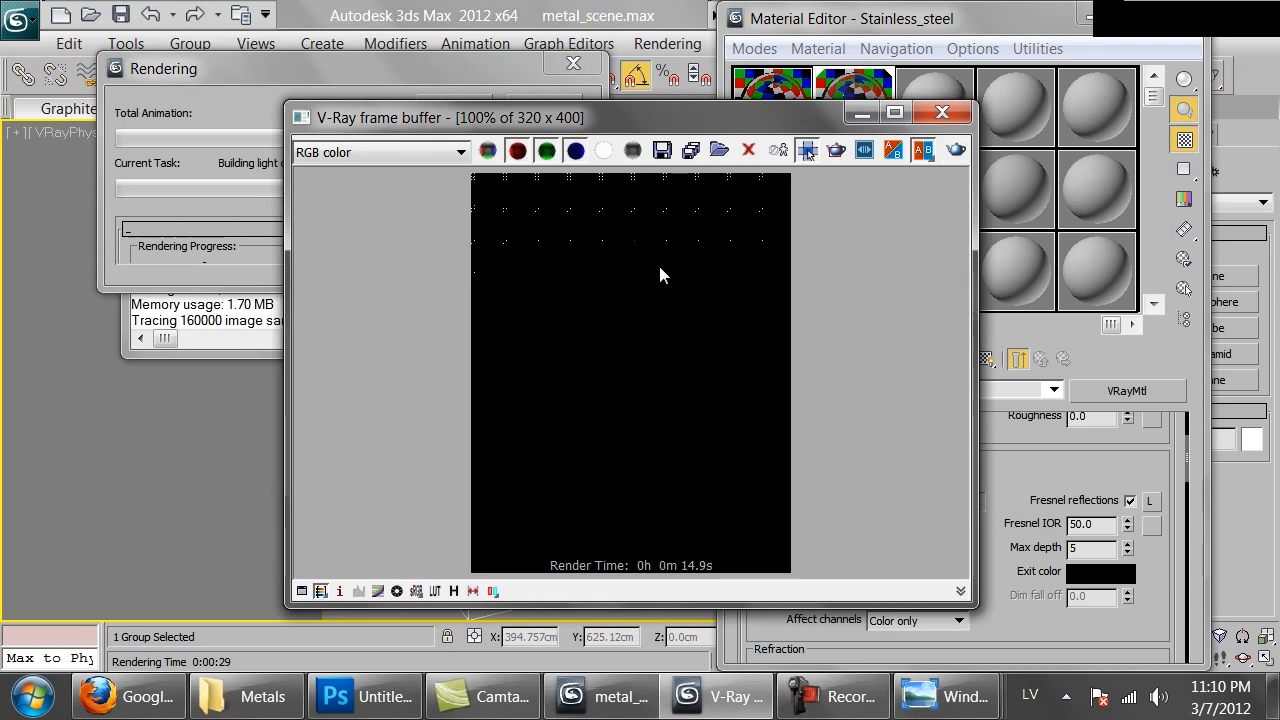
{"action": "scroll", "coordinate": [646, 317], "scroll_direction": "up", "scroll_amount": 1}
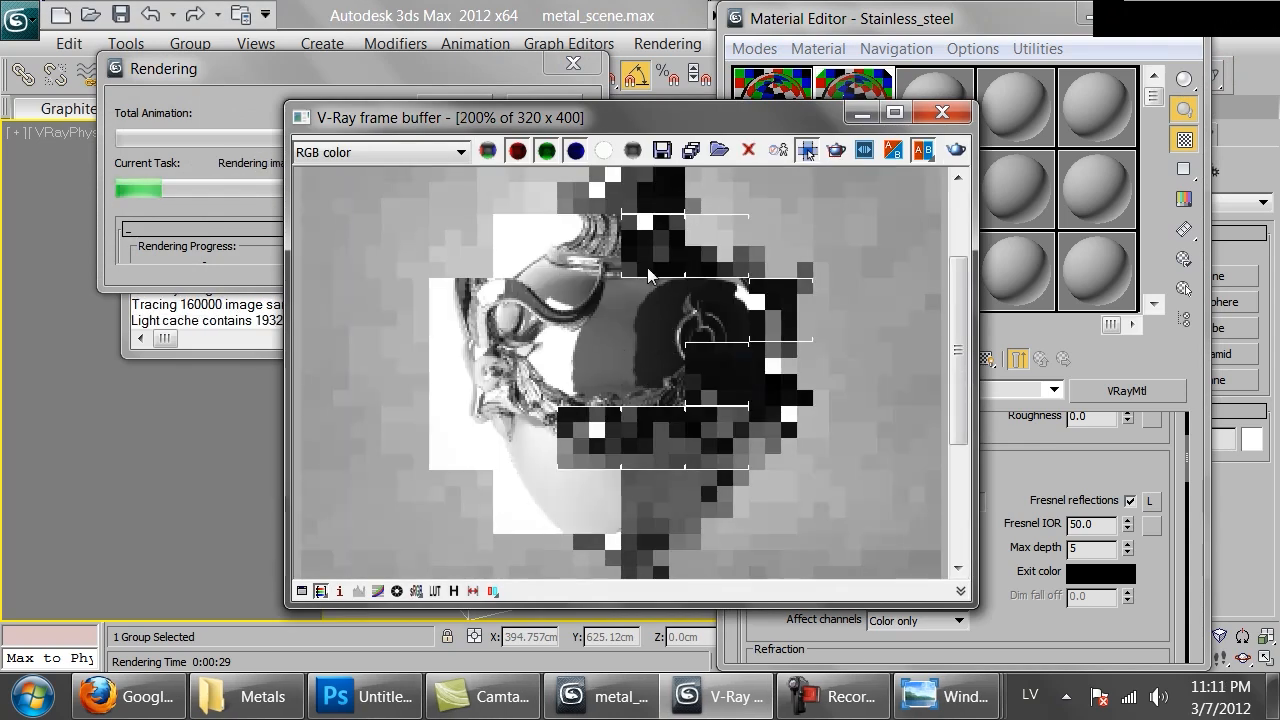
{"action": "middle_click_drag", "start_coordinate": [643, 253], "coordinate": [656, 215]}
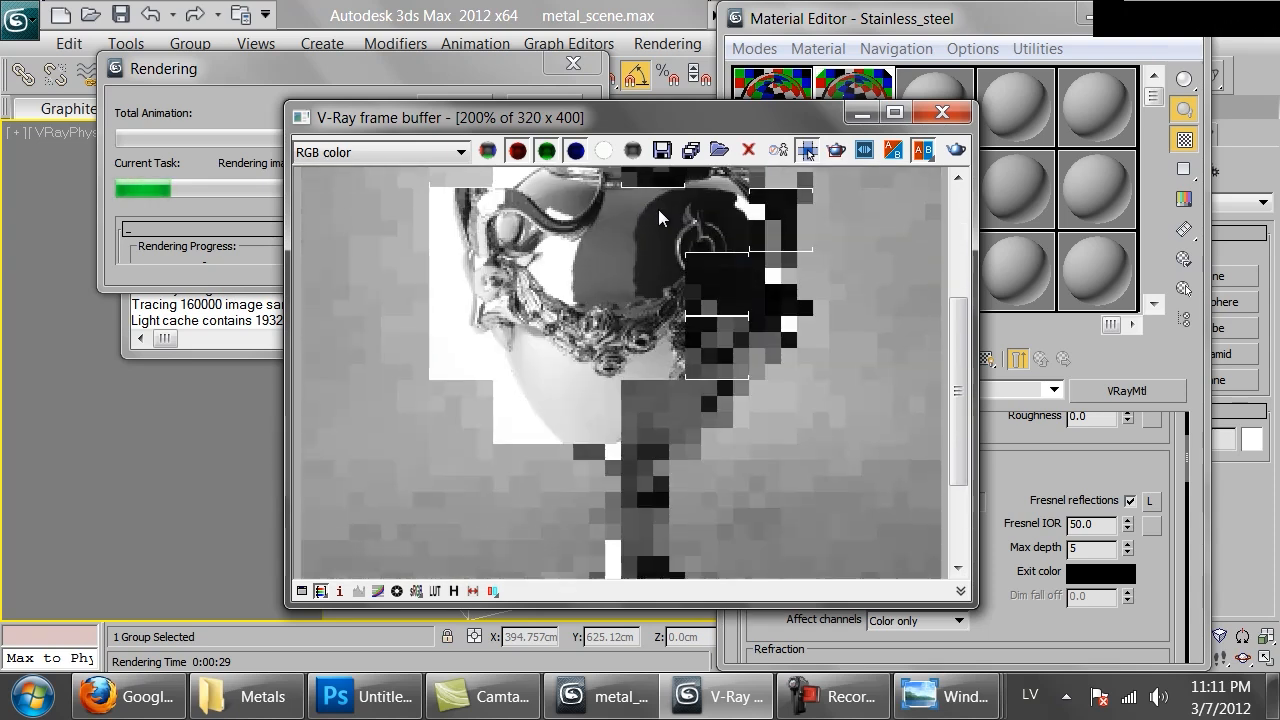
{"action": "middle_click_drag", "start_coordinate": [556, 290], "coordinate": [555, 378]}
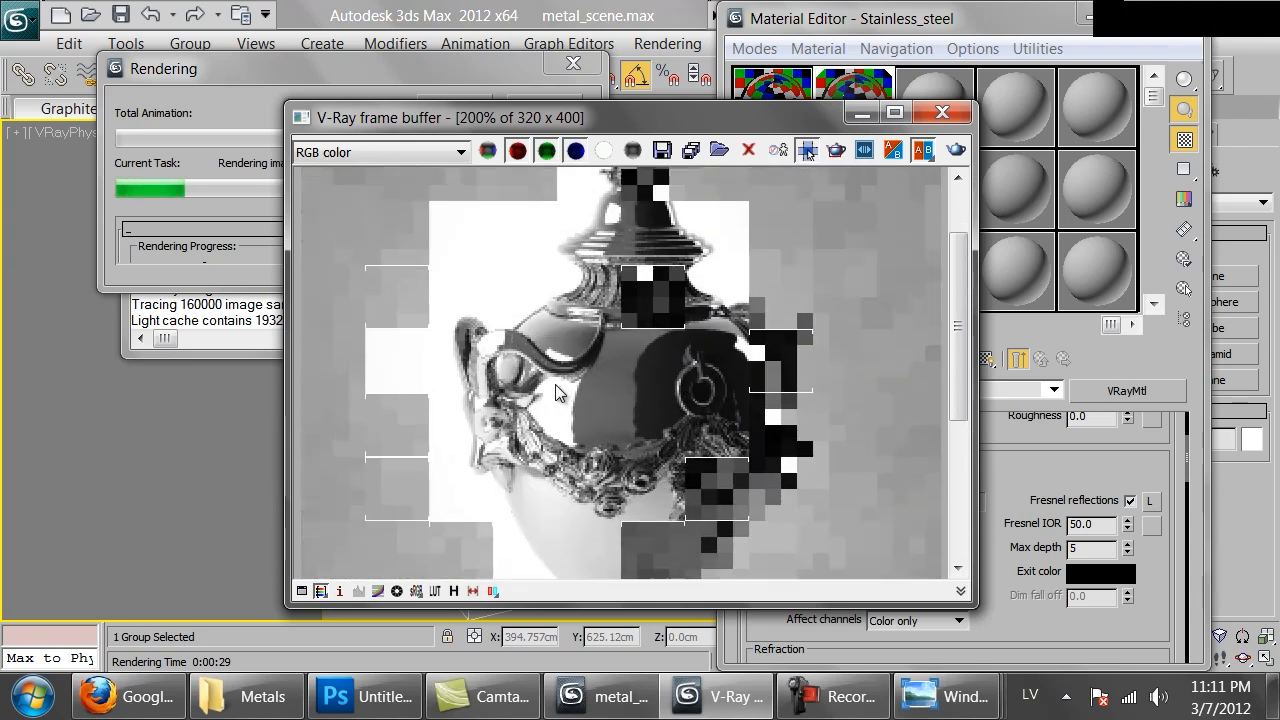
{"action": "scroll", "coordinate": [573, 355], "scroll_direction": "down", "scroll_amount": 1}
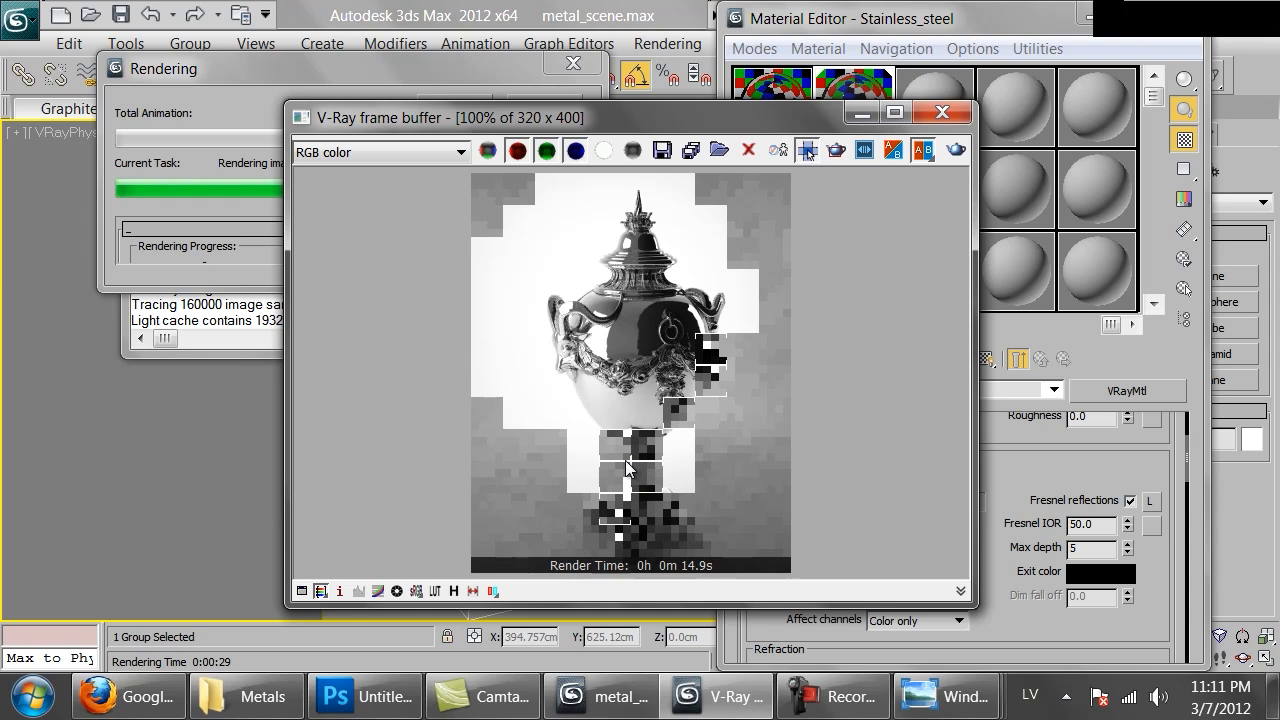
- Examine the stainless steel pots in the BC1182.jpg reference photo and compare them with the rendered vase
{"action": "mouse_move", "coordinate": [945, 697]}
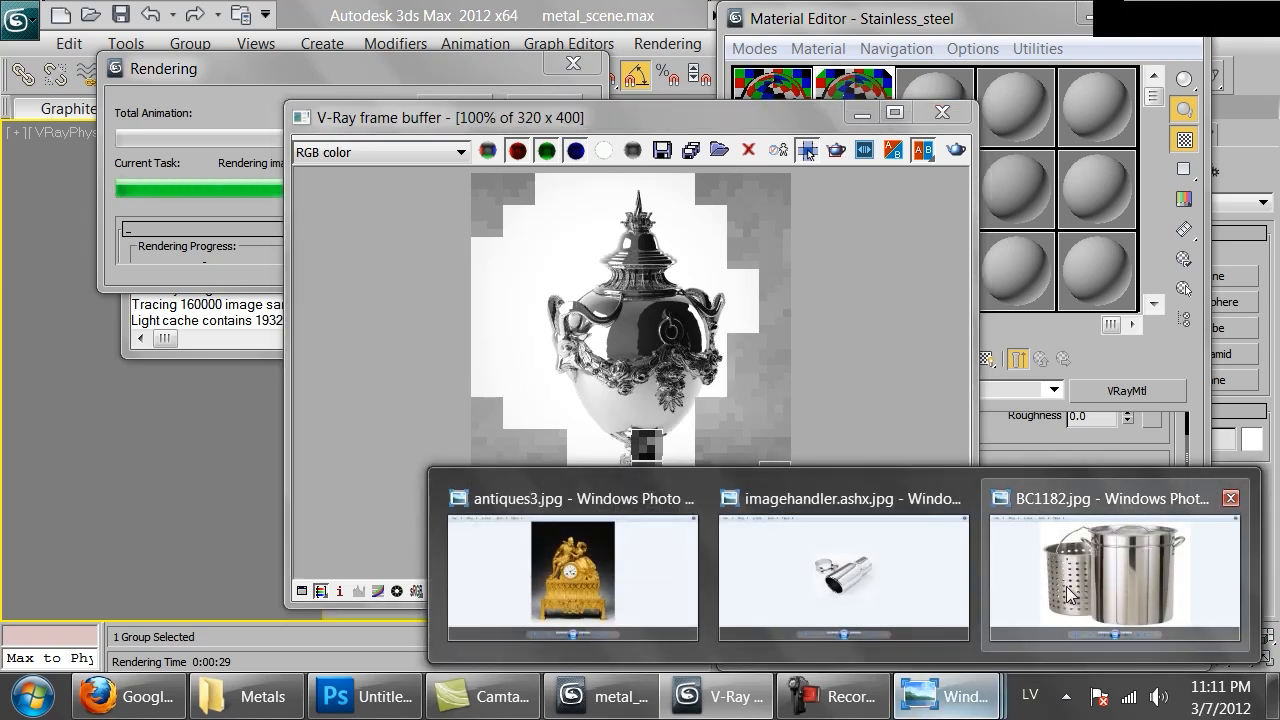
{"action": "left_click", "coordinate": [1066, 593]}
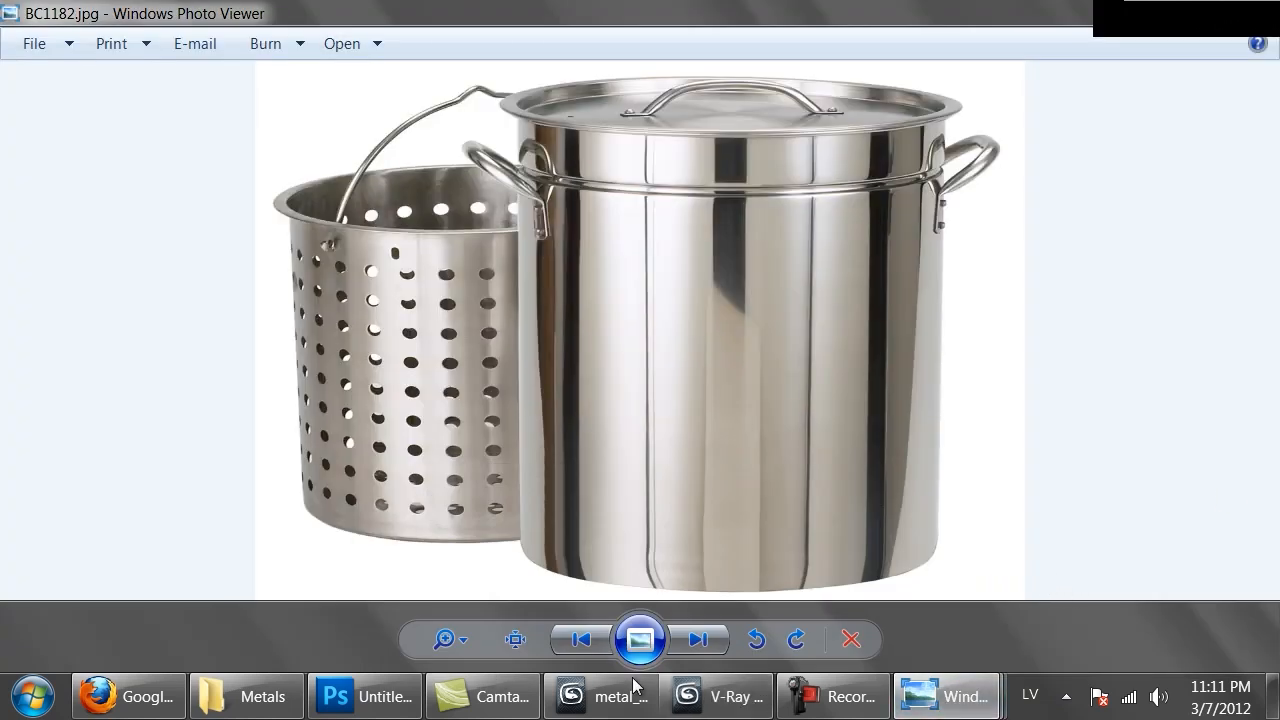
{"action": "left_click", "coordinate": [718, 696]}
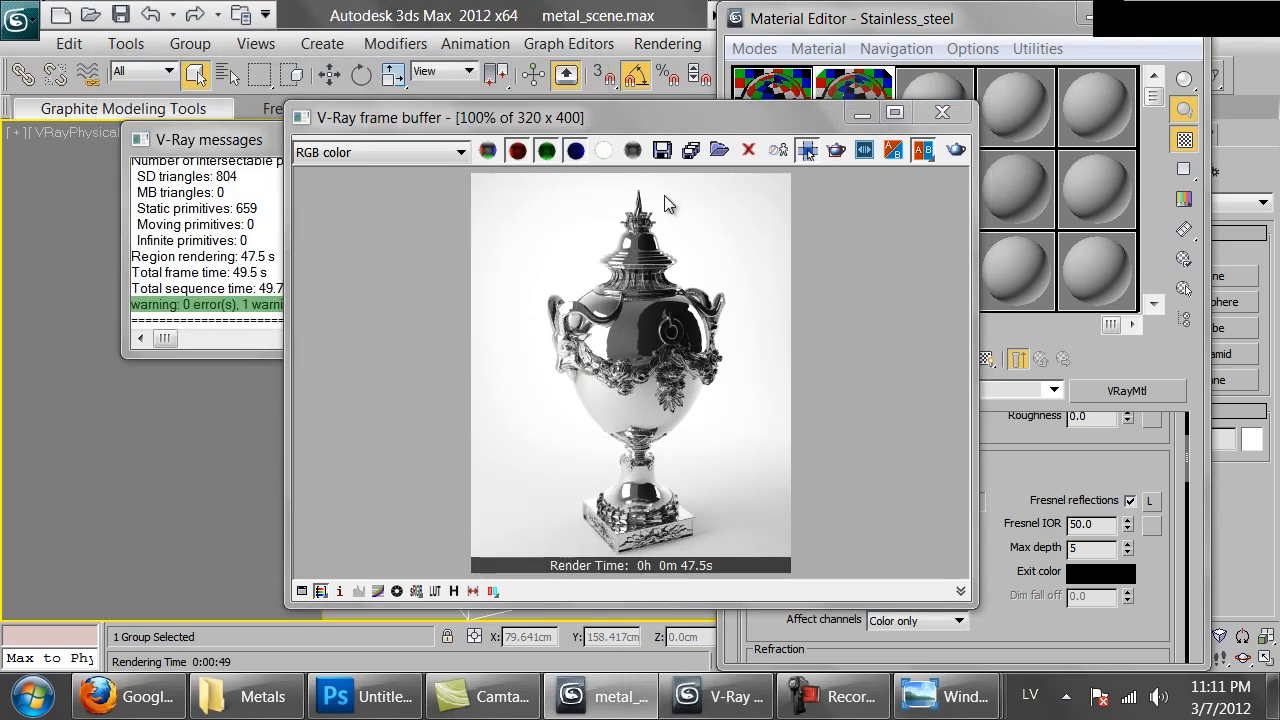
- Copy the Stainless_steel material into the next empty sample slot and rename the copy Stainless_steel_matte
{"action": "left_click", "coordinate": [860, 114]}
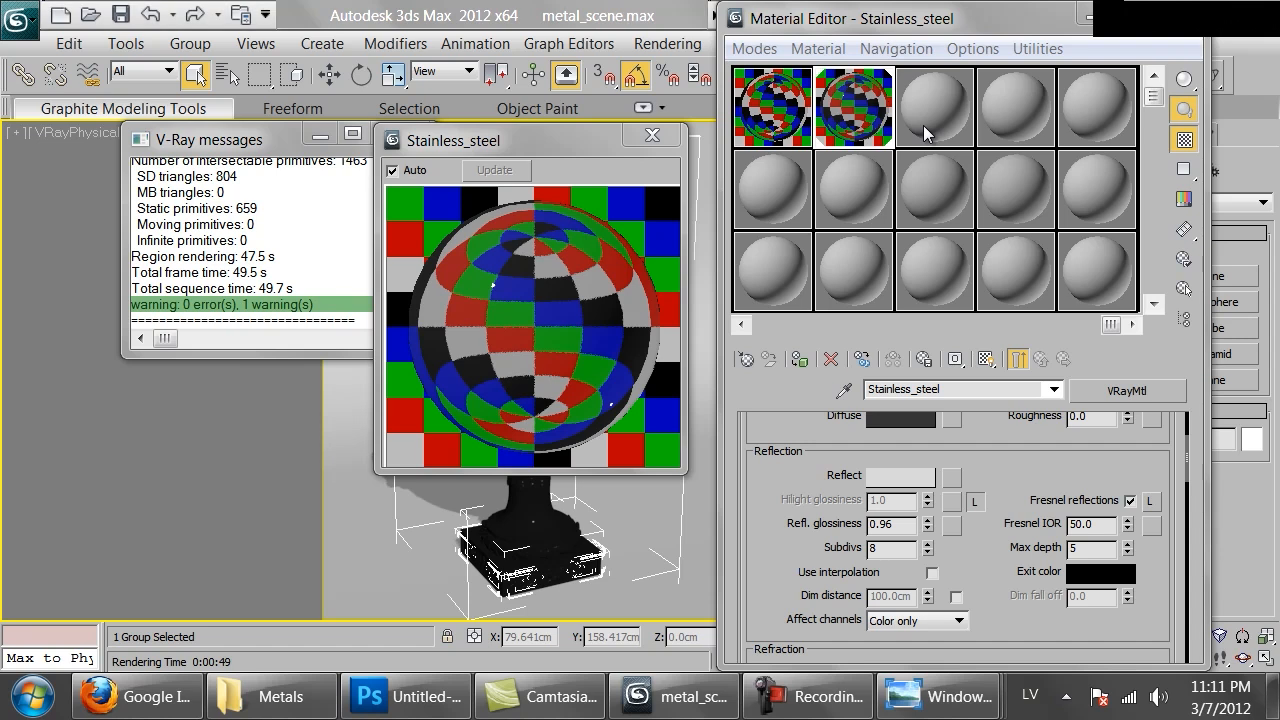
{"action": "left_click_drag", "start_coordinate": [860, 114], "coordinate": [923, 125]}
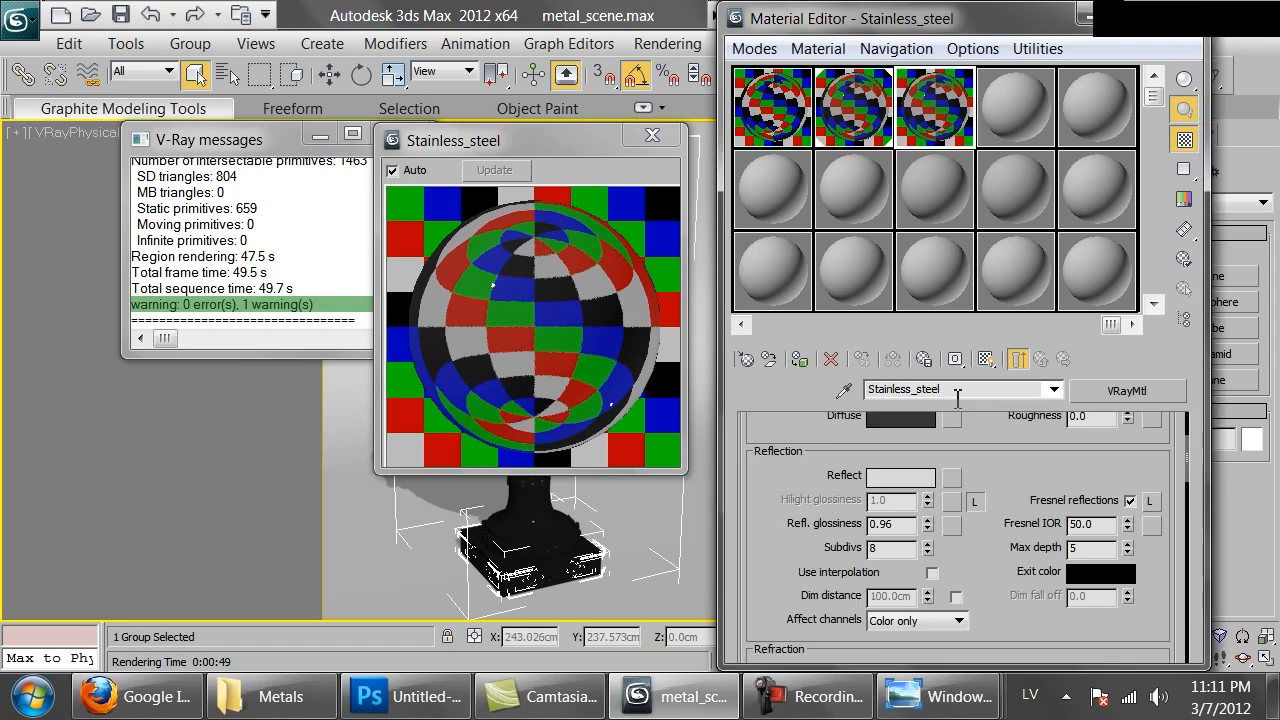
{"action": "type", "text": "_matte"}
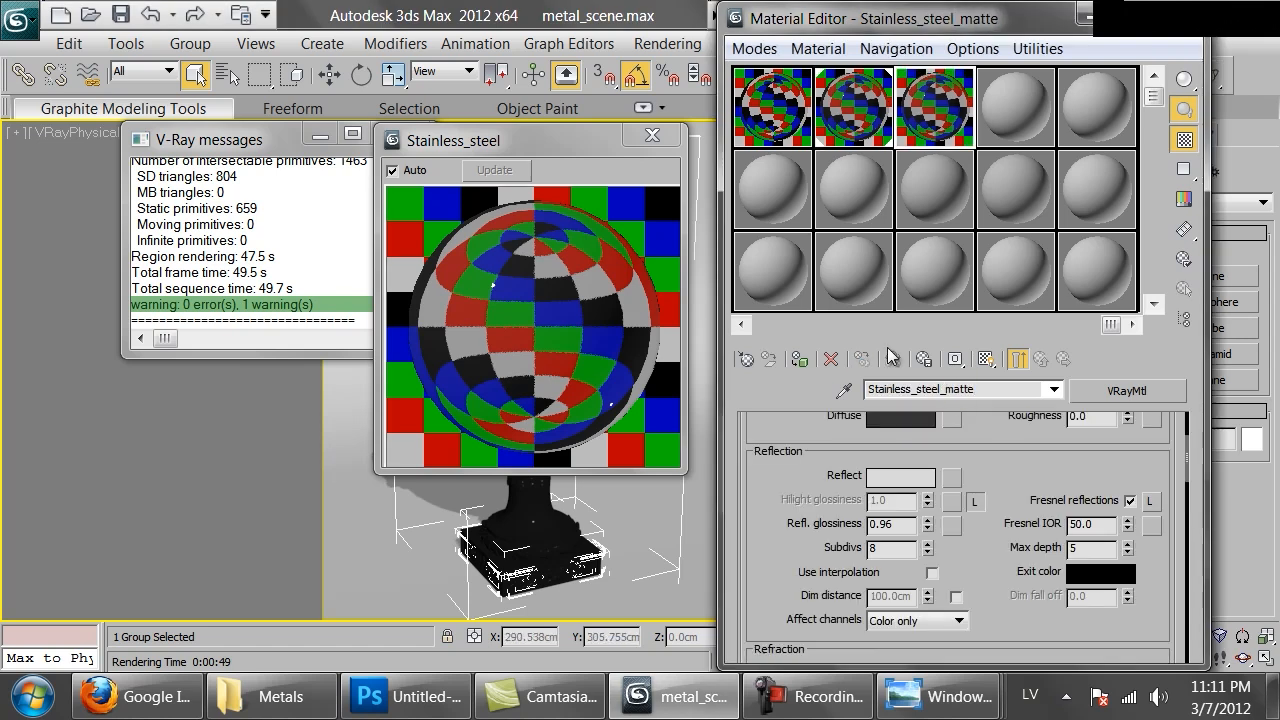
{"action": "left_click", "coordinate": [652, 135]}
- Set the Stainless_steel_matte material's reflection glossiness to 0.85 and its BRDF type to Ward
{"action": "double_click", "coordinate": [888, 524]}
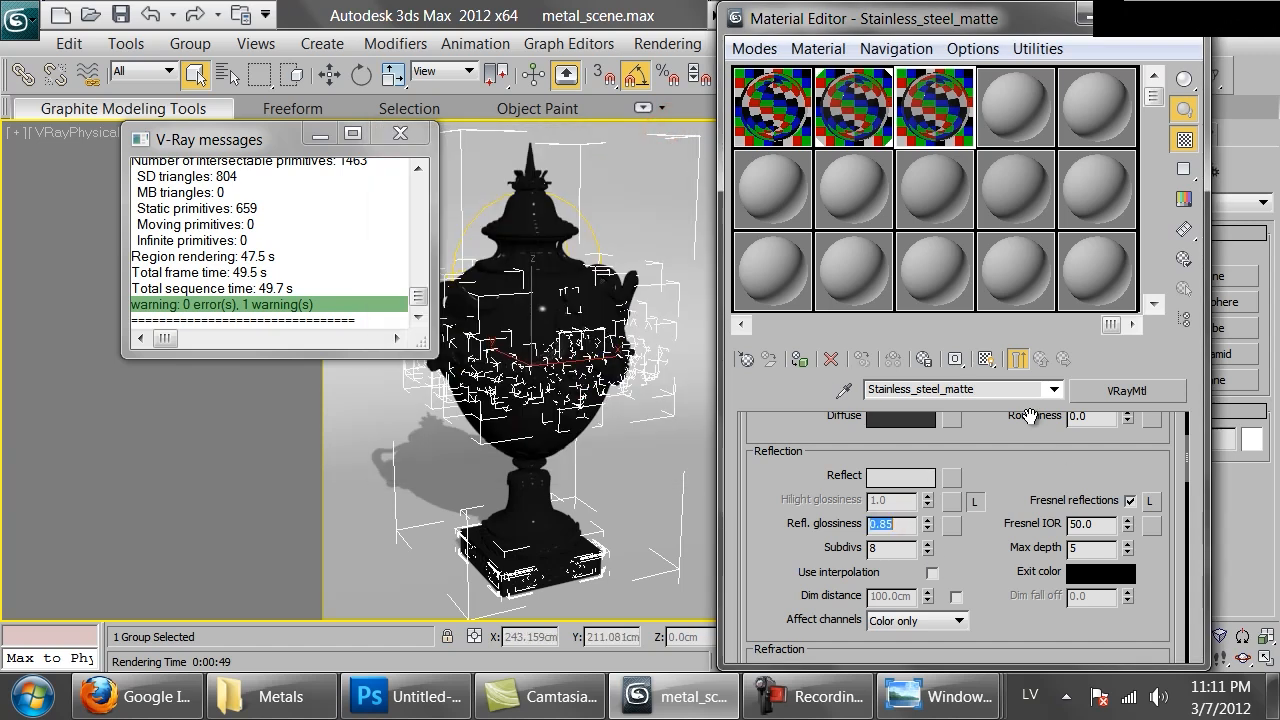
{"action": "scroll", "coordinate": [965, 578], "scroll_direction": "down", "scroll_amount": 8}
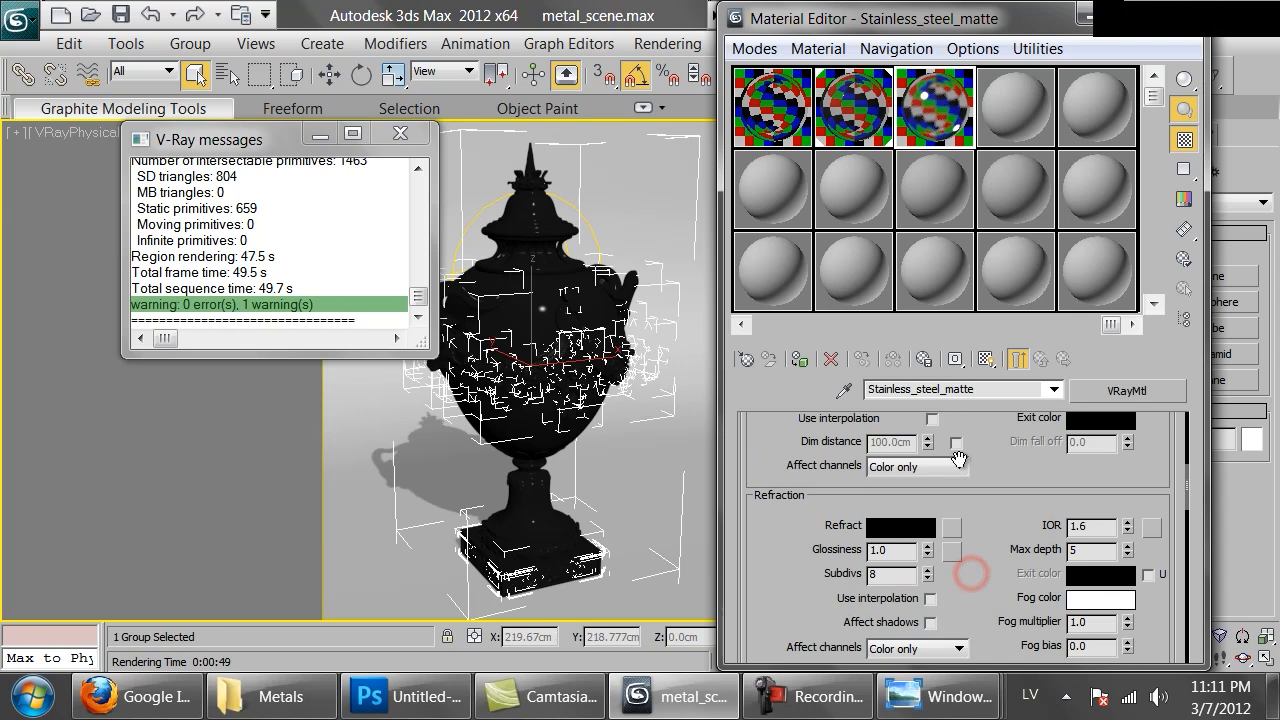
{"action": "scroll", "coordinate": [885, 540], "scroll_direction": "down", "scroll_amount": 1}
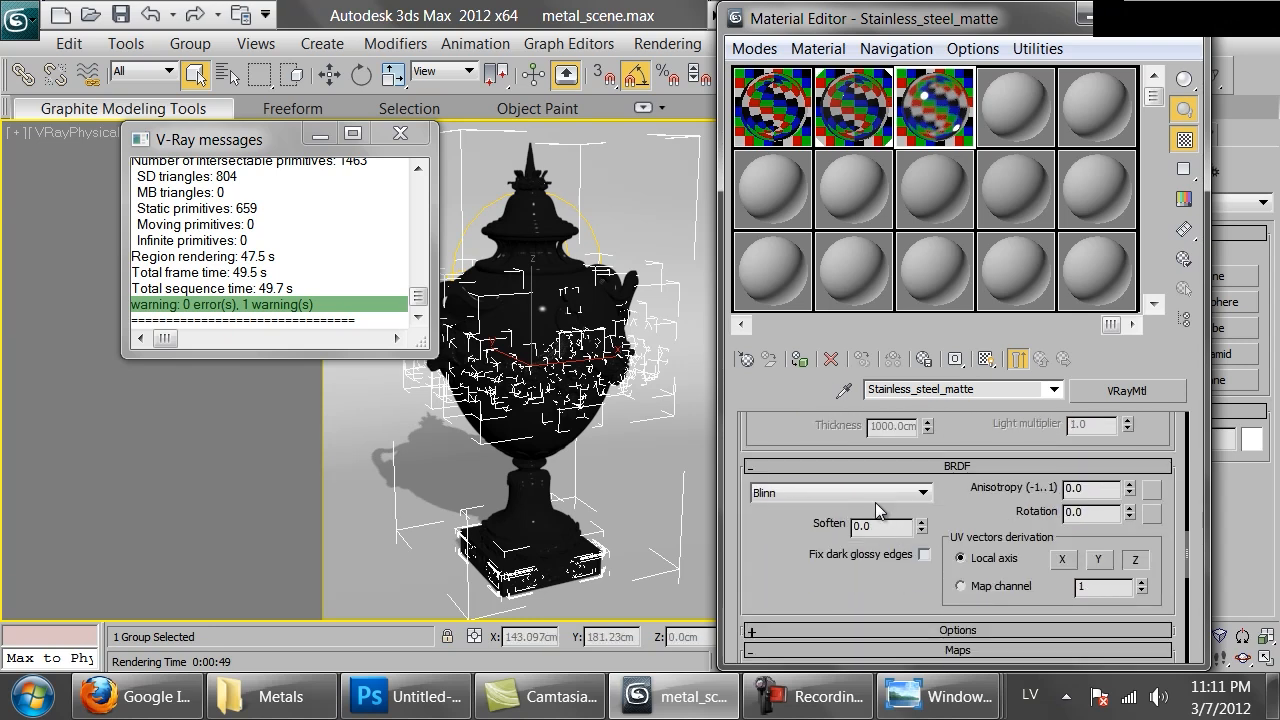
{"action": "left_click", "coordinate": [905, 494]}
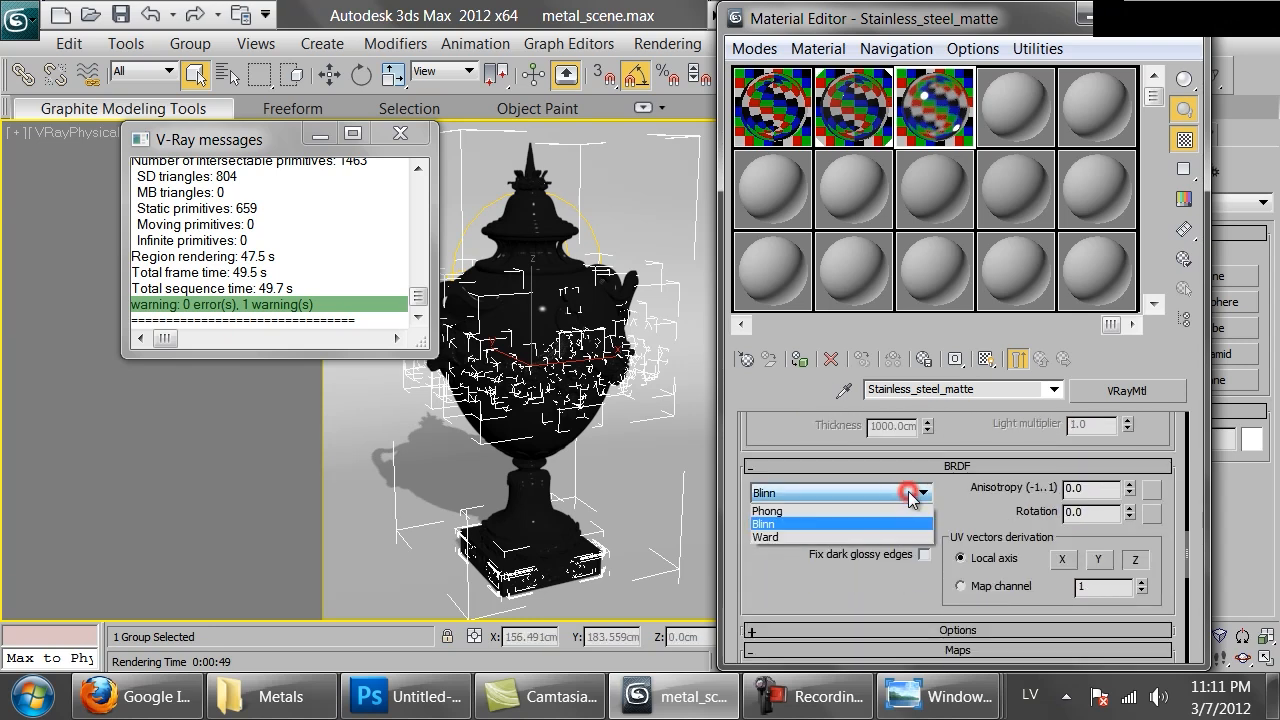
{"action": "left_click", "coordinate": [772, 537]}
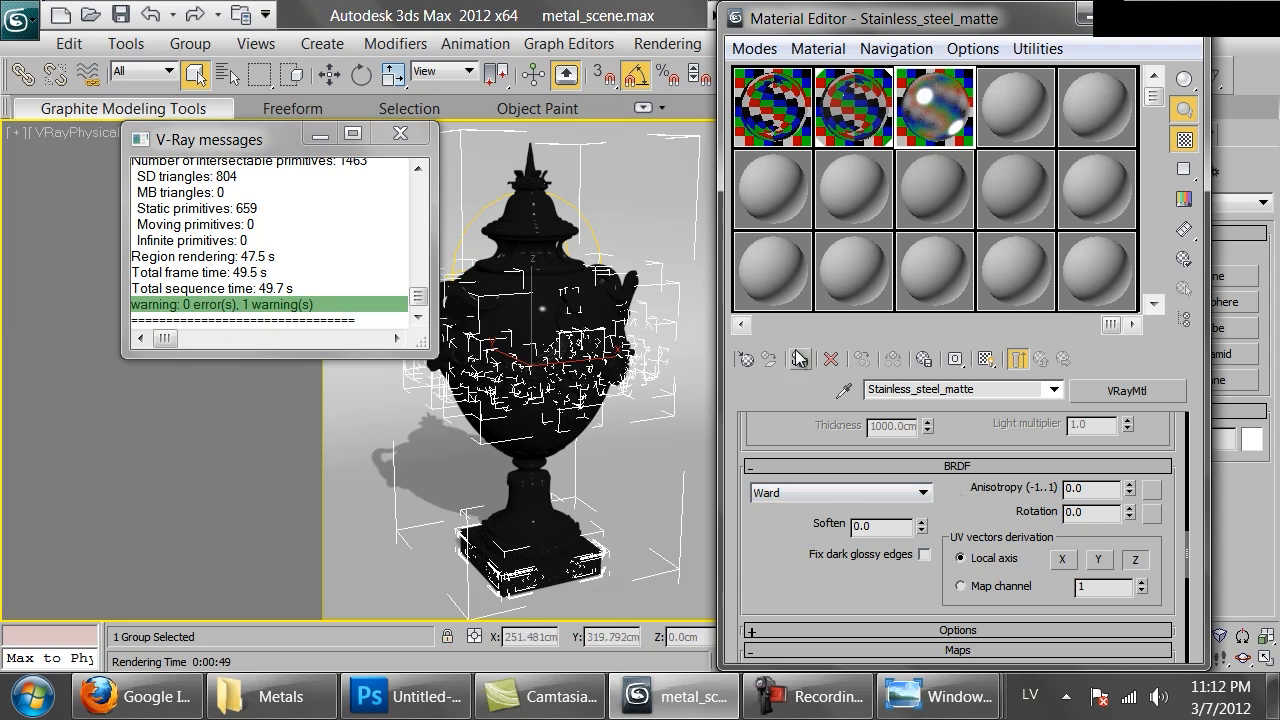
- Compare the Blinn and Ward BRDF types in the Stainless_steel_matte material's enlarged preview, ending on Ward
{"action": "double_click", "coordinate": [950, 148]}
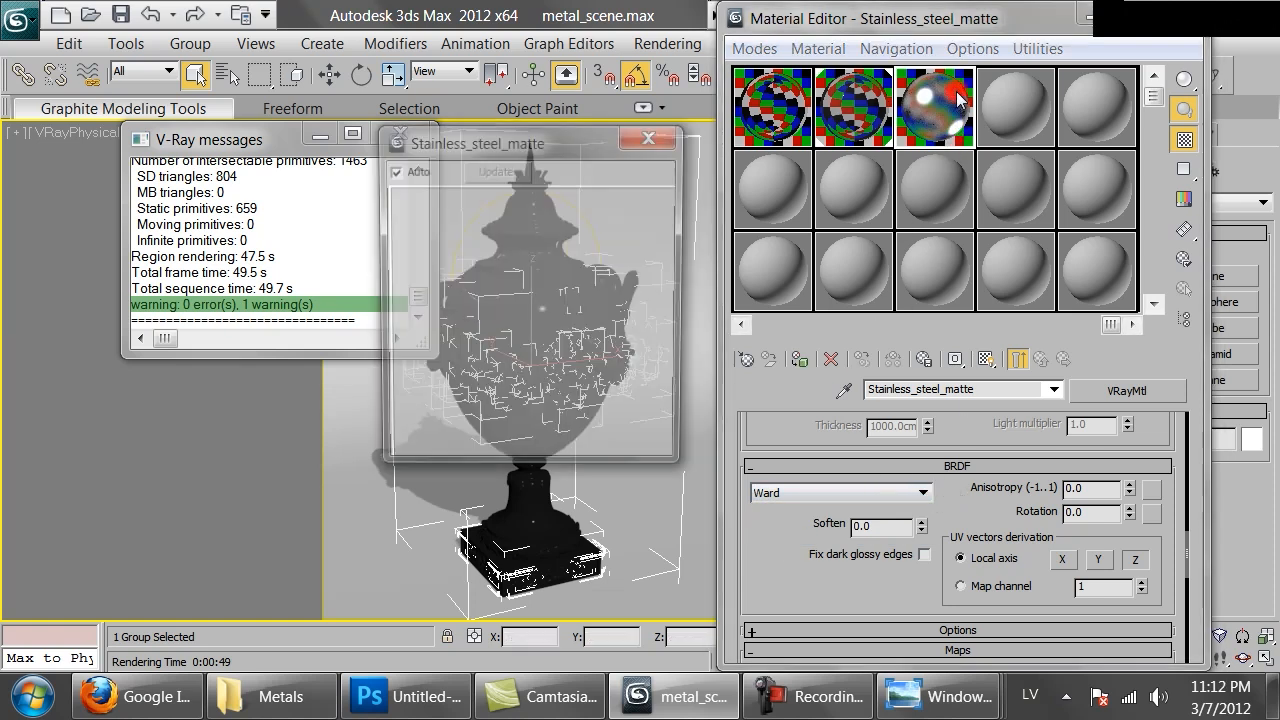
{"action": "left_click", "coordinate": [831, 494]}
{"action": "left_click", "coordinate": [800, 521]}
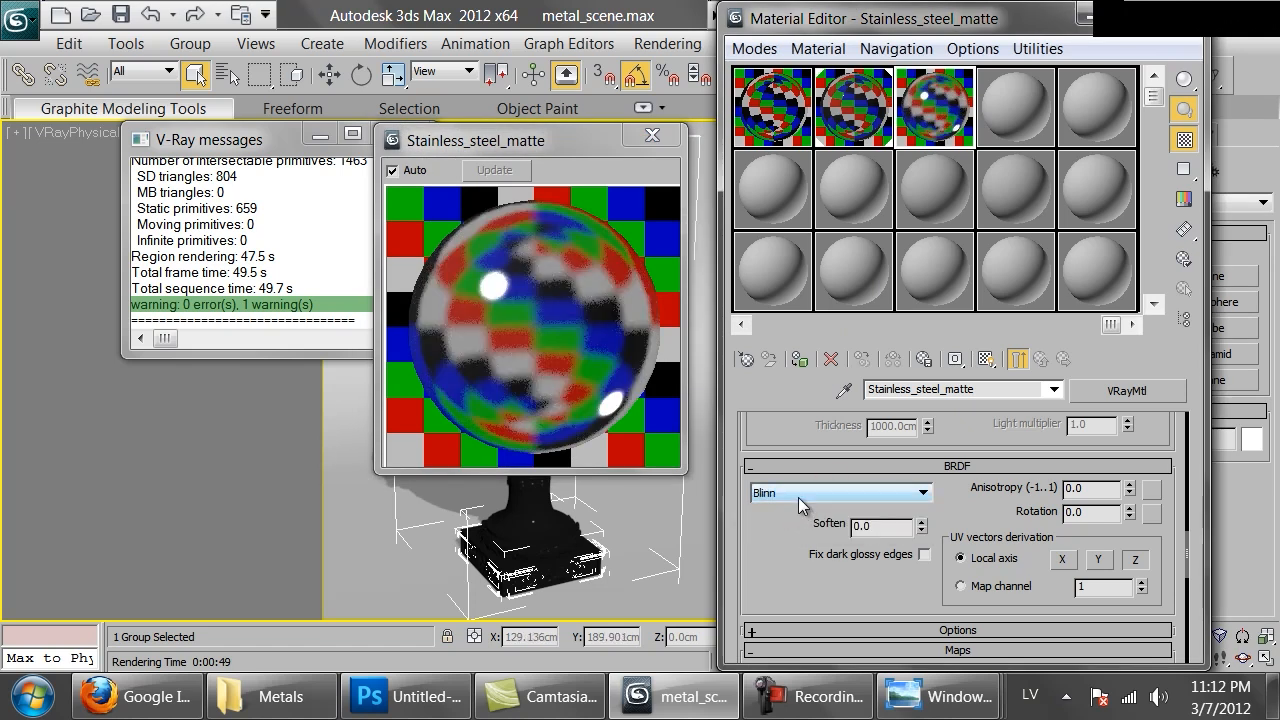
{"action": "left_click", "coordinate": [800, 495]}
{"action": "left_click", "coordinate": [768, 540]}
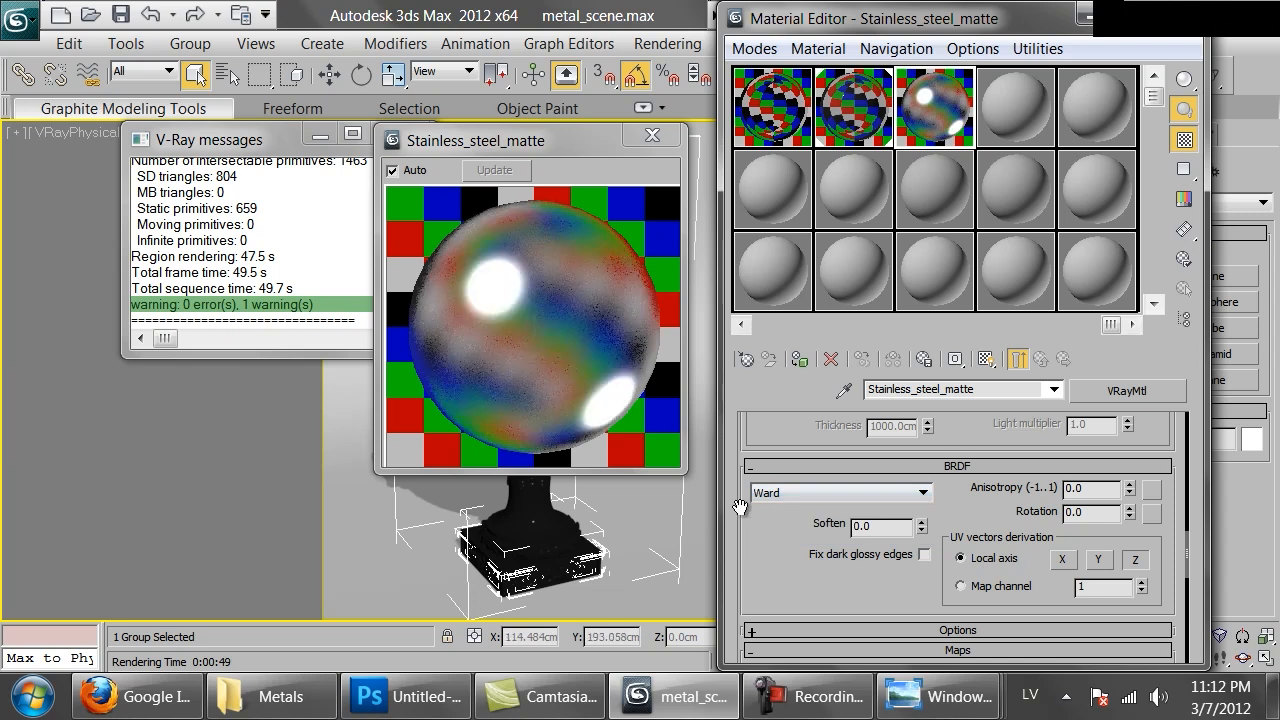
{"action": "scroll", "coordinate": [740, 504], "scroll_direction": "up", "scroll_amount": 10}
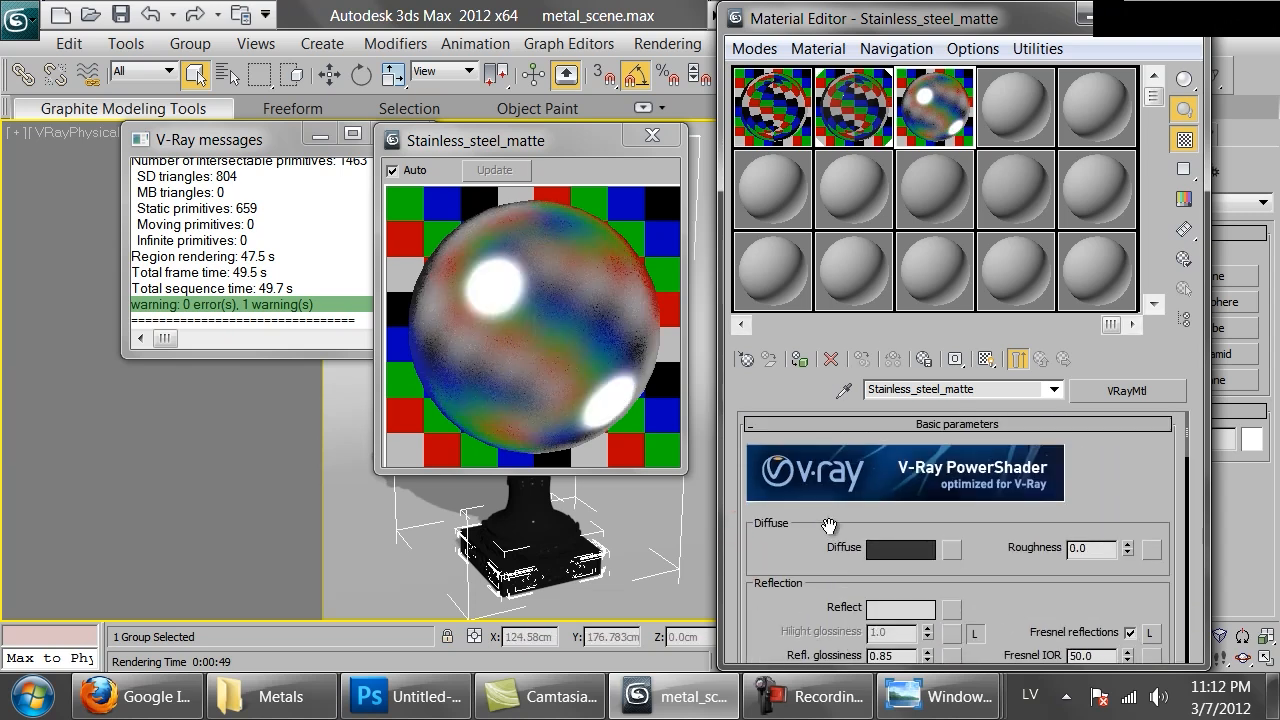
{"action": "left_click", "coordinate": [667, 144]}
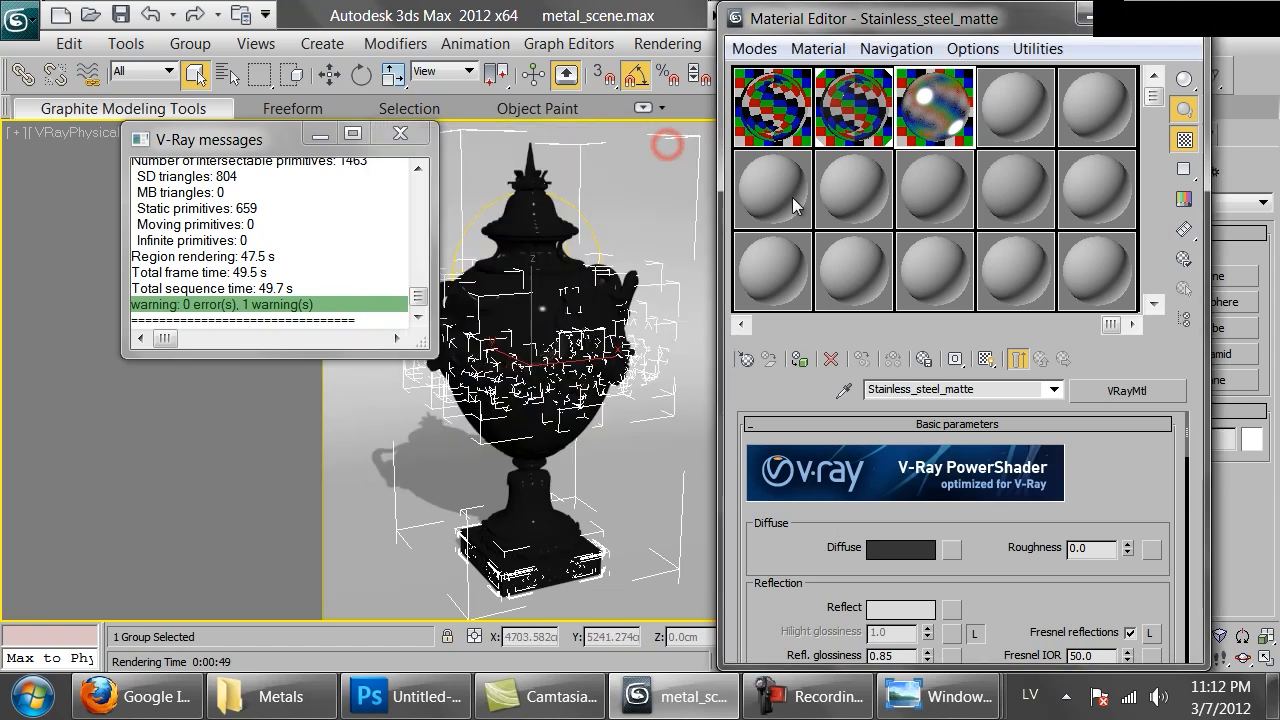
{"action": "left_click", "coordinate": [1219, 85]}
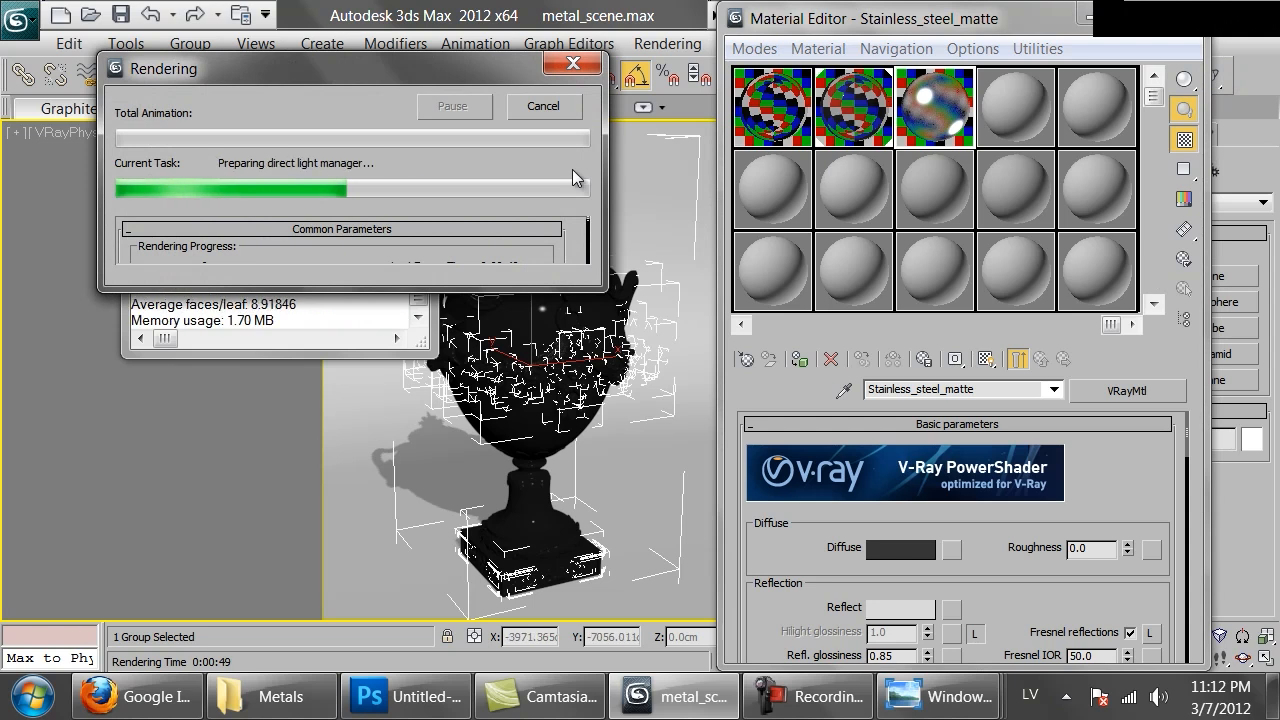
{"action": "scroll", "coordinate": [620, 379], "scroll_direction": "down", "scroll_amount": 1}
{"action": "scroll", "coordinate": [620, 379], "scroll_direction": "up", "scroll_amount": 1}
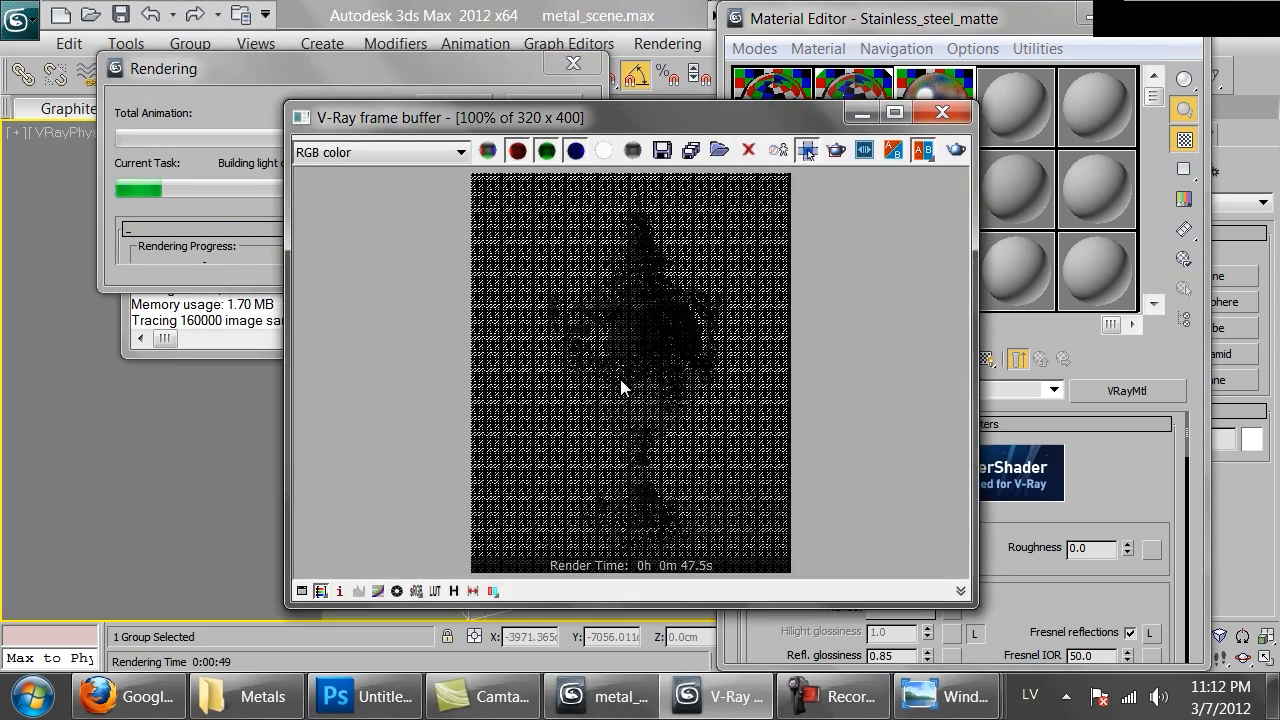
{"action": "left_click", "coordinate": [535, 100]}
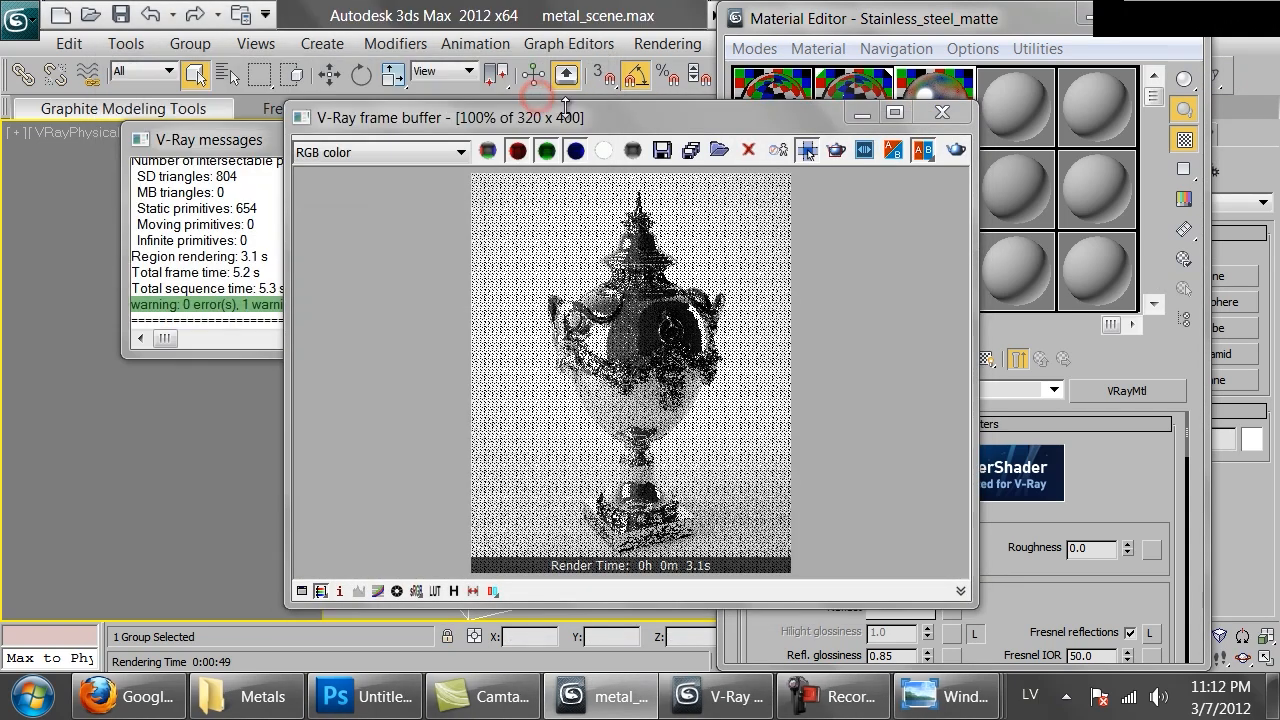
{"action": "left_click", "coordinate": [942, 112]}
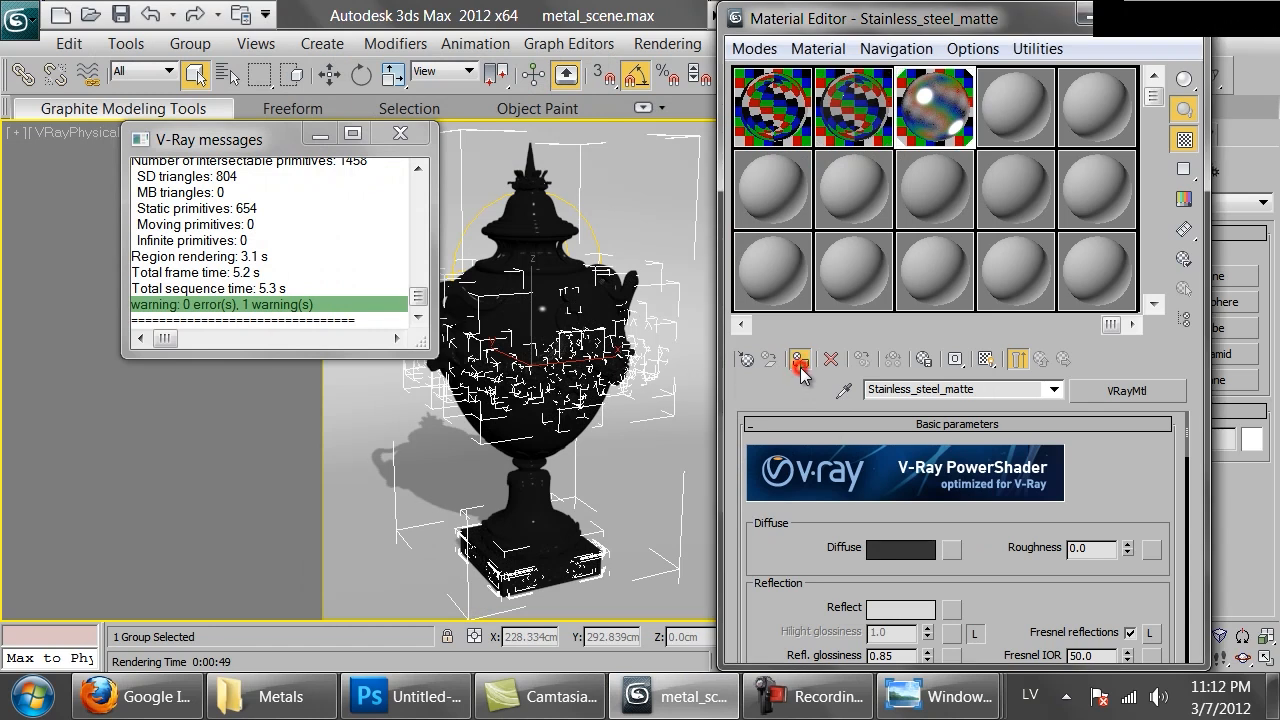
- Assign the Stainless_steel_matte material to the vase and render it, browsing the Metals reference folder meanwhile
{"action": "left_click", "coordinate": [800, 362]}
{"action": "left_click", "coordinate": [1222, 75]}
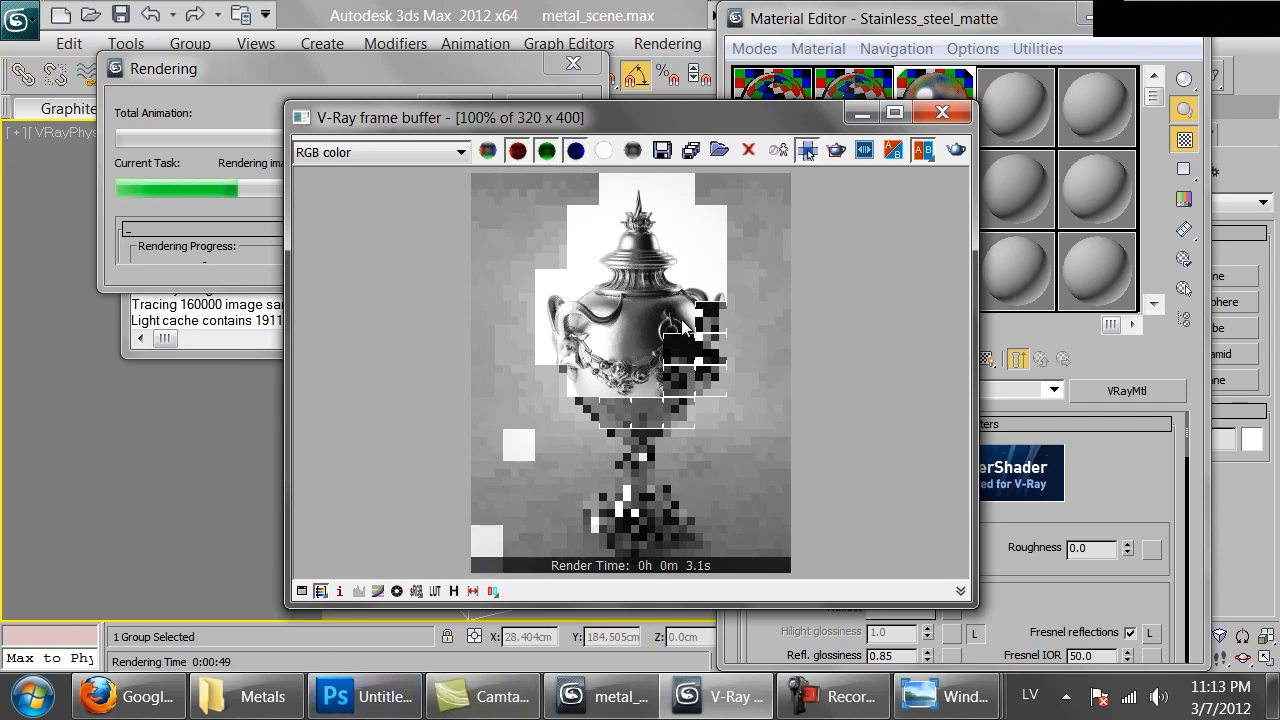
{"action": "left_click", "coordinate": [215, 705]}
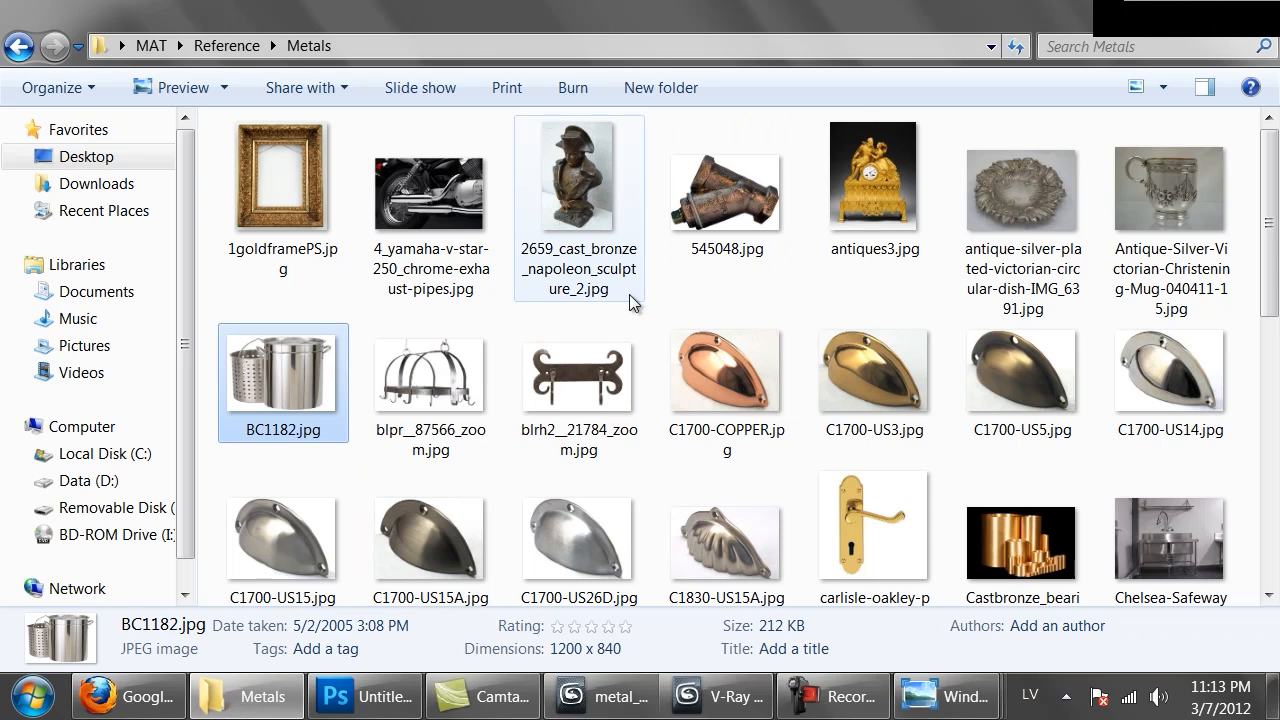
{"action": "scroll", "coordinate": [630, 296], "scroll_direction": "down", "scroll_amount": 3}
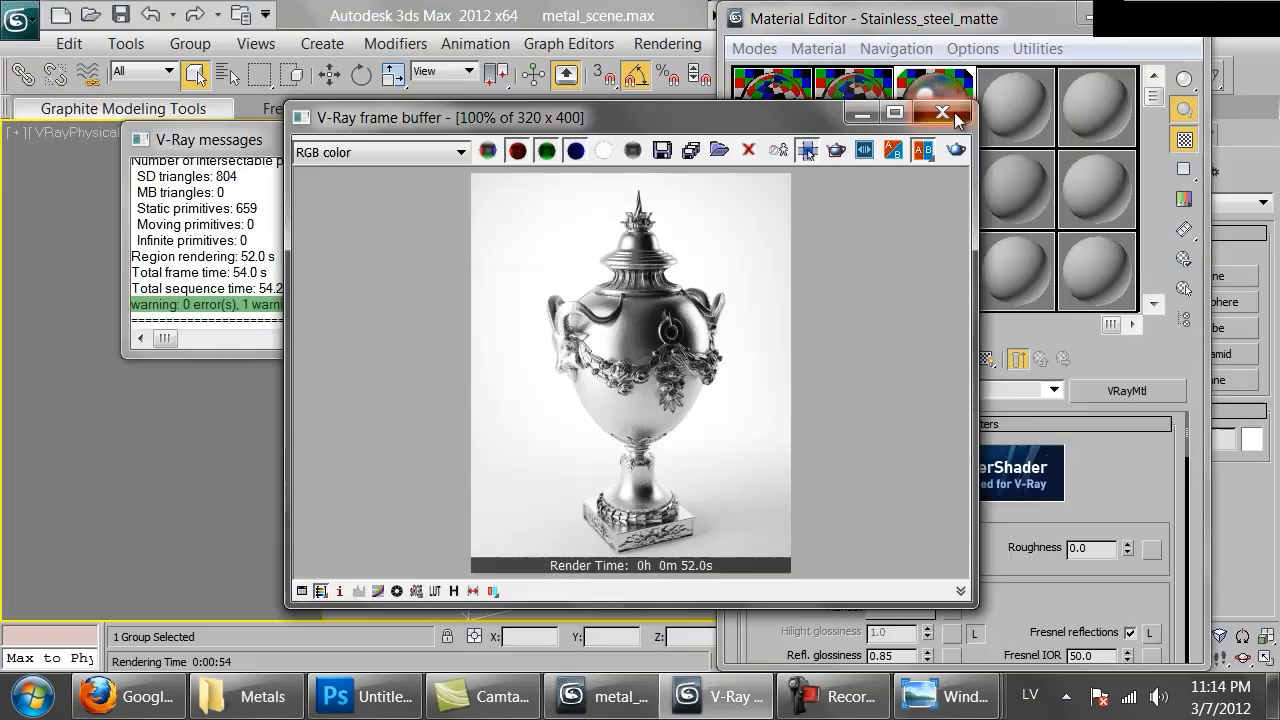
{"action": "left_click", "coordinate": [942, 113]}
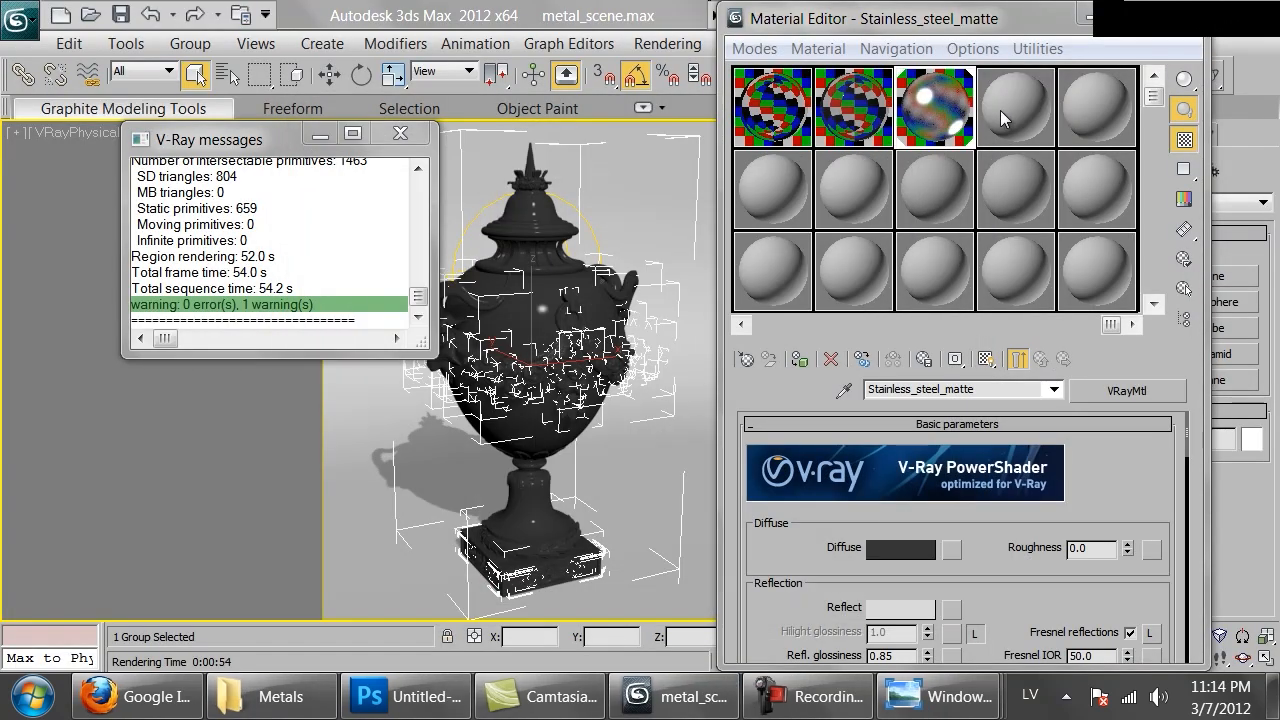
- Copy the Stainless_steel_matte material into the fourth sample slot and study the aluminum.jpg reference photo
{"action": "left_click_drag", "start_coordinate": [935, 107], "coordinate": [985, 108]}
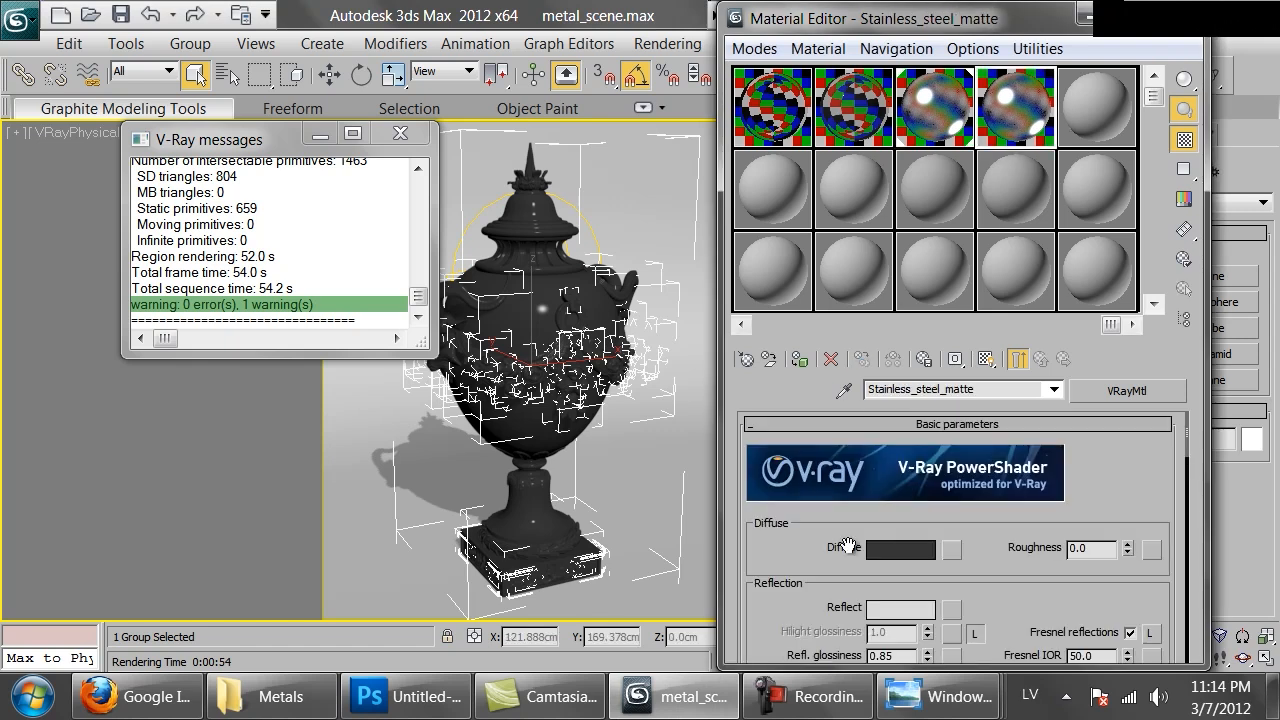
{"action": "left_click", "coordinate": [268, 696]}
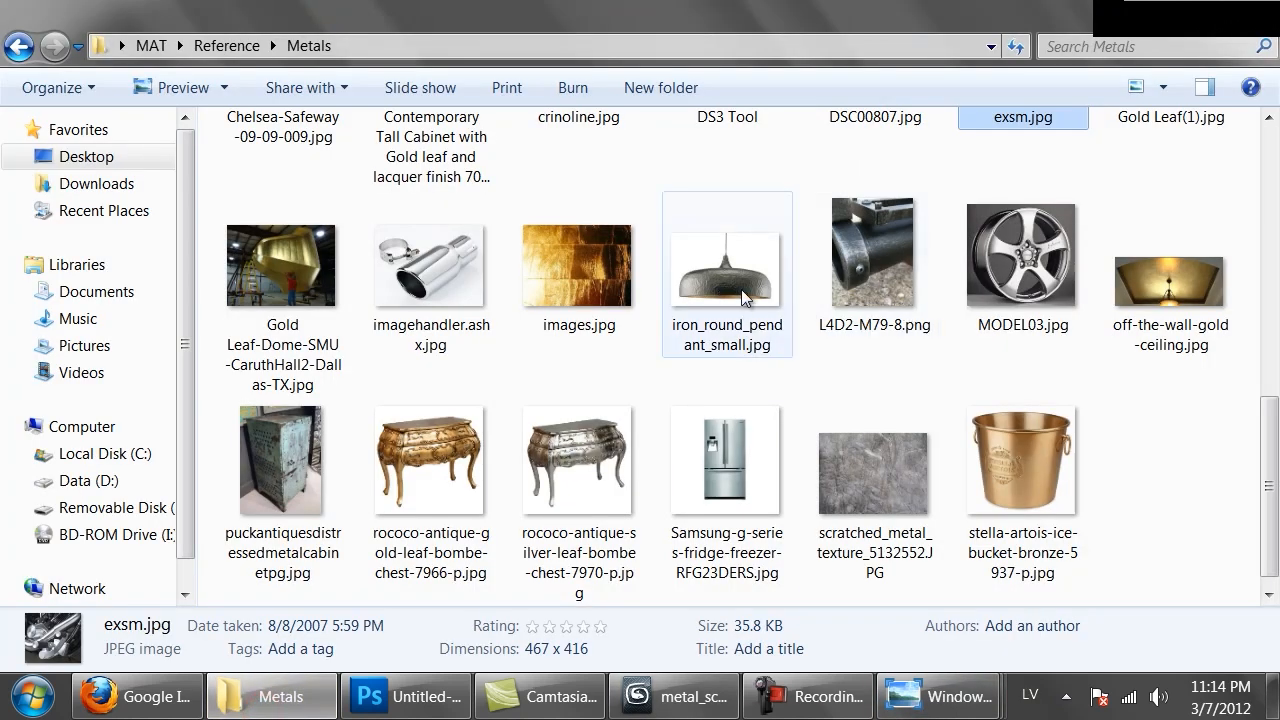
{"action": "scroll", "coordinate": [741, 289], "scroll_direction": "up", "scroll_amount": 8}
{"action": "left_click", "coordinate": [837, 149]}
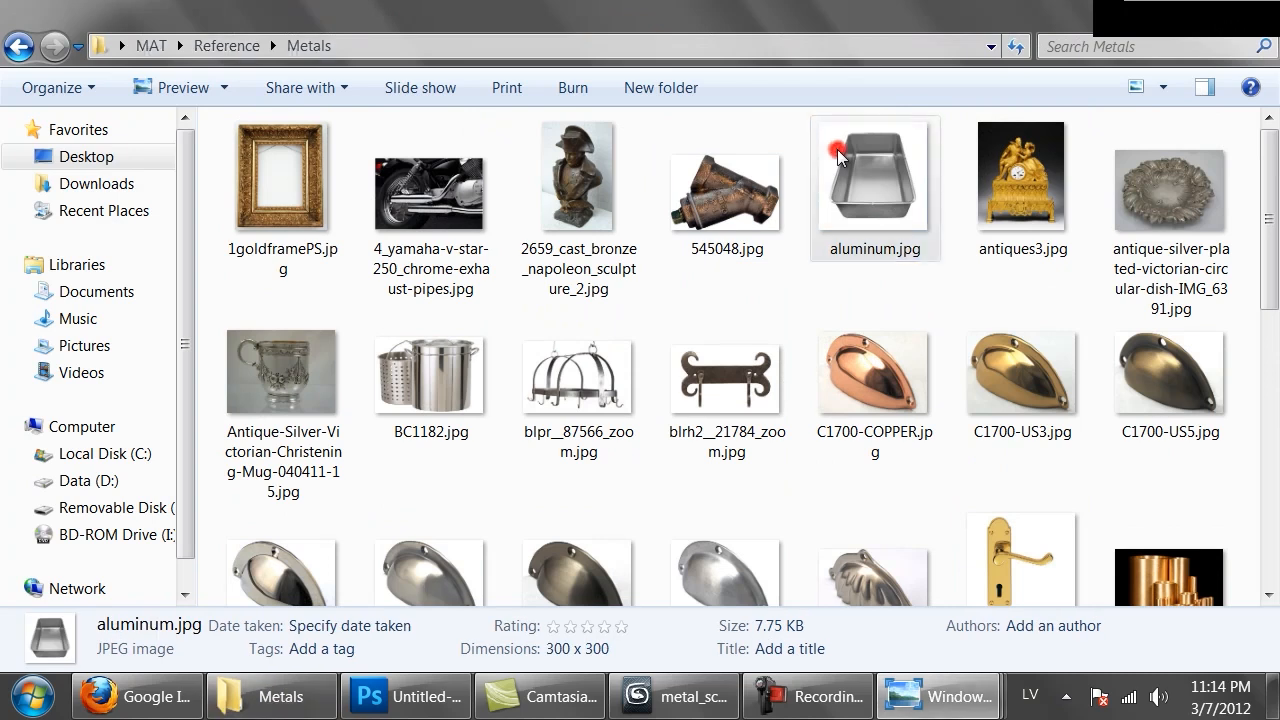
{"action": "double_click", "coordinate": [837, 149]}
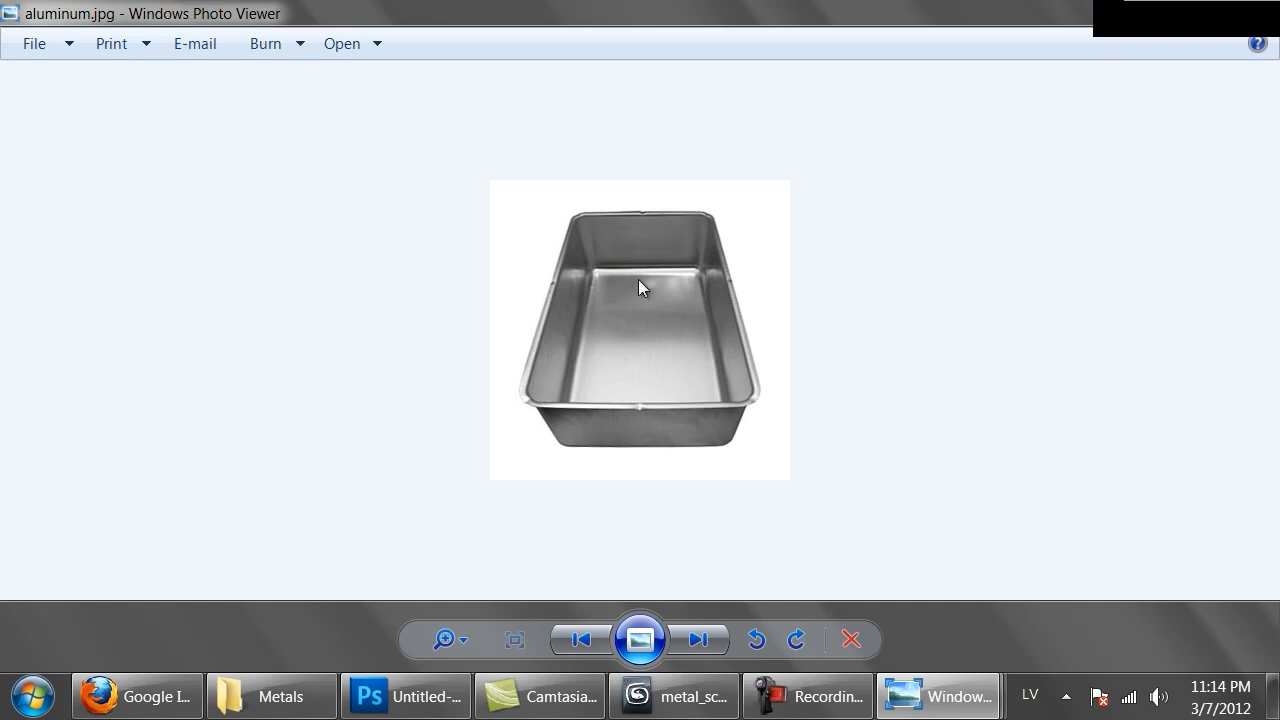
{"action": "left_click", "coordinate": [680, 696]}
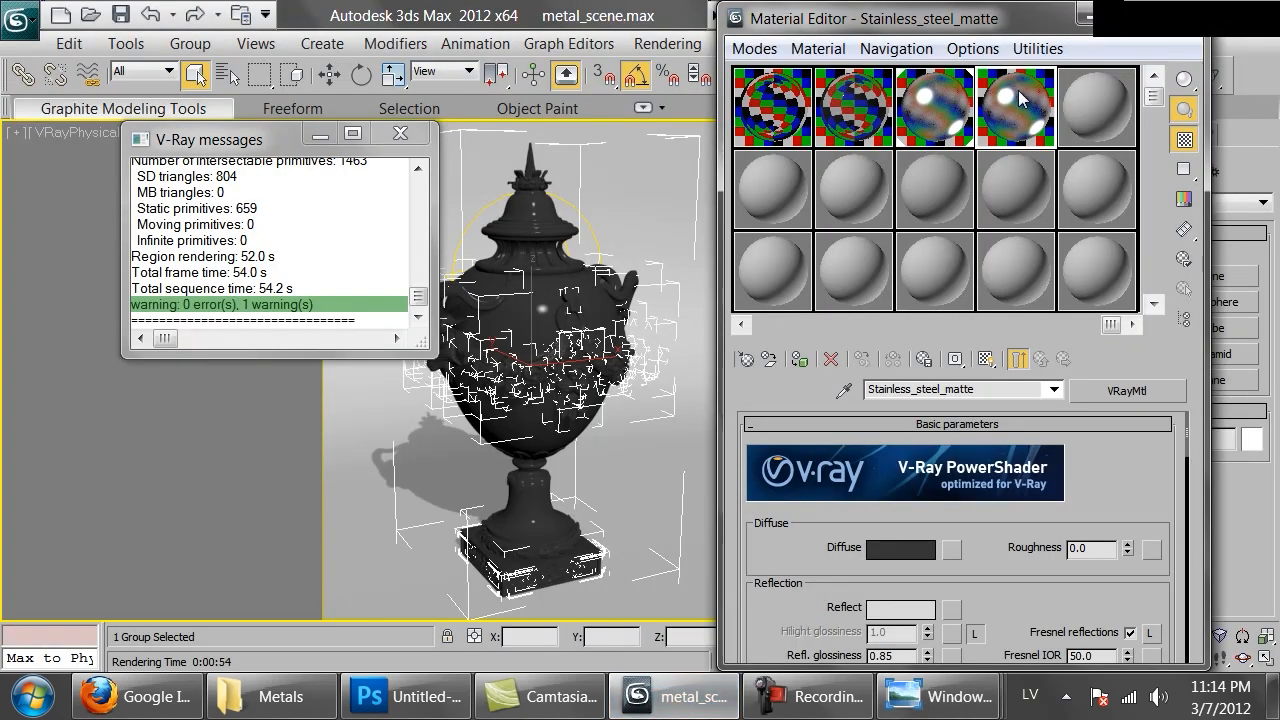
- Set the copied material's diffuse color value to 25 and open its enlarged preview
{"action": "left_click", "coordinate": [903, 549]}
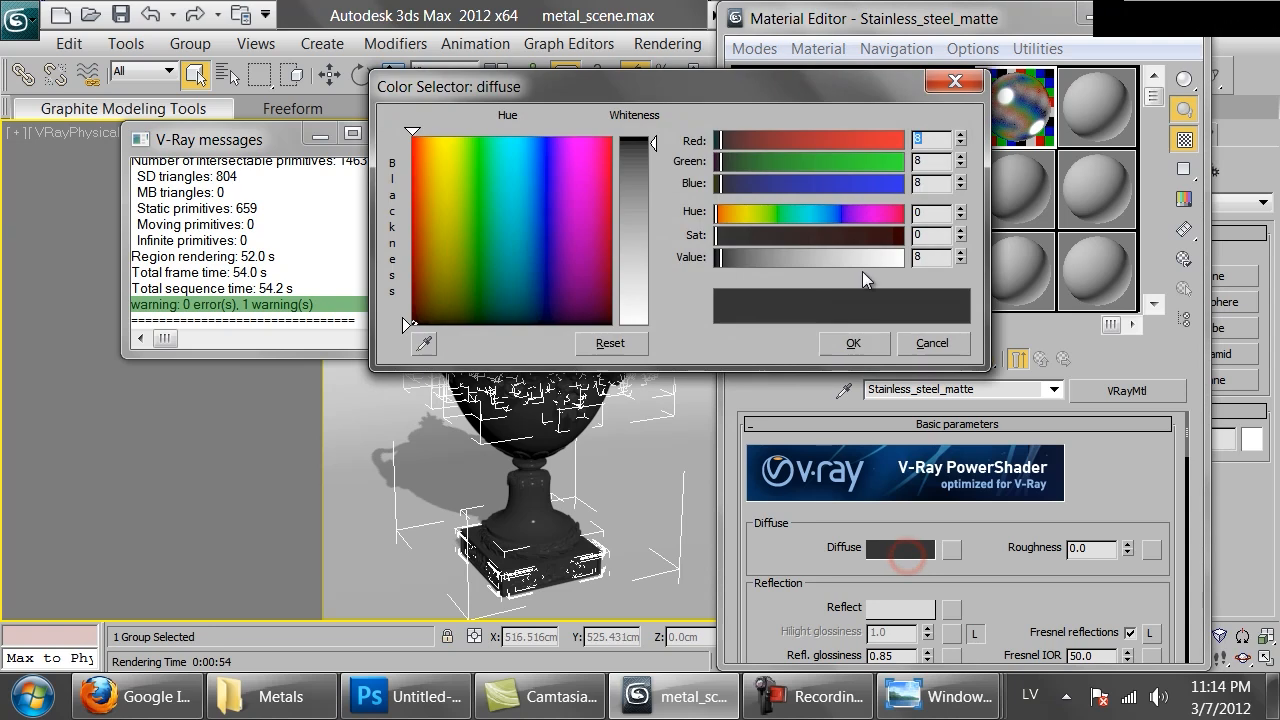
{"action": "key", "text": "BackSpace"}
{"action": "type", "text": "20"}
{"action": "key", "text": "Return"}
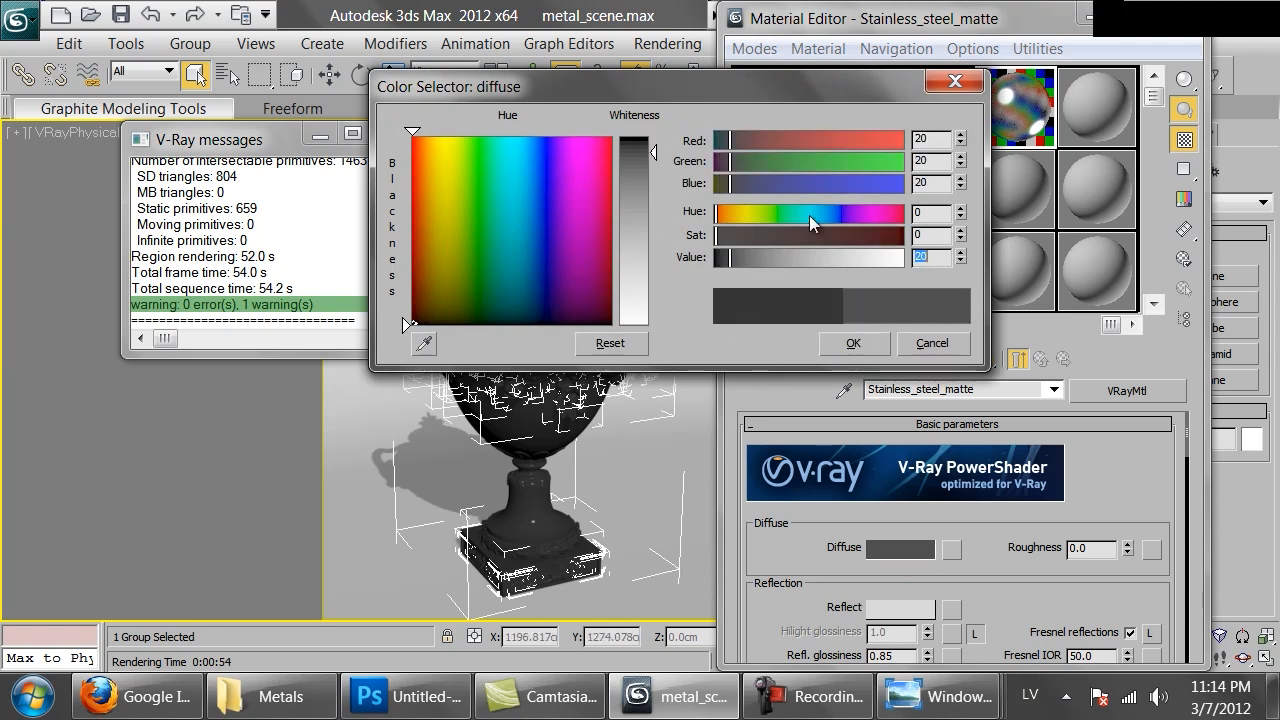
{"action": "type", "text": "25"}
{"action": "key", "text": "Return"}
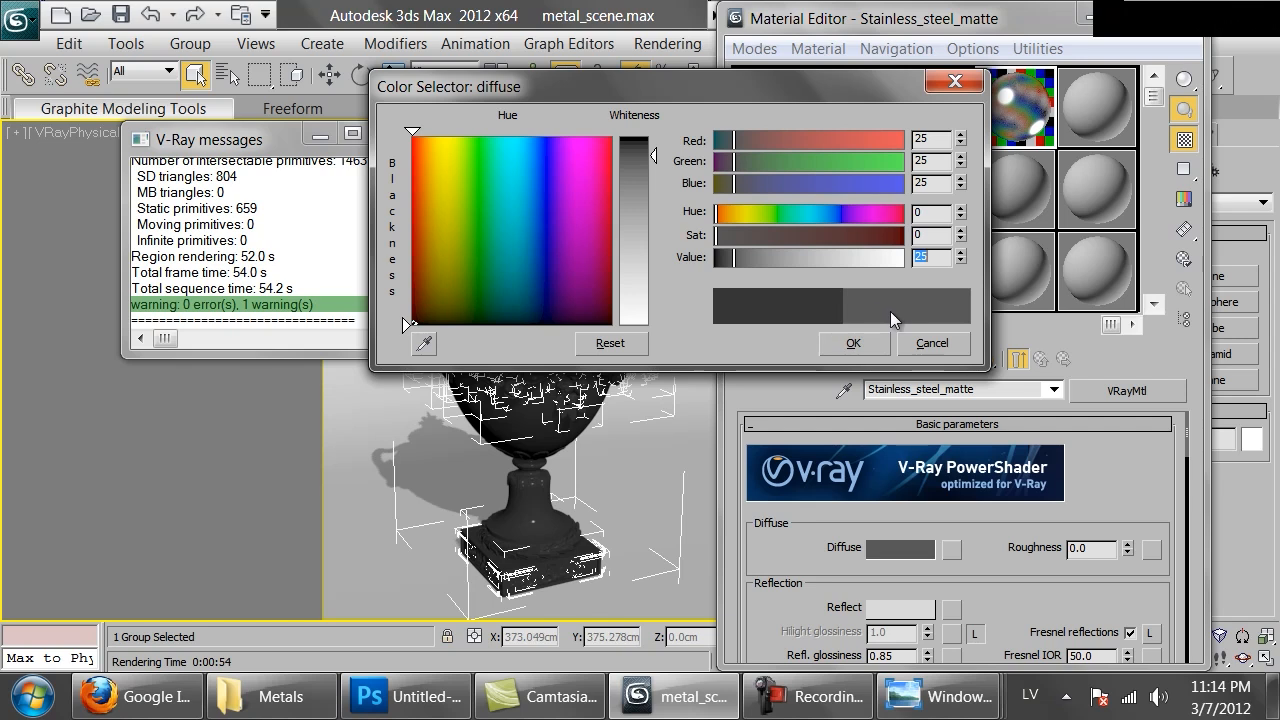
{"action": "left_click", "coordinate": [853, 343]}
{"action": "double_click", "coordinate": [998, 130]}
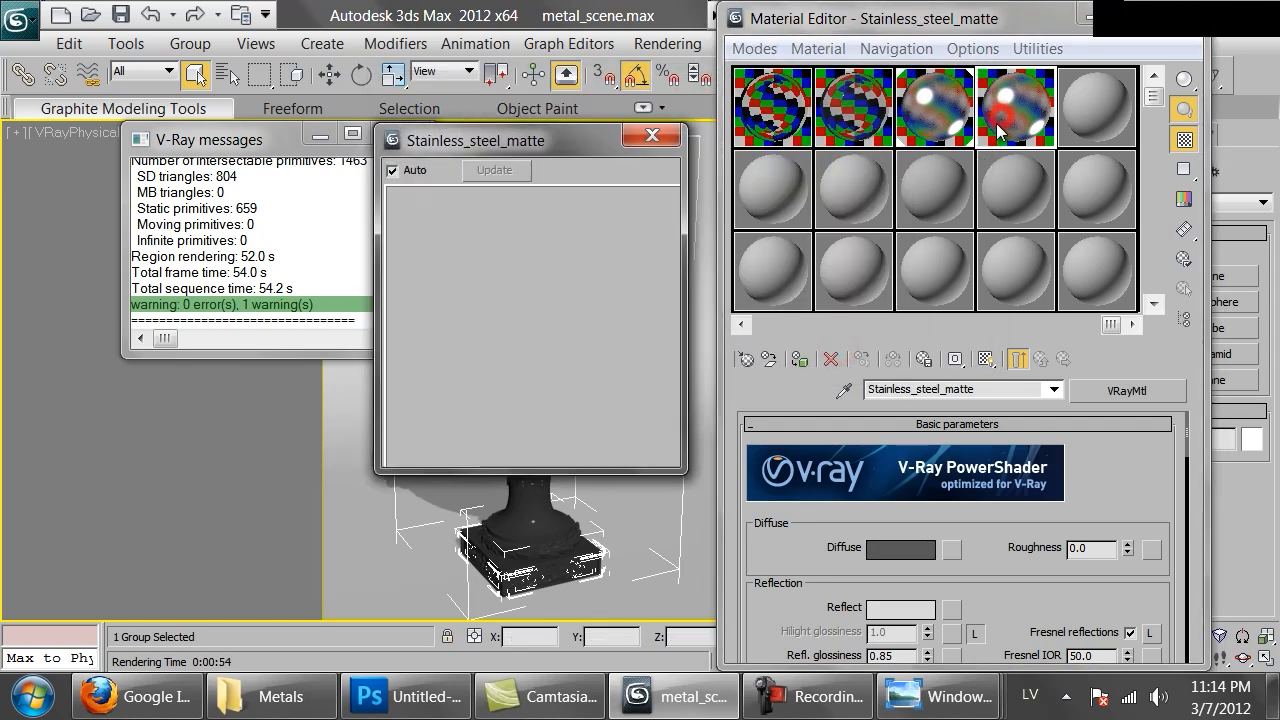
- Set the copied material's reflection glossiness to 0.8 and rename the material Aluminum
{"action": "left_click", "coordinate": [888, 608]}
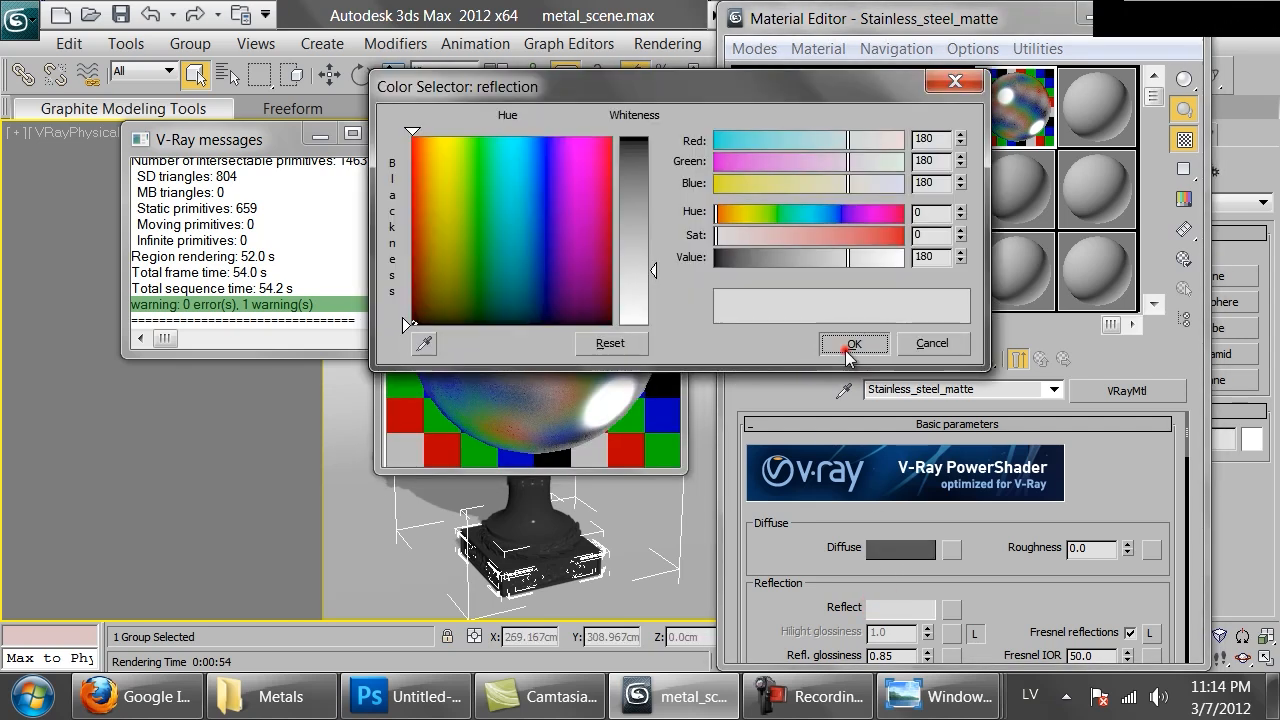
{"action": "left_click", "coordinate": [848, 350]}
{"action": "left_click", "coordinate": [886, 655]}
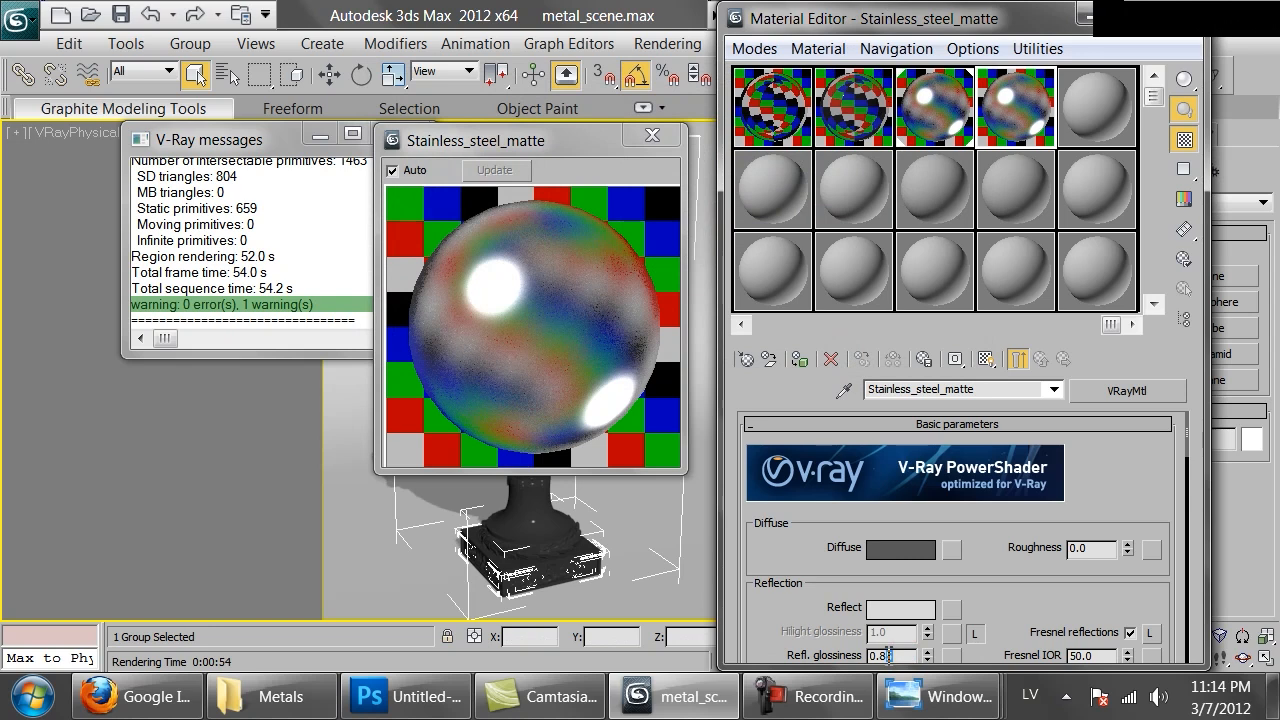
{"action": "type", "text": "0.8"}
{"action": "key", "text": "Return"}
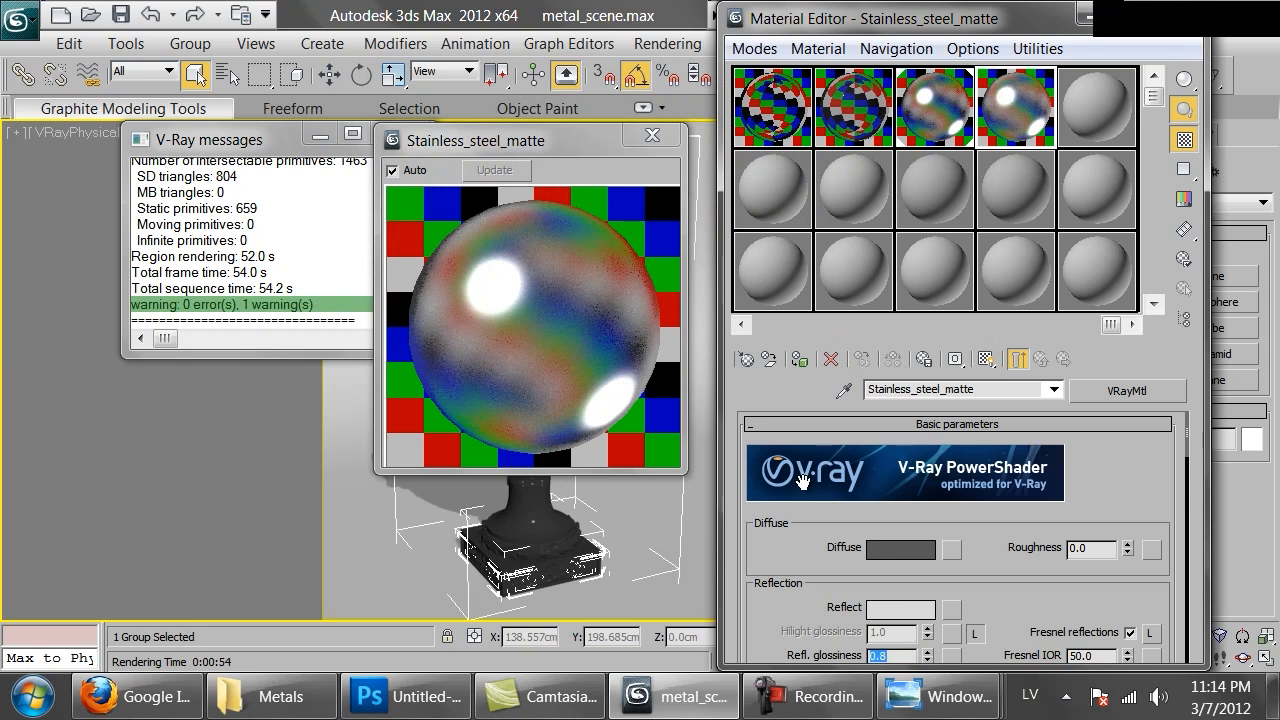
{"action": "double_click", "coordinate": [978, 393]}
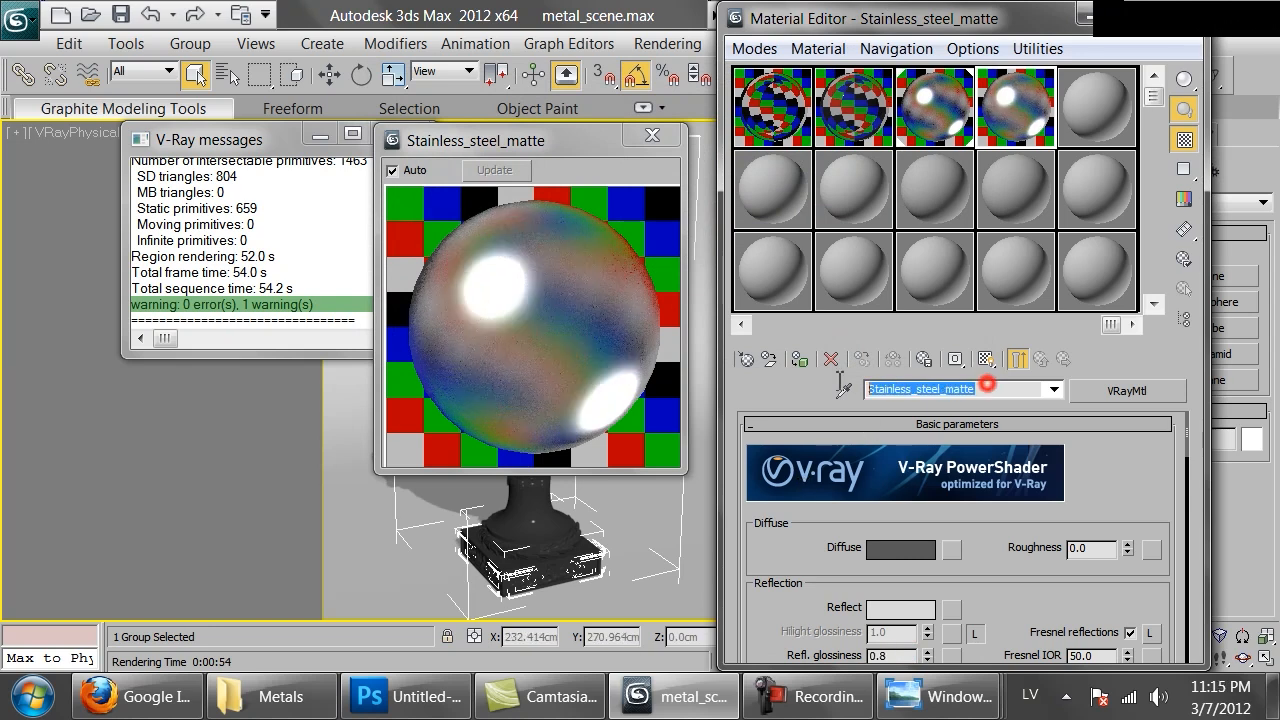
{"action": "type", "text": "Aluminum"}
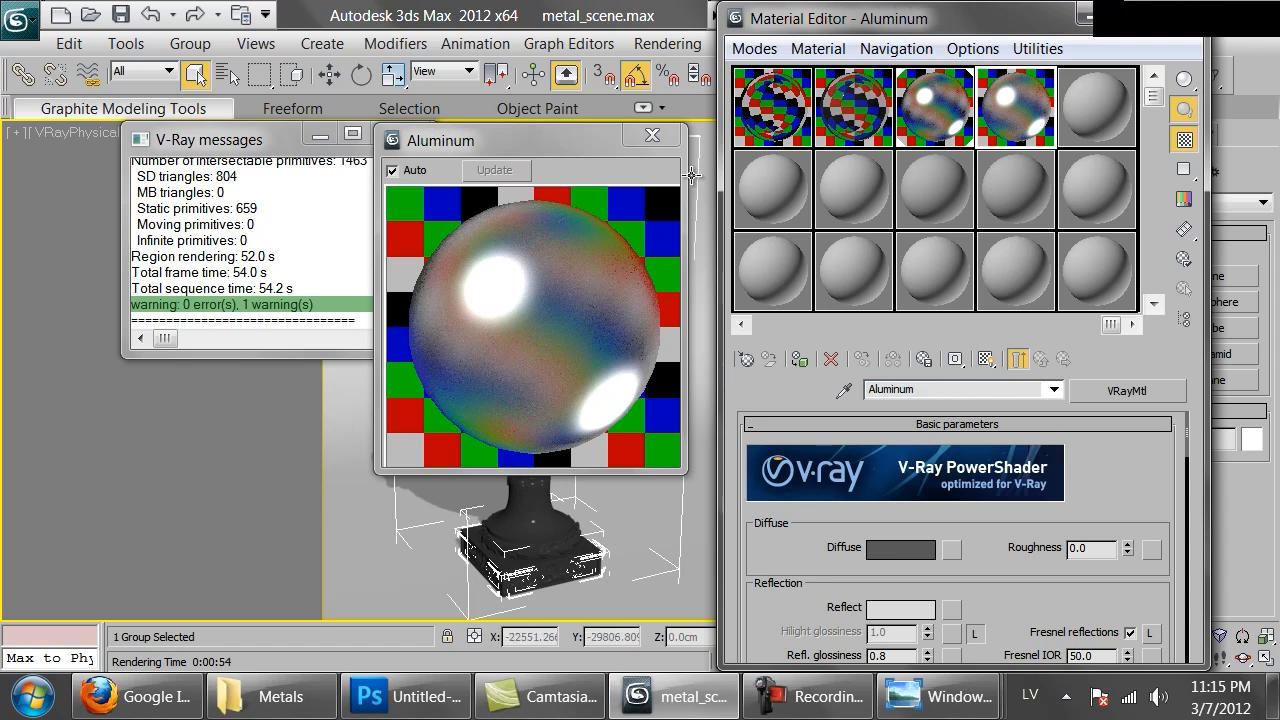
- Assign the Aluminum material to the vase and render the camera view
{"action": "left_click", "coordinate": [653, 134]}
{"action": "left_click", "coordinate": [800, 360]}
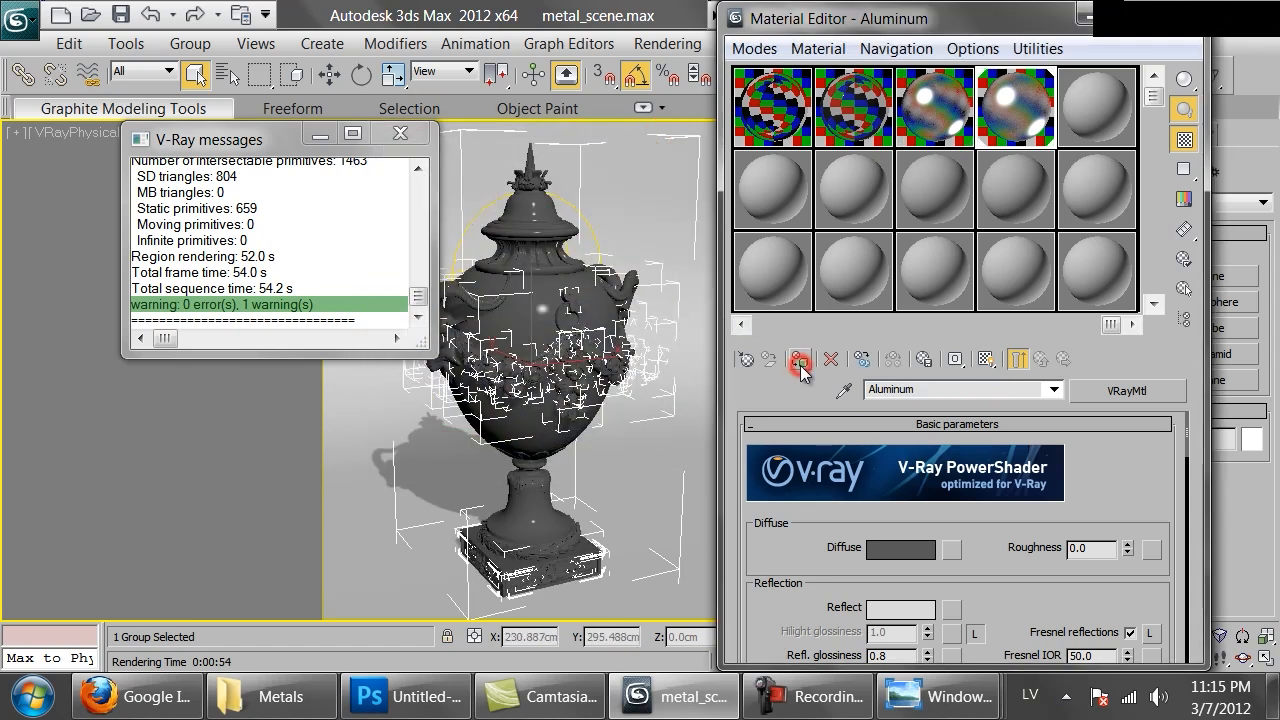
{"action": "left_click_drag", "start_coordinate": [1070, 22], "coordinate": [1069, 351]}
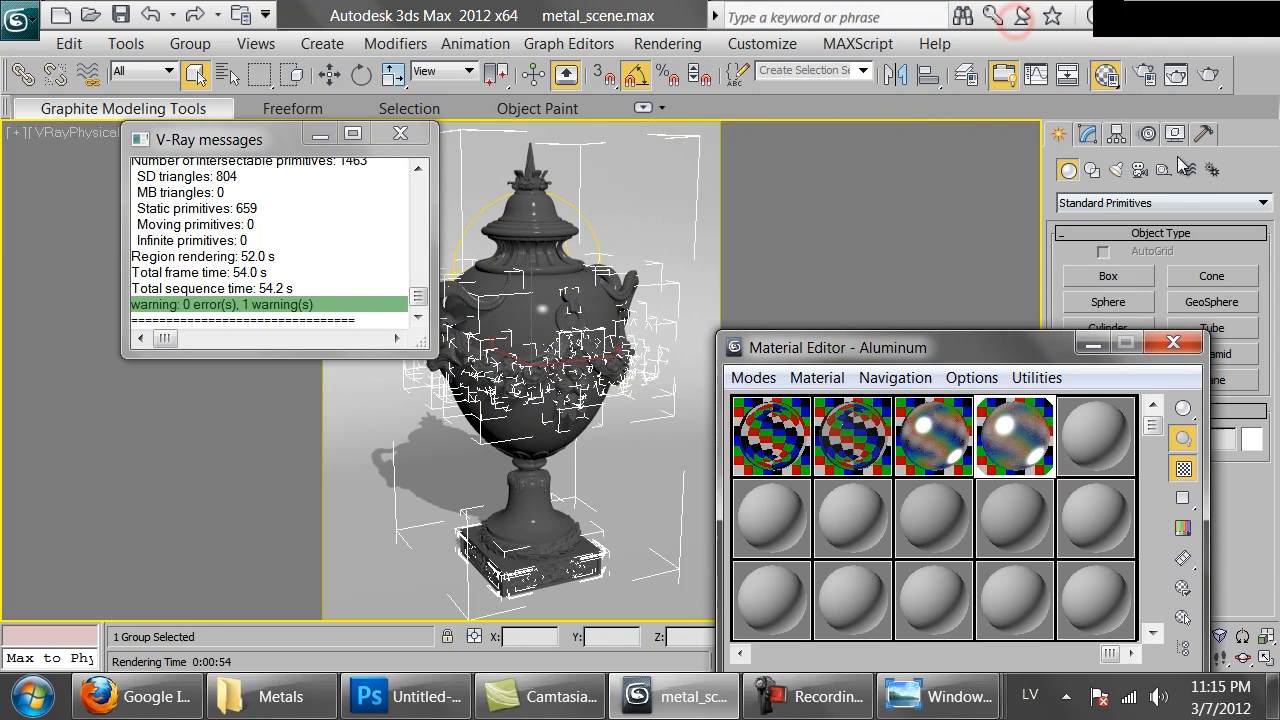
{"action": "left_click", "coordinate": [1208, 74]}
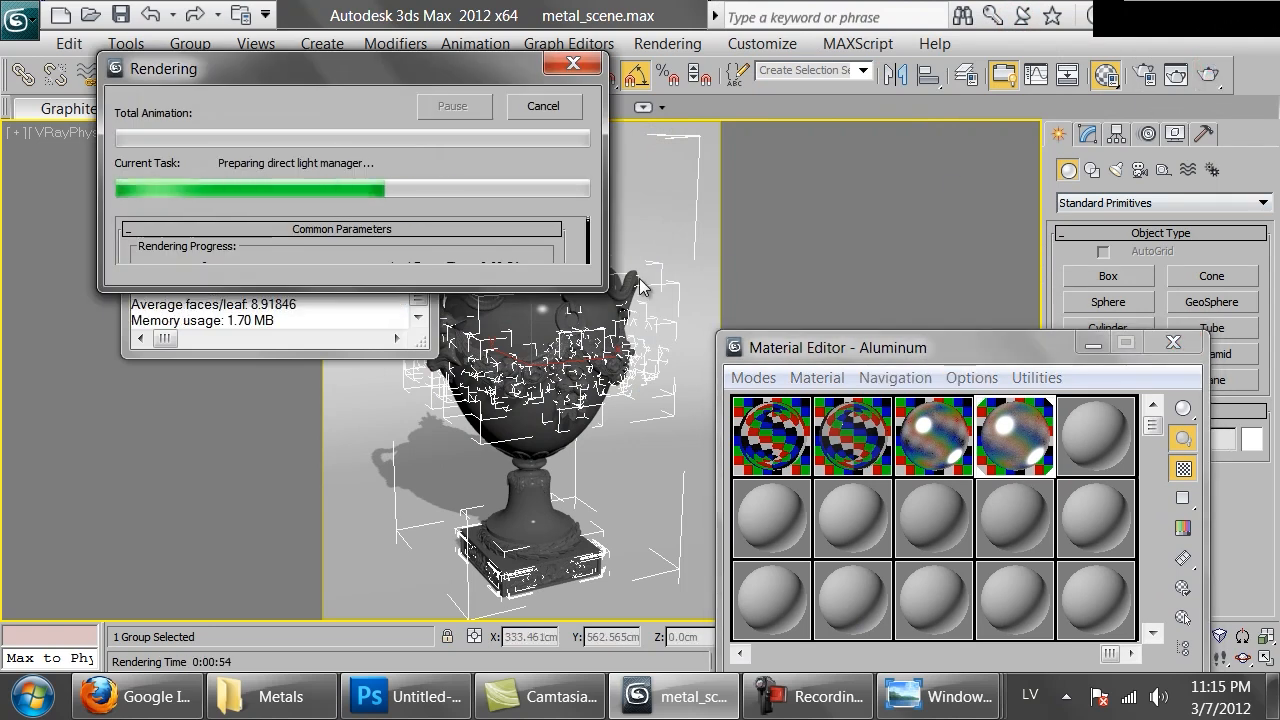
{"action": "scroll", "coordinate": [659, 359], "scroll_direction": "up", "scroll_amount": 1}
{"action": "scroll", "coordinate": [659, 359], "scroll_direction": "up", "scroll_amount": 1}
{"action": "scroll", "coordinate": [679, 305], "scroll_direction": "down", "scroll_amount": 1}
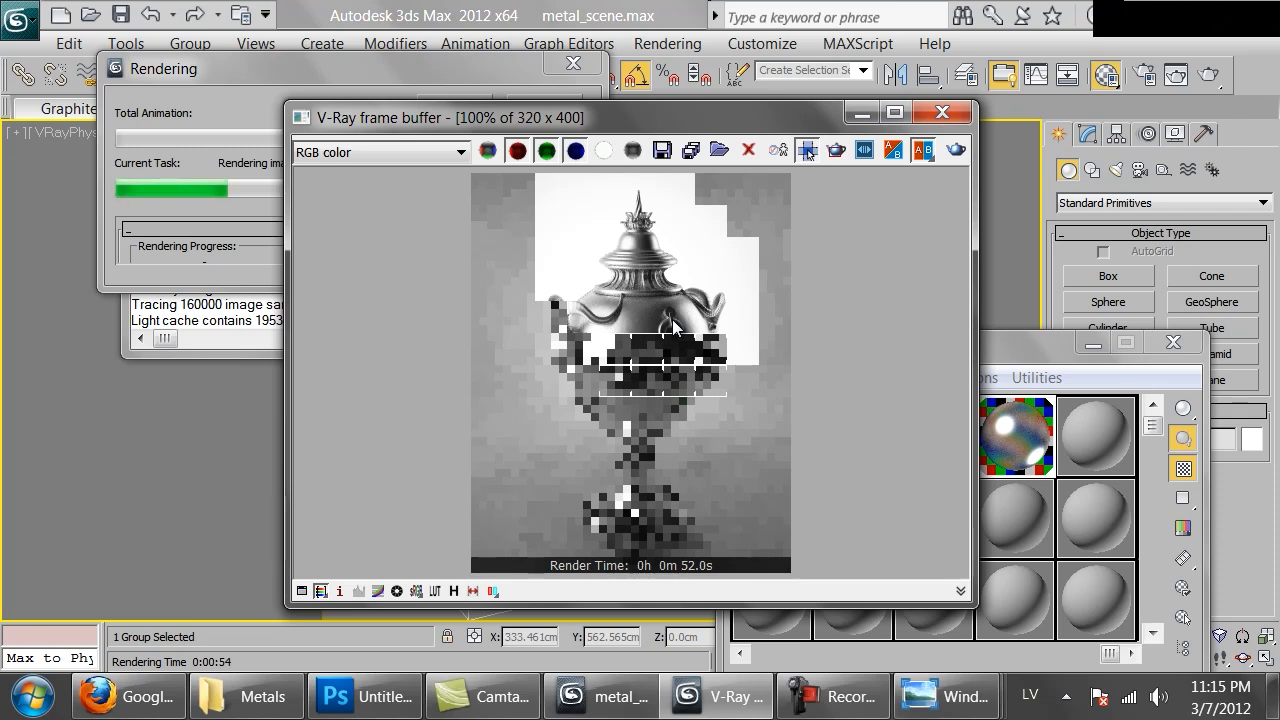
- Browse the cup handle photos in the Metals reference folder to study their different metal finishes
{"action": "key", "text": "alt+Tab"}
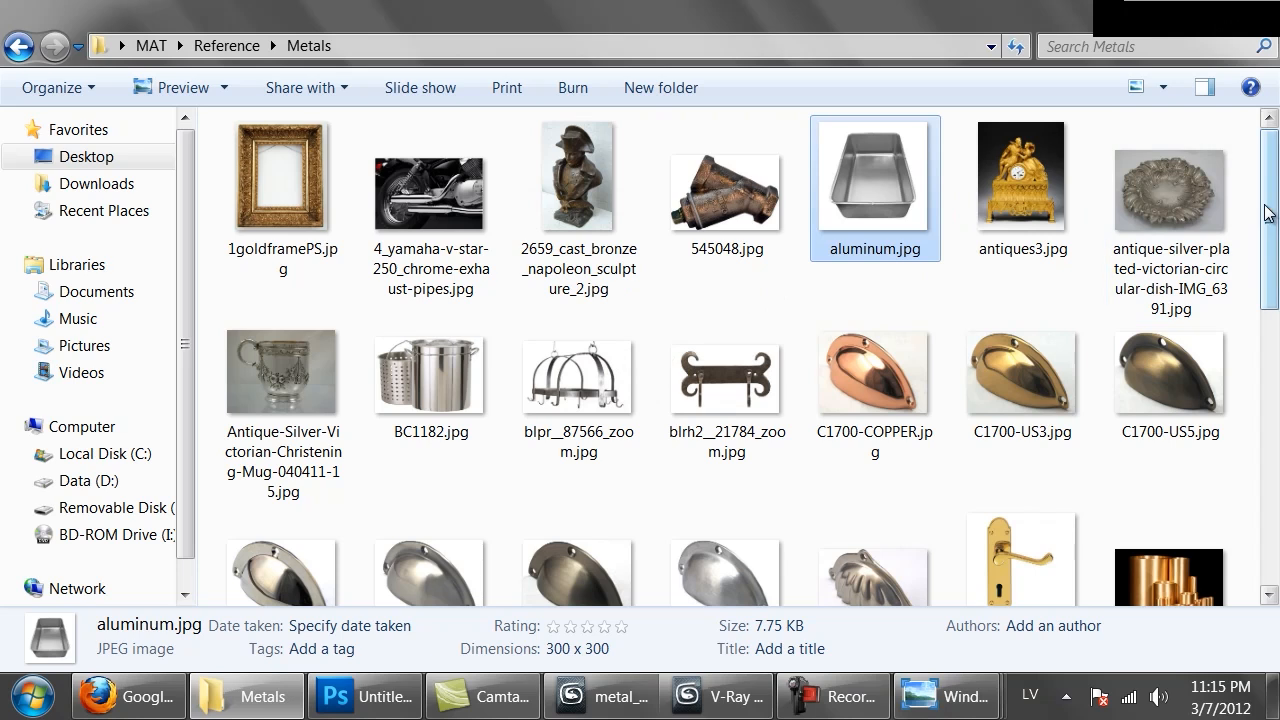
{"action": "scroll", "coordinate": [1268, 213], "scroll_direction": "down", "scroll_amount": 1}
{"action": "double_click", "coordinate": [281, 500]}
{"action": "key", "text": "Right"}
{"action": "key", "text": "Right"}
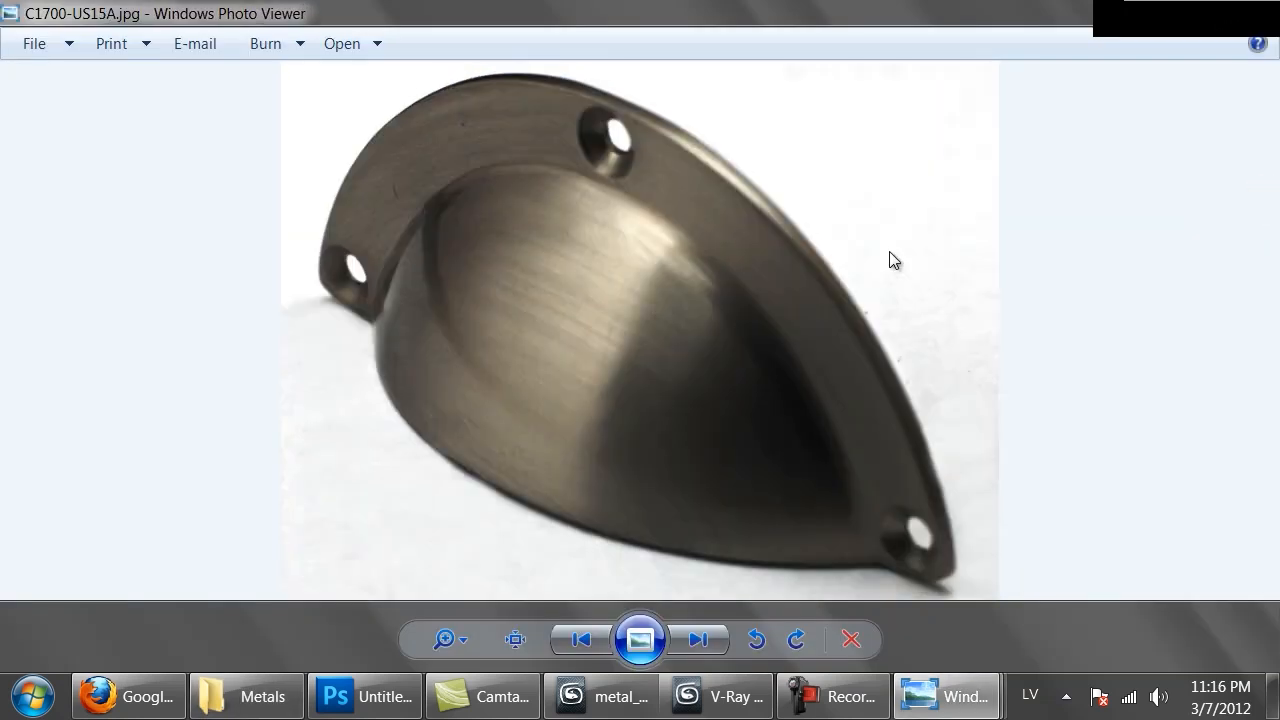
{"action": "key", "text": "Right"}
{"action": "key", "text": "Right"}
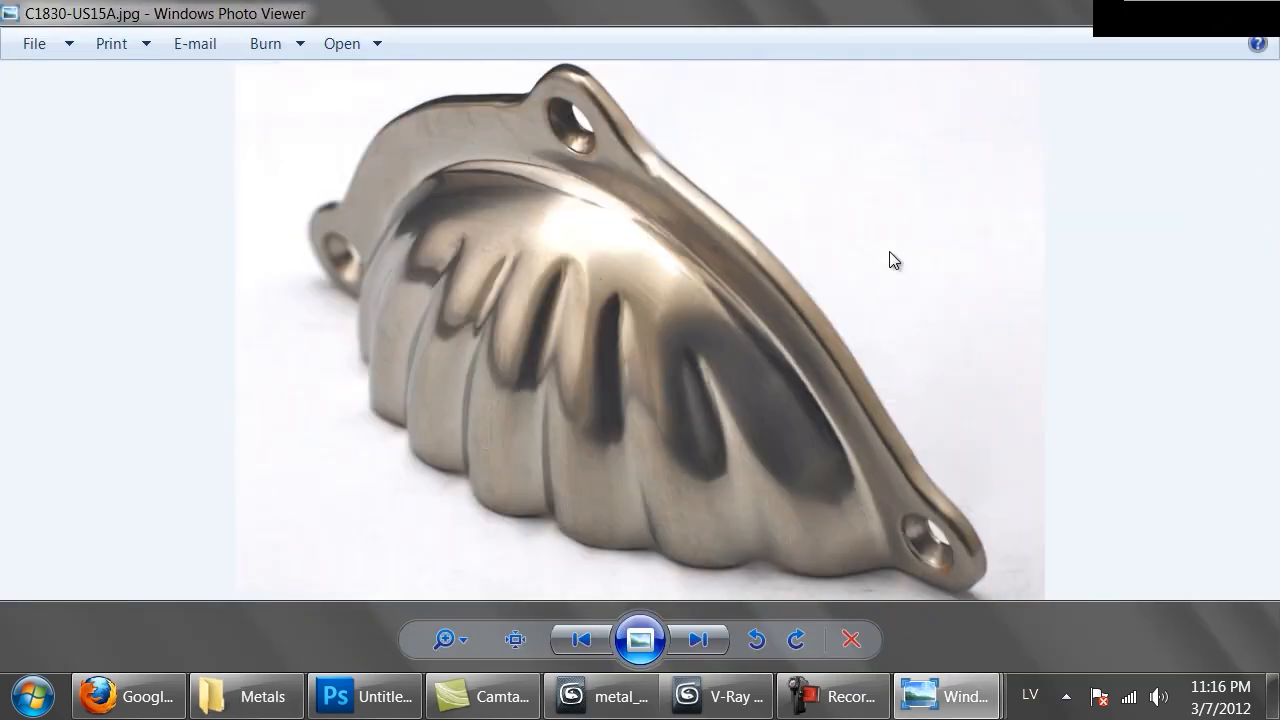
{"action": "key", "text": "Right"}
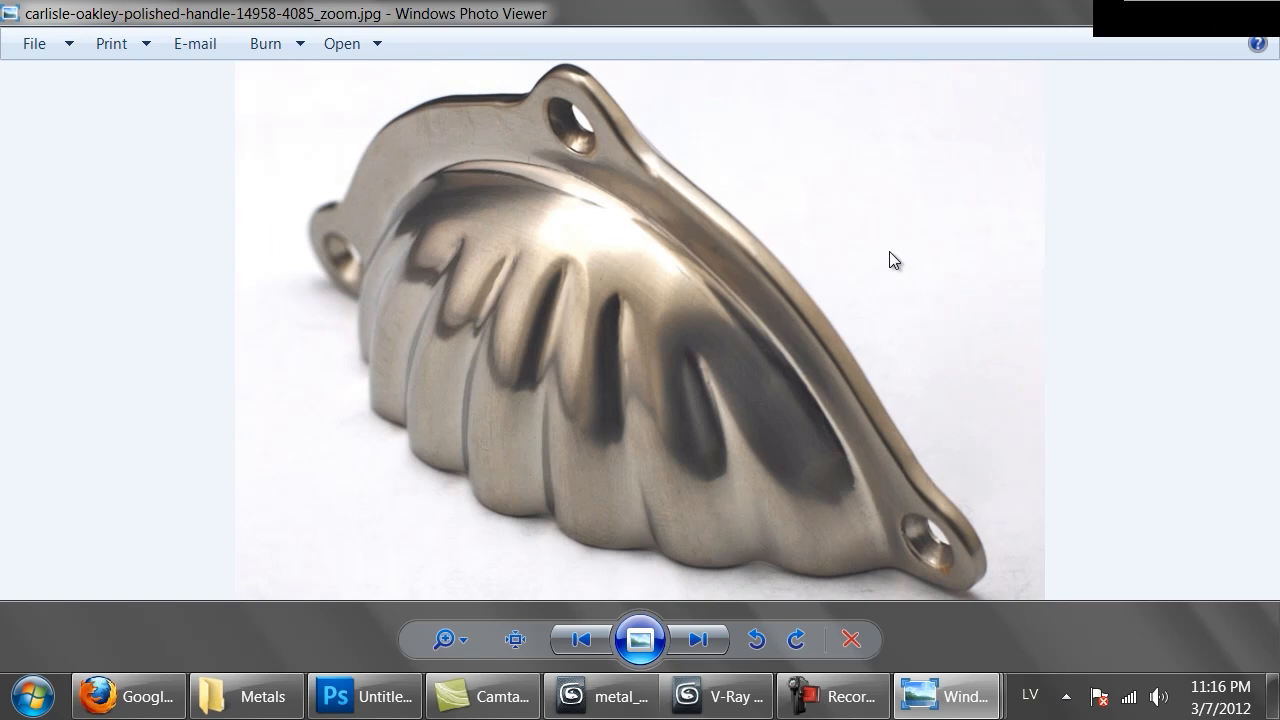
{"action": "key", "text": "Left"}
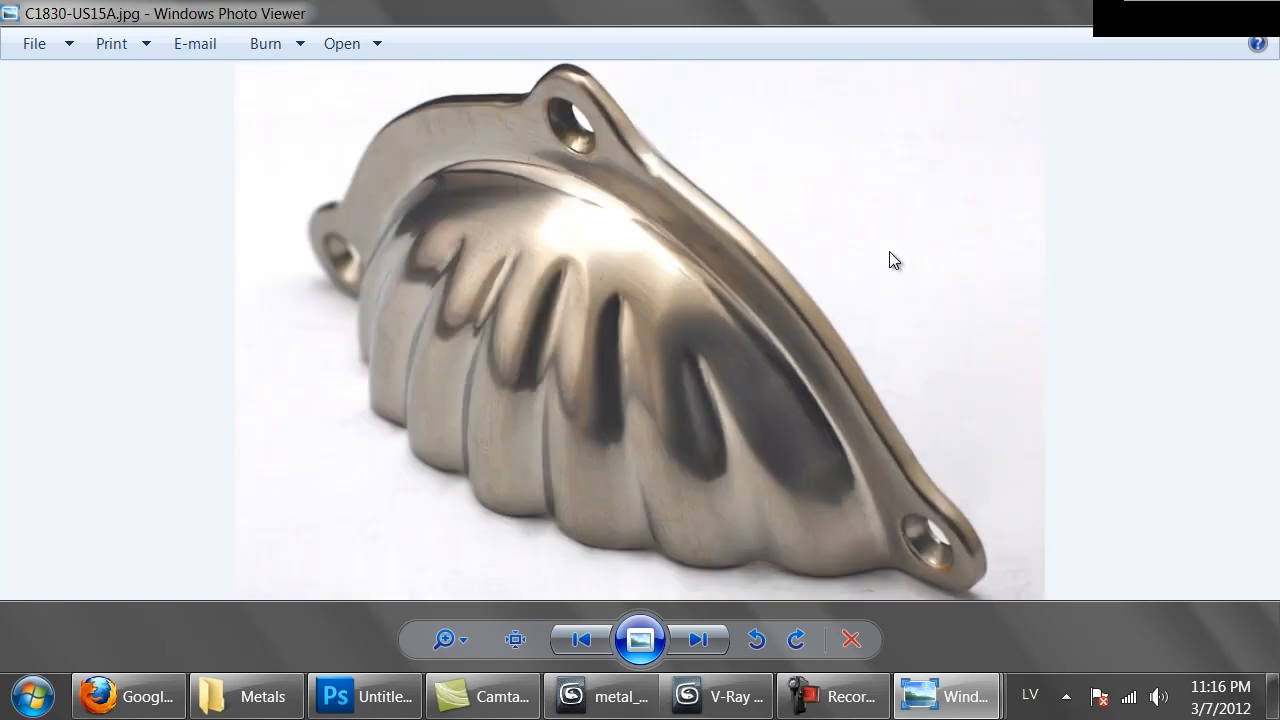
{"action": "key", "text": "Right"}
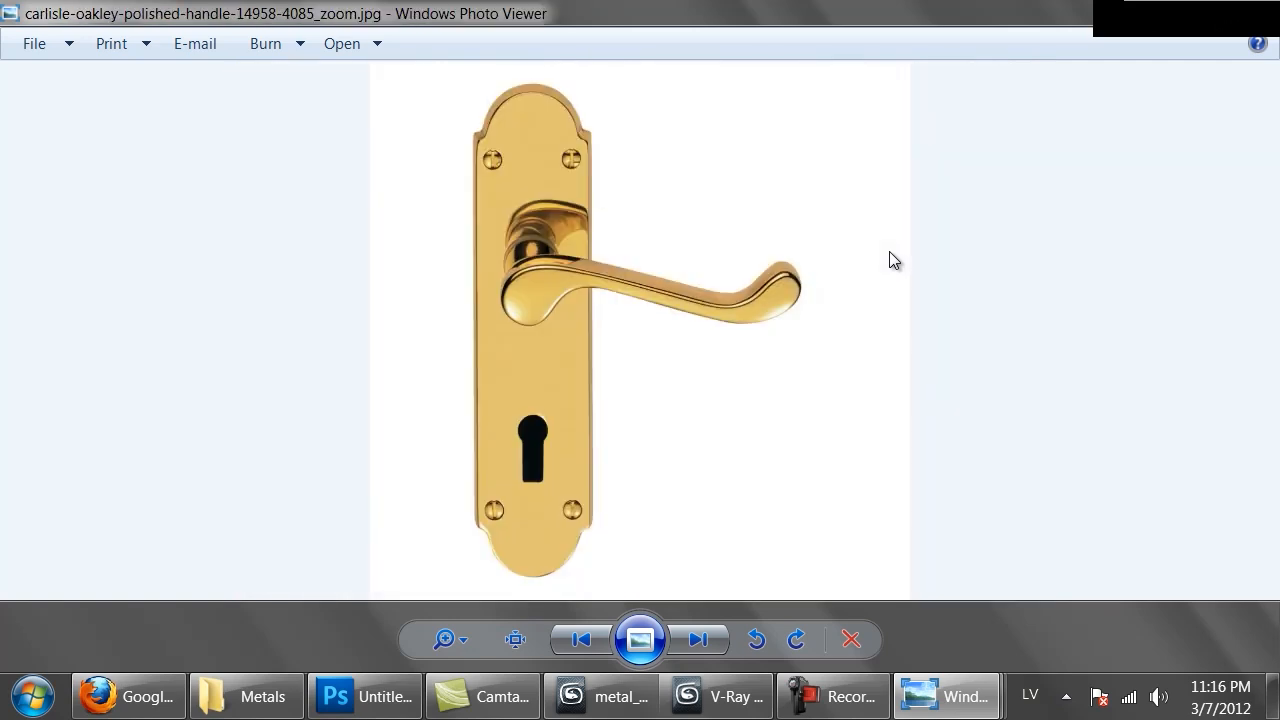
{"action": "key", "text": "Left"}
{"action": "key", "text": "Left"}
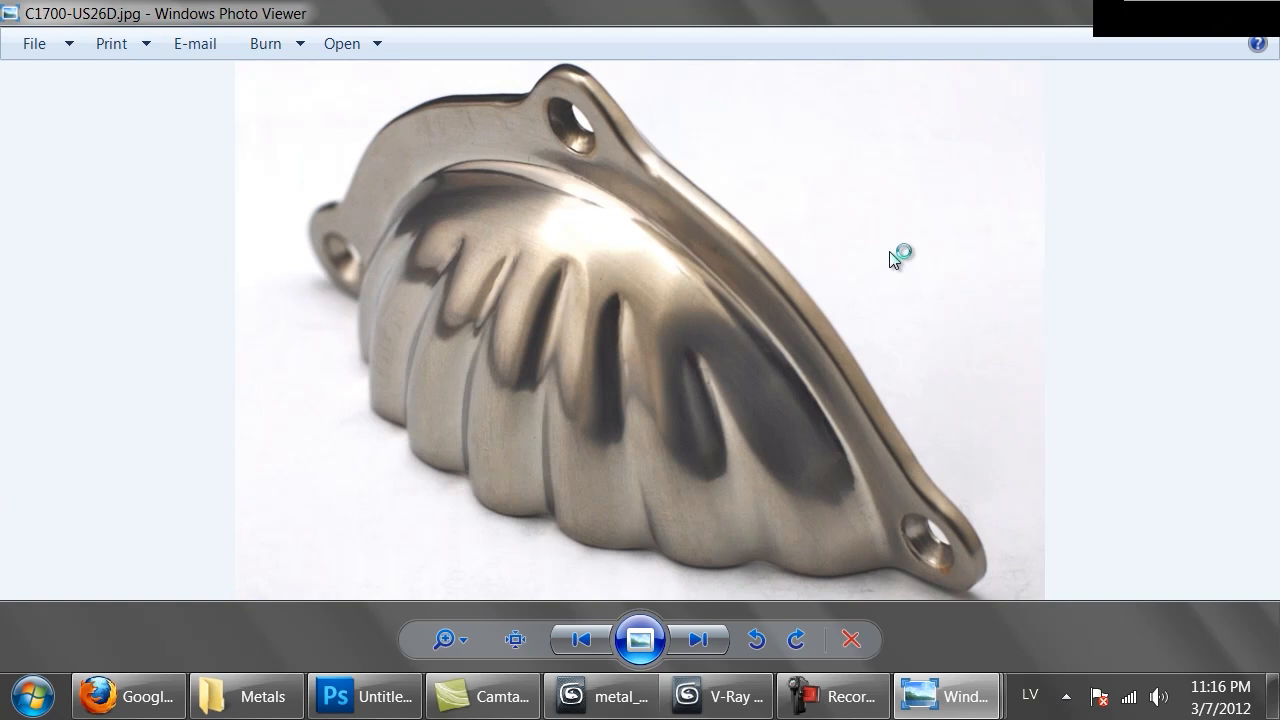
{"action": "key", "text": "Left"}
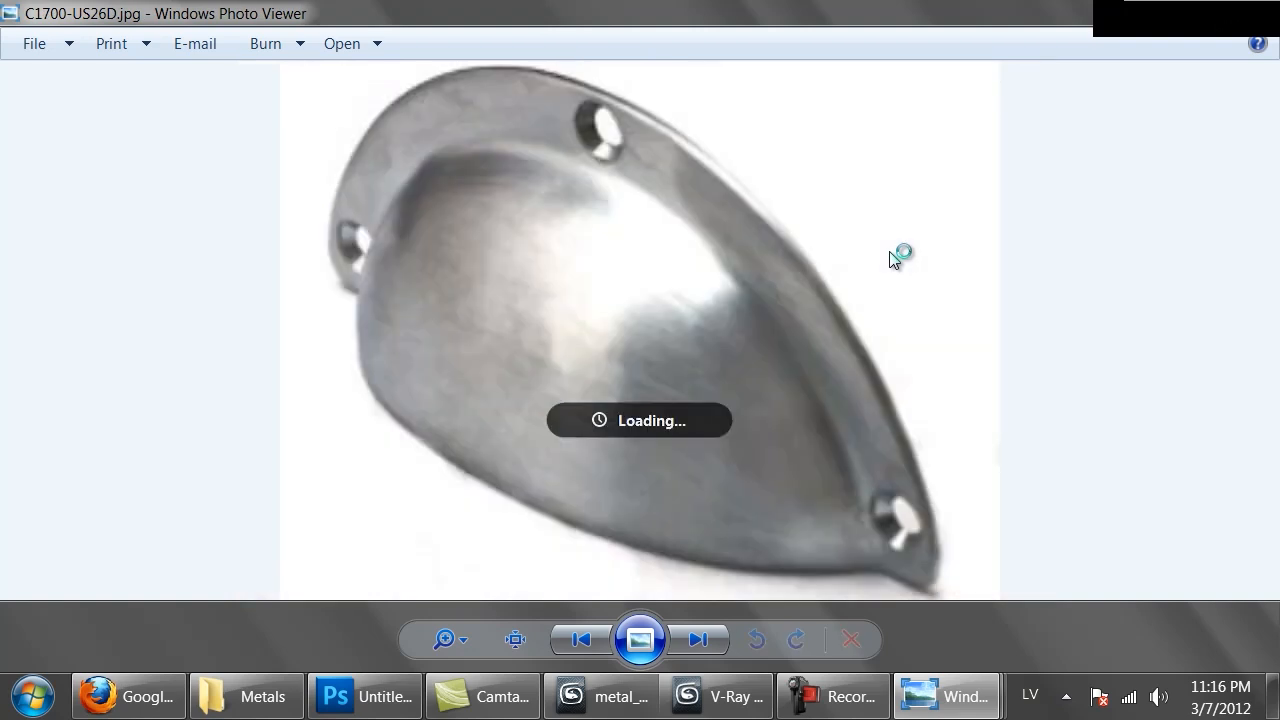
{"action": "key", "text": "Left"}
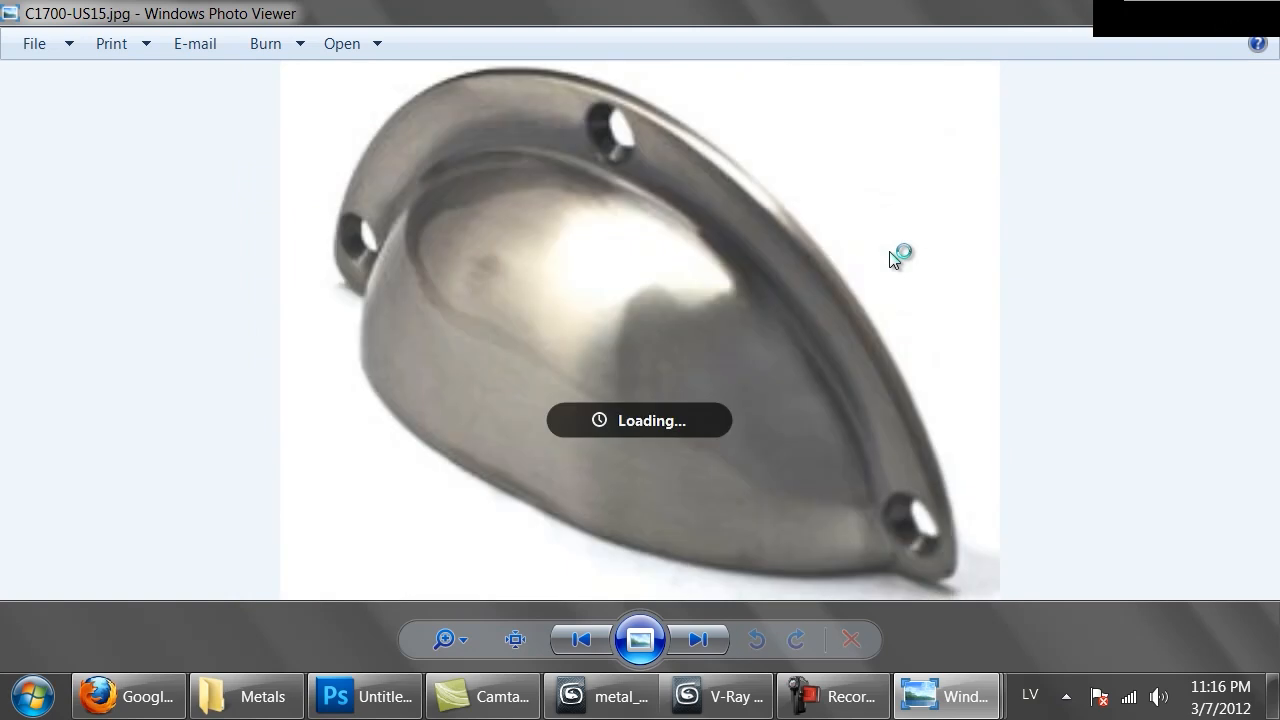
{"action": "key", "text": "Left"}
{"action": "key", "text": "Left"}
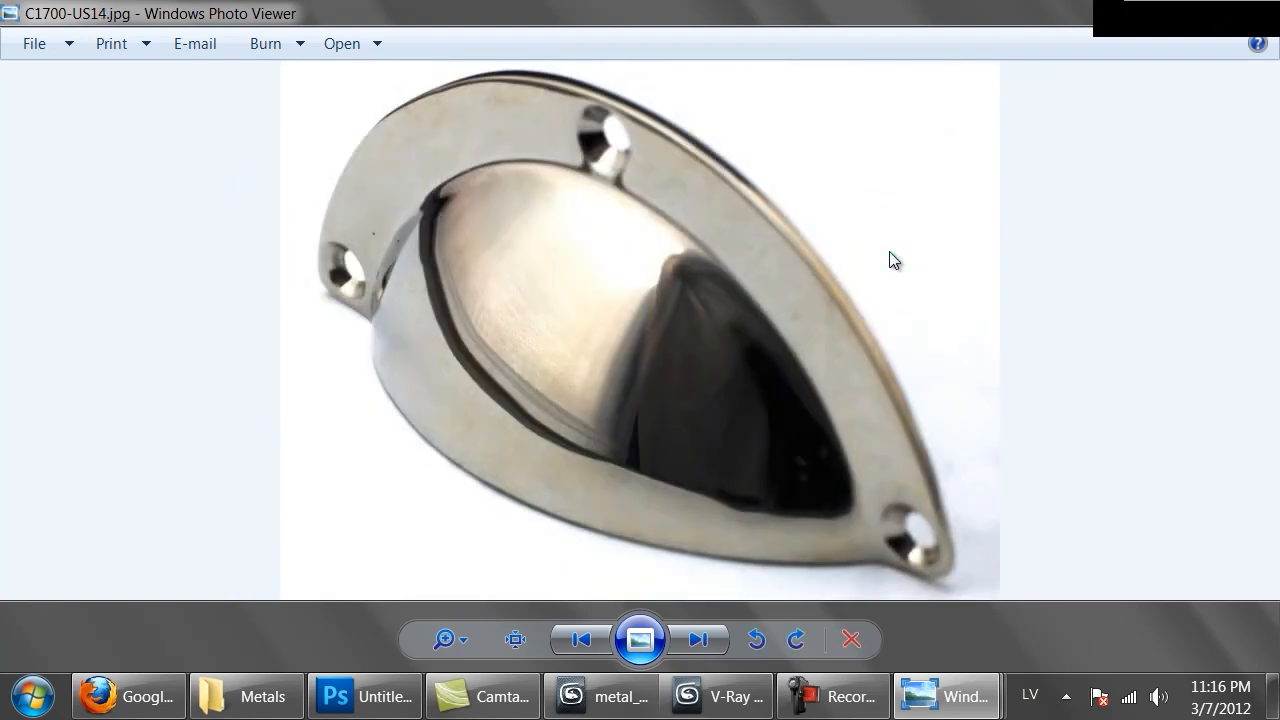
{"action": "key", "text": "Left"}
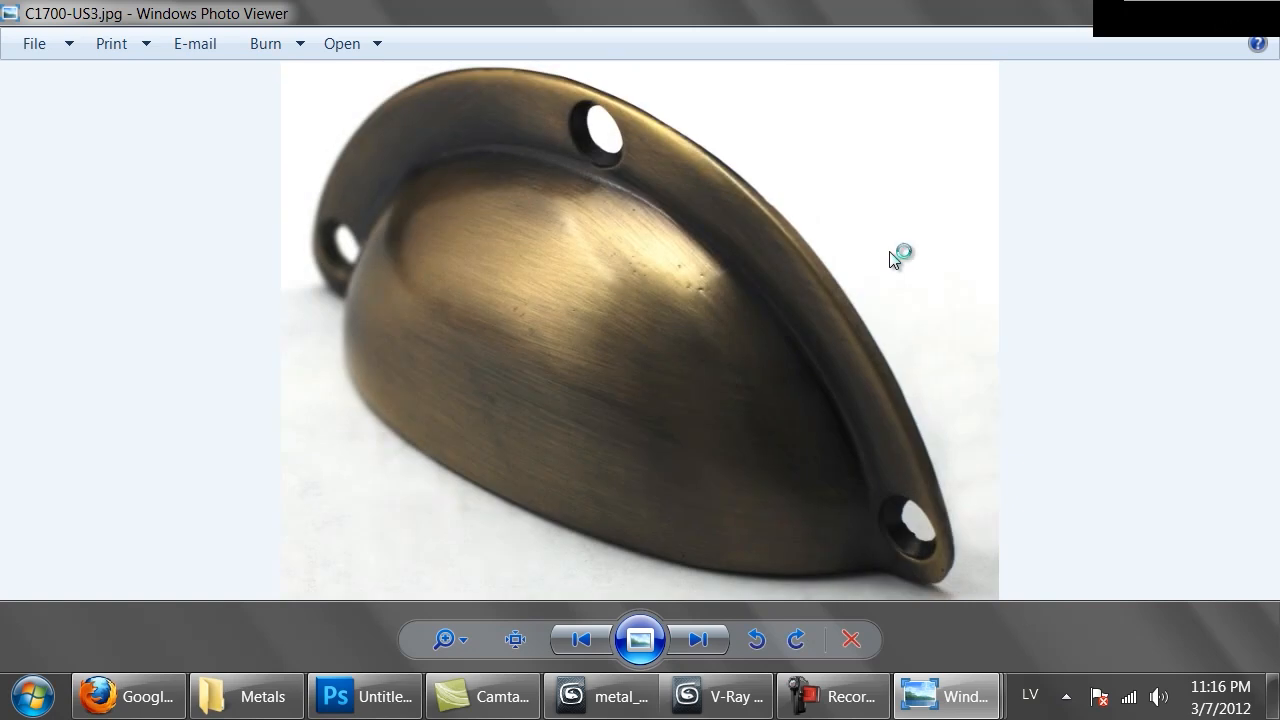
{"action": "key", "text": "Right"}
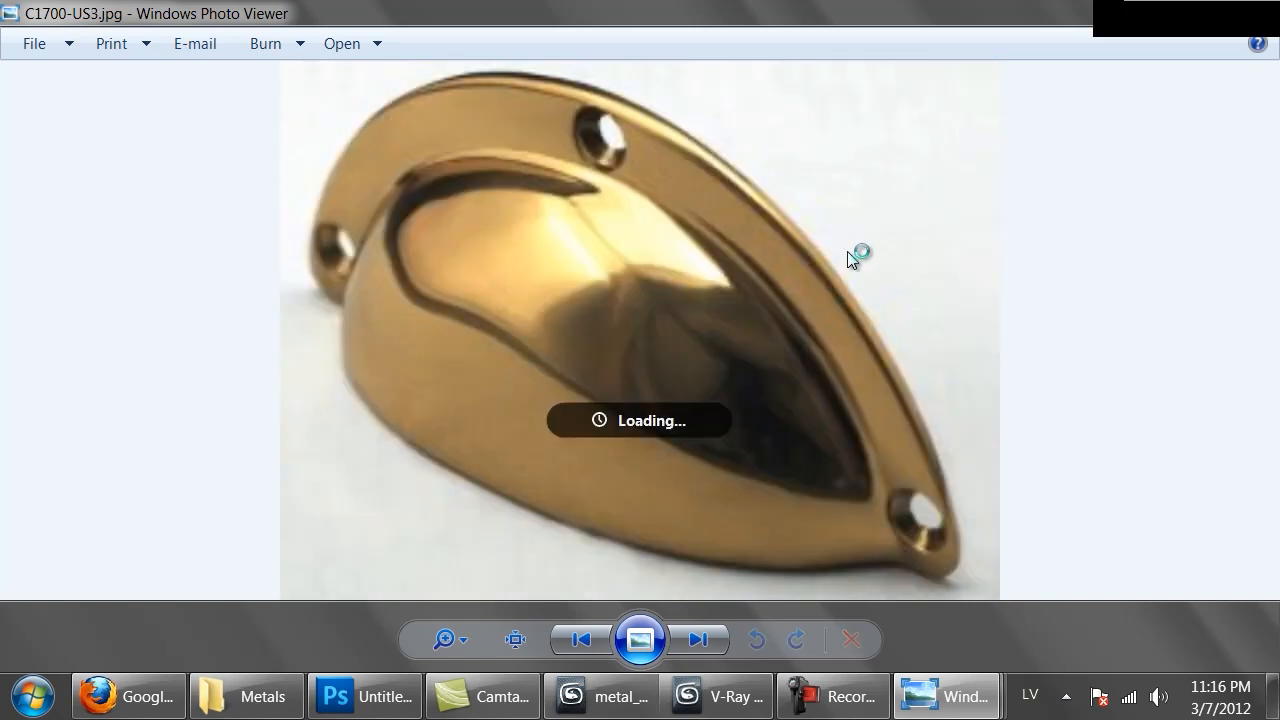
- Check the finished aluminum vase render and view the C1700-COPPER.jpg reference photo
{"action": "left_click", "coordinate": [693, 700]}
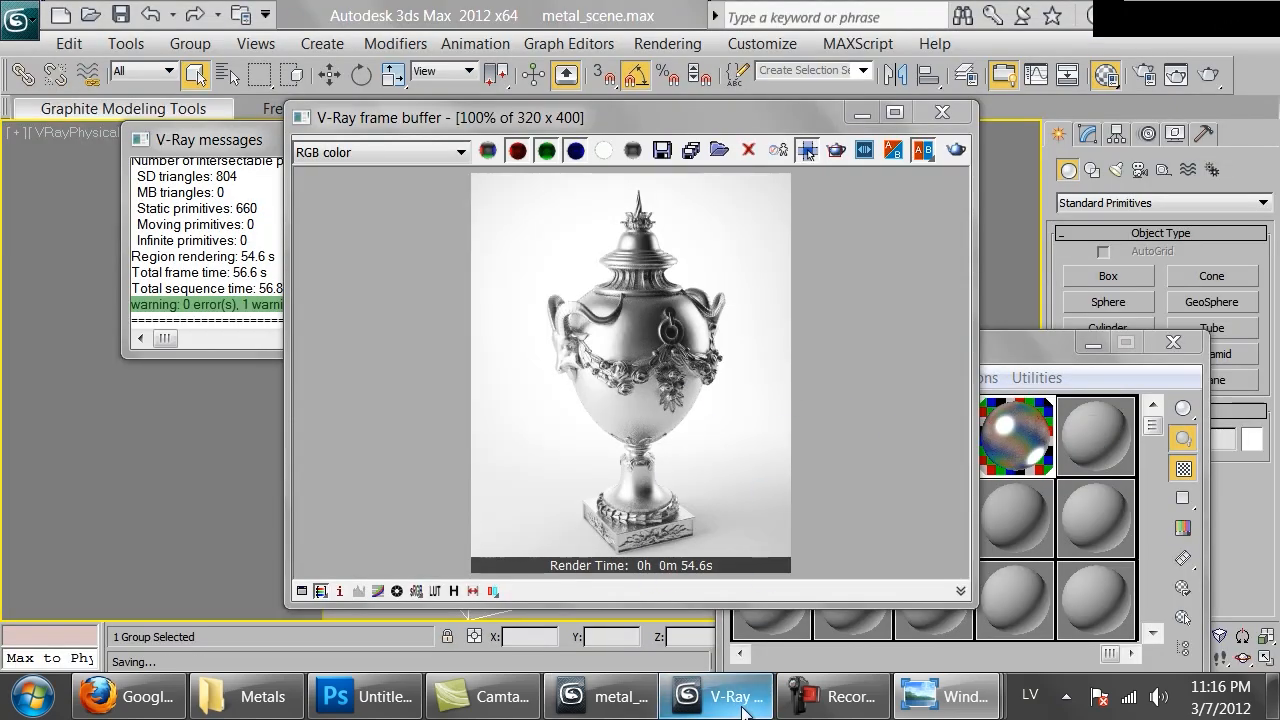
{"action": "mouse_move", "coordinate": [960, 696]}
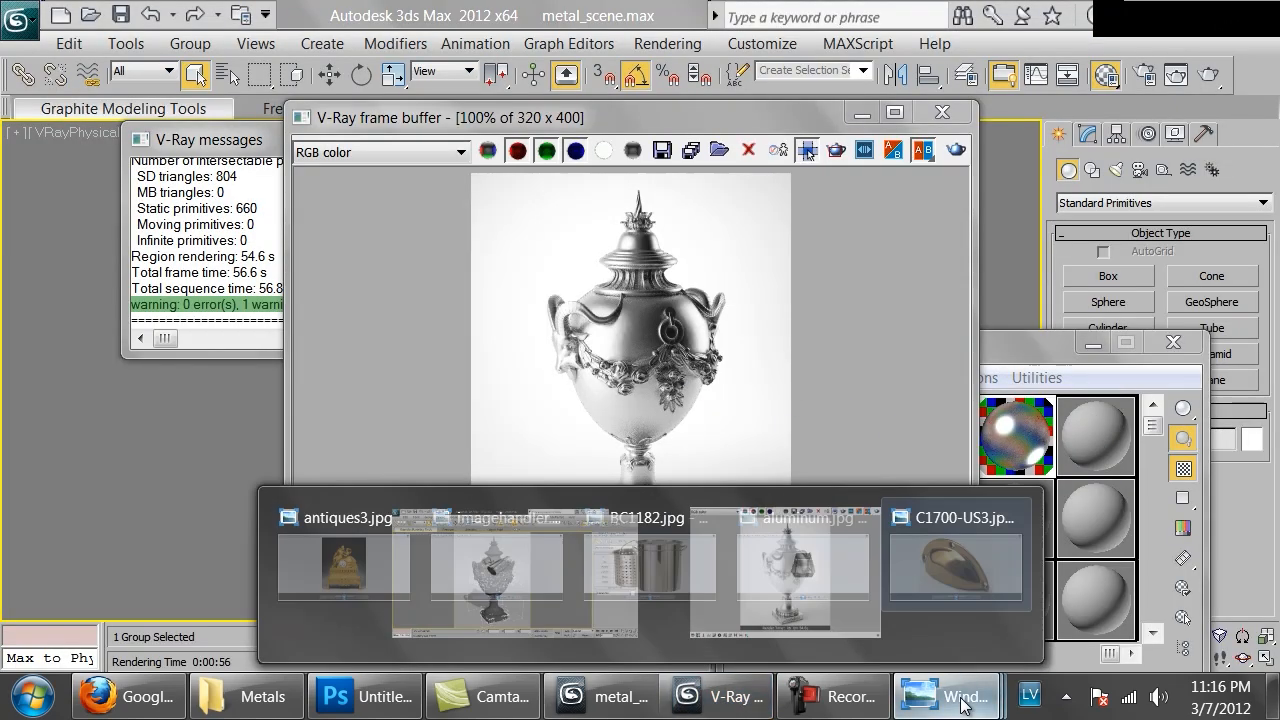
{"action": "left_click", "coordinate": [1107, 610]}
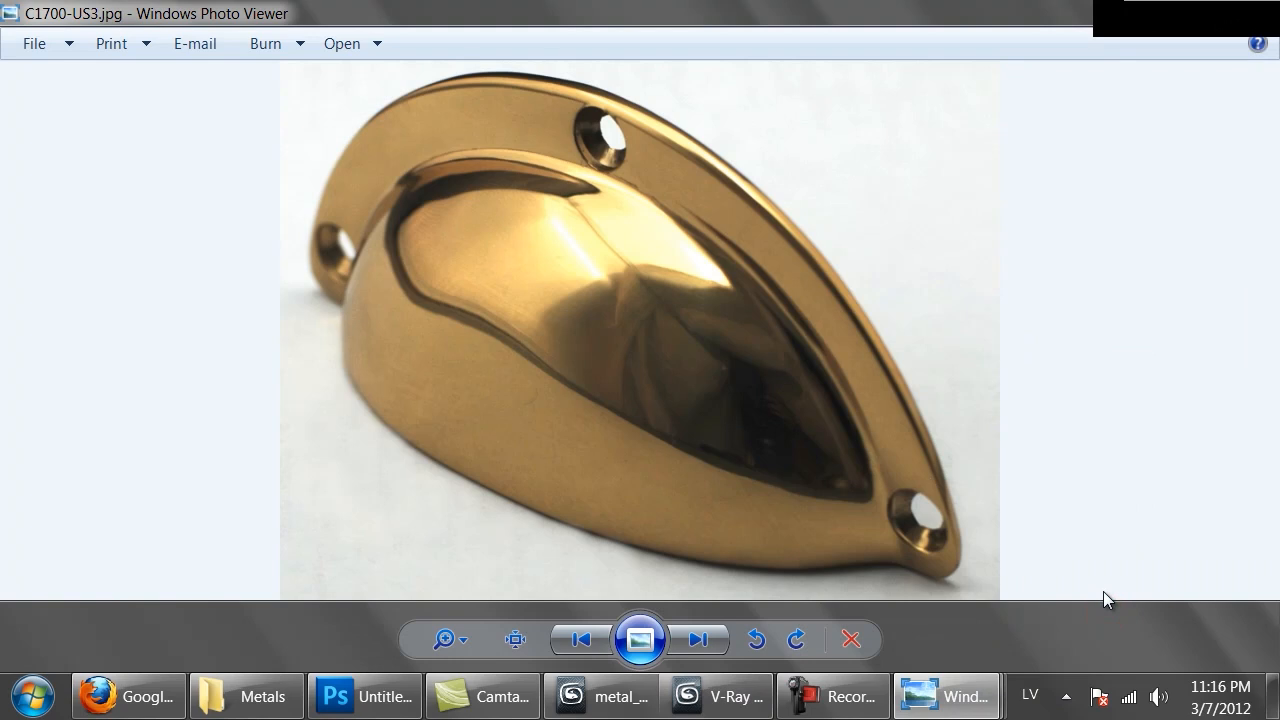
{"action": "key", "text": "Right"}
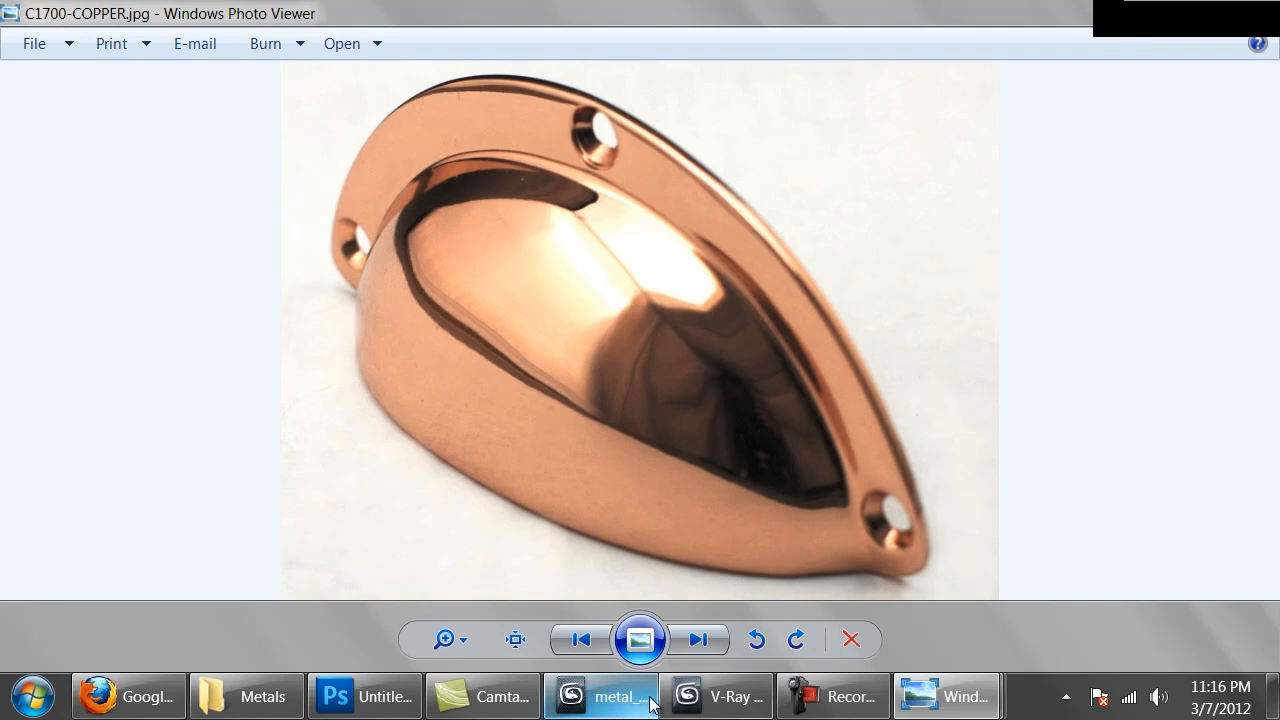
{"action": "left_click", "coordinate": [718, 708]}
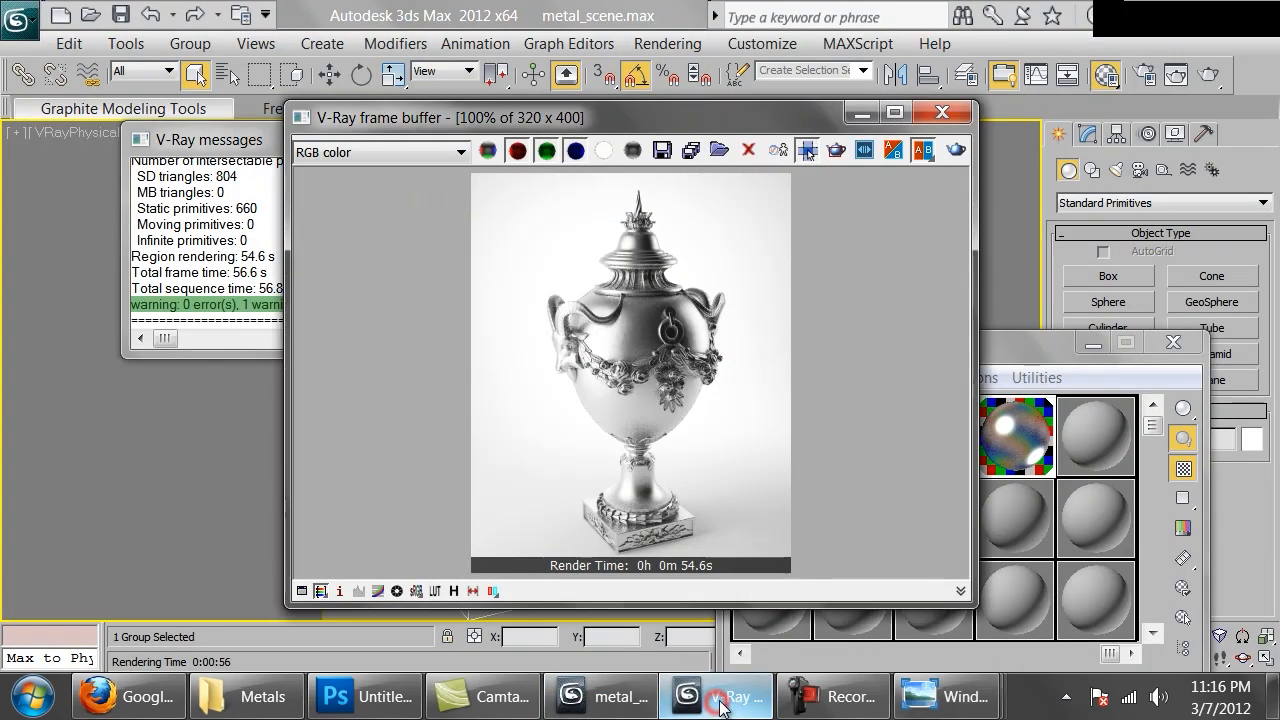
- Copy the Stainless_steel material into the first sample slot of the second row and rename it Copper
{"action": "left_click", "coordinate": [917, 124]}
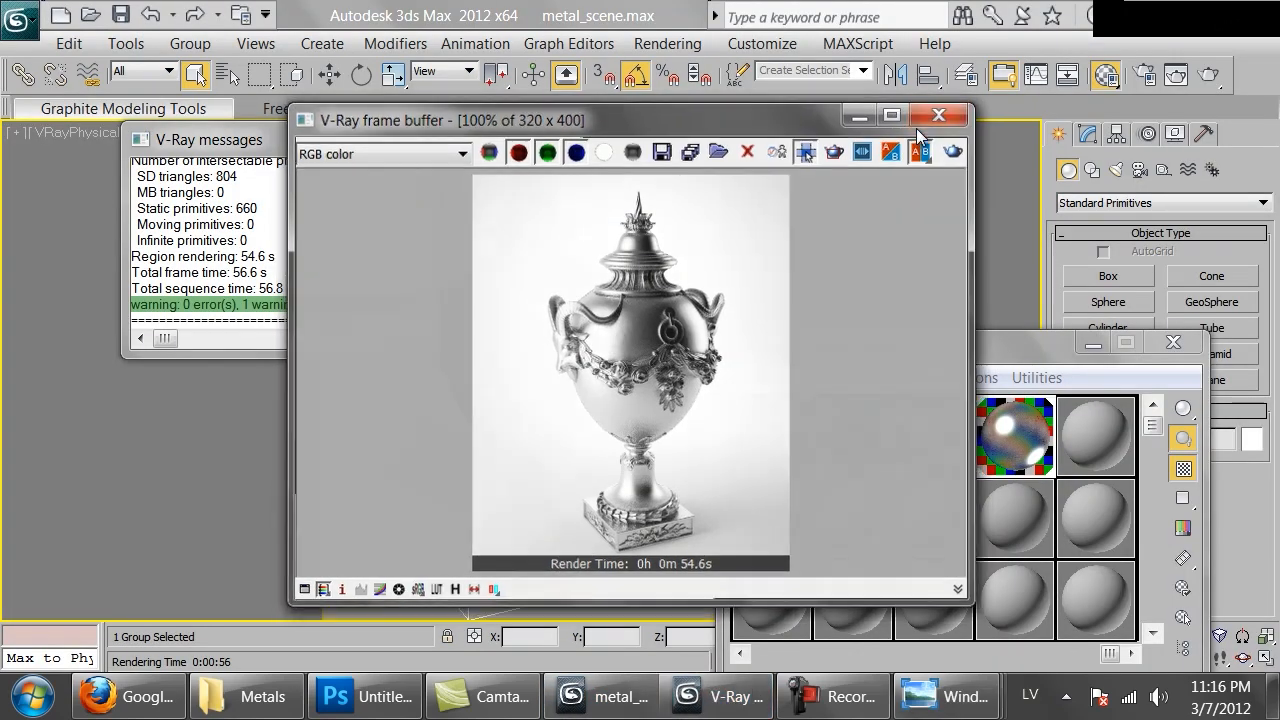
{"action": "left_click_drag", "start_coordinate": [849, 352], "coordinate": [895, 189]}
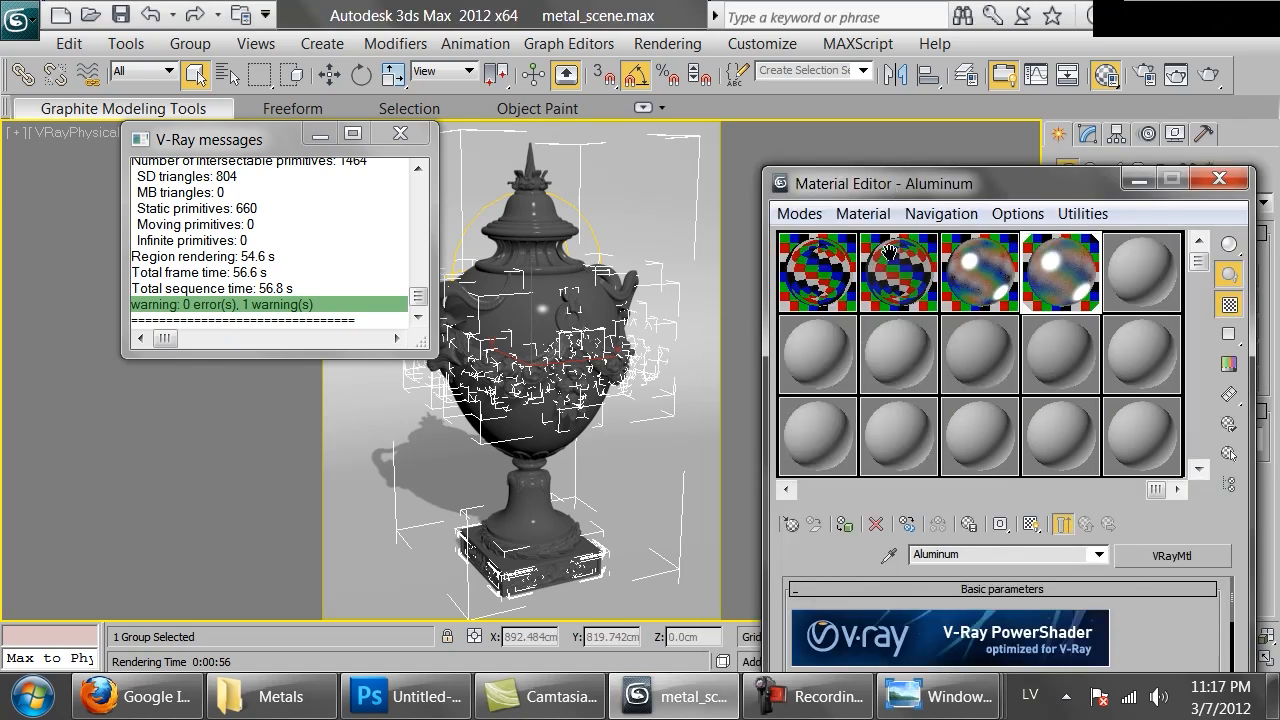
{"action": "left_click", "coordinate": [800, 378]}
{"action": "left_click_drag", "start_coordinate": [946, 188], "coordinate": [939, 92]}
{"action": "left_click", "coordinate": [971, 459]}
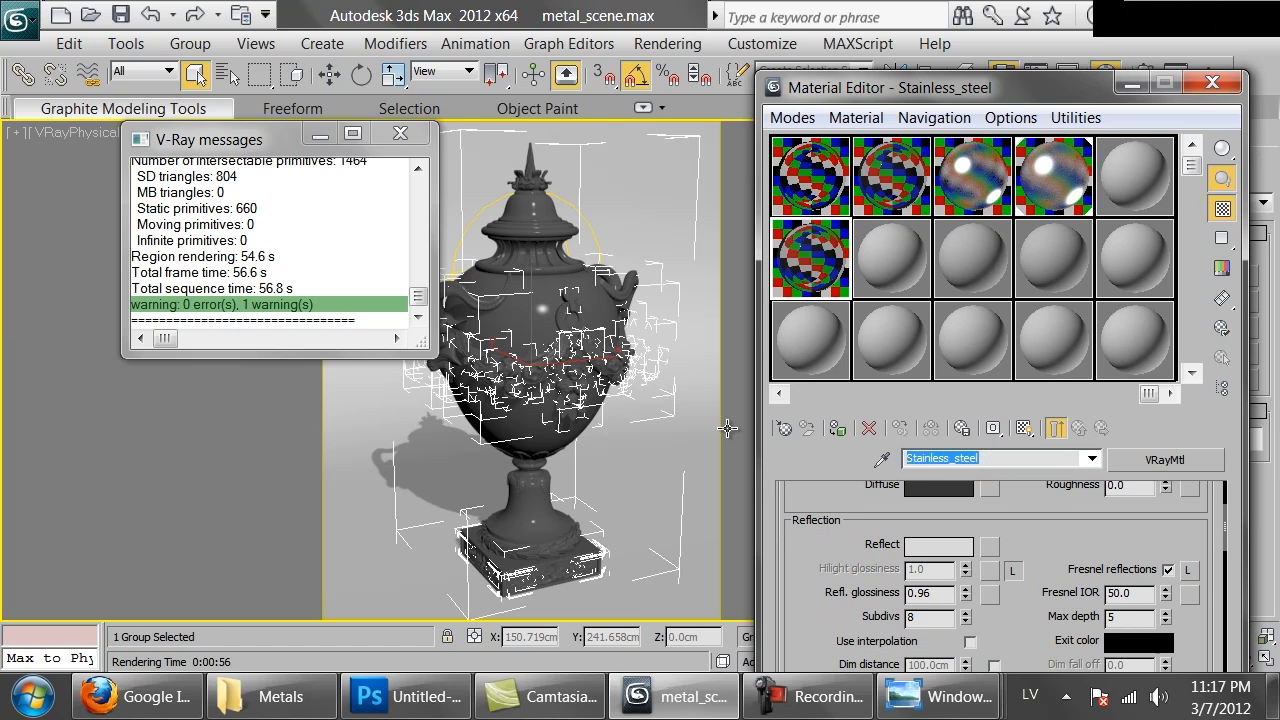
{"action": "type", "text": "Copper"}
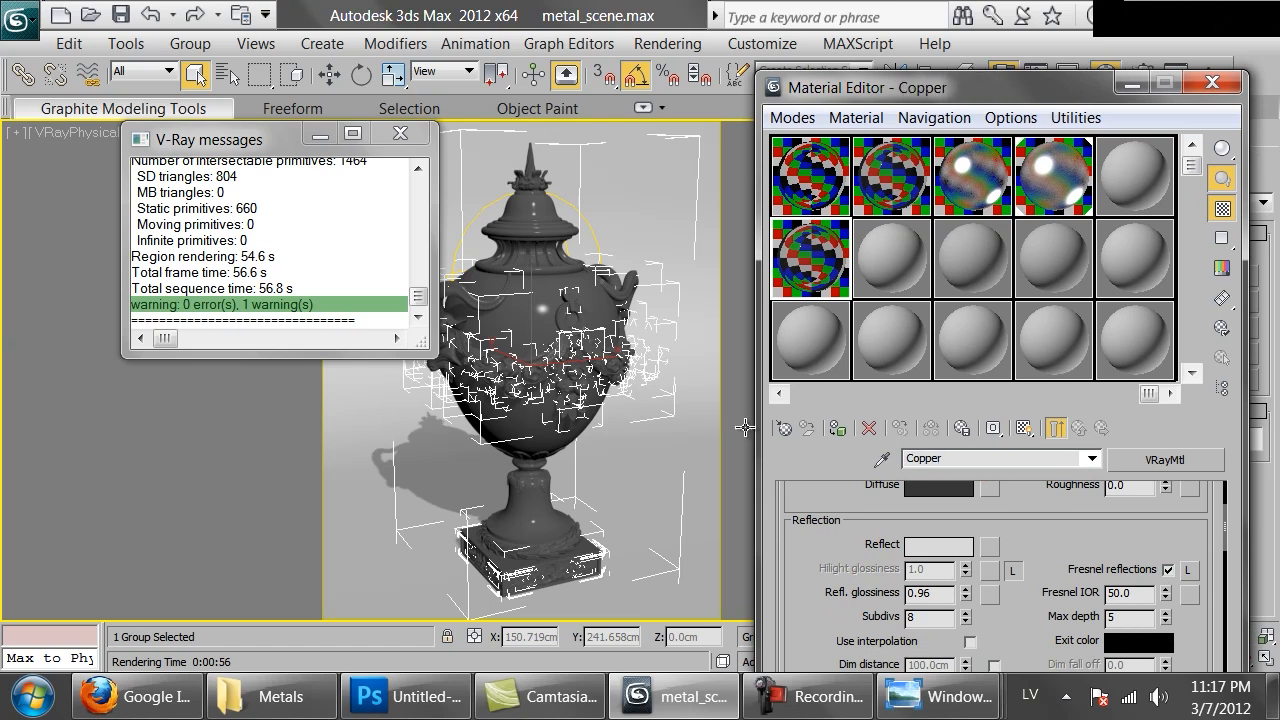
- Tint the Copper material's reflection color orange, with hue 11 and saturation 235
{"action": "left_click_drag", "start_coordinate": [1038, 502], "coordinate": [968, 533]}
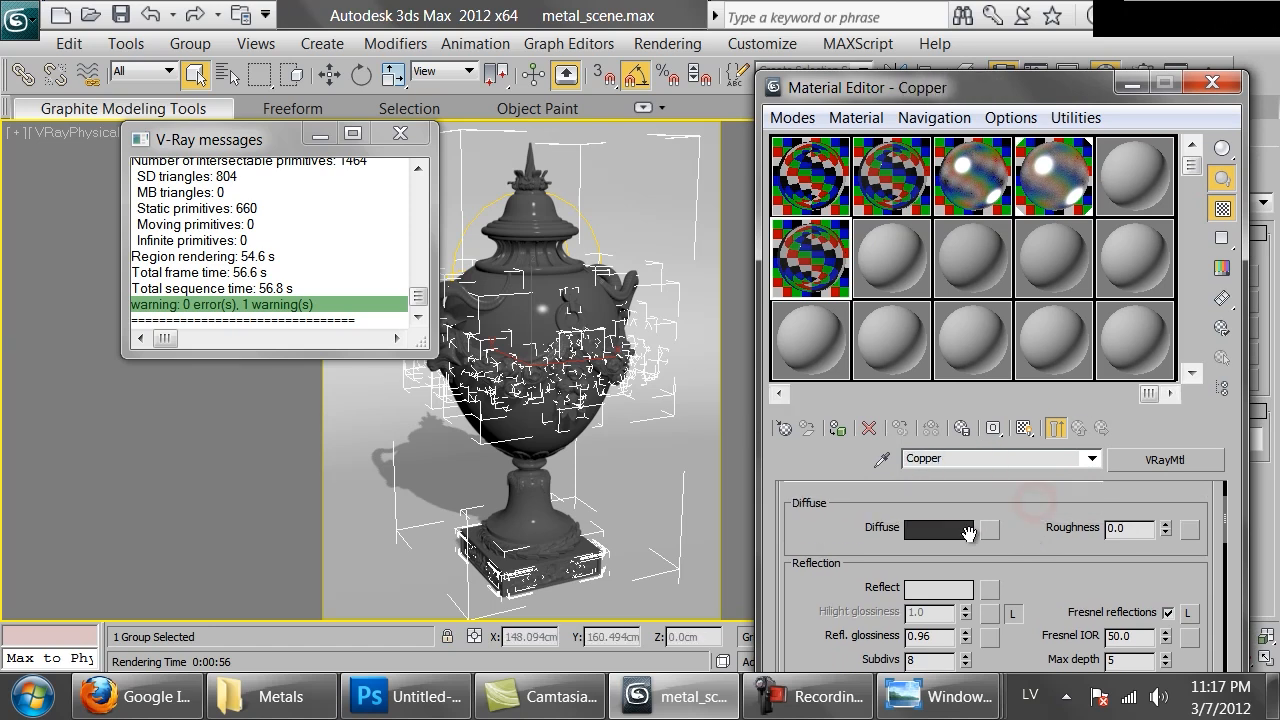
{"action": "left_click", "coordinate": [945, 589]}
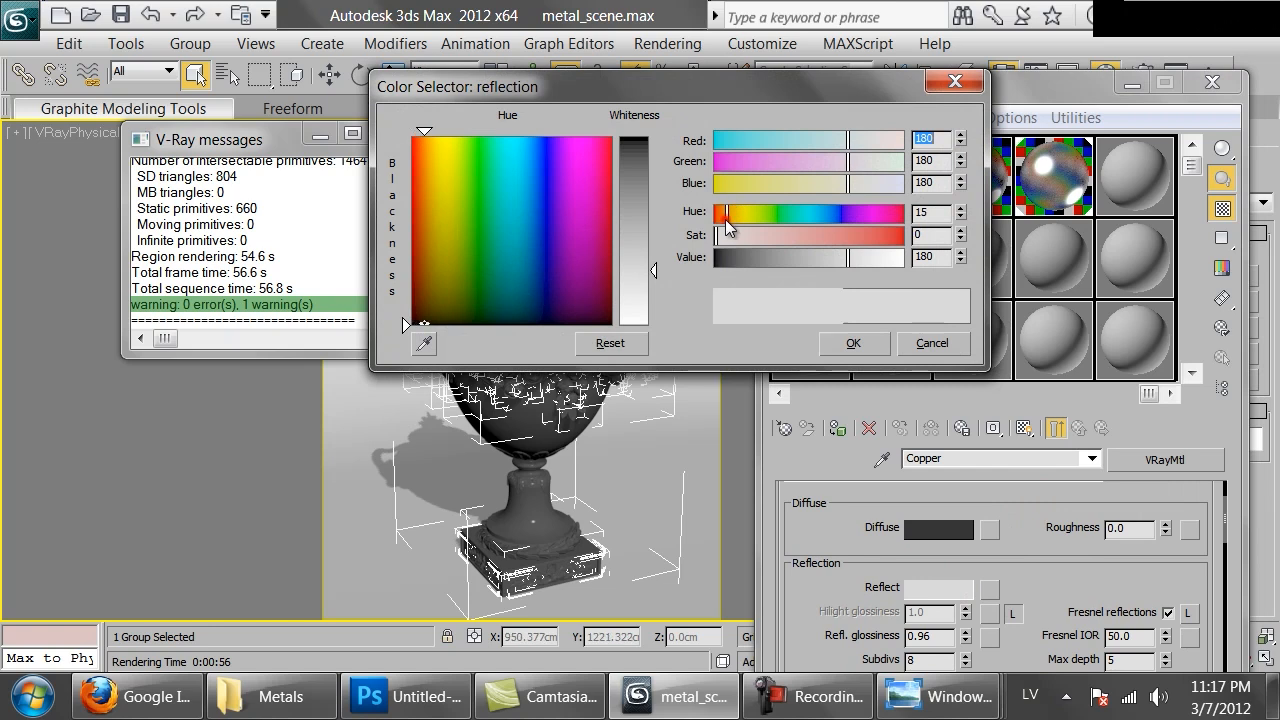
{"action": "left_click_drag", "start_coordinate": [738, 235], "coordinate": [900, 252]}
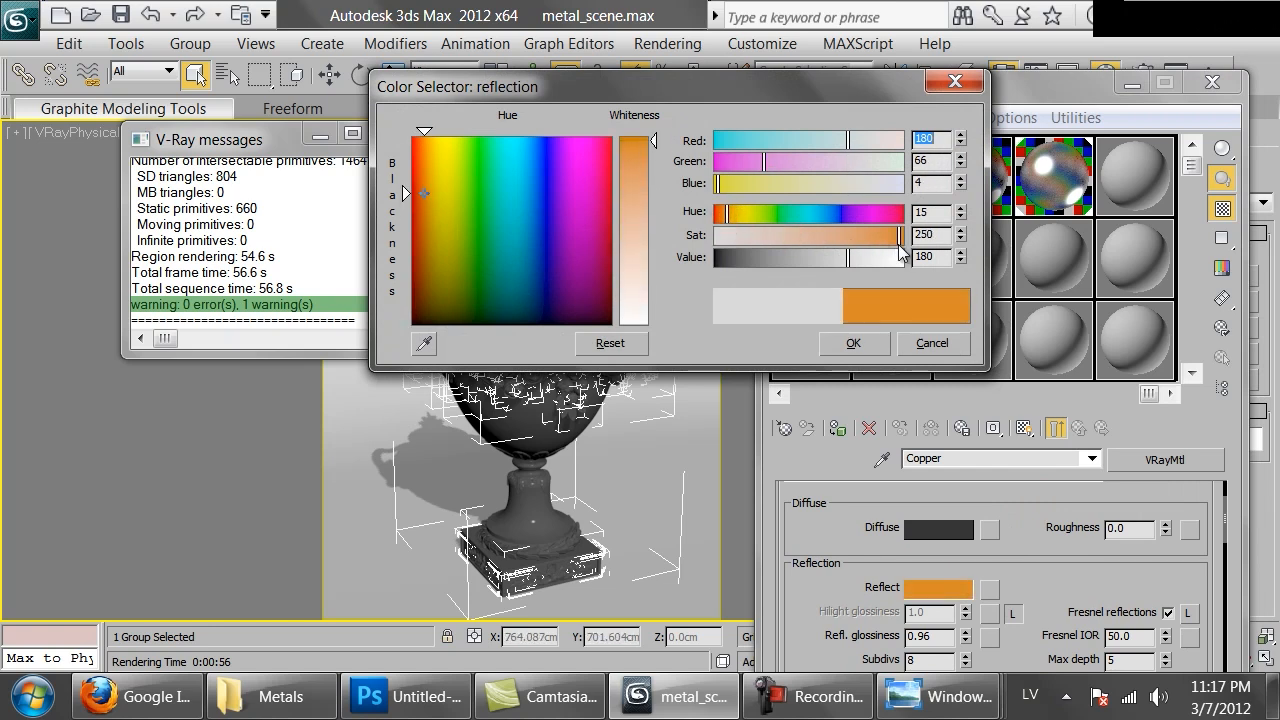
{"action": "left_click", "coordinate": [961, 217]}
{"action": "left_click", "coordinate": [961, 217]}
{"action": "left_click", "coordinate": [961, 217]}
{"action": "left_click", "coordinate": [961, 217]}
{"action": "left_click_drag", "start_coordinate": [890, 245], "coordinate": [880, 242]}
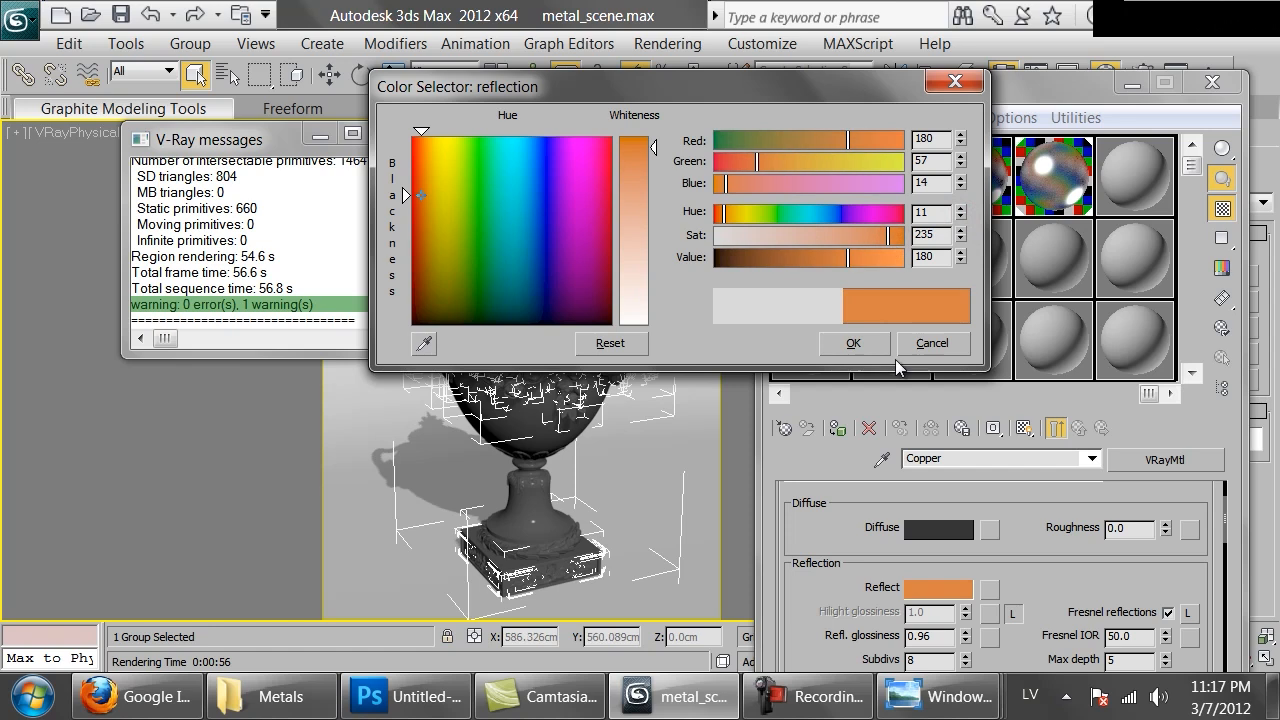
- Refine the Copper reflection color to hue 8 and saturation 229, using the C1700-COPPER.jpg photo as reference
{"action": "mouse_move", "coordinate": [928, 712]}
{"action": "left_click", "coordinate": [1169, 590]}
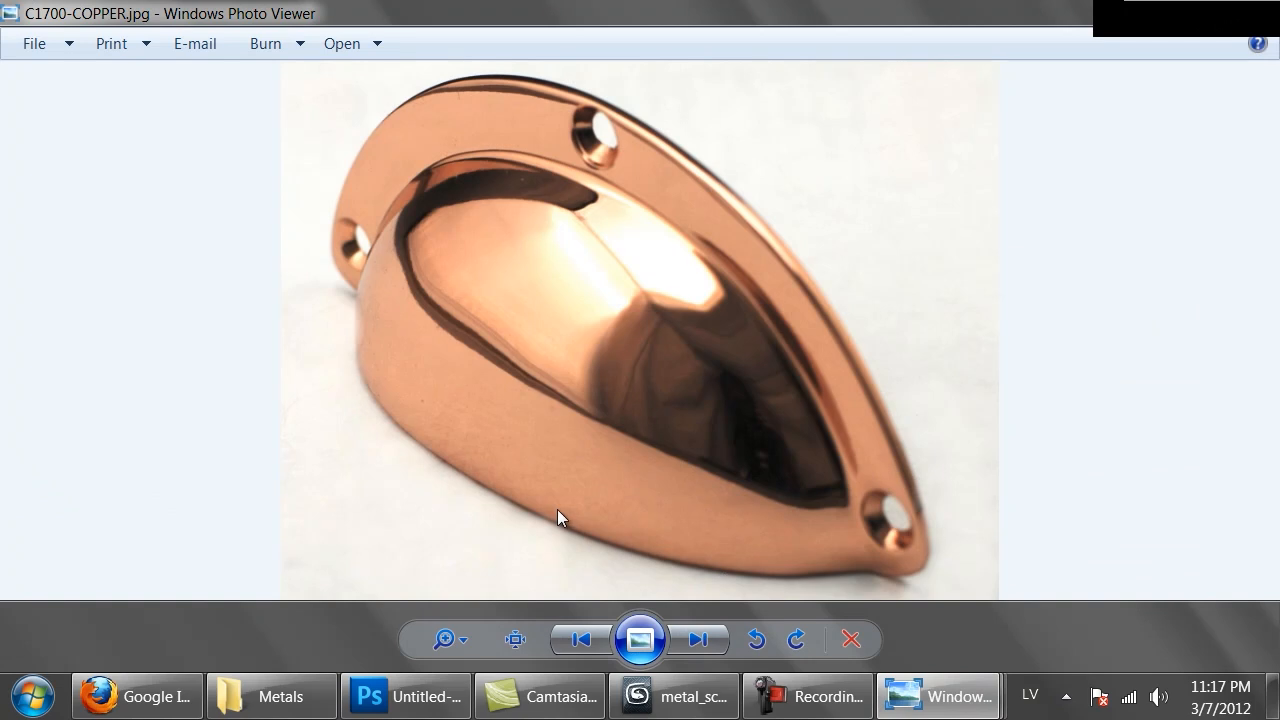
{"action": "left_click", "coordinate": [400, 697]}
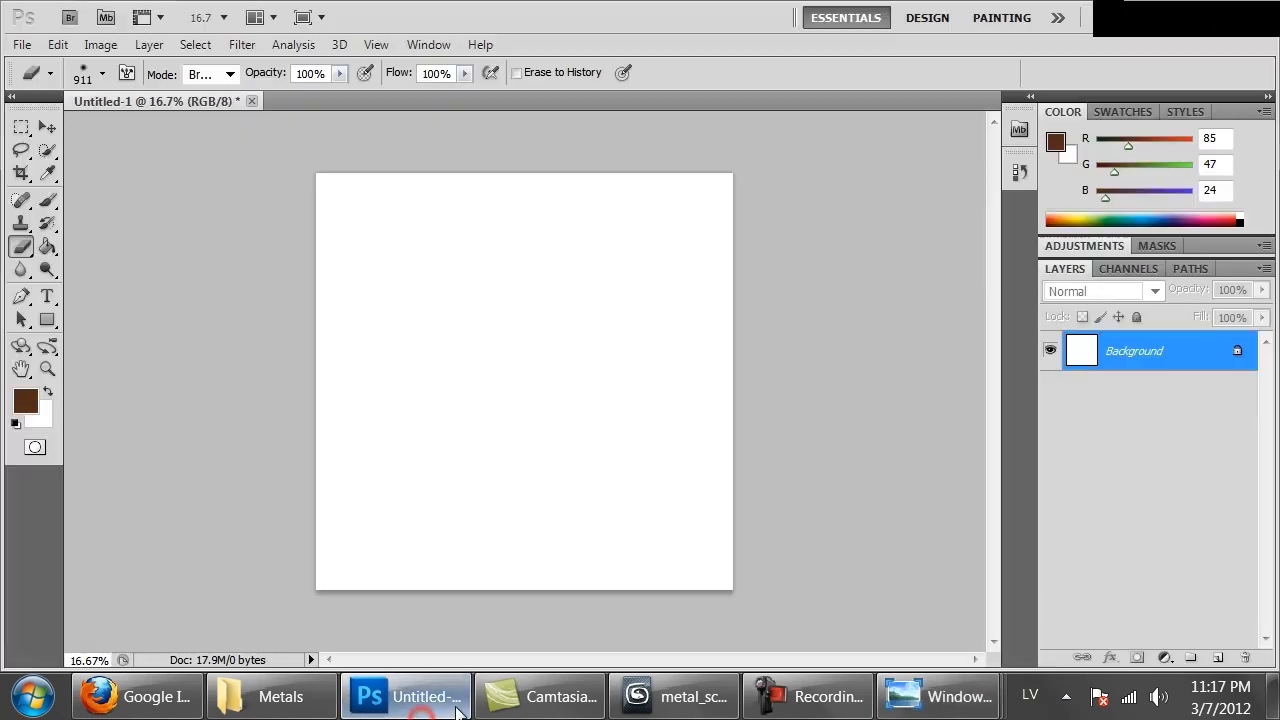
{"action": "left_click", "coordinate": [656, 712]}
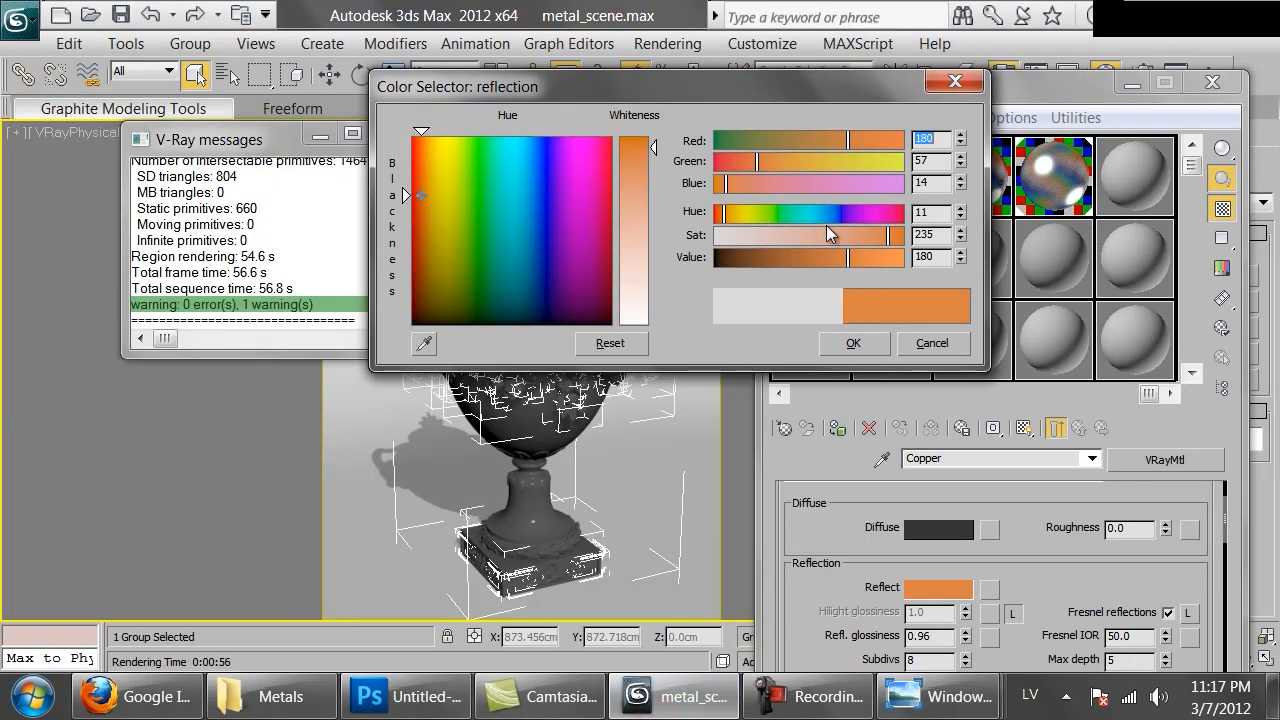
{"action": "left_click", "coordinate": [960, 218]}
{"action": "left_click", "coordinate": [960, 218]}
{"action": "left_click", "coordinate": [960, 217]}
{"action": "left_click", "coordinate": [858, 343]}
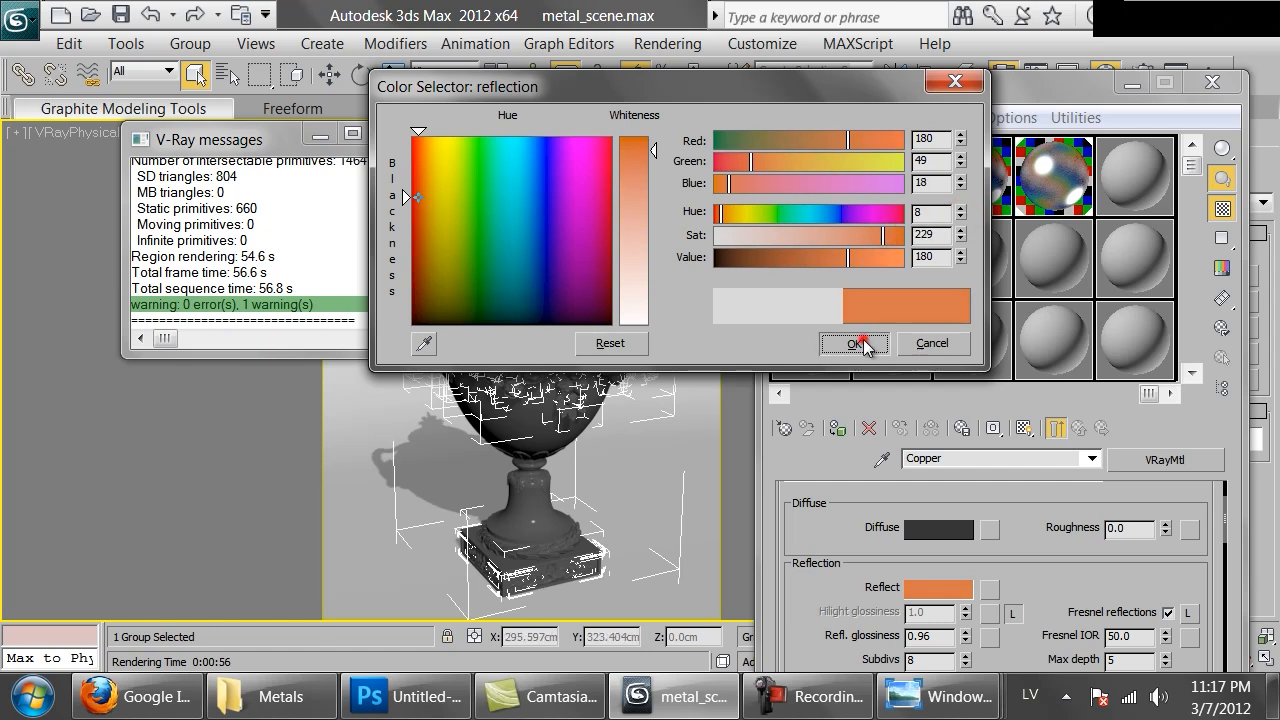
- Open the enlarged Copper sample preview and, guided by the copper photo, set the diffuse color's value to 2
{"action": "double_click", "coordinate": [816, 252]}
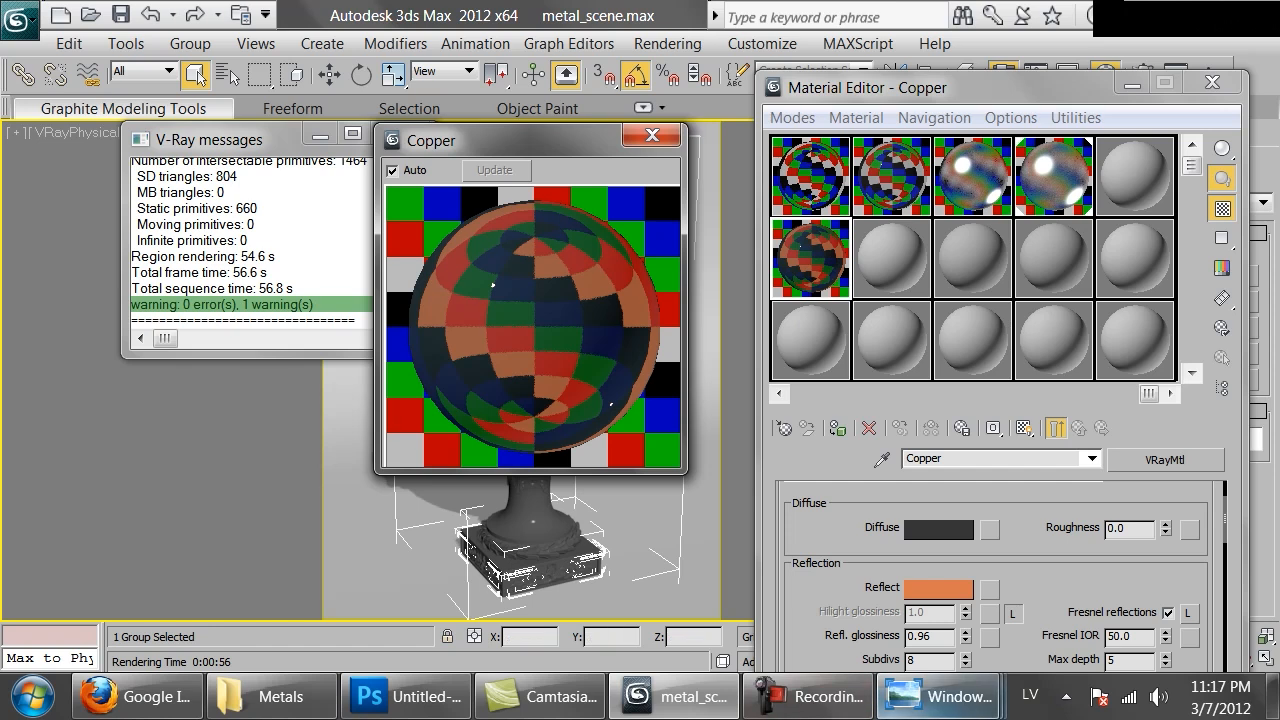
{"action": "left_click", "coordinate": [938, 696]}
{"action": "left_click", "coordinate": [1114, 595]}
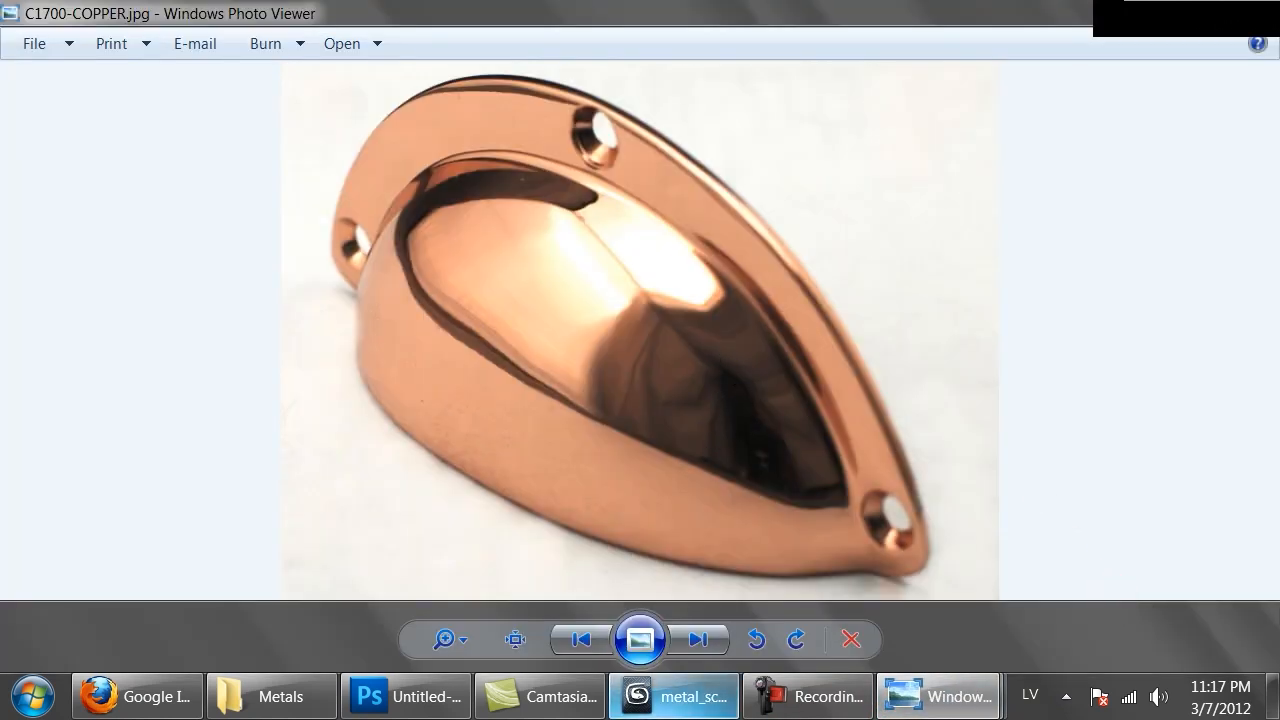
{"action": "left_click", "coordinate": [680, 697]}
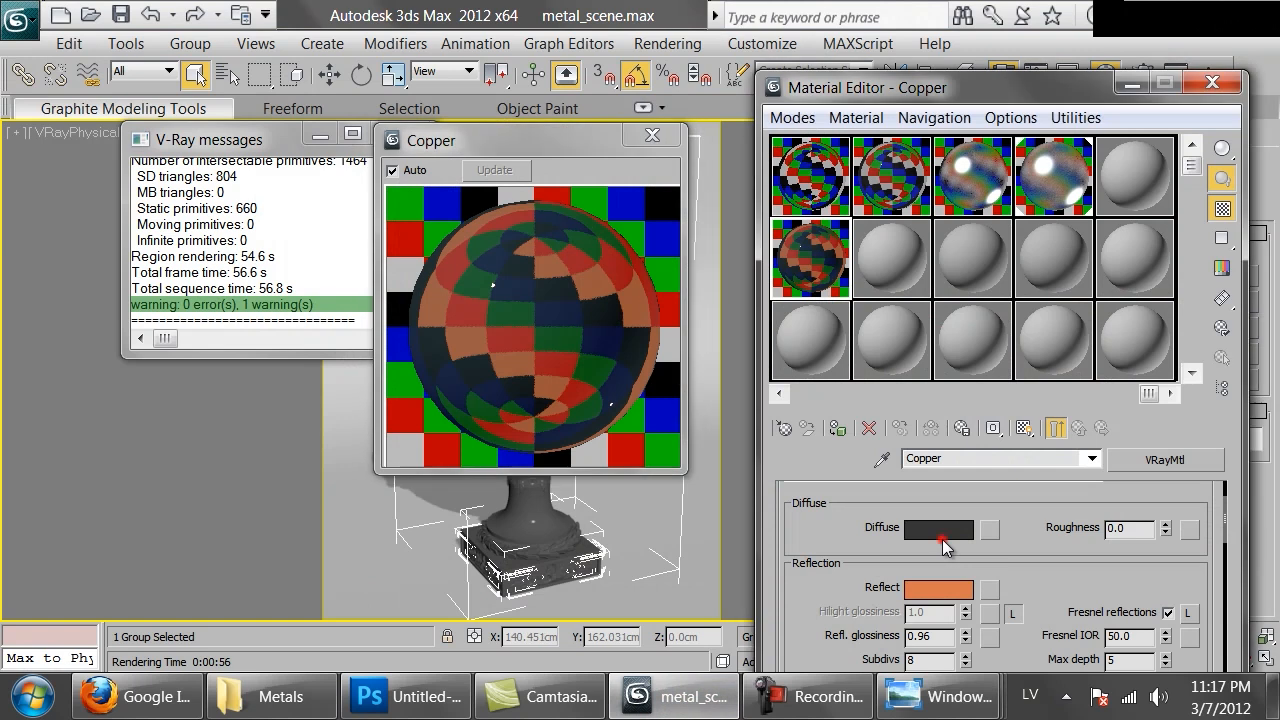
{"action": "left_click", "coordinate": [938, 529]}
{"action": "double_click", "coordinate": [924, 257]}
{"action": "type", "text": "2"}
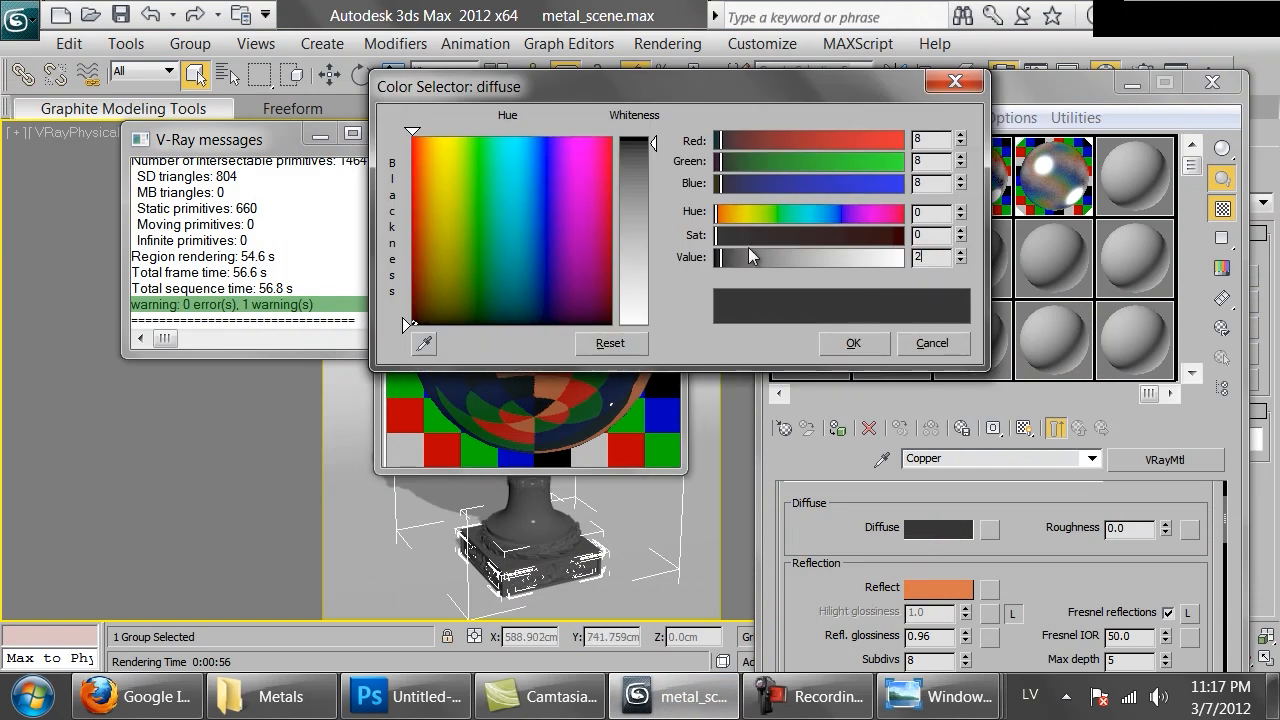
{"action": "key", "text": "Return"}
{"action": "left_click", "coordinate": [853, 343]}
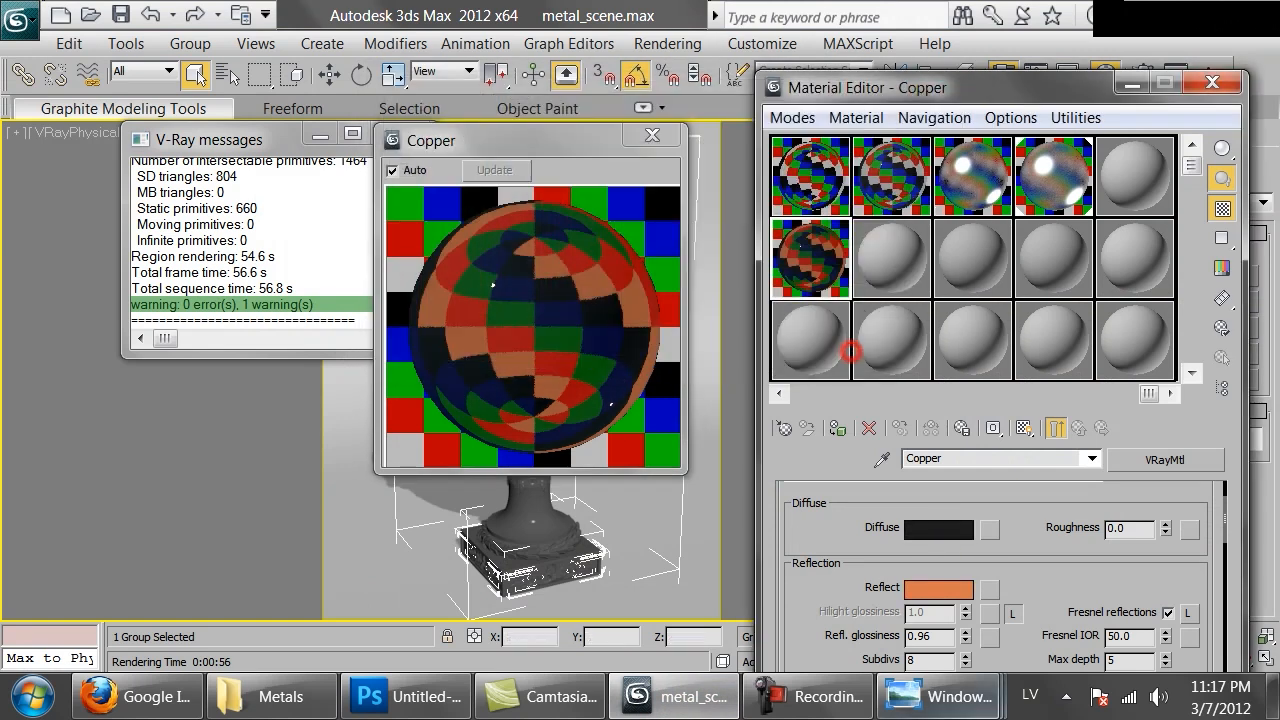
- Tint the Copper diffuse color a very dark brown with hue 9 to match the dark areas of the C1700-COPPER.jpg photo
{"action": "mouse_move", "coordinate": [940, 697]}
{"action": "left_click", "coordinate": [1130, 588]}
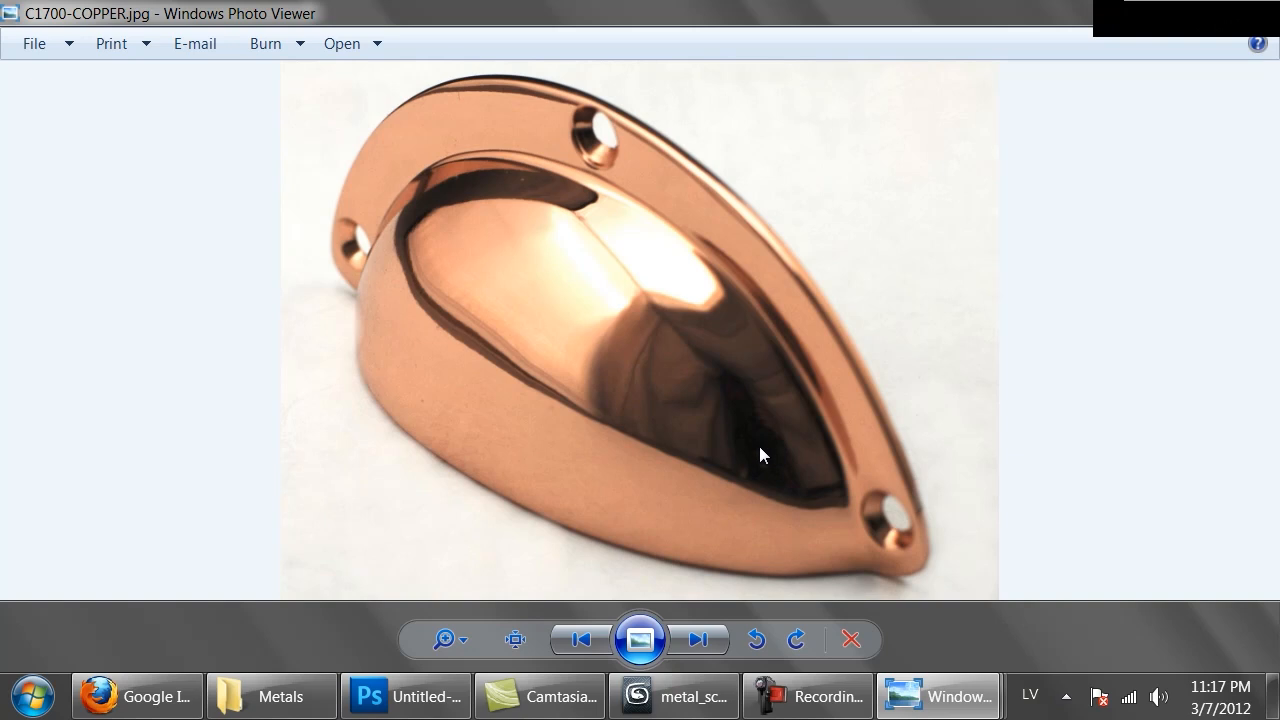
{"action": "left_click", "coordinate": [675, 697]}
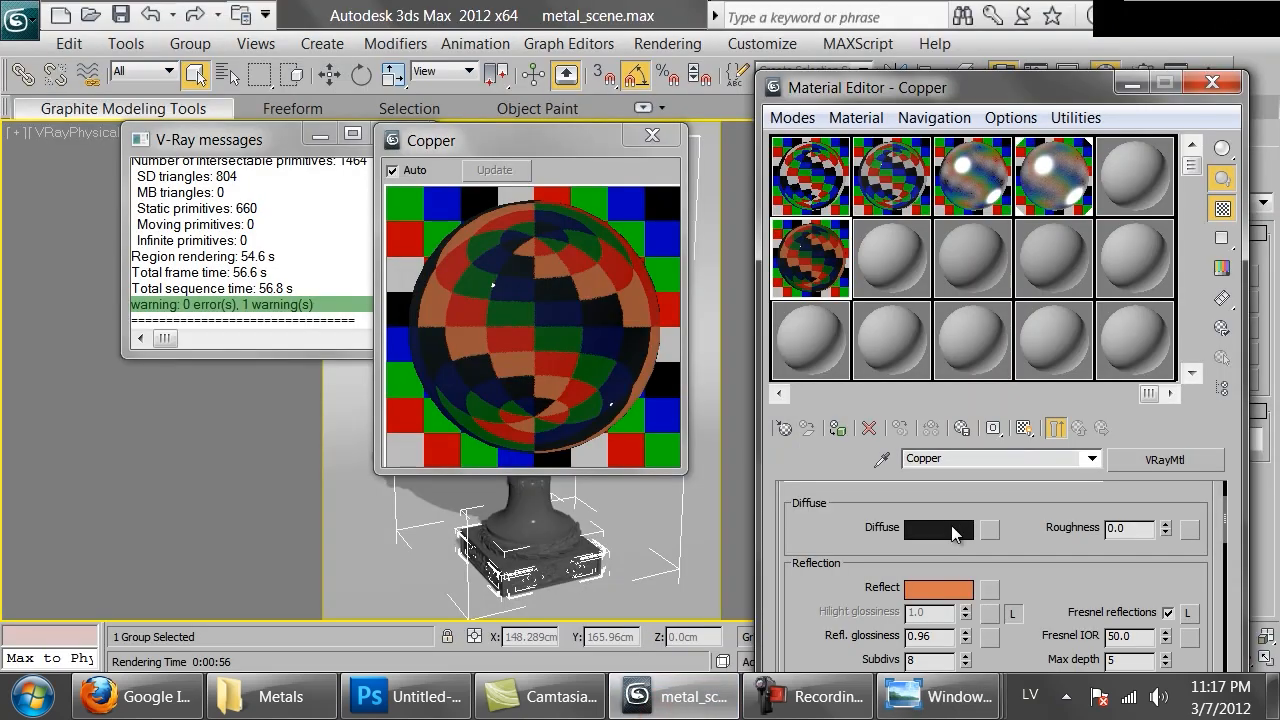
{"action": "left_click", "coordinate": [951, 527]}
{"action": "left_click_drag", "start_coordinate": [893, 238], "coordinate": [858, 238]}
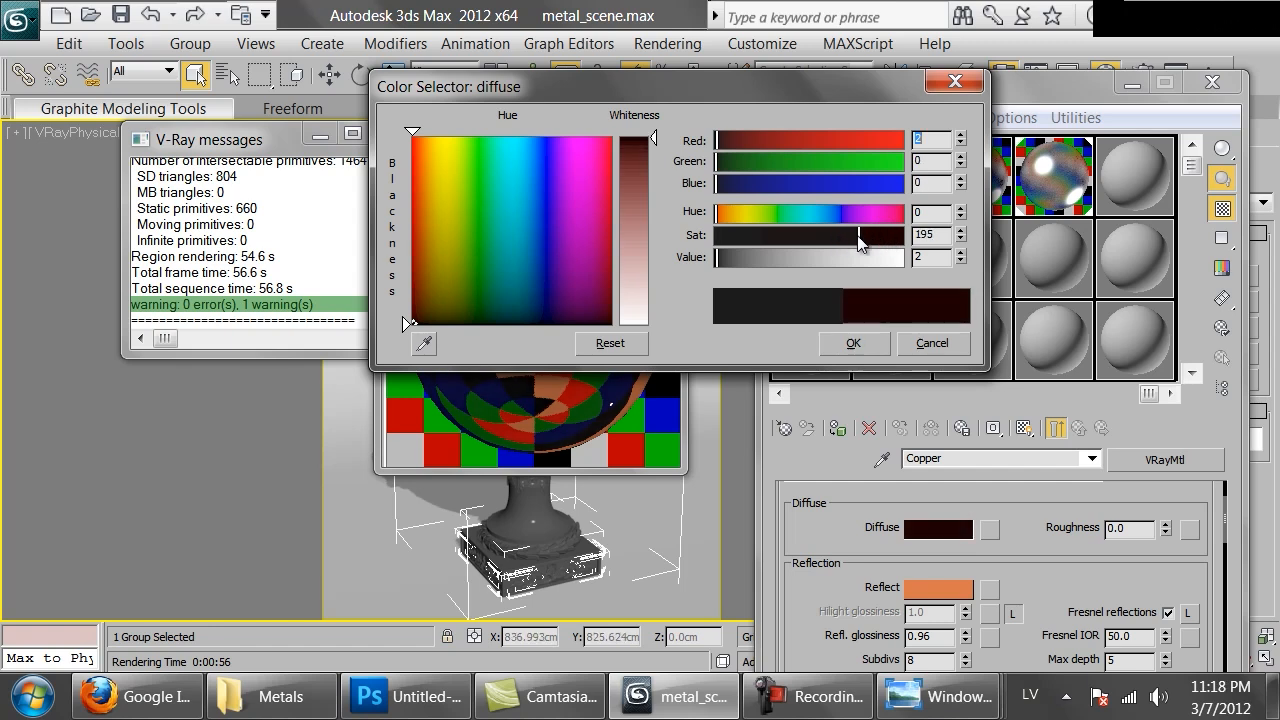
{"action": "left_click", "coordinate": [959, 207]}
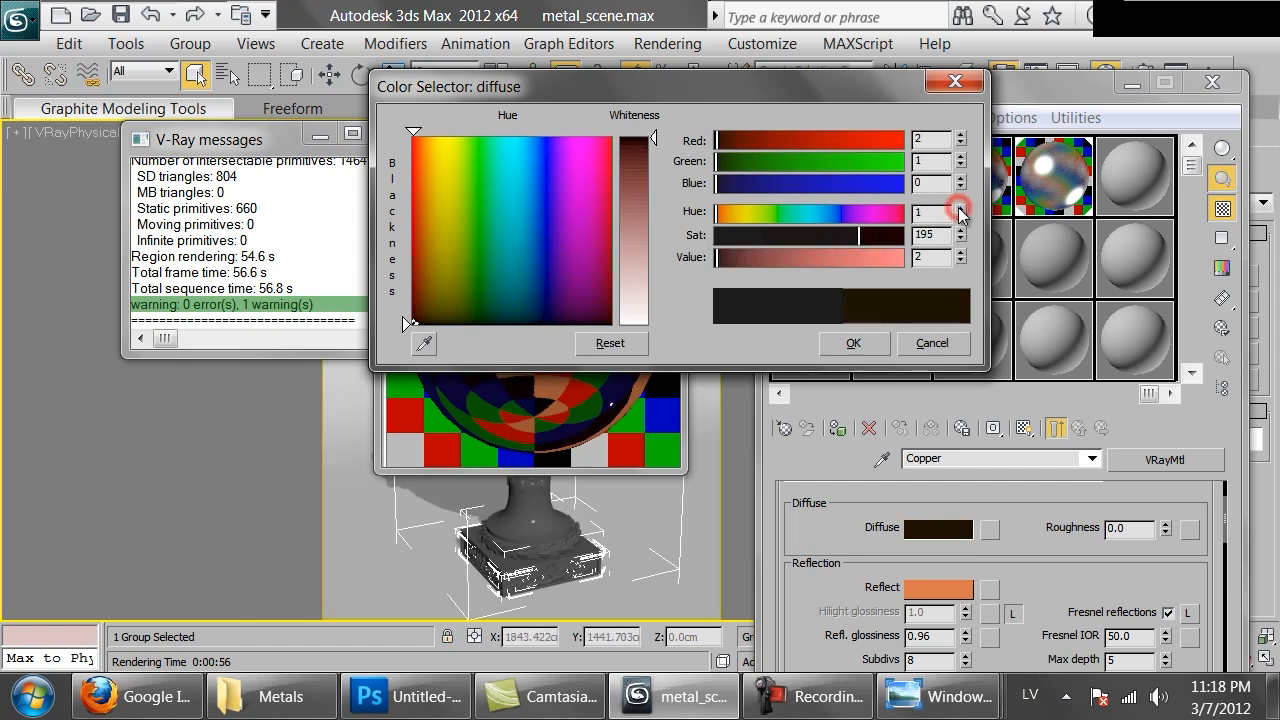
{"action": "left_click", "coordinate": [960, 216]}
{"action": "left_click", "coordinate": [959, 207]}
{"action": "left_click", "coordinate": [960, 217]}
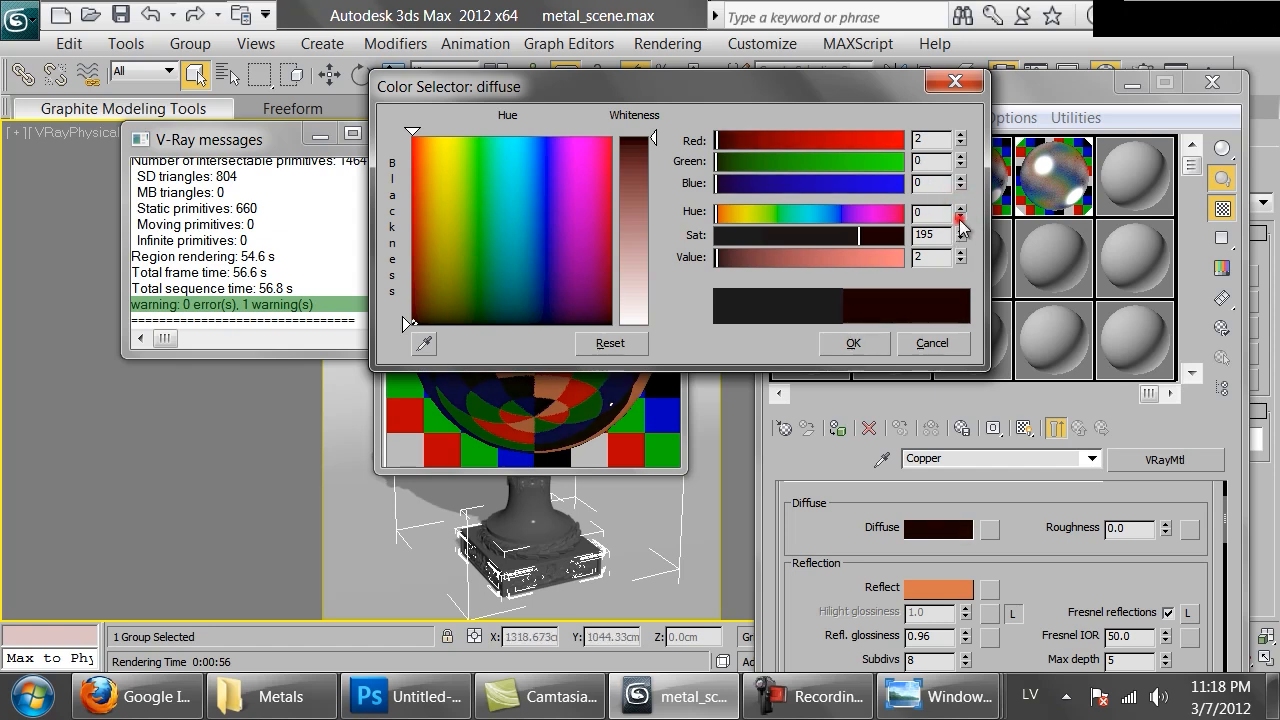
{"action": "left_click", "coordinate": [721, 215]}
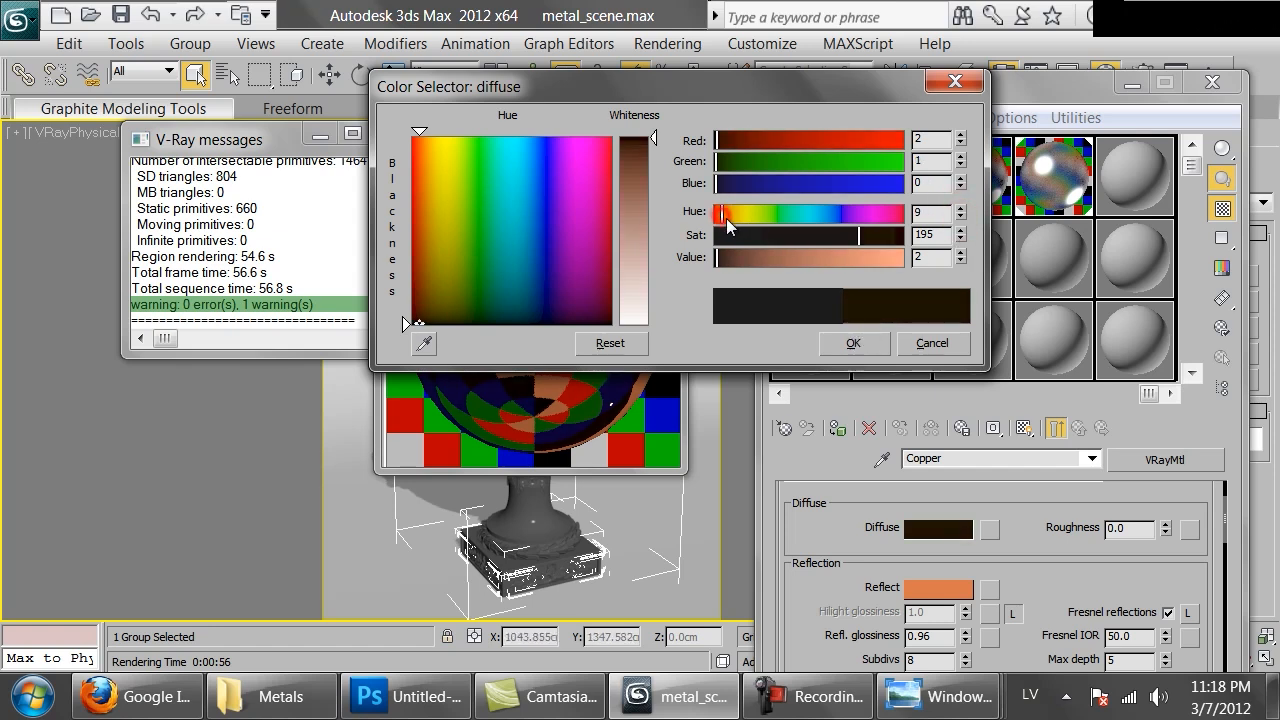
{"action": "mouse_move", "coordinate": [860, 238]}
{"action": "left_mouse_down"}
{"action": "mouse_move", "coordinate": [874, 238]}
{"action": "mouse_move", "coordinate": [829, 238]}
{"action": "mouse_move", "coordinate": [843, 239]}
{"action": "left_mouse_up"}
{"action": "left_click", "coordinate": [849, 344]}
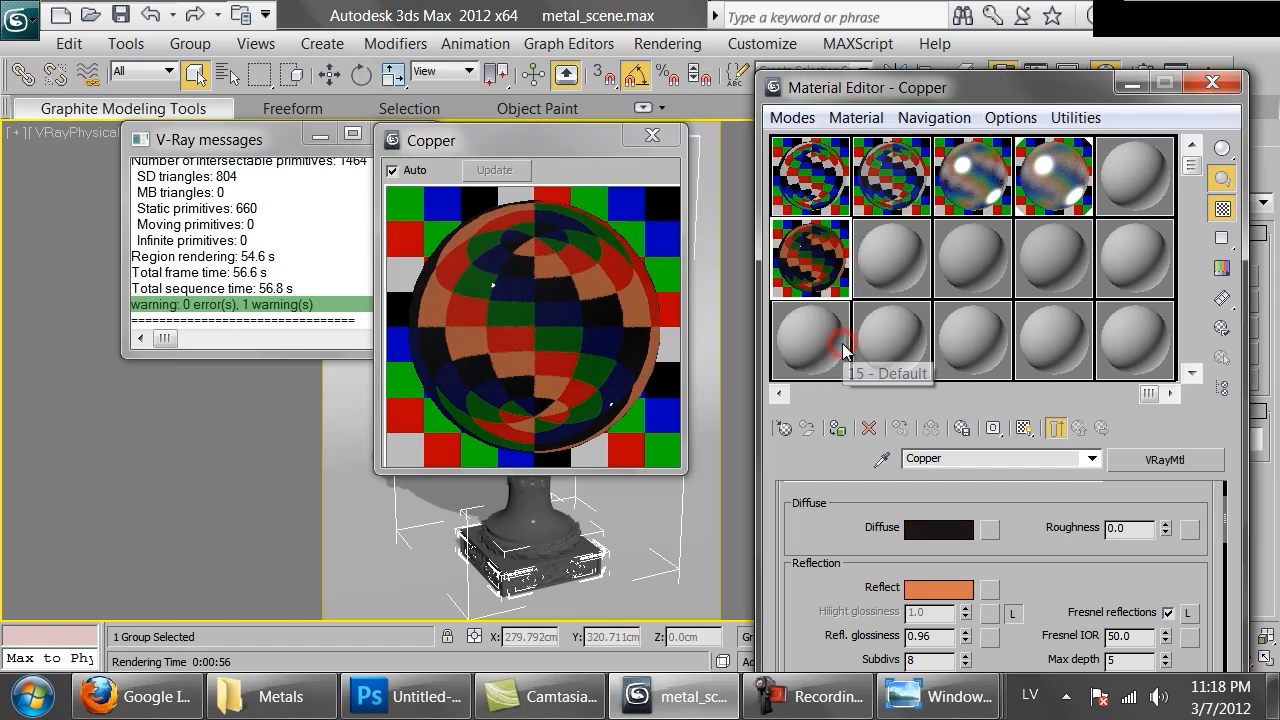
- Assign the Copper material to the vase and render the camera view
{"action": "left_click", "coordinate": [1206, 64]}
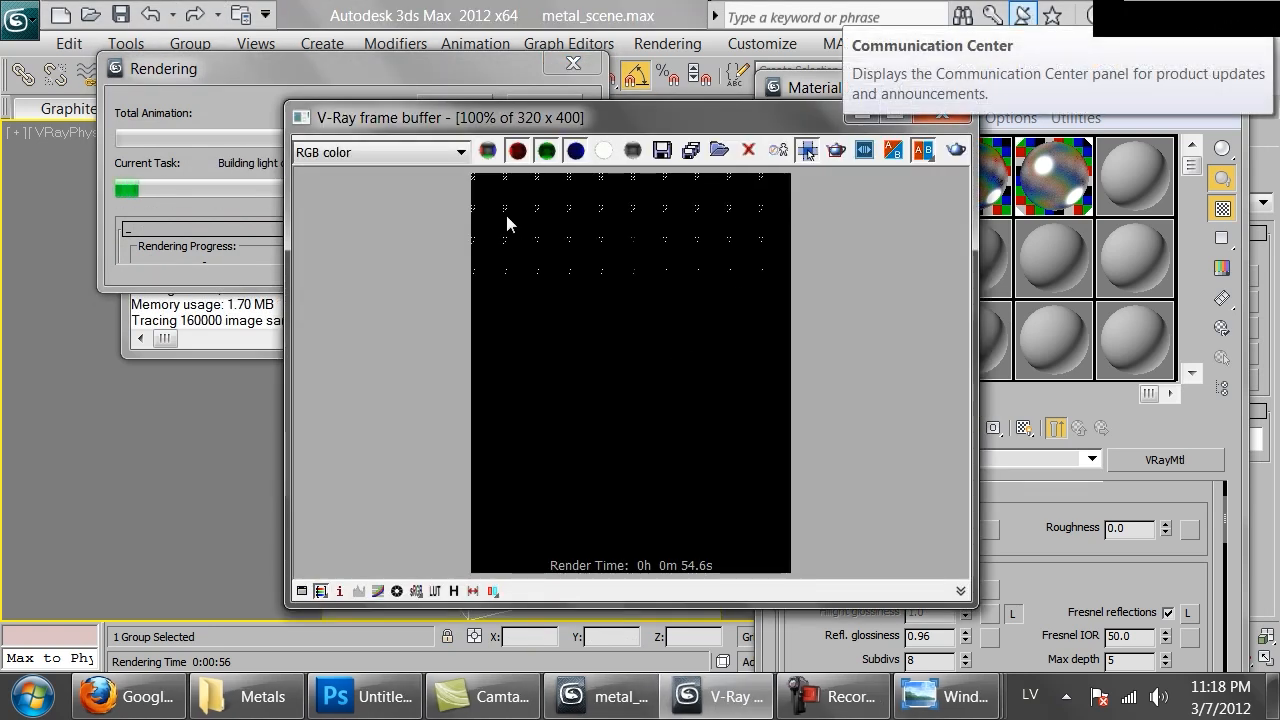
{"action": "left_click", "coordinate": [938, 116]}
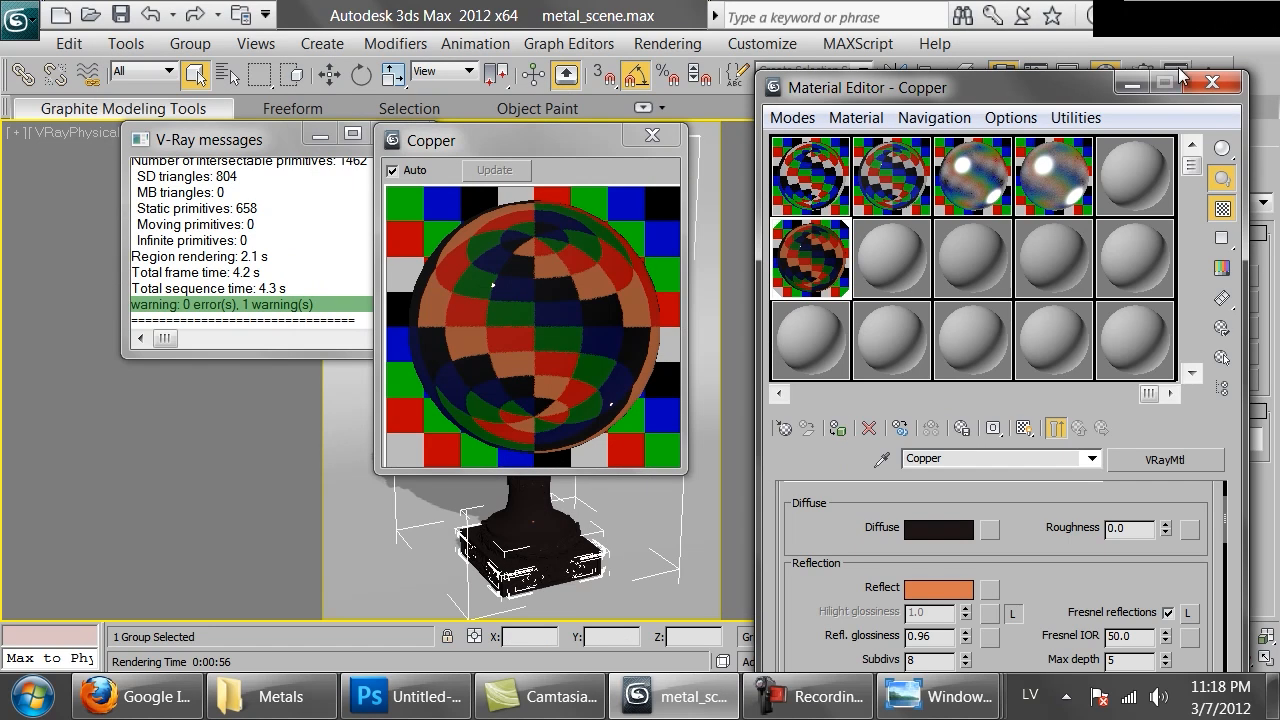
{"action": "left_click", "coordinate": [1211, 65]}
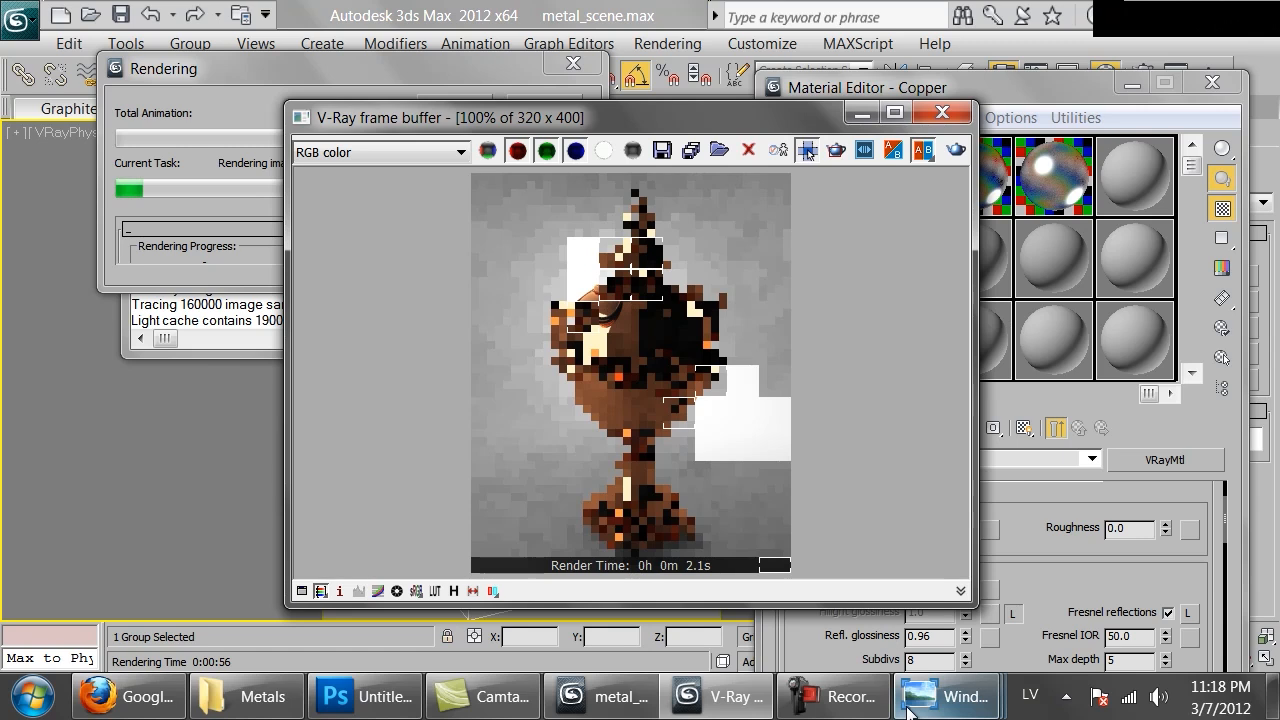
- Compare the copper vase render with the C1700-COPPER.jpg photo and examine the C1700-US3.jpg reference photo
{"action": "mouse_move", "coordinate": [935, 697]}
{"action": "left_click", "coordinate": [1037, 636]}
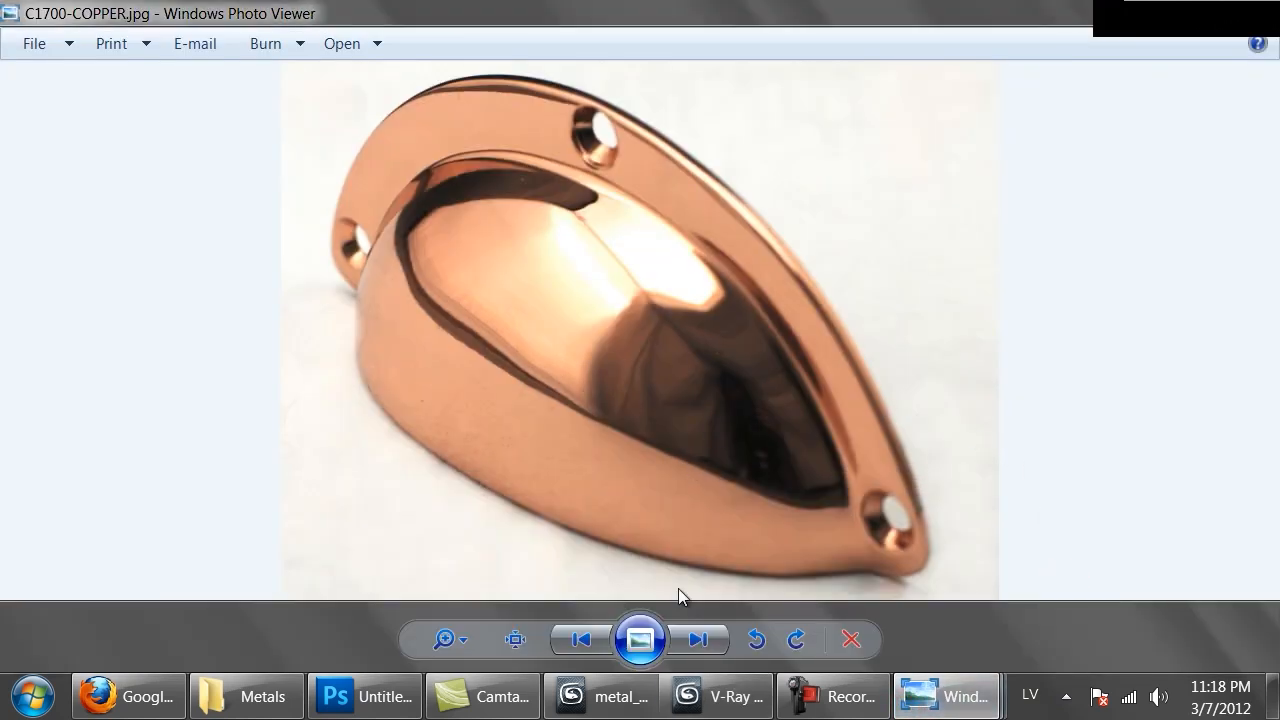
{"action": "left_click", "coordinate": [716, 697]}
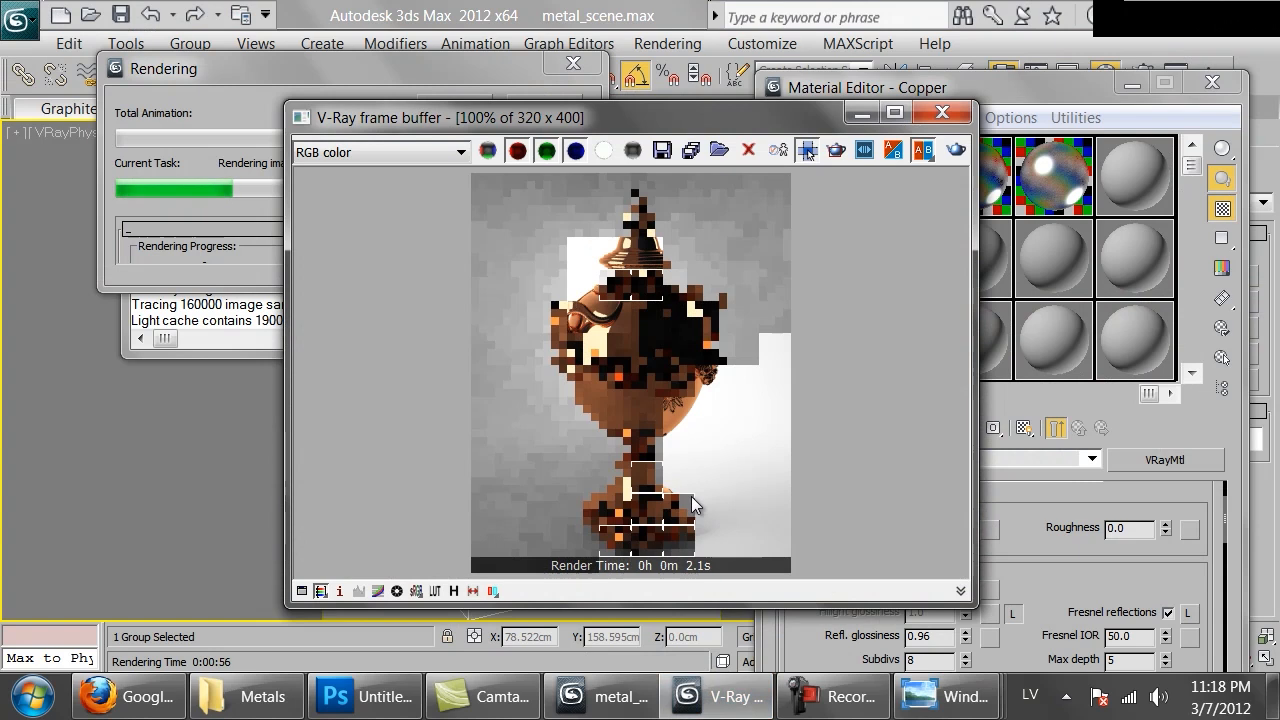
{"action": "scroll", "coordinate": [615, 345], "scroll_direction": "up", "scroll_amount": 1}
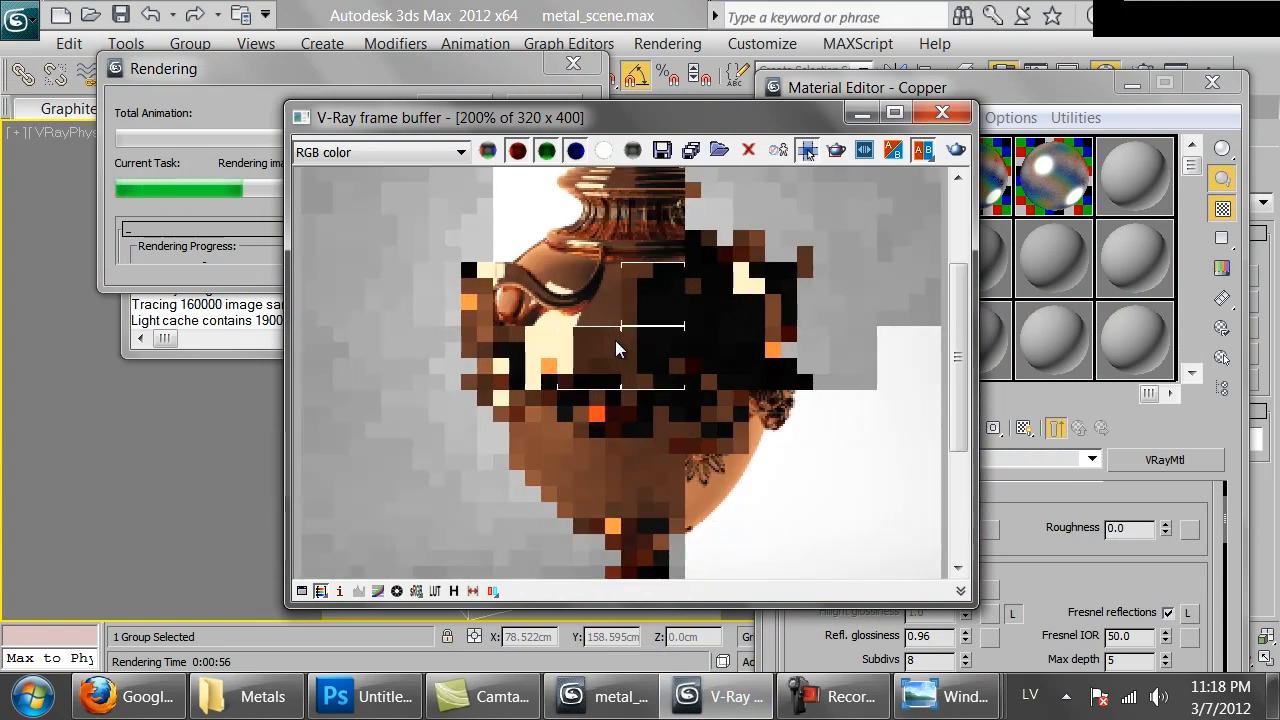
{"action": "scroll", "coordinate": [615, 342], "scroll_direction": "down", "scroll_amount": 1}
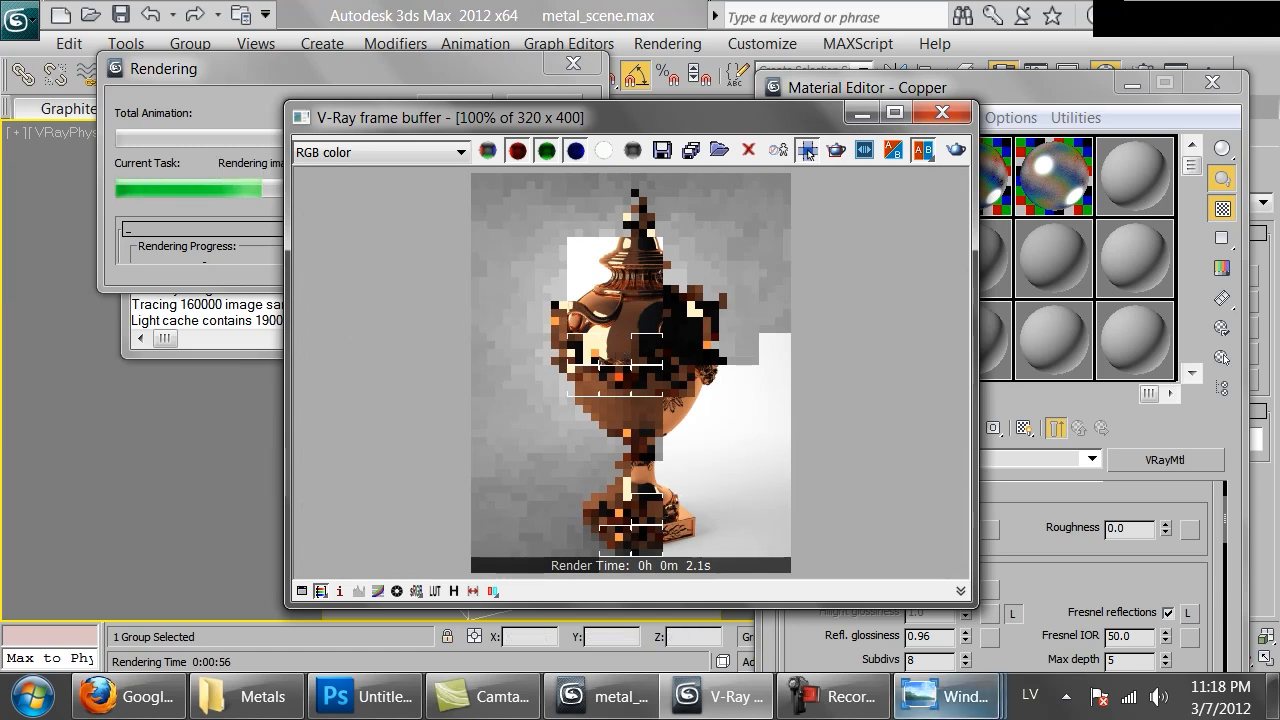
{"action": "mouse_move", "coordinate": [945, 696]}
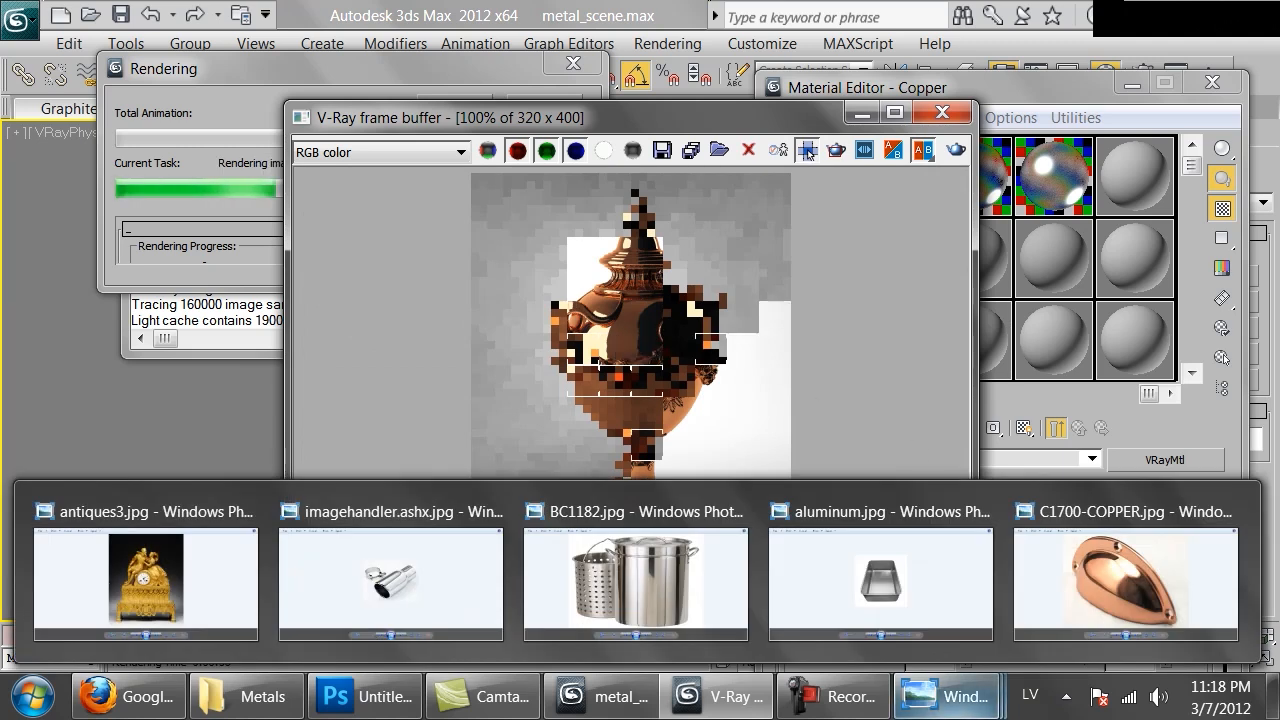
{"action": "left_click", "coordinate": [1122, 585]}
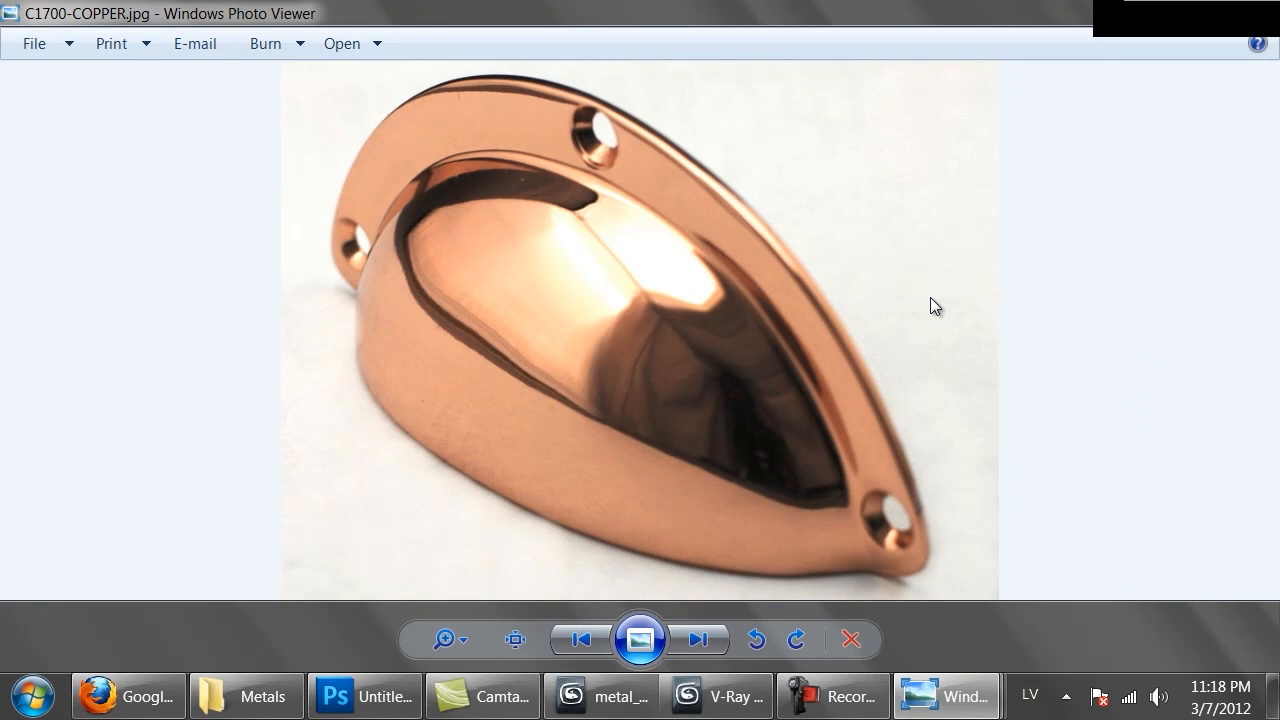
{"action": "key", "text": "Right"}
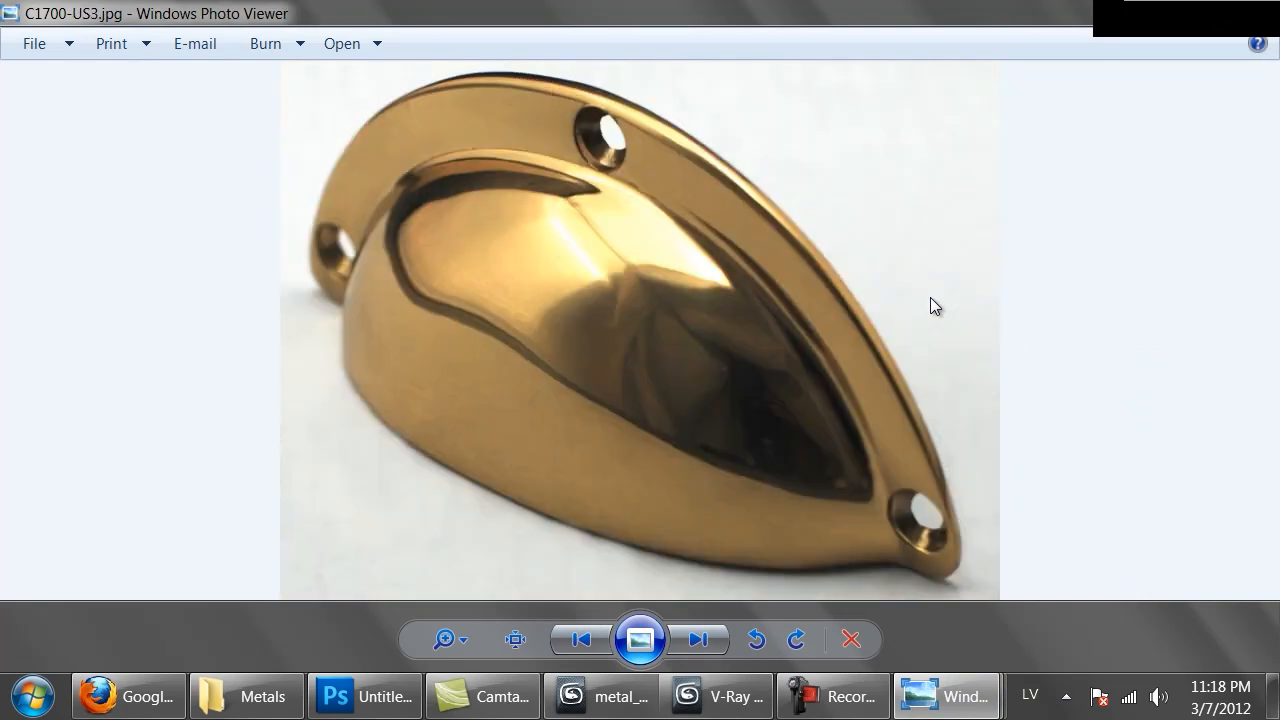
{"action": "key", "text": "Left"}
{"action": "key", "text": "Right"}
{"action": "left_click", "coordinate": [715, 696]}
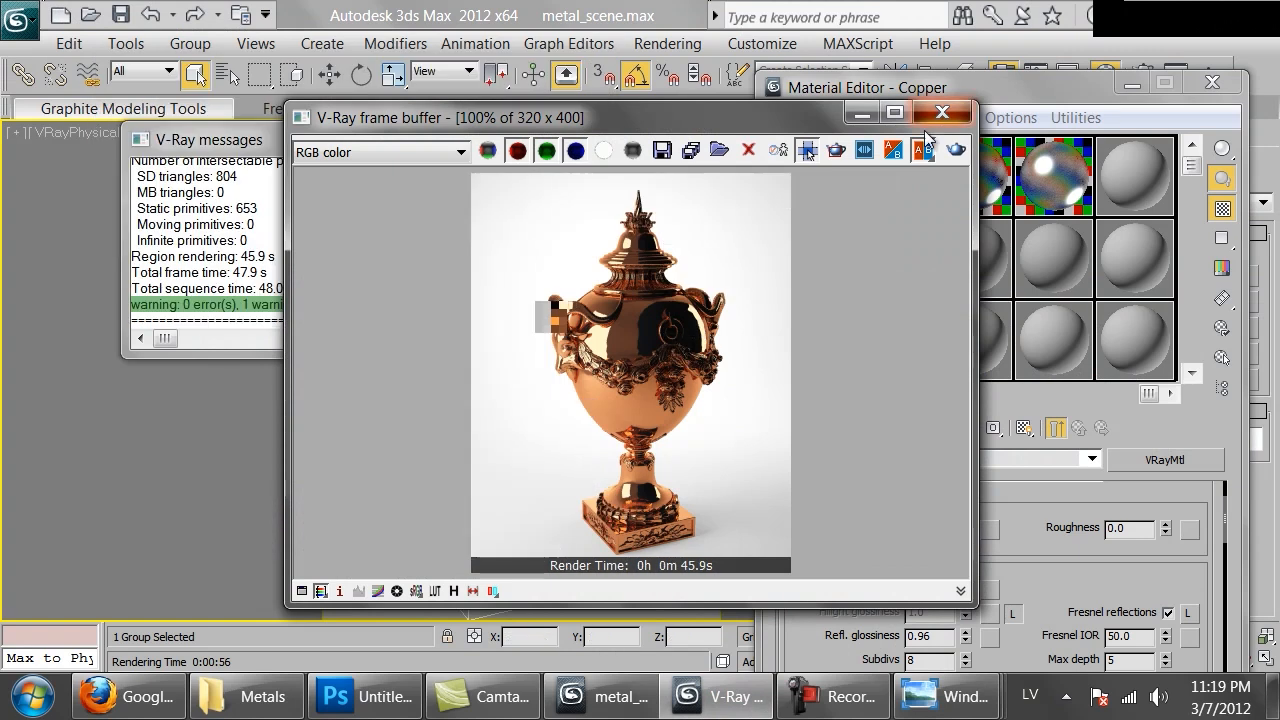
{"action": "left_click", "coordinate": [933, 118]}
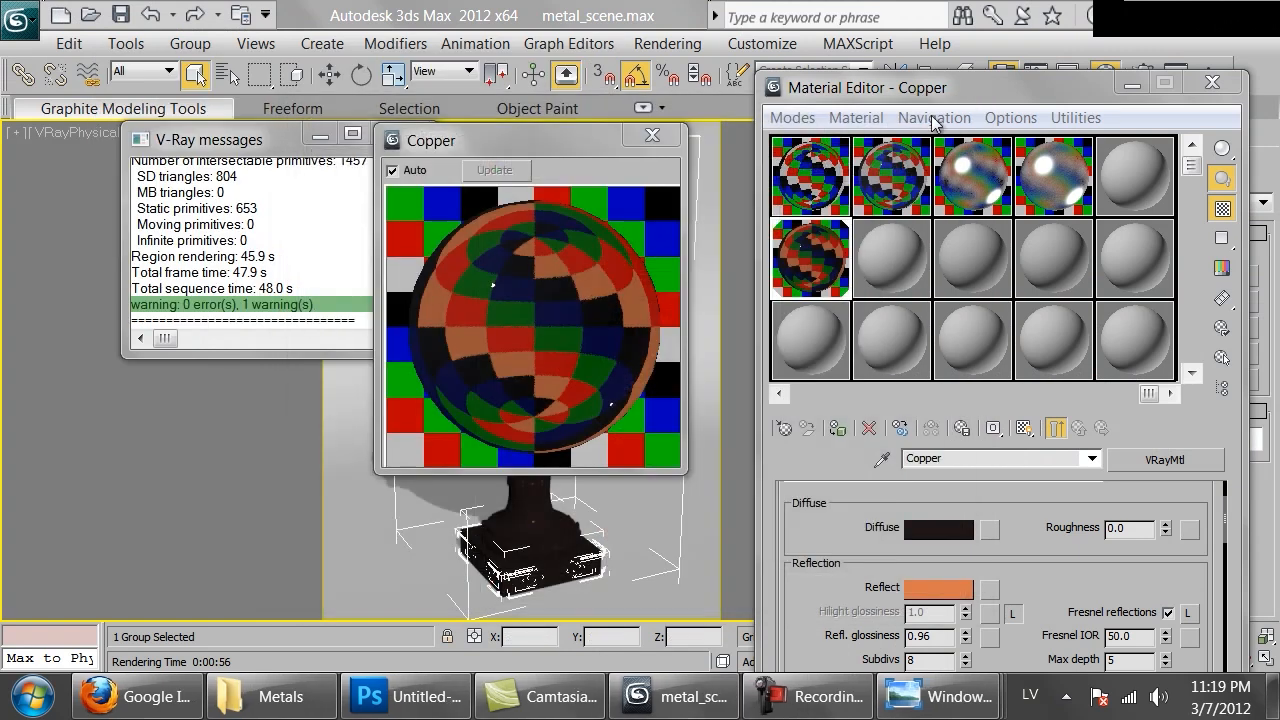
- Copy the Copper material into the second sample slot of the second row and rename it Brass
{"action": "left_click", "coordinate": [874, 251]}
{"action": "left_click_drag", "start_coordinate": [810, 258], "coordinate": [890, 258]}
{"action": "left_click", "coordinate": [1003, 455]}
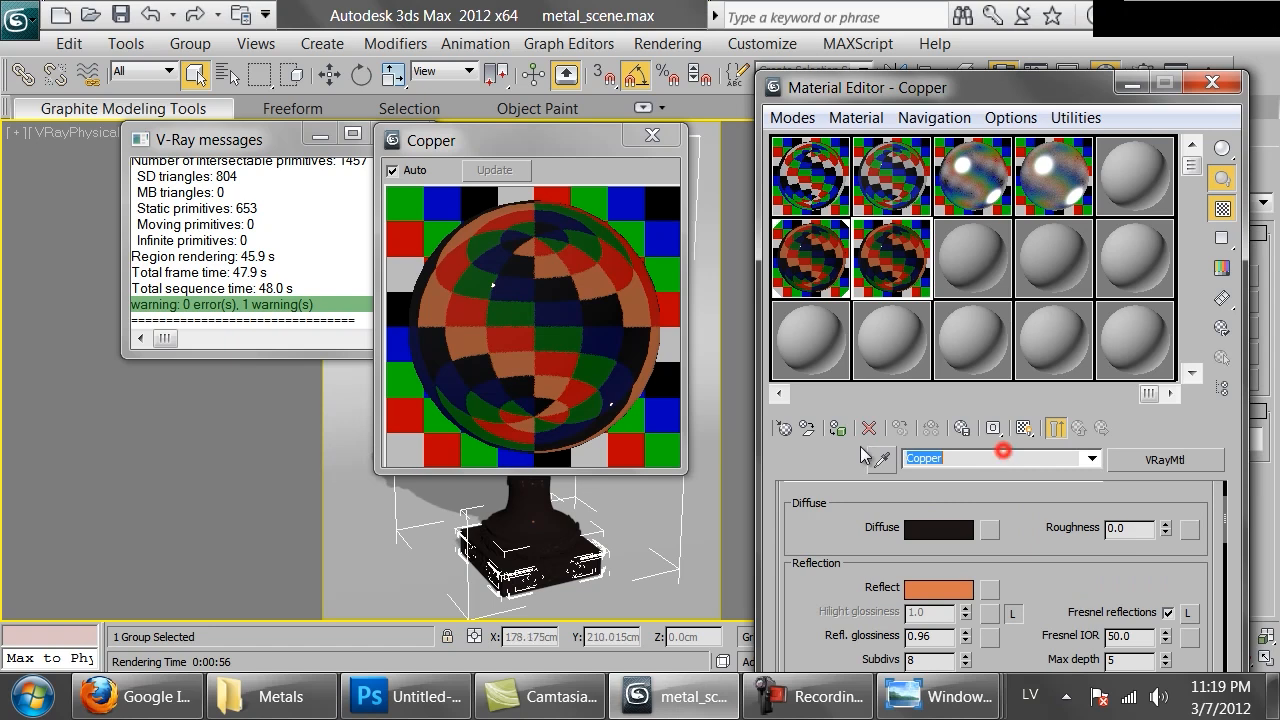
{"action": "type", "text": "Brass"}
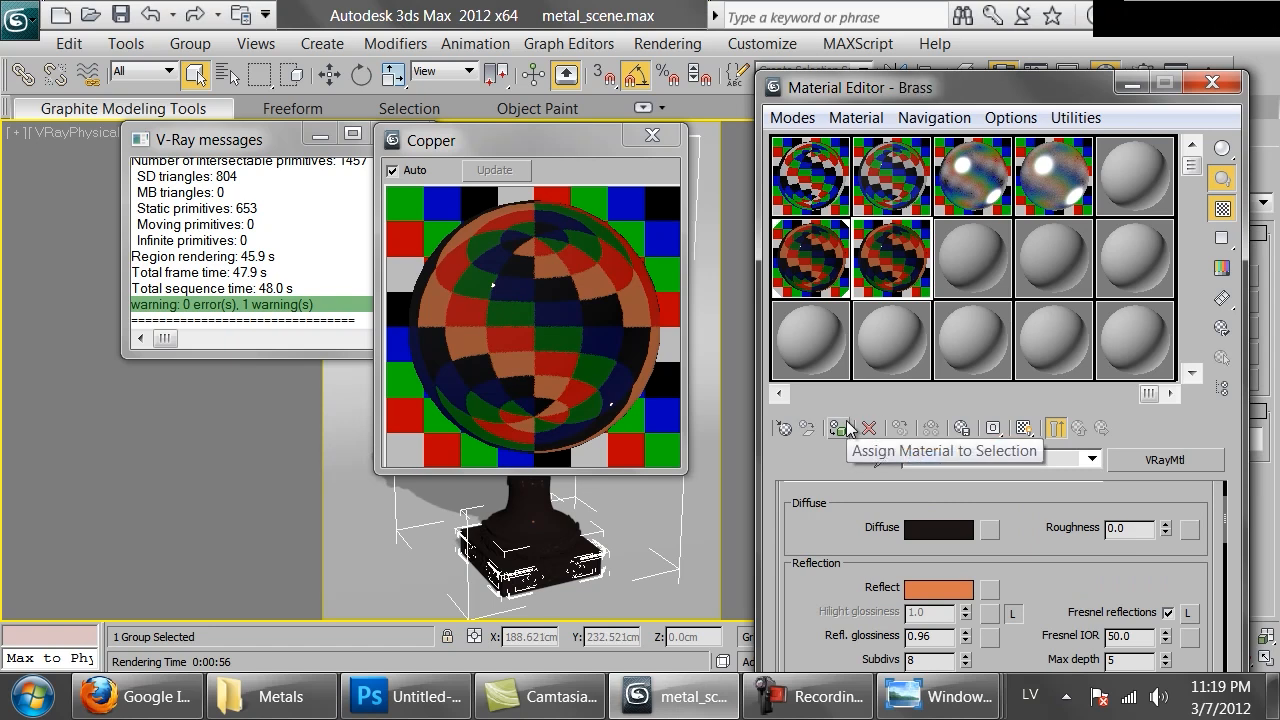
- Shift the Brass material's reflection color to a golden yellow with hue 22, guided by the C1700-US3.jpg photo
{"action": "left_click", "coordinate": [950, 590]}
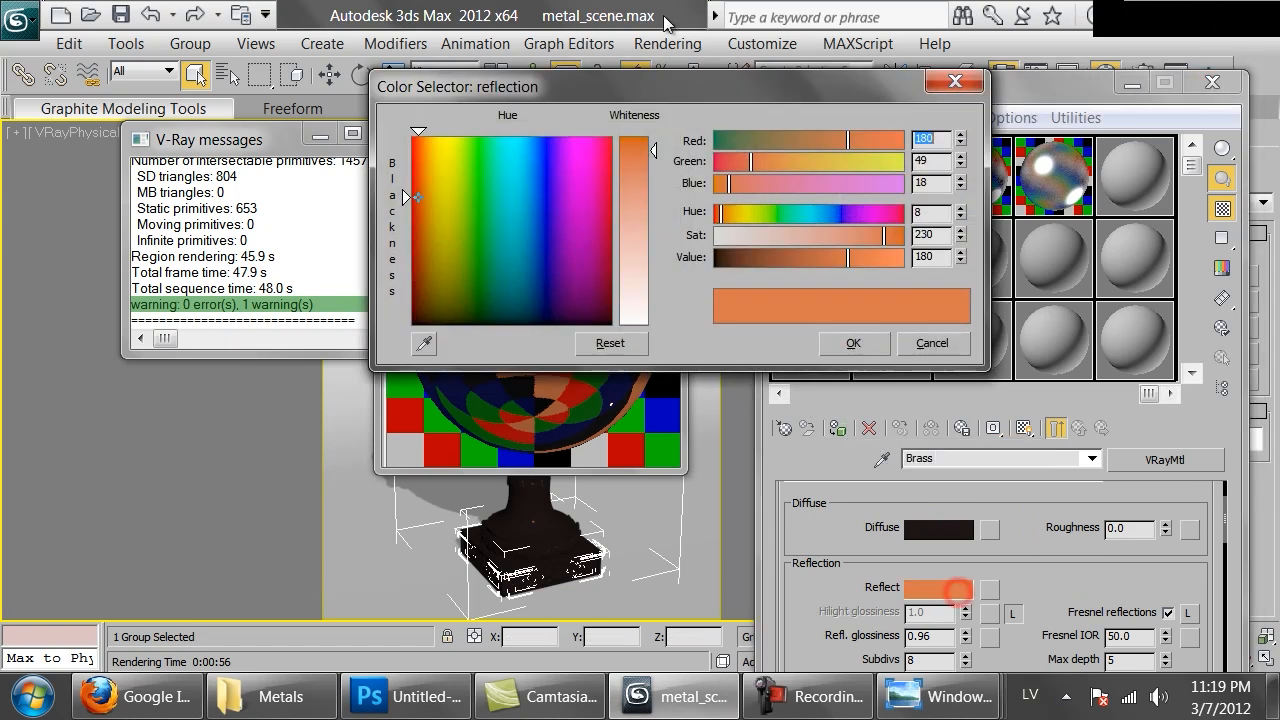
{"action": "mouse_move", "coordinate": [930, 697]}
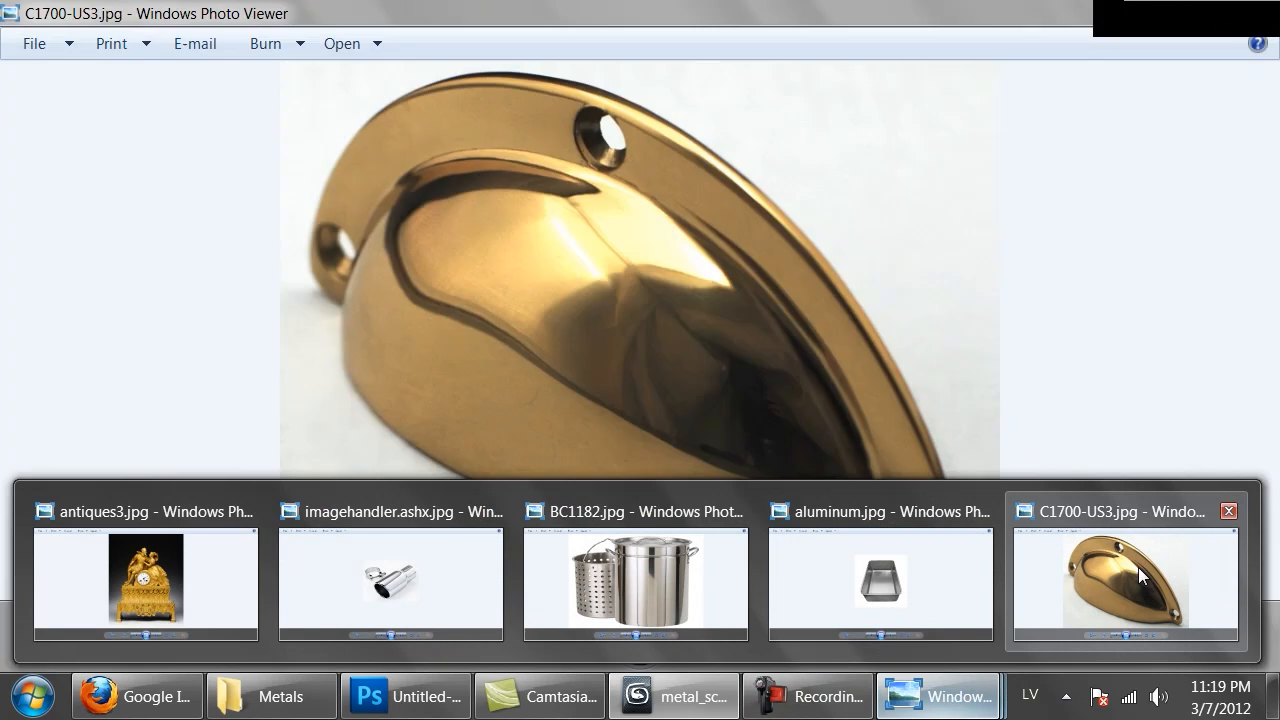
{"action": "left_click", "coordinate": [1138, 567]}
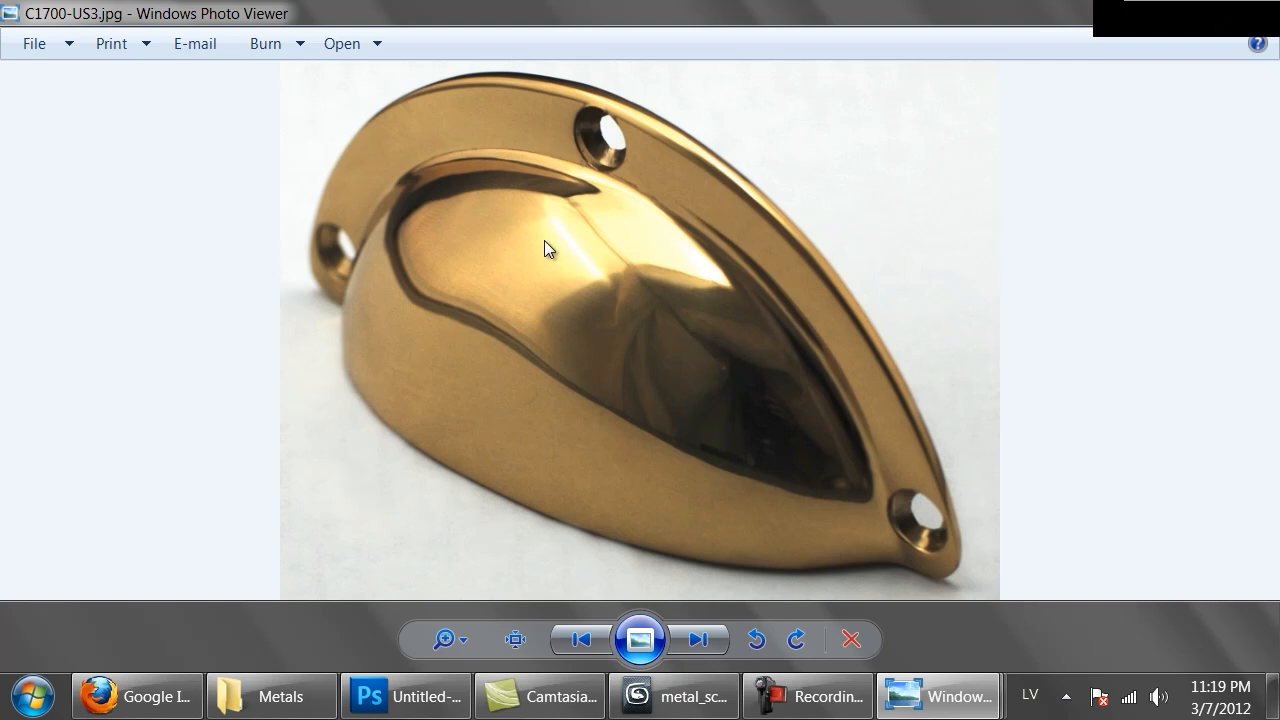
{"action": "left_click", "coordinate": [683, 696]}
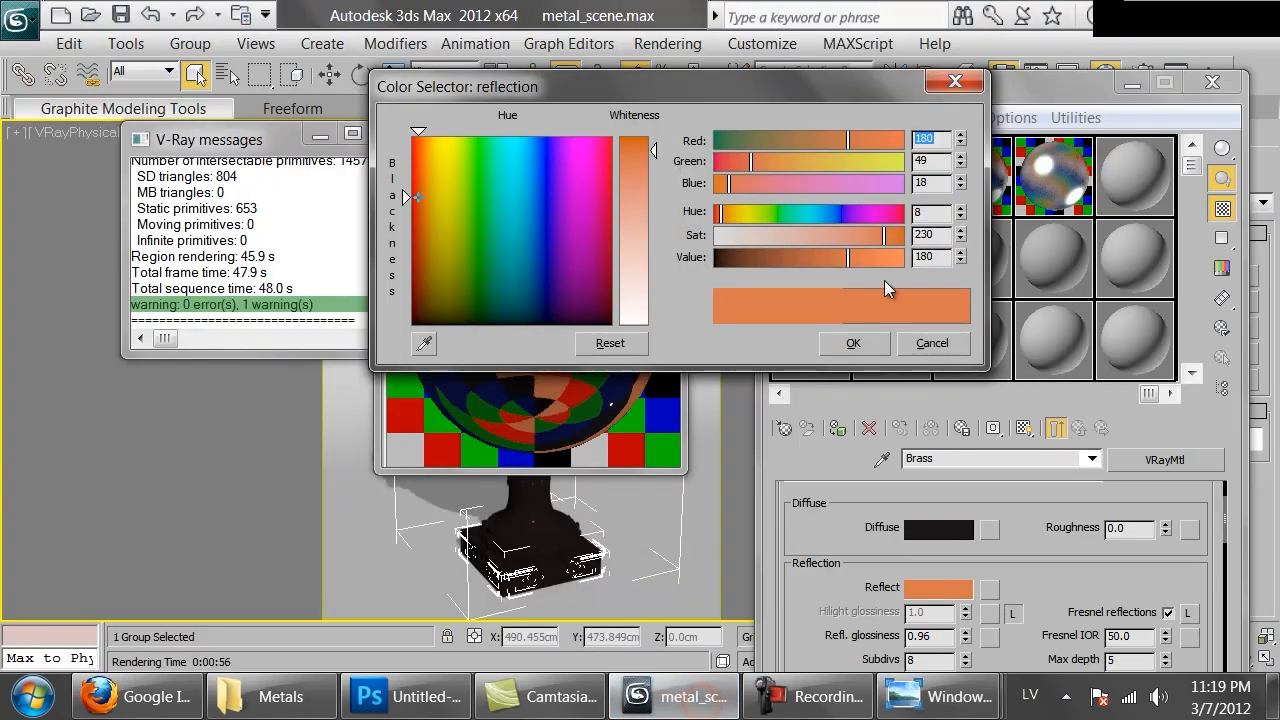
{"action": "left_click_drag", "start_coordinate": [730, 215], "coordinate": [733, 217]}
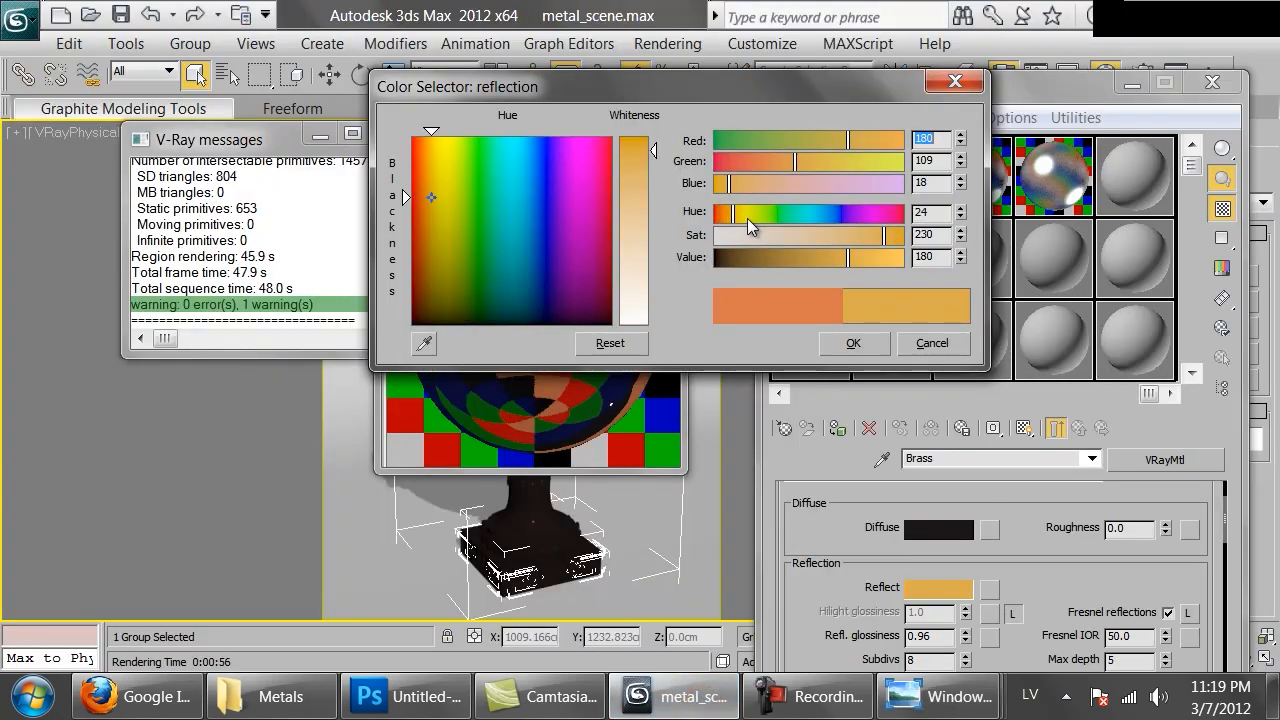
{"action": "left_click", "coordinate": [960, 217]}
{"action": "left_click", "coordinate": [960, 217]}
{"action": "left_click", "coordinate": [853, 343]}
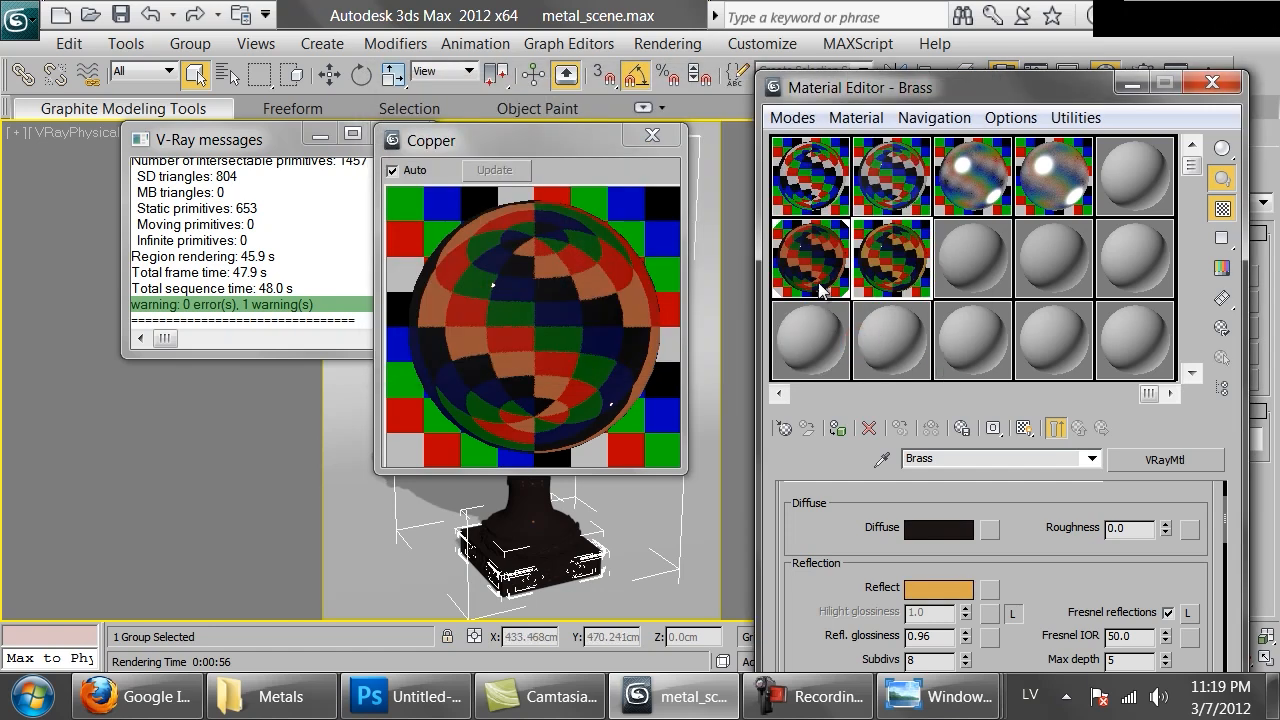
- Assign the Brass material to the vase and replace the enlarged Copper preview with an enlarged Brass preview
{"action": "left_click", "coordinate": [836, 428]}
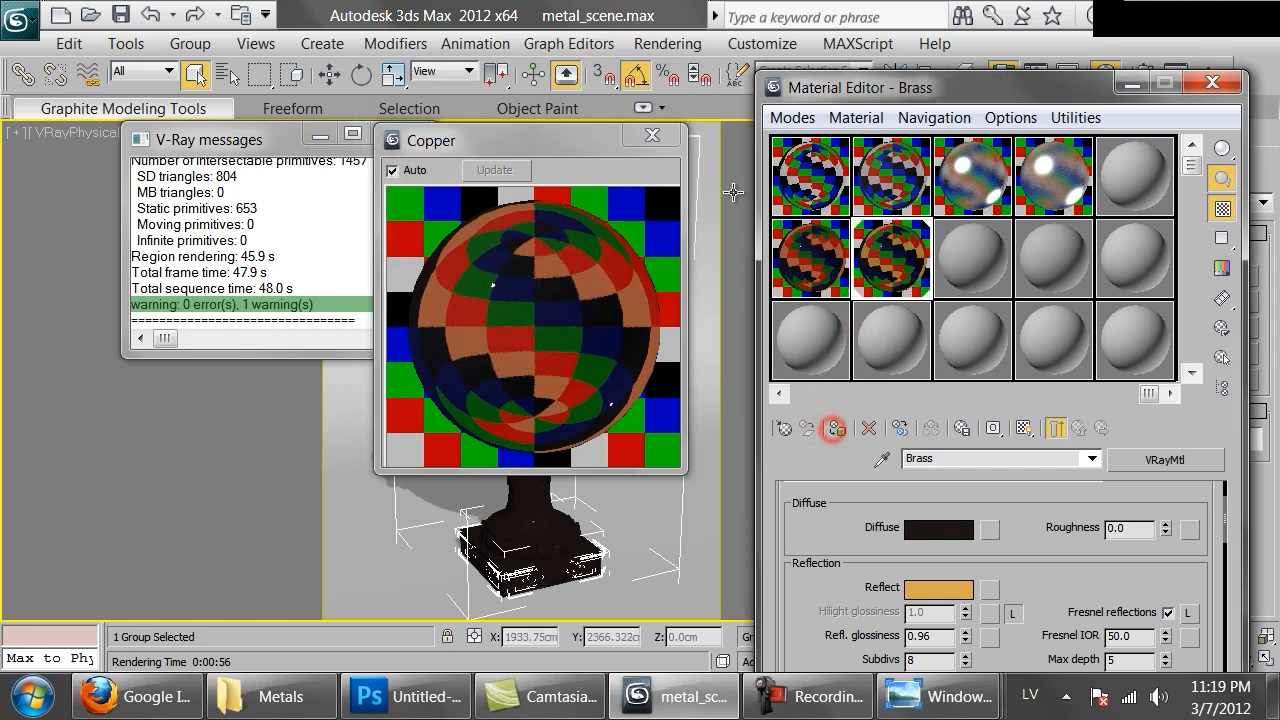
{"action": "left_click", "coordinate": [656, 141]}
{"action": "double_click", "coordinate": [893, 277]}
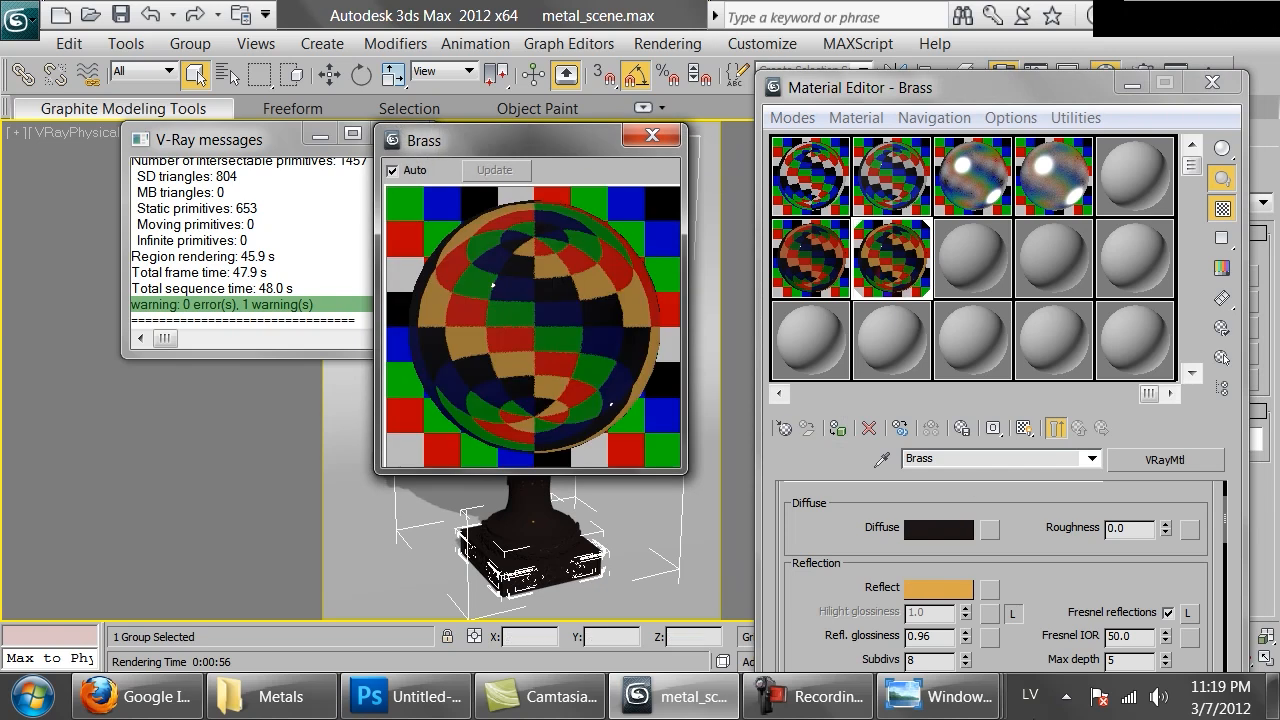
- Darken the Brass reflection color to saturation 225 and value 140 to match the C1700-US3.jpg photo
{"action": "mouse_move", "coordinate": [988, 710]}
{"action": "left_click", "coordinate": [1122, 588]}
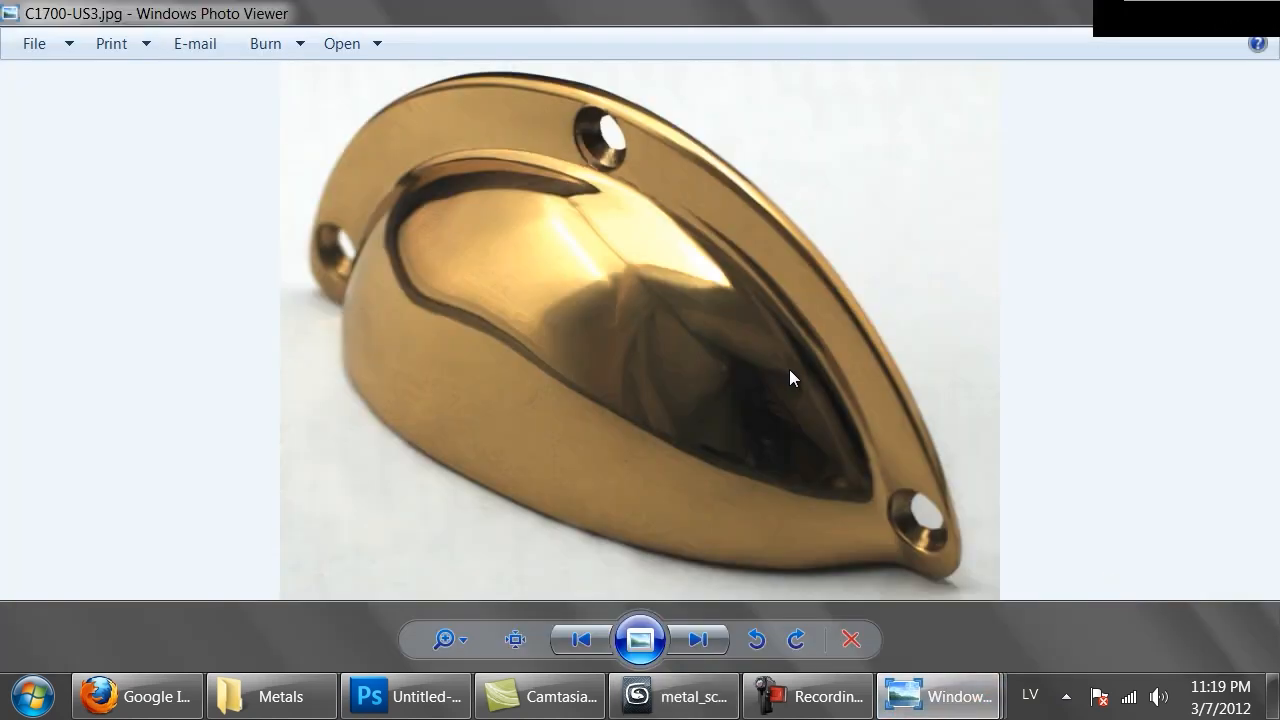
{"action": "key", "text": "Right"}
{"action": "key", "text": "Left"}
{"action": "key", "text": "Right"}
{"action": "key", "text": "Left"}
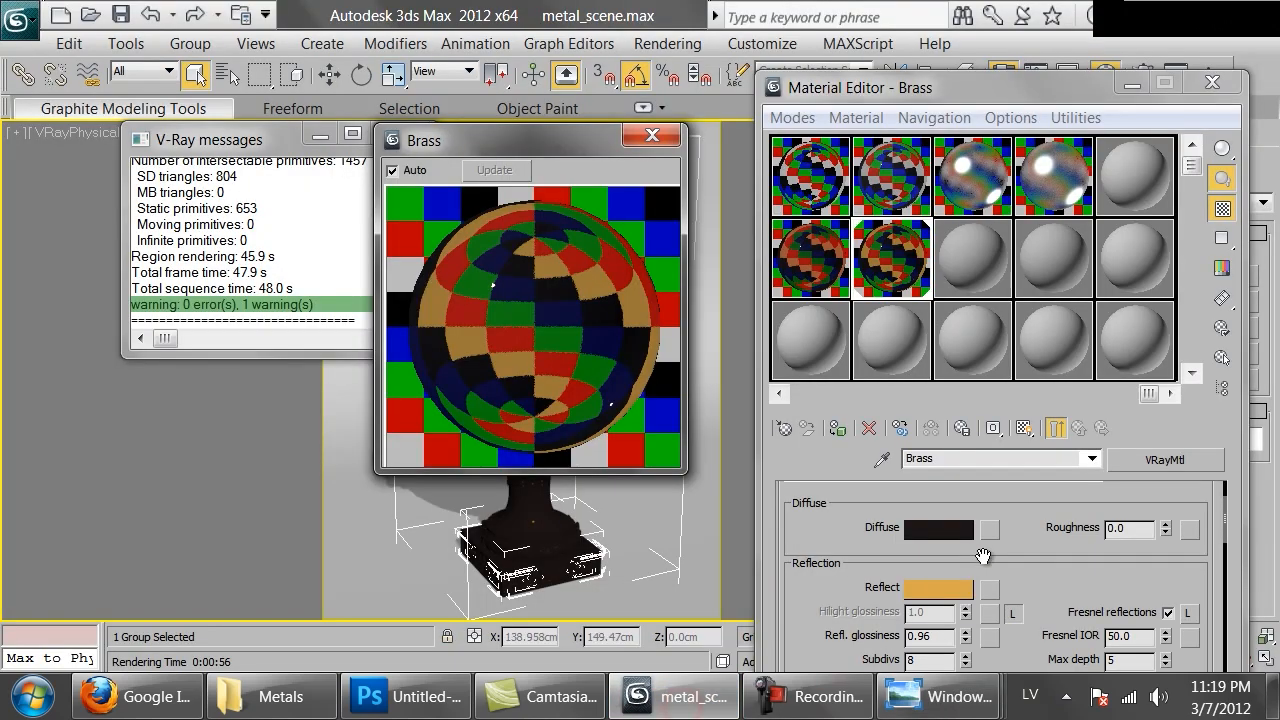
{"action": "left_click", "coordinate": [942, 589]}
{"action": "left_click_drag", "start_coordinate": [847, 260], "coordinate": [881, 247]}
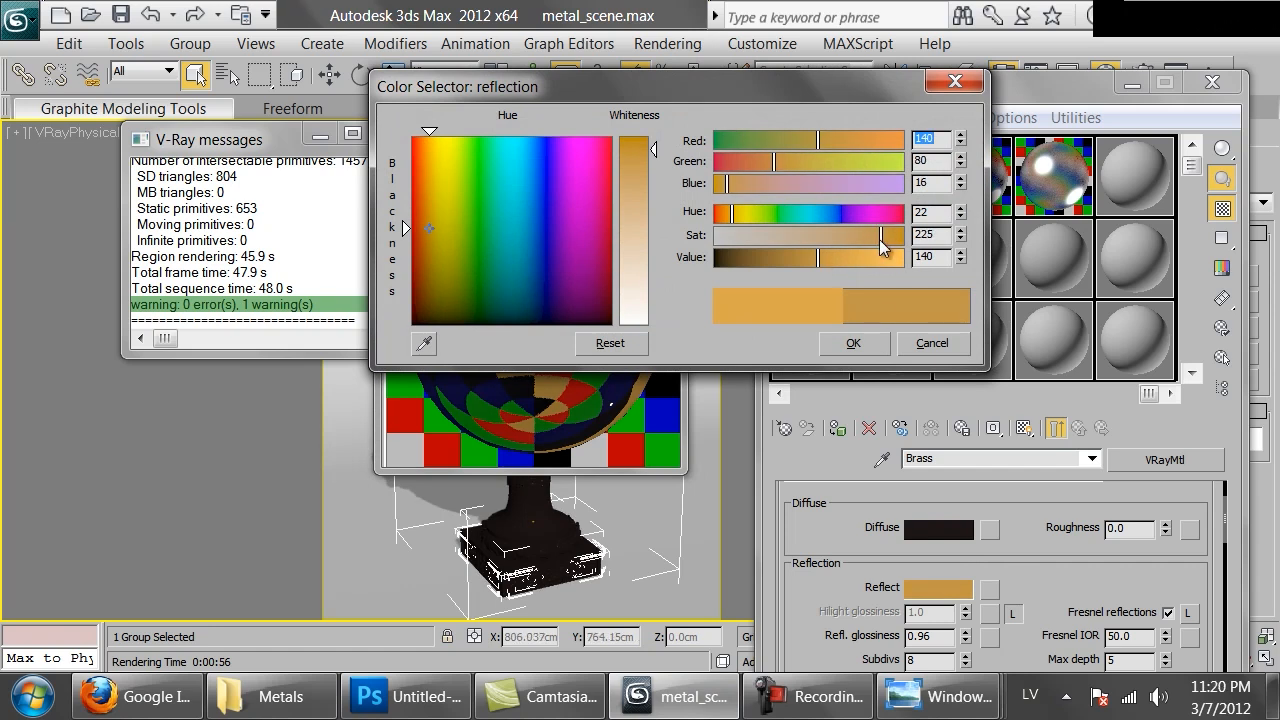
{"action": "left_click", "coordinate": [873, 340]}
{"action": "left_click", "coordinate": [870, 339]}
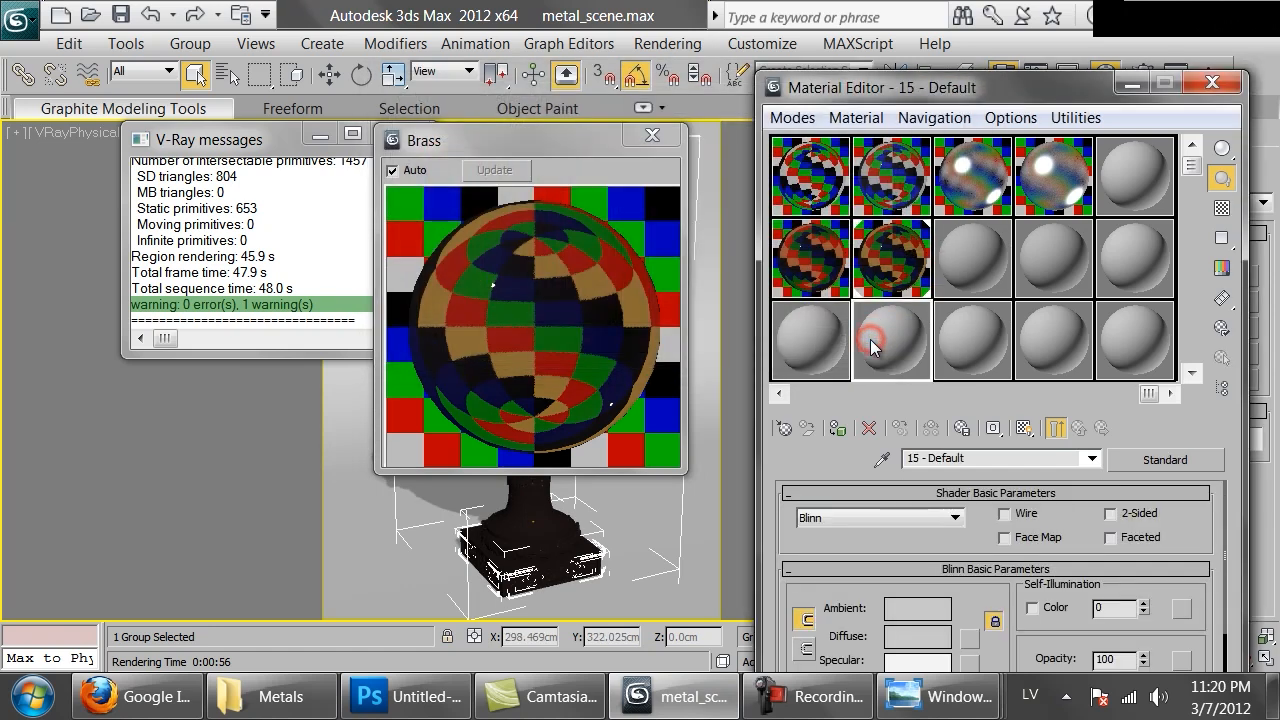
{"action": "left_click", "coordinate": [882, 270]}
- Tint the Brass diffuse color a very dark yellow-brown with hue 25 and value 6, following the dark areas of C1700-US3.jpg
{"action": "scroll", "coordinate": [1060, 580], "scroll_direction": "down", "scroll_amount": 3}
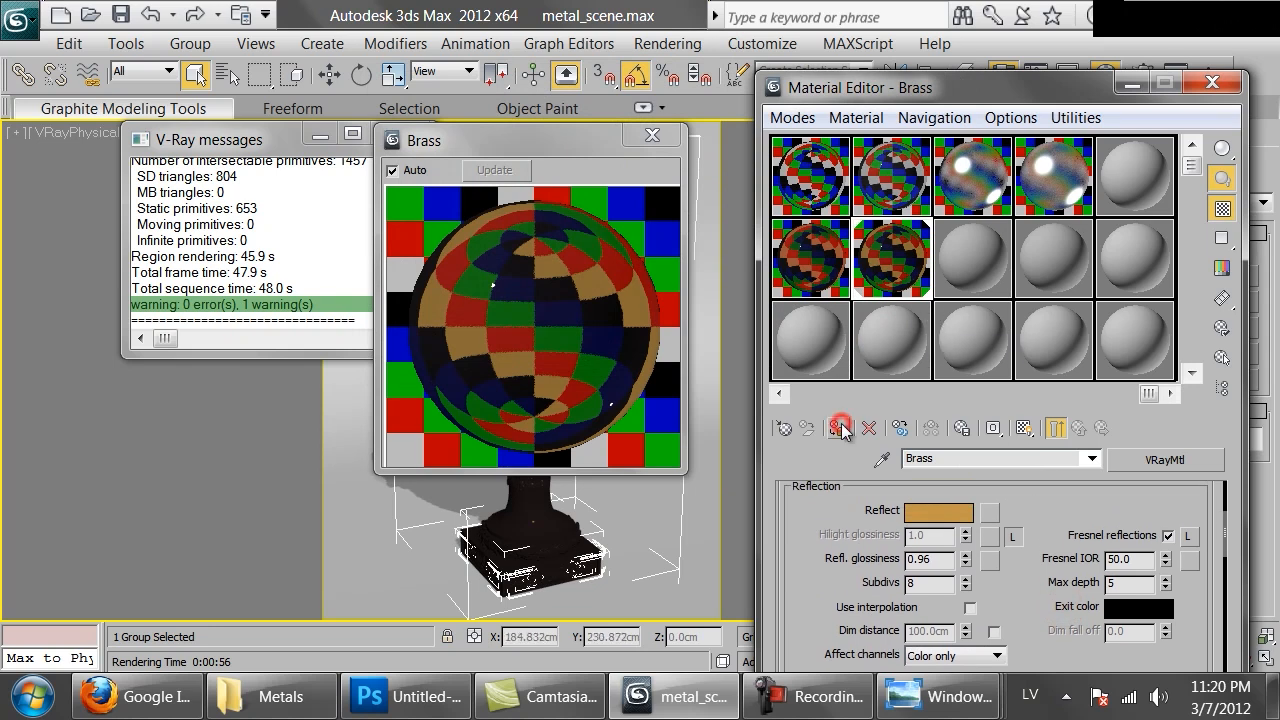
{"action": "scroll", "coordinate": [1060, 540], "scroll_direction": "up", "scroll_amount": 3}
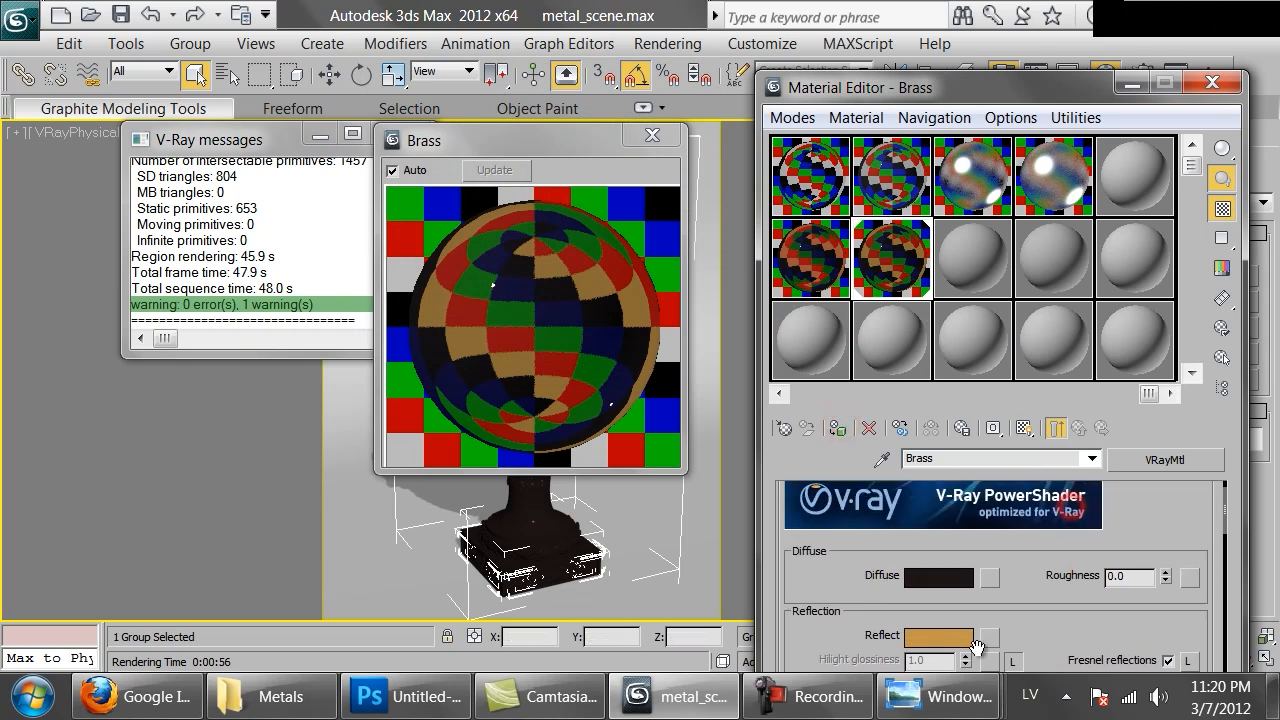
{"action": "left_click", "coordinate": [958, 700]}
{"action": "left_click", "coordinate": [1095, 598]}
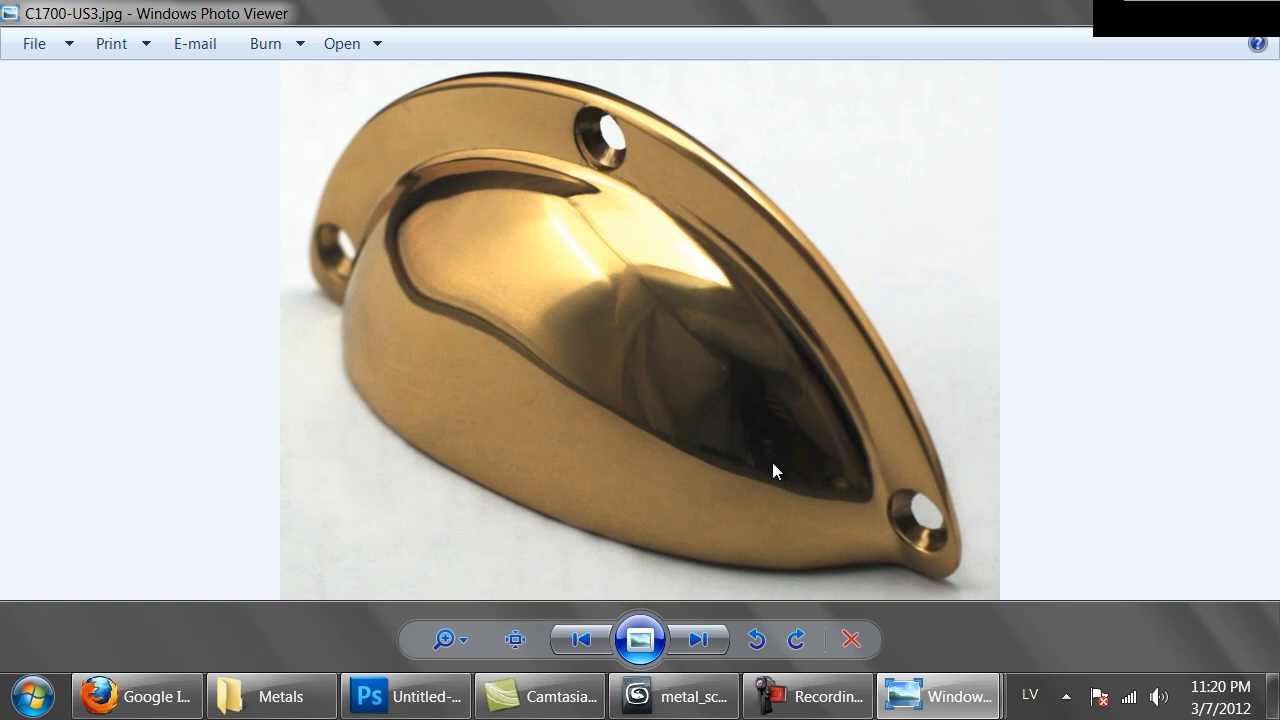
{"action": "left_click", "coordinate": [673, 696]}
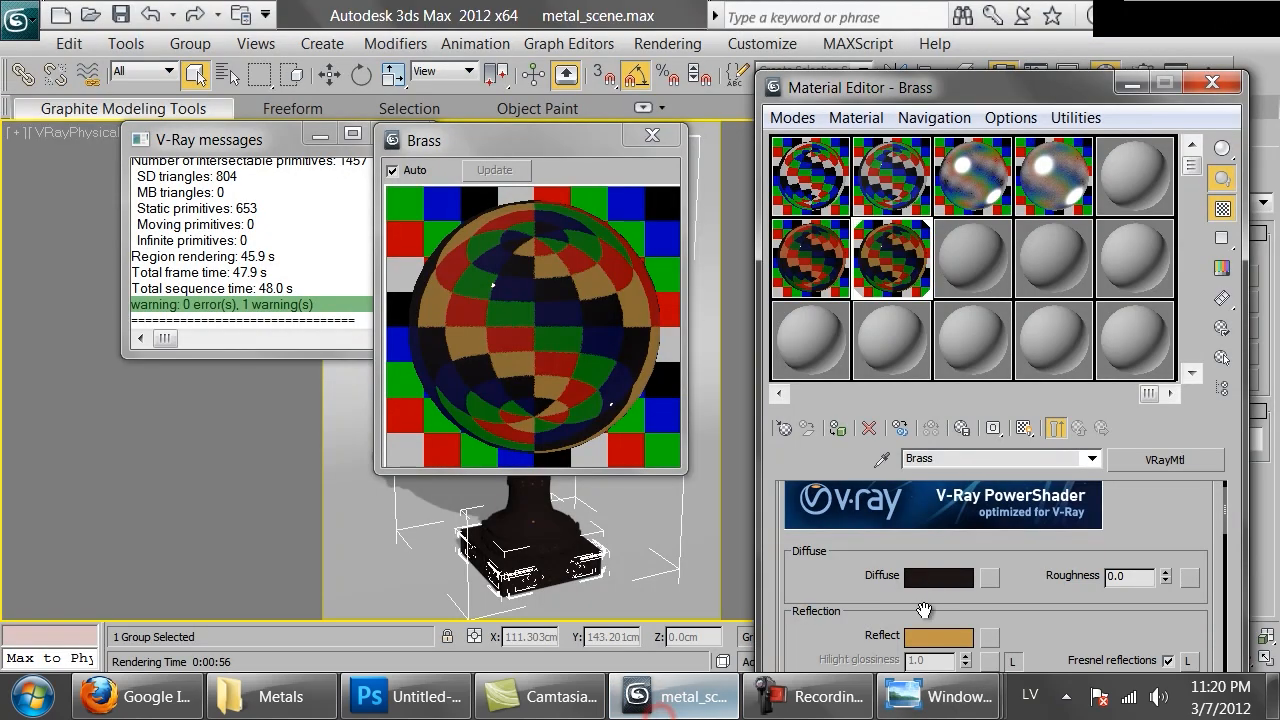
{"action": "left_click", "coordinate": [929, 580]}
{"action": "left_click", "coordinate": [719, 258]}
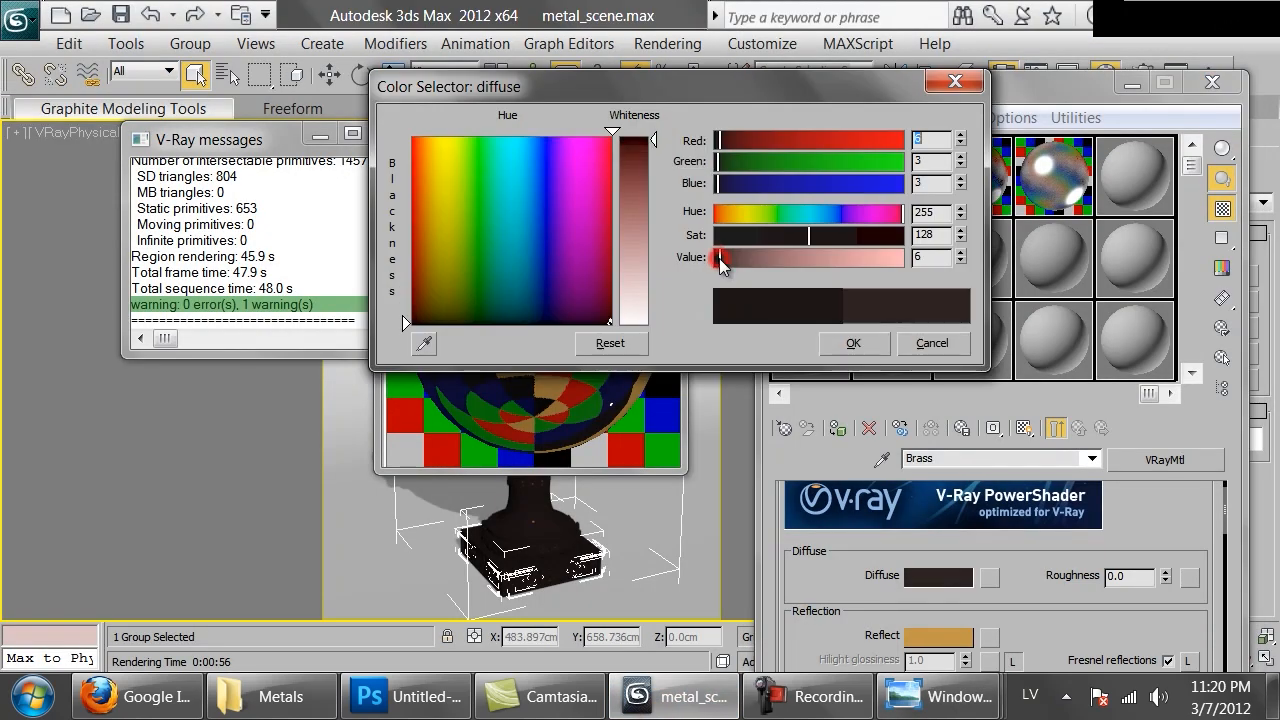
{"action": "left_click", "coordinate": [733, 212]}
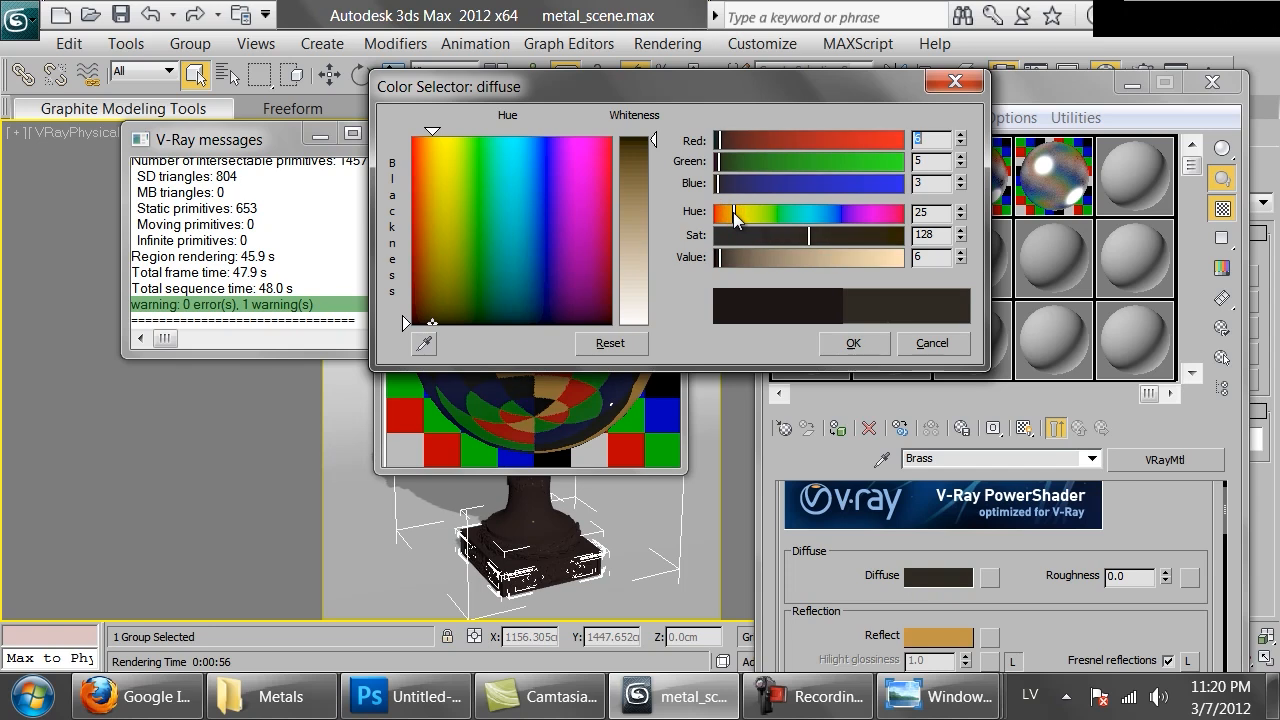
{"action": "left_click", "coordinate": [853, 343]}
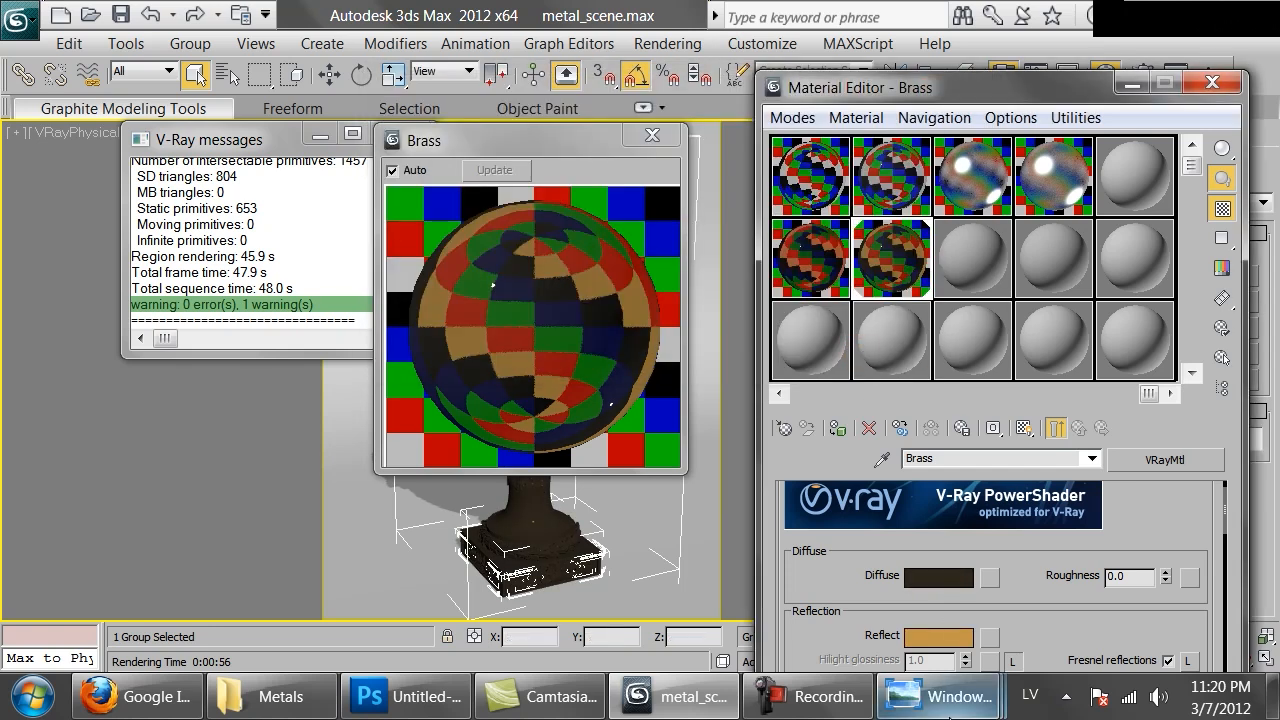
- Render the brass vase and compare it with the C1700-US3.jpg and C1700-COPPER.jpg photos, stopping the render early
{"action": "left_click", "coordinate": [938, 696]}
{"action": "left_click", "coordinate": [1209, 63]}
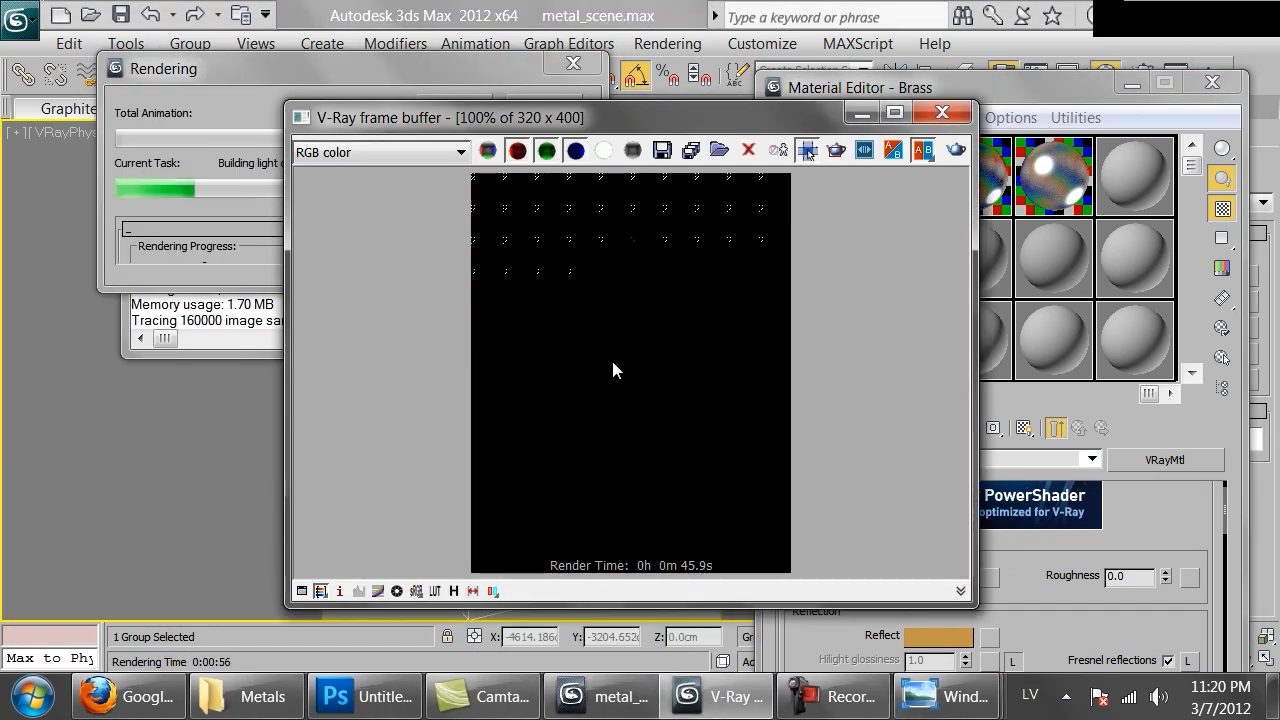
{"action": "mouse_move", "coordinate": [945, 697]}
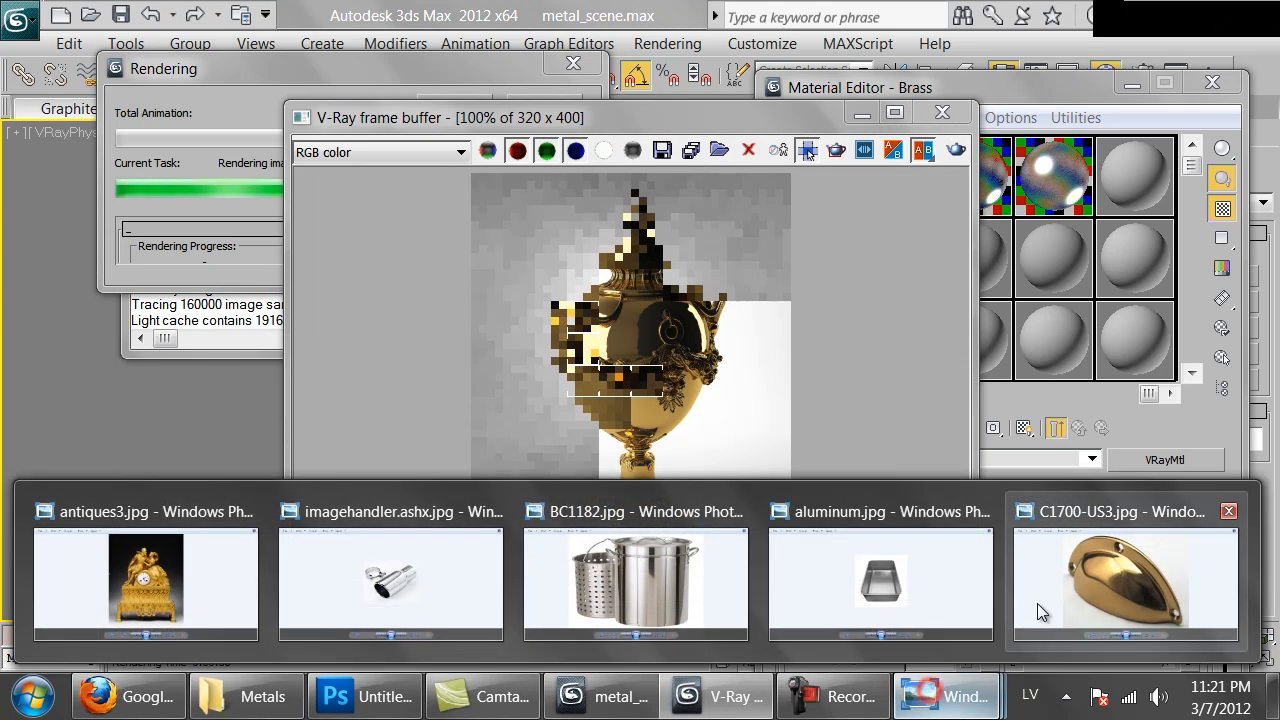
{"action": "left_click", "coordinate": [1100, 577]}
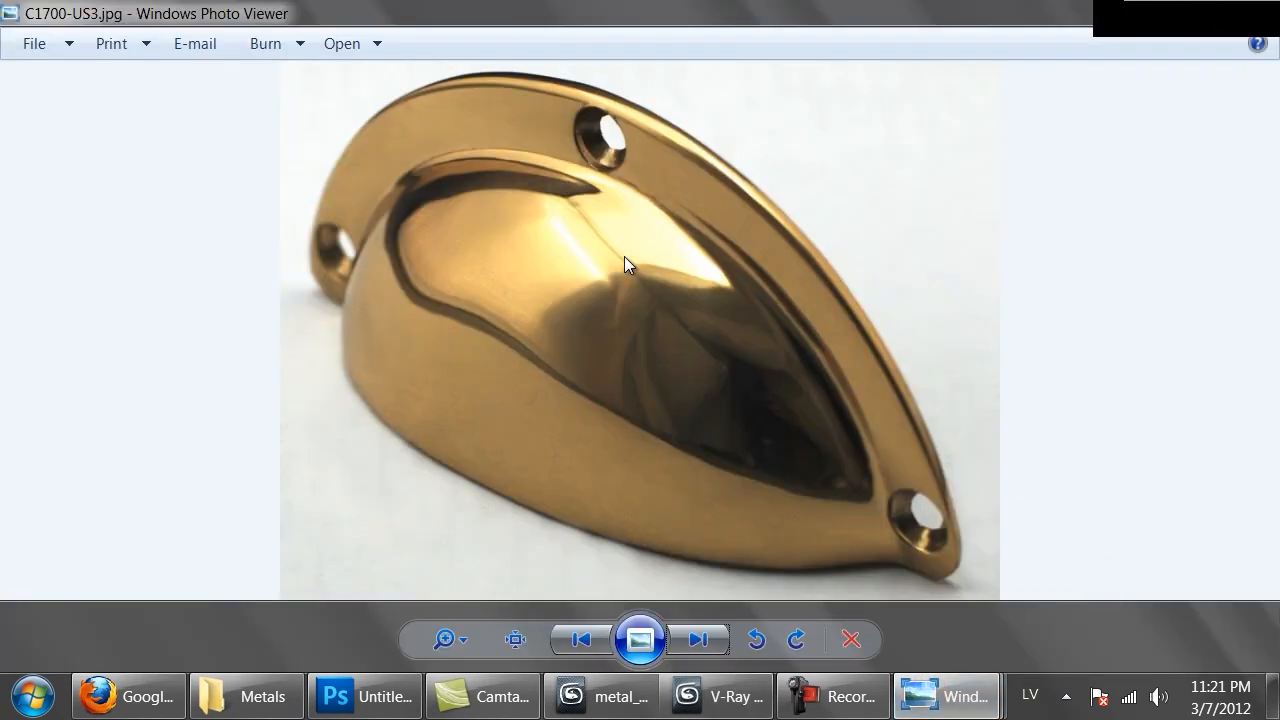
{"action": "left_click", "coordinate": [582, 640]}
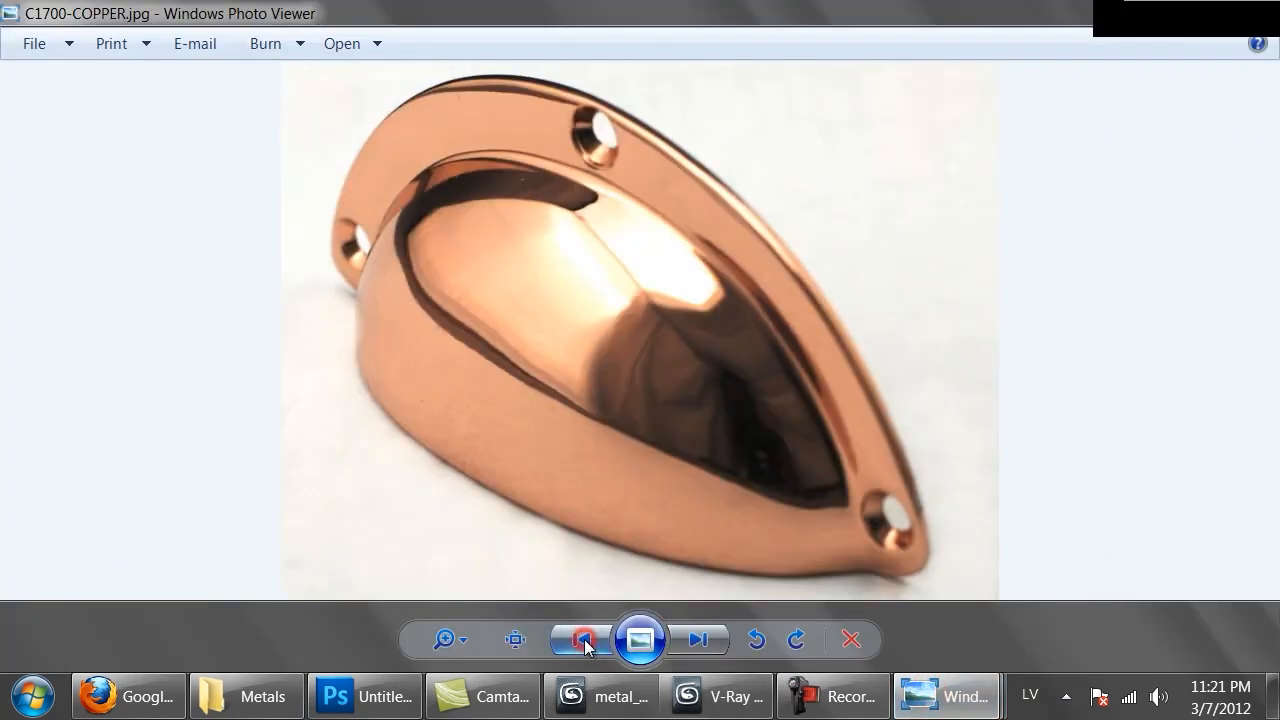
{"action": "left_click", "coordinate": [697, 641]}
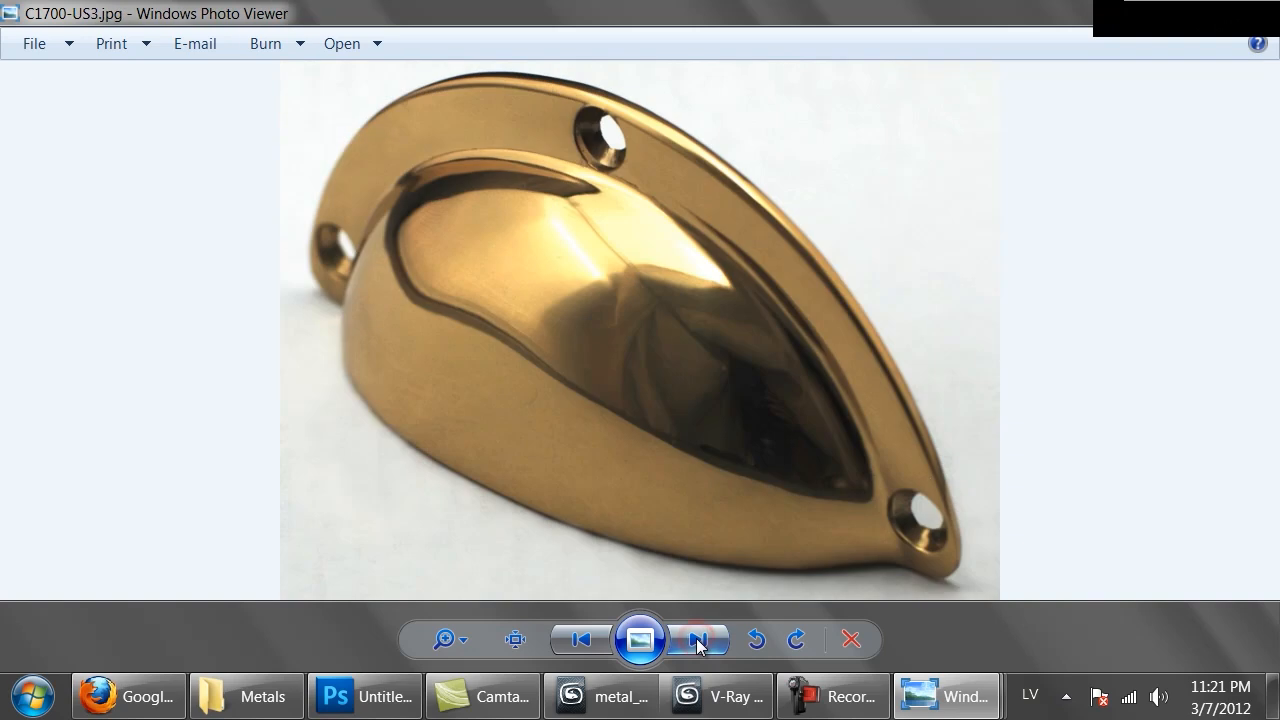
{"action": "left_click", "coordinate": [715, 697]}
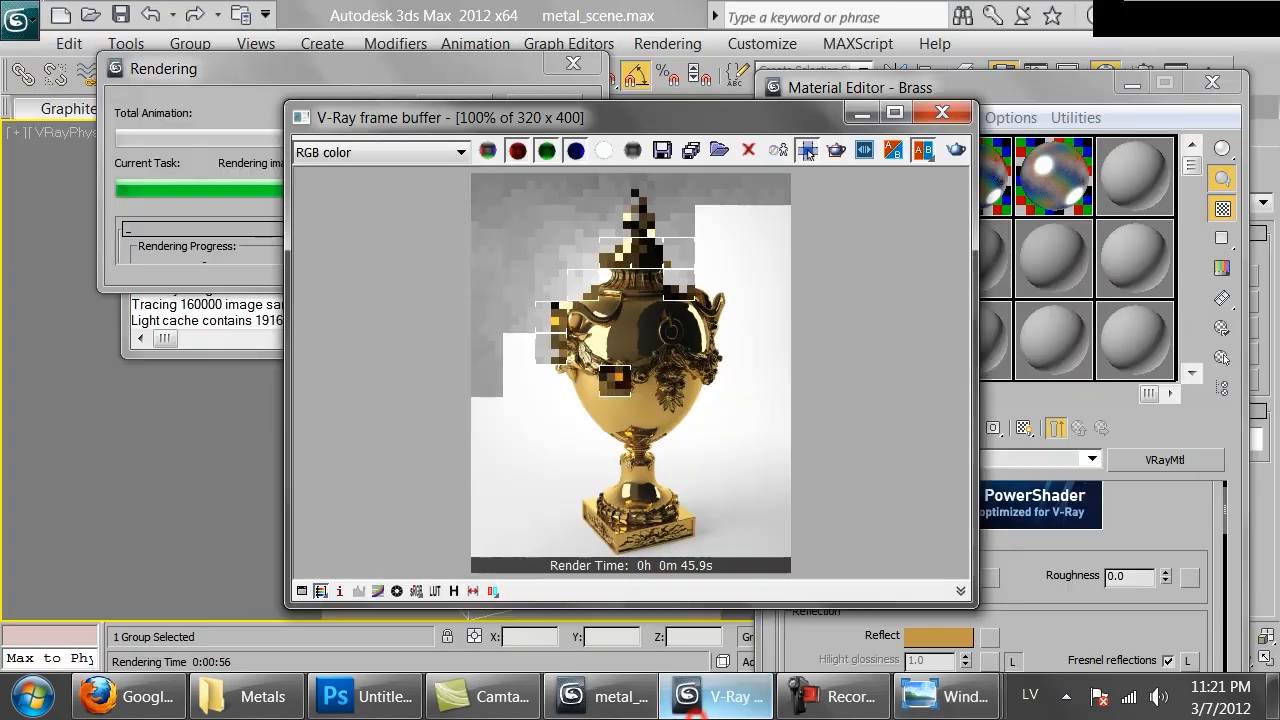
{"action": "left_click", "coordinate": [444, 78]}
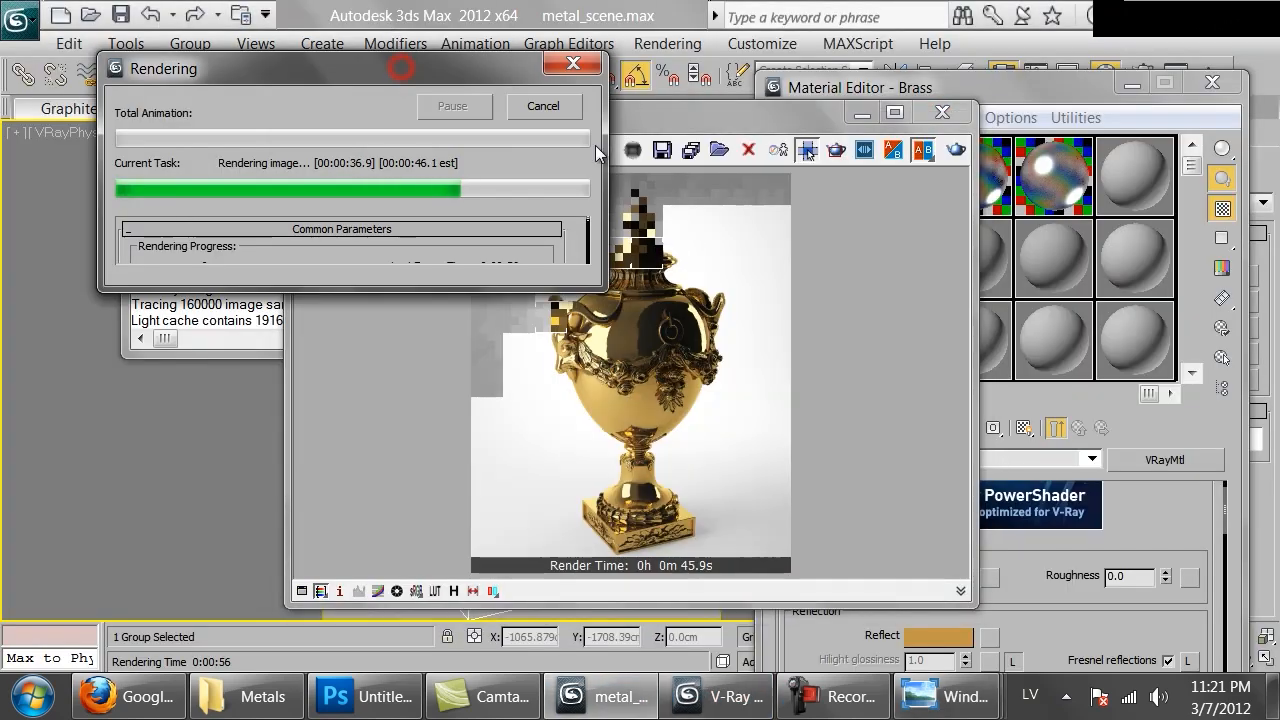
{"action": "left_click", "coordinate": [552, 108]}
- Set the Brass reflection glossiness to 0.92 and render the vase again
{"action": "left_click", "coordinate": [1028, 616]}
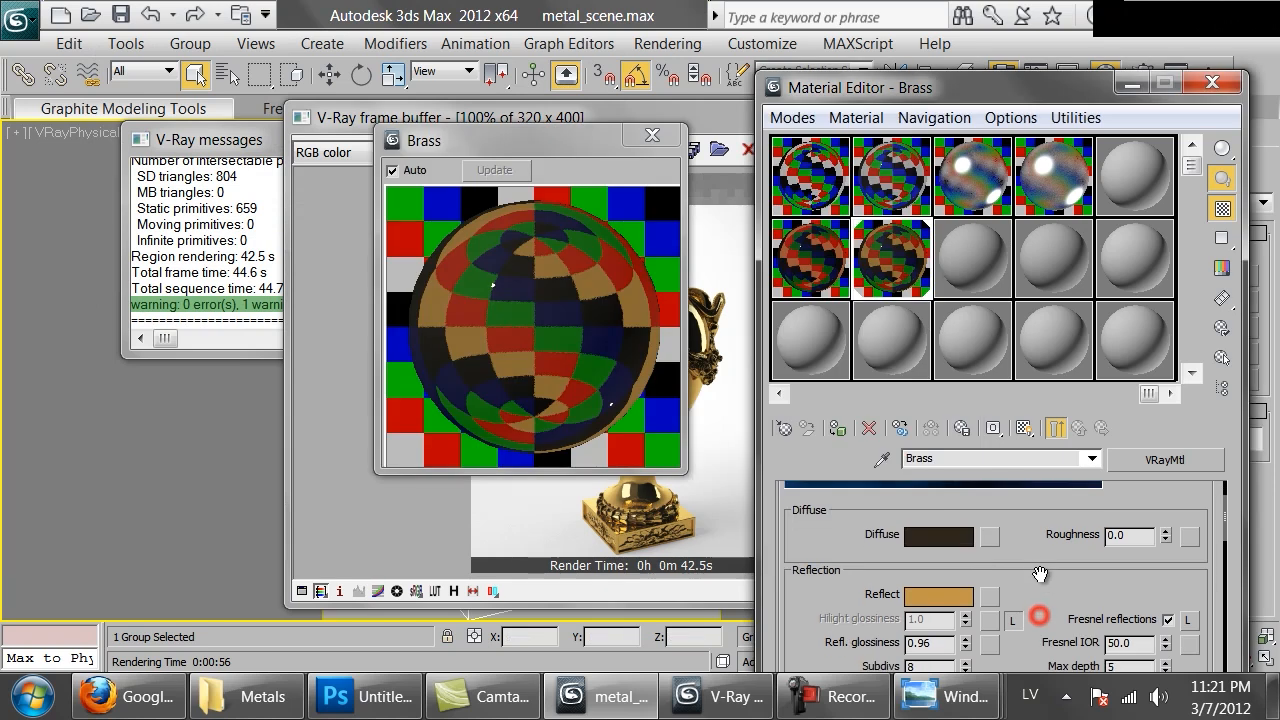
{"action": "scroll", "coordinate": [930, 620], "scroll_direction": "down", "scroll_amount": 2}
{"action": "left_click", "coordinate": [930, 630]}
{"action": "type", "text": "0.65"}
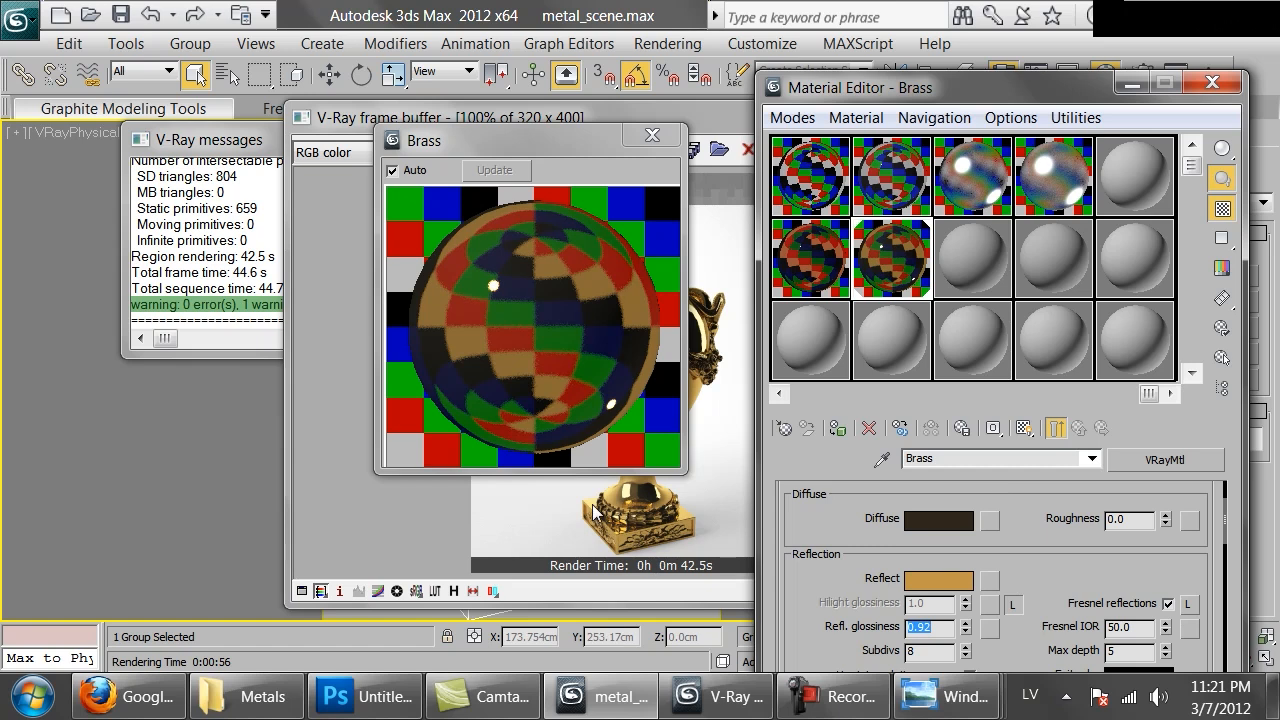
{"action": "left_click", "coordinate": [410, 535]}
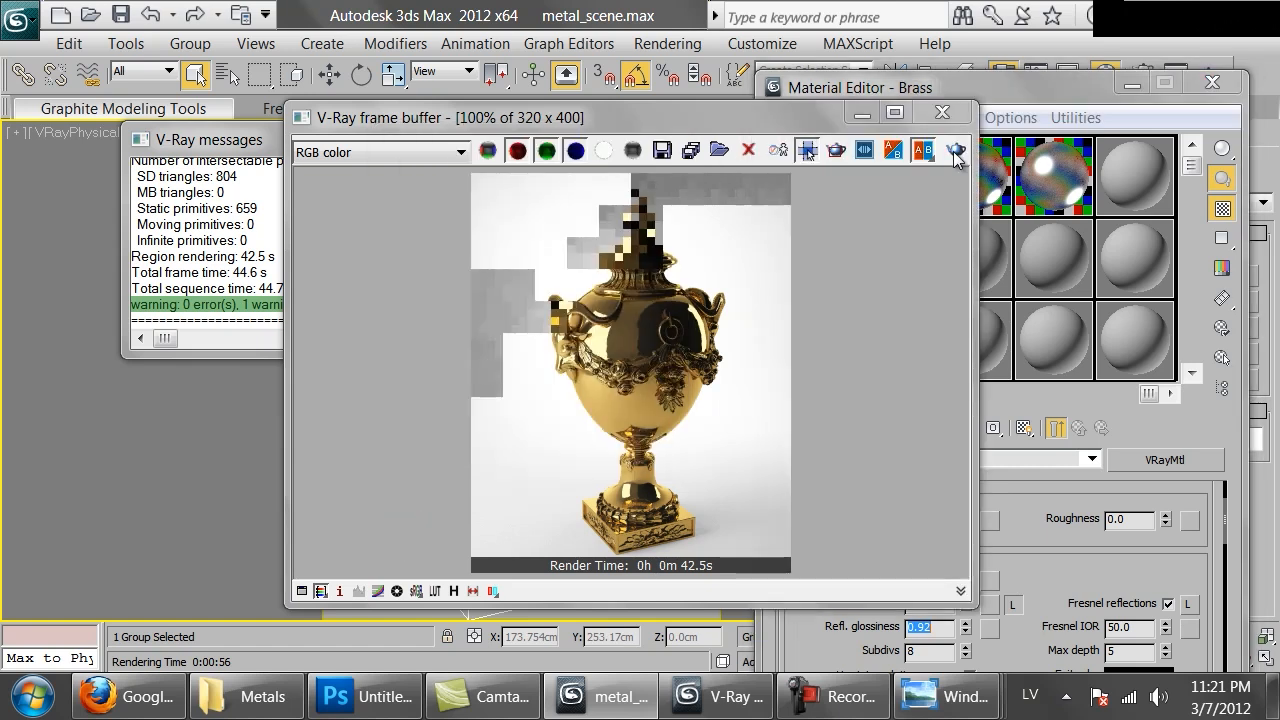
{"action": "left_click", "coordinate": [956, 151]}
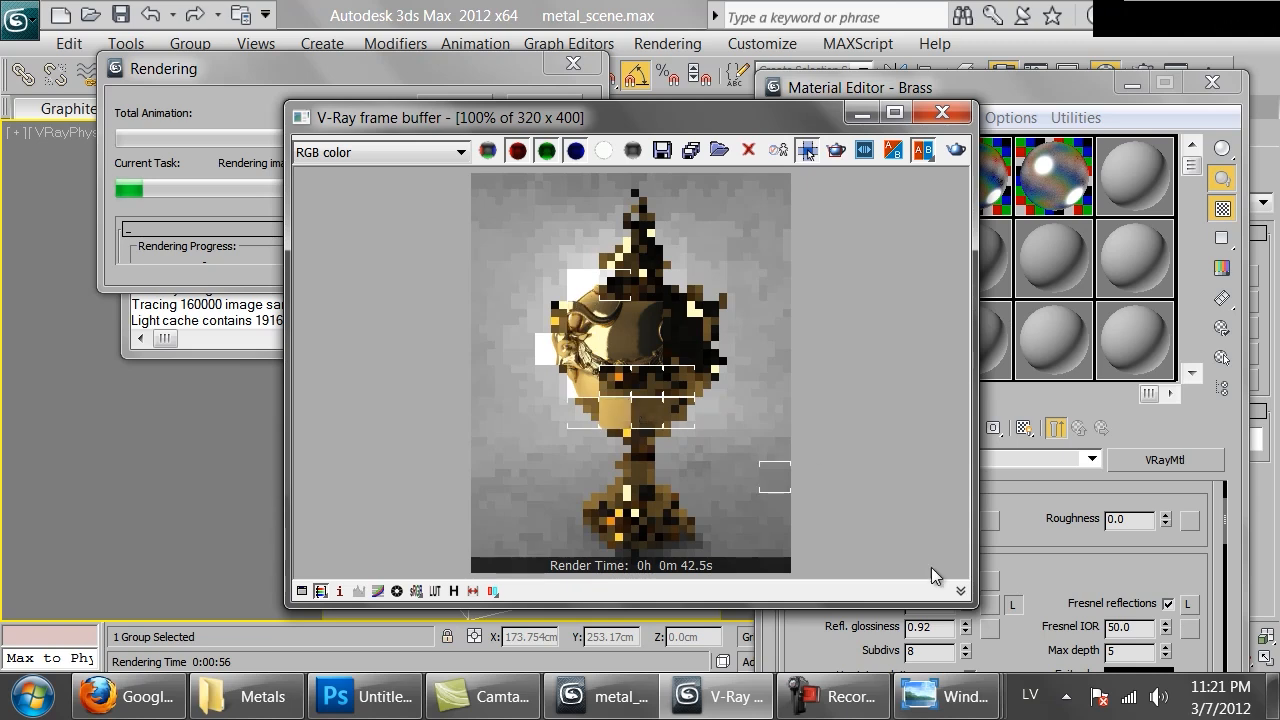
- Compare the brass vase render with the C1700-US3.jpg photo and examine the C1700-US5.jpg reference photo
{"action": "mouse_move", "coordinate": [945, 697]}
{"action": "left_click", "coordinate": [1066, 596]}
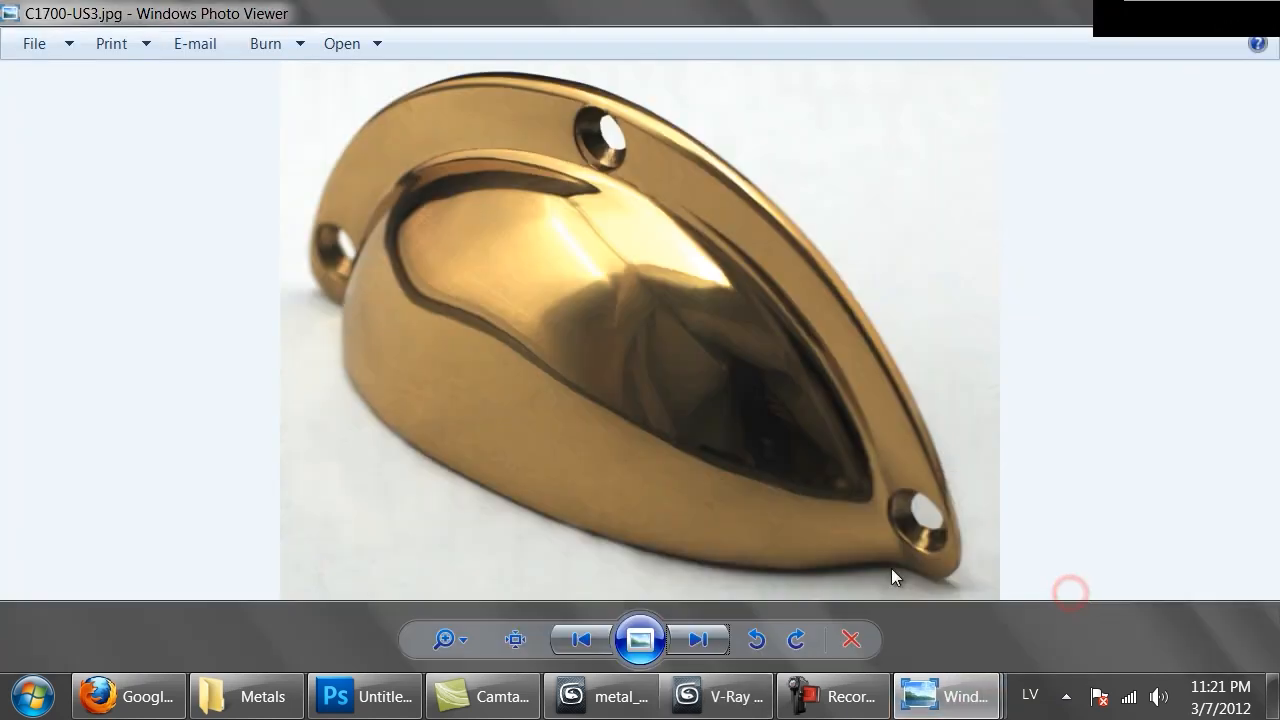
{"action": "left_click", "coordinate": [718, 697]}
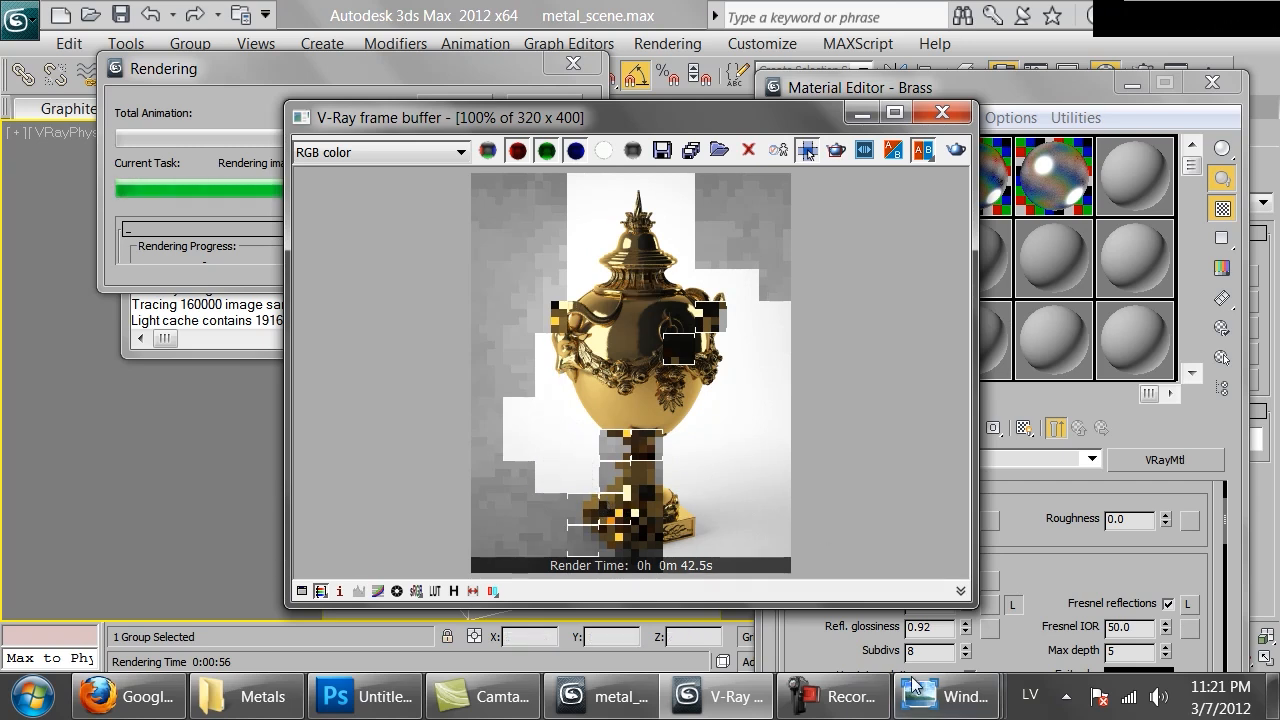
{"action": "mouse_move", "coordinate": [945, 697]}
{"action": "left_click", "coordinate": [1142, 576]}
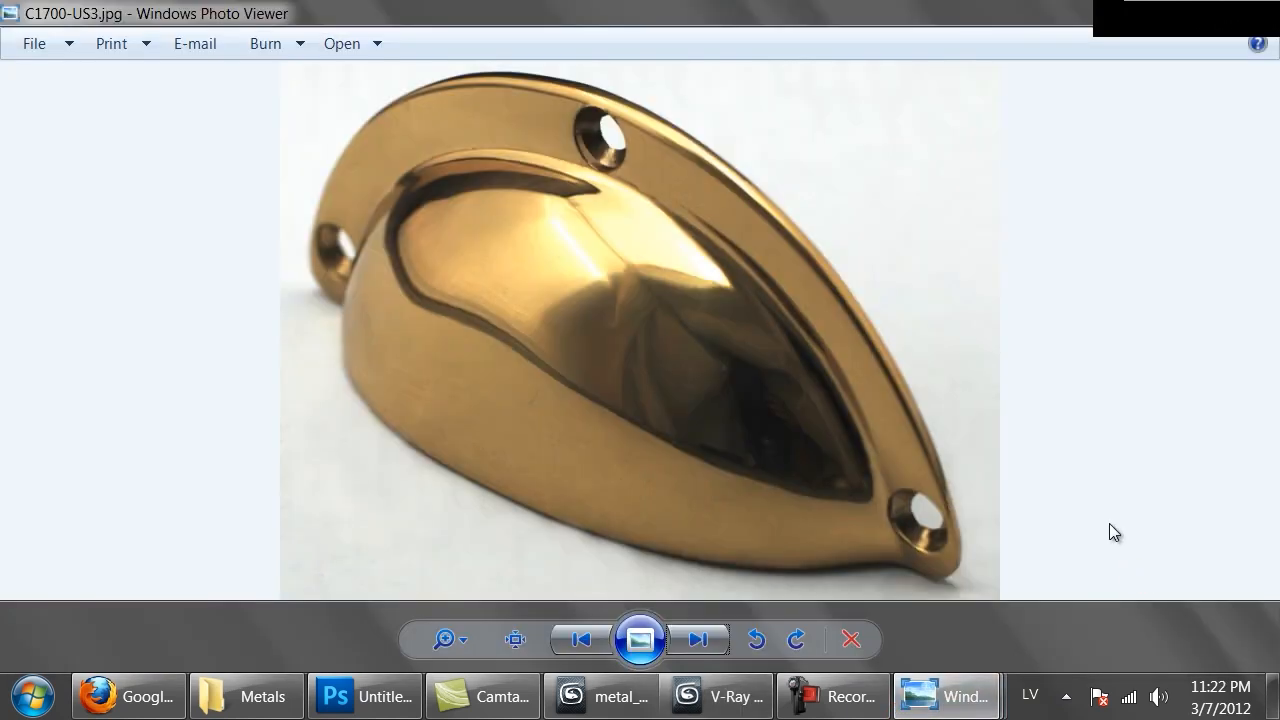
{"action": "key", "text": "Right"}
{"action": "key", "text": "Left"}
{"action": "key", "text": "Right"}
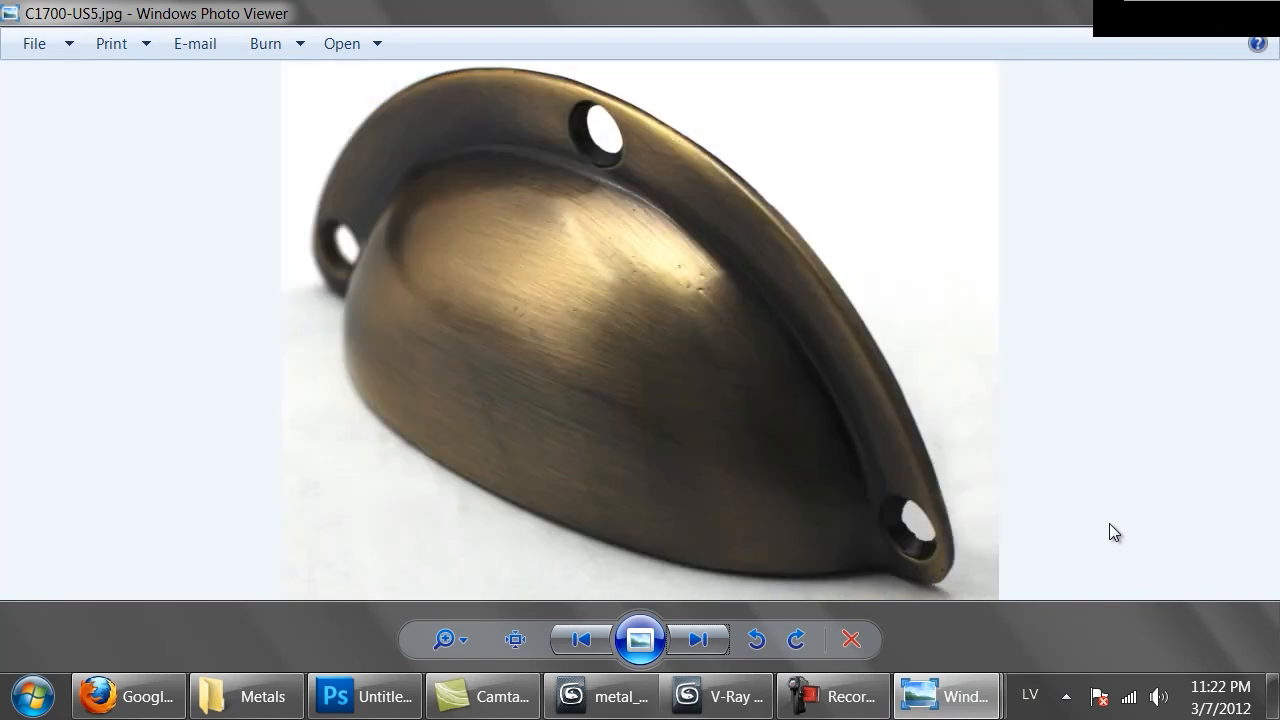
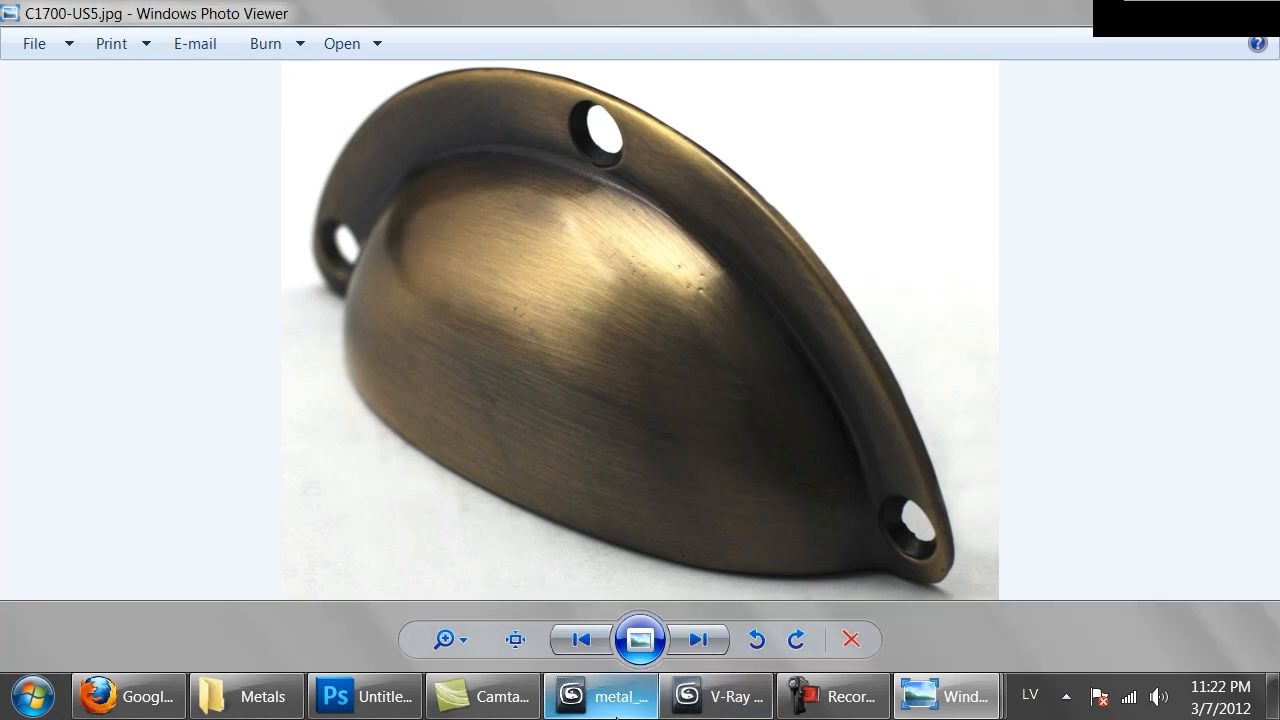
- Copy the Brass material into the adjacent sample slot and name the copy Metal_dark, consulting the C1700-US5.jpg photo
{"action": "left_click", "coordinate": [605, 697]}
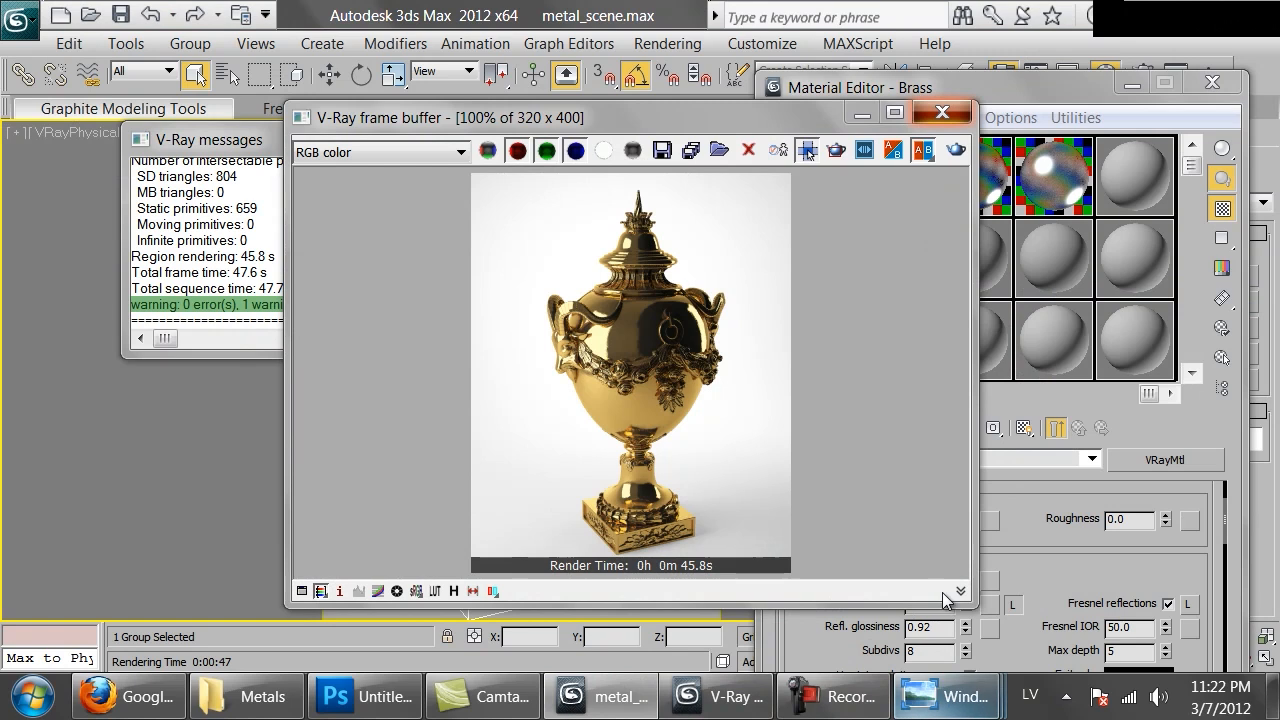
{"action": "left_click", "coordinate": [944, 114]}
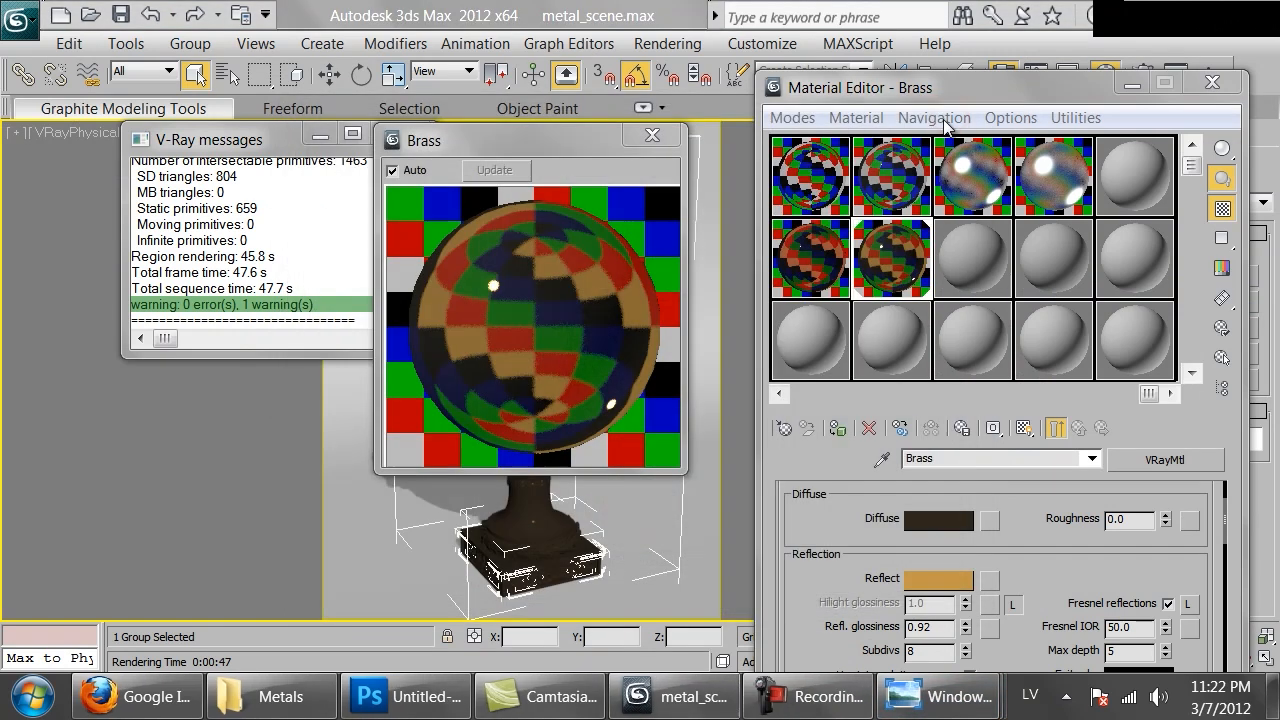
{"action": "left_click", "coordinate": [962, 274]}
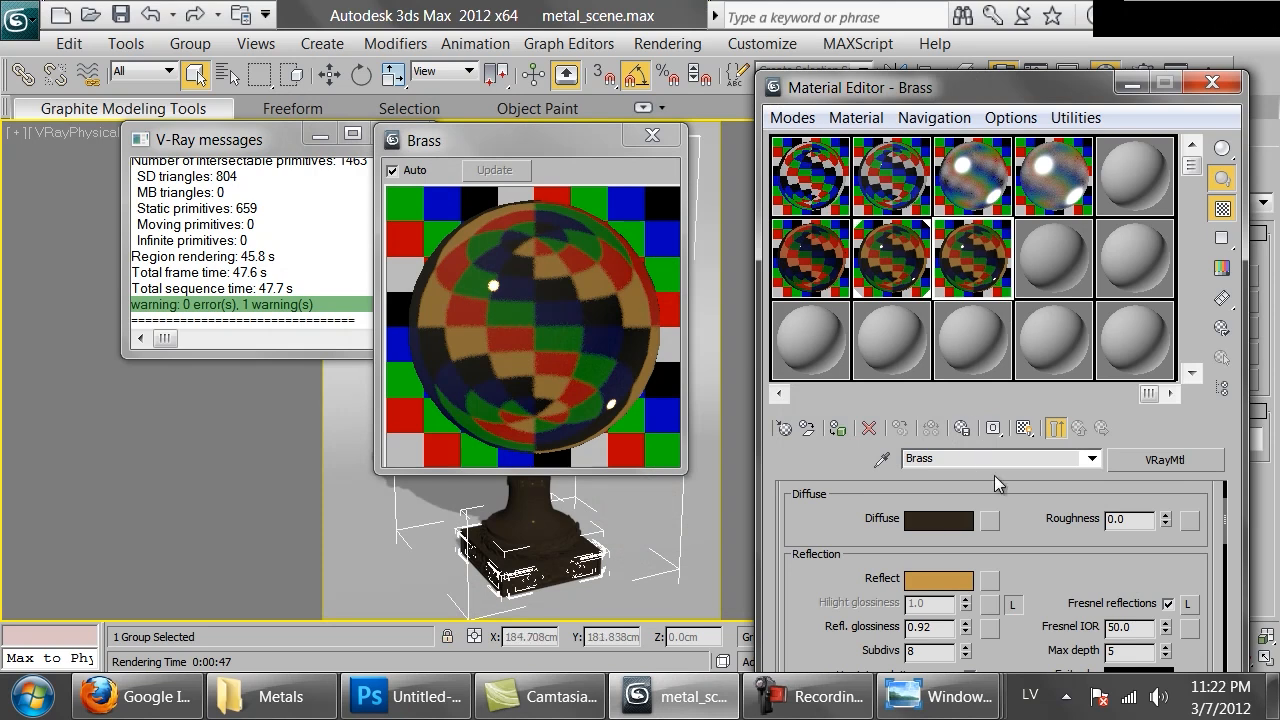
{"action": "left_click", "coordinate": [968, 457]}
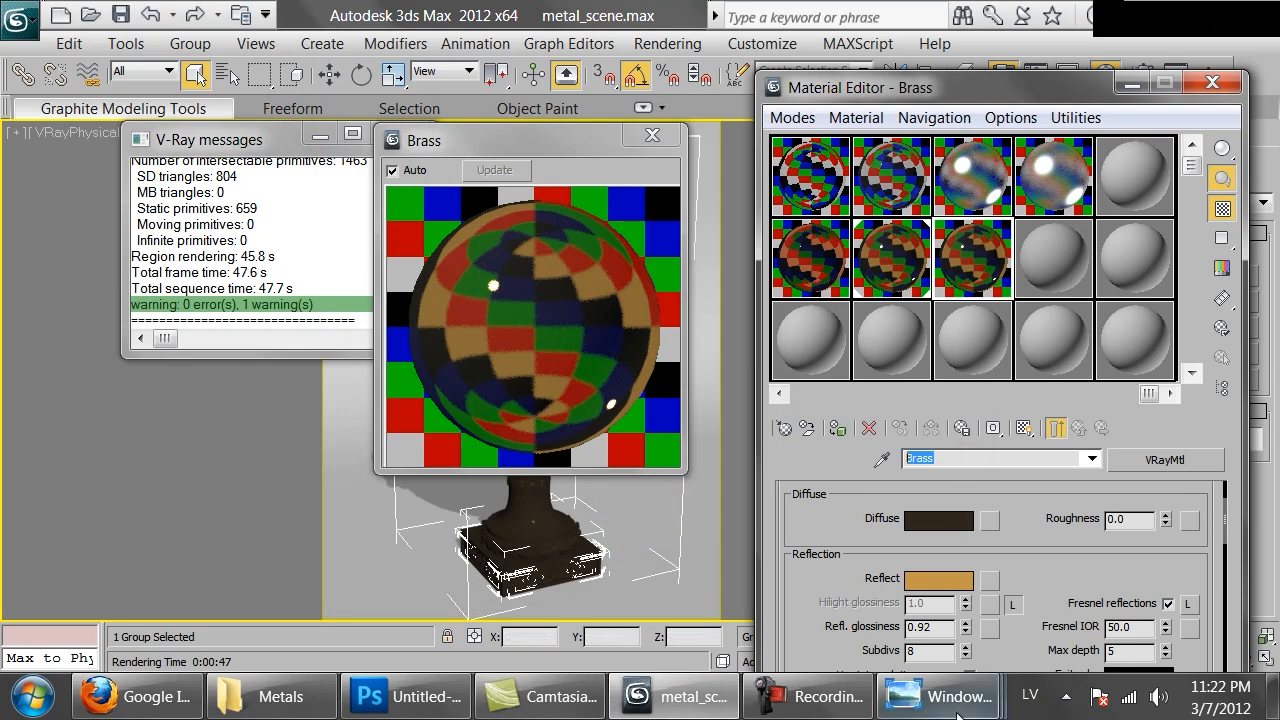
{"action": "mouse_move", "coordinate": [940, 696]}
{"action": "left_click", "coordinate": [1100, 600]}
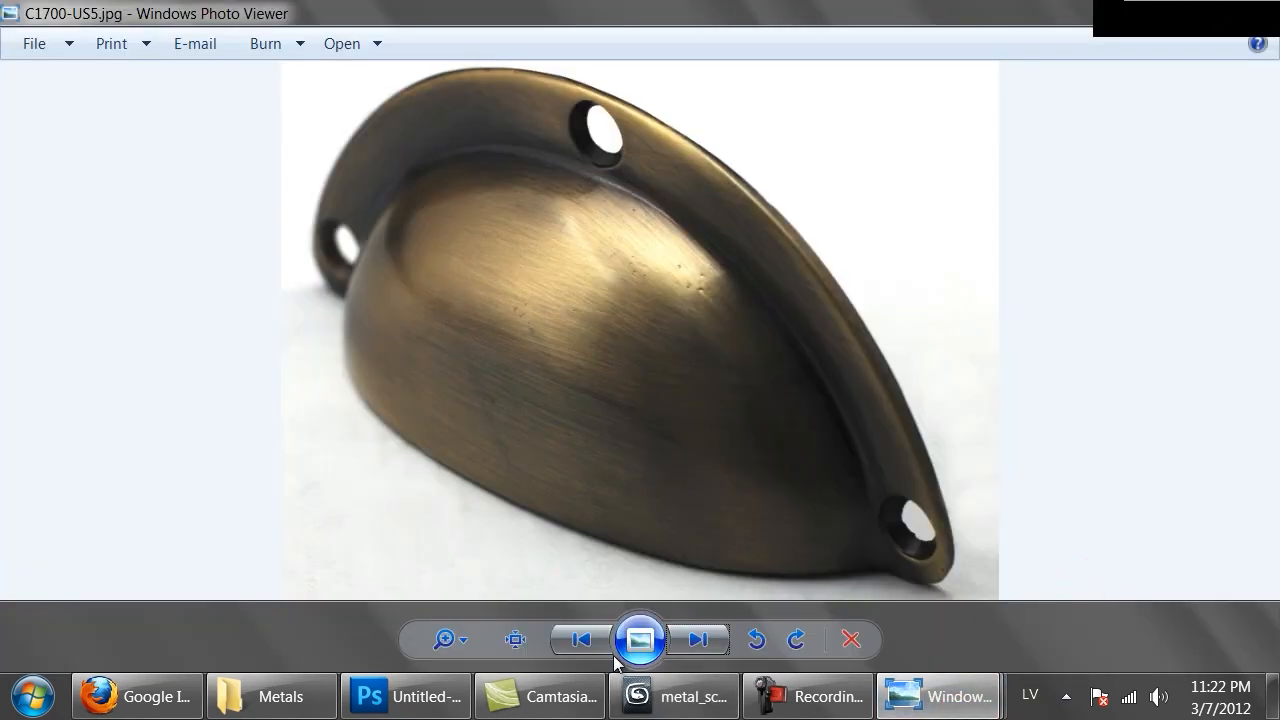
{"action": "left_click", "coordinate": [680, 696]}
{"action": "left_click", "coordinate": [958, 458]}
{"action": "type", "text": "Metal_dark"}
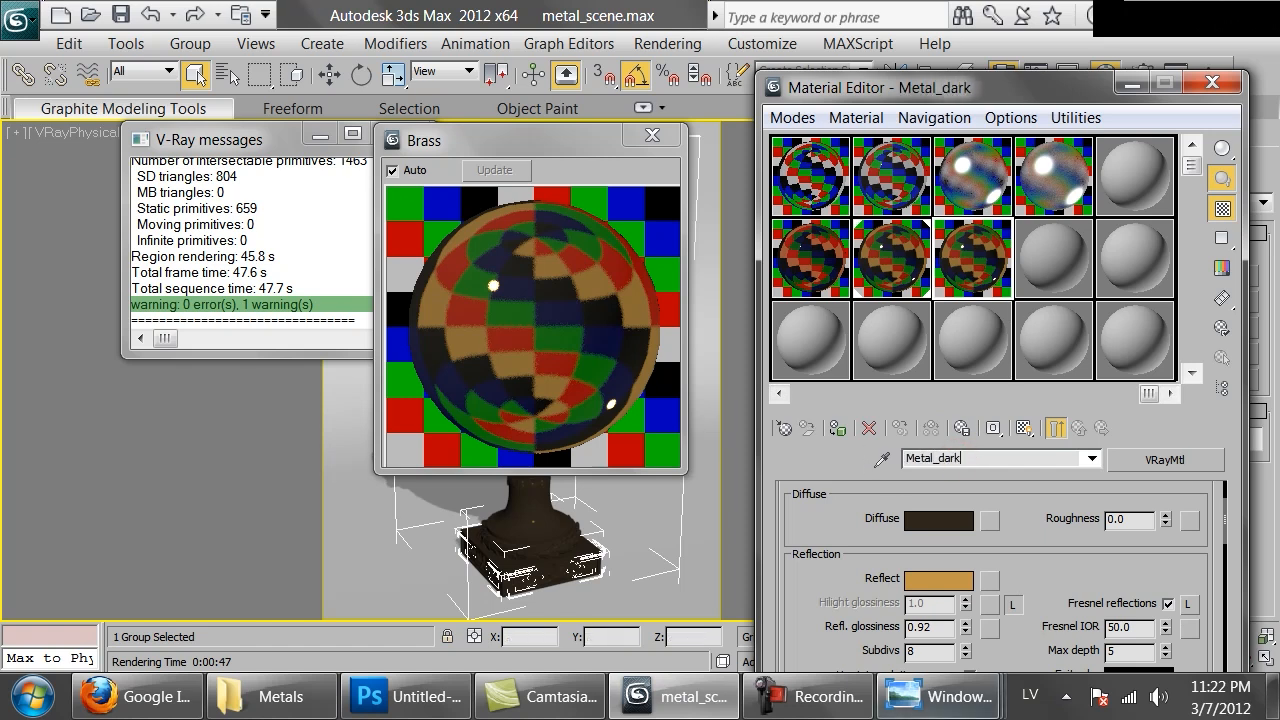
- Check the C1700-US5.jpg photo again and assign a Noise map to the diffuse channel of Metal_dark
{"action": "mouse_move", "coordinate": [938, 696]}
{"action": "left_click", "coordinate": [1086, 566]}
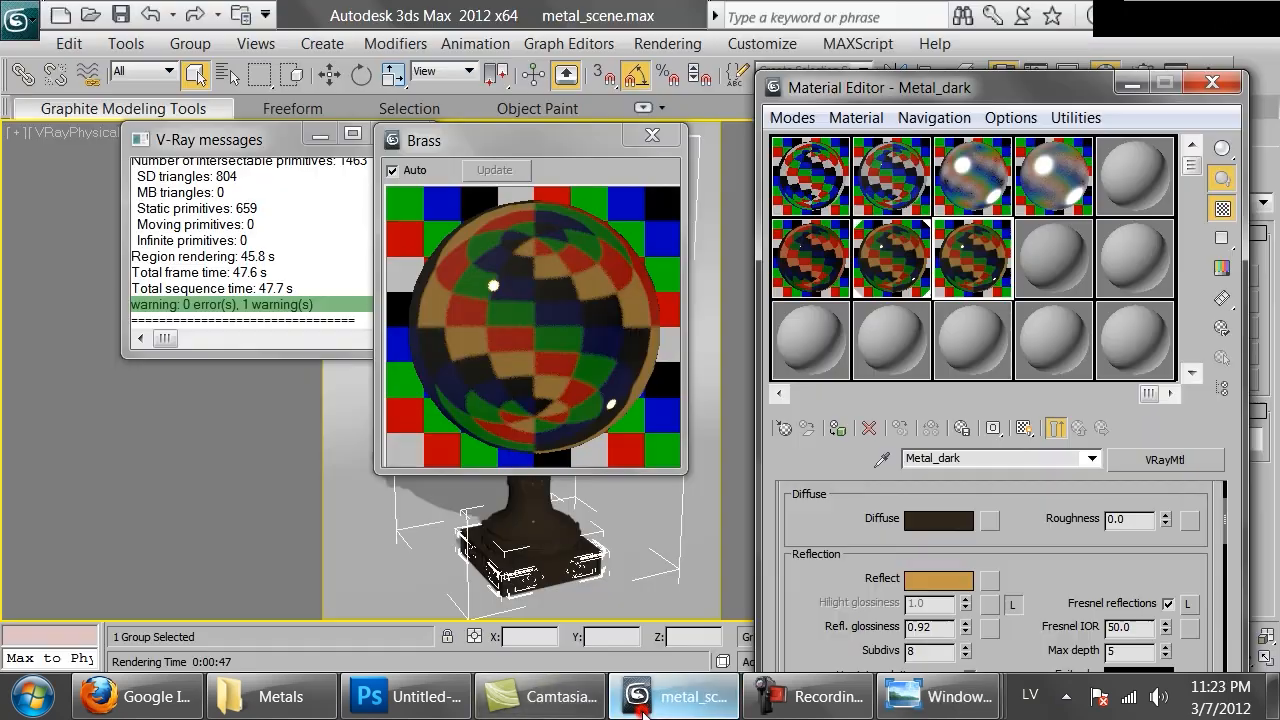
{"action": "left_click", "coordinate": [675, 696]}
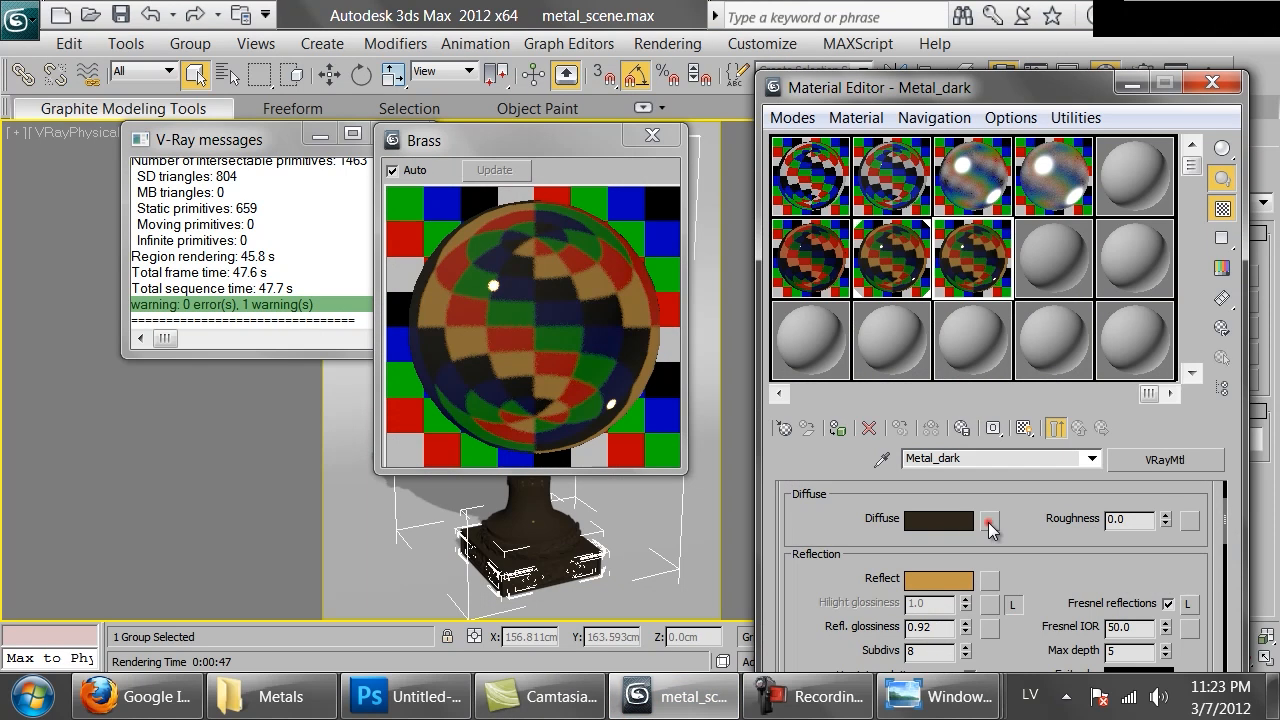
{"action": "left_click", "coordinate": [989, 523]}
{"action": "left_click", "coordinate": [438, 464]}
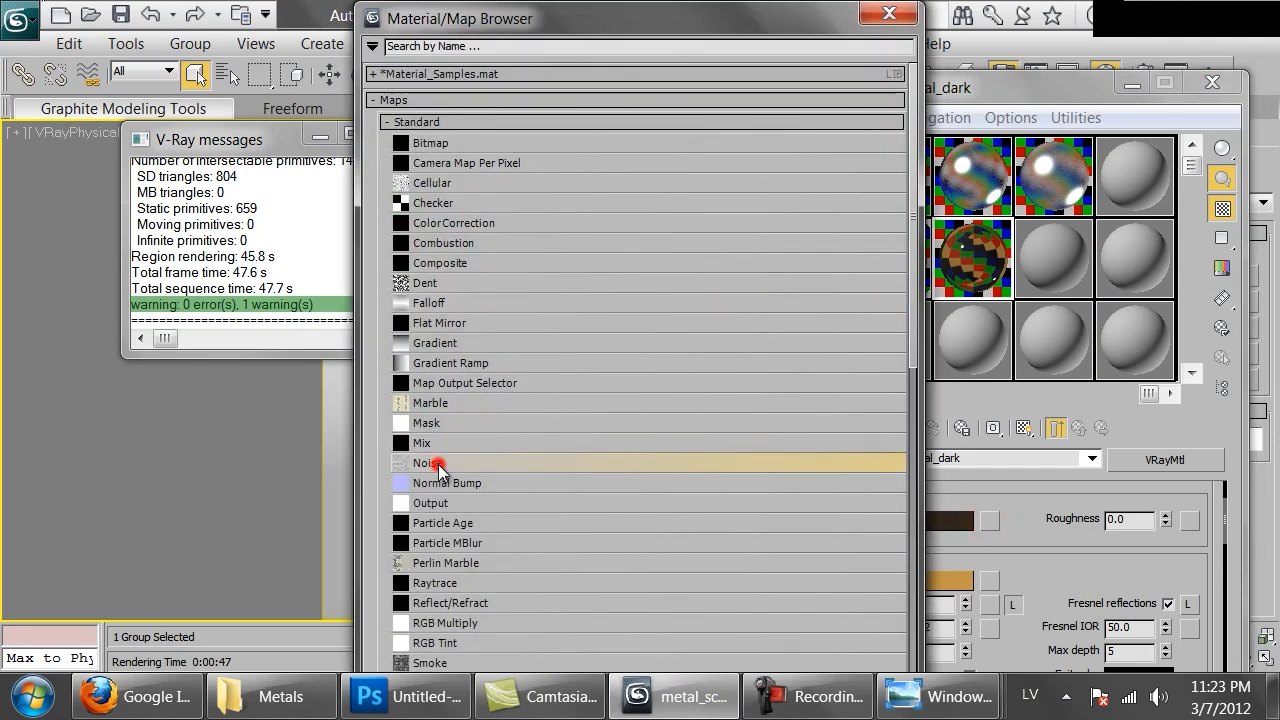
{"action": "left_click", "coordinate": [438, 464]}
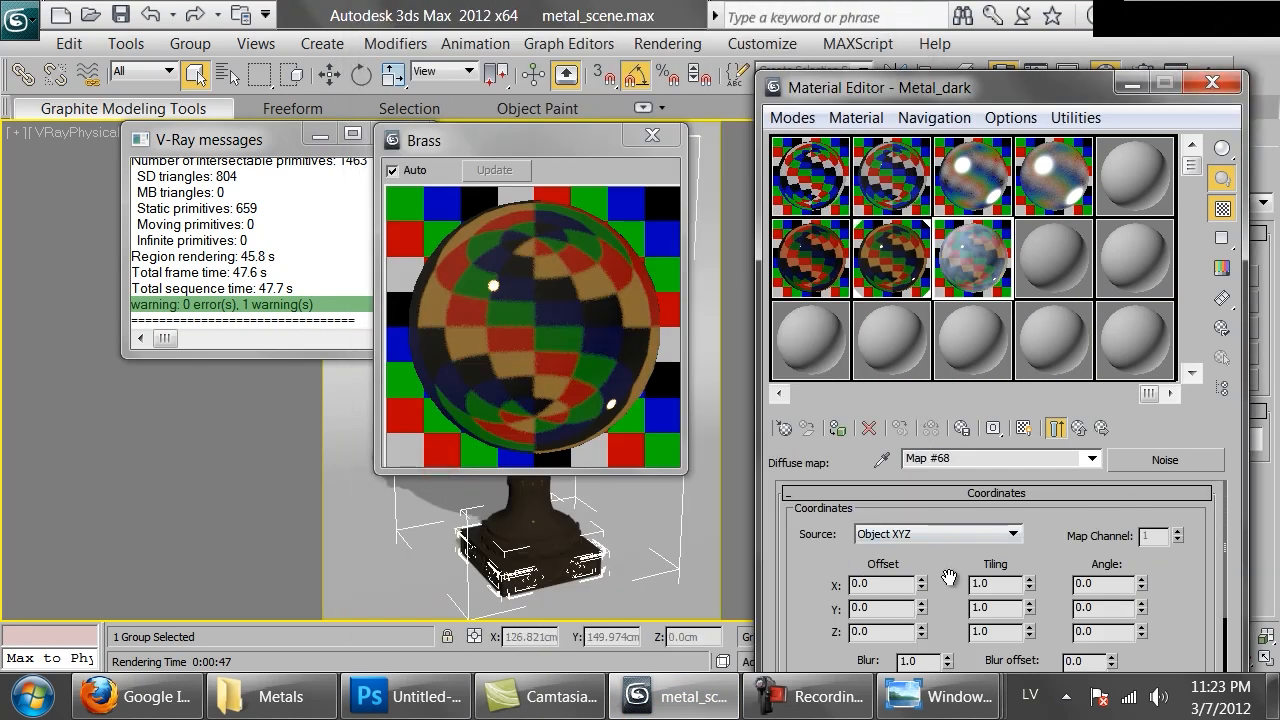
- Set Color #1 of the diffuse Noise map to a near-black grey with value 1
{"action": "scroll", "coordinate": [948, 580], "scroll_direction": "down", "scroll_amount": 3}
{"action": "left_click", "coordinate": [955, 639]}
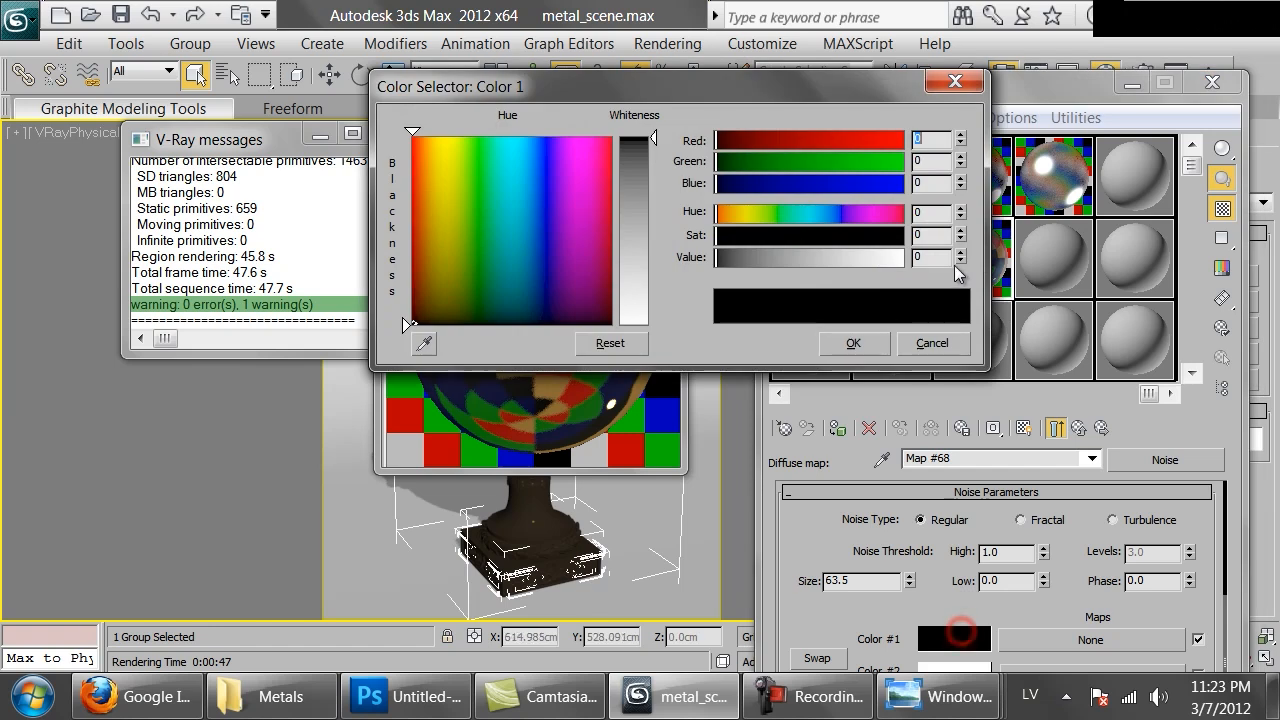
{"action": "left_click", "coordinate": [961, 251]}
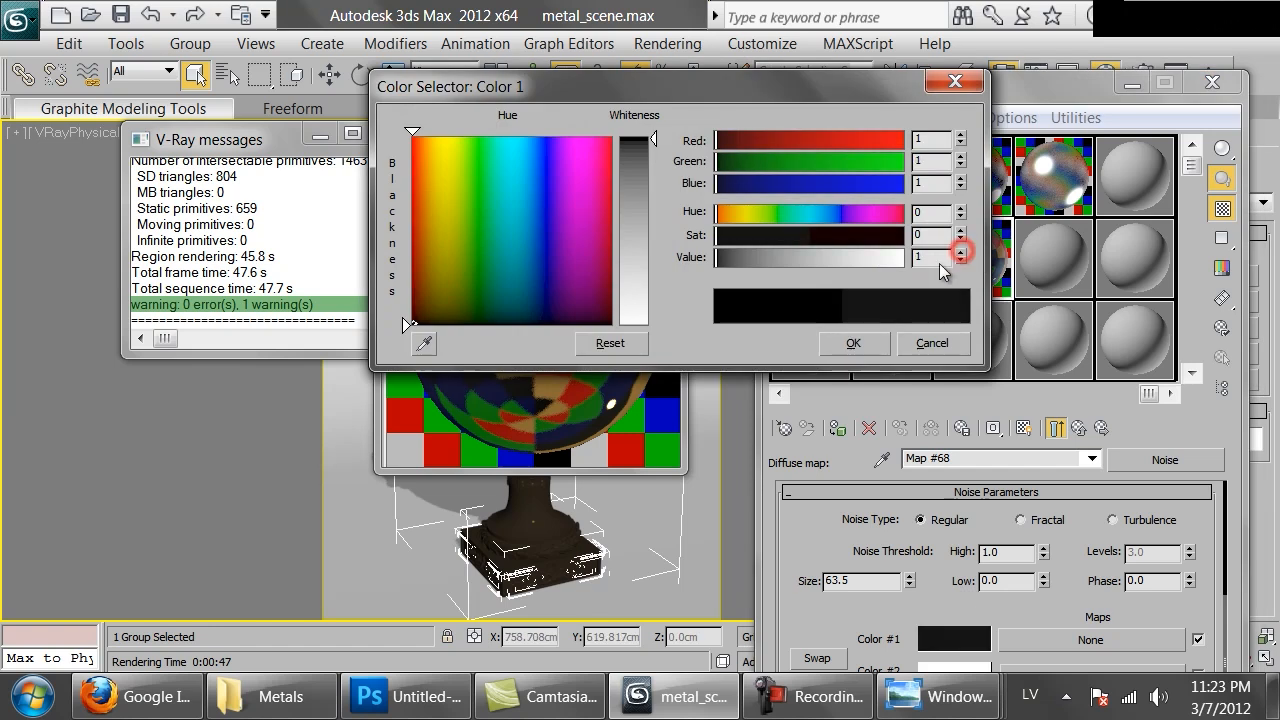
{"action": "left_click", "coordinate": [853, 343]}
{"action": "left_click_drag", "start_coordinate": [896, 88], "coordinate": [889, 35]}
- Set Color #2 of the Noise map to a dark yellow-brown with hue 24, saturation 177 and value about 31
{"action": "left_click", "coordinate": [946, 623]}
{"action": "left_click_drag", "start_coordinate": [767, 257], "coordinate": [820, 236]}
{"action": "left_click_drag", "start_coordinate": [714, 213], "coordinate": [730, 214]}
{"action": "left_click_drag", "start_coordinate": [820, 236], "coordinate": [832, 241]}
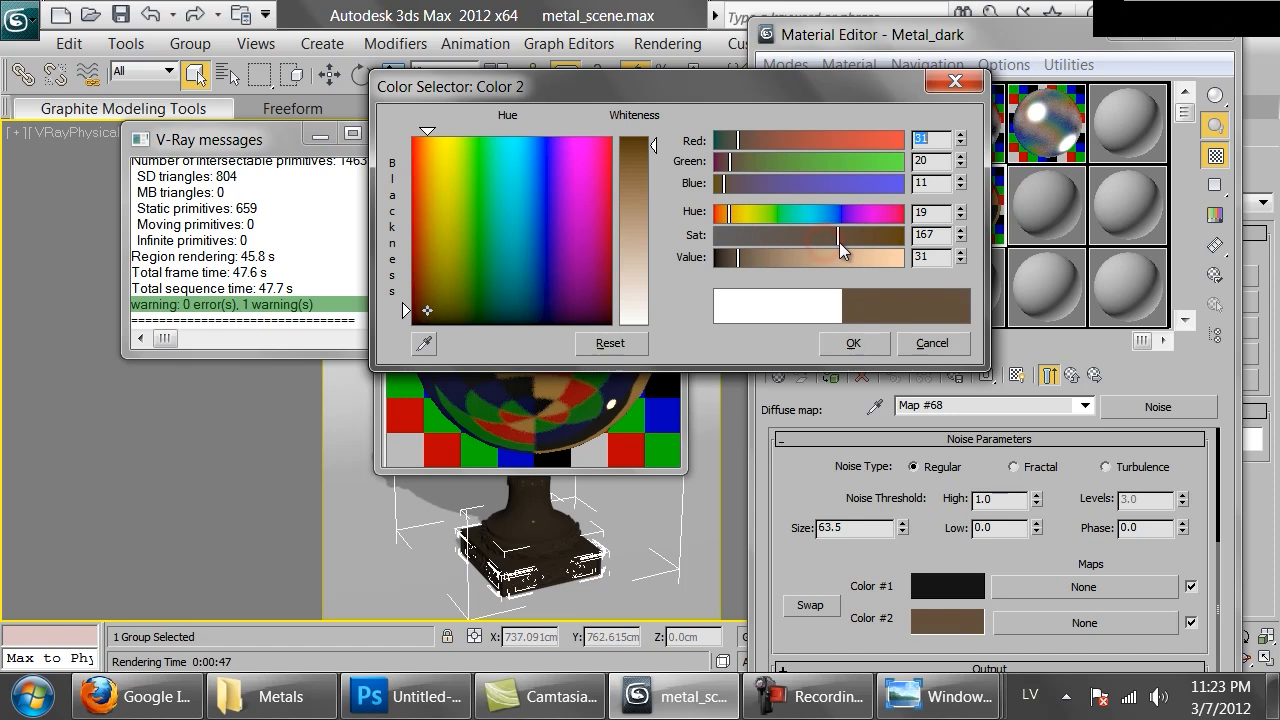
{"action": "left_click", "coordinate": [960, 208]}
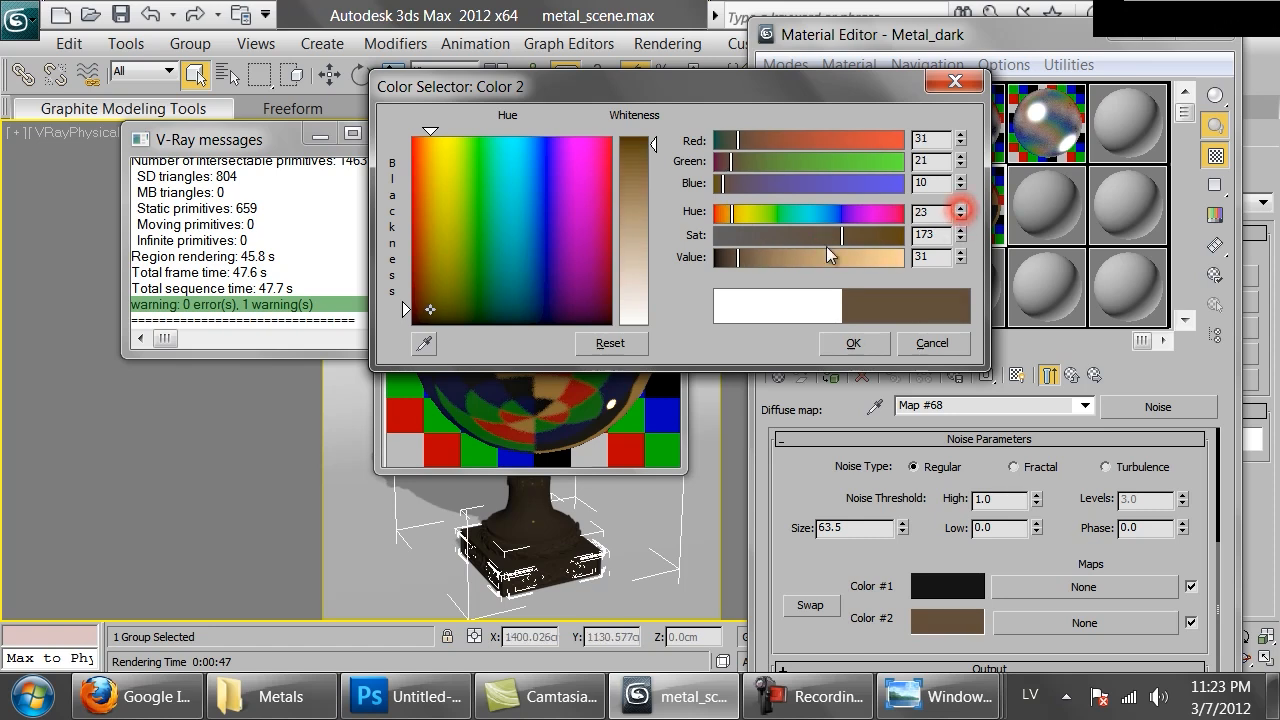
{"action": "left_click", "coordinate": [850, 343]}
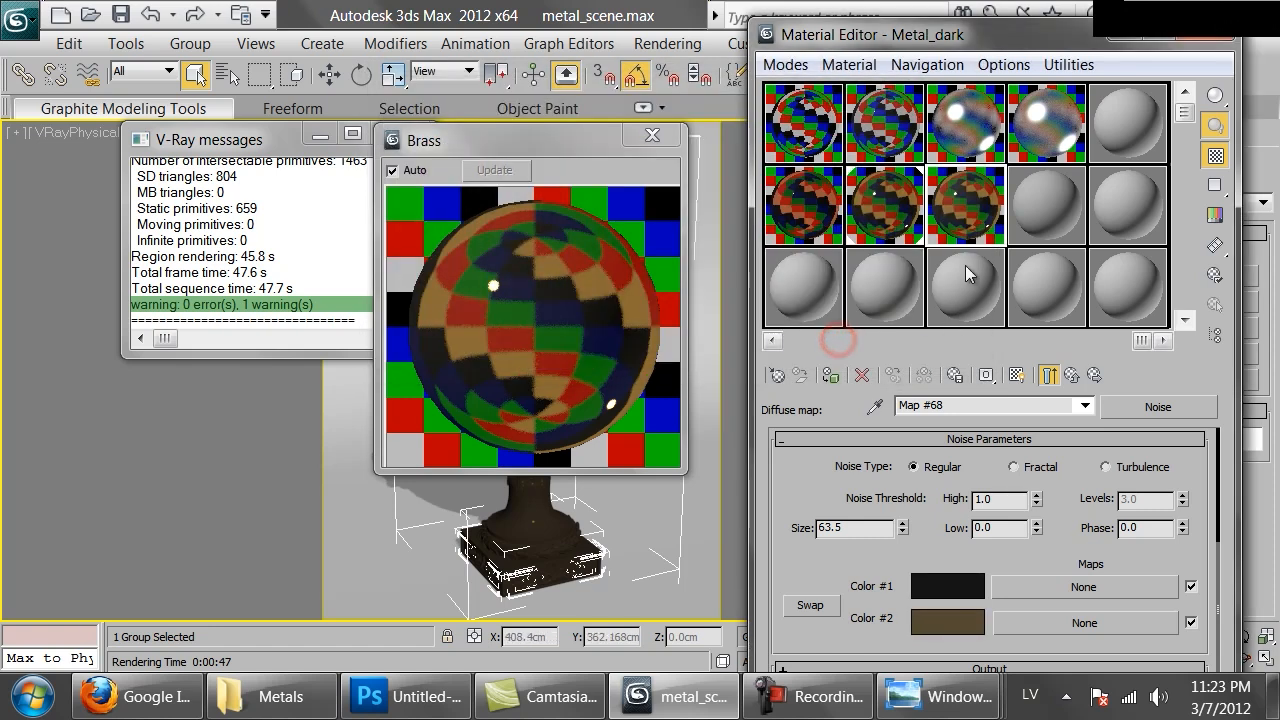
- Enlarge the Metal_dark sample preview, show the Noise map in the viewport and set its size to 20
{"action": "double_click", "coordinate": [961, 215]}
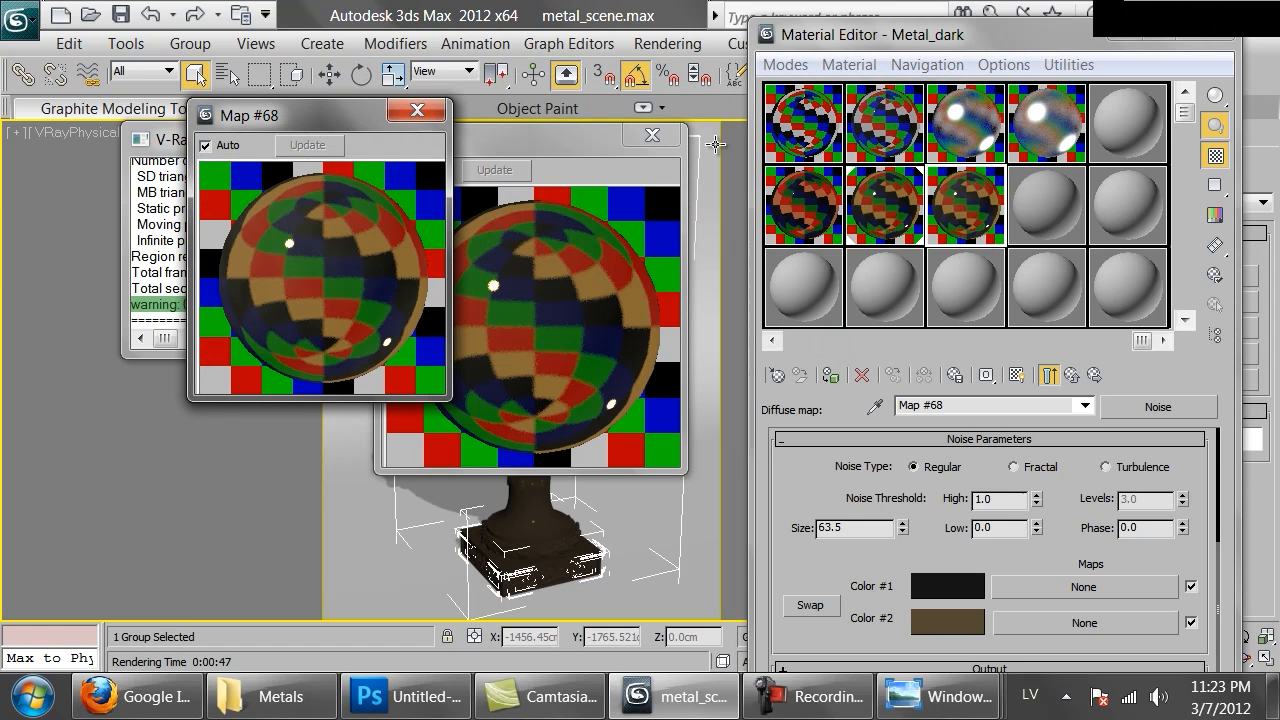
{"action": "left_click", "coordinate": [652, 135]}
{"action": "left_click", "coordinate": [1010, 378]}
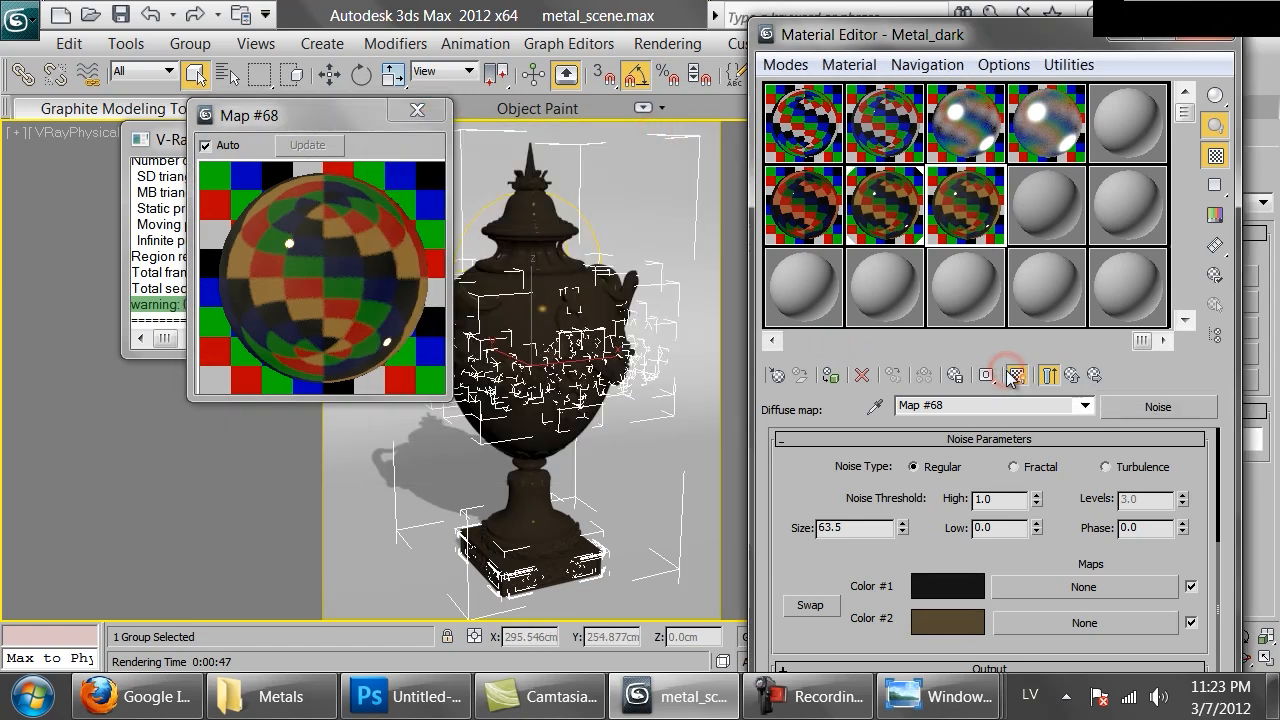
{"action": "left_click_drag", "start_coordinate": [862, 527], "coordinate": [794, 516]}
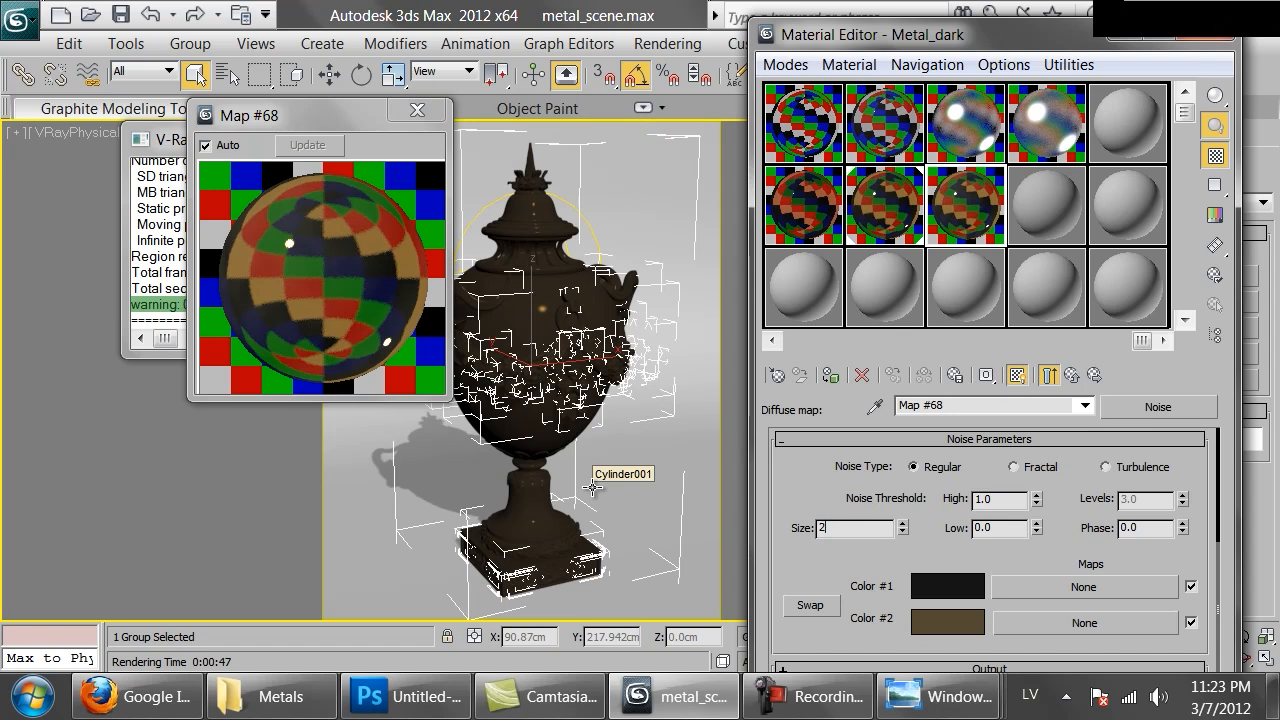
{"action": "type", "text": "20"}
{"action": "key", "text": "Return"}
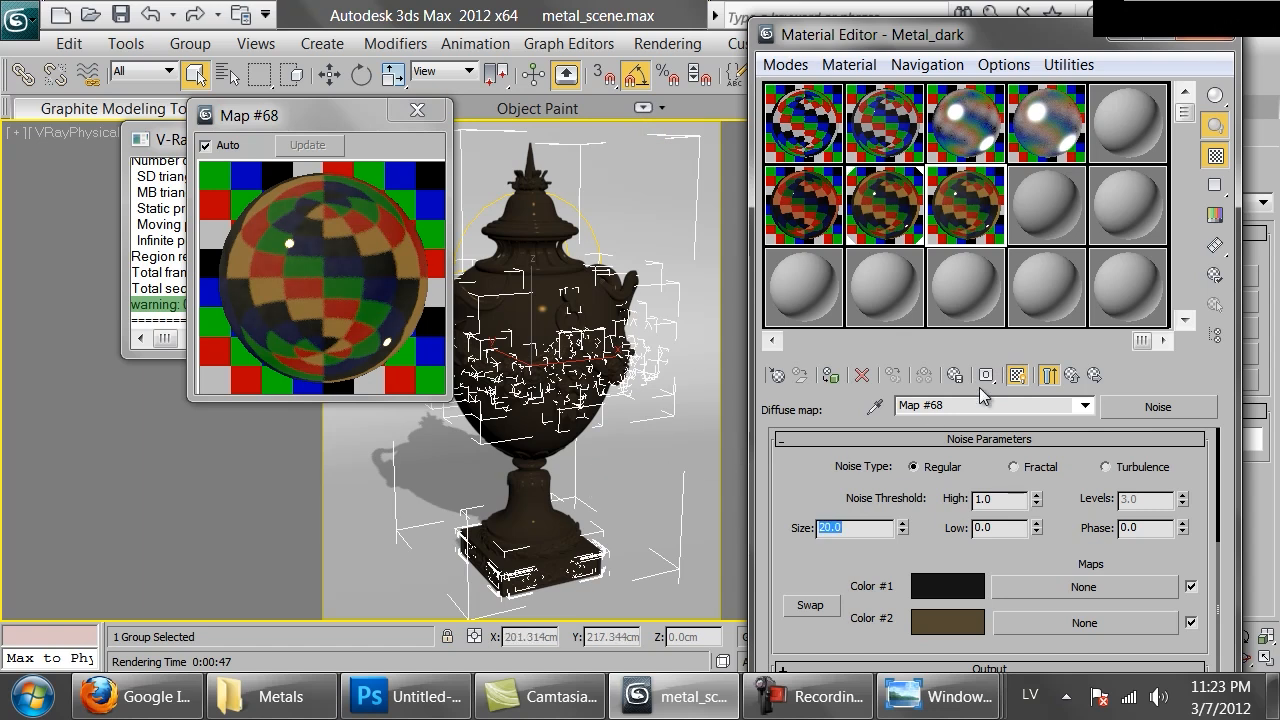
- Assign Metal_dark to the selected vase and render a region around its left handle and shoulder
{"action": "left_click", "coordinate": [834, 380]}
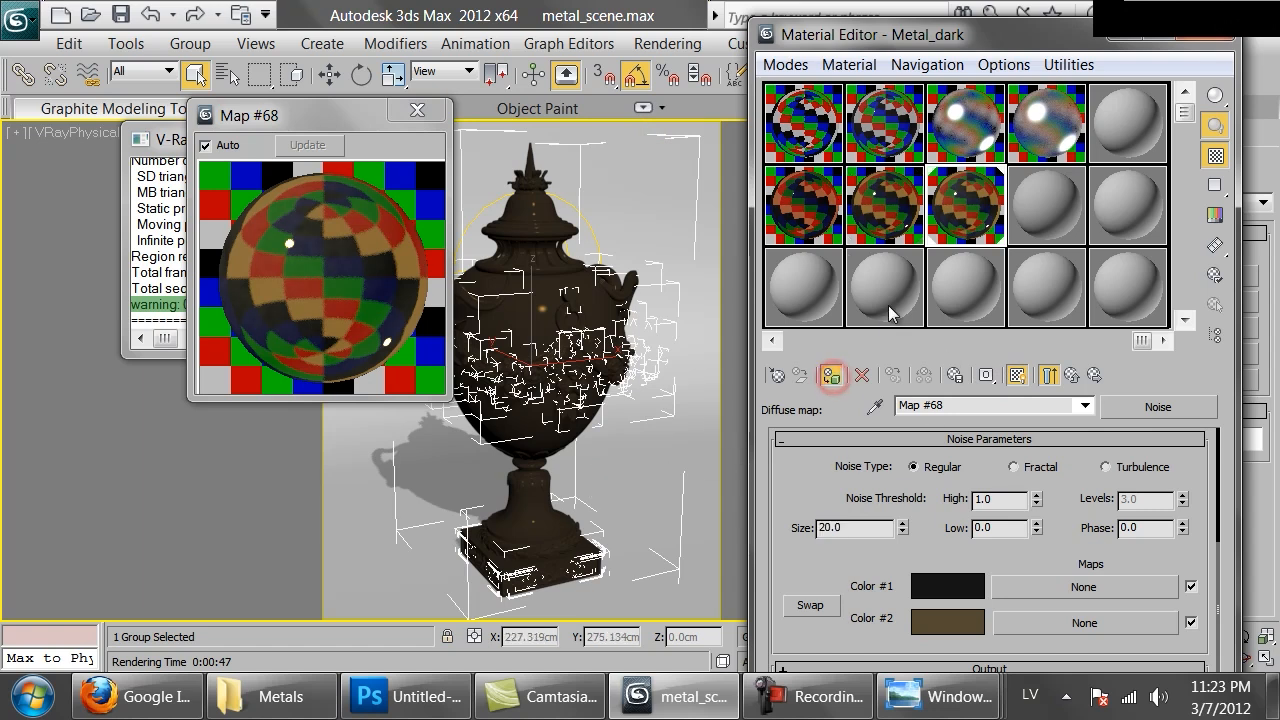
{"action": "left_click", "coordinate": [426, 107]}
{"action": "left_click_drag", "start_coordinate": [1057, 36], "coordinate": [1066, 178]}
{"action": "left_click", "coordinate": [1146, 77]}
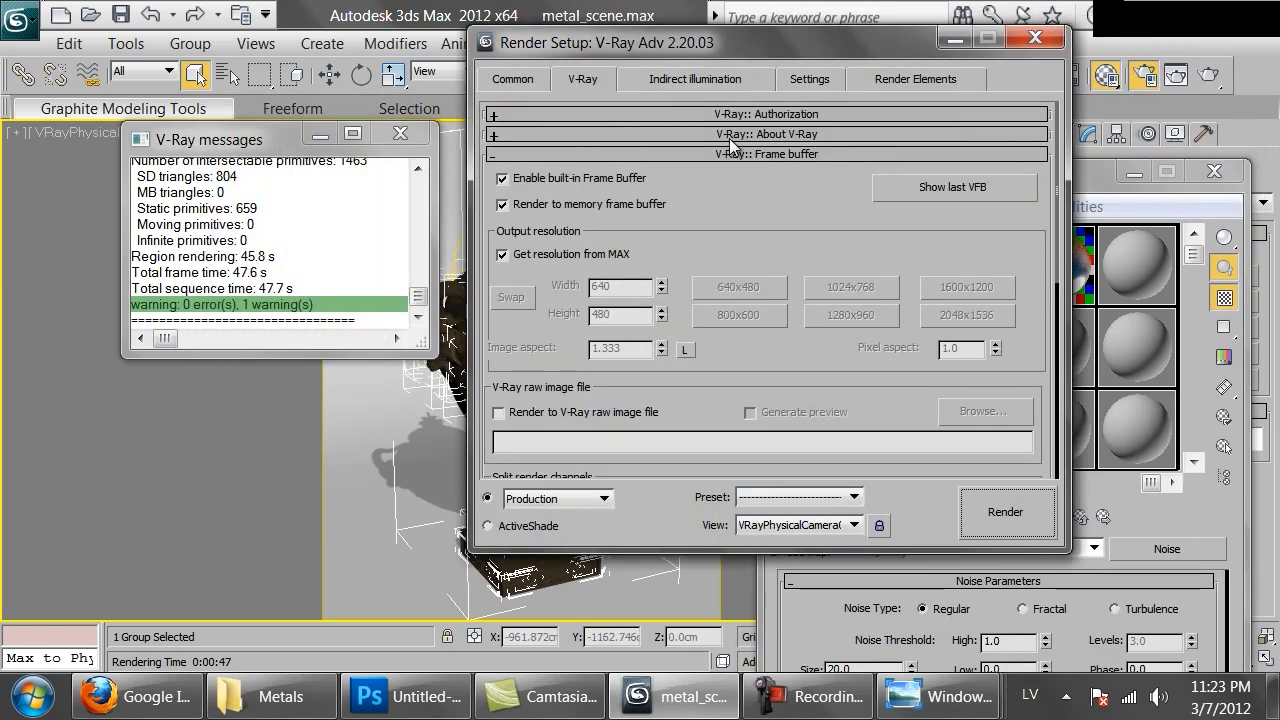
{"action": "left_click", "coordinate": [930, 184]}
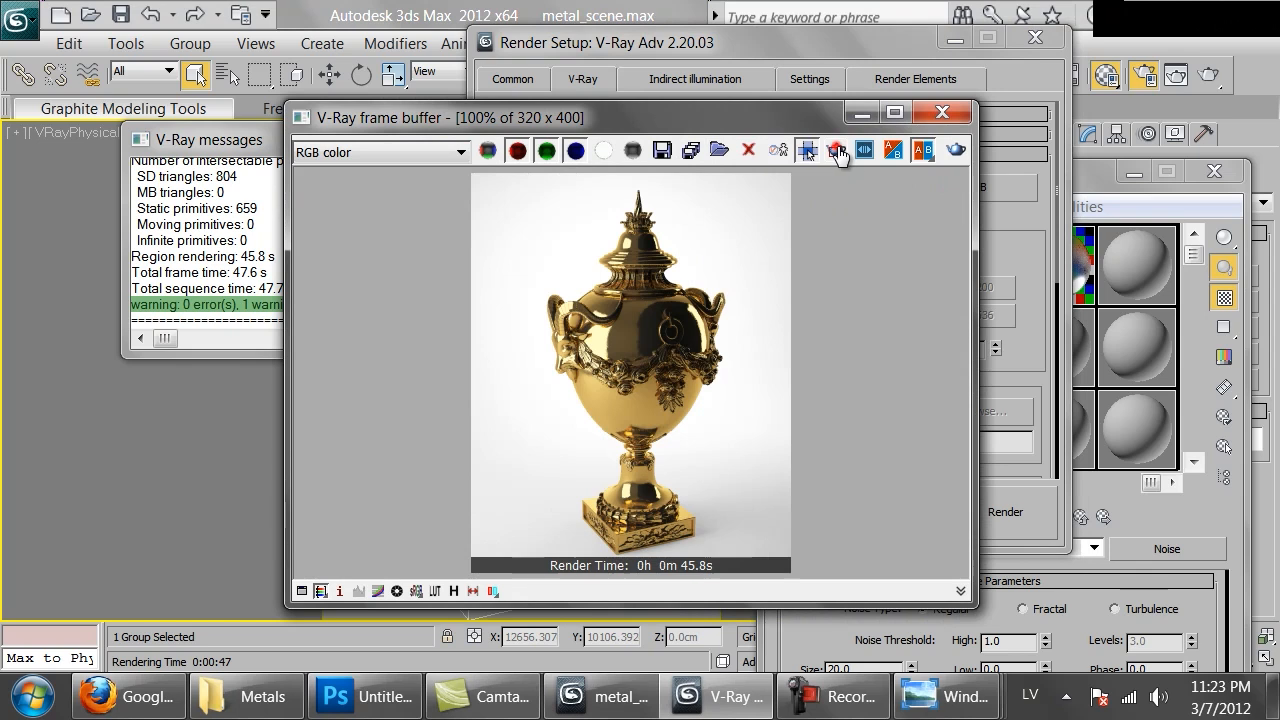
{"action": "left_click", "coordinate": [964, 156]}
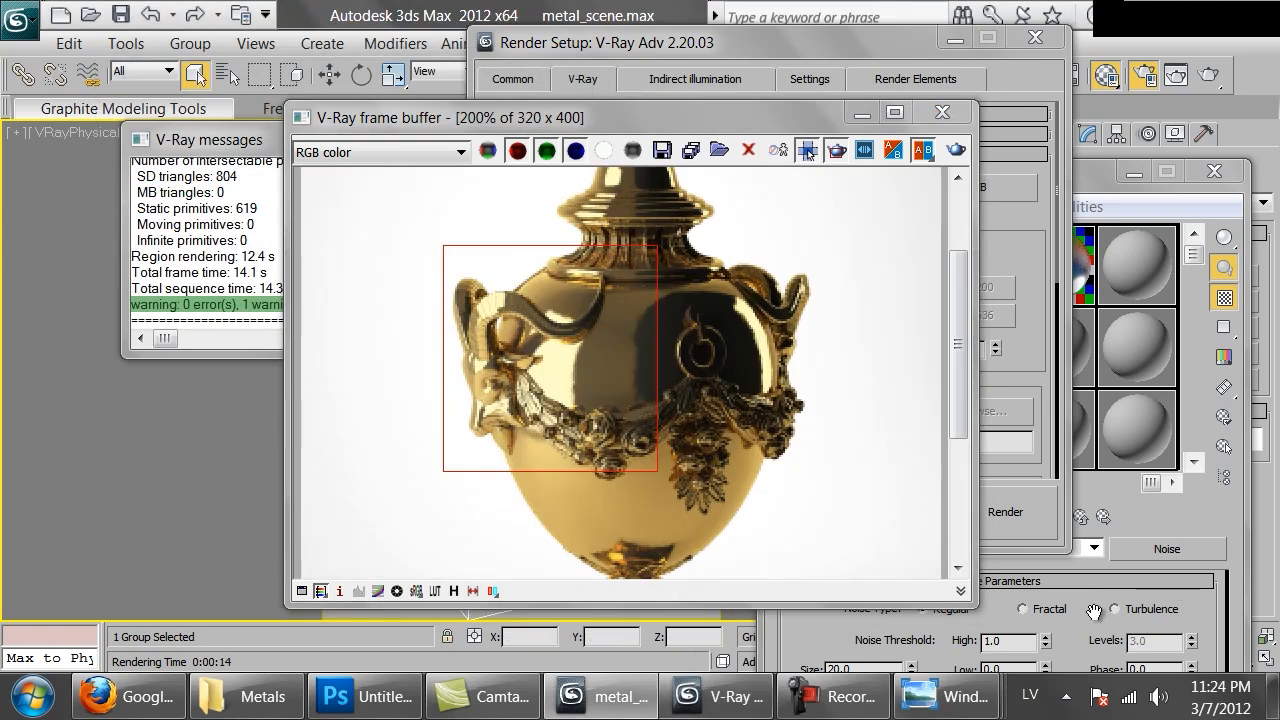
- Lighten Color #2 of the diffuse Noise map to a light tan with value 218
{"action": "left_click", "coordinate": [1094, 612]}
{"action": "left_click_drag", "start_coordinate": [1041, 183], "coordinate": [1015, 29]}
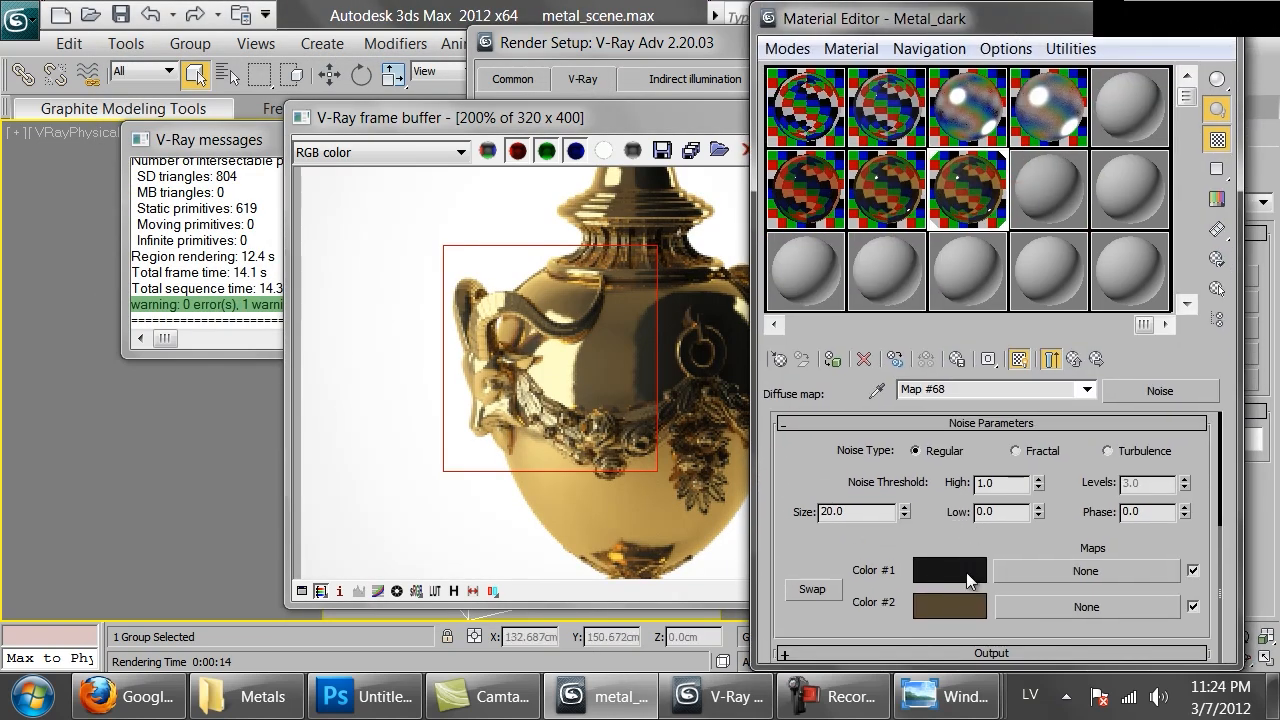
{"action": "left_click", "coordinate": [949, 606]}
{"action": "left_click_drag", "start_coordinate": [777, 257], "coordinate": [874, 259]}
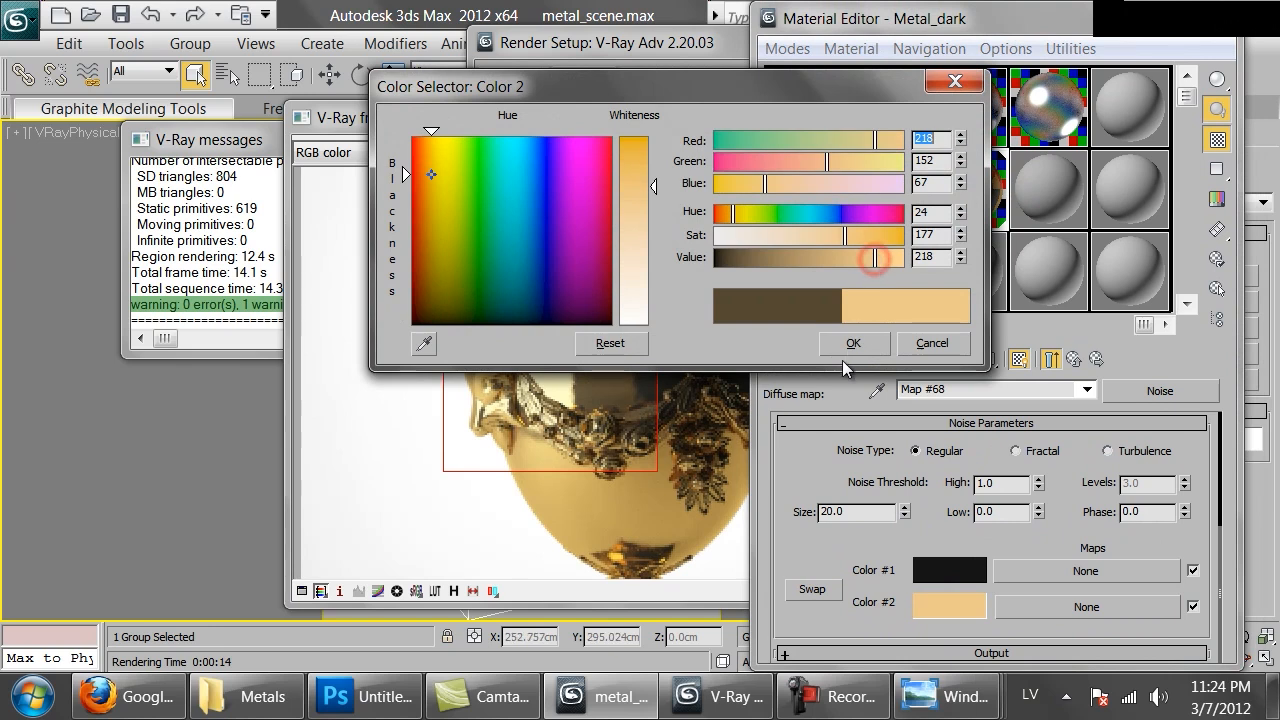
{"action": "left_click", "coordinate": [850, 343]}
- Render the handle region again with the lighter noise color, stopping the render early
{"action": "left_click", "coordinate": [777, 198]}
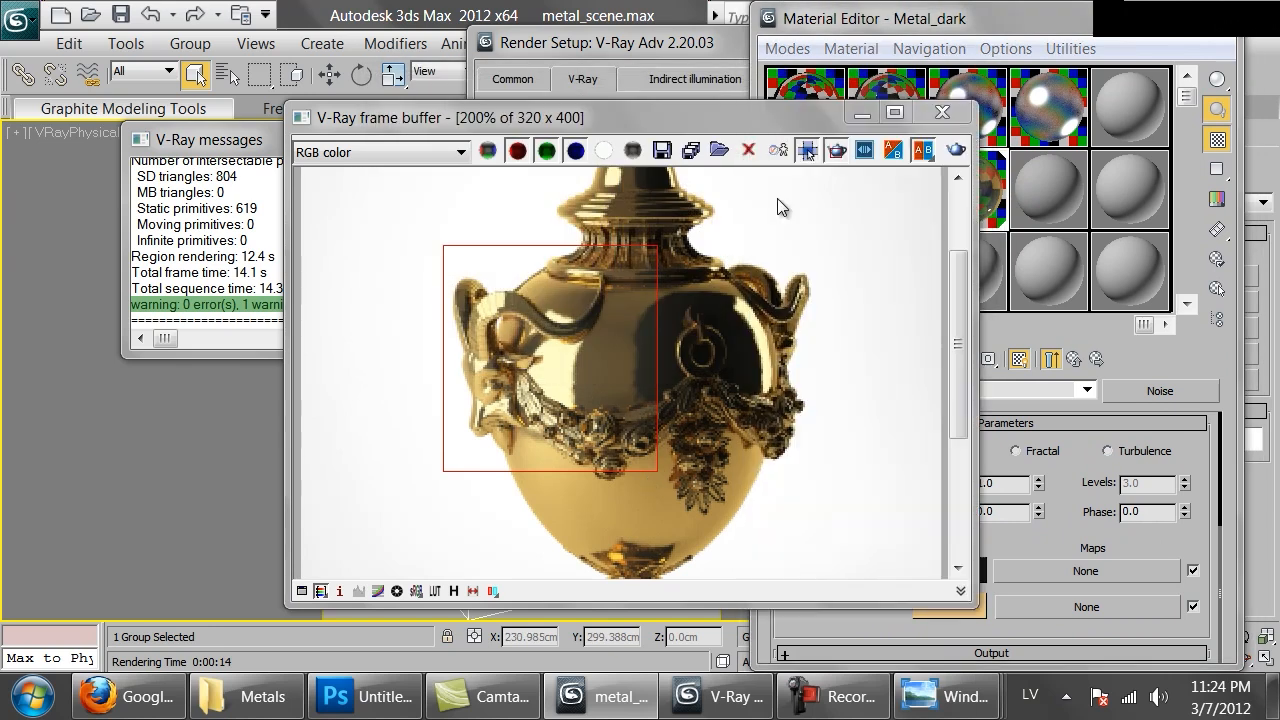
{"action": "left_click", "coordinate": [955, 150]}
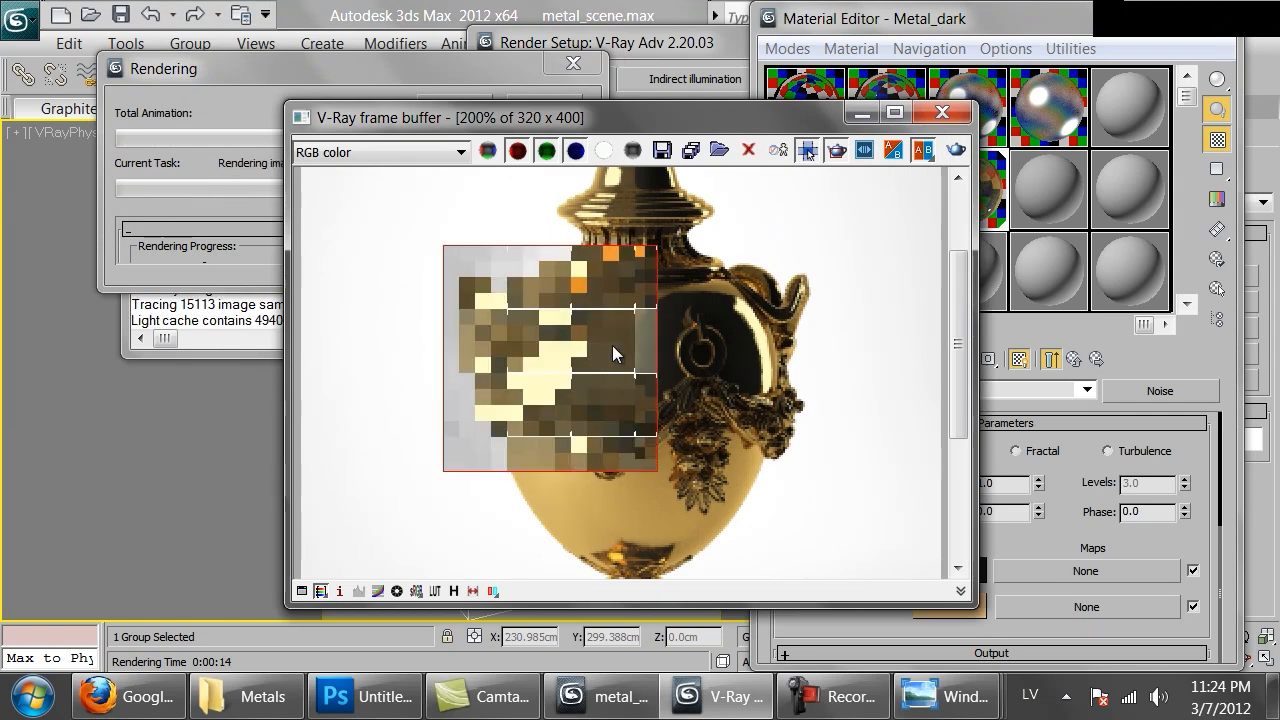
{"action": "scroll", "coordinate": [613, 342], "scroll_direction": "down", "scroll_amount": 1}
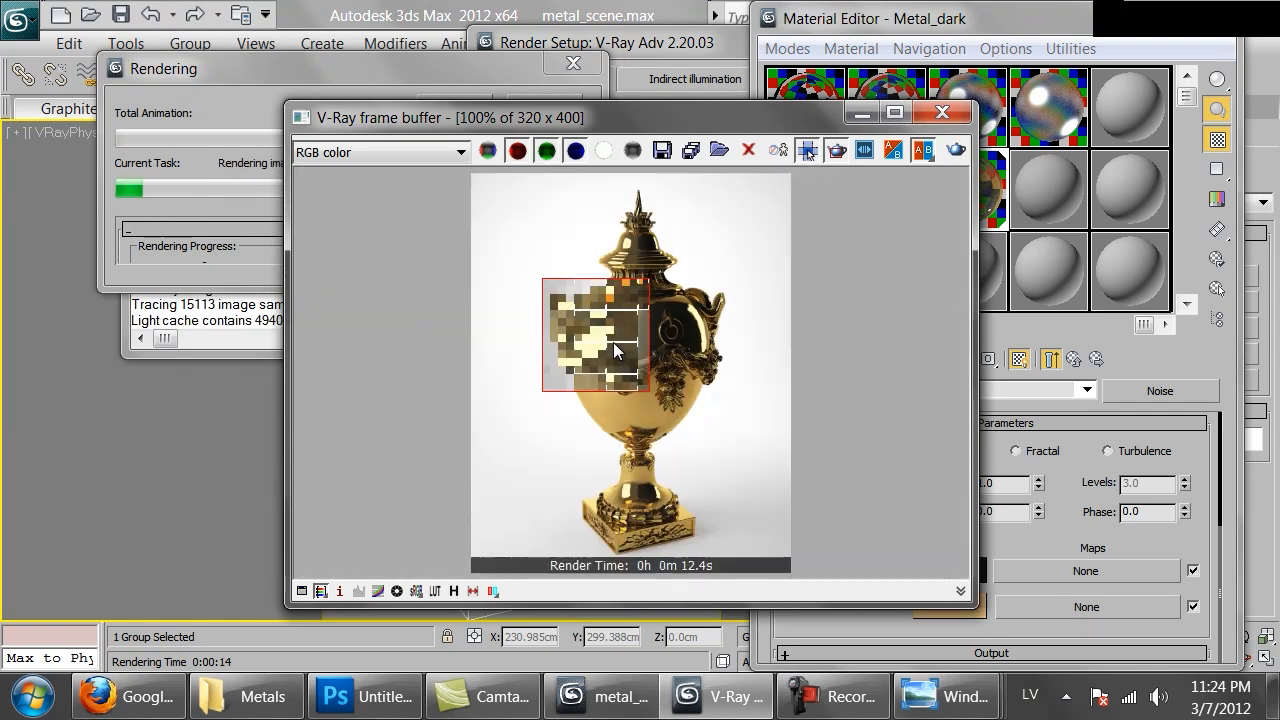
{"action": "scroll", "coordinate": [613, 342], "scroll_direction": "up", "scroll_amount": 1}
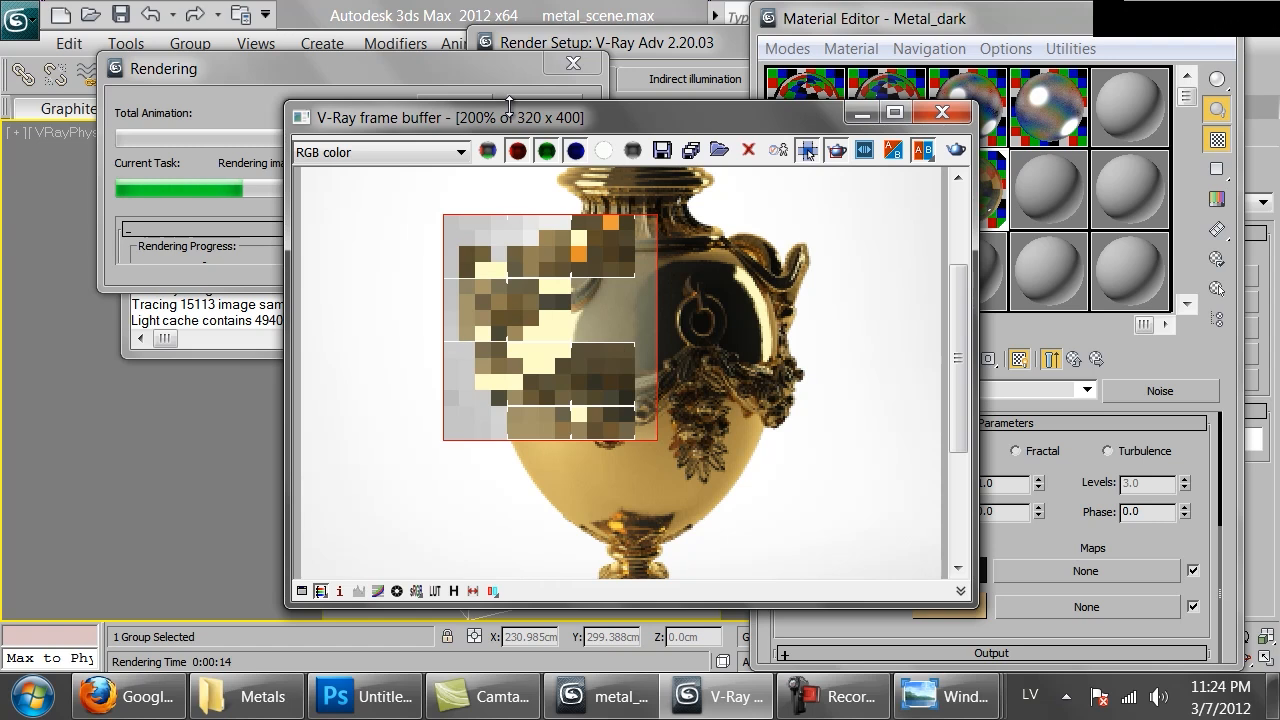
{"action": "left_click", "coordinate": [541, 96]}
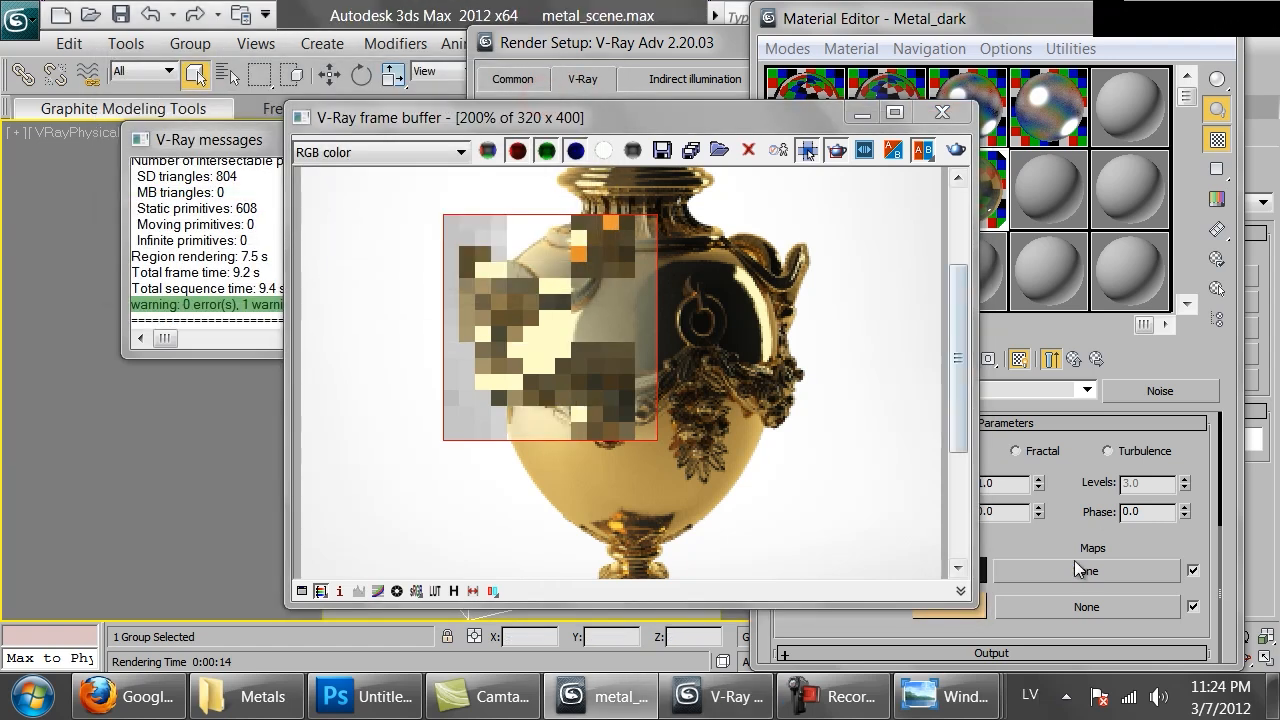
- Set the Noise map size to 5 and render the handle region again
{"action": "left_click", "coordinate": [1030, 545]}
{"action": "double_click", "coordinate": [862, 513]}
{"action": "type", "text": "5"}
{"action": "key", "text": "Return"}
{"action": "left_click", "coordinate": [416, 508]}
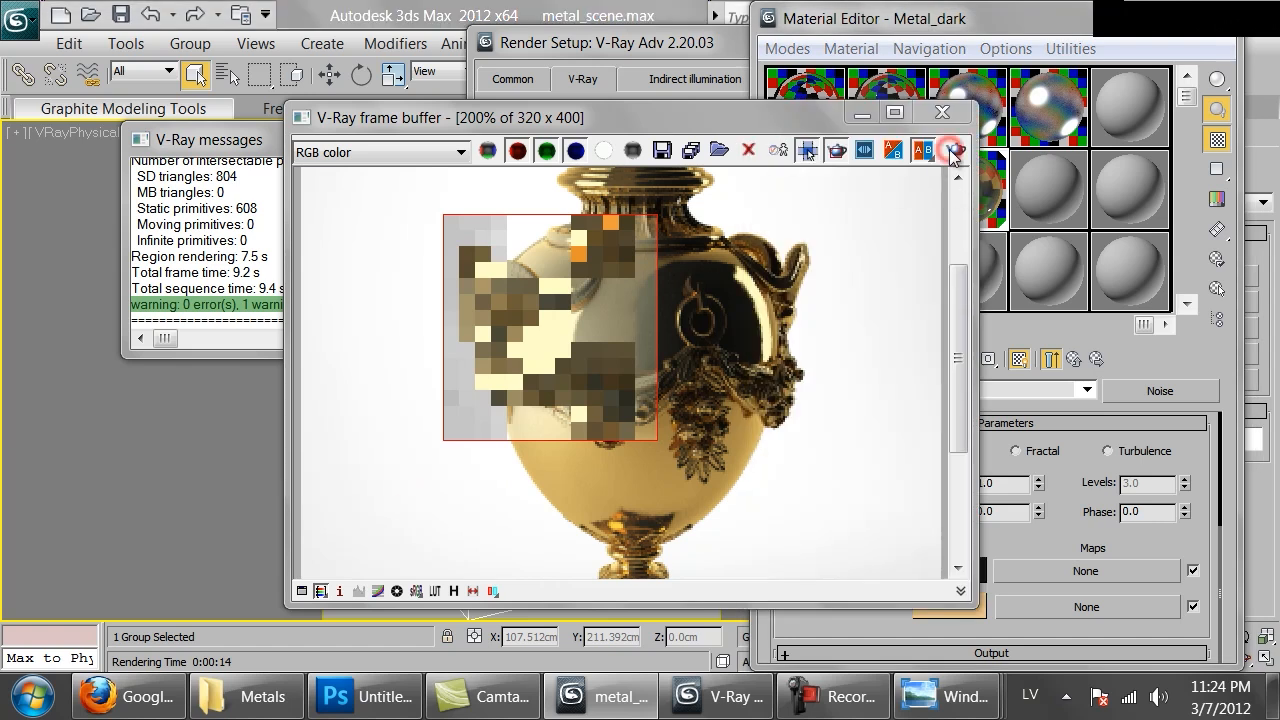
- Set the Metal_dark reflection color to black and render the handle region to inspect the diffuse noise alone
{"action": "left_click", "coordinate": [1076, 360]}
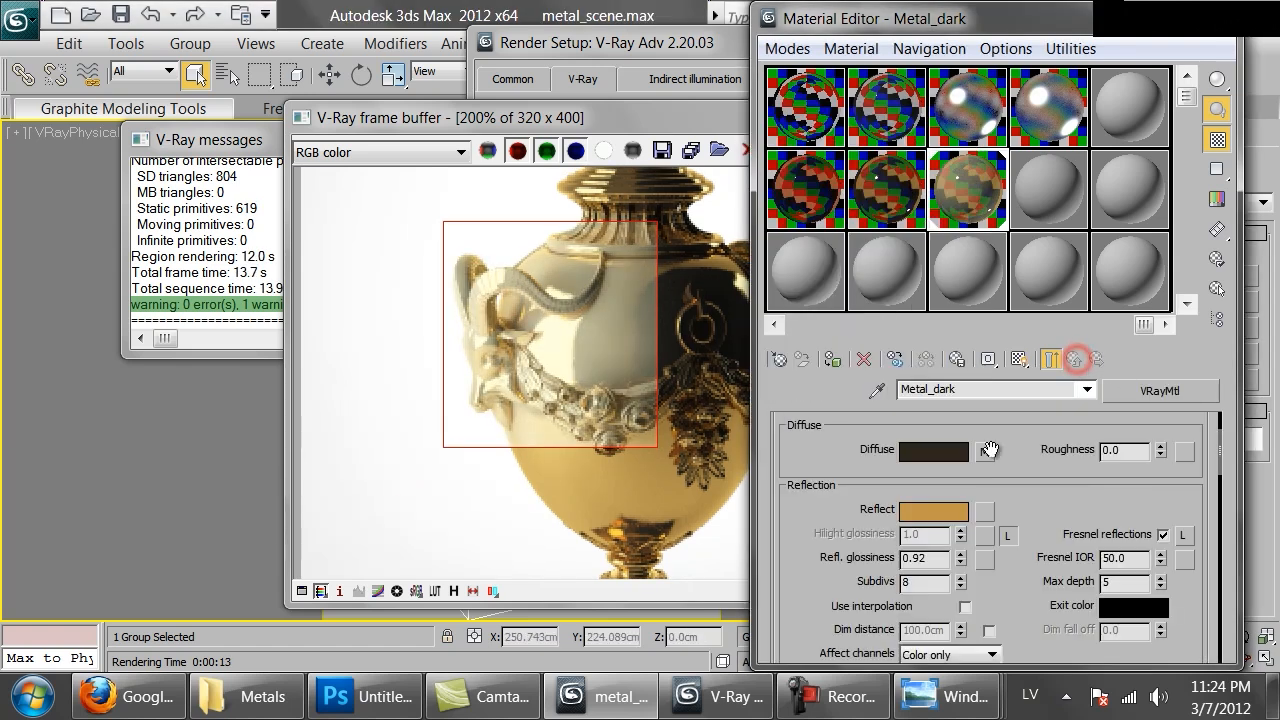
{"action": "left_click", "coordinate": [945, 509]}
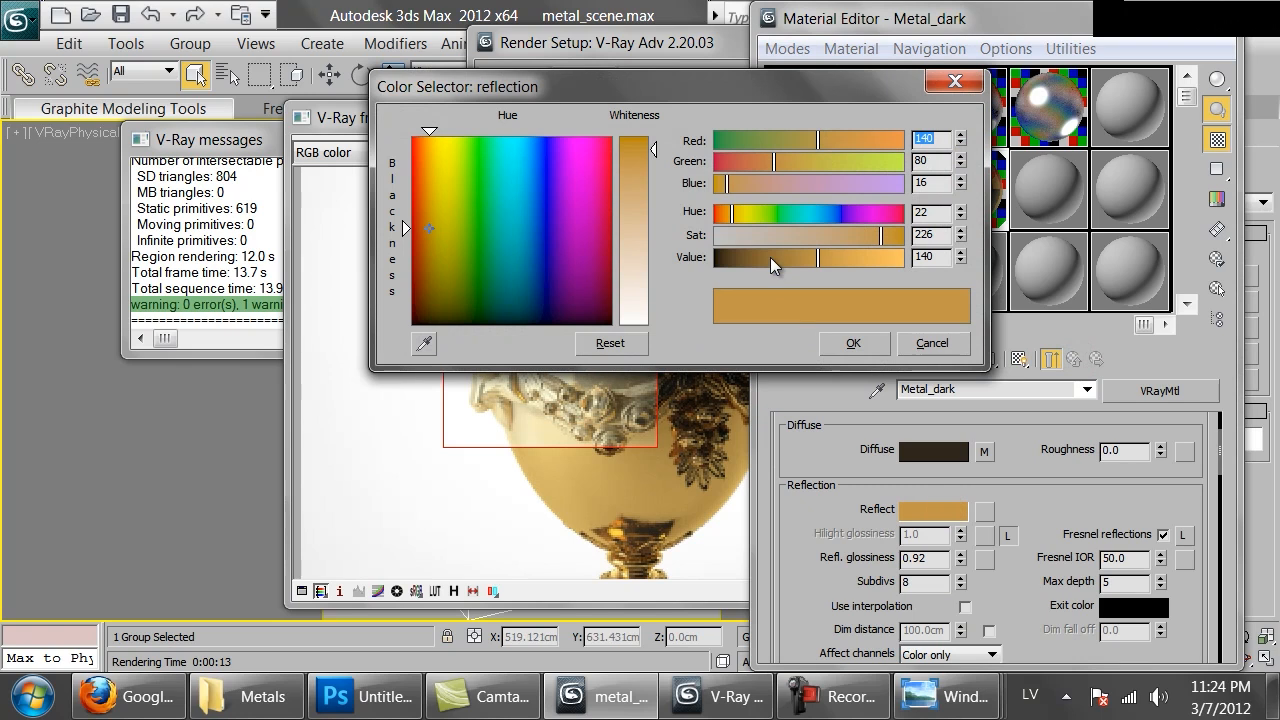
{"action": "left_click_drag", "start_coordinate": [770, 257], "coordinate": [669, 298]}
{"action": "left_click", "coordinate": [853, 343]}
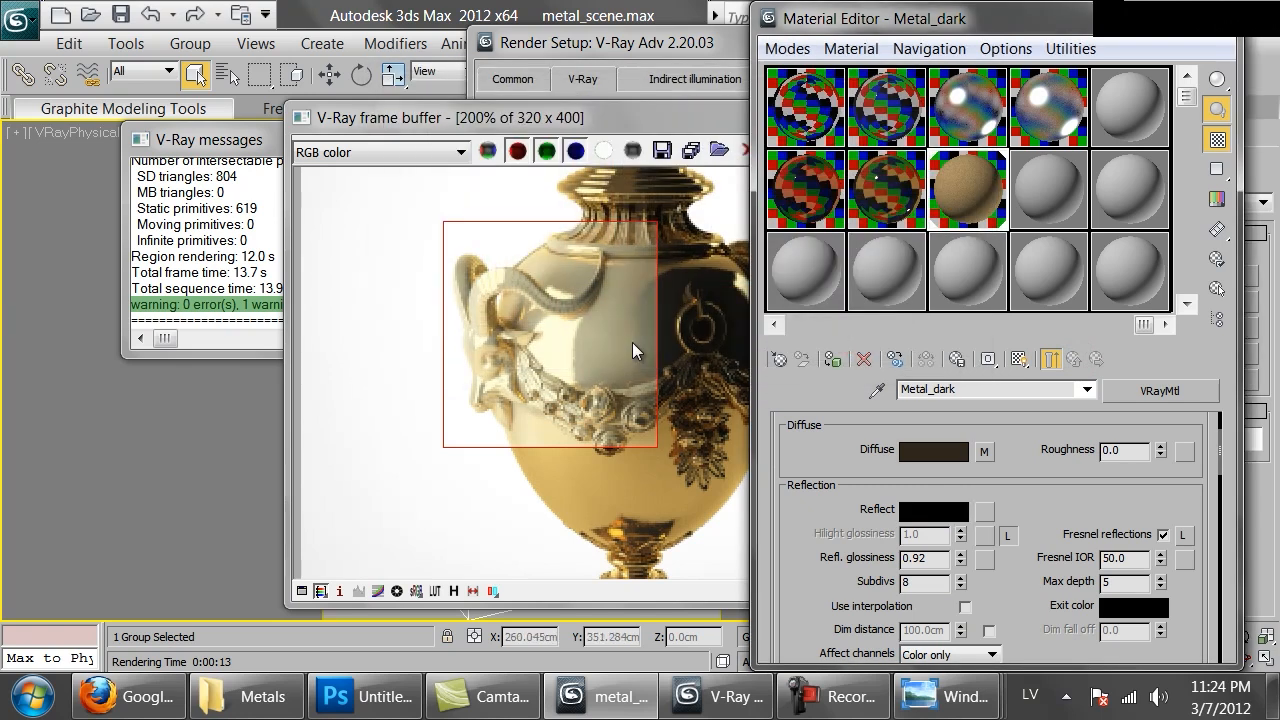
{"action": "left_click", "coordinate": [629, 118]}
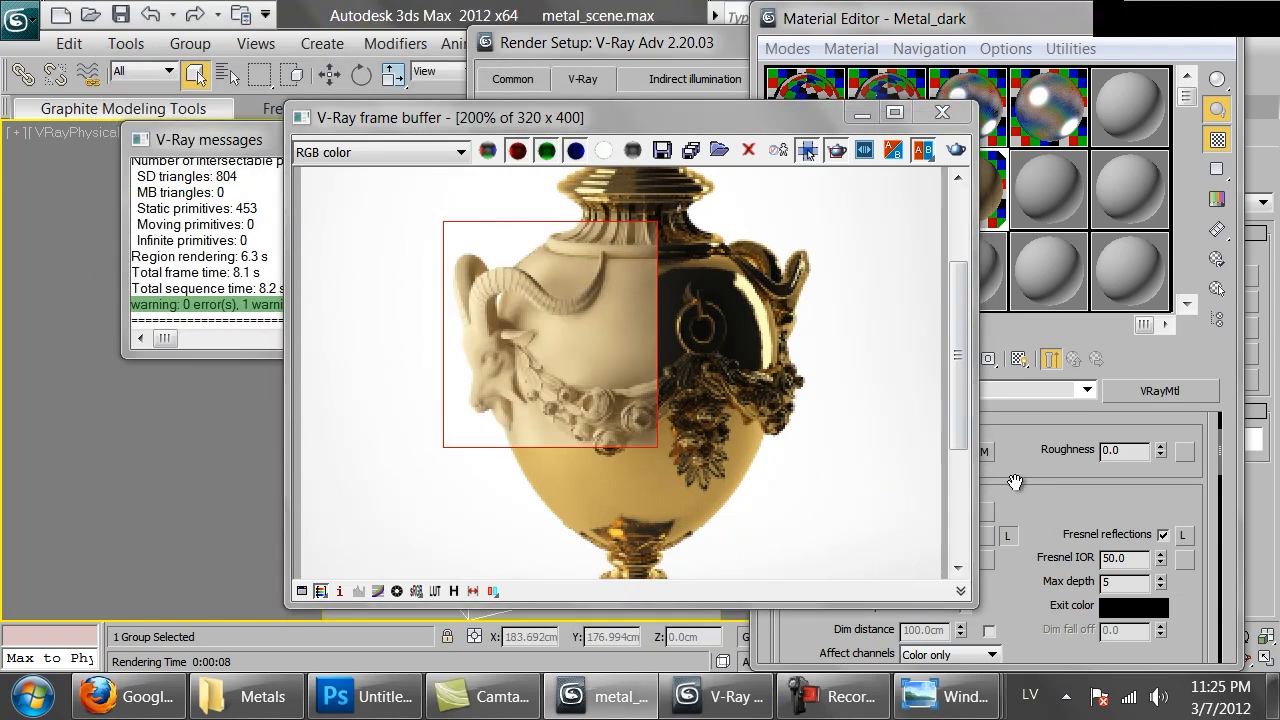
- Set the size of Metal_dark's diffuse Noise map to 2 and render the handle region
{"action": "left_click", "coordinate": [1015, 483]}
{"action": "left_click", "coordinate": [983, 452]}
{"action": "left_click_drag", "start_coordinate": [804, 596], "coordinate": [656, 479]}
{"action": "type", "text": "2"}
{"action": "key", "text": "Return"}
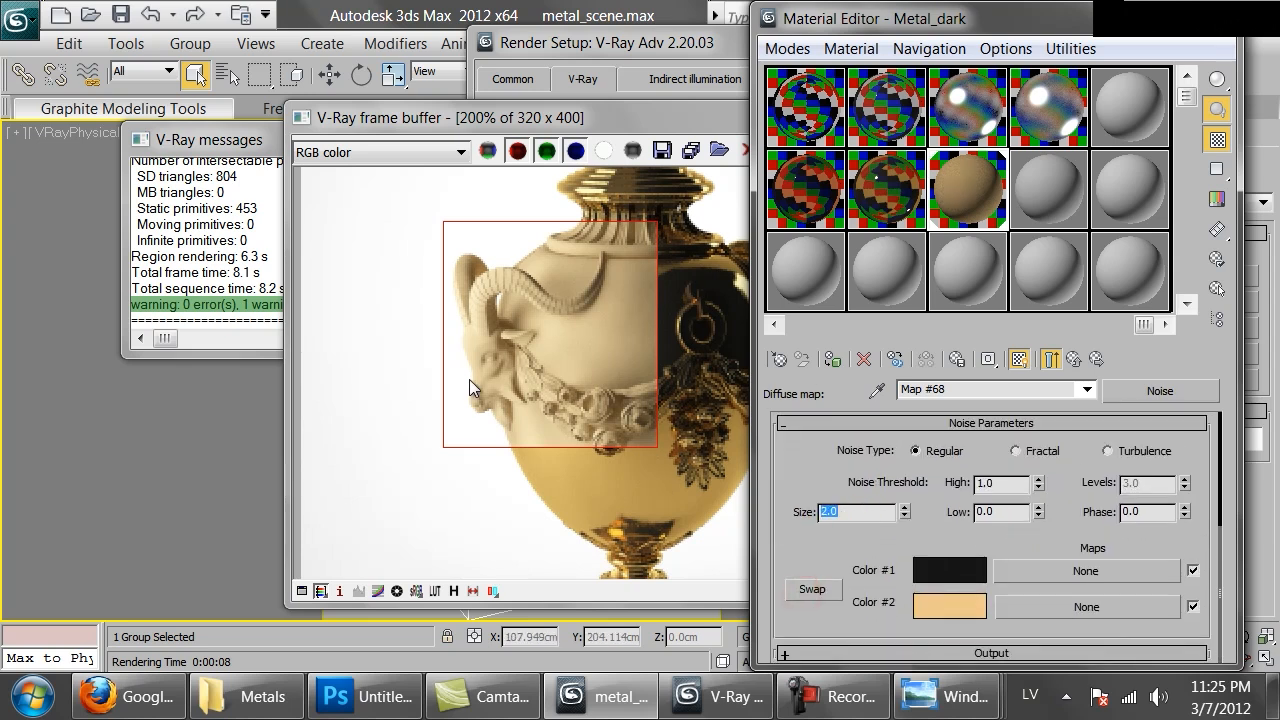
{"action": "left_click", "coordinate": [719, 172]}
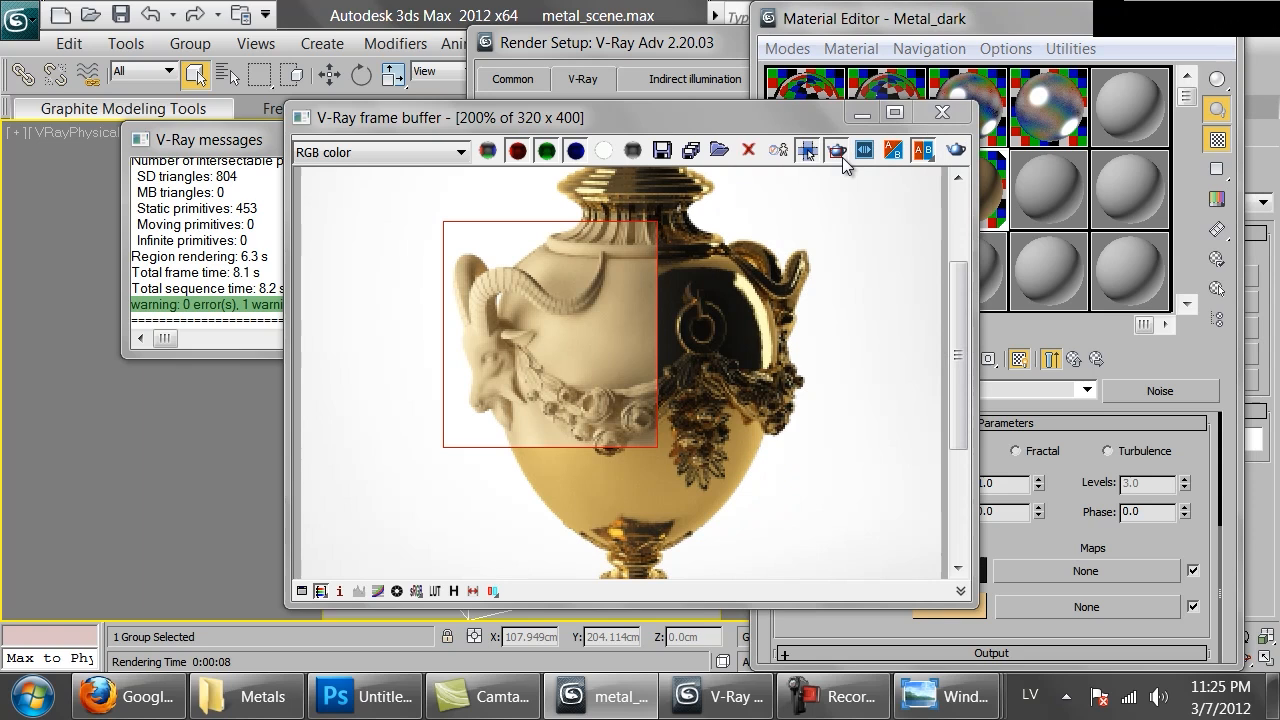
{"action": "left_click", "coordinate": [954, 151]}
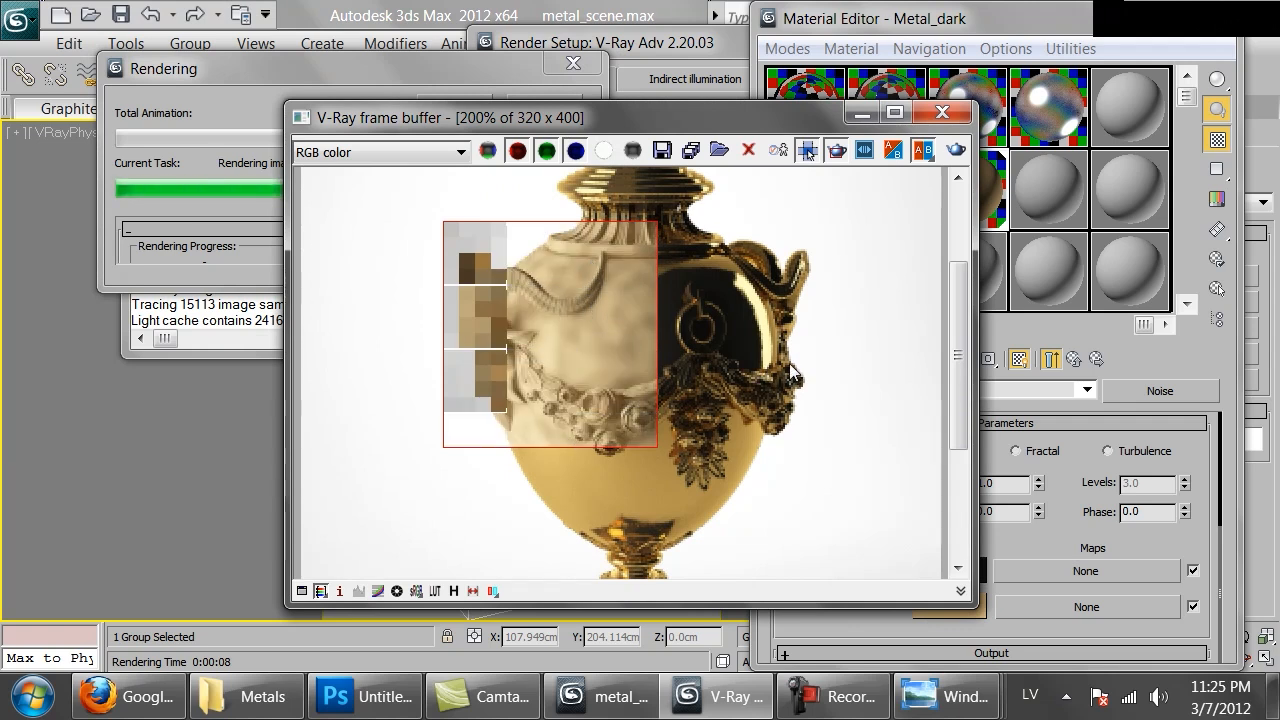
- Set the diffuse Noise map size to 4 and render the handle region again
{"action": "left_click", "coordinate": [1035, 532]}
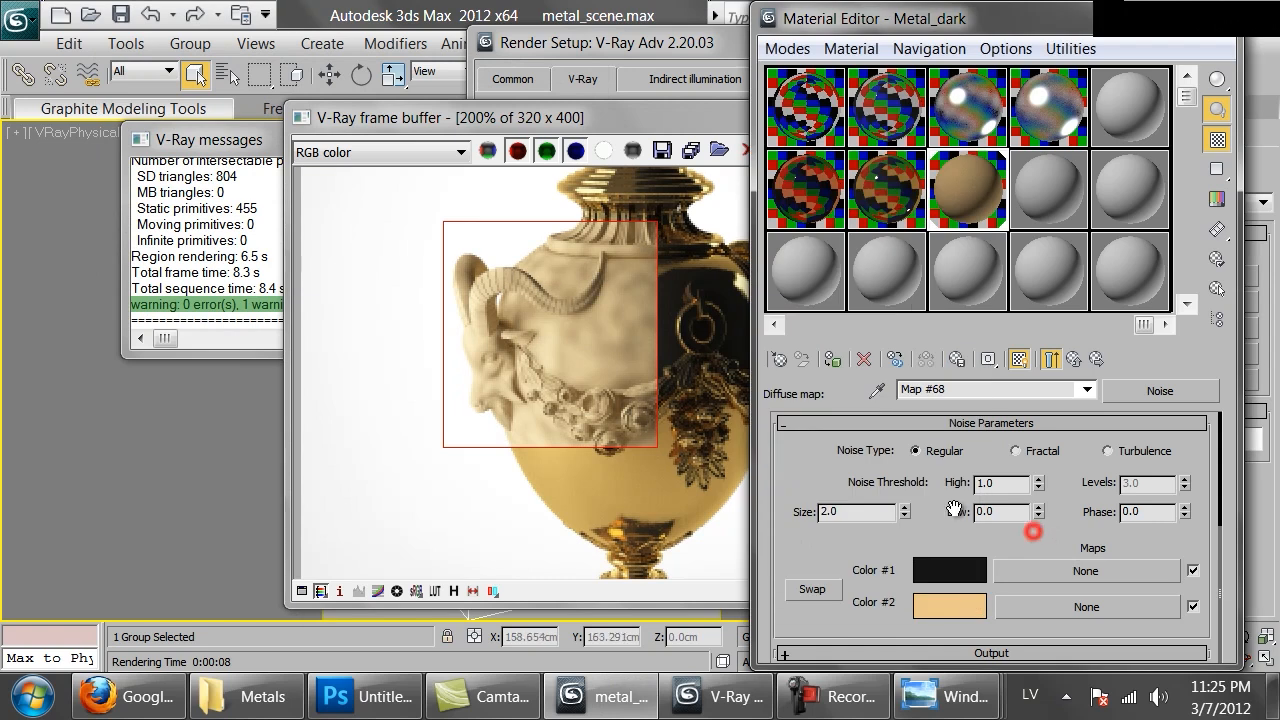
{"action": "double_click", "coordinate": [850, 511]}
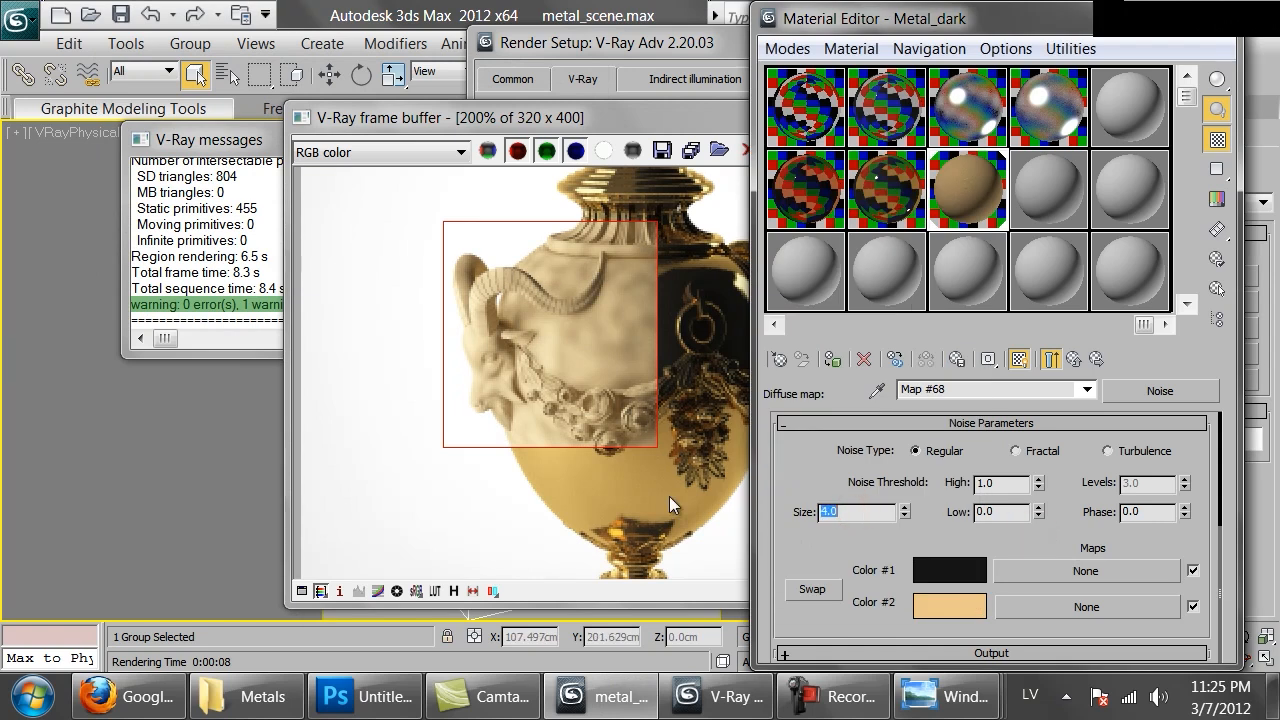
{"action": "left_click", "coordinate": [610, 412]}
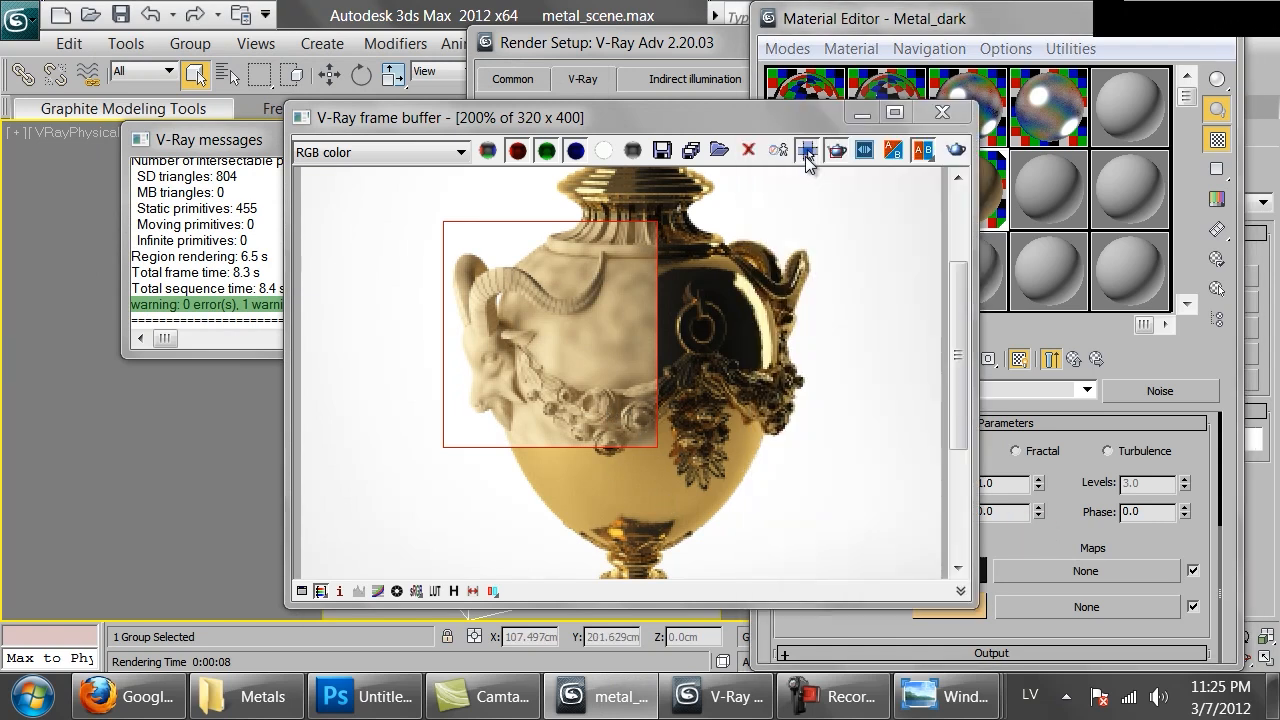
- Darken Color #2 of the diffuse Noise map to a deep brown and raise its saturation to 213
{"action": "left_click", "coordinate": [1087, 532]}
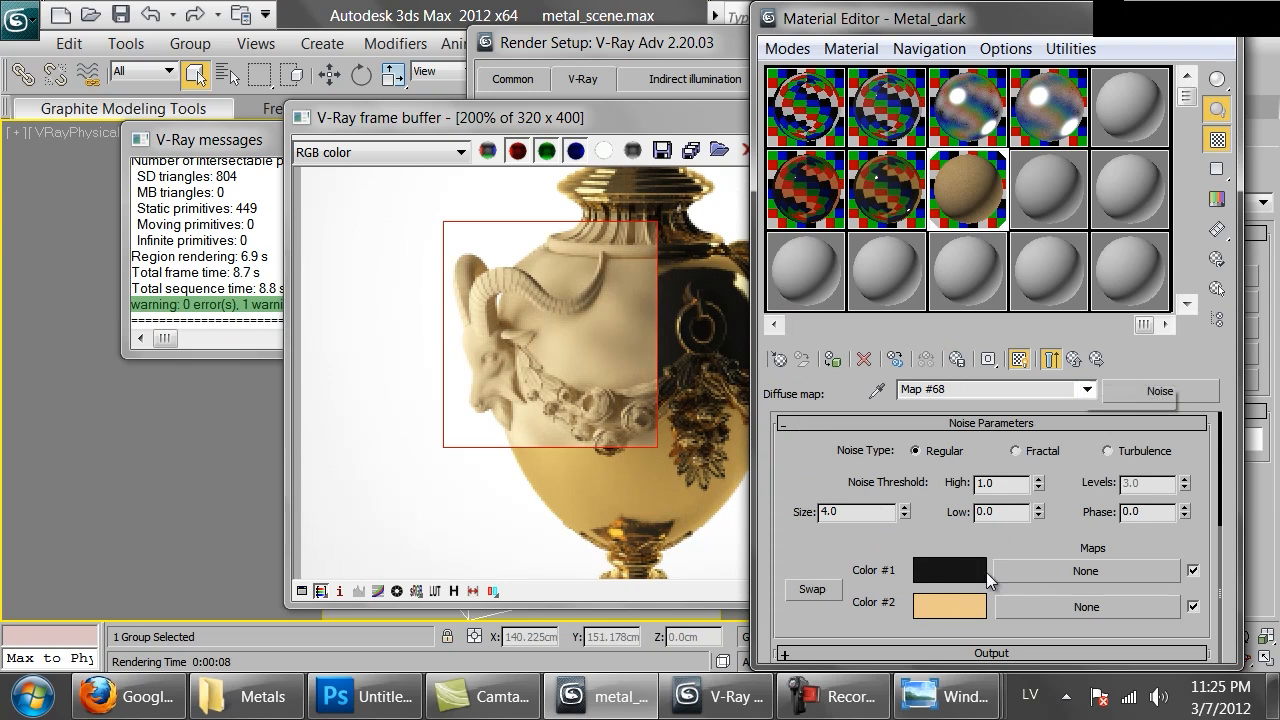
{"action": "left_click", "coordinate": [949, 605]}
{"action": "left_click_drag", "start_coordinate": [862, 262], "coordinate": [732, 258]}
{"action": "left_click_drag", "start_coordinate": [838, 239], "coordinate": [869, 236]}
{"action": "left_click", "coordinate": [852, 342]}
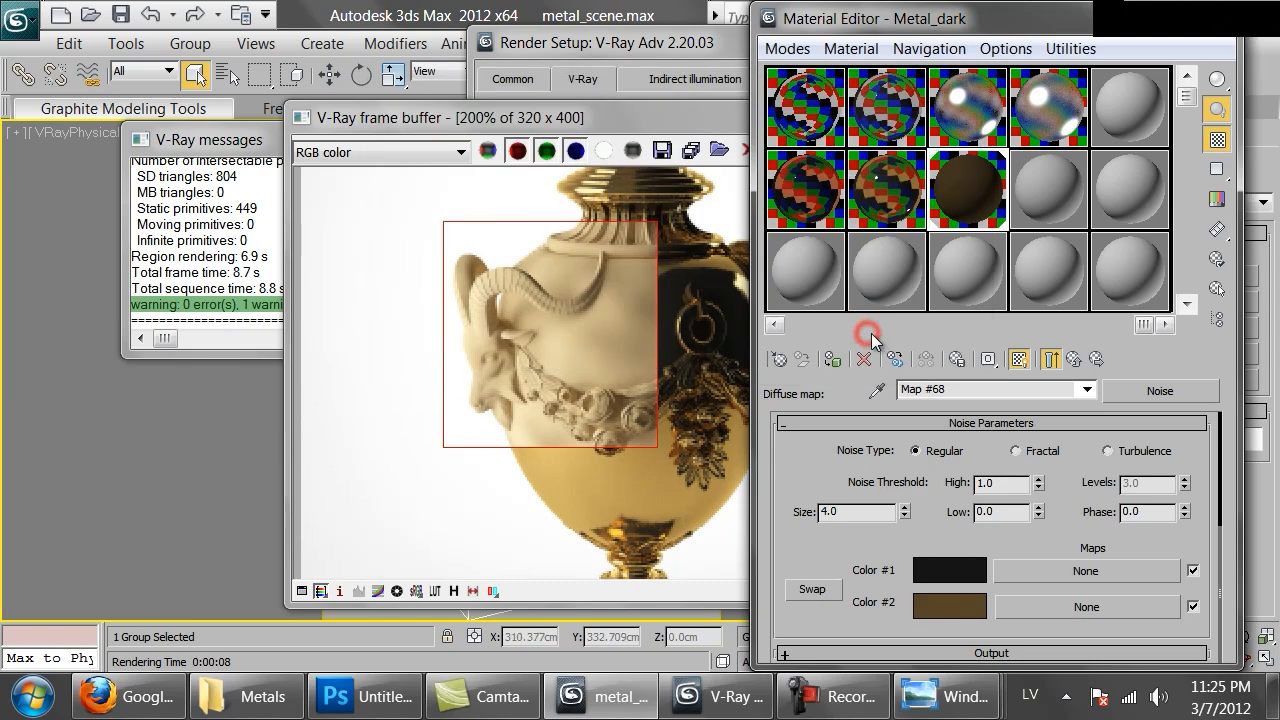
- Copy Metal_dark's diffuse Noise map and paste it into the reflection map slot as an independent copy
{"action": "left_click", "coordinate": [1074, 359]}
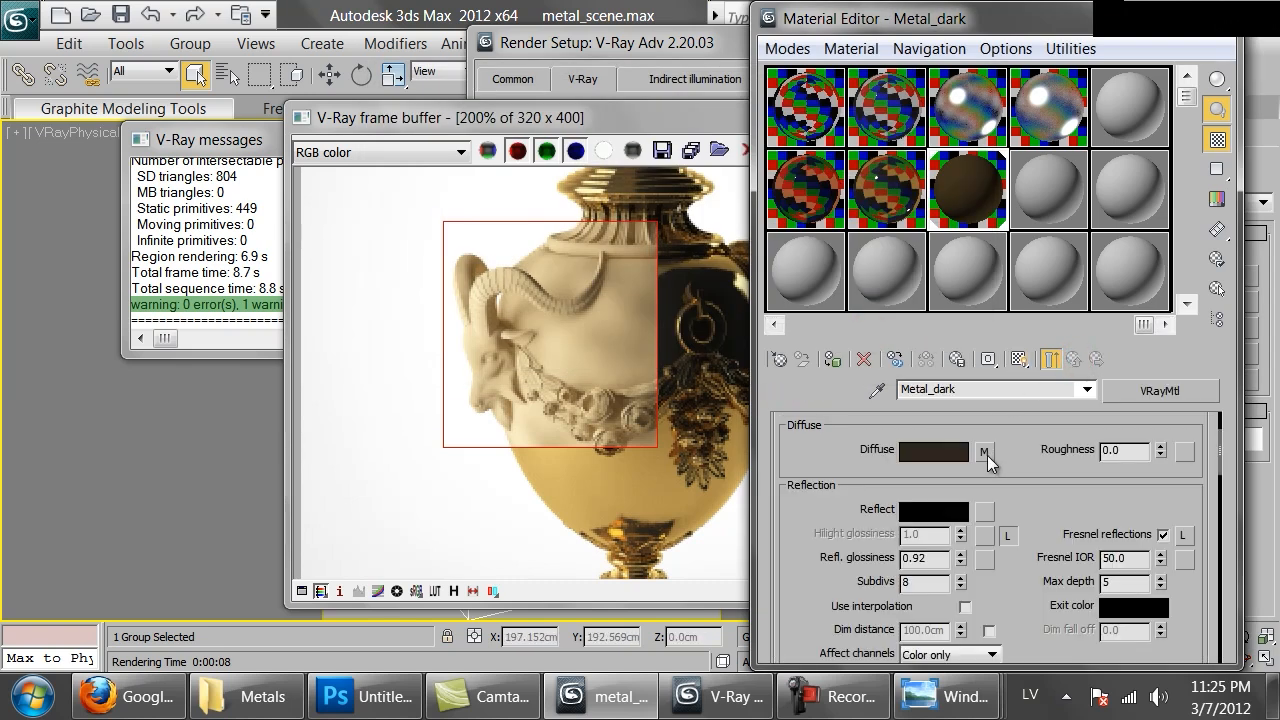
{"action": "right_click", "coordinate": [985, 453]}
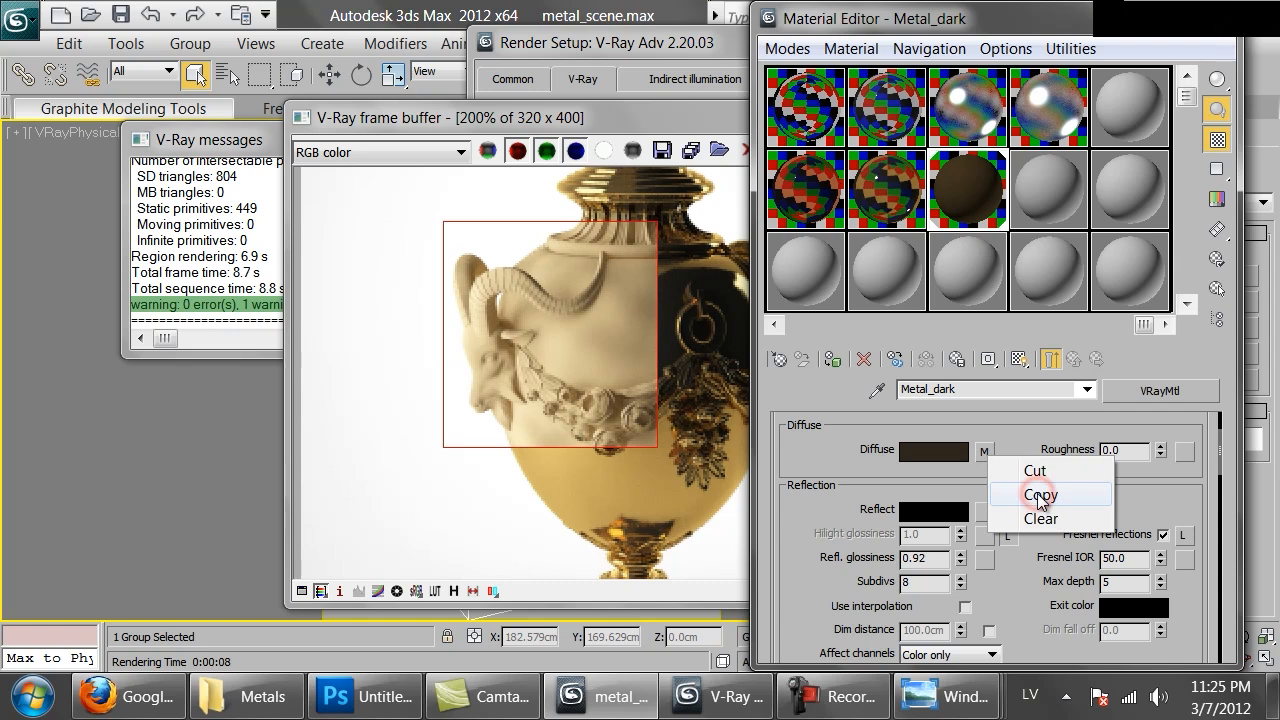
{"action": "left_click", "coordinate": [1040, 497]}
{"action": "right_click", "coordinate": [986, 511]}
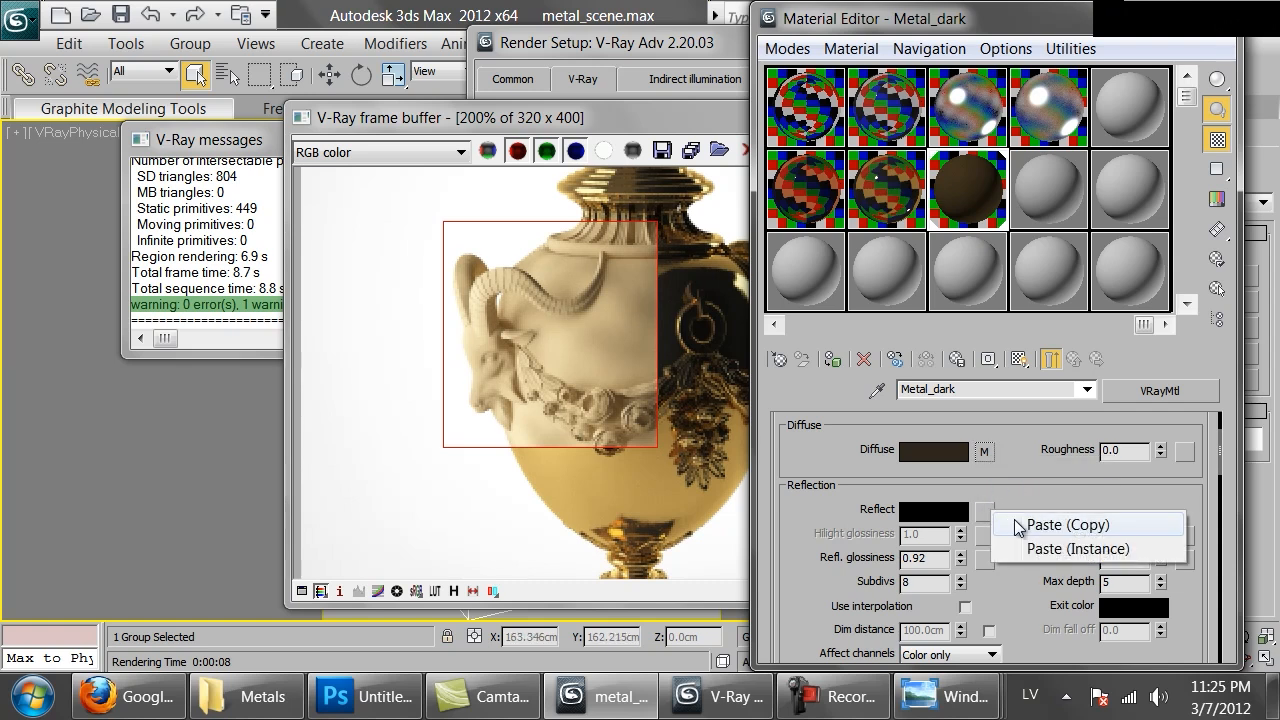
{"action": "left_click", "coordinate": [1015, 525]}
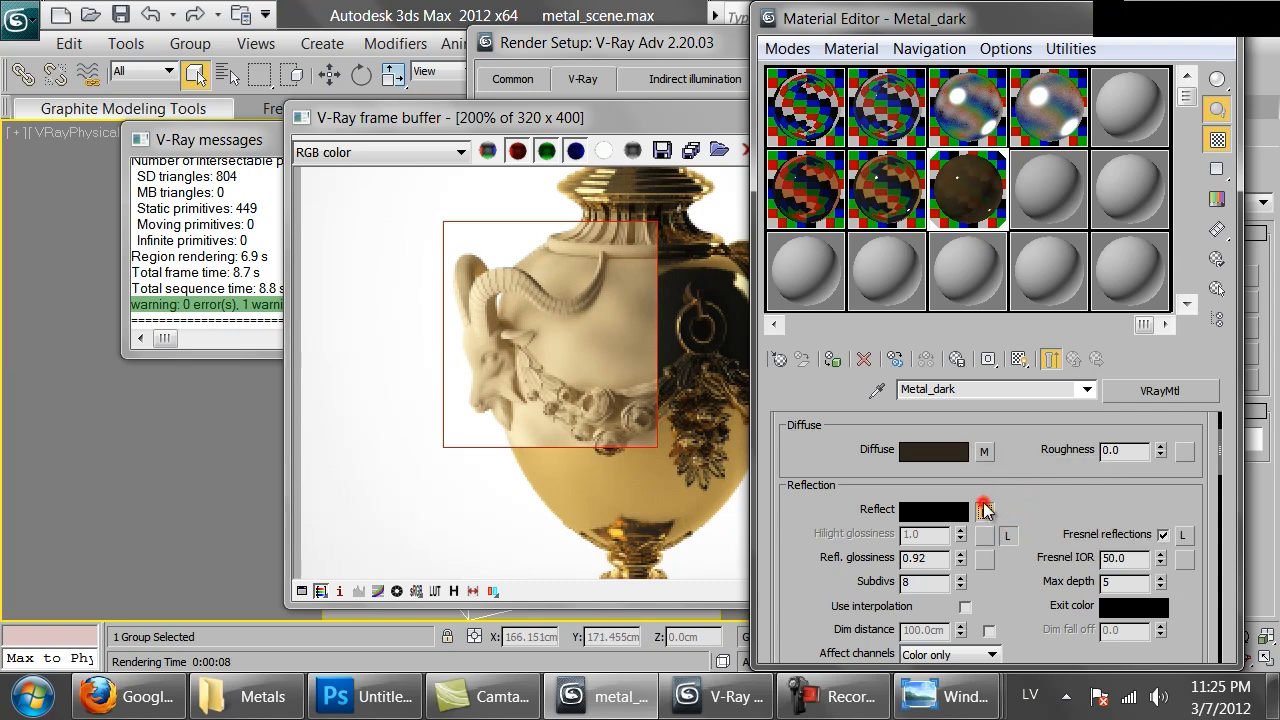
- Lighten Color #2 of the reflection Noise map to value 58 and check the material in an enlarged sample preview
{"action": "left_click", "coordinate": [985, 510]}
{"action": "scroll", "coordinate": [1046, 550], "scroll_direction": "down", "scroll_amount": 5}
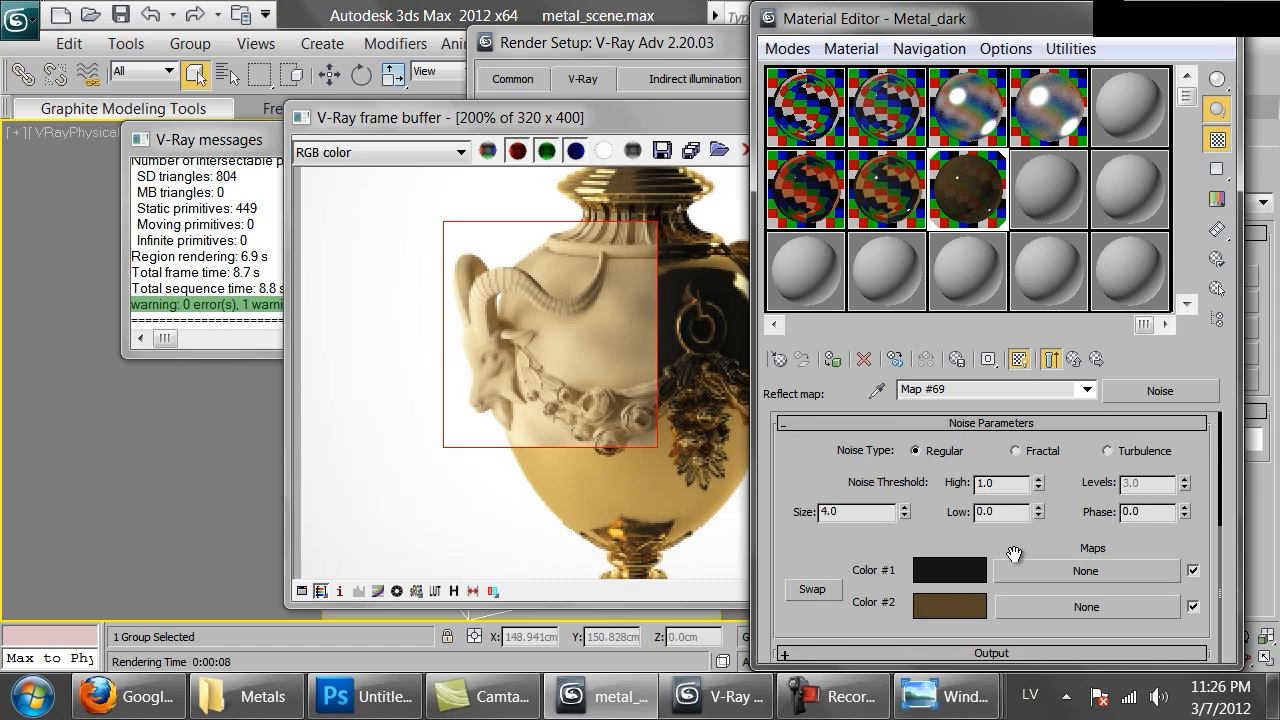
{"action": "left_click", "coordinate": [961, 606]}
{"action": "left_click_drag", "start_coordinate": [745, 257], "coordinate": [757, 257]}
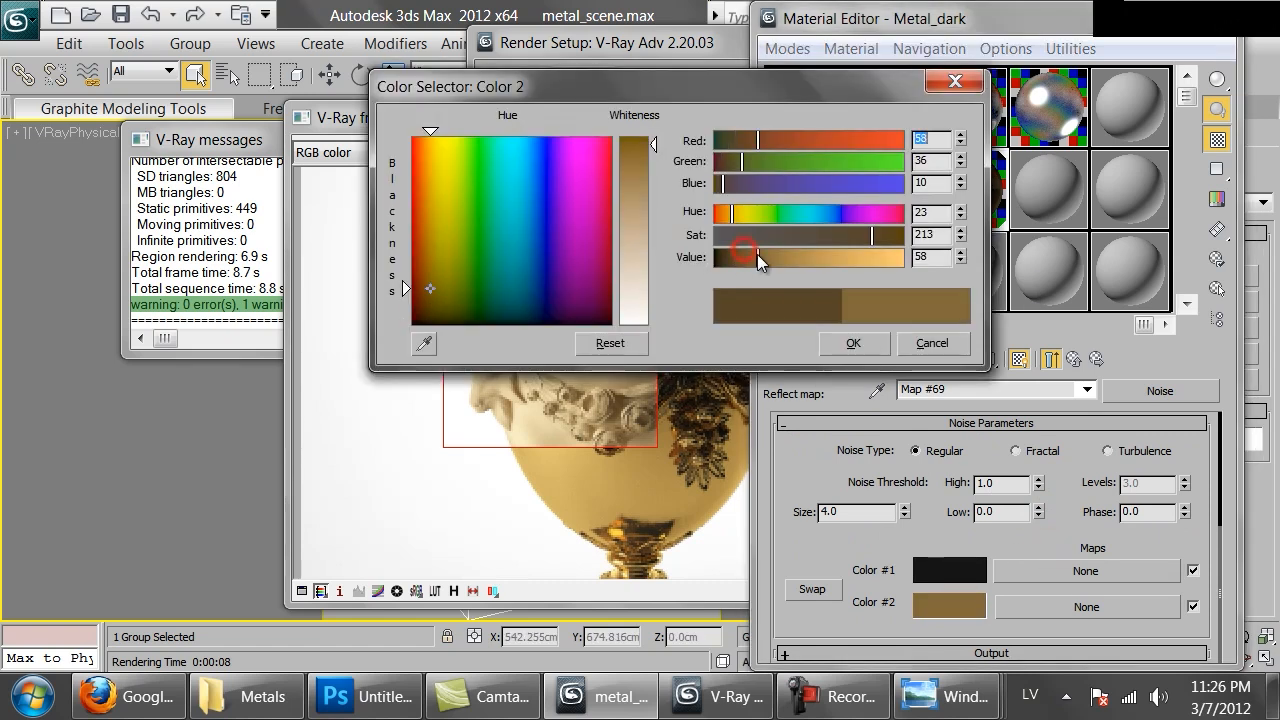
{"action": "left_click", "coordinate": [853, 343]}
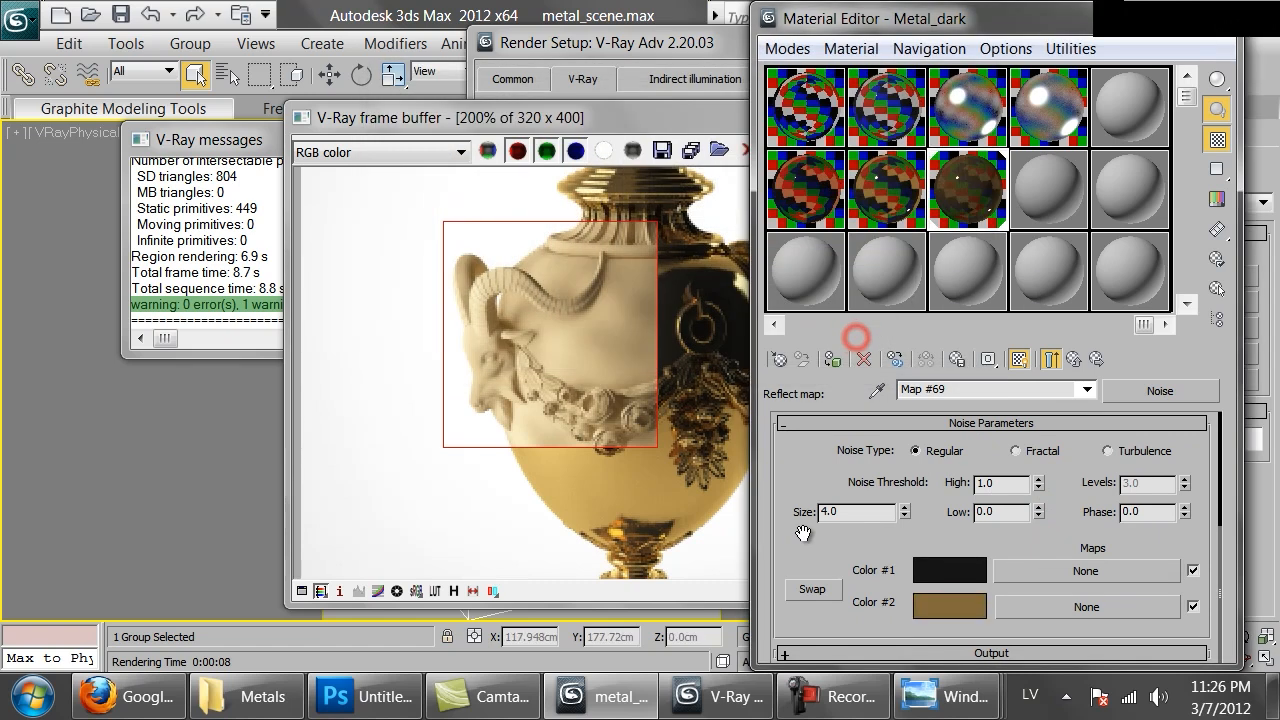
{"action": "double_click", "coordinate": [956, 183]}
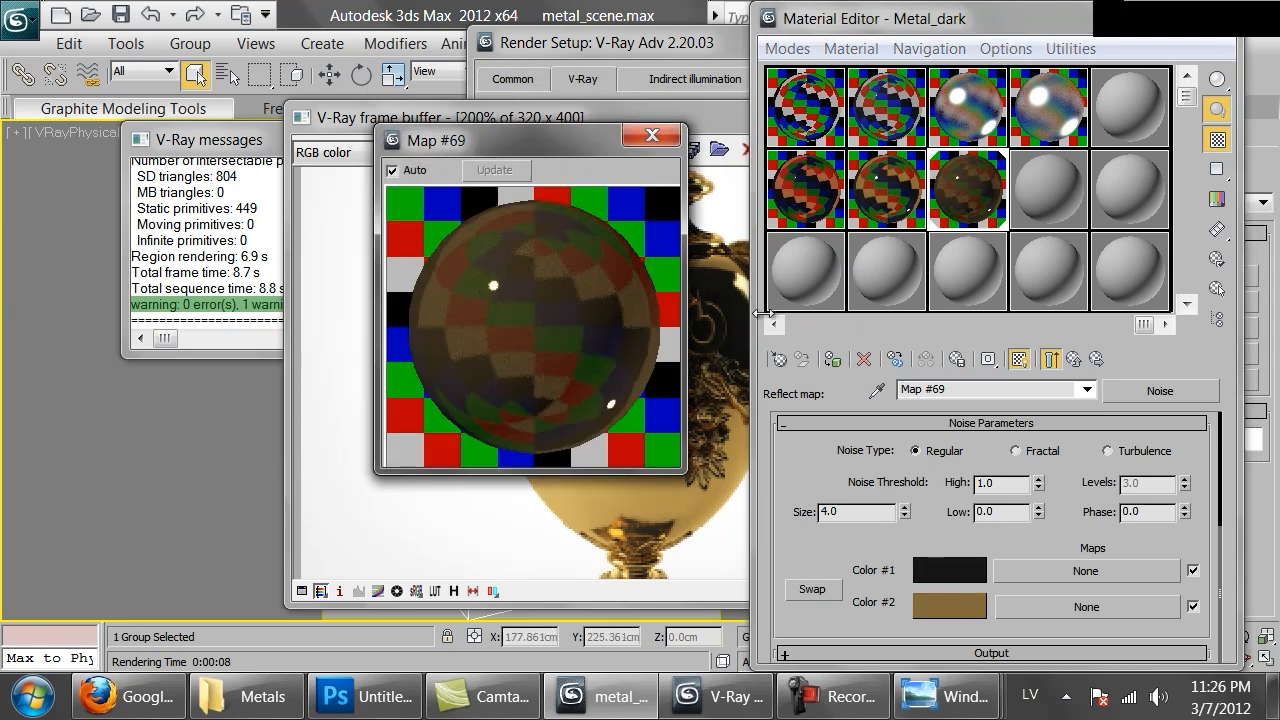
{"action": "left_click", "coordinate": [652, 135]}
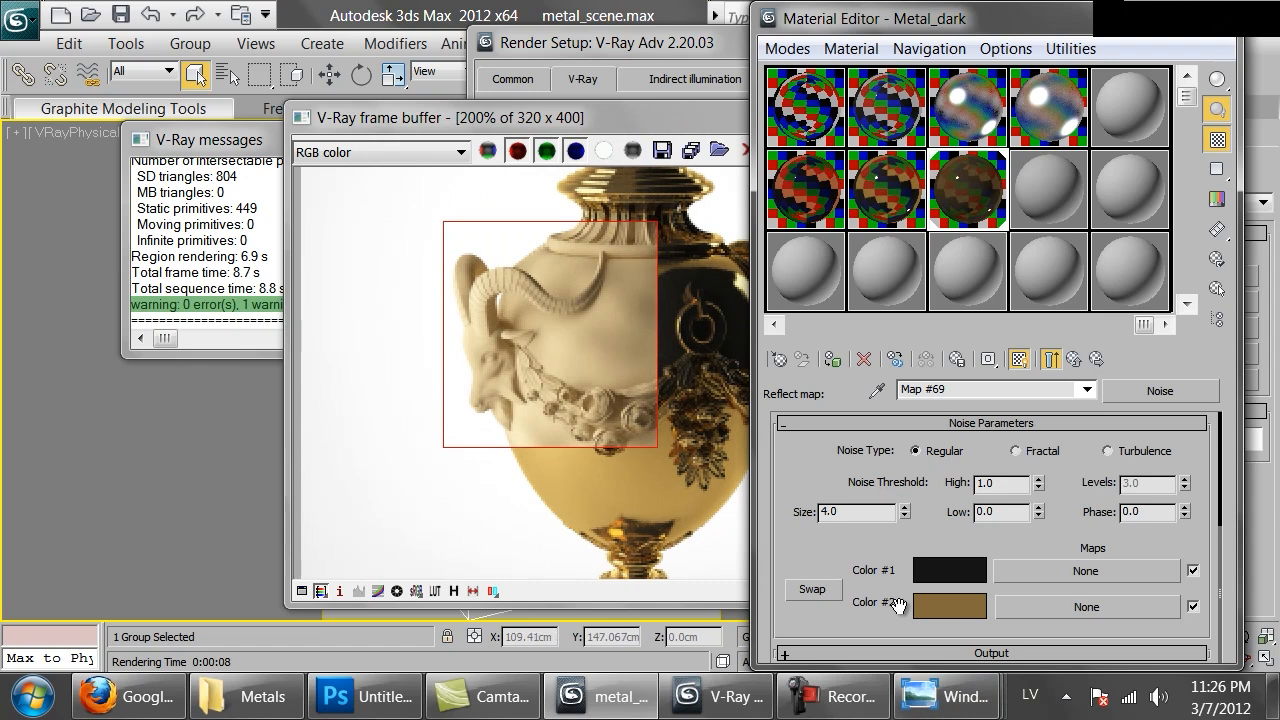
- Review the diffuse Noise colors, then swap Color #1 and Color #2 in the reflection Noise map
{"action": "left_click", "coordinate": [1073, 358]}
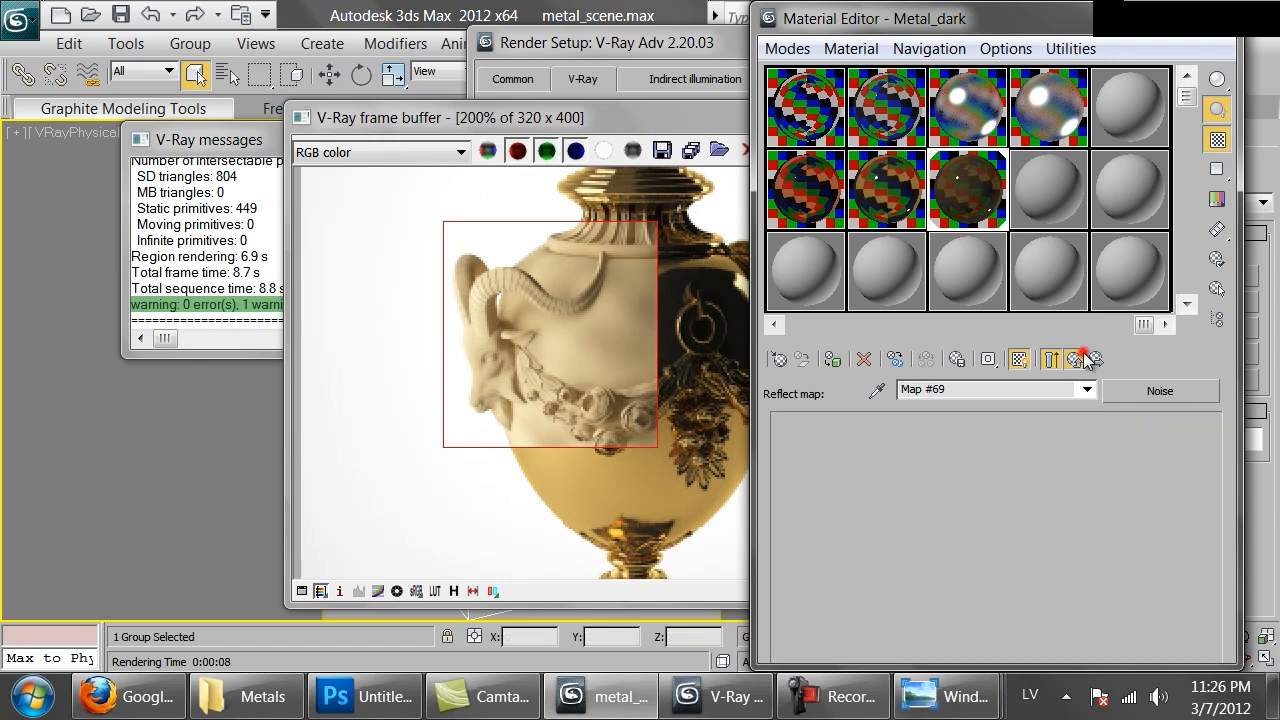
{"action": "left_click", "coordinate": [986, 452]}
{"action": "left_click_drag", "start_coordinate": [1162, 592], "coordinate": [1193, 220]}
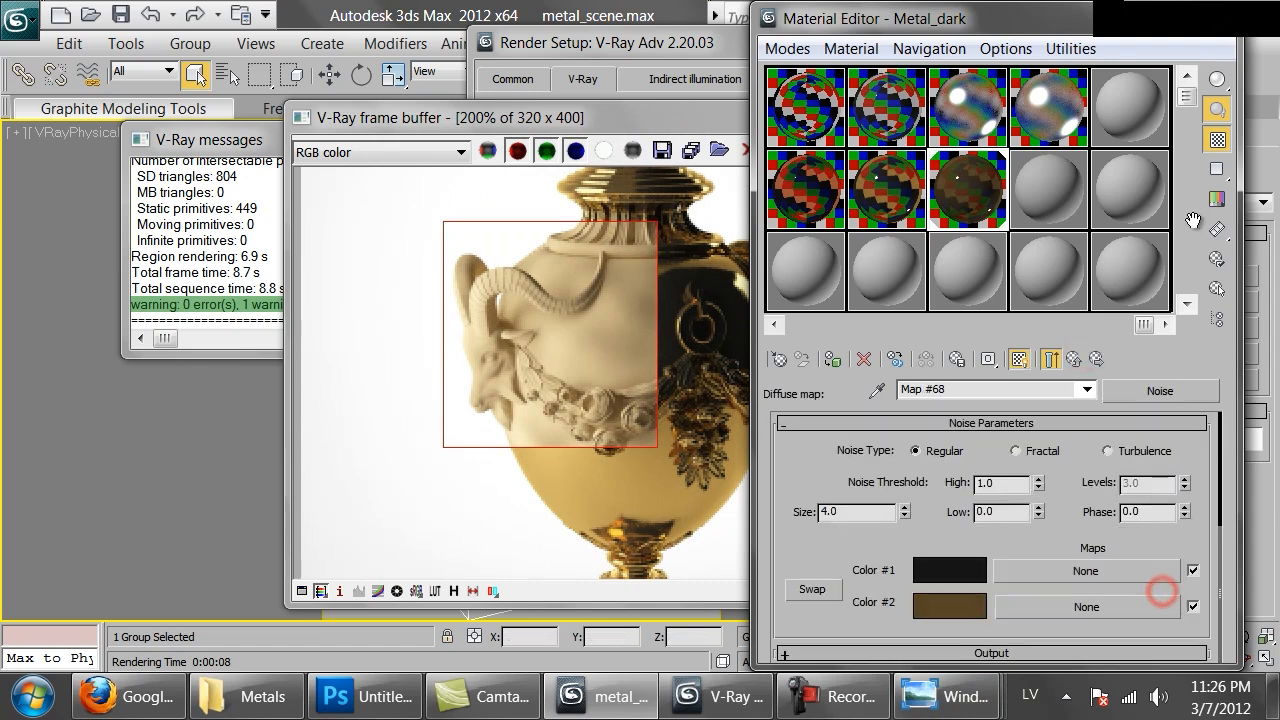
{"action": "left_click", "coordinate": [1073, 358]}
{"action": "left_click", "coordinate": [992, 516]}
{"action": "left_click_drag", "start_coordinate": [815, 609], "coordinate": [841, 352]}
{"action": "left_click", "coordinate": [830, 588]}
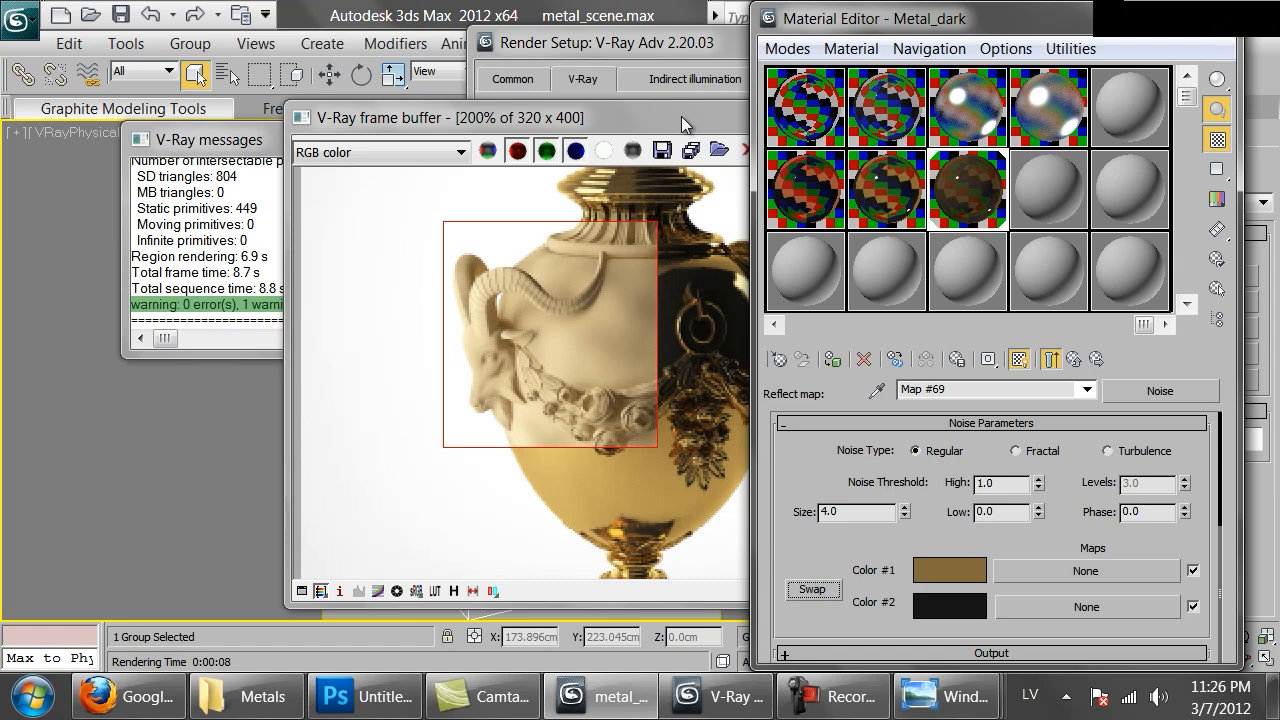
- Render the handle region with the swapped reflection colors and inspect the vase at different magnifications
{"action": "left_click", "coordinate": [681, 116]}
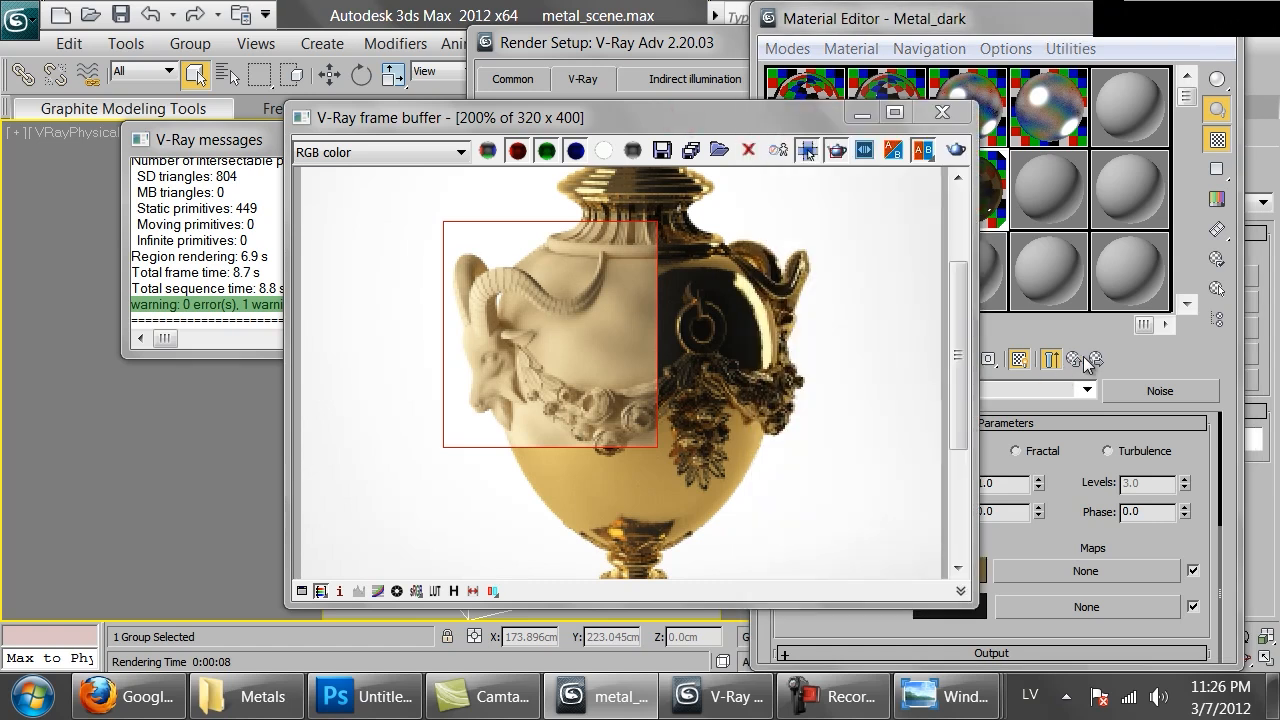
{"action": "left_click", "coordinate": [951, 152]}
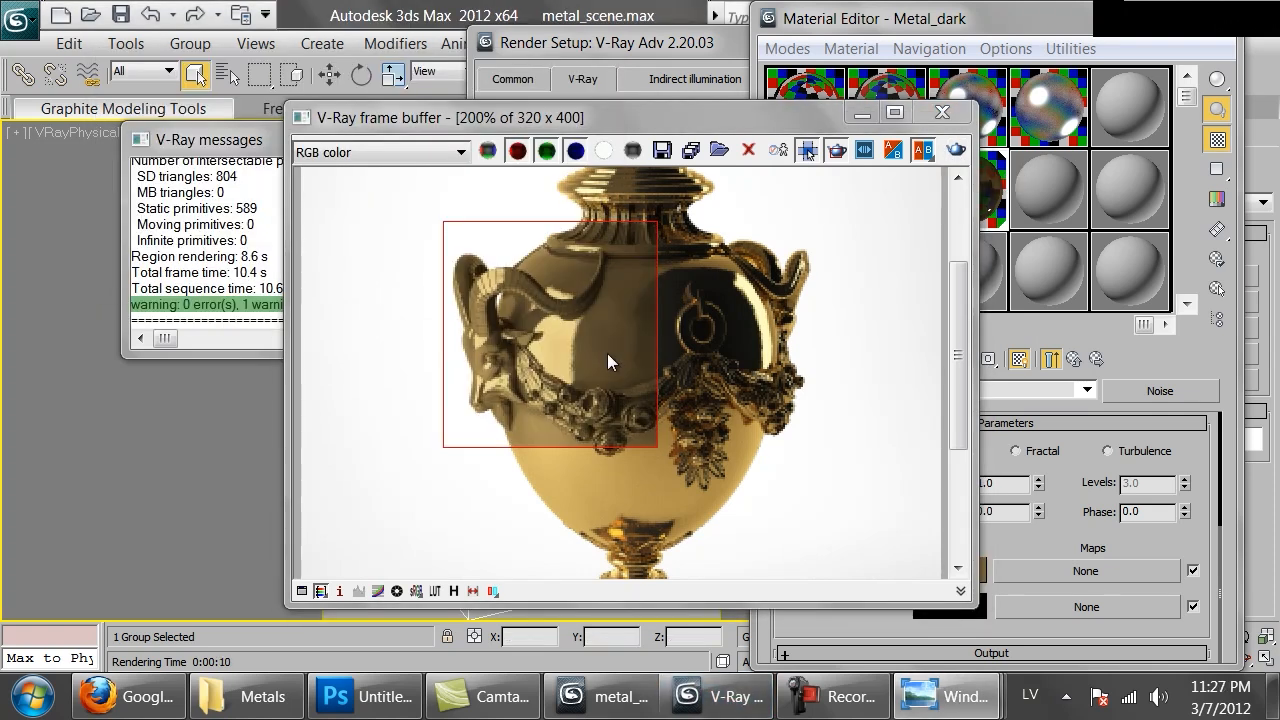
{"action": "scroll", "coordinate": [607, 340], "scroll_direction": "down", "scroll_amount": 2}
{"action": "mouse_move", "coordinate": [948, 710]}
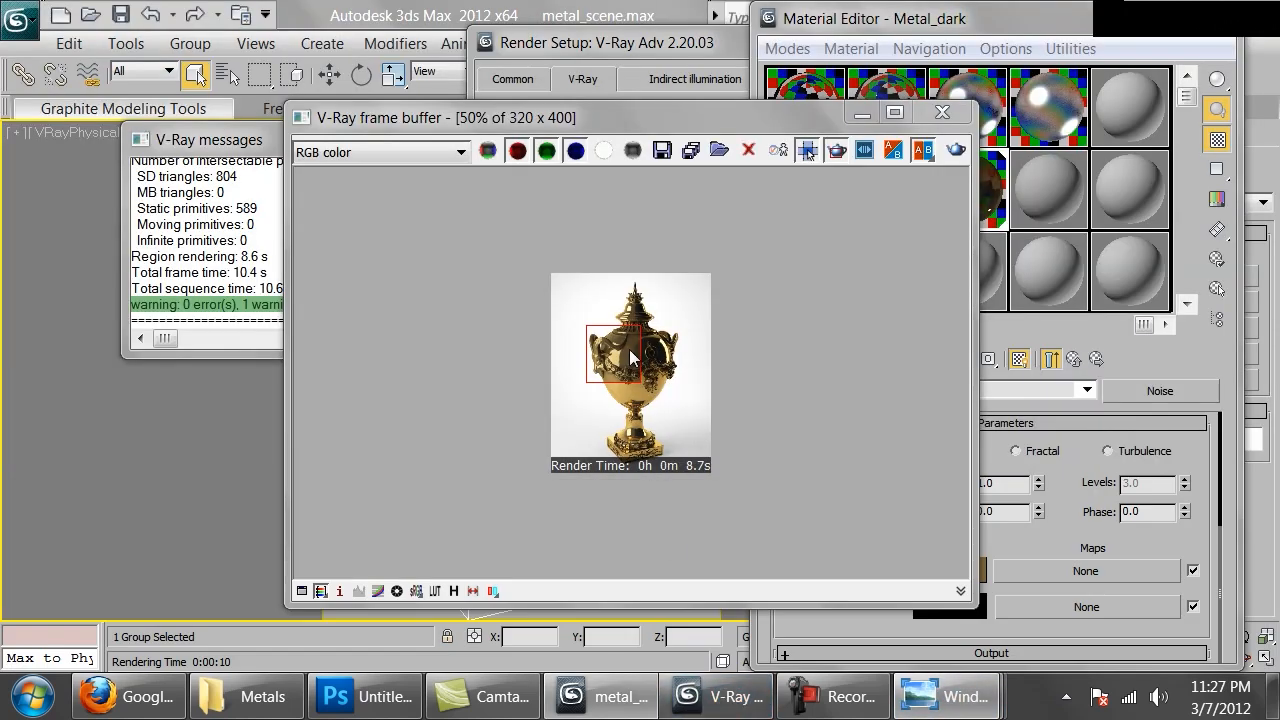
{"action": "scroll", "coordinate": [629, 349], "scroll_direction": "up", "scroll_amount": 1}
{"action": "scroll", "coordinate": [643, 334], "scroll_direction": "up", "scroll_amount": 1}
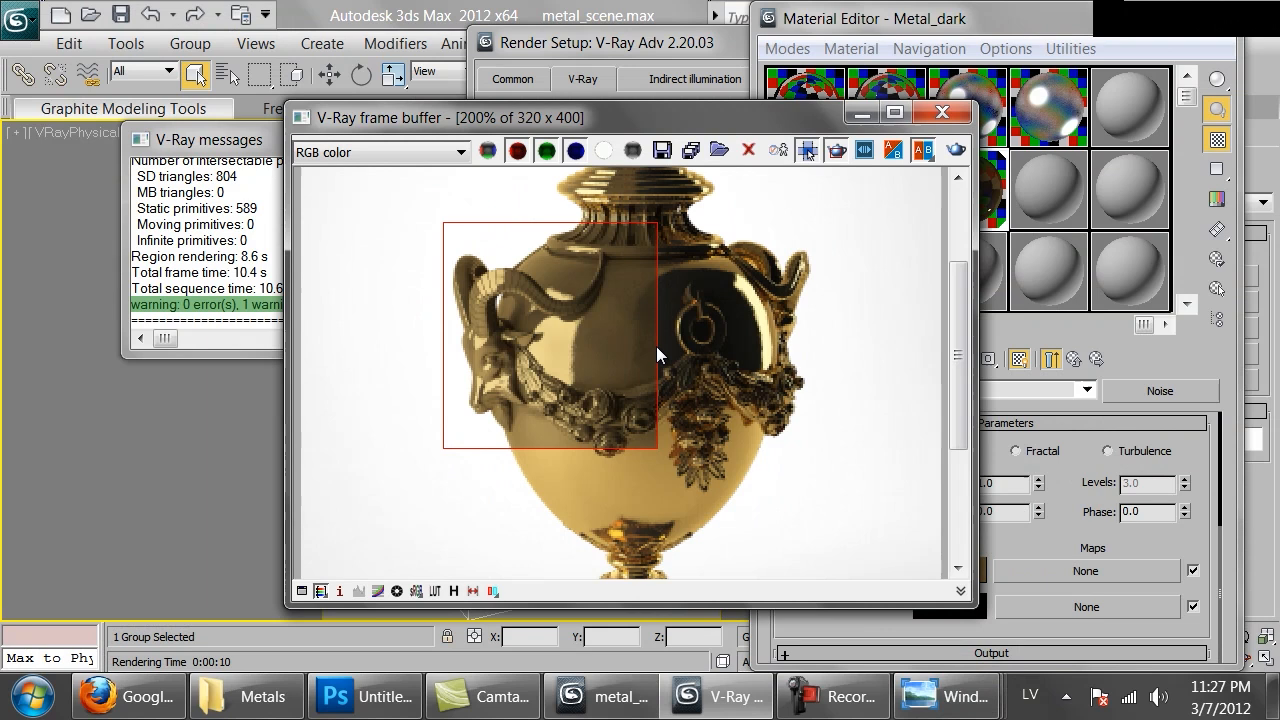
- Set Color #1 of the reflection Noise map to value 100 and saturation 163, and render the handle region, stopping early
{"action": "left_click", "coordinate": [1020, 632]}
{"action": "left_click", "coordinate": [945, 570]}
{"action": "left_click_drag", "start_coordinate": [776, 253], "coordinate": [834, 235]}
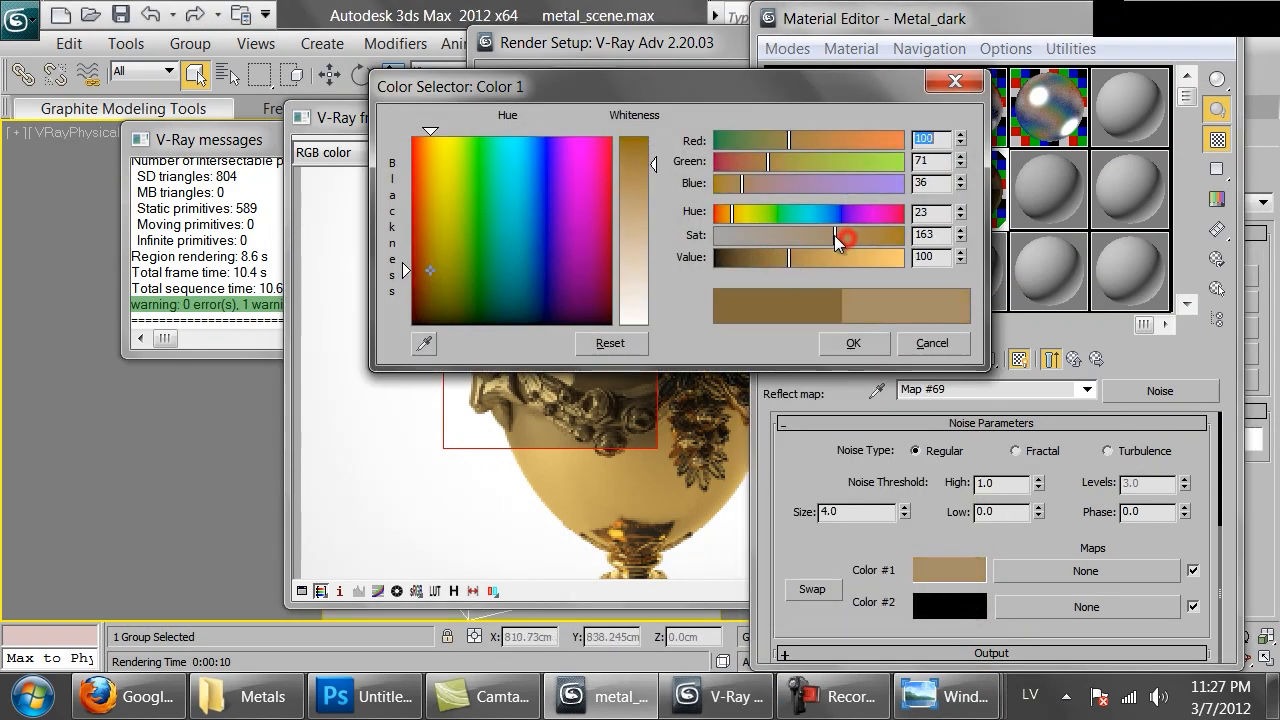
{"action": "left_click", "coordinate": [847, 341]}
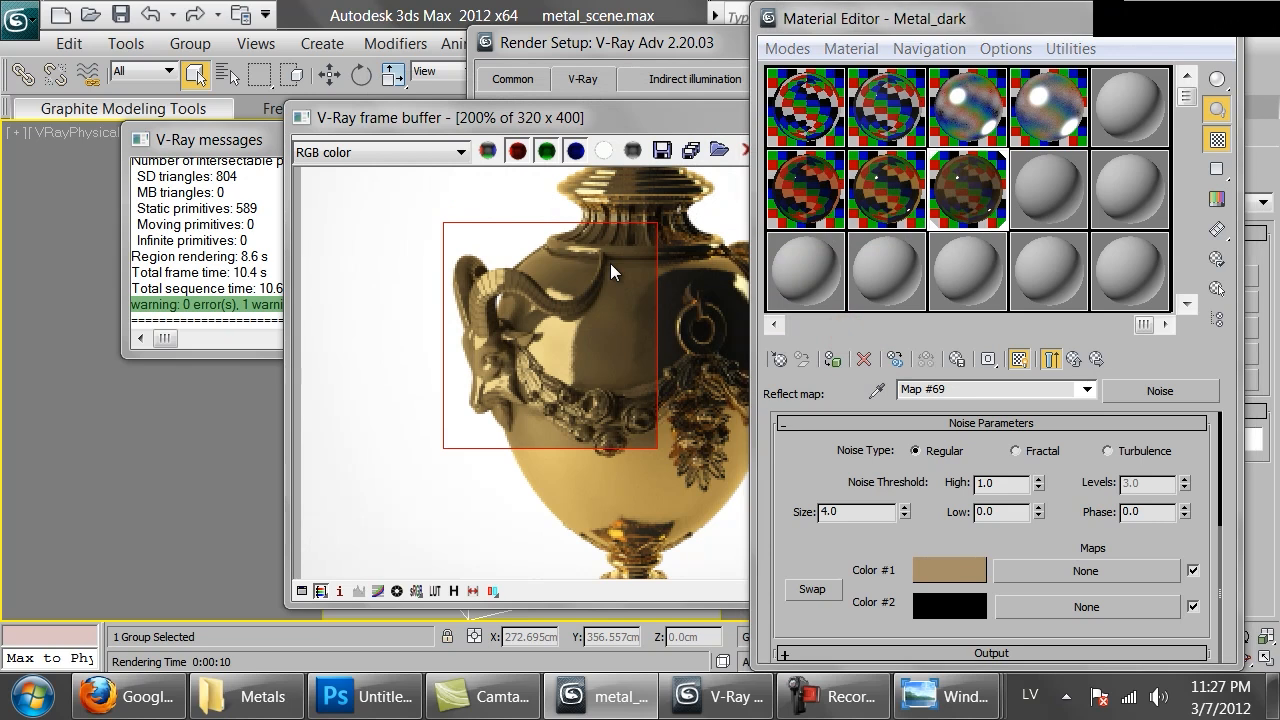
{"action": "left_click", "coordinate": [610, 263]}
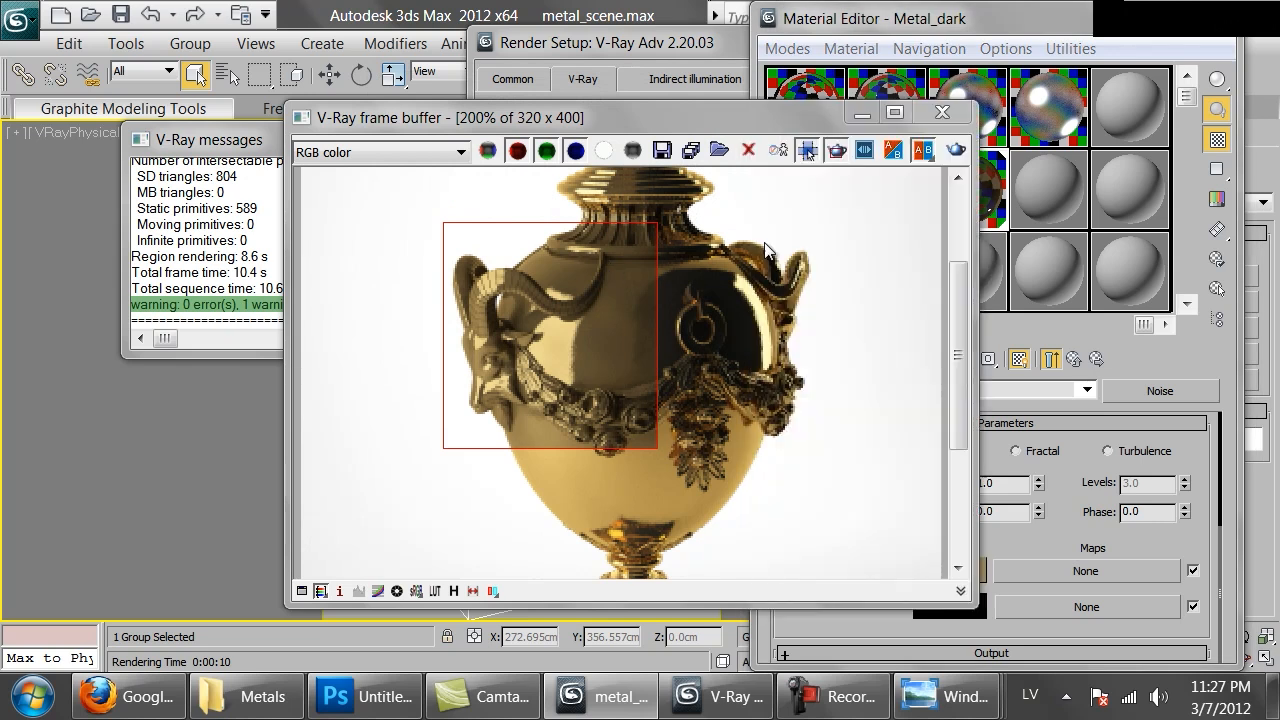
{"action": "left_click", "coordinate": [946, 157]}
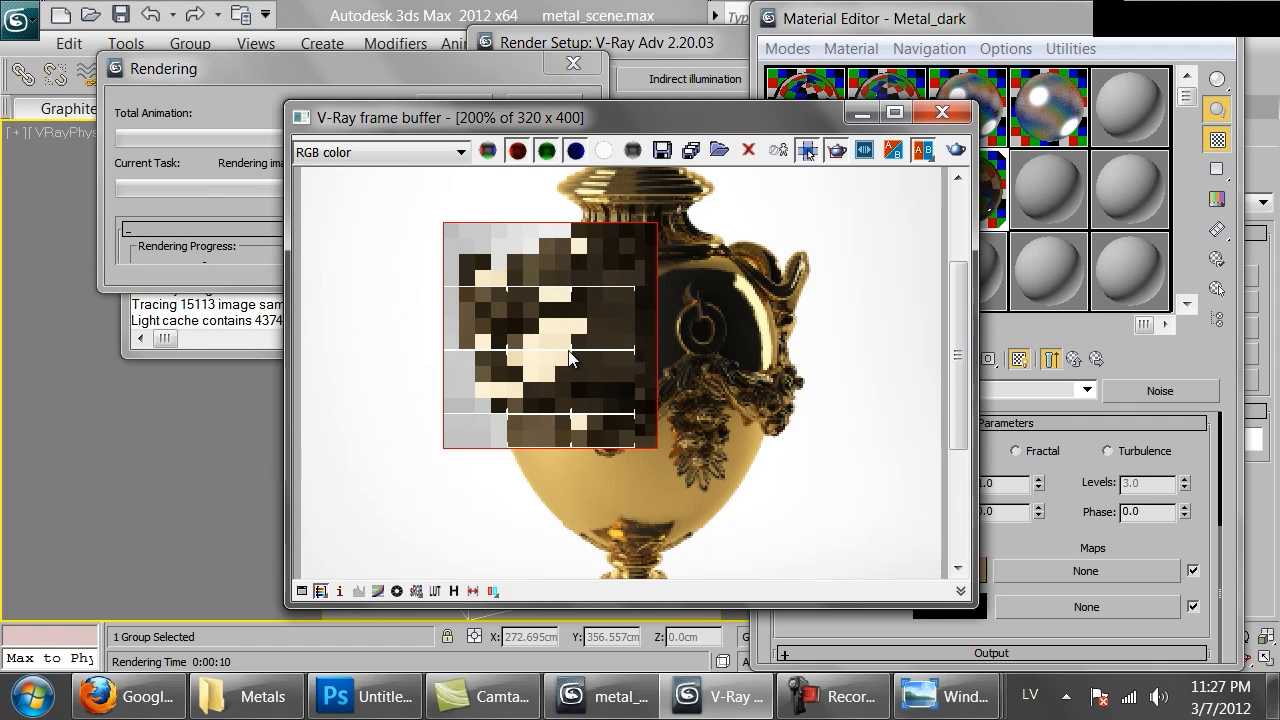
{"action": "scroll", "coordinate": [570, 357], "scroll_direction": "up", "scroll_amount": 1}
{"action": "scroll", "coordinate": [570, 357], "scroll_direction": "down", "scroll_amount": 1}
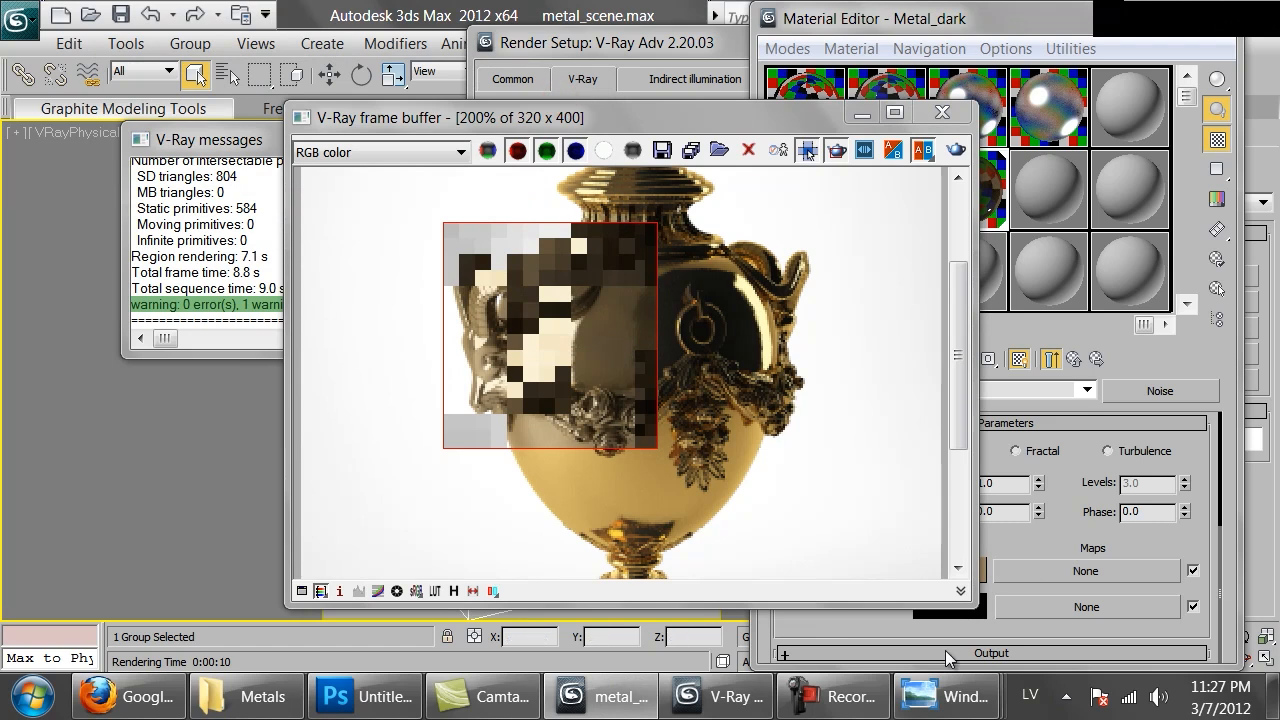
- Darken Color #1 of the reflection Noise map and increase its saturation for a warmer brown
{"action": "left_click", "coordinate": [900, 633]}
{"action": "left_click", "coordinate": [949, 570]}
{"action": "left_click", "coordinate": [775, 257]}
{"action": "left_click_drag", "start_coordinate": [833, 234], "coordinate": [851, 236]}
{"action": "left_click", "coordinate": [857, 344]}
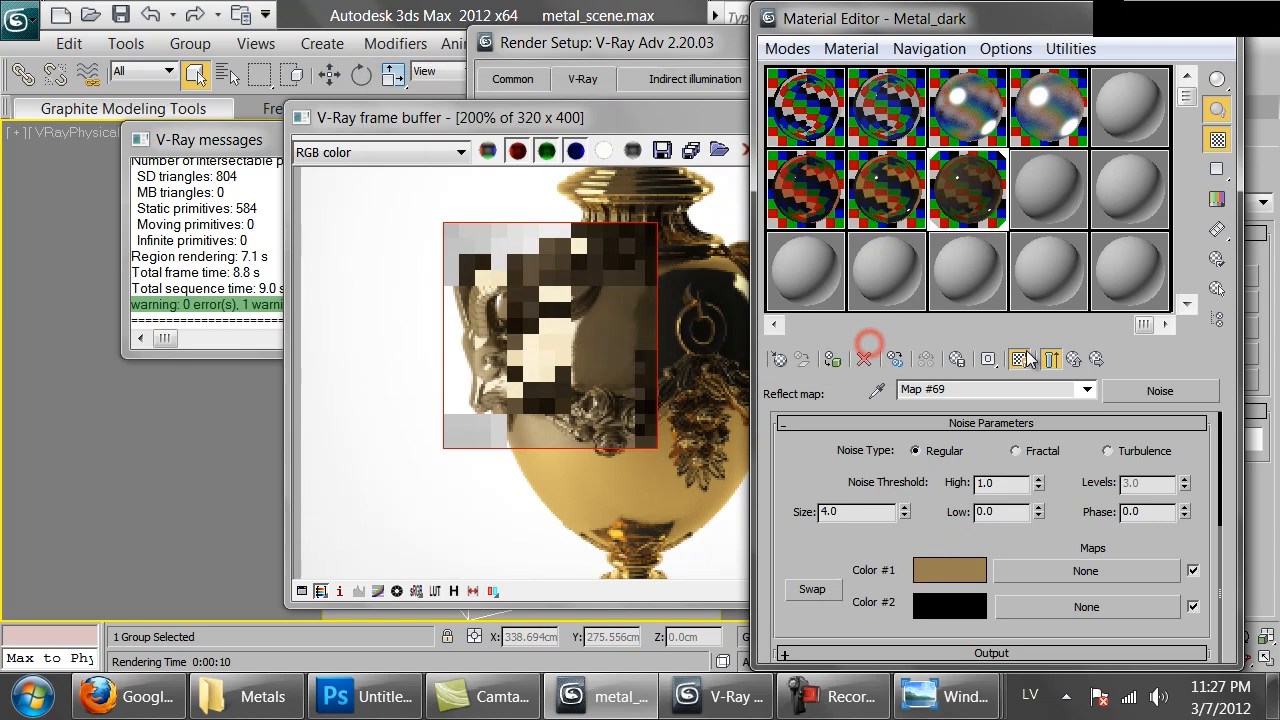
- Change Metal_dark's BRDF type from Blinn to Ward
{"action": "left_click", "coordinate": [1075, 359]}
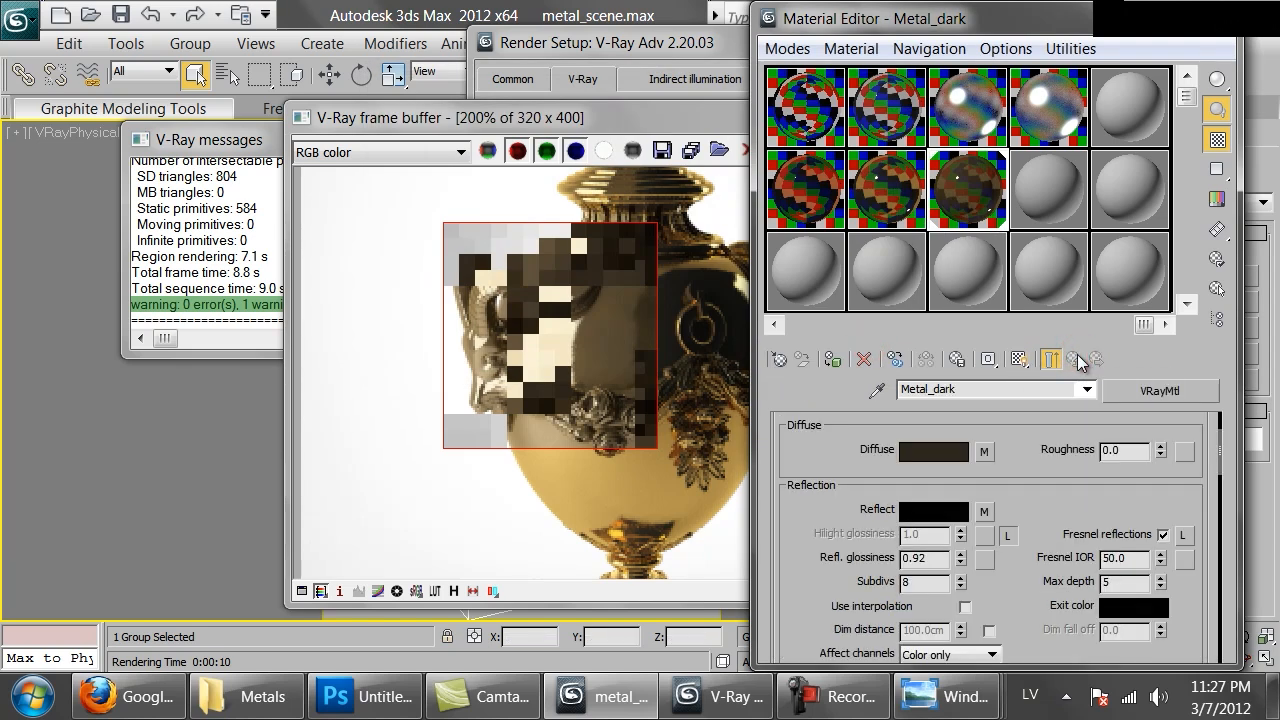
{"action": "left_click_drag", "start_coordinate": [1029, 608], "coordinate": [1010, 266]}
{"action": "left_click_drag", "start_coordinate": [964, 614], "coordinate": [951, 437]}
{"action": "left_click", "coordinate": [878, 526]}
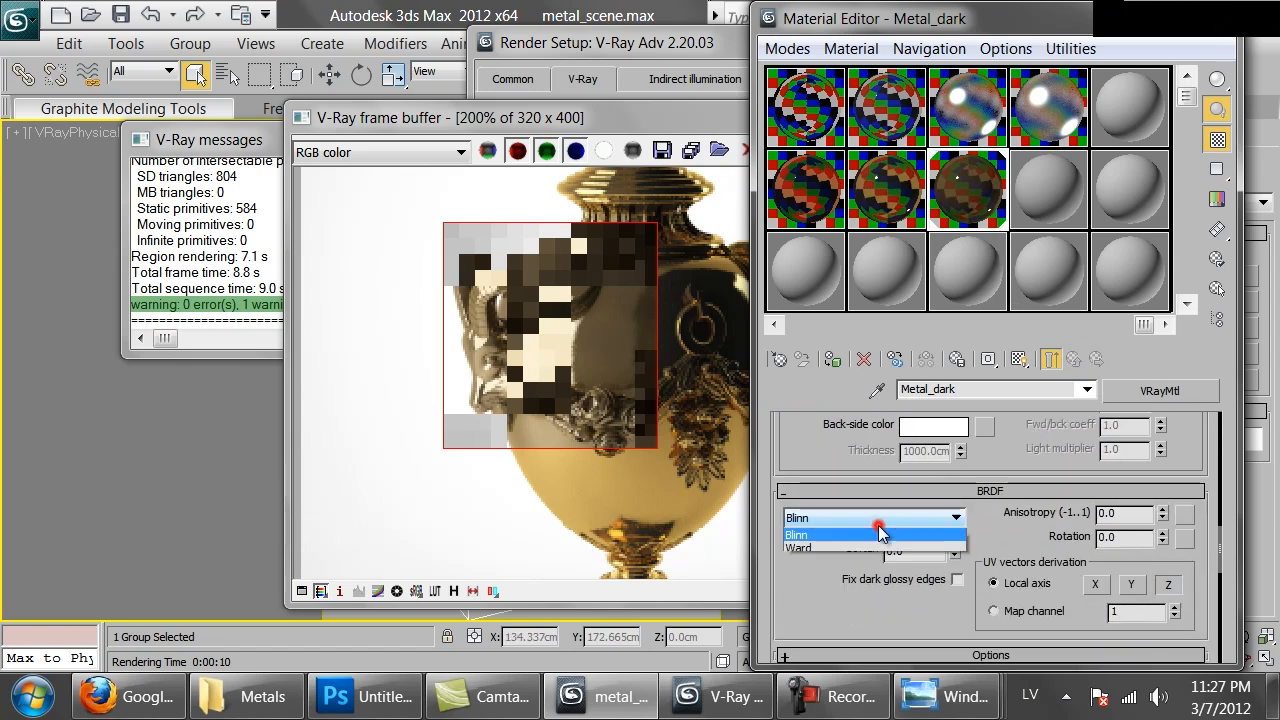
{"action": "left_click", "coordinate": [822, 562]}
{"action": "left_click_drag", "start_coordinate": [811, 460], "coordinate": [826, 610]}
- Set Metal_dark's reflection glossiness to 0.88 and show its sample in an enlarged preview
{"action": "scroll", "coordinate": [948, 518], "scroll_direction": "up", "scroll_amount": 8}
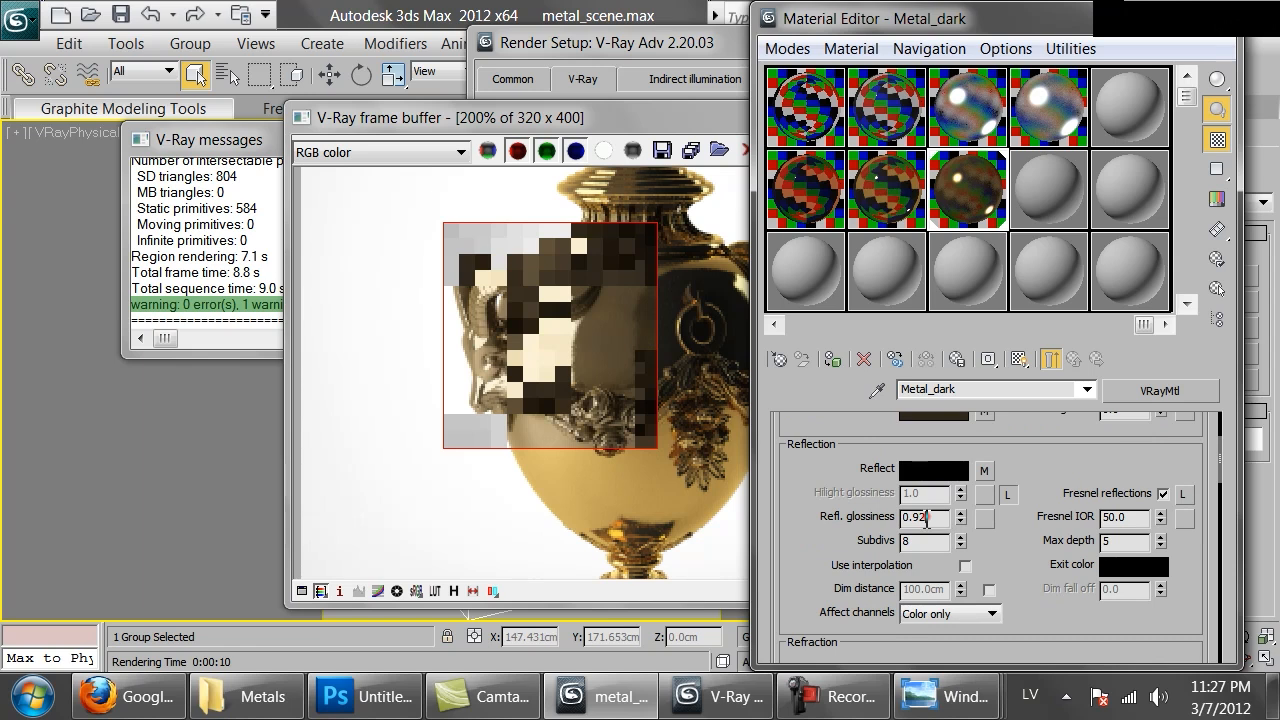
{"action": "left_click_drag", "start_coordinate": [918, 517], "coordinate": [910, 517]}
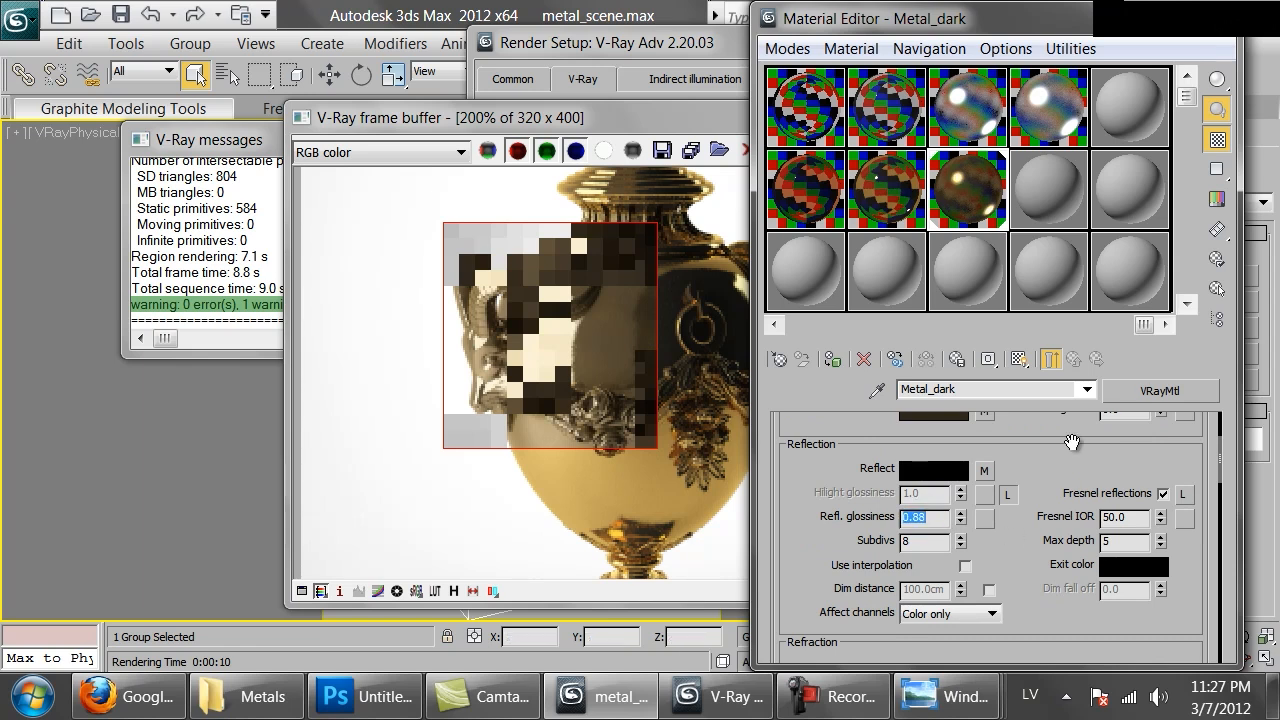
{"action": "double_click", "coordinate": [964, 178]}
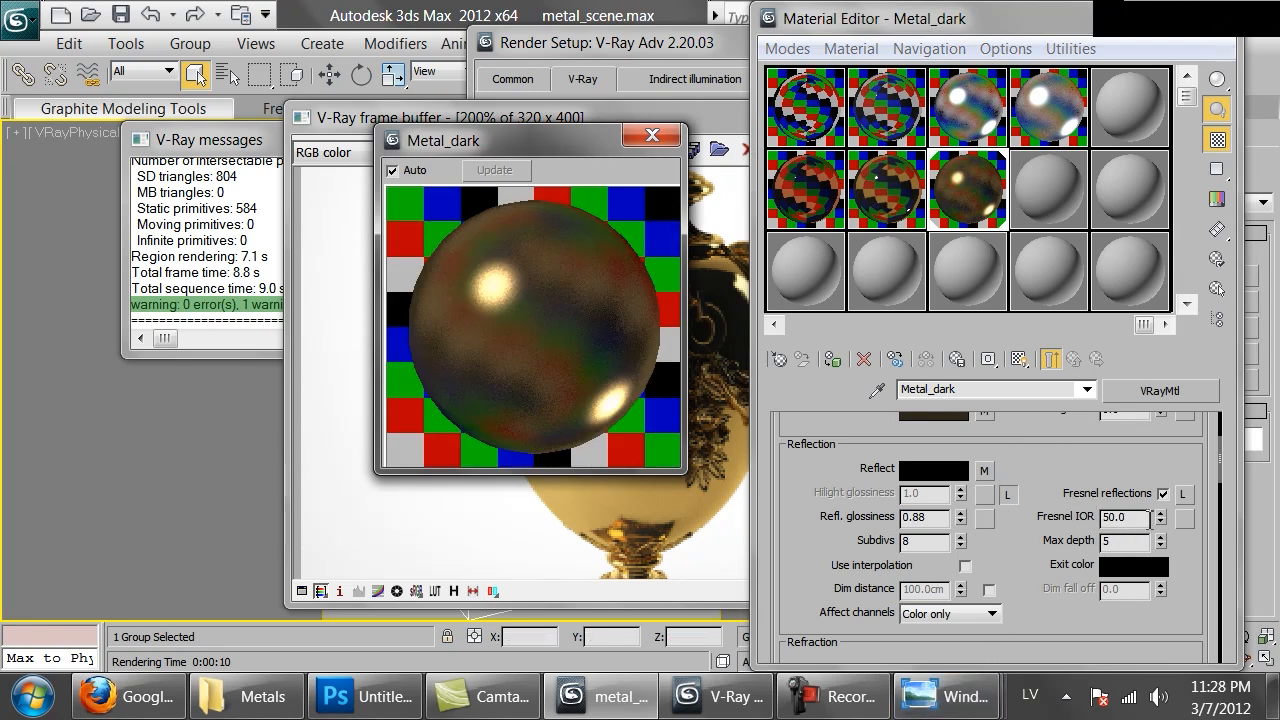
- Set Metal_dark's Fresnel IOR to 30 and render the handle region
{"action": "double_click", "coordinate": [1143, 517]}
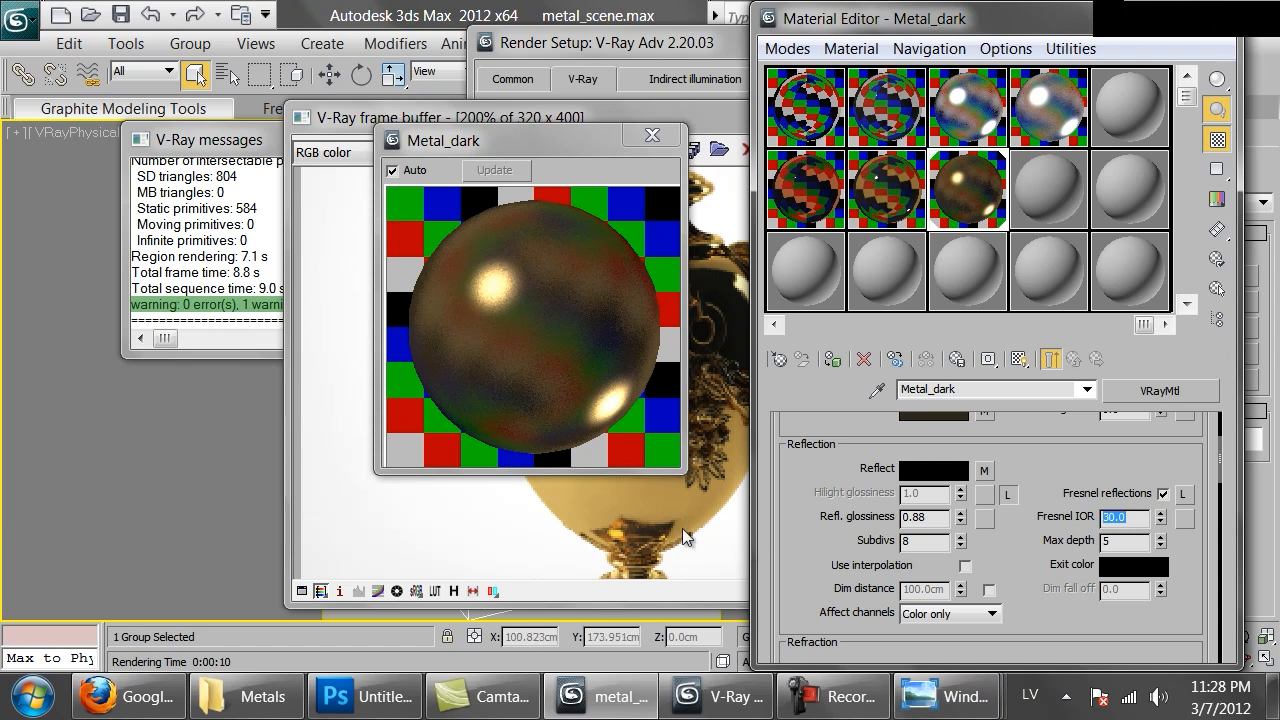
{"action": "key", "text": "F9"}
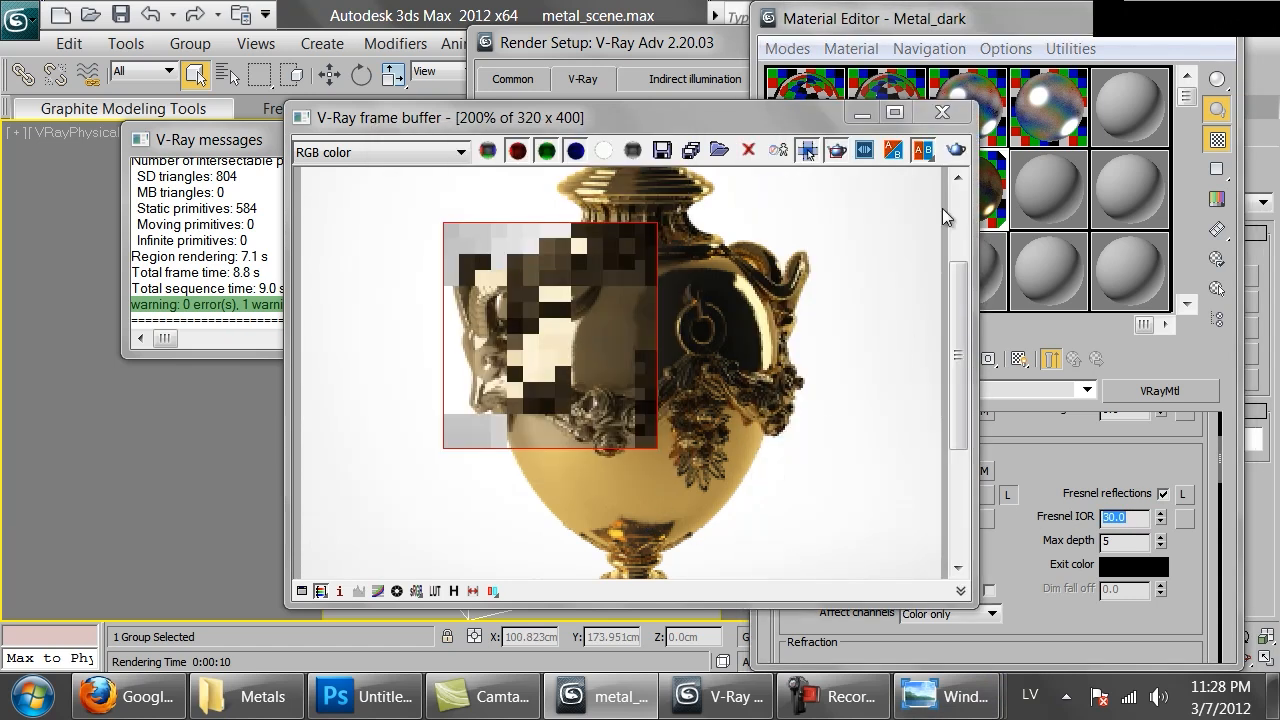
{"action": "left_click", "coordinate": [957, 150]}
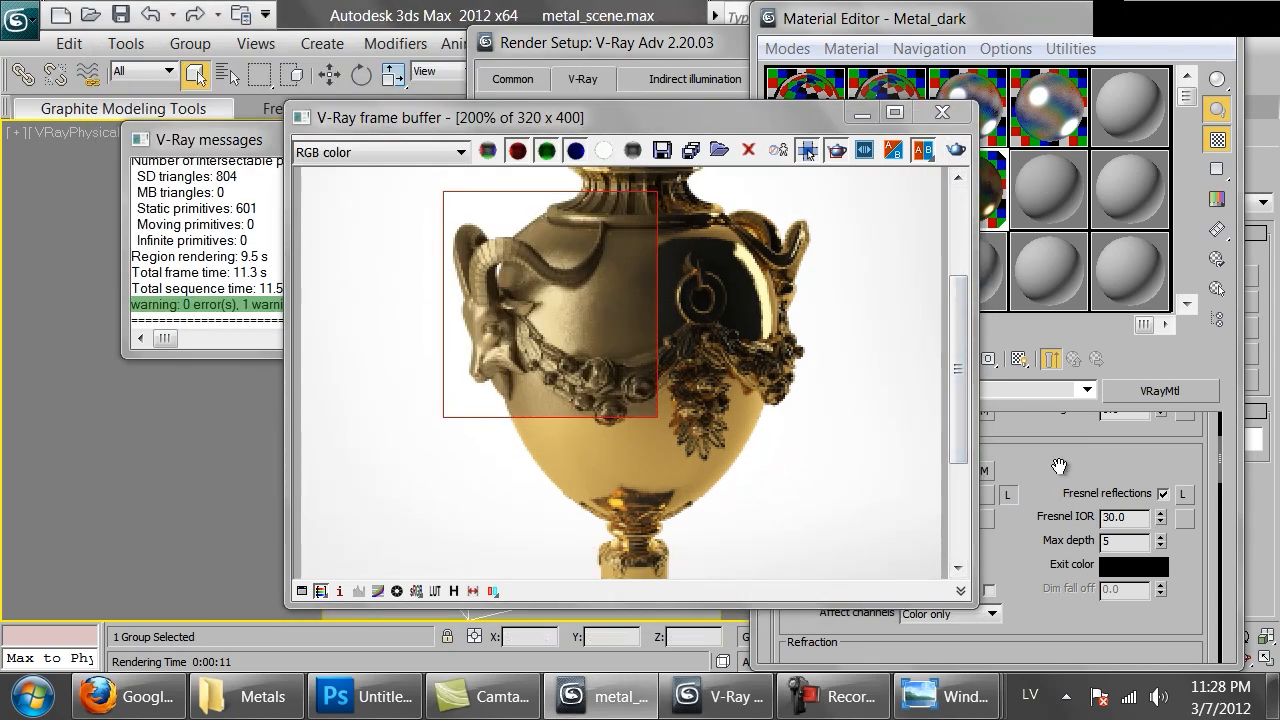
- Replace Metal_dark's bump Noise map with a Mix map, keeping the old map as a sub-map
{"action": "left_click", "coordinate": [1016, 547]}
{"action": "scroll", "coordinate": [979, 530], "scroll_direction": "down", "scroll_amount": 15}
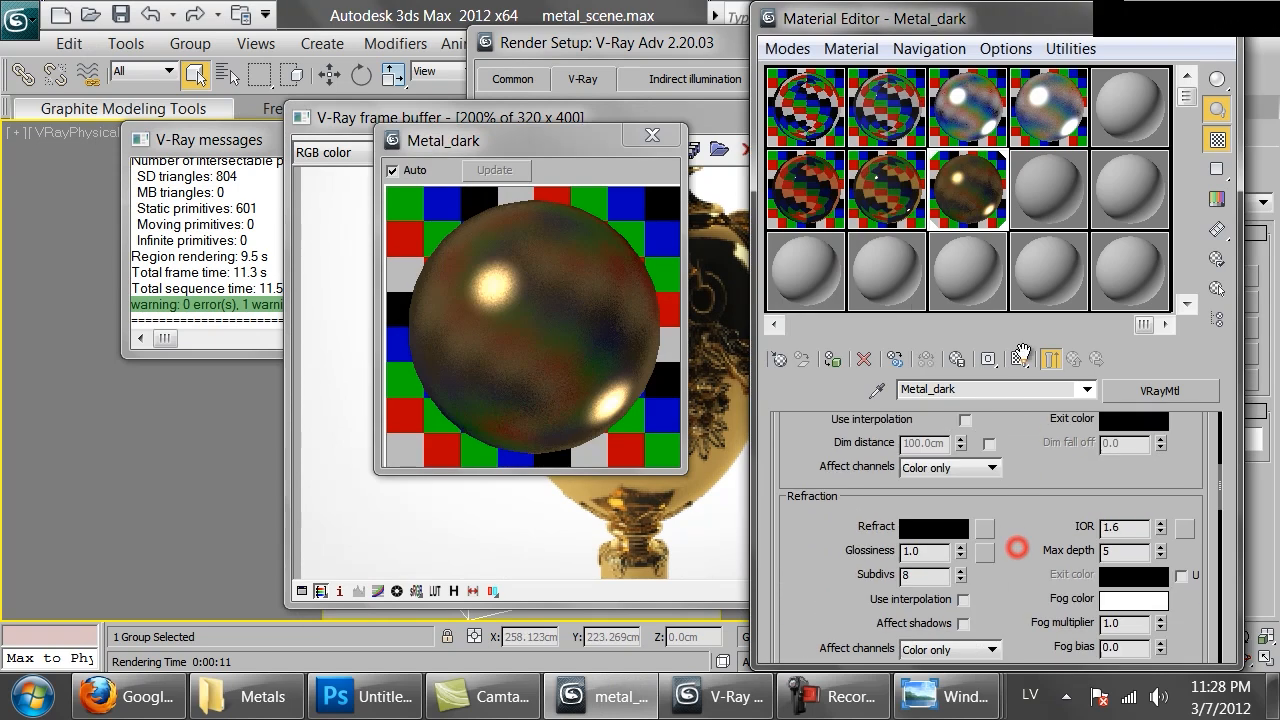
{"action": "scroll", "coordinate": [981, 530], "scroll_direction": "down", "scroll_amount": 1}
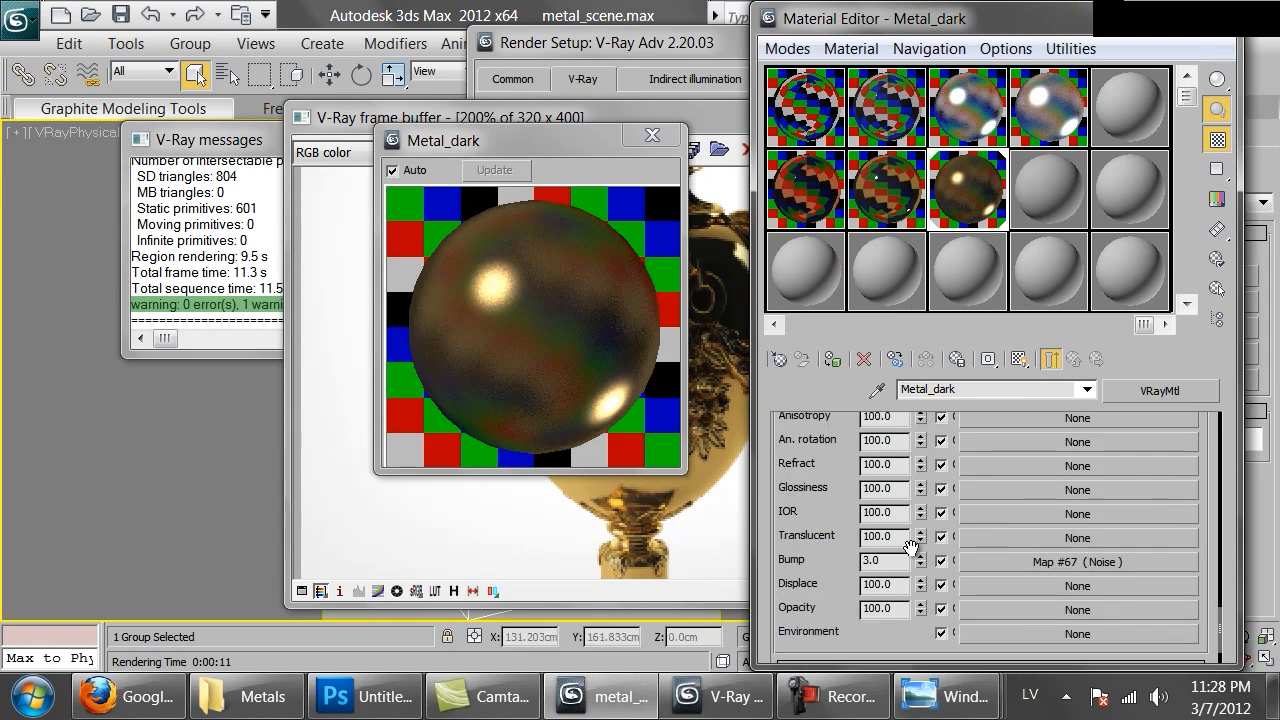
{"action": "left_click", "coordinate": [1015, 562]}
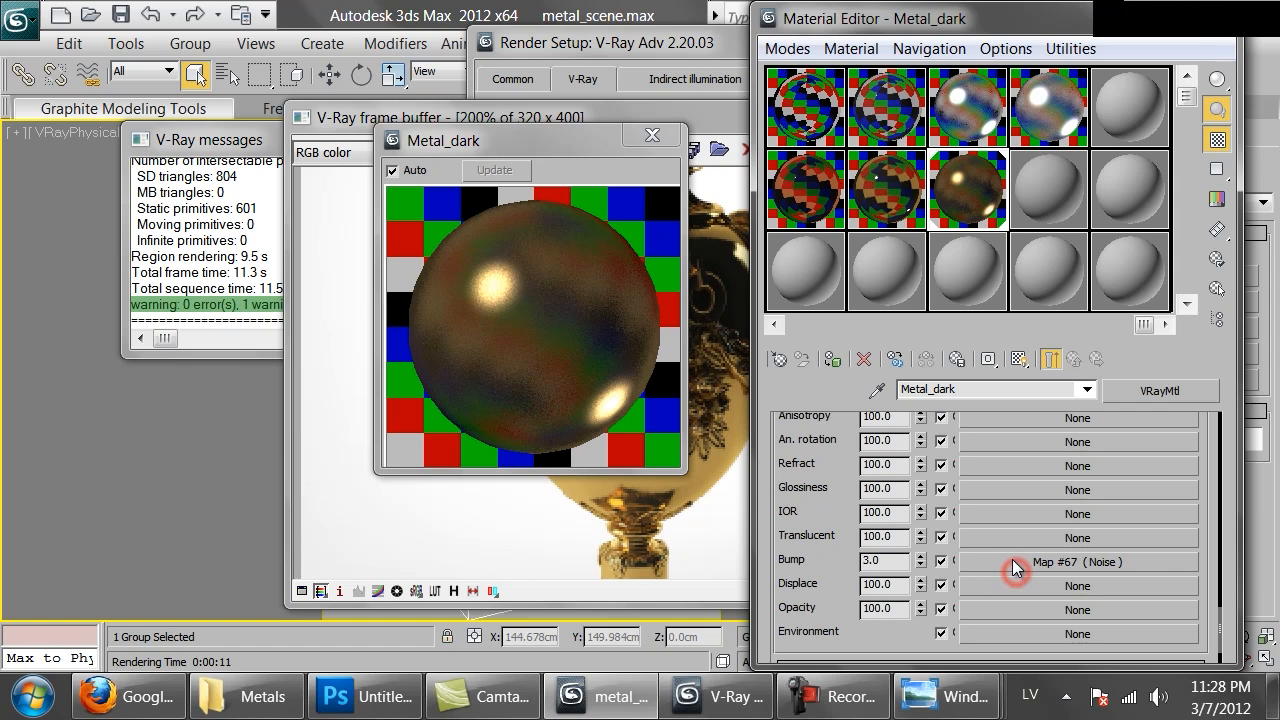
{"action": "left_click", "coordinate": [1183, 392]}
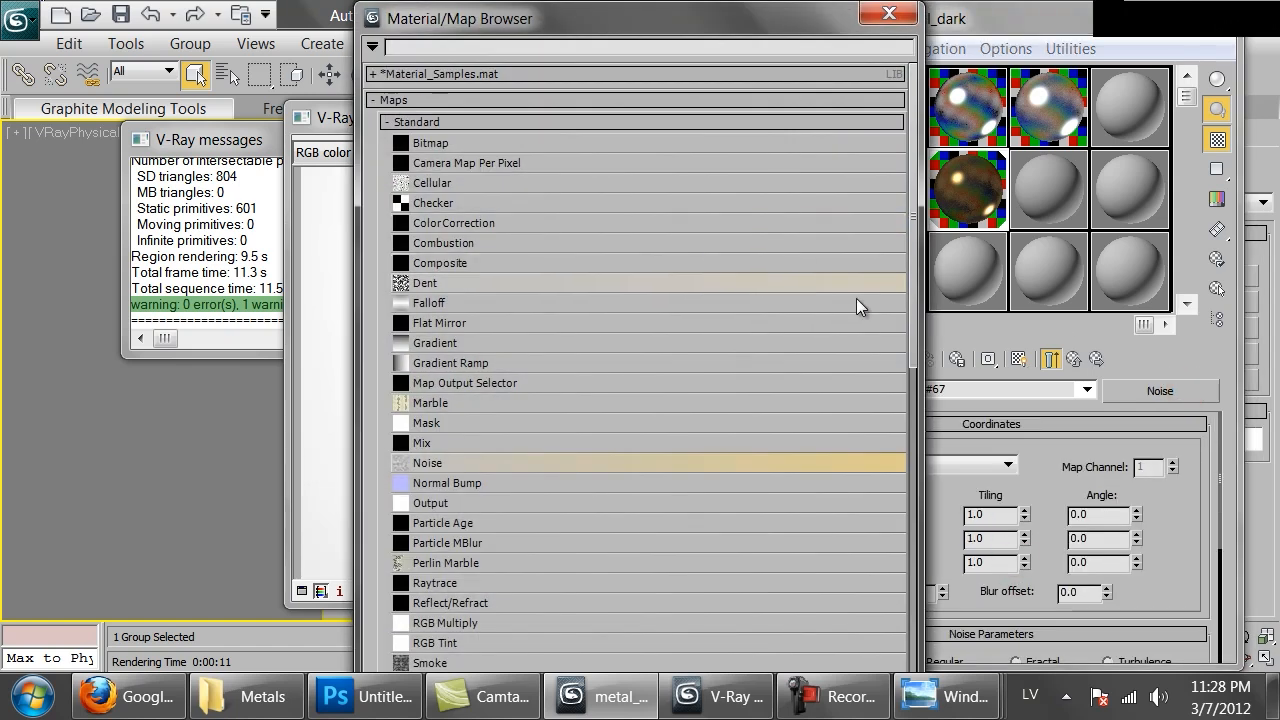
{"action": "double_click", "coordinate": [443, 444]}
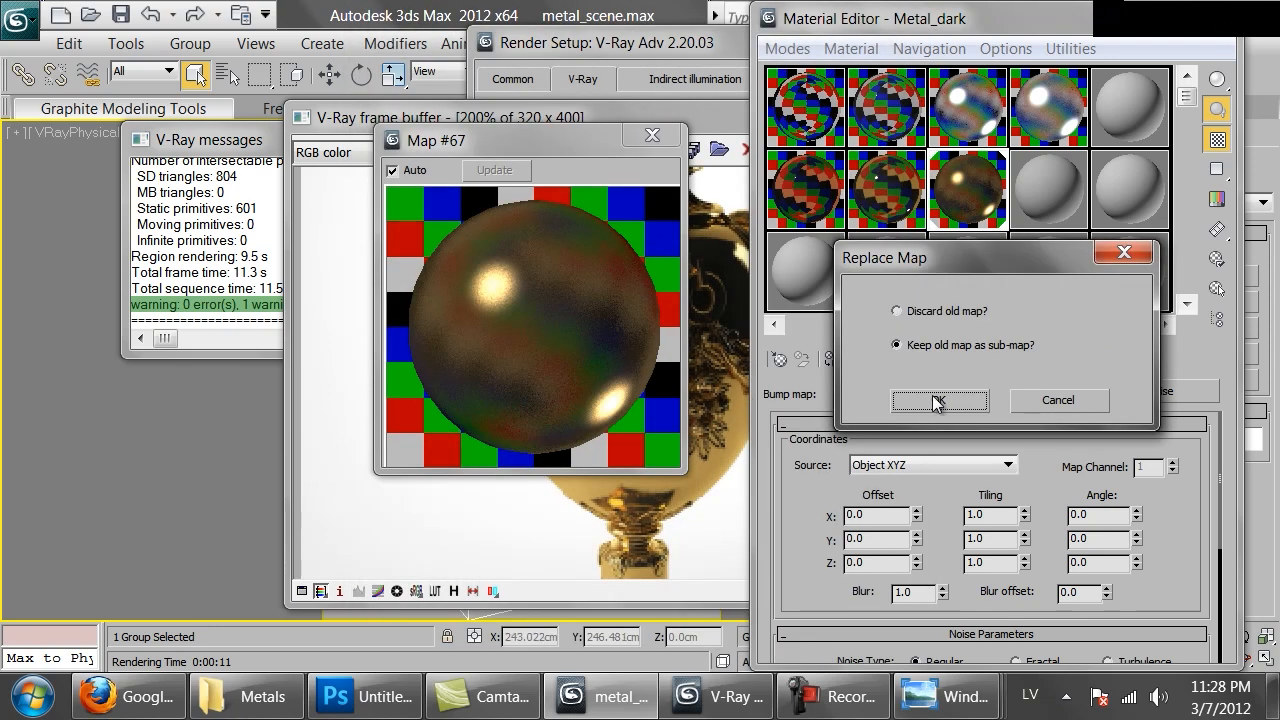
{"action": "left_click", "coordinate": [935, 396]}
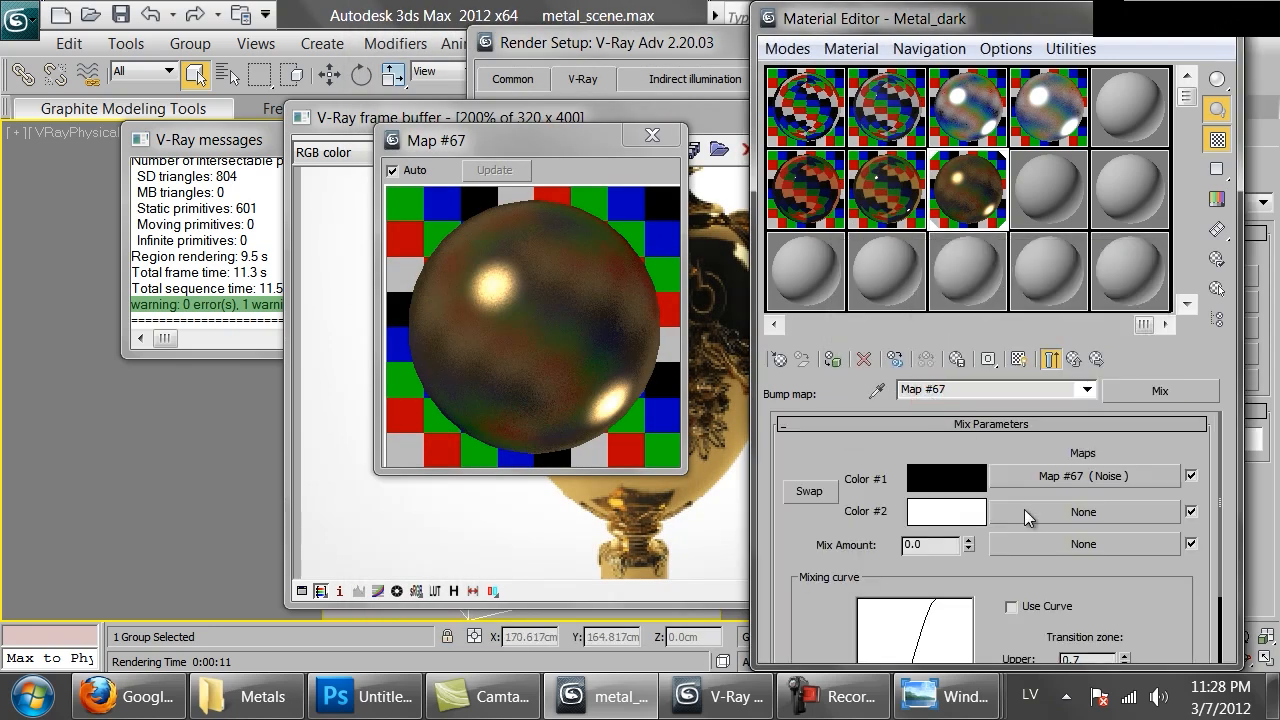
- Load scratch_1.png from the DIRT folder in MAT's Textures as the Color #2 bitmap of the bump Mix map
{"action": "left_click", "coordinate": [1024, 510]}
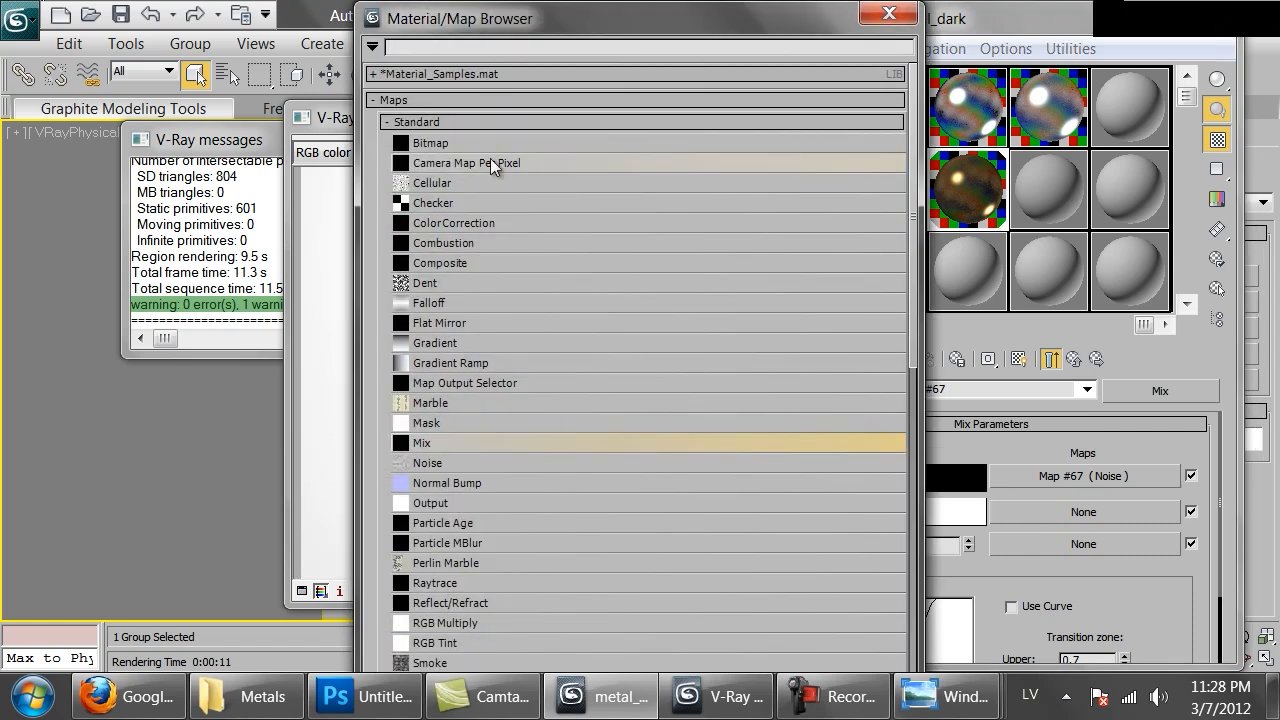
{"action": "double_click", "coordinate": [465, 145]}
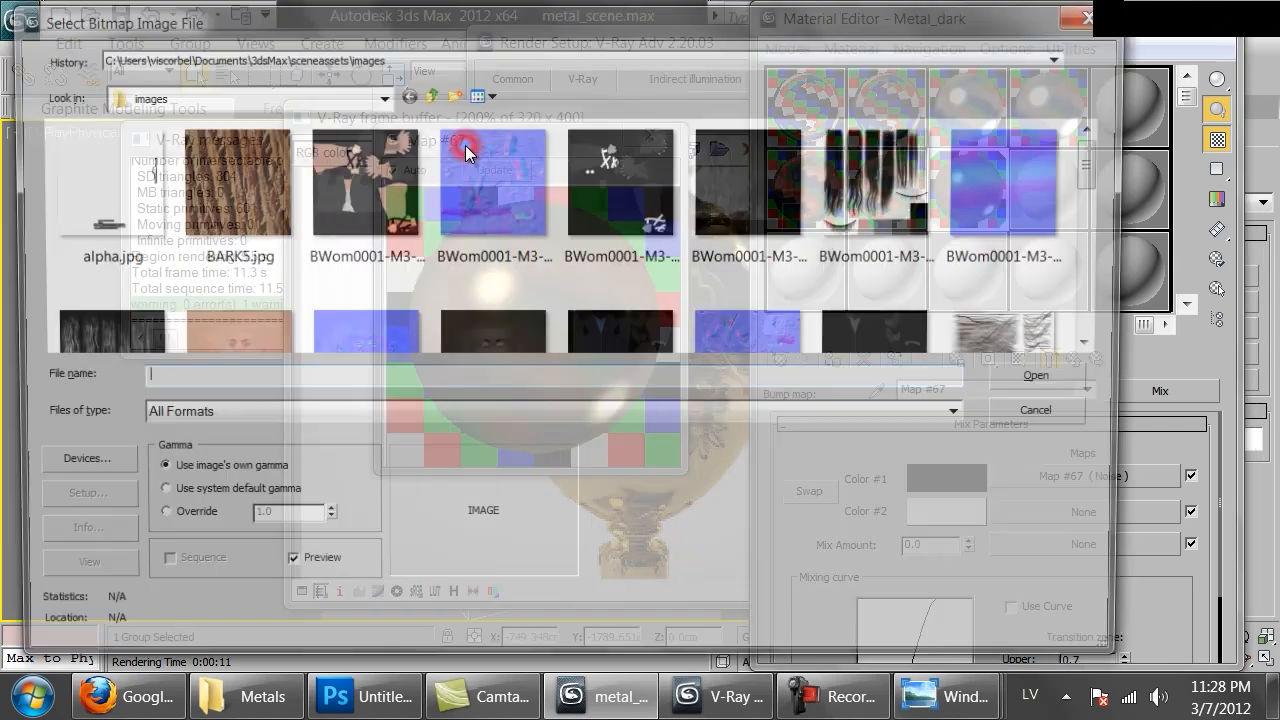
{"action": "left_click", "coordinate": [340, 92]}
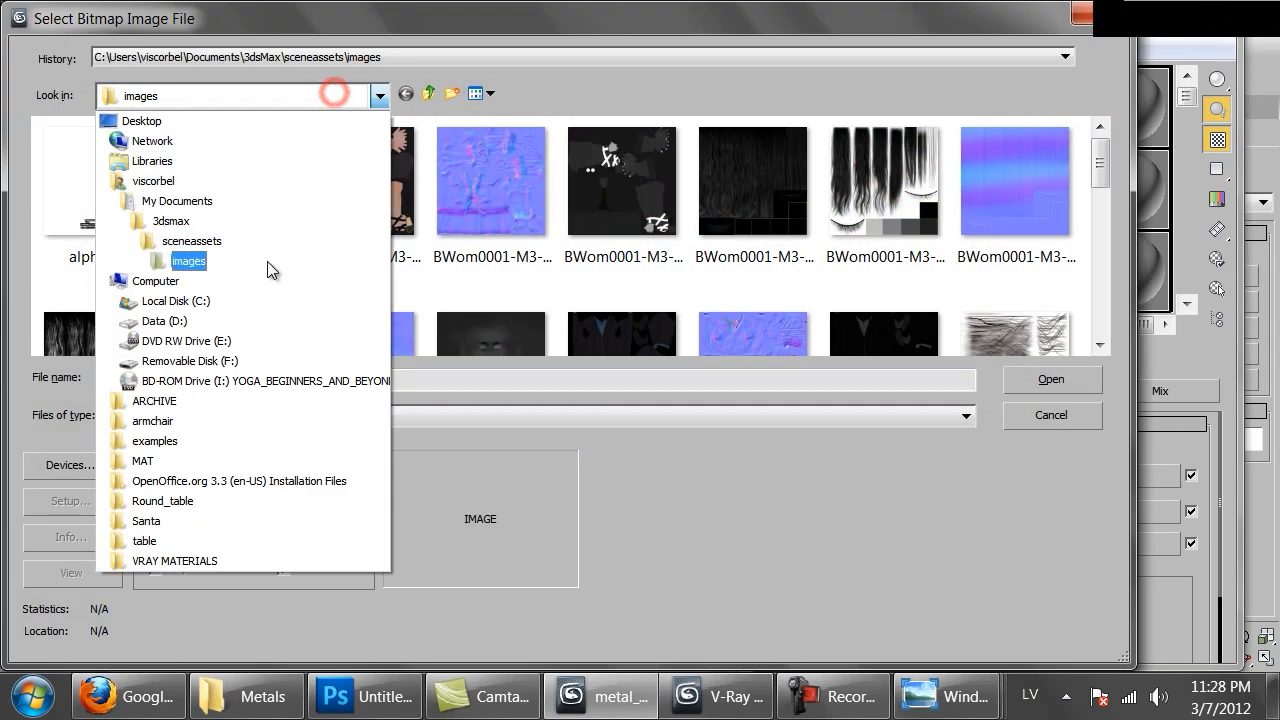
{"action": "left_click", "coordinate": [195, 457]}
{"action": "double_click", "coordinate": [97, 202]}
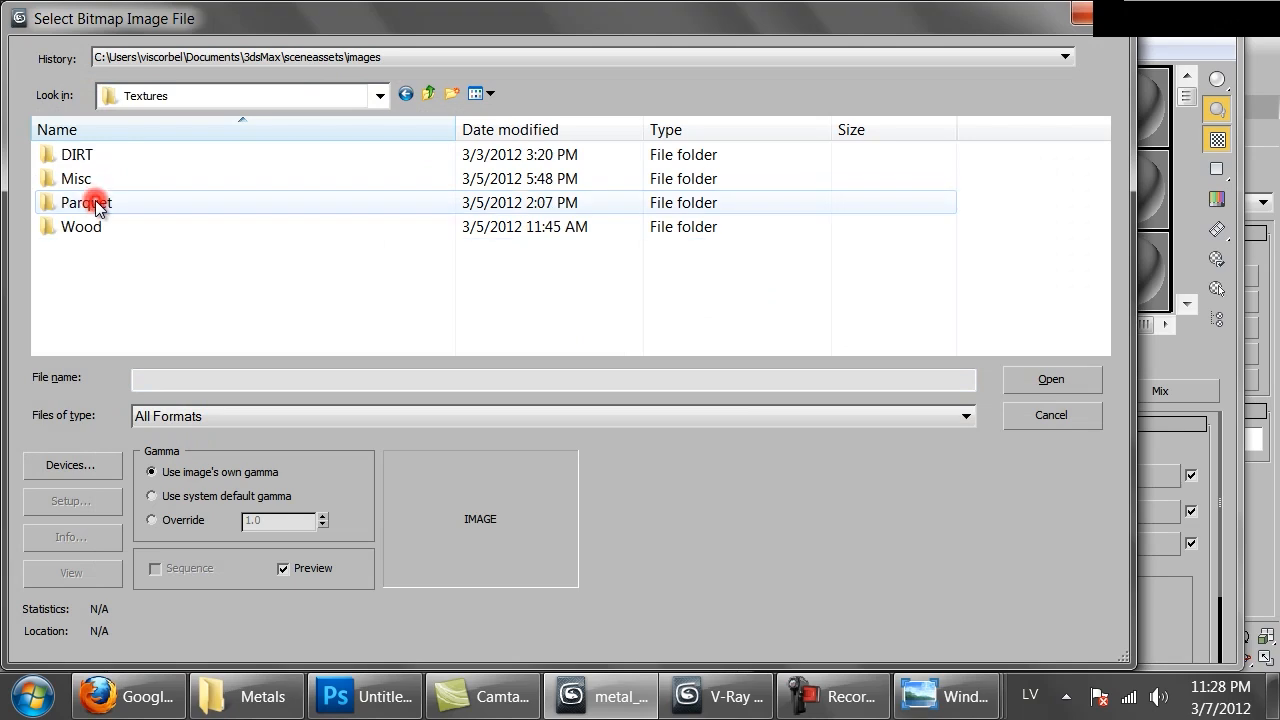
{"action": "double_click", "coordinate": [89, 154]}
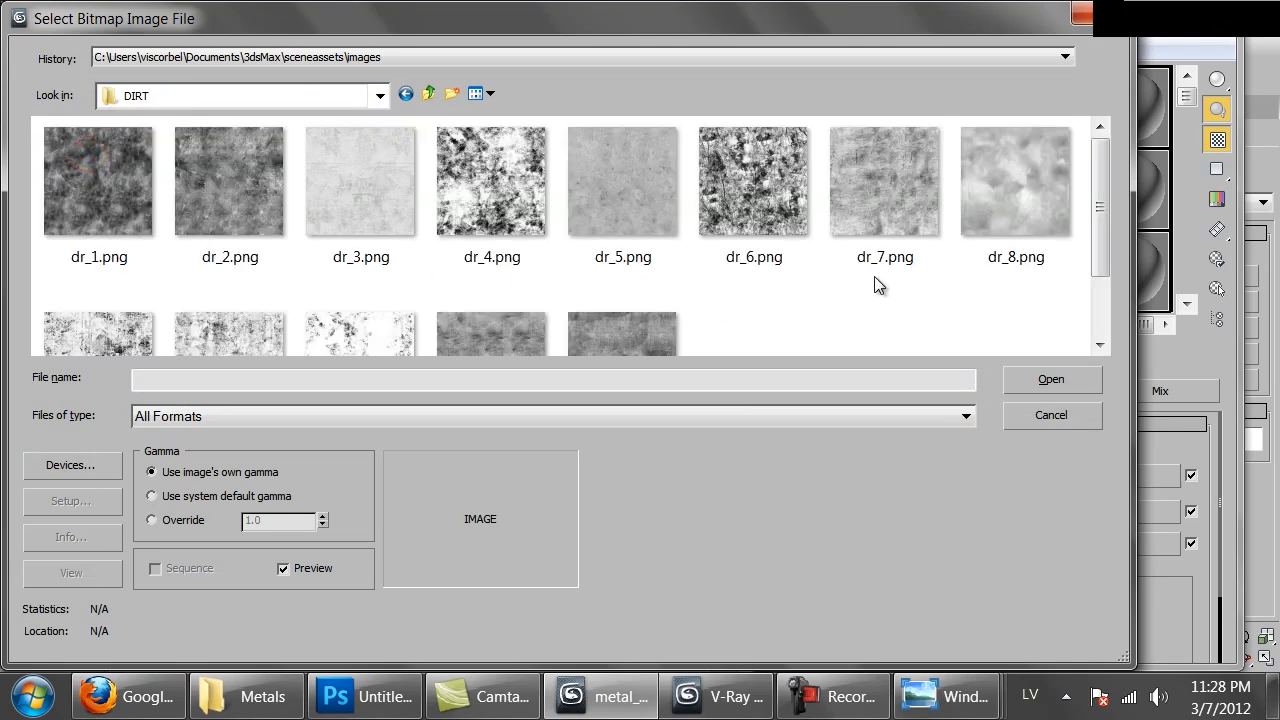
{"action": "left_click", "coordinate": [860, 205]}
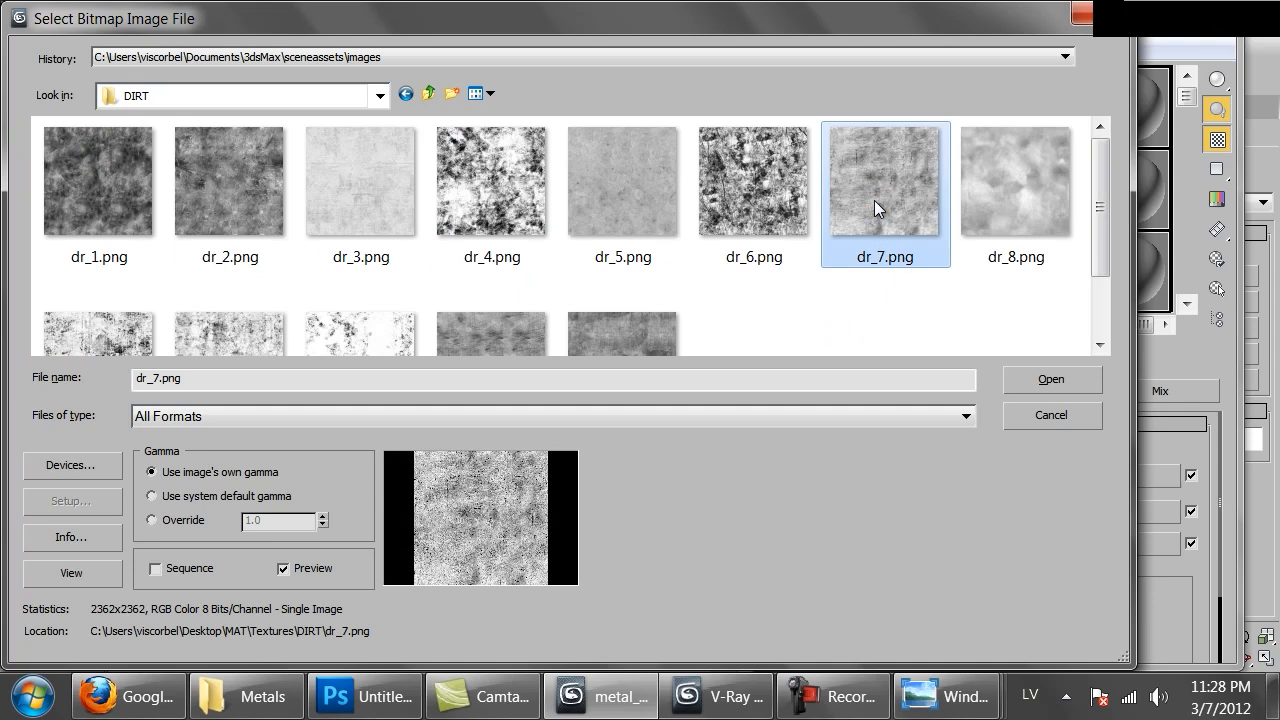
{"action": "scroll", "coordinate": [874, 200], "scroll_direction": "down", "scroll_amount": 2}
{"action": "double_click", "coordinate": [503, 280]}
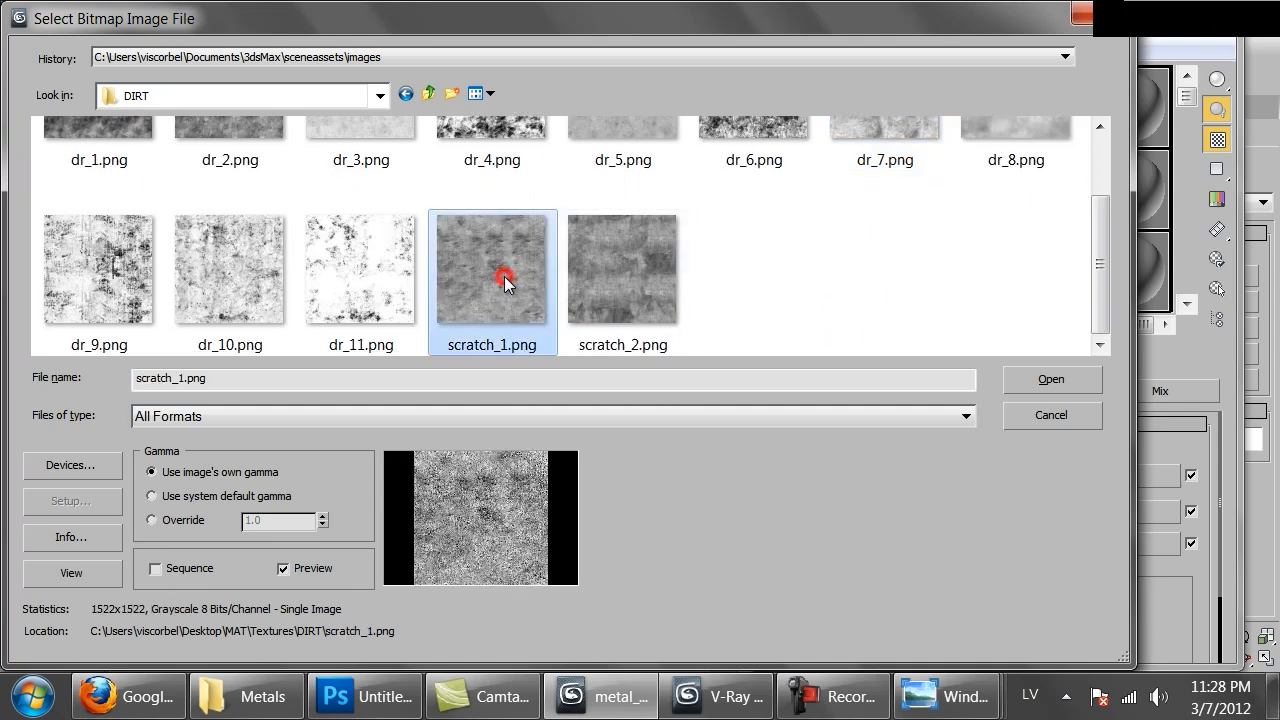
{"action": "left_click", "coordinate": [1019, 358]}
- Close the preview and frame buffer windows and examine the scratch texture on the vase body in a close perspective view
{"action": "left_click", "coordinate": [665, 143]}
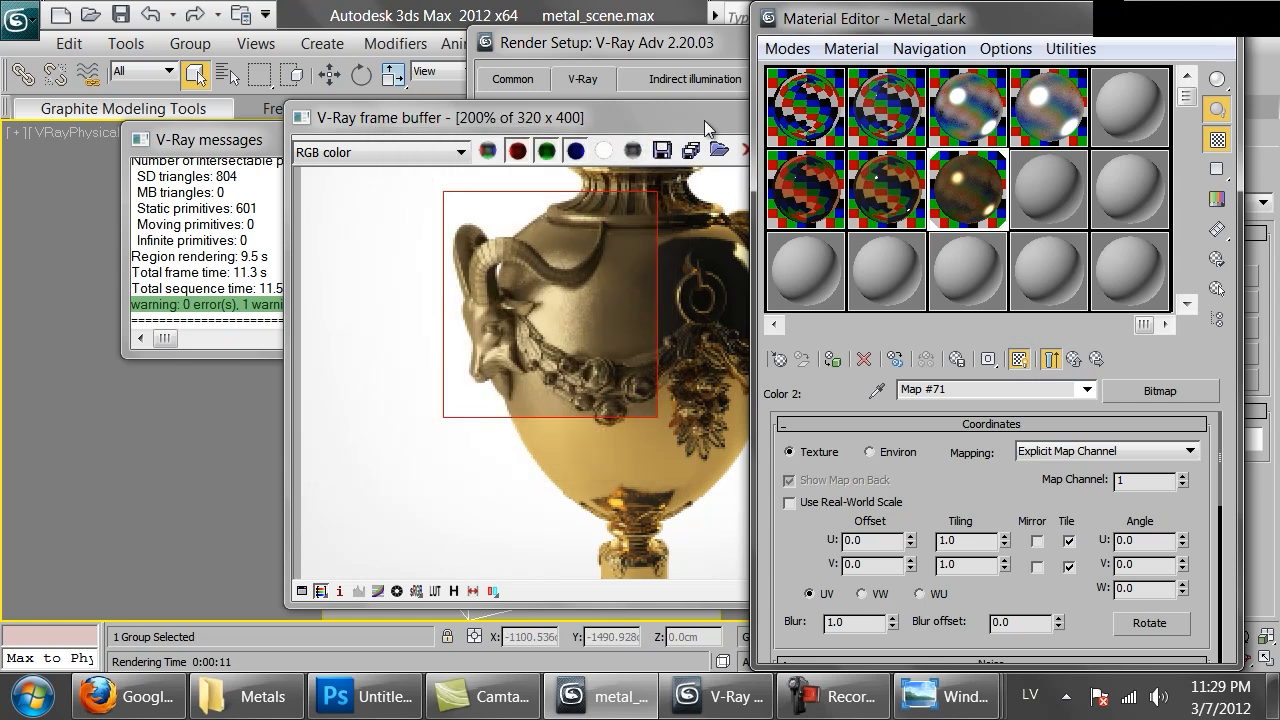
{"action": "left_click", "coordinate": [702, 119]}
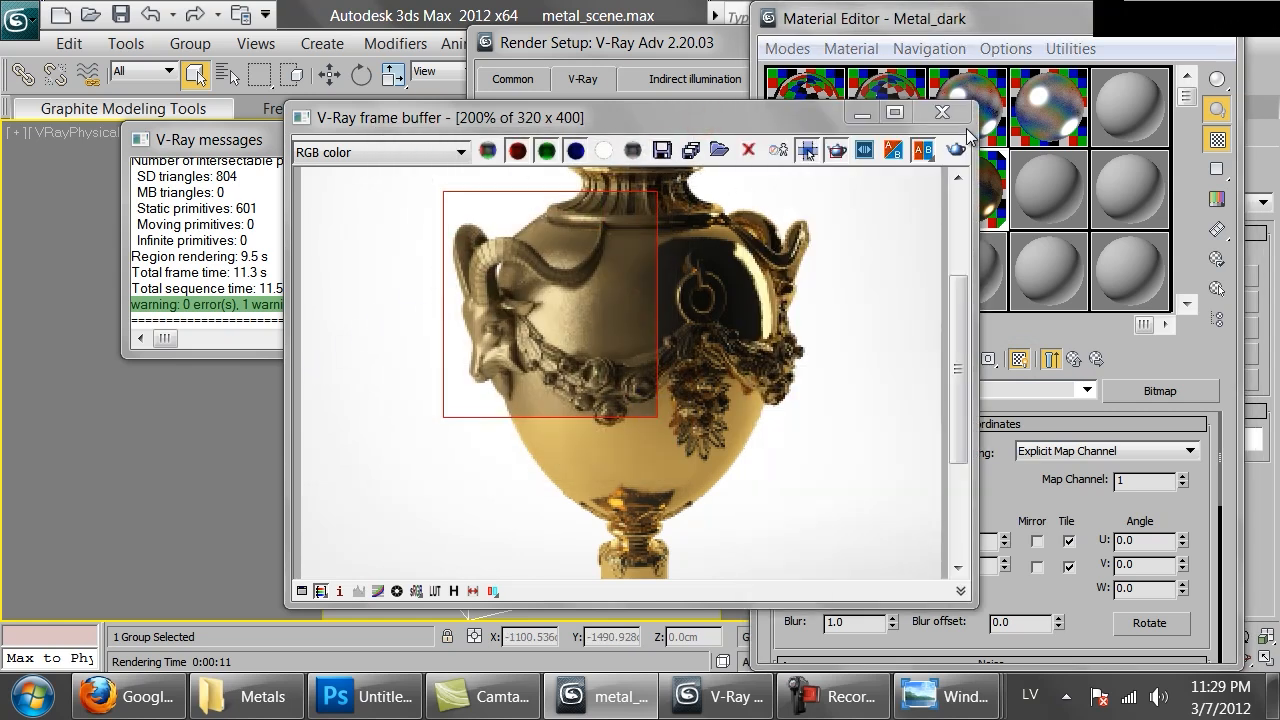
{"action": "left_click", "coordinate": [942, 112]}
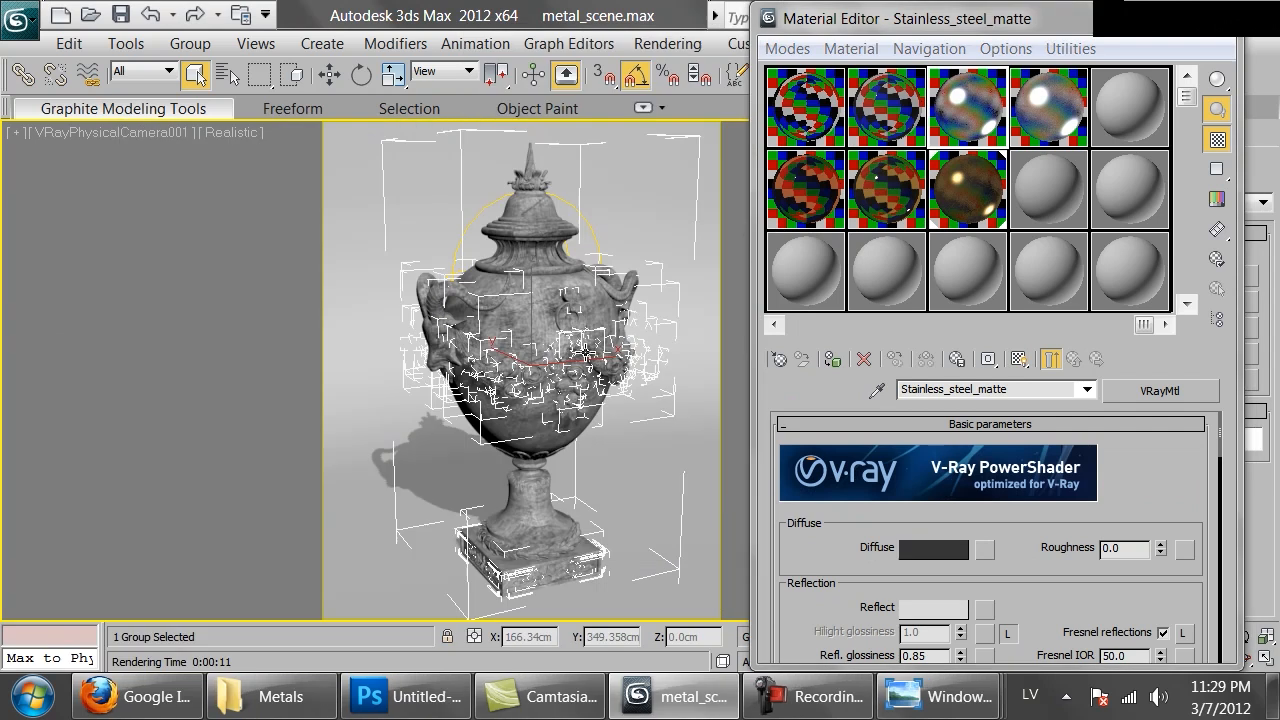
{"action": "key", "text": "p"}
{"action": "scroll", "coordinate": [605, 395], "scroll_direction": "up", "scroll_amount": 6}
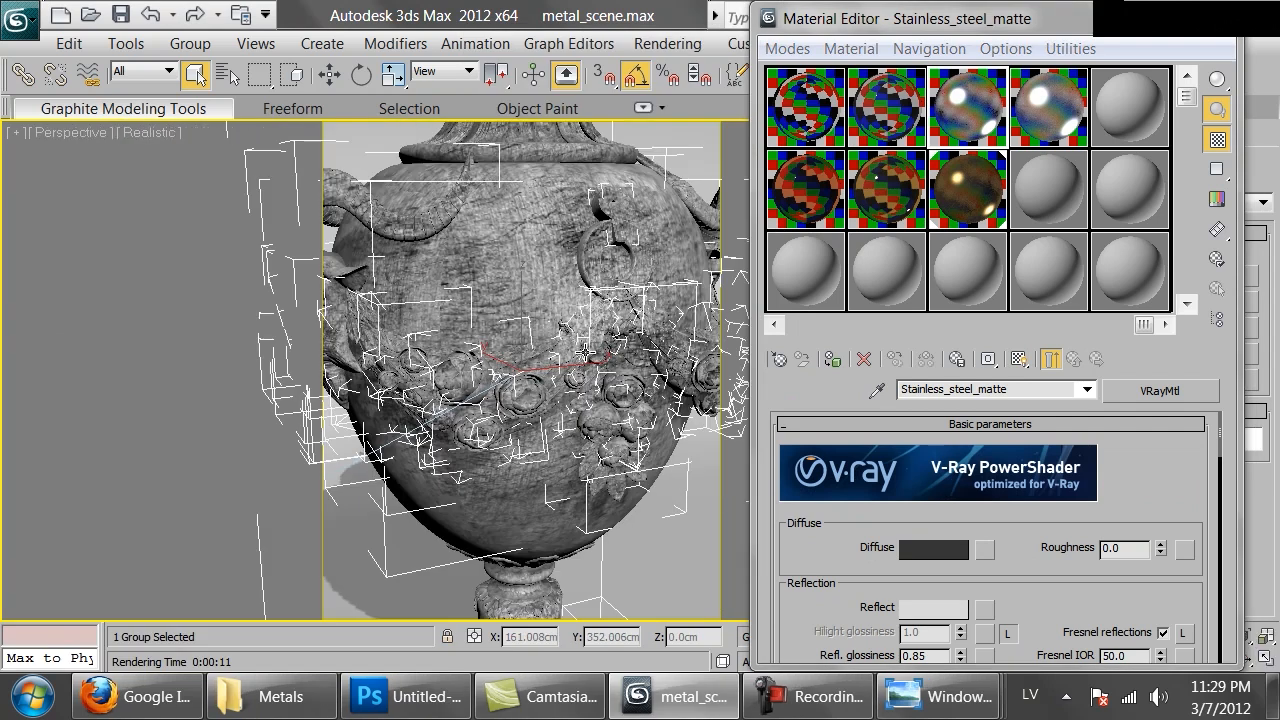
{"action": "scroll", "coordinate": [605, 395], "scroll_direction": "down", "scroll_amount": 2}
{"action": "scroll", "coordinate": [1011, 560], "scroll_direction": "down", "scroll_amount": 10}
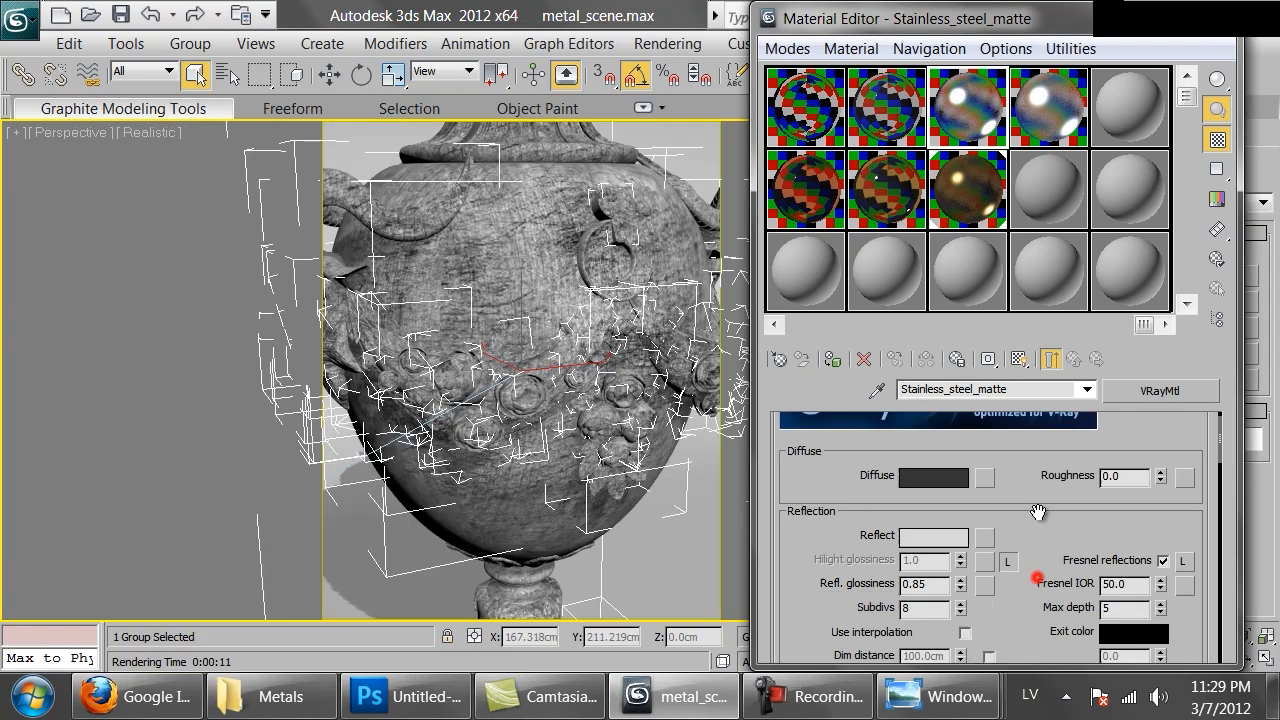
{"action": "scroll", "coordinate": [985, 546], "scroll_direction": "down", "scroll_amount": 8}
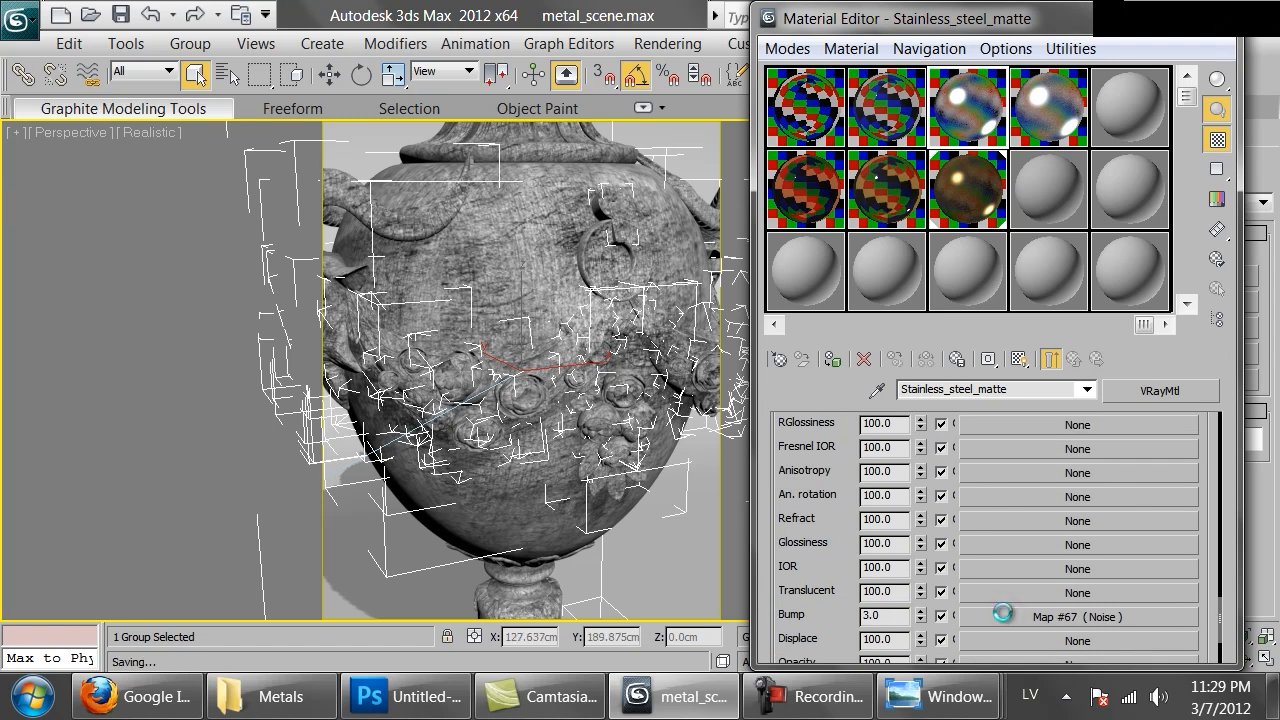
{"action": "left_click", "coordinate": [1003, 612]}
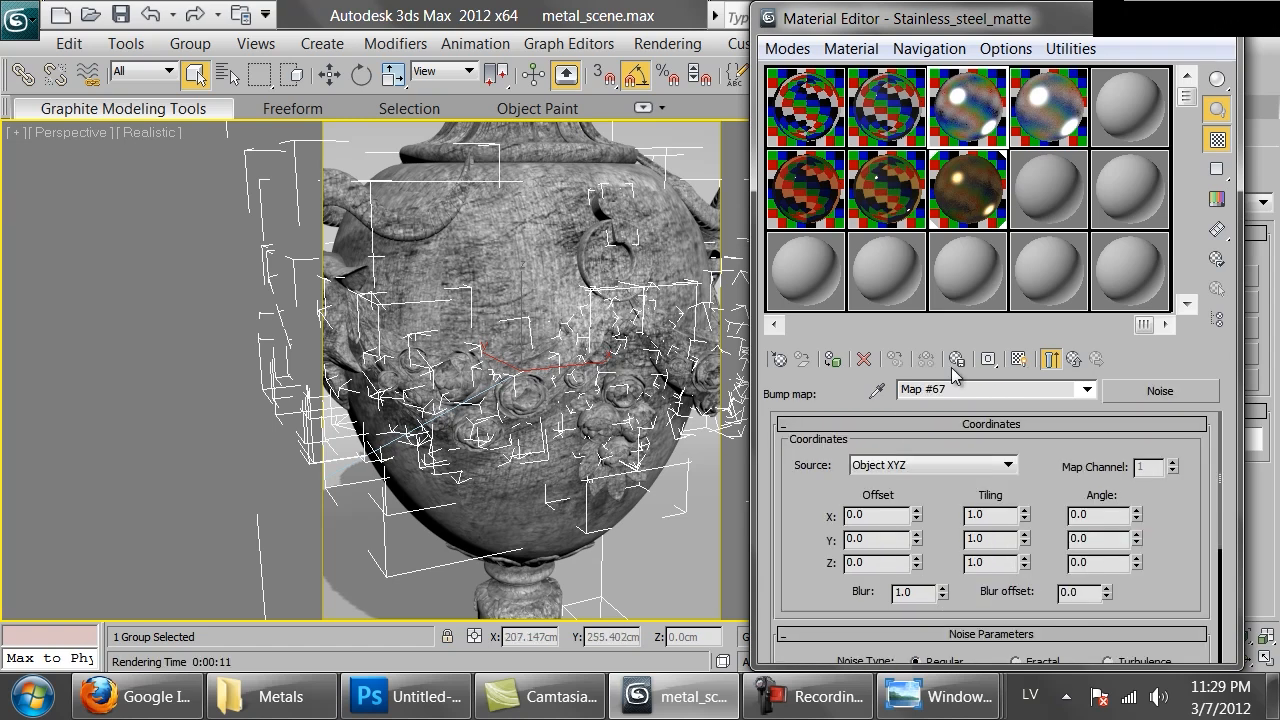
- Set the U and V tiling of Metal_dark's scratch bitmap to 2.0
{"action": "left_click", "coordinate": [937, 174]}
{"action": "double_click", "coordinate": [955, 540]}
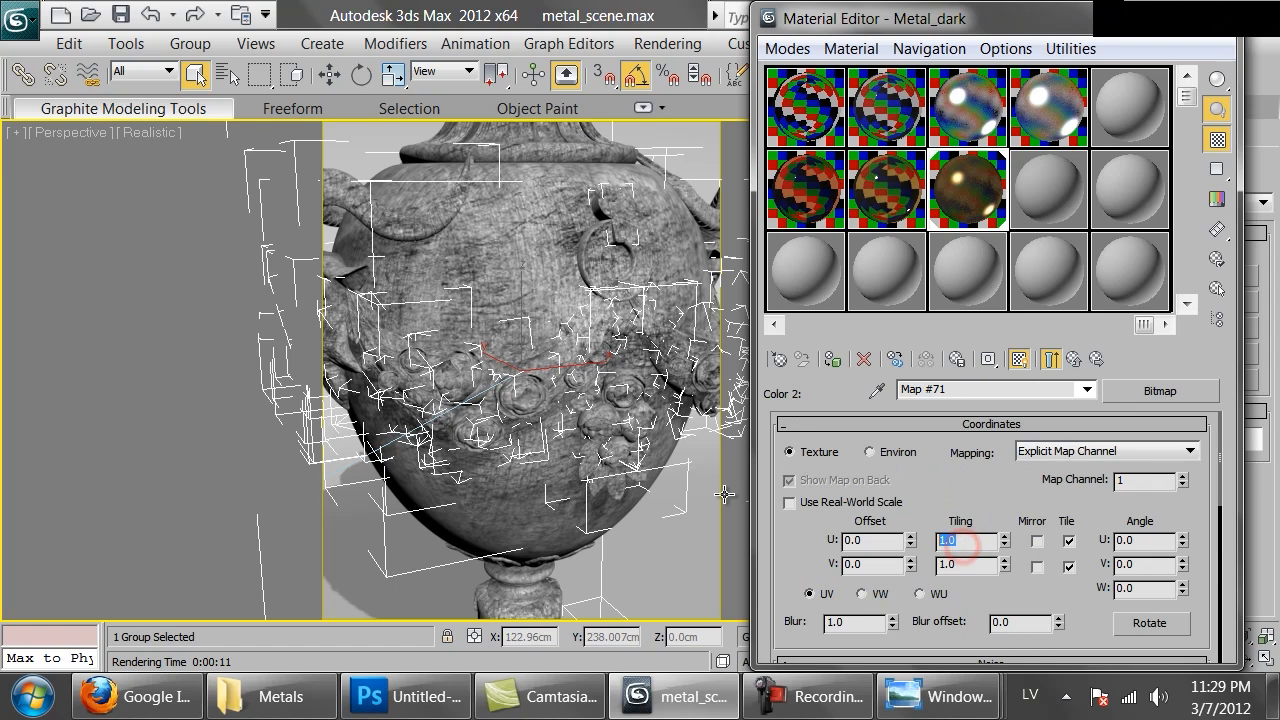
{"action": "key", "text": "Tab"}
{"action": "type", "text": "2"}
{"action": "key", "text": "Return"}
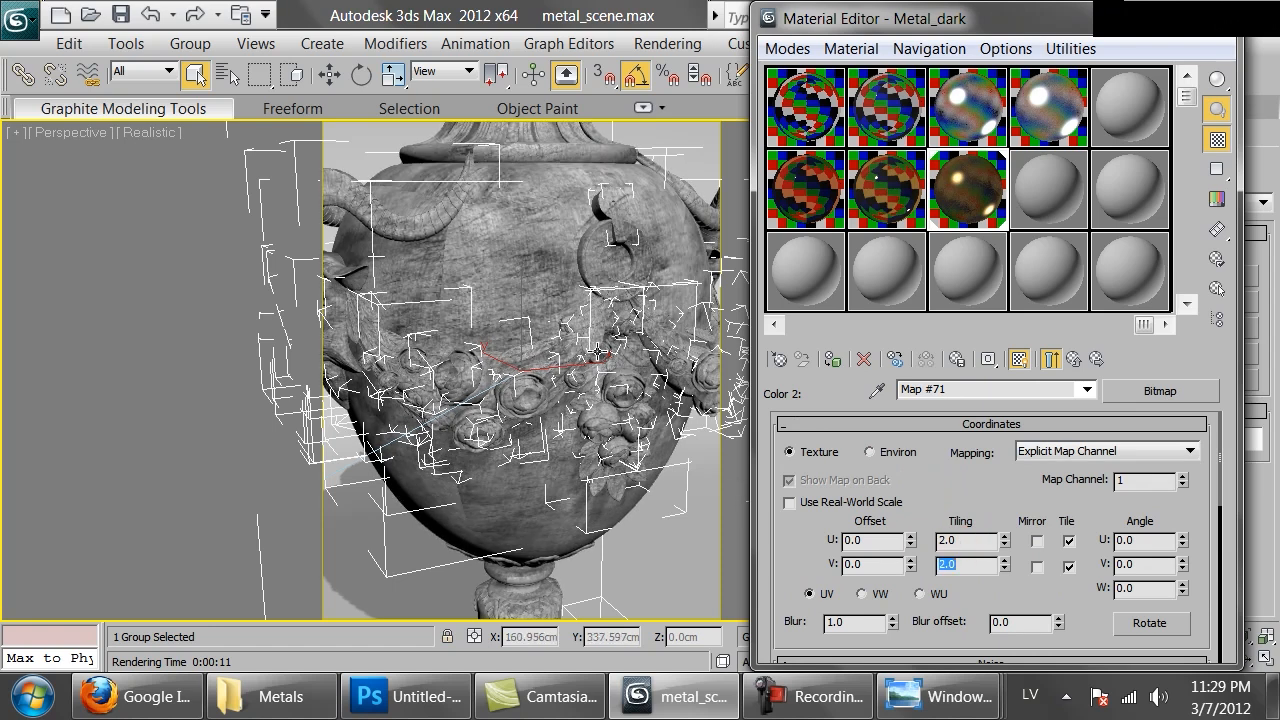
- Return to the camera view and set the bump Mix map's mix amount to 80
{"action": "left_click", "coordinate": [491, 236]}
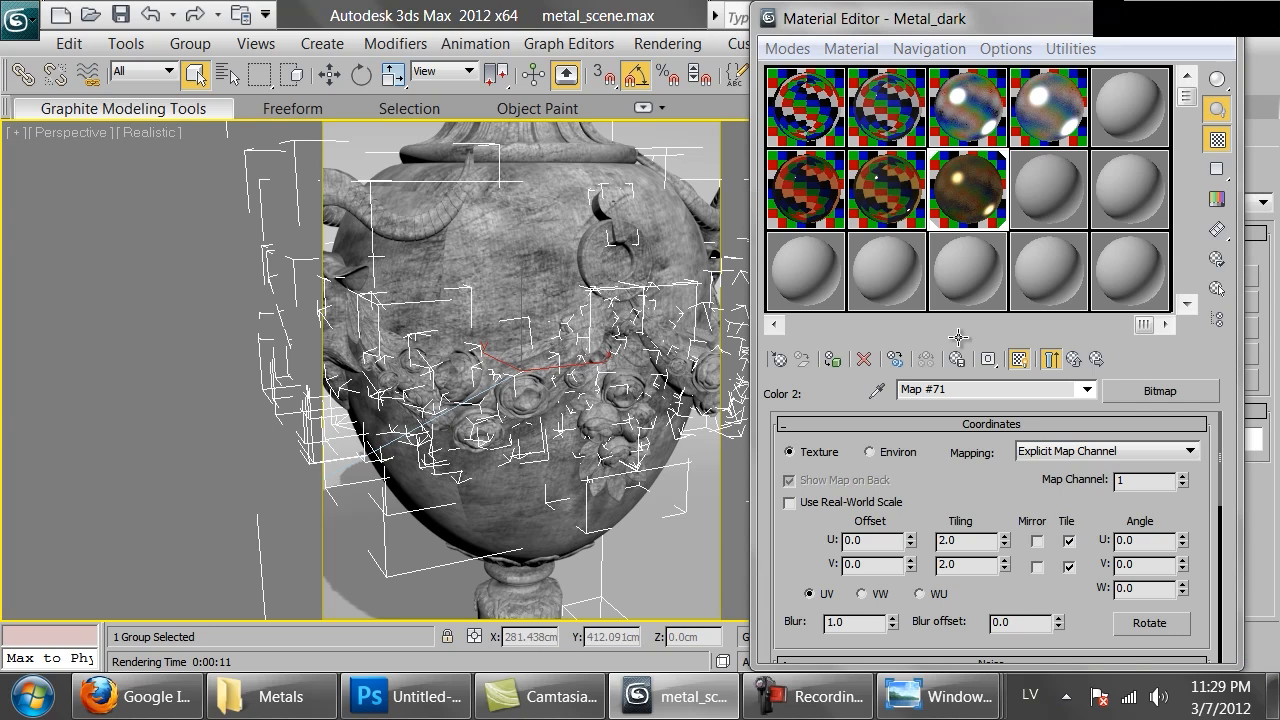
{"action": "key", "text": "c"}
{"action": "left_click", "coordinate": [1095, 359]}
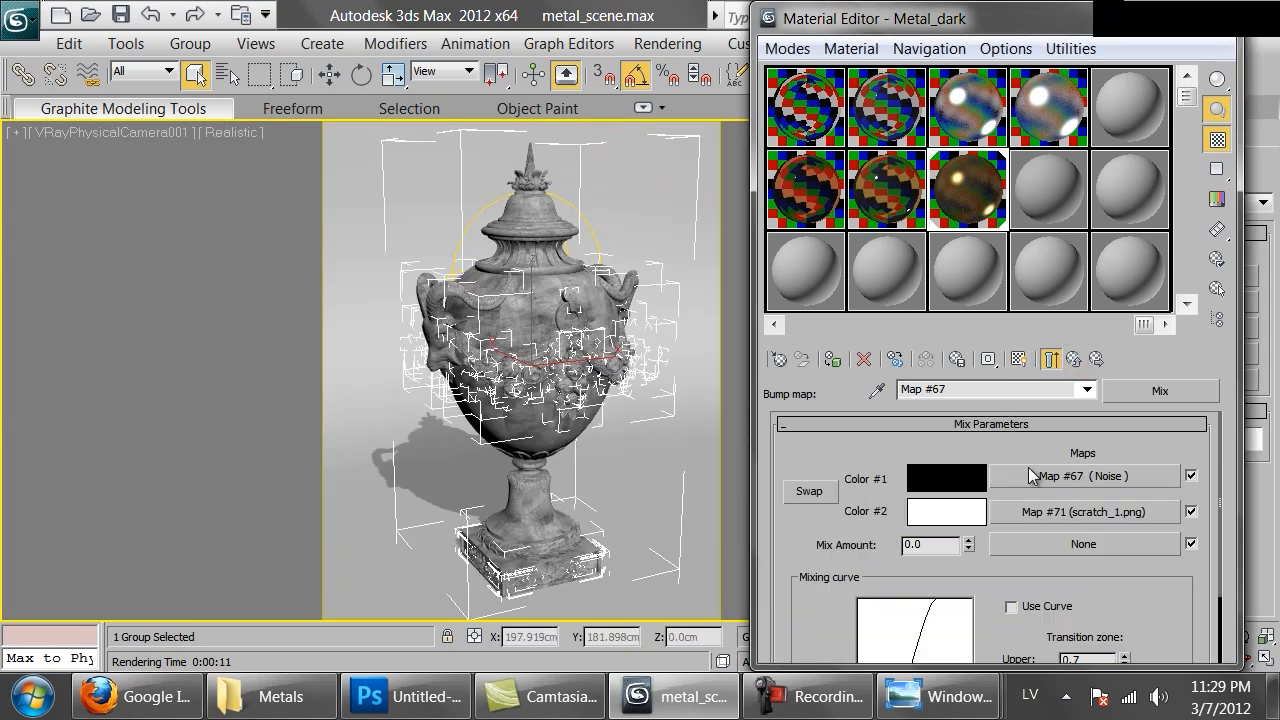
{"action": "double_click", "coordinate": [940, 545]}
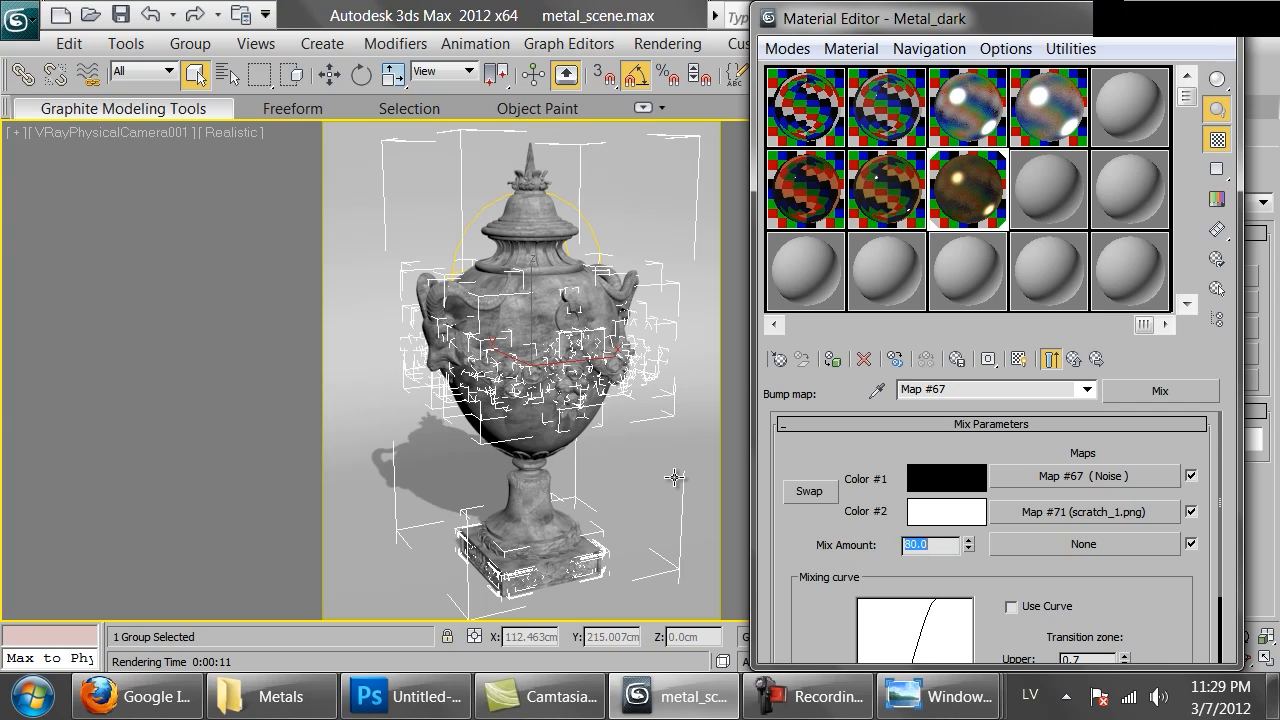
- Show Metal_dark's sample in an enlarged preview and set its bump amount to 30
{"action": "double_click", "coordinate": [958, 208]}
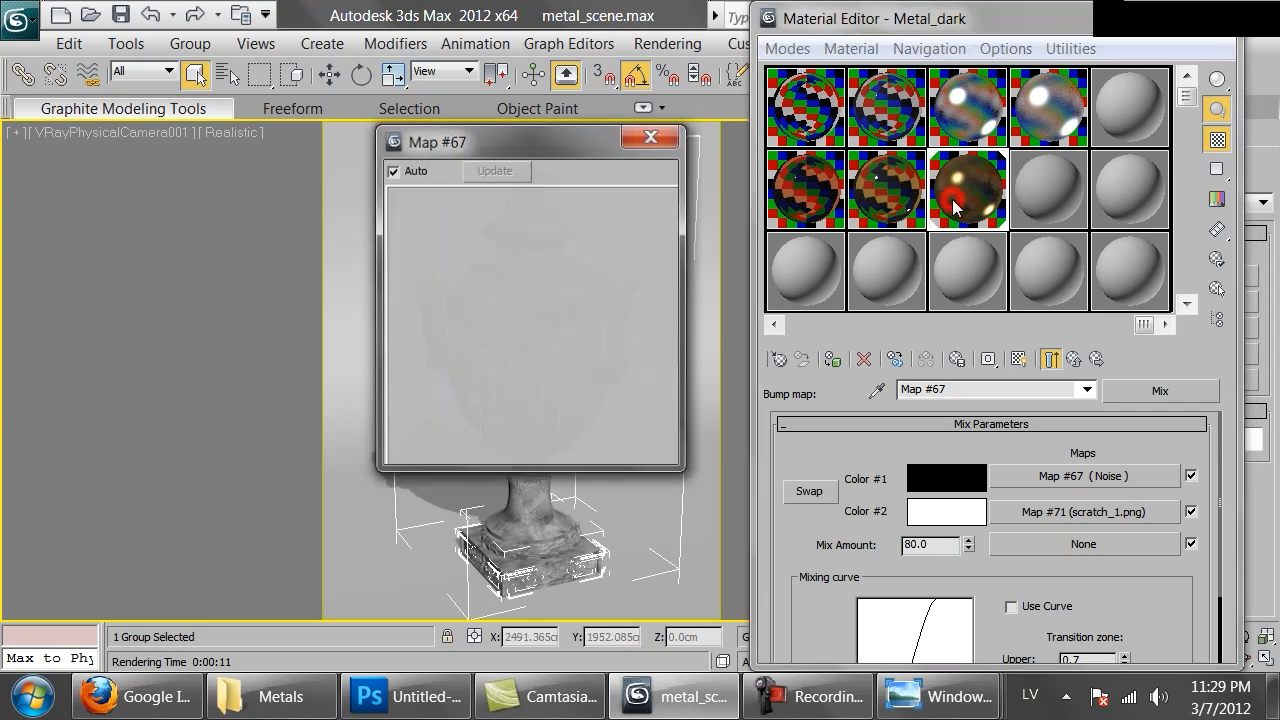
{"action": "left_click", "coordinate": [1073, 359]}
{"action": "type", "text": "30"}
{"action": "key", "text": "Return"}
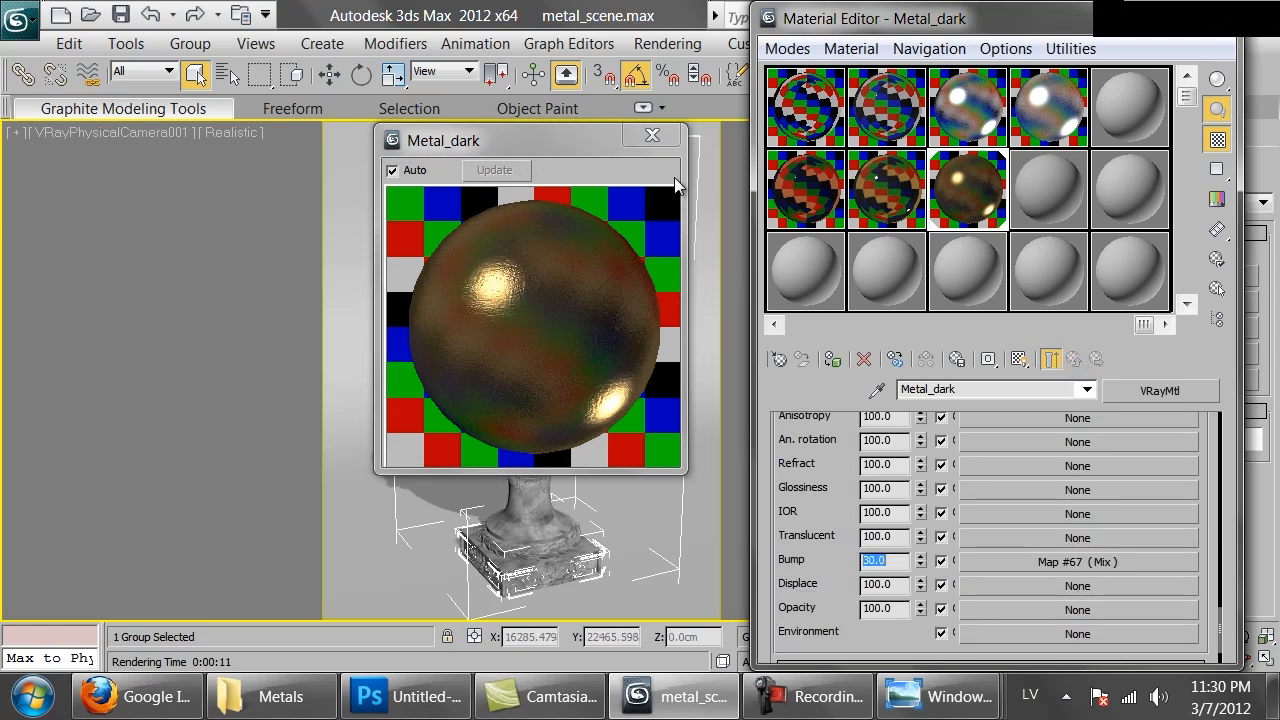
- Darken Color #2 of Metal_dark's diffuse Noise map to value 13
{"action": "scroll", "coordinate": [838, 496], "scroll_direction": "up", "scroll_amount": 15}
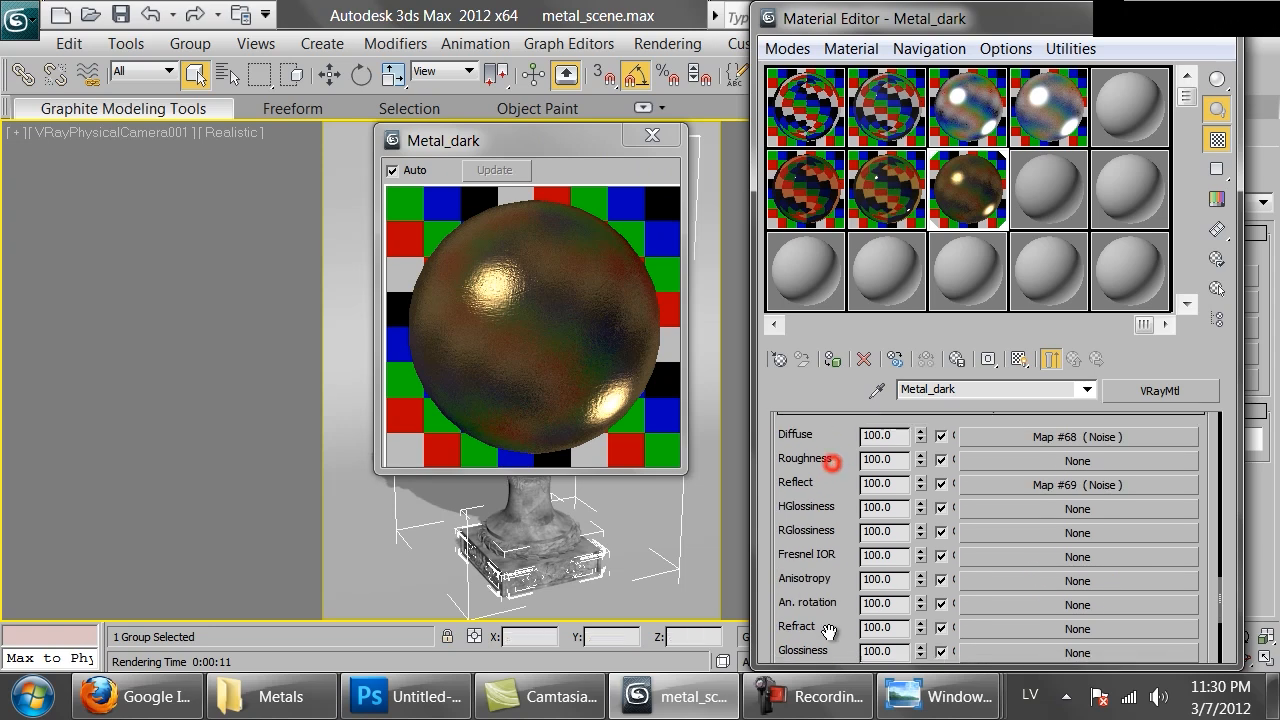
{"action": "scroll", "coordinate": [838, 496], "scroll_direction": "up", "scroll_amount": 10}
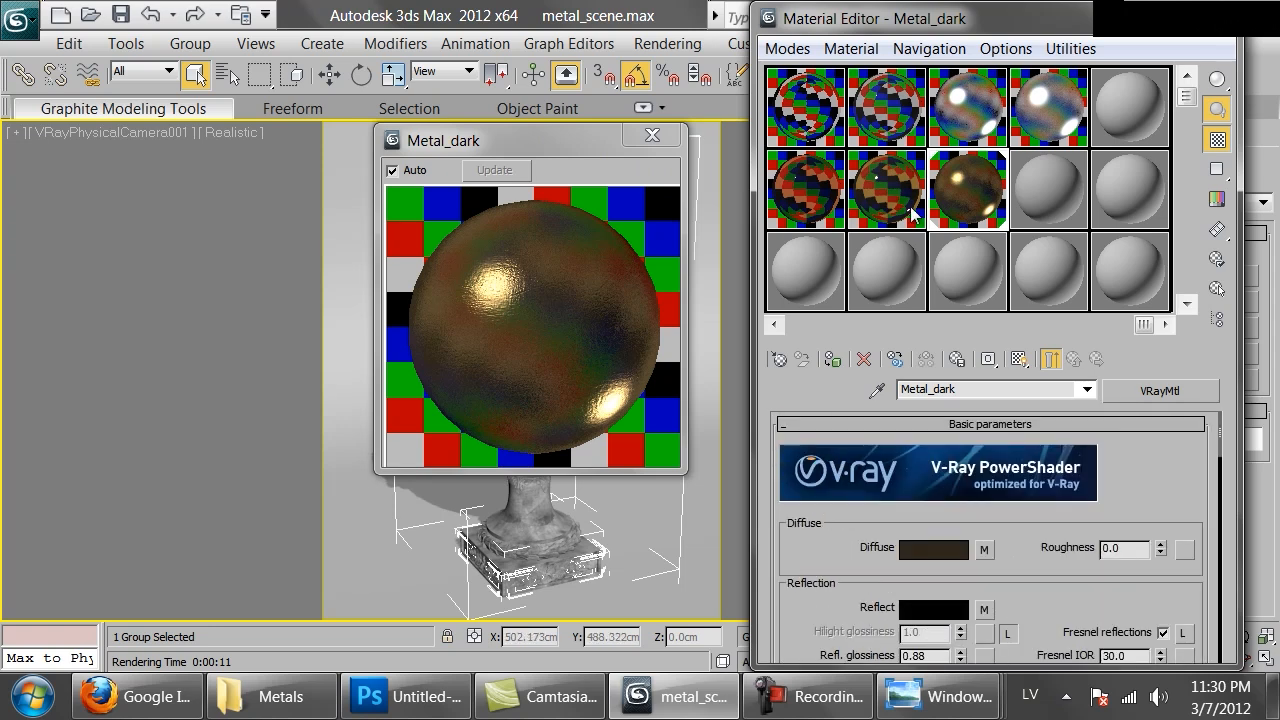
{"action": "left_click", "coordinate": [985, 551]}
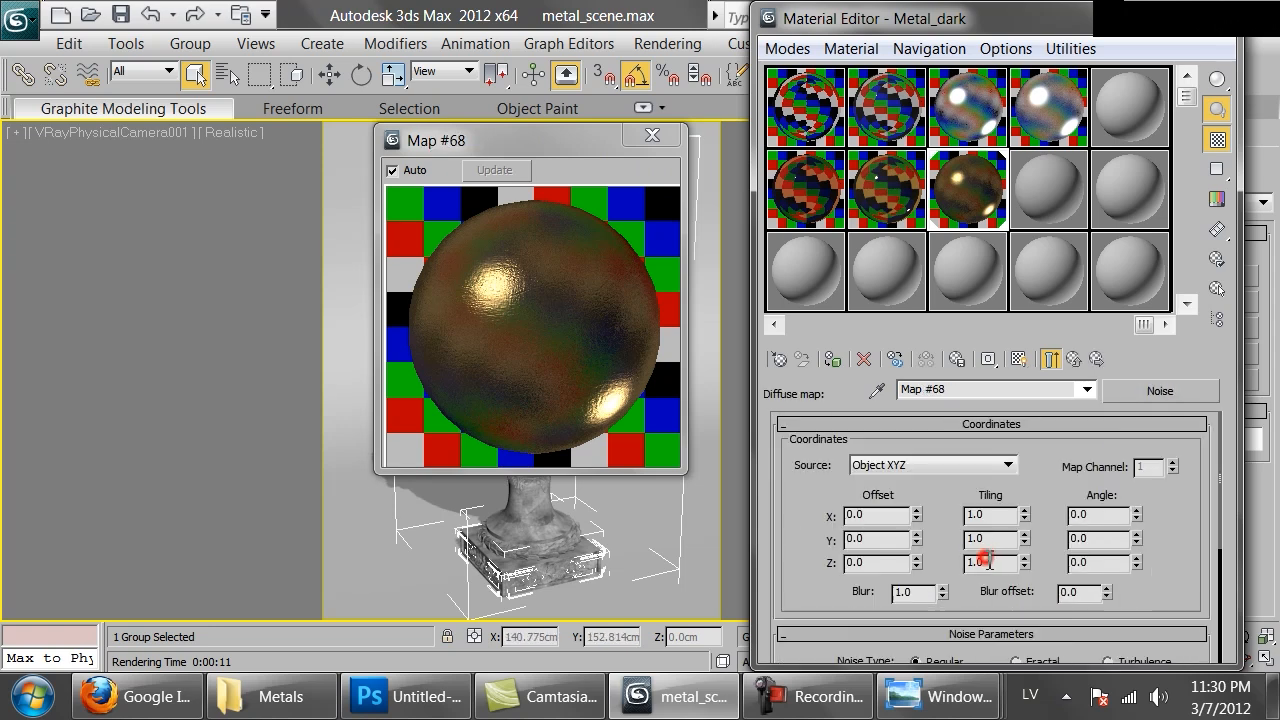
{"action": "left_click_drag", "start_coordinate": [816, 600], "coordinate": [910, 467]}
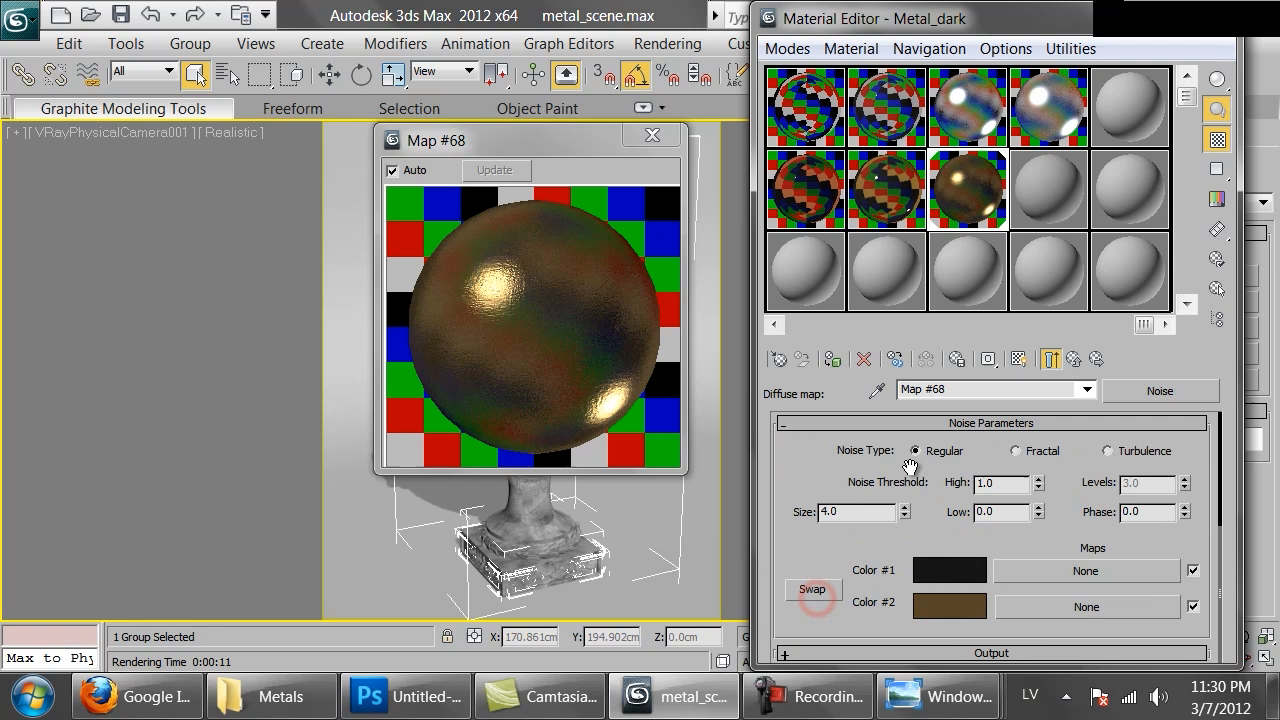
{"action": "left_click", "coordinate": [948, 605]}
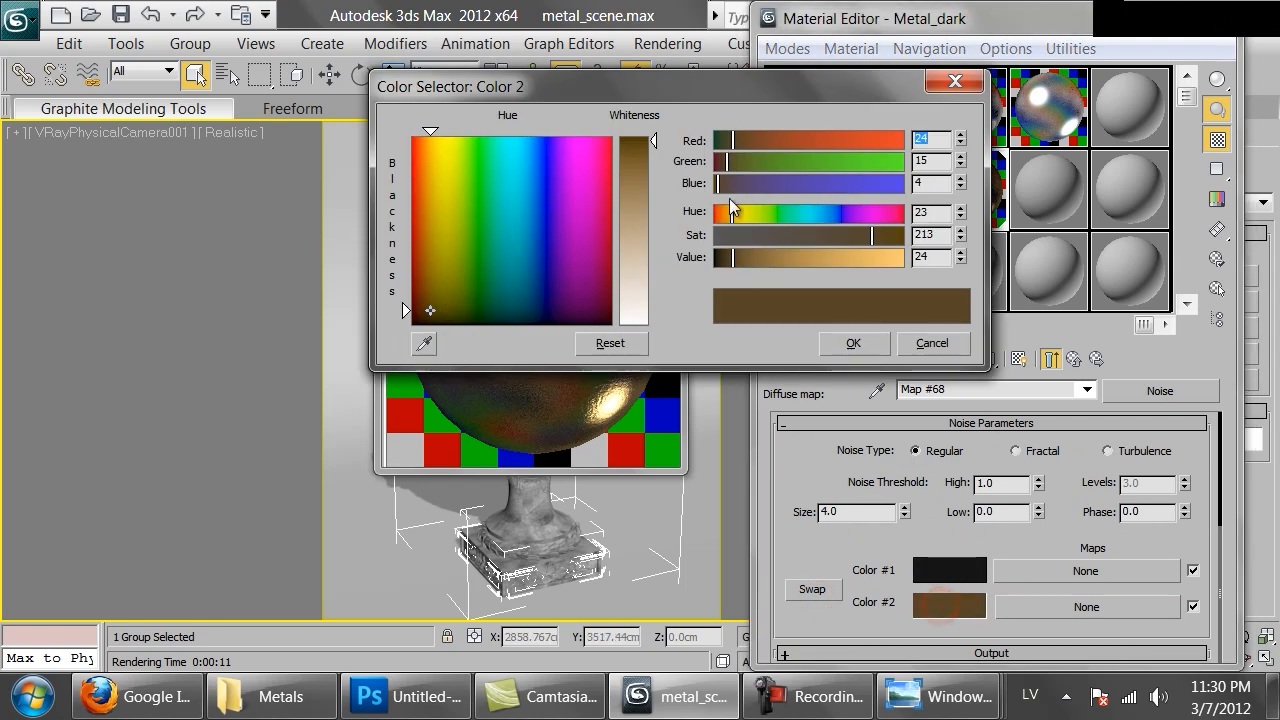
{"action": "left_click_drag", "start_coordinate": [732, 254], "coordinate": [725, 259]}
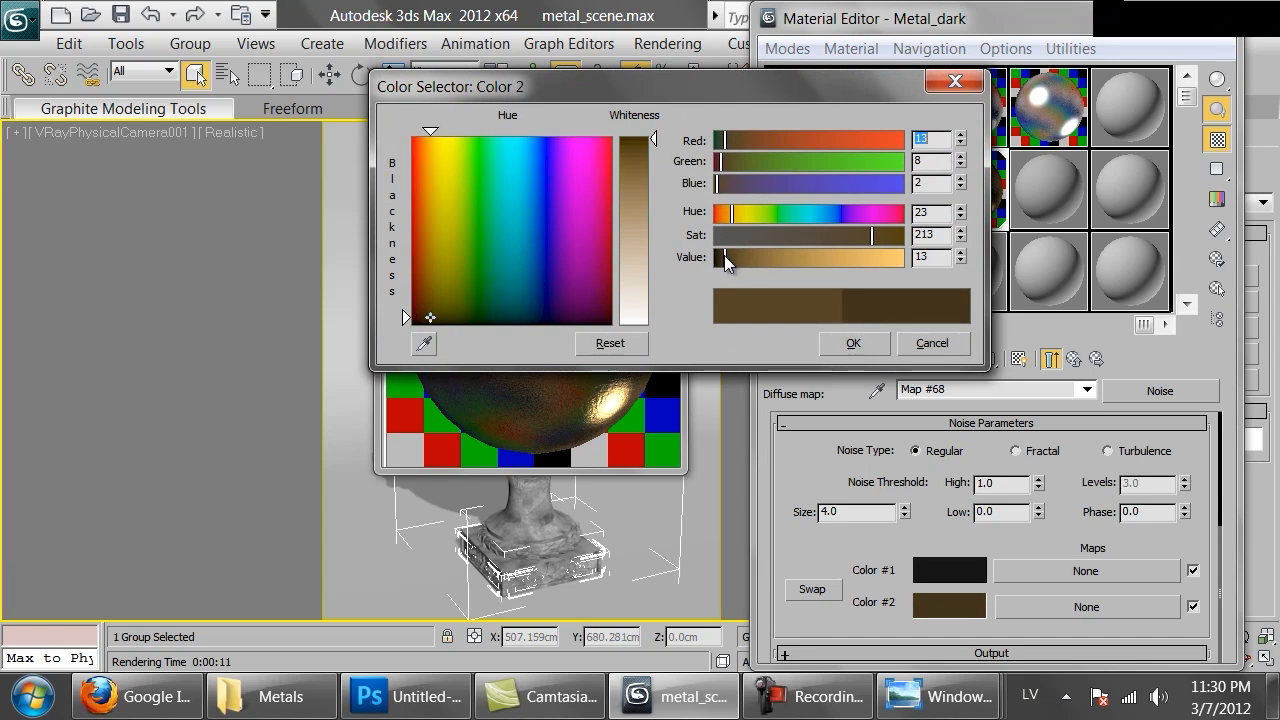
{"action": "left_click", "coordinate": [853, 343]}
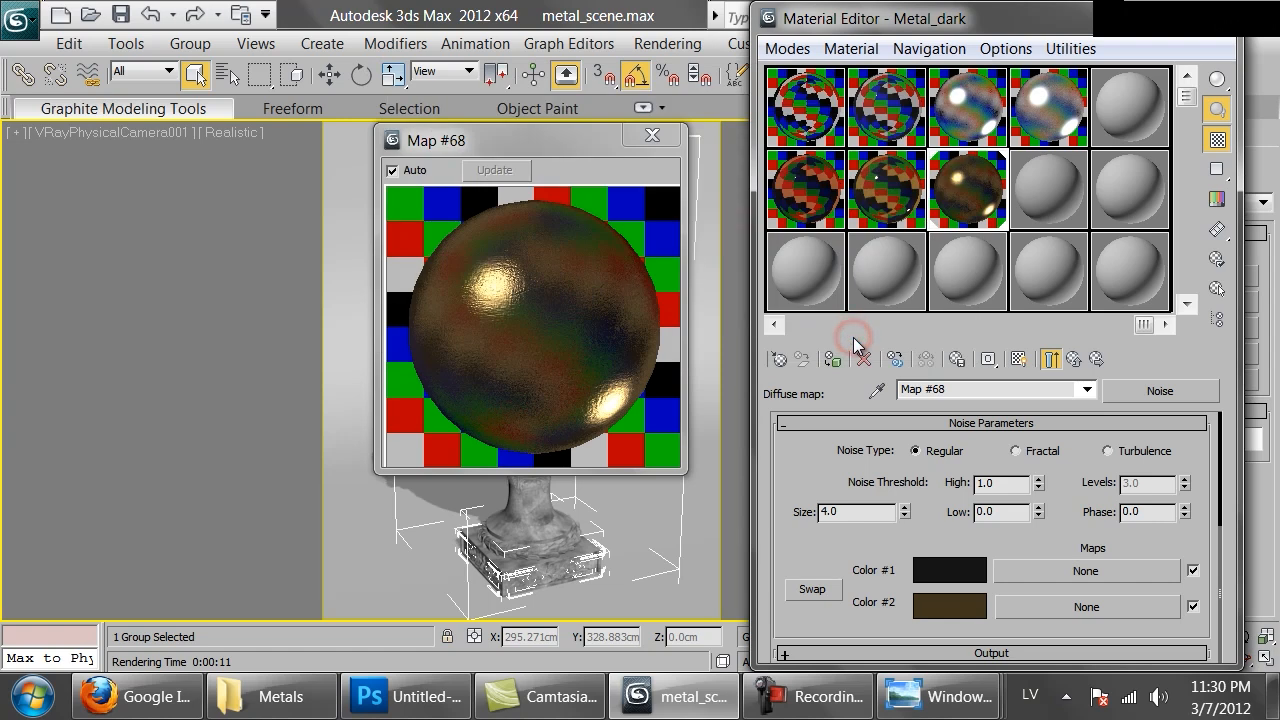
- Put away the Material Editor, render the handle region and inspect the bumped metal at 200% zoom
{"action": "left_click", "coordinate": [1219, 35]}
{"action": "left_click", "coordinate": [1207, 75]}
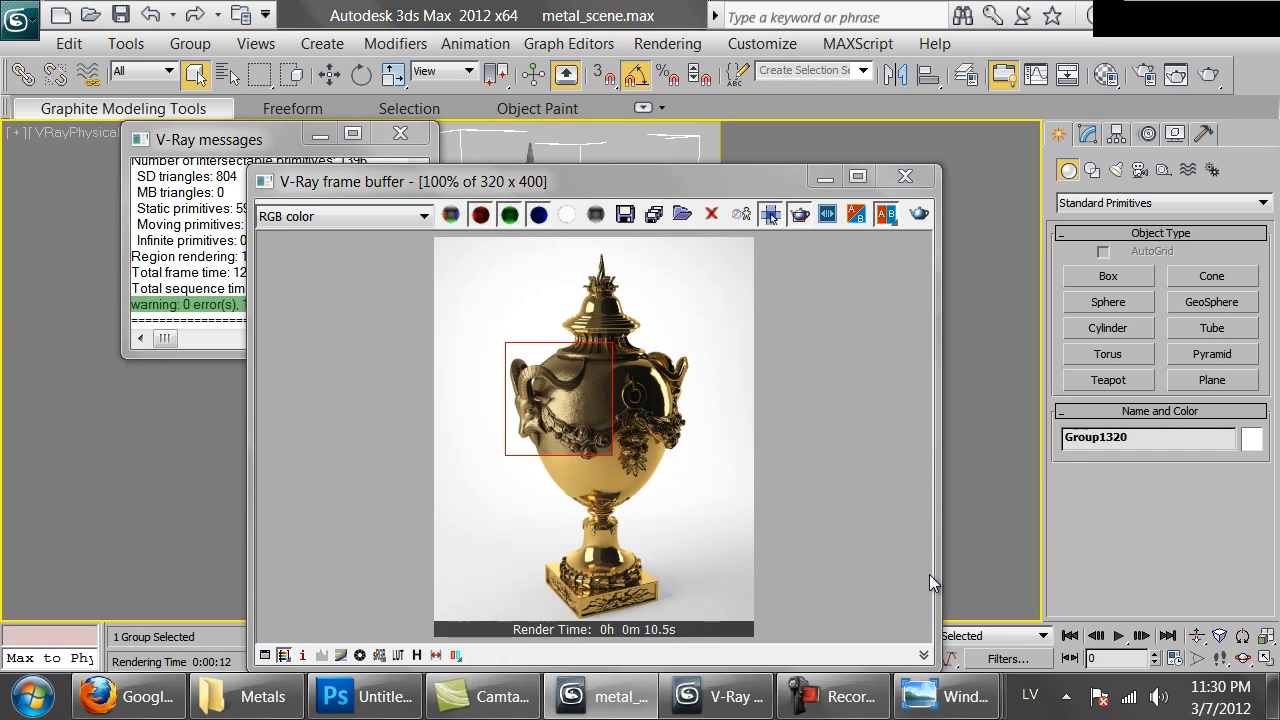
{"action": "mouse_move", "coordinate": [947, 696]}
{"action": "mouse_move", "coordinate": [1091, 588]}
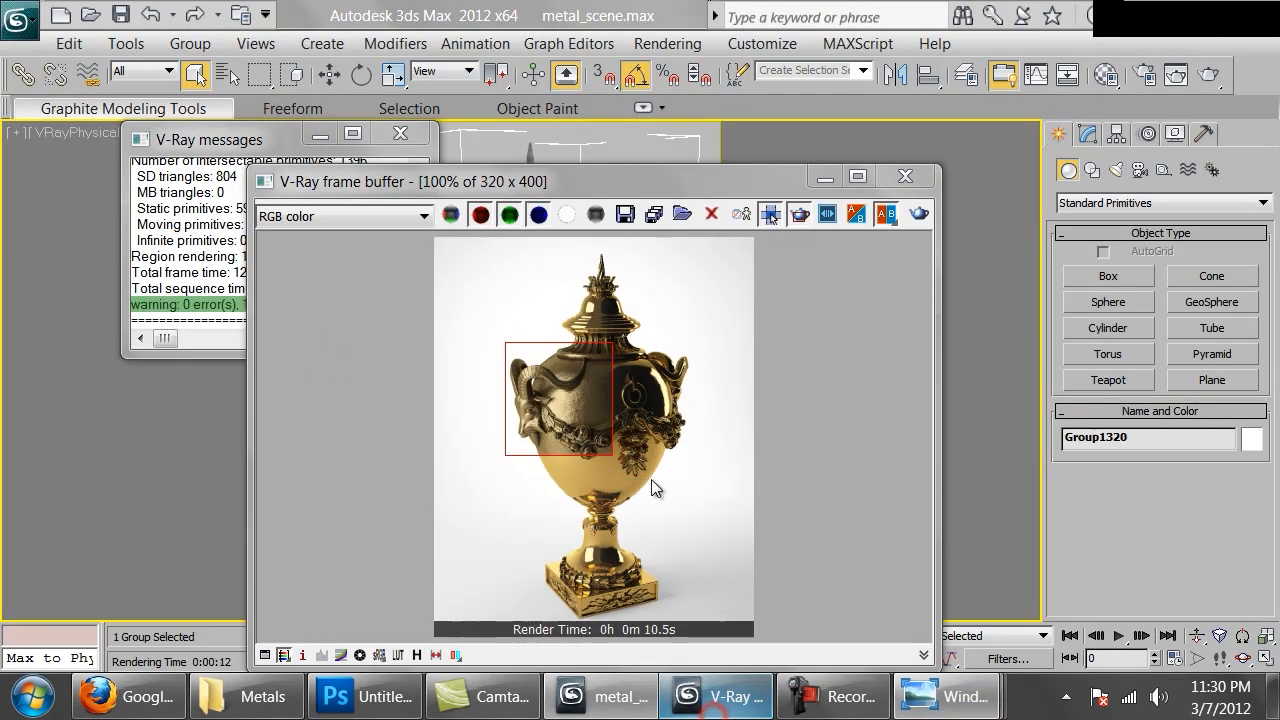
{"action": "scroll", "coordinate": [624, 437], "scroll_direction": "up", "scroll_amount": 1}
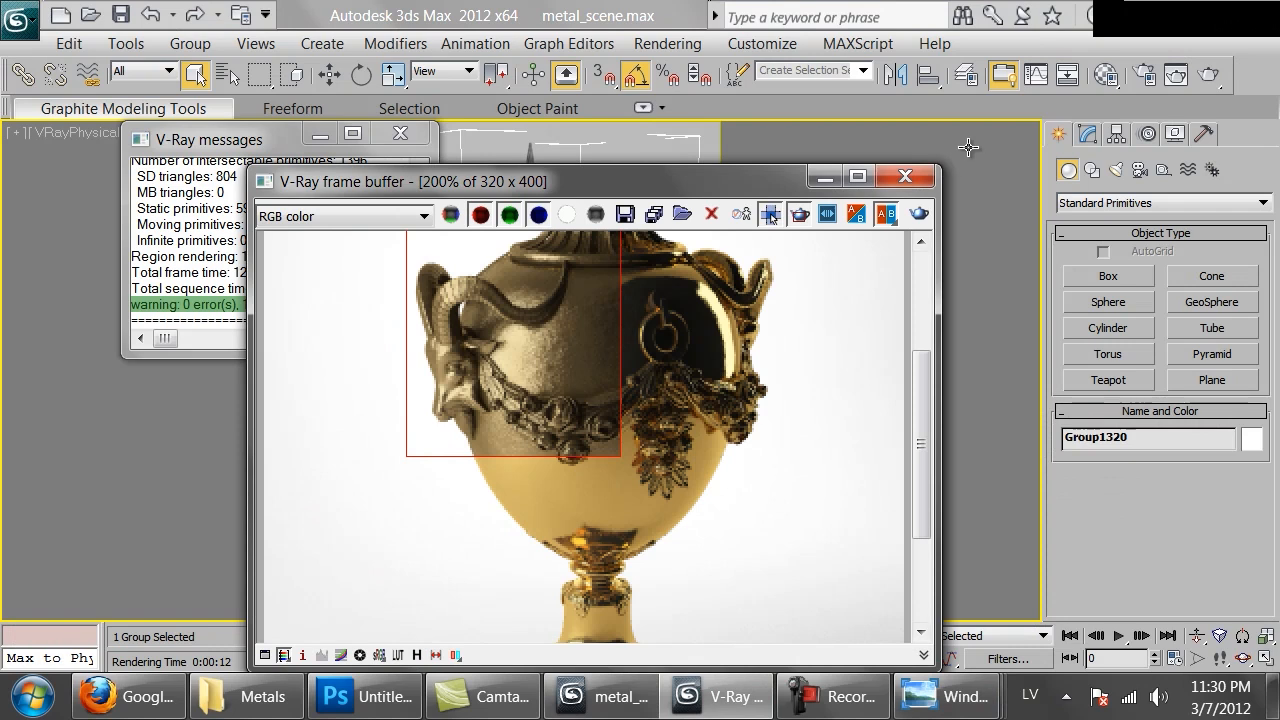
- Examine the current vase render and compare it with the reference photo C1700-US5.jpg
{"action": "scroll", "coordinate": [588, 340], "scroll_direction": "down", "scroll_amount": 1}
{"action": "scroll", "coordinate": [587, 344], "scroll_direction": "up", "scroll_amount": 1}
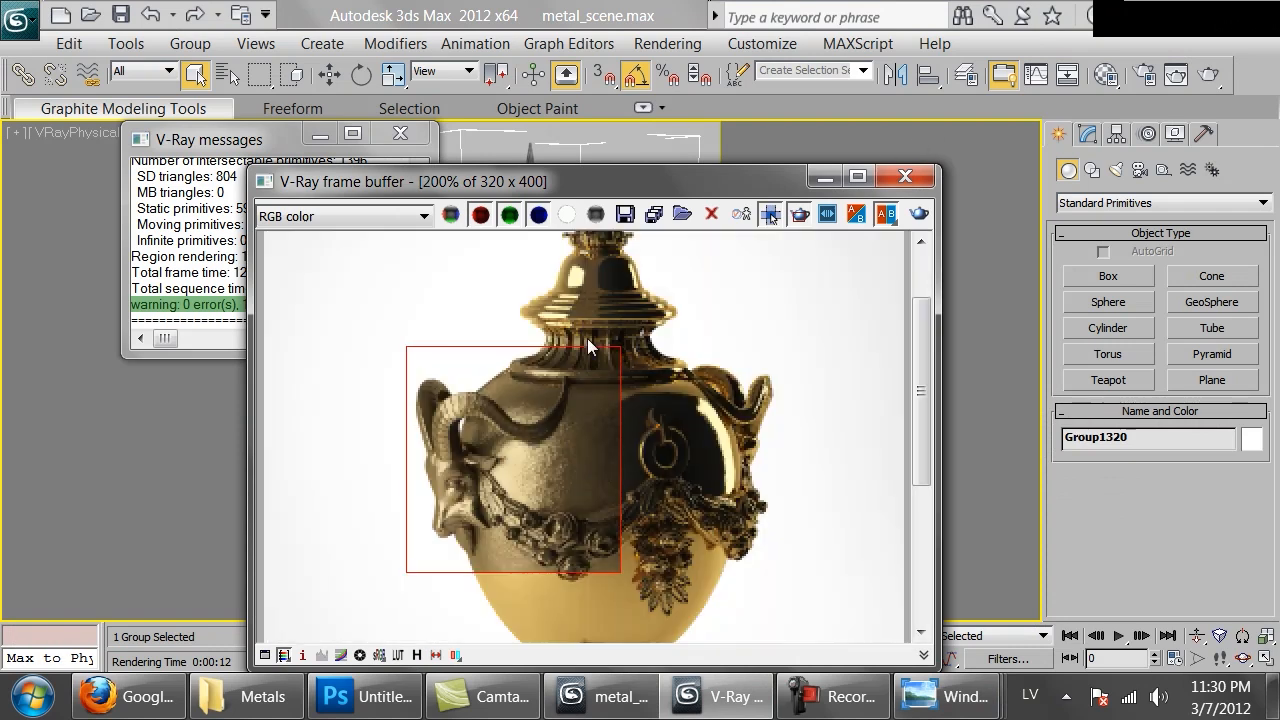
{"action": "left_click", "coordinate": [905, 177]}
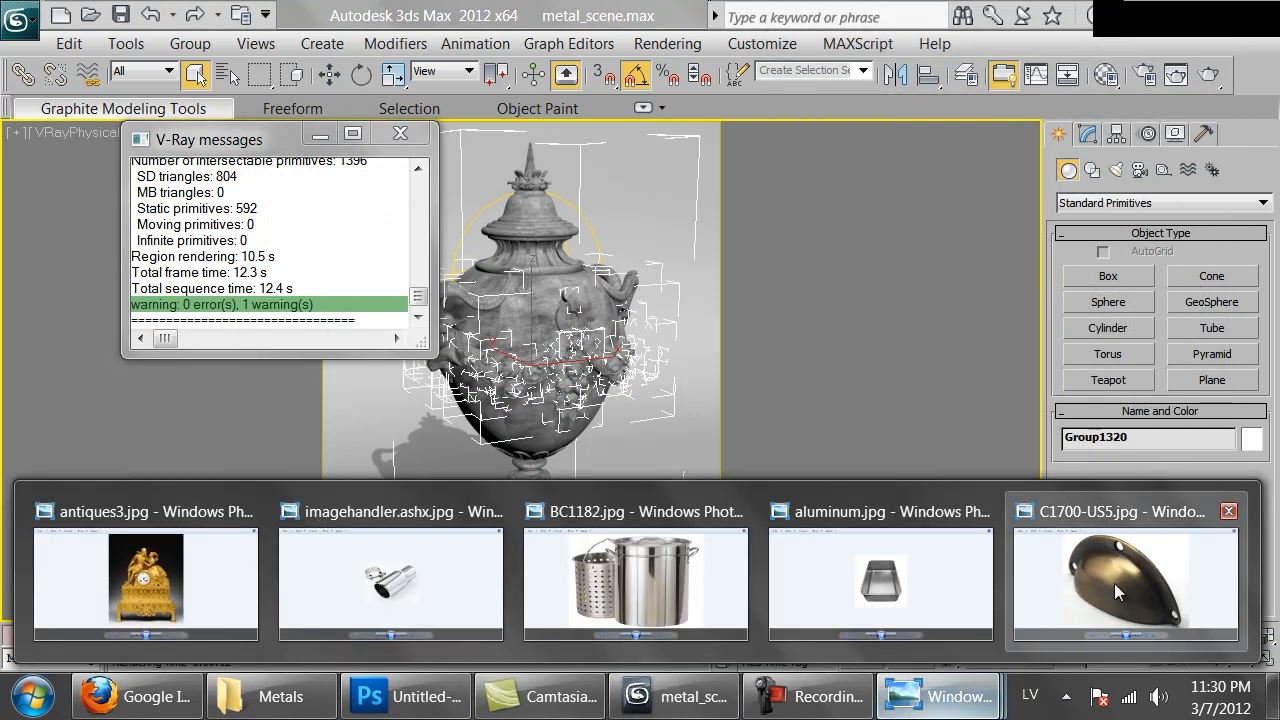
{"action": "left_click", "coordinate": [1114, 583]}
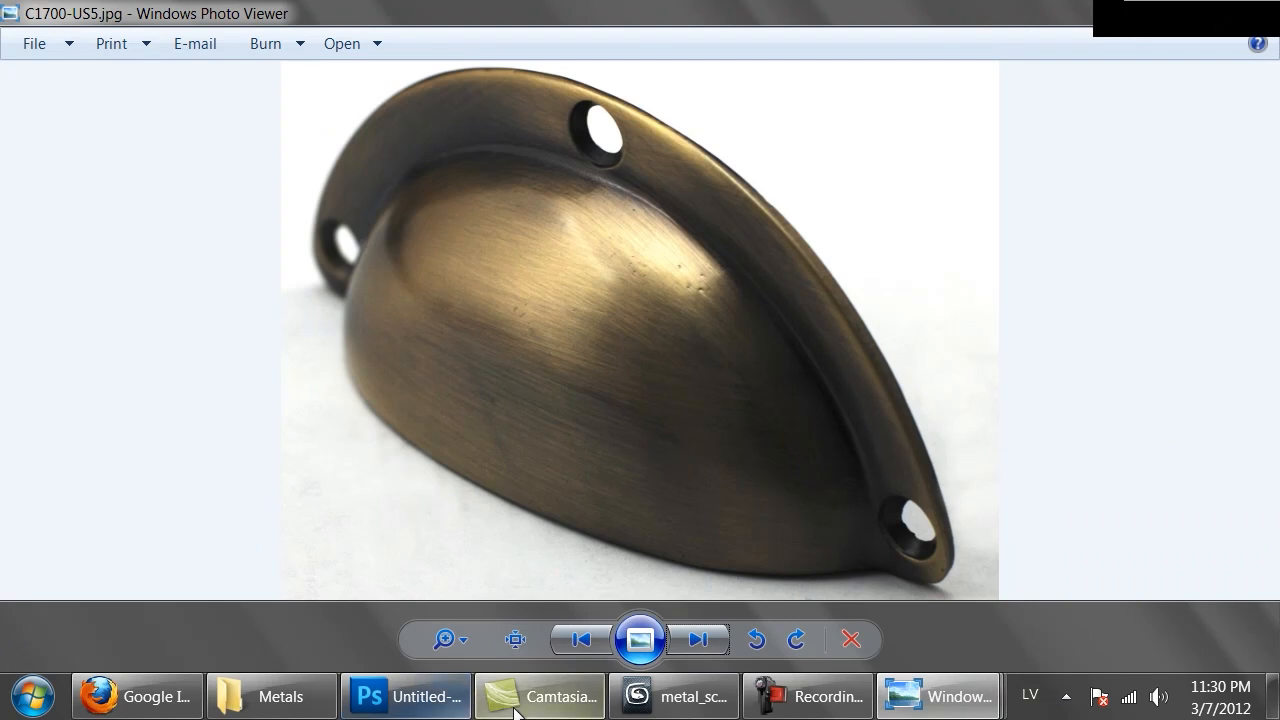
{"action": "left_click", "coordinate": [676, 697]}
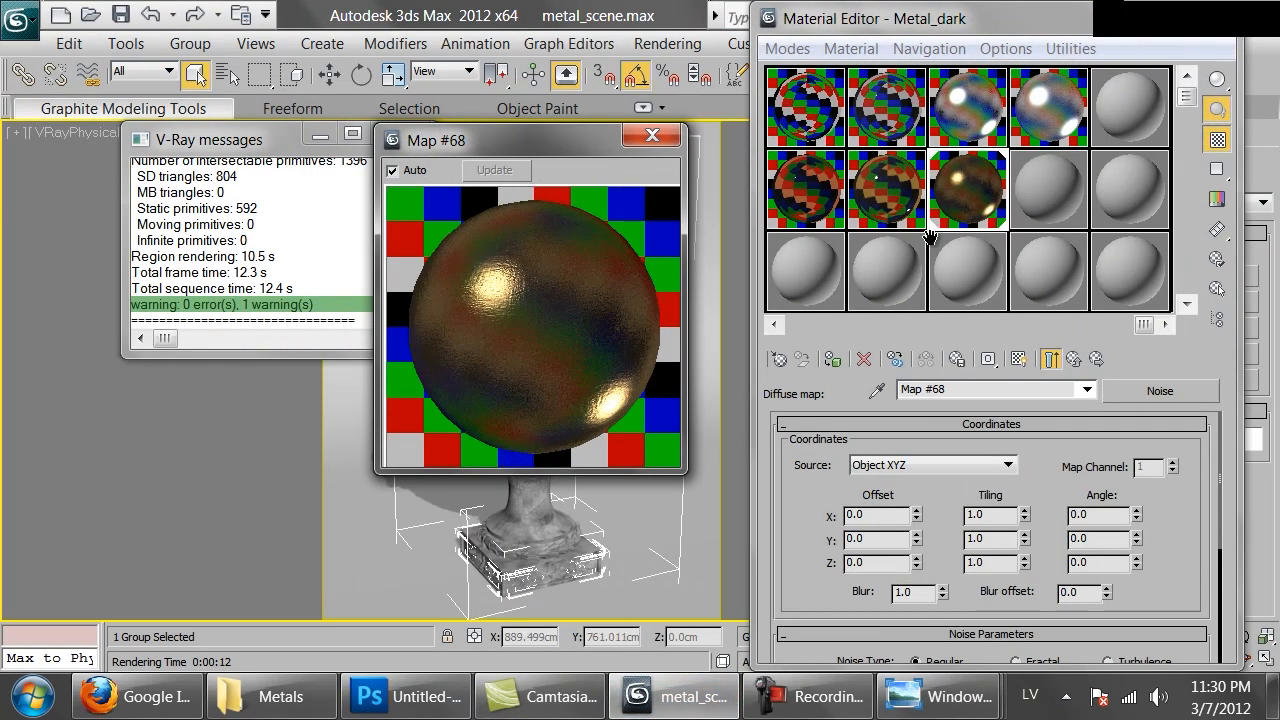
- Set the reflection glossiness of the Metal_dark material to 0.9
{"action": "left_click", "coordinate": [1070, 360]}
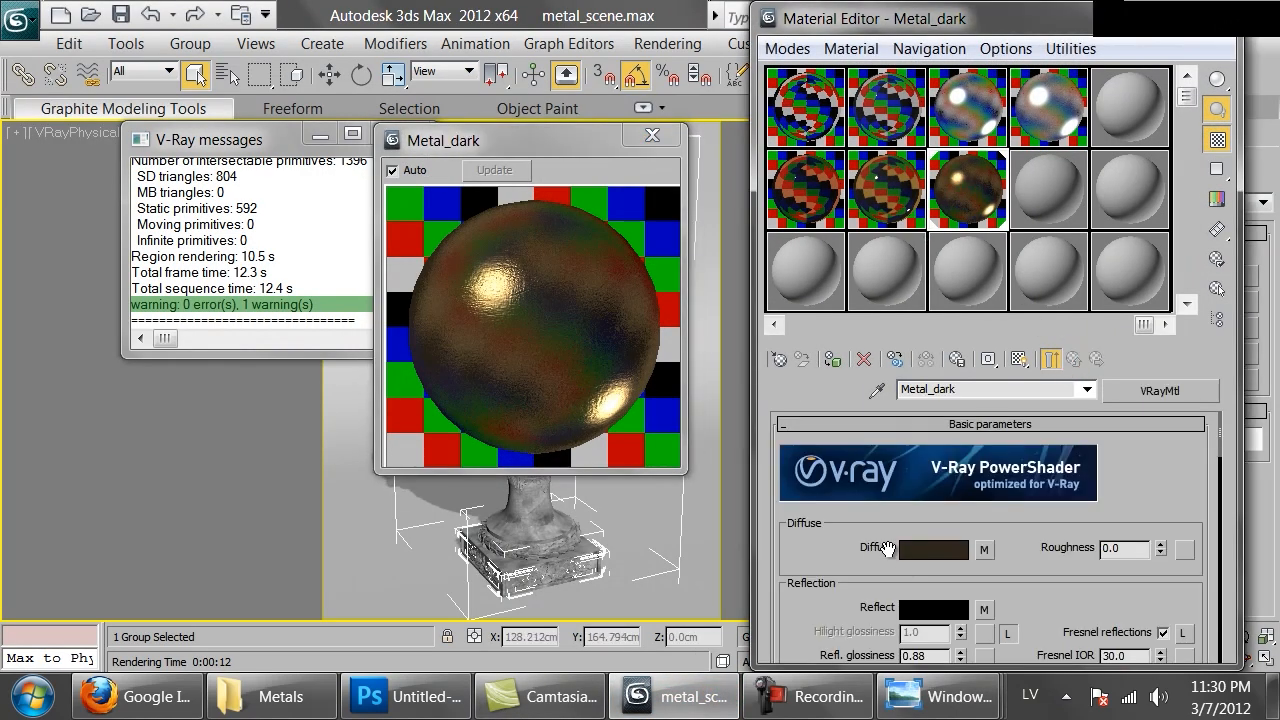
{"action": "double_click", "coordinate": [920, 656]}
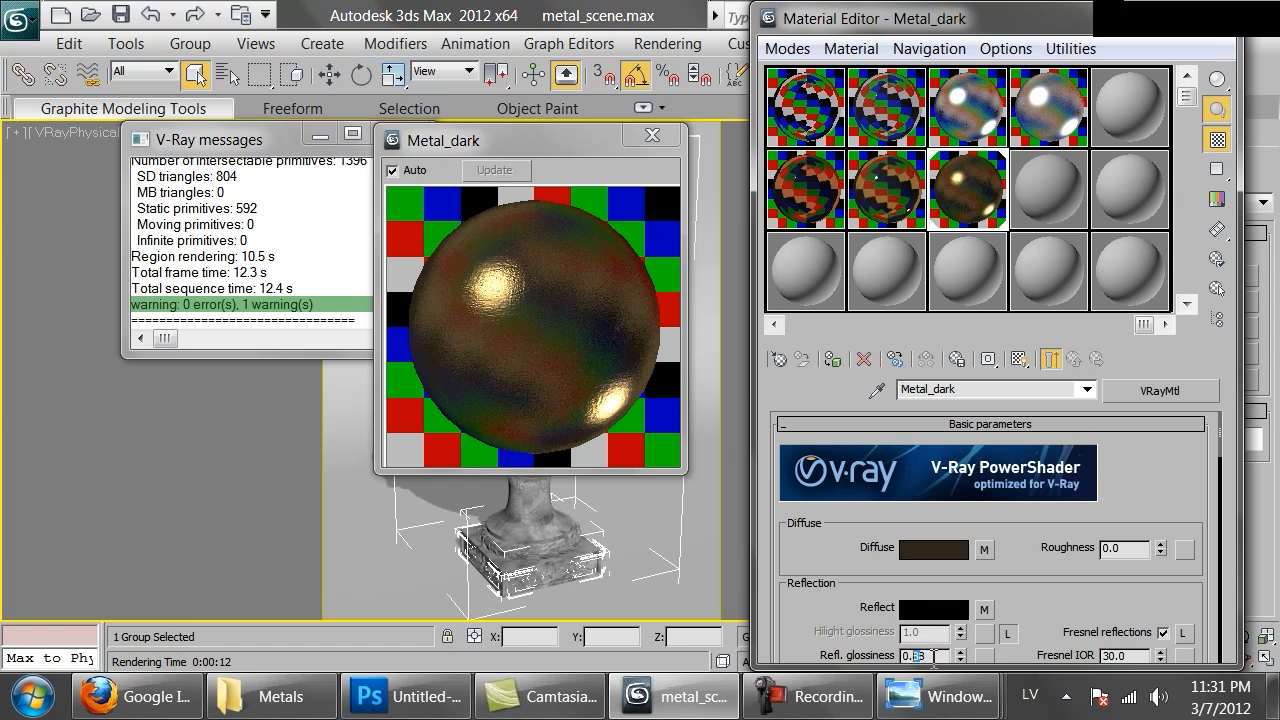
{"action": "type", "text": ".9"}
{"action": "key", "text": "Return"}
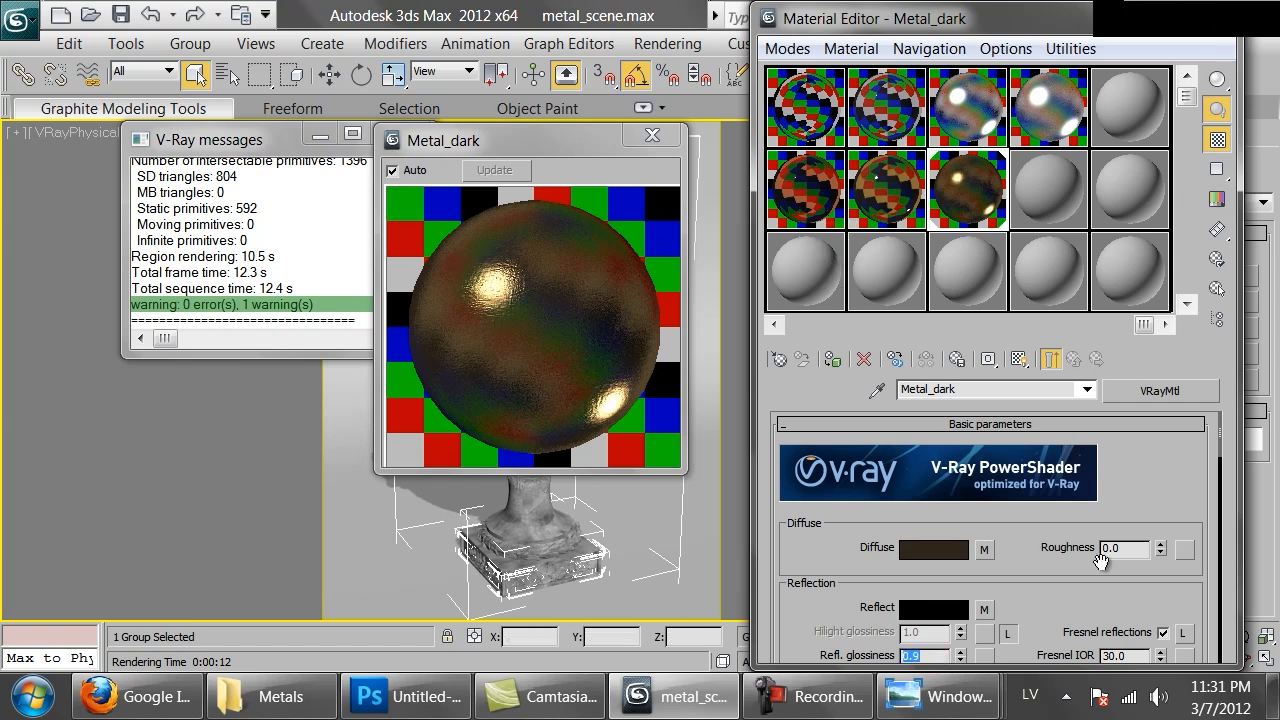
{"action": "scroll", "coordinate": [1071, 615], "scroll_direction": "down", "scroll_amount": 5}
{"action": "scroll", "coordinate": [1065, 610], "scroll_direction": "up", "scroll_amount": 5}
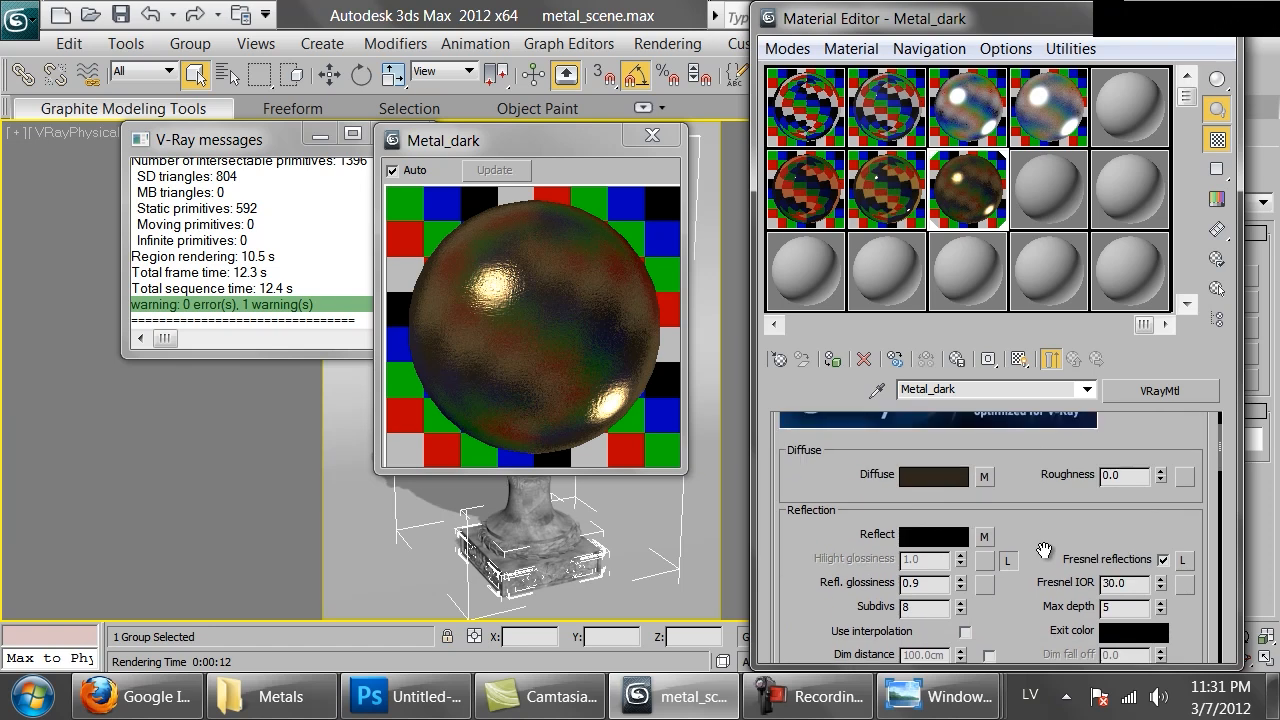
- Bring back the last V-Ray frame buffer at 100% zoom and render the whole vase again
{"action": "left_click", "coordinate": [1225, 18]}
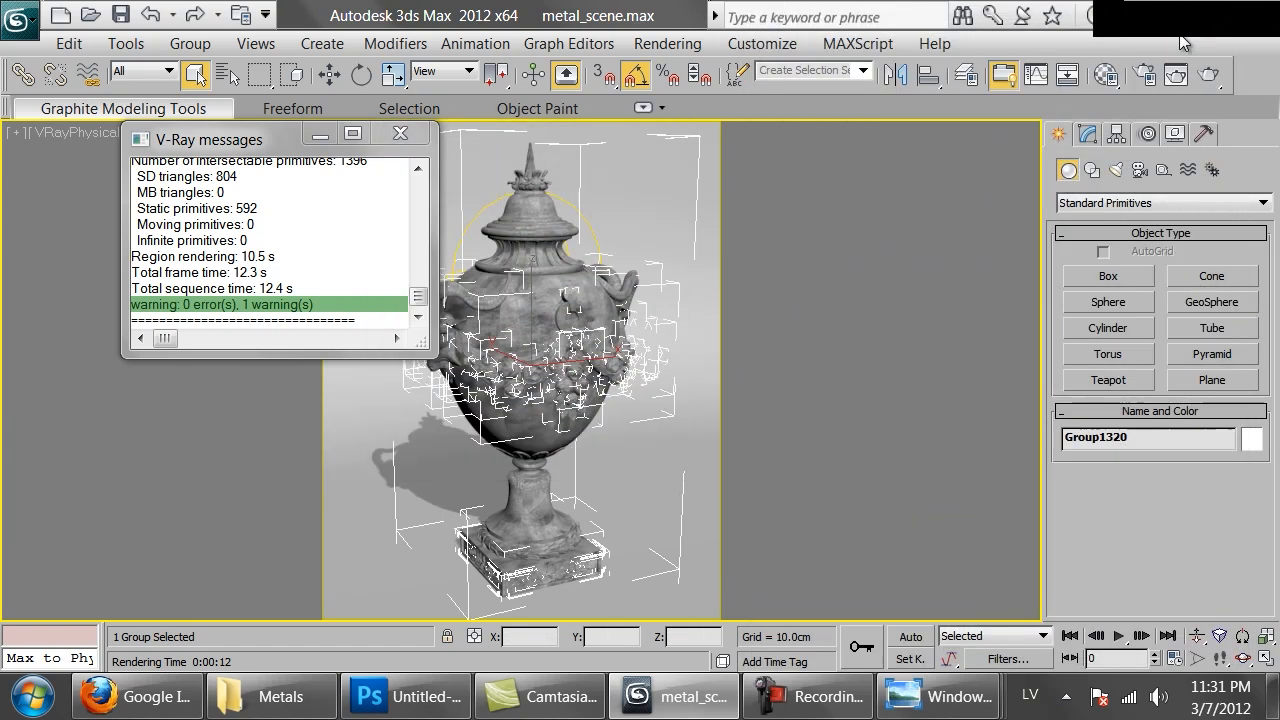
{"action": "left_click", "coordinate": [1155, 76]}
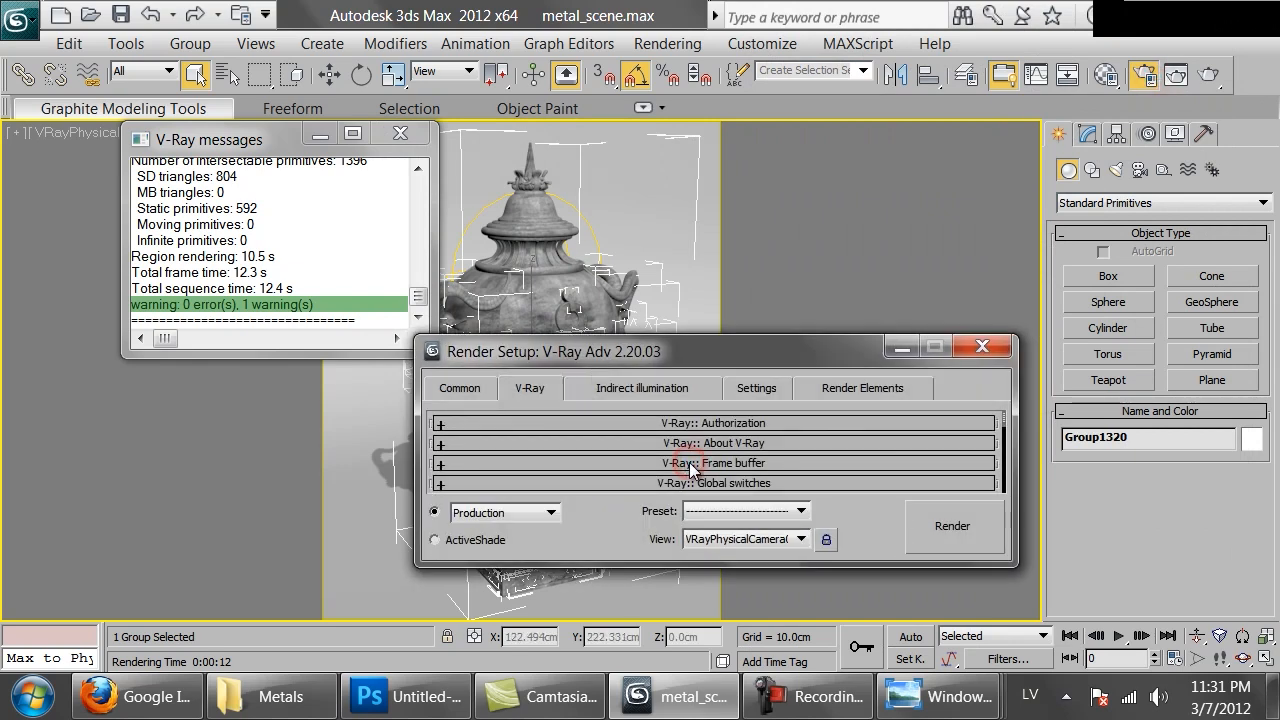
{"action": "left_click", "coordinate": [690, 465]}
{"action": "left_click", "coordinate": [872, 463]}
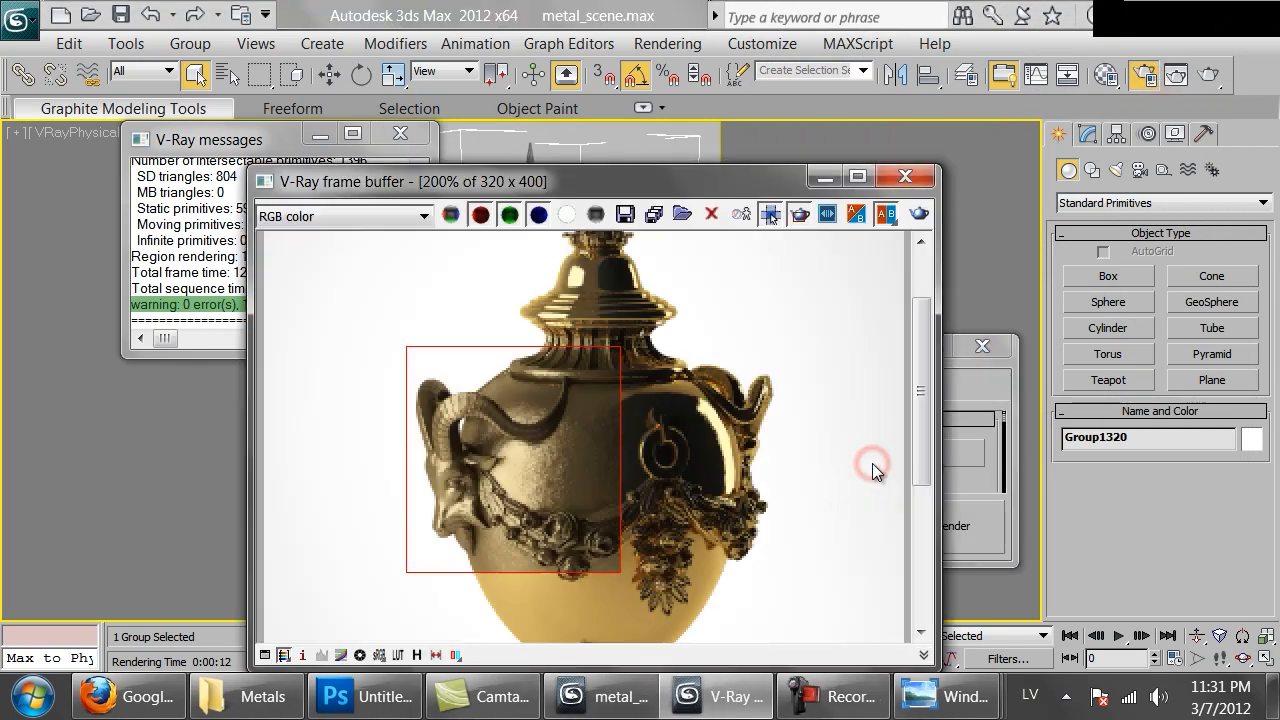
{"action": "double_click", "coordinate": [690, 410]}
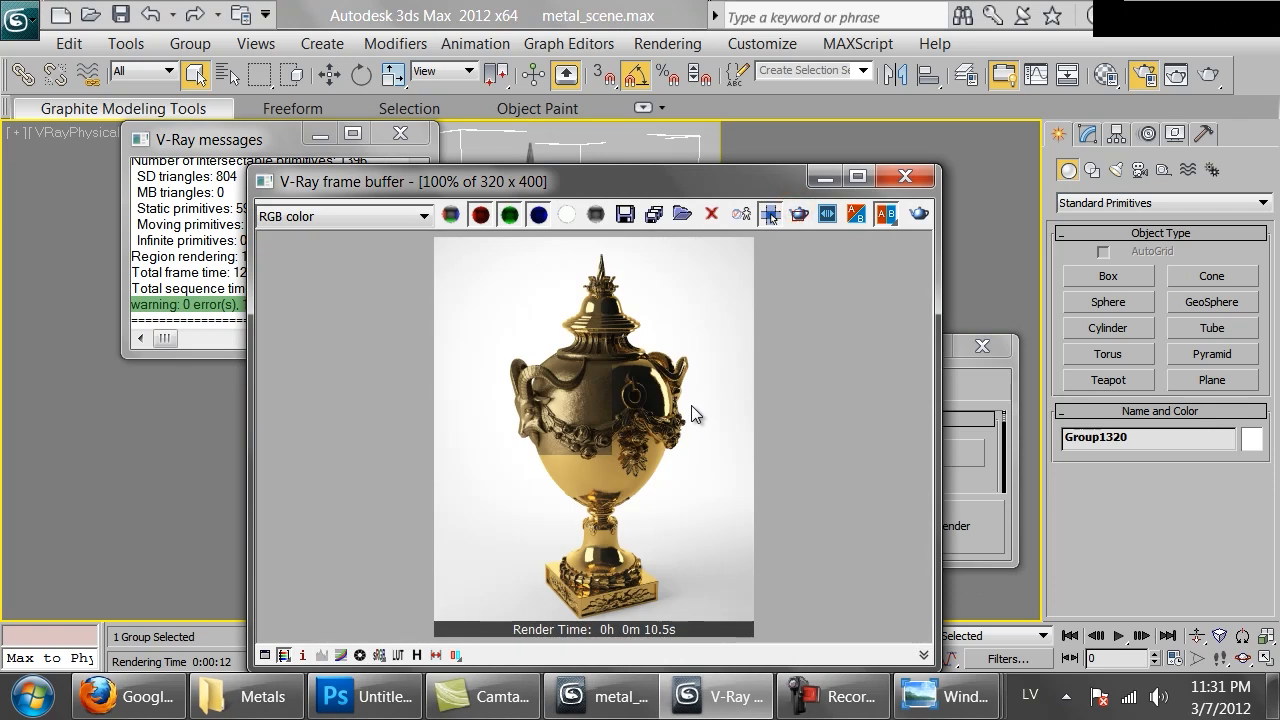
{"action": "left_click", "coordinate": [925, 211]}
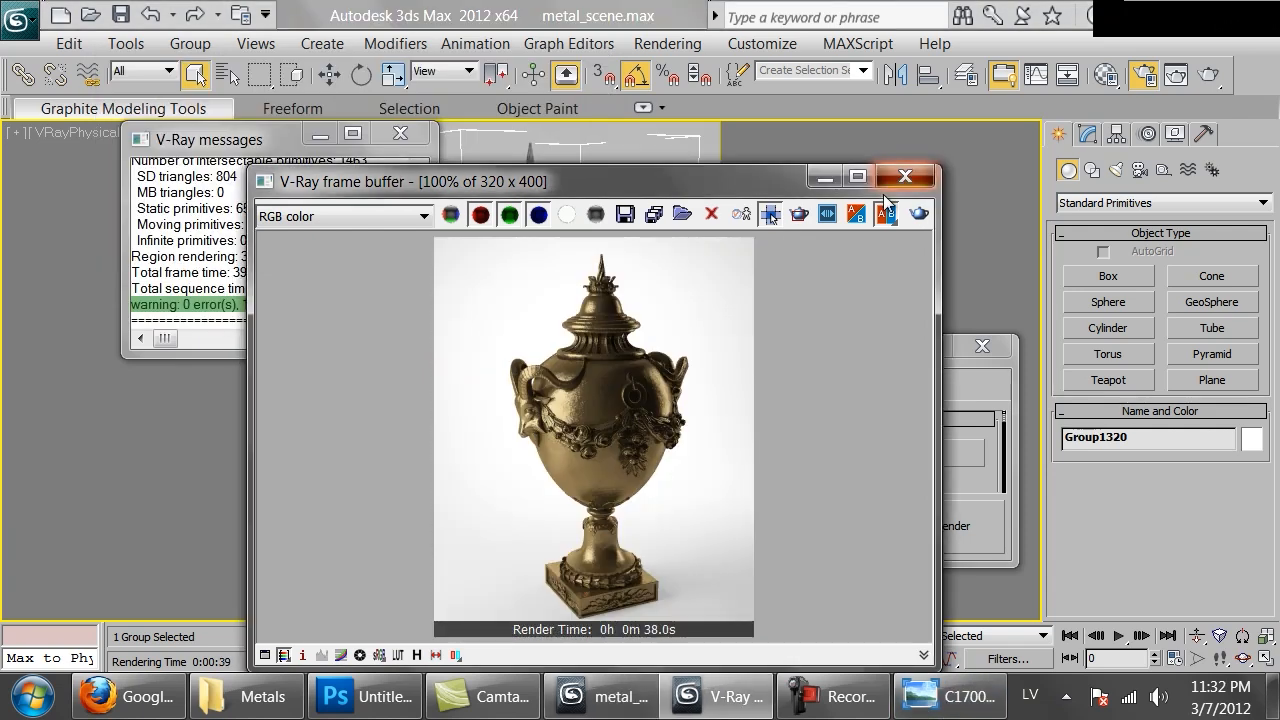
{"action": "left_click", "coordinate": [903, 178]}
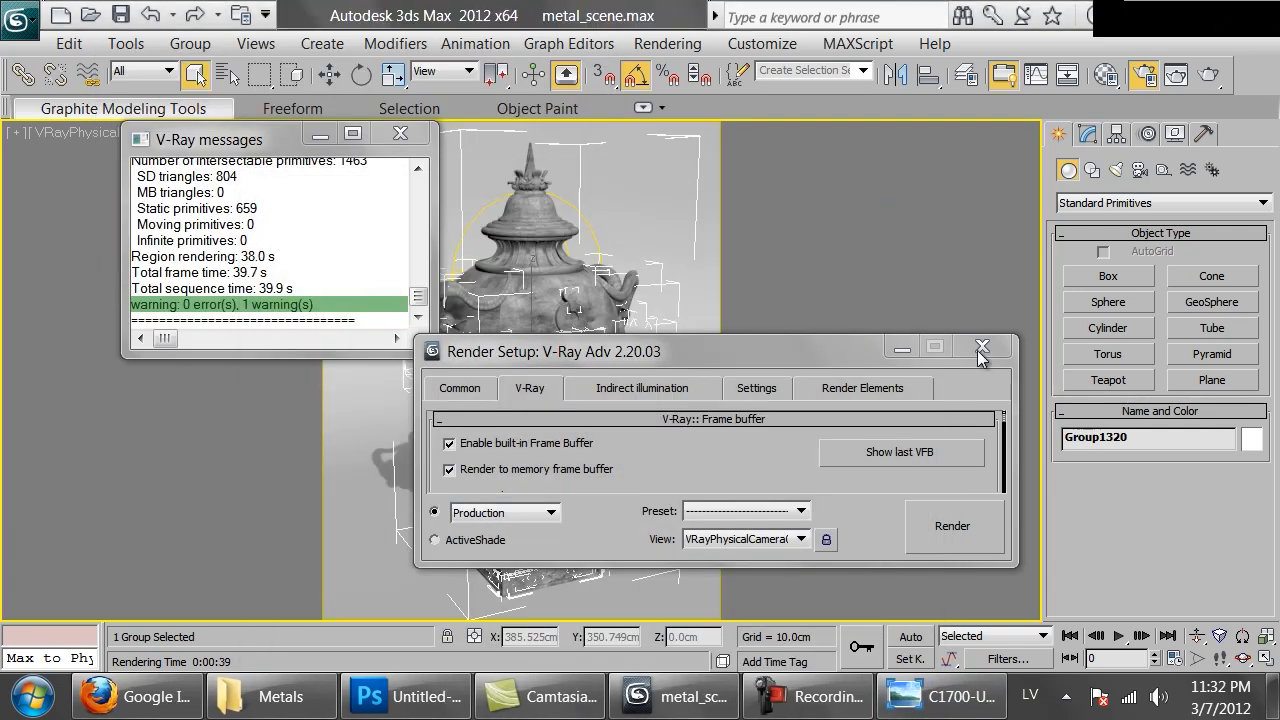
- Brighten Color #1 of the noise map in Metal_dark's Reflect slot to a value of 130
{"action": "key", "text": "m"}
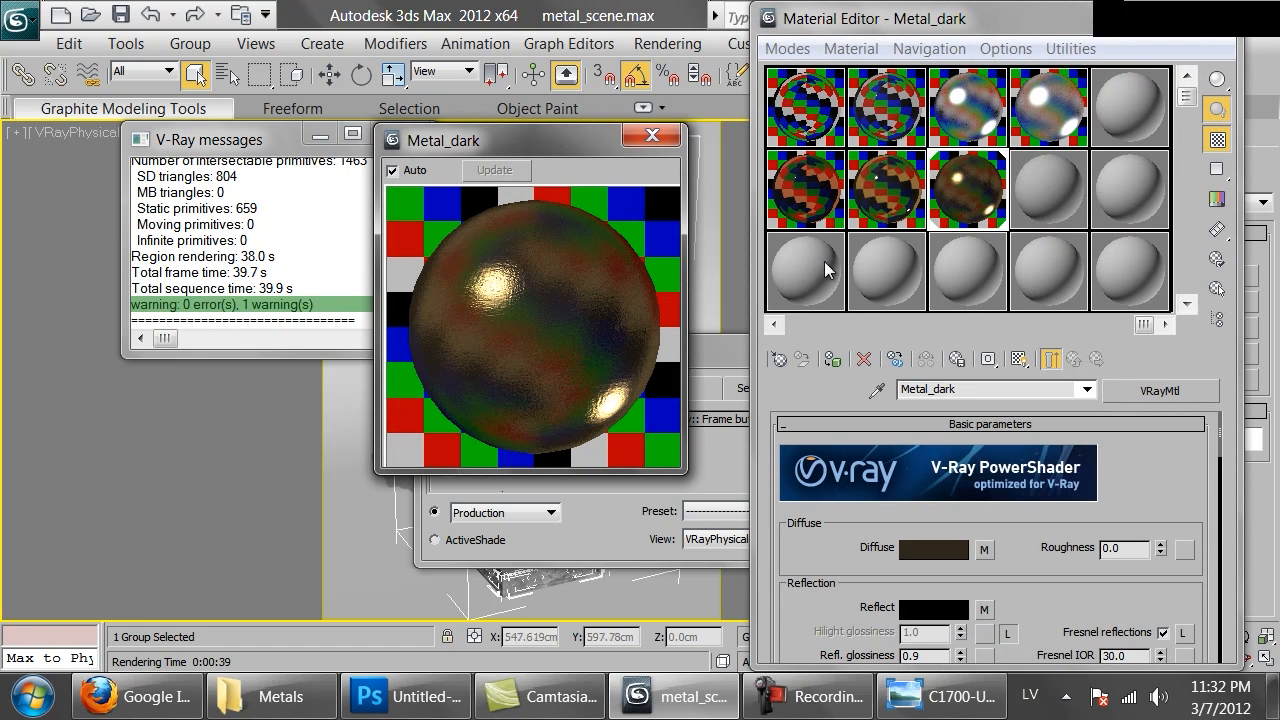
{"action": "left_click_drag", "start_coordinate": [1028, 538], "coordinate": [1011, 477]}
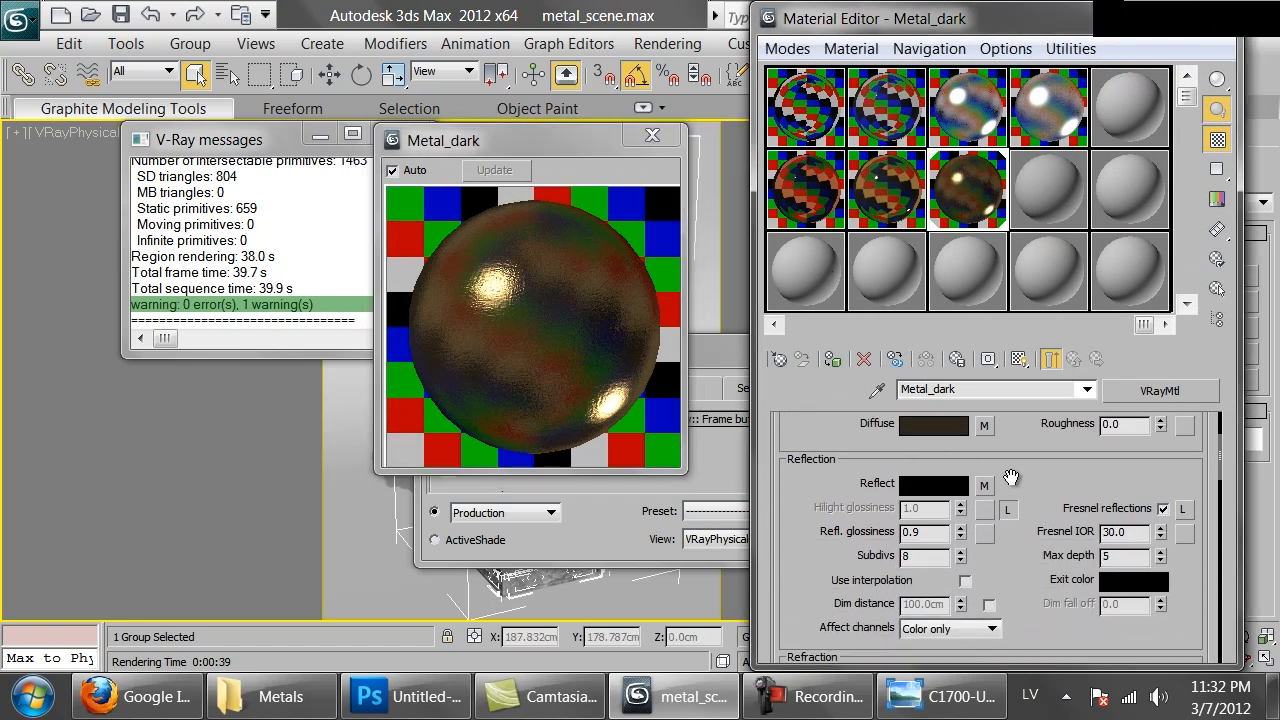
{"action": "left_click", "coordinate": [985, 488]}
{"action": "scroll", "coordinate": [826, 596], "scroll_direction": "down", "scroll_amount": 5}
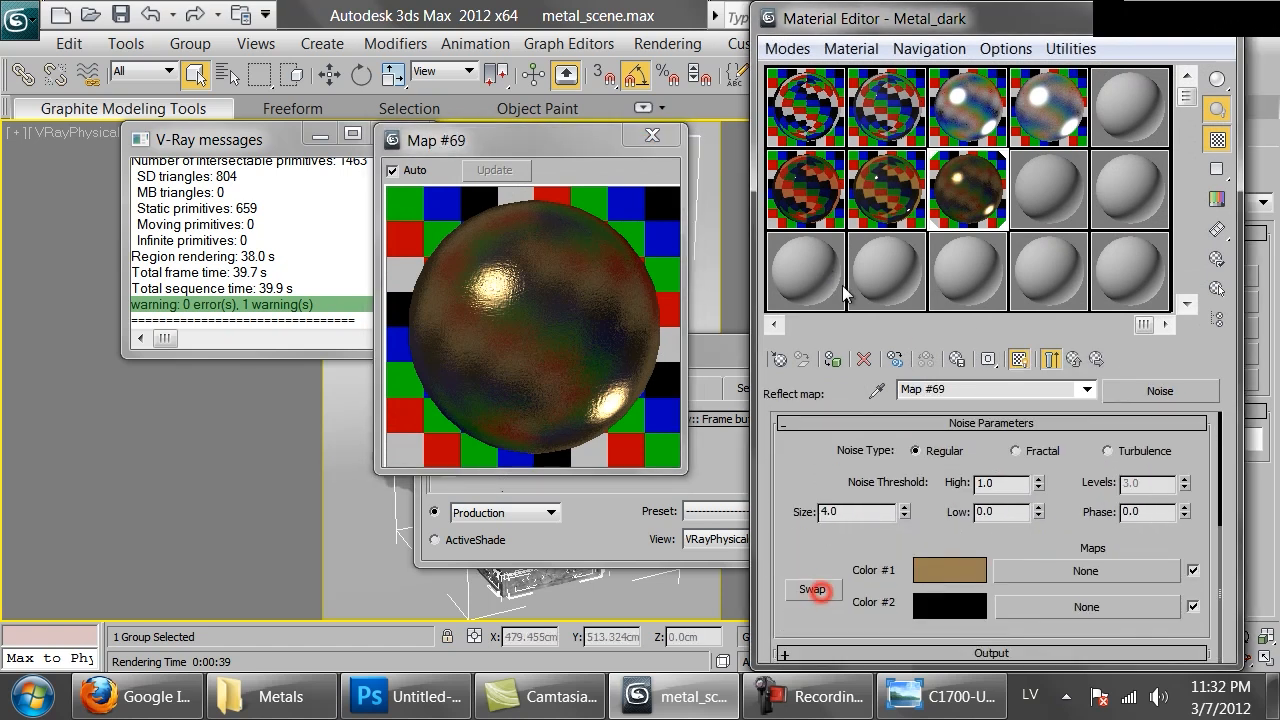
{"action": "left_click", "coordinate": [943, 570]}
{"action": "left_click_drag", "start_coordinate": [800, 256], "coordinate": [796, 258]}
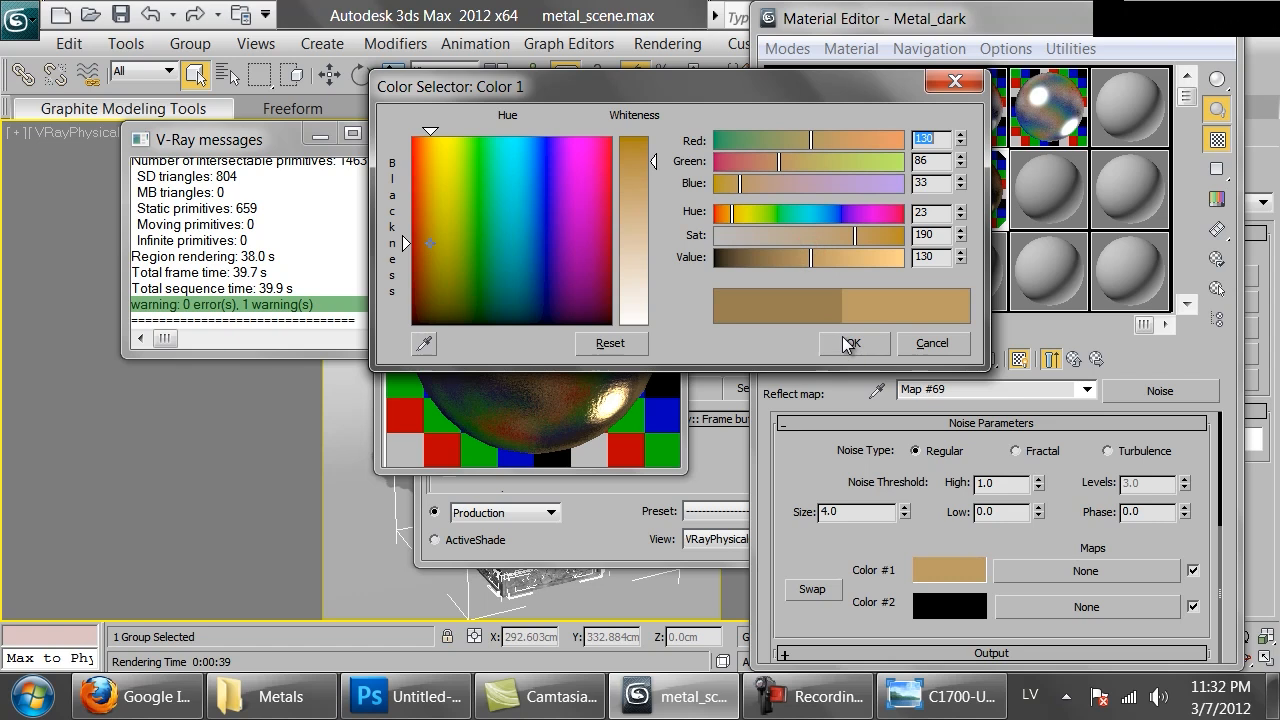
{"action": "left_click", "coordinate": [845, 343]}
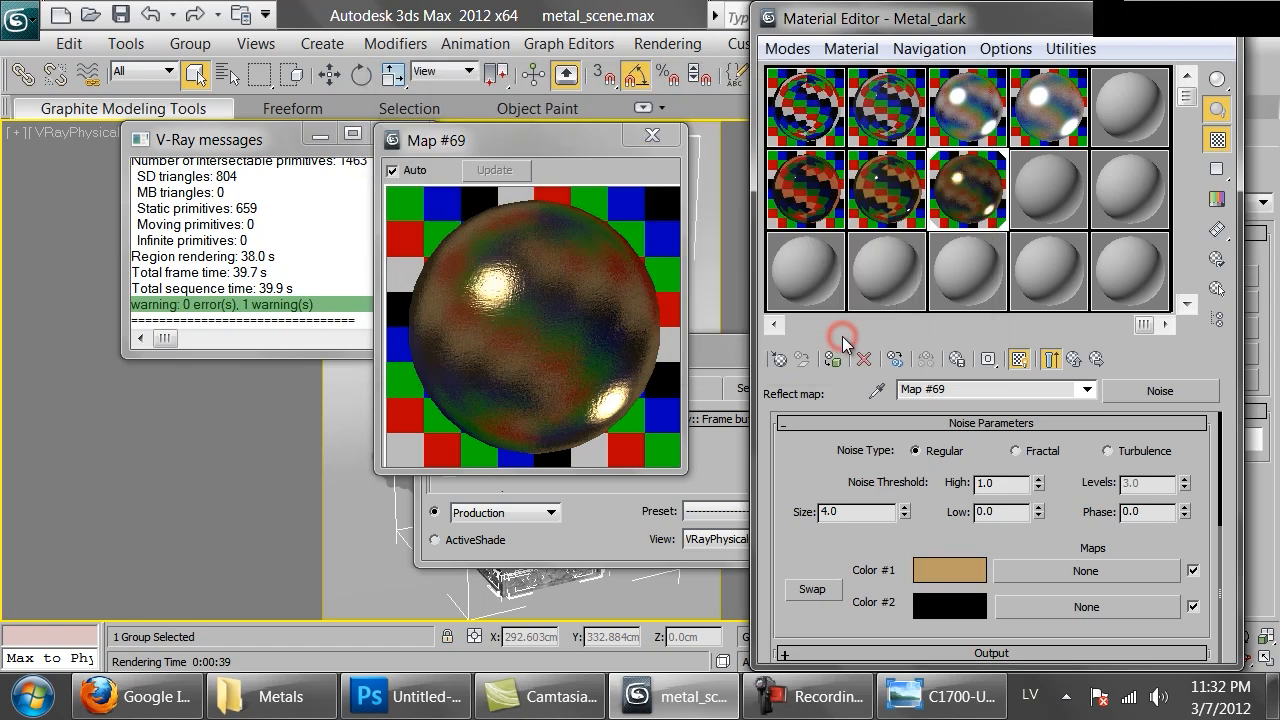
- Check the metal tone in the reference photo C1700-US5.jpg and close the Render Setup dialog
{"action": "left_click", "coordinate": [720, 481]}
{"action": "left_click", "coordinate": [940, 696]}
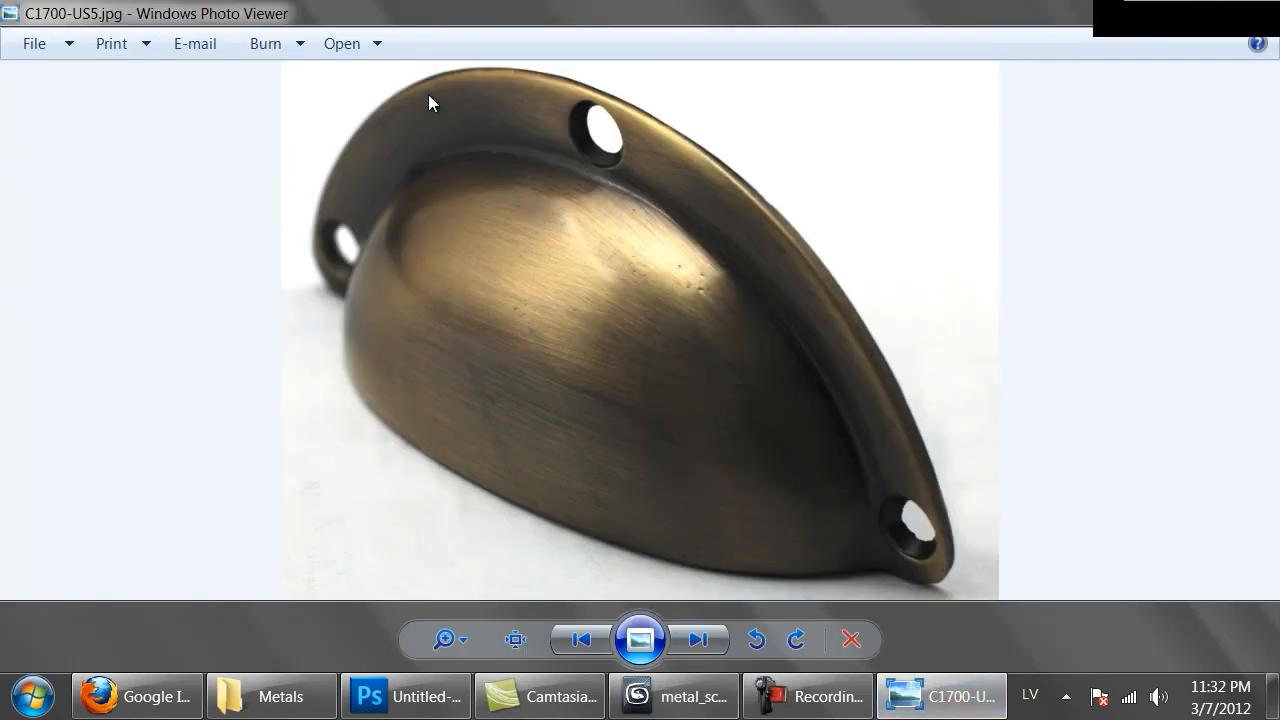
{"action": "left_click", "coordinate": [675, 696]}
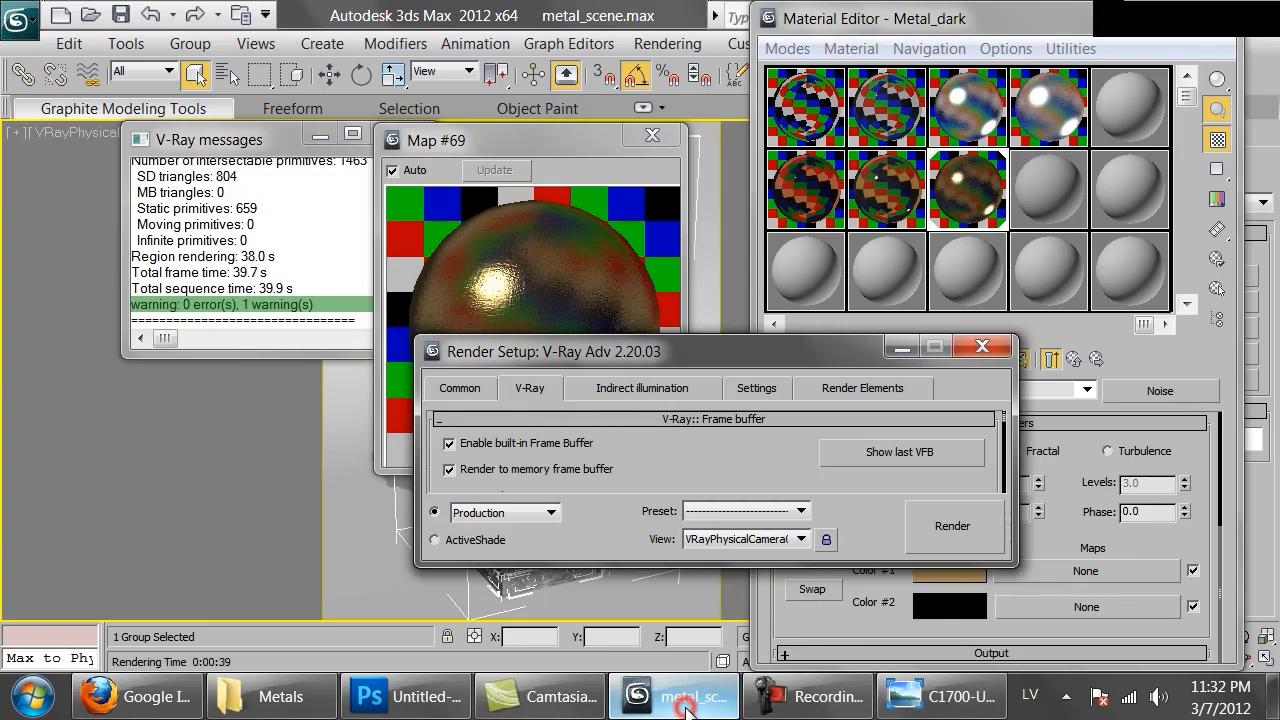
{"action": "left_click", "coordinate": [980, 349]}
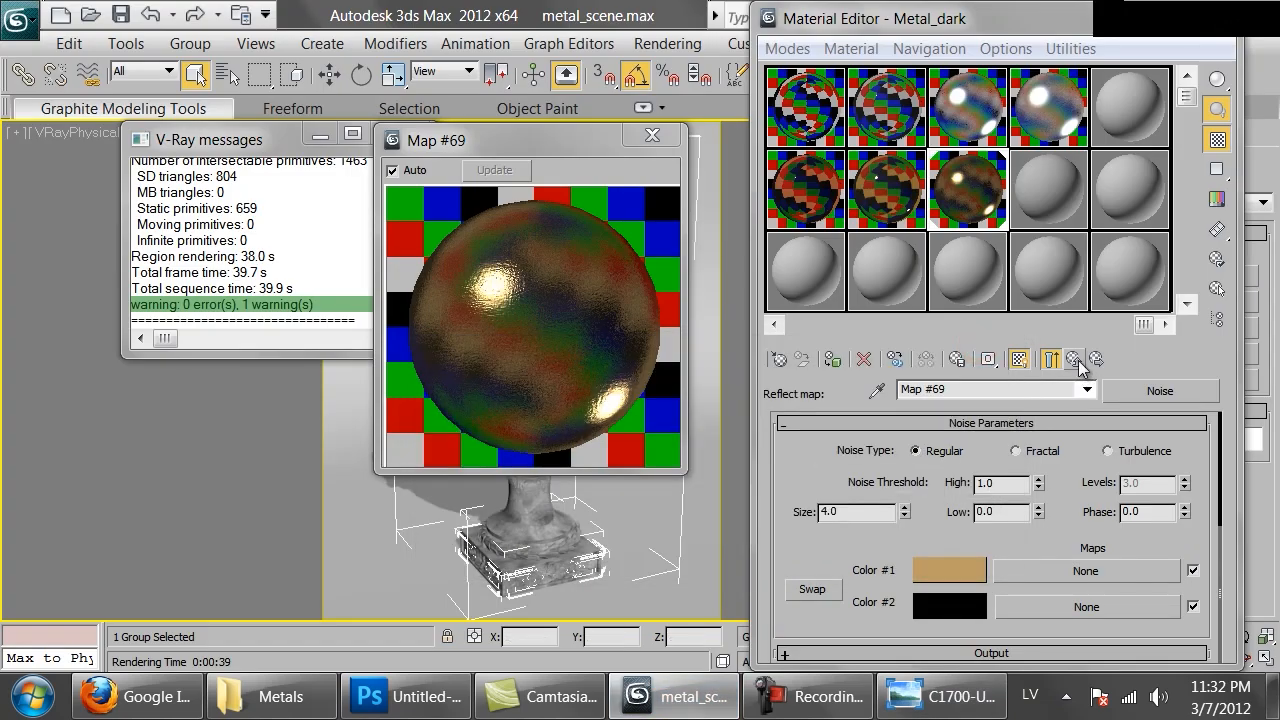
- Render the vase with the updated Metal_dark material and save the image to the render history
{"action": "left_click", "coordinate": [1076, 360]}
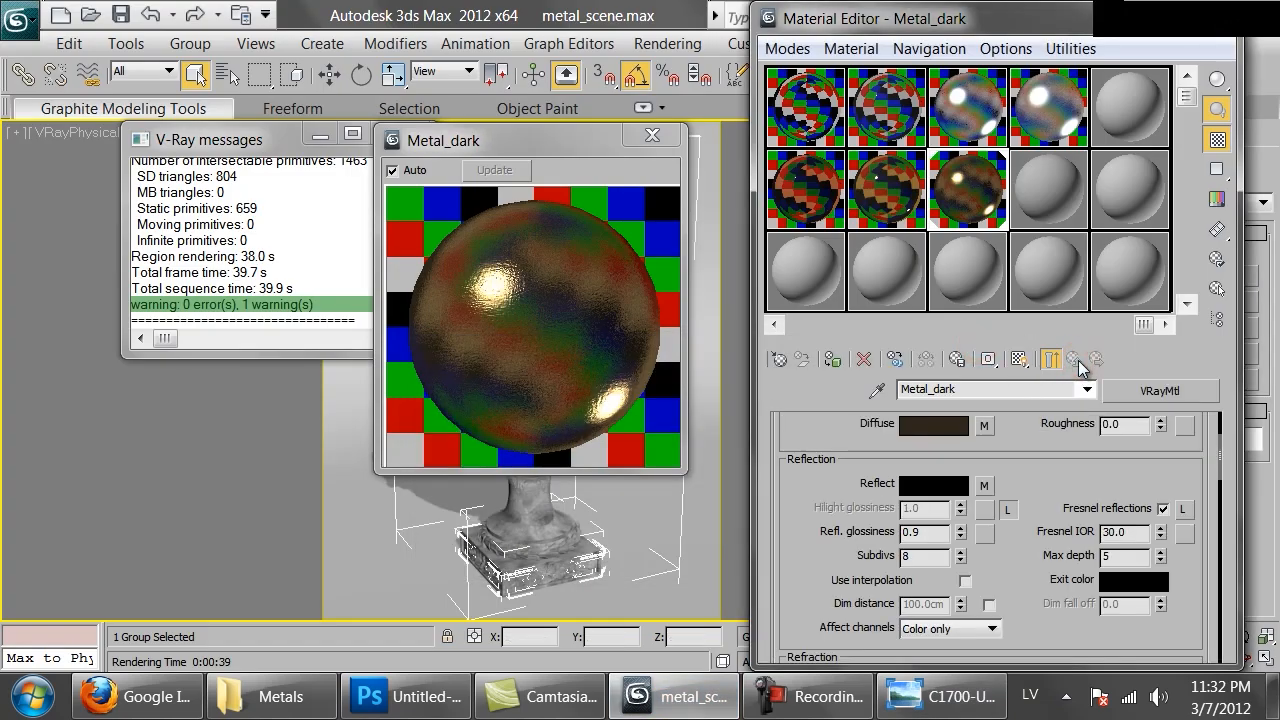
{"action": "left_click", "coordinate": [652, 135]}
{"action": "left_click_drag", "start_coordinate": [1032, 19], "coordinate": [1050, 246]}
{"action": "left_click", "coordinate": [1208, 74]}
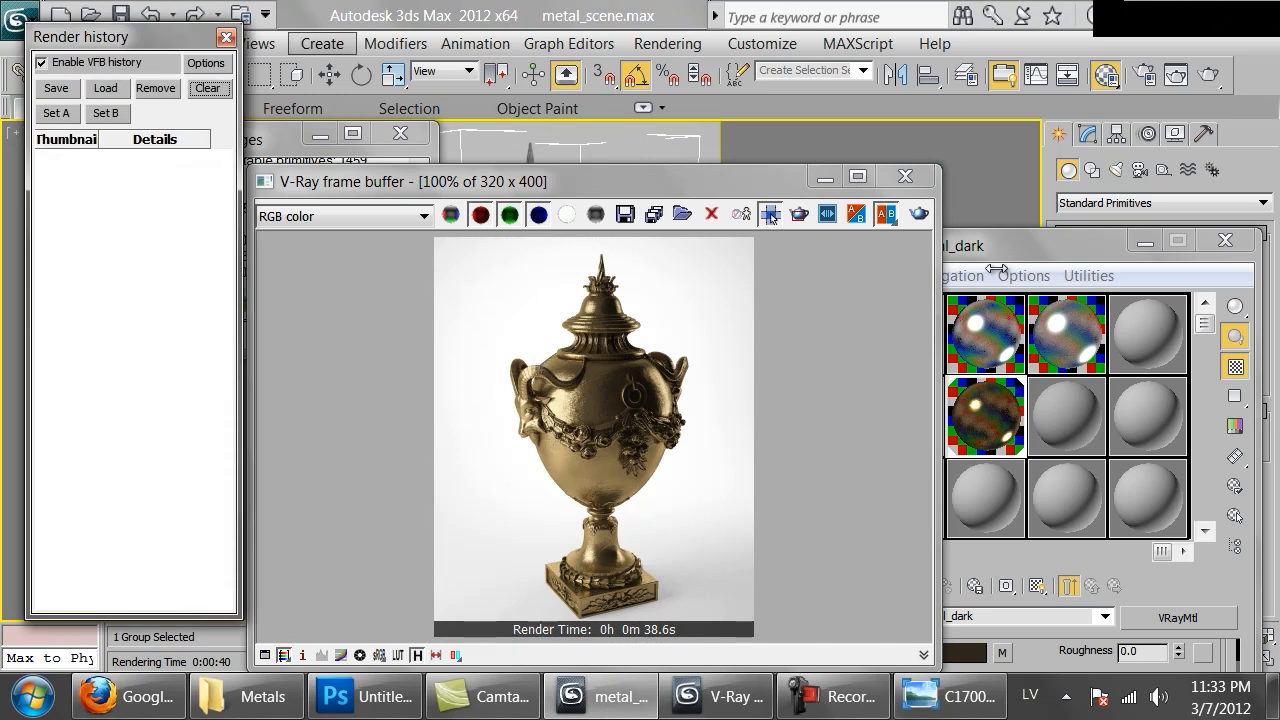
{"action": "left_click", "coordinate": [57, 91]}
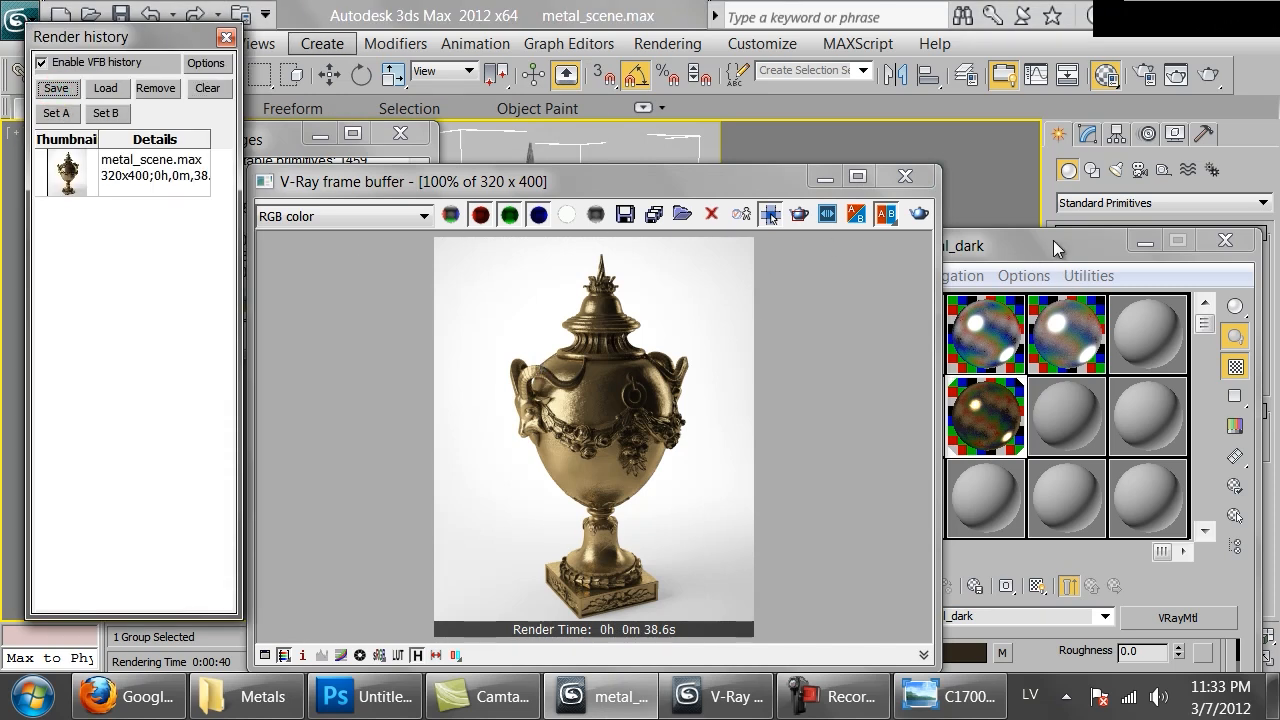
- Recheck the reference photo and convert Metal_dark to a VRayBlendMtl, keeping the old material as a sub-material
{"action": "left_click", "coordinate": [950, 697]}
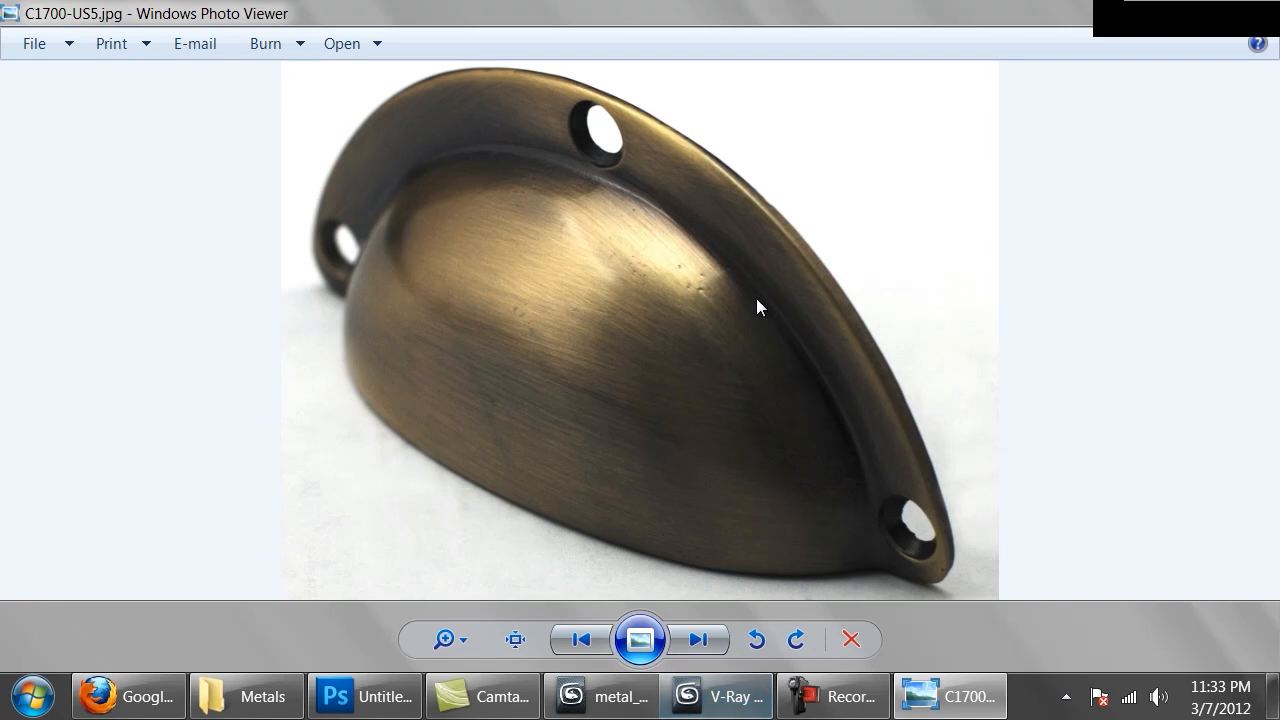
{"action": "key", "text": "alt+Tab"}
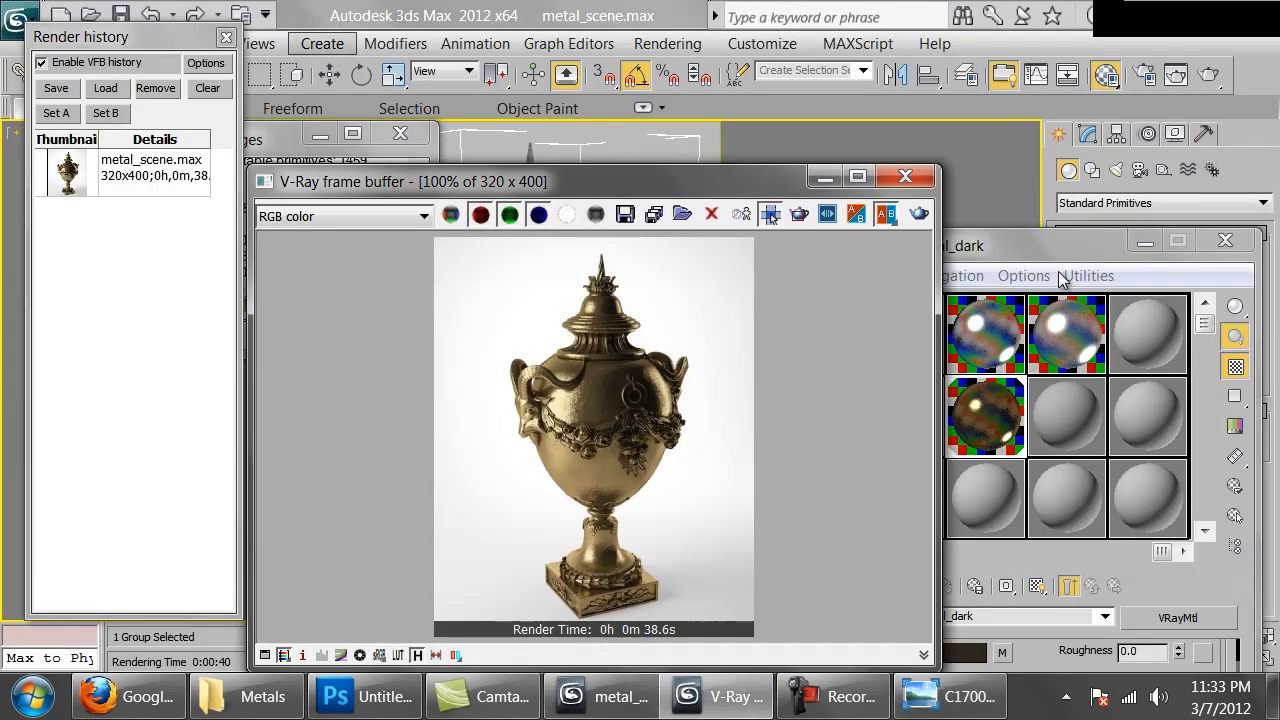
{"action": "left_click_drag", "start_coordinate": [1057, 237], "coordinate": [1036, 22]}
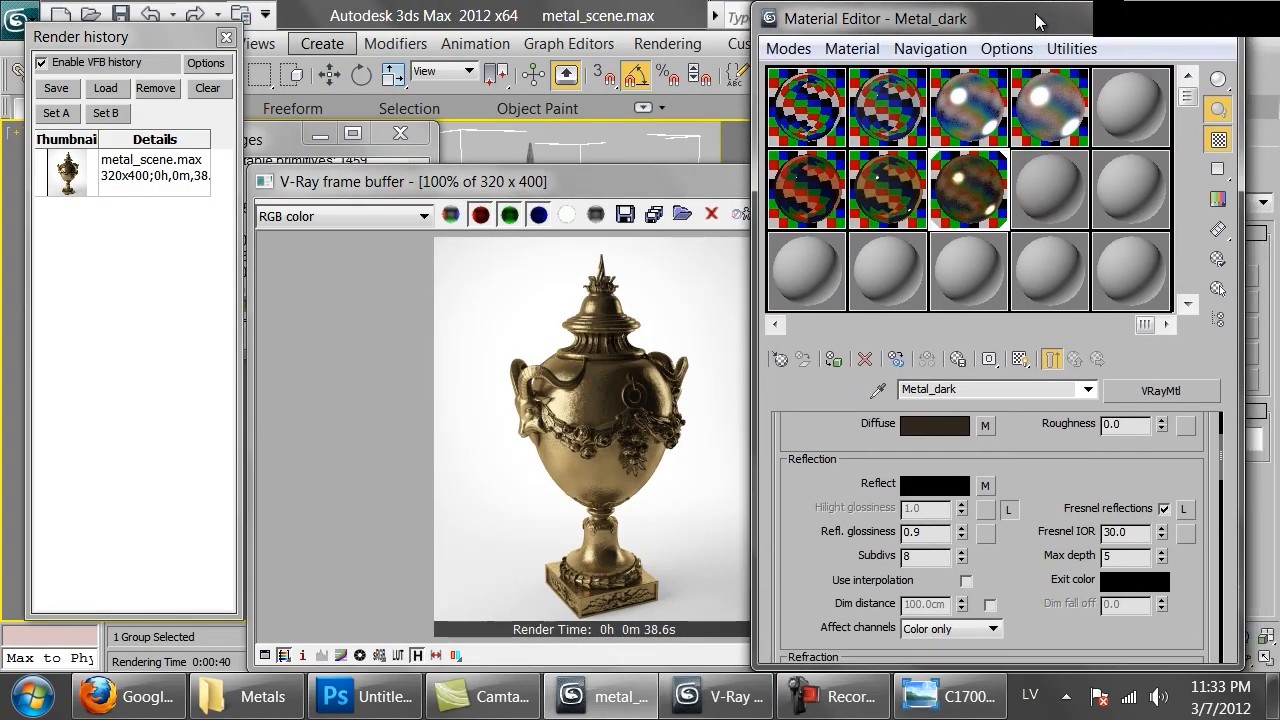
{"action": "left_click", "coordinate": [1161, 390]}
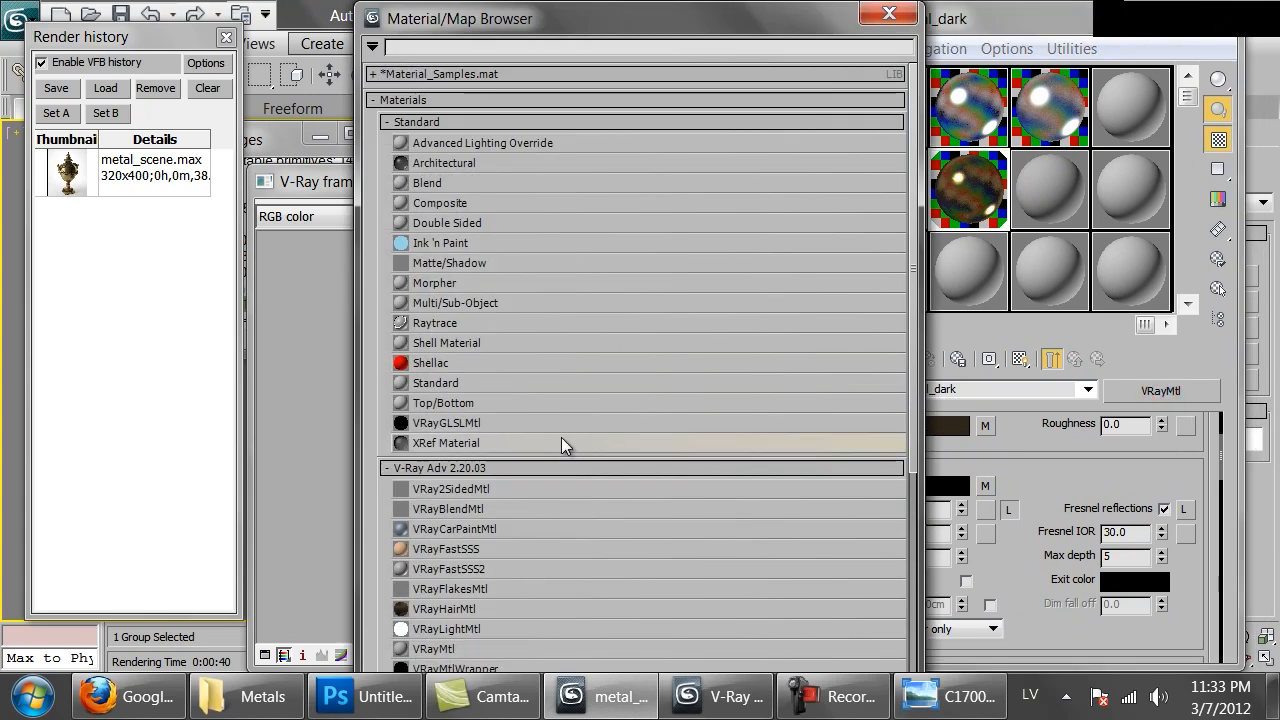
{"action": "double_click", "coordinate": [481, 510]}
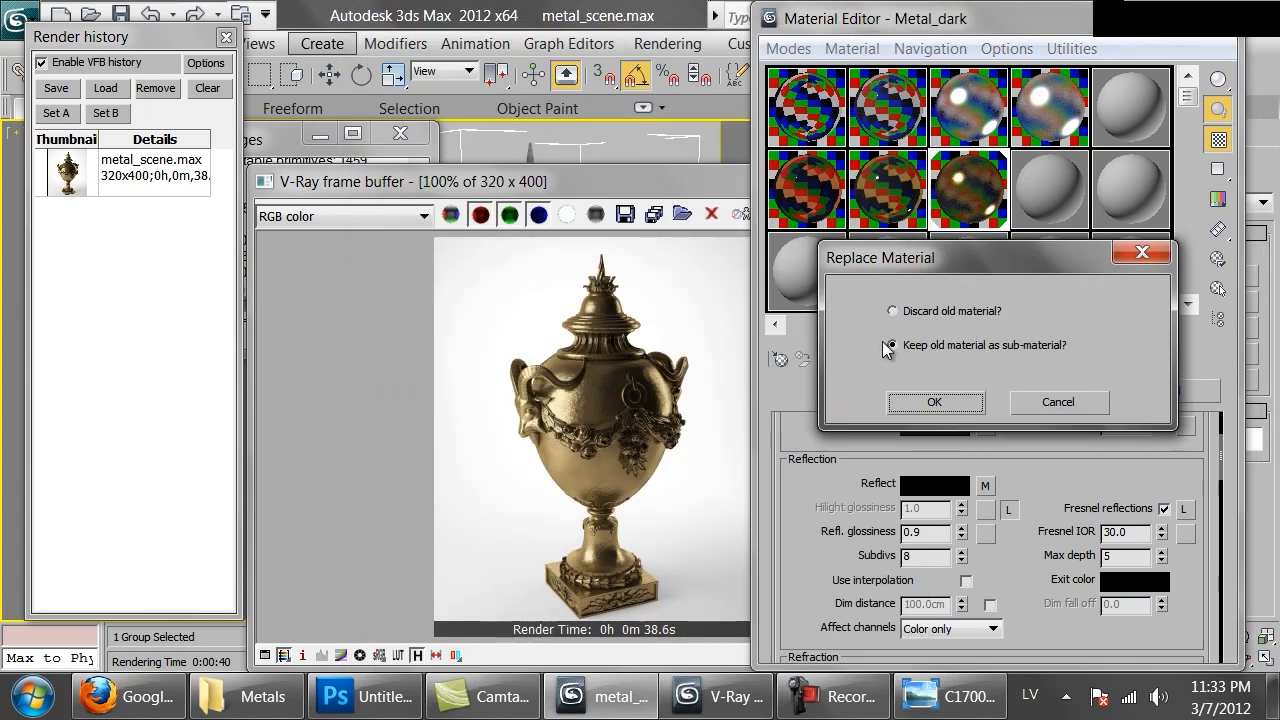
{"action": "left_click", "coordinate": [972, 400]}
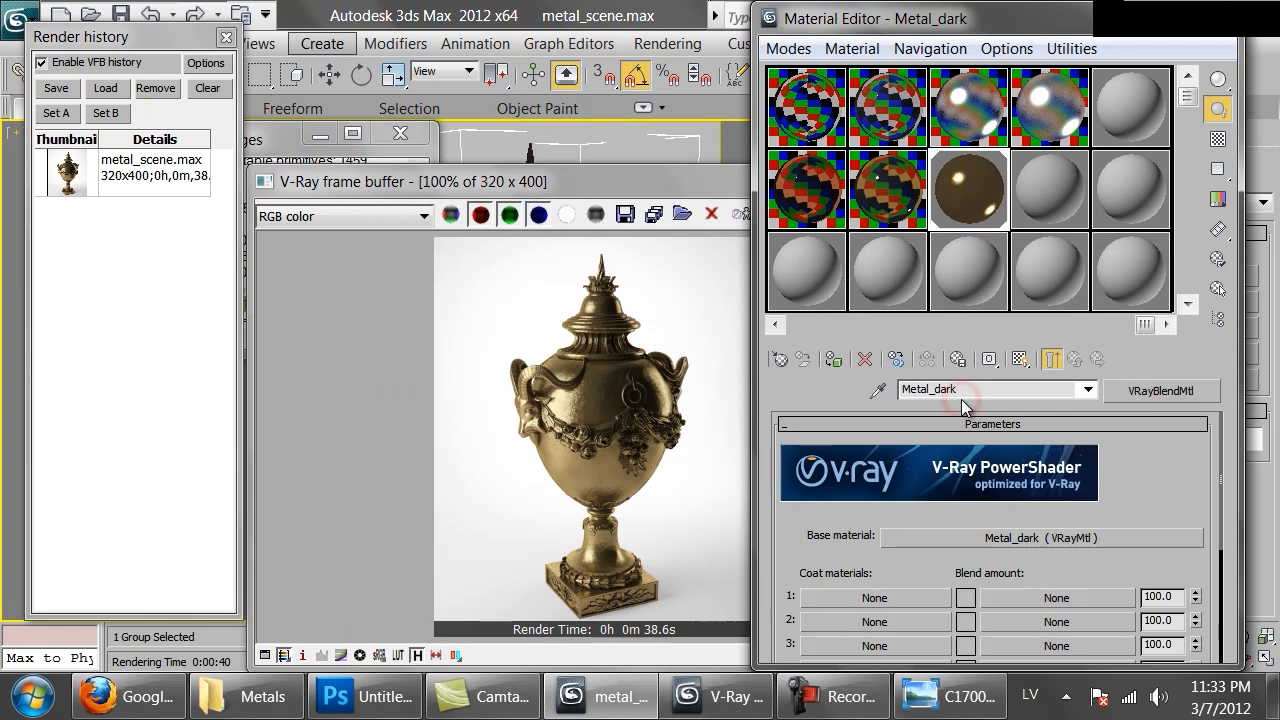
- Paste a copy of the Metal_dark base material into coat slot 1 and open that coat's reflection settings
{"action": "left_click_drag", "start_coordinate": [836, 566], "coordinate": [836, 484]}
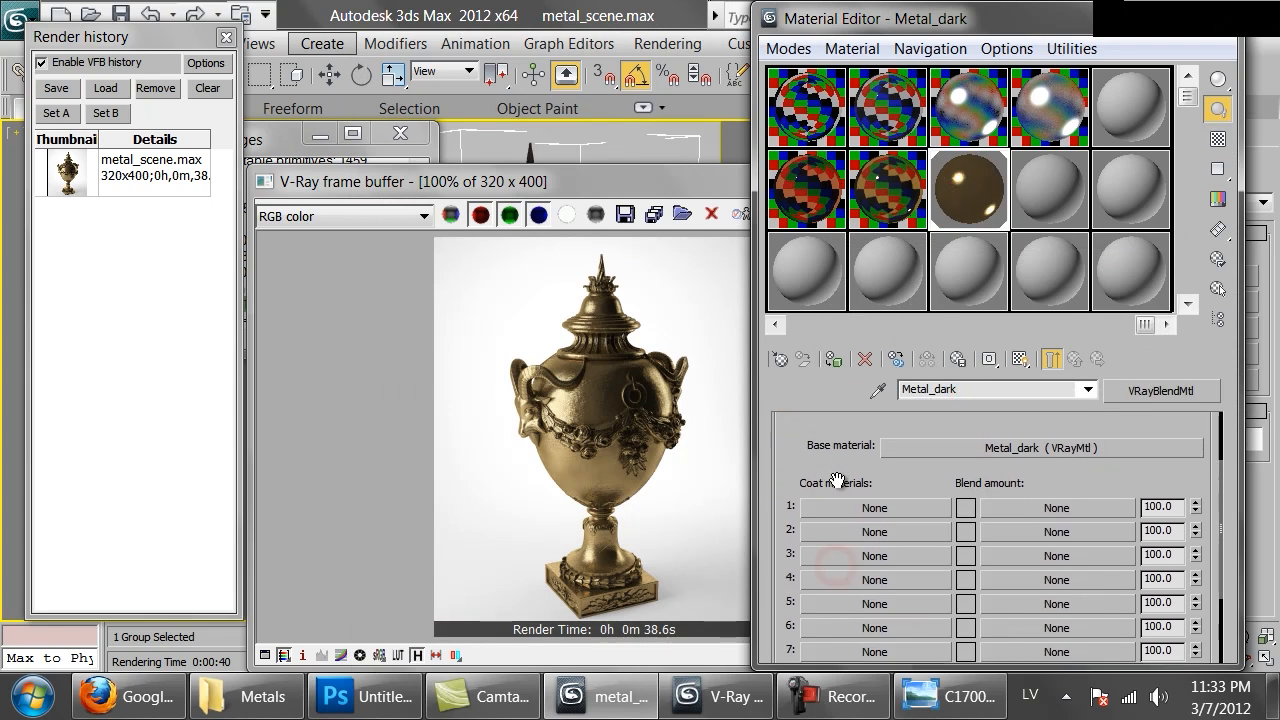
{"action": "right_click", "coordinate": [987, 462]}
{"action": "left_click", "coordinate": [1037, 501]}
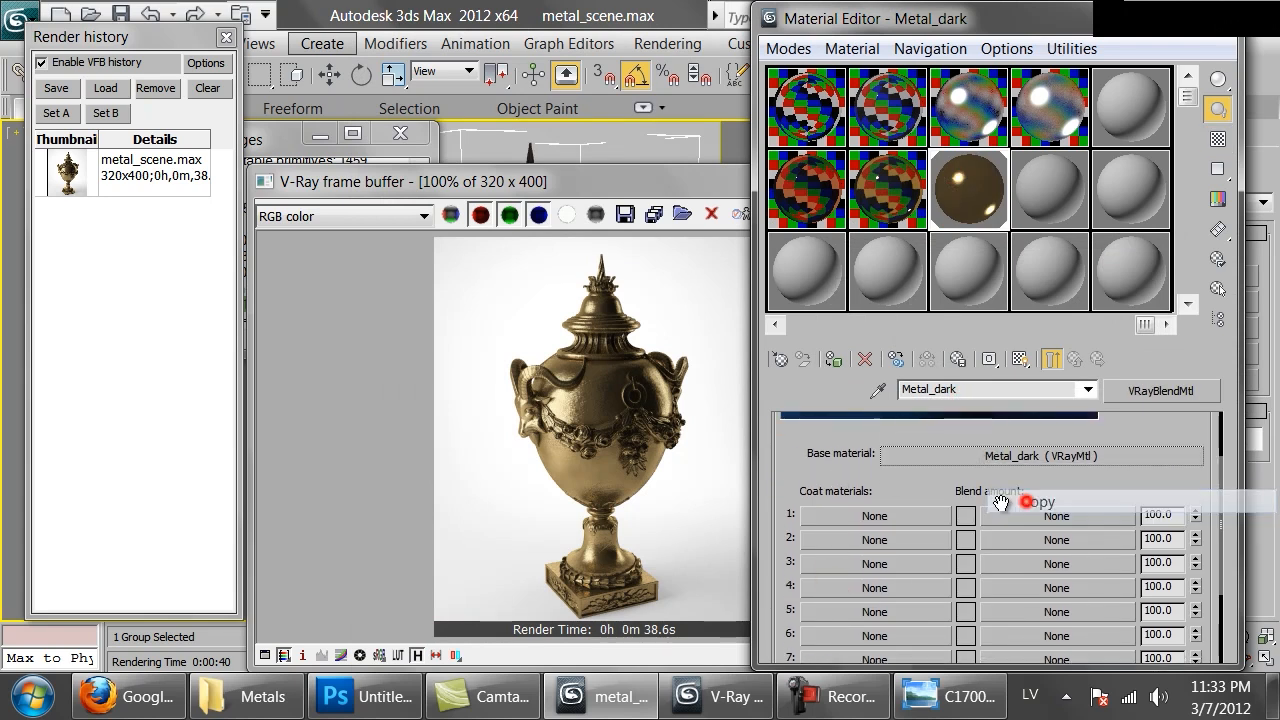
{"action": "right_click", "coordinate": [878, 512]}
{"action": "left_click", "coordinate": [918, 526]}
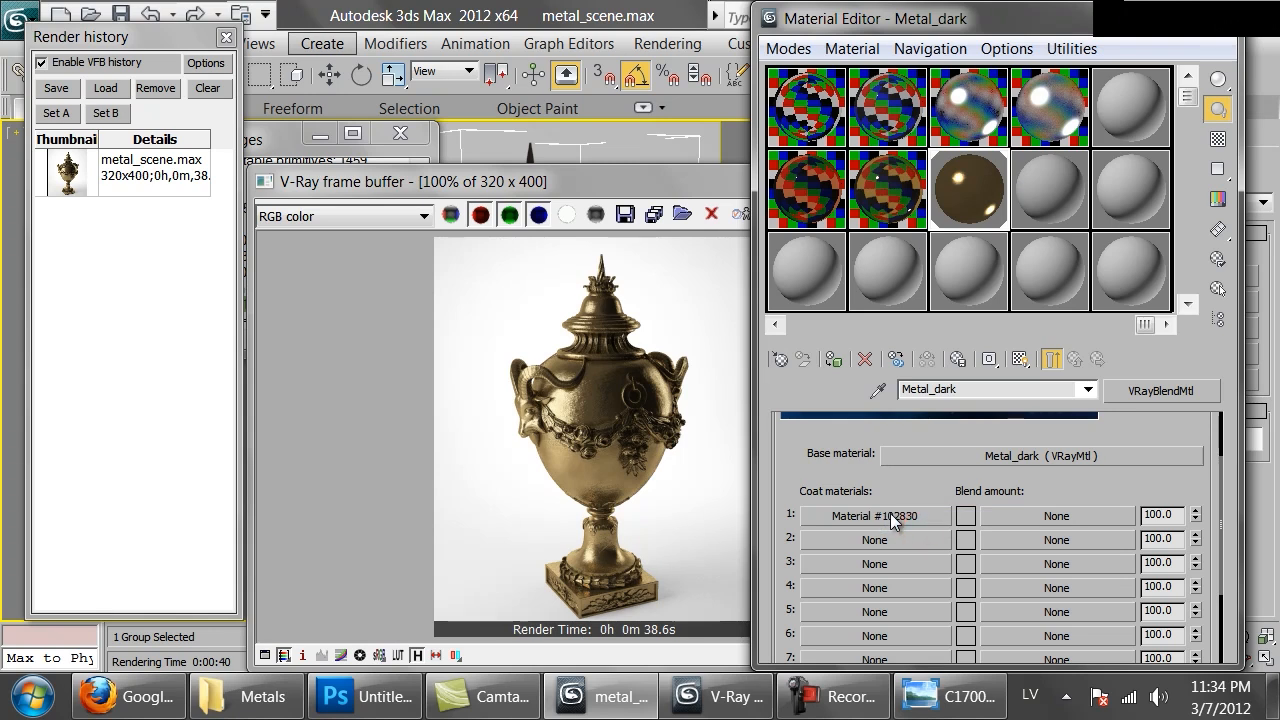
{"action": "left_click", "coordinate": [893, 515]}
{"action": "left_click_drag", "start_coordinate": [846, 490], "coordinate": [848, 548]}
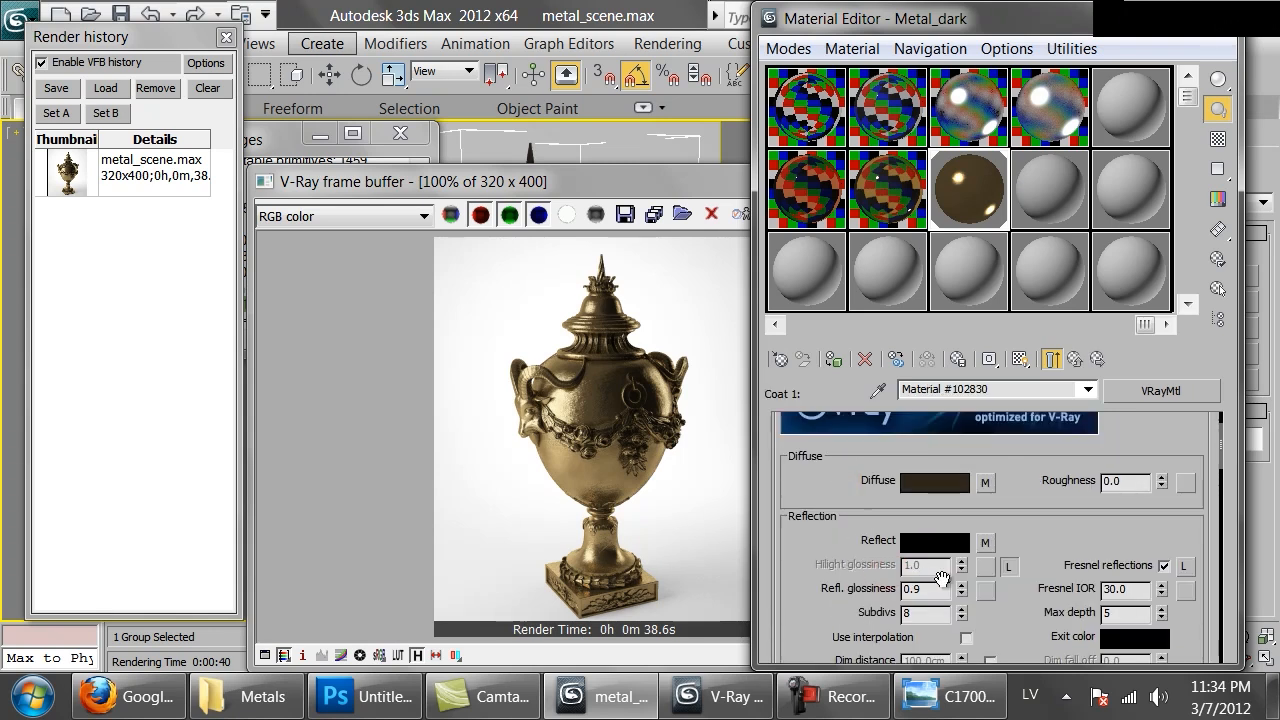
- Darken Color #1 of the coat's reflection noise map to saturation 120 and value 9
{"action": "left_click", "coordinate": [984, 544]}
{"action": "scroll", "coordinate": [986, 546], "scroll_direction": "down", "scroll_amount": 3}
{"action": "left_click", "coordinate": [941, 571]}
{"action": "left_click_drag", "start_coordinate": [784, 260], "coordinate": [732, 258]}
{"action": "left_click_drag", "start_coordinate": [855, 235], "coordinate": [804, 236]}
{"action": "left_click_drag", "start_coordinate": [735, 257], "coordinate": [721, 258]}
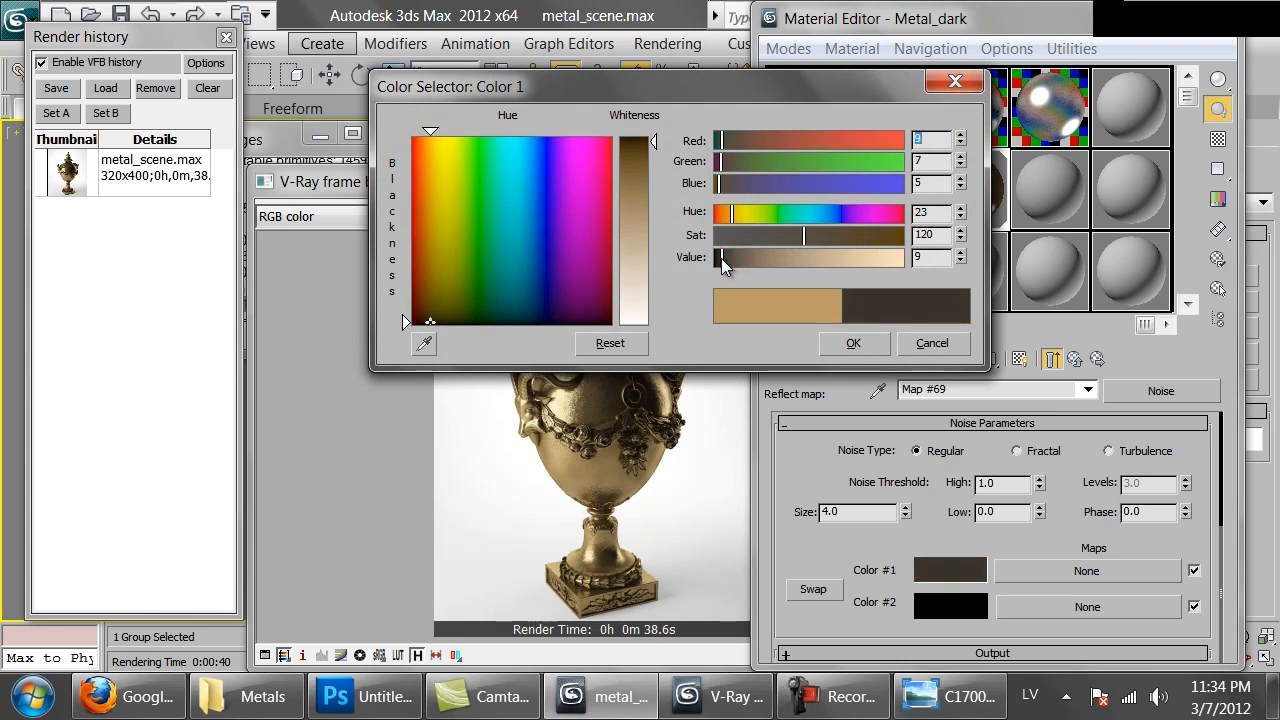
{"action": "left_click", "coordinate": [846, 345]}
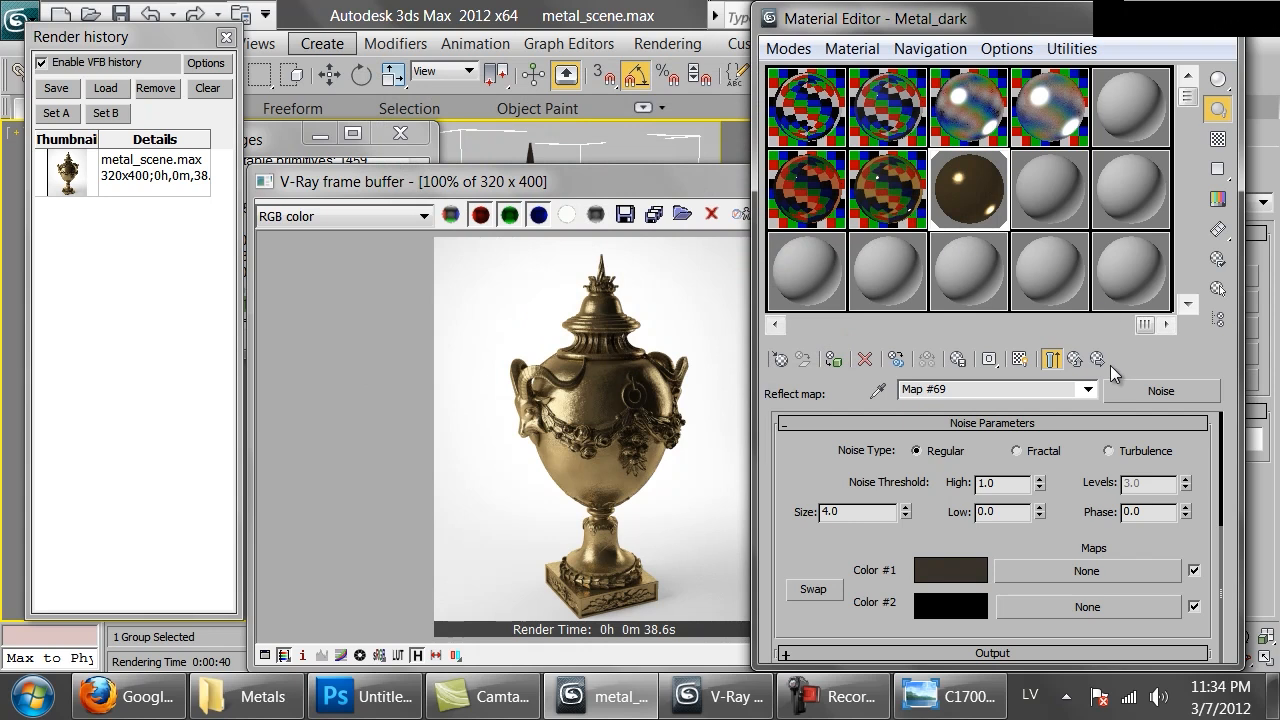
{"action": "left_click", "coordinate": [1052, 358]}
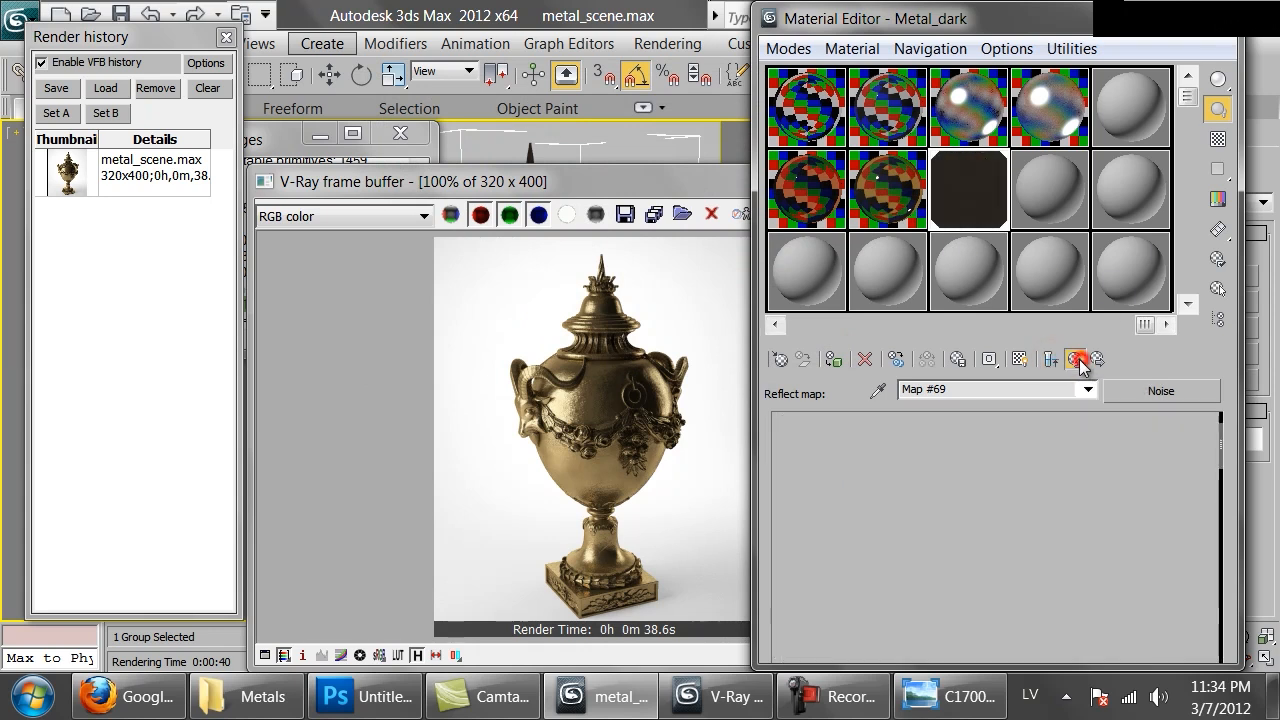
- Darken Color #2 of the coat's diffuse noise map to a value of 4 and lower its saturation
{"action": "left_click", "coordinate": [985, 482]}
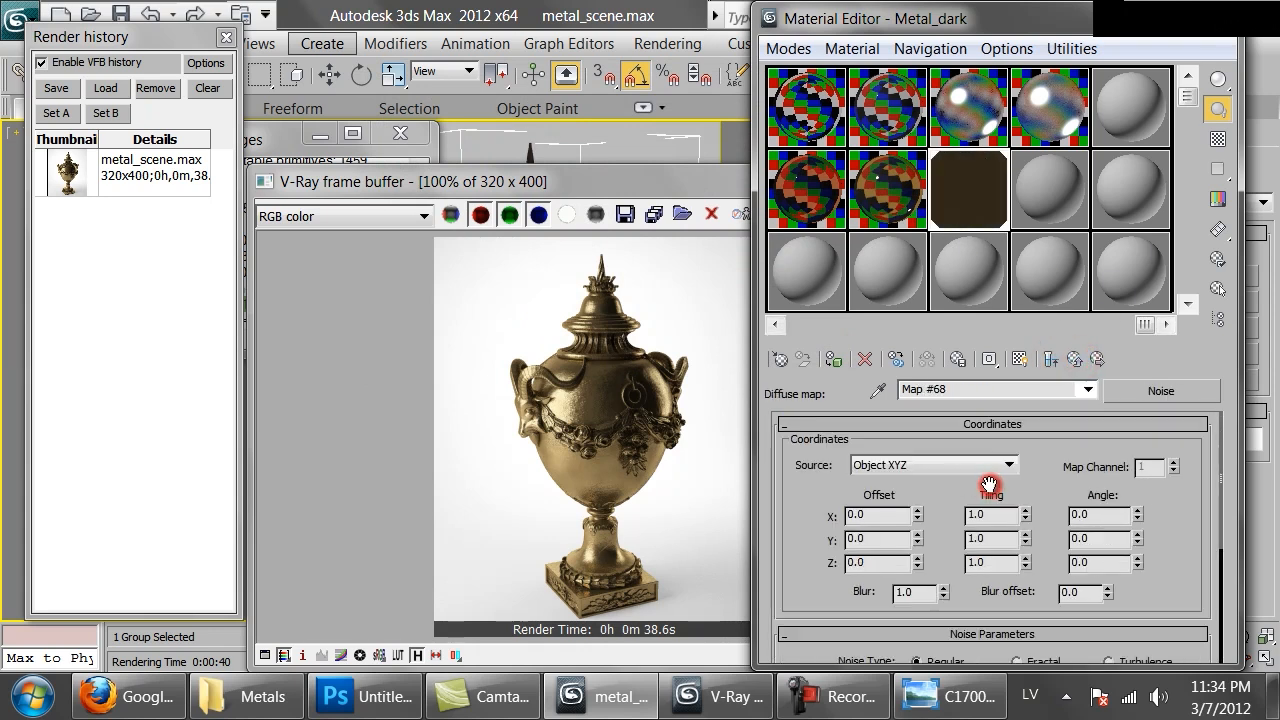
{"action": "left_click_drag", "start_coordinate": [806, 586], "coordinate": [905, 440]}
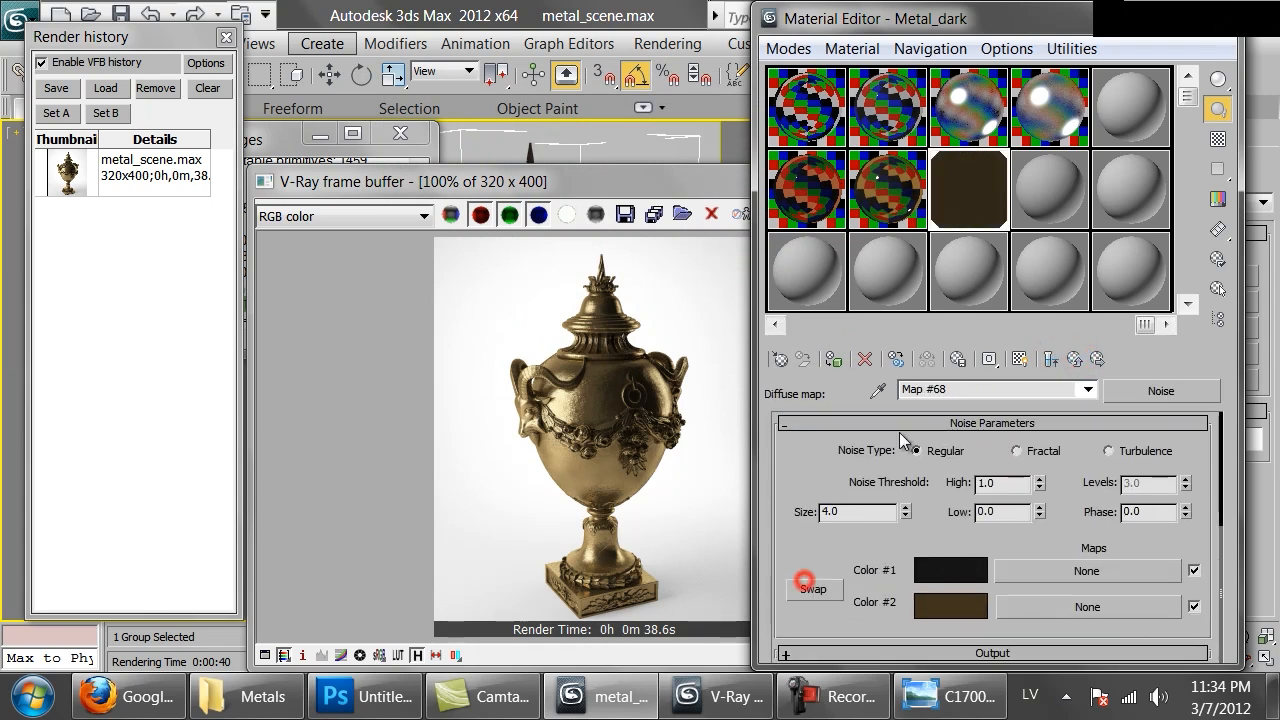
{"action": "left_click", "coordinate": [950, 570]}
{"action": "left_click", "coordinate": [866, 354]}
{"action": "left_click", "coordinate": [923, 604]}
{"action": "left_click_drag", "start_coordinate": [724, 258], "coordinate": [717, 256]}
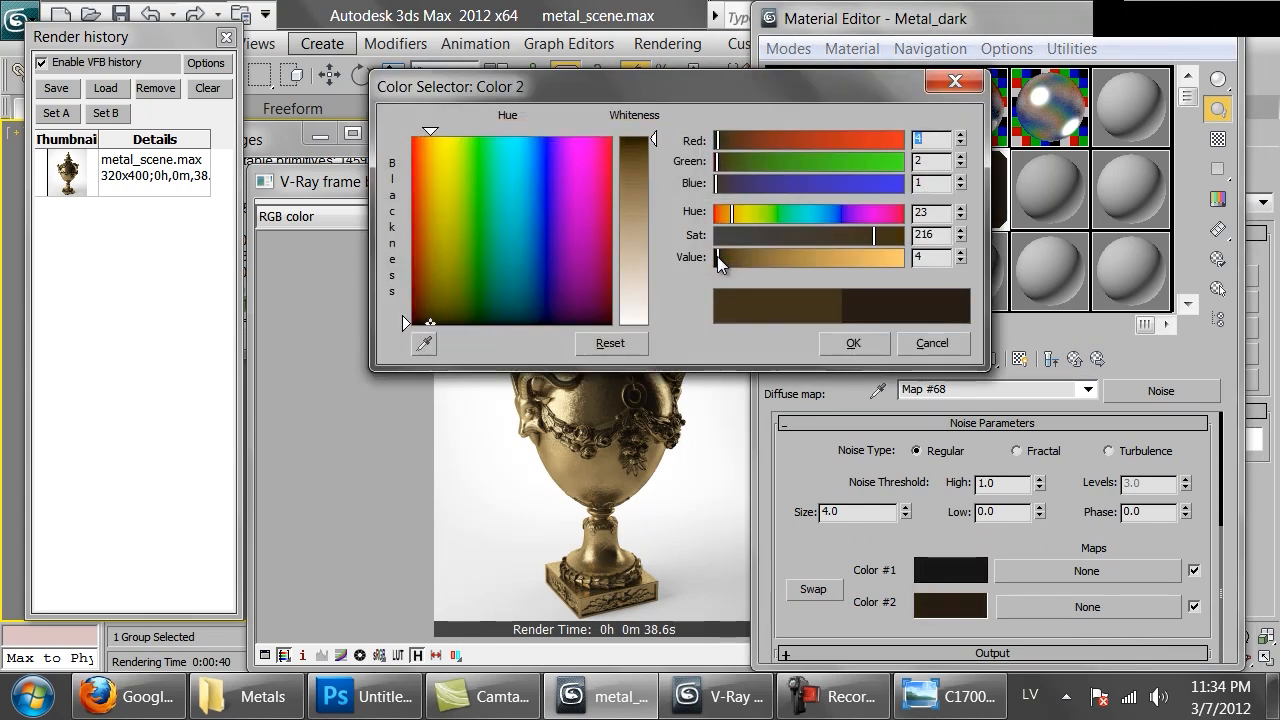
{"action": "left_click_drag", "start_coordinate": [794, 236], "coordinate": [854, 237]}
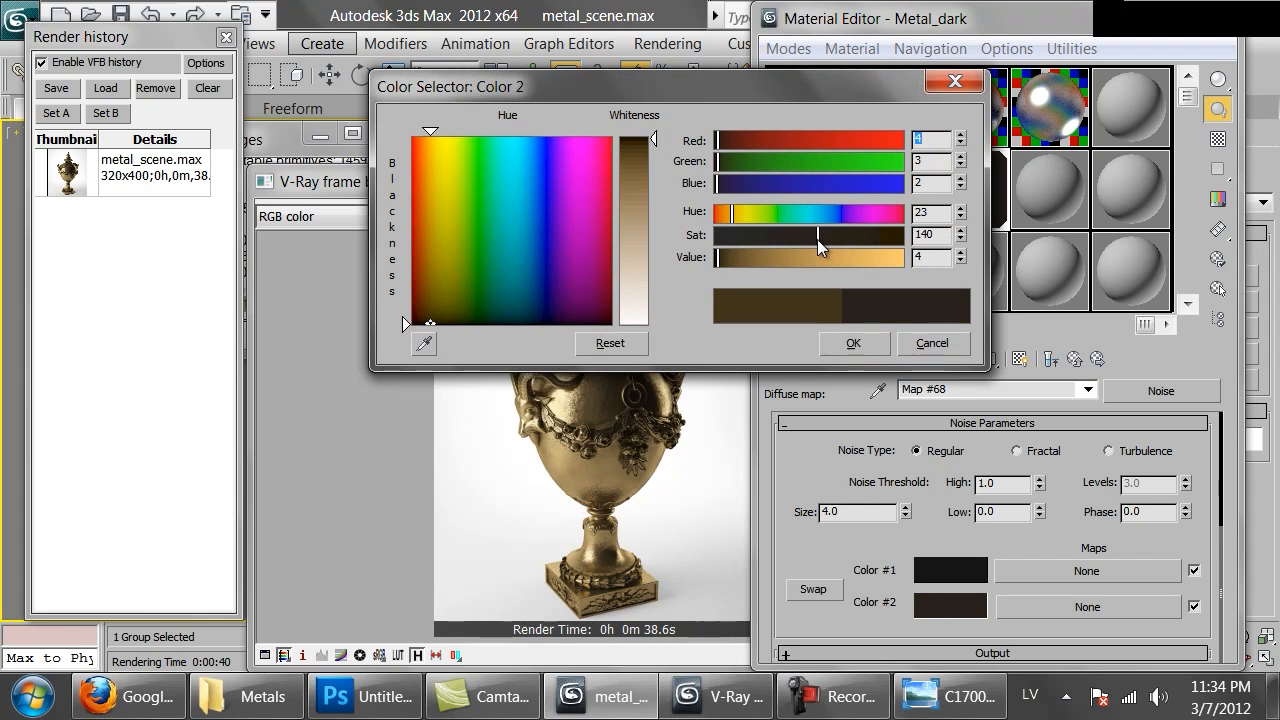
{"action": "left_click", "coordinate": [932, 343]}
- Set the coat material's reflection glossiness to 0.91 and return to the Metal_dark blend settings
{"action": "left_click", "coordinate": [1076, 358]}
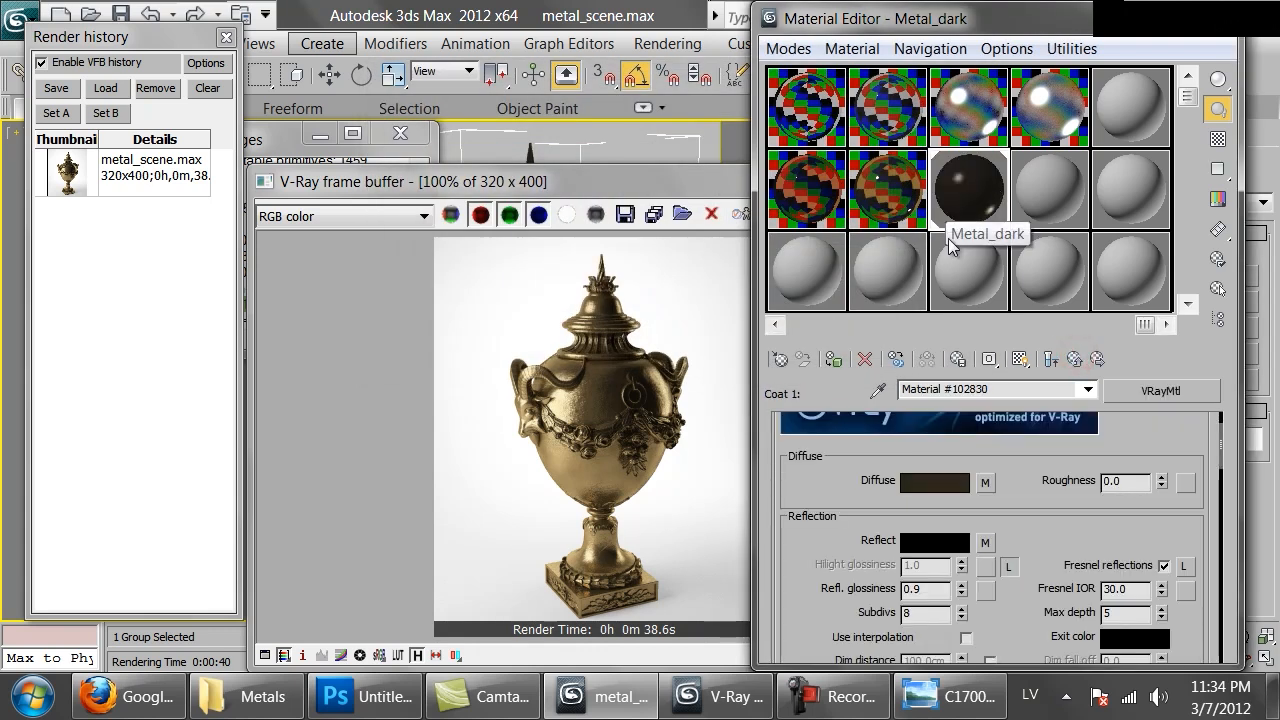
{"action": "left_click", "coordinate": [961, 585]}
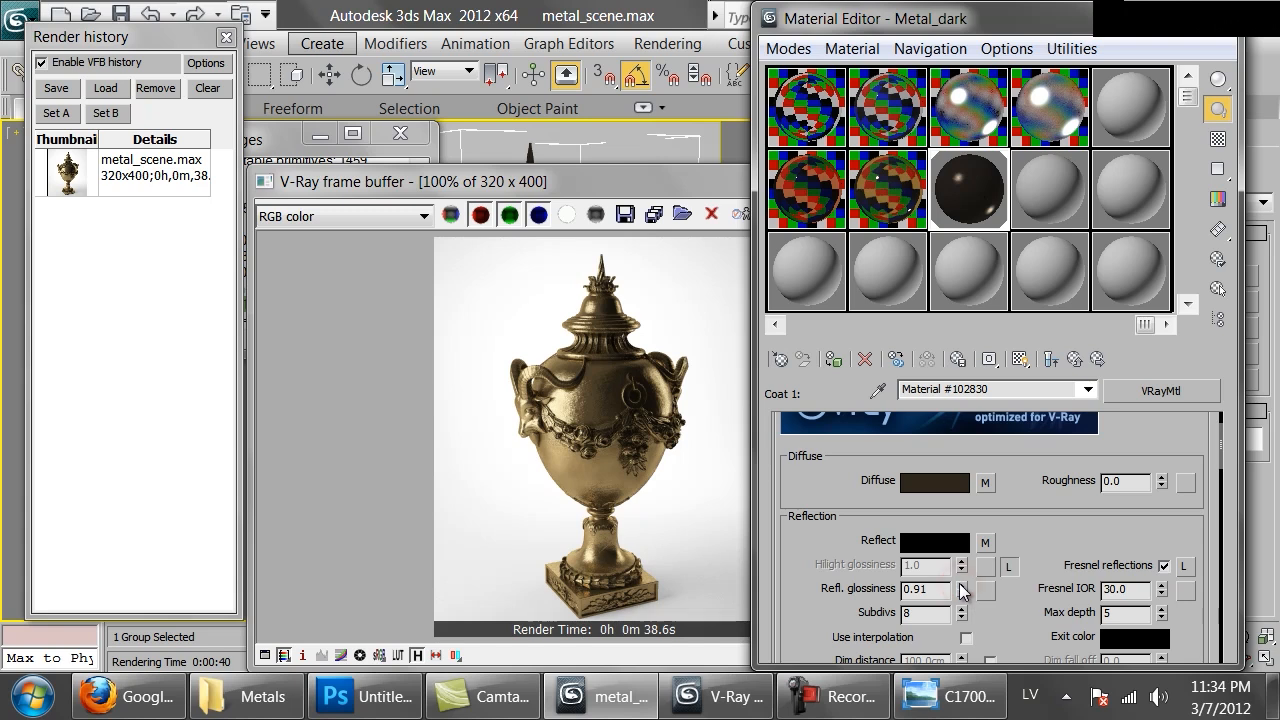
{"action": "left_click", "coordinate": [1050, 357]}
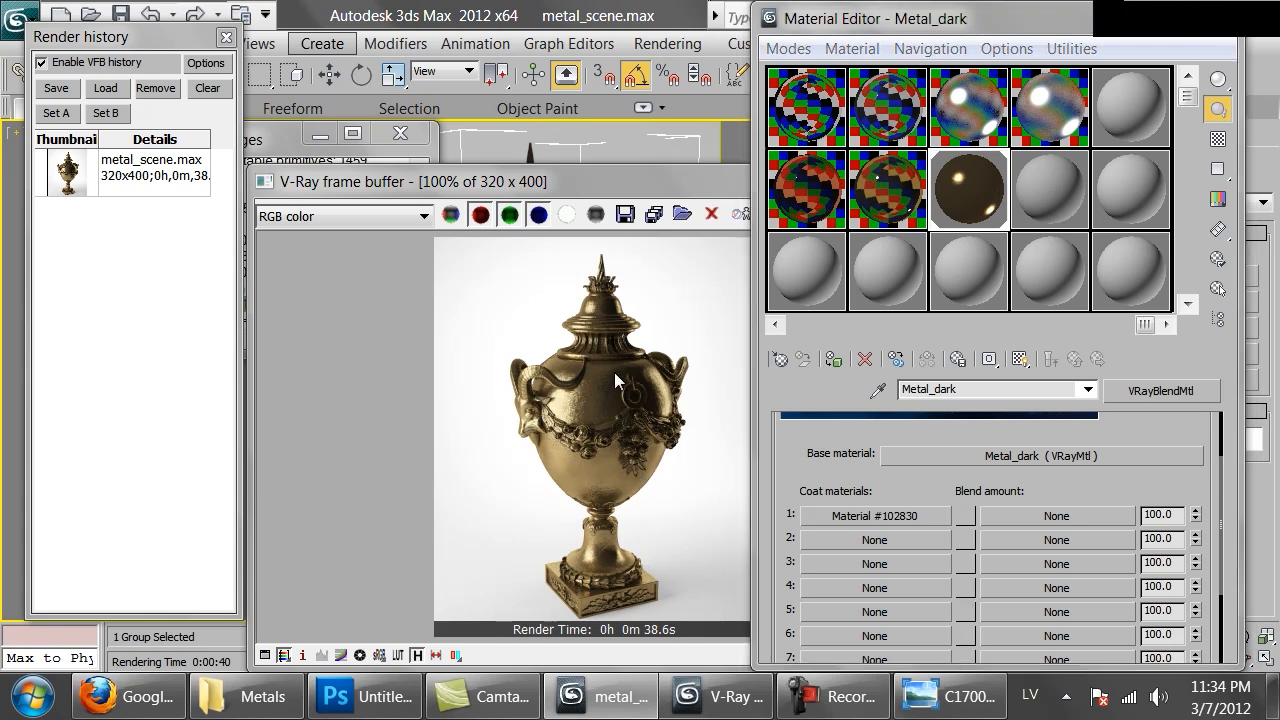
- Render the vase with the dark coat, save the image to the render history and compare it with the previous render
{"action": "left_click", "coordinate": [563, 184]}
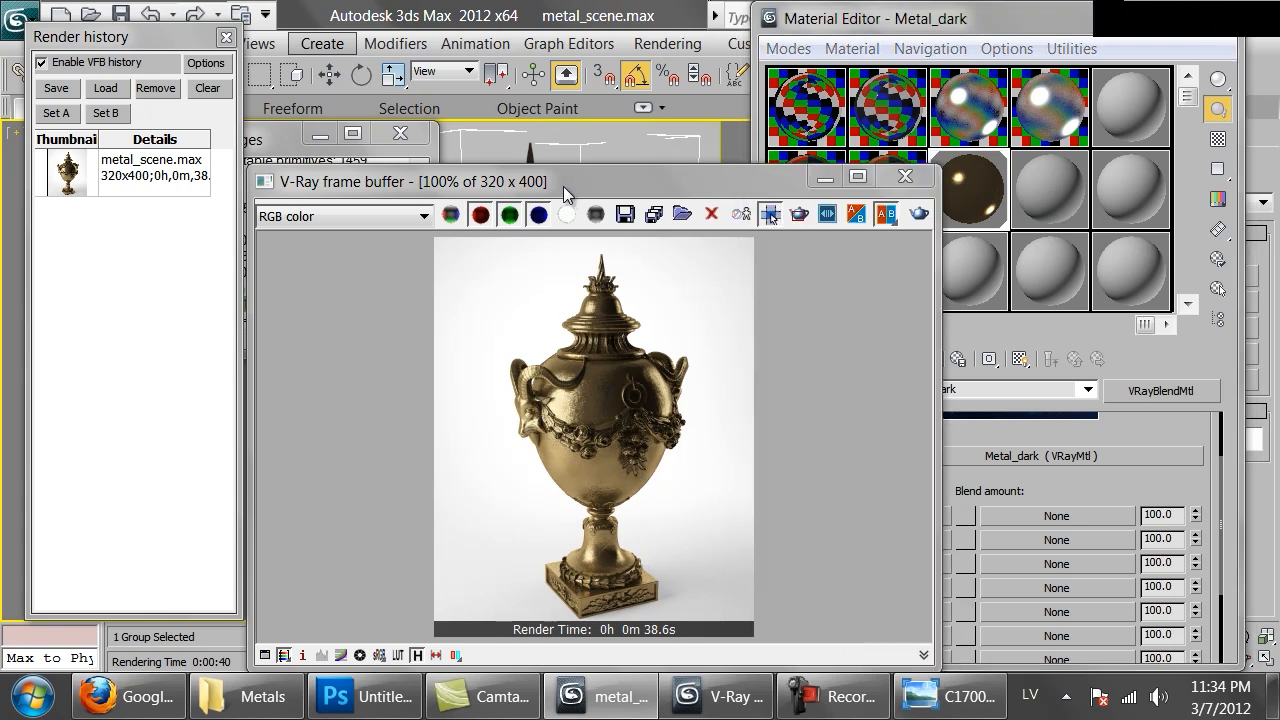
{"action": "left_click", "coordinate": [918, 215]}
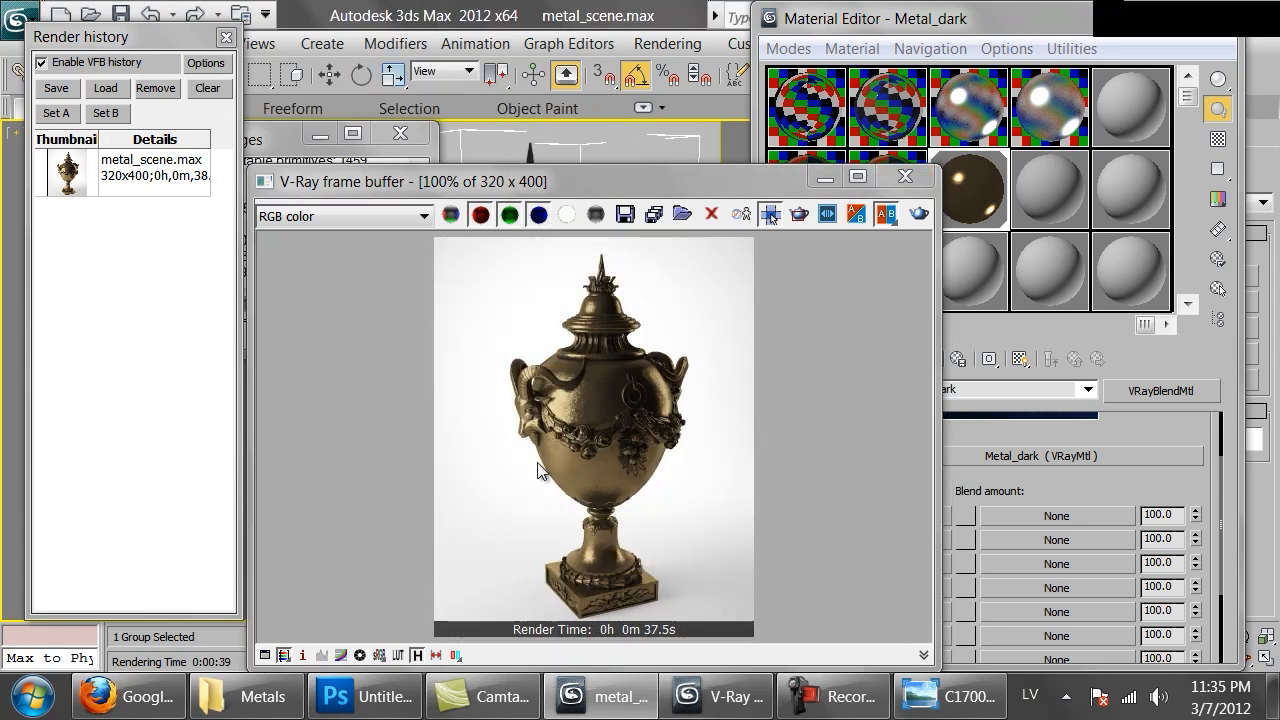
{"action": "left_click", "coordinate": [56, 88]}
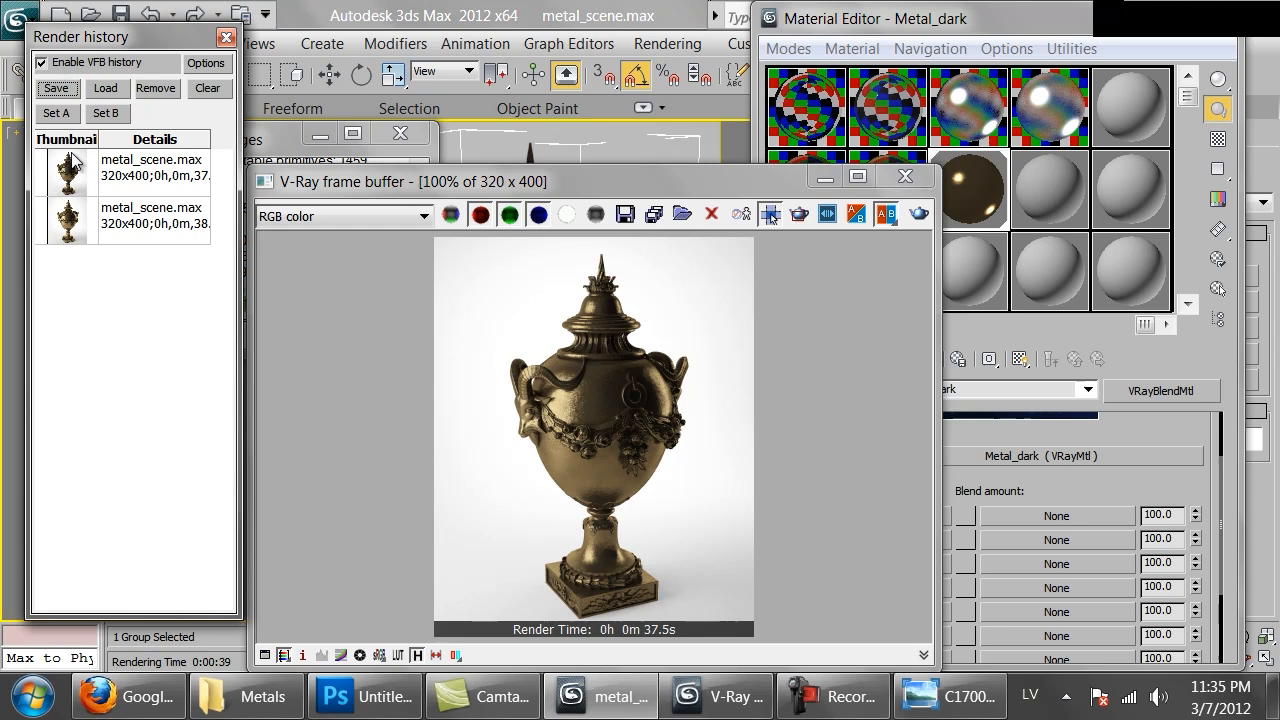
{"action": "double_click", "coordinate": [72, 206]}
{"action": "double_click", "coordinate": [76, 172]}
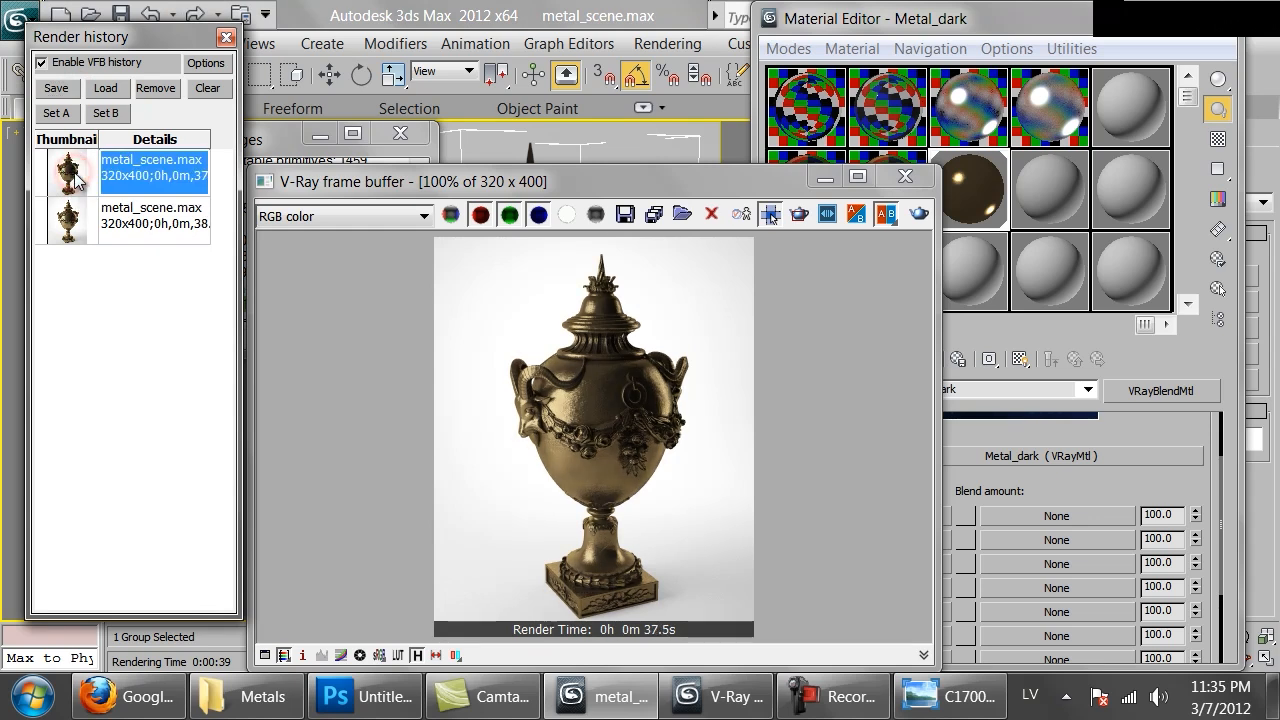
- Assign a VRayDirt map to the blend amount of coat 1 in the Metal_dark blend material
{"action": "left_click", "coordinate": [1034, 489]}
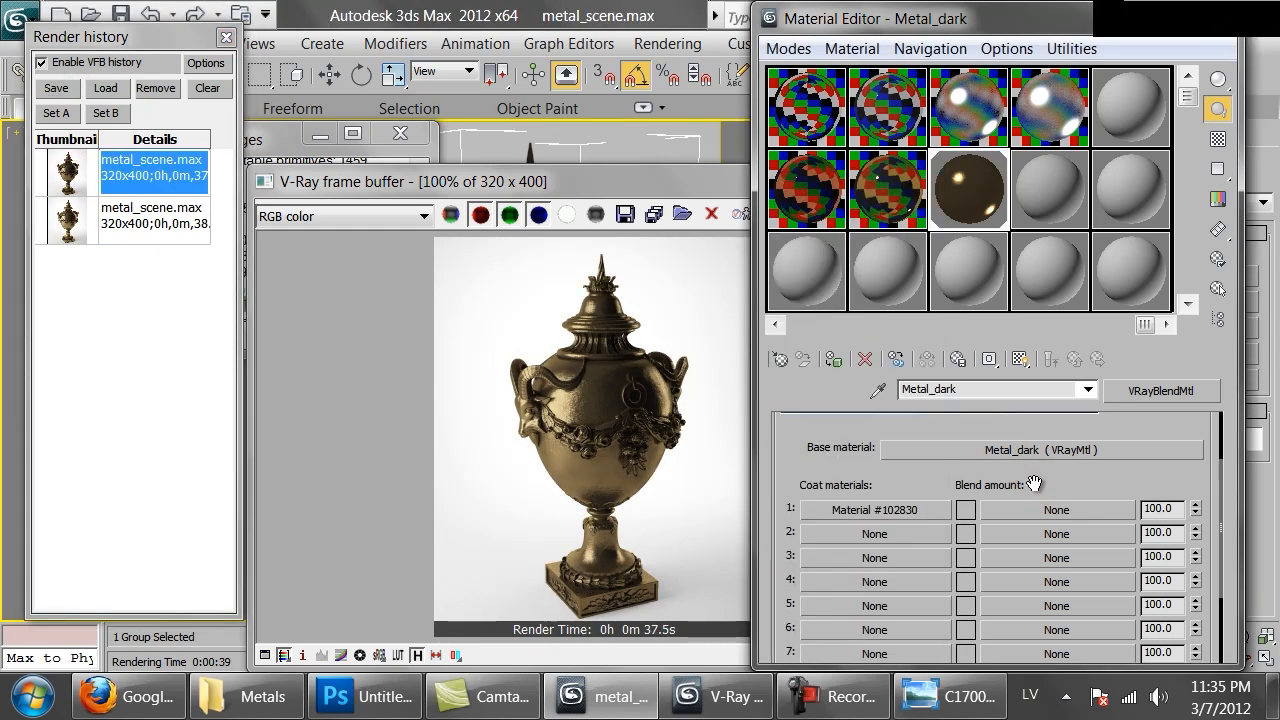
{"action": "left_click", "coordinate": [1037, 505]}
{"action": "left_click", "coordinate": [613, 505]}
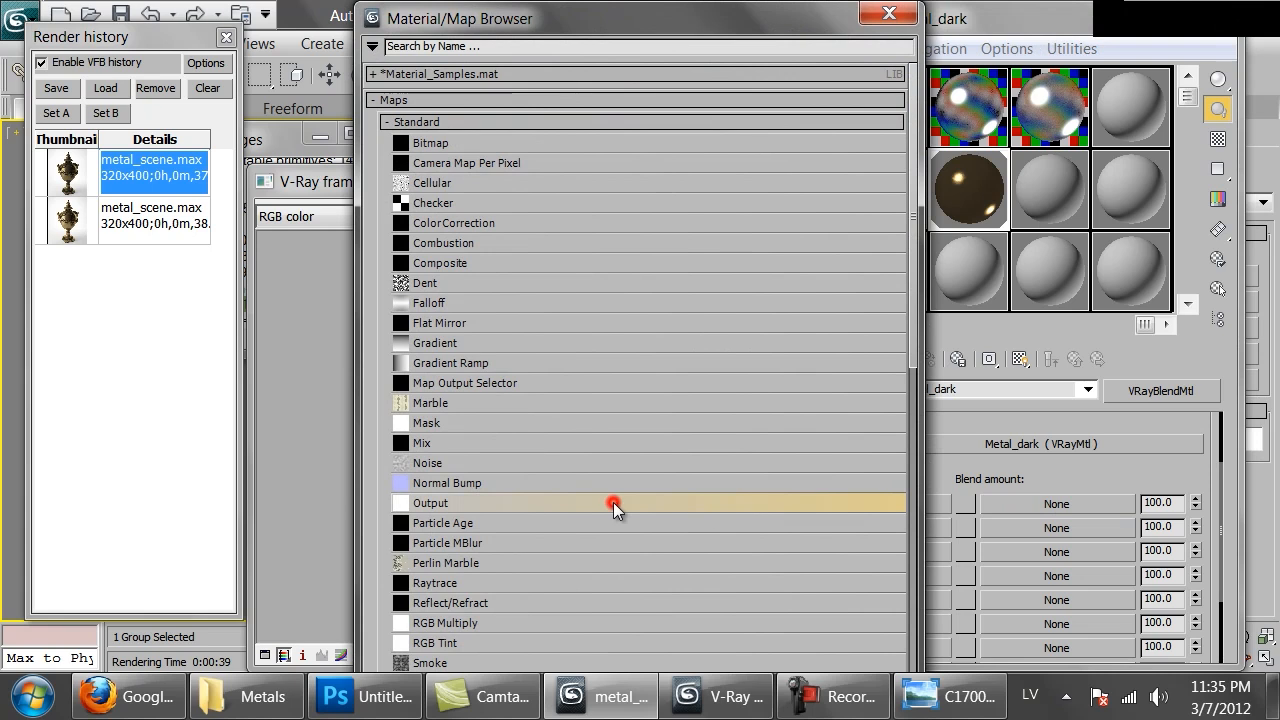
{"action": "scroll", "coordinate": [595, 485], "scroll_direction": "down", "scroll_amount": 6}
{"action": "scroll", "coordinate": [560, 480], "scroll_direction": "down", "scroll_amount": 3}
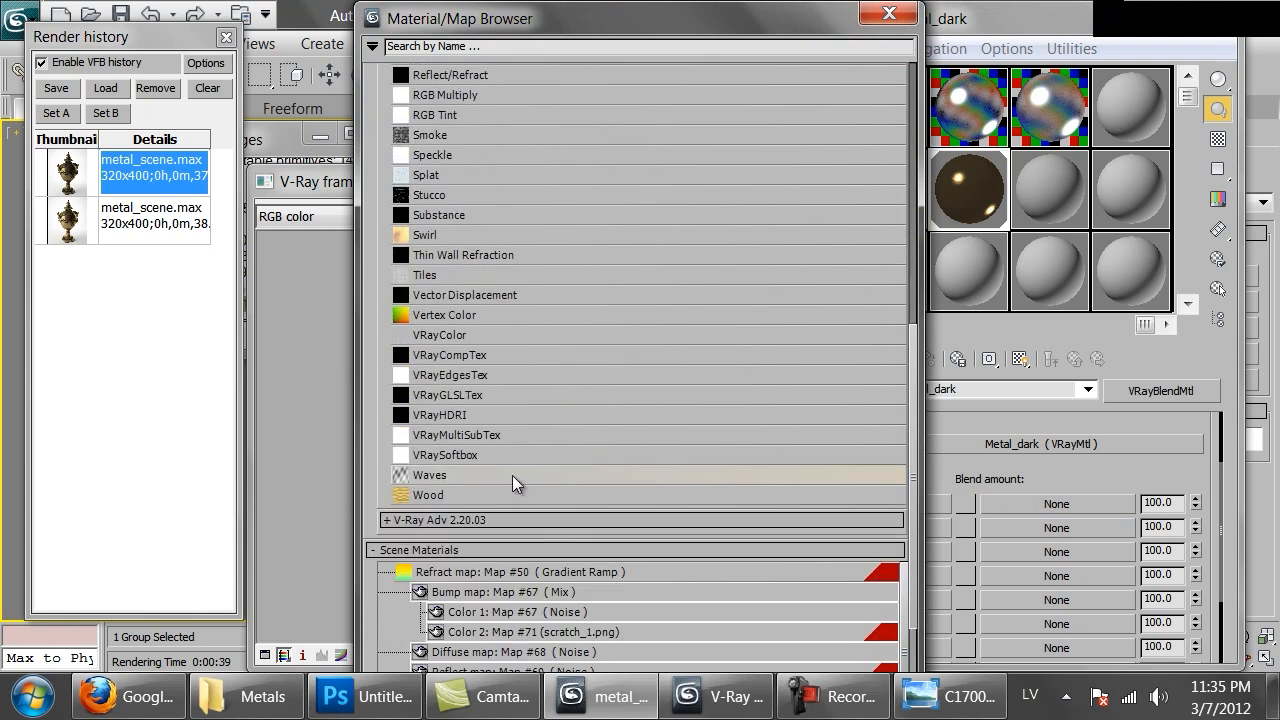
{"action": "left_click", "coordinate": [445, 520]}
{"action": "double_click", "coordinate": [443, 580]}
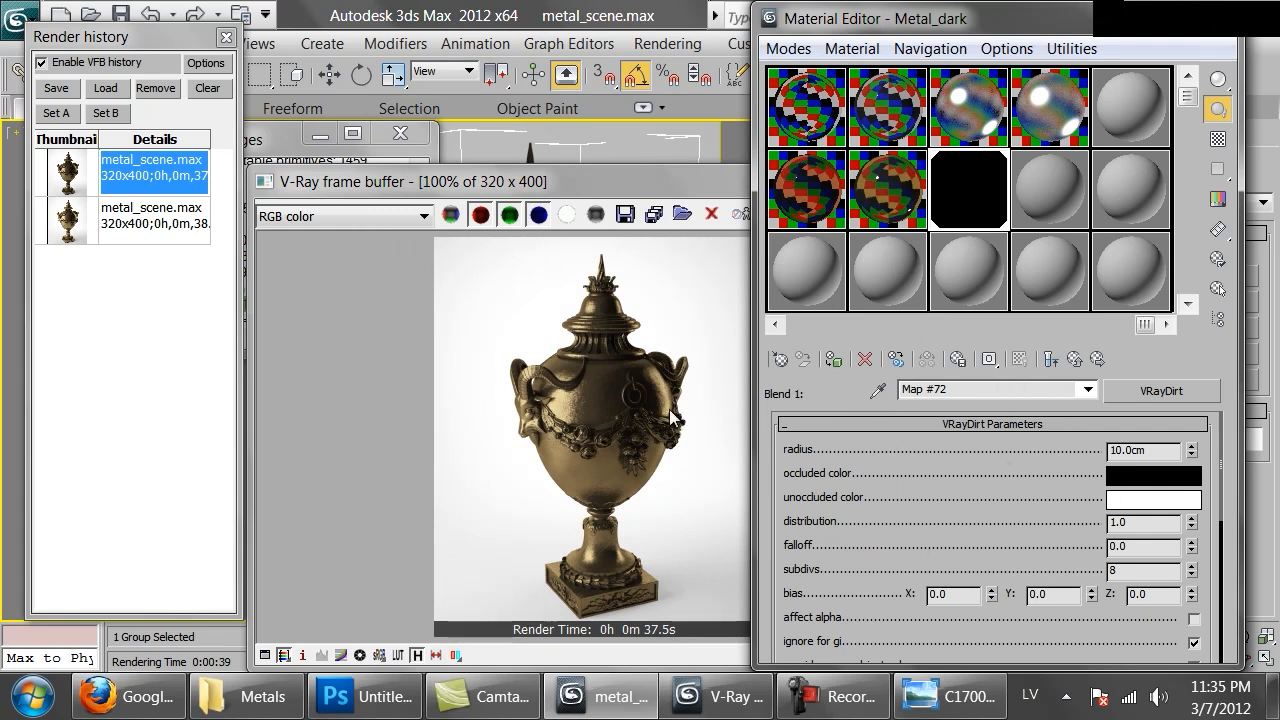
{"action": "left_click", "coordinate": [1075, 359]}
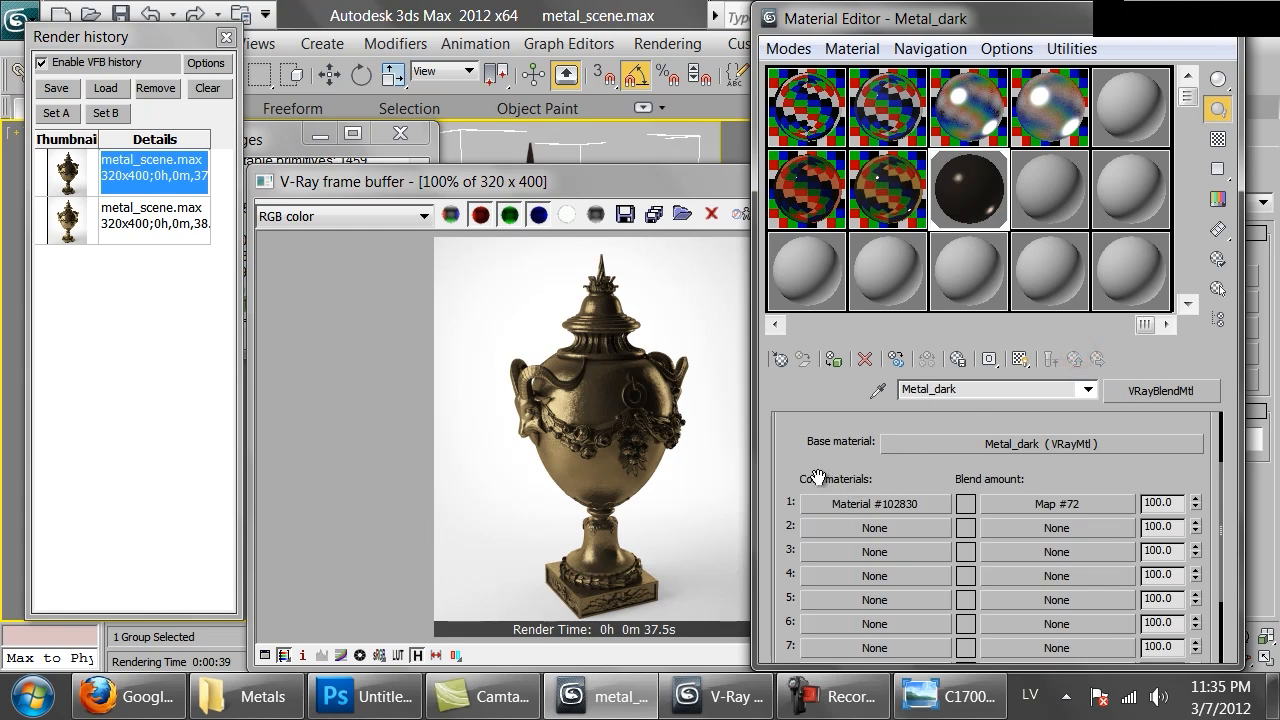
- Set the VRayDirt map's occluded color to white and its unoccluded color to black
{"action": "left_click", "coordinate": [1028, 505]}
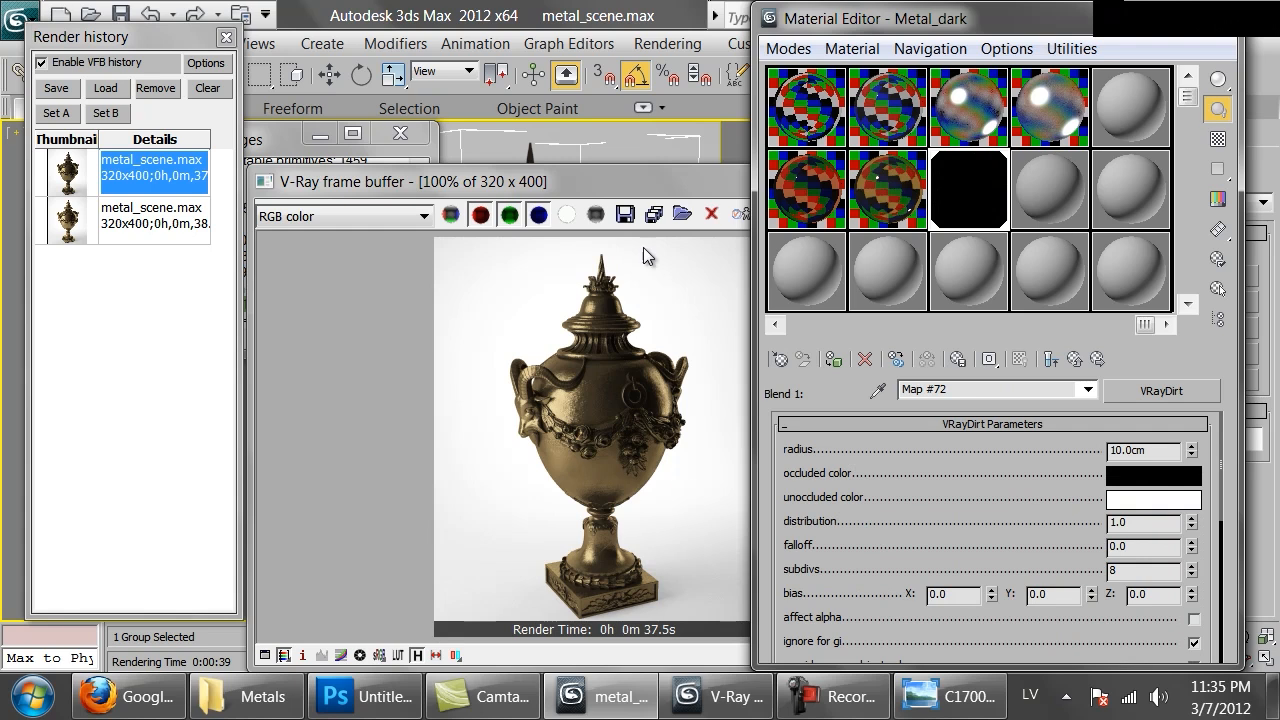
{"action": "left_click", "coordinate": [1142, 476]}
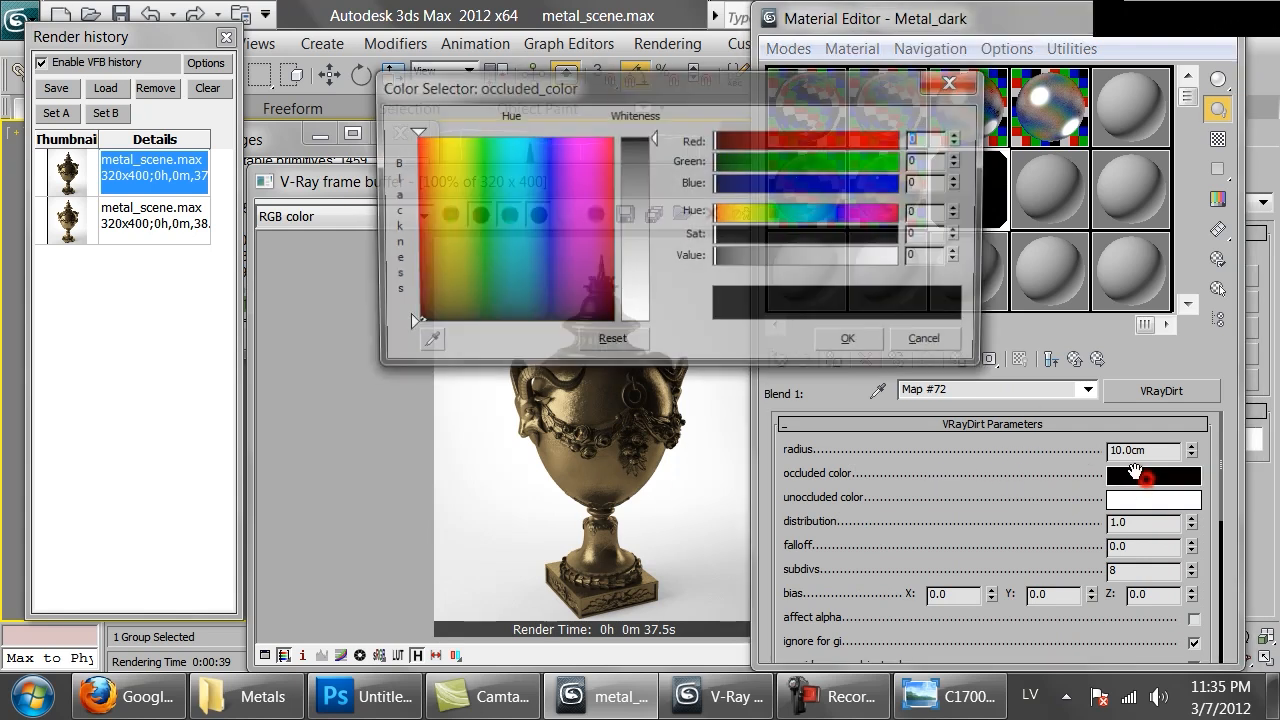
{"action": "left_click_drag", "start_coordinate": [821, 256], "coordinate": [912, 262]}
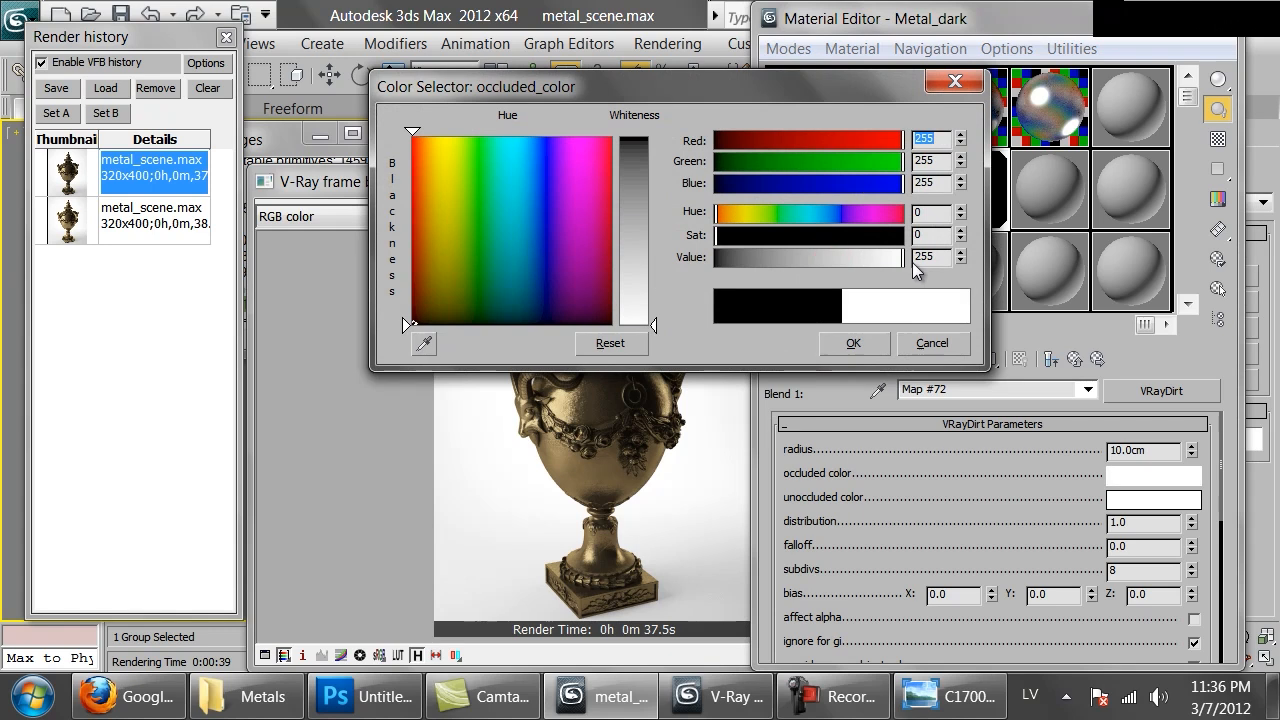
{"action": "left_click", "coordinate": [861, 342]}
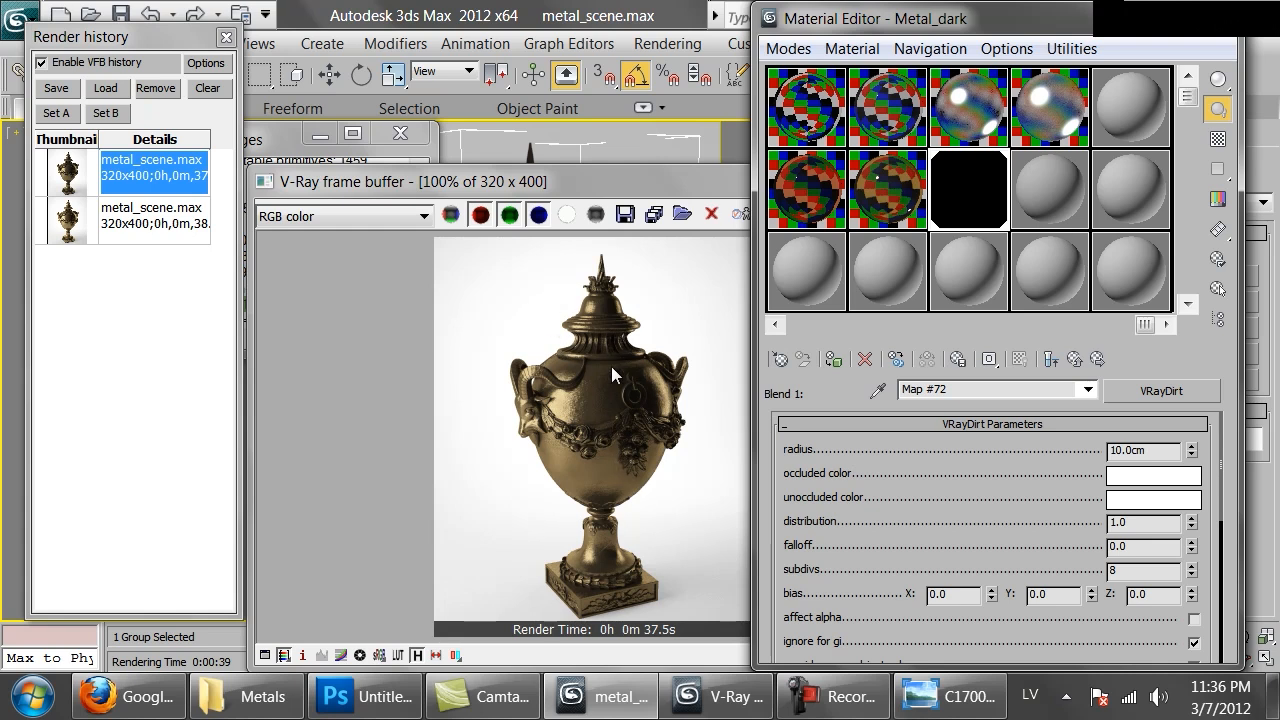
{"action": "left_click", "coordinate": [1141, 508]}
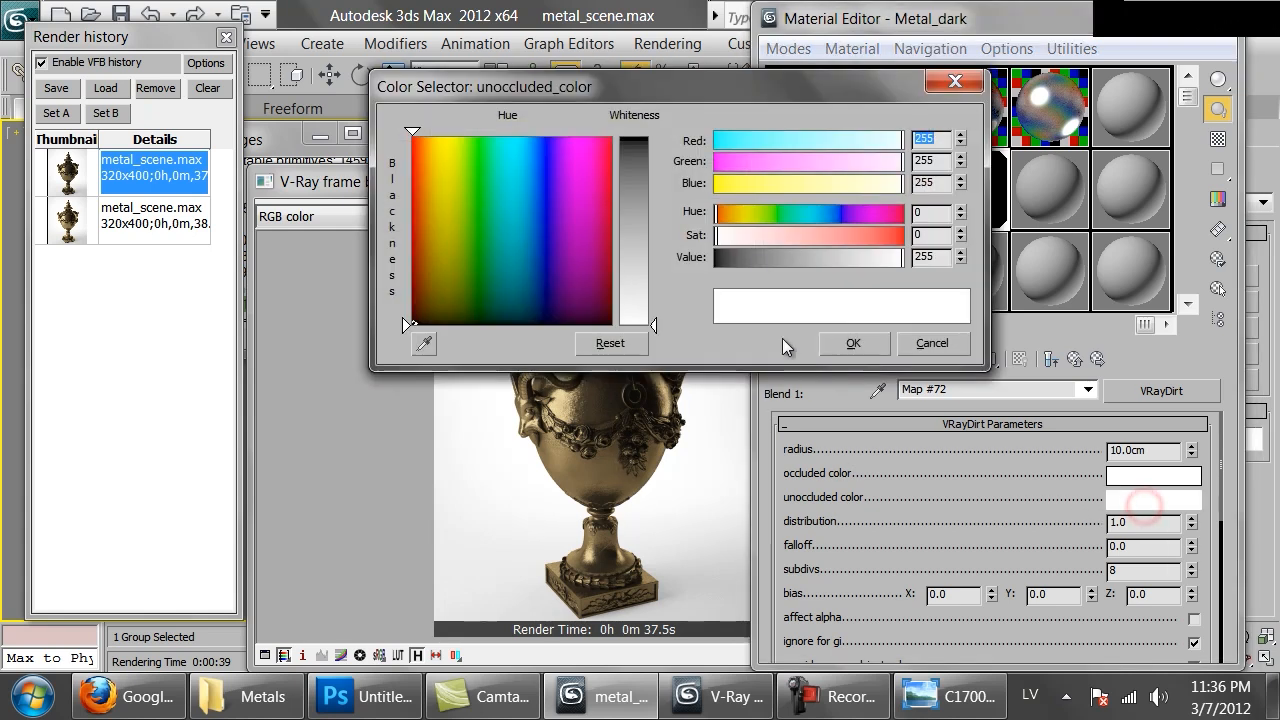
{"action": "left_click_drag", "start_coordinate": [758, 256], "coordinate": [652, 254]}
{"action": "left_click", "coordinate": [851, 345]}
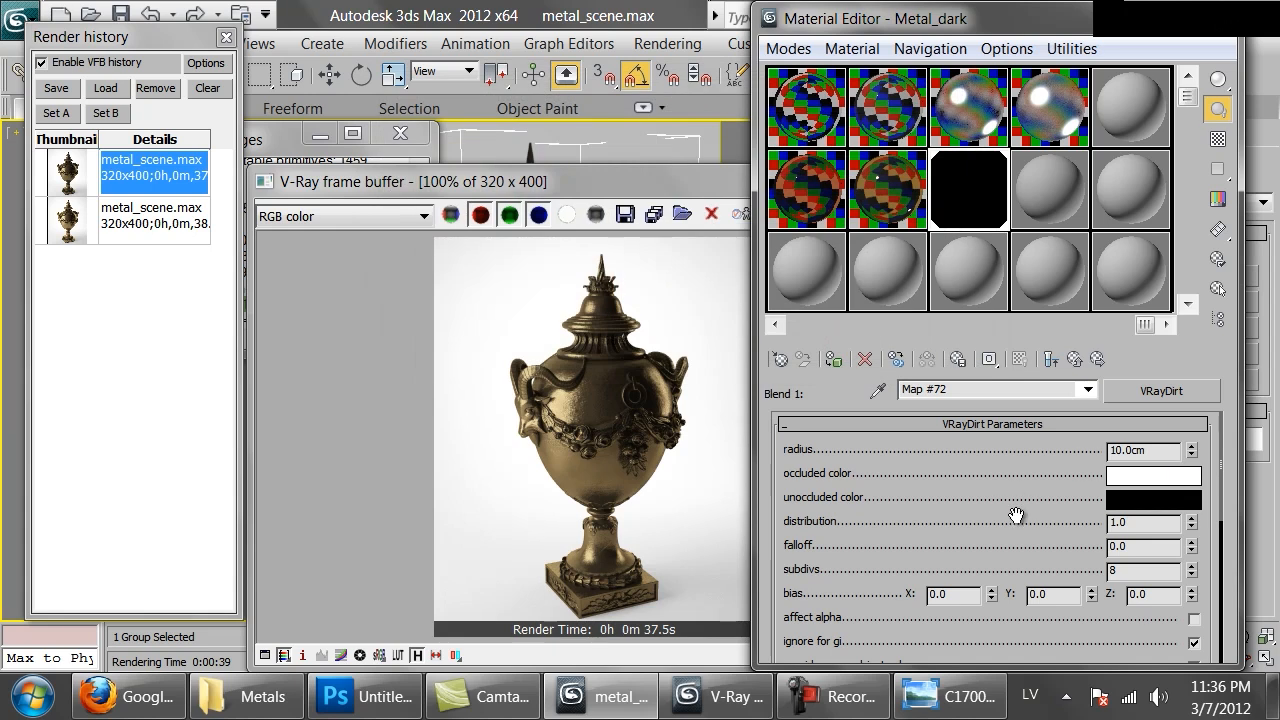
- Set the subdivs of coat 1's VRayDirt map to 16
{"action": "scroll", "coordinate": [1017, 515], "scroll_direction": "down", "scroll_amount": 5}
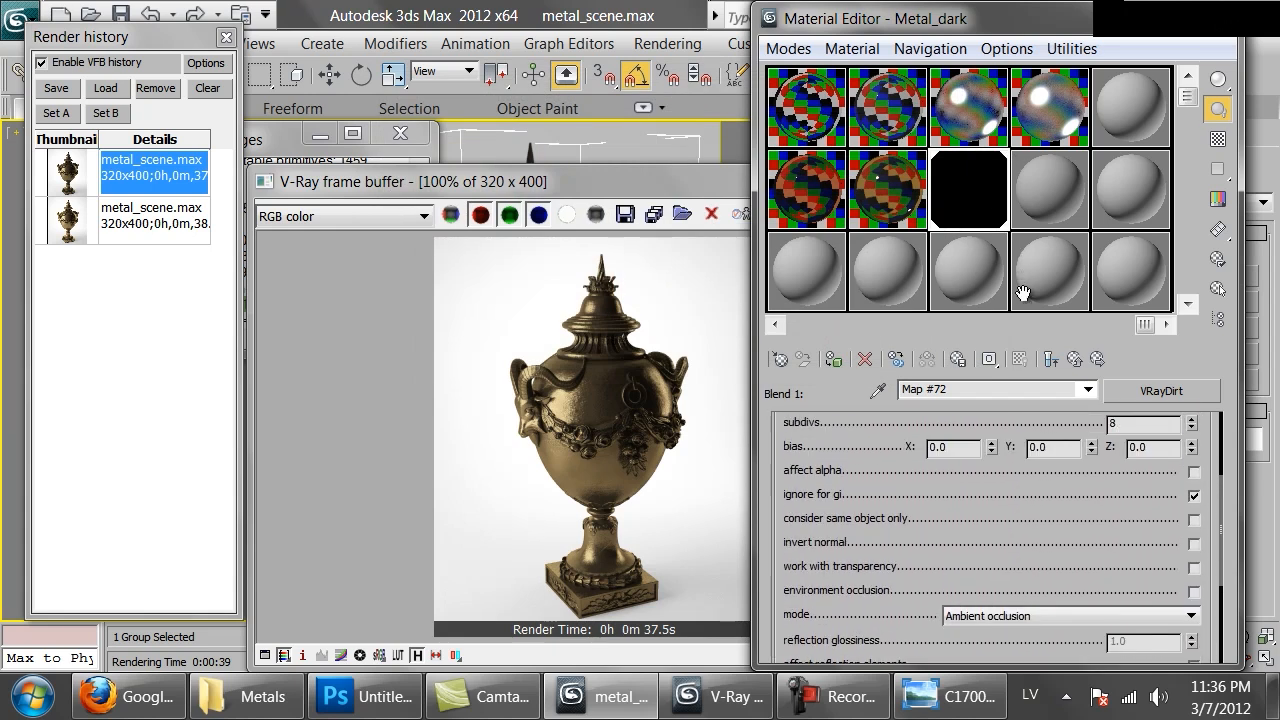
{"action": "left_click", "coordinate": [1076, 359]}
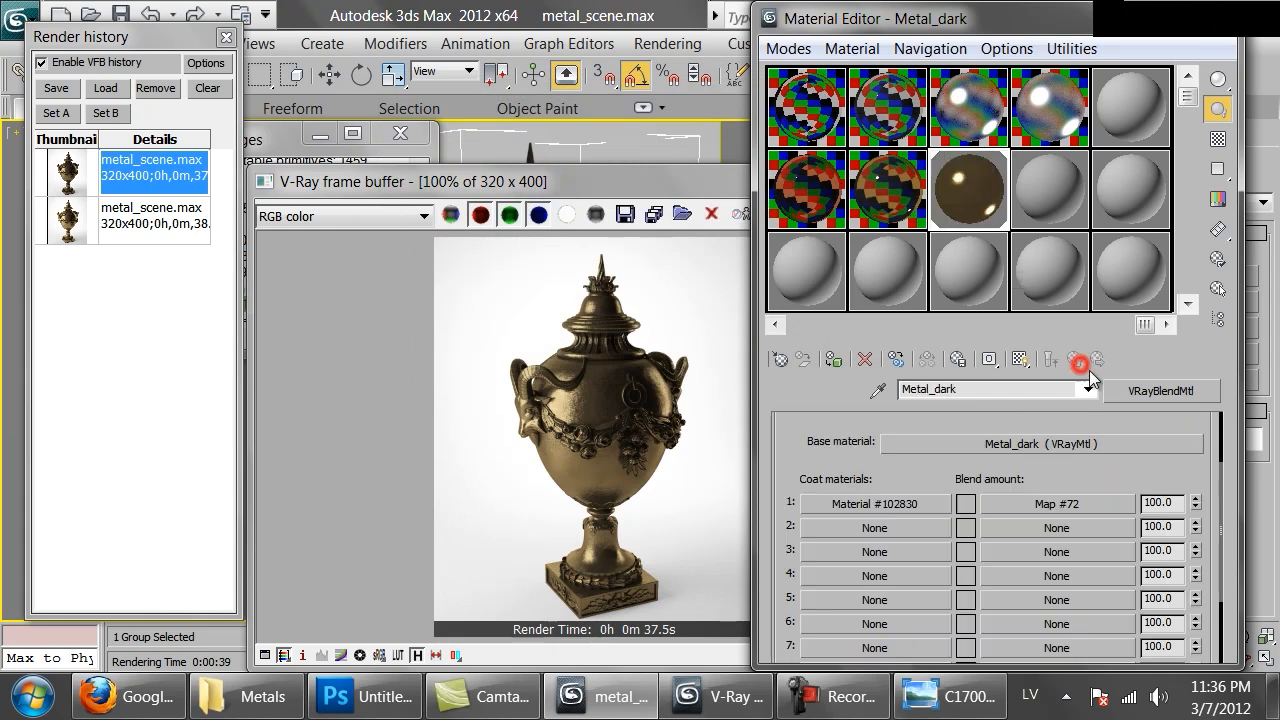
{"action": "left_click", "coordinate": [1055, 505]}
{"action": "double_click", "coordinate": [1149, 570]}
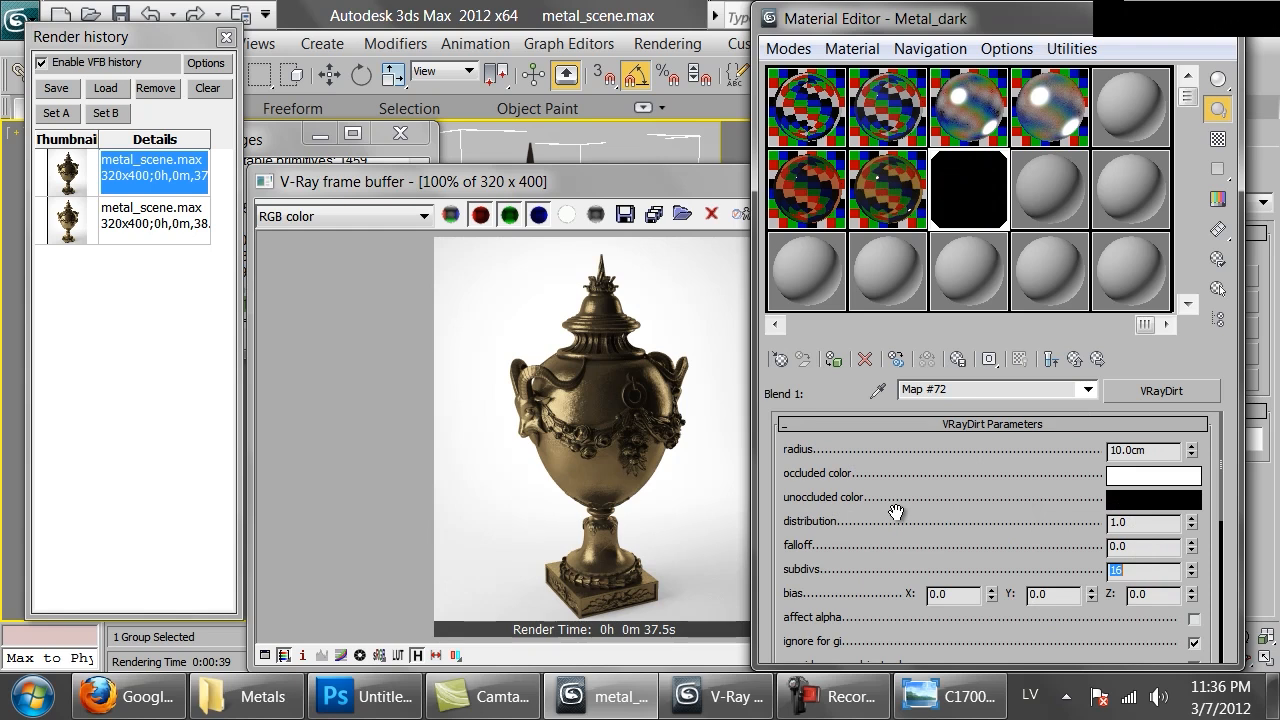
- Copy the VRayDirt map from coat 1's blend amount and paste it as a copy into its own unoccluded color map slot
{"action": "left_click", "coordinate": [1075, 360]}
{"action": "right_click", "coordinate": [1051, 511]}
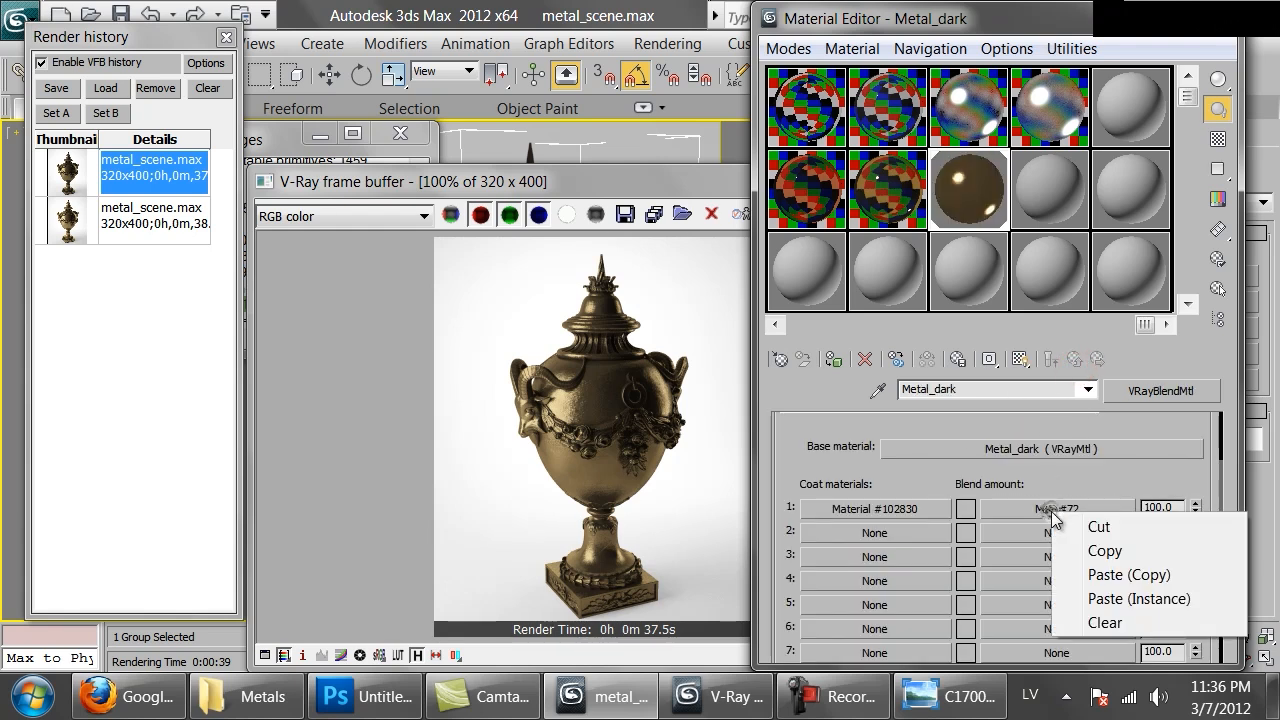
{"action": "left_click", "coordinate": [1105, 551]}
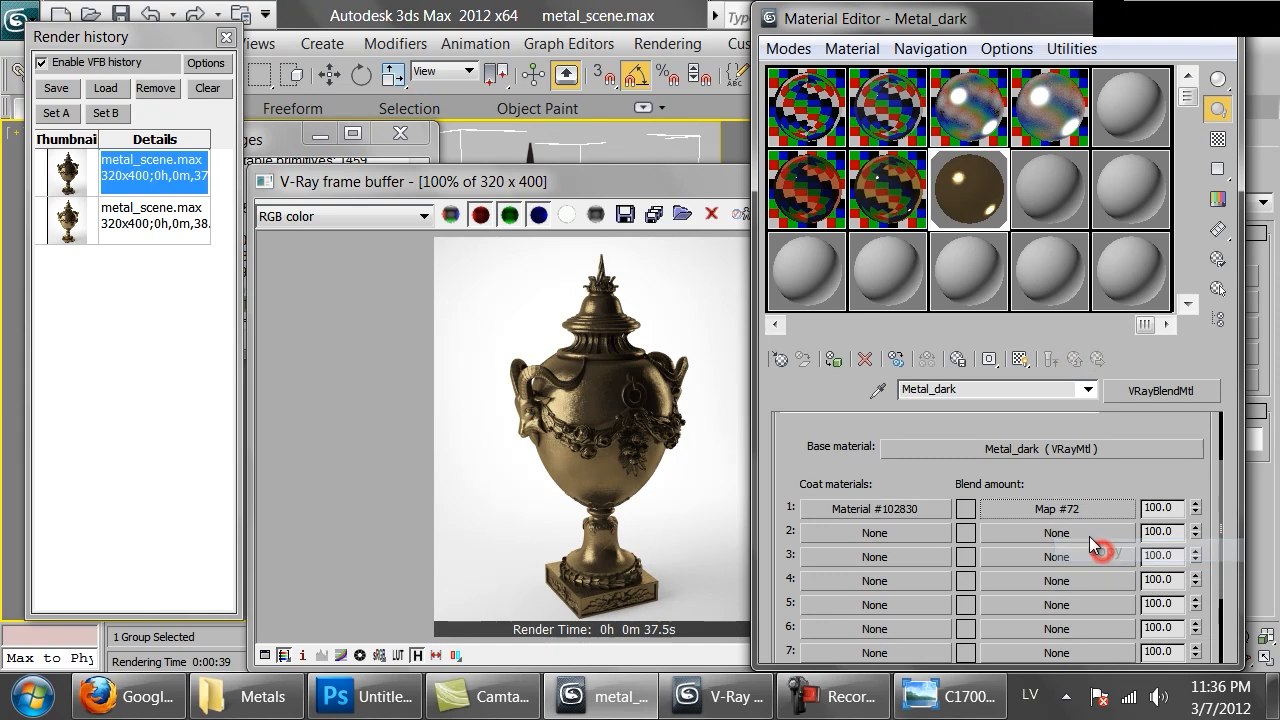
{"action": "left_click", "coordinate": [1062, 508]}
{"action": "scroll", "coordinate": [1016, 520], "scroll_direction": "down", "scroll_amount": 5}
{"action": "scroll", "coordinate": [1016, 516], "scroll_direction": "down", "scroll_amount": 3}
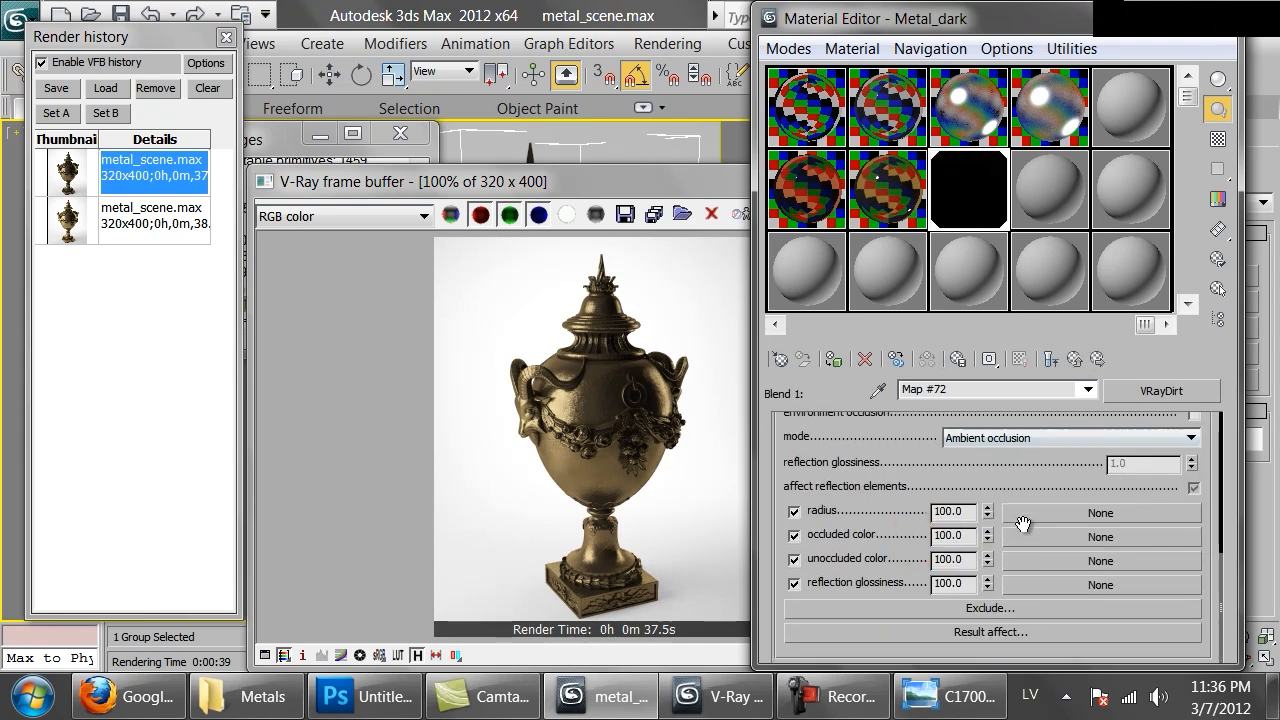
{"action": "right_click", "coordinate": [1054, 562]}
{"action": "left_click", "coordinate": [1070, 576]}
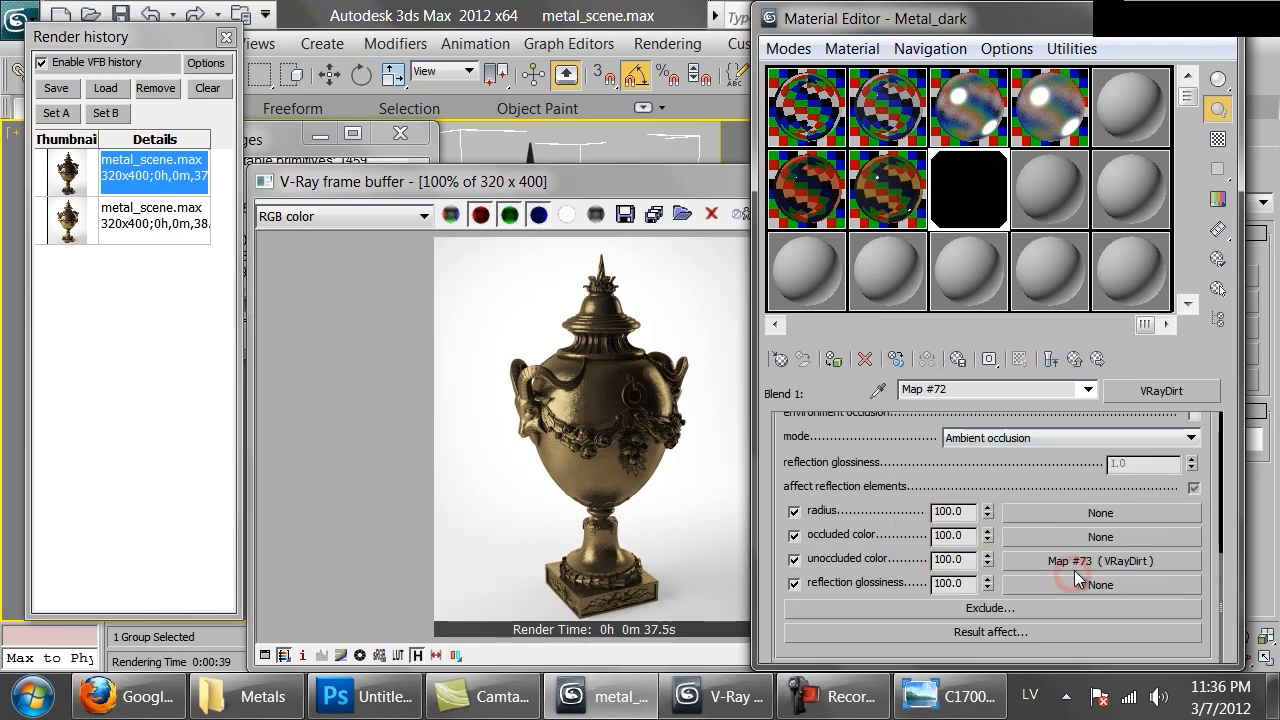
- Paste another VRayDirt copy into the unoccluded color map slot of the nested dirt map
{"action": "left_click", "coordinate": [1068, 561]}
{"action": "right_click", "coordinate": [1071, 566]}
{"action": "left_click", "coordinate": [1100, 577]}
- Render the vase with the nested dirt maps and return to the top-level Metal_dark blend settings
{"action": "left_click", "coordinate": [598, 500]}
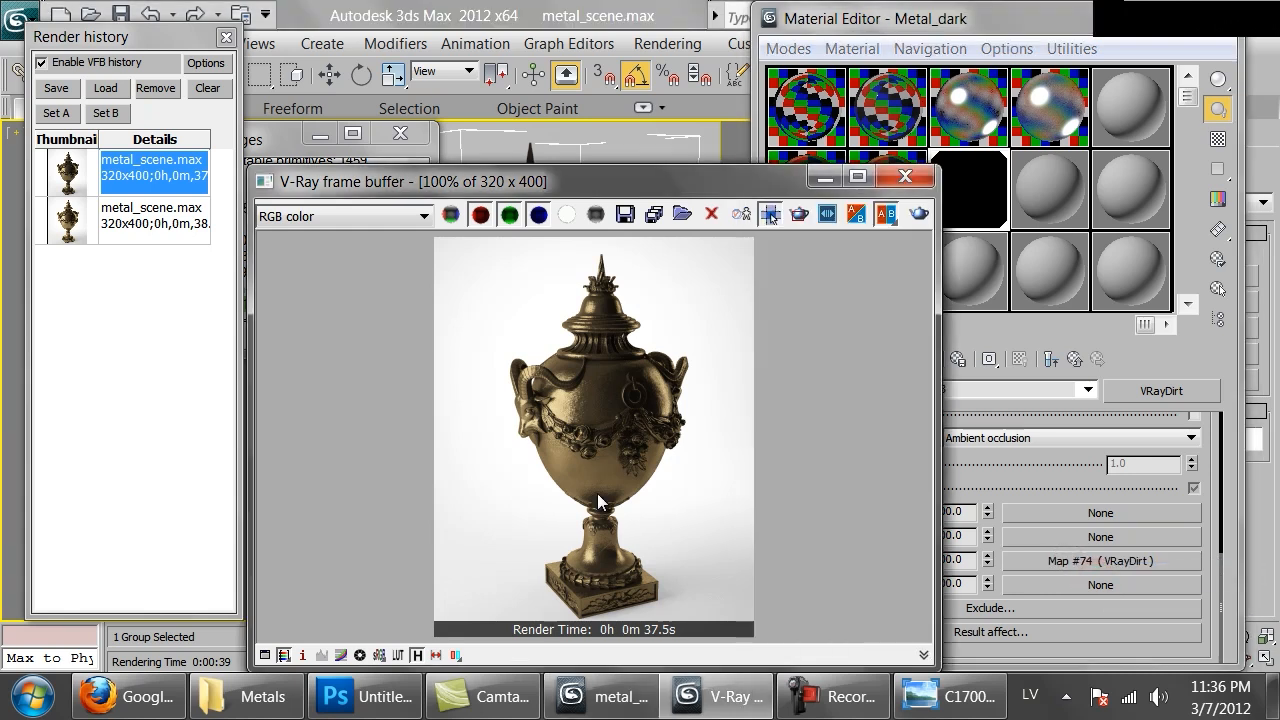
{"action": "left_click", "coordinate": [918, 215]}
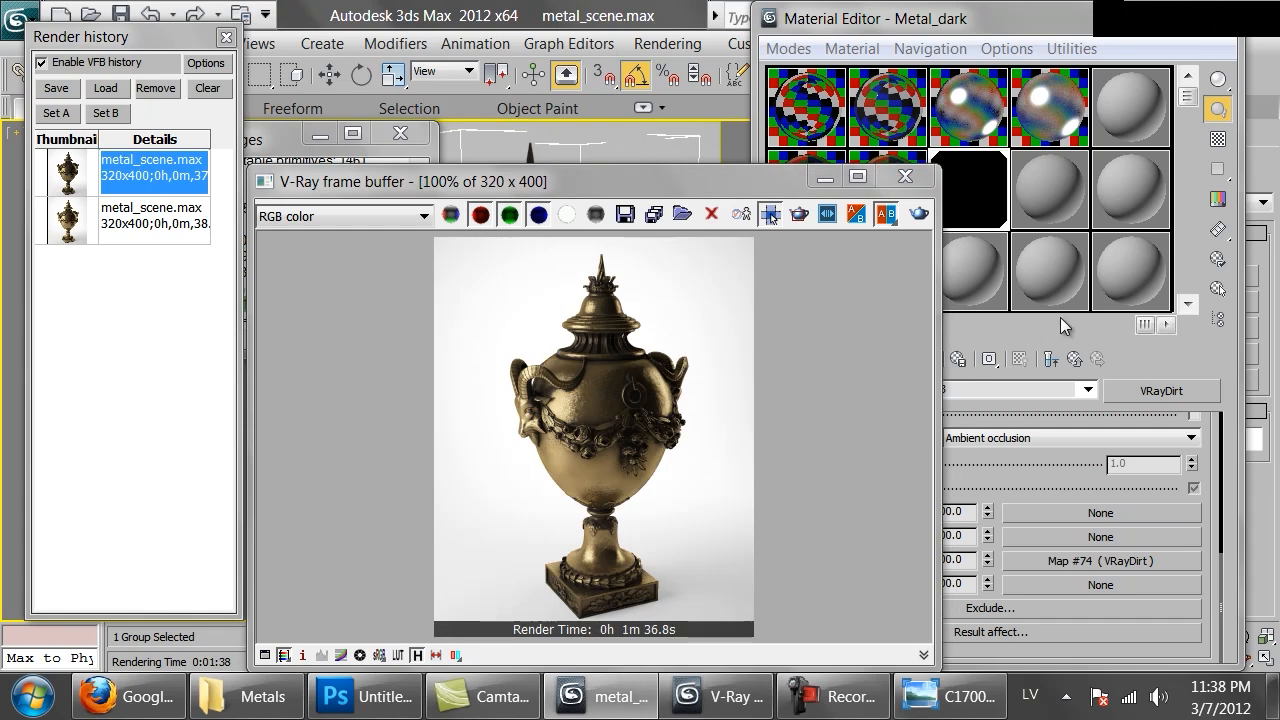
{"action": "left_click", "coordinate": [1075, 358]}
{"action": "left_click", "coordinate": [1075, 358]}
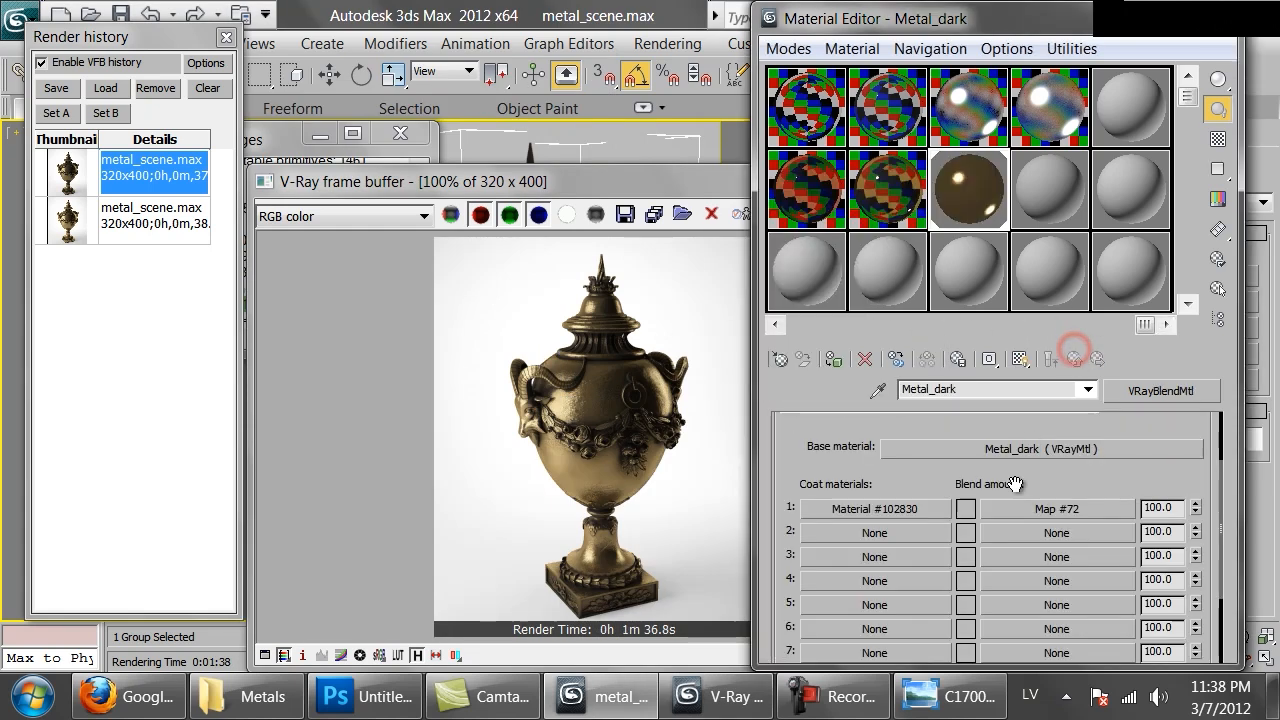
- Set the radius to 20 cm in coat 1's blend-amount VRayDirt map and in the dirt map nested inside it
{"action": "left_click", "coordinate": [1014, 509]}
{"action": "double_click", "coordinate": [1159, 451]}
{"action": "key", "text": "Return"}
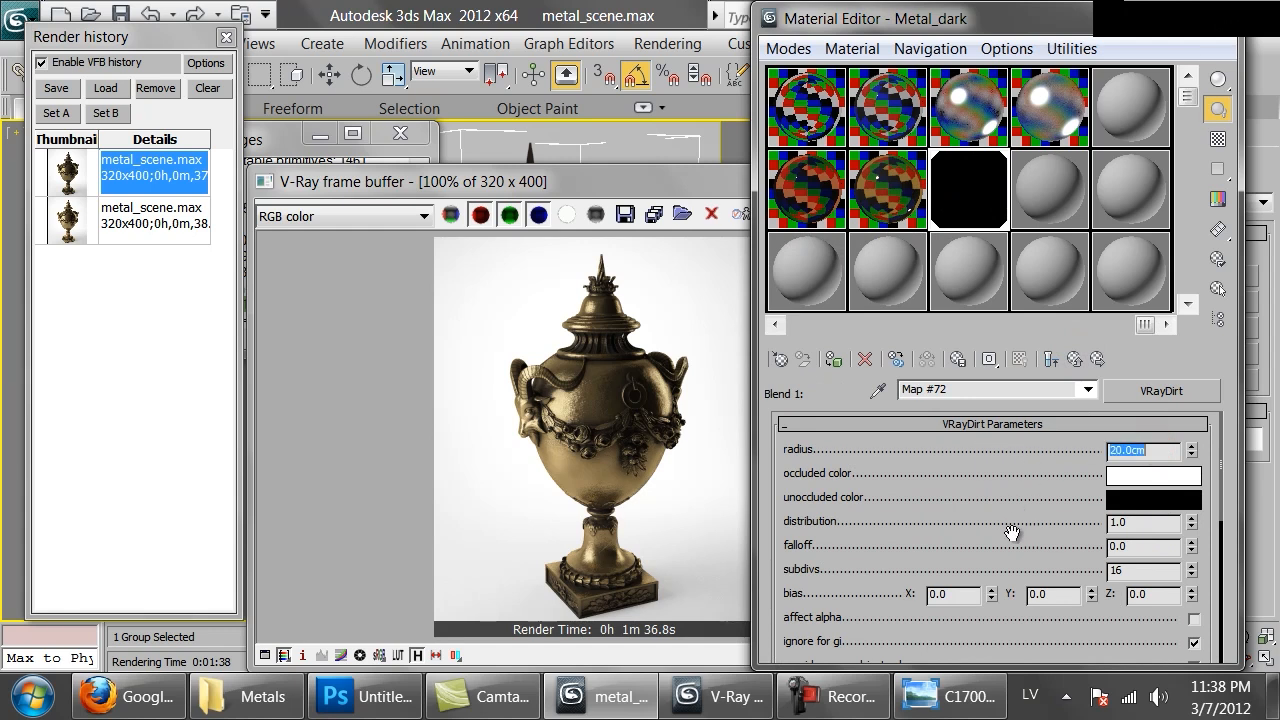
{"action": "scroll", "coordinate": [1011, 528], "scroll_direction": "down", "scroll_amount": 5}
{"action": "left_click", "coordinate": [1068, 560]}
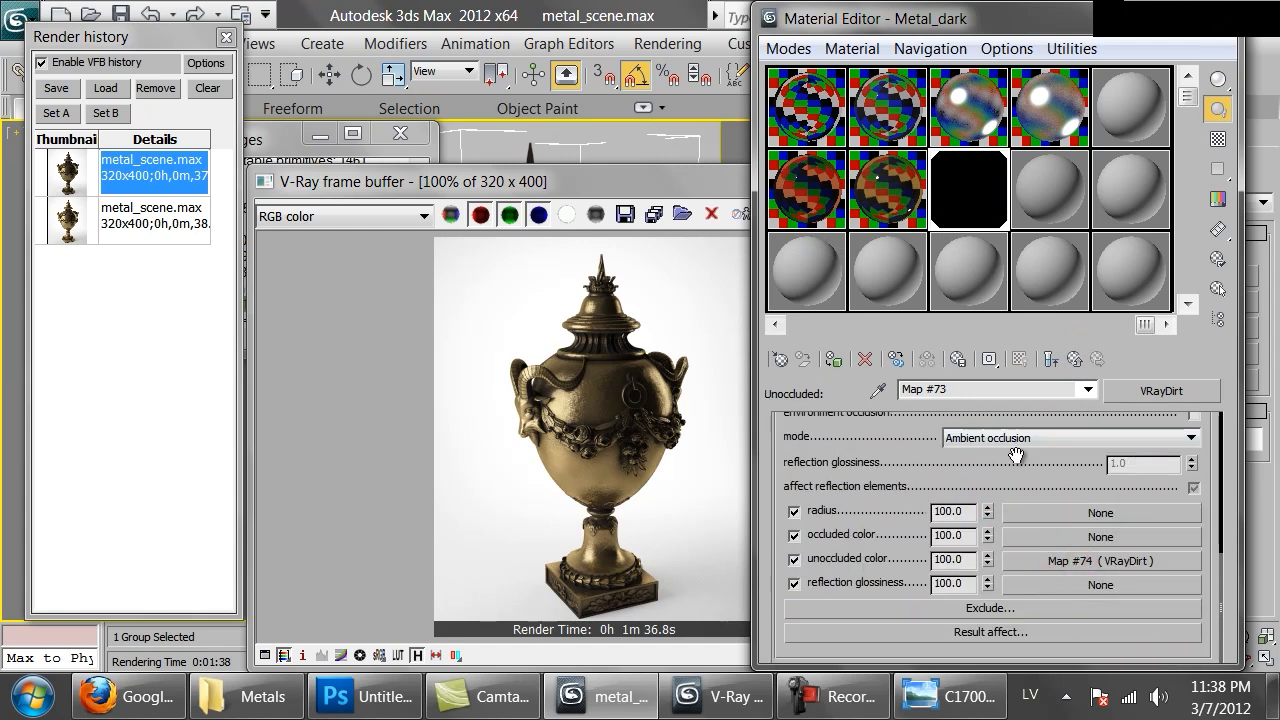
{"action": "scroll", "coordinate": [1014, 456], "scroll_direction": "up", "scroll_amount": 5}
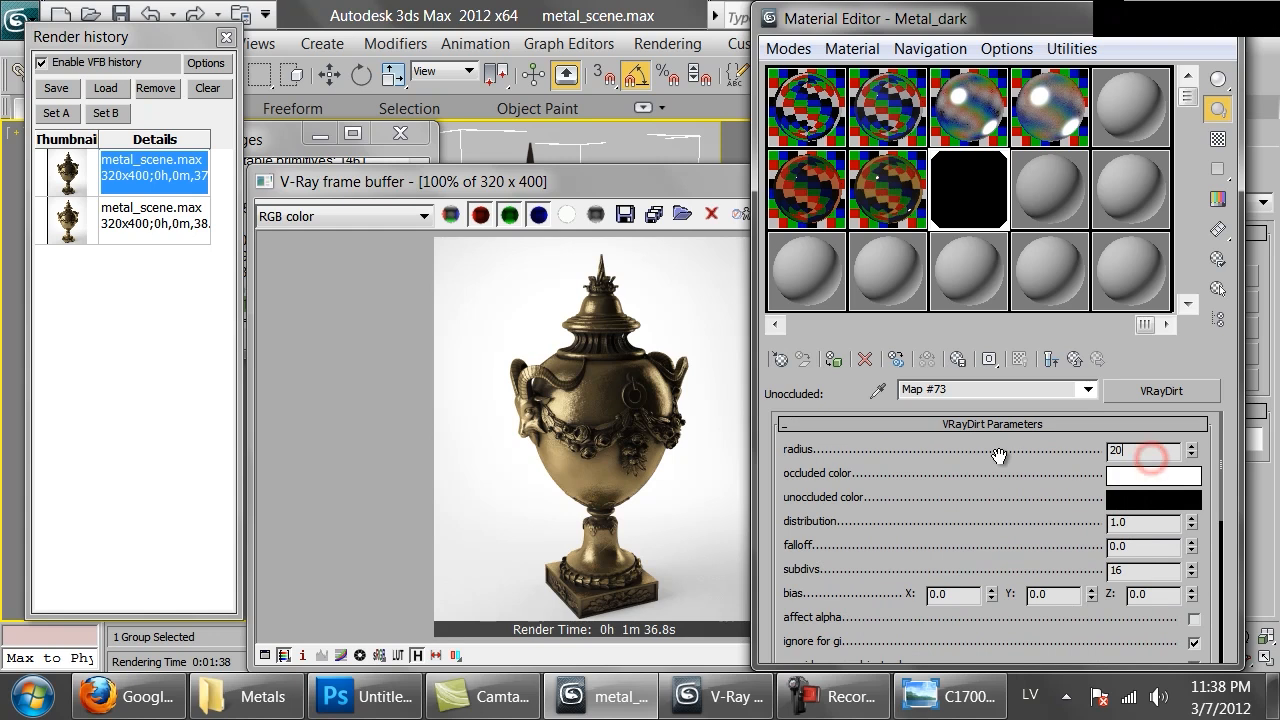
- Set the radius of the innermost nested VRayDirt map to 20 cm and recheck the radius of the linked dirt map
{"action": "scroll", "coordinate": [914, 529], "scroll_direction": "down", "scroll_amount": 5}
{"action": "left_click", "coordinate": [1093, 561]}
{"action": "left_click", "coordinate": [1153, 461]}
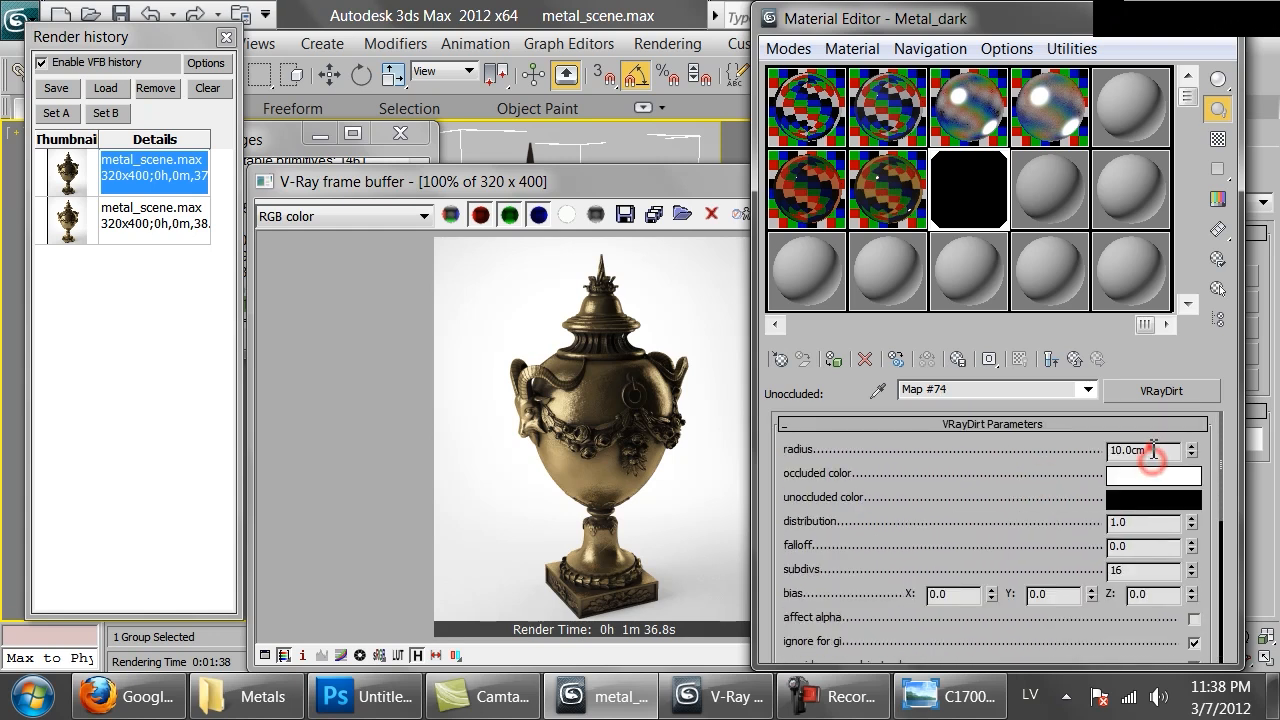
{"action": "scroll", "coordinate": [1020, 450], "scroll_direction": "down", "scroll_amount": 5}
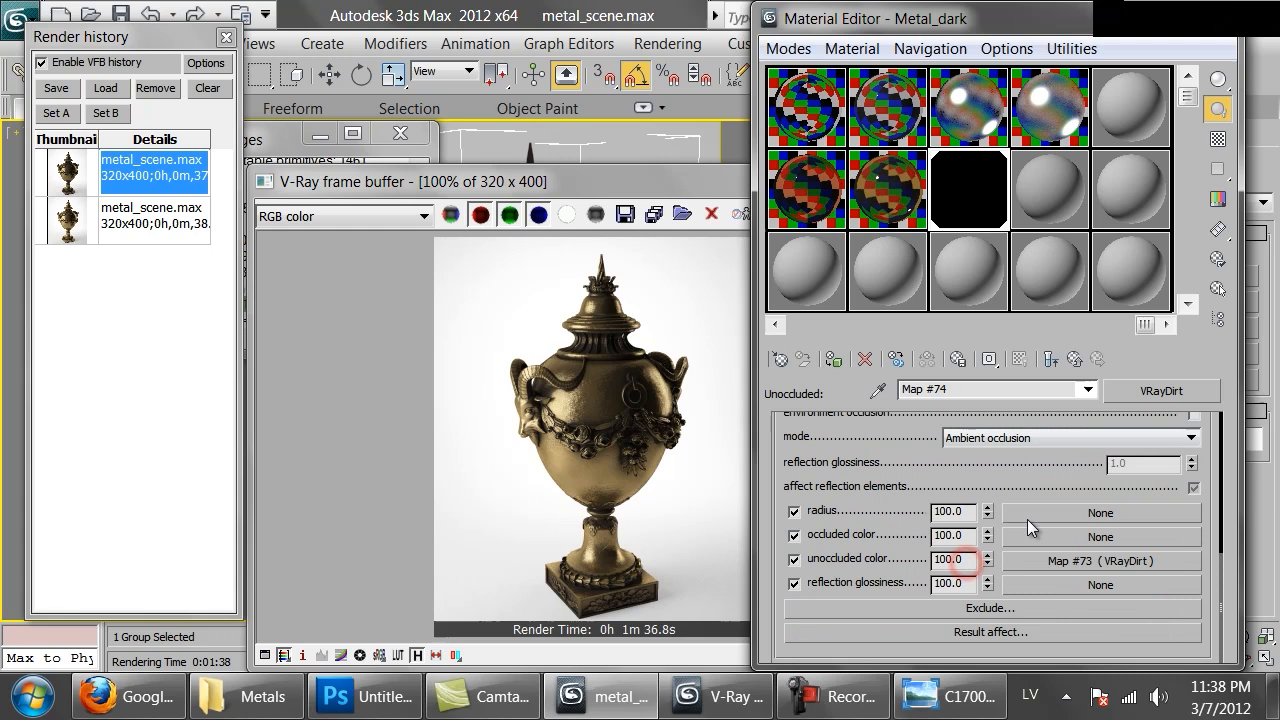
{"action": "left_click", "coordinate": [1063, 560]}
{"action": "scroll", "coordinate": [1075, 500], "scroll_direction": "up", "scroll_amount": 5}
{"action": "double_click", "coordinate": [1150, 452]}
{"action": "type", "text": "20"}
{"action": "key", "text": "Return"}
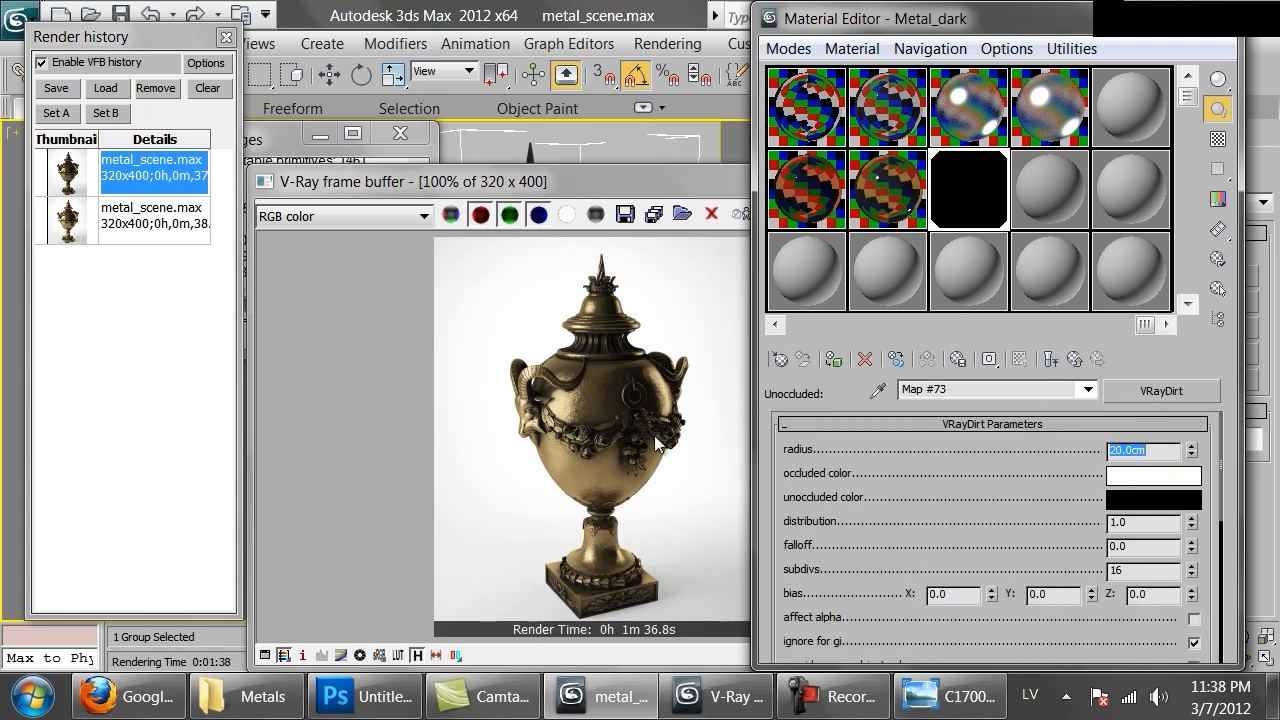
- Render the vase with the 20 cm dirt radii and save the result to the render history
{"action": "left_click", "coordinate": [658, 445]}
{"action": "left_click", "coordinate": [917, 213]}
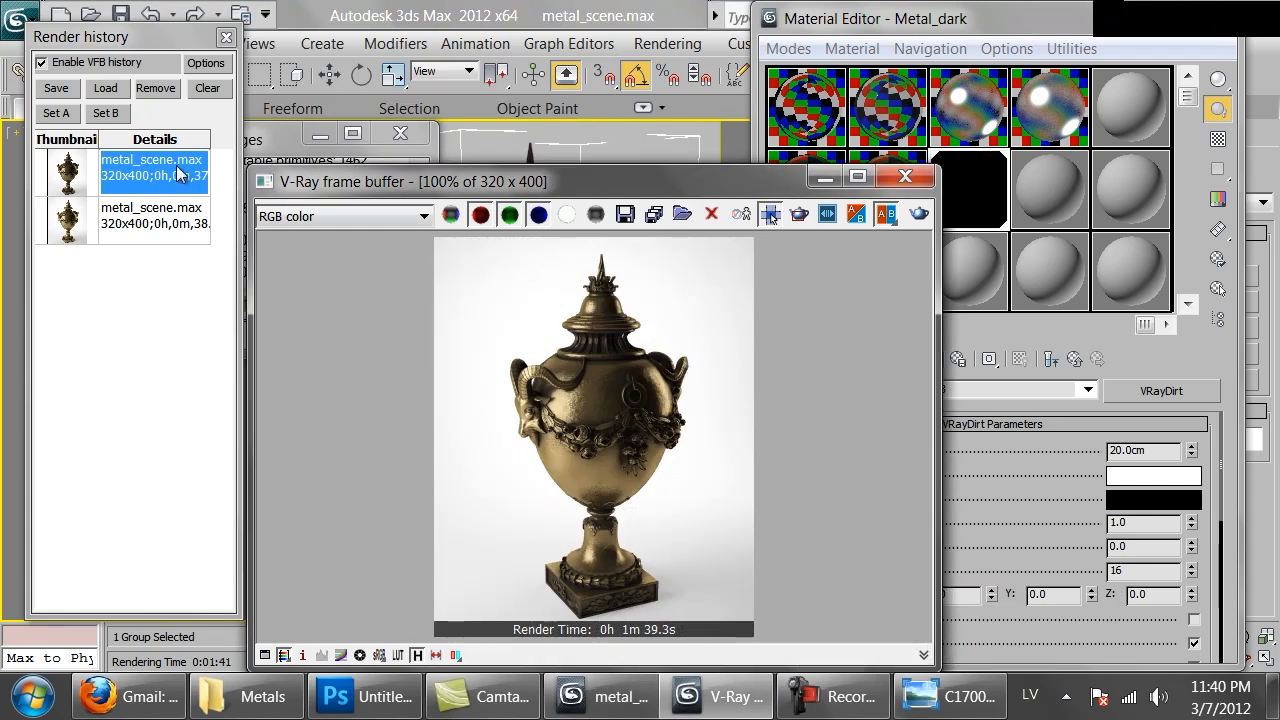
{"action": "left_click", "coordinate": [56, 89]}
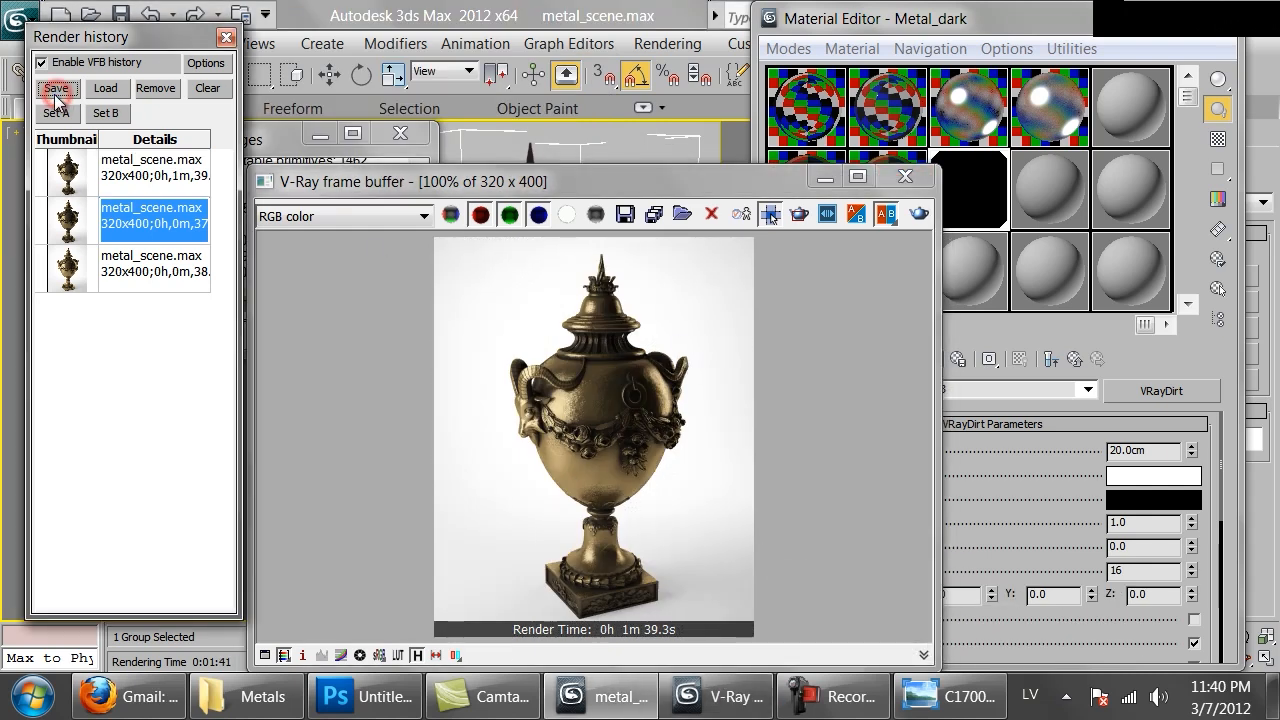
- Compare the newest vase render with the oldest one in the render history, checking how dark the crevices are
{"action": "double_click", "coordinate": [77, 272]}
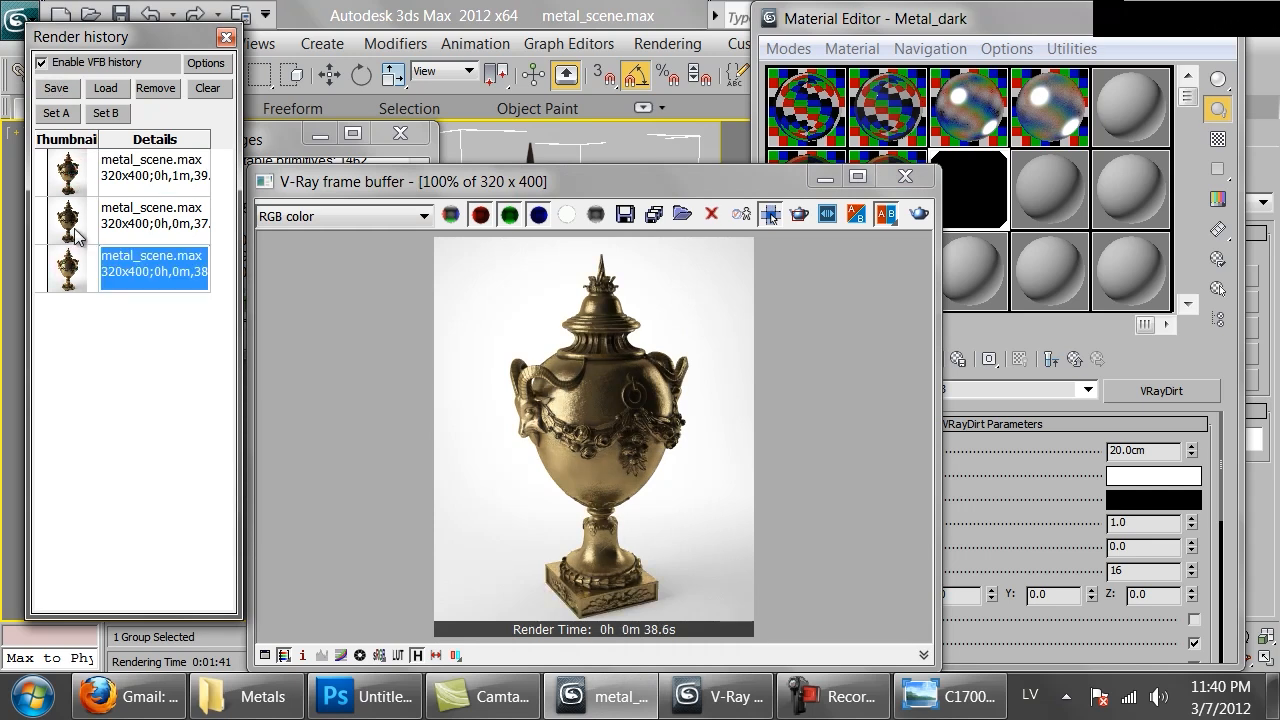
{"action": "double_click", "coordinate": [77, 176]}
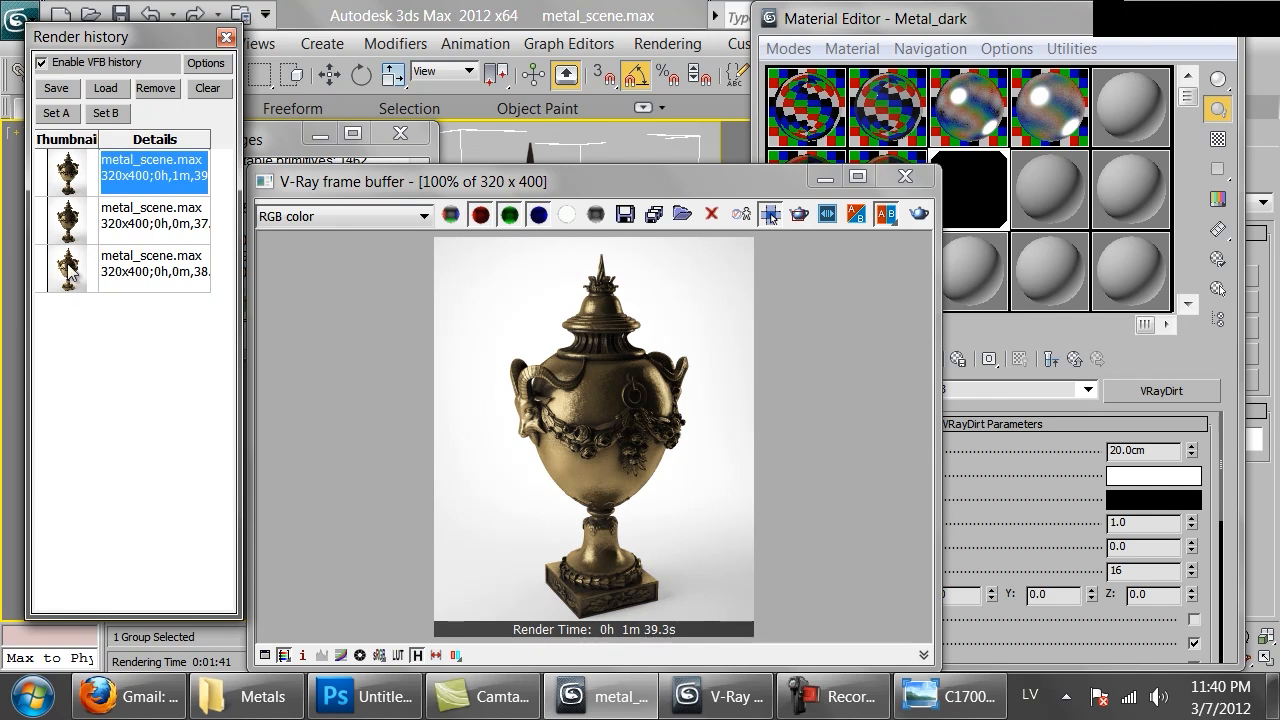
{"action": "double_click", "coordinate": [70, 270]}
{"action": "left_click", "coordinate": [82, 176]}
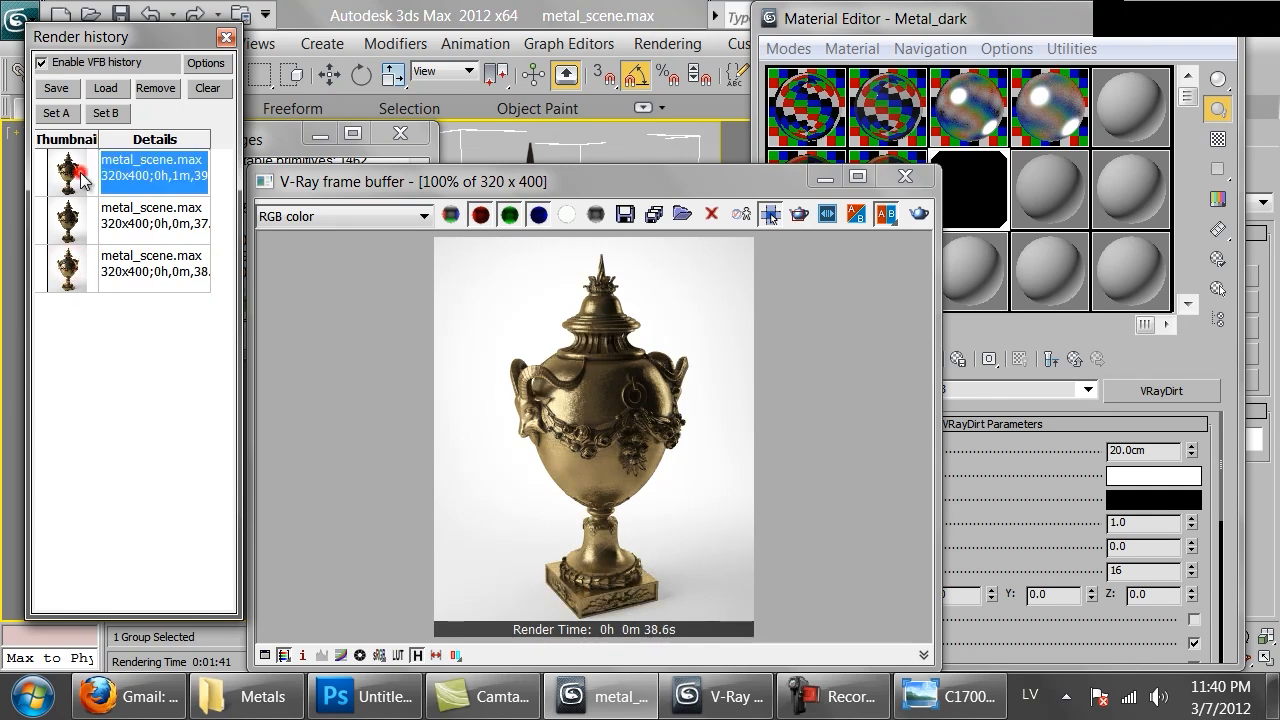
{"action": "double_click", "coordinate": [82, 266]}
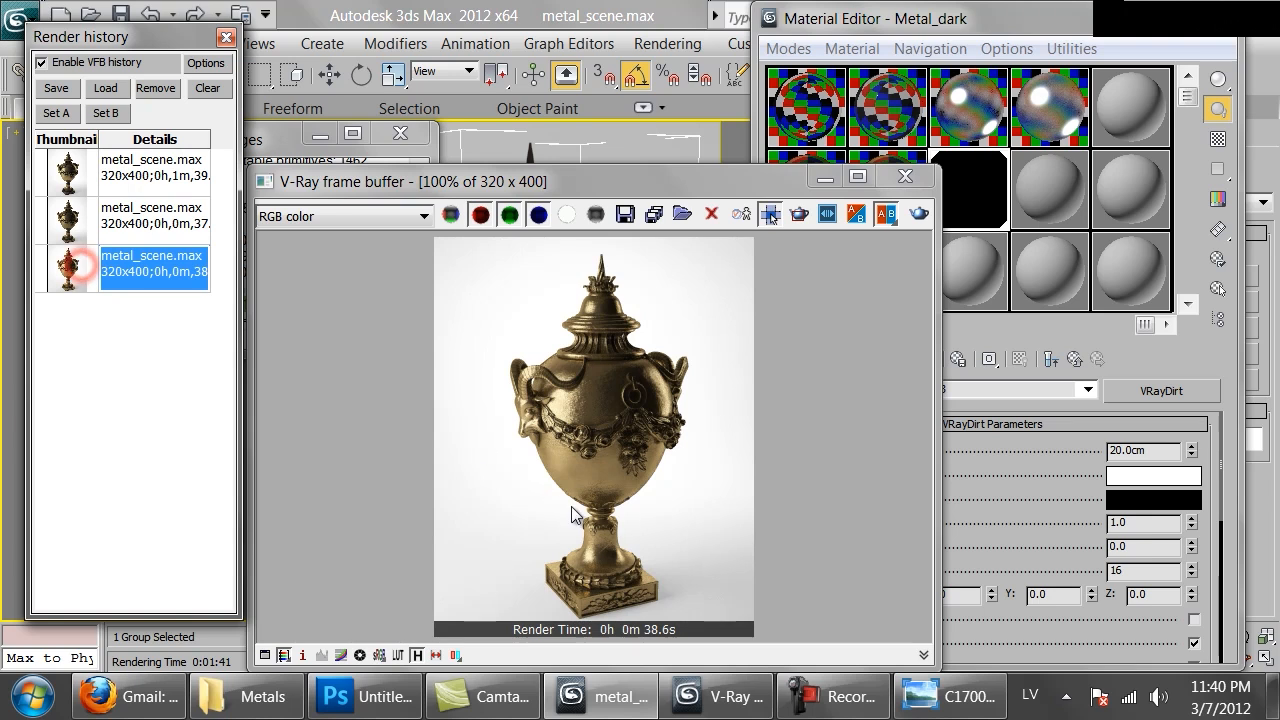
{"action": "double_click", "coordinate": [97, 176]}
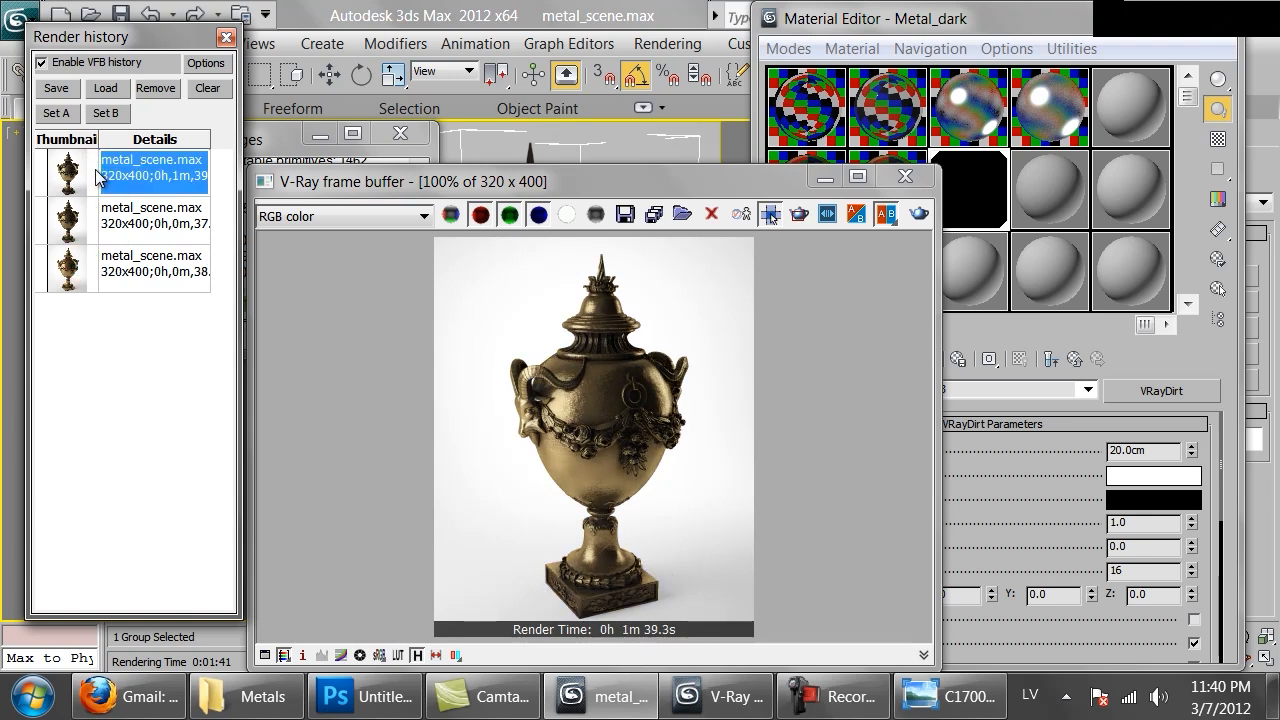
{"action": "double_click", "coordinate": [148, 279]}
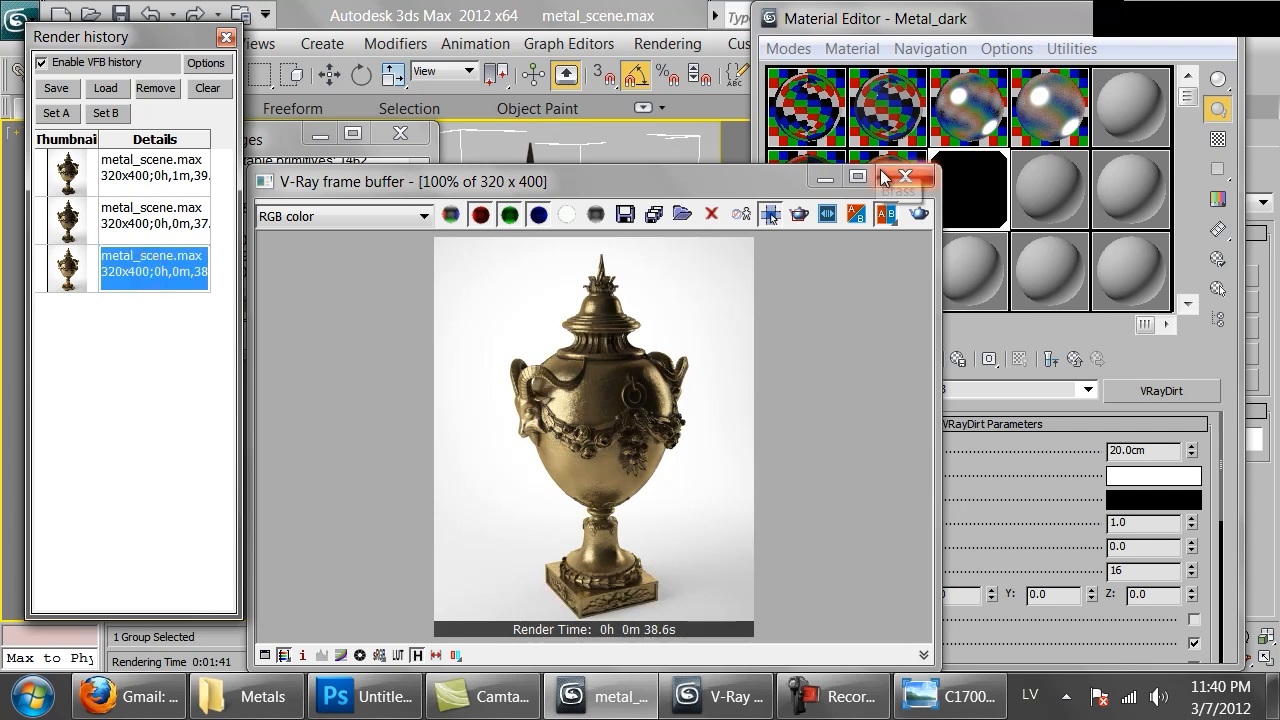
{"action": "double_click", "coordinate": [122, 178]}
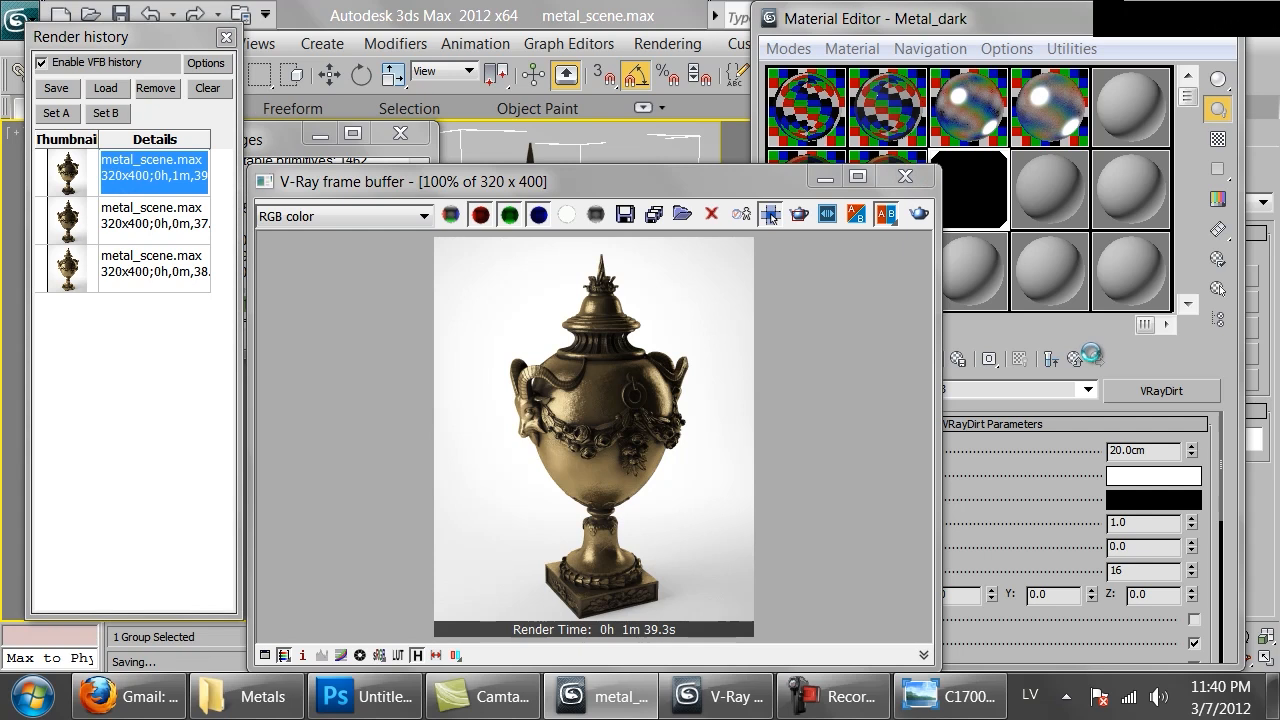
- Switch to Windows Photo Viewer, examine the aged-silver reference photo crinoline.jpg, and return to 3ds Max
{"action": "left_click", "coordinate": [940, 697]}
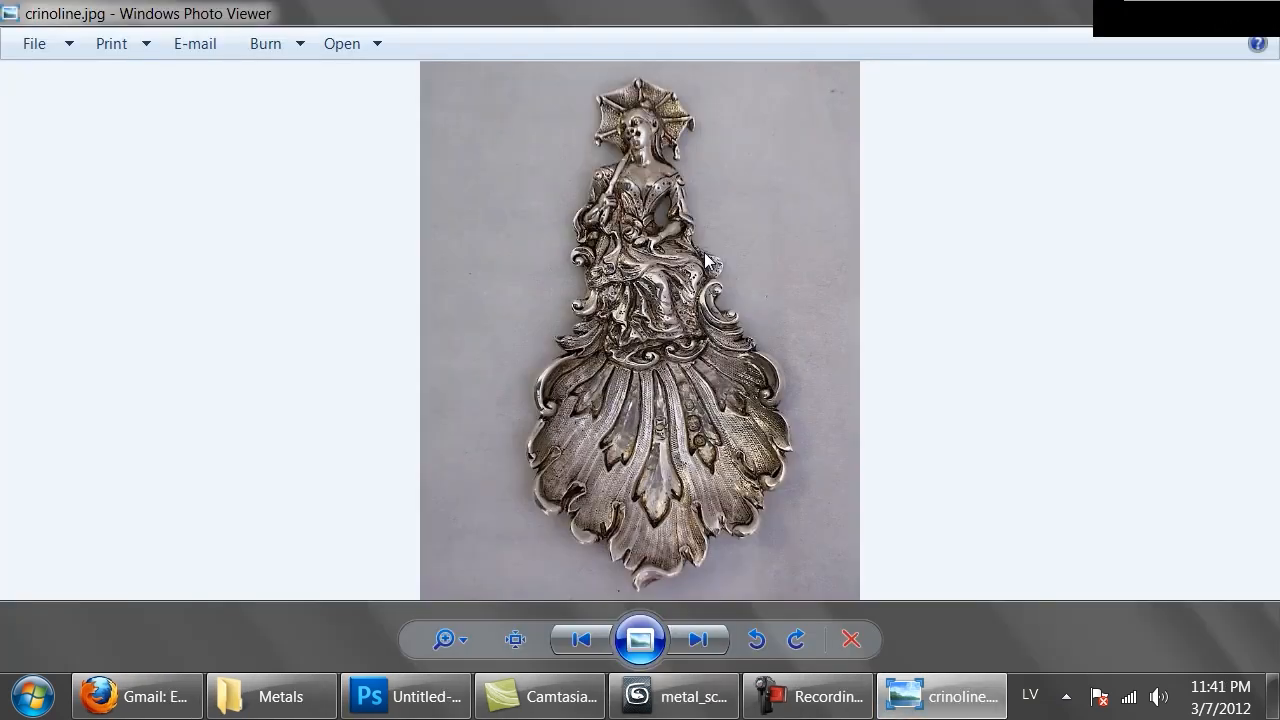
{"action": "key", "text": "Right"}
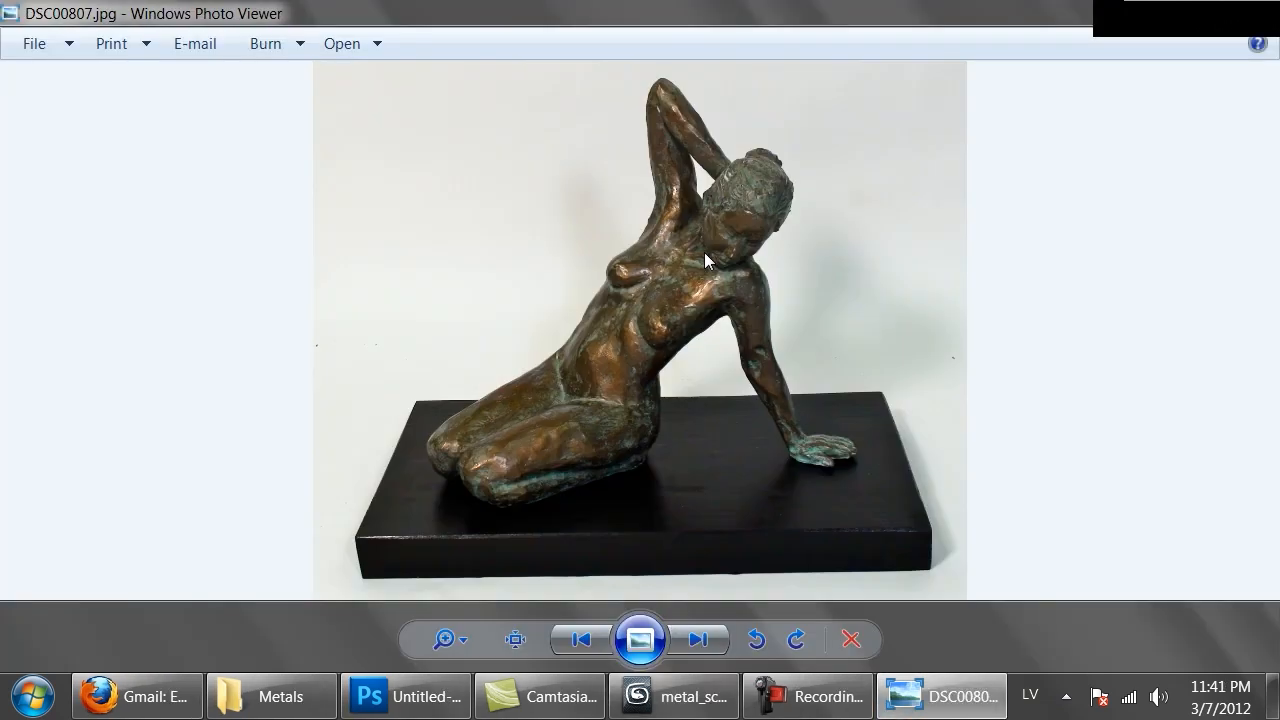
{"action": "key", "text": "Left"}
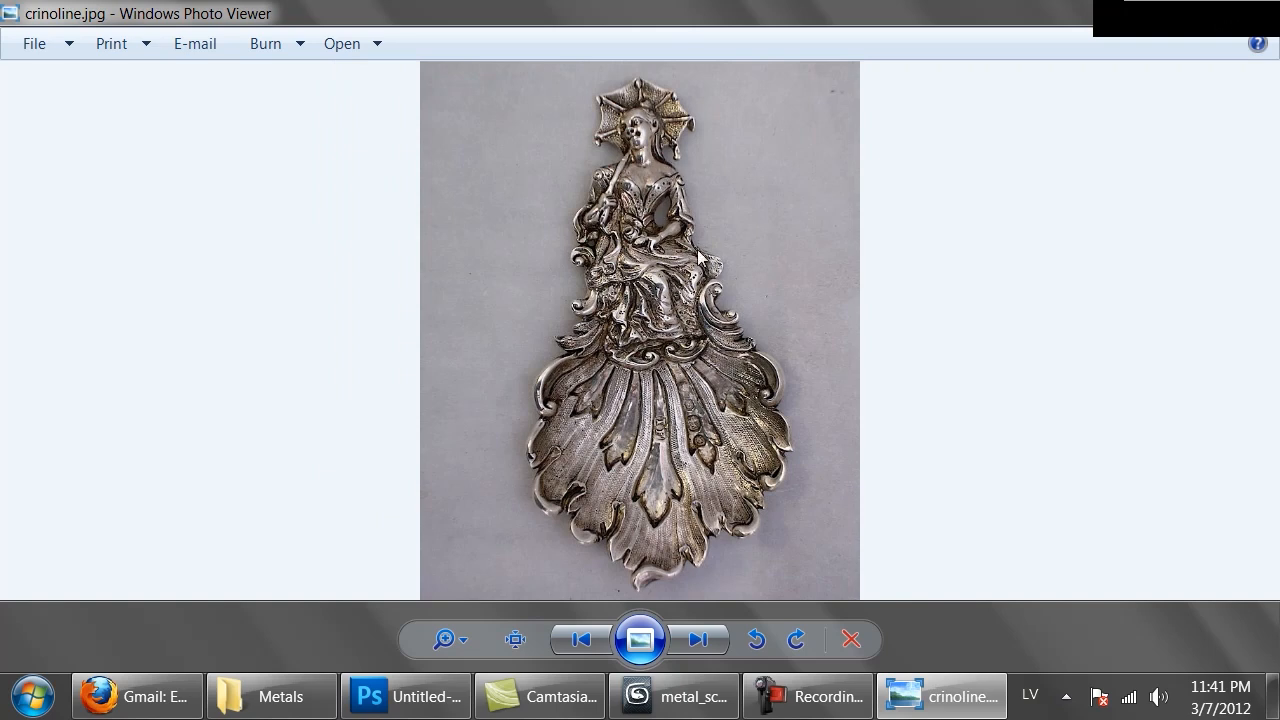
{"action": "left_click", "coordinate": [675, 697]}
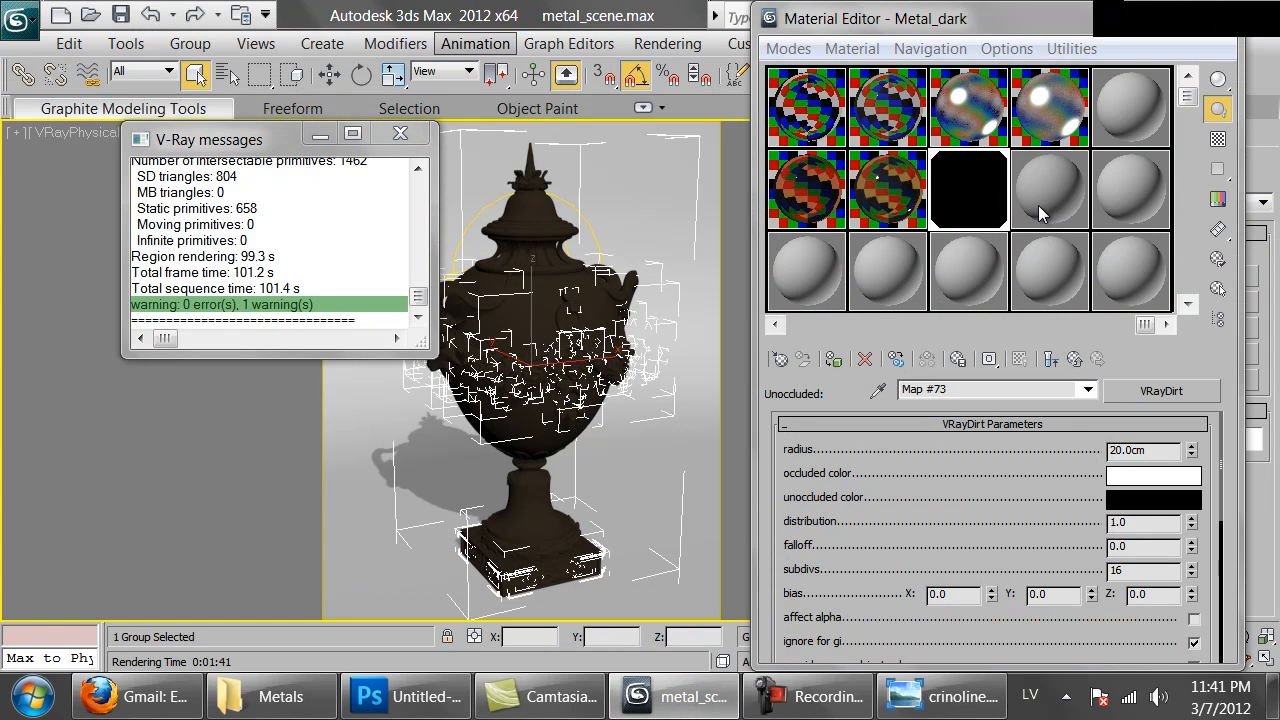
- Copy the Stainless_steel material into the empty sample slot beside Metal_dark and rename the copy Silver
{"action": "left_click", "coordinate": [1070, 368]}
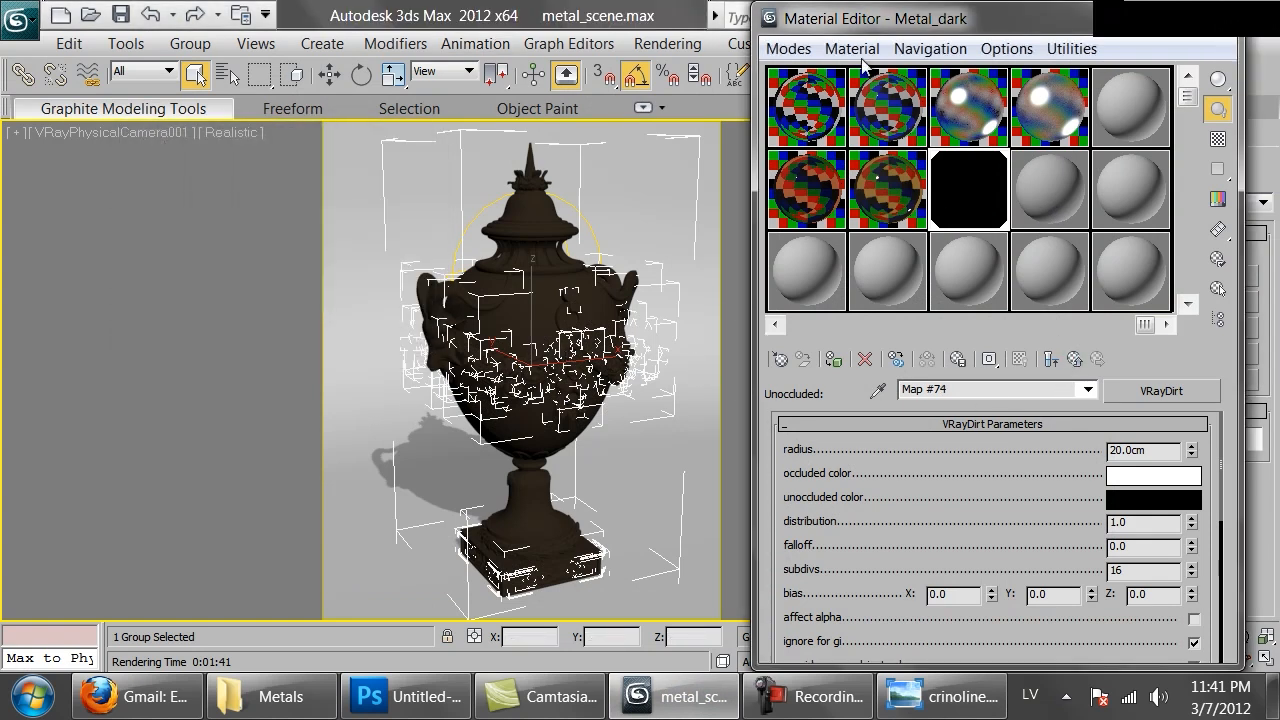
{"action": "left_click", "coordinate": [1037, 192]}
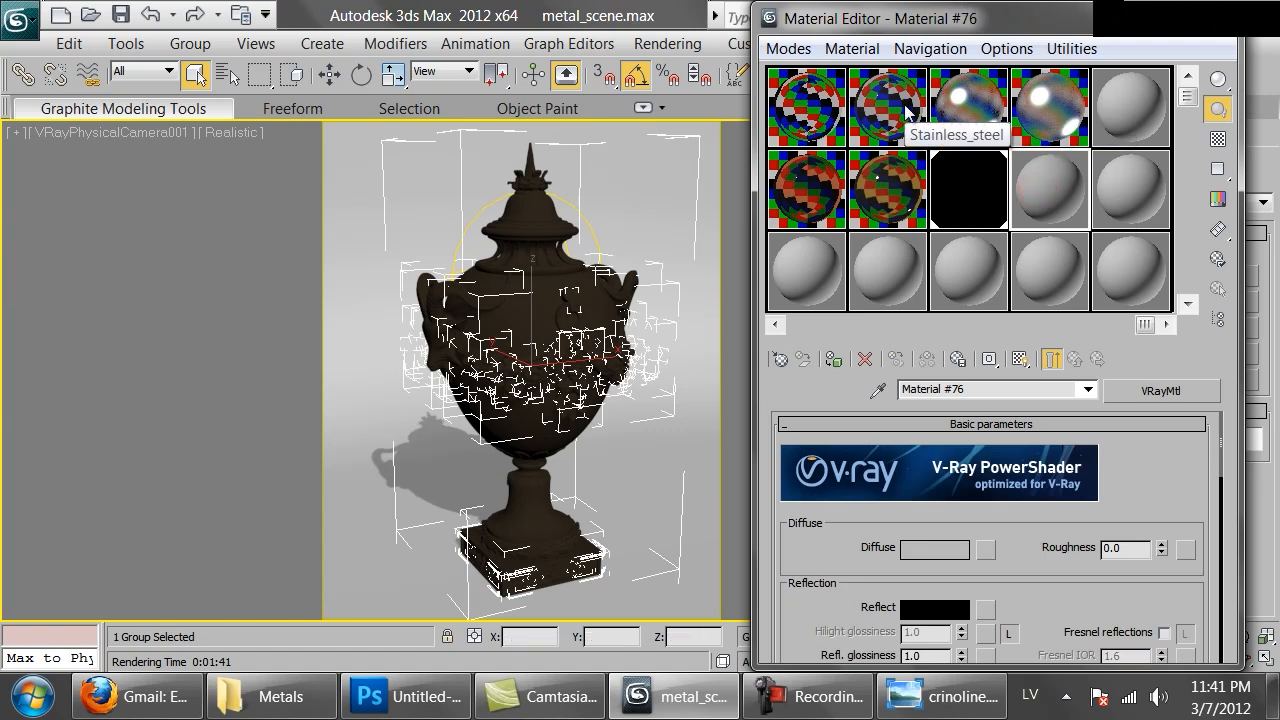
{"action": "left_click_drag", "start_coordinate": [906, 112], "coordinate": [1051, 189]}
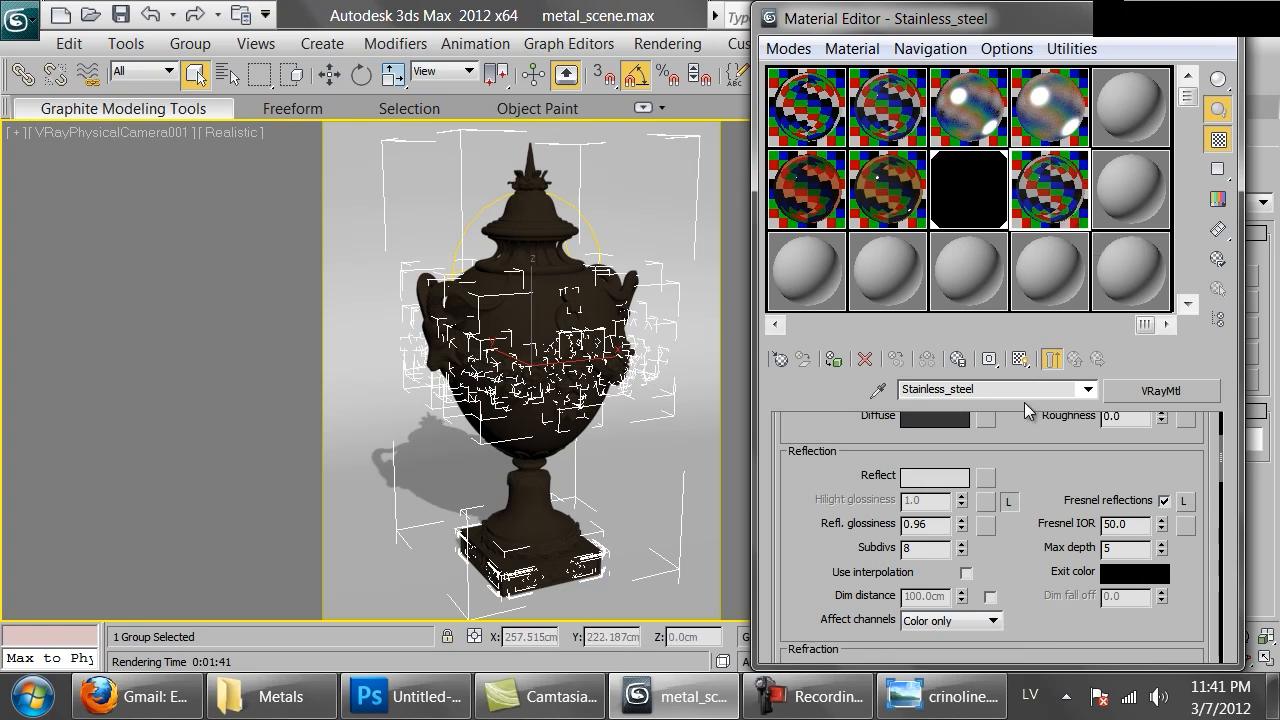
{"action": "double_click", "coordinate": [976, 390]}
{"action": "type", "text": "Silver"}
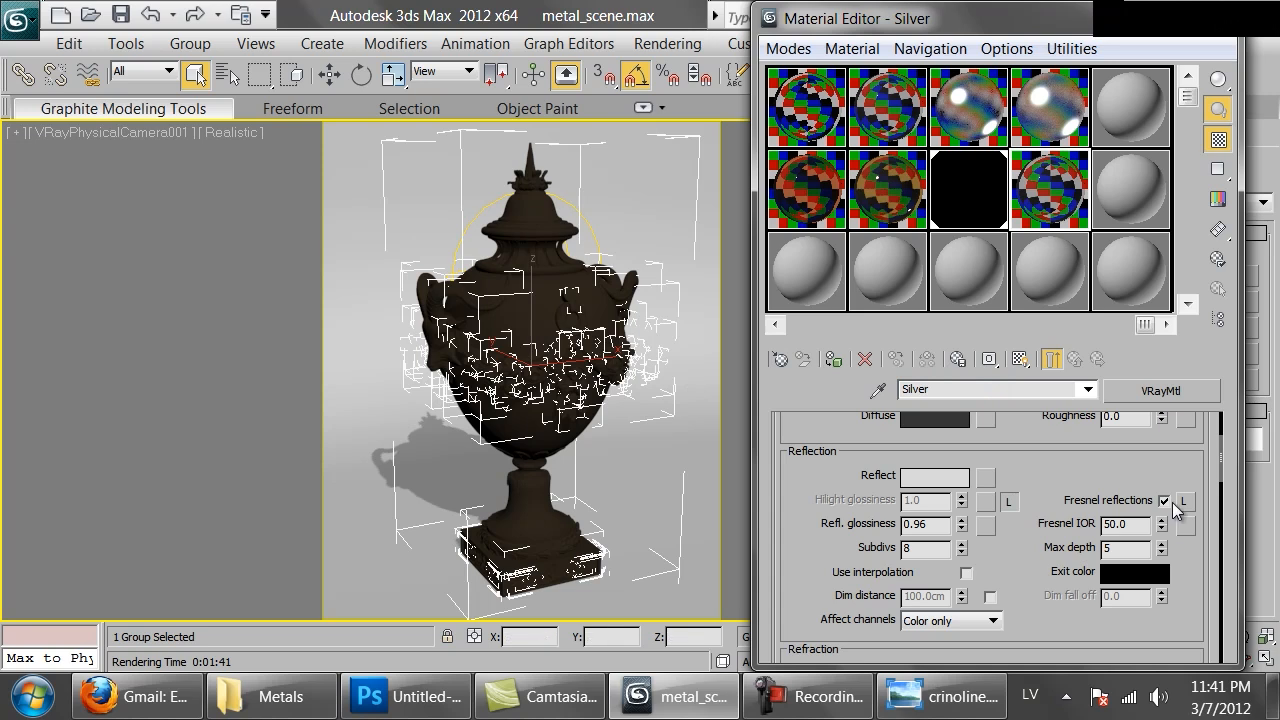
- Set the Silver material's diffuse color to a dark gray with value 16 and a slight warm tint
{"action": "scroll", "coordinate": [1042, 458], "scroll_direction": "up", "scroll_amount": 2}
{"action": "left_click", "coordinate": [934, 477]}
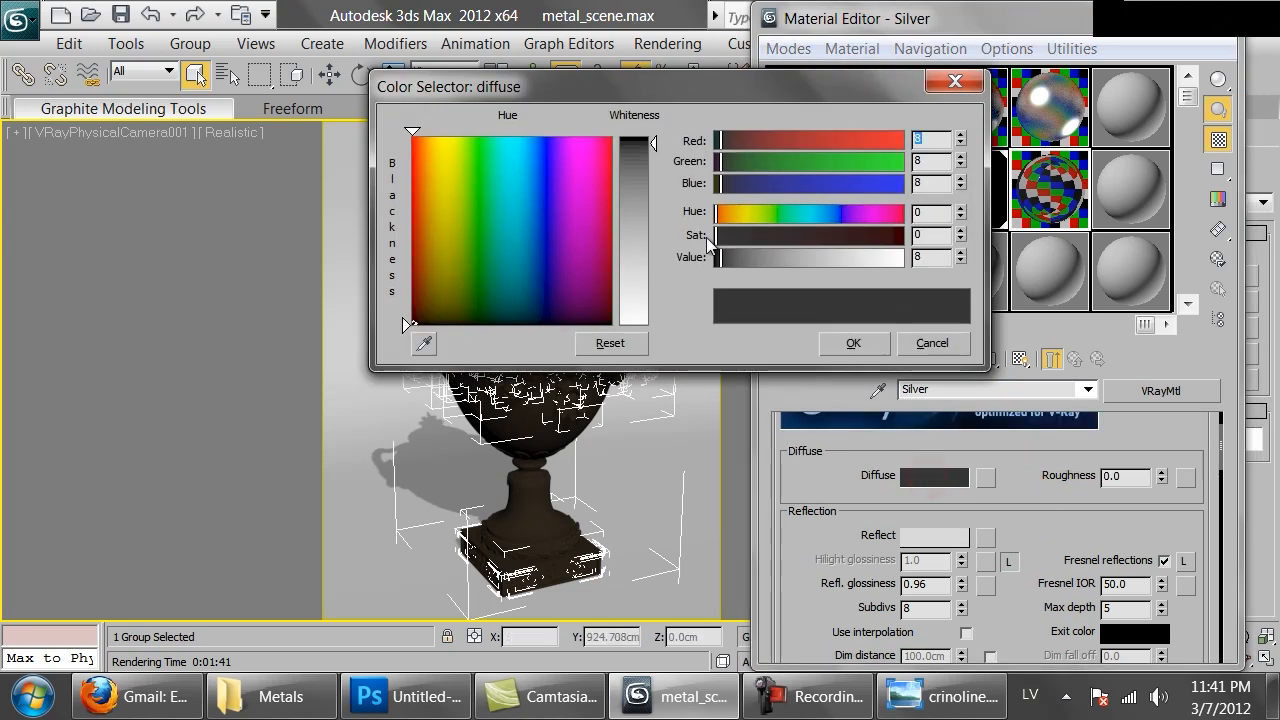
{"action": "left_click_drag", "start_coordinate": [723, 255], "coordinate": [727, 258]}
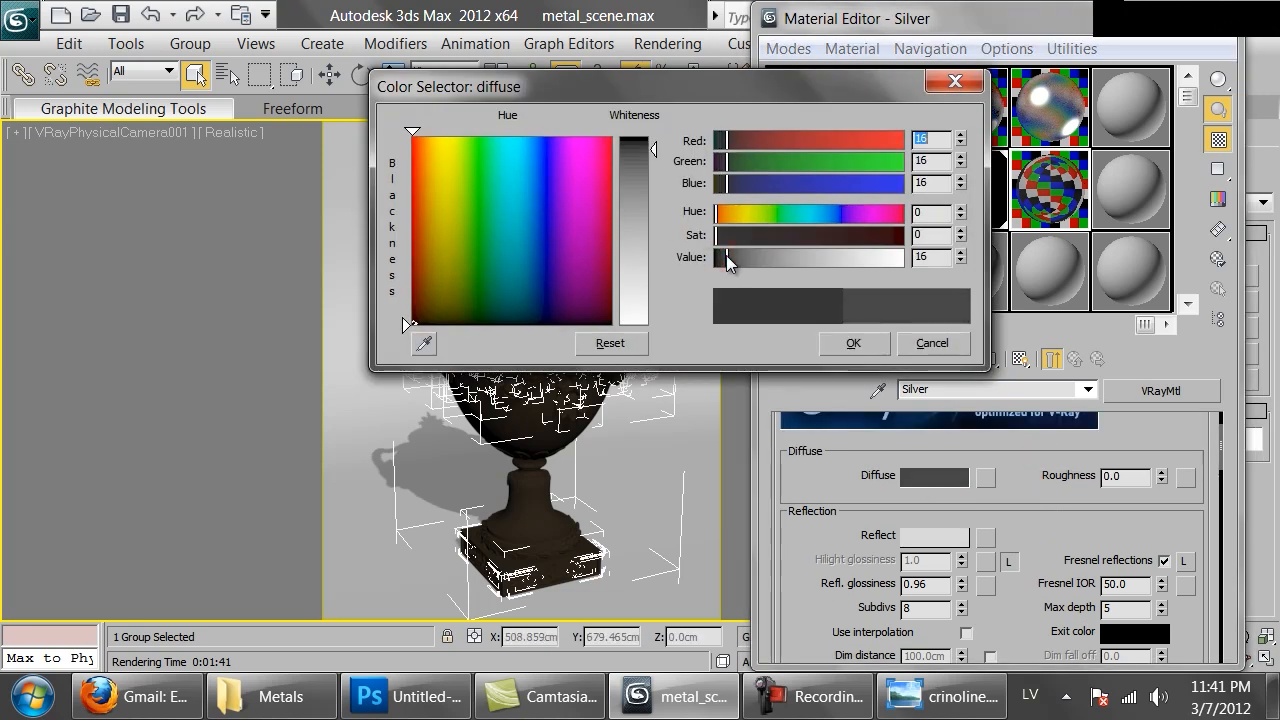
{"action": "left_click", "coordinate": [724, 211]}
{"action": "left_click_drag", "start_coordinate": [724, 235], "coordinate": [737, 240]}
{"action": "left_click", "coordinate": [855, 340]}
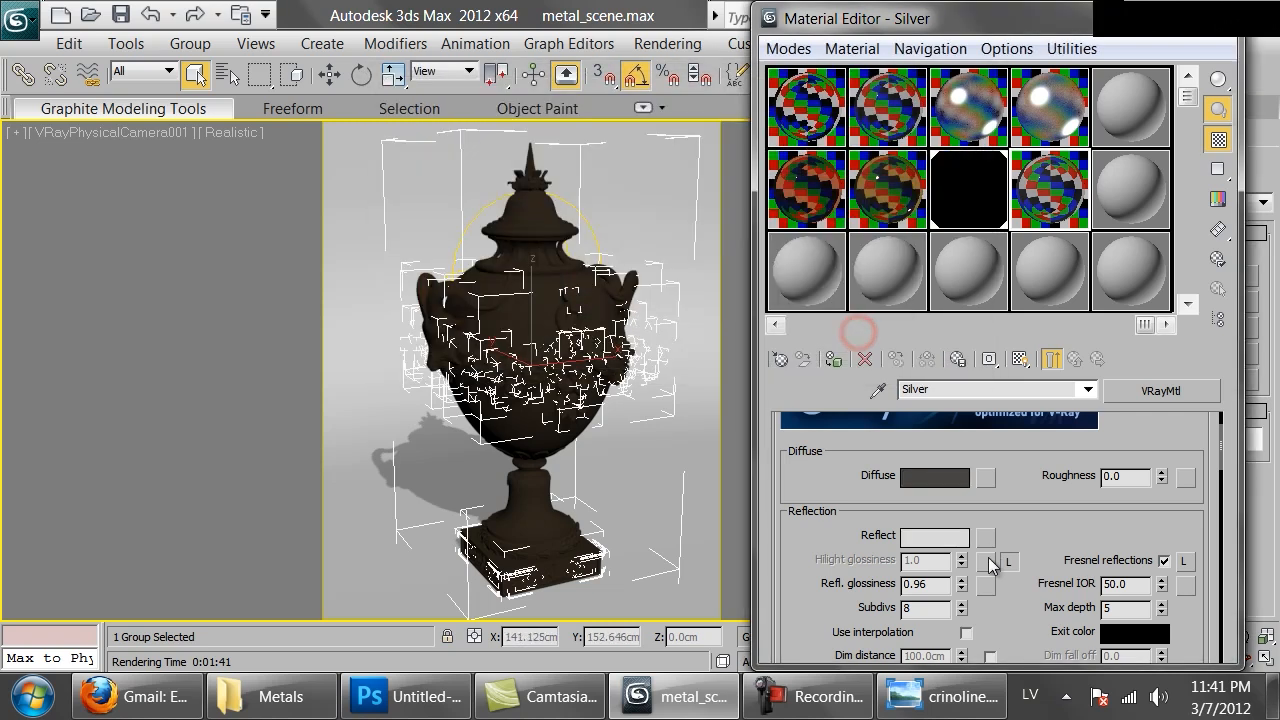
- Give the Silver material's reflection color a faint warm tint with hue 23 and saturation 12
{"action": "left_click", "coordinate": [937, 540]}
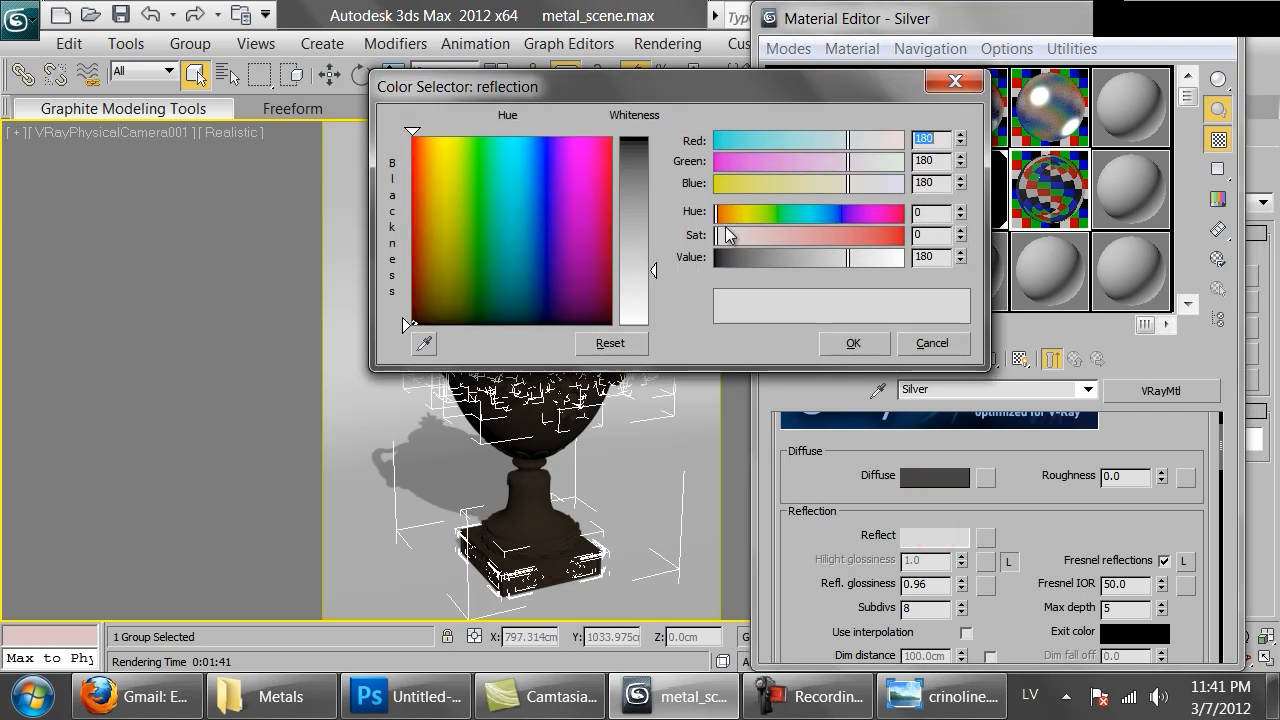
{"action": "left_click", "coordinate": [728, 211]}
{"action": "mouse_move", "coordinate": [729, 234]}
{"action": "left_mouse_down"}
{"action": "mouse_move", "coordinate": [740, 238]}
{"action": "mouse_move", "coordinate": [731, 215]}
{"action": "mouse_move", "coordinate": [719, 240]}
{"action": "left_mouse_up"}
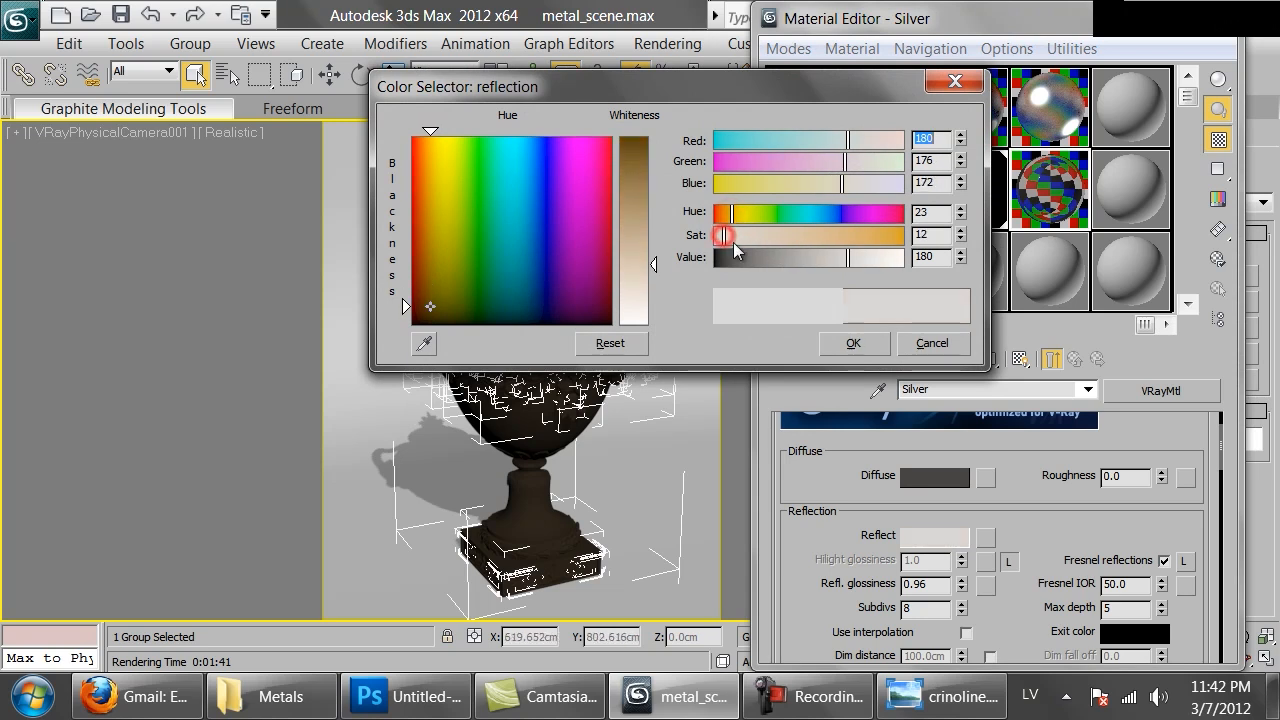
{"action": "left_click", "coordinate": [848, 343]}
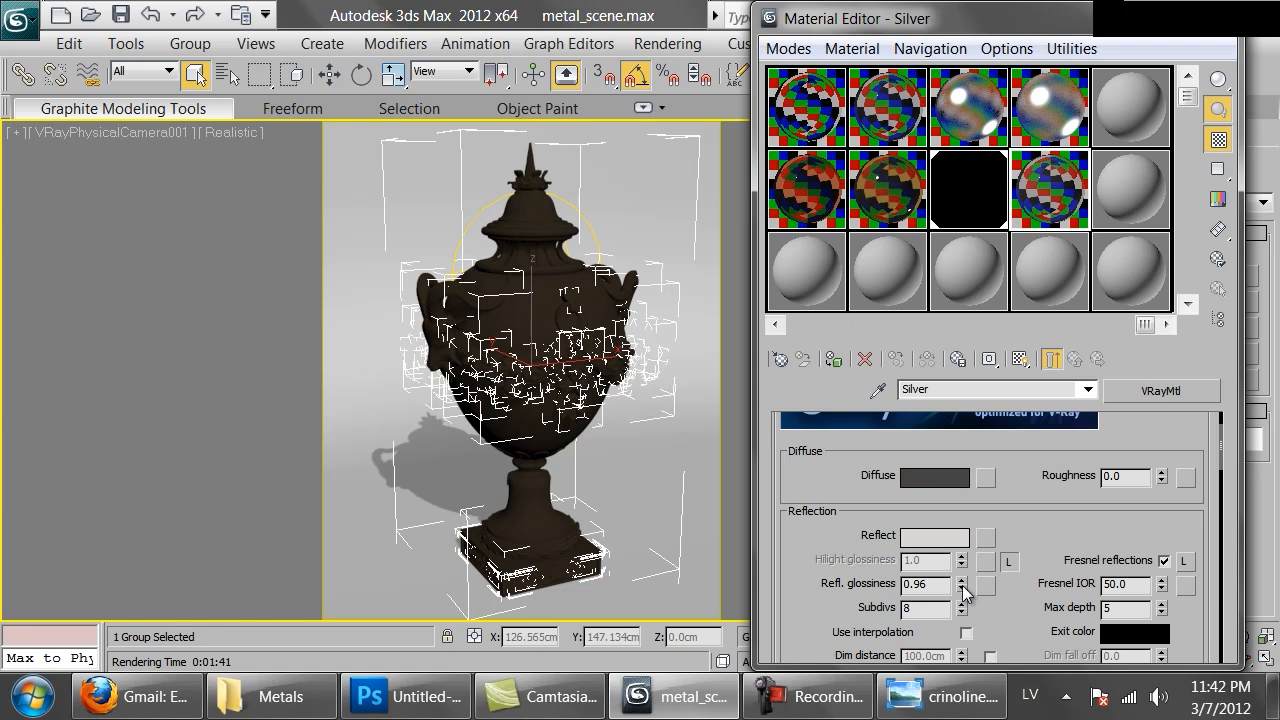
- Brighten the Silver material's reflection color by setting its value to 190
{"action": "left_click", "coordinate": [940, 540]}
{"action": "double_click", "coordinate": [940, 256]}
{"action": "type", "text": "190"}
{"action": "key", "text": "Return"}
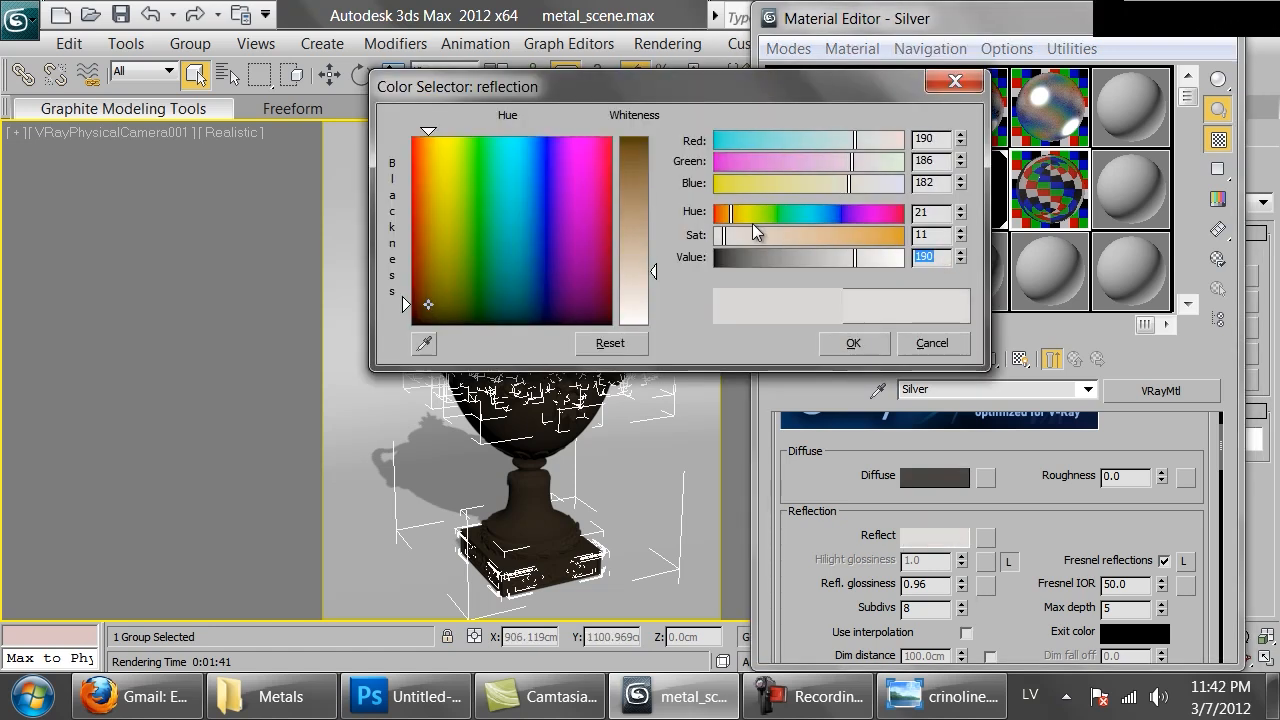
{"action": "left_click", "coordinate": [853, 343]}
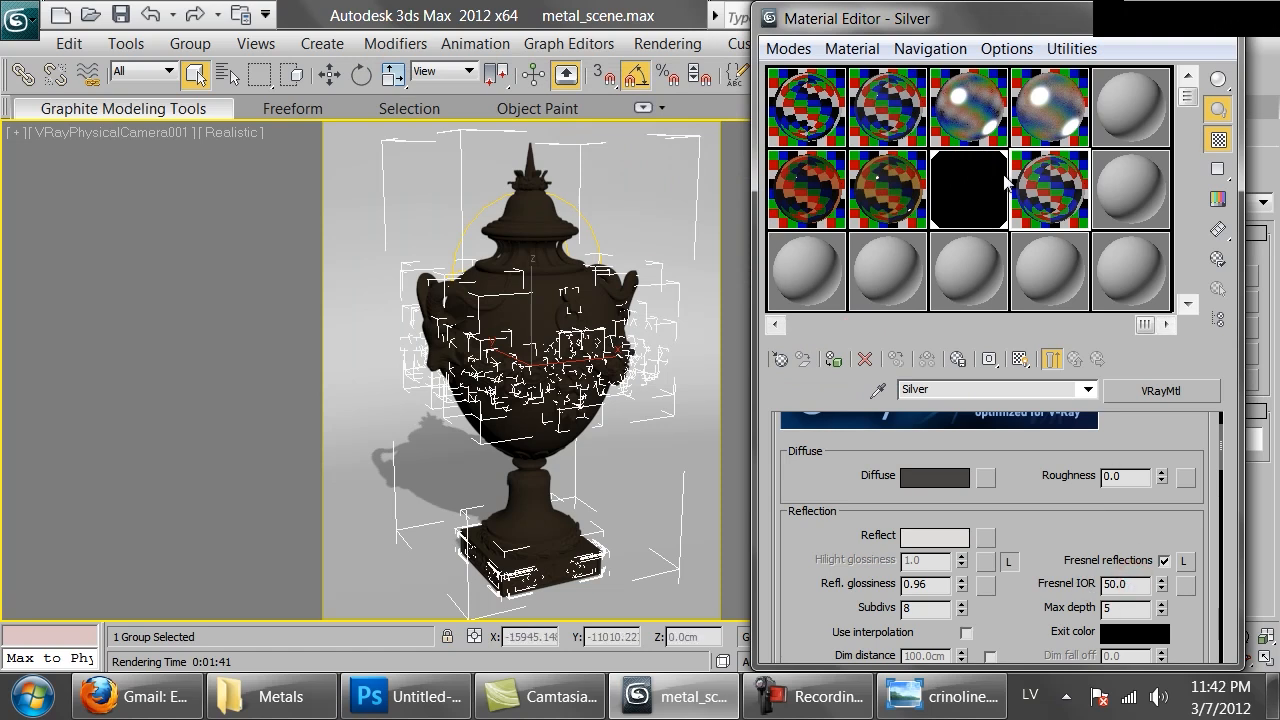
- Preview the Silver material enlarged, assign it to the selected vase, and start a render
{"action": "double_click", "coordinate": [1040, 183]}
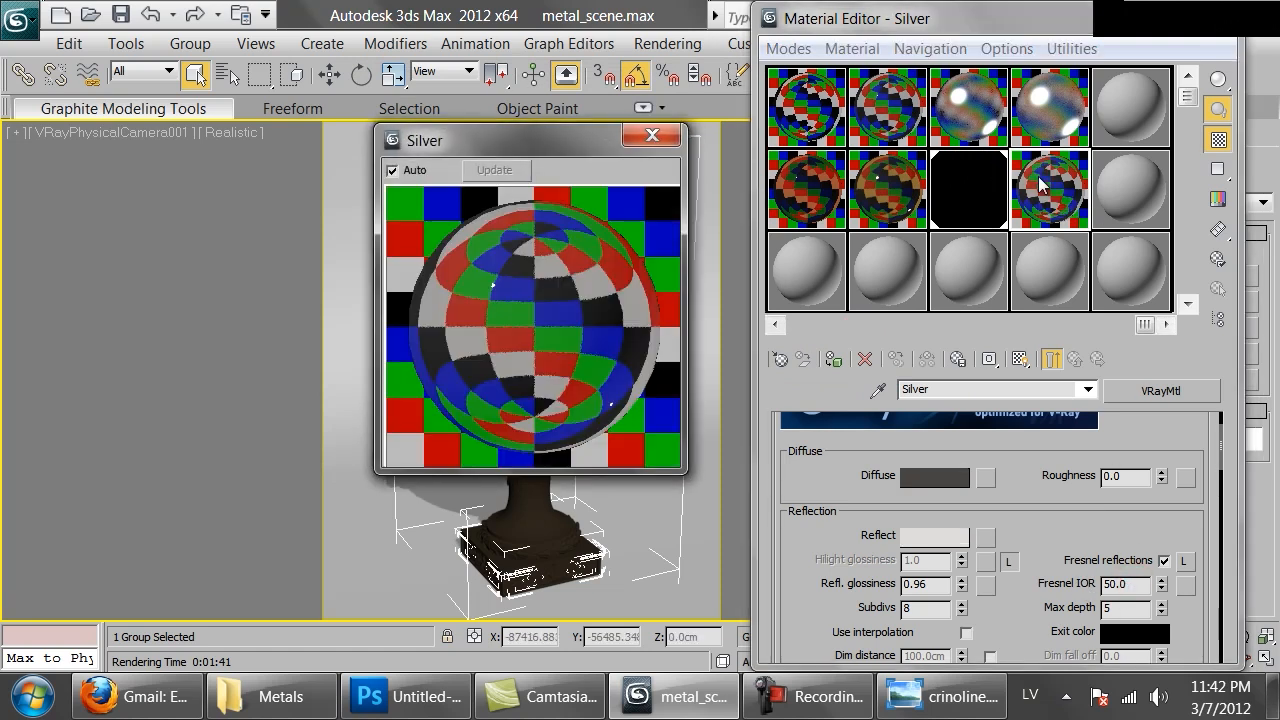
{"action": "left_click", "coordinate": [834, 358]}
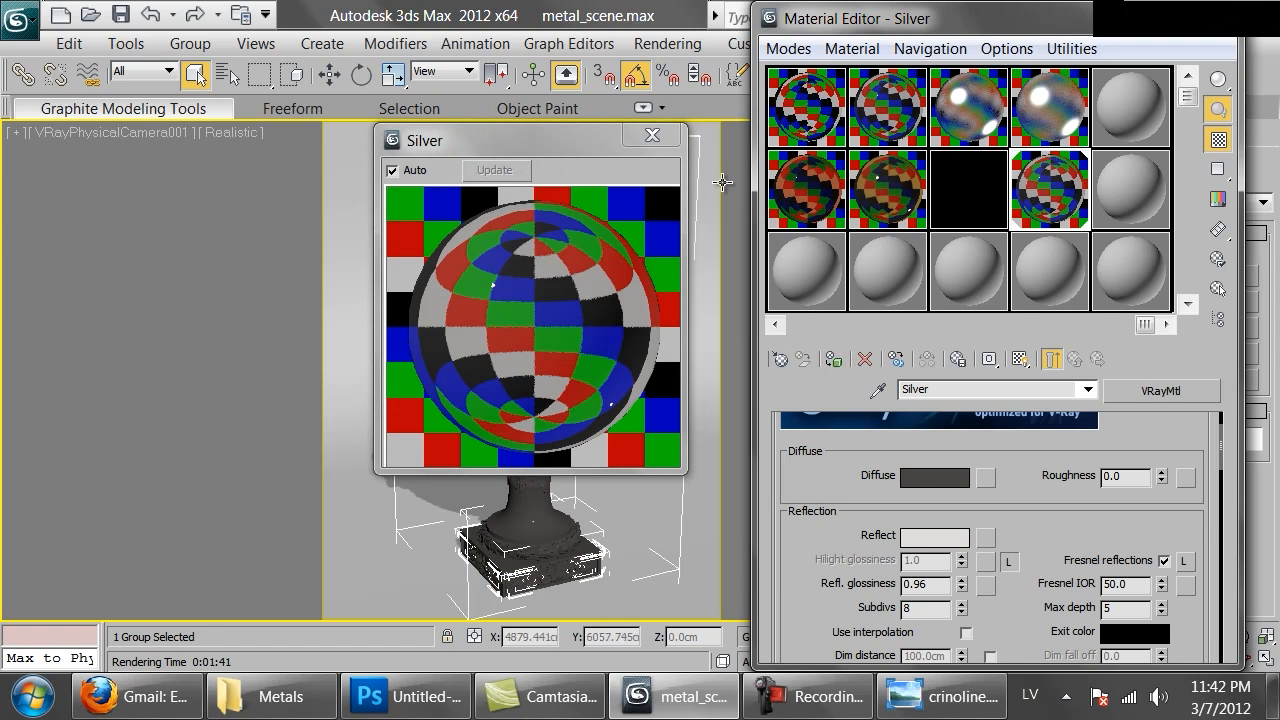
{"action": "left_click", "coordinate": [657, 138]}
{"action": "left_click_drag", "start_coordinate": [834, 20], "coordinate": [920, 188]}
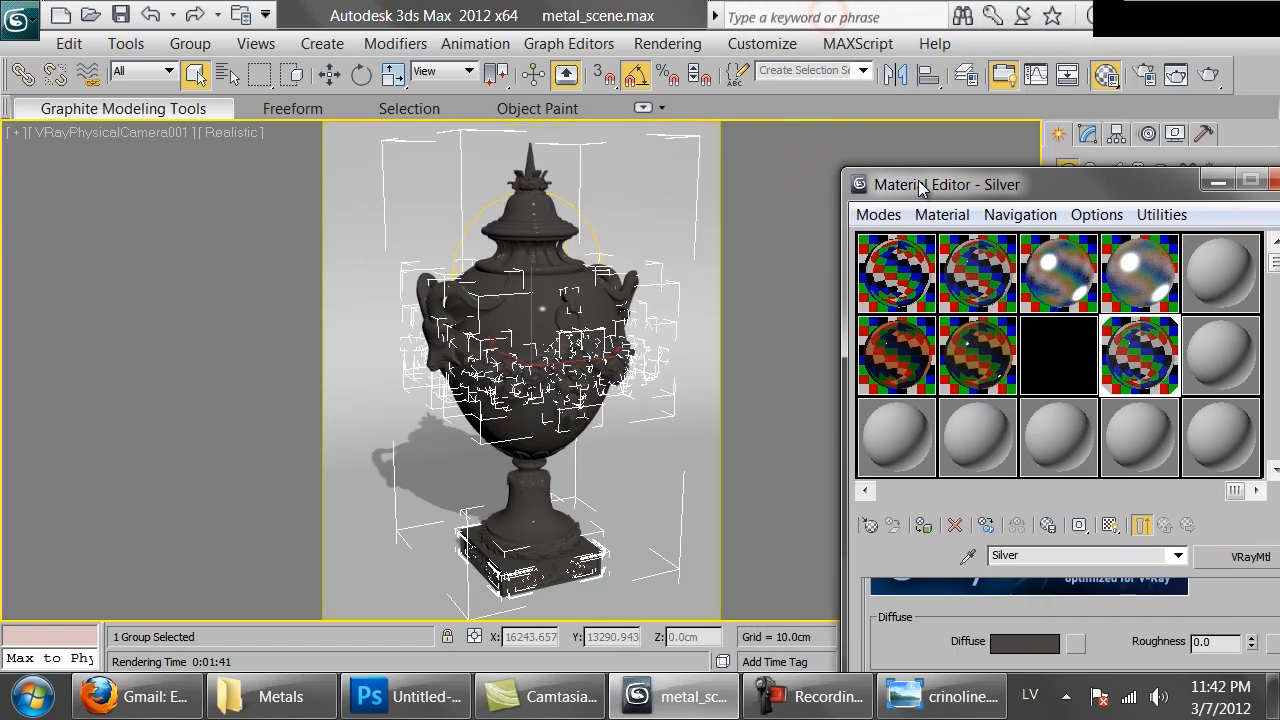
{"action": "left_click", "coordinate": [1206, 76]}
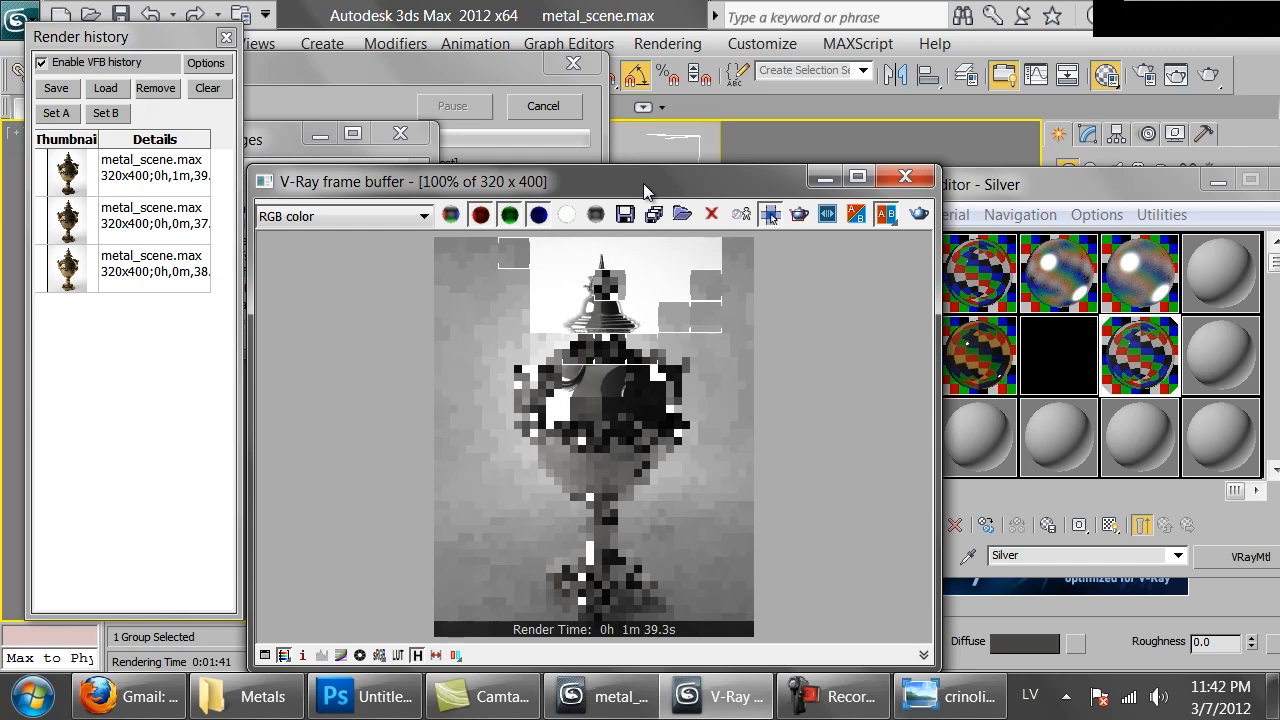
- Cancel the running render of the vase and close the V-Ray frame buffer
{"action": "left_click_drag", "start_coordinate": [643, 186], "coordinate": [775, 43]}
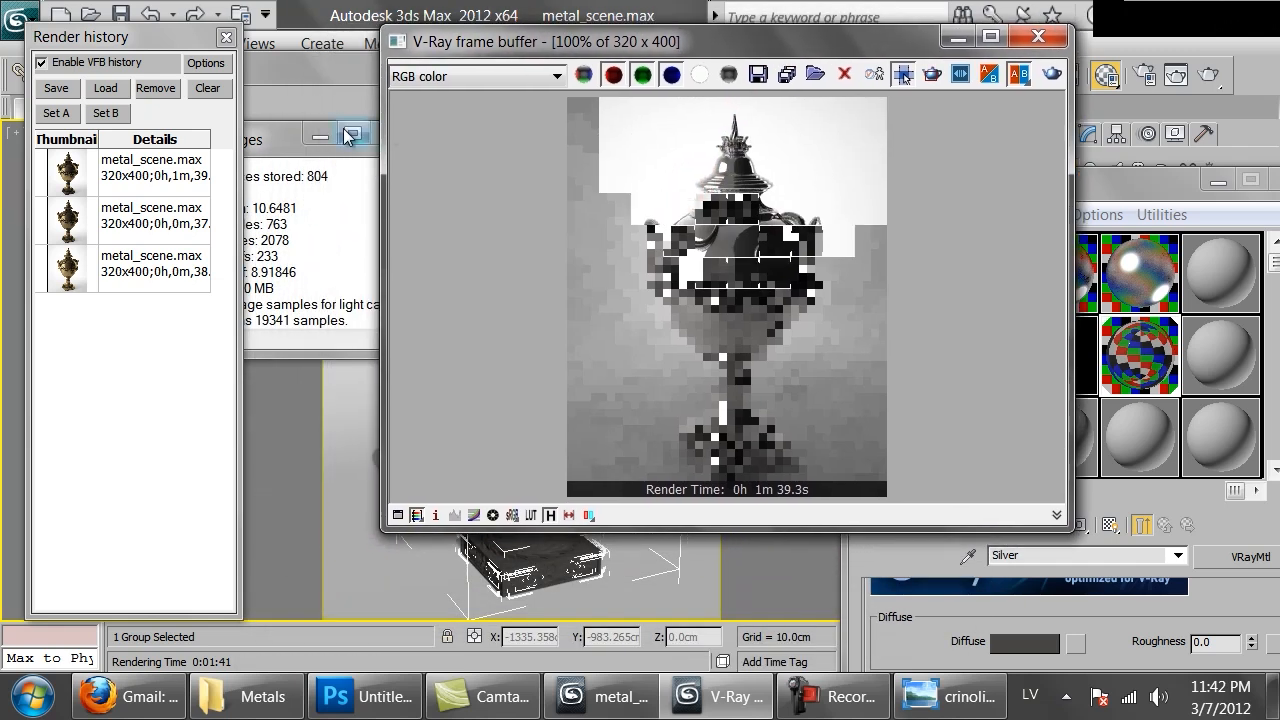
{"action": "left_click", "coordinate": [284, 64]}
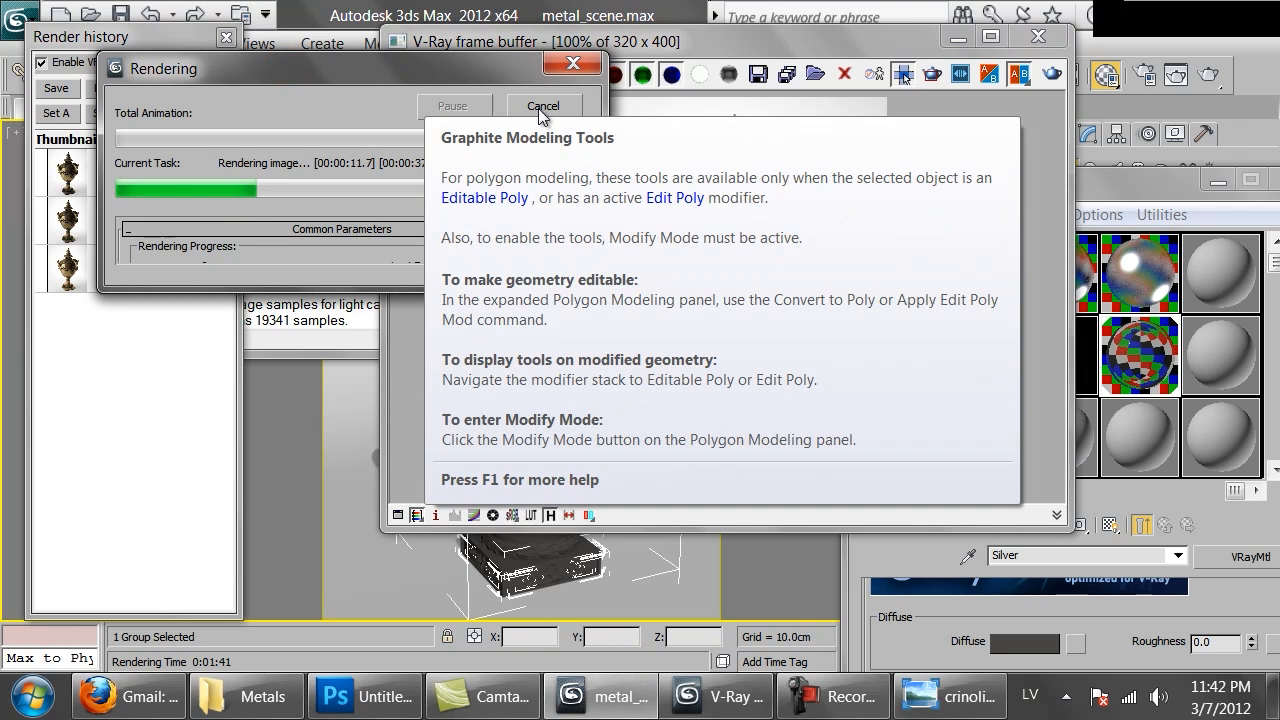
{"action": "left_click", "coordinate": [541, 106]}
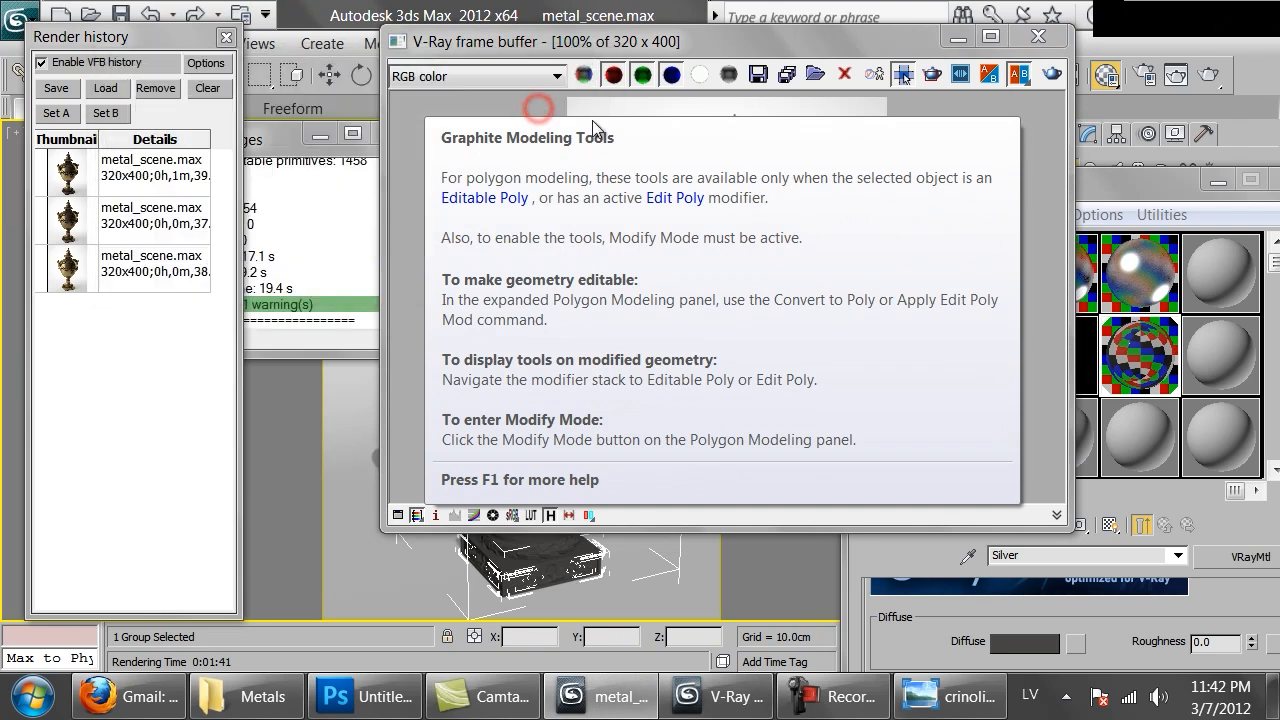
{"action": "left_click", "coordinate": [1041, 43]}
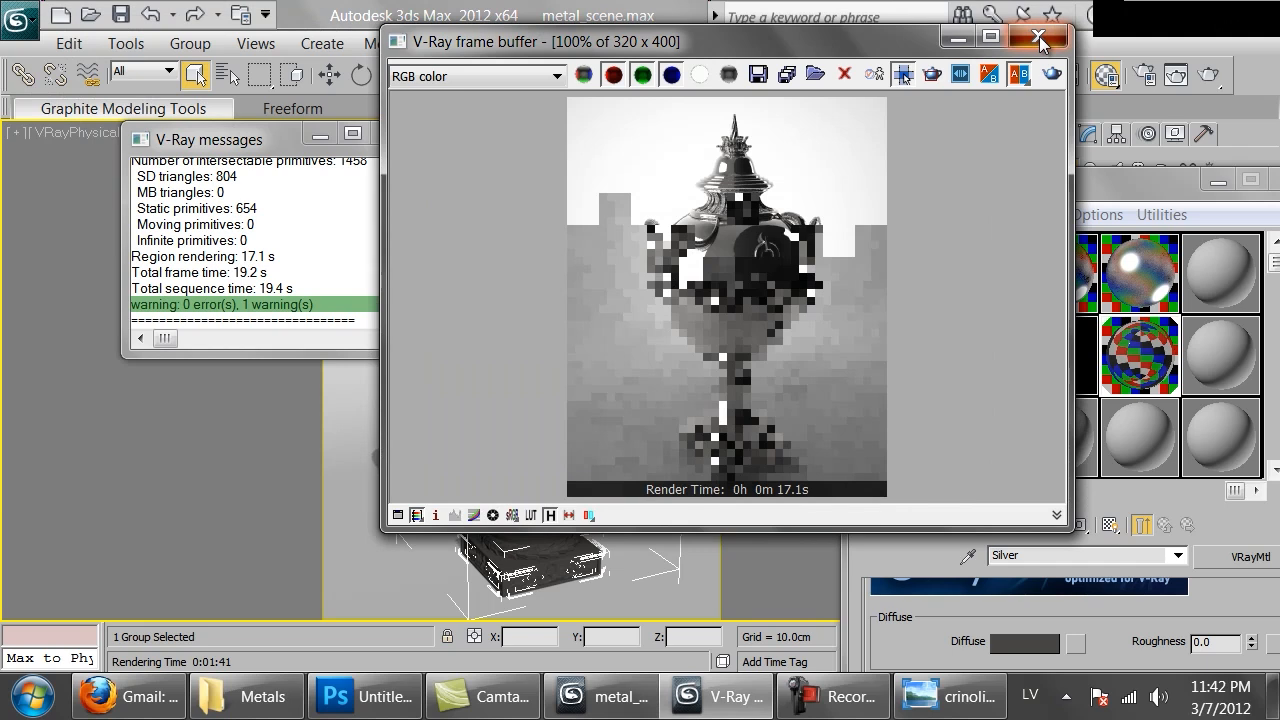
{"action": "left_click", "coordinate": [1038, 38]}
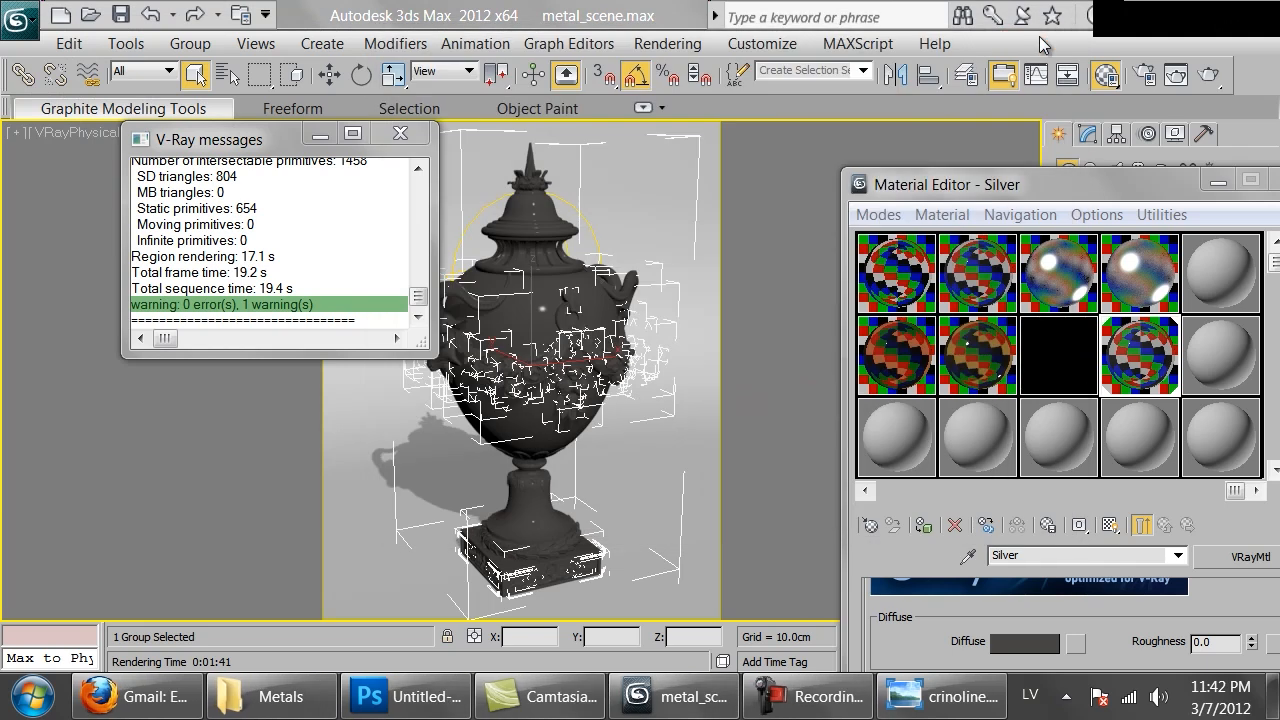
- Duplicate the Silver material into the first free sample slot and rename the copy Silver_antique
{"action": "left_click", "coordinate": [891, 433]}
{"action": "left_click", "coordinate": [1043, 553]}
{"action": "type", "text": "_antique"}
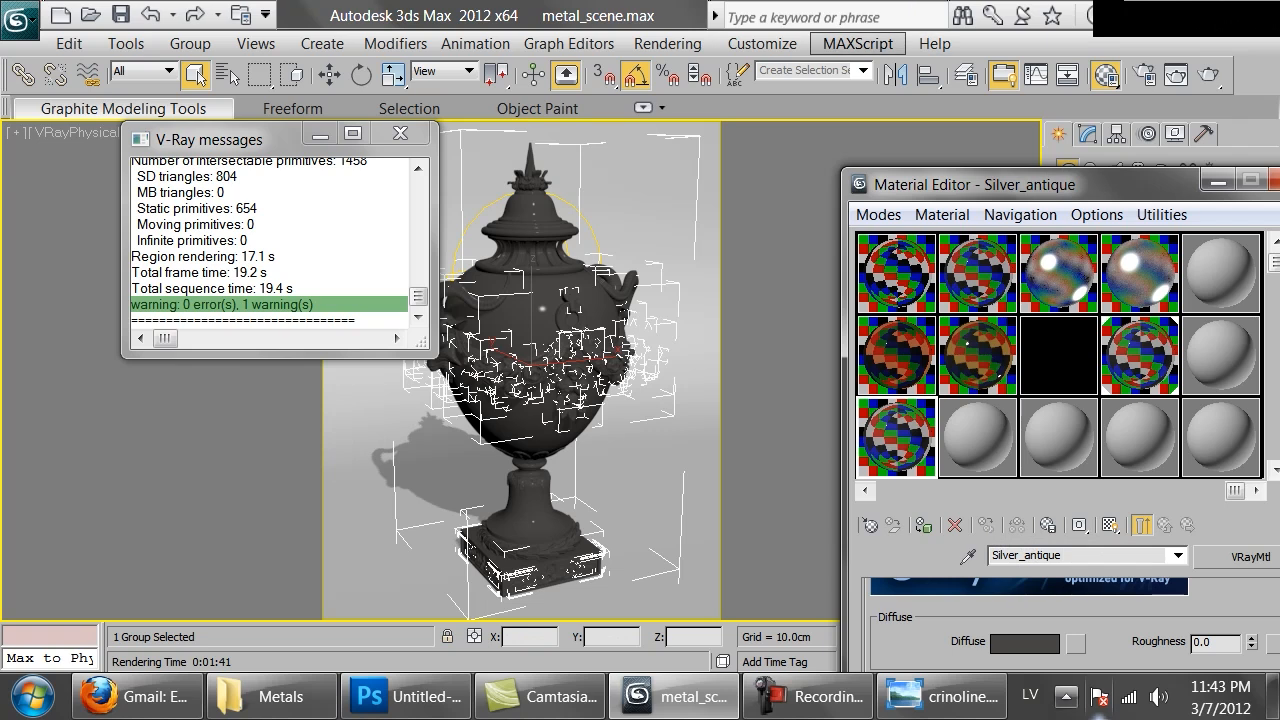
- Examine the crinoline.jpg reference and the Antique-Silver-Victorian-Christening-Mug photo from the Metals folder, then return to 3ds Max
{"action": "left_click", "coordinate": [940, 696]}
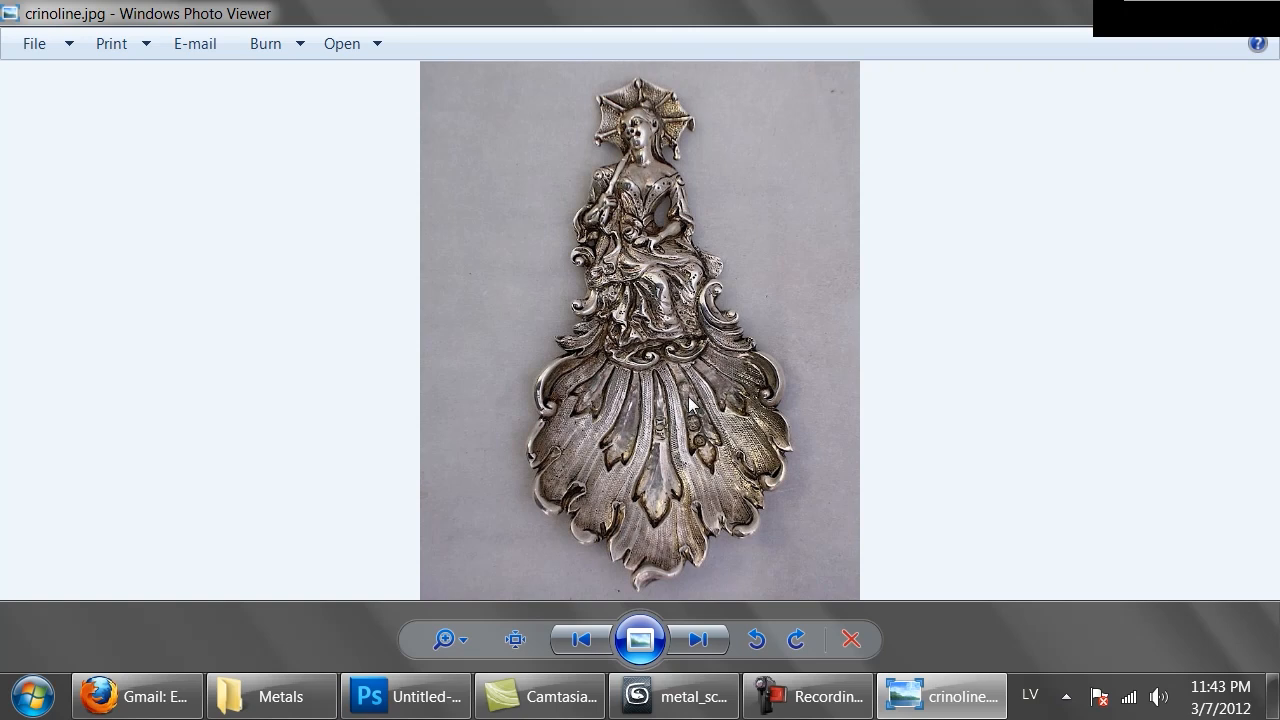
{"action": "left_click", "coordinate": [281, 696]}
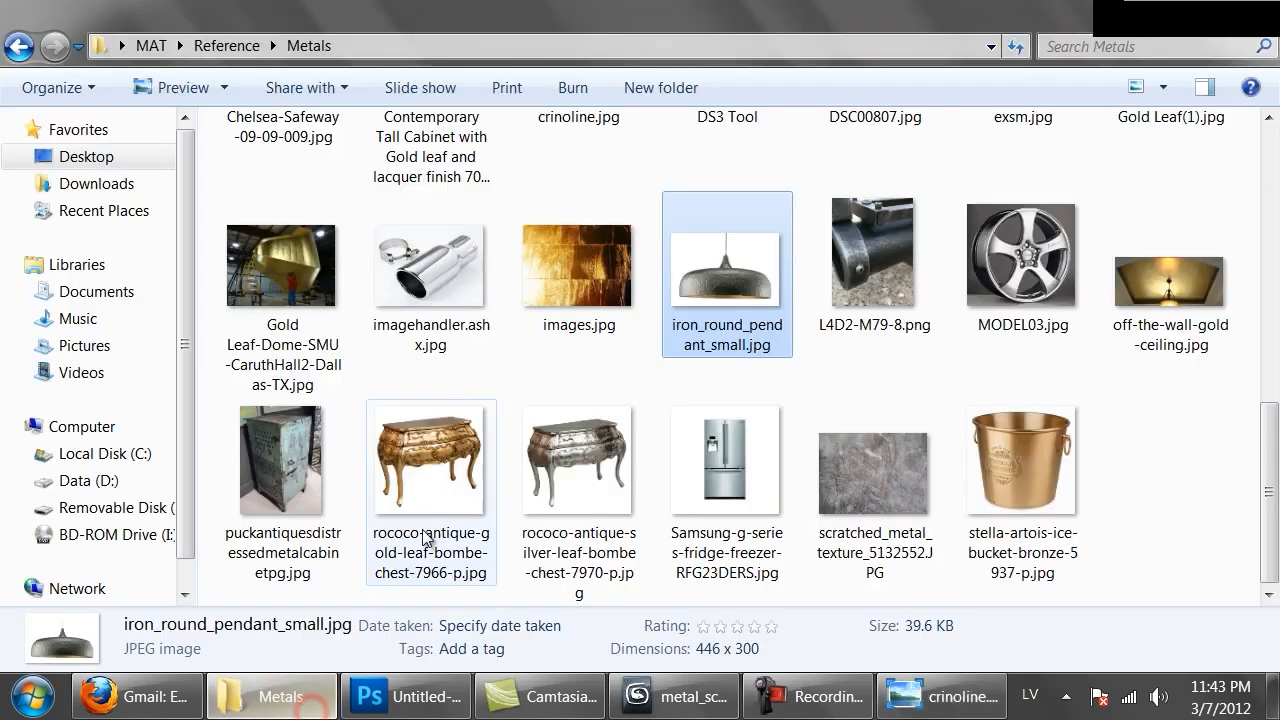
{"action": "scroll", "coordinate": [567, 363], "scroll_direction": "up", "scroll_amount": 5}
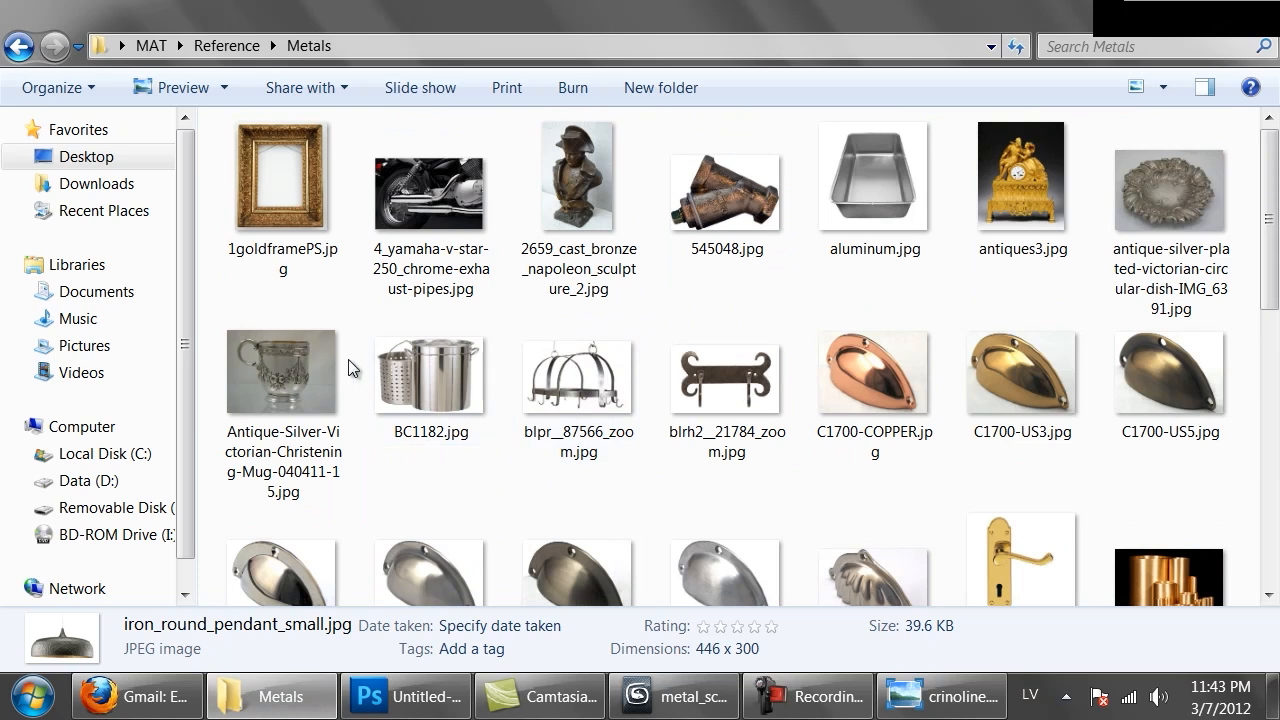
{"action": "double_click", "coordinate": [295, 381]}
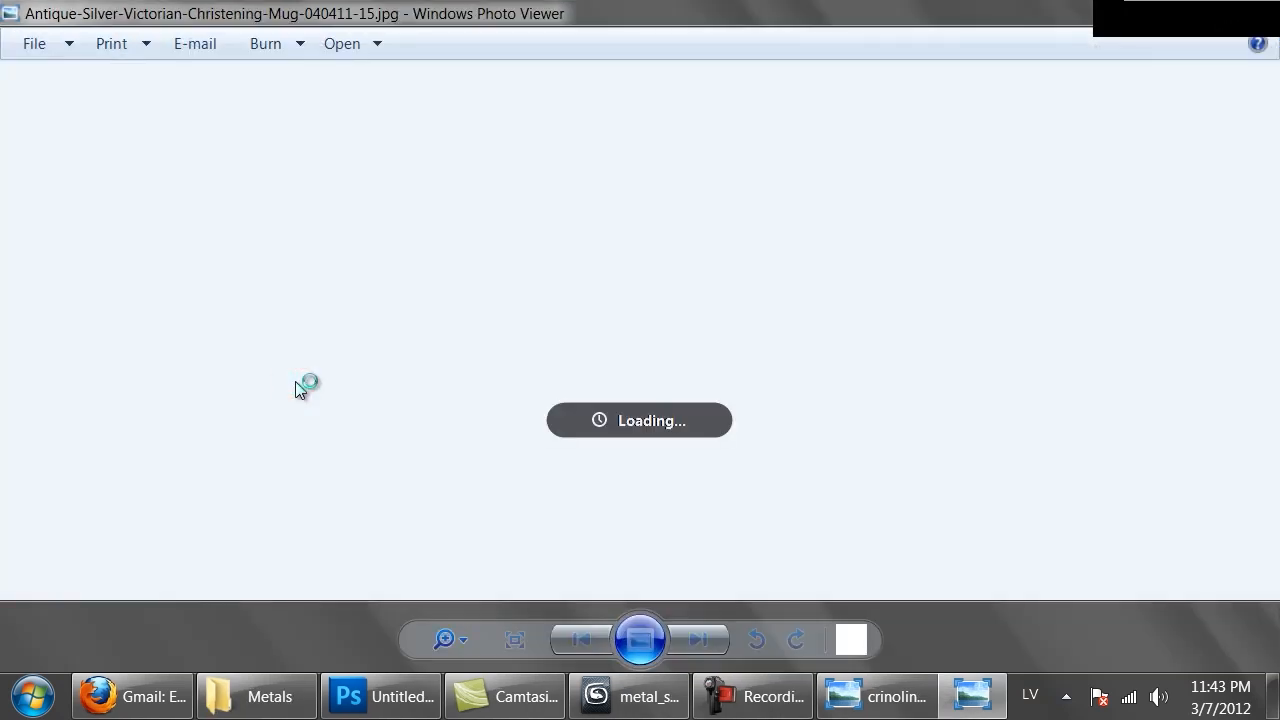
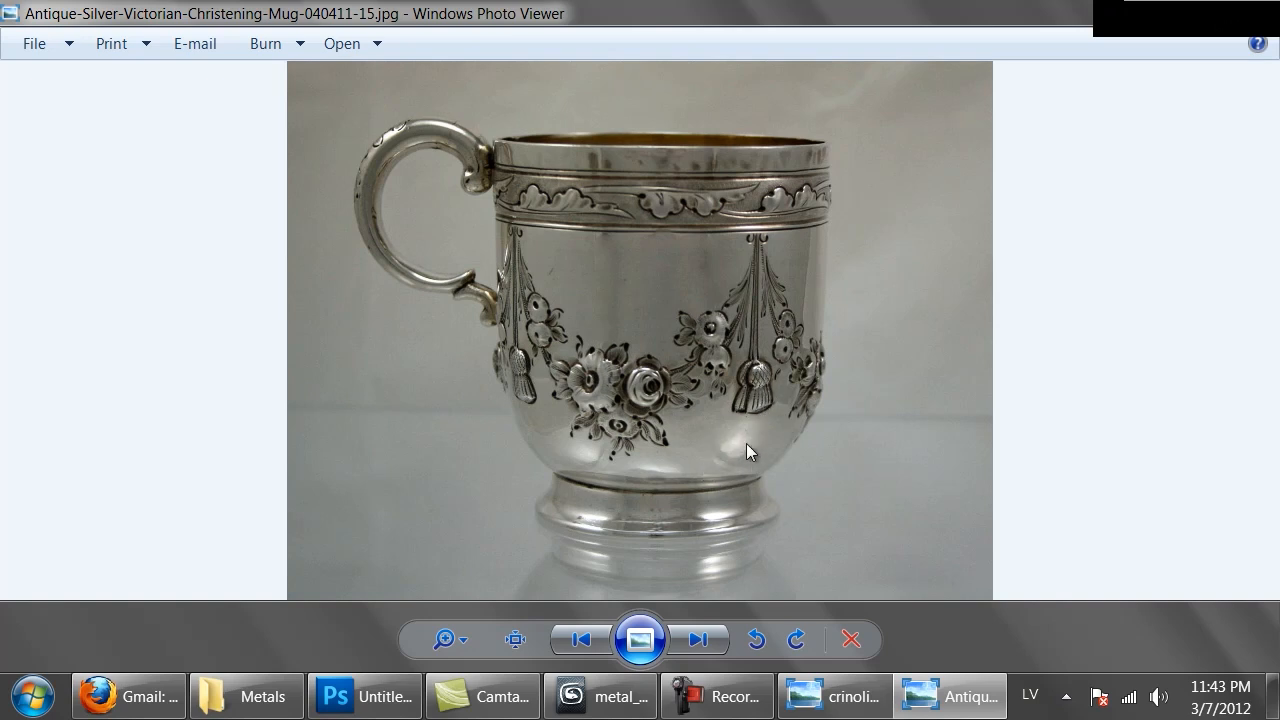
{"action": "left_click", "coordinate": [598, 696]}
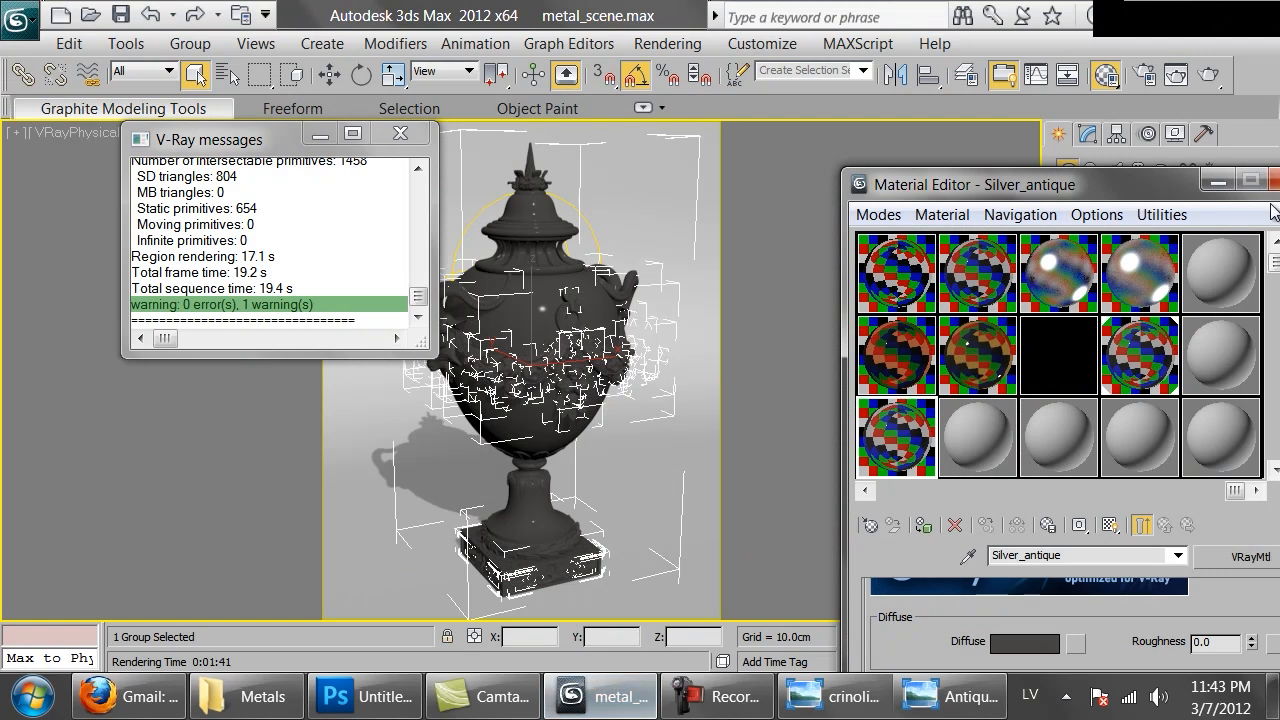
- Load the dr_8.png dirt texture as a Bitmap map for Silver_antique's reflection glossiness
{"action": "left_click_drag", "start_coordinate": [1116, 186], "coordinate": [1010, 40]}
{"action": "left_click_drag", "start_coordinate": [1021, 553], "coordinate": [1021, 511]}
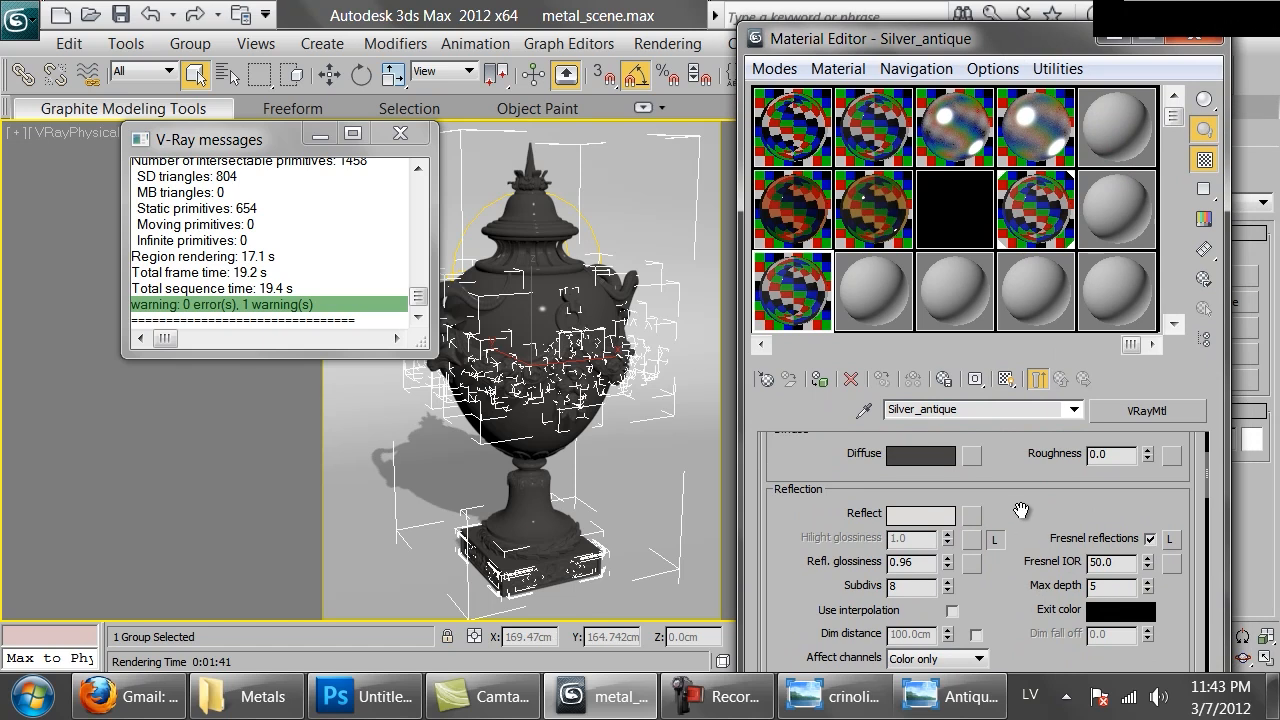
{"action": "left_click_drag", "start_coordinate": [1027, 610], "coordinate": [1027, 627]}
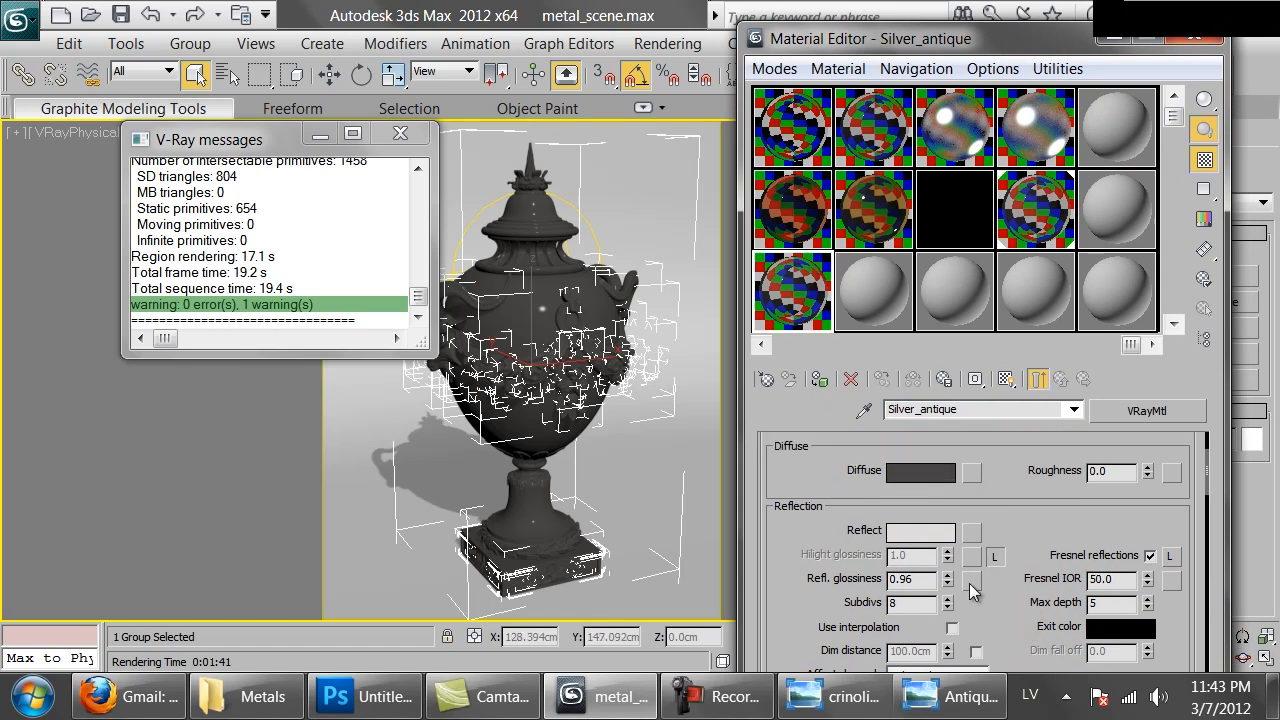
{"action": "left_click", "coordinate": [973, 584]}
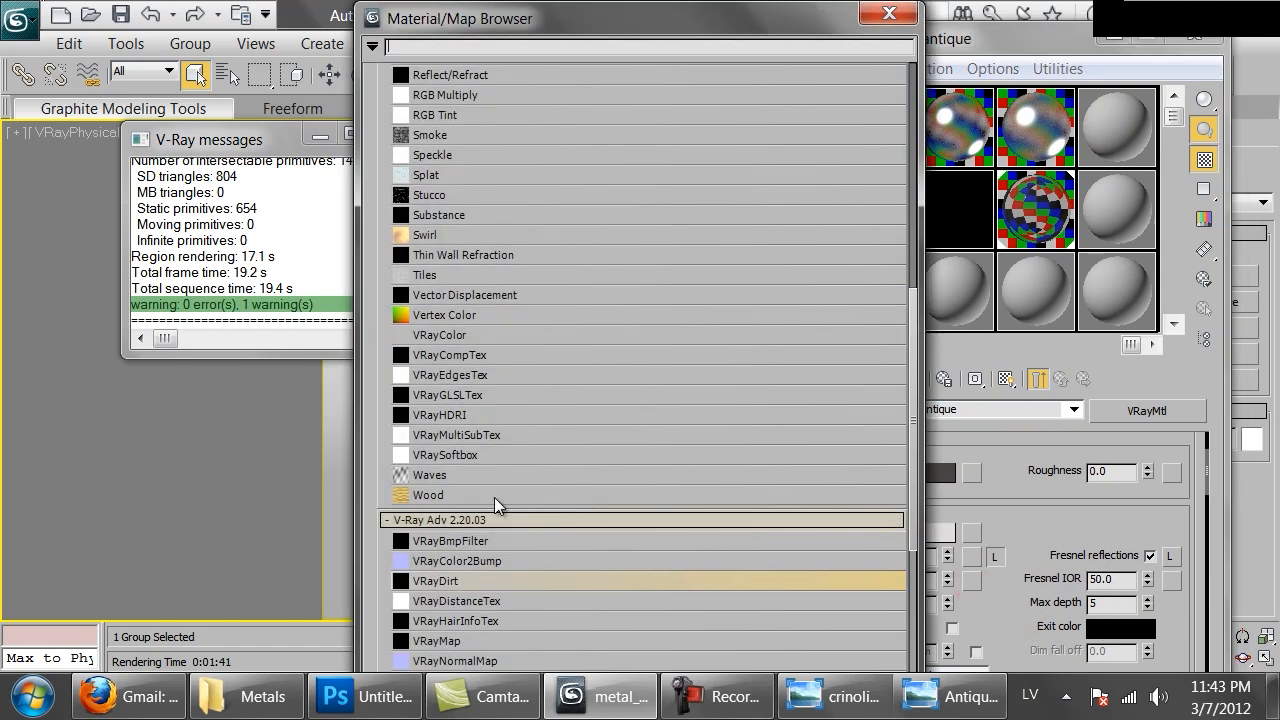
{"action": "scroll", "coordinate": [685, 295], "scroll_direction": "up", "scroll_amount": 10}
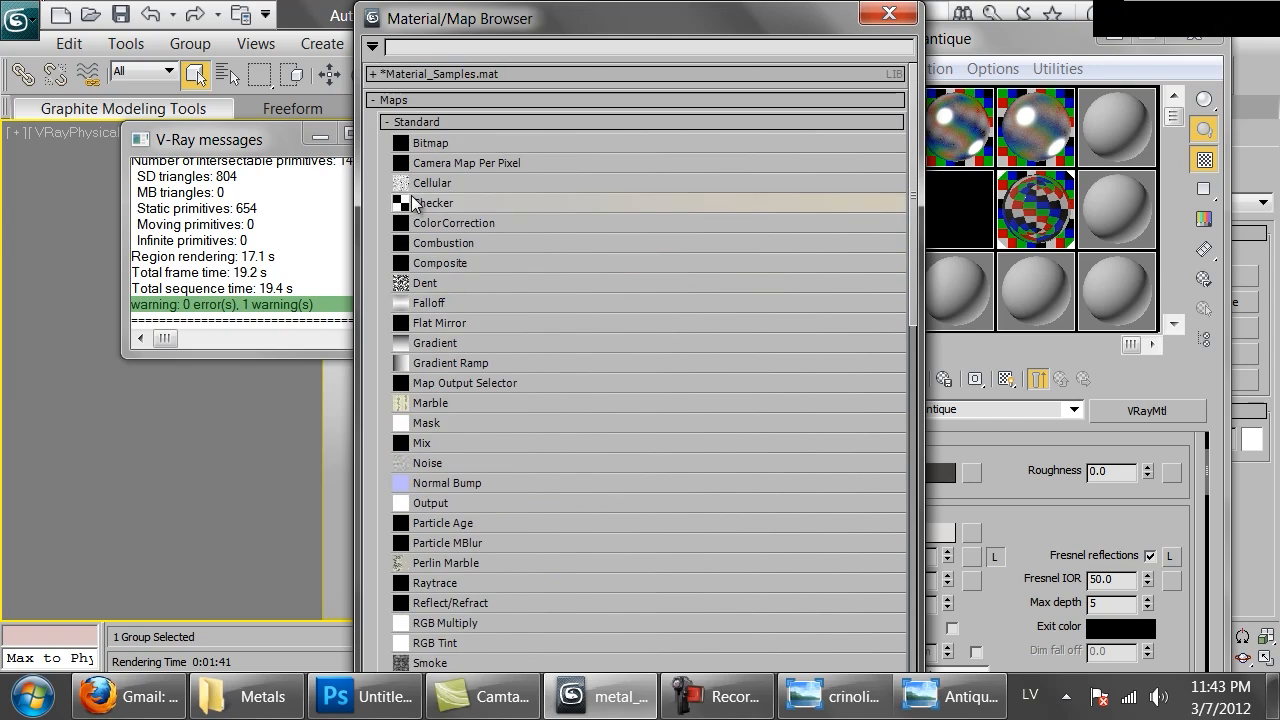
{"action": "double_click", "coordinate": [407, 142]}
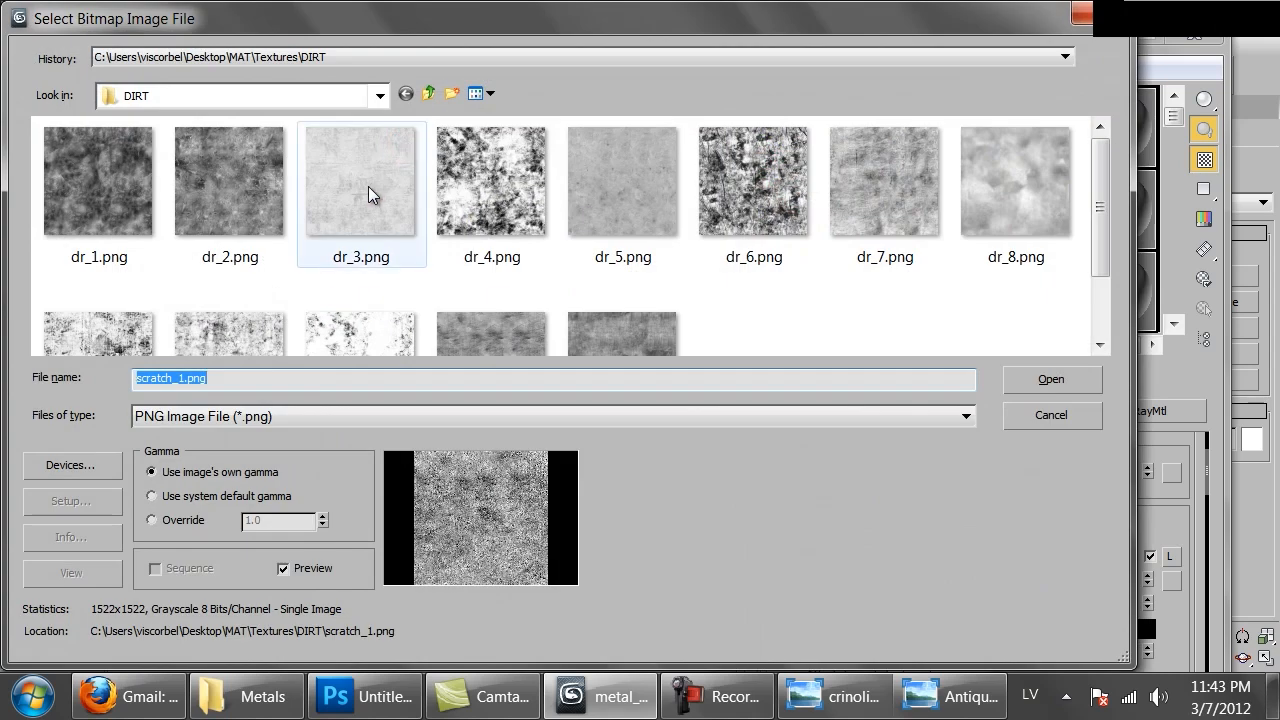
{"action": "left_click", "coordinate": [367, 188]}
{"action": "scroll", "coordinate": [367, 188], "scroll_direction": "down", "scroll_amount": 1}
{"action": "scroll", "coordinate": [817, 220], "scroll_direction": "up", "scroll_amount": 1}
{"action": "double_click", "coordinate": [1032, 168]}
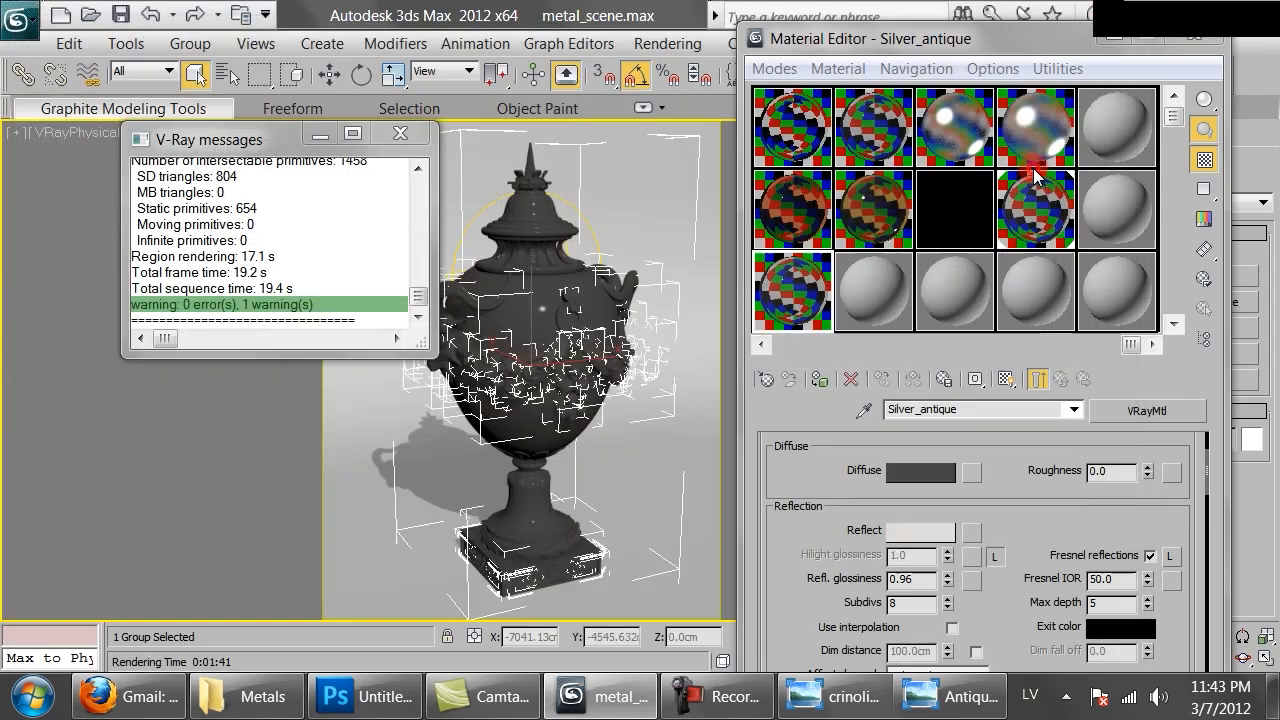
- Open an enlarged preview of the Silver_antique material, go back to its parent level, and review its map list
{"action": "double_click", "coordinate": [791, 316]}
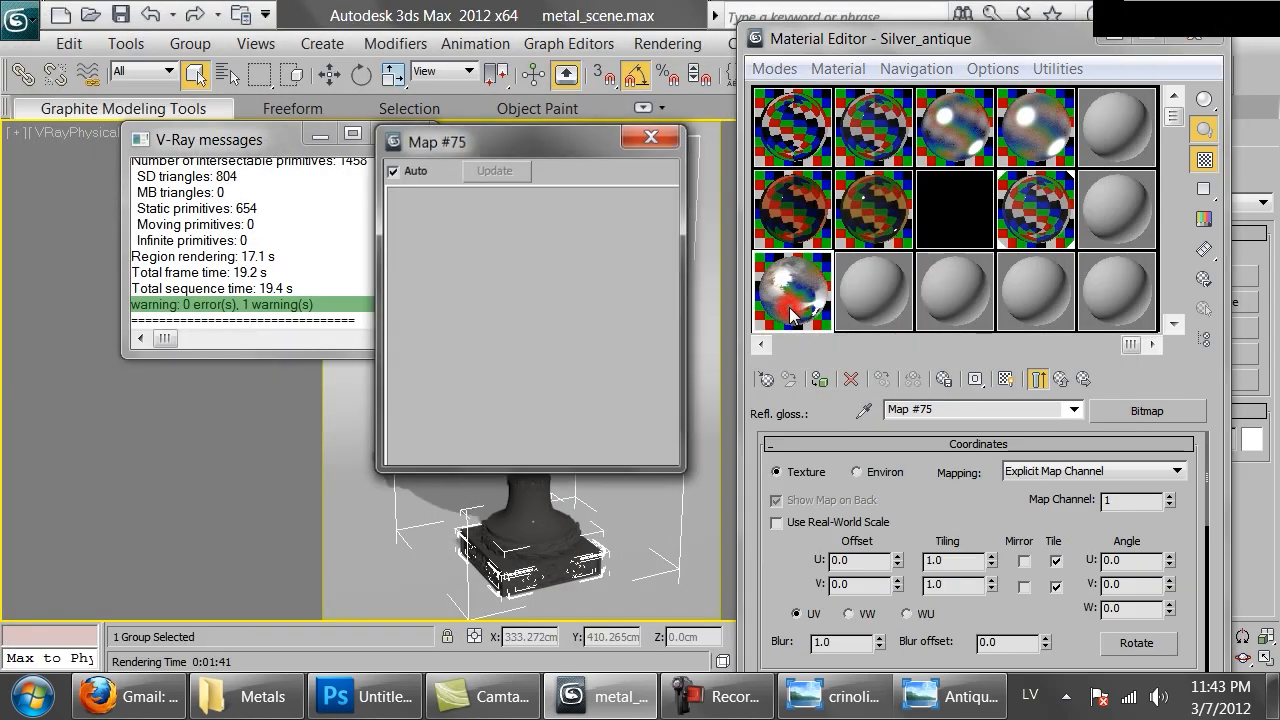
{"action": "left_click", "coordinate": [1060, 378]}
{"action": "mouse_move", "coordinate": [878, 40]}
{"action": "left_mouse_down"}
{"action": "mouse_move", "coordinate": [878, 8]}
{"action": "mouse_move", "coordinate": [878, 20]}
{"action": "left_mouse_up"}
{"action": "scroll", "coordinate": [1050, 480], "scroll_direction": "down", "scroll_amount": 10}
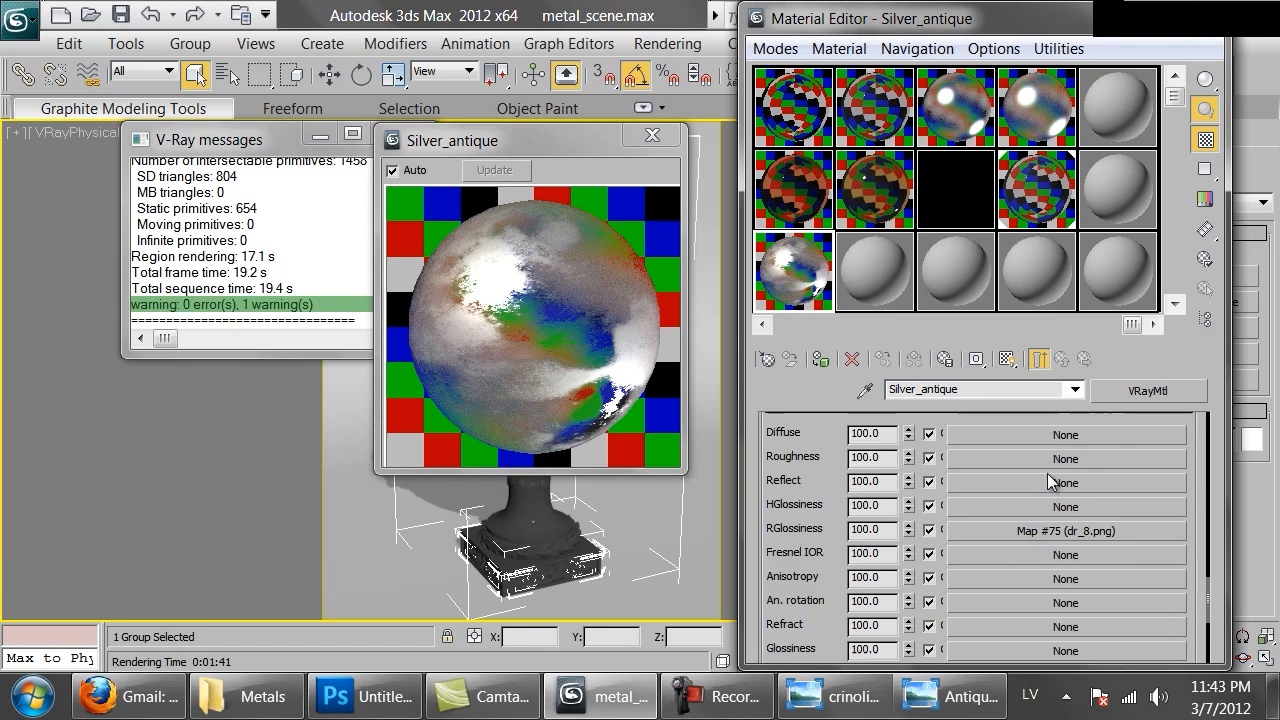
{"action": "scroll", "coordinate": [1048, 484], "scroll_direction": "up", "scroll_amount": 7}
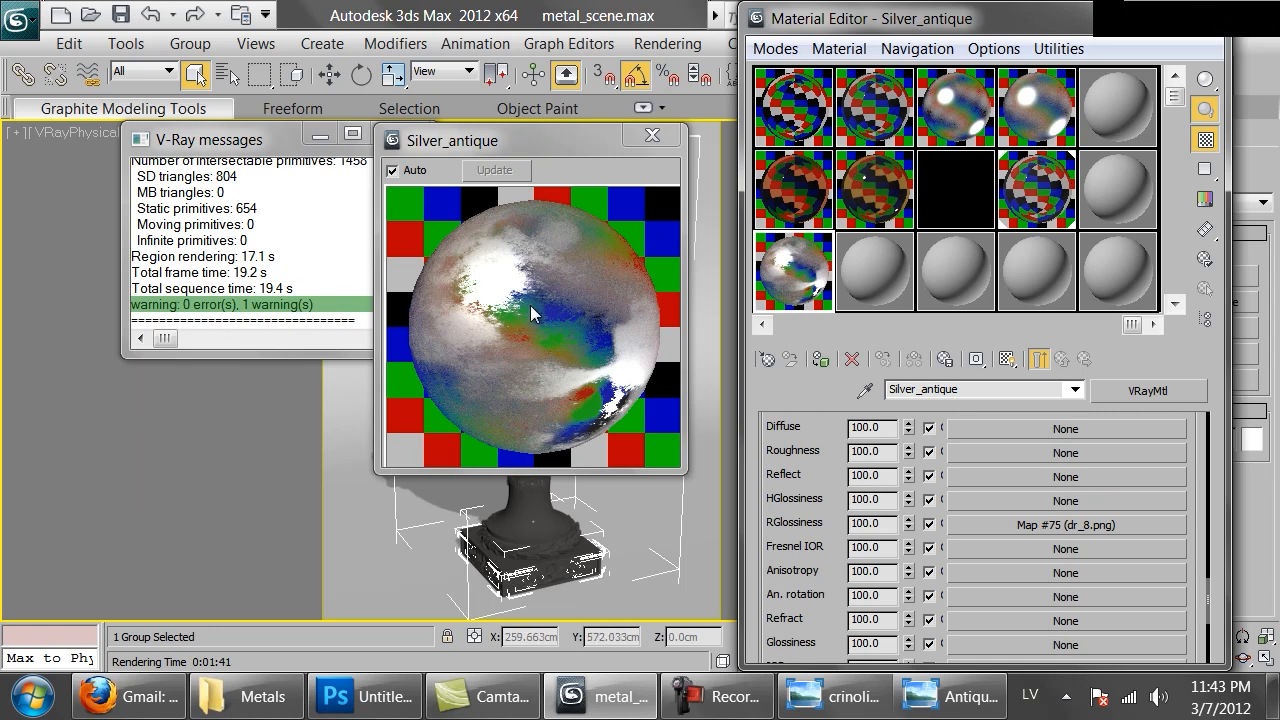
- Set the BRDF type of the Silver_antique material to Ward
{"action": "left_click_drag", "start_coordinate": [775, 510], "coordinate": [775, 546]}
{"action": "left_click", "coordinate": [800, 473]}
{"action": "scroll", "coordinate": [935, 527], "scroll_direction": "up", "scroll_amount": 5}
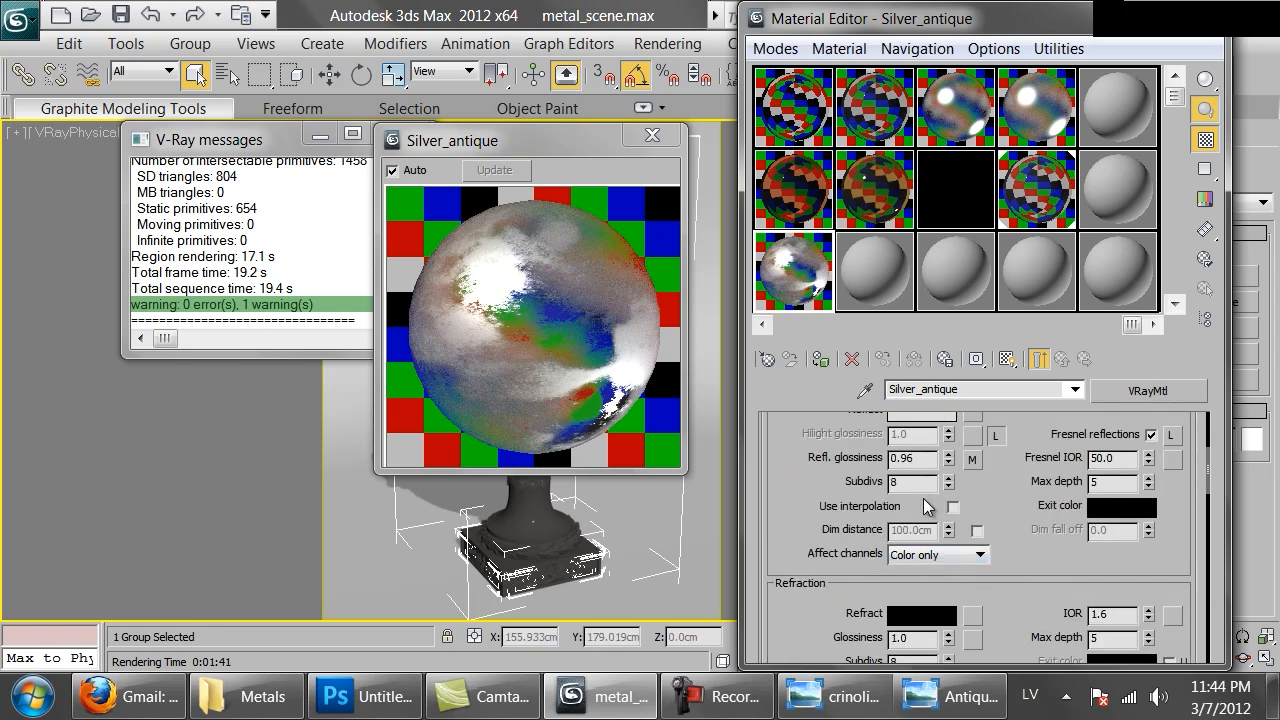
{"action": "scroll", "coordinate": [905, 480], "scroll_direction": "down", "scroll_amount": 10}
{"action": "left_click", "coordinate": [863, 551]}
{"action": "left_click", "coordinate": [799, 593]}
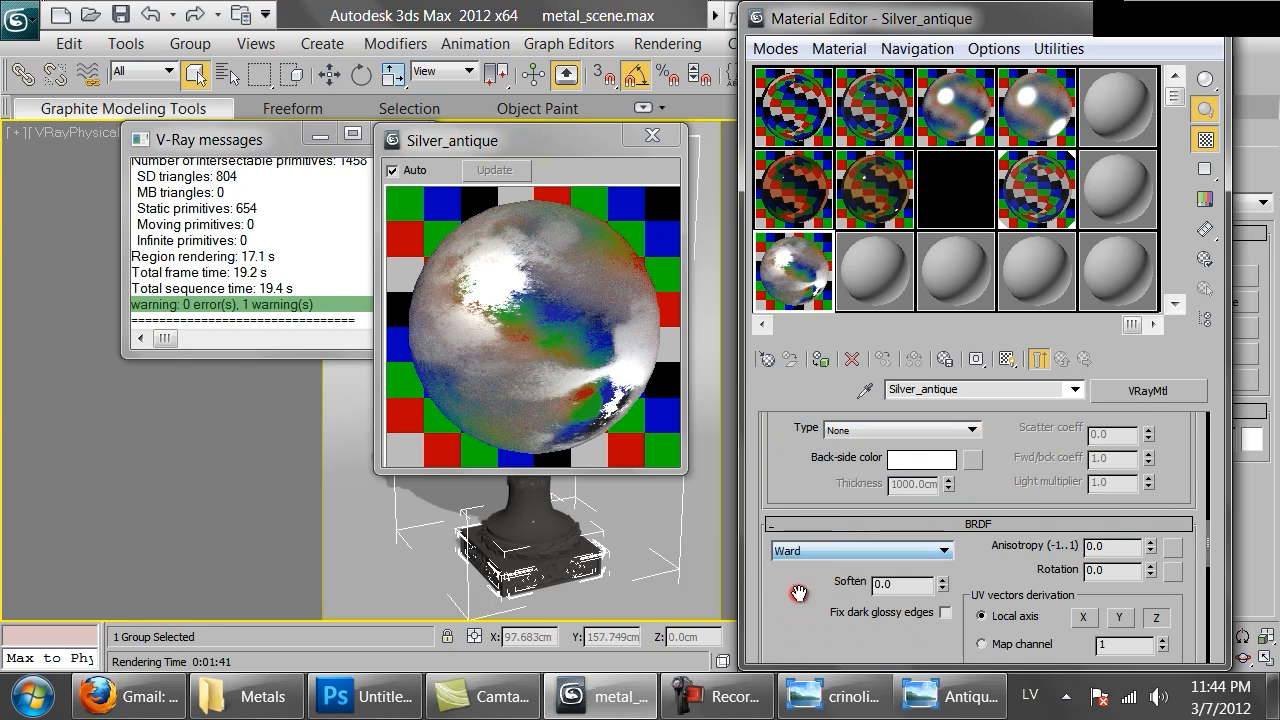
- Set the RGlossiness map amount of Silver_antique to 10
{"action": "left_click", "coordinate": [797, 526]}
{"action": "scroll", "coordinate": [795, 605], "scroll_direction": "down", "scroll_amount": 3}
{"action": "double_click", "coordinate": [884, 545]}
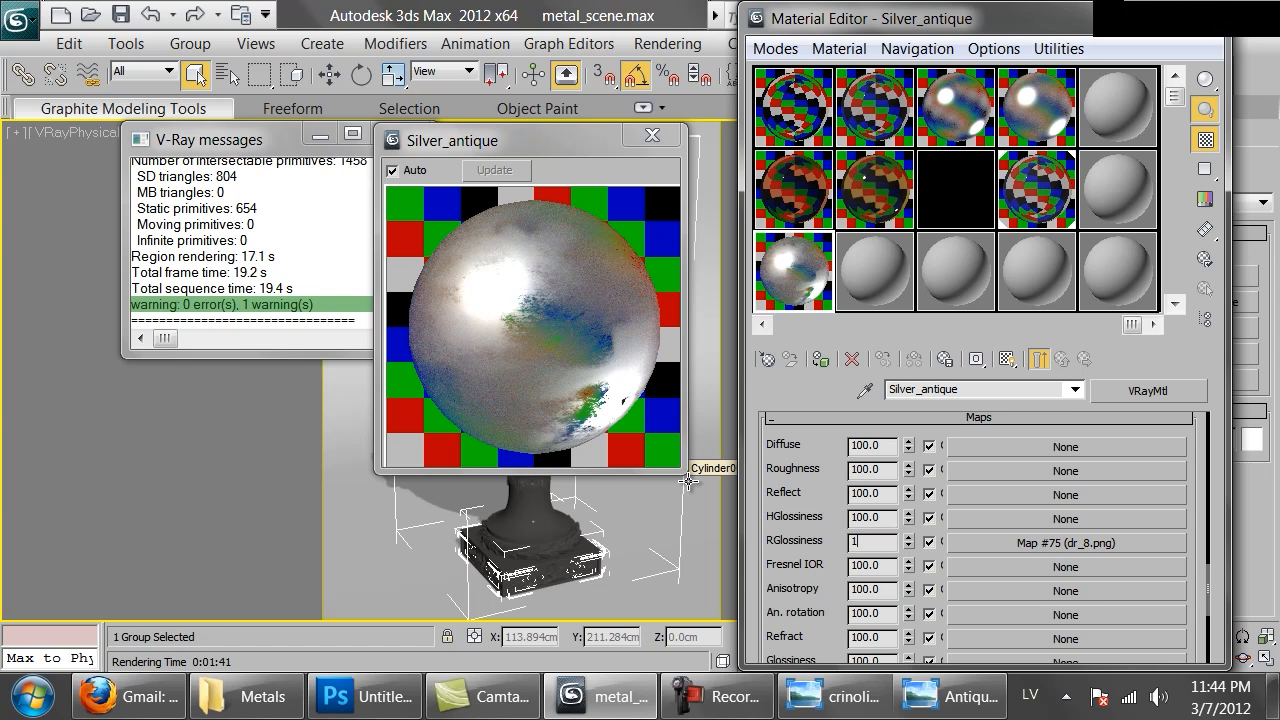
{"action": "type", "text": "1"}
{"action": "key", "text": "Return"}
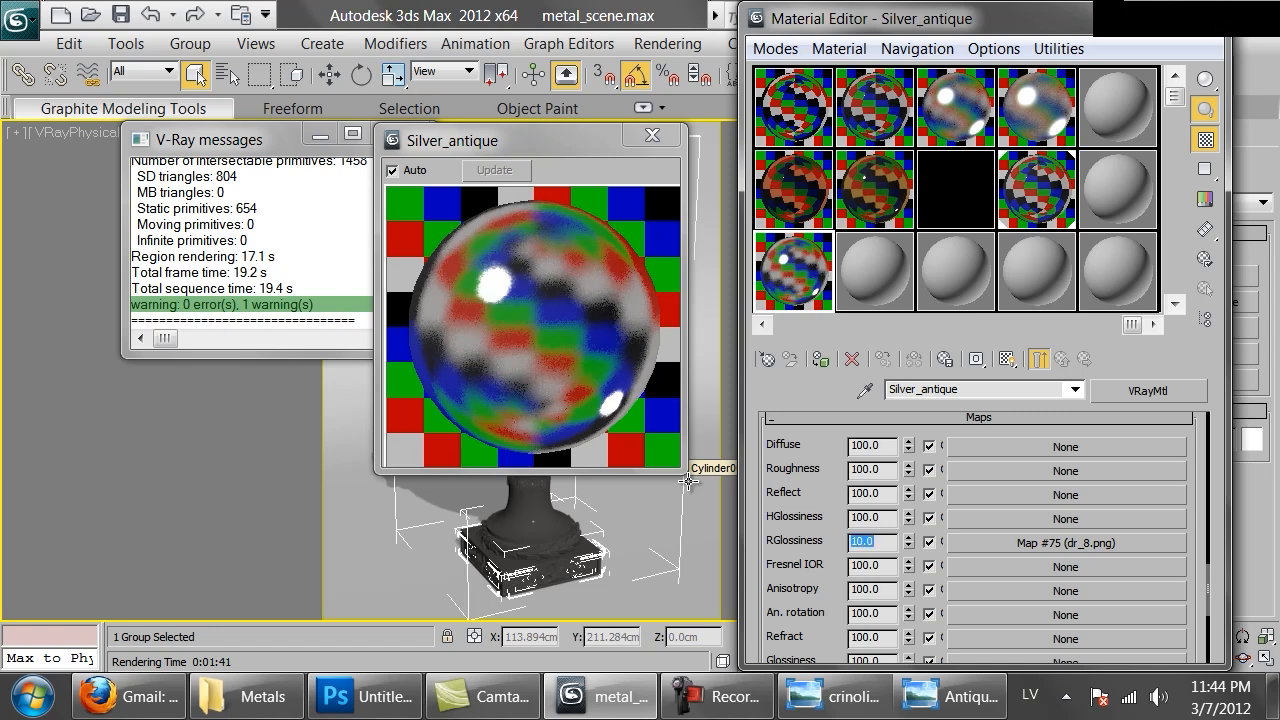
- Copy the dr_8.png glossiness map, and replace the bump Noise with a Mix map that keeps Noise as Color #1
{"action": "left_click_drag", "start_coordinate": [788, 578], "coordinate": [838, 450]}
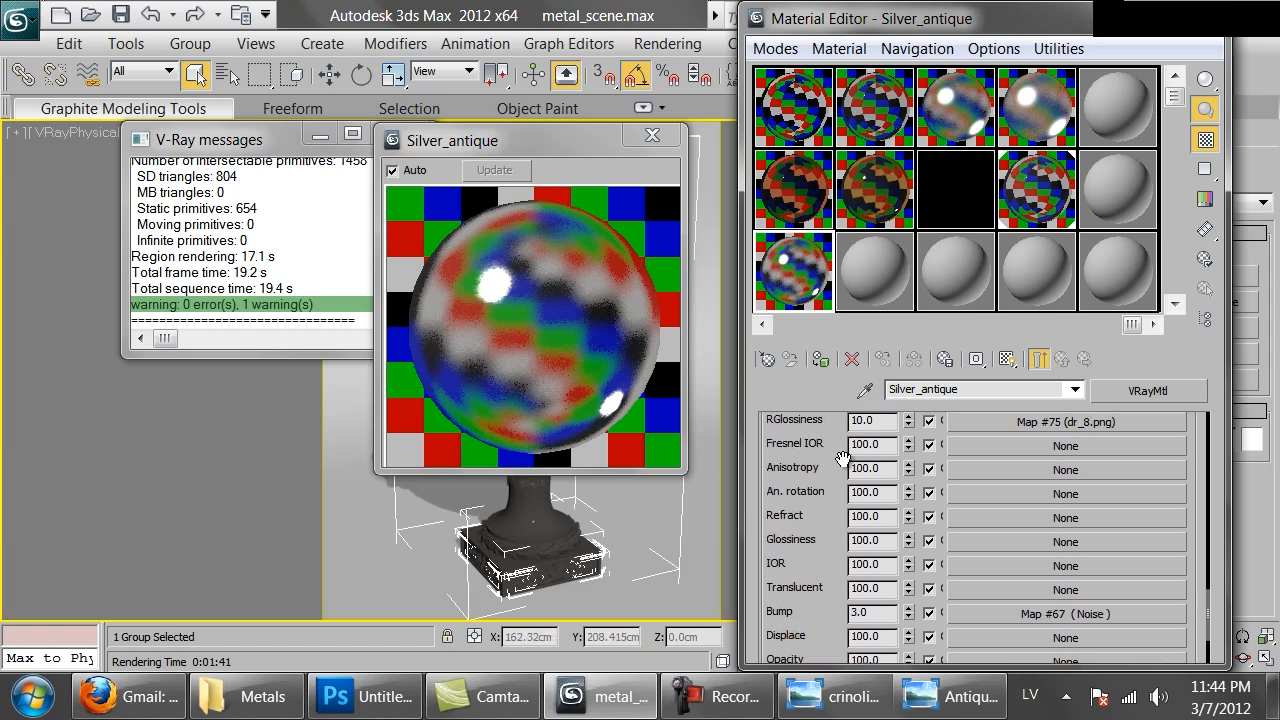
{"action": "right_click", "coordinate": [1025, 426]}
{"action": "left_click", "coordinate": [1040, 466]}
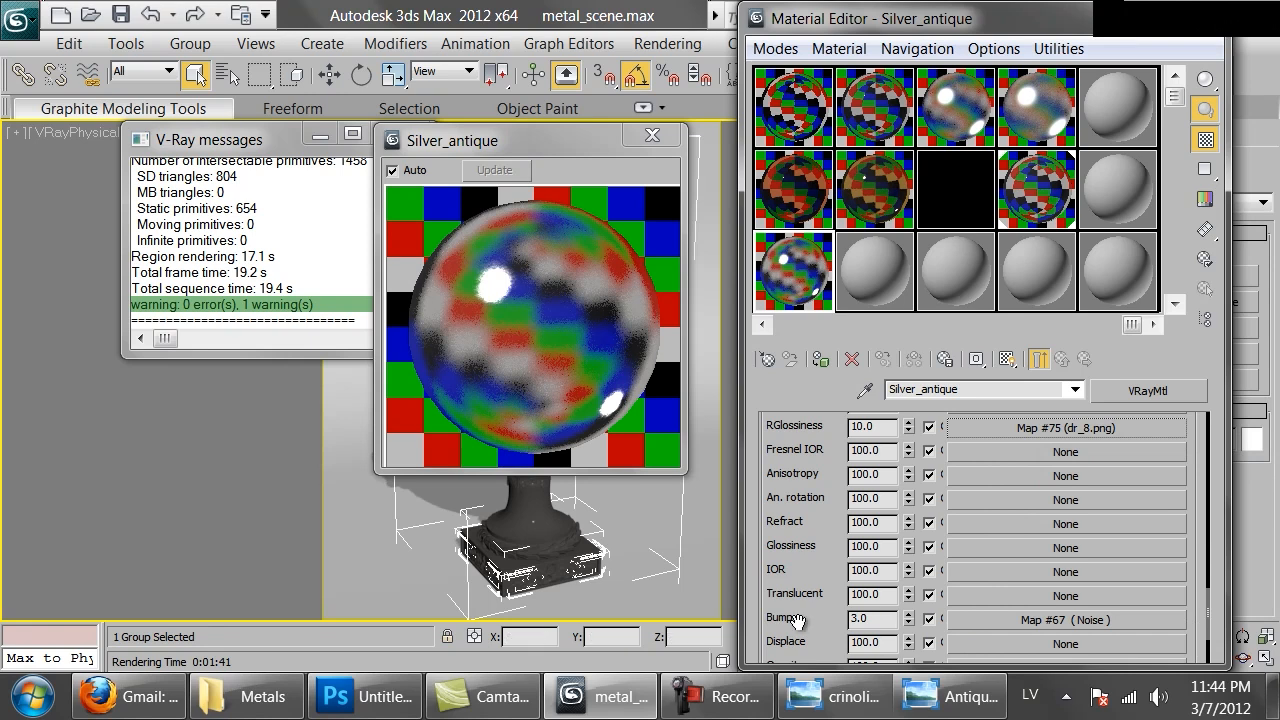
{"action": "left_click", "coordinate": [973, 622]}
{"action": "left_click", "coordinate": [1140, 390]}
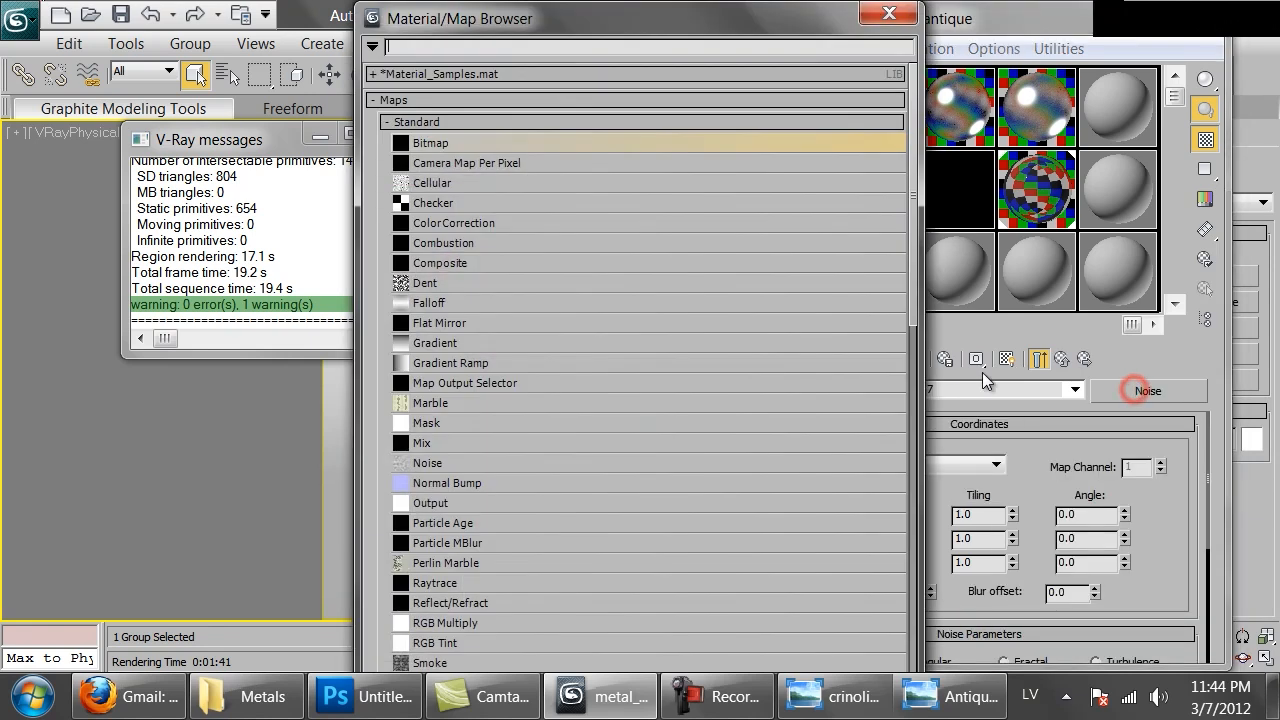
{"action": "double_click", "coordinate": [459, 445]}
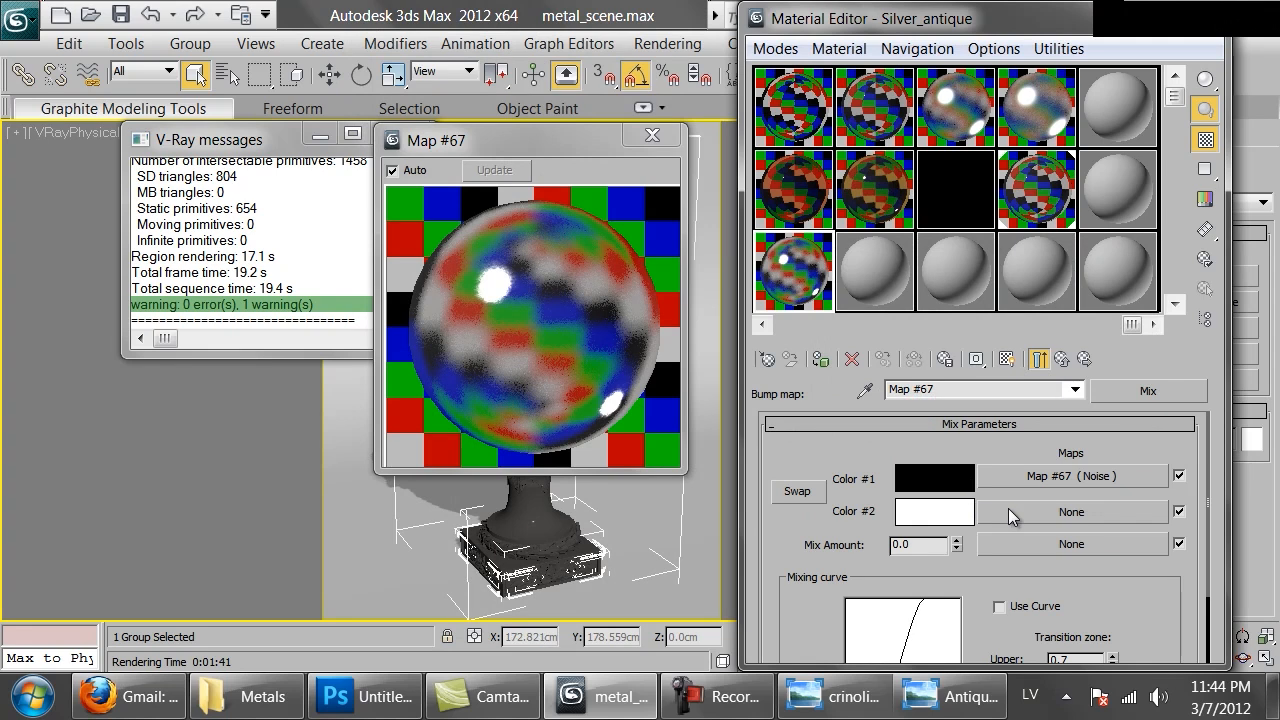
- Paste the dr_8.png map into Color #2 of the Mix map and set the Mix Amount to 50
{"action": "right_click", "coordinate": [1008, 508]}
{"action": "left_click", "coordinate": [1038, 544]}
{"action": "double_click", "coordinate": [932, 547]}
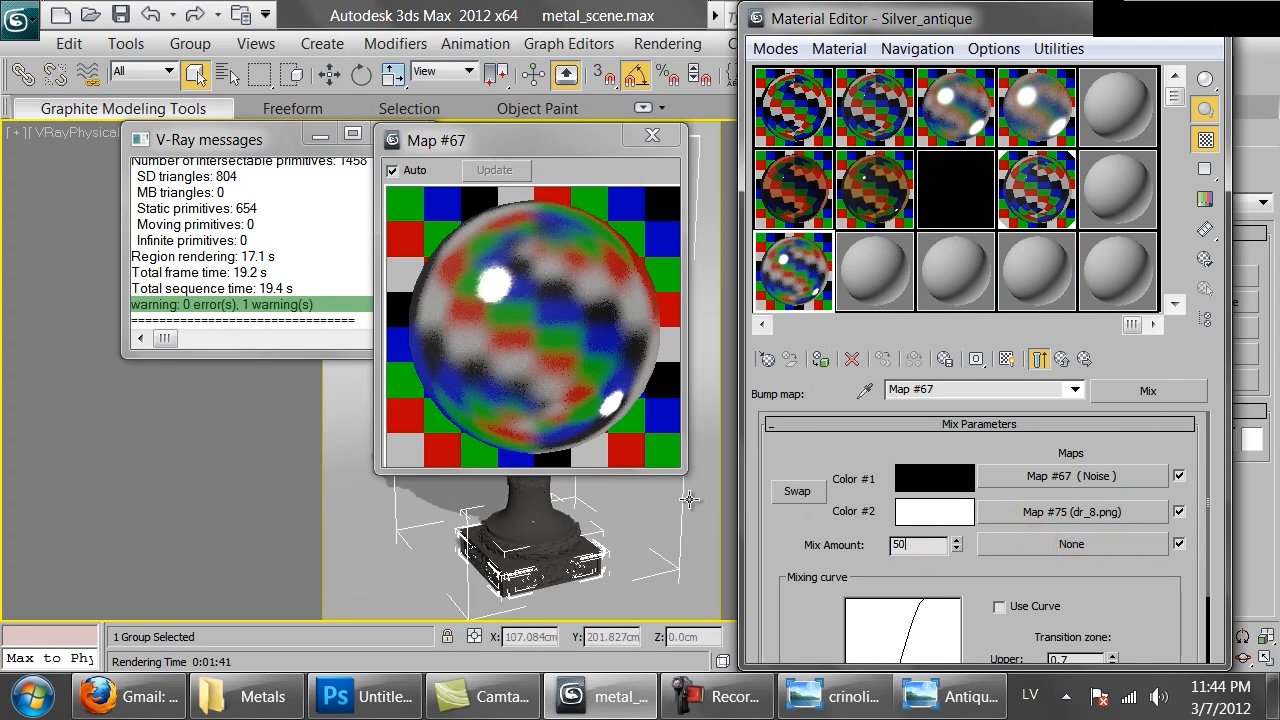
- Set Silver_antique's Bump map amount to 10 and close the enlarged material preview
{"action": "left_click", "coordinate": [1062, 358]}
{"action": "double_click", "coordinate": [878, 621]}
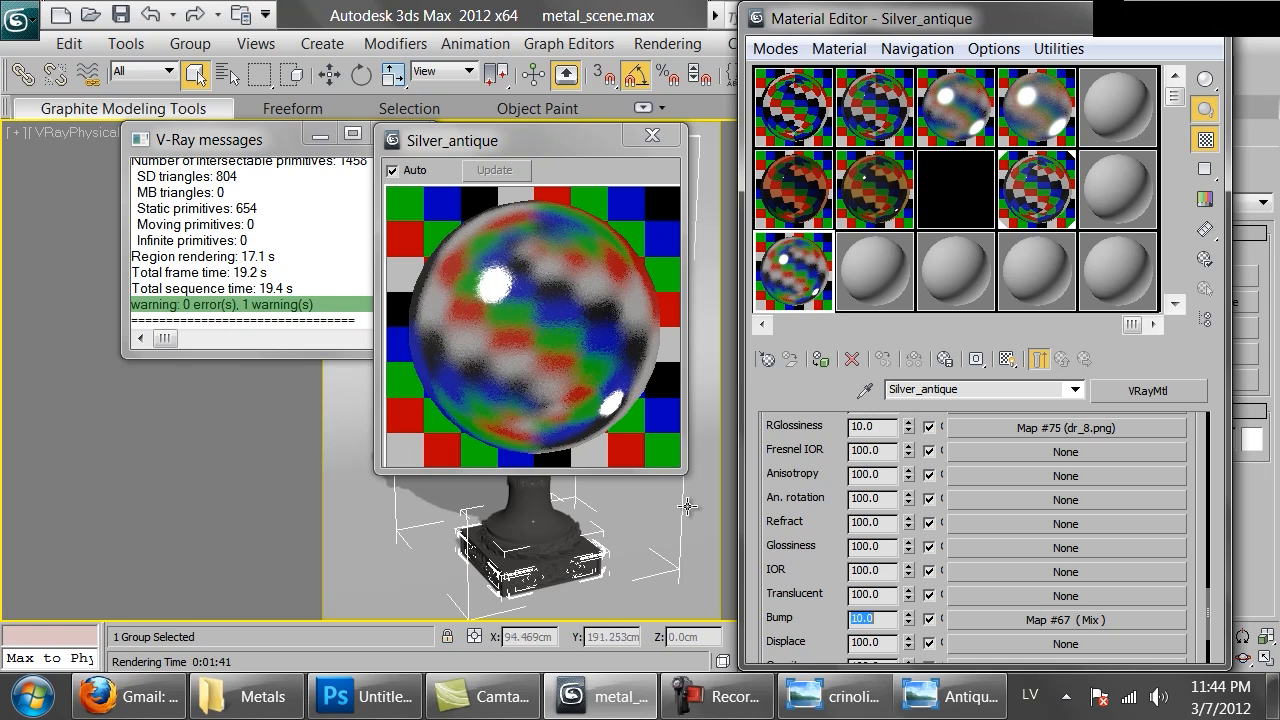
{"action": "left_click", "coordinate": [668, 134]}
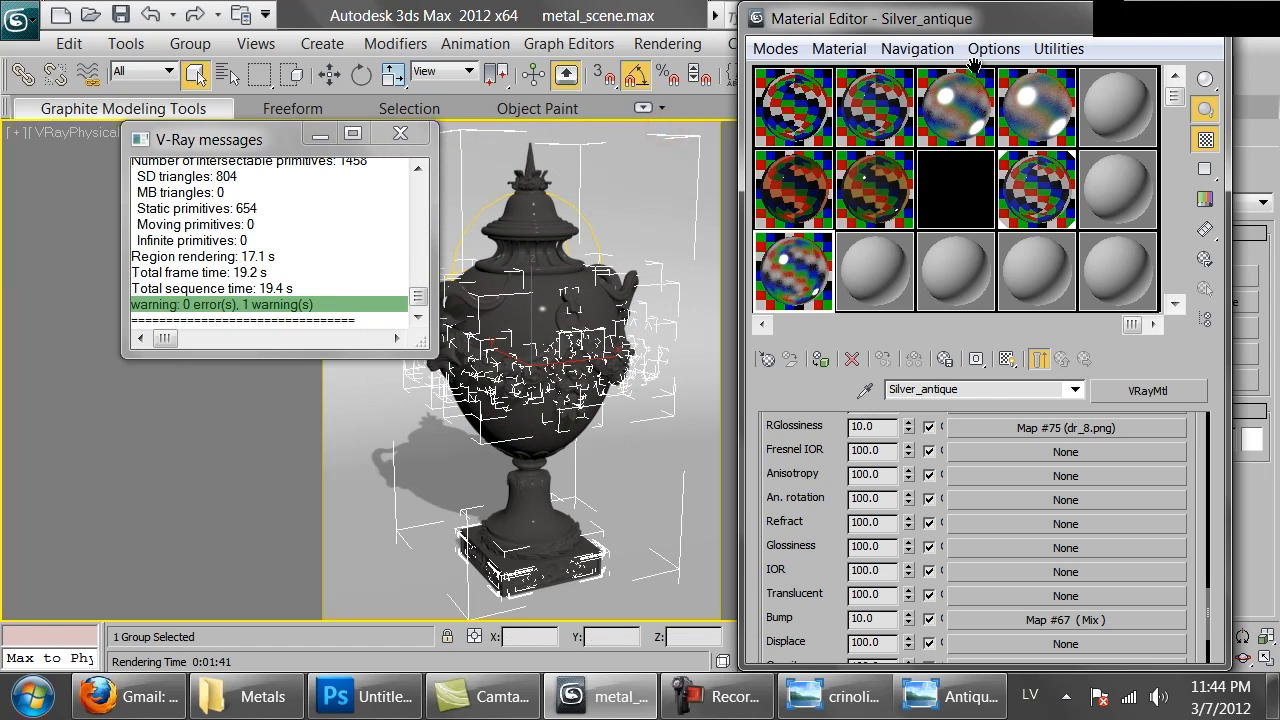
- Review Silver_antique's basic parameters and compare them with the antique silver mug reference photo
{"action": "scroll", "coordinate": [812, 490], "scroll_direction": "up", "scroll_amount": 8}
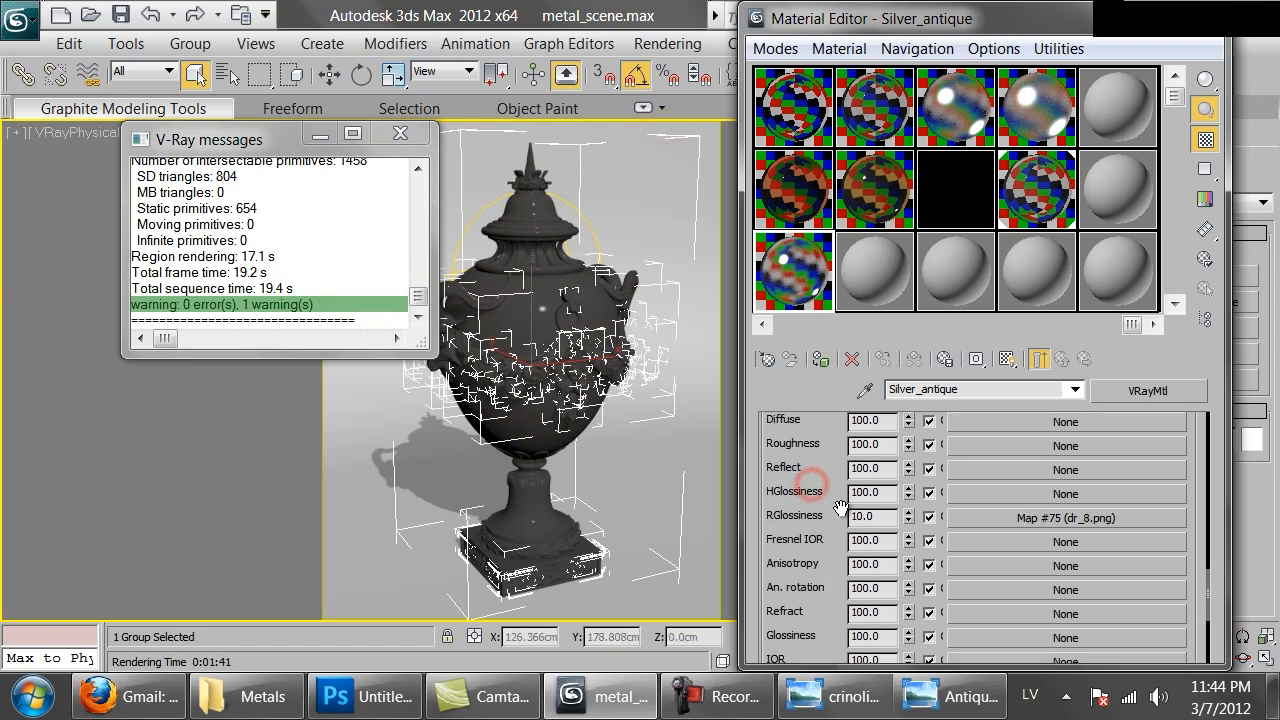
{"action": "scroll", "coordinate": [847, 518], "scroll_direction": "up", "scroll_amount": 10}
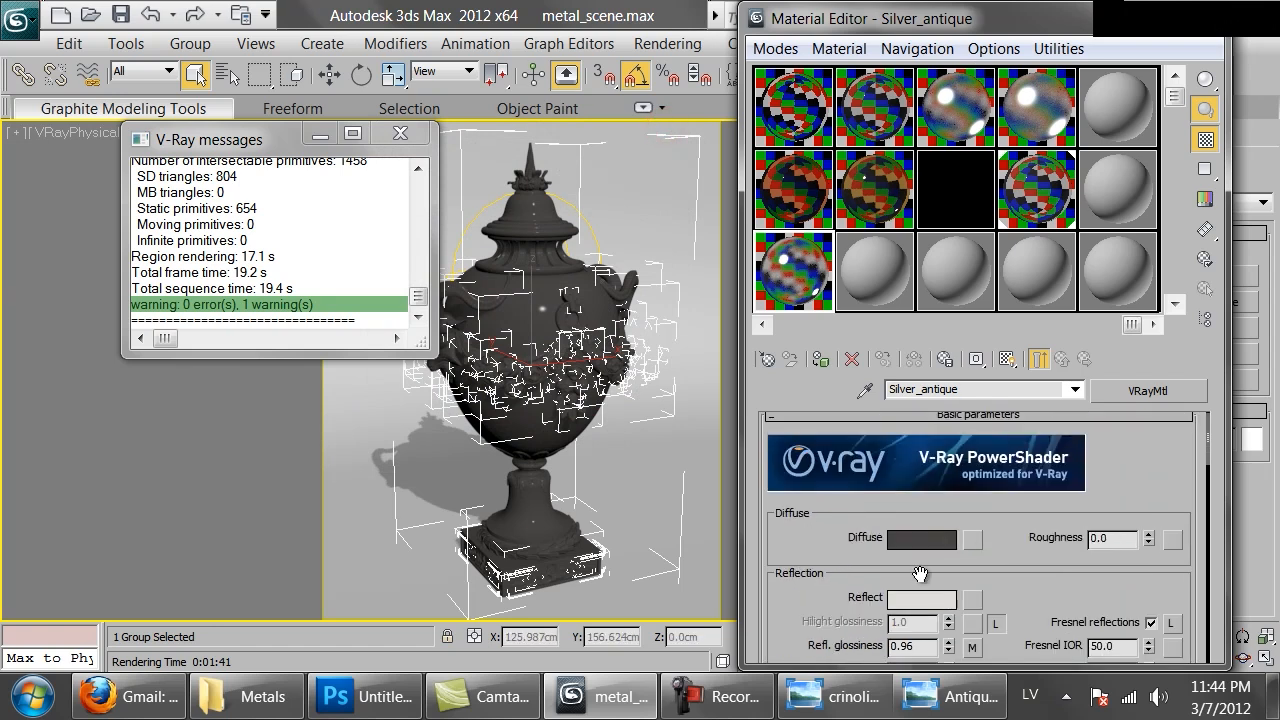
{"action": "left_click", "coordinate": [940, 710]}
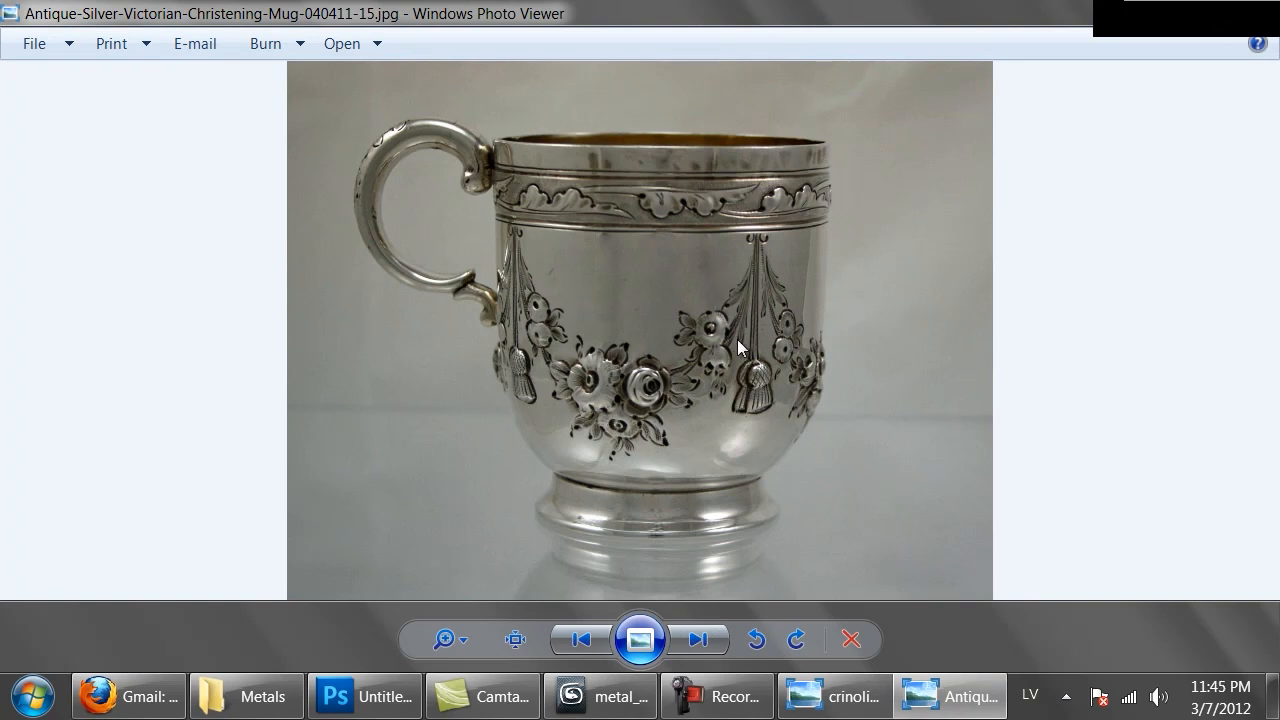
- Return to 3ds Max, add a VRayDirt map to Silver_antique's diffuse slot and set its radius to 5 cm
{"action": "left_click", "coordinate": [600, 696]}
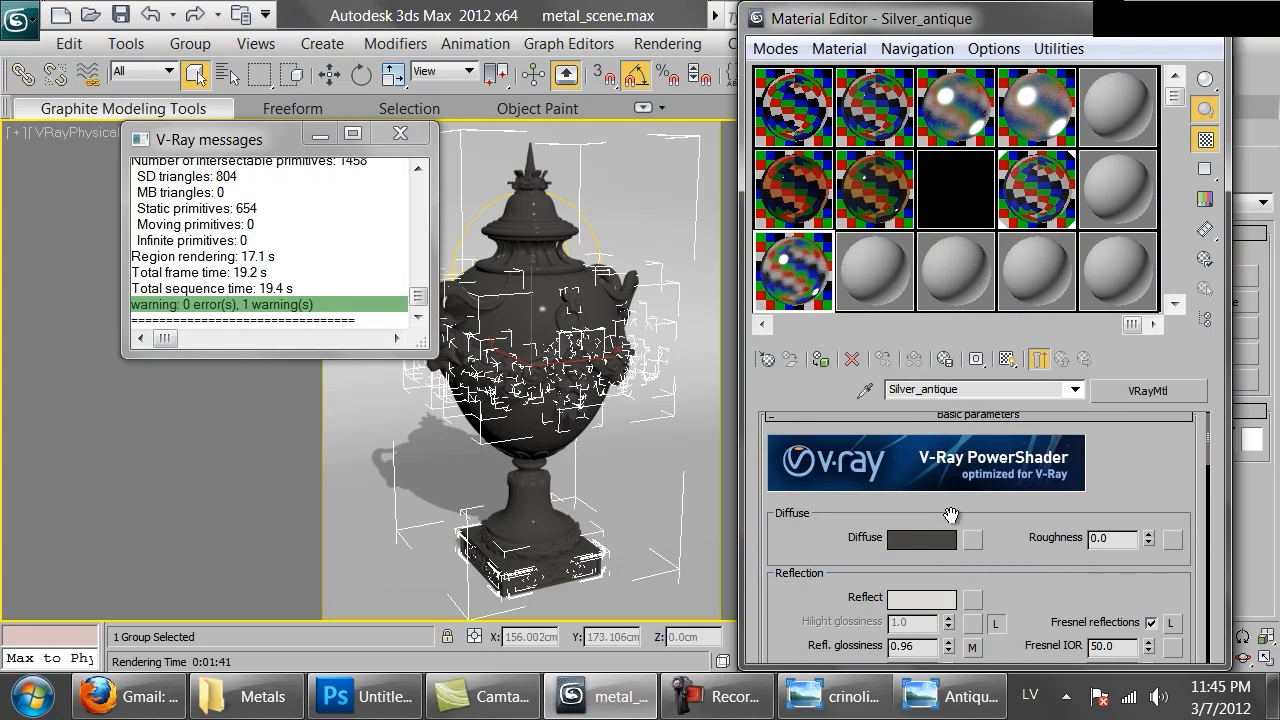
{"action": "right_click", "coordinate": [932, 540]}
{"action": "left_click", "coordinate": [972, 580]}
{"action": "left_click", "coordinate": [973, 540]}
{"action": "scroll", "coordinate": [630, 575], "scroll_direction": "down", "scroll_amount": 5}
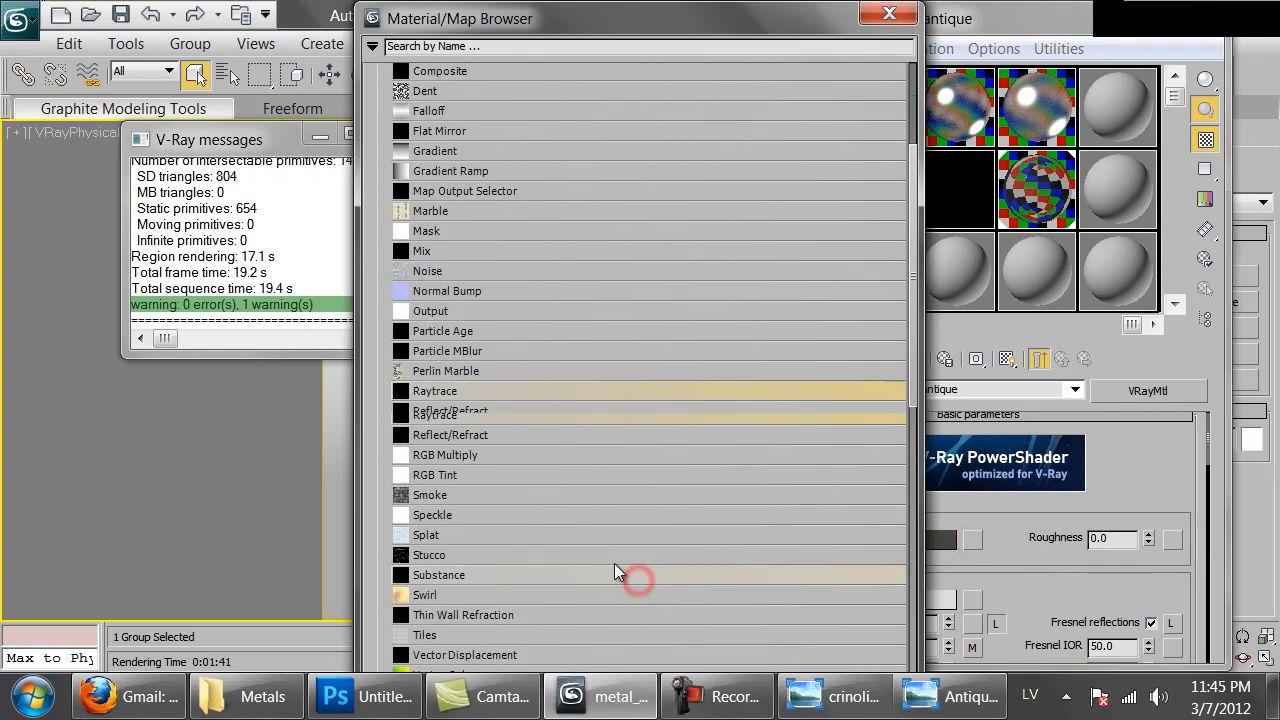
{"action": "scroll", "coordinate": [538, 562], "scroll_direction": "down", "scroll_amount": 5}
{"action": "left_click", "coordinate": [454, 578]}
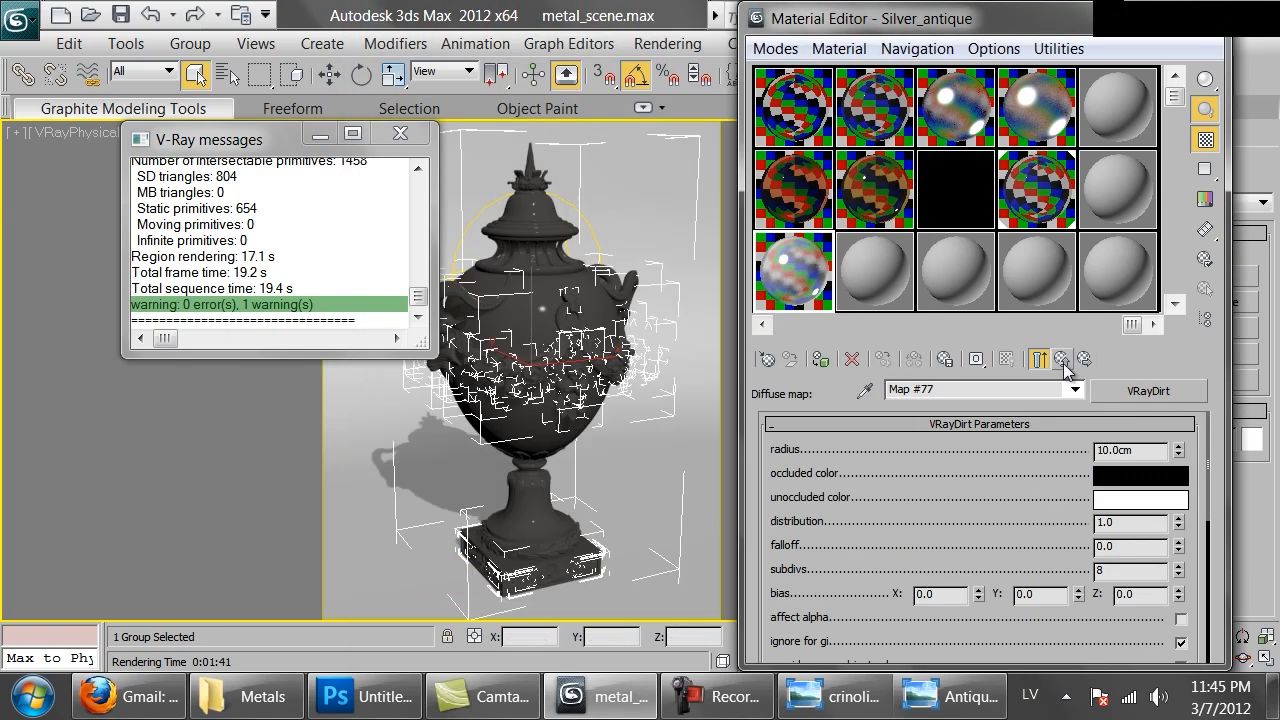
{"action": "double_click", "coordinate": [1147, 452]}
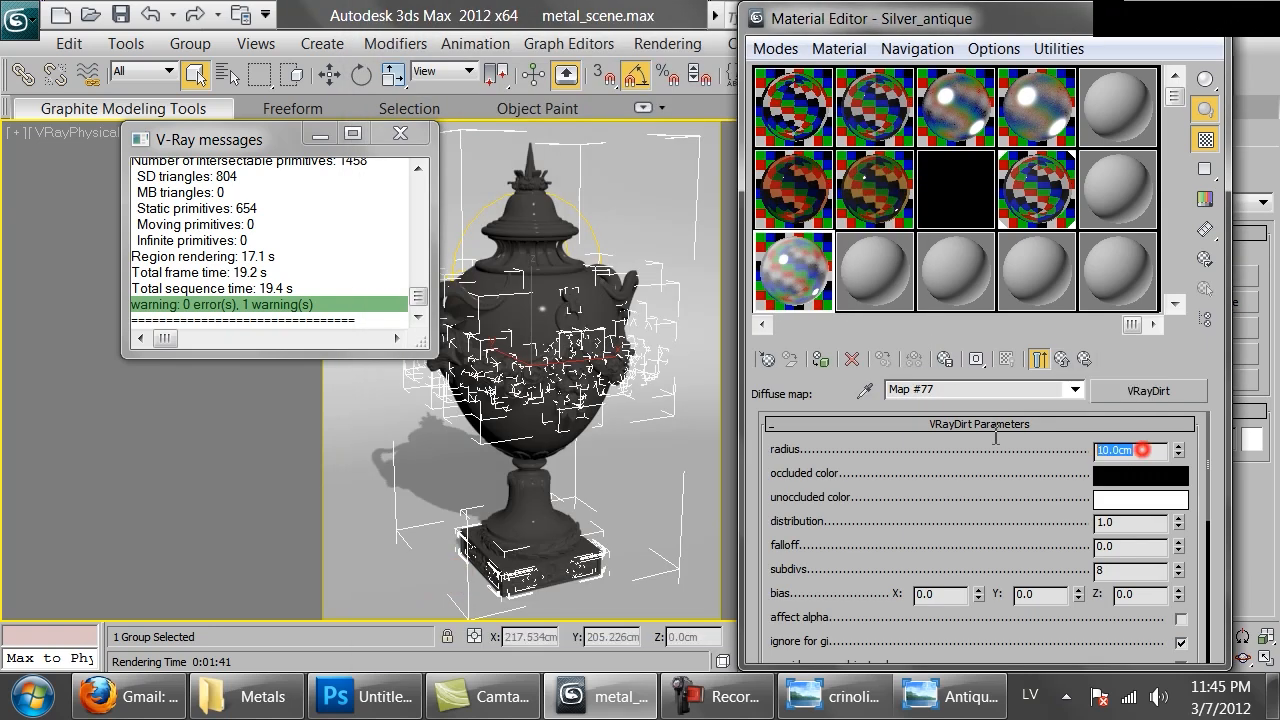
{"action": "type", "text": "5"}
{"action": "key", "text": "Return"}
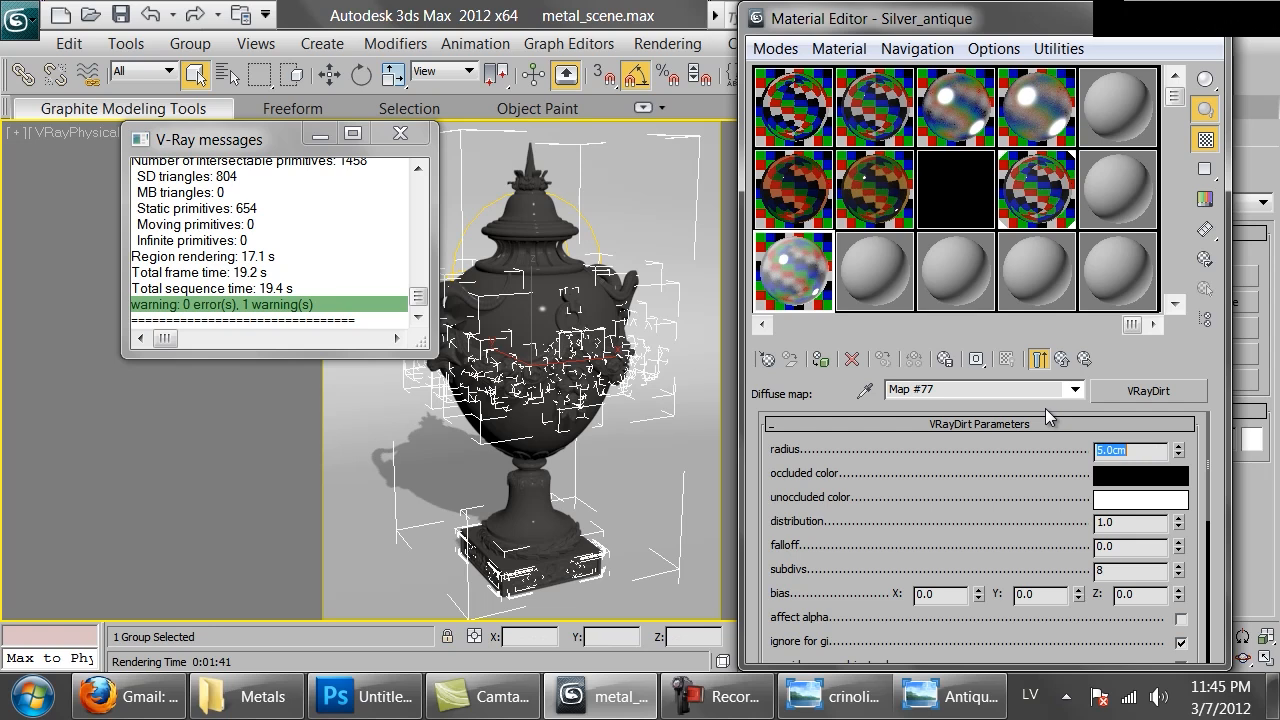
- Copy Silver_antique's diffuse color and paste it into the unoccluded color of its diffuse VRayDirt map
{"action": "left_click", "coordinate": [1040, 358]}
{"action": "left_click_drag", "start_coordinate": [1020, 580], "coordinate": [972, 500]}
{"action": "right_click", "coordinate": [972, 487]}
{"action": "left_click", "coordinate": [972, 487]}
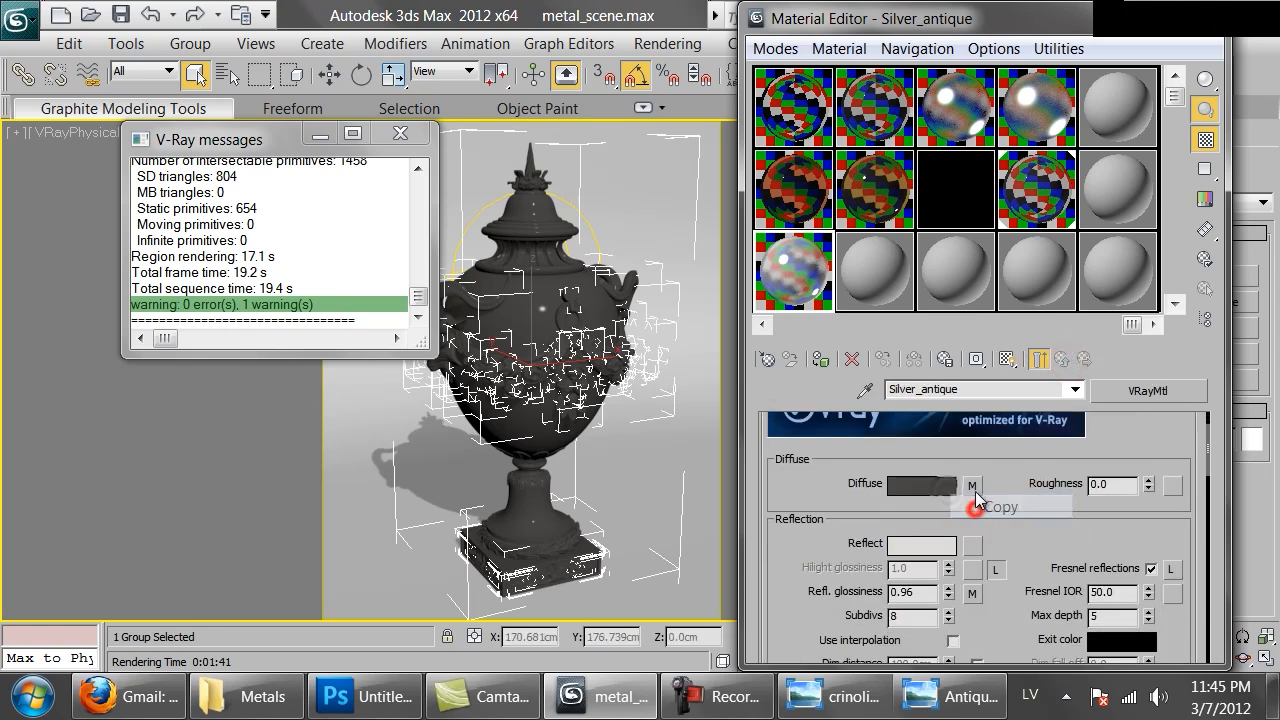
{"action": "right_click", "coordinate": [1143, 499]}
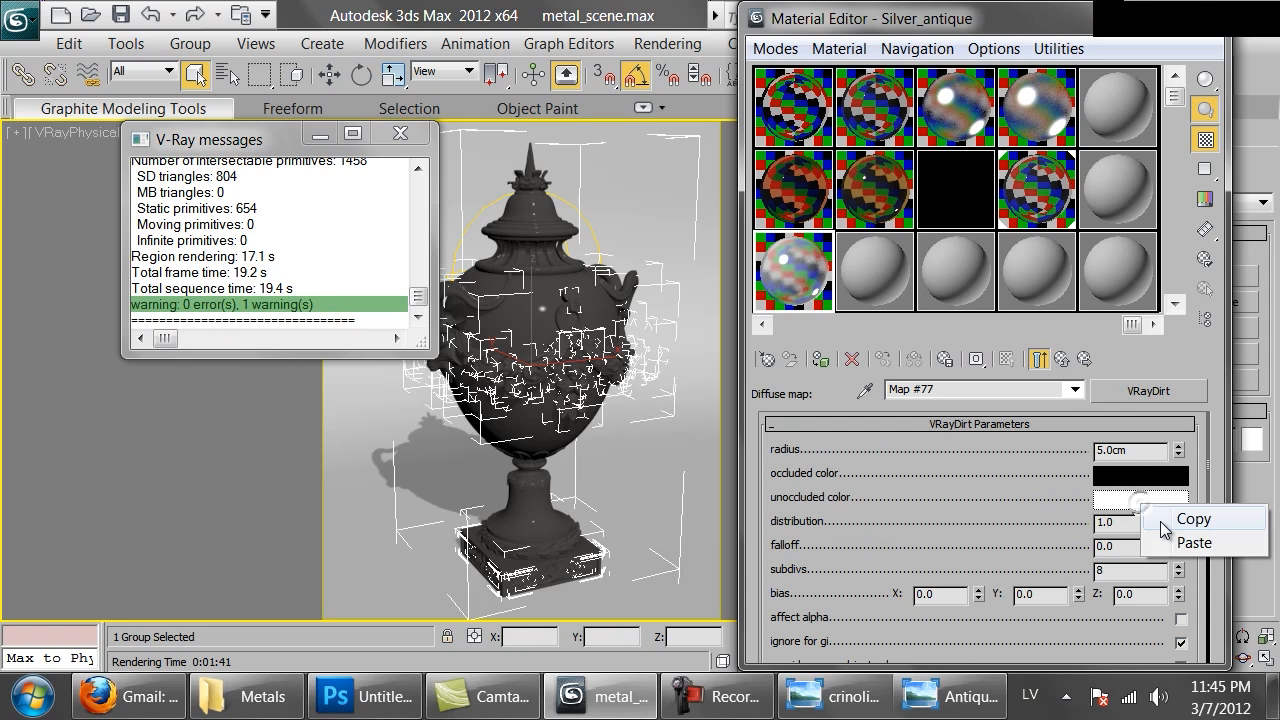
{"action": "left_click", "coordinate": [1160, 540]}
{"action": "left_click_drag", "start_coordinate": [998, 532], "coordinate": [1015, 420]}
{"action": "double_click", "coordinate": [1156, 460]}
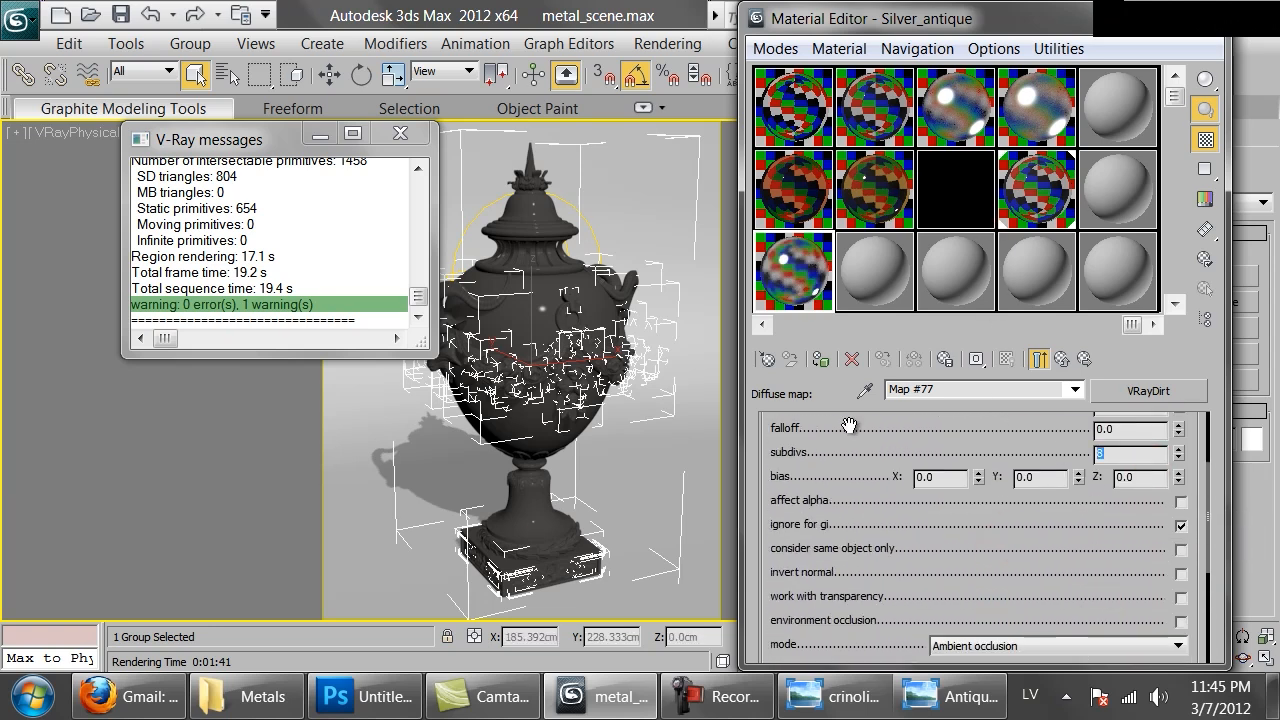
- Copy the diffuse VRayDirt map, paste it as a copy into its own unoccluded color map slot, and return to Silver_antique
{"action": "left_click", "coordinate": [1062, 359]}
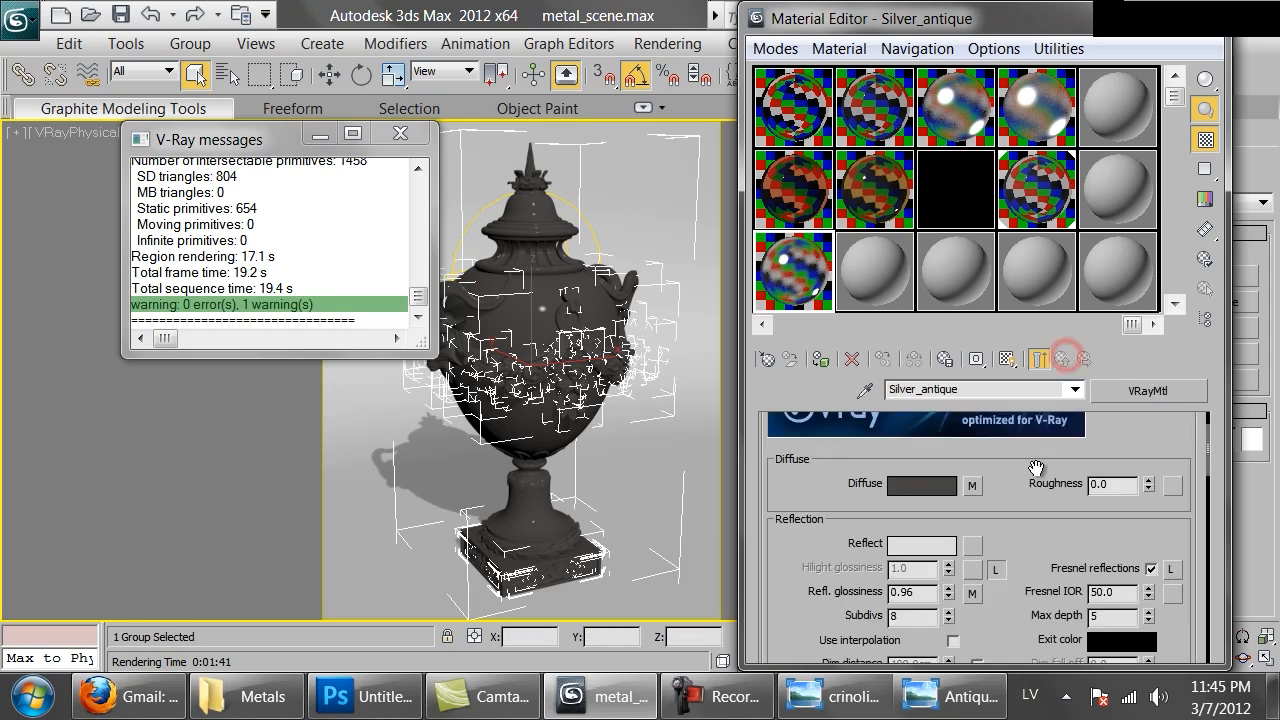
{"action": "right_click", "coordinate": [971, 486]}
{"action": "left_click", "coordinate": [1015, 528]}
{"action": "left_click", "coordinate": [971, 486]}
{"action": "left_click_drag", "start_coordinate": [860, 588], "coordinate": [860, 510]}
{"action": "scroll", "coordinate": [860, 575], "scroll_direction": "down", "scroll_amount": 5}
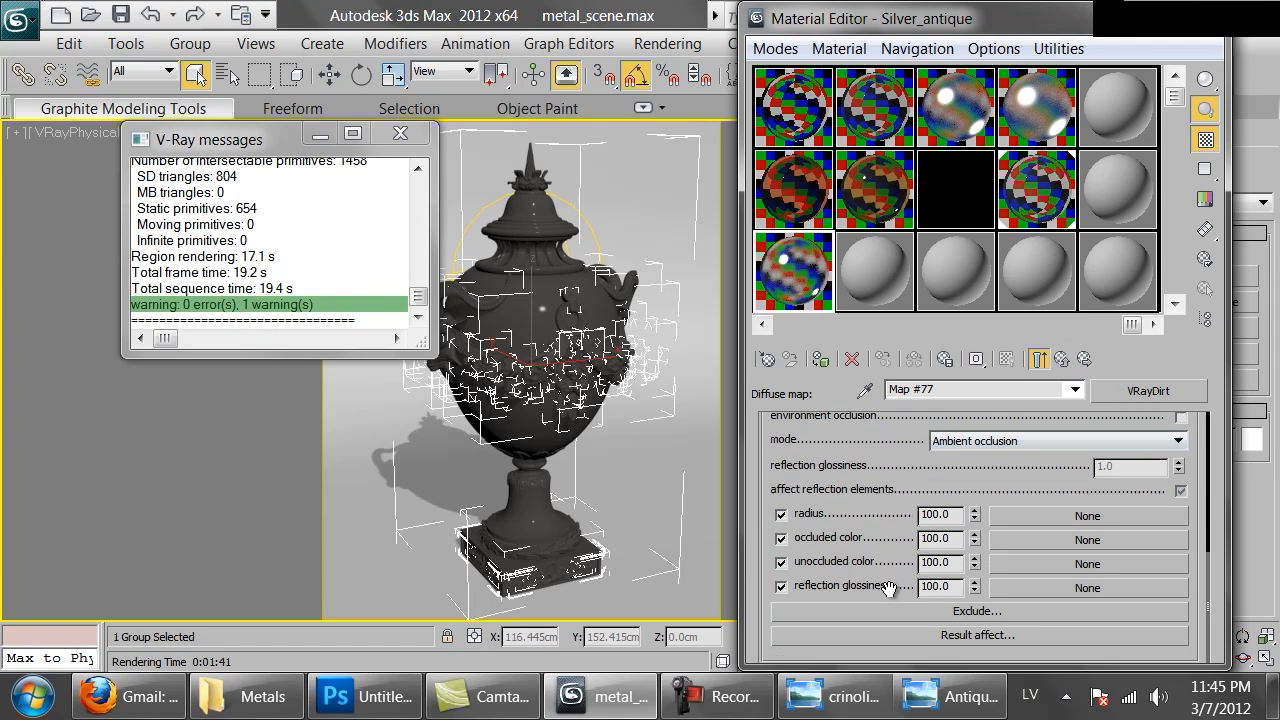
{"action": "right_click", "coordinate": [1037, 561]}
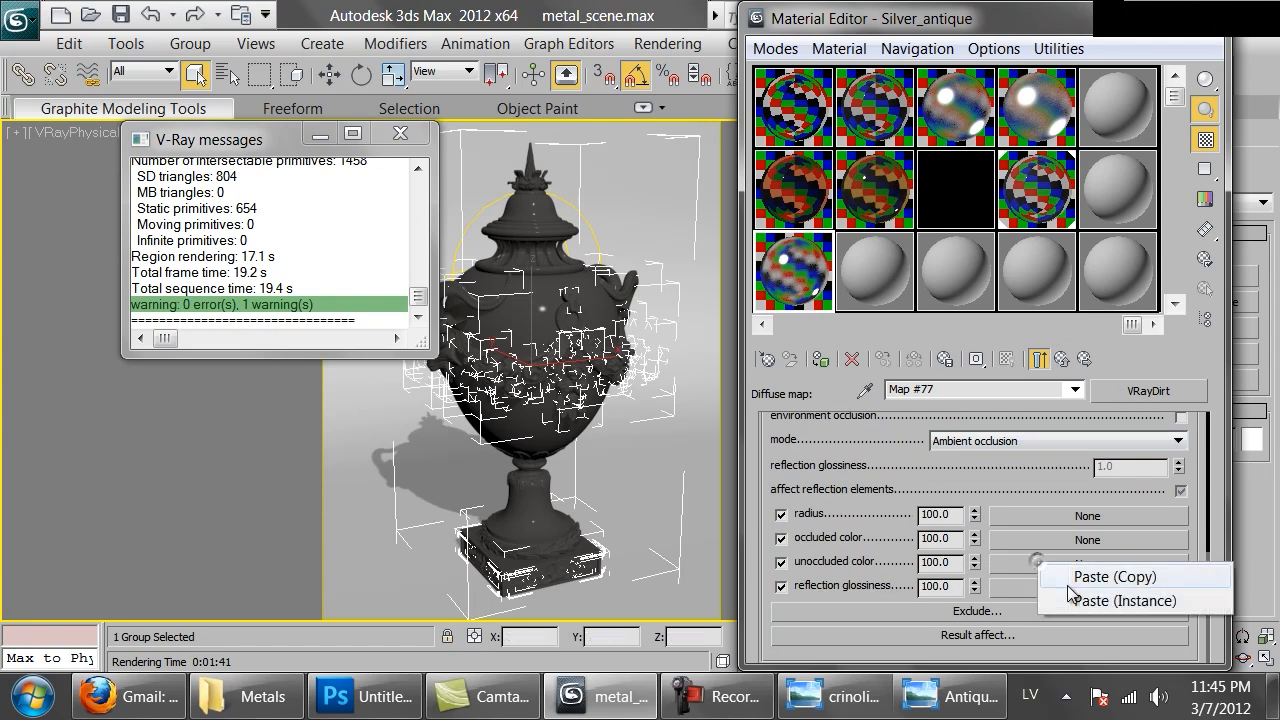
{"action": "left_click", "coordinate": [1077, 586]}
{"action": "left_click", "coordinate": [1062, 563]}
{"action": "right_click", "coordinate": [1060, 566]}
{"action": "left_click", "coordinate": [1072, 578]}
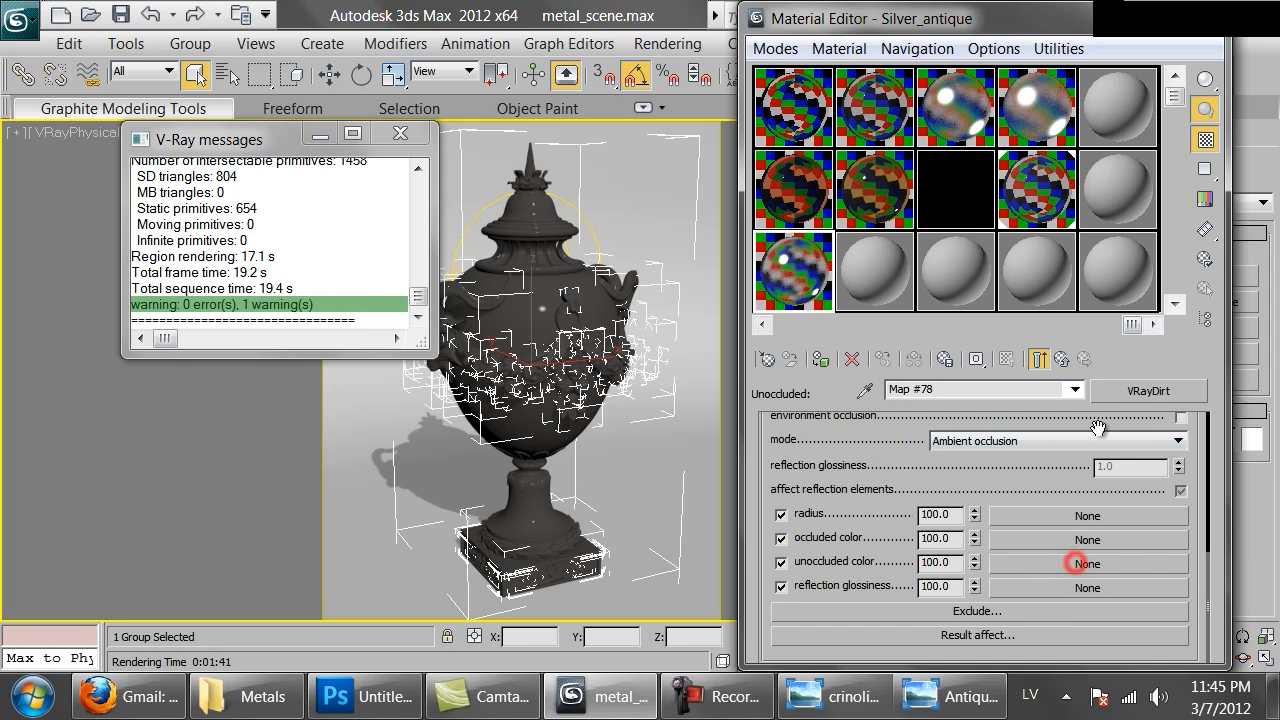
{"action": "left_click", "coordinate": [1064, 358]}
{"action": "left_click", "coordinate": [1065, 358]}
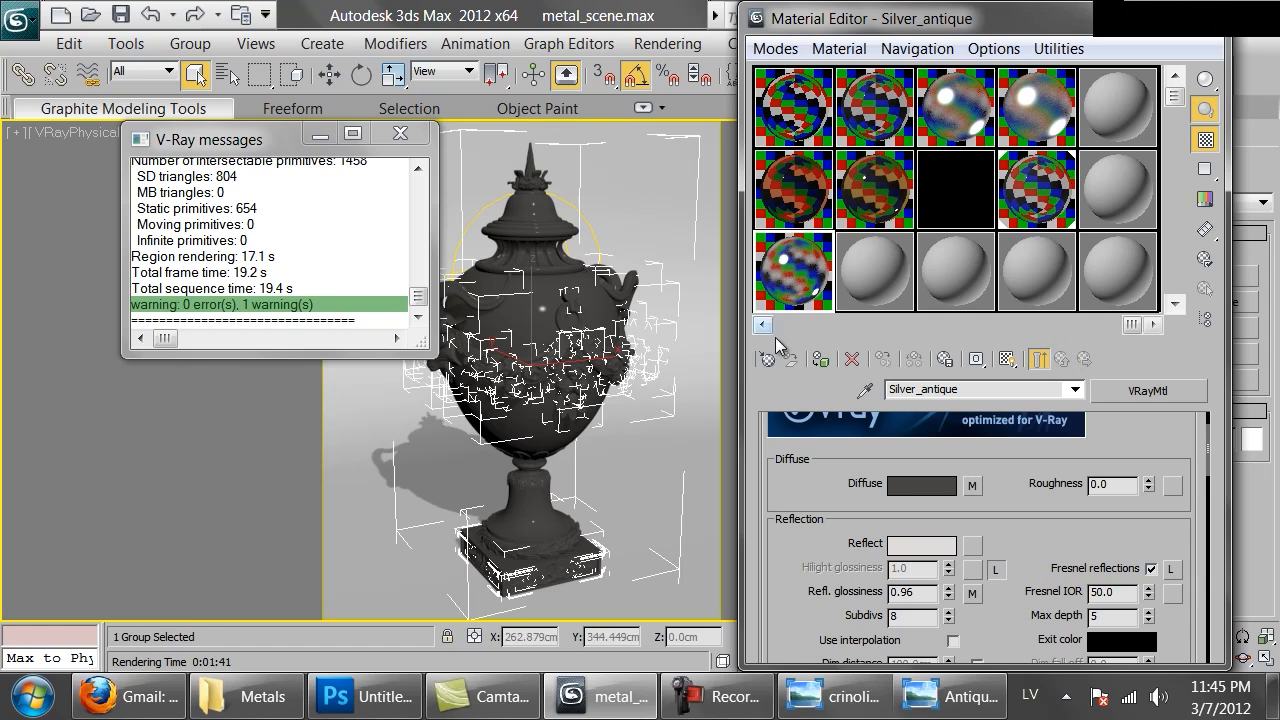
- Assign Silver_antique to the selected vase group and render the scene
{"action": "left_click", "coordinate": [820, 359]}
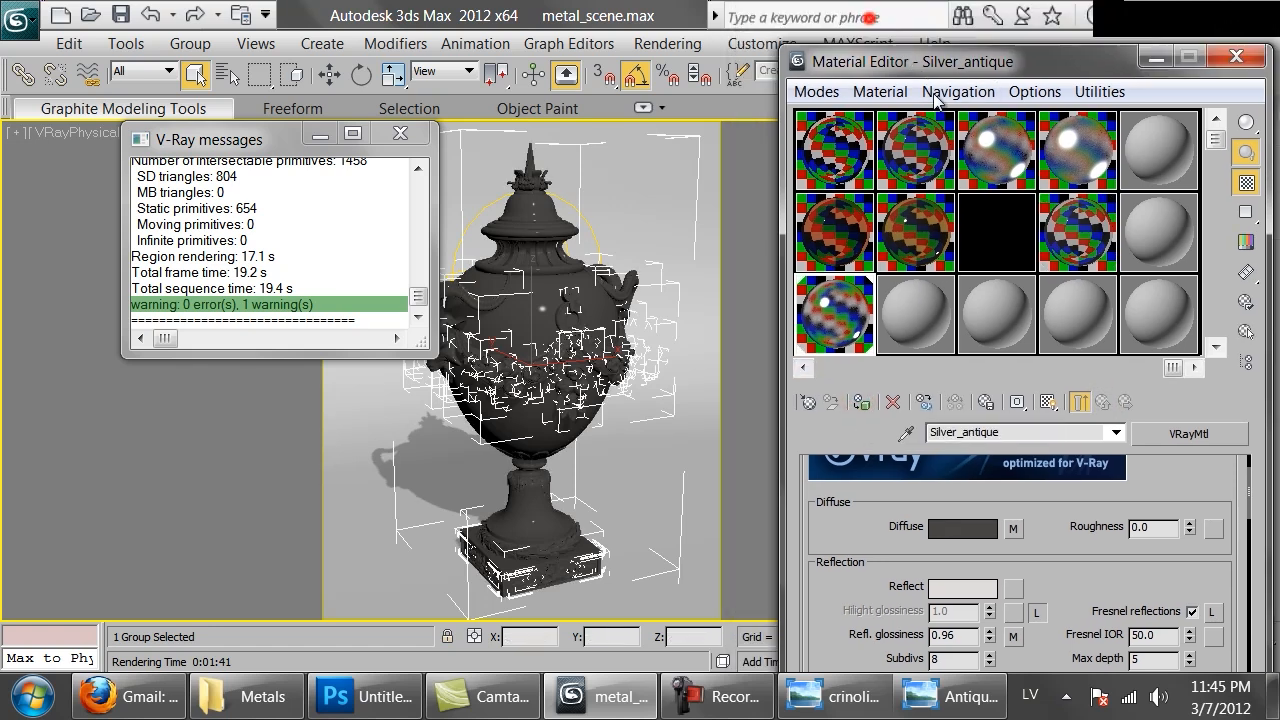
{"action": "left_click_drag", "start_coordinate": [880, 18], "coordinate": [1032, 279]}
{"action": "left_click", "coordinate": [1204, 80]}
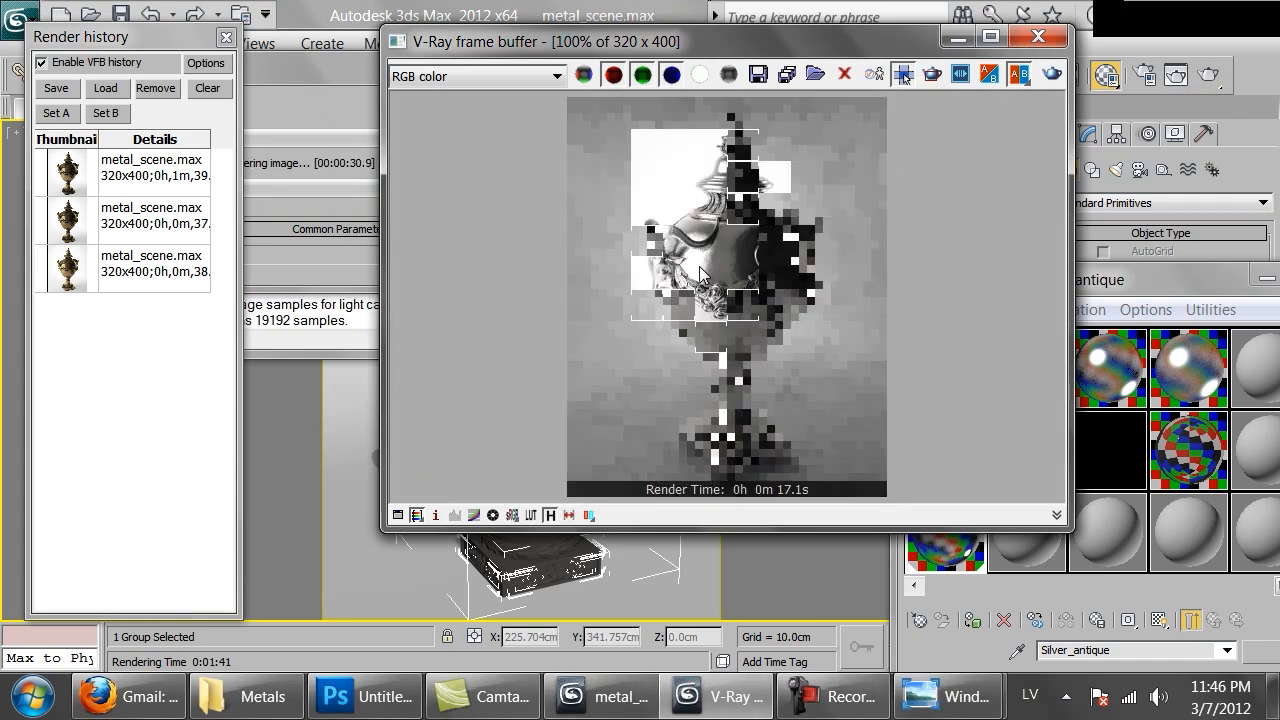
- Look at the crinoline.jpg antique silver reference during the render, and return to the V-Ray frame buffer
{"action": "left_click", "coordinate": [948, 697]}
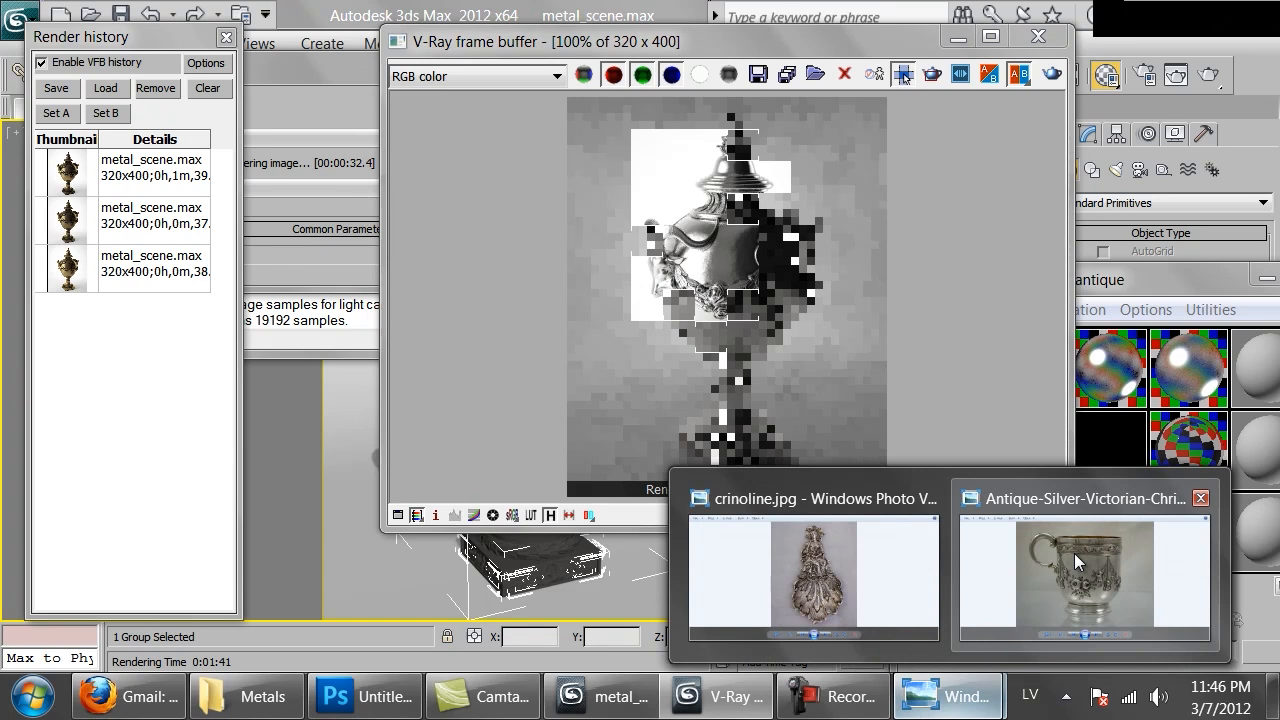
{"action": "left_click", "coordinate": [866, 565]}
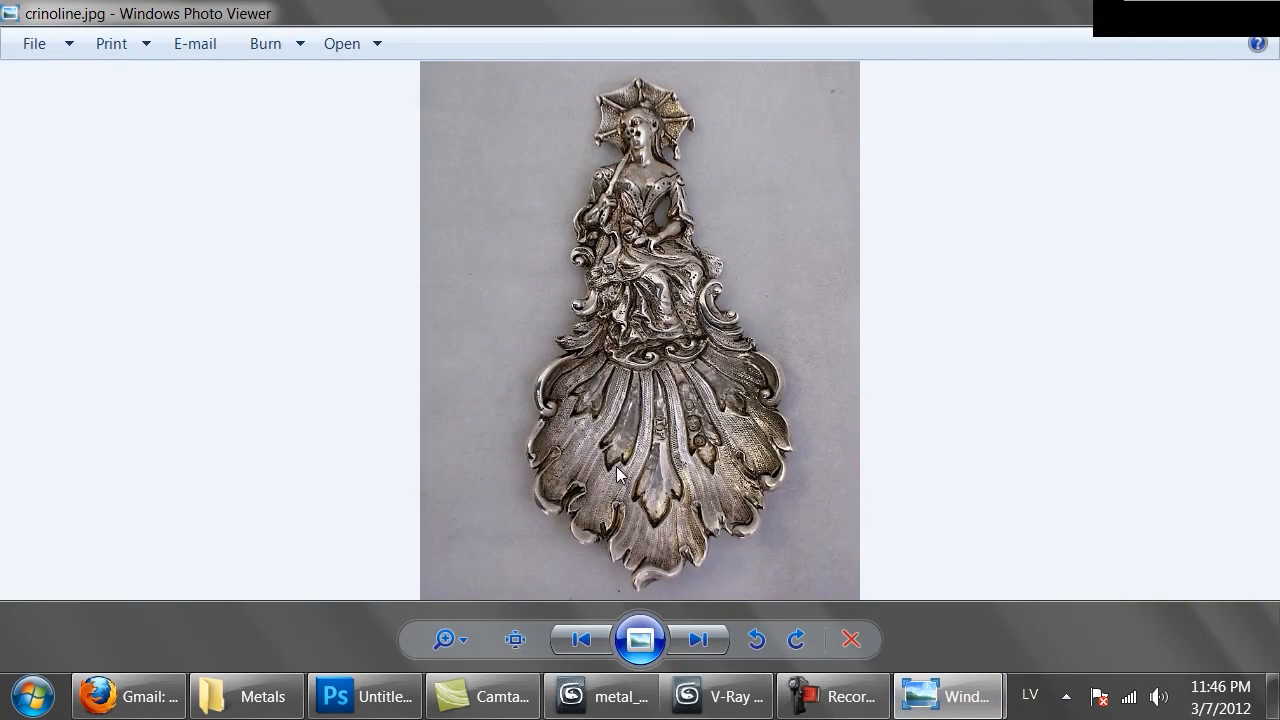
{"action": "left_click", "coordinate": [737, 697]}
{"action": "left_click", "coordinate": [501, 246]}
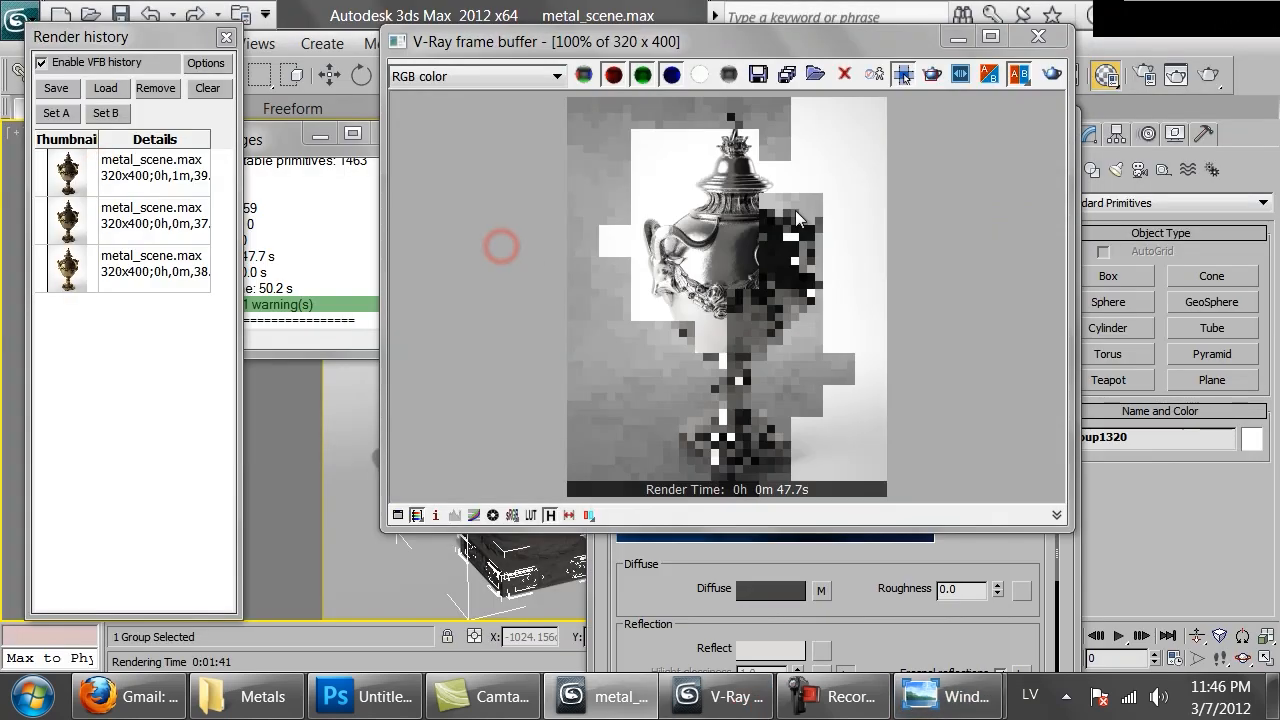
- Compare the partial silver render with the previous gold-toned render from the render history, and close the frame buffer
{"action": "double_click", "coordinate": [66, 168]}
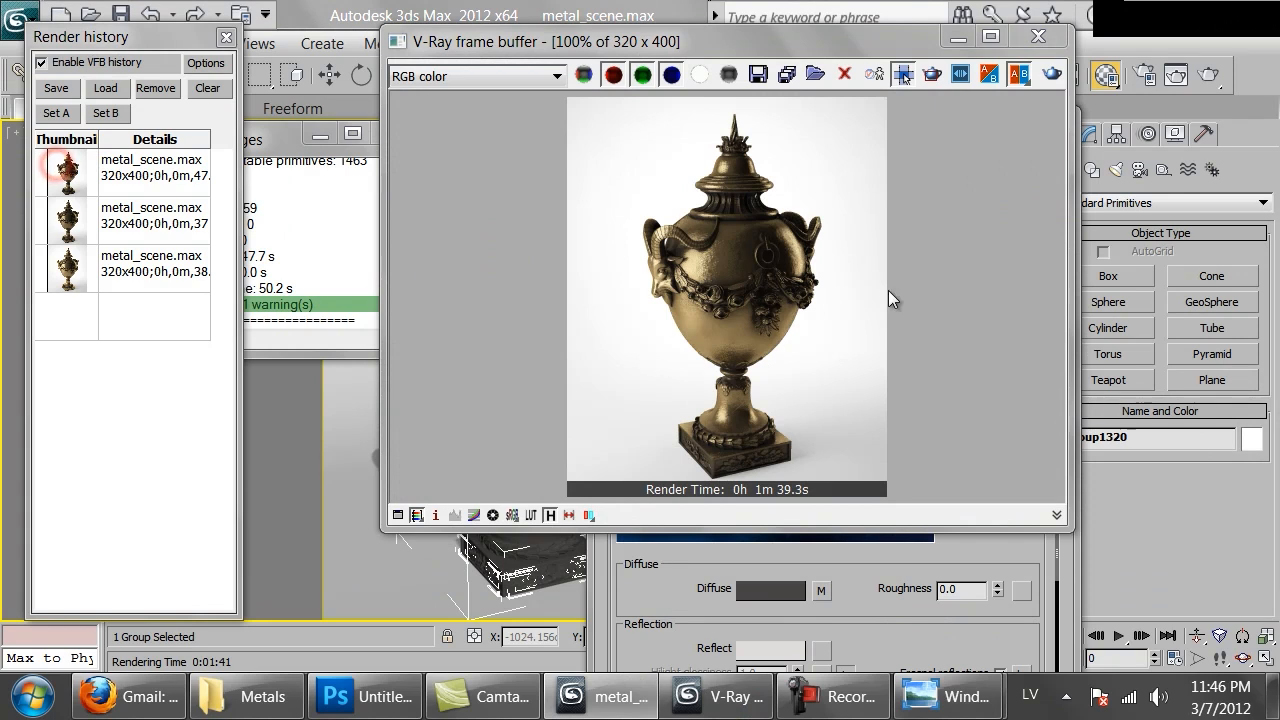
{"action": "double_click", "coordinate": [150, 175]}
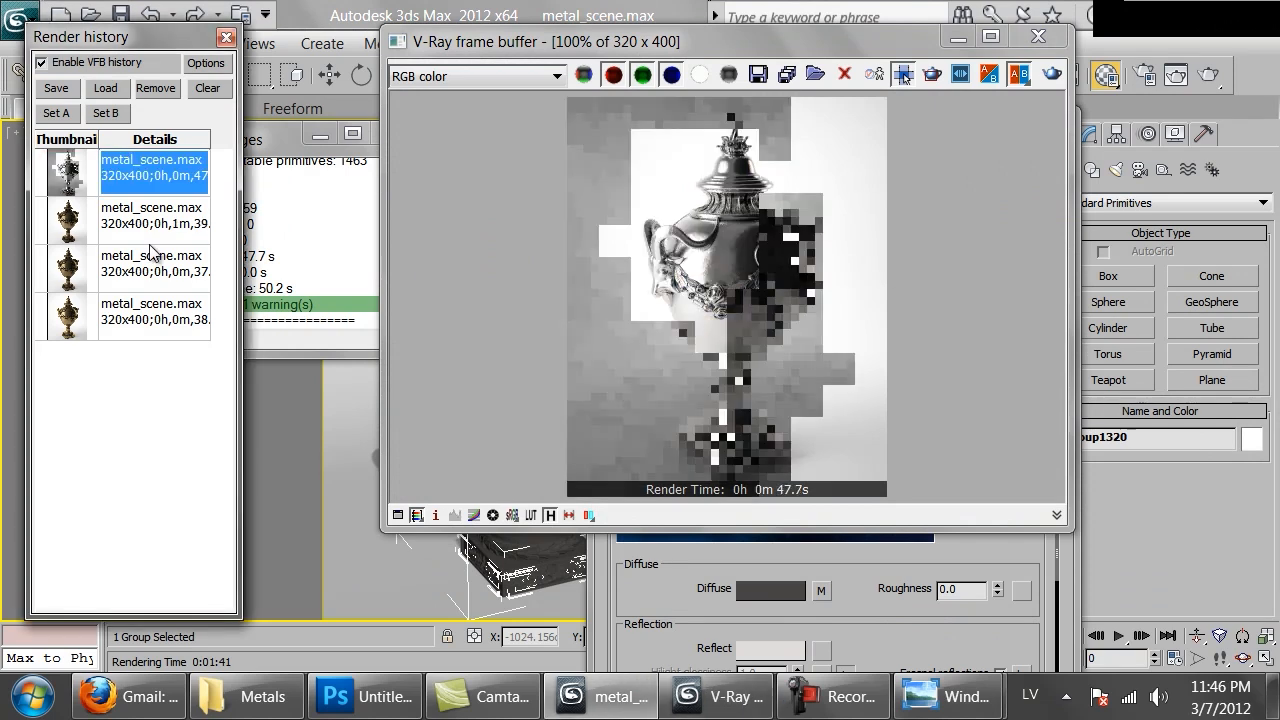
{"action": "double_click", "coordinate": [88, 228]}
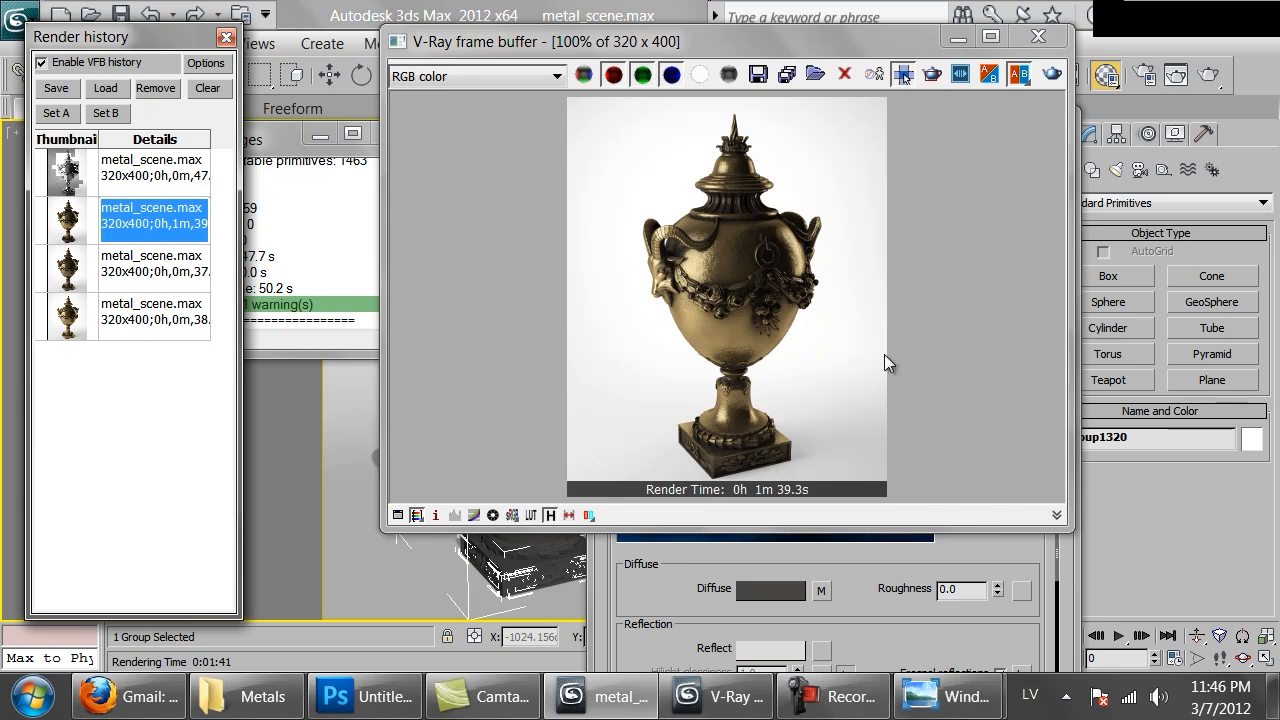
{"action": "left_click", "coordinate": [1041, 41]}
{"action": "left_click", "coordinate": [1041, 45]}
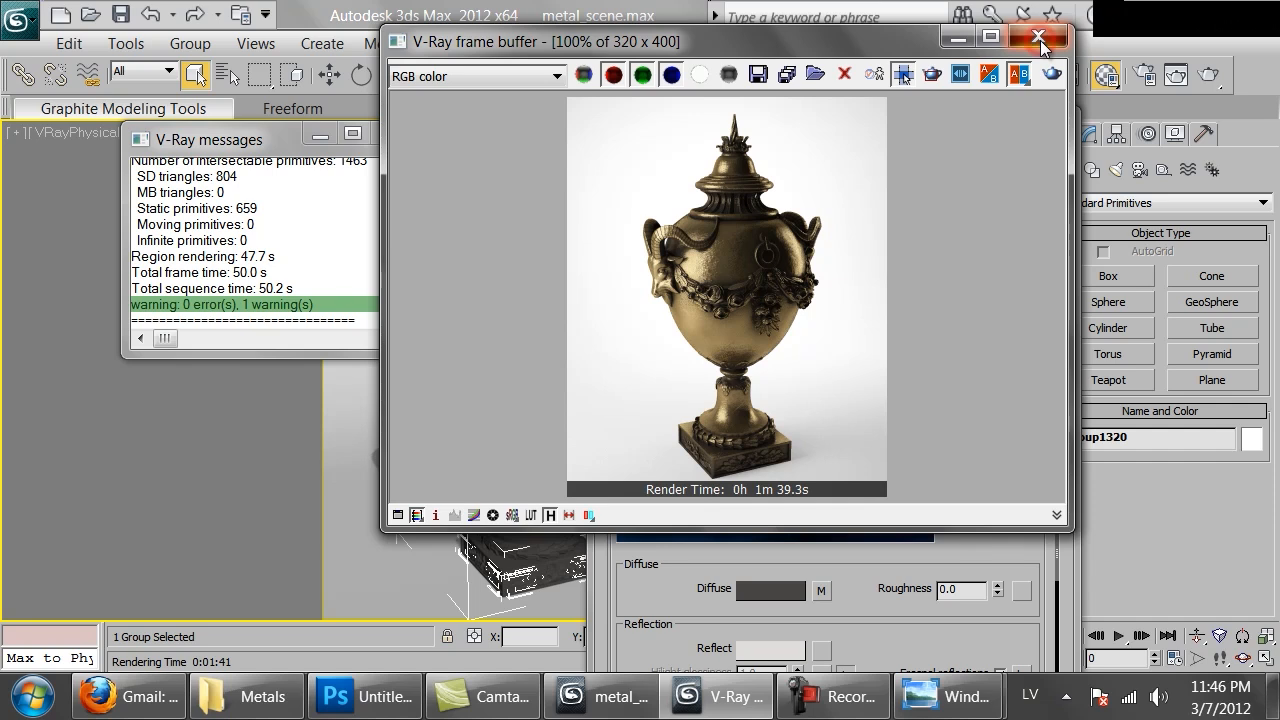
{"action": "left_click", "coordinate": [1040, 40]}
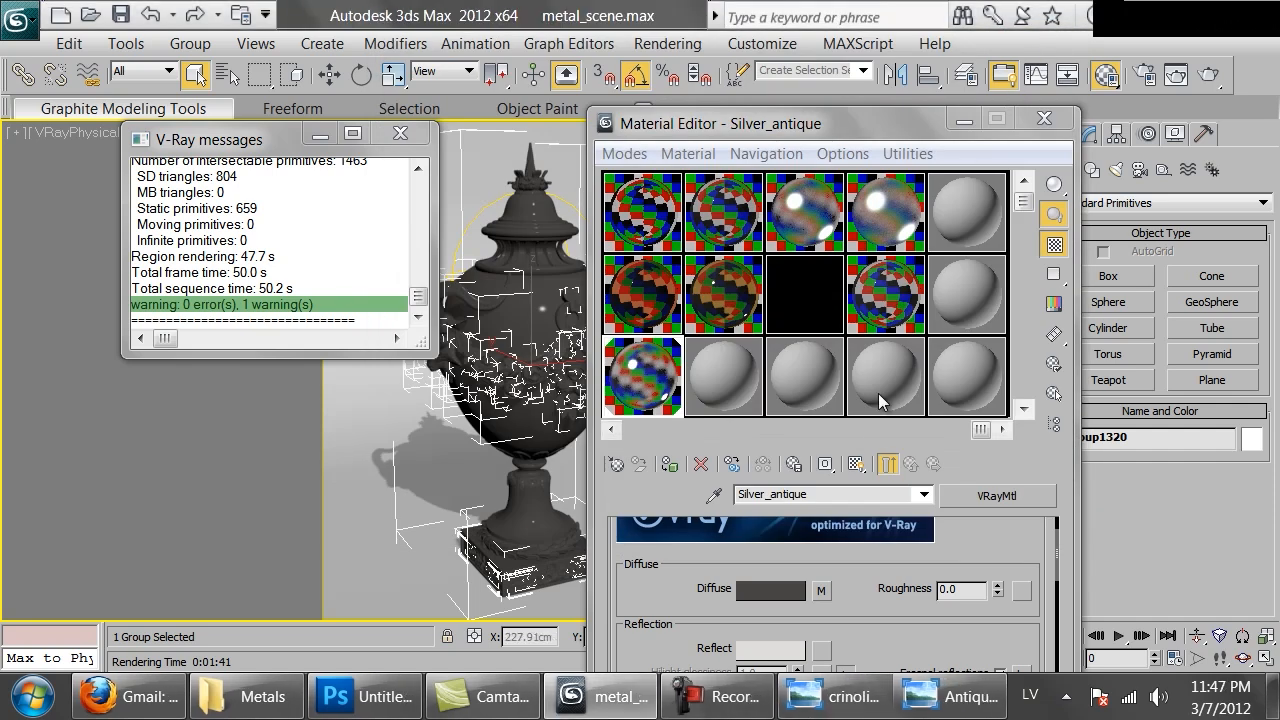
- Add a VRayDirt map to Silver_antique's Reflect slot and look over its parameters
{"action": "left_click_drag", "start_coordinate": [844, 126], "coordinate": [918, 28]}
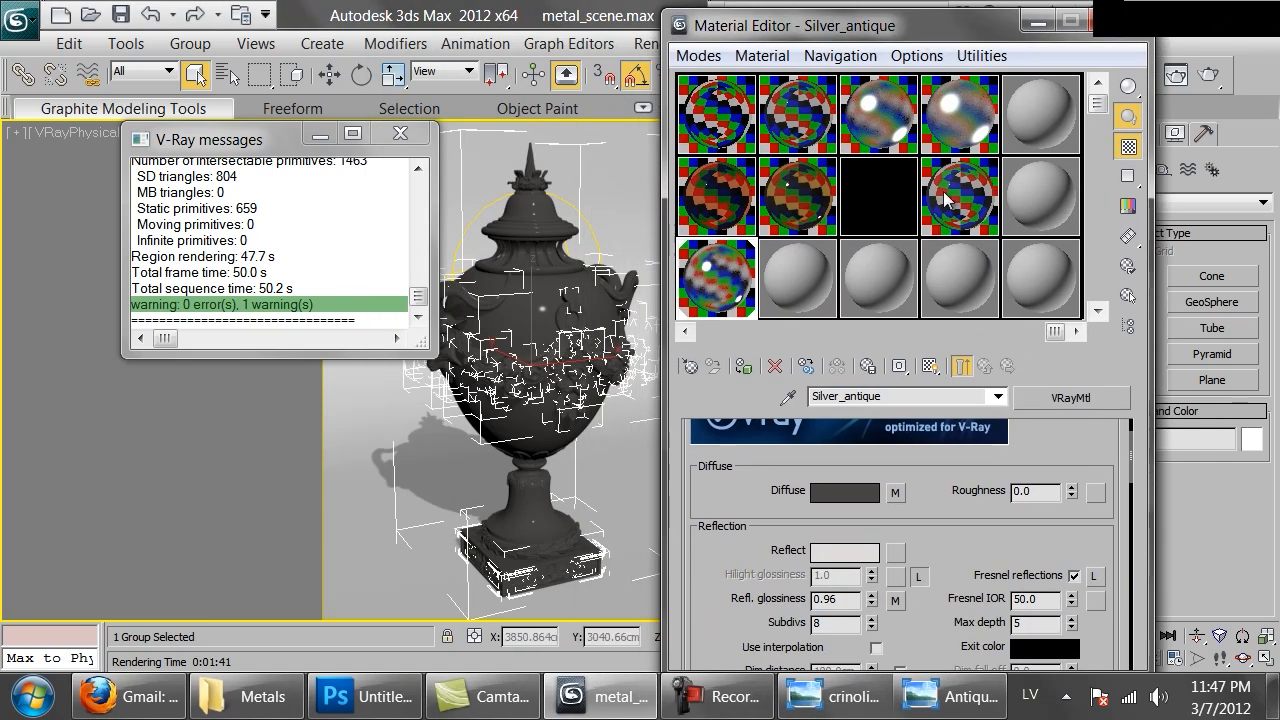
{"action": "left_click", "coordinate": [894, 552]}
{"action": "left_click", "coordinate": [510, 514]}
{"action": "scroll", "coordinate": [520, 540], "scroll_direction": "down", "scroll_amount": 2}
{"action": "scroll", "coordinate": [523, 557], "scroll_direction": "down", "scroll_amount": 1}
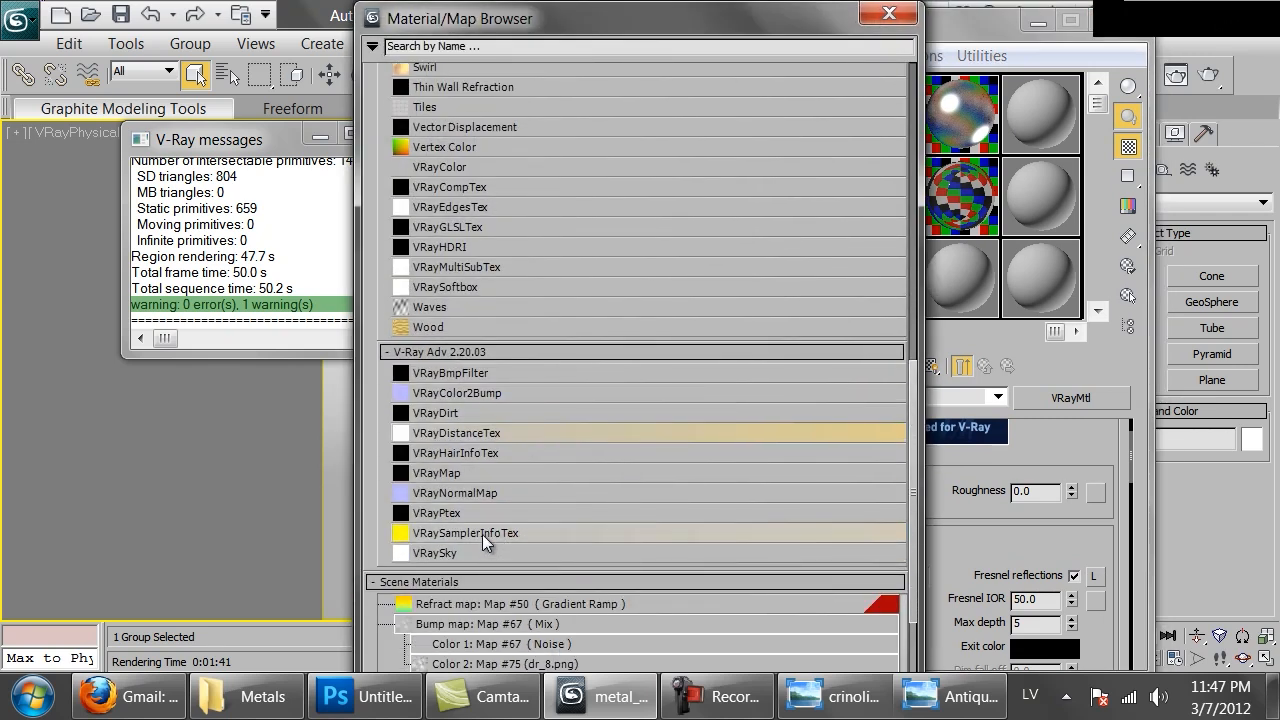
{"action": "double_click", "coordinate": [457, 412]}
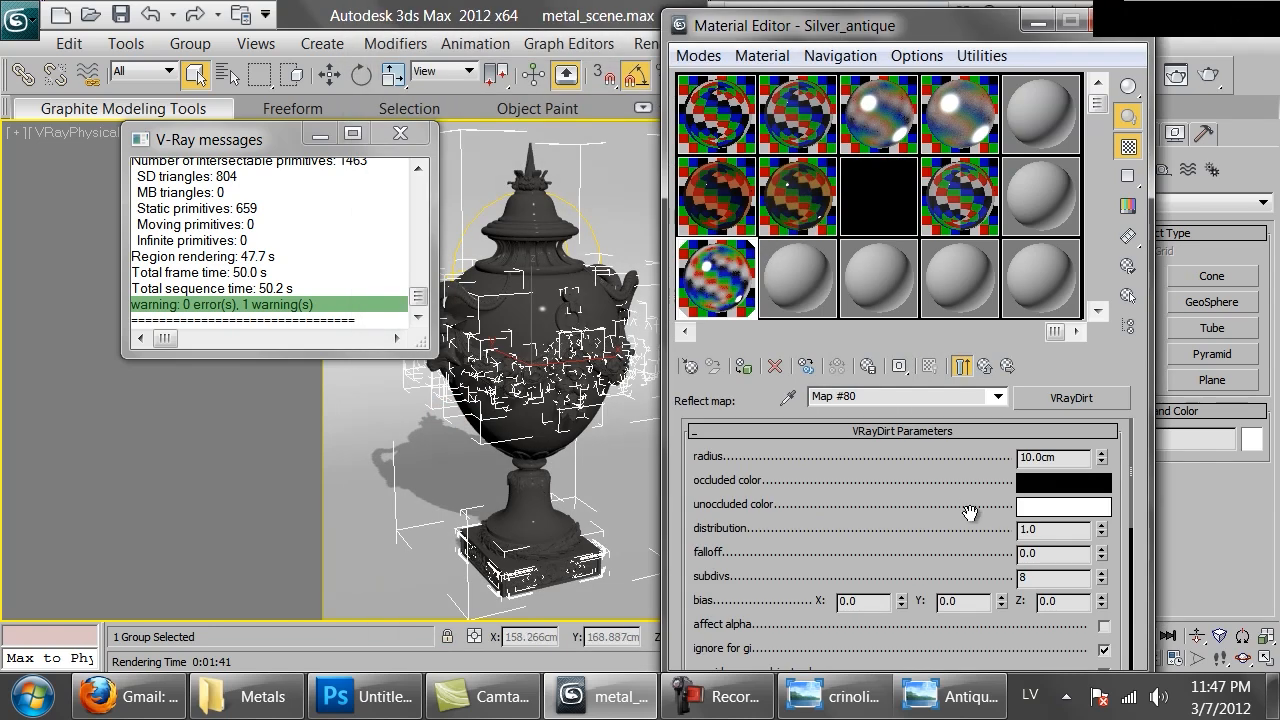
{"action": "double_click", "coordinate": [1075, 462]}
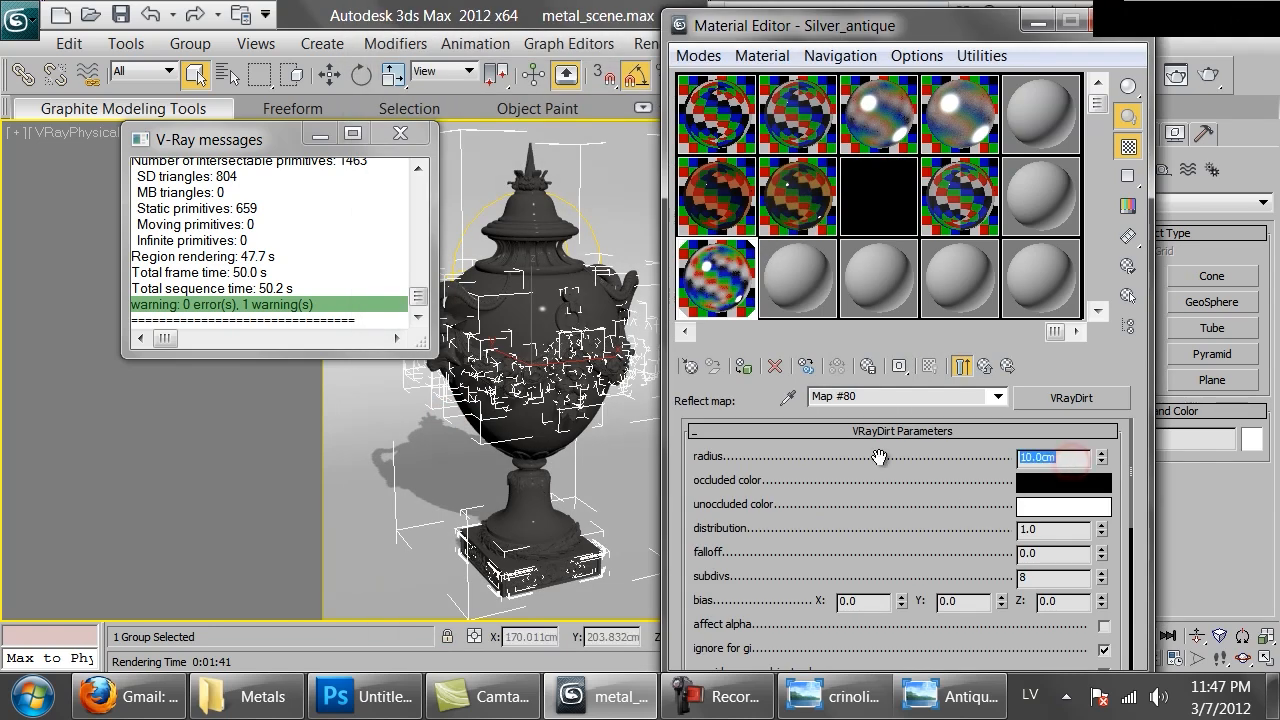
{"action": "left_click_drag", "start_coordinate": [970, 557], "coordinate": [963, 511]}
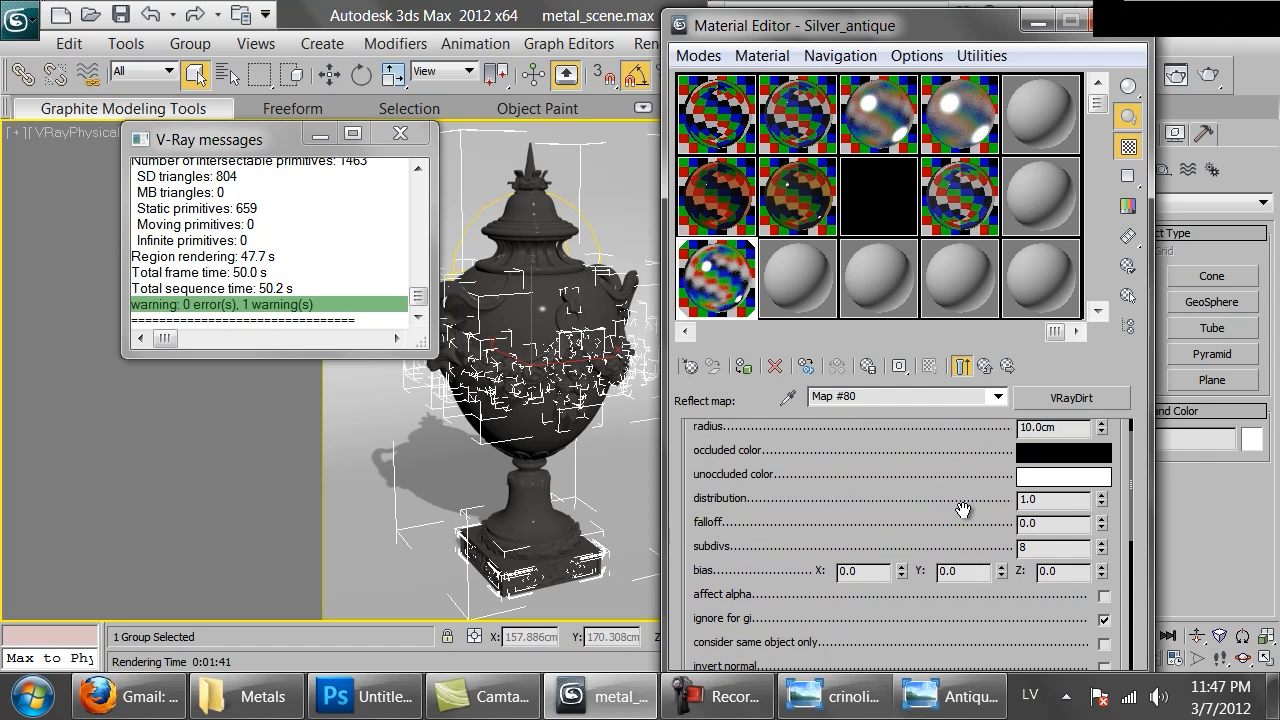
- Set the reflection VRayDirt map's unoccluded color to a warm light grey with hue 24, saturation 9 and value 200
{"action": "left_click", "coordinate": [1043, 477]}
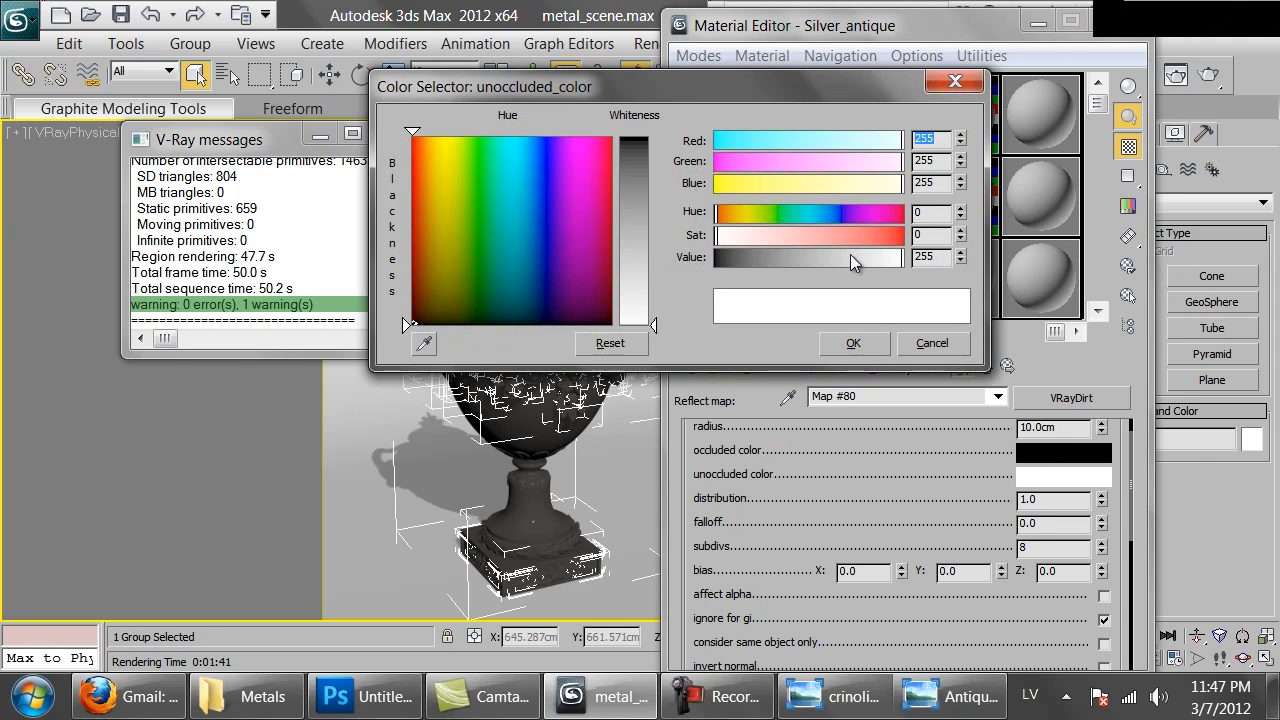
{"action": "left_click_drag", "start_coordinate": [850, 256], "coordinate": [858, 258]}
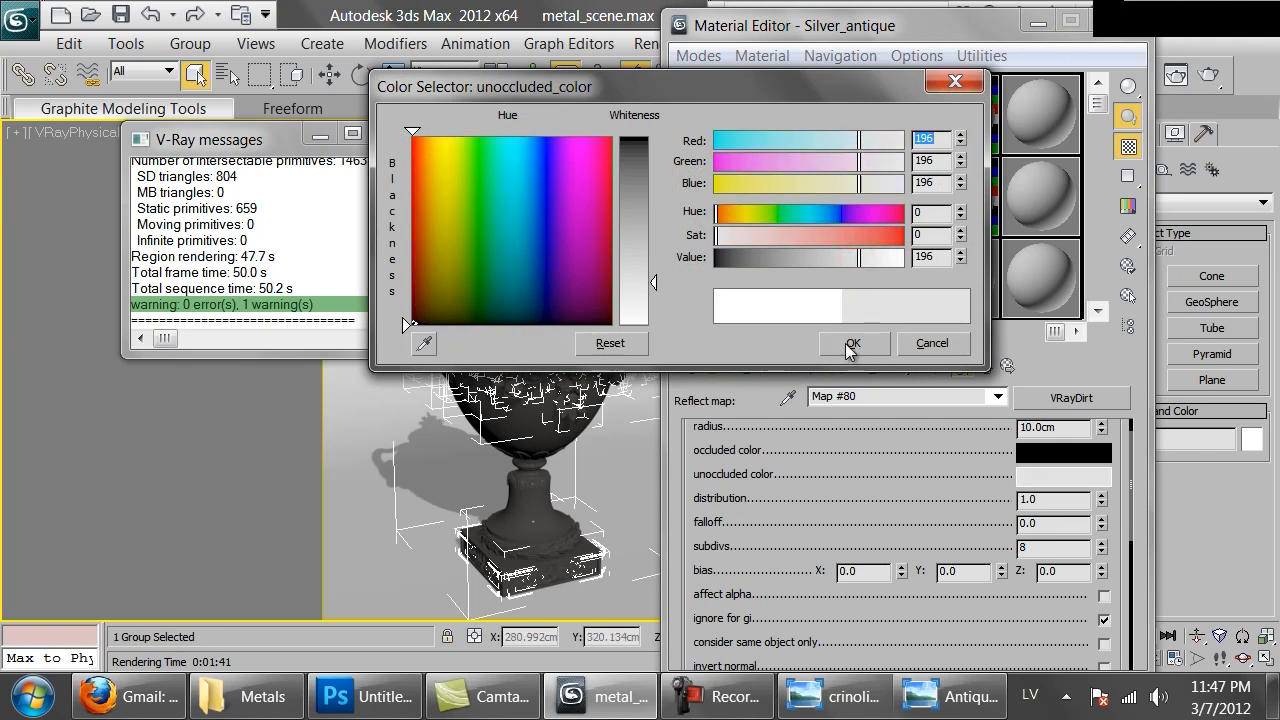
{"action": "type", "text": "200"}
{"action": "left_click", "coordinate": [733, 211]}
{"action": "left_click_drag", "start_coordinate": [738, 234], "coordinate": [721, 236]}
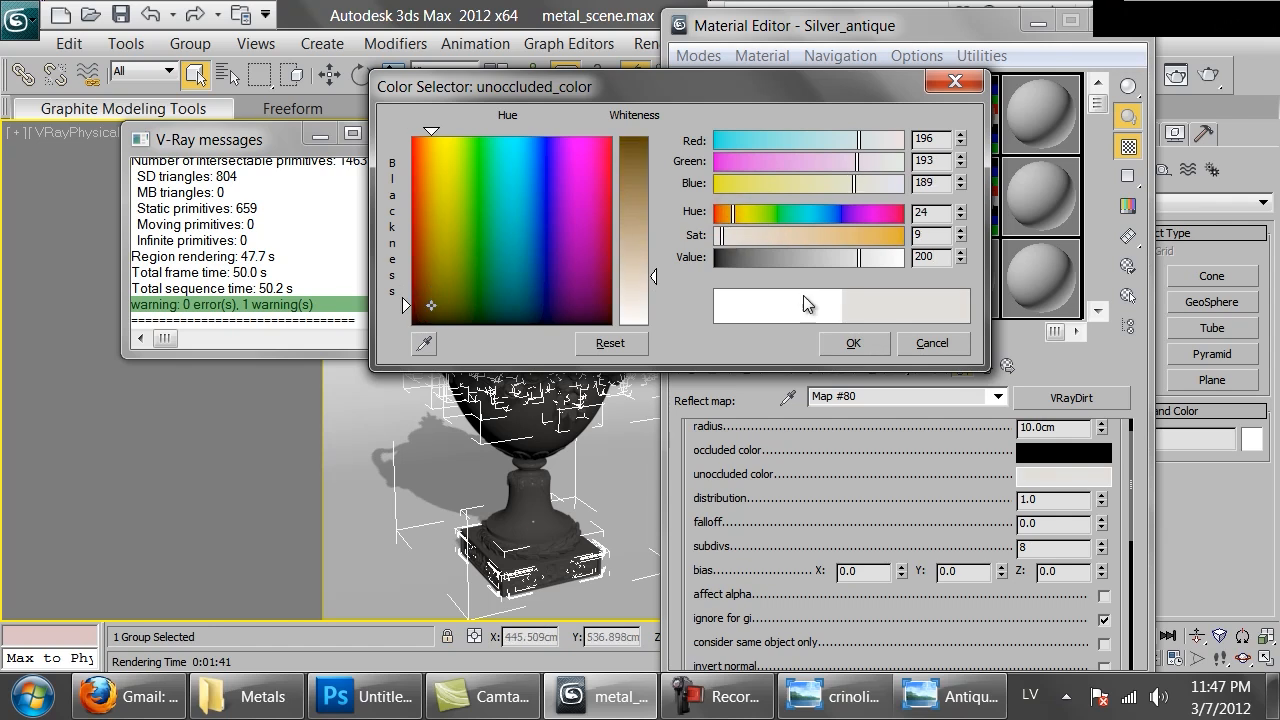
{"action": "left_click", "coordinate": [842, 345]}
- Set the reflection VRayDirt map's subdivs to 16, check the antique mug reference photo, and return to Silver_antique's basic parameters
{"action": "double_click", "coordinate": [1048, 547]}
{"action": "type", "text": "16"}
{"action": "key", "text": "Return"}
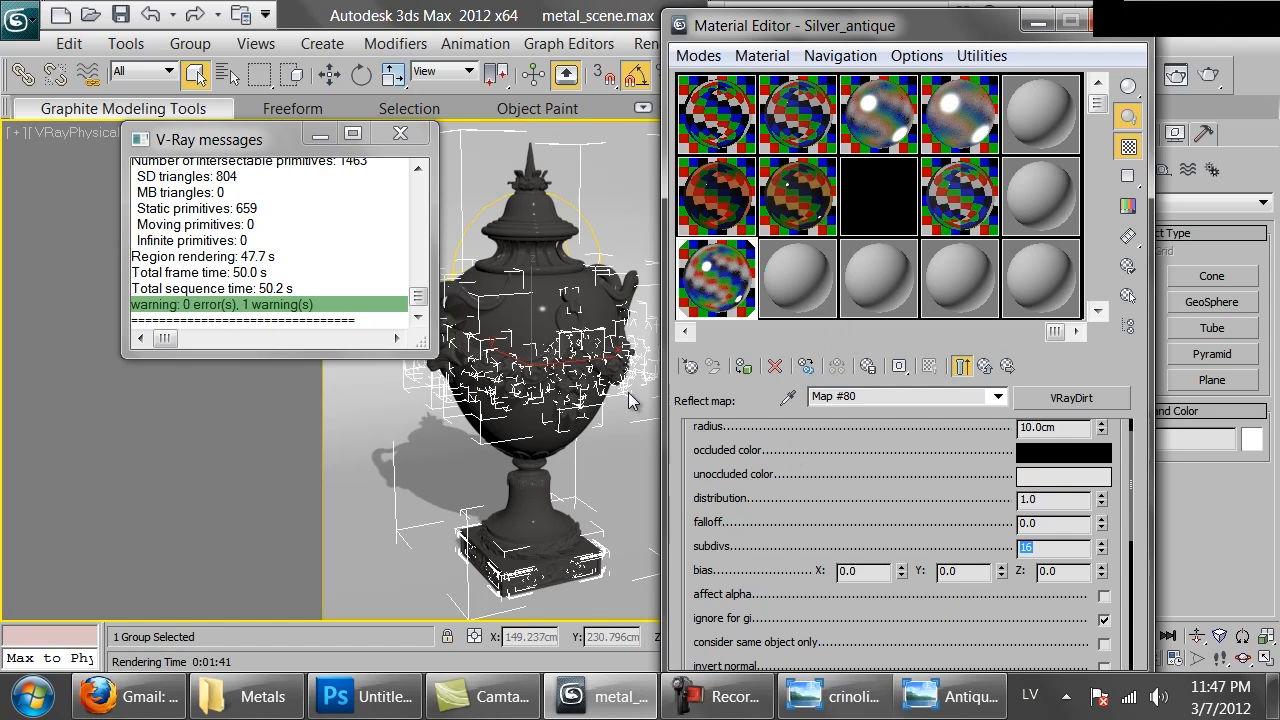
{"action": "scroll", "coordinate": [872, 516], "scroll_direction": "down", "scroll_amount": 6}
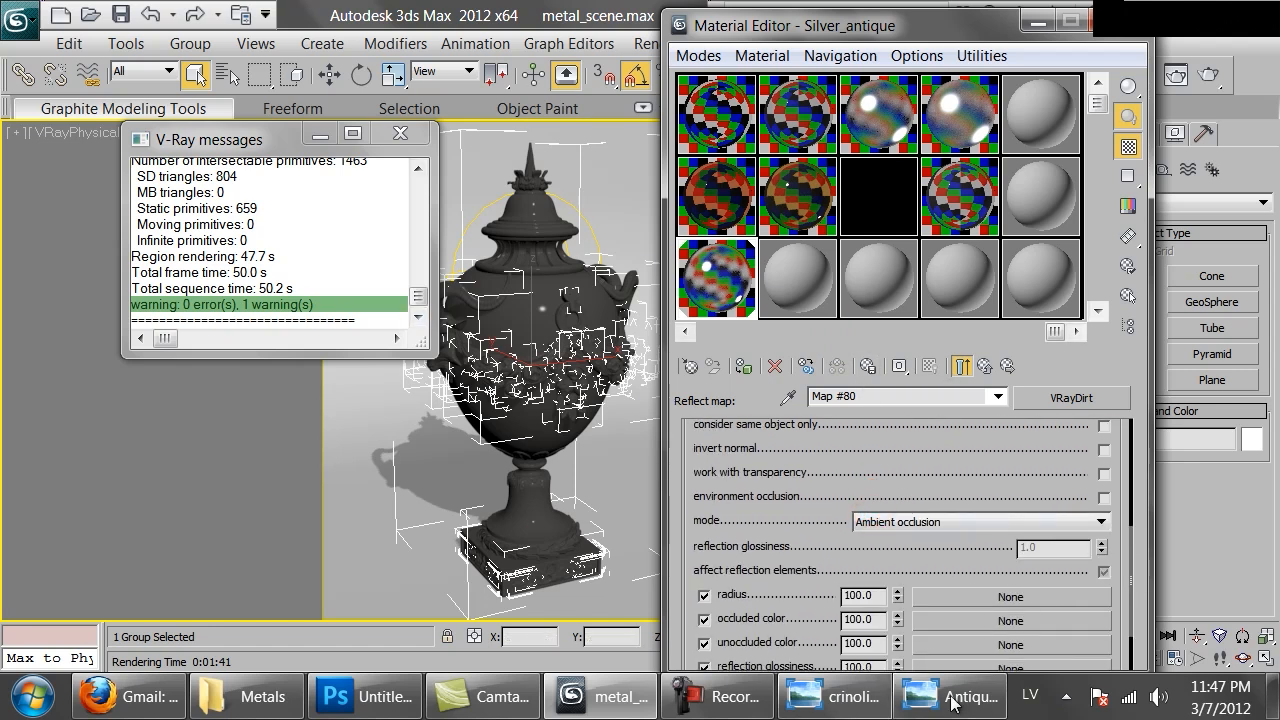
{"action": "left_click", "coordinate": [953, 700]}
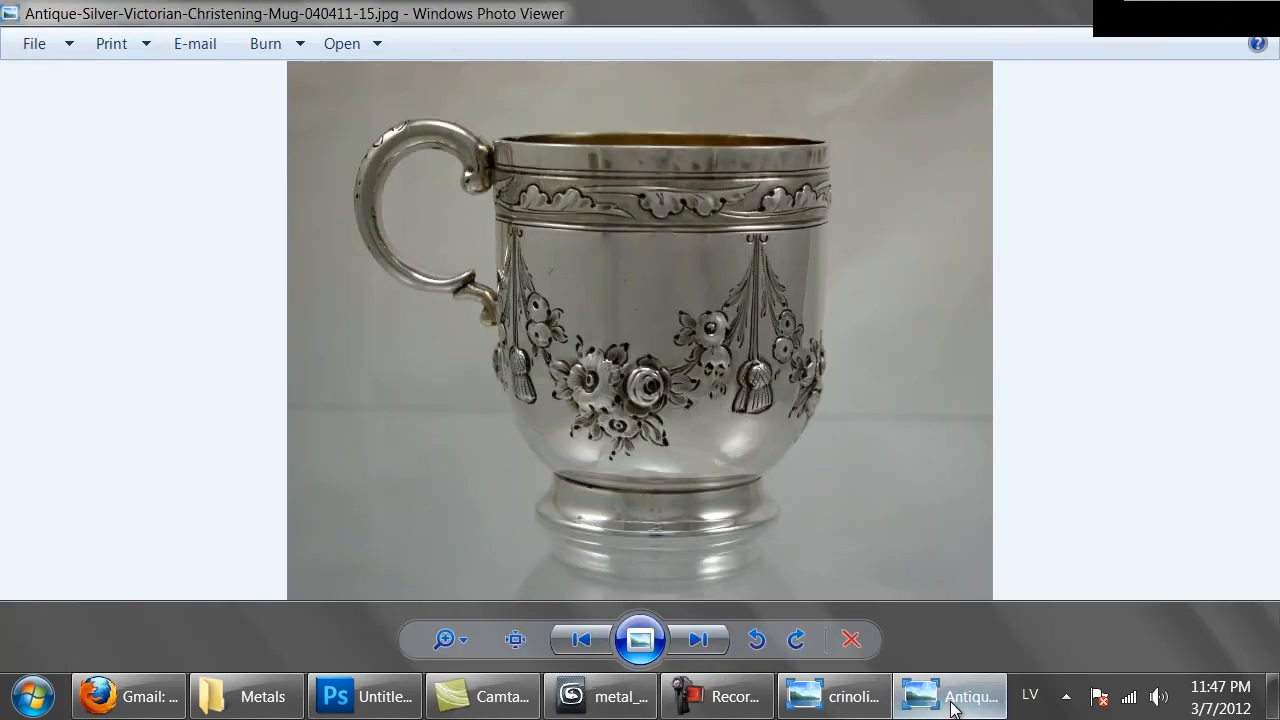
{"action": "left_click", "coordinate": [953, 702]}
{"action": "left_click", "coordinate": [986, 366]}
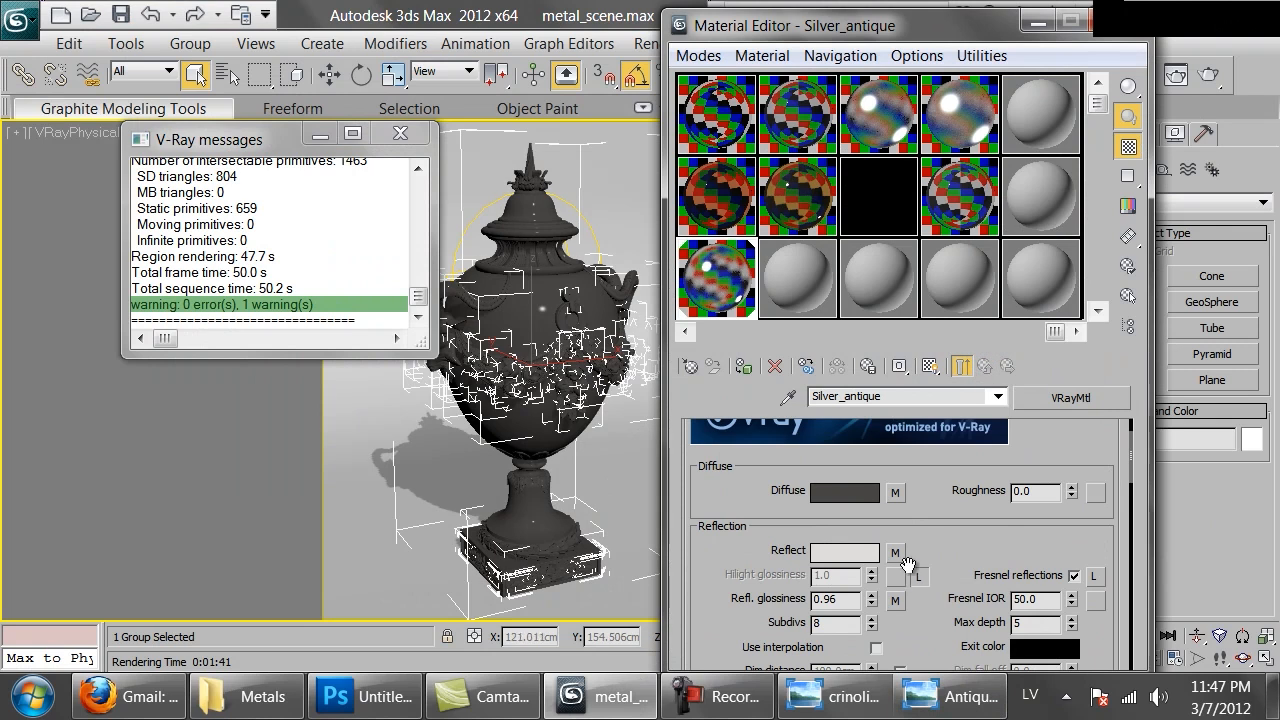
- Nest copies of Silver_antique's reflection VRayDirt map in its unoccluded color slot, two levels deep
{"action": "right_click", "coordinate": [895, 556]}
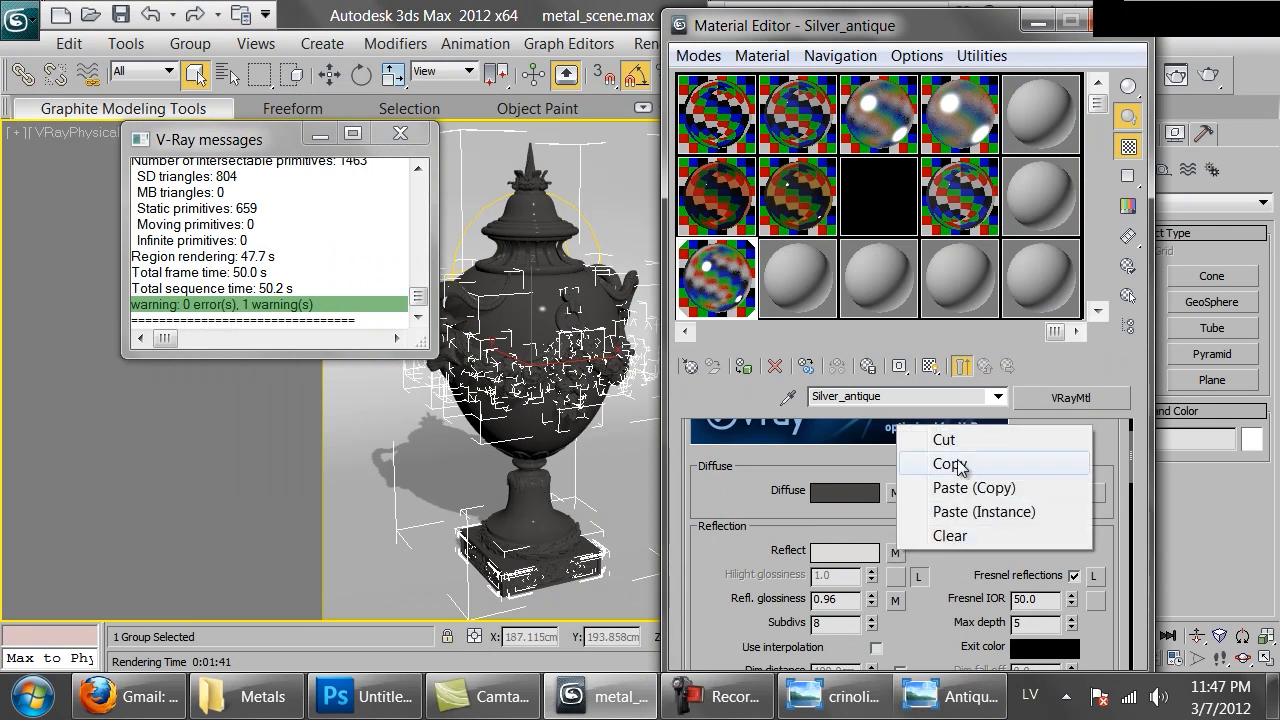
{"action": "left_click", "coordinate": [950, 464]}
{"action": "left_click", "coordinate": [896, 554]}
{"action": "scroll", "coordinate": [901, 558], "scroll_direction": "down", "scroll_amount": 5}
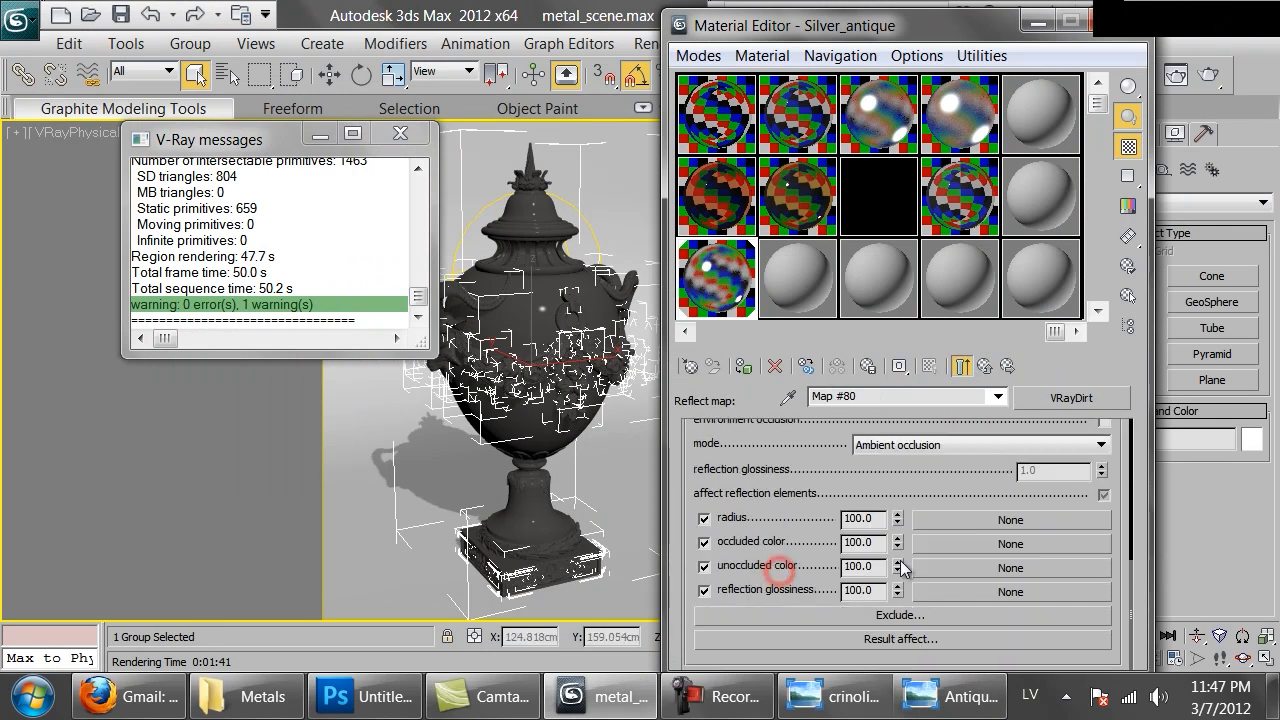
{"action": "right_click", "coordinate": [968, 577]}
{"action": "left_click", "coordinate": [1040, 587]}
{"action": "left_click", "coordinate": [975, 567]}
{"action": "right_click", "coordinate": [977, 570]}
{"action": "left_click", "coordinate": [1030, 582]}
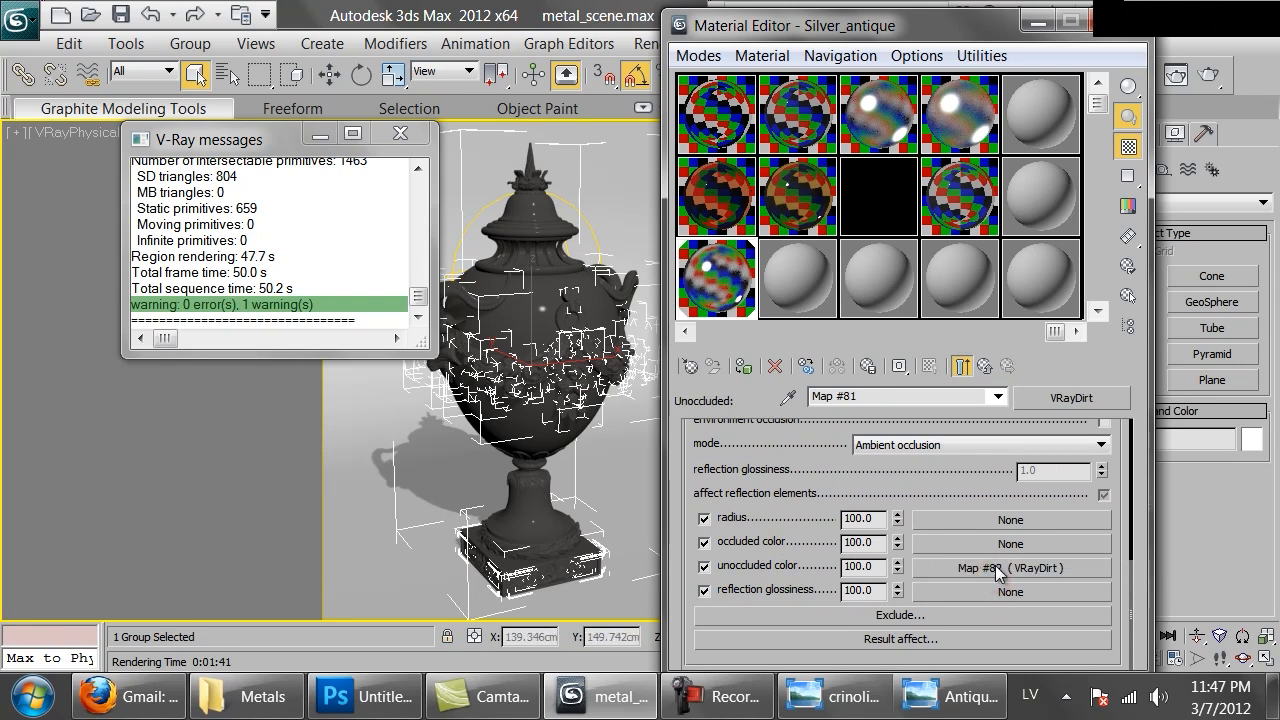
- Render the vase with the nested reflection VRayDirt maps, and bring Silver_antique's parameters back into view
{"action": "left_click", "coordinate": [985, 366]}
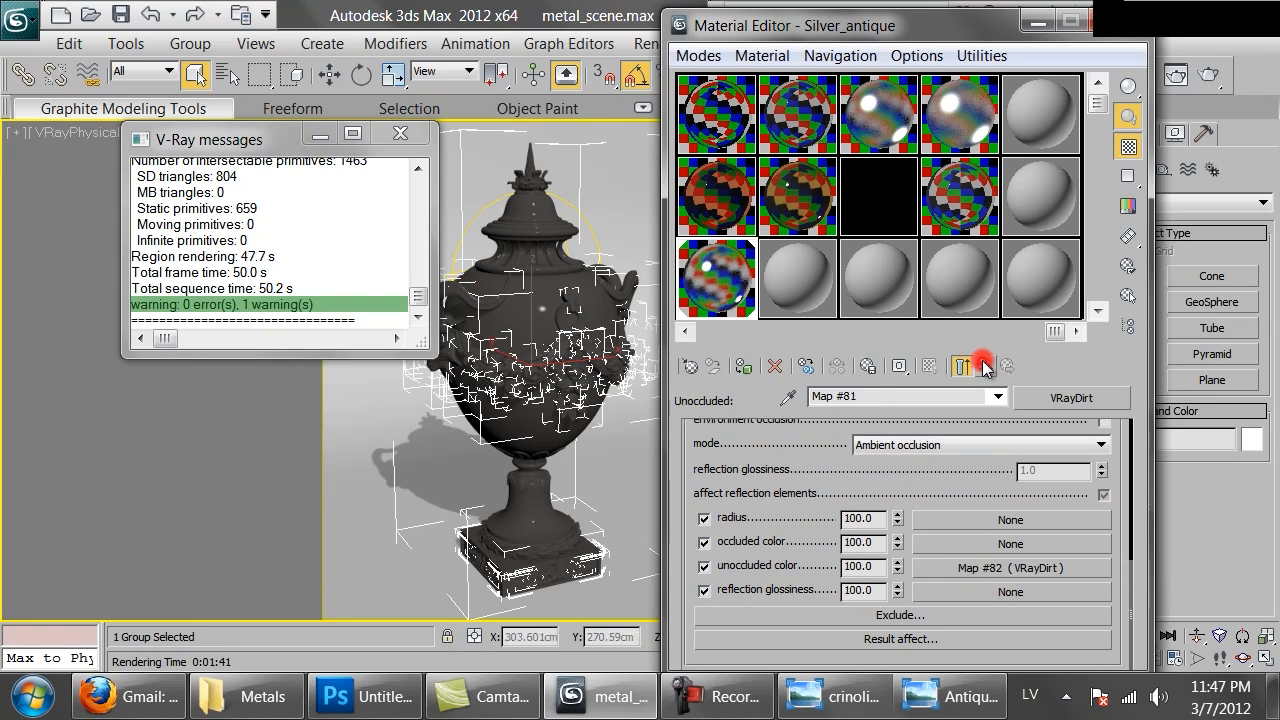
{"action": "left_click", "coordinate": [1205, 74]}
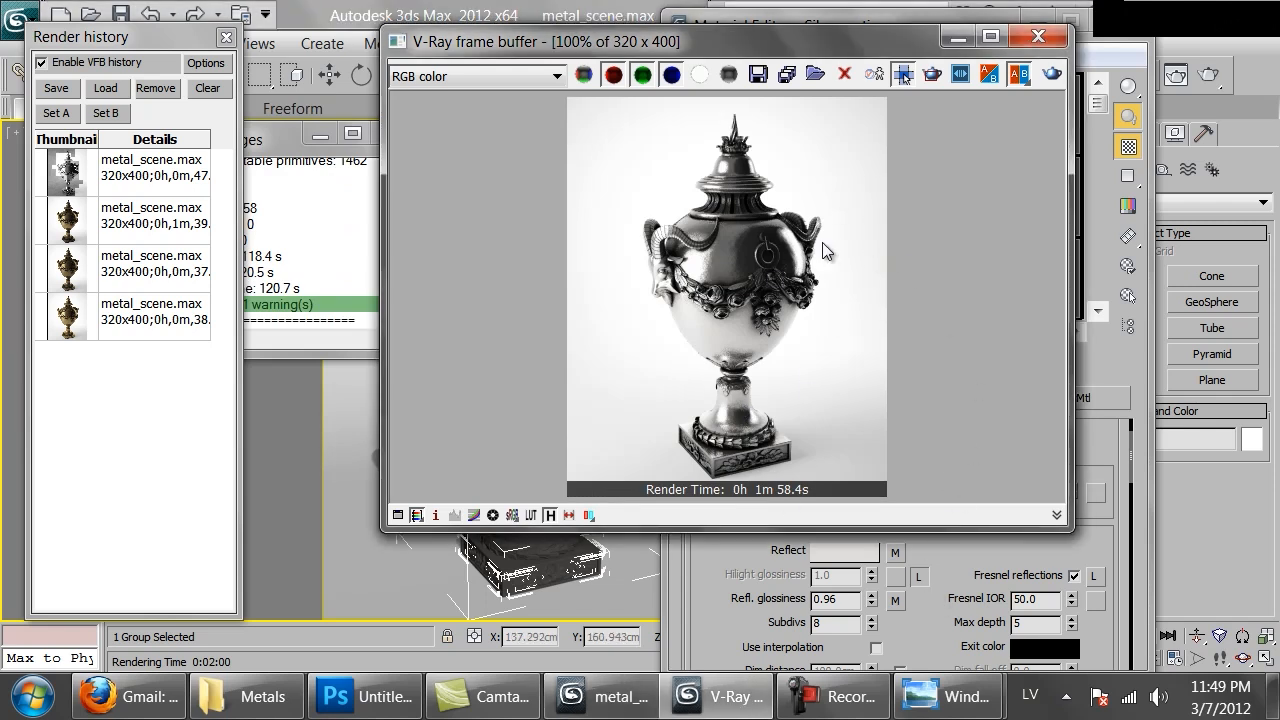
{"action": "left_click", "coordinate": [1070, 555]}
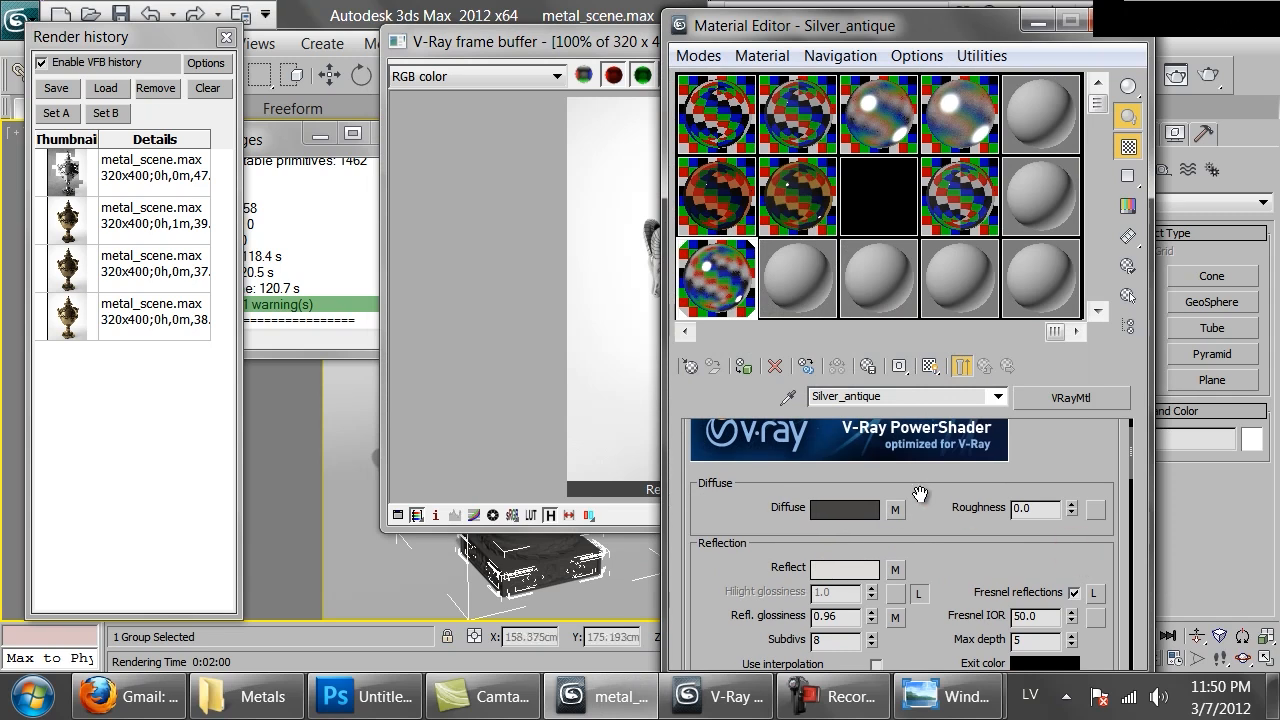
- Check the nested VRayDirt maps in Silver_antique's Diffuse slot down to the innermost level
{"action": "left_click", "coordinate": [896, 511]}
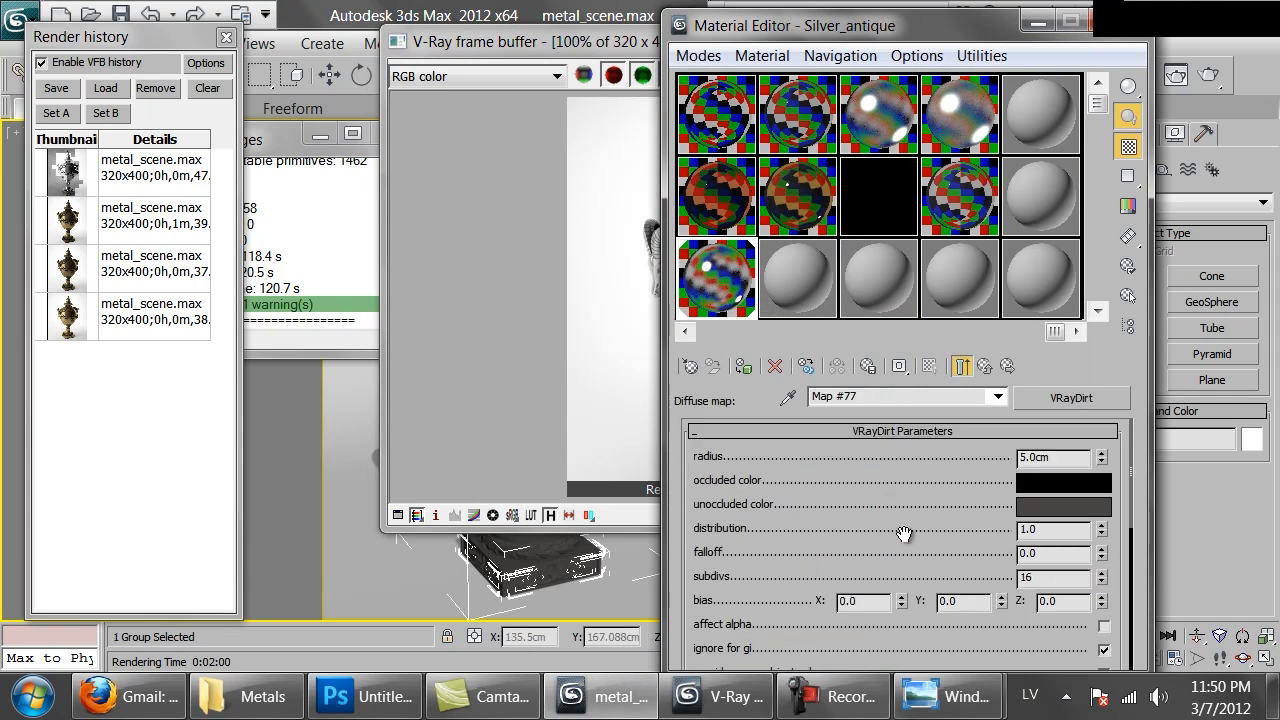
{"action": "scroll", "coordinate": [903, 531], "scroll_direction": "down", "scroll_amount": 8}
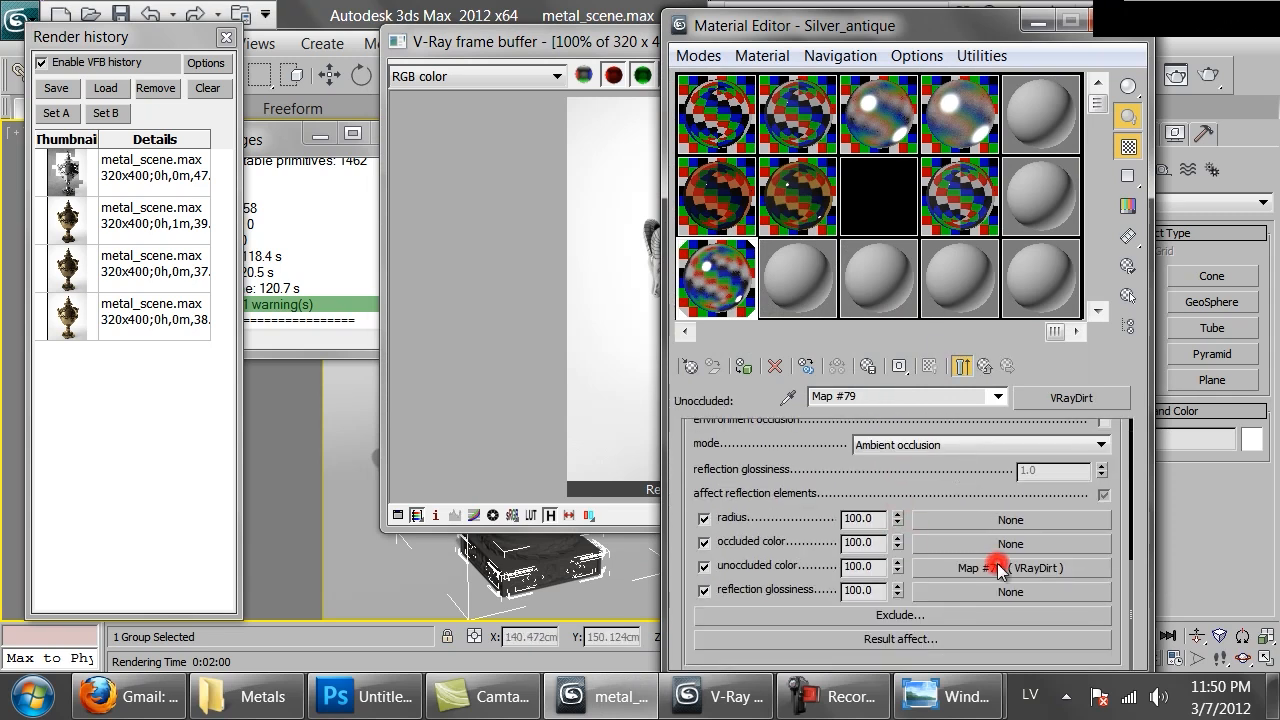
{"action": "left_click", "coordinate": [998, 568]}
{"action": "left_click", "coordinate": [883, 22]}
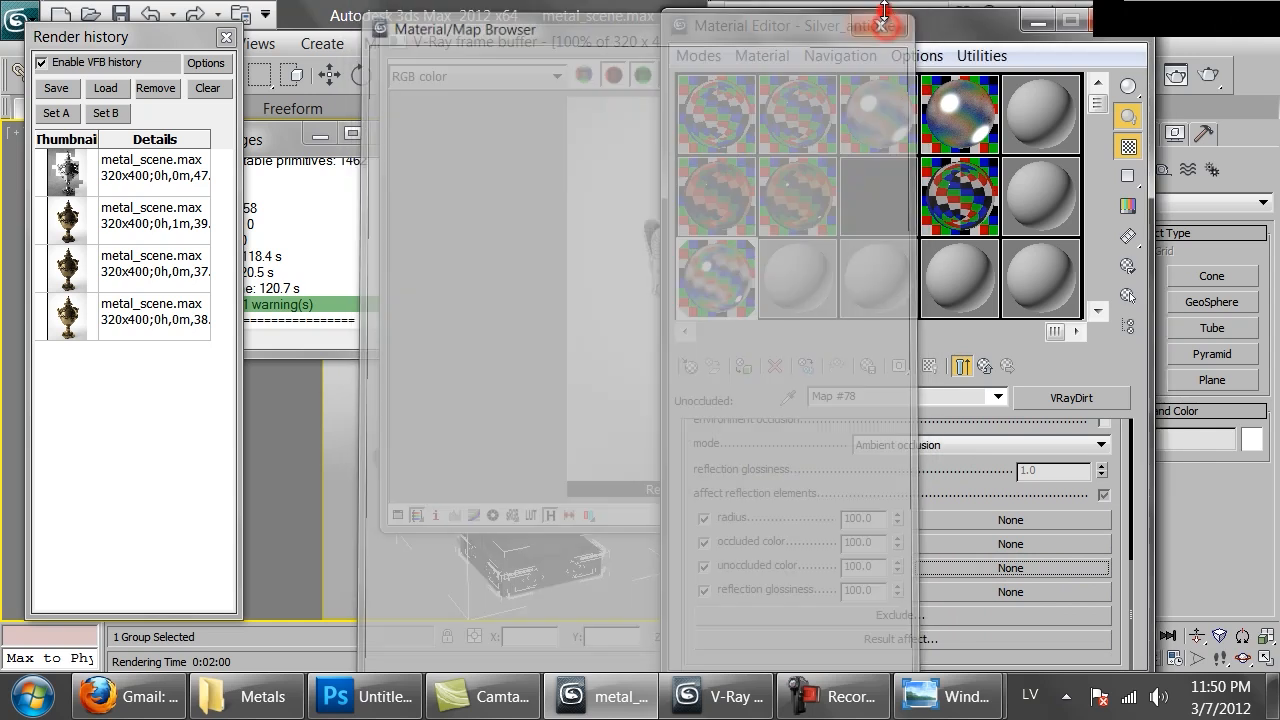
{"action": "scroll", "coordinate": [757, 440], "scroll_direction": "up", "scroll_amount": 6}
{"action": "left_click_drag", "start_coordinate": [754, 437], "coordinate": [934, 508]}
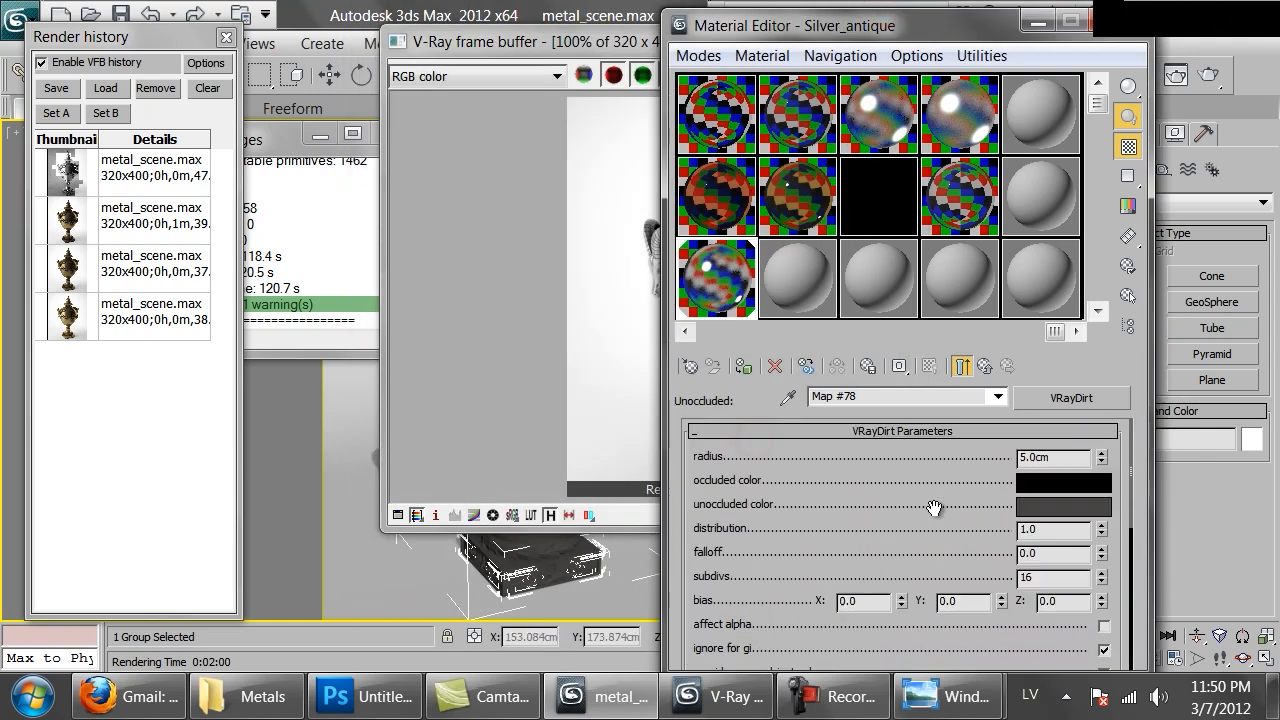
{"action": "left_click", "coordinate": [985, 367]}
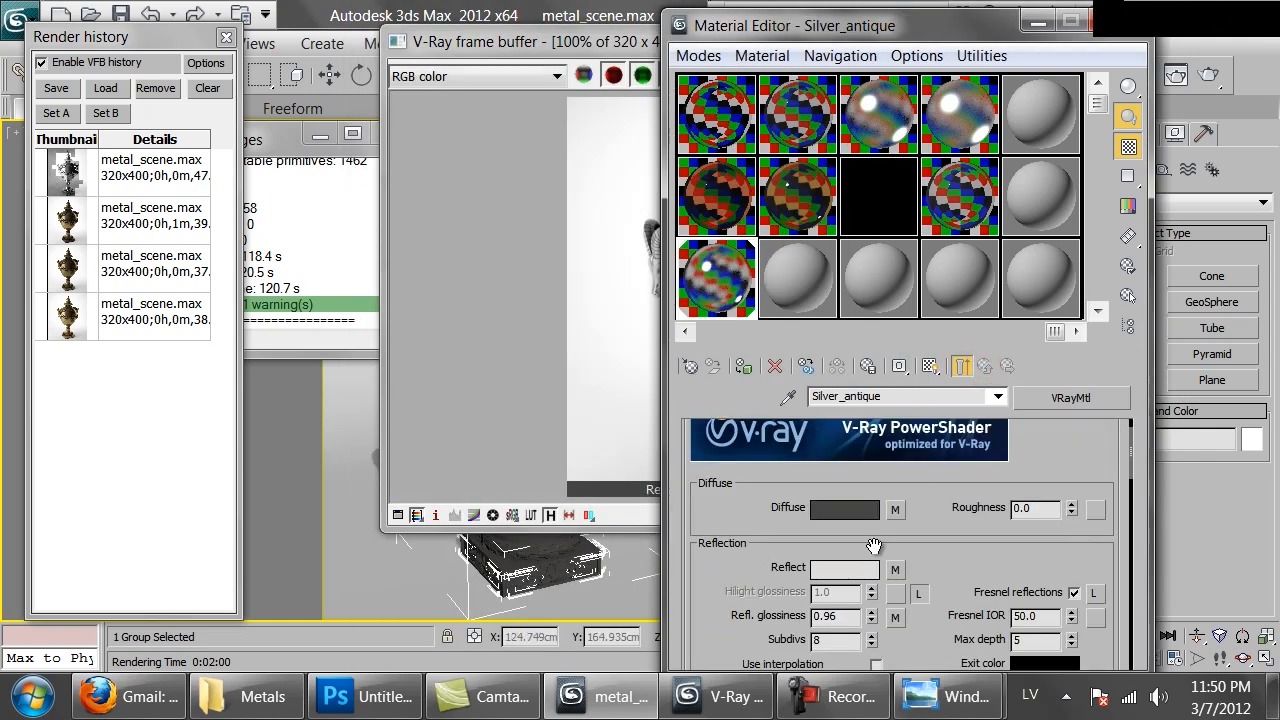
- Replace Silver_antique's diffuse map with a copy of its innermost nested VRayDirt map
{"action": "left_click", "coordinate": [895, 511]}
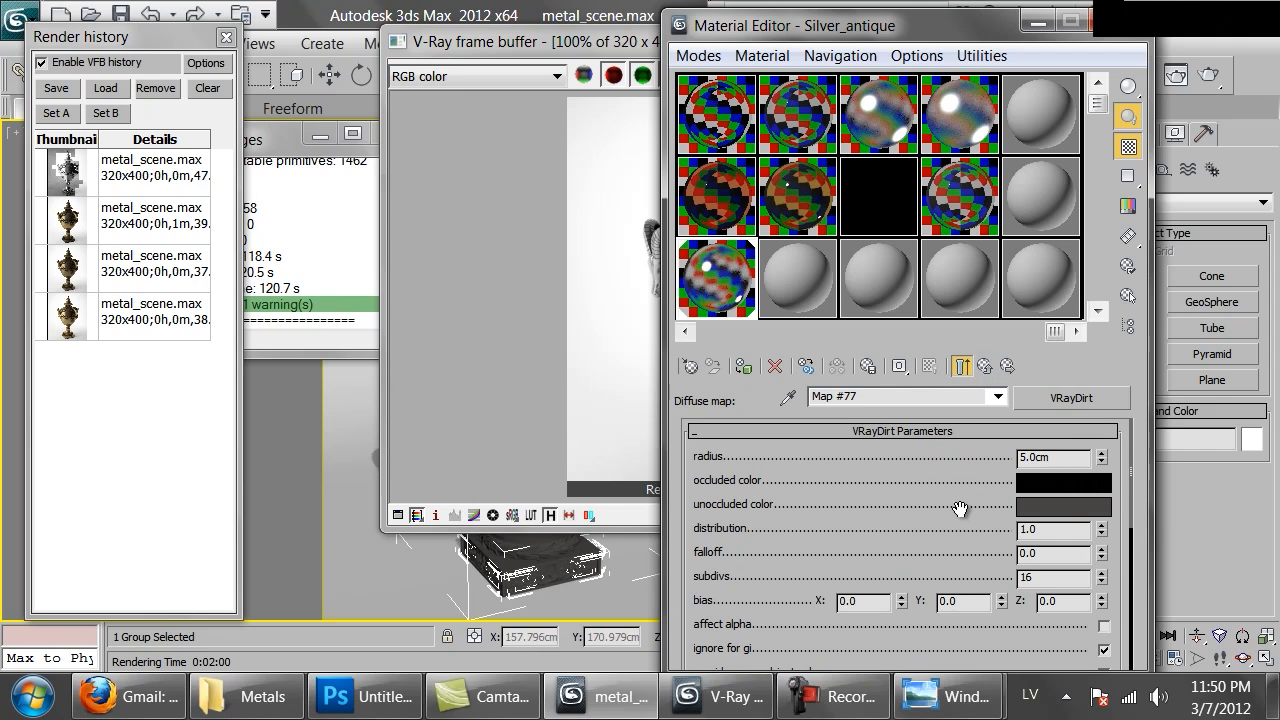
{"action": "scroll", "coordinate": [1070, 525], "scroll_direction": "down", "scroll_amount": 6}
{"action": "left_click", "coordinate": [1016, 566]}
{"action": "left_click", "coordinate": [1016, 568]}
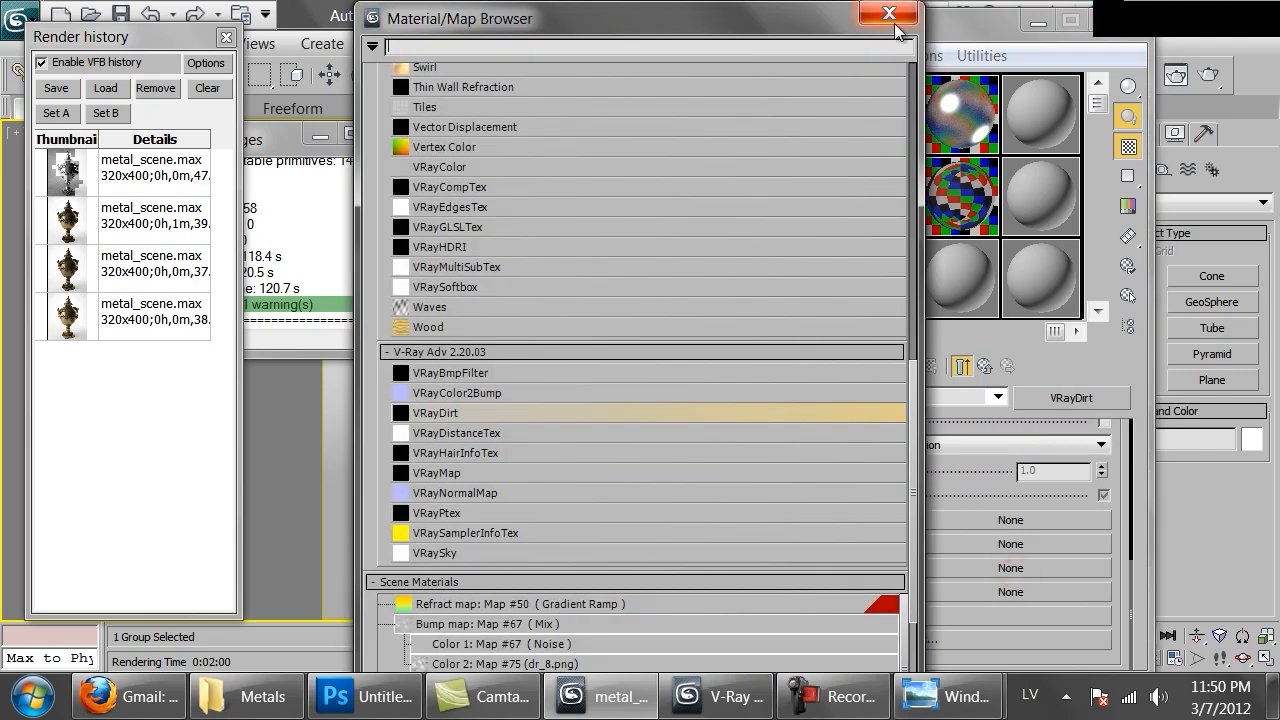
{"action": "left_click", "coordinate": [893, 20]}
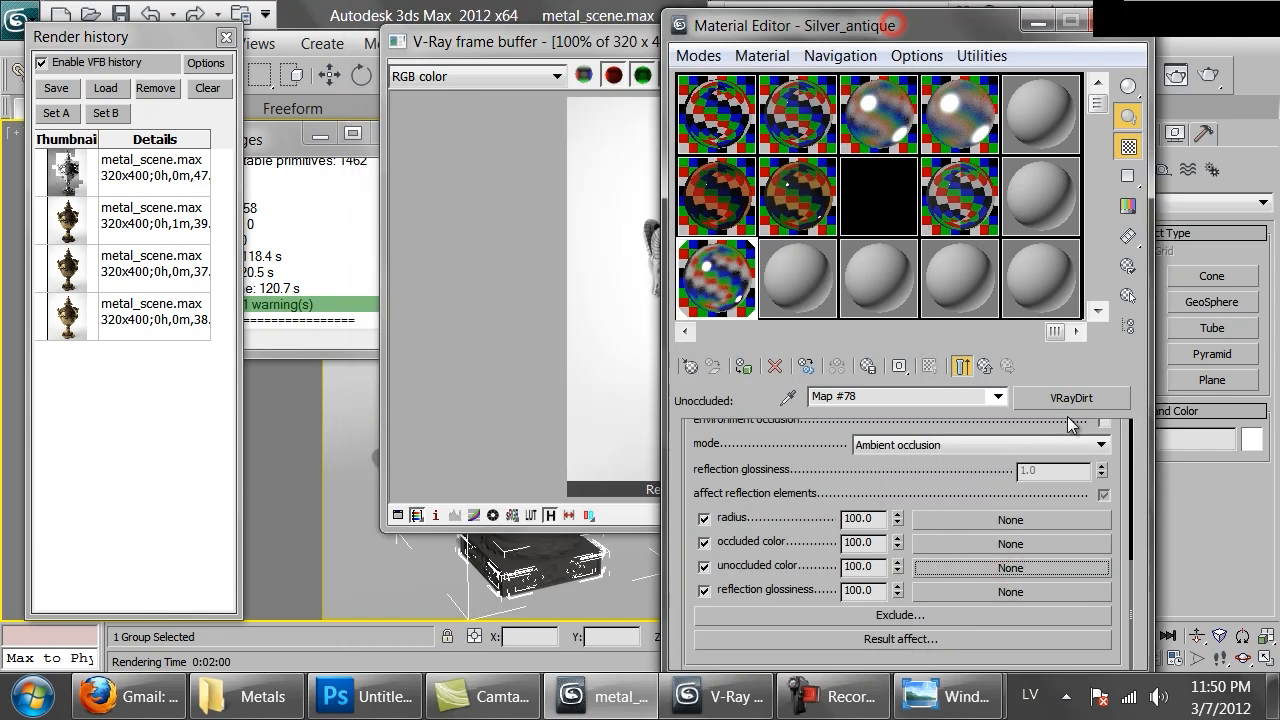
{"action": "left_click", "coordinate": [985, 367]}
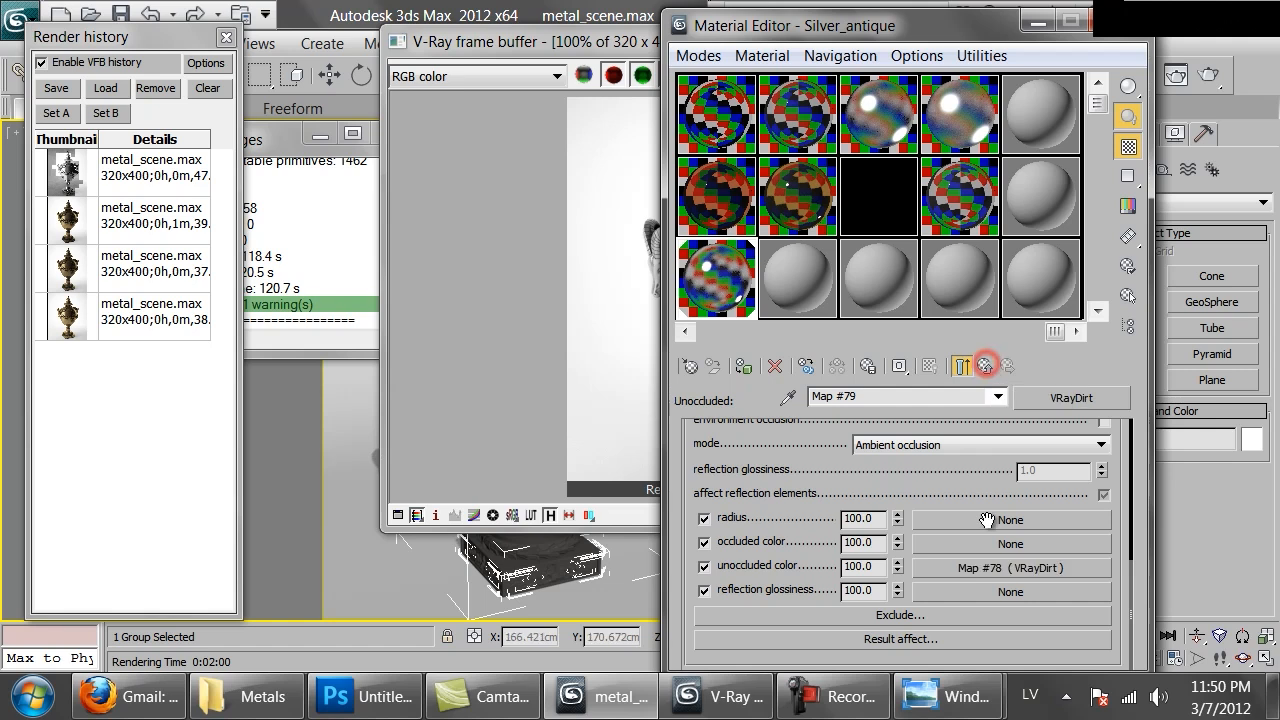
{"action": "right_click", "coordinate": [1004, 572]}
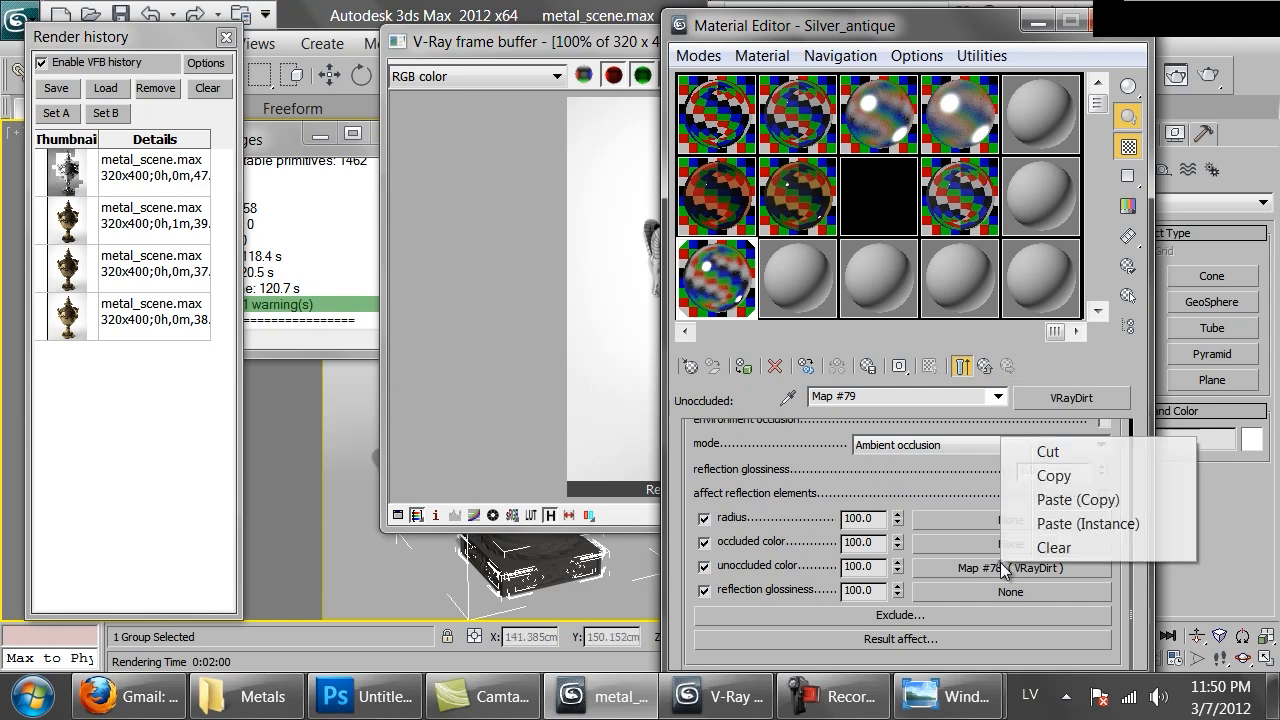
{"action": "left_click", "coordinate": [1034, 444]}
{"action": "left_click", "coordinate": [985, 366]}
{"action": "left_click", "coordinate": [990, 366]}
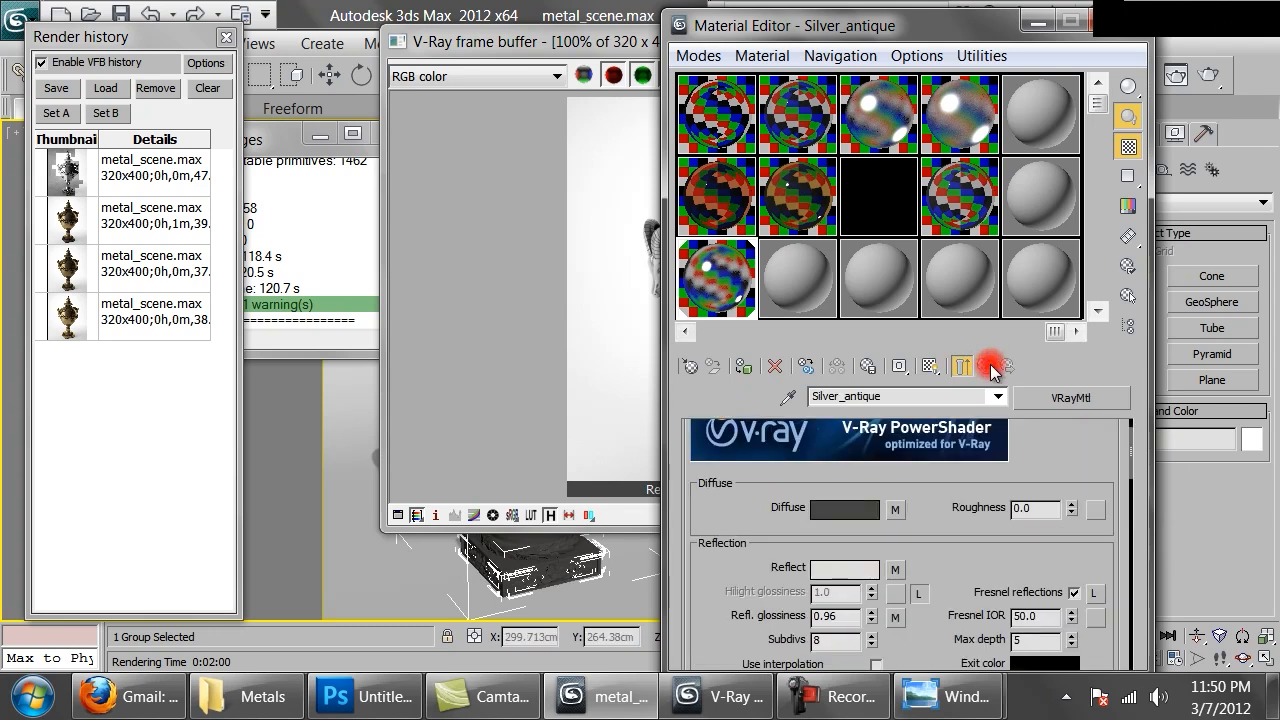
{"action": "right_click", "coordinate": [897, 511]}
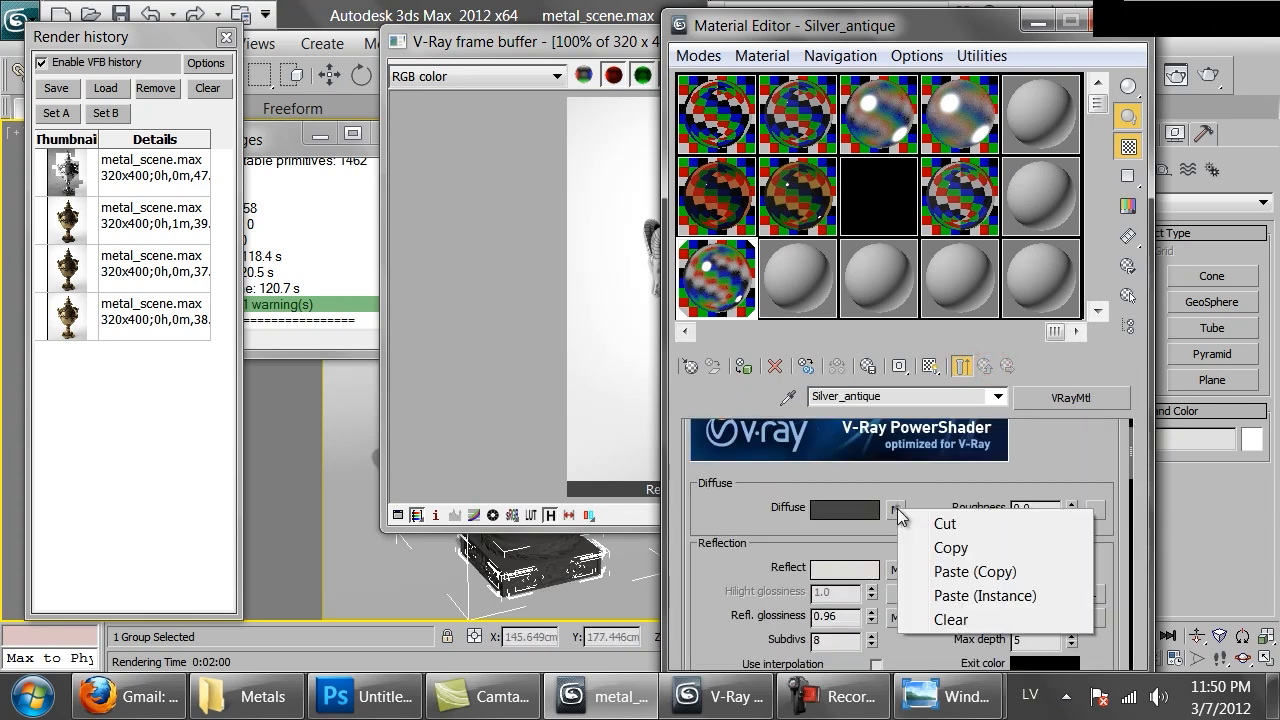
{"action": "left_click", "coordinate": [969, 572]}
- Set the diffuse VRayDirt map's unoccluded color to a dark brown with hue 21, saturation 51 and value 30
{"action": "left_click", "coordinate": [895, 509]}
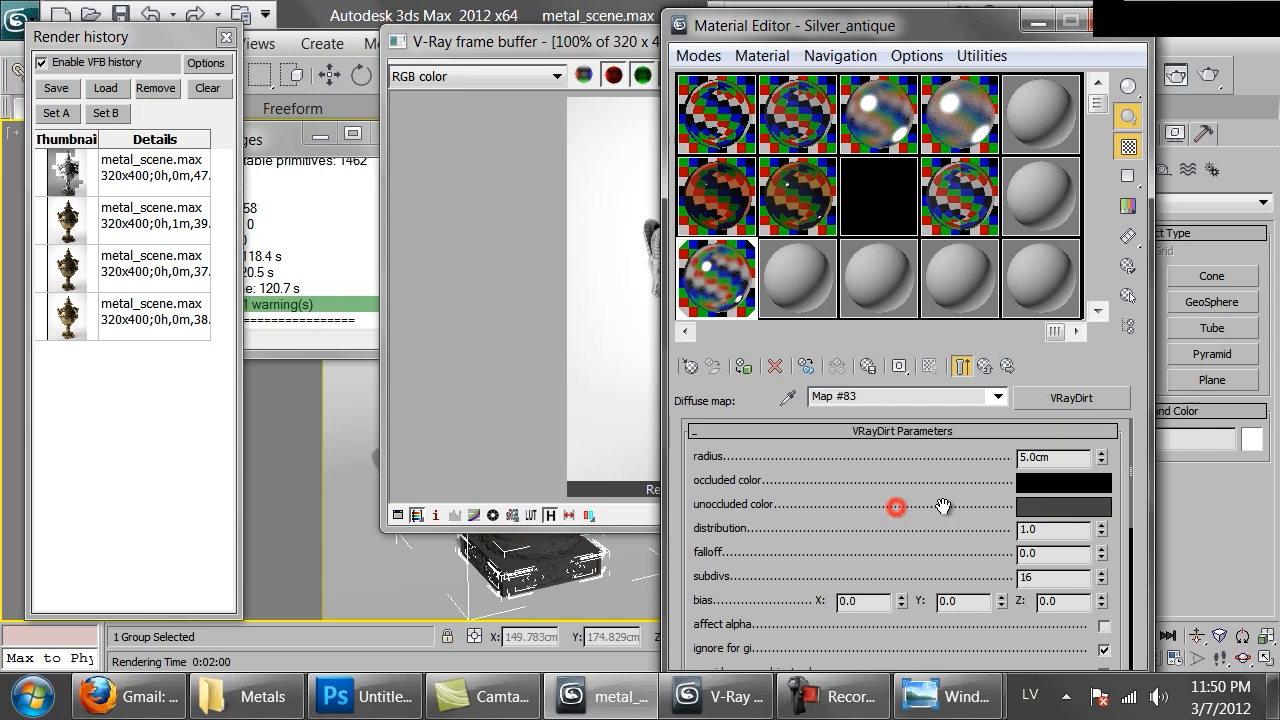
{"action": "left_click_drag", "start_coordinate": [900, 550], "coordinate": [942, 486]}
{"action": "scroll", "coordinate": [955, 585], "scroll_direction": "up", "scroll_amount": 10}
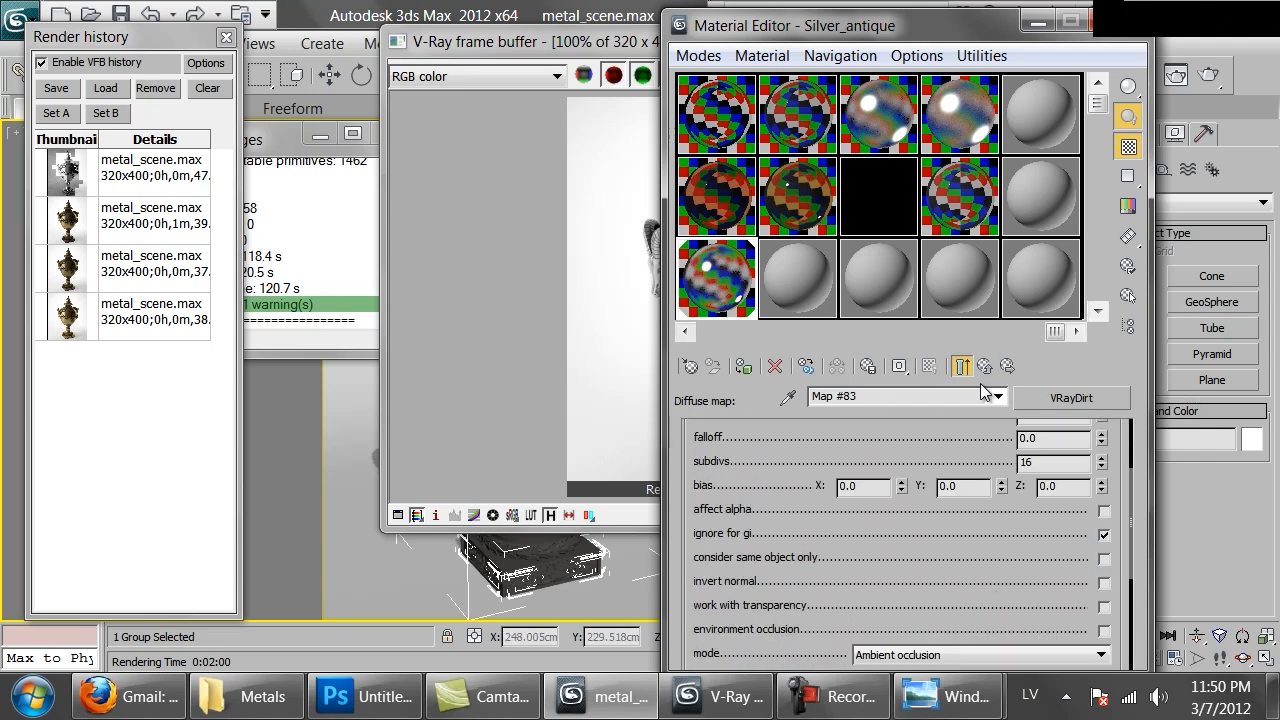
{"action": "left_click", "coordinate": [1050, 507]}
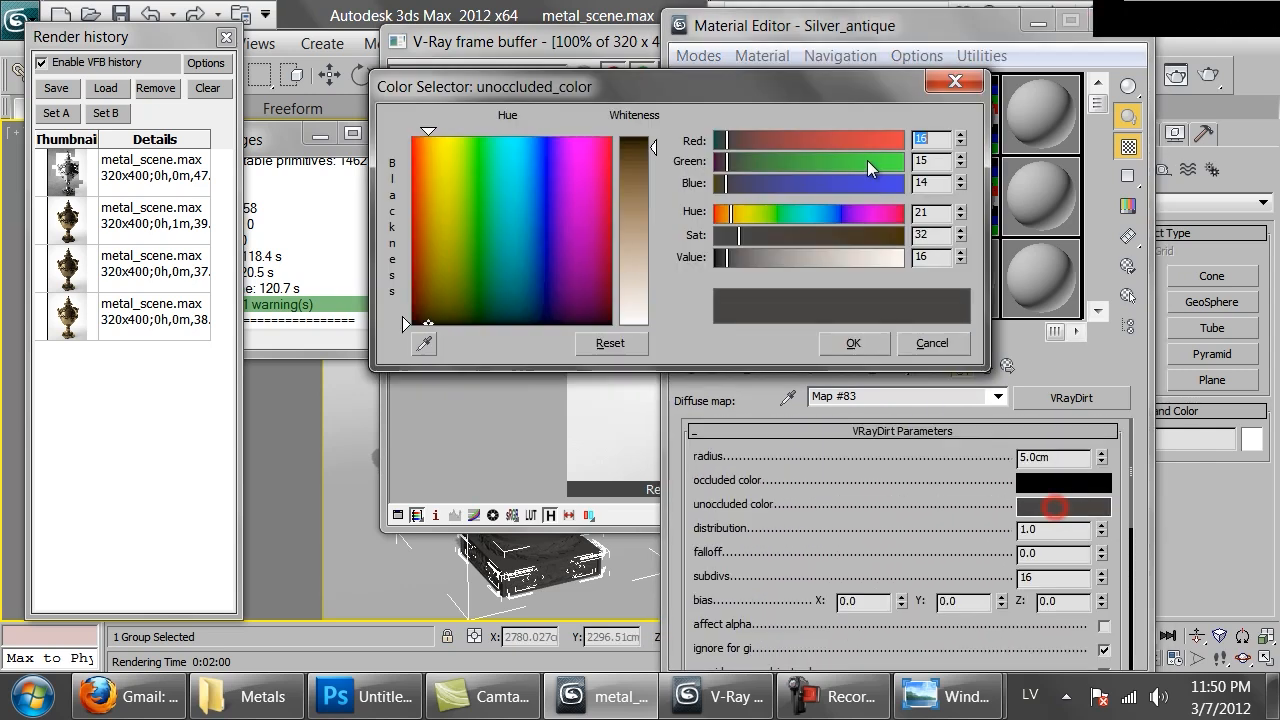
{"action": "left_click_drag", "start_coordinate": [730, 260], "coordinate": [752, 235]}
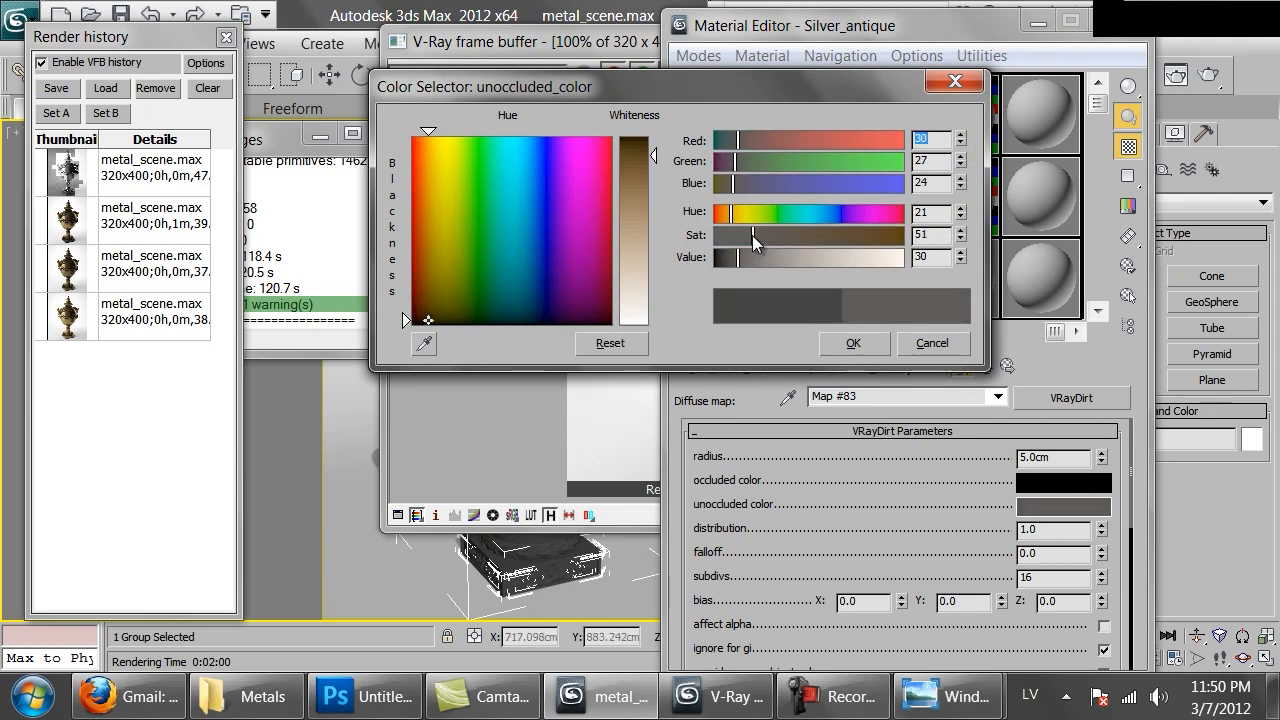
{"action": "left_click", "coordinate": [830, 343]}
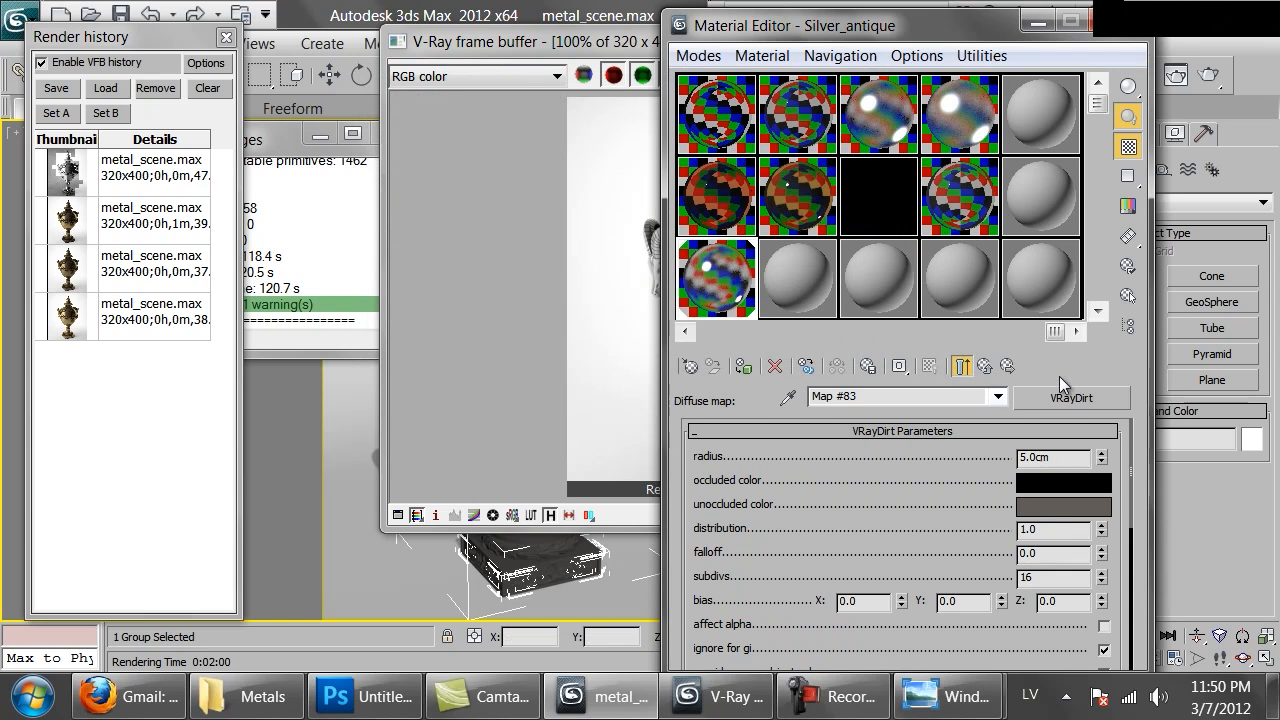
{"action": "left_click", "coordinate": [986, 367]}
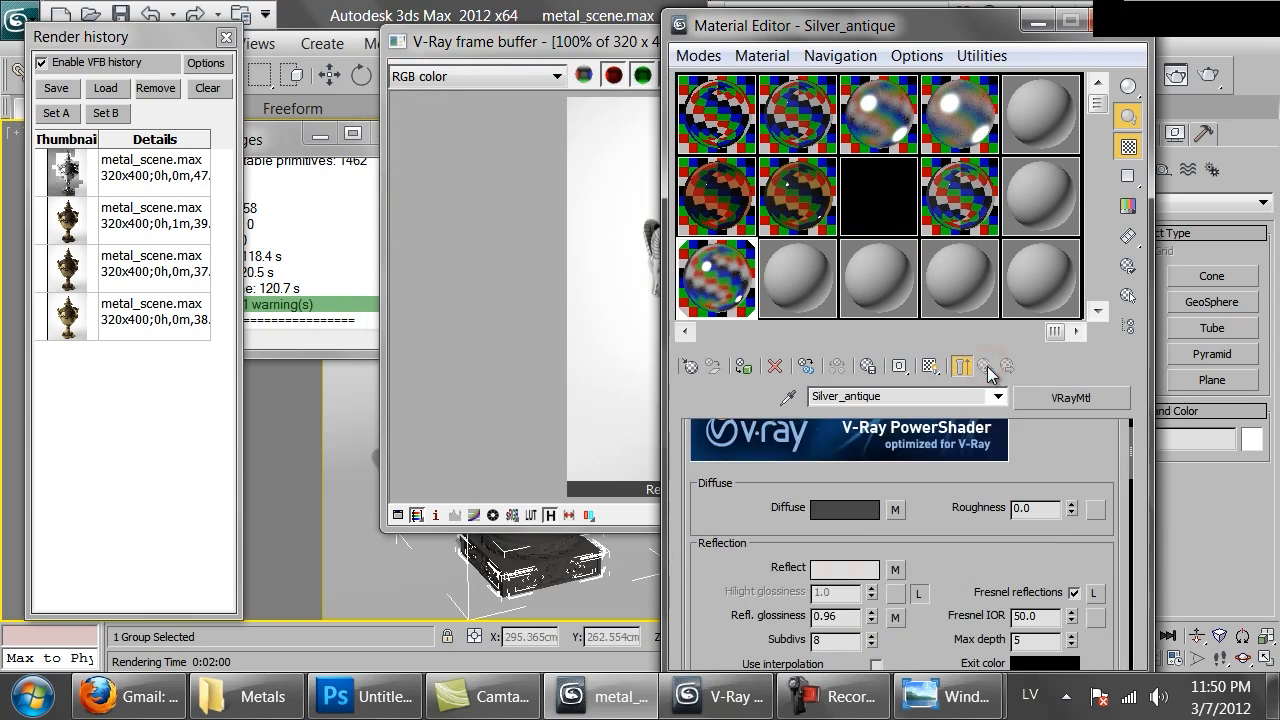
- Nest copies of the recolored diffuse VRayDirt map in its unoccluded color slot, two levels deep
{"action": "right_click", "coordinate": [895, 510]}
{"action": "left_click", "coordinate": [921, 546]}
{"action": "left_click", "coordinate": [895, 510]}
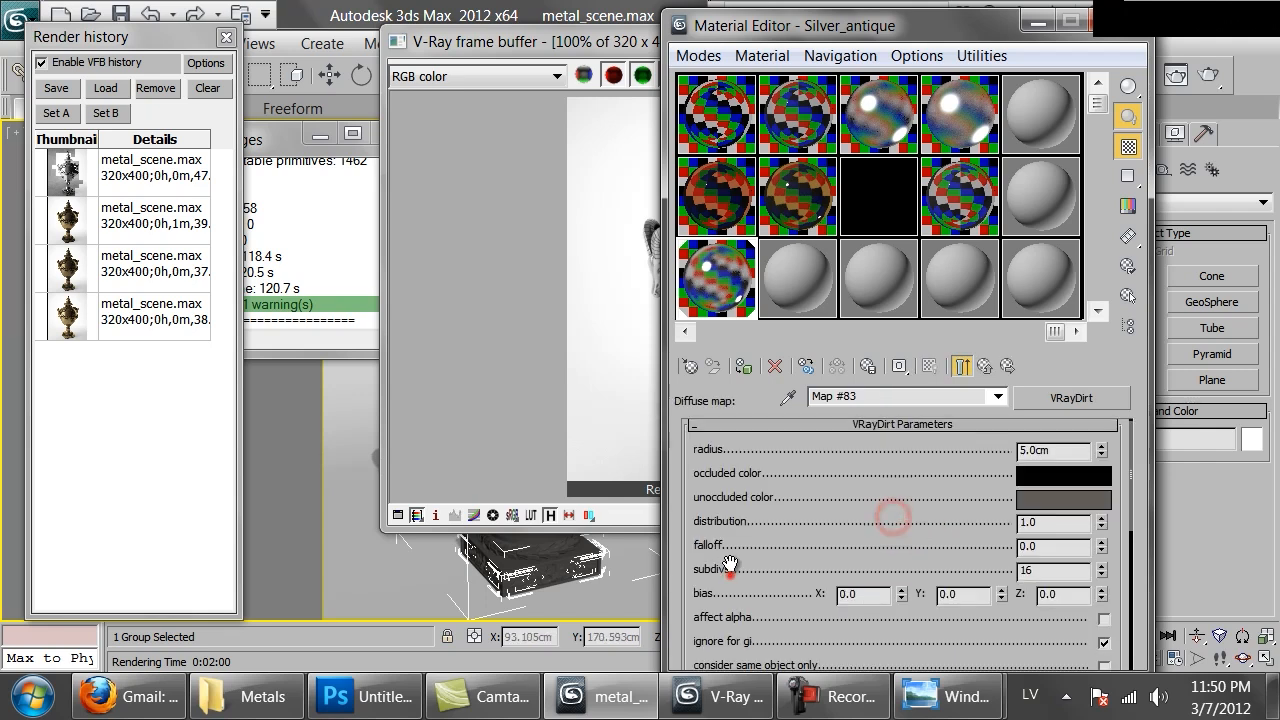
{"action": "scroll", "coordinate": [891, 514], "scroll_direction": "down", "scroll_amount": 5}
{"action": "right_click", "coordinate": [977, 568]}
{"action": "left_click", "coordinate": [1000, 586]}
{"action": "left_click", "coordinate": [998, 568]}
{"action": "right_click", "coordinate": [1000, 572]}
{"action": "left_click", "coordinate": [1060, 590]}
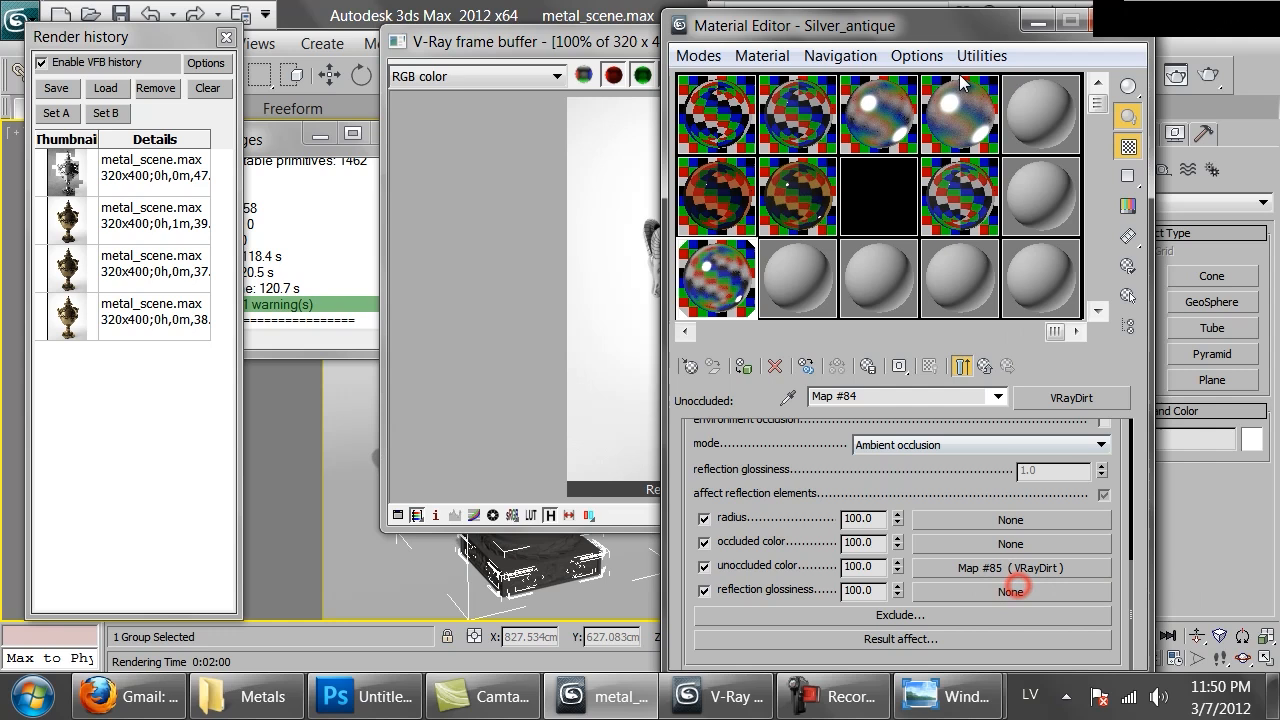
- Re-render only a region covering the vase's right handle and the right half of its garlanded body
{"action": "left_click", "coordinate": [443, 166]}
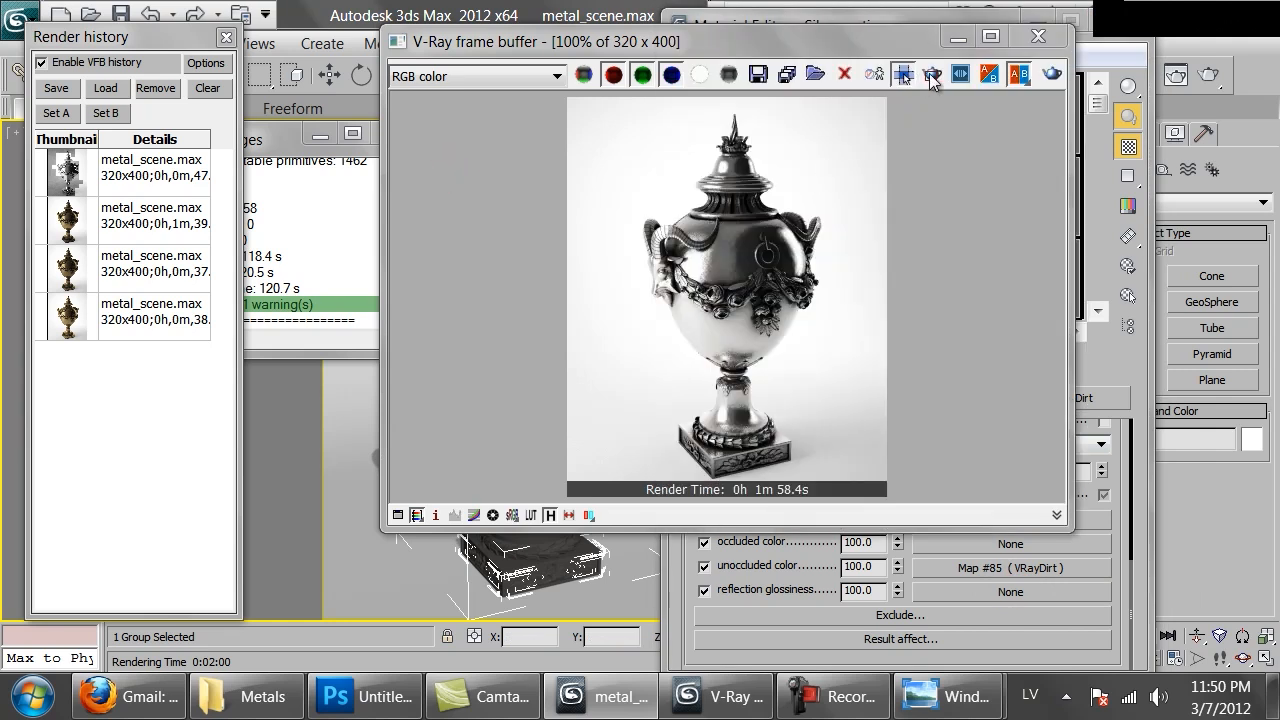
{"action": "left_click_drag", "start_coordinate": [829, 205], "coordinate": [726, 333]}
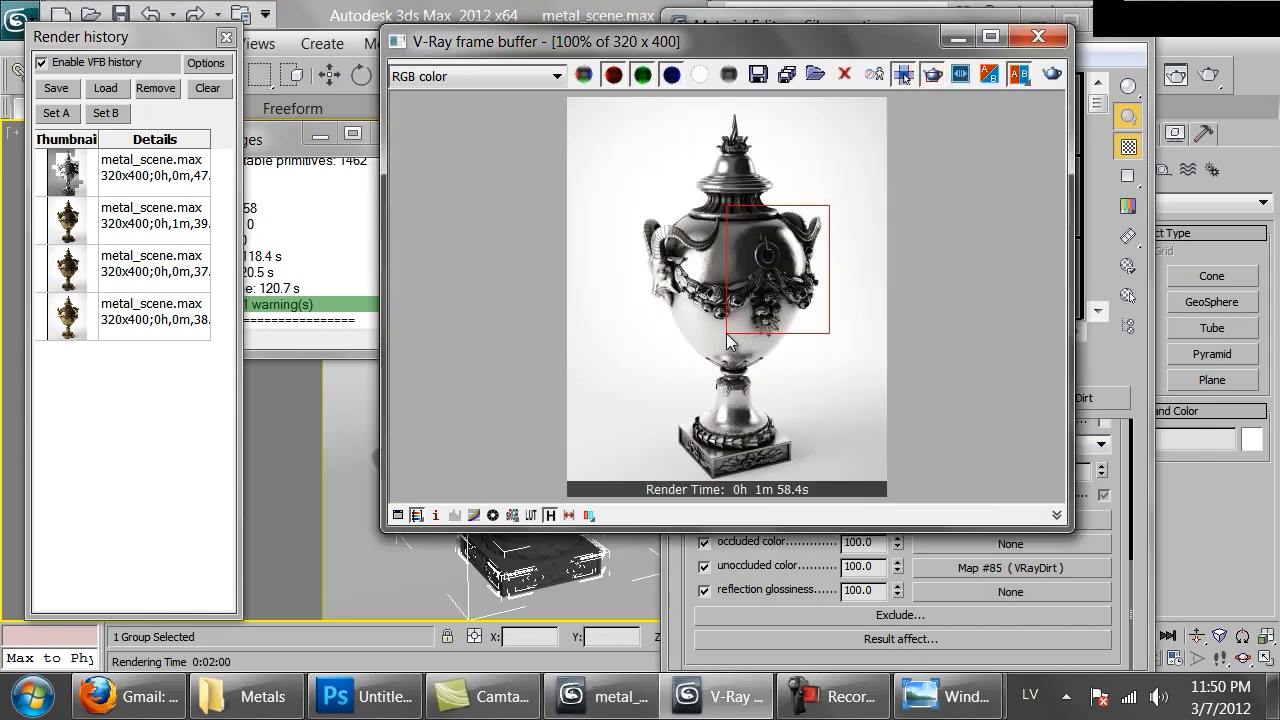
{"action": "left_click", "coordinate": [1054, 72]}
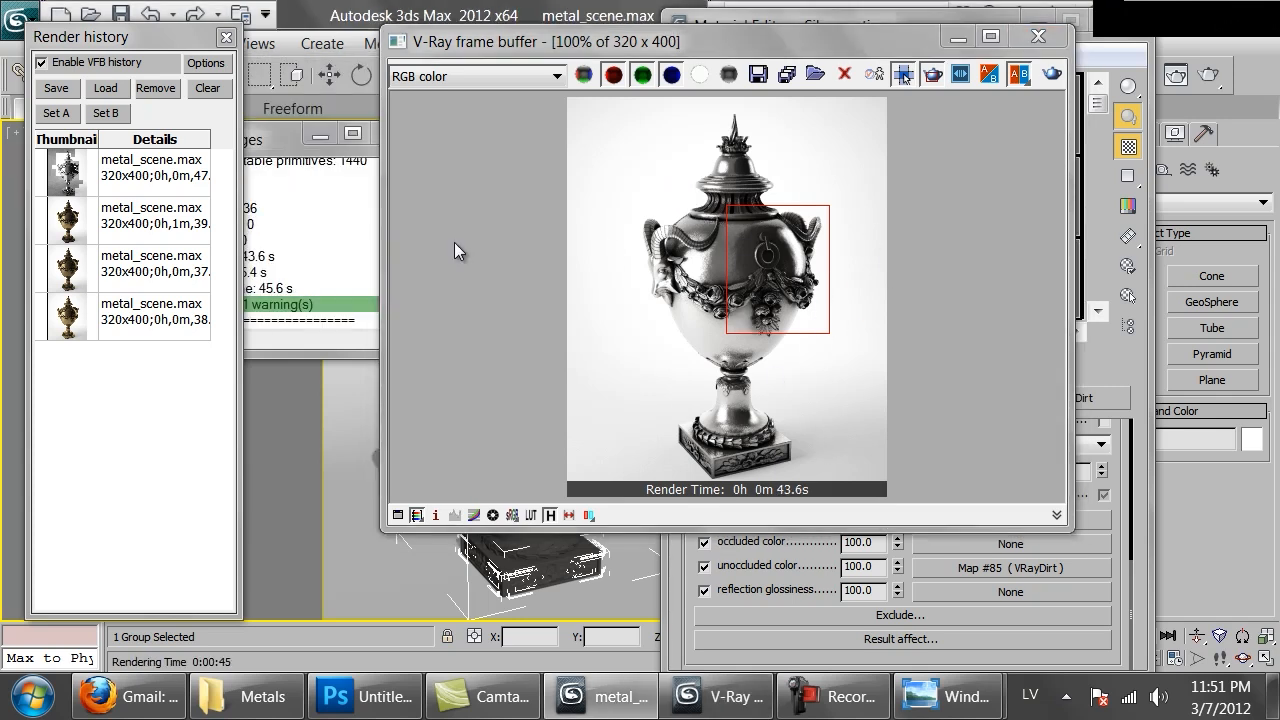
- Close the frame buffer, return to Silver_antique's basic parameters and open the reflection subdivs value for editing
{"action": "left_click", "coordinate": [1047, 42]}
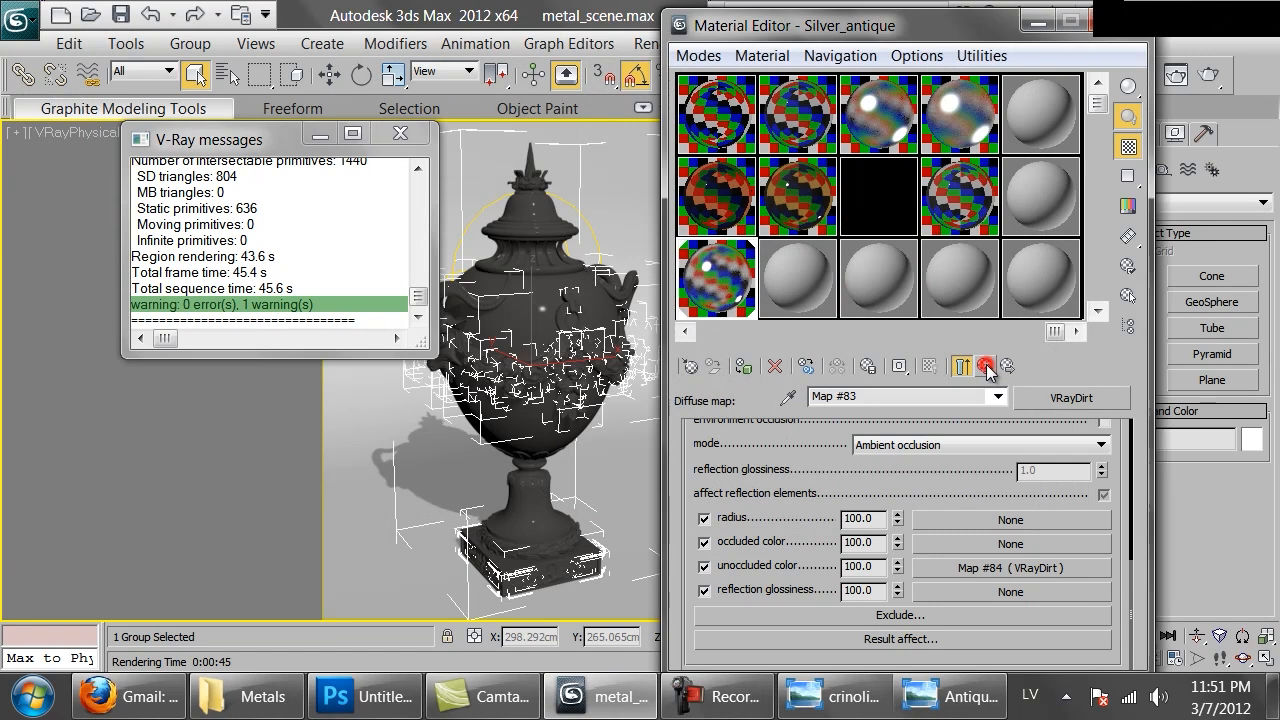
{"action": "left_click", "coordinate": [985, 367]}
{"action": "left_click_drag", "start_coordinate": [731, 611], "coordinate": [775, 558]}
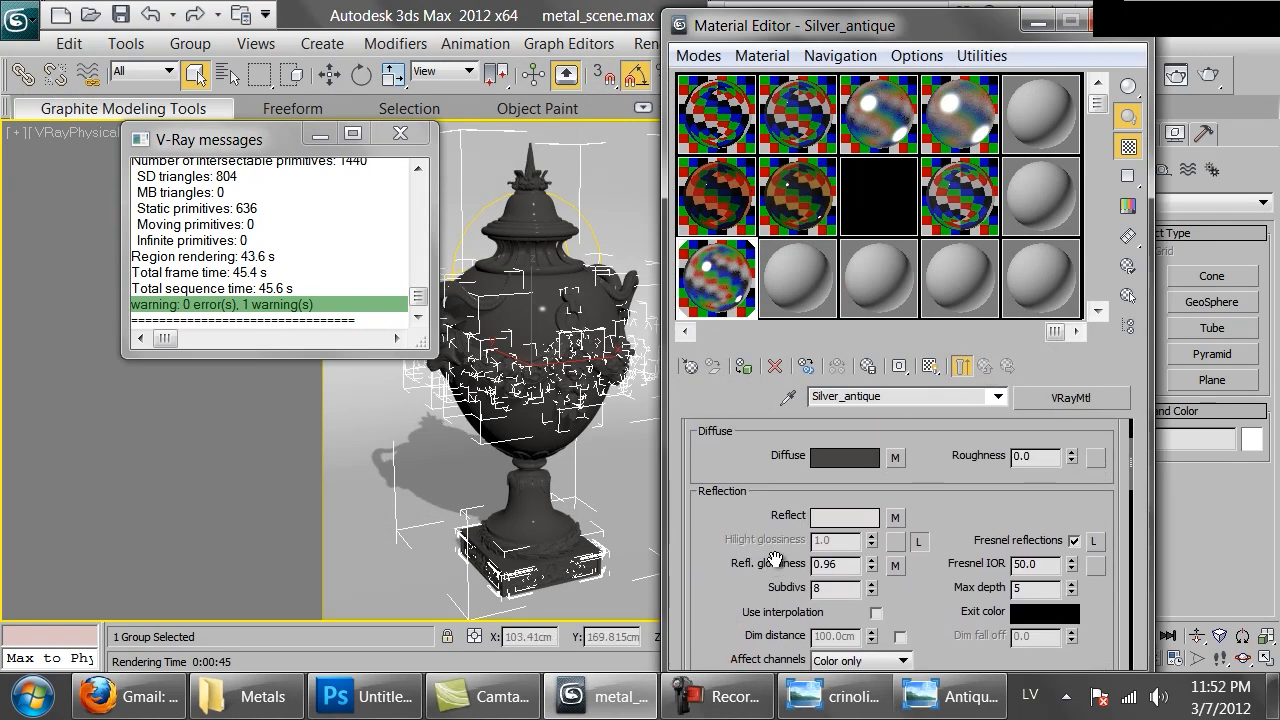
{"action": "double_click", "coordinate": [848, 589]}
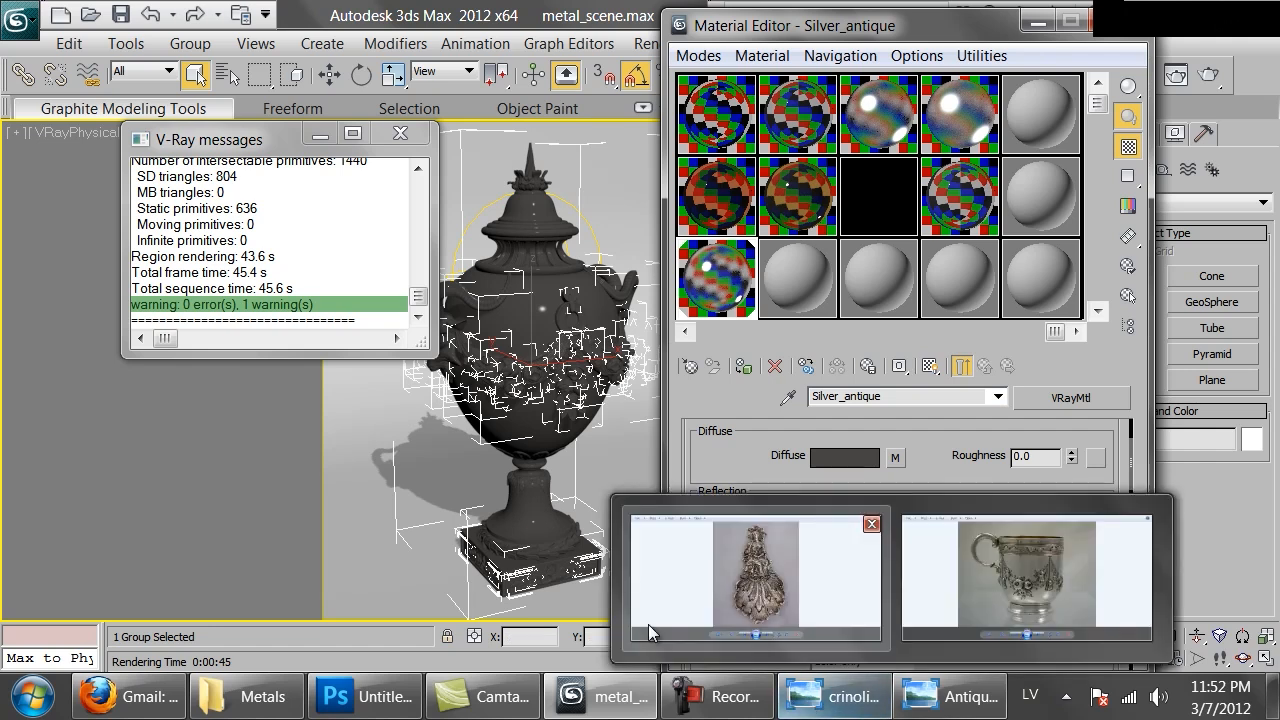
- Switch to the Metals reference folder and look through its metal photos
{"action": "left_click", "coordinate": [245, 697]}
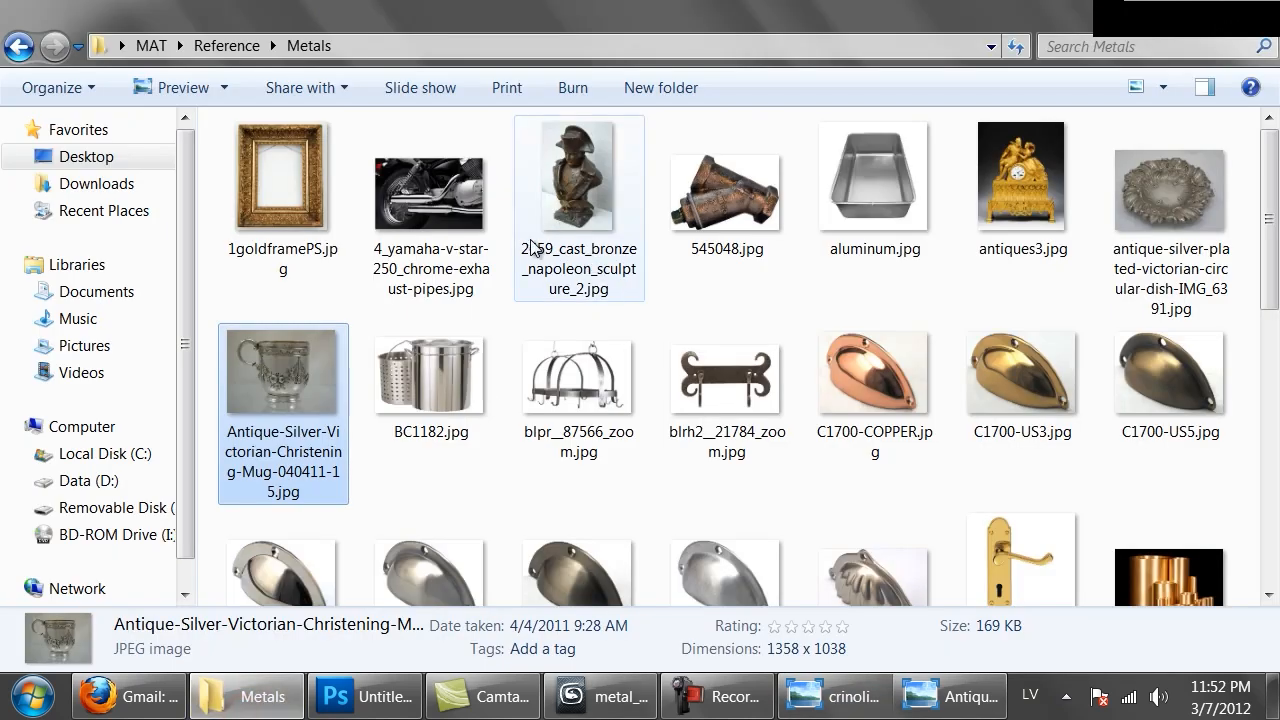
{"action": "scroll", "coordinate": [851, 245], "scroll_direction": "down", "scroll_amount": 3}
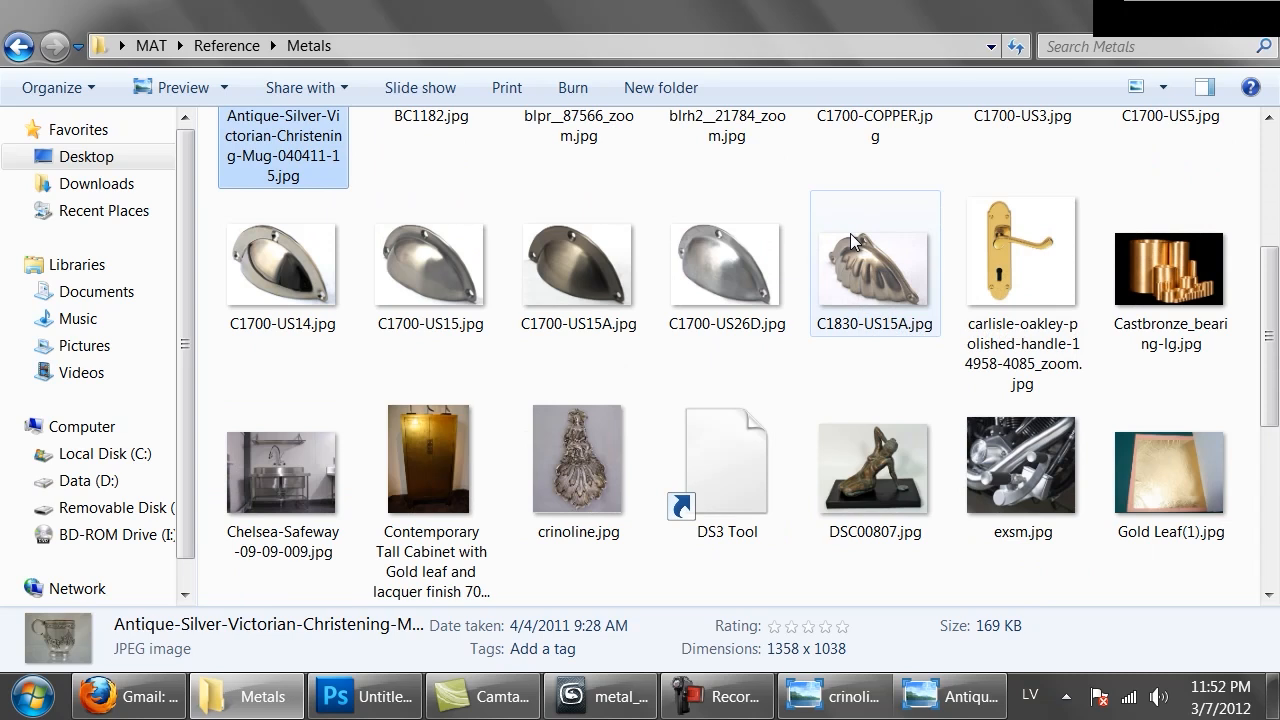
{"action": "scroll", "coordinate": [851, 241], "scroll_direction": "down", "scroll_amount": 6}
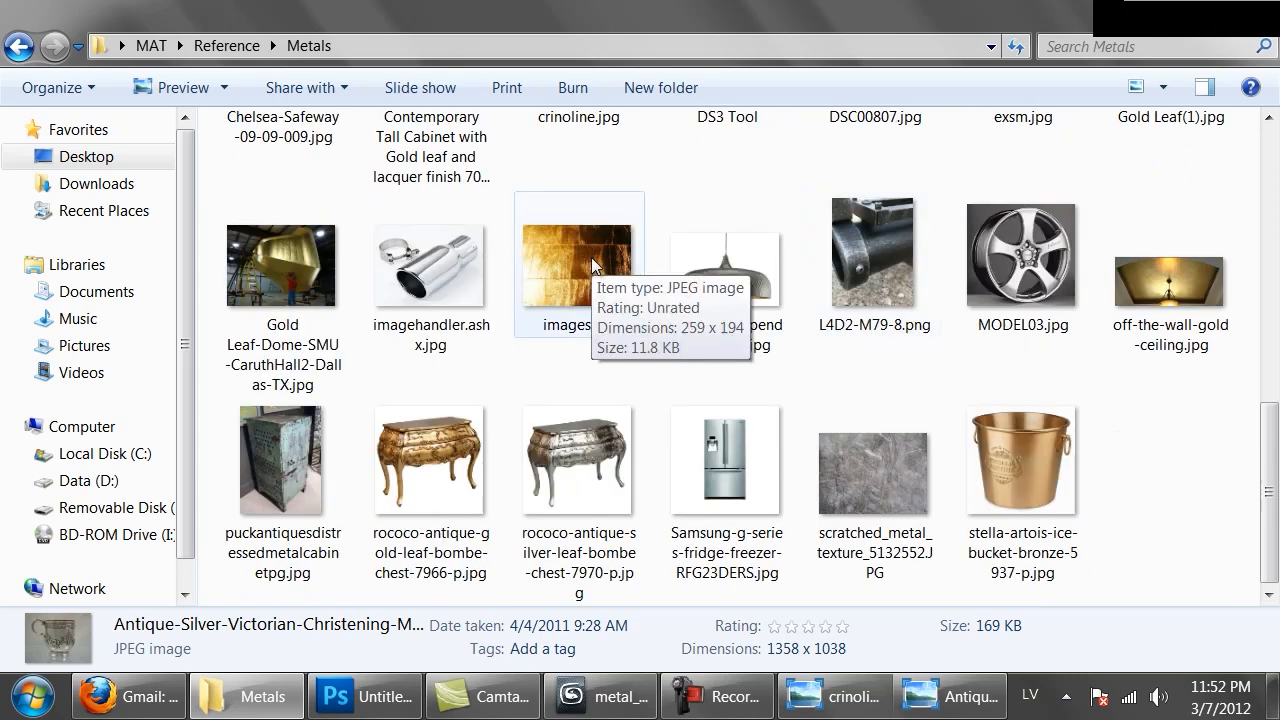
- Examine the gold reference photos in the Metals folder, including the gold ceiling, the gold-leaf tall cabinet, images.jpg and the gold-leaf dome
{"action": "double_click", "coordinate": [591, 257]}
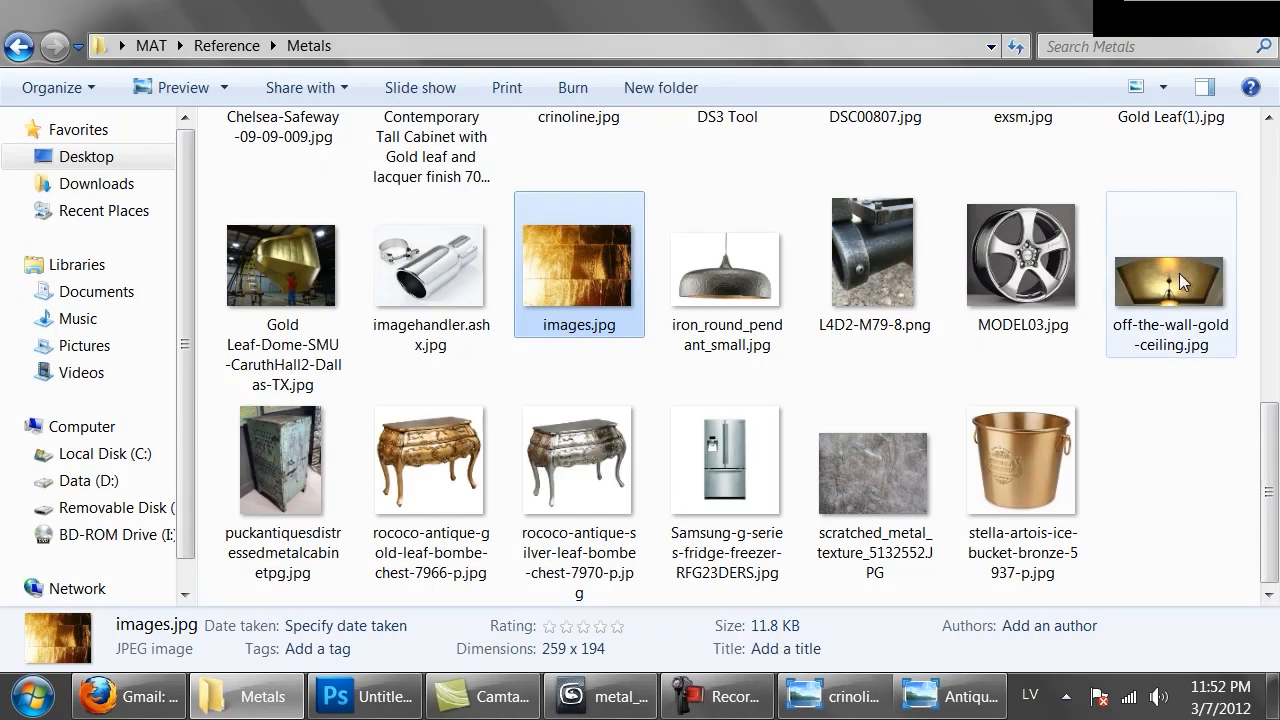
{"action": "double_click", "coordinate": [1178, 273]}
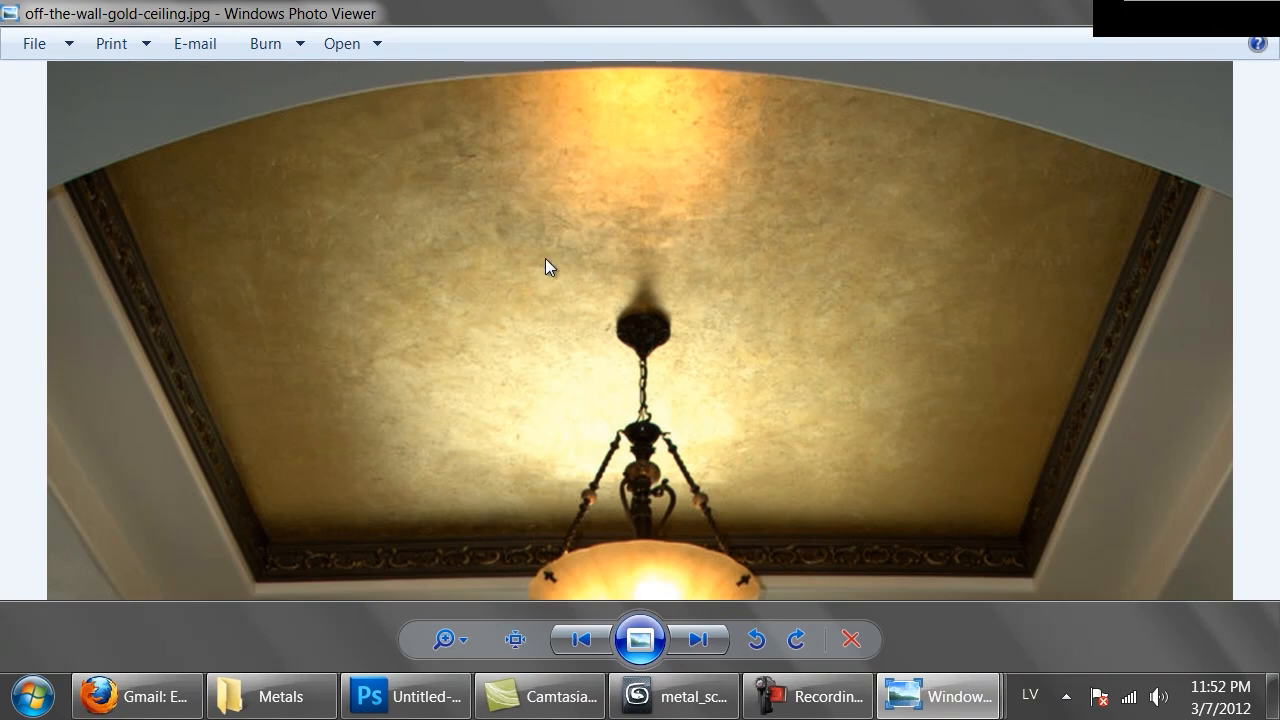
{"action": "key", "text": "alt+F4"}
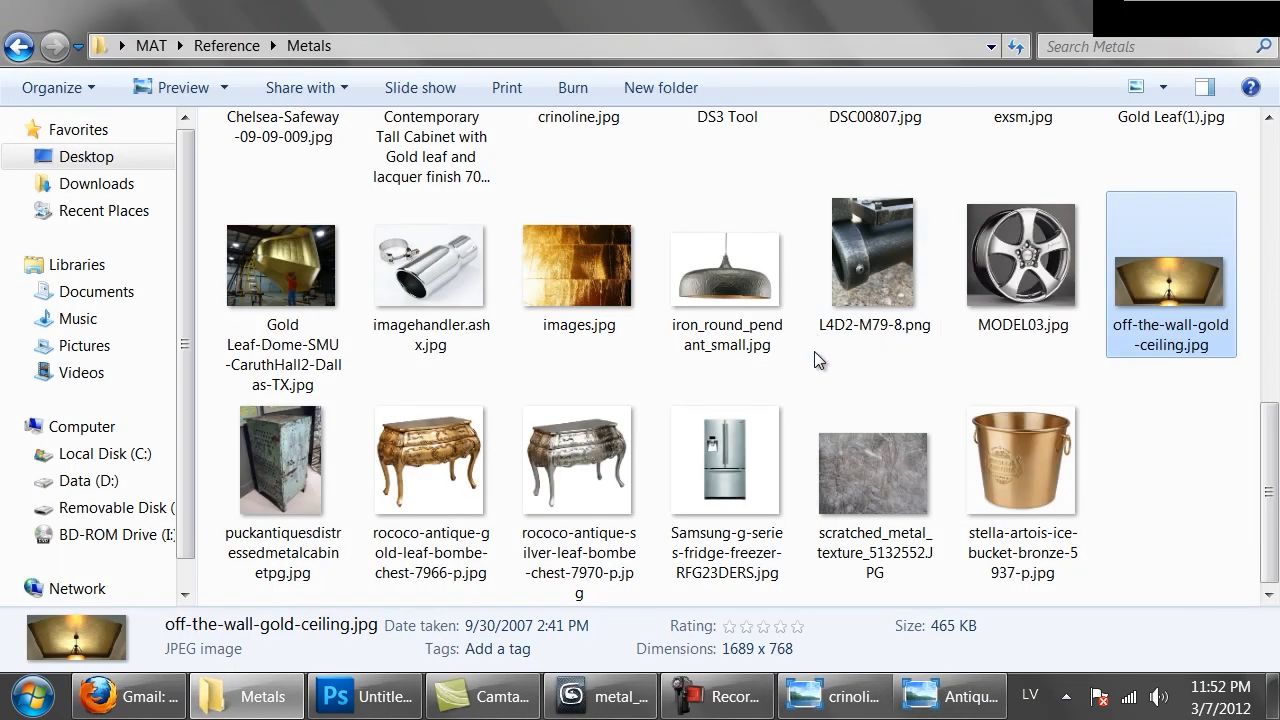
{"action": "scroll", "coordinate": [585, 335], "scroll_direction": "up", "scroll_amount": 3}
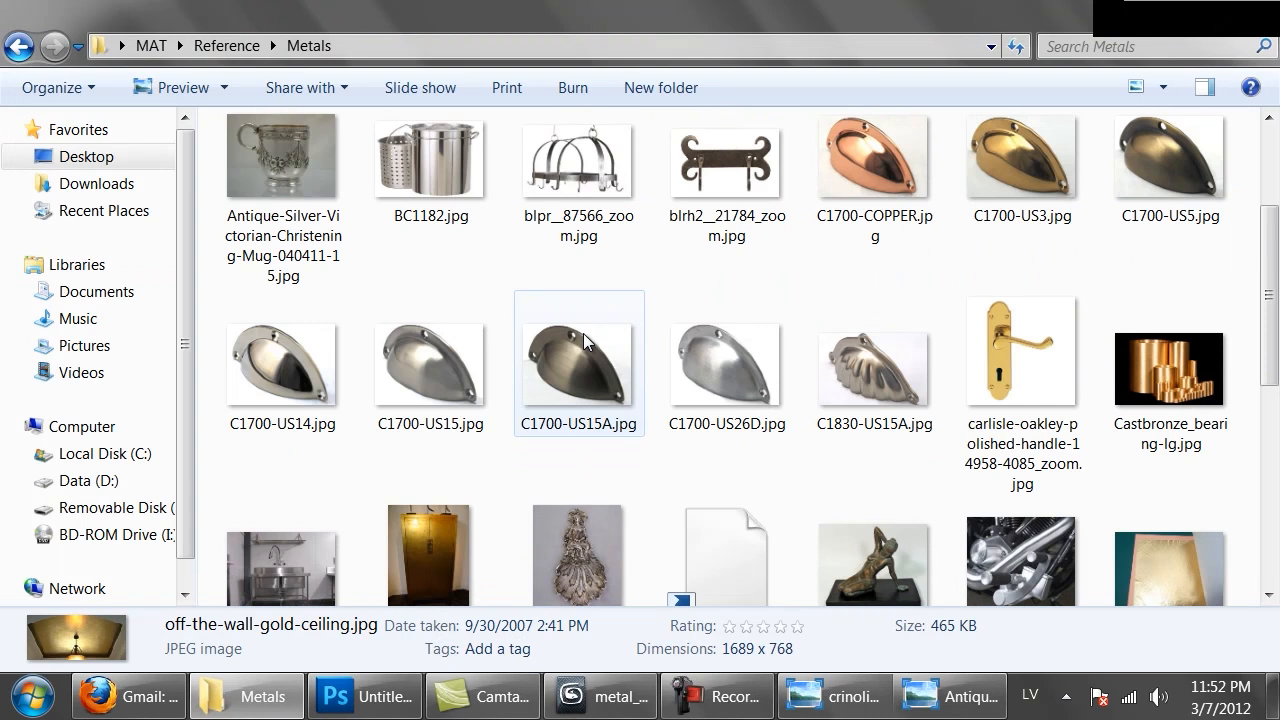
{"action": "double_click", "coordinate": [417, 532]}
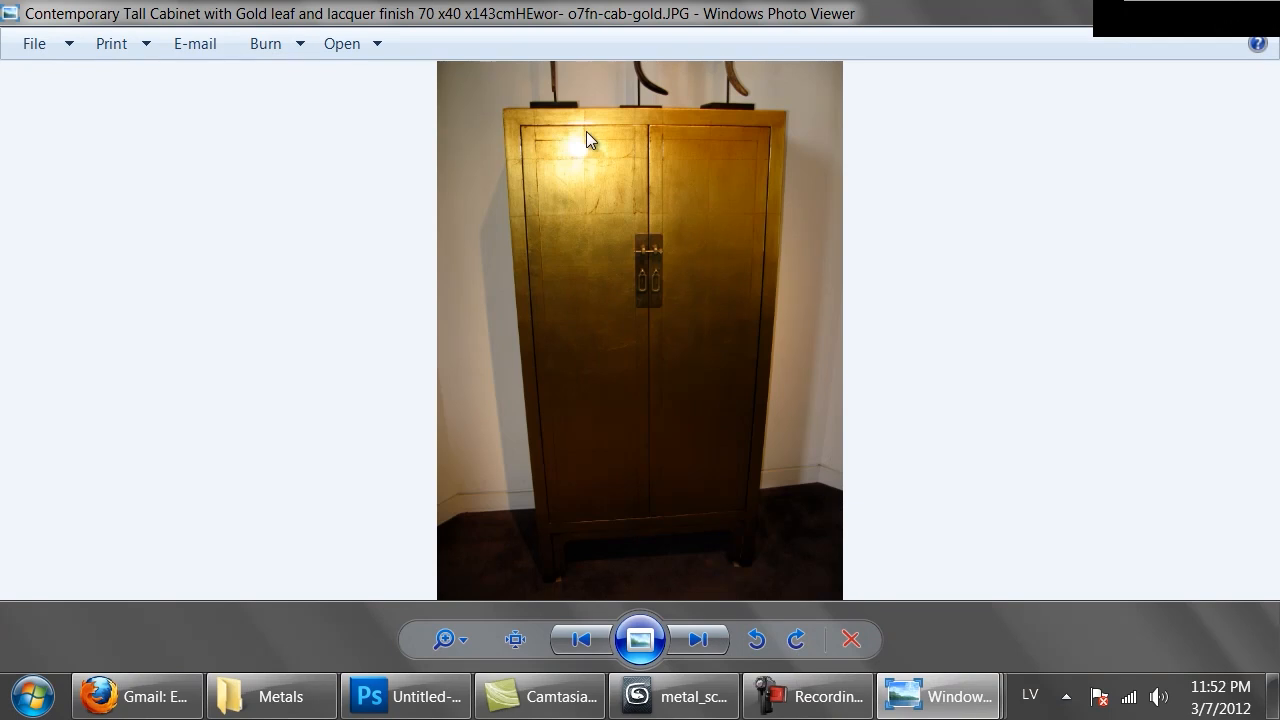
{"action": "key", "text": "alt+F4"}
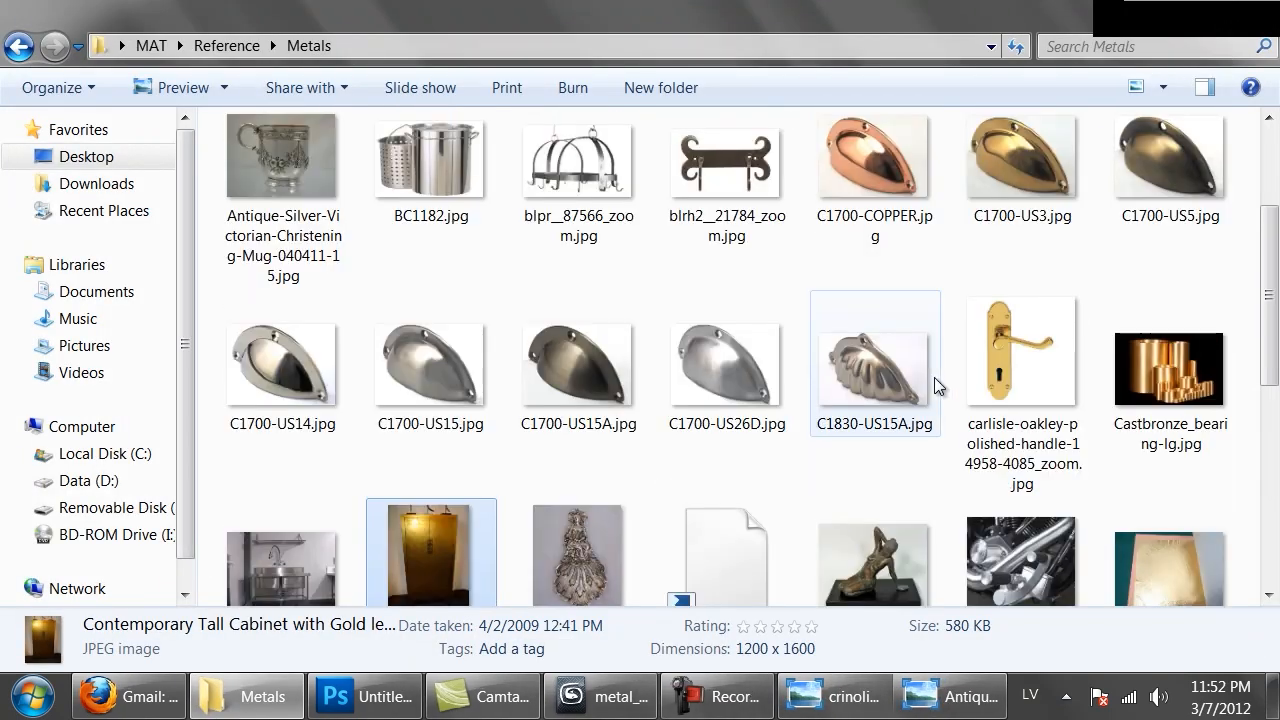
{"action": "scroll", "coordinate": [934, 377], "scroll_direction": "up", "scroll_amount": 2}
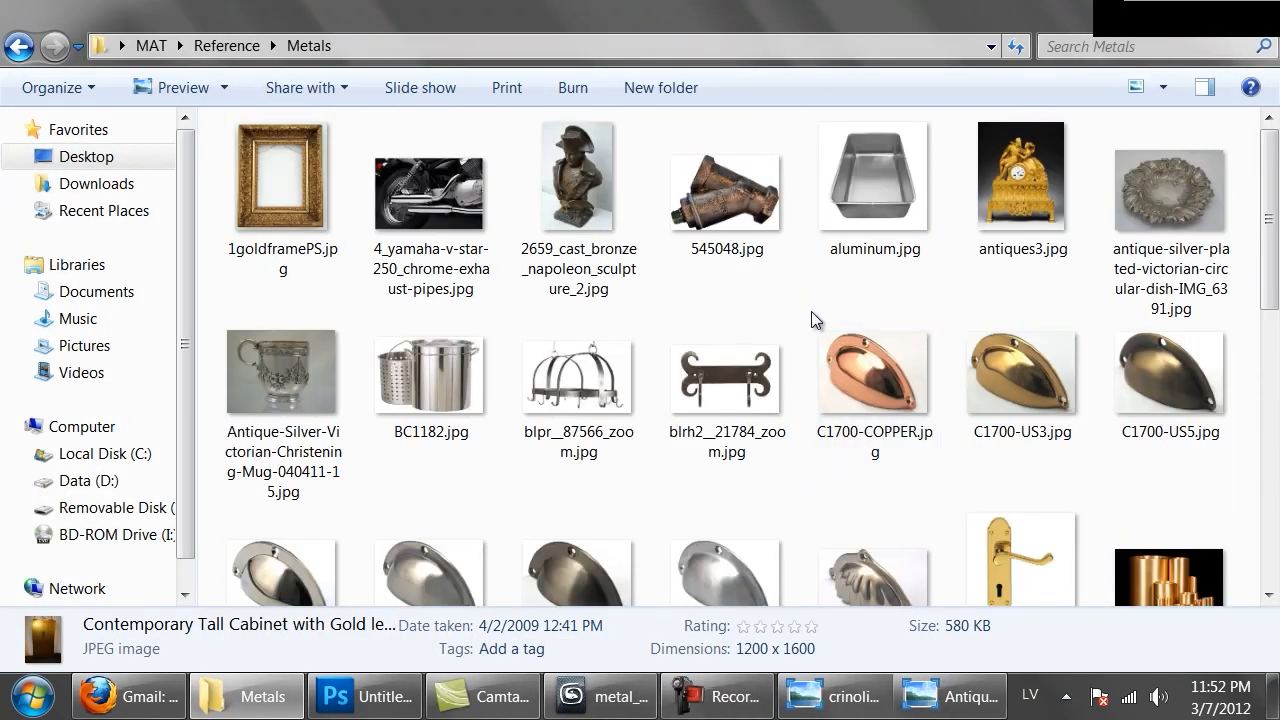
{"action": "scroll", "coordinate": [811, 311], "scroll_direction": "down", "scroll_amount": 8}
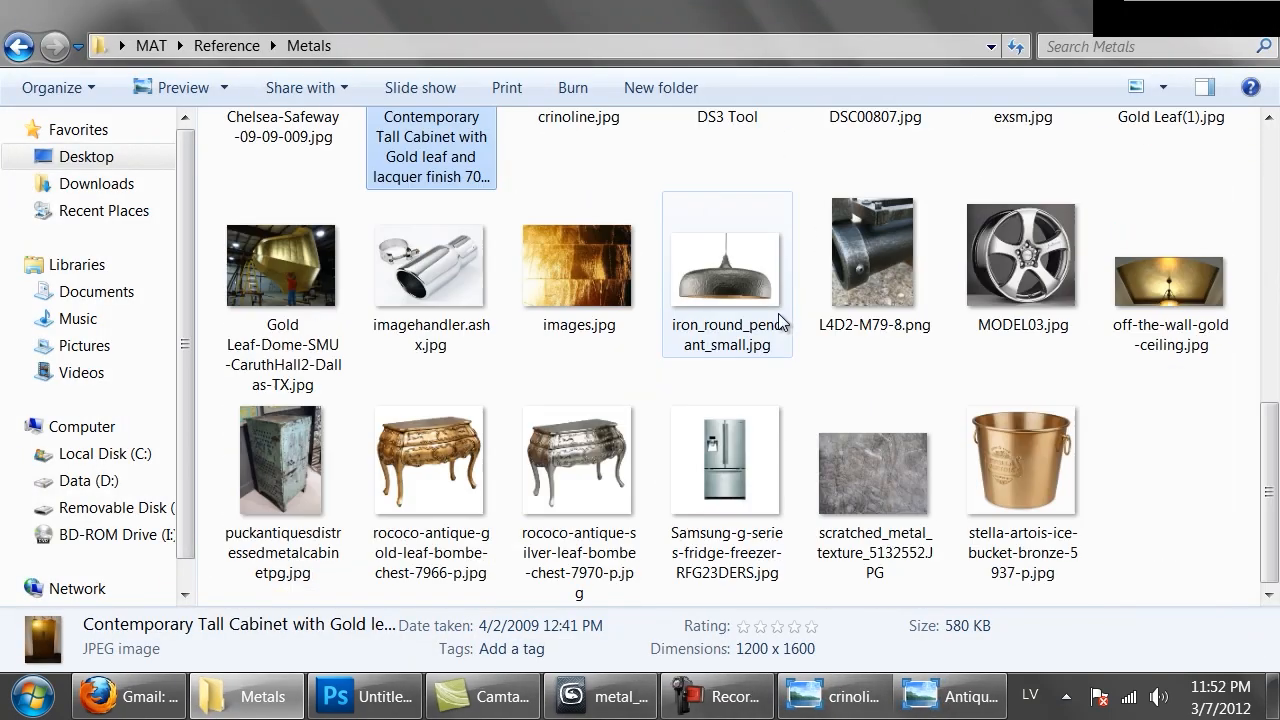
{"action": "double_click", "coordinate": [569, 247]}
{"action": "key", "text": "alt+F4"}
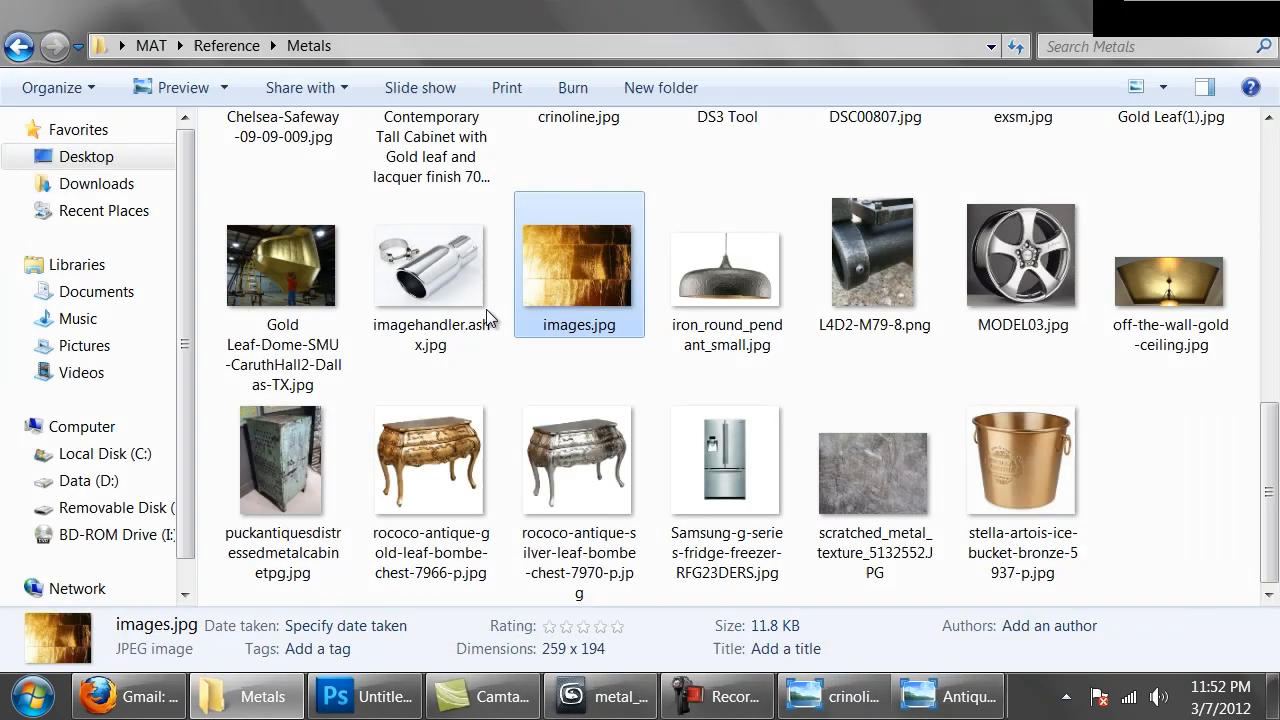
{"action": "double_click", "coordinate": [303, 265]}
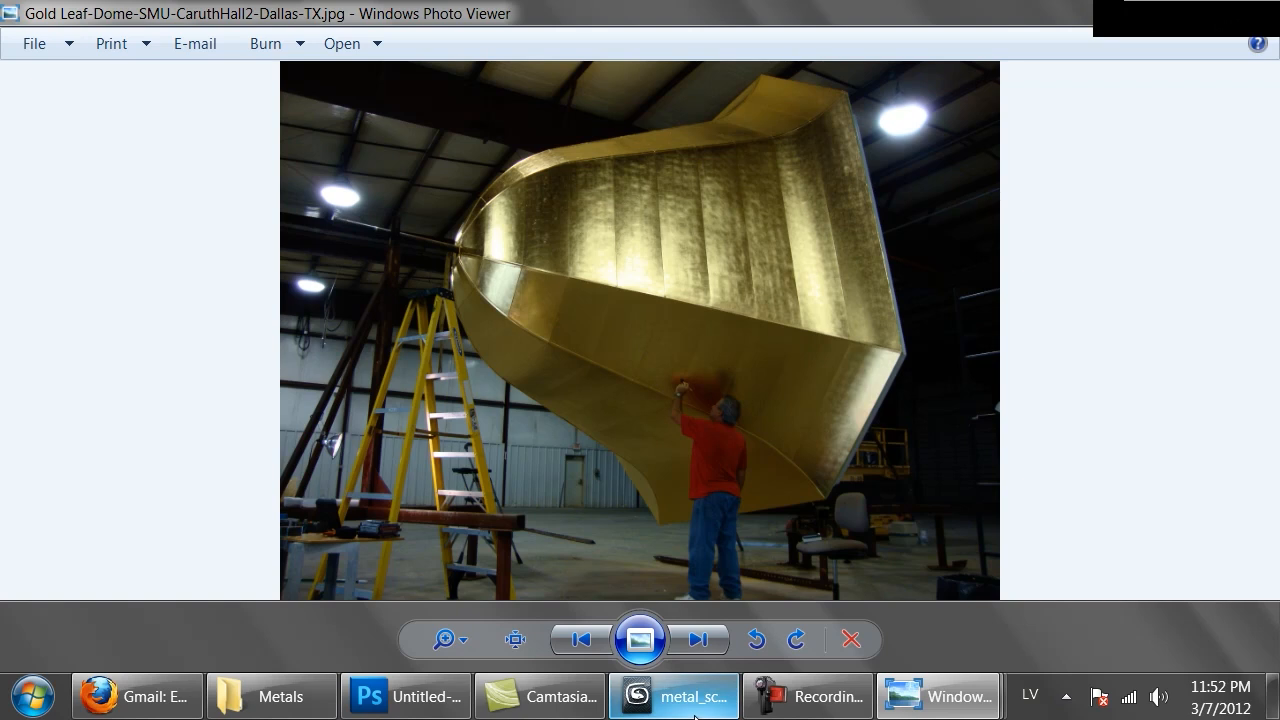
- Switch to Firefox, close the Gmail page and search Google Images for "gold leaf", limiting the results to large images
{"action": "mouse_move", "coordinate": [733, 705]}
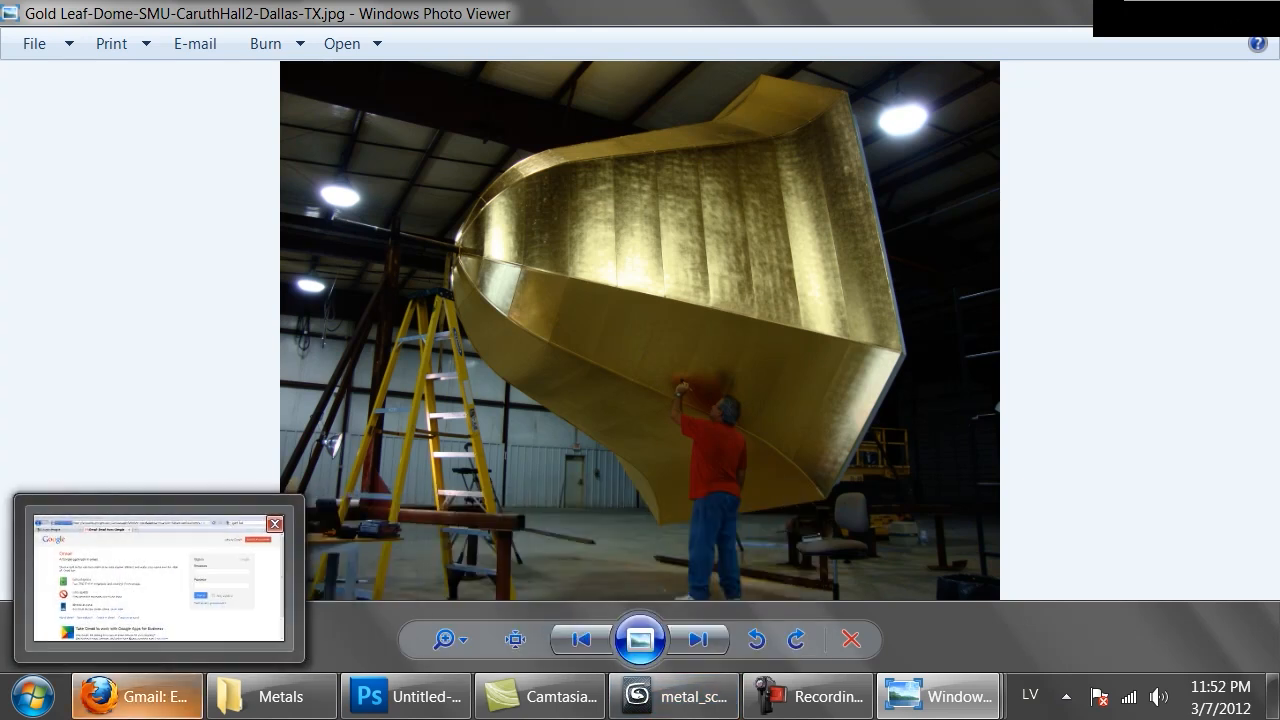
{"action": "left_click", "coordinate": [137, 696]}
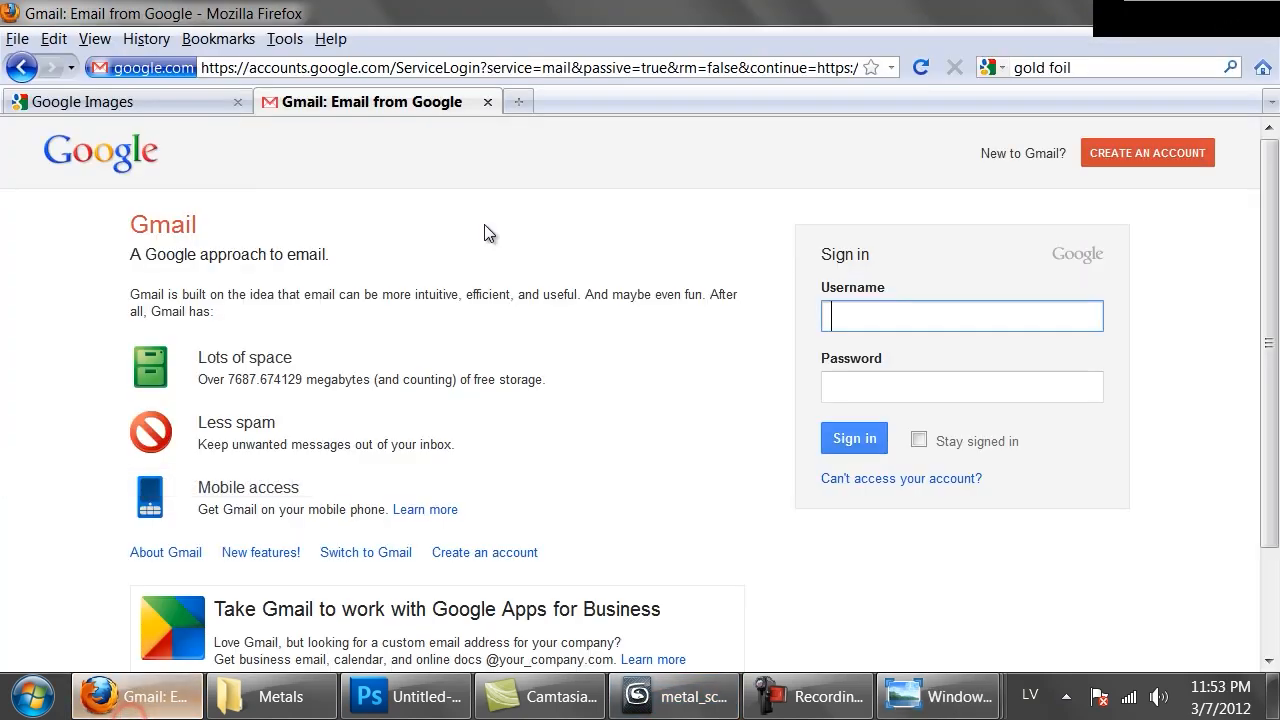
{"action": "left_click", "coordinate": [486, 102]}
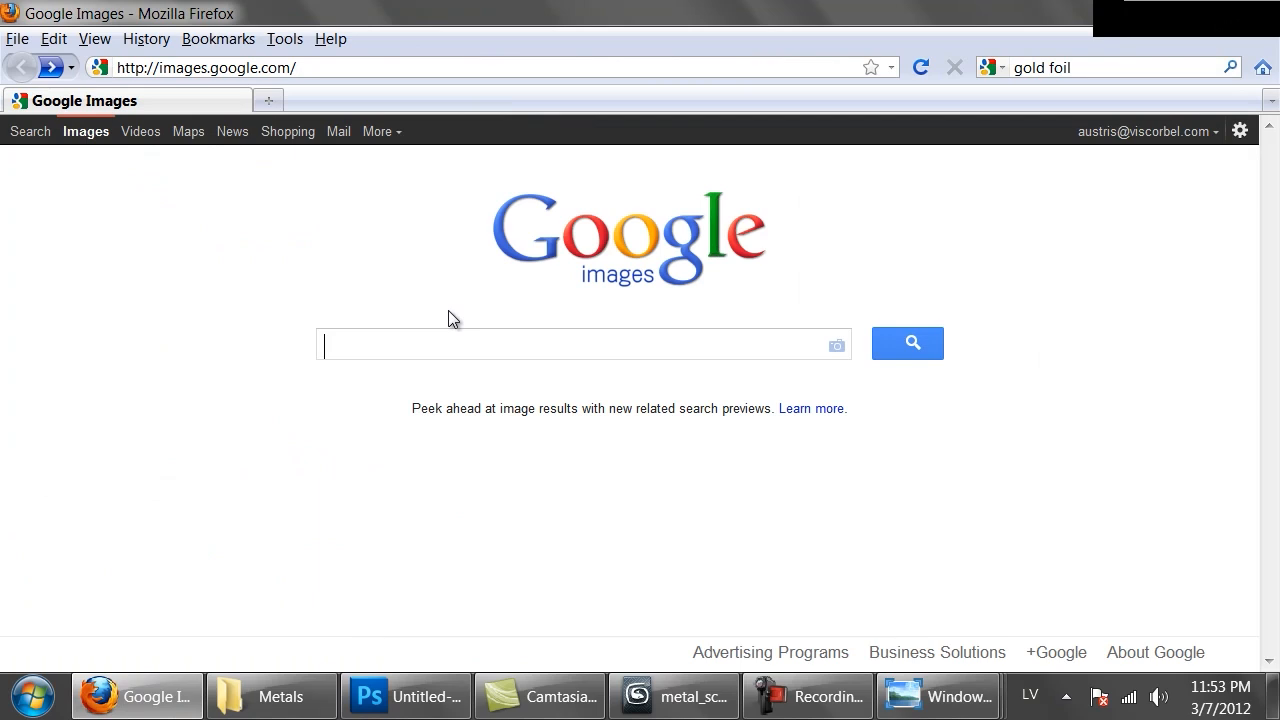
{"action": "type", "text": "go"}
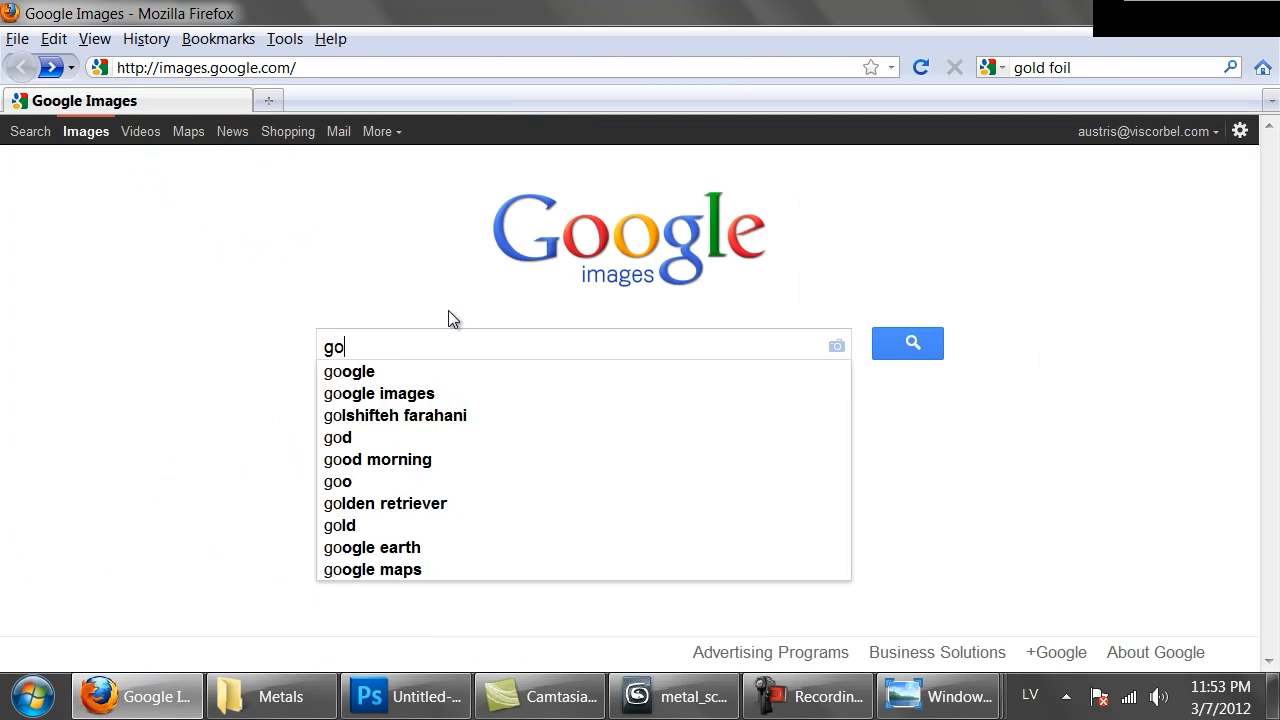
{"action": "key", "text": "BackSpace"}
{"action": "key", "text": "BackSpace"}
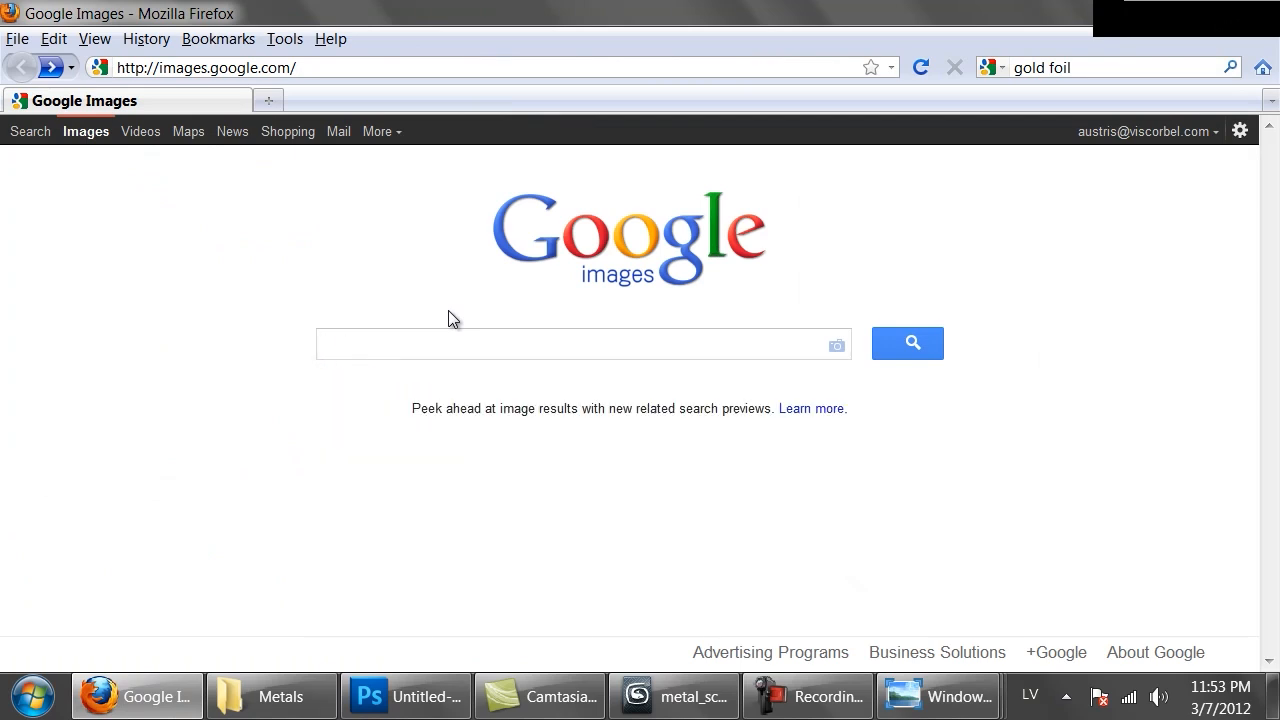
{"action": "type", "text": "gold leaf"}
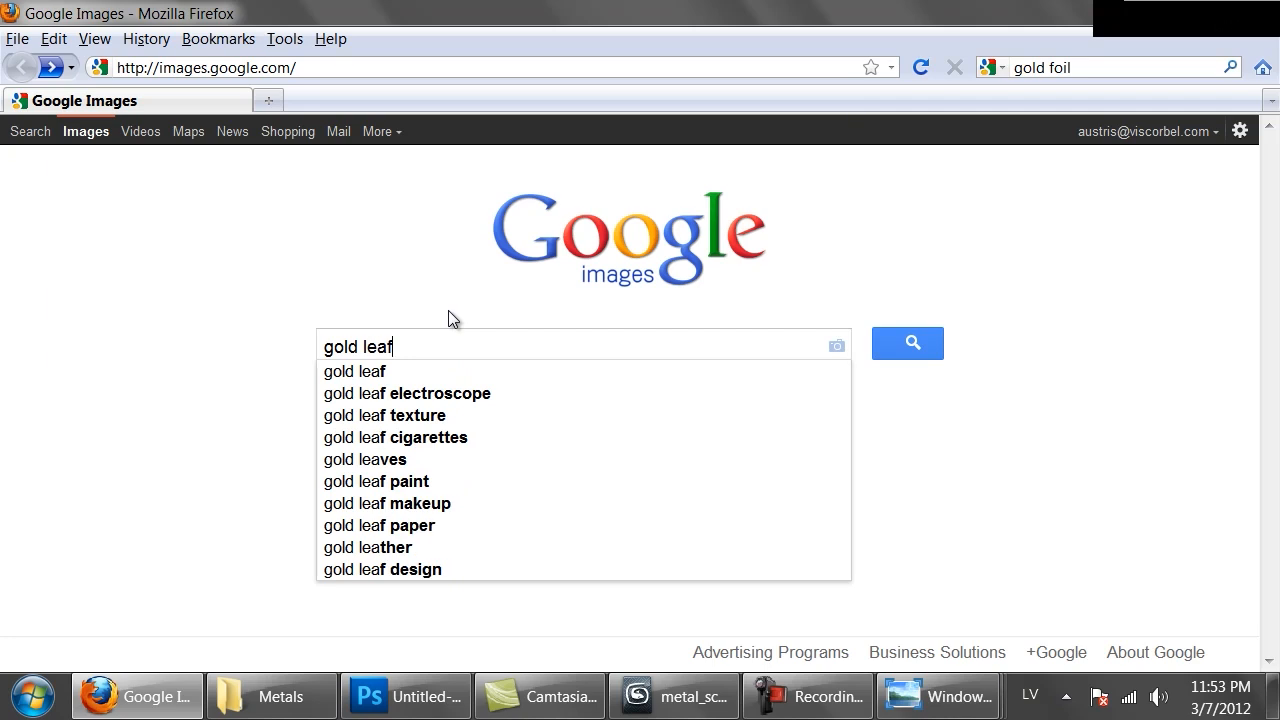
{"action": "key", "text": "Return"}
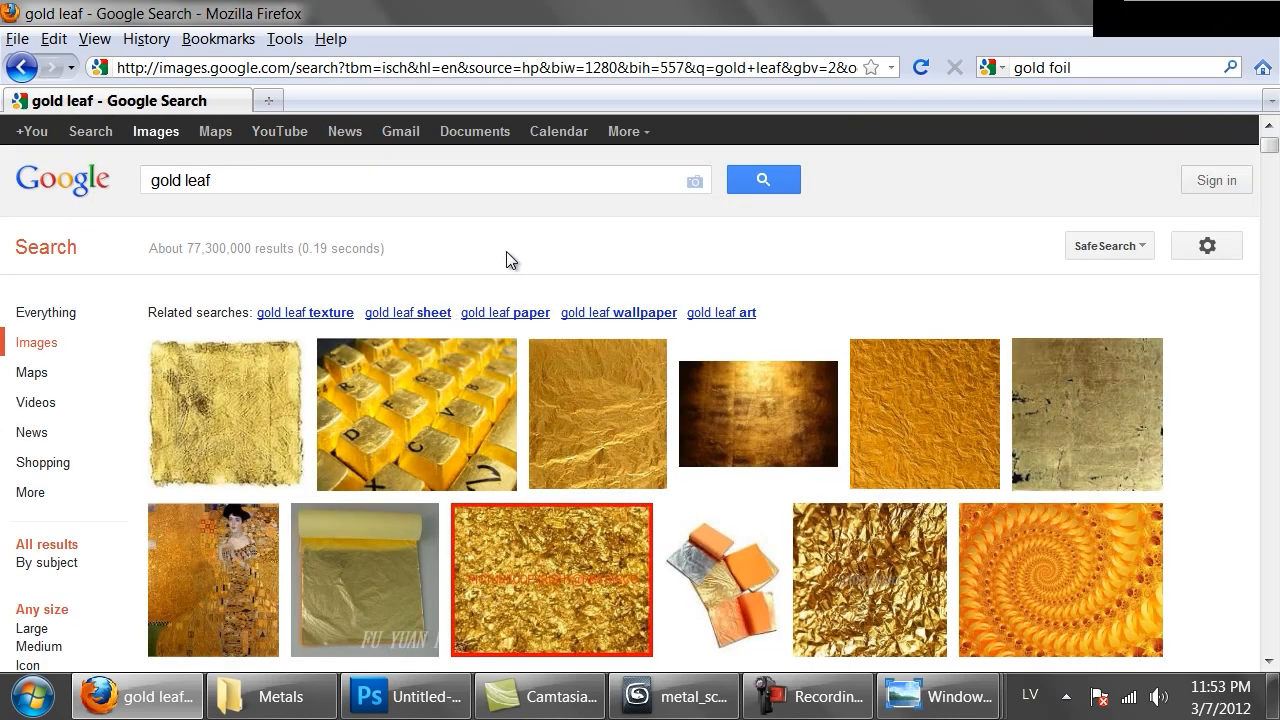
{"action": "left_click", "coordinate": [31, 628]}
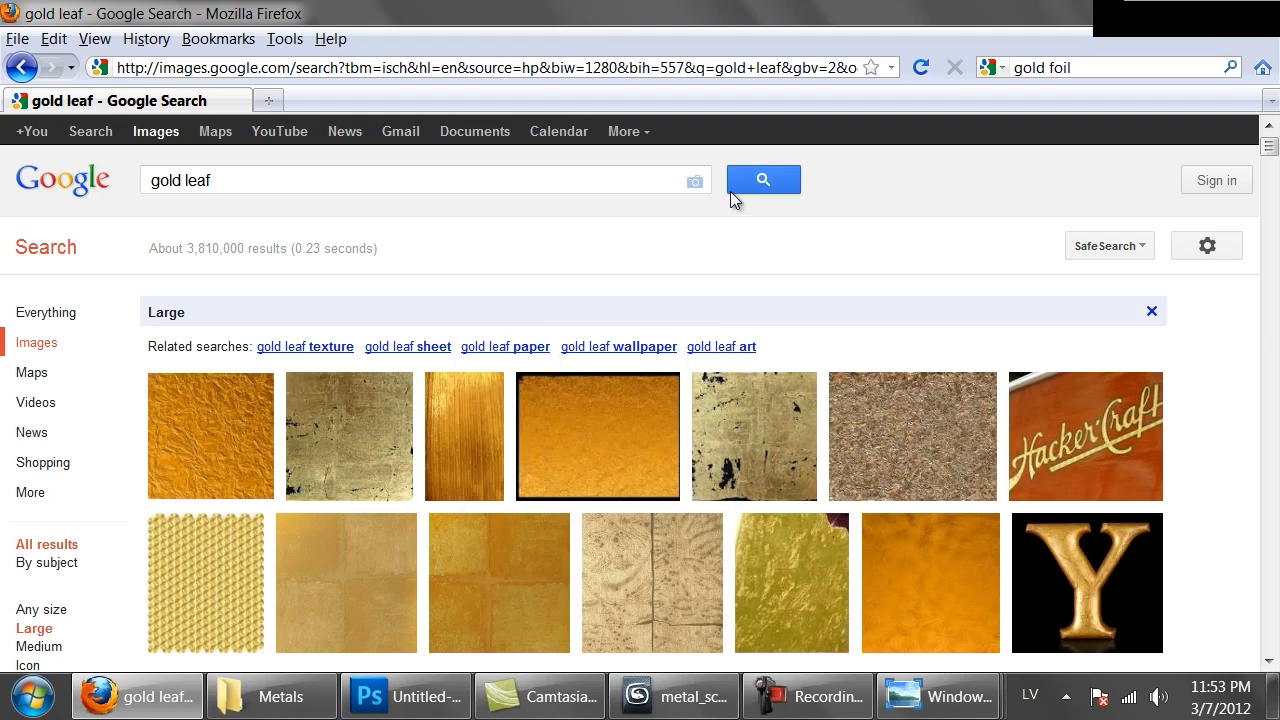
- Open the 2000 × 2000 "gold leaf texture 03" result in a separate browser tab
{"action": "scroll", "coordinate": [706, 250], "scroll_direction": "down", "scroll_amount": 2}
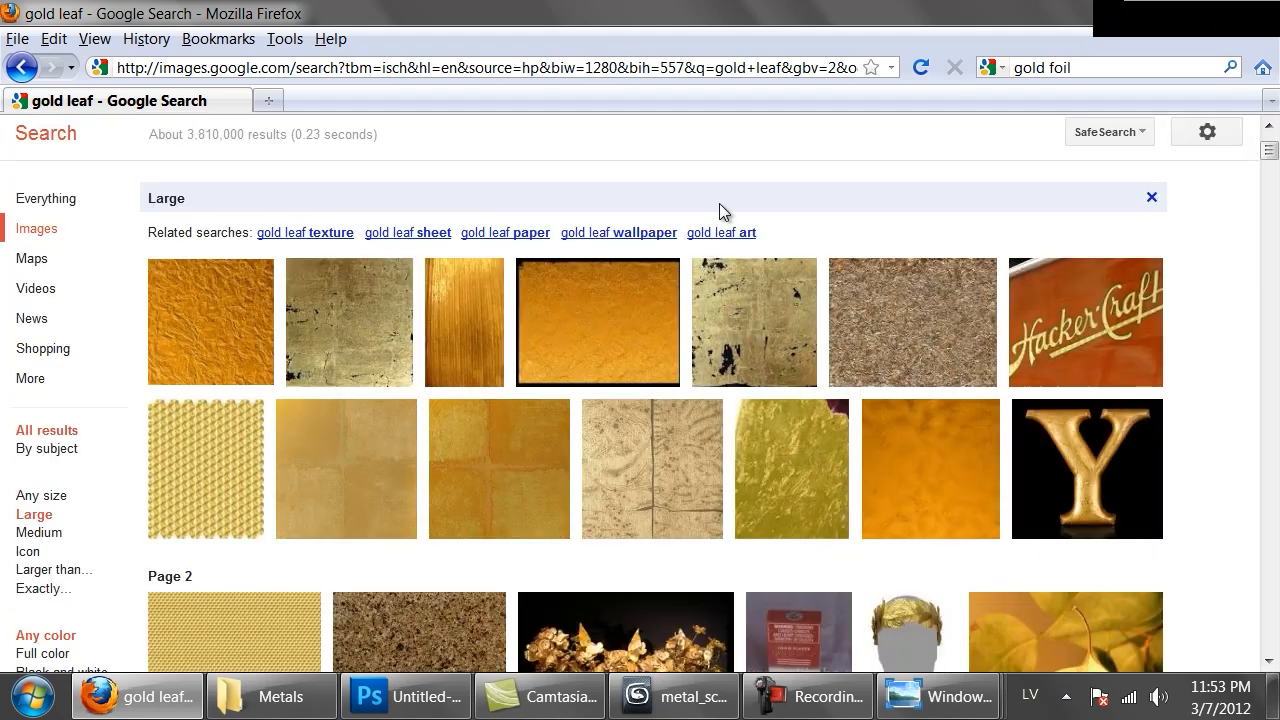
{"action": "mouse_move", "coordinate": [183, 372]}
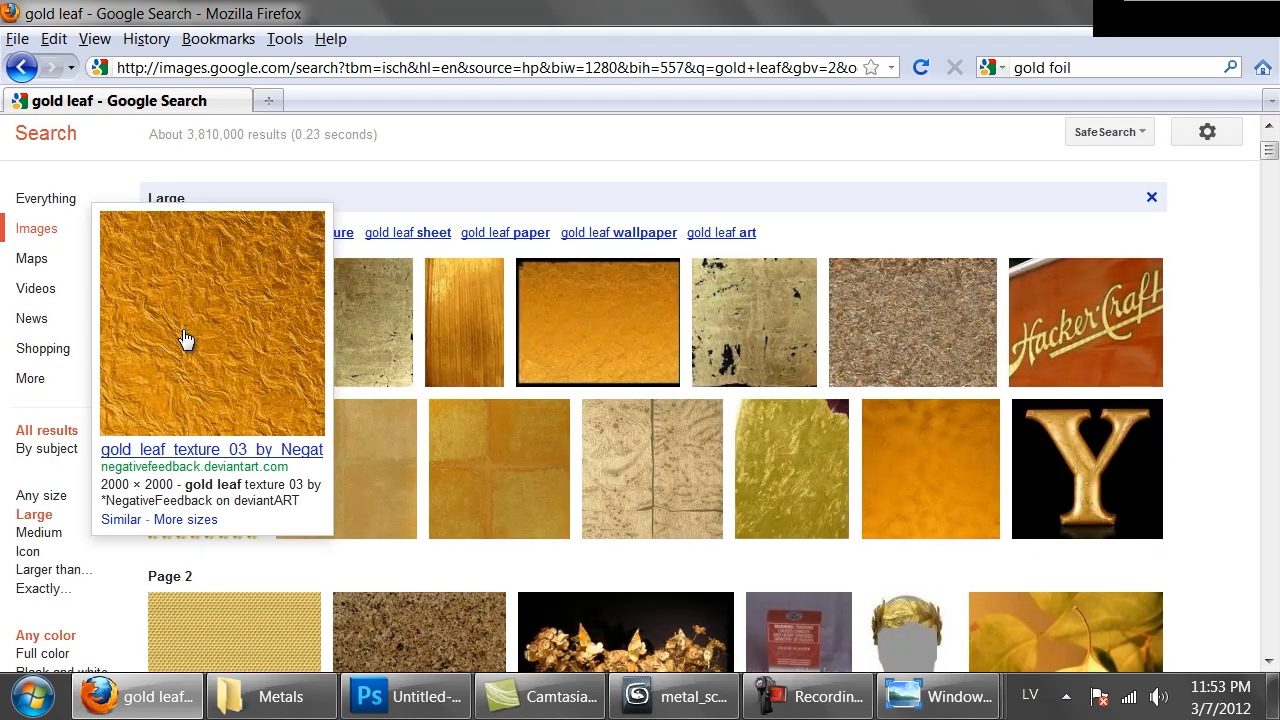
{"action": "middle_click", "coordinate": [185, 340]}
- Look through the large gold leaf image results down to page 12 for usable surface references
{"action": "scroll", "coordinate": [185, 340], "scroll_direction": "down", "scroll_amount": 5}
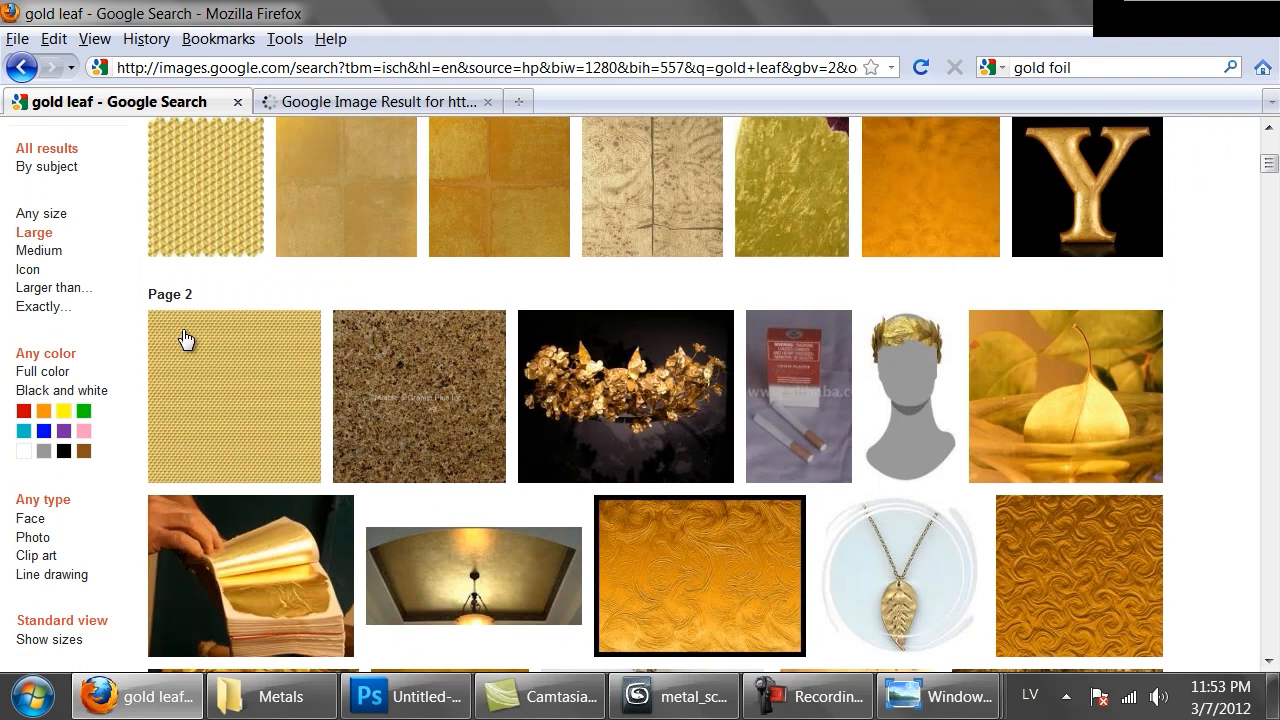
{"action": "scroll", "coordinate": [185, 340], "scroll_direction": "down", "scroll_amount": 4}
{"action": "scroll", "coordinate": [183, 338], "scroll_direction": "down", "scroll_amount": 8}
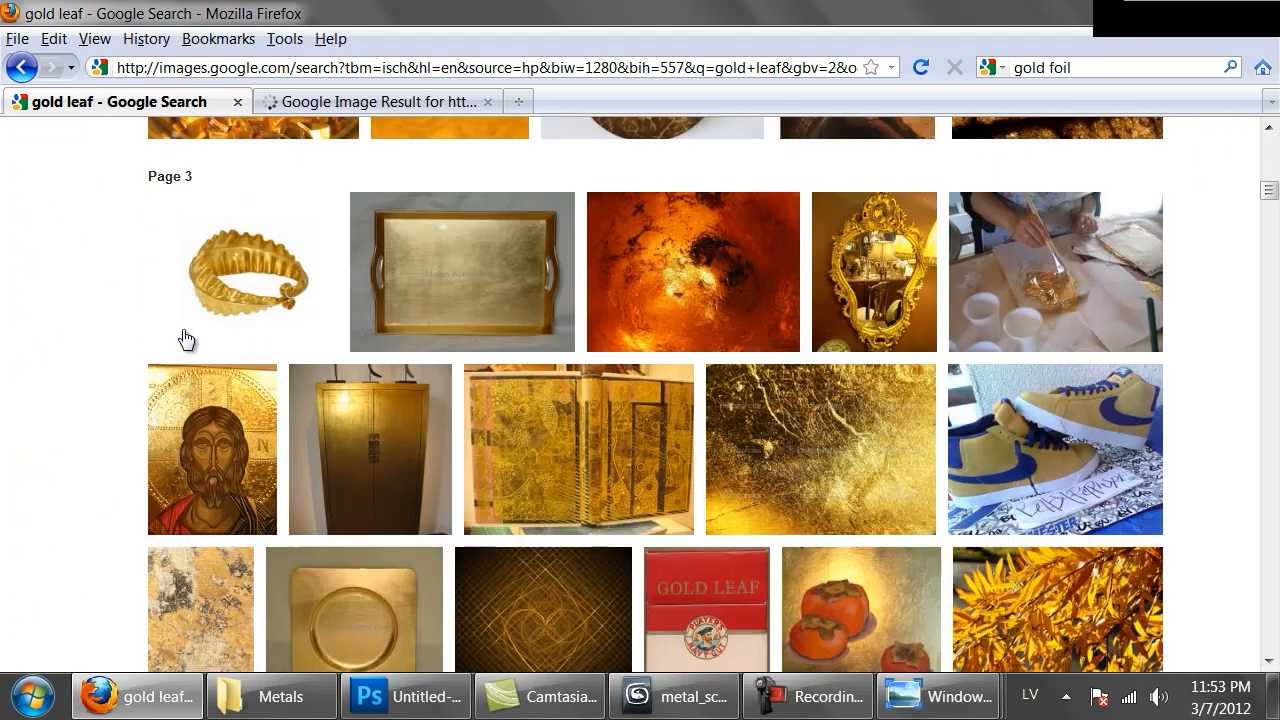
{"action": "mouse_move", "coordinate": [345, 478]}
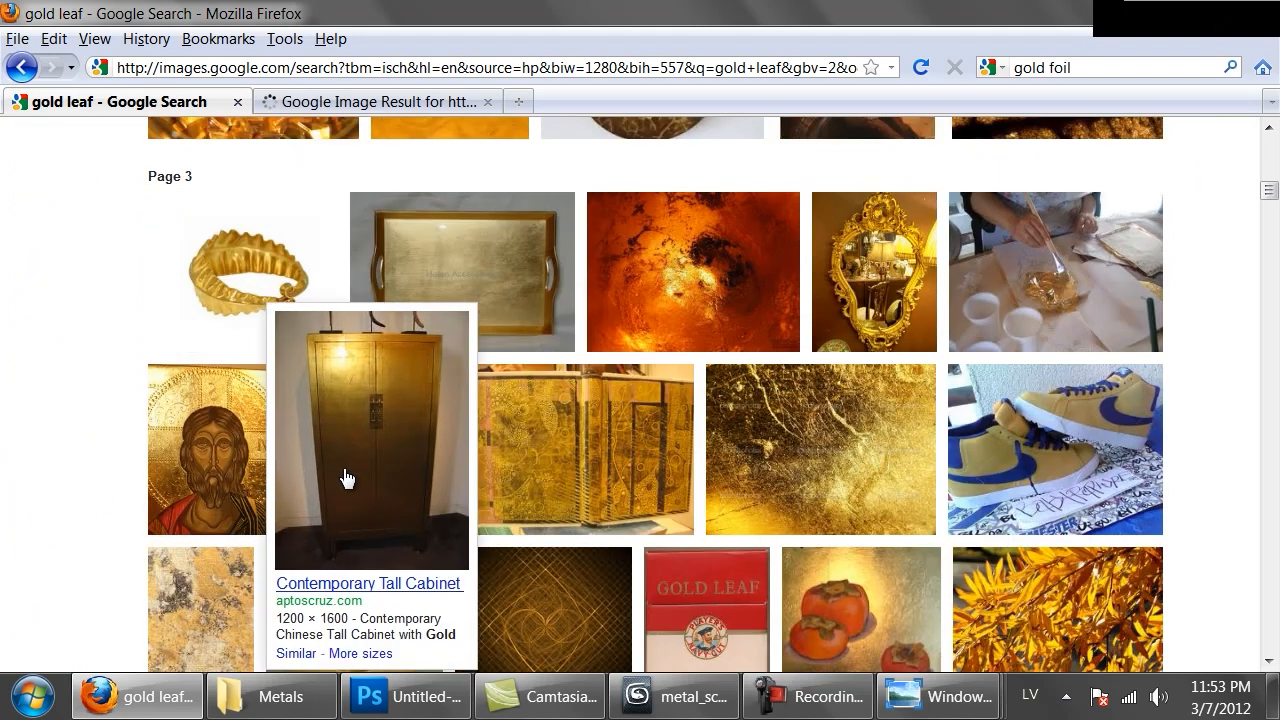
{"action": "scroll", "coordinate": [345, 478], "scroll_direction": "down", "scroll_amount": 2}
{"action": "scroll", "coordinate": [675, 363], "scroll_direction": "down", "scroll_amount": 4}
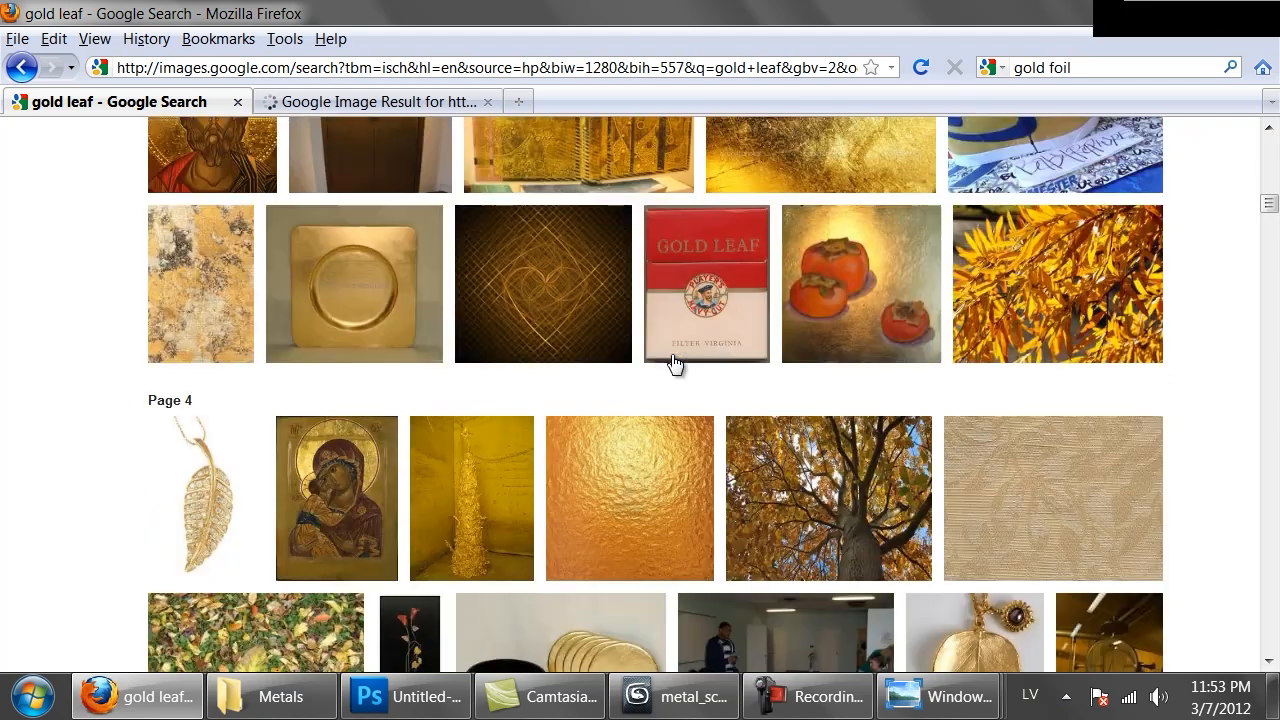
{"action": "scroll", "coordinate": [675, 363], "scroll_direction": "down", "scroll_amount": 12}
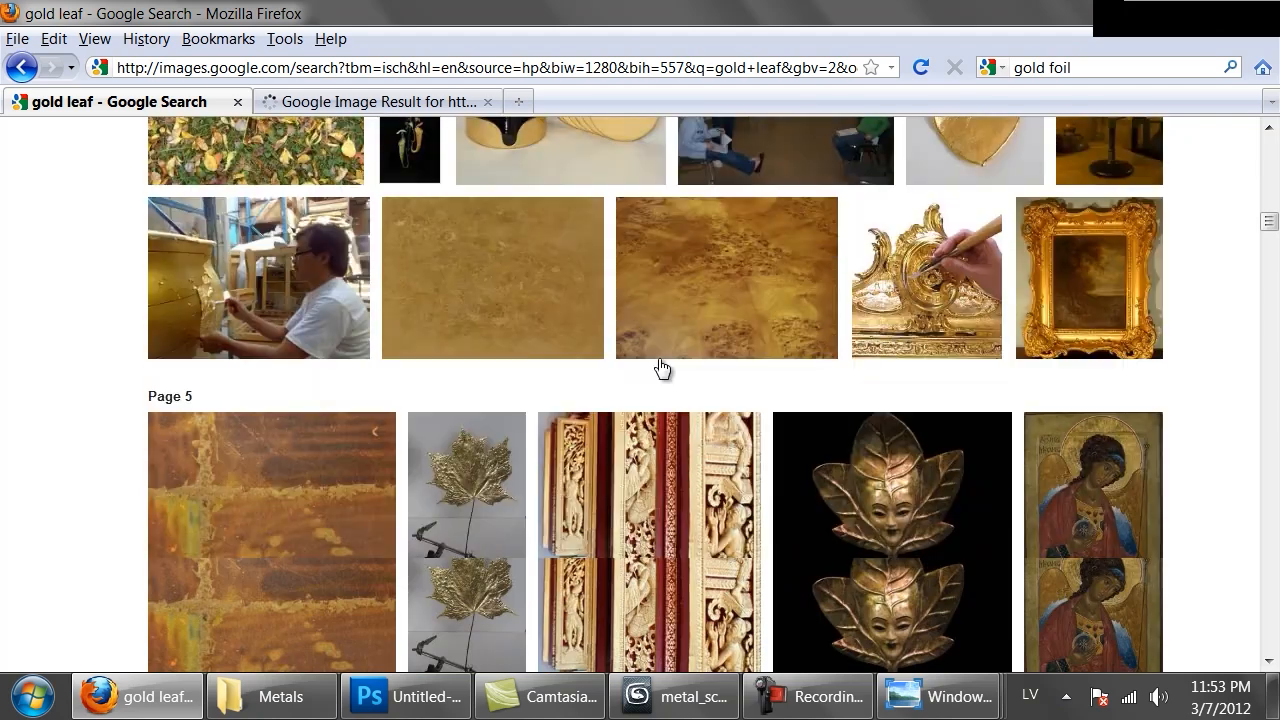
{"action": "scroll", "coordinate": [652, 372], "scroll_direction": "down", "scroll_amount": 18}
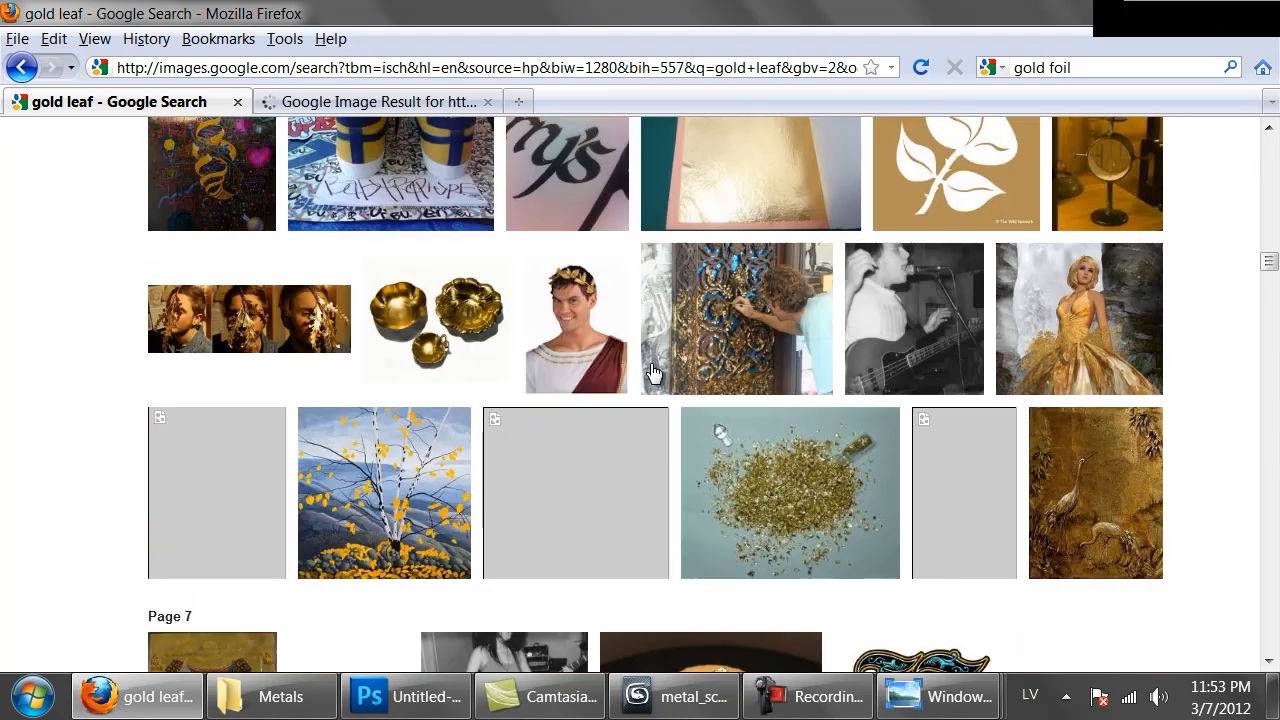
{"action": "scroll", "coordinate": [652, 372], "scroll_direction": "down", "scroll_amount": 20}
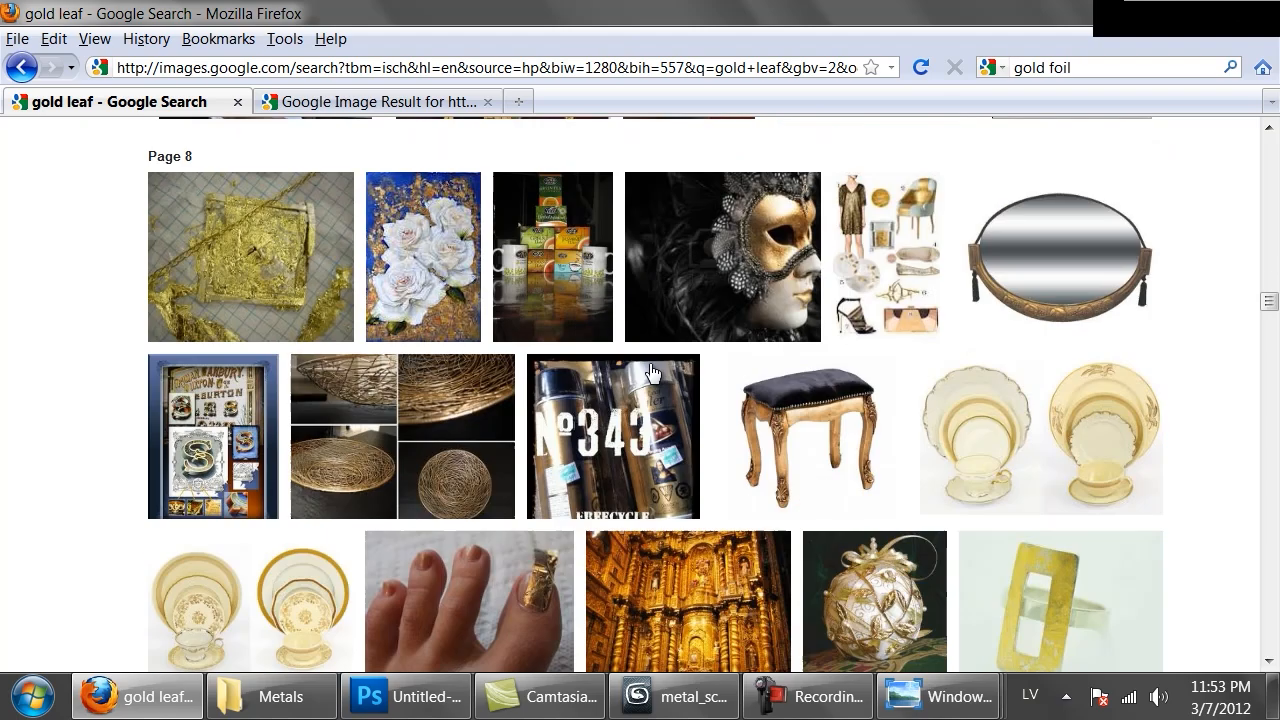
{"action": "scroll", "coordinate": [650, 372], "scroll_direction": "down", "scroll_amount": 20}
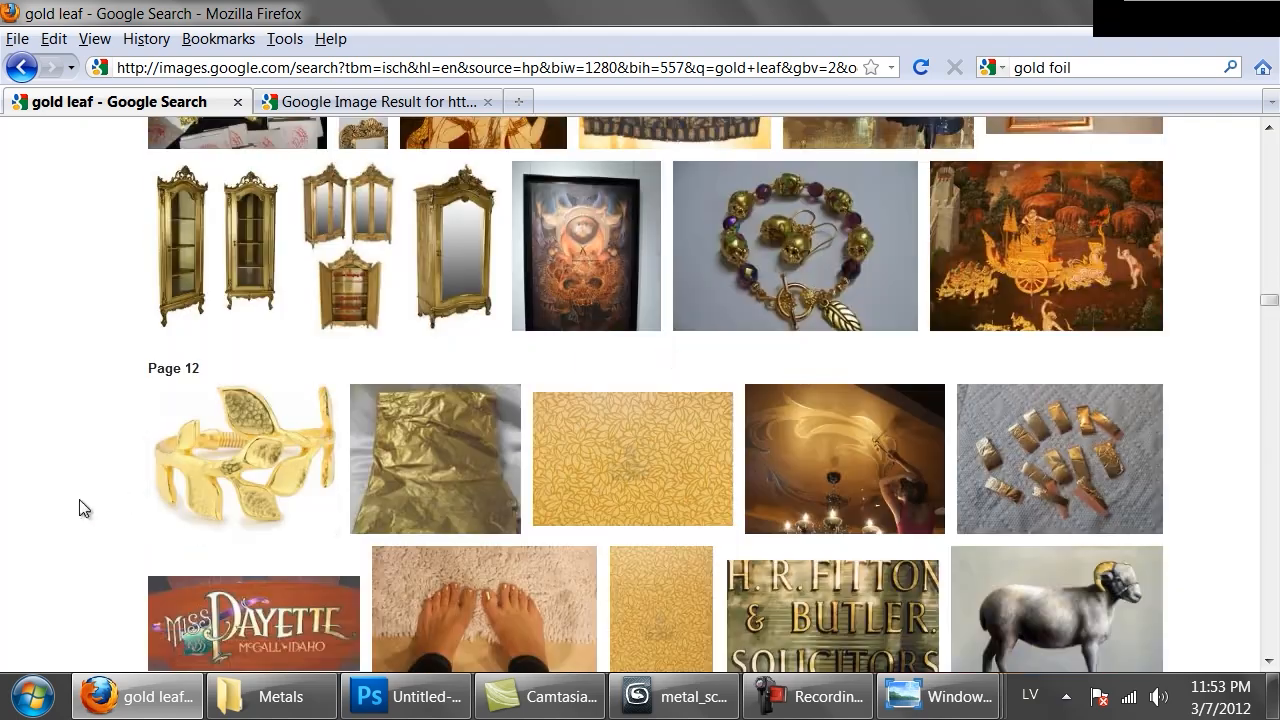
- Change the image search to "gold foil" and look through the large results down to page 4
{"action": "middle_click_drag", "start_coordinate": [79, 499], "coordinate": [212, 182]}
{"action": "double_click", "coordinate": [210, 183]}
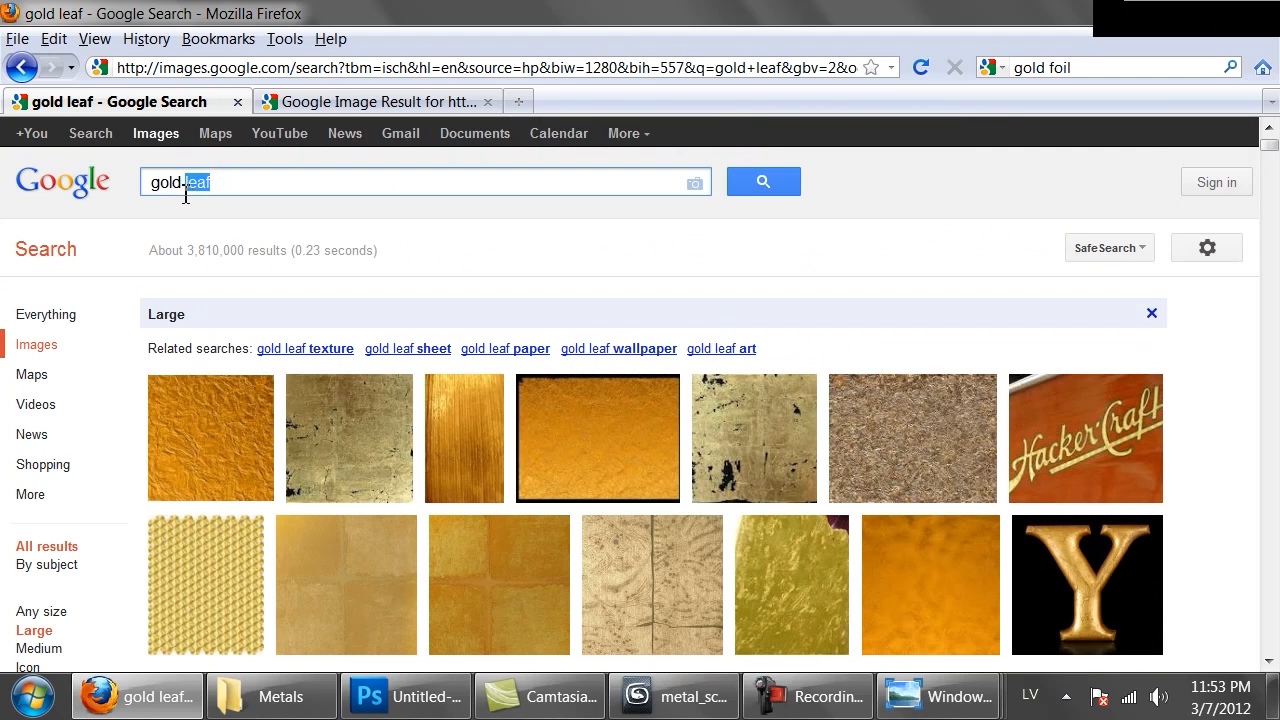
{"action": "type", "text": "foil"}
{"action": "key", "text": "Return"}
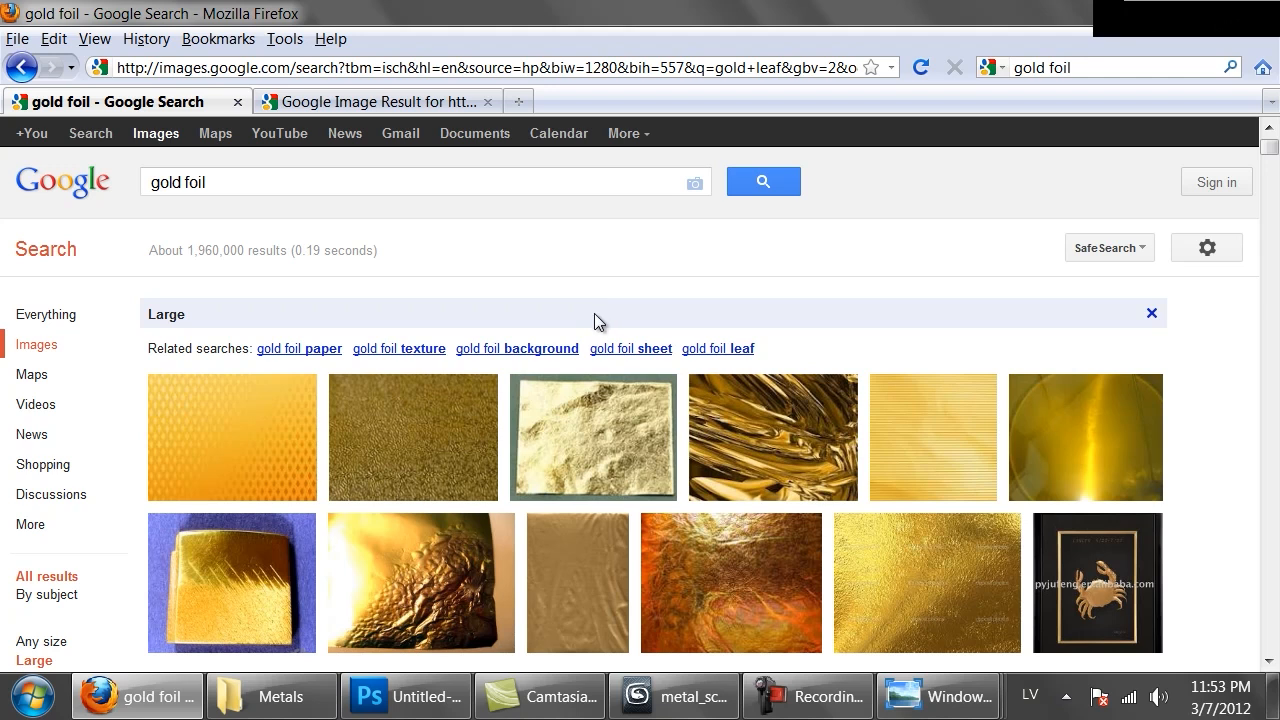
{"action": "scroll", "coordinate": [585, 335], "scroll_direction": "down", "scroll_amount": 3}
{"action": "mouse_move", "coordinate": [728, 432]}
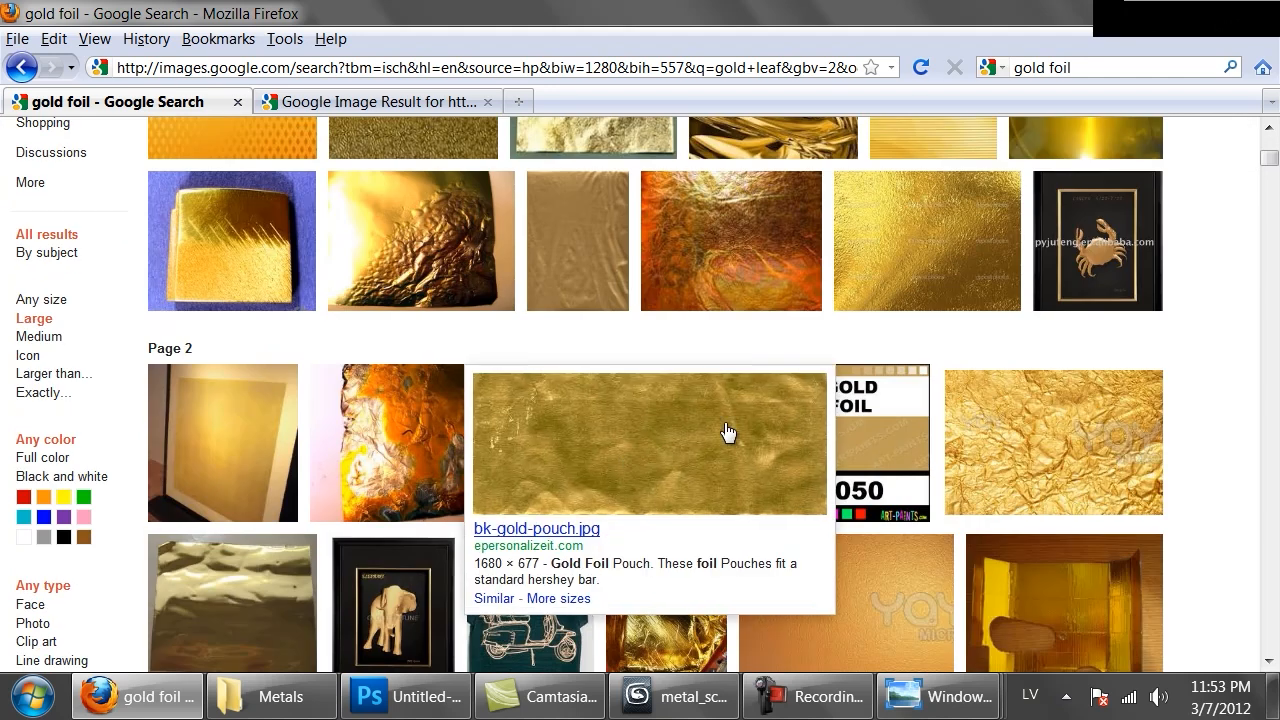
{"action": "mouse_move", "coordinate": [995, 421]}
{"action": "scroll", "coordinate": [995, 421], "scroll_direction": "down", "scroll_amount": 2}
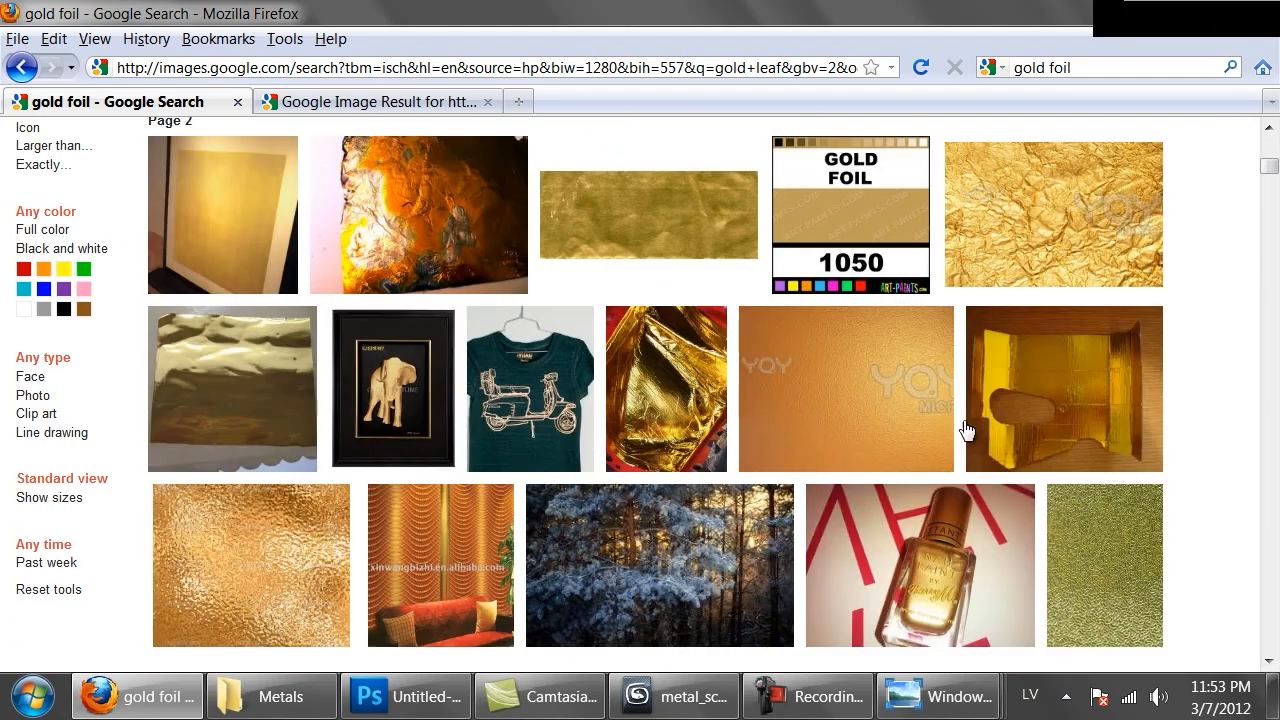
{"action": "scroll", "coordinate": [1049, 417], "scroll_direction": "down", "scroll_amount": 2}
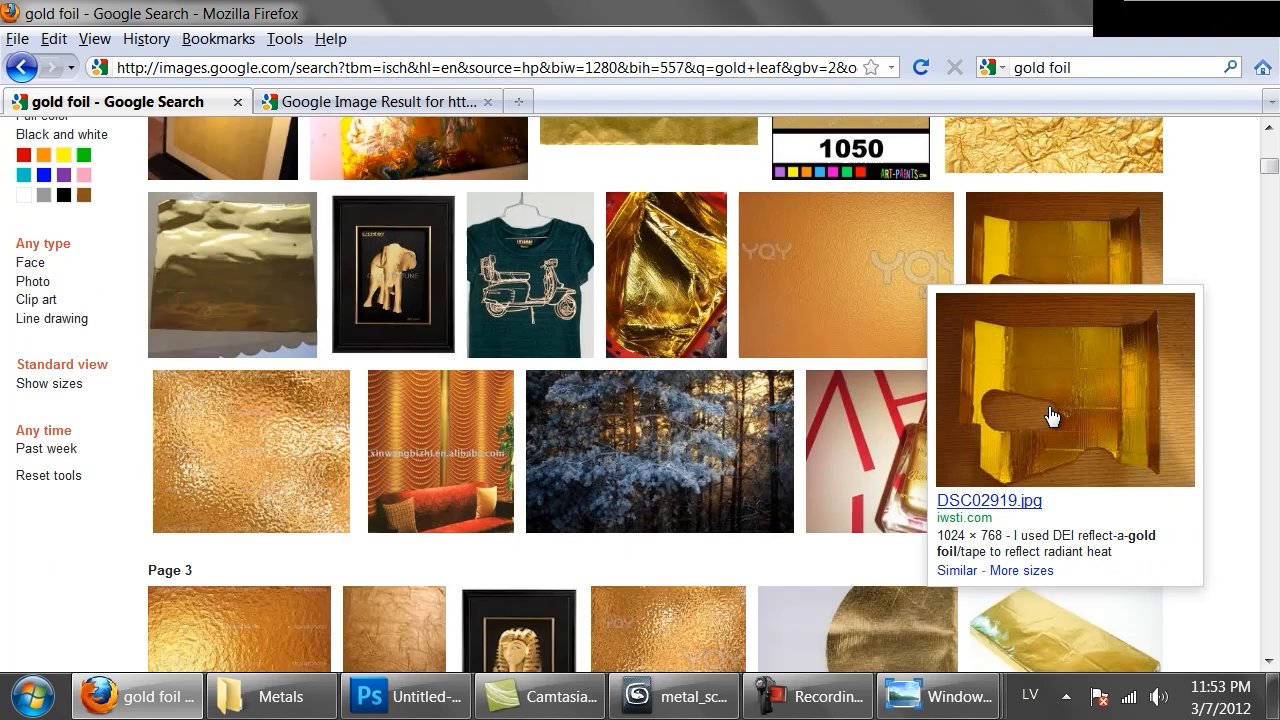
{"action": "scroll", "coordinate": [1049, 417], "scroll_direction": "down", "scroll_amount": 3}
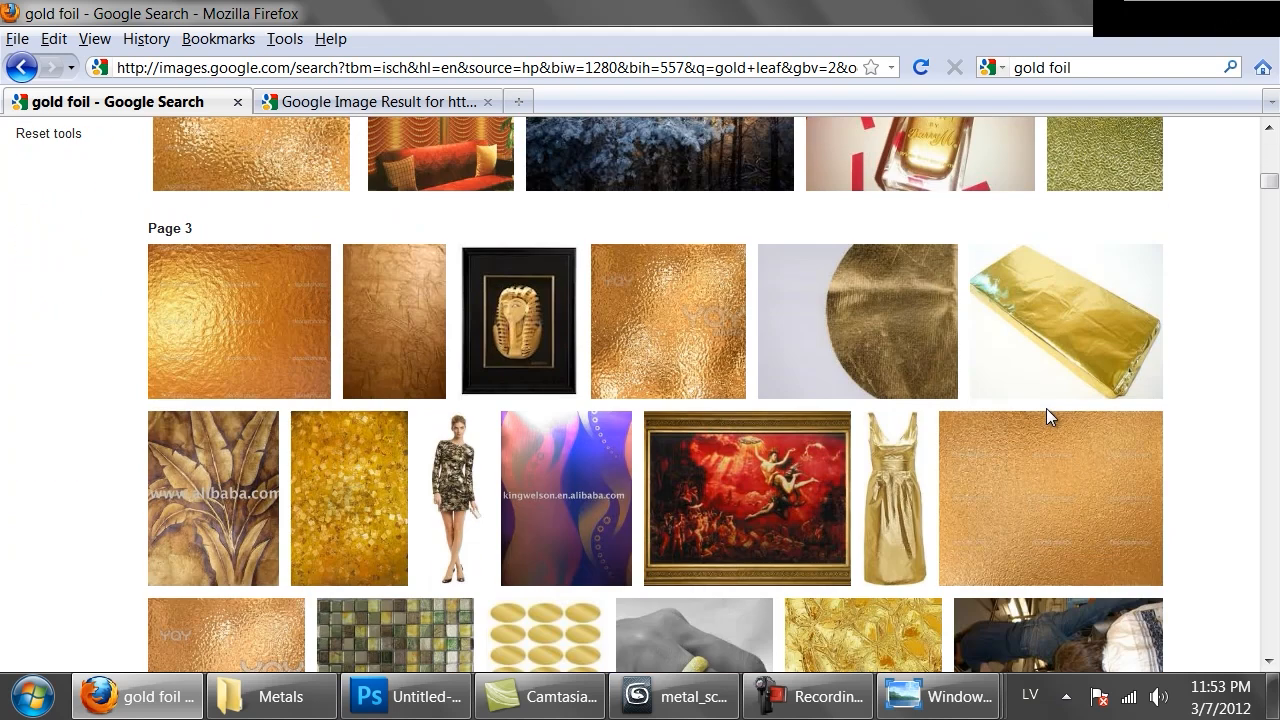
{"action": "scroll", "coordinate": [1049, 417], "scroll_direction": "down", "scroll_amount": 2}
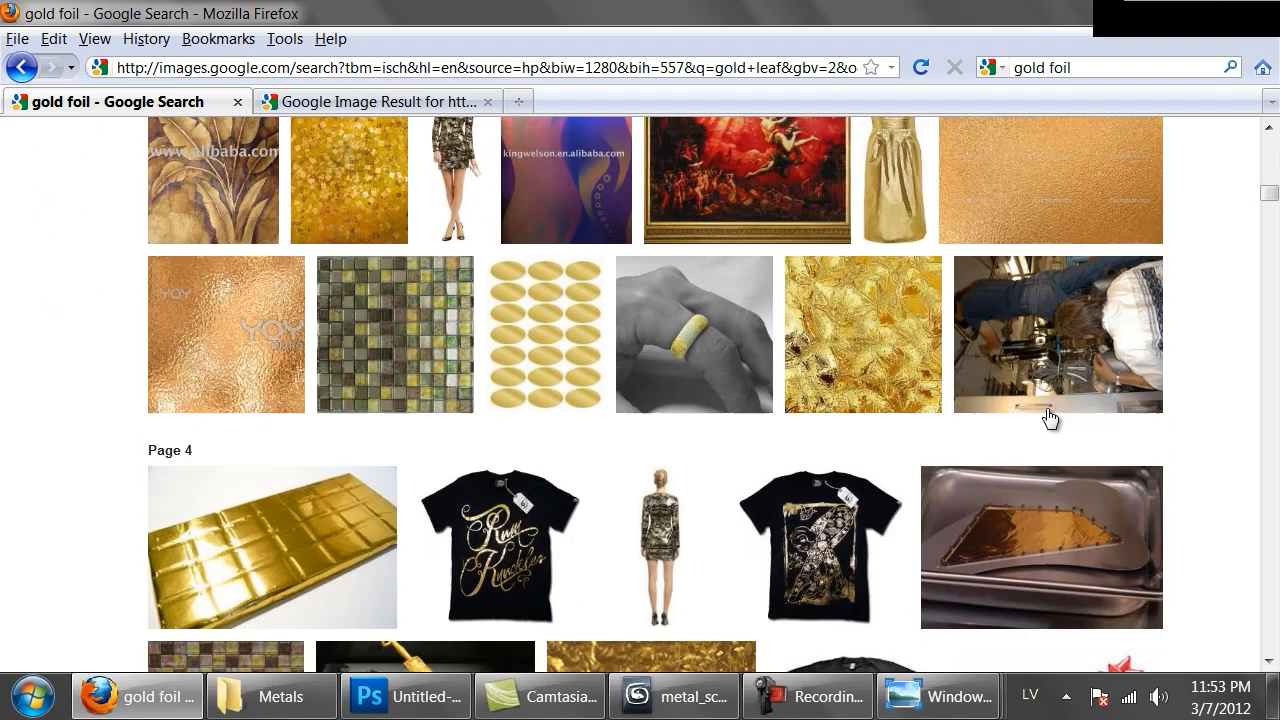
- Open the full-size gold leaf texture 03 image, compare it with the crumpled gold foil result in its own tab, and close that foil tab
{"action": "middle_click", "coordinate": [889, 392]}
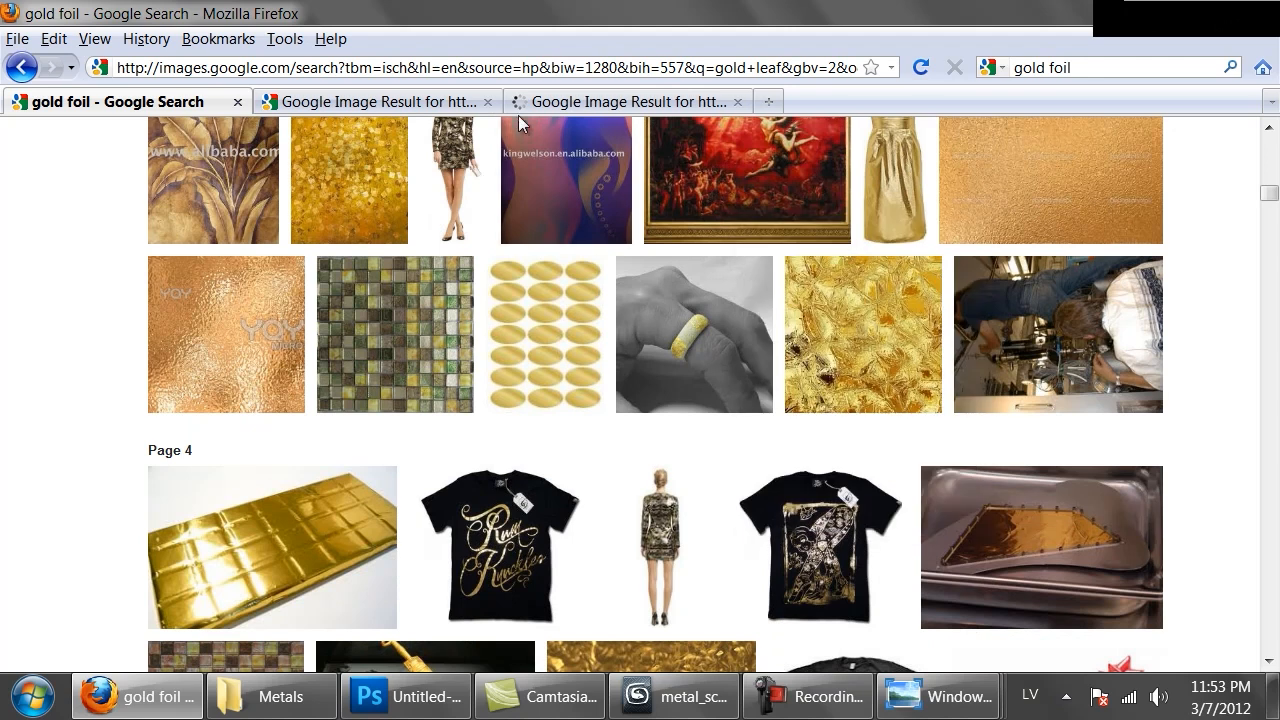
{"action": "left_click", "coordinate": [408, 103]}
{"action": "right_click", "coordinate": [459, 287]}
{"action": "left_click", "coordinate": [480, 300]}
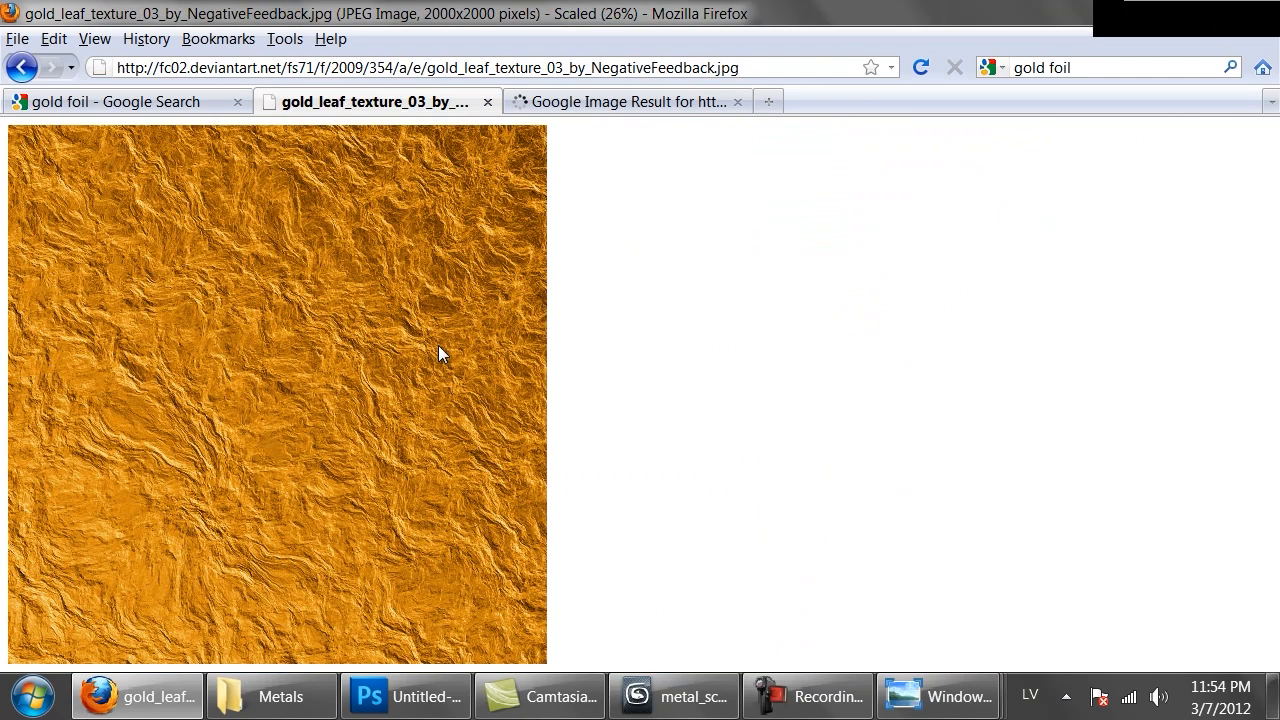
{"action": "left_click", "coordinate": [438, 345]}
{"action": "scroll", "coordinate": [351, 345], "scroll_direction": "down", "scroll_amount": 5}
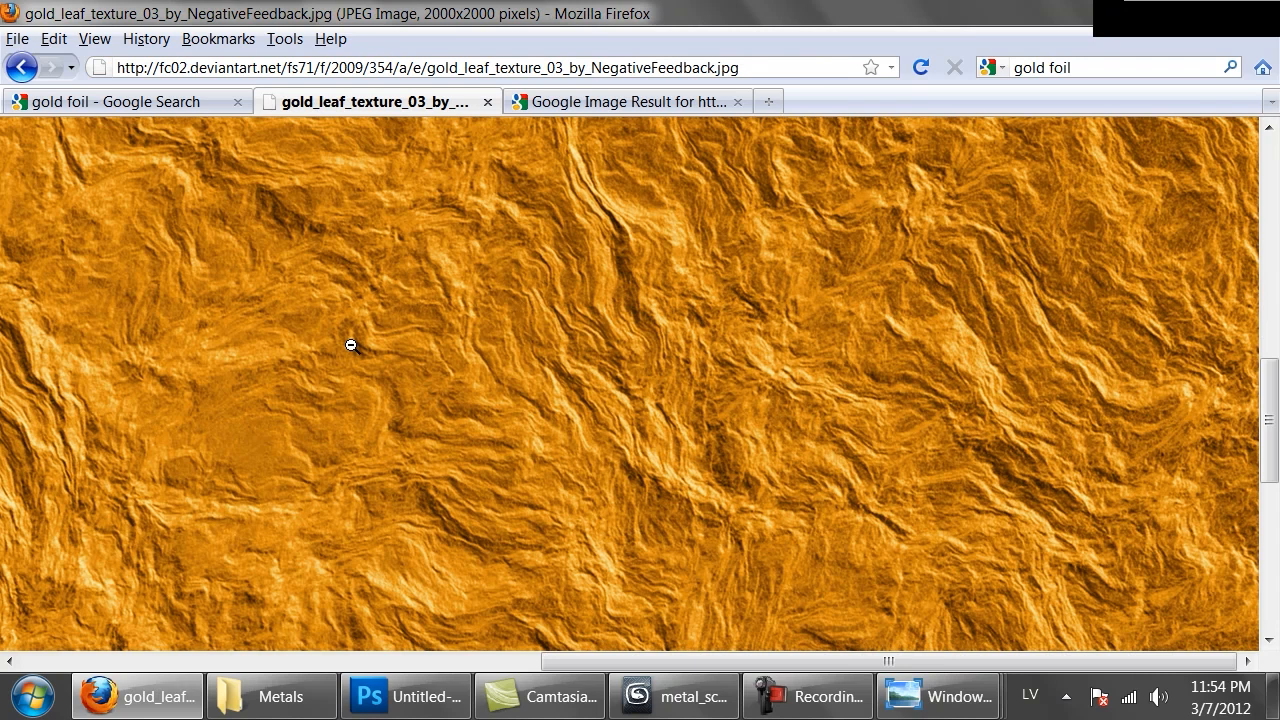
{"action": "left_click", "coordinate": [596, 100]}
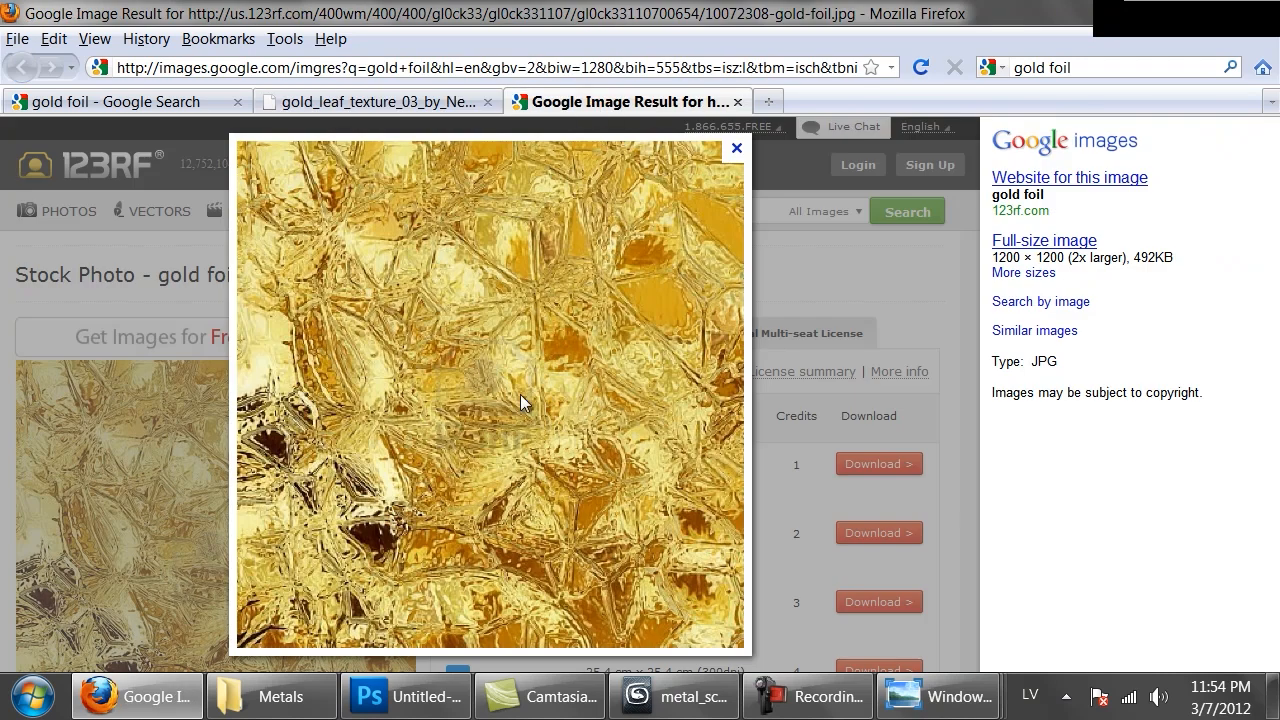
{"action": "left_click", "coordinate": [736, 102]}
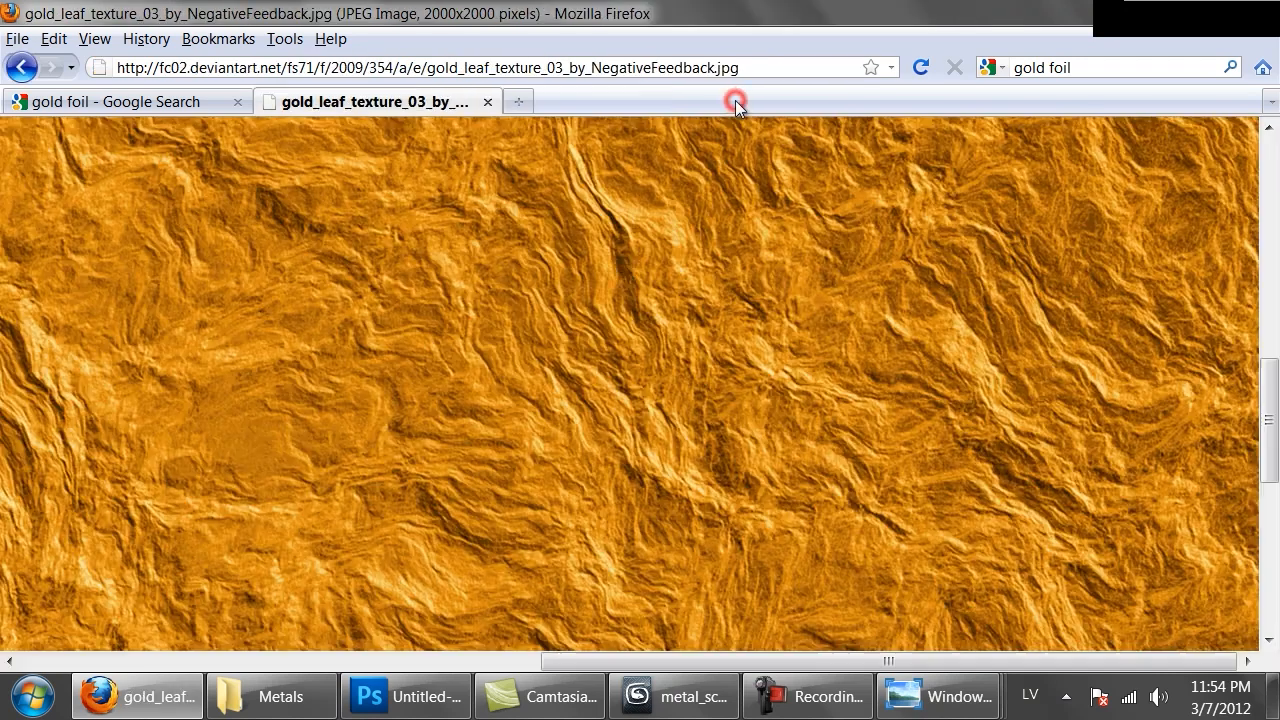
- Copy the gold leaf texture and paste it into a new 2000 × 2000 pixel RGB document in Photoshop
{"action": "right_click", "coordinate": [569, 376]}
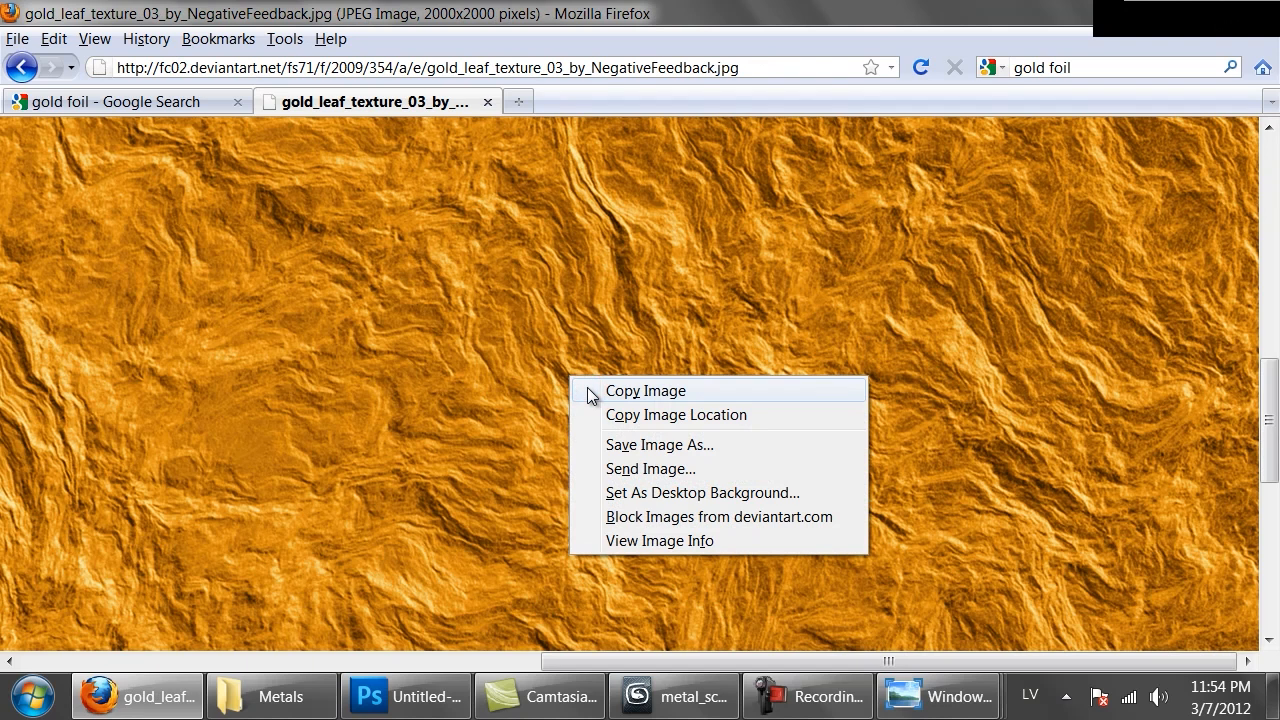
{"action": "left_click", "coordinate": [587, 390]}
{"action": "left_click", "coordinate": [486, 697]}
{"action": "left_click", "coordinate": [446, 700]}
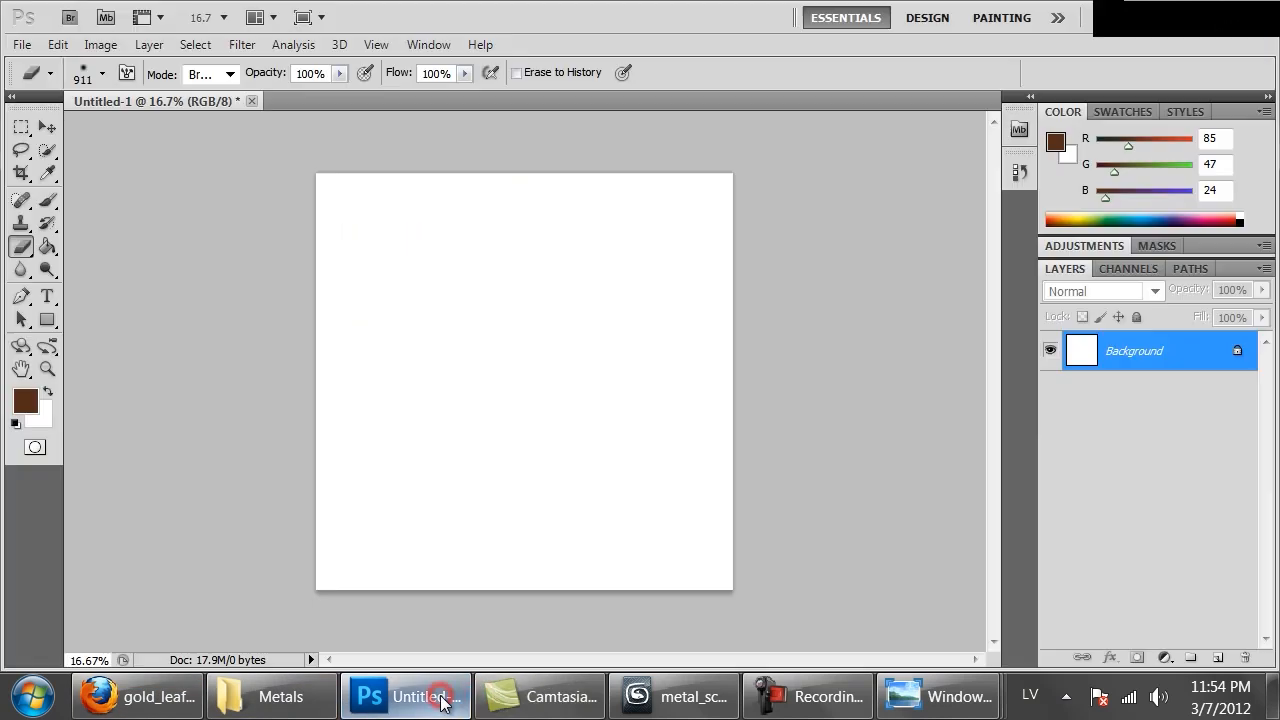
{"action": "key", "text": "ctrl+n"}
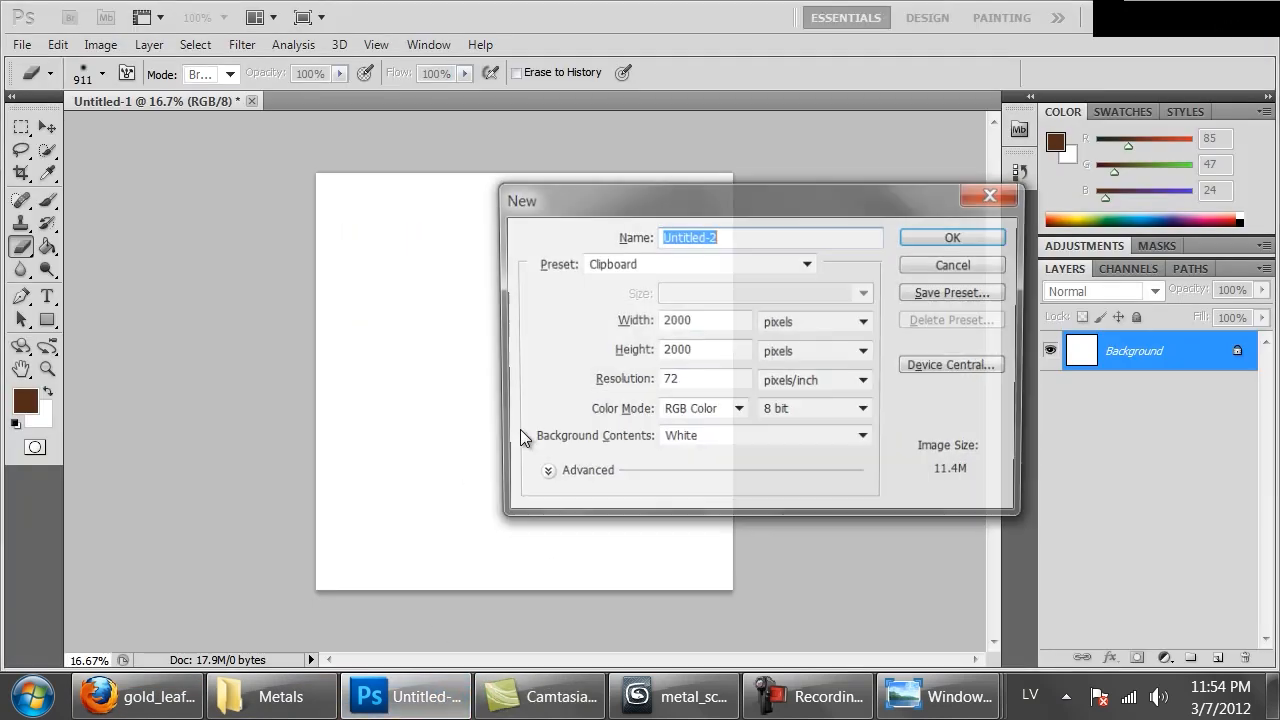
{"action": "key", "text": "Return"}
{"action": "key", "text": "ctrl+v"}
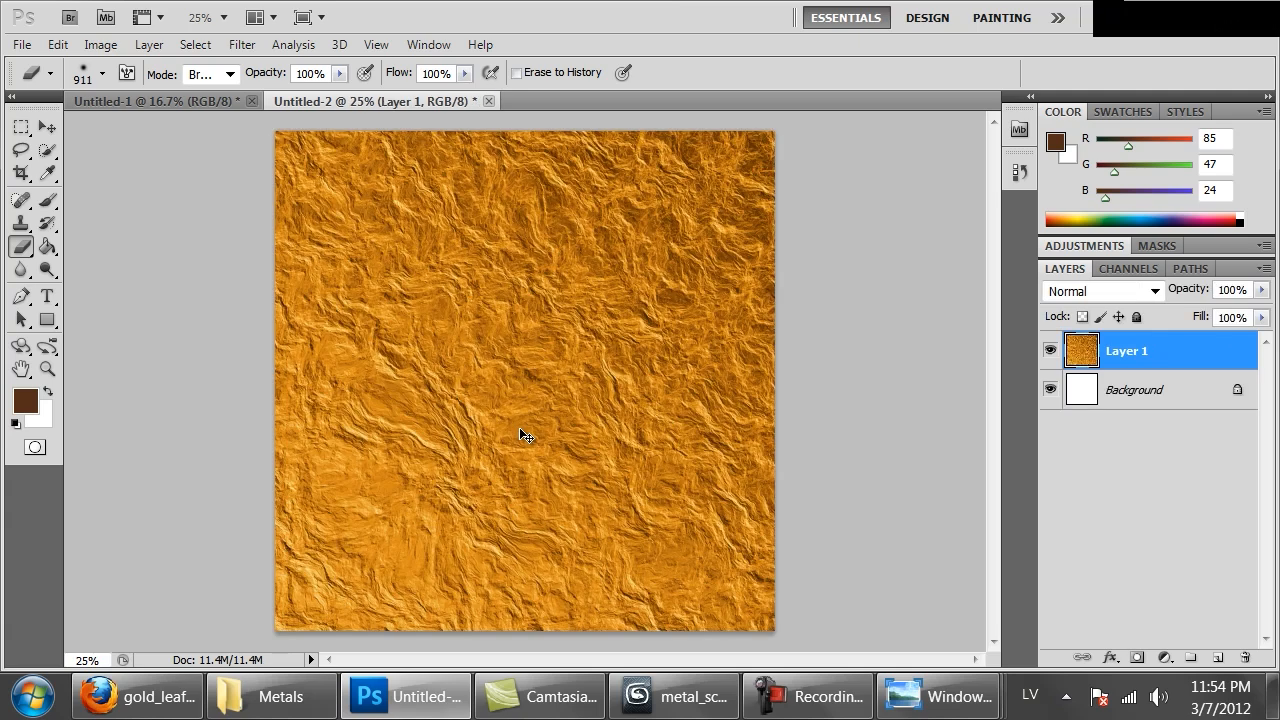
- Desaturate the pasted gold leaf layer by setting its Hue/Saturation saturation to -100
{"action": "key", "text": "ctrl+u"}
{"action": "left_click_drag", "start_coordinate": [545, 298], "coordinate": [497, 298]}
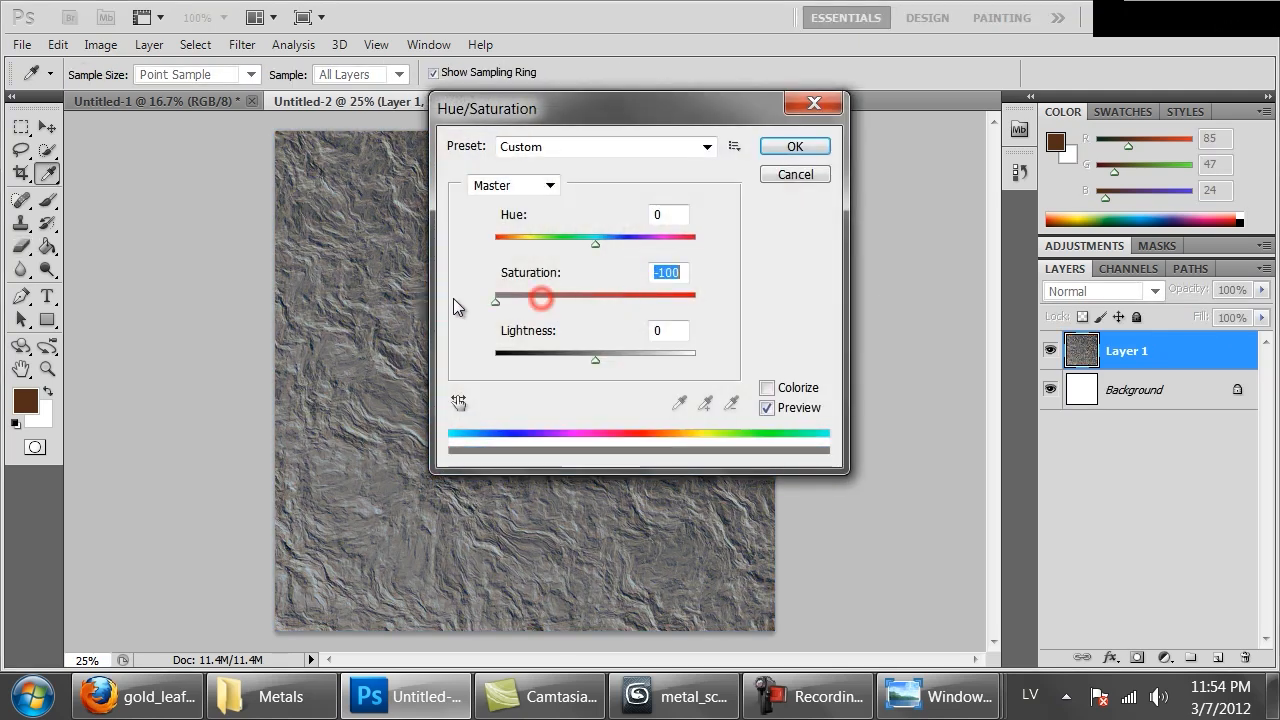
{"action": "left_click", "coordinate": [795, 147]}
{"action": "key", "text": "e"}
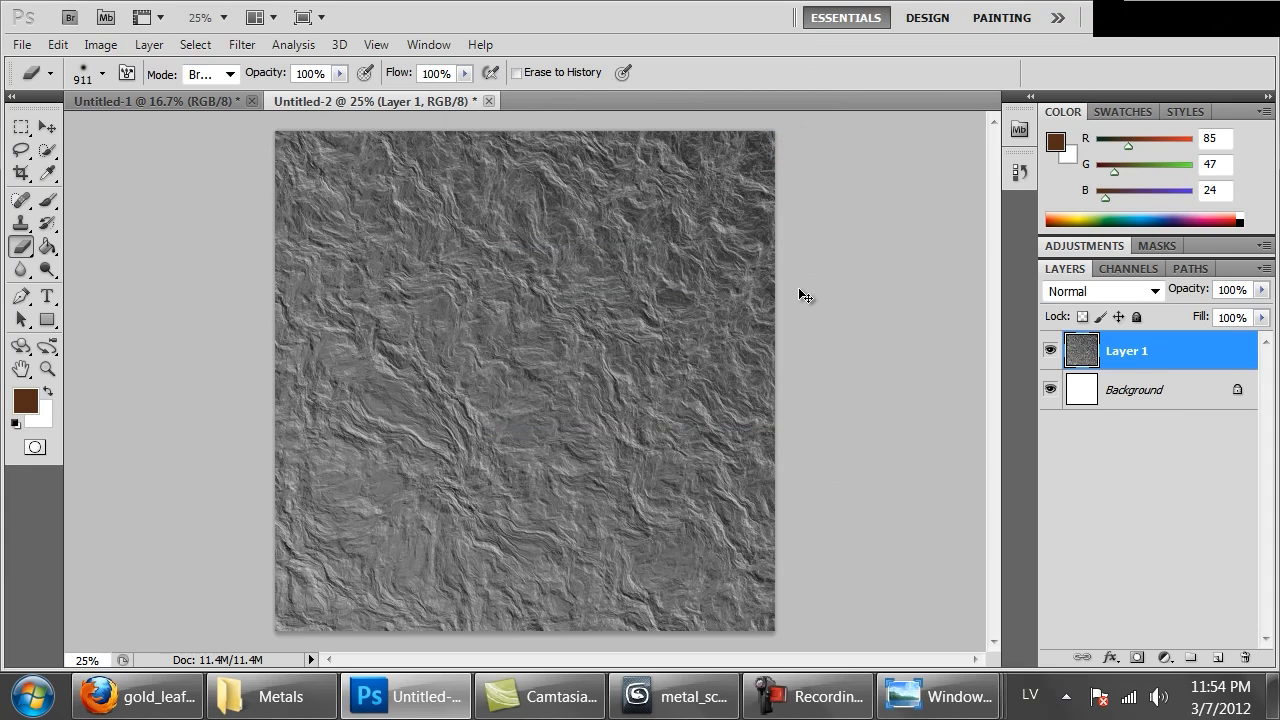
- Brighten the grey texture layer and raise its contrast with a Curves adjustment
{"action": "left_click", "coordinate": [19, 127]}
{"action": "left_click", "coordinate": [375, 265]}
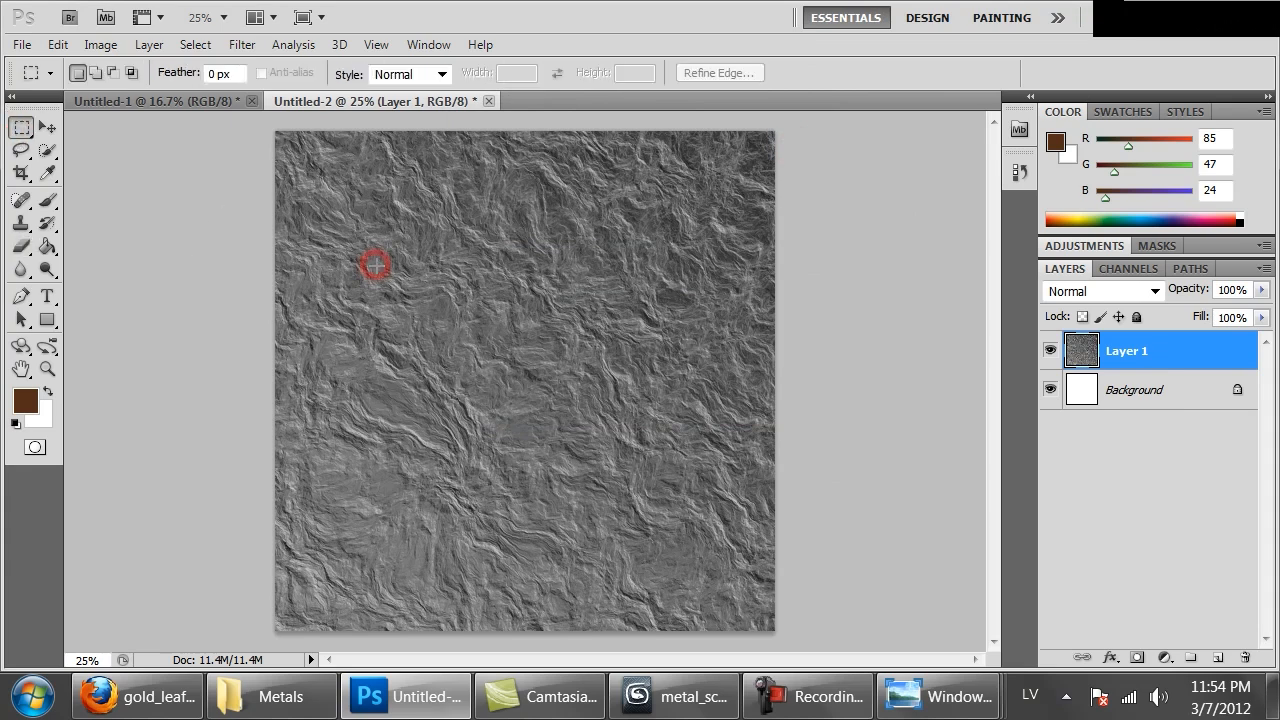
{"action": "left_click", "coordinate": [541, 318]}
{"action": "left_click", "coordinate": [92, 46]}
{"action": "left_click", "coordinate": [177, 97]}
{"action": "left_click", "coordinate": [425, 151]}
{"action": "left_click_drag", "start_coordinate": [430, 398], "coordinate": [423, 393]}
{"action": "left_click_drag", "start_coordinate": [463, 195], "coordinate": [996, 212]}
{"action": "left_click_drag", "start_coordinate": [848, 582], "coordinate": [875, 585]}
{"action": "left_click_drag", "start_coordinate": [1101, 585], "coordinate": [1033, 579]}
{"action": "left_click", "coordinate": [977, 352]}
{"action": "left_click_drag", "start_coordinate": [977, 352], "coordinate": [980, 362]}
{"action": "left_click_drag", "start_coordinate": [960, 410], "coordinate": [923, 477]}
{"action": "left_click", "coordinate": [1188, 262]}
- Select the whole texture, resize the image to 600 × 600 pixels, and check the new dimensions
{"action": "key", "text": "m"}
{"action": "key", "text": "ctrl+a"}
{"action": "key", "text": "ctrl+alt+i"}
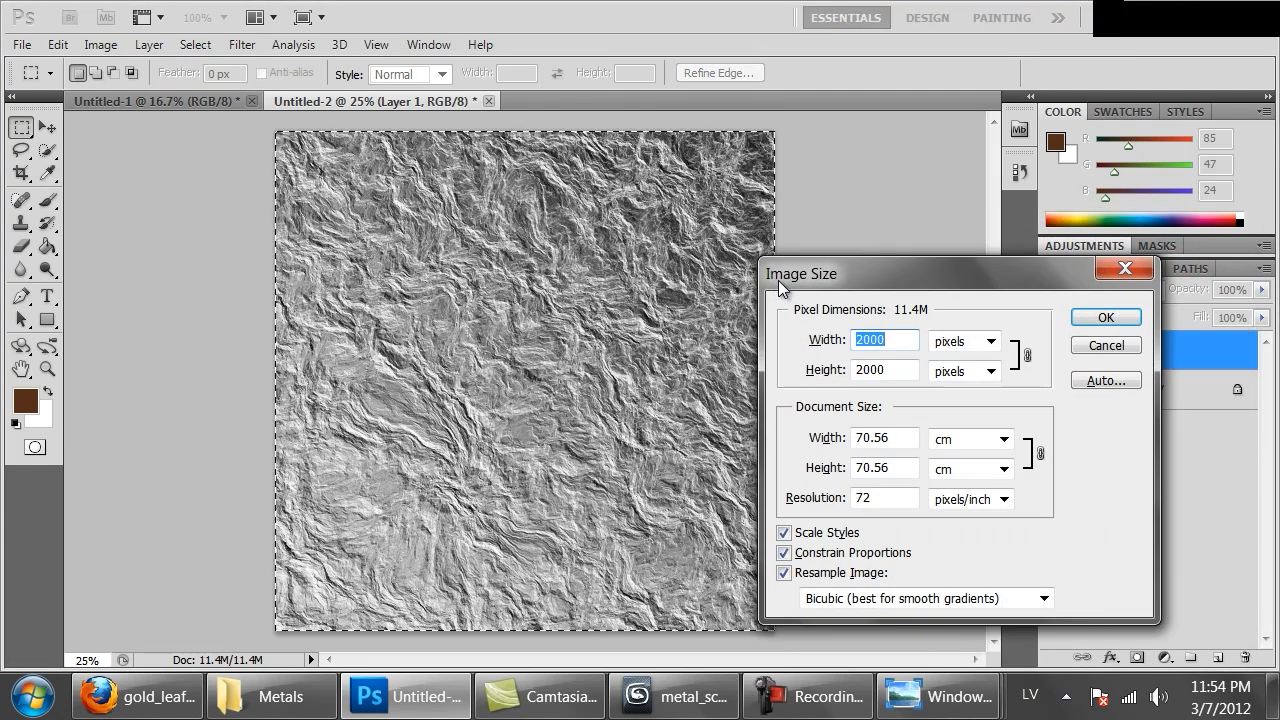
{"action": "type", "text": "600"}
{"action": "key", "text": "Return"}
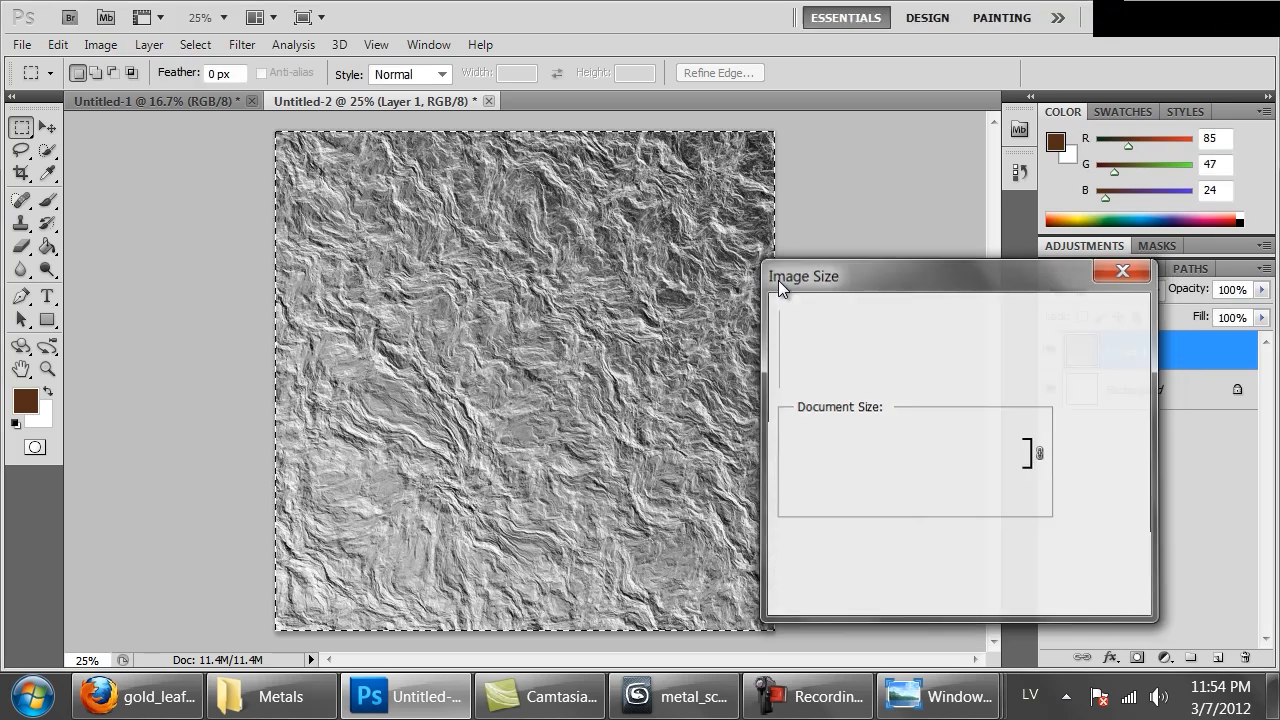
{"action": "key", "text": "ctrl+1"}
{"action": "key", "text": "ctrl+minus"}
{"action": "key", "text": "ctrl+minus"}
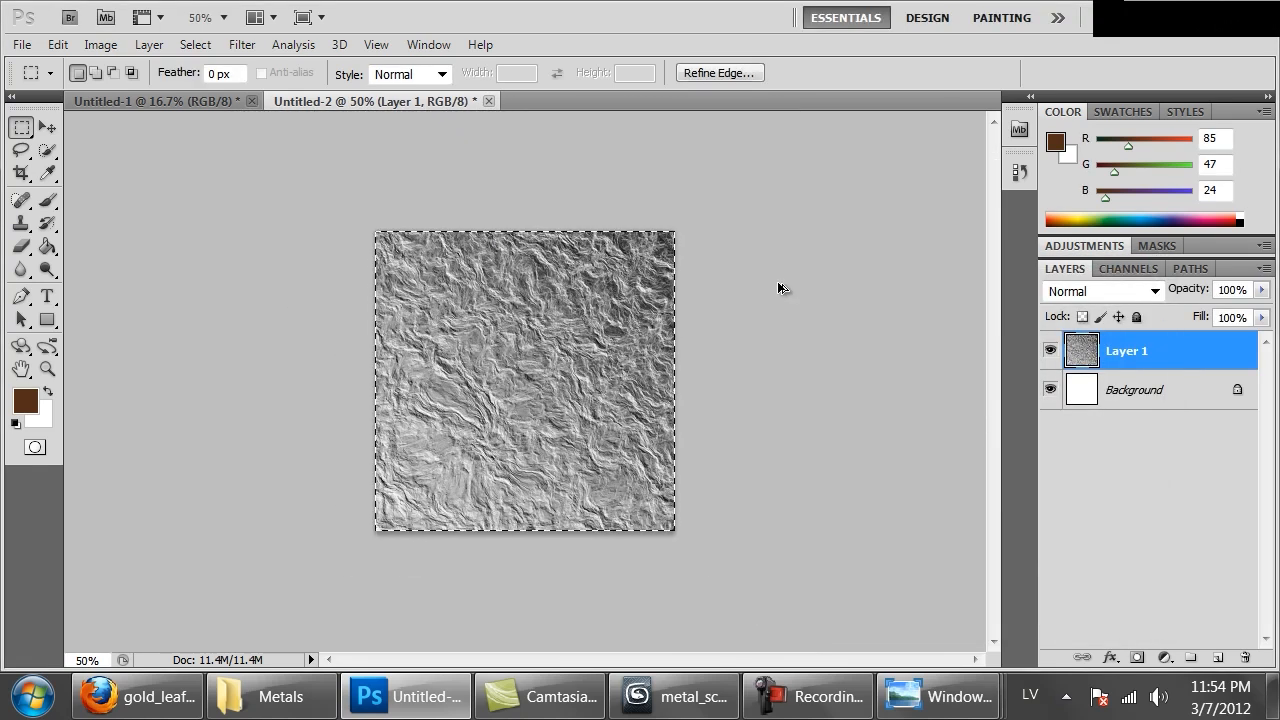
{"action": "left_click", "coordinate": [100, 44]}
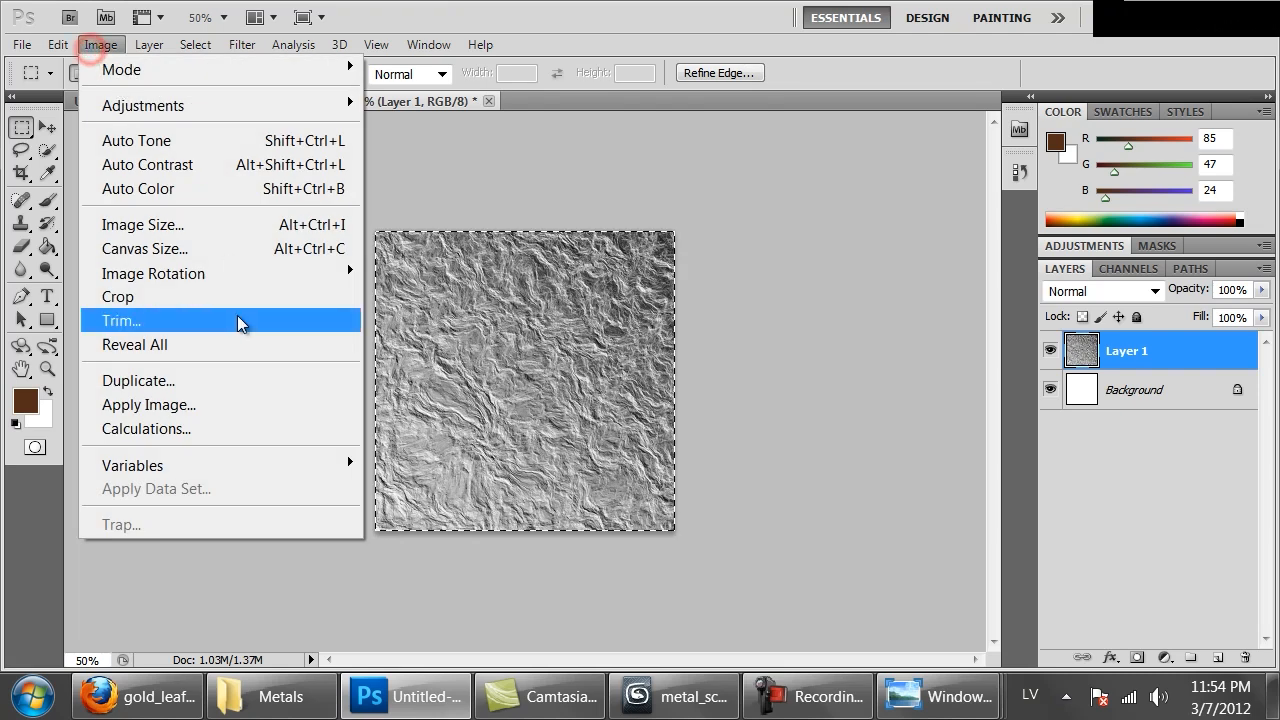
{"action": "left_click", "coordinate": [171, 222]}
{"action": "left_click", "coordinate": [1100, 346]}
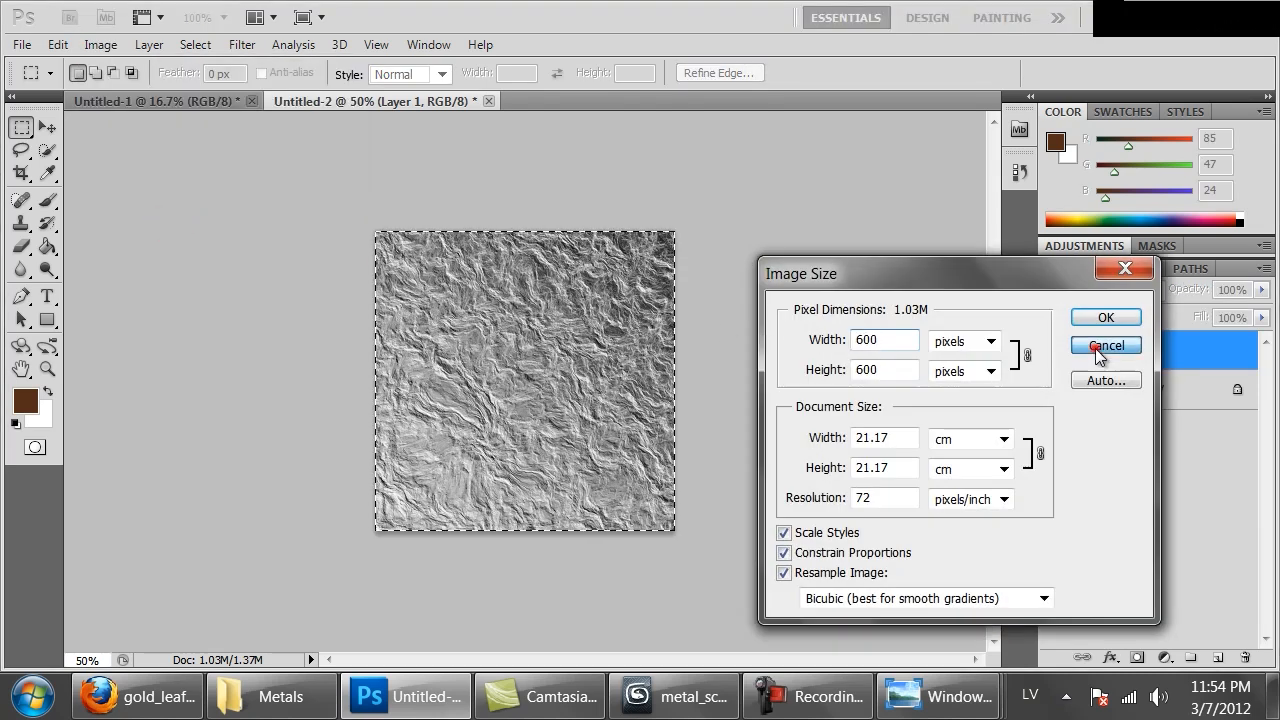
- Extend the canvas relatively by 100 percent in both width and height around the centred texture
{"action": "left_click", "coordinate": [104, 45]}
{"action": "left_click", "coordinate": [136, 248]}
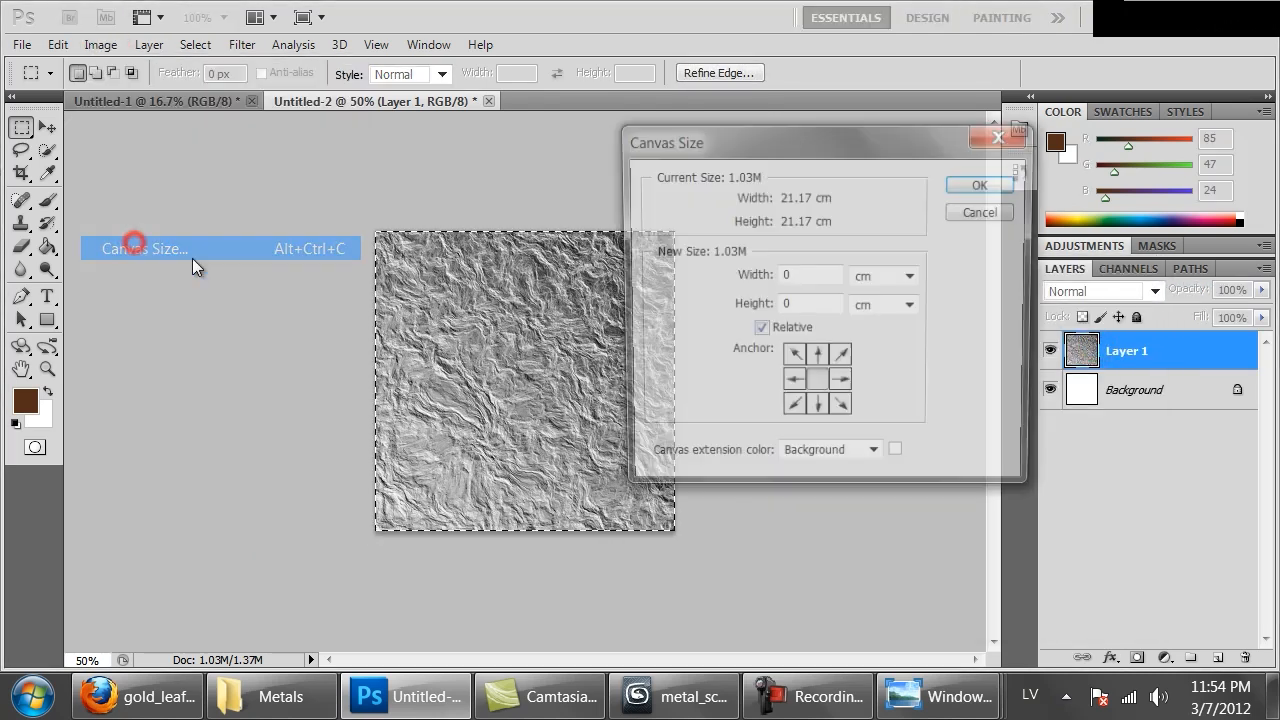
{"action": "left_click", "coordinate": [875, 277]}
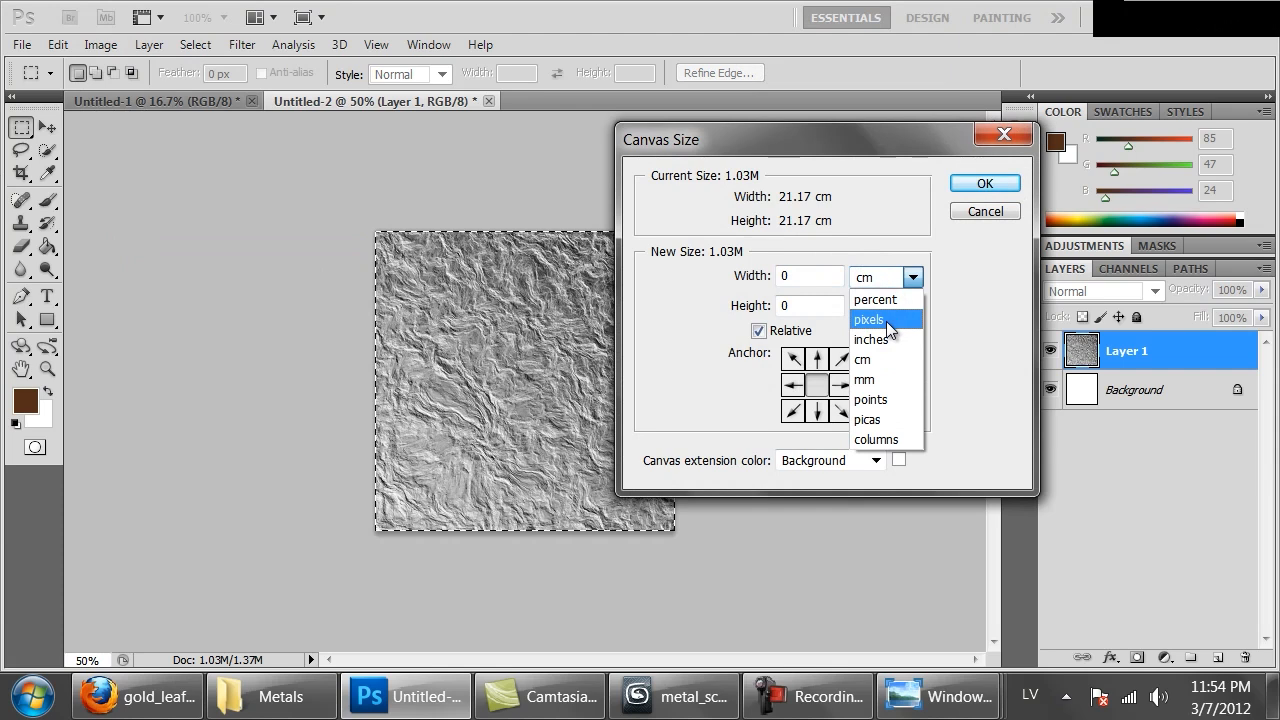
{"action": "left_click", "coordinate": [876, 299]}
{"action": "type", "text": "180"}
{"action": "key", "text": "Tab"}
{"action": "key", "text": "Tab"}
{"action": "type", "text": "180"}
{"action": "key", "text": "Return"}
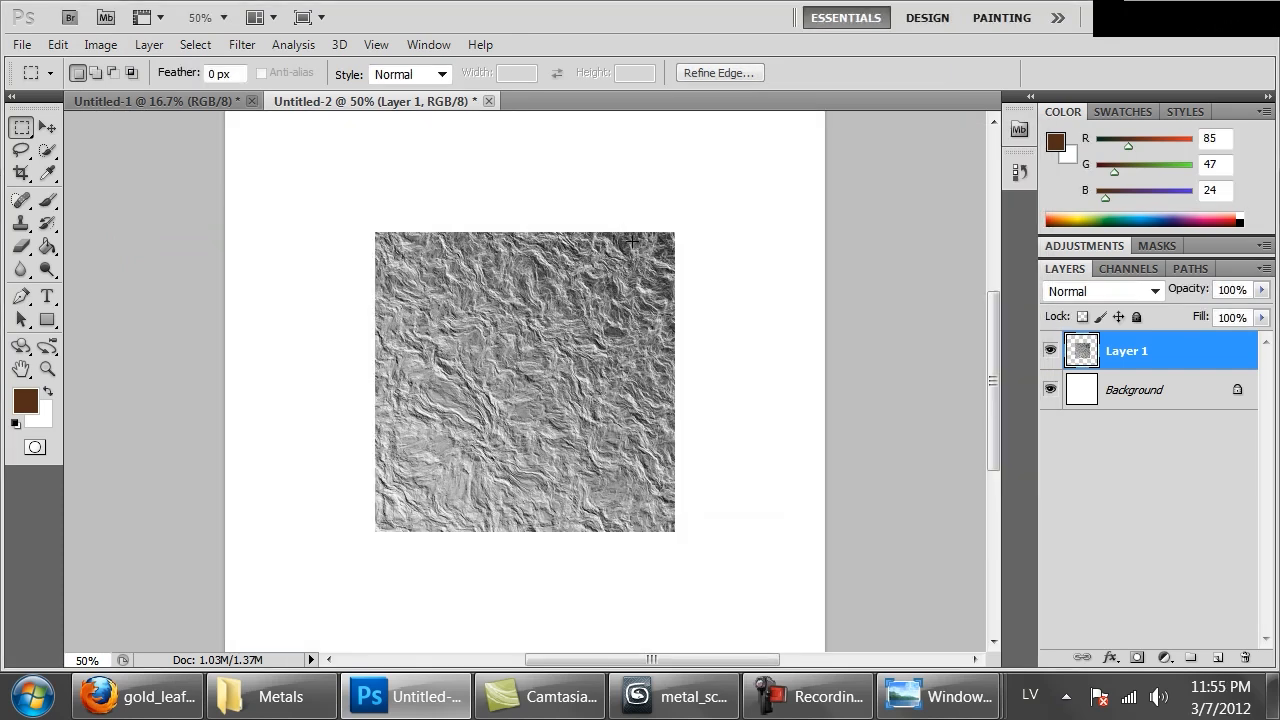
- Duplicate the texture layer four times and place one copy in each quarter of the canvas
{"action": "key", "text": "ctrl+minus"}
{"action": "key", "text": "ctrl+j"}
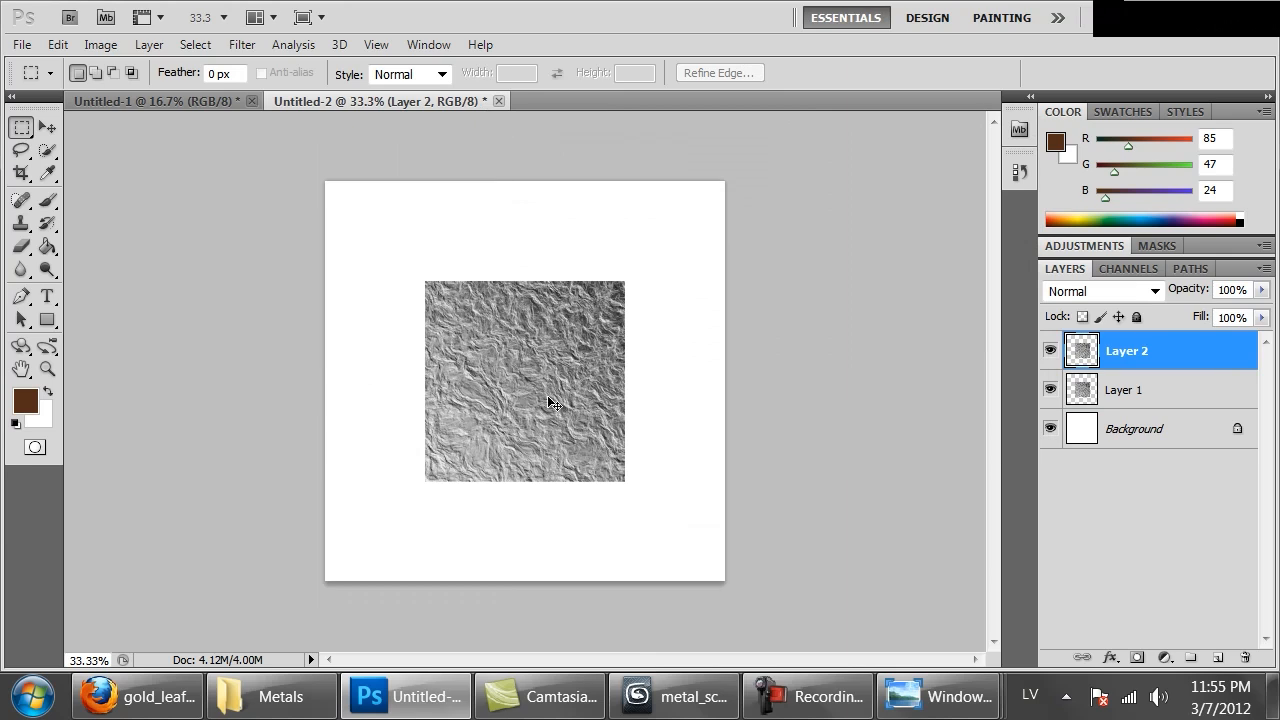
{"action": "left_click_drag", "start_coordinate": [548, 401], "coordinate": [437, 349]}
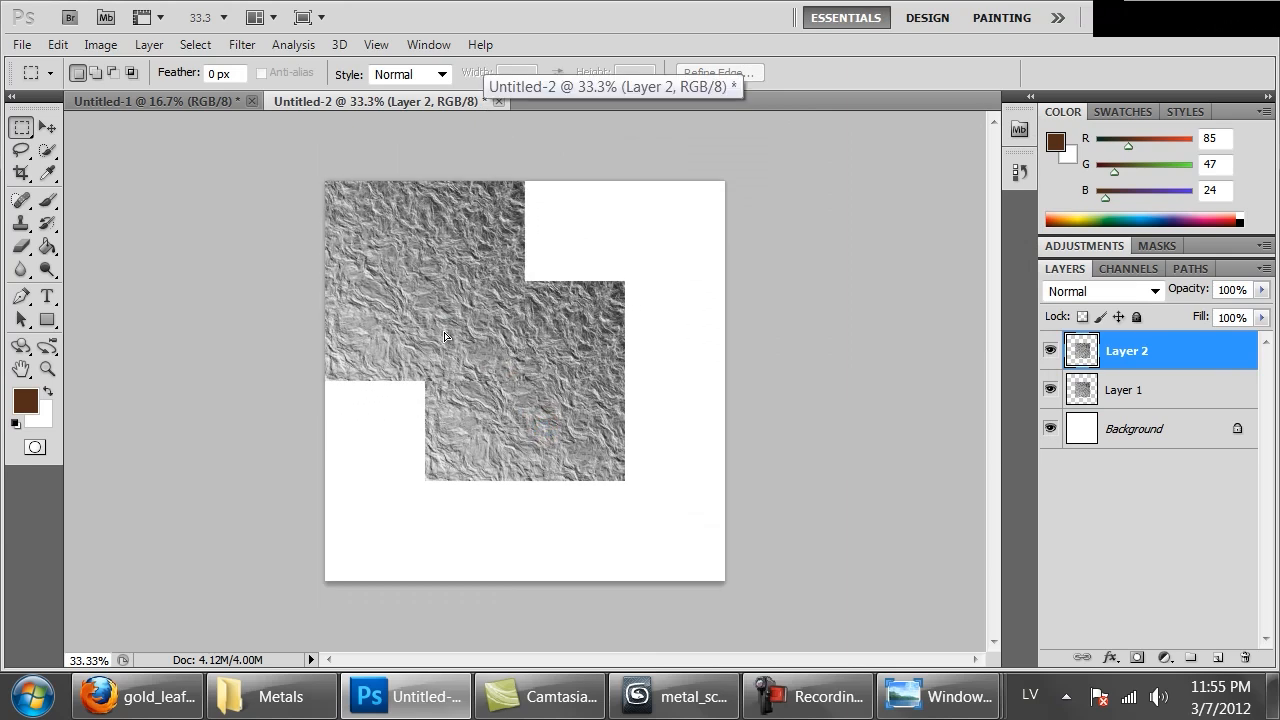
{"action": "key", "text": "ctrl+j"}
{"action": "left_click_drag", "start_coordinate": [535, 421], "coordinate": [621, 437]}
{"action": "key", "text": "ctrl+j"}
{"action": "key", "text": "ctrl+j"}
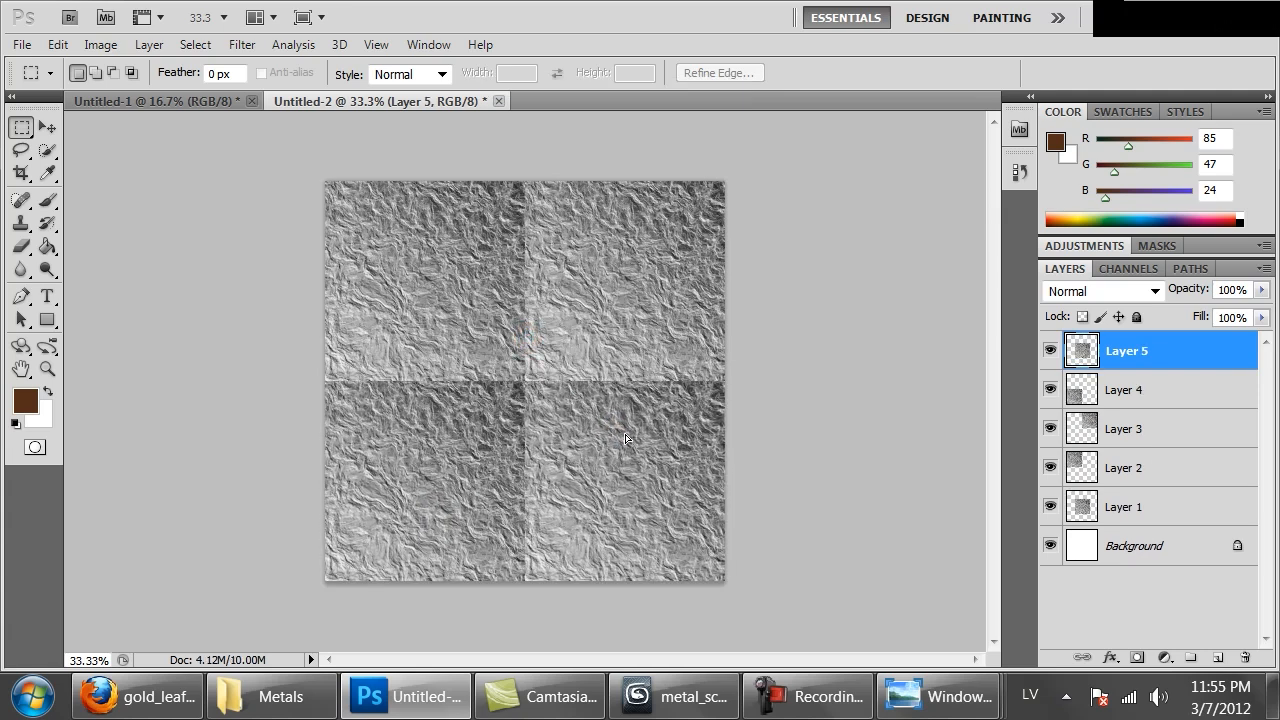
- Rotate the lower-right texture copy on Layer 5 by -90° with Free Transform
{"action": "right_click", "coordinate": [644, 418]}
{"action": "left_click", "coordinate": [678, 456]}
{"action": "right_click", "coordinate": [612, 414]}
{"action": "left_click", "coordinate": [686, 316]}
{"action": "left_click_drag", "start_coordinate": [745, 320], "coordinate": [437, 318]}
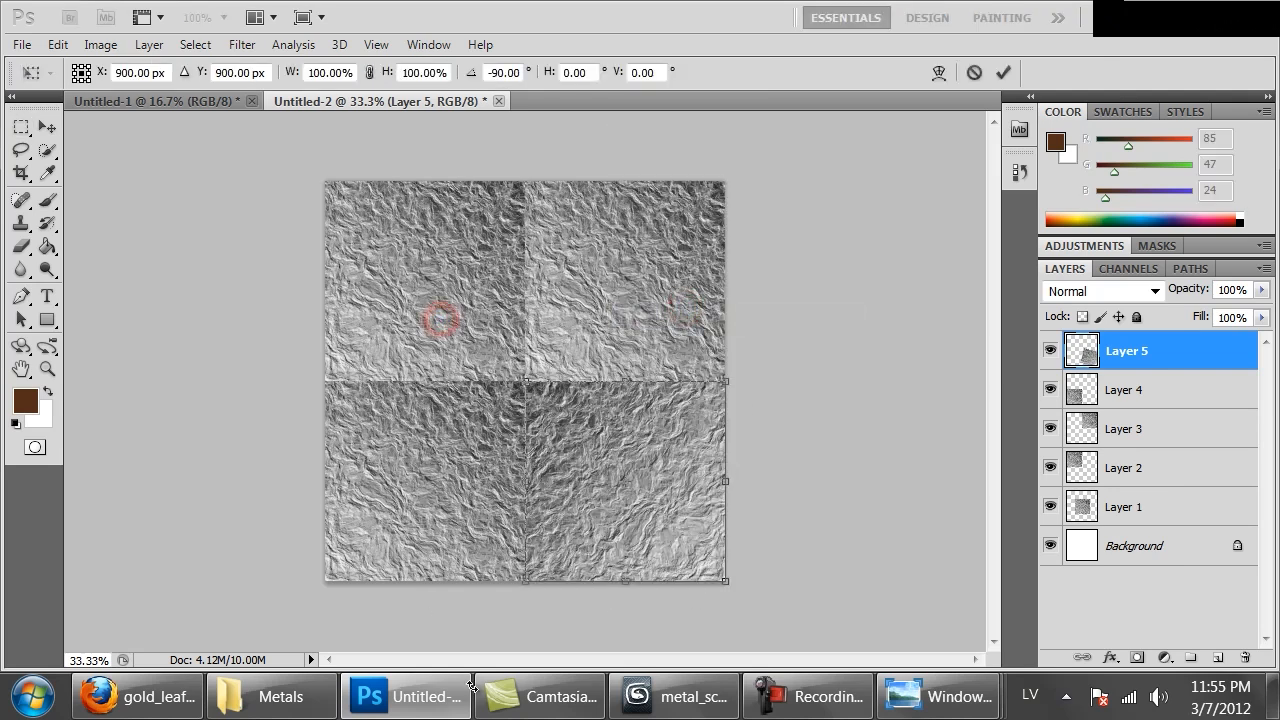
{"action": "key", "text": "Return"}
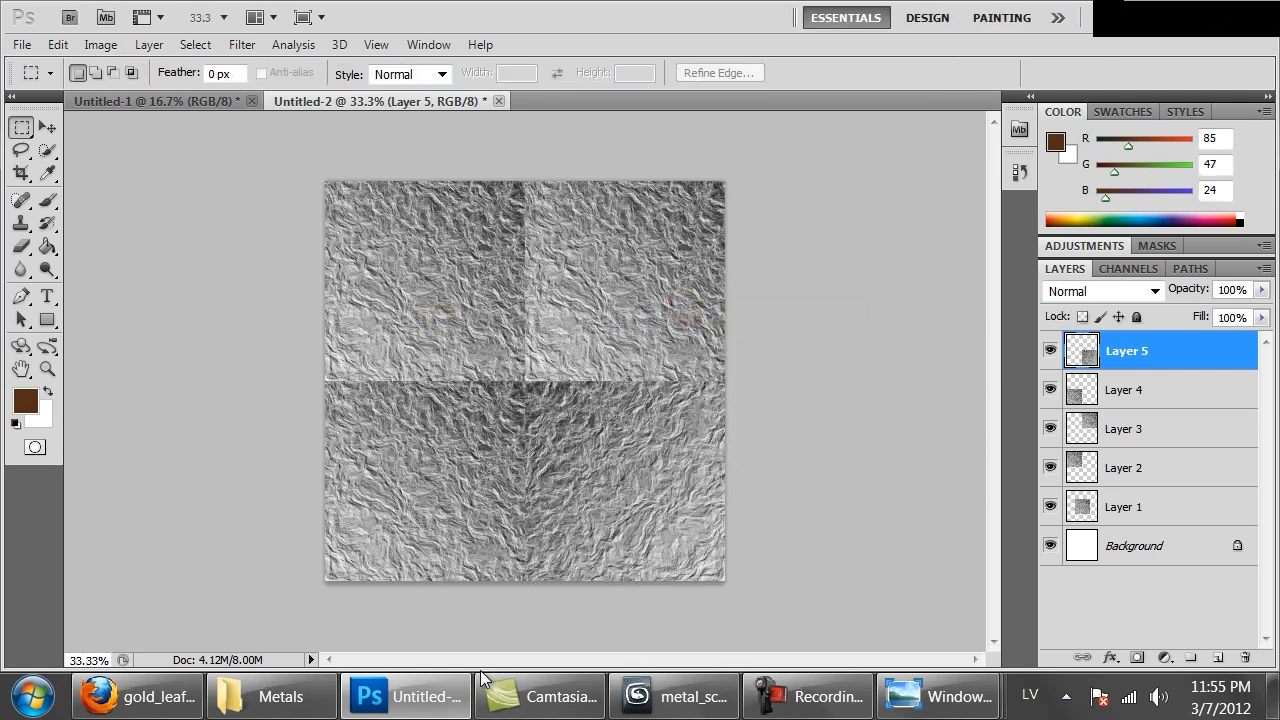
- Mirror the lower-left texture copy on Layer 4 with a -100% scale and rotate it to -90°
{"action": "left_click", "coordinate": [1116, 436]}
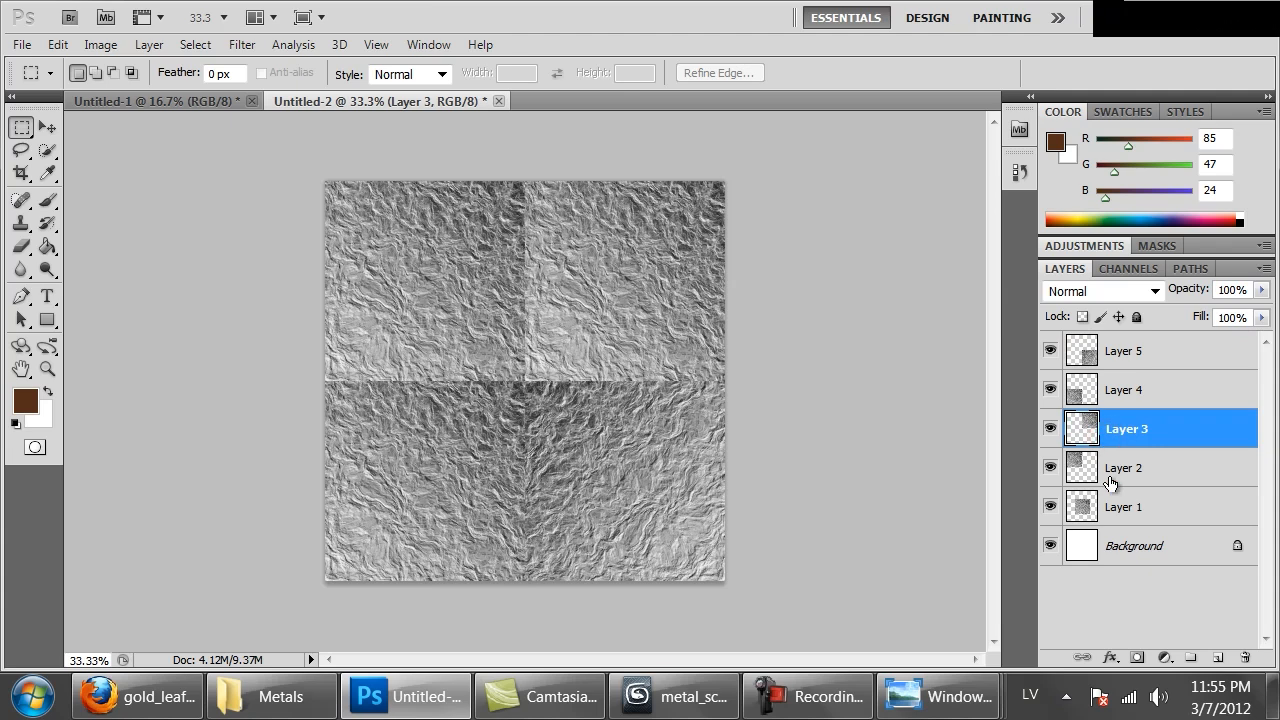
{"action": "left_click", "coordinate": [1092, 392]}
{"action": "right_click", "coordinate": [366, 474]}
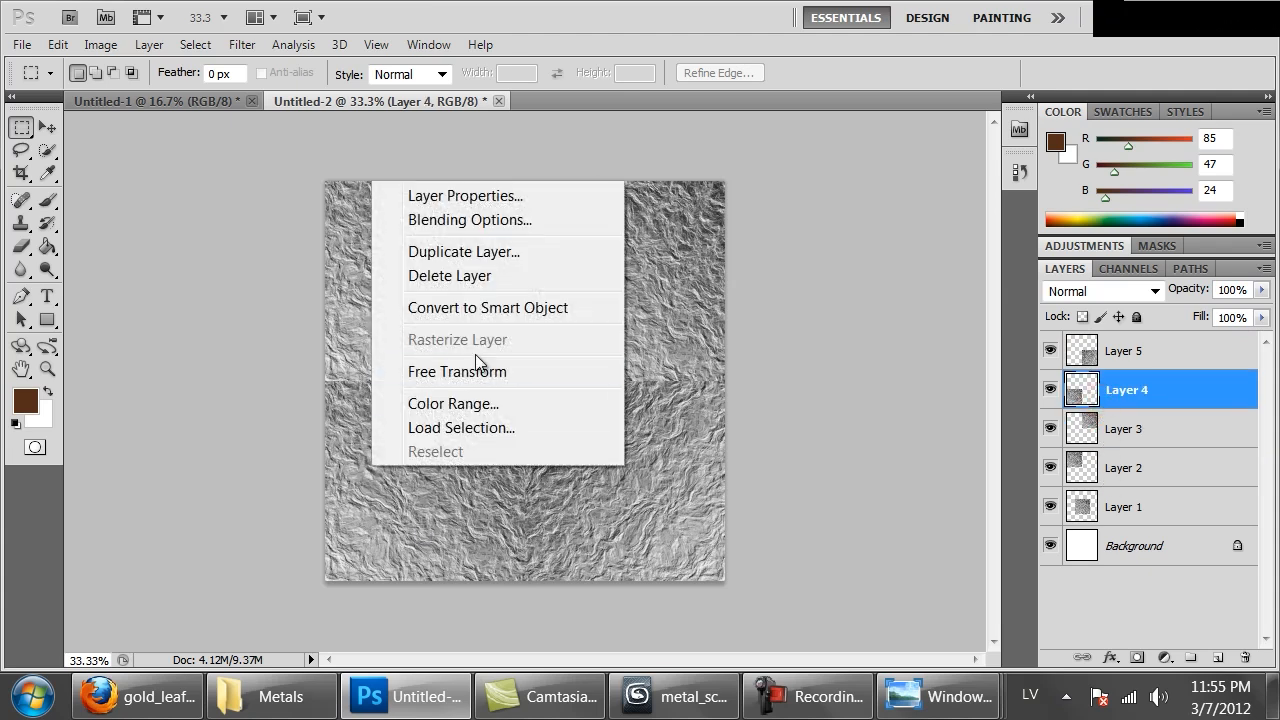
{"action": "left_click", "coordinate": [476, 369]}
{"action": "left_click", "coordinate": [340, 72]}
{"action": "type", "text": "-100"}
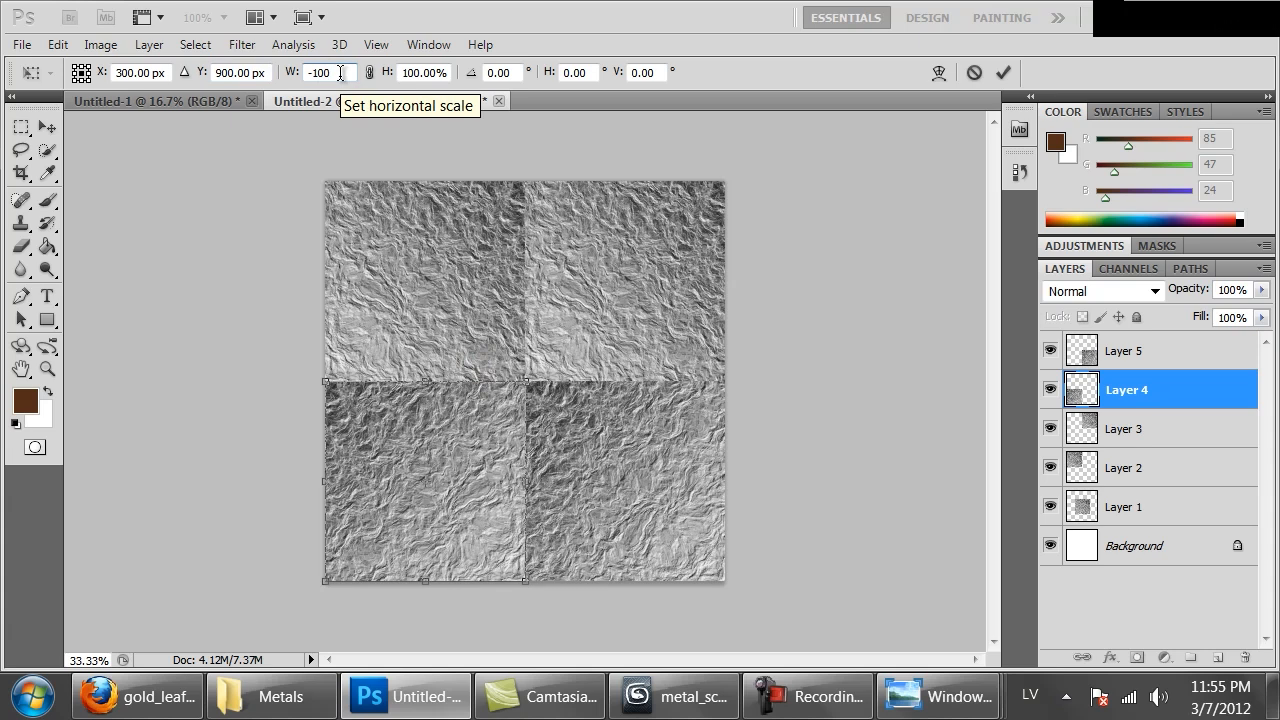
{"action": "left_click_drag", "start_coordinate": [597, 569], "coordinate": [521, 269]}
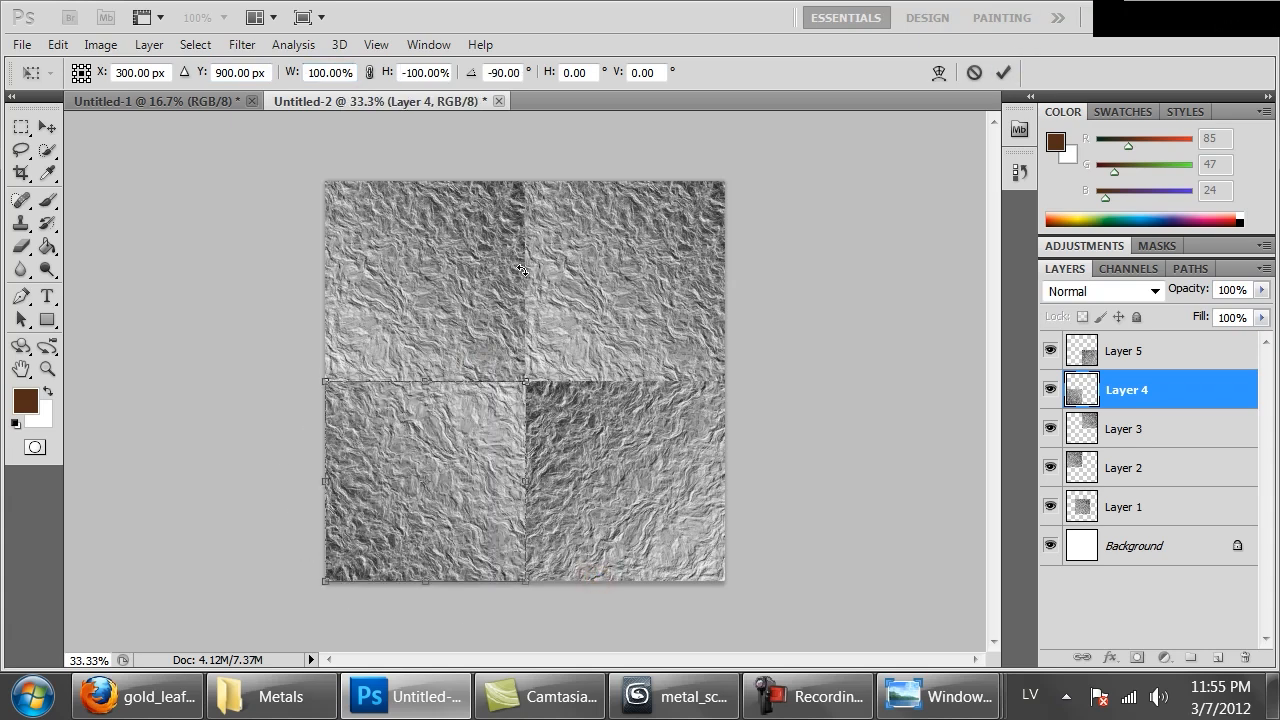
{"action": "key", "text": "Return"}
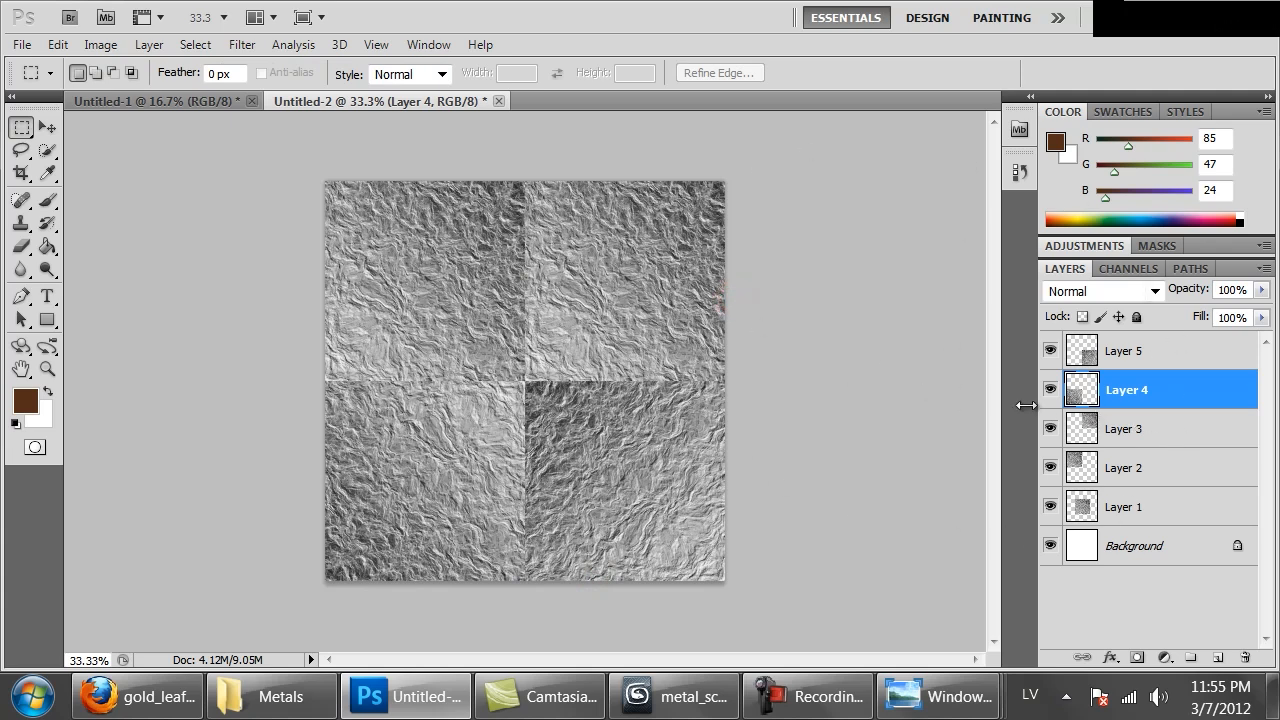
- Merge Layer 1 through Layer 5 into a single texture layer
{"action": "left_click", "coordinate": [1120, 352]}
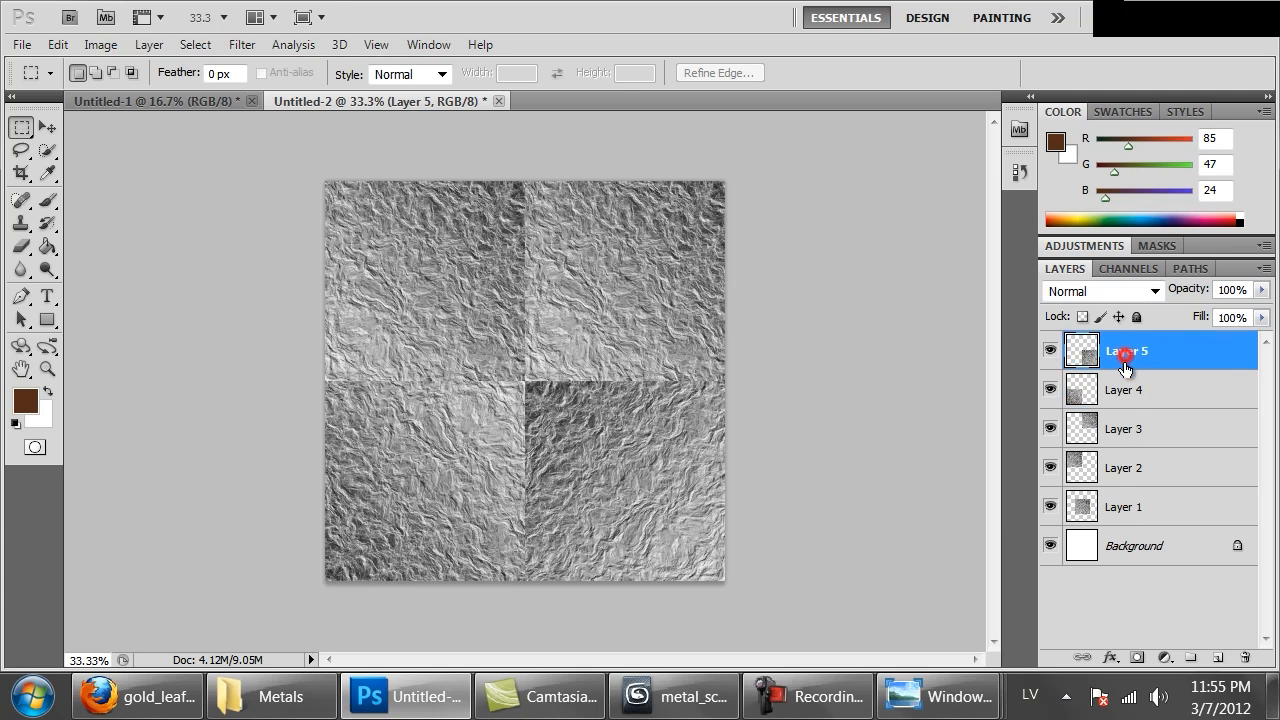
{"action": "left_click", "coordinate": [1128, 510], "text": "shift"}
{"action": "key", "text": "ctrl+e"}
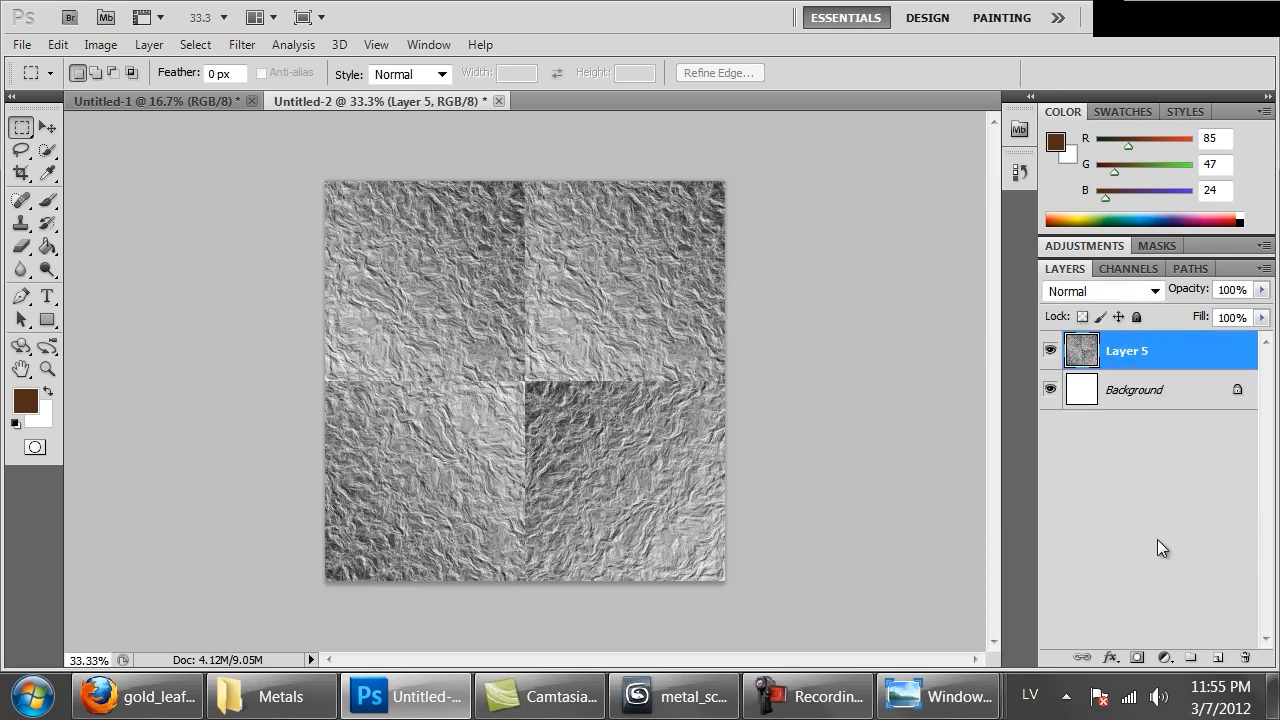
- Create a new layer above the texture and set the Brush tool's foreground colour to black (R 0, G 0, B 0)
{"action": "left_click", "coordinate": [1214, 658]}
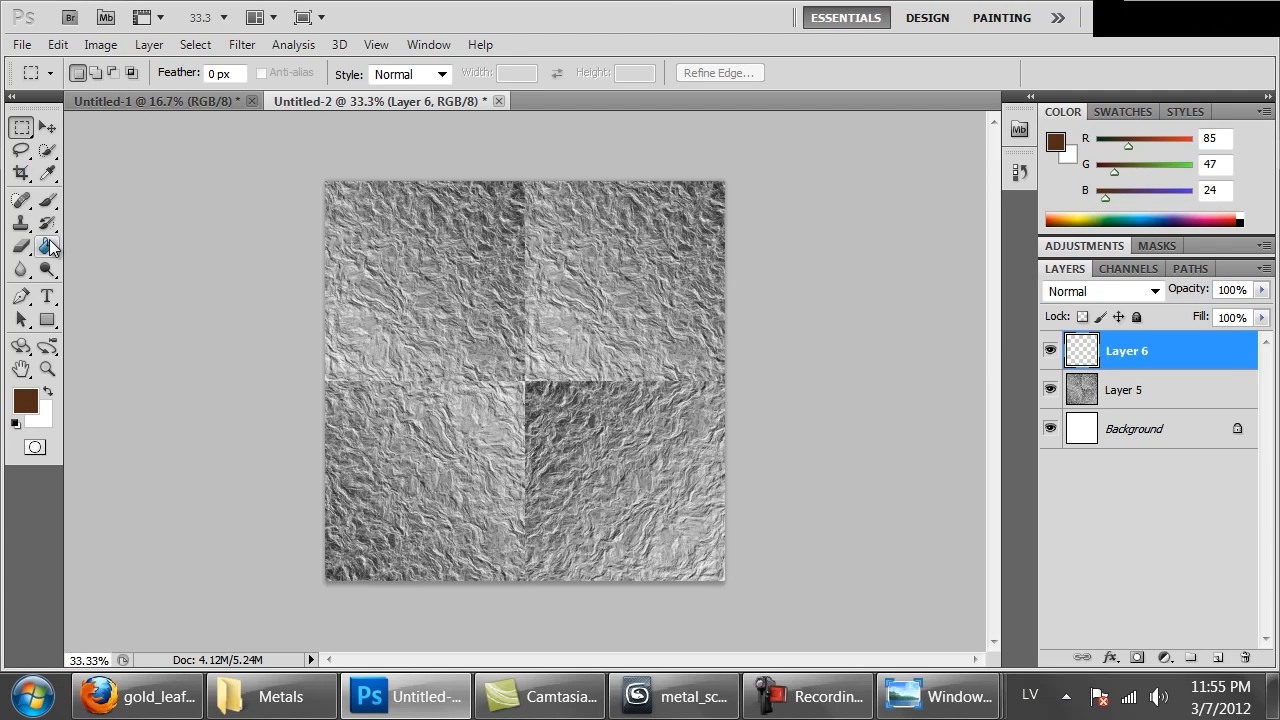
{"action": "left_click", "coordinate": [47, 199]}
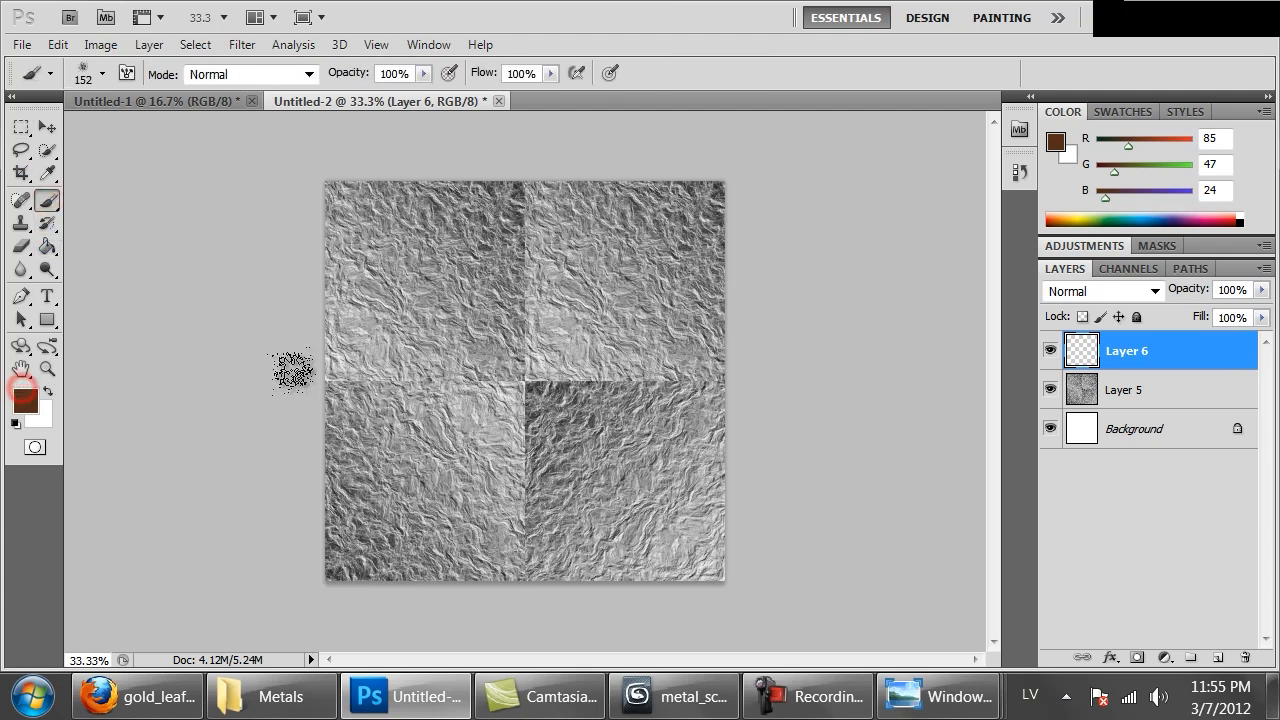
{"action": "left_click", "coordinate": [25, 400]}
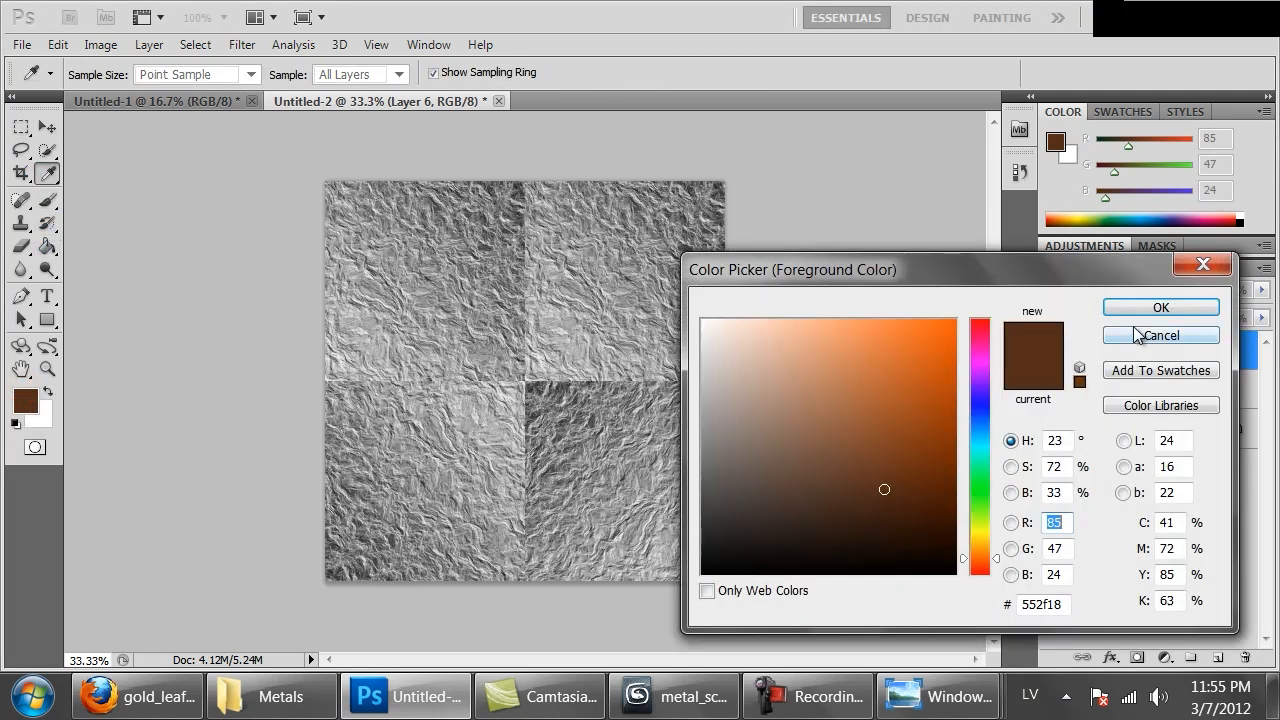
{"action": "left_click", "coordinate": [1137, 335]}
{"action": "left_click", "coordinate": [25, 400]}
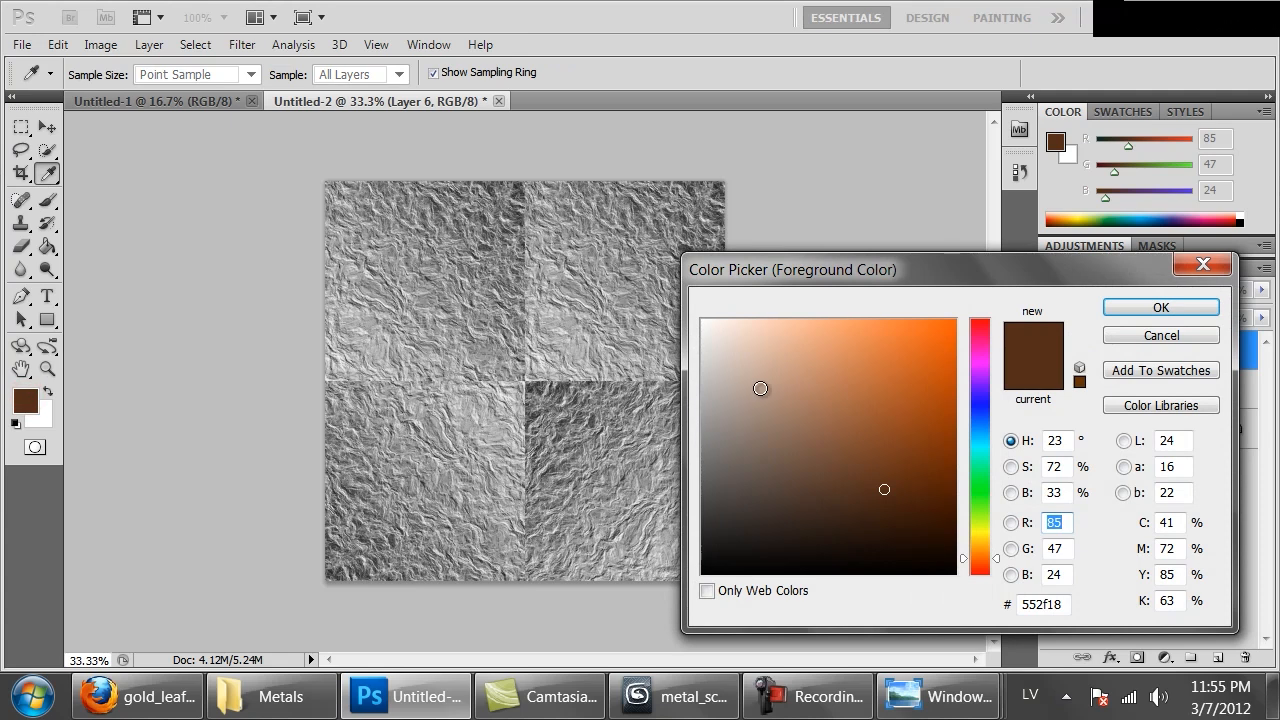
{"action": "type", "text": "0"}
{"action": "key", "text": "Tab"}
{"action": "type", "text": "0"}
{"action": "key", "text": "Tab"}
{"action": "type", "text": "0"}
{"action": "left_click", "coordinate": [1161, 307]}
{"action": "key", "text": "b"}
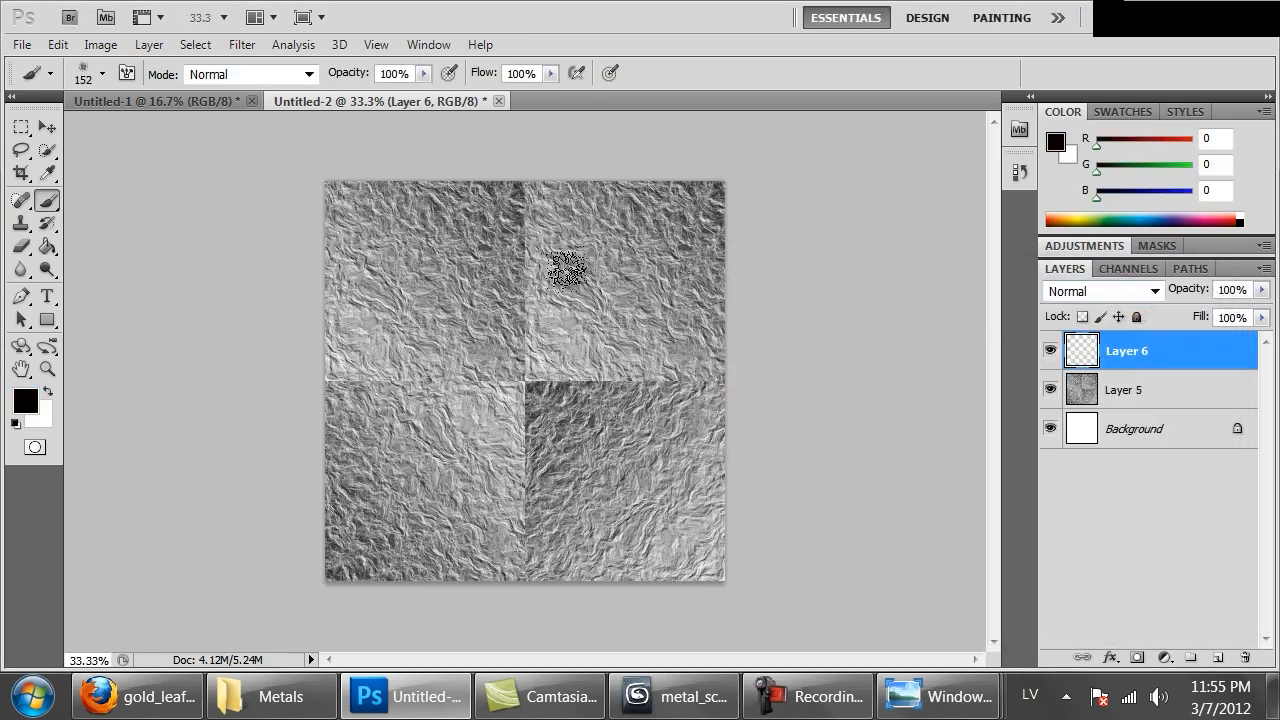
- Paint black strokes along the canvas edges and the central seams on Layer 6 with a soft round 185 px brush at 0% hardness
{"action": "right_click", "coordinate": [566, 268]}
{"action": "left_click", "coordinate": [668, 400]}
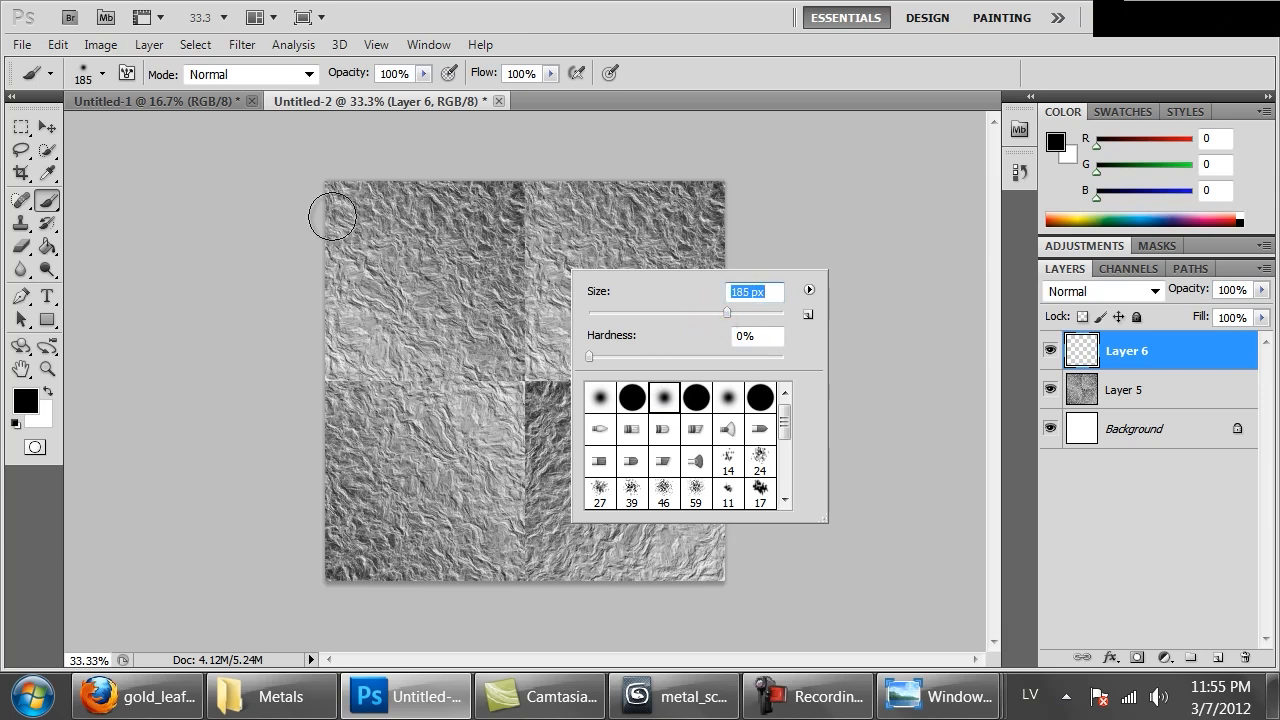
{"action": "left_click", "coordinate": [323, 183]}
{"action": "left_click_drag", "start_coordinate": [323, 183], "coordinate": [333, 578]}
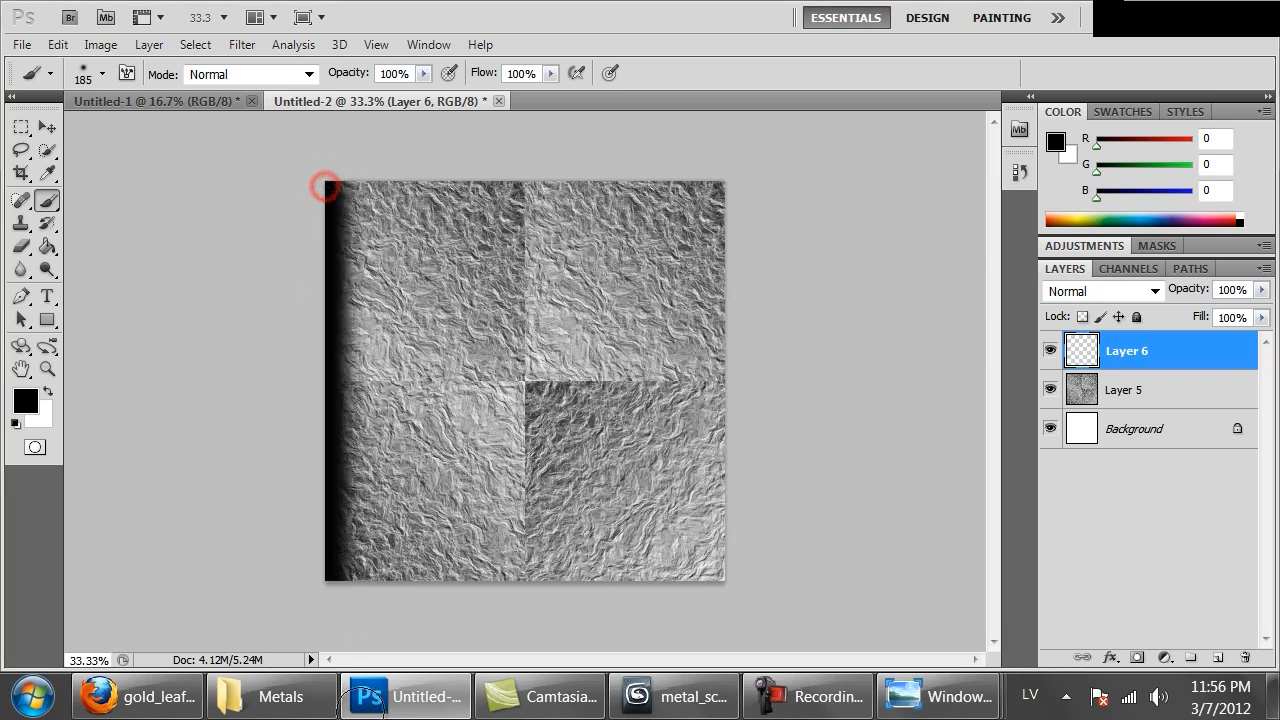
{"action": "left_click_drag", "start_coordinate": [722, 173], "coordinate": [724, 580]}
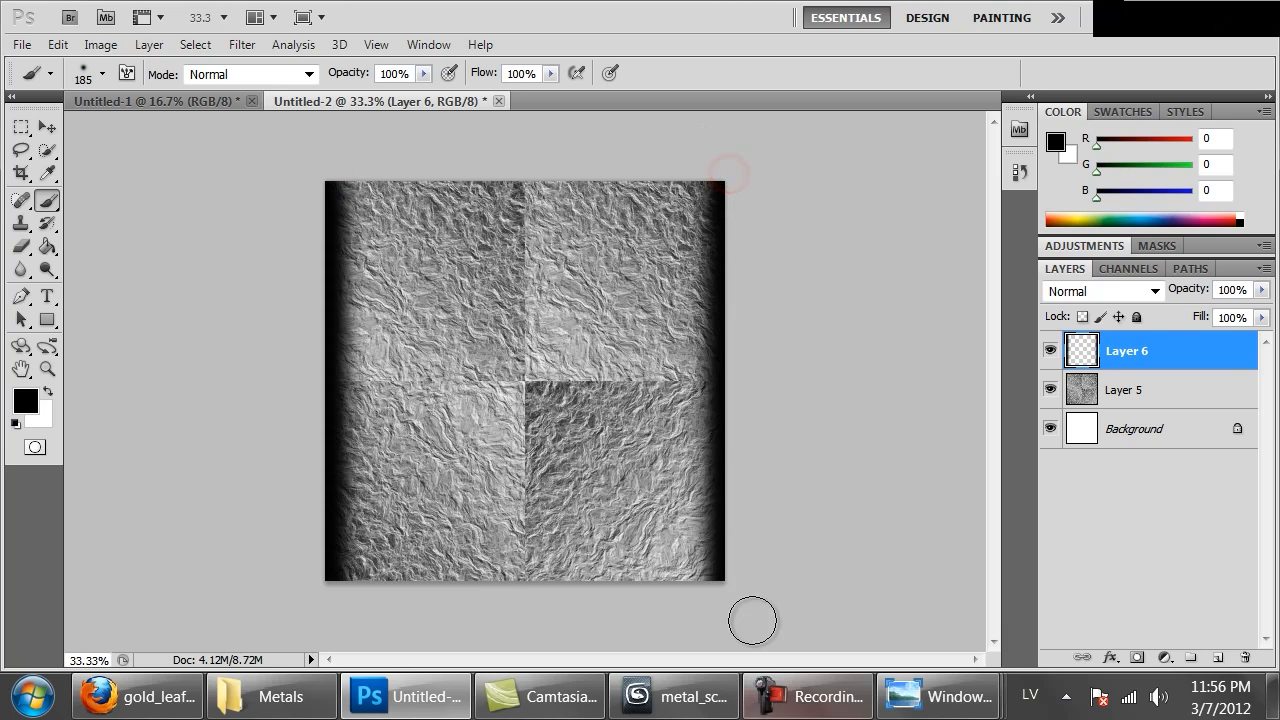
{"action": "left_click_drag", "start_coordinate": [733, 380], "coordinate": [139, 369]}
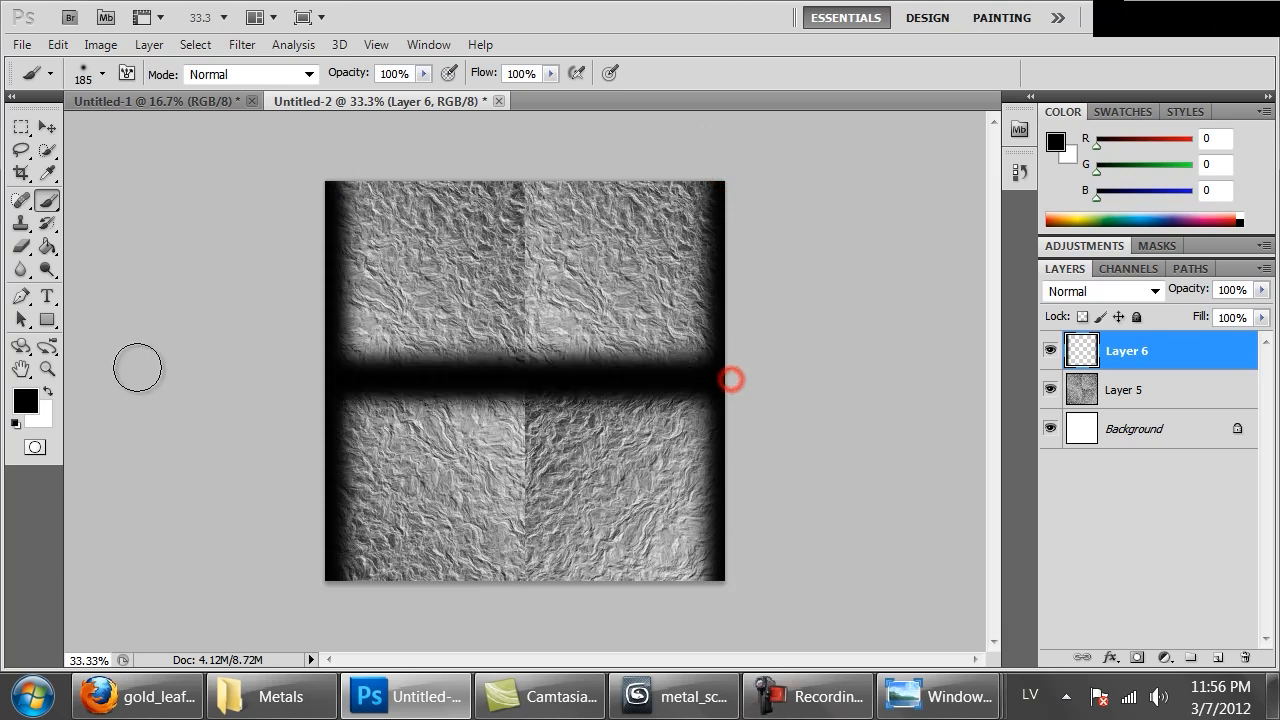
{"action": "left_click", "coordinate": [522, 181]}
{"action": "left_click_drag", "start_coordinate": [522, 181], "coordinate": [522, 580]}
{"action": "left_click_drag", "start_coordinate": [323, 177], "coordinate": [724, 182]}
{"action": "left_click_drag", "start_coordinate": [723, 578], "coordinate": [7, 627], "text": "shift"}
- Apply a strong Gaussian Blur to the black strokes on Layer 6 to spread them into soft shading
{"action": "left_click", "coordinate": [243, 44]}
{"action": "mouse_move", "coordinate": [449, 270]}
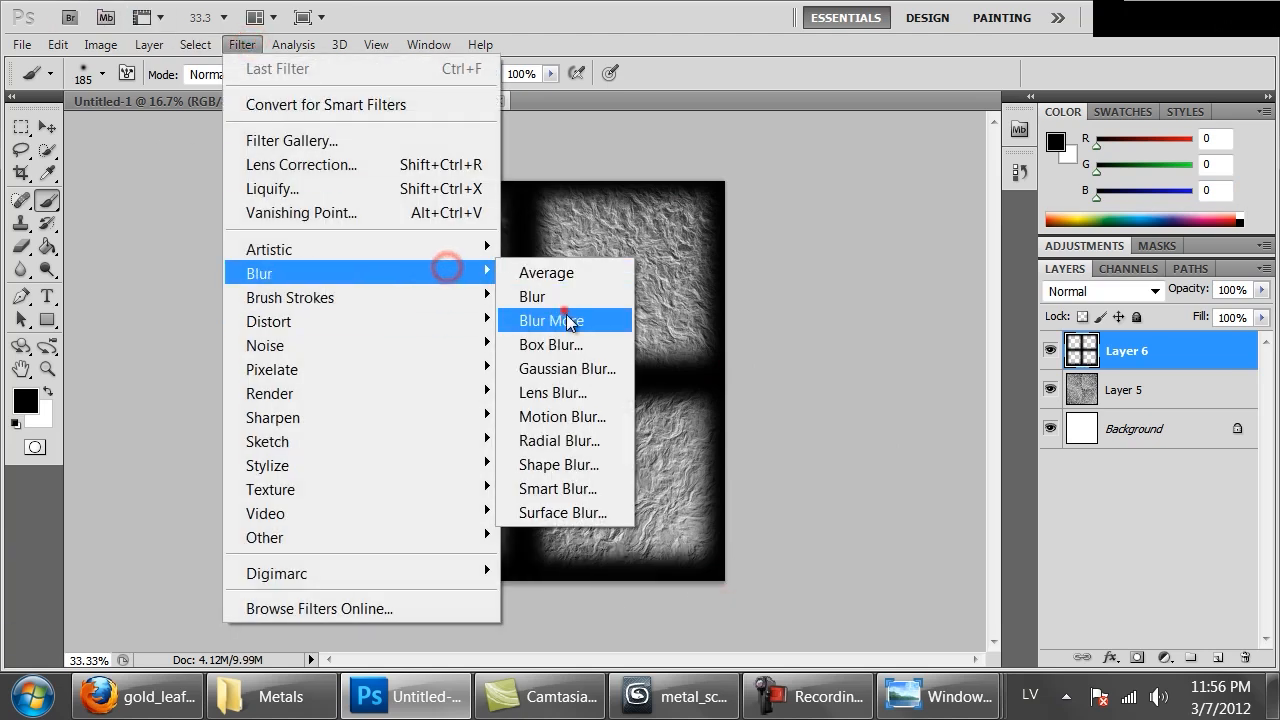
{"action": "left_click", "coordinate": [586, 368]}
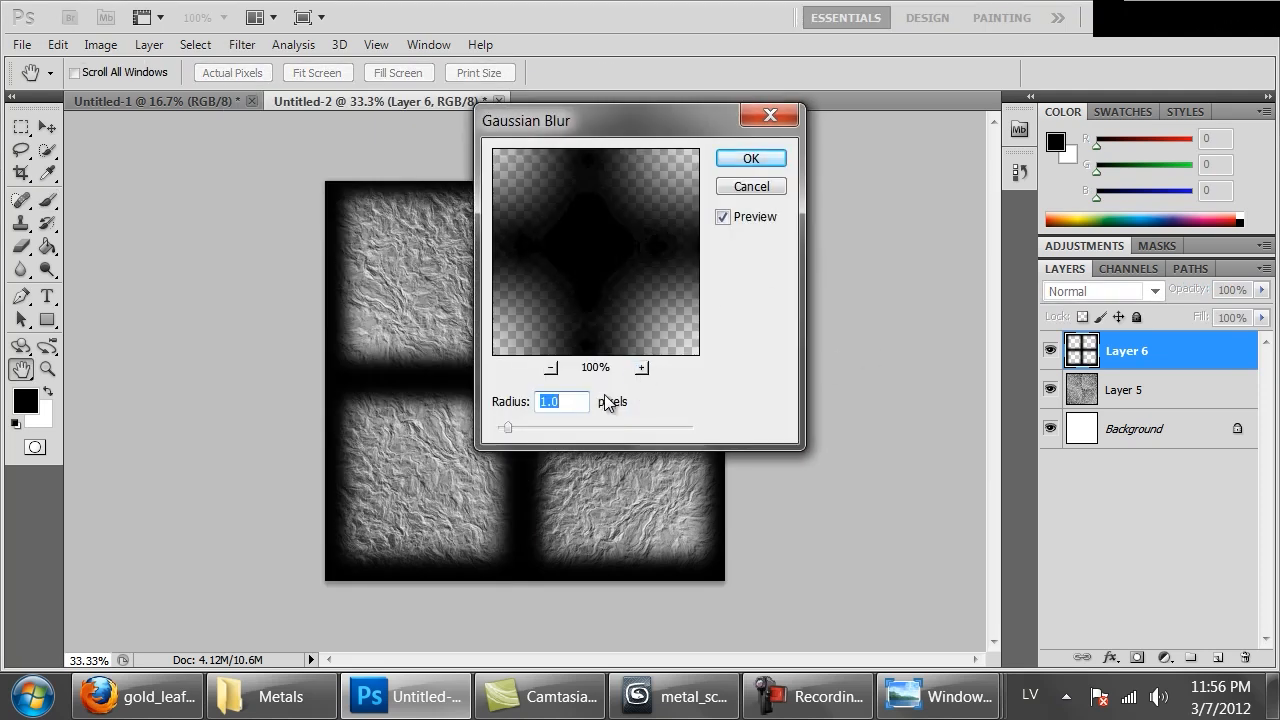
{"action": "left_click_drag", "start_coordinate": [533, 429], "coordinate": [676, 425]}
{"action": "left_click", "coordinate": [752, 157]}
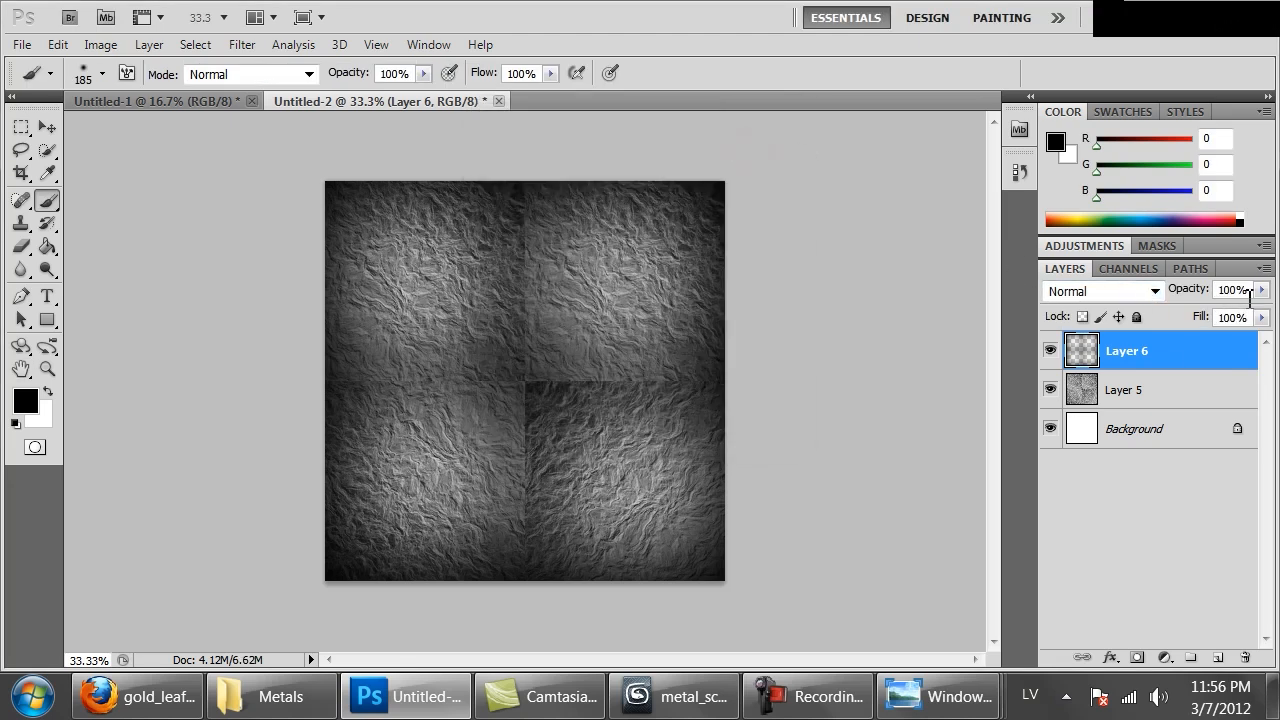
- Lower the opacity of Layer 6 to 43% and merge it down into Layer 5
{"action": "left_click_drag", "start_coordinate": [1255, 293], "coordinate": [1191, 309]}
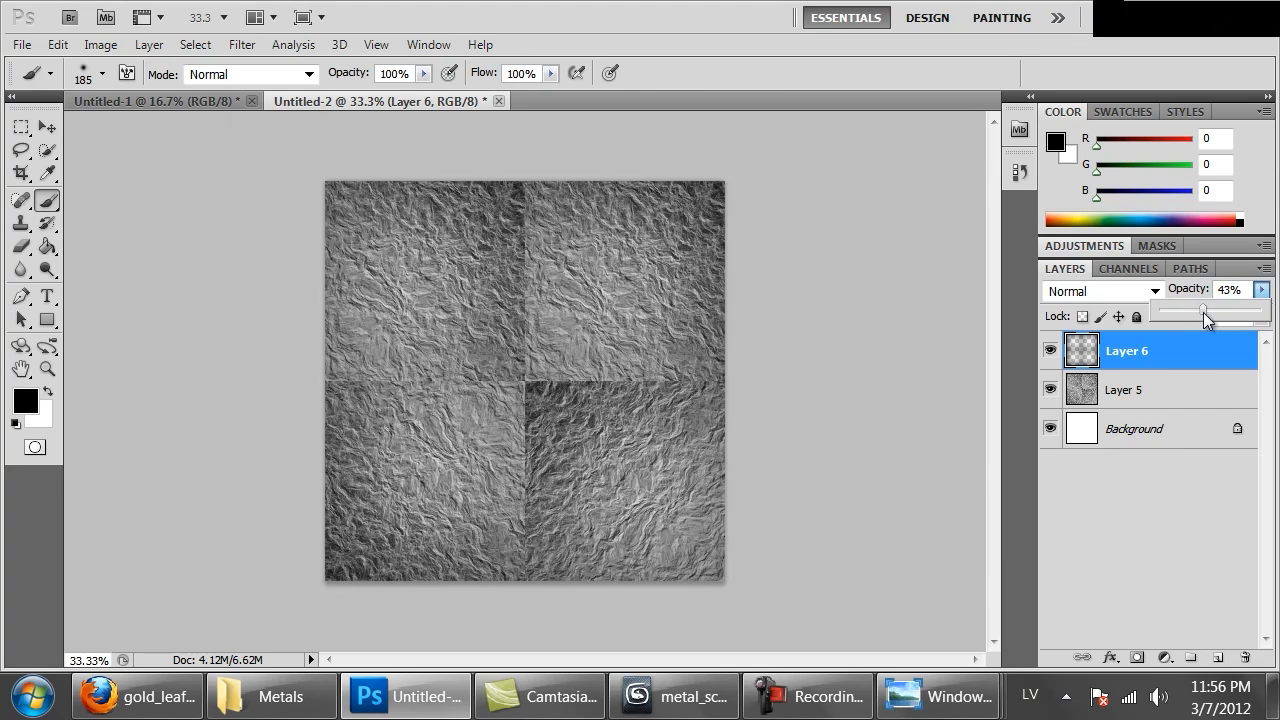
{"action": "left_click", "coordinate": [21, 127]}
{"action": "key", "text": "ctrl+a"}
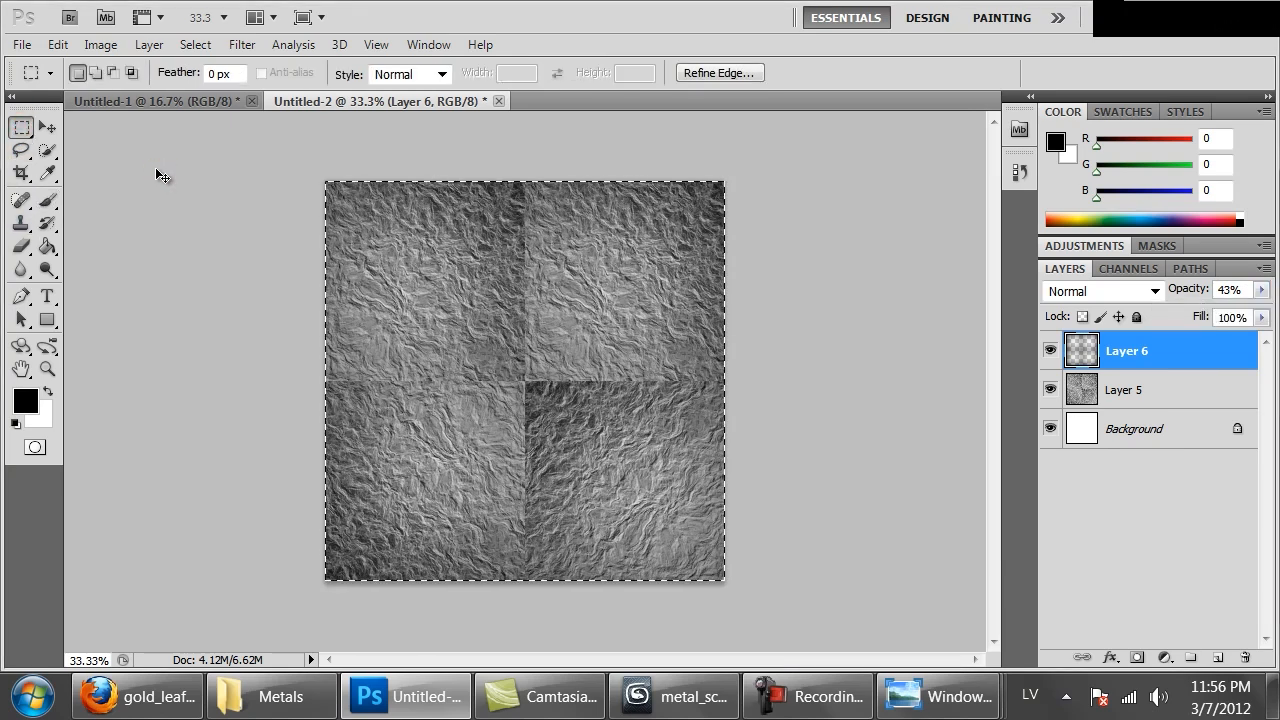
{"action": "key", "text": "ctrl+e"}
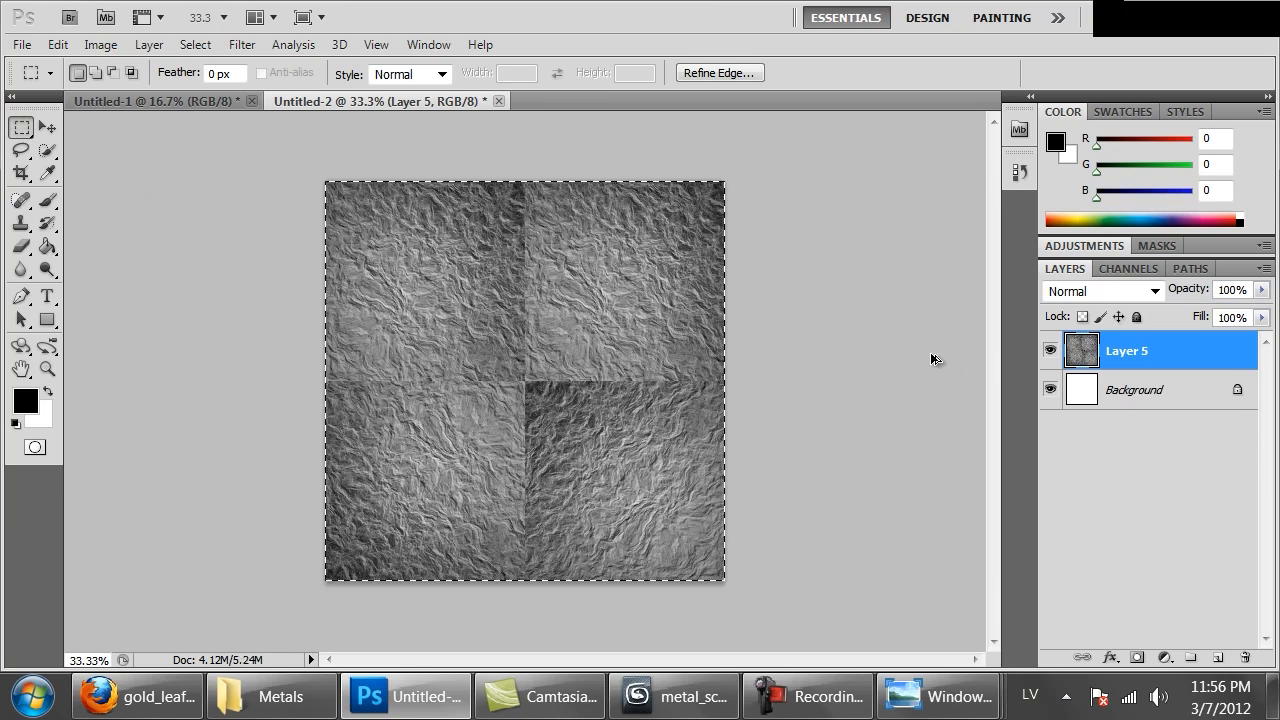
- Enlarge the canvas by a relative 100 percent in both width and height
{"action": "key", "text": "ctrl+alt+c"}
{"action": "left_click", "coordinate": [890, 277]}
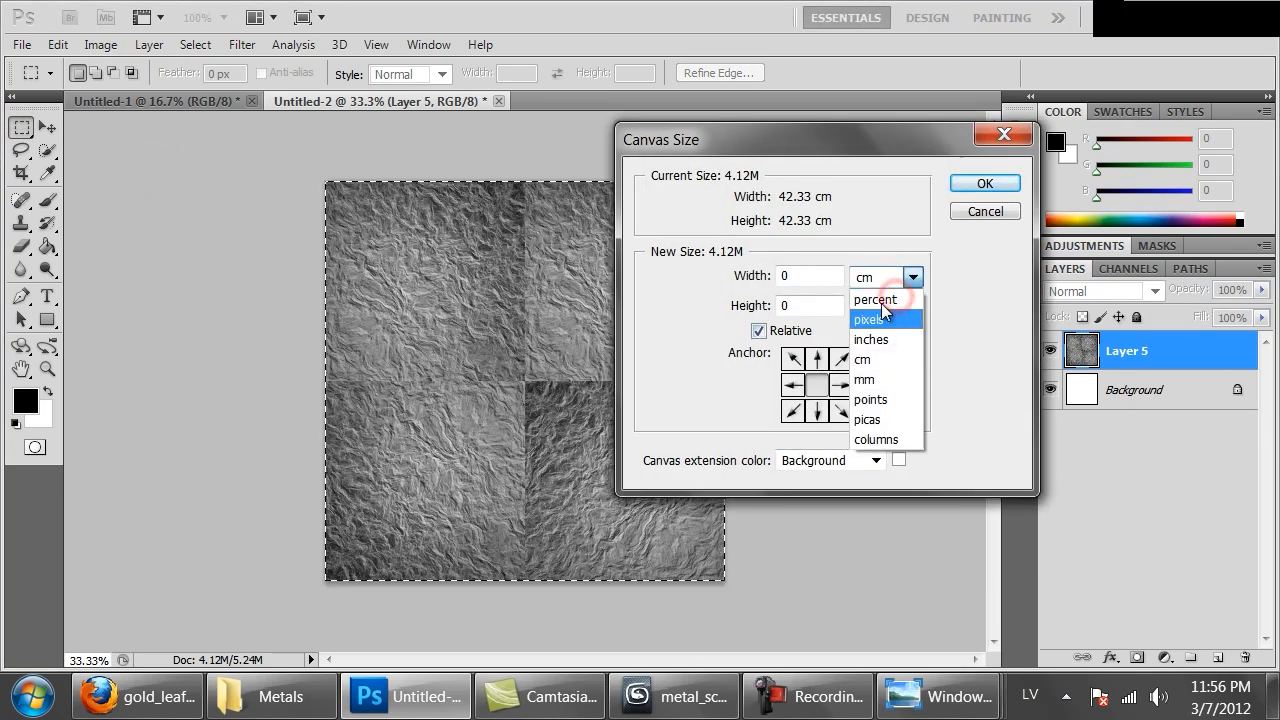
{"action": "left_click", "coordinate": [876, 299]}
{"action": "left_click", "coordinate": [822, 277]}
{"action": "type", "text": "100"}
{"action": "key", "text": "Tab"}
{"action": "key", "text": "Tab"}
{"action": "type", "text": "100"}
{"action": "key", "text": "Return"}
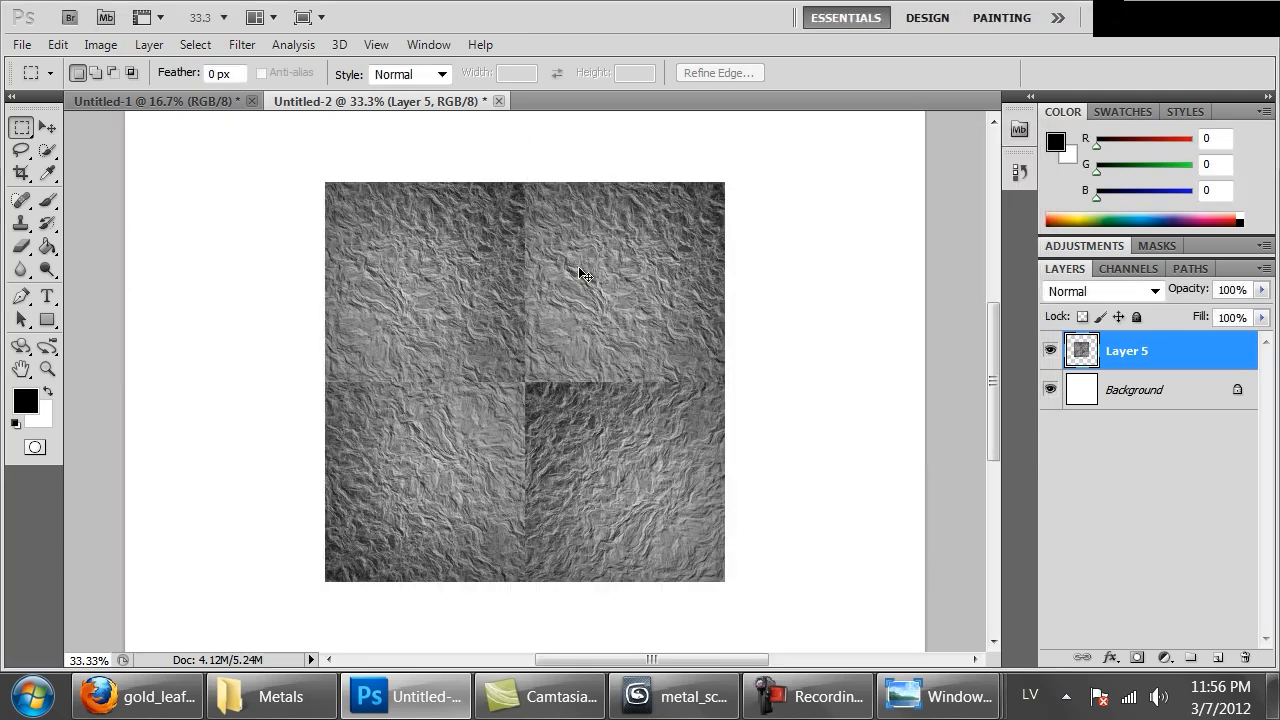
- Duplicate the texture layer twice and place the copies in the upper-left and upper-right quarters of the canvas
{"action": "key", "text": "ctrl+minus"}
{"action": "key", "text": "ctrl+minus"}
{"action": "key", "text": "ctrl+j"}
{"action": "left_click_drag", "start_coordinate": [530, 392], "coordinate": [432, 300], "text": "ctrl"}
{"action": "key", "text": "ctrl+j"}
{"action": "left_click_drag", "start_coordinate": [506, 406], "coordinate": [607, 313], "text": "ctrl"}
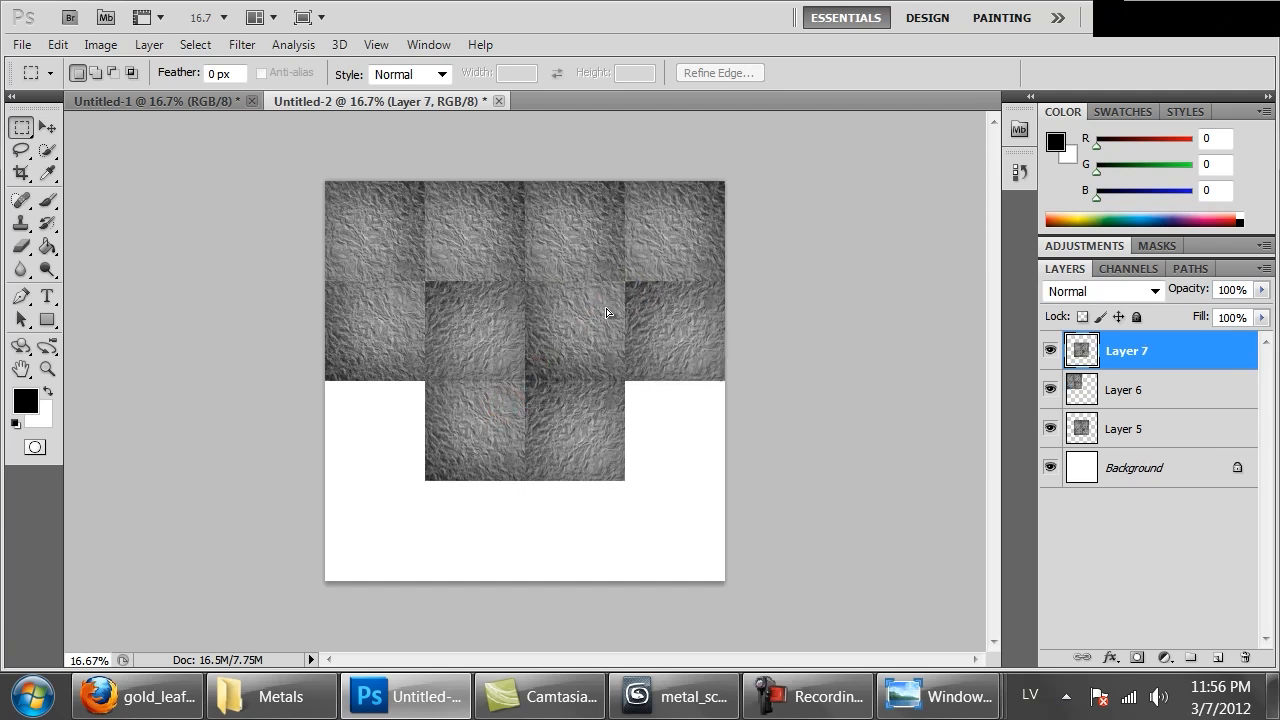
- Rotate the upper-right texture copy half a turn with Free Transform and place further copies in the two lower quarters
{"action": "right_click", "coordinate": [637, 253]}
{"action": "left_click", "coordinate": [737, 443]}
{"action": "left_click_drag", "start_coordinate": [837, 497], "coordinate": [504, 172]}
{"action": "key", "text": "Return"}
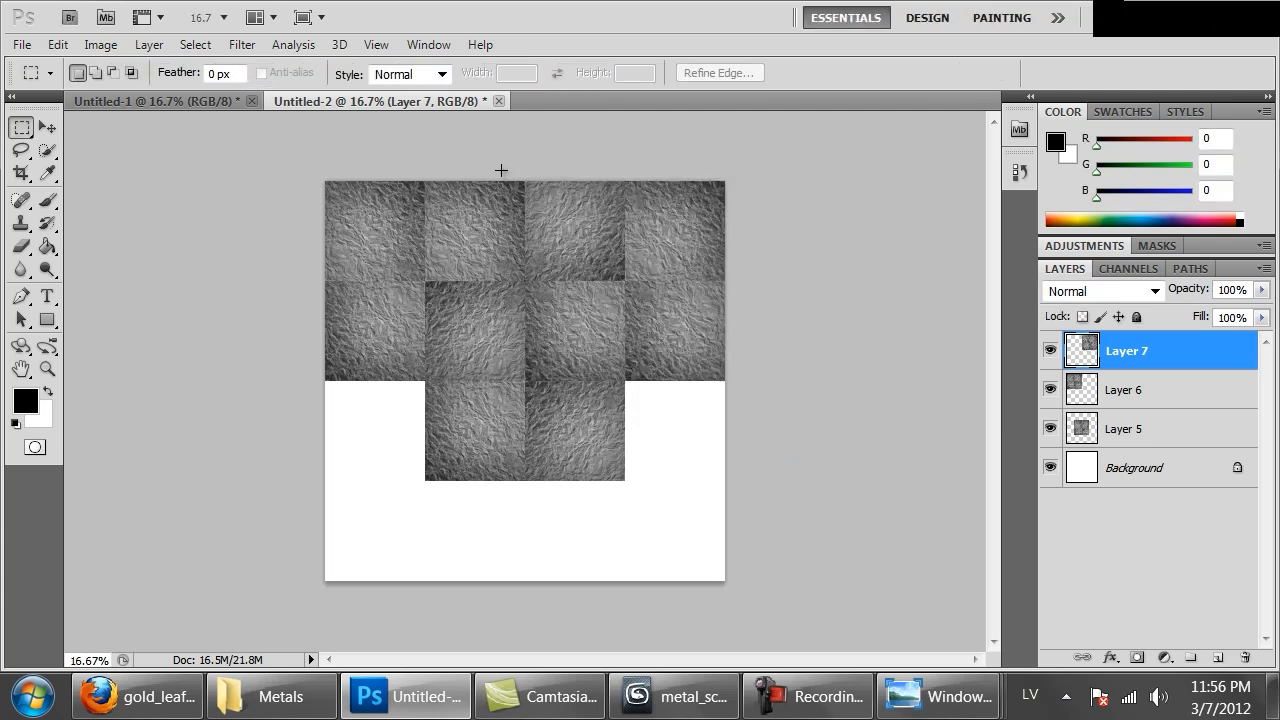
{"action": "left_click_drag", "start_coordinate": [594, 271], "coordinate": [627, 475], "text": "ctrl+alt"}
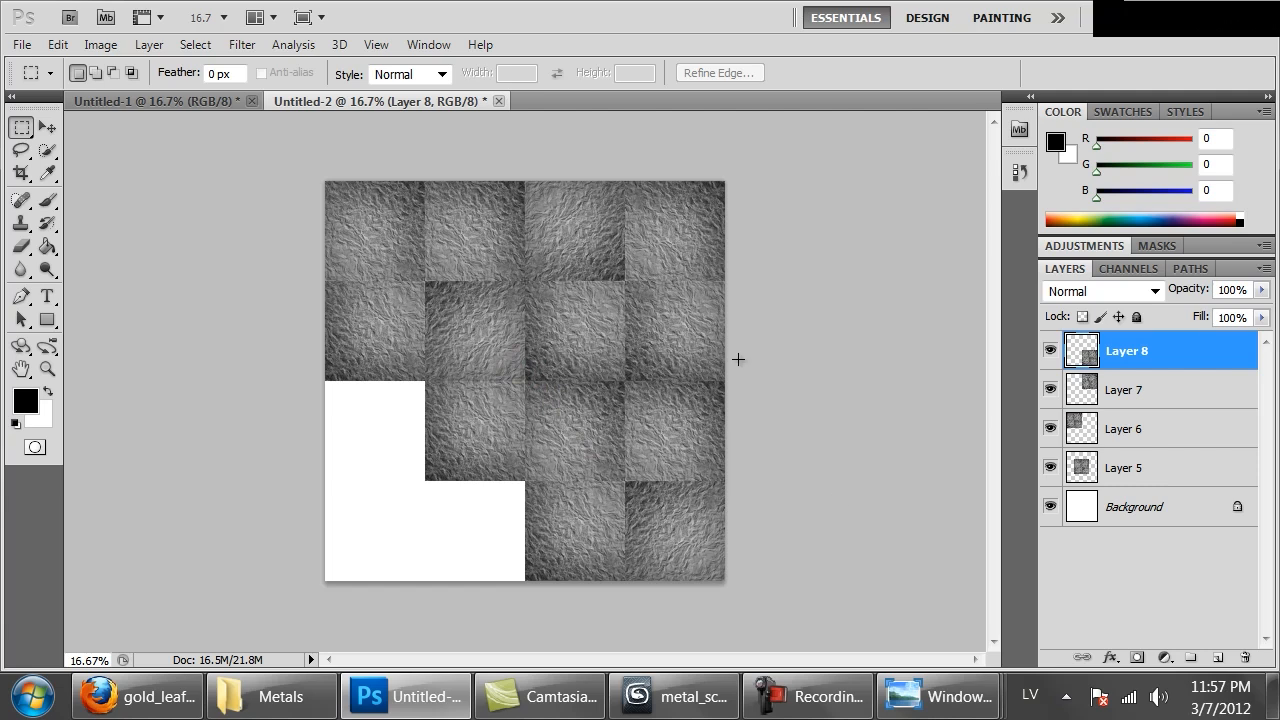
{"action": "left_click_drag", "start_coordinate": [590, 352], "coordinate": [481, 465], "text": "ctrl+alt"}
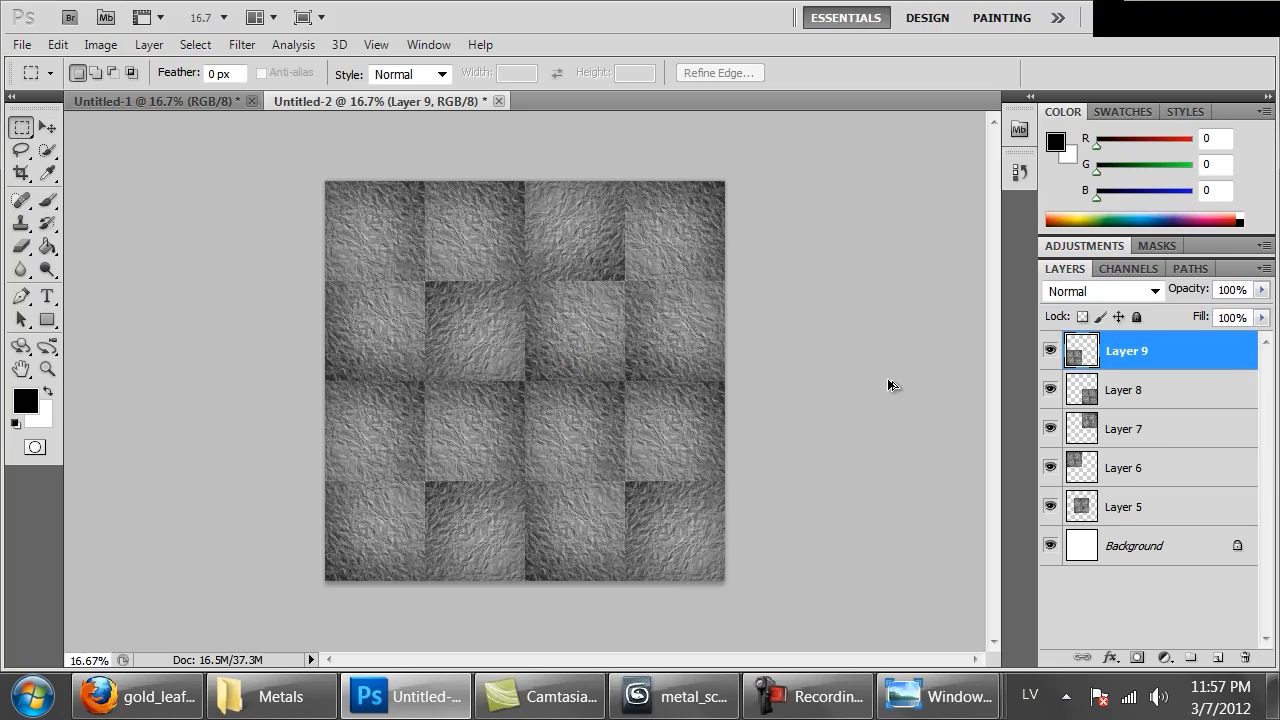
- Merge Layer 5 through Layer 9 into a single tiled texture layer
{"action": "key", "text": "ctrl+1"}
{"action": "key", "text": "ctrl+minus"}
{"action": "key", "text": "ctrl+minus"}
{"action": "key", "text": "ctrl+minus"}
{"action": "key", "text": "ctrl+minus"}
{"action": "key", "text": "ctrl+minus"}
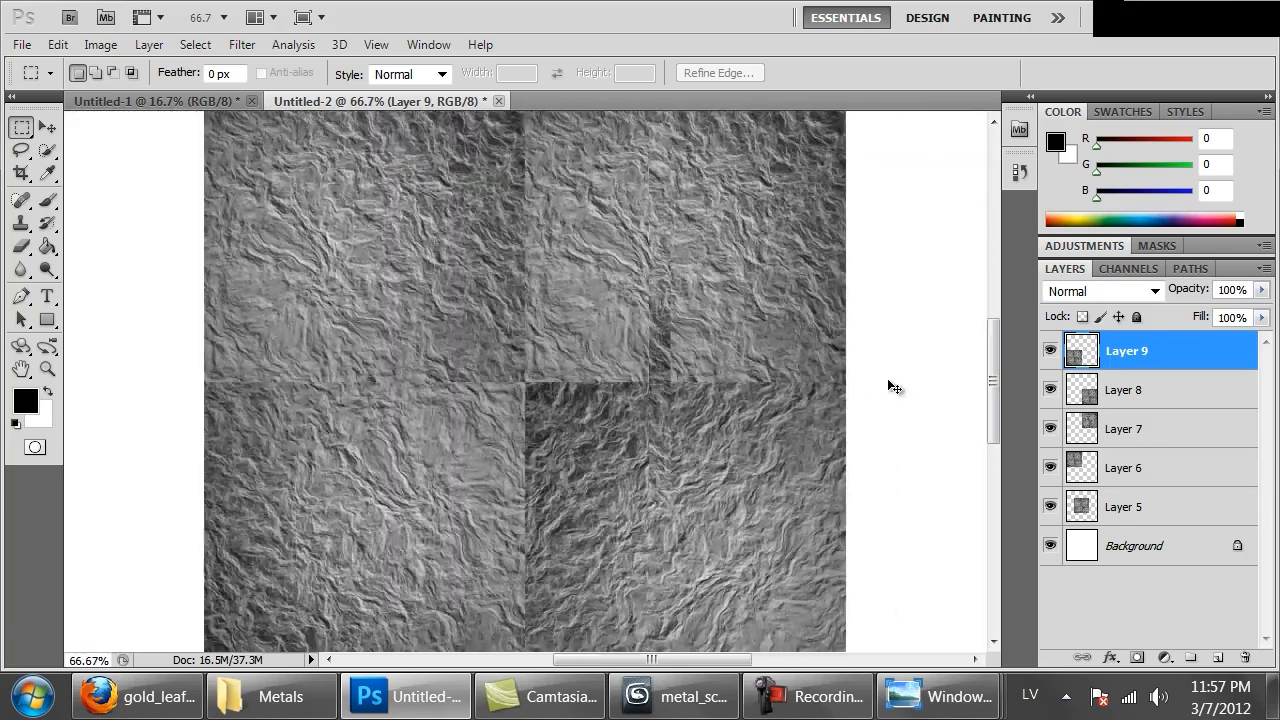
{"action": "key", "text": "ctrl+plus"}
{"action": "key", "text": "ctrl+plus"}
{"action": "key", "text": "ctrl+minus"}
{"action": "key", "text": "ctrl+minus"}
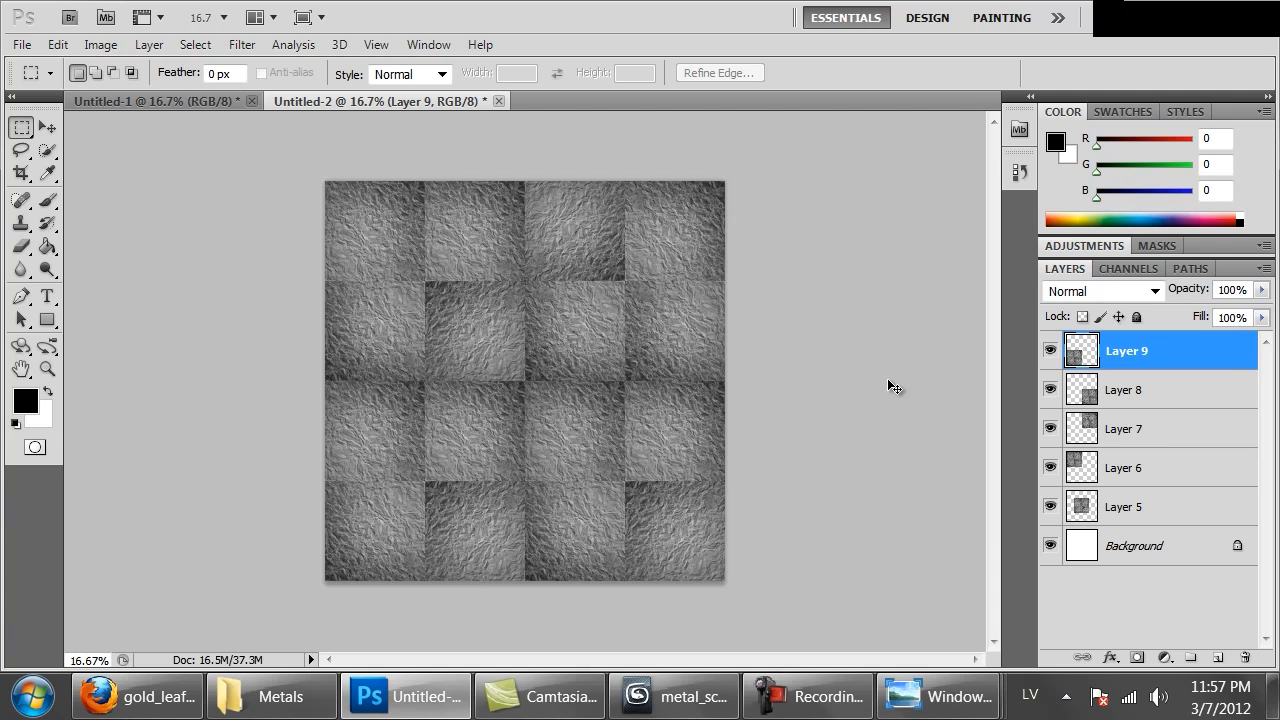
{"action": "left_click", "coordinate": [1118, 507], "text": "shift"}
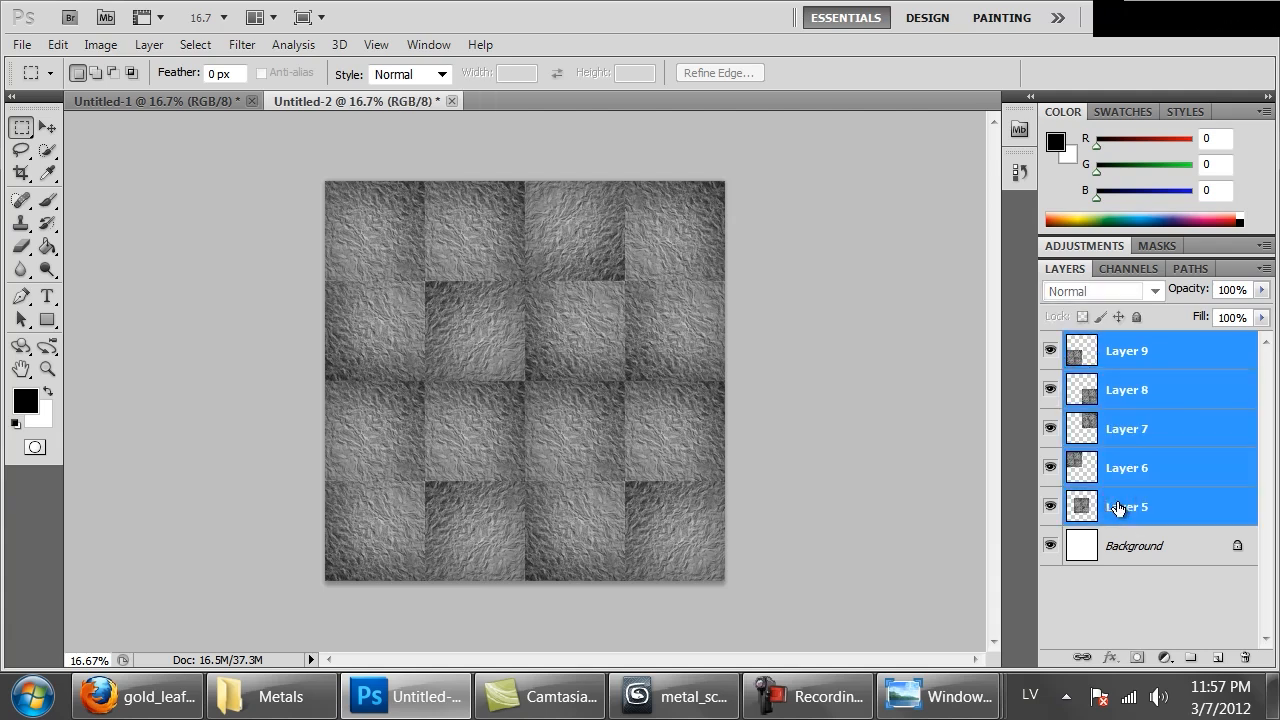
{"action": "key", "text": "ctrl+e"}
- Open dr_4.png from the DIRT folder and copy the whole image into Untitled-2 as a new layer
{"action": "key", "text": "ctrl+o"}
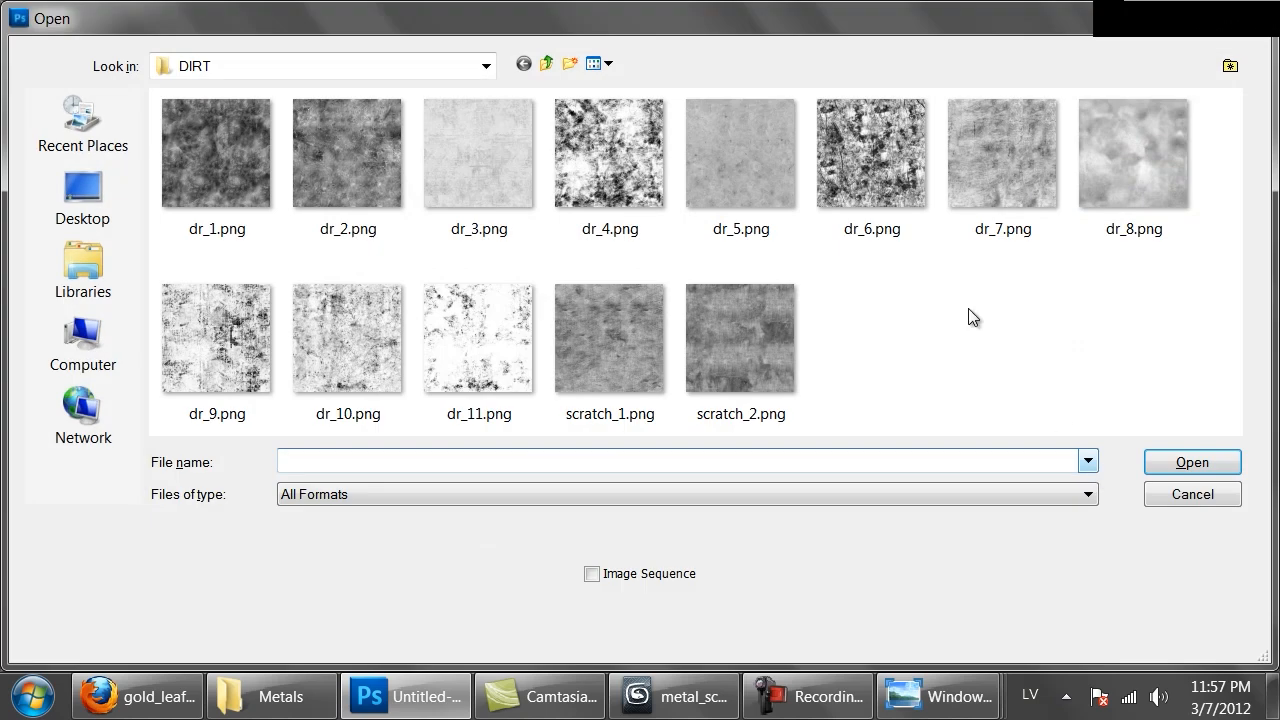
{"action": "left_click", "coordinate": [654, 190]}
{"action": "double_click", "coordinate": [654, 188]}
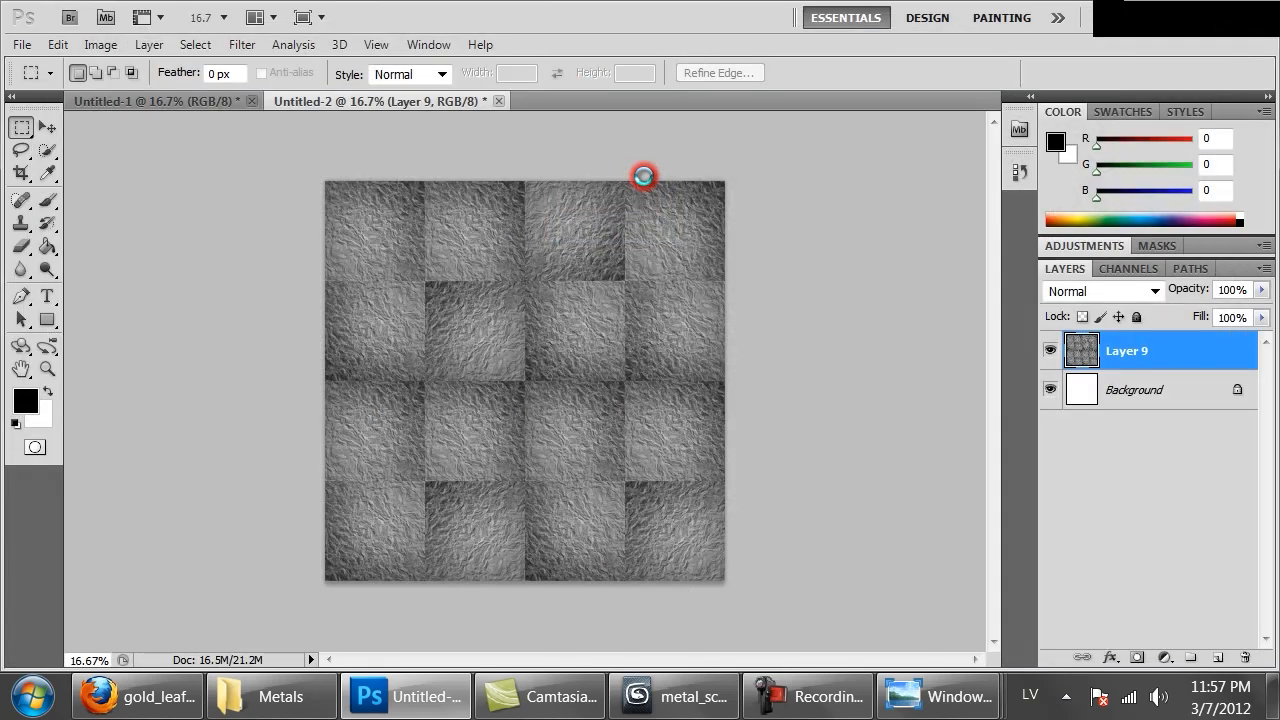
{"action": "key", "text": "ctrl+a"}
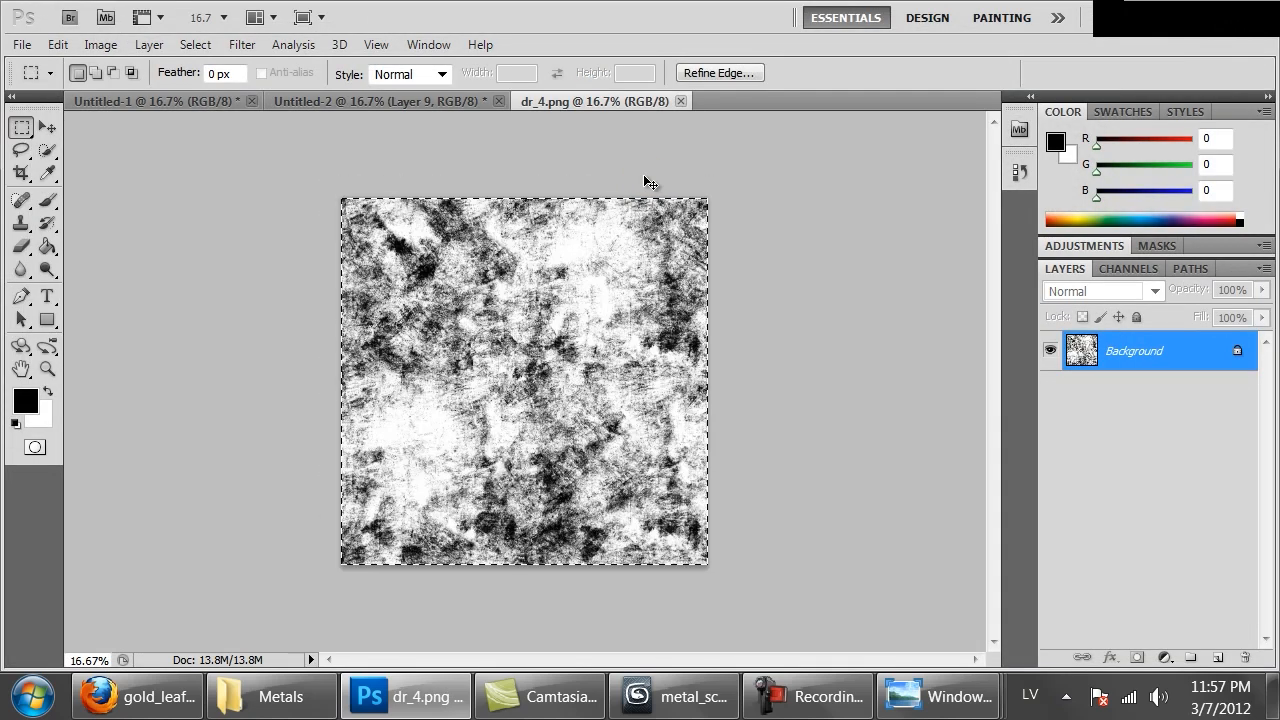
{"action": "left_click", "coordinate": [420, 101]}
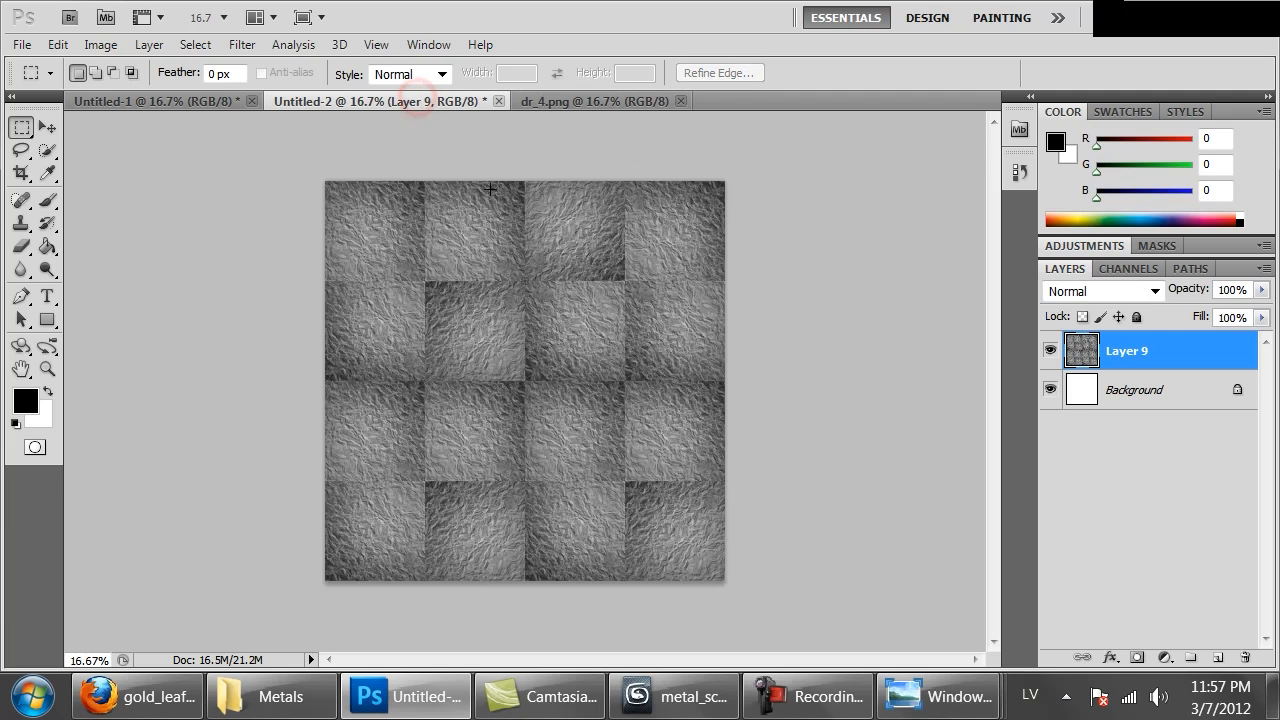
{"action": "key", "text": "ctrl+v"}
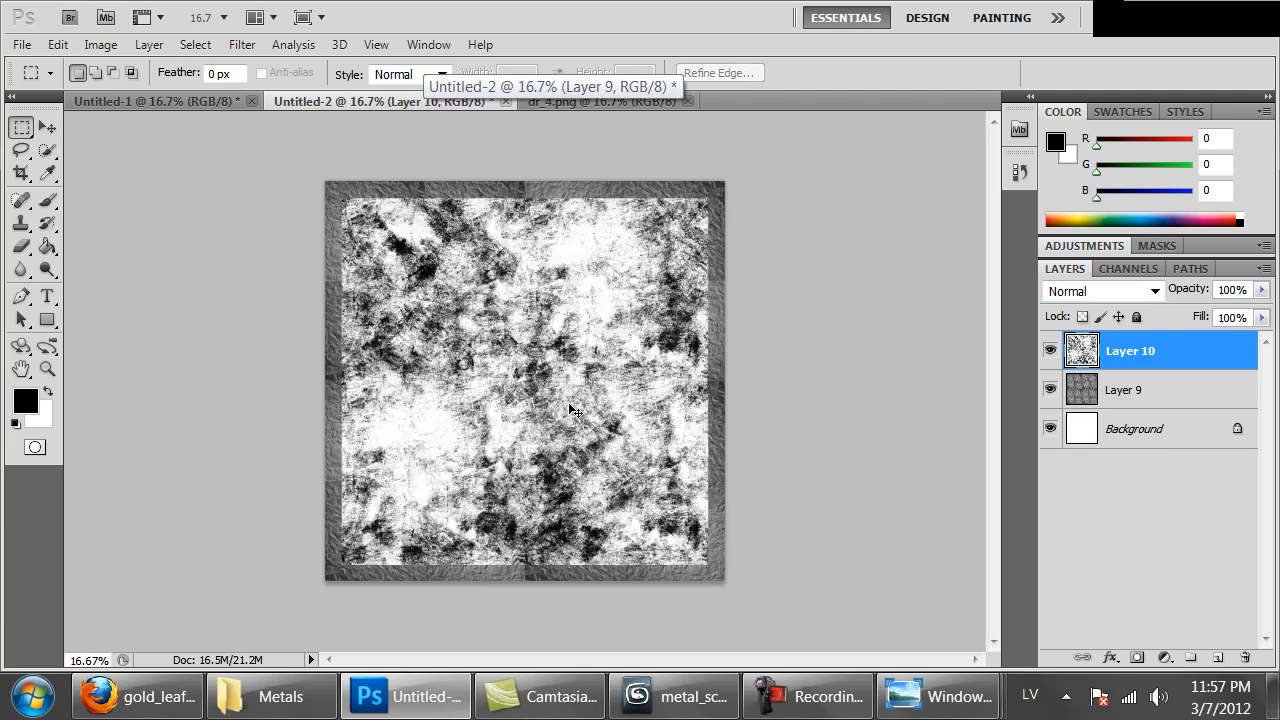
- Align the pasted dirt layer with the canvas's upper-left corner and scale it to 109.09% to fill the canvas
{"action": "left_click_drag", "start_coordinate": [628, 474], "coordinate": [605, 460], "text": "ctrl"}
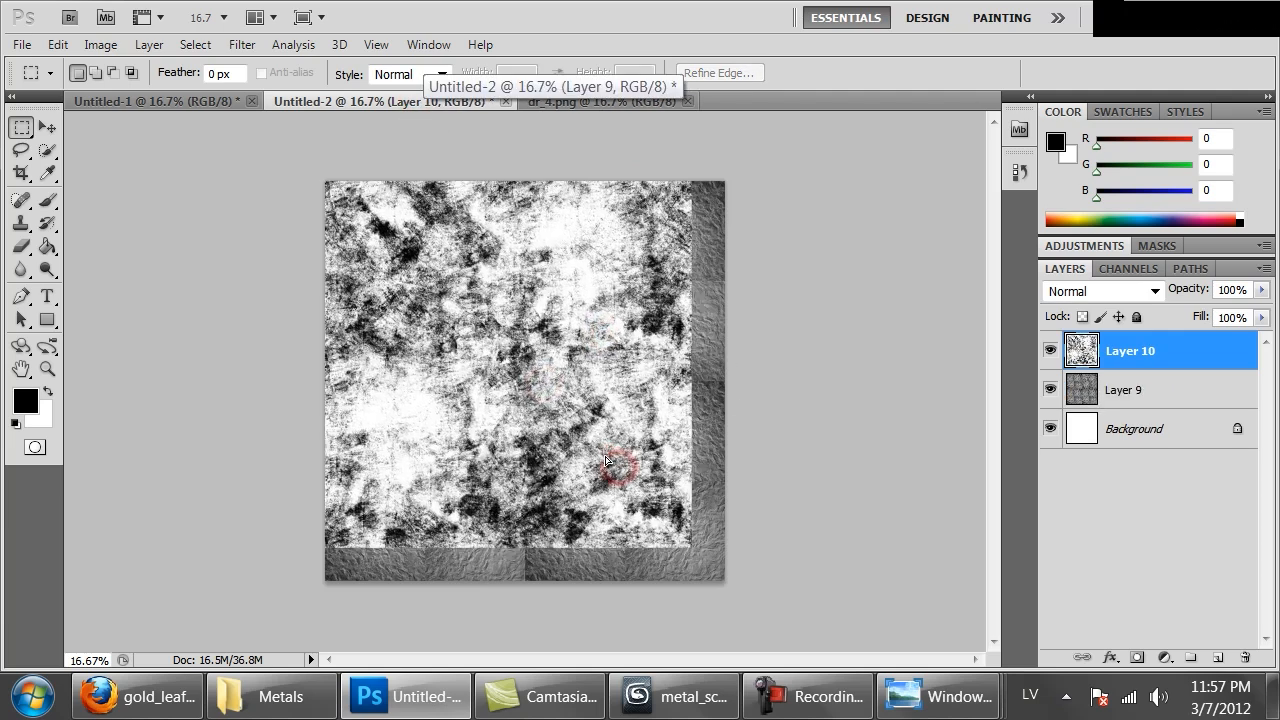
{"action": "right_click", "coordinate": [545, 343]}
{"action": "left_click", "coordinate": [586, 532]}
{"action": "left_click_drag", "start_coordinate": [690, 547], "coordinate": [725, 580]}
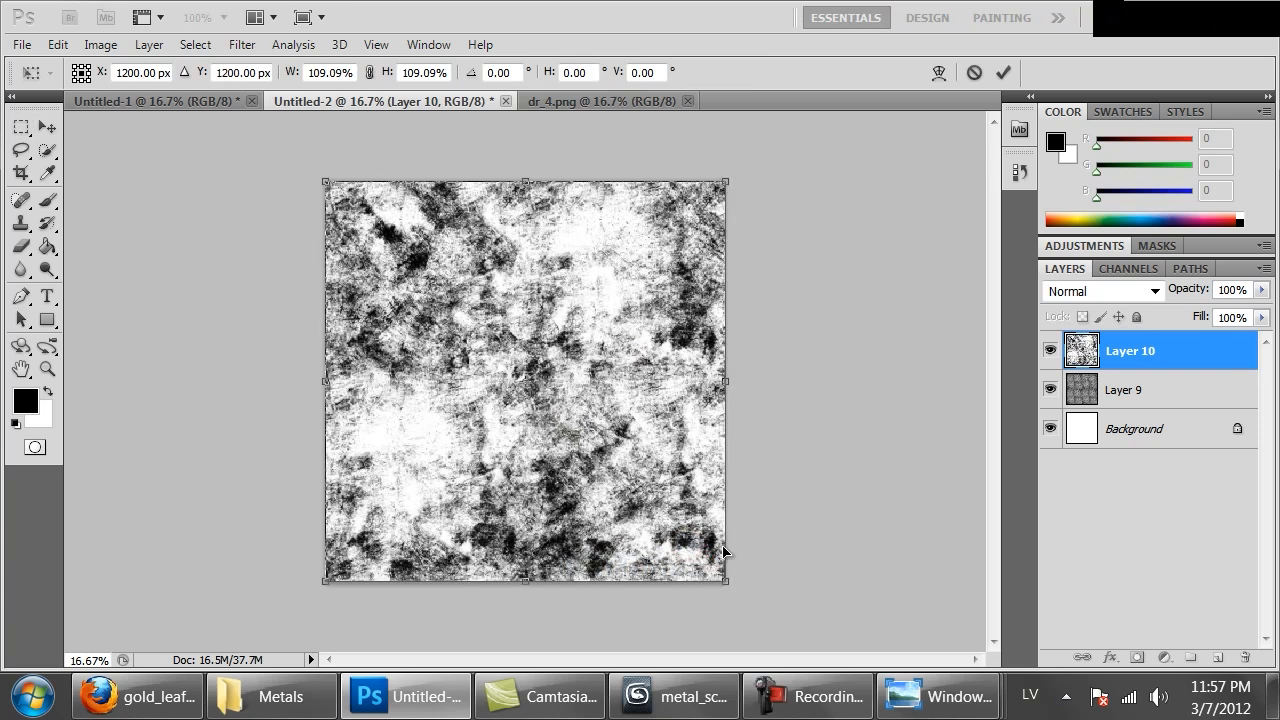
{"action": "key", "text": "Return"}
- Apply the dirt layer's transform, try out different blending modes on Layer 10 and settle on Screen
{"action": "left_click", "coordinate": [1052, 290]}
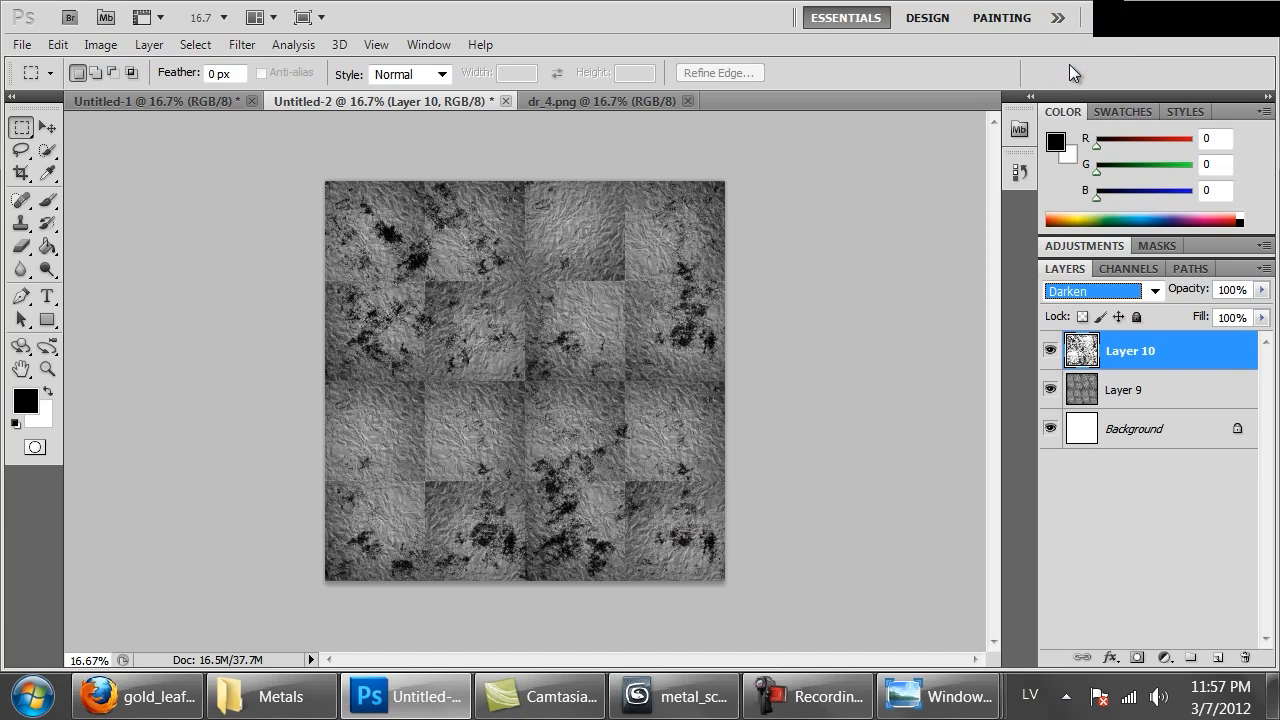
{"action": "key", "text": "Down"}
{"action": "key", "text": "Down"}
{"action": "key", "text": "Down"}
{"action": "key", "text": "Down"}
{"action": "key", "text": "Down"}
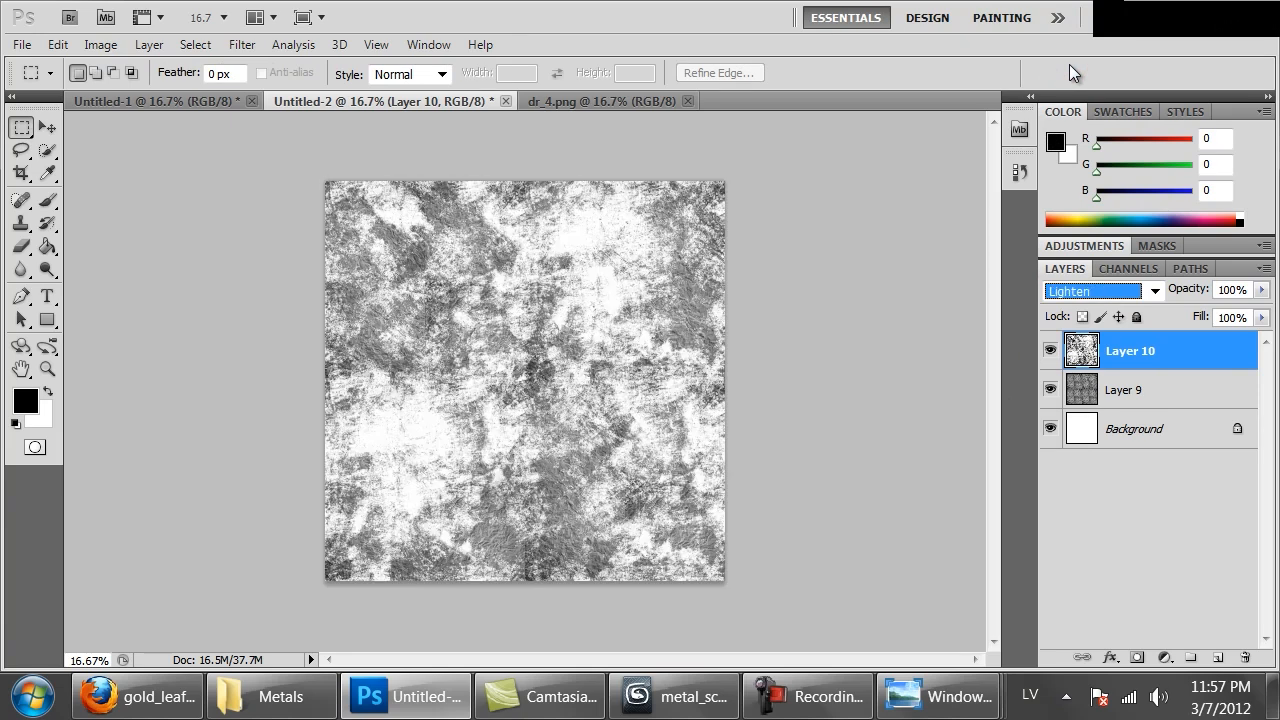
{"action": "key", "text": "Down"}
{"action": "key", "text": "Down"}
{"action": "key", "text": "Down"}
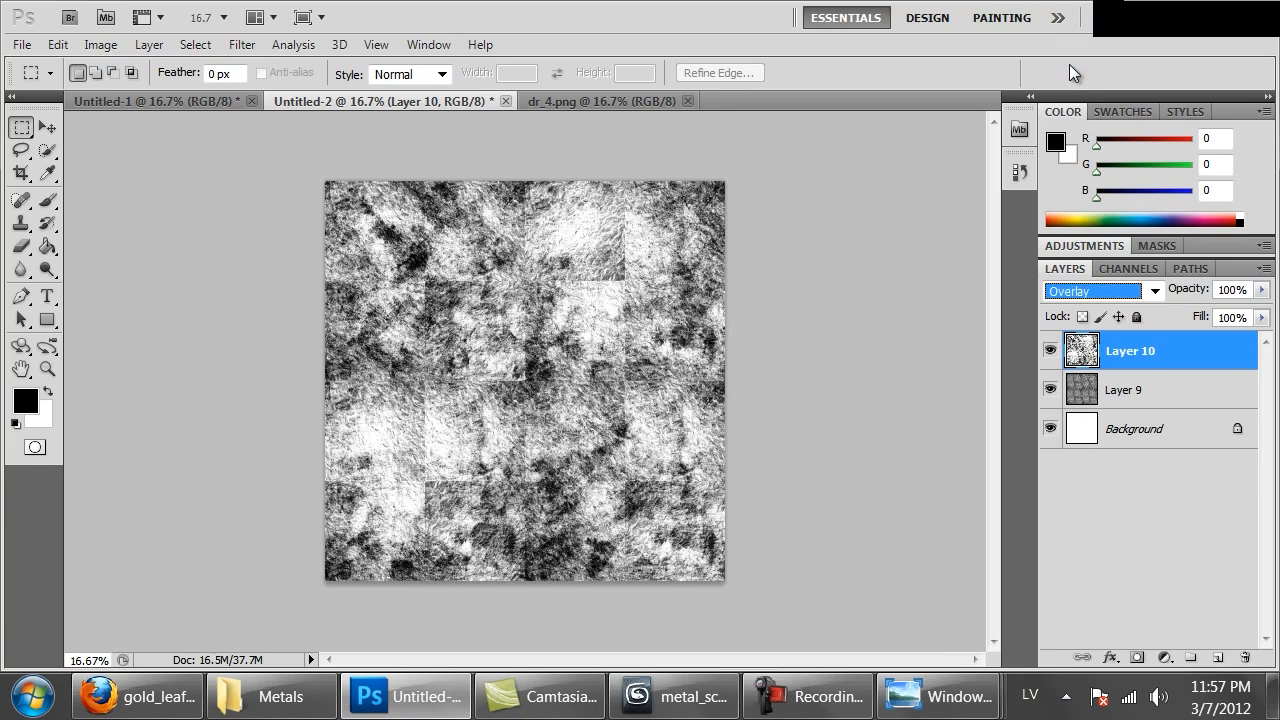
{"action": "key", "text": "Down"}
{"action": "key", "text": "Down"}
{"action": "key", "text": "Down"}
{"action": "key", "text": "Down"}
{"action": "key", "text": "Down"}
{"action": "key", "text": "Down"}
{"action": "key", "text": "Down"}
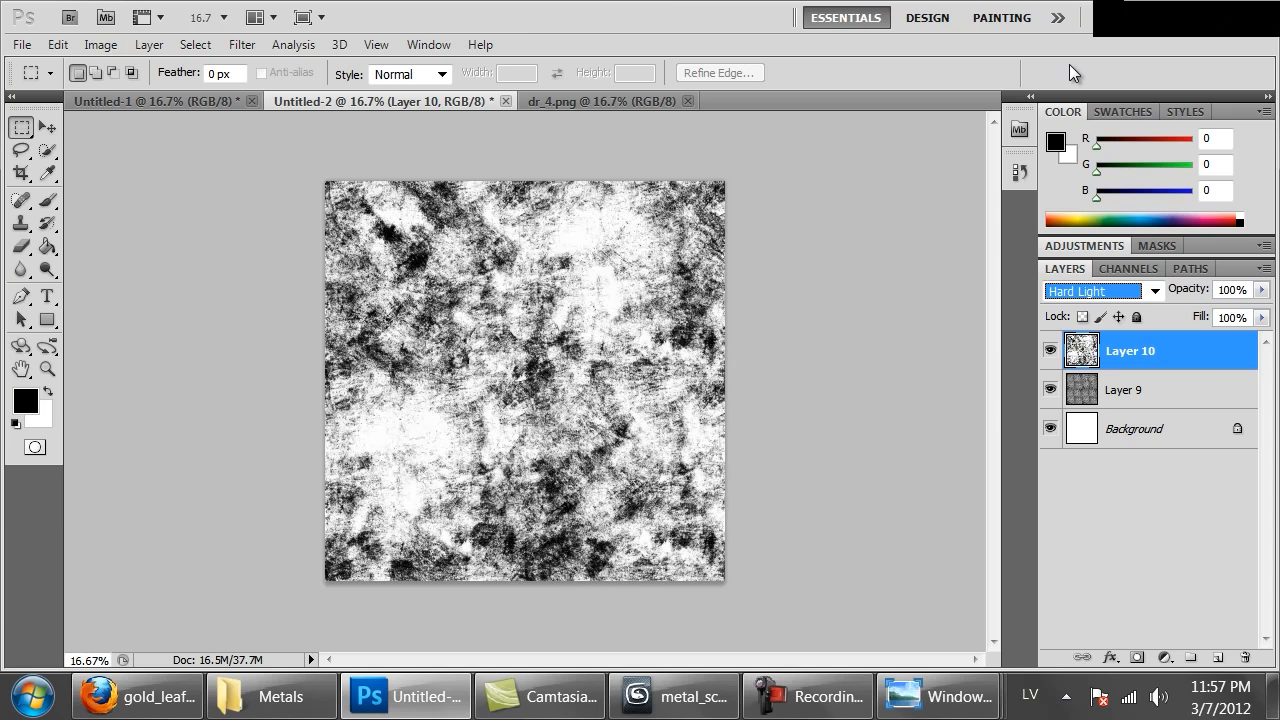
{"action": "key", "text": "Down"}
{"action": "key", "text": "Down"}
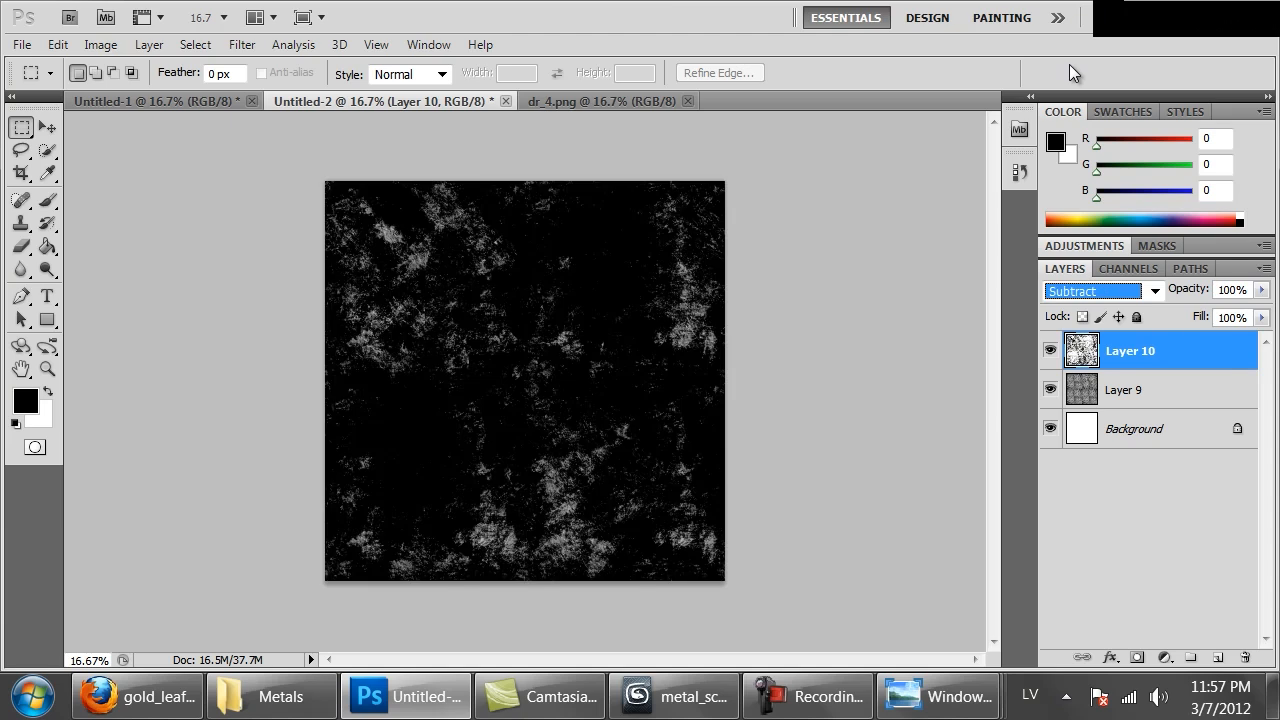
{"action": "key", "text": "Up"}
{"action": "key", "text": "Up"}
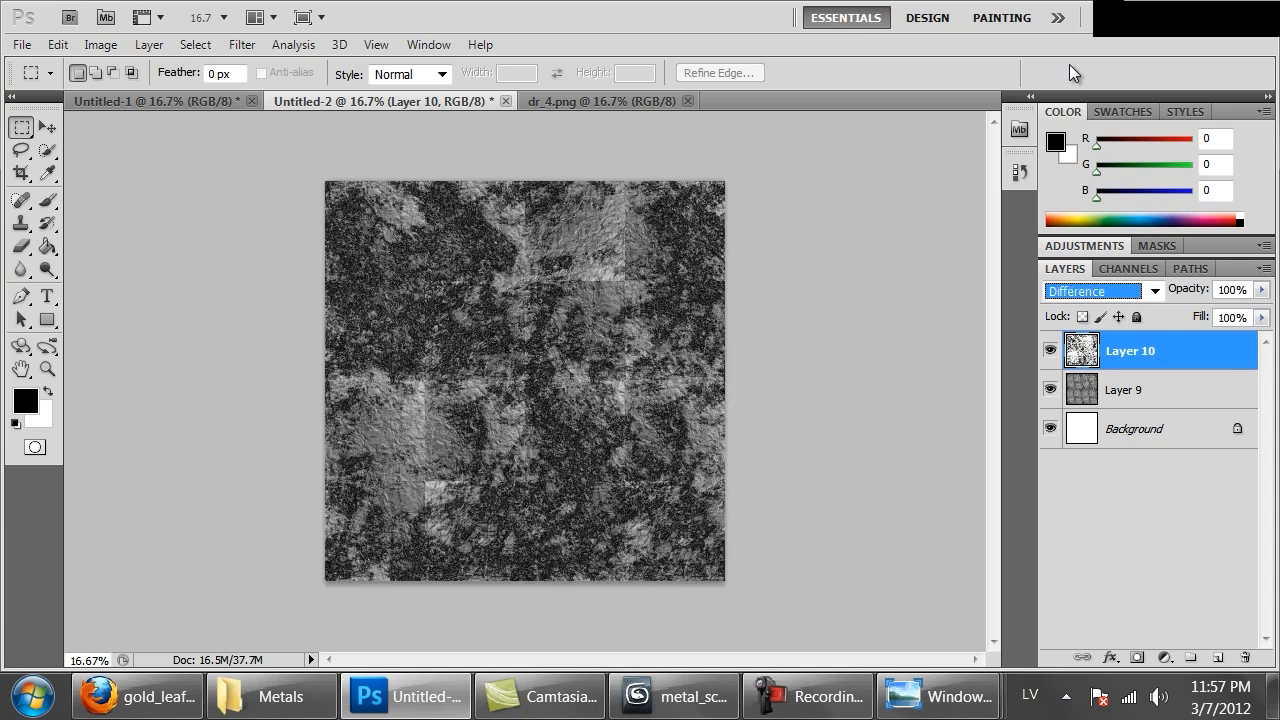
{"action": "key", "text": "Down"}
{"action": "key", "text": "Down"}
{"action": "key", "text": "Down"}
{"action": "key", "text": "Down"}
{"action": "key", "text": "Down"}
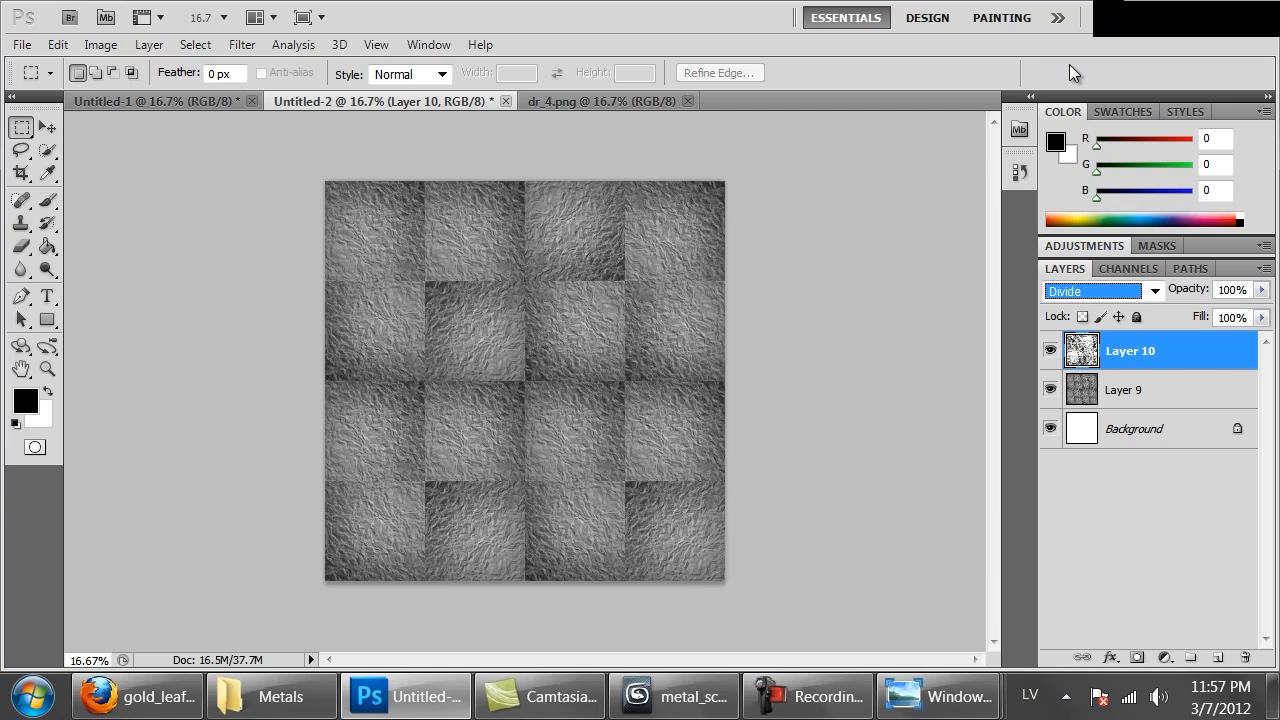
{"action": "key", "text": "Up"}
{"action": "key", "text": "Up"}
{"action": "key", "text": "Up"}
{"action": "key", "text": "Up"}
{"action": "key", "text": "Up"}
{"action": "key", "text": "Up"}
{"action": "key", "text": "Up"}
{"action": "key", "text": "Up"}
{"action": "key", "text": "Up"}
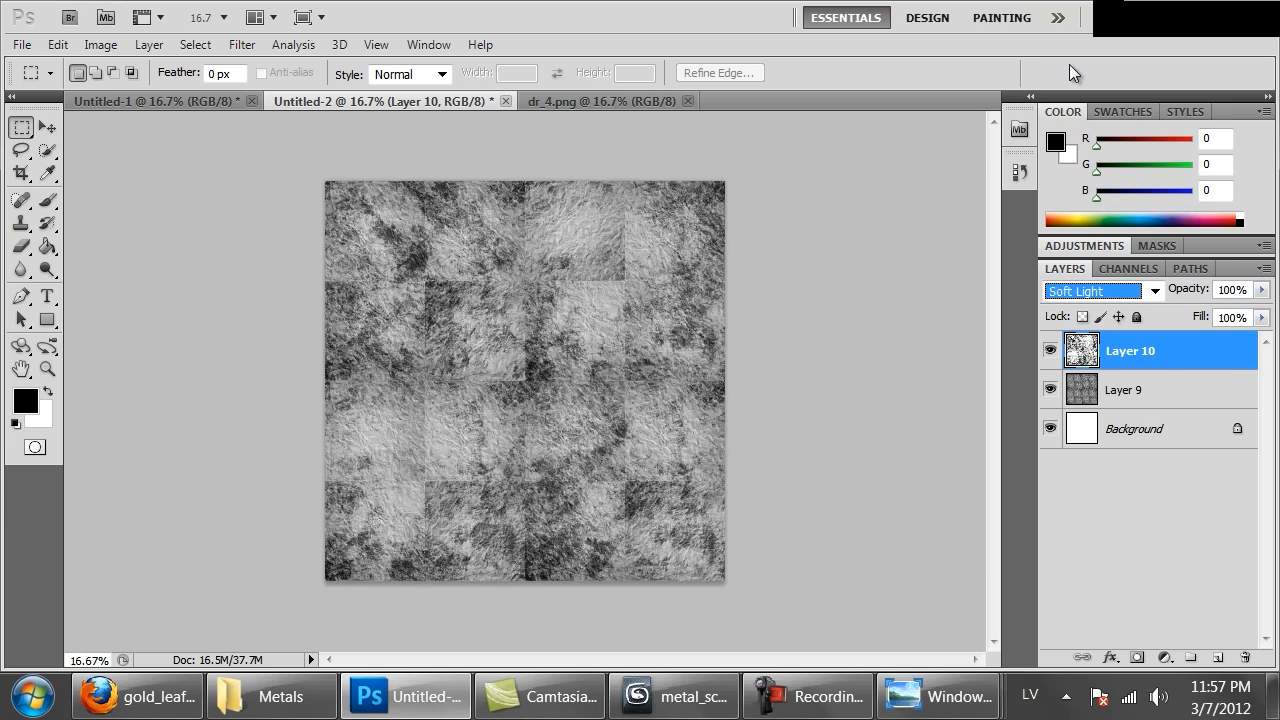
{"action": "key", "text": "Up"}
{"action": "key", "text": "Up"}
{"action": "key", "text": "Up"}
{"action": "key", "text": "Up"}
{"action": "key", "text": "Up"}
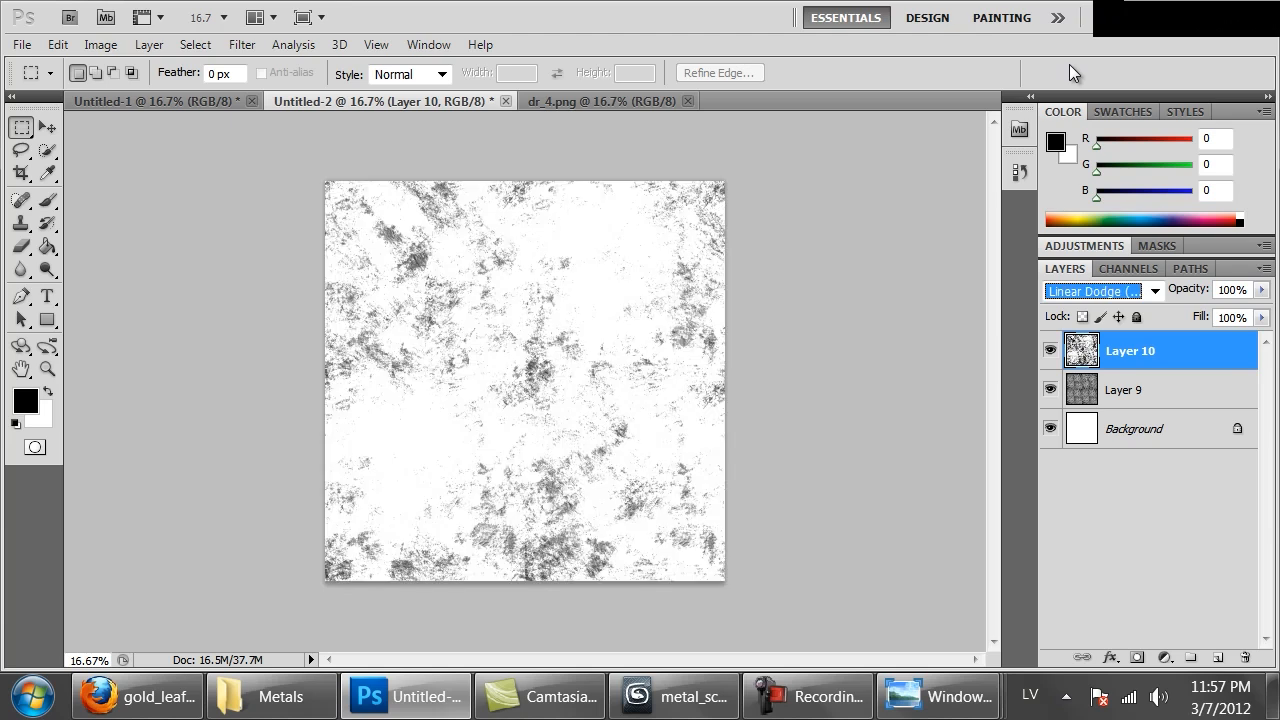
{"action": "key", "text": "Up"}
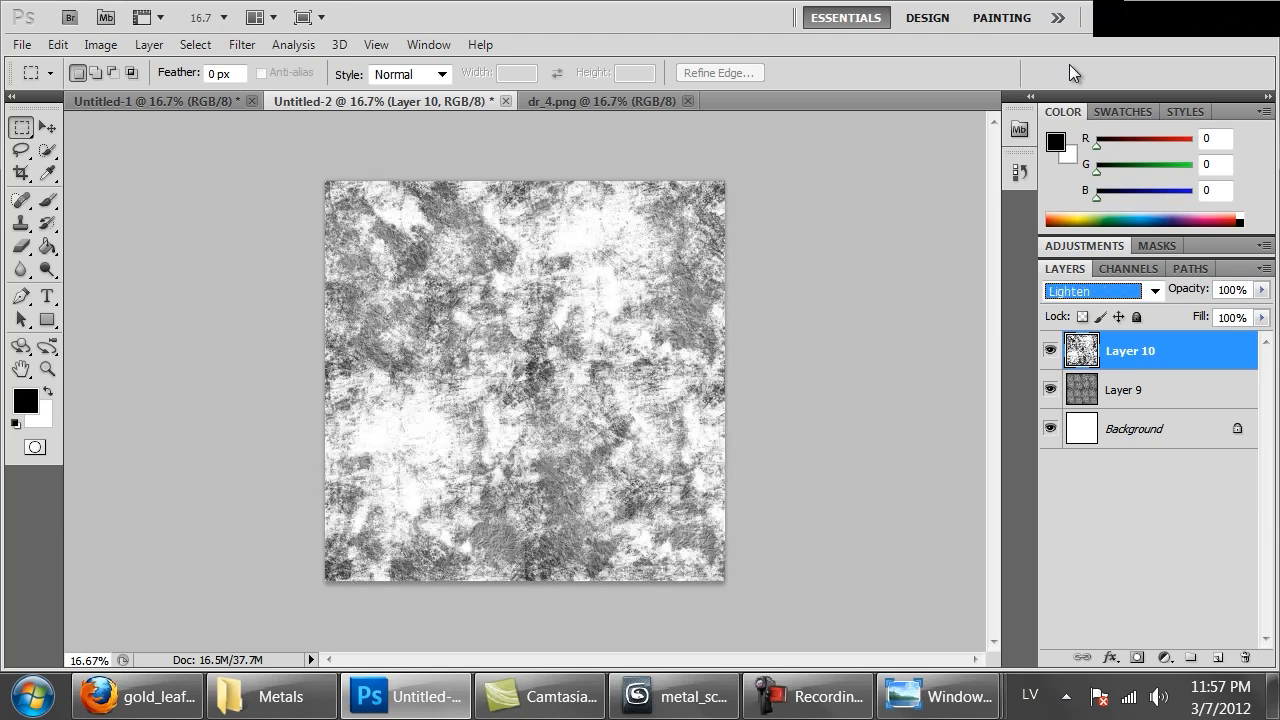
{"action": "key", "text": "Down"}
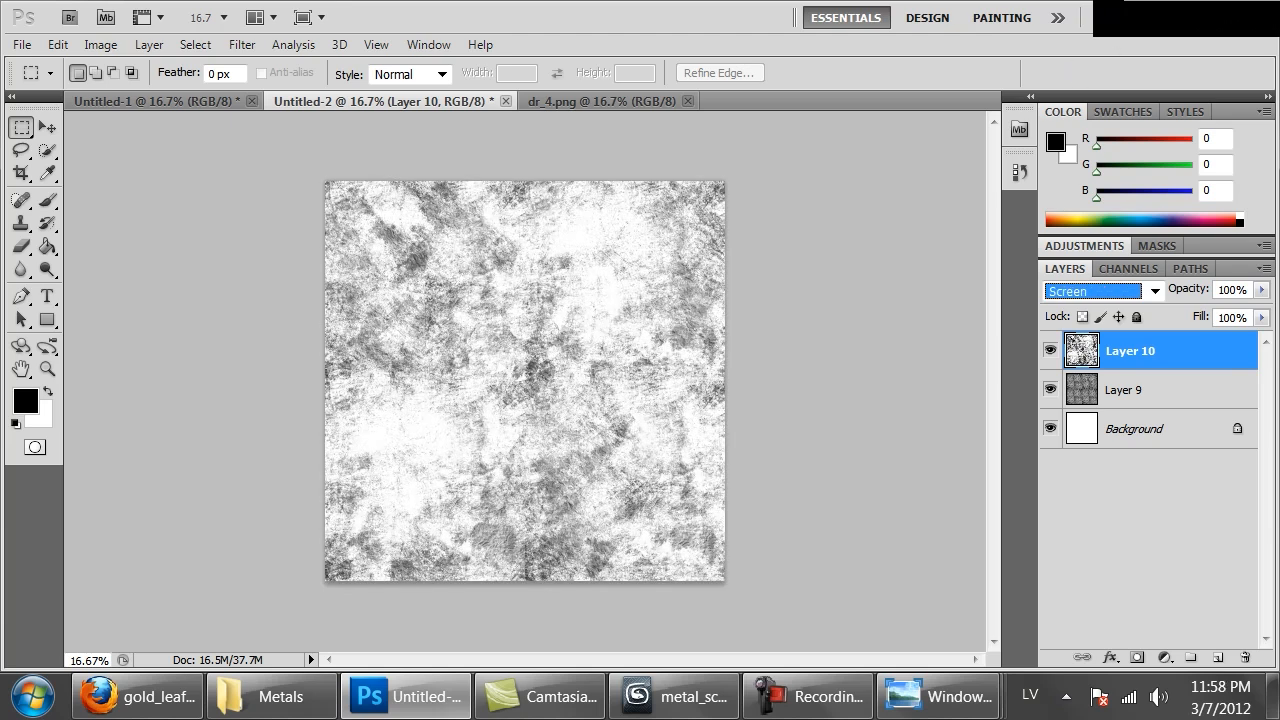
- Lower the opacity of dirt Layer 10 to 42% and check the blended texture at full size
{"action": "left_click_drag", "start_coordinate": [1262, 290], "coordinate": [1196, 309]}
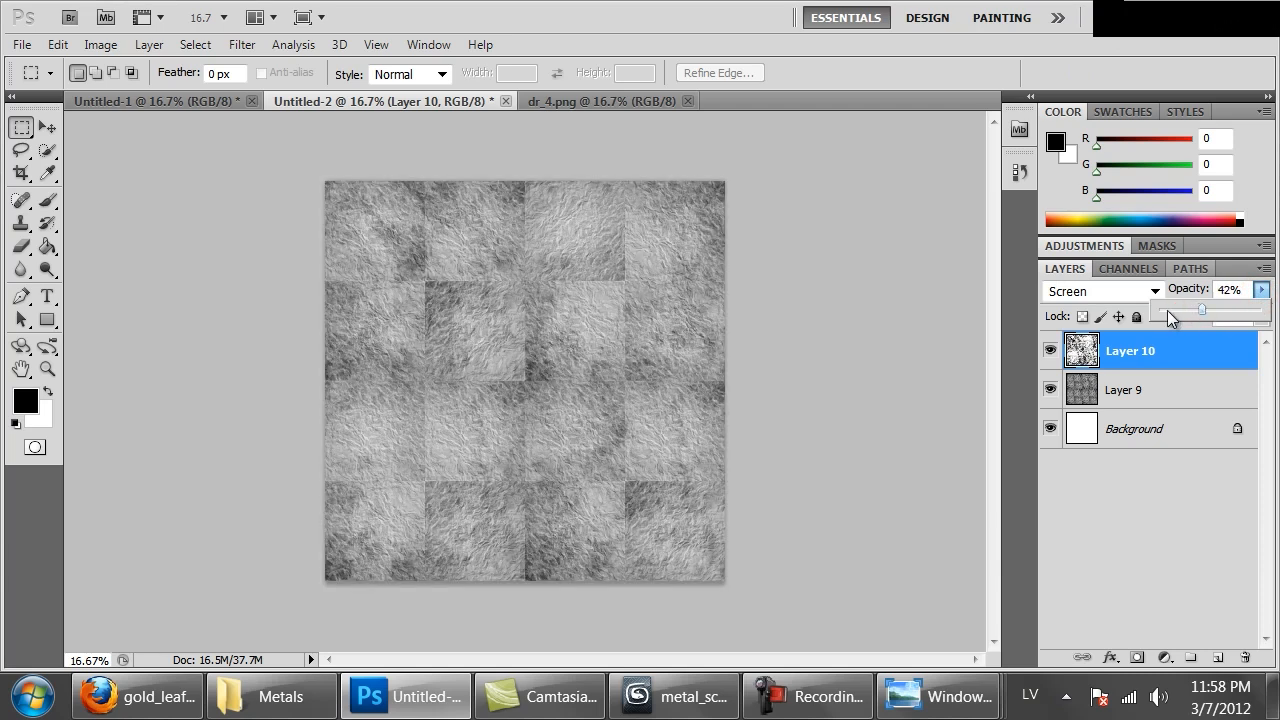
{"action": "left_click", "coordinate": [907, 291]}
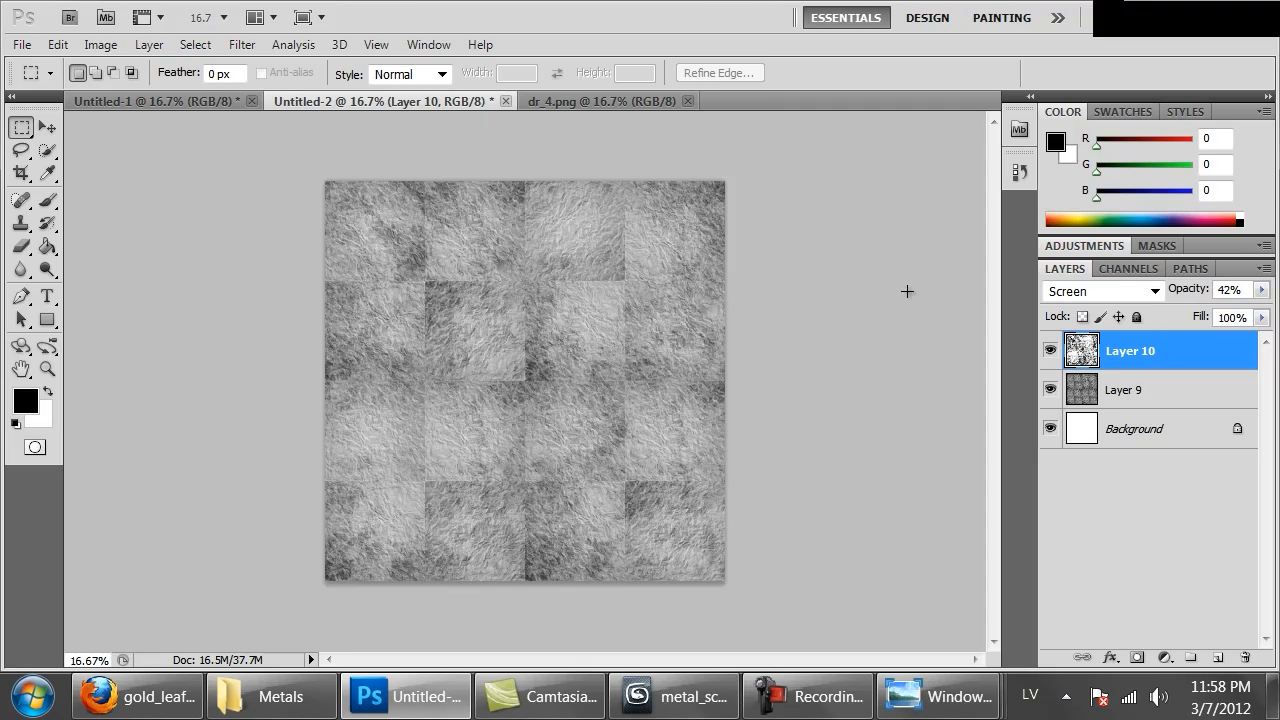
{"action": "key", "text": "ctrl+1"}
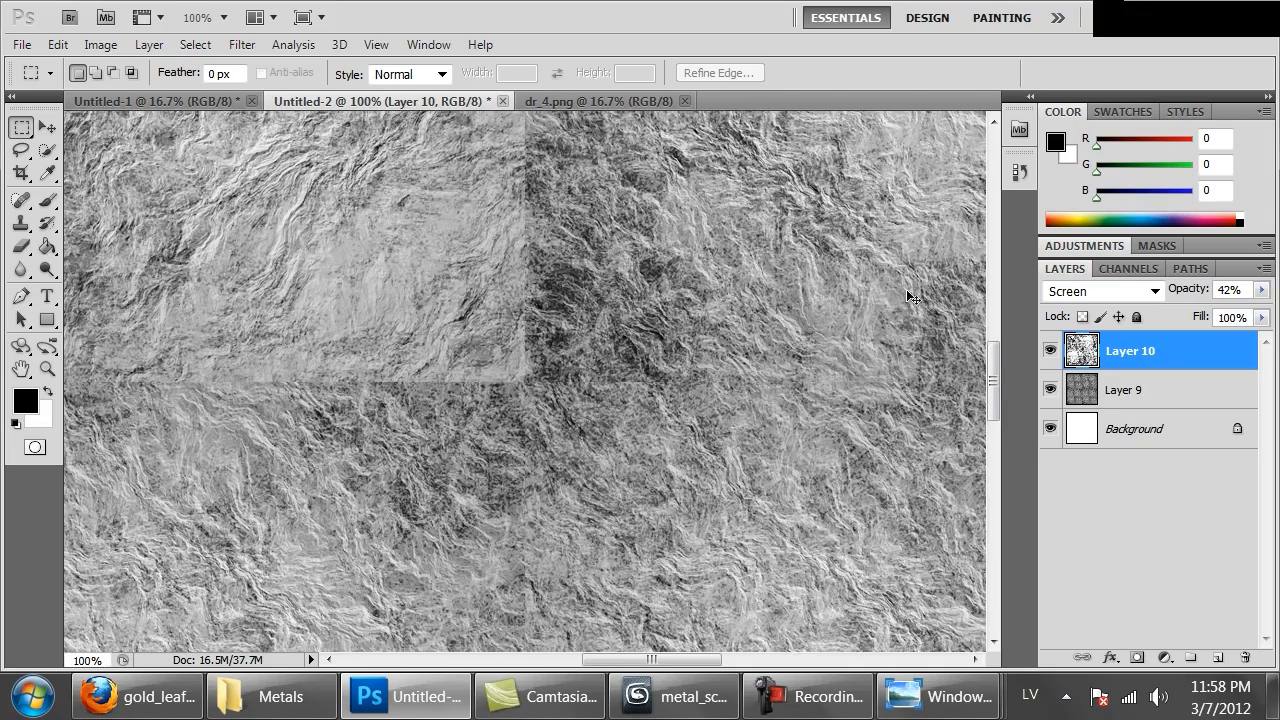
{"action": "key", "text": "ctrl+minus"}
{"action": "key", "text": "ctrl+minus"}
{"action": "key", "text": "ctrl+minus"}
{"action": "key", "text": "ctrl+minus"}
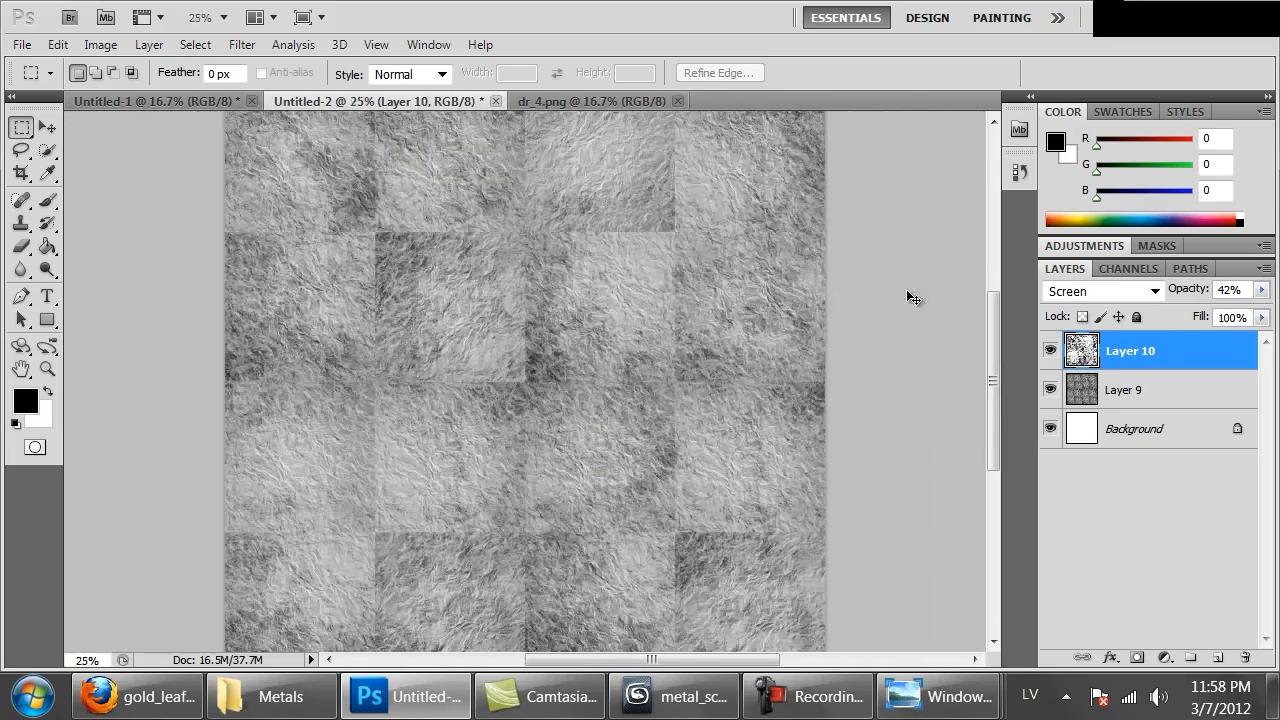
{"action": "key", "text": "ctrl+minus"}
- Save the blended texture in the DIRT folder as a PNG file named goldleaf
{"action": "key", "text": "ctrl+s"}
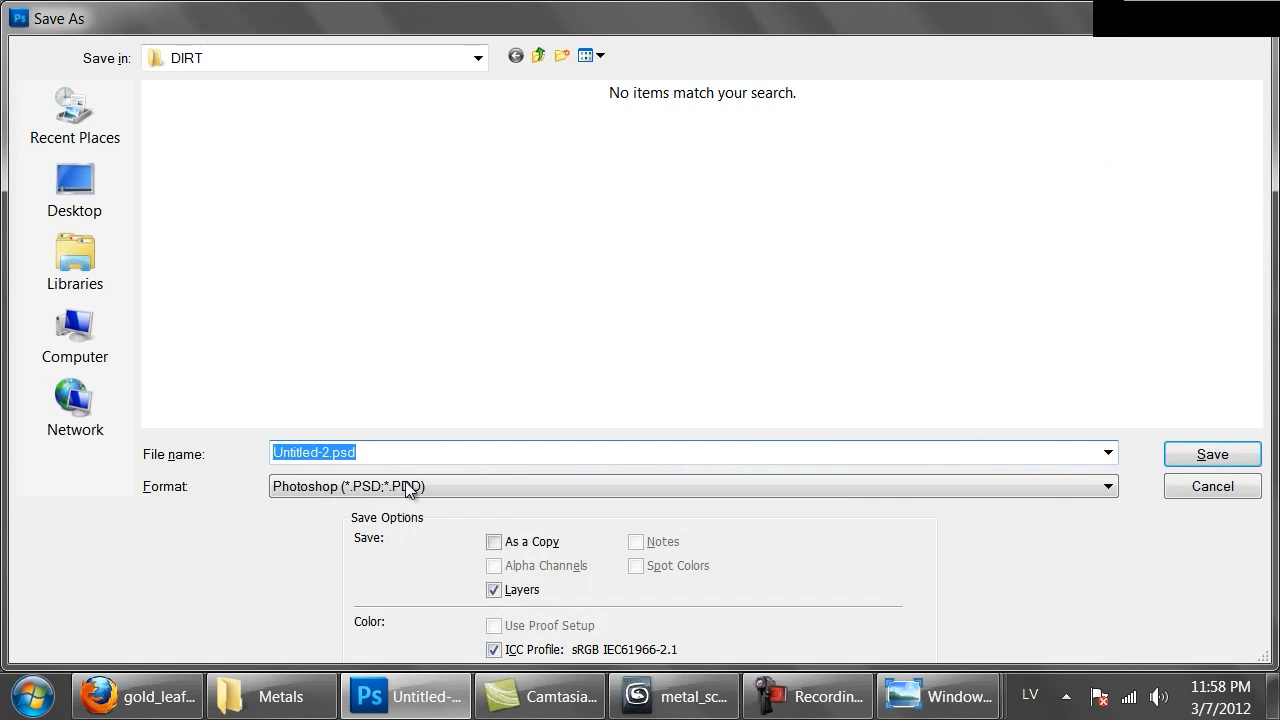
{"action": "left_click", "coordinate": [437, 486]}
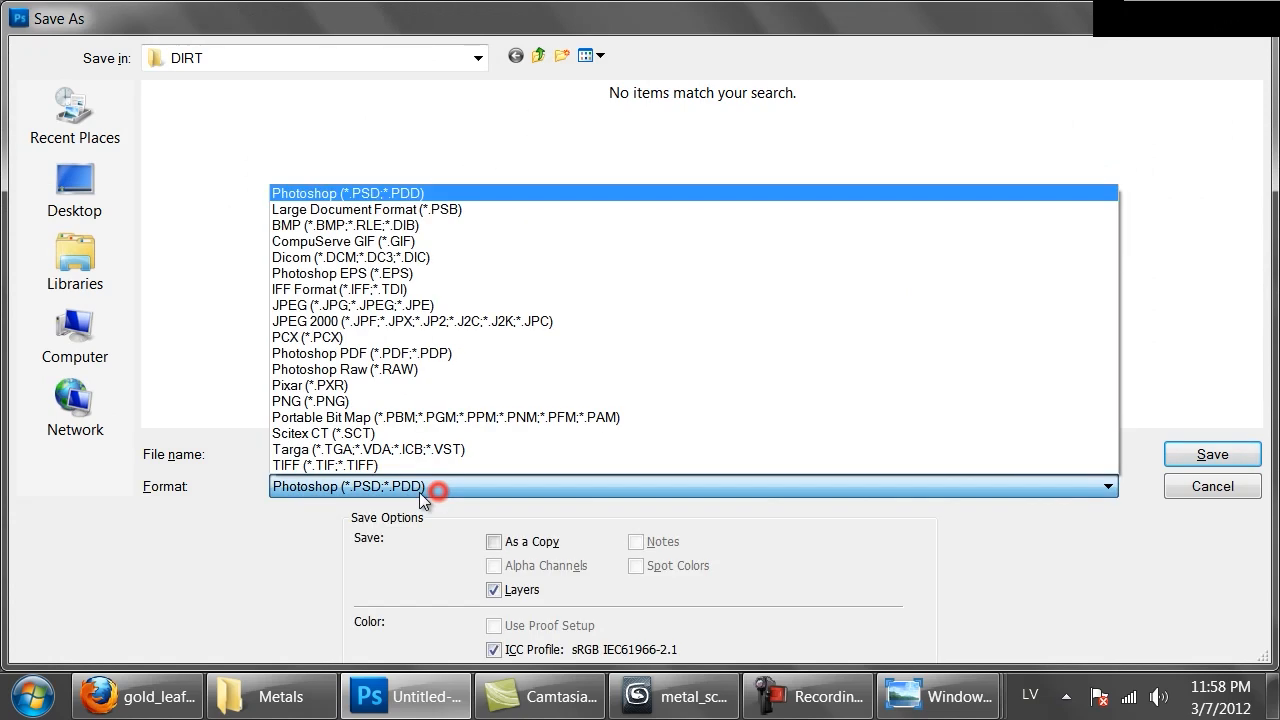
{"action": "left_click", "coordinate": [360, 400]}
{"action": "left_click", "coordinate": [368, 458]}
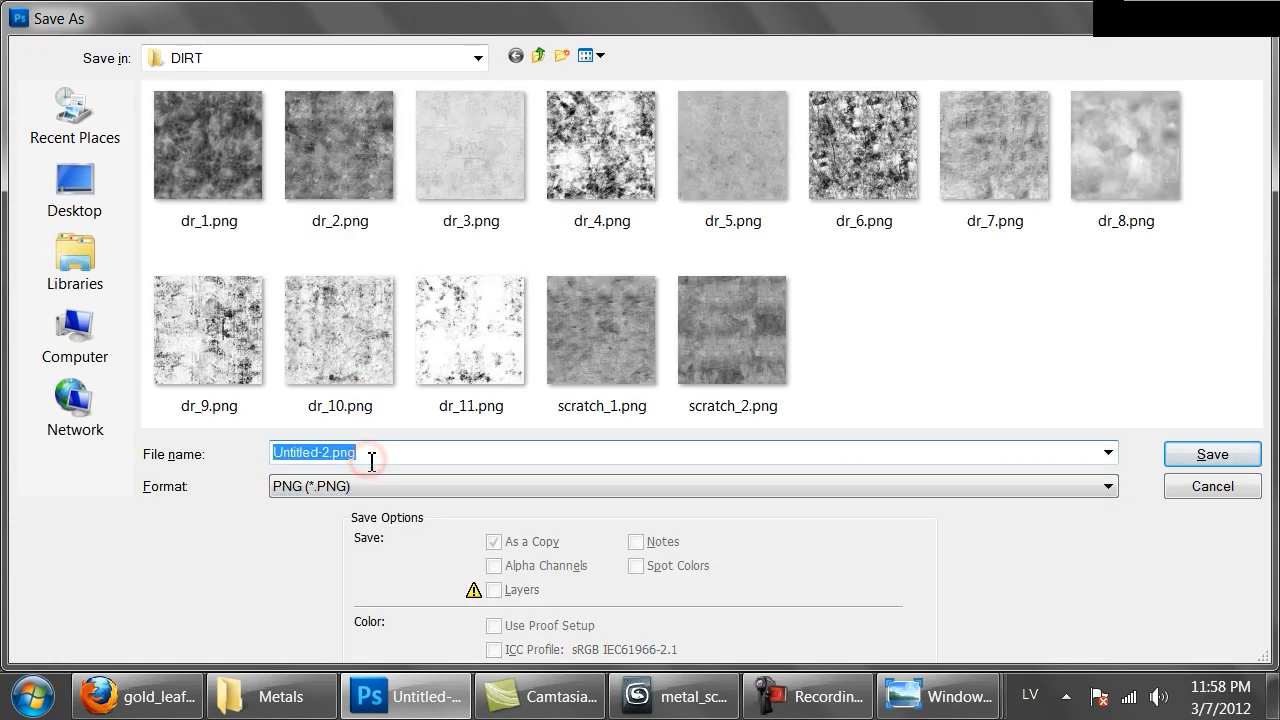
{"action": "type", "text": "goldleaf"}
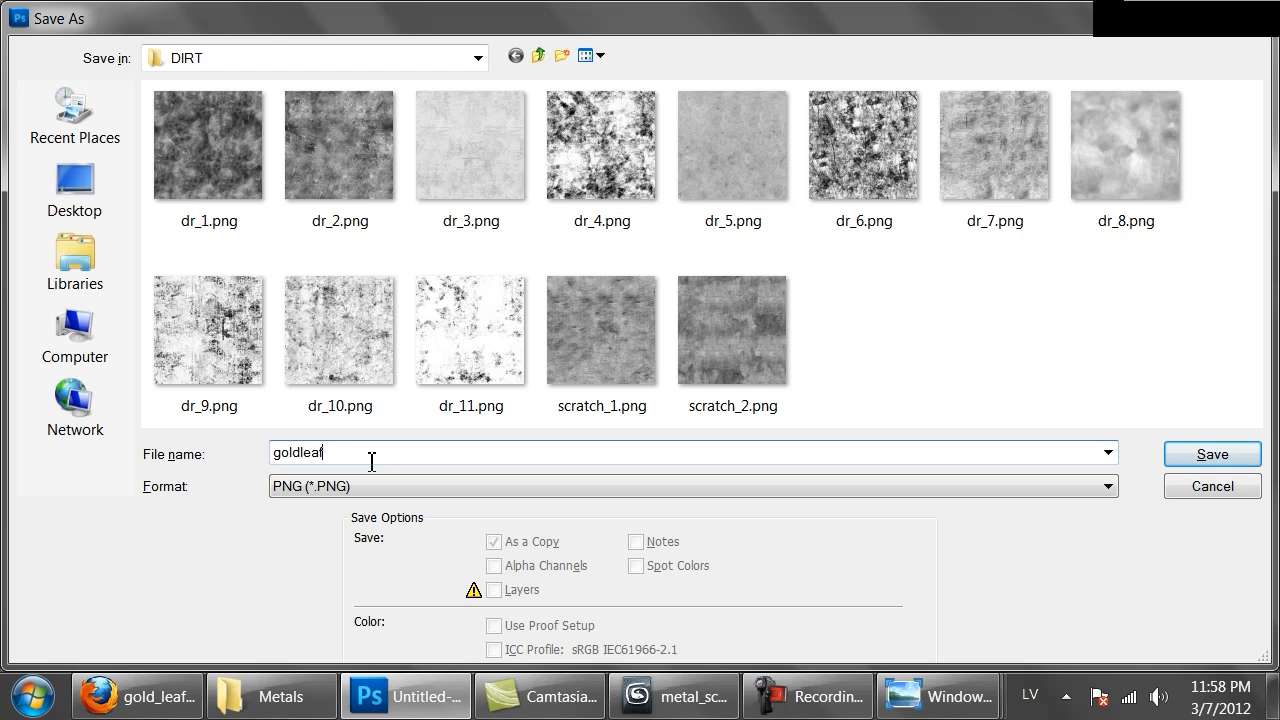
{"action": "key", "text": "Return"}
{"action": "key", "text": "Return"}
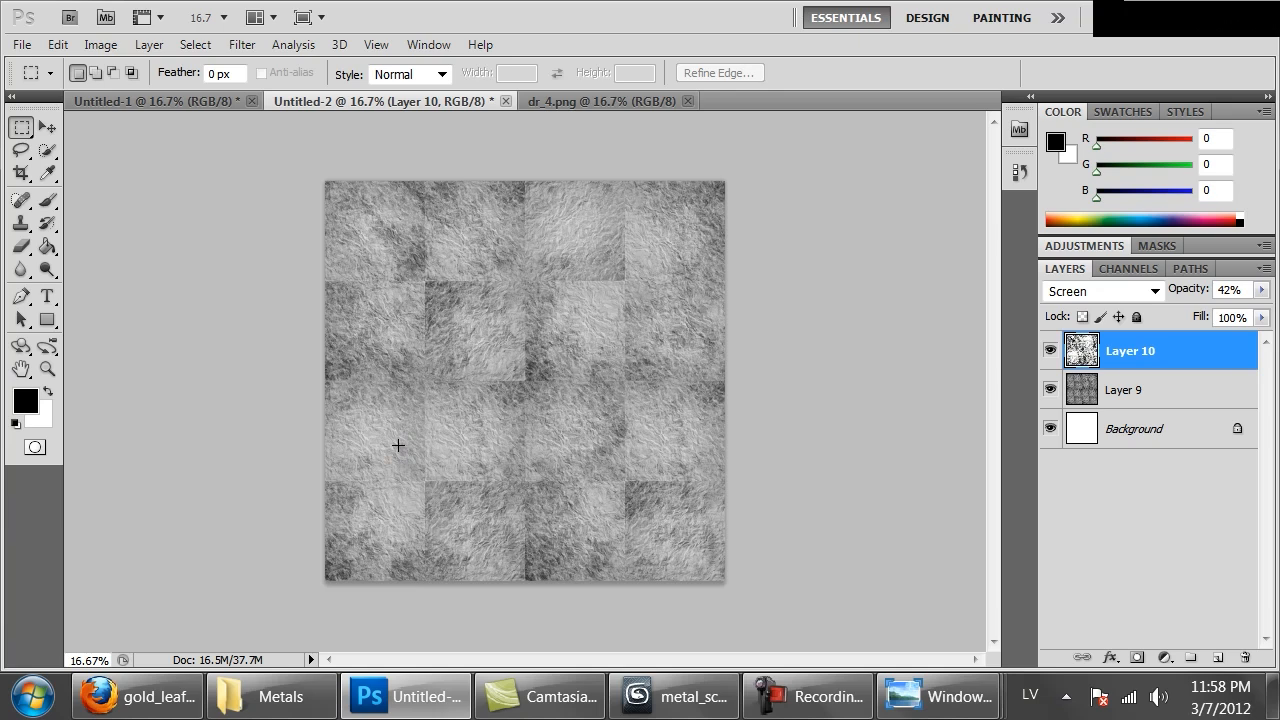
- Switch to 3ds Max, copy the Brass material into the empty slot beside Silver_antique and rename the copy Gold_leaf
{"action": "left_click", "coordinate": [736, 706]}
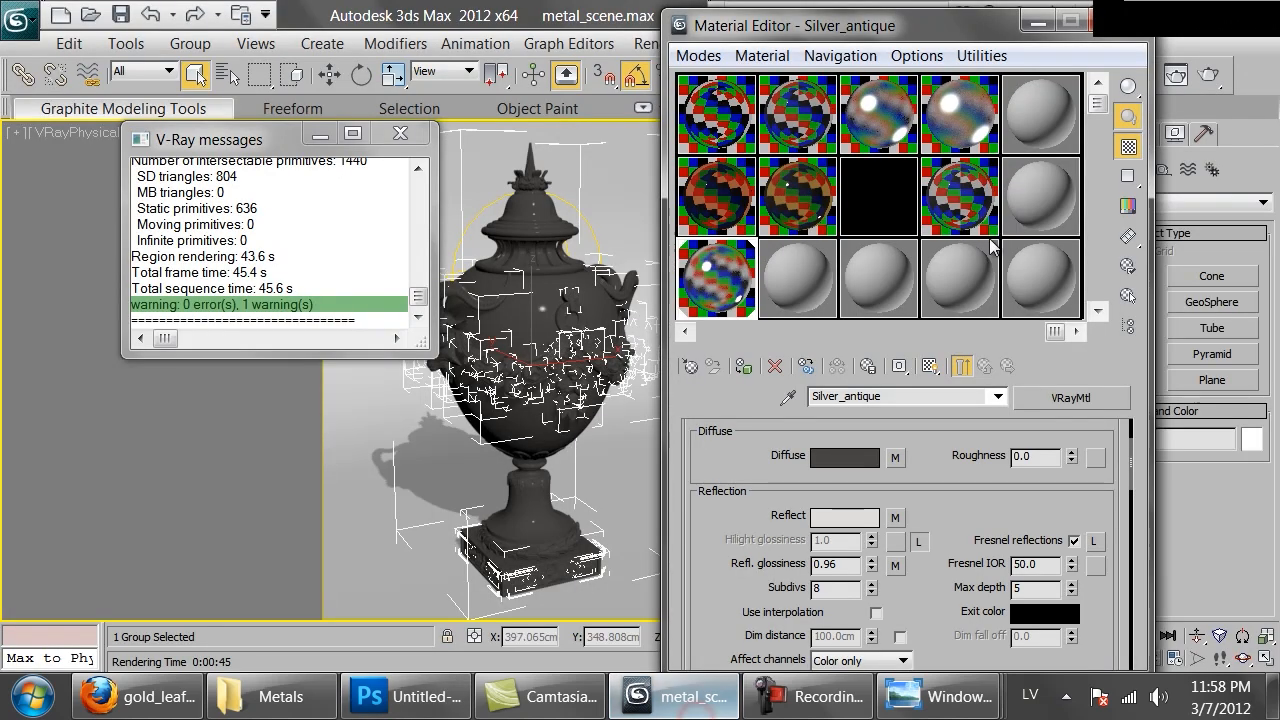
{"action": "left_click", "coordinate": [779, 281]}
{"action": "left_click", "coordinate": [806, 215]}
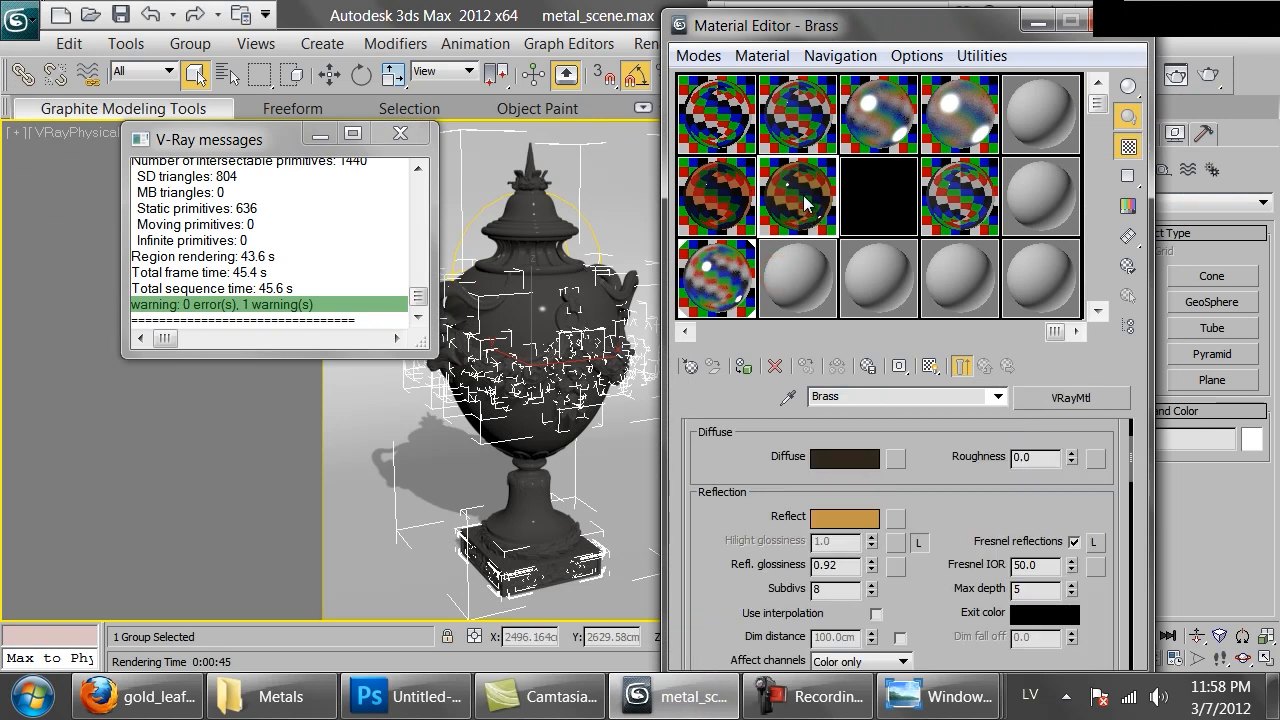
{"action": "left_click_drag", "start_coordinate": [803, 195], "coordinate": [813, 287]}
{"action": "left_click", "coordinate": [899, 390]}
{"action": "type", "text": "Gold_leaf"}
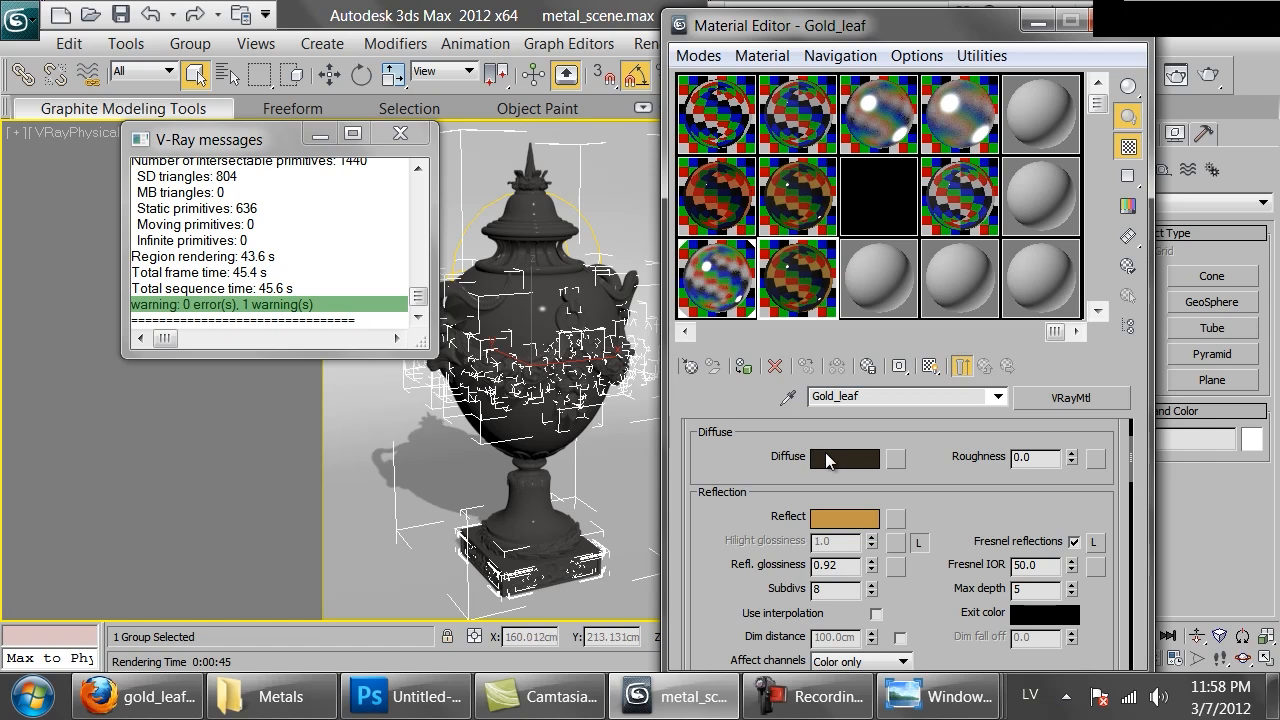
- Consult the gold leaf dome reference photo and set Gold_leaf's diffuse colour to hue 38, saturation 185, value 4
{"action": "left_click", "coordinate": [826, 458]}
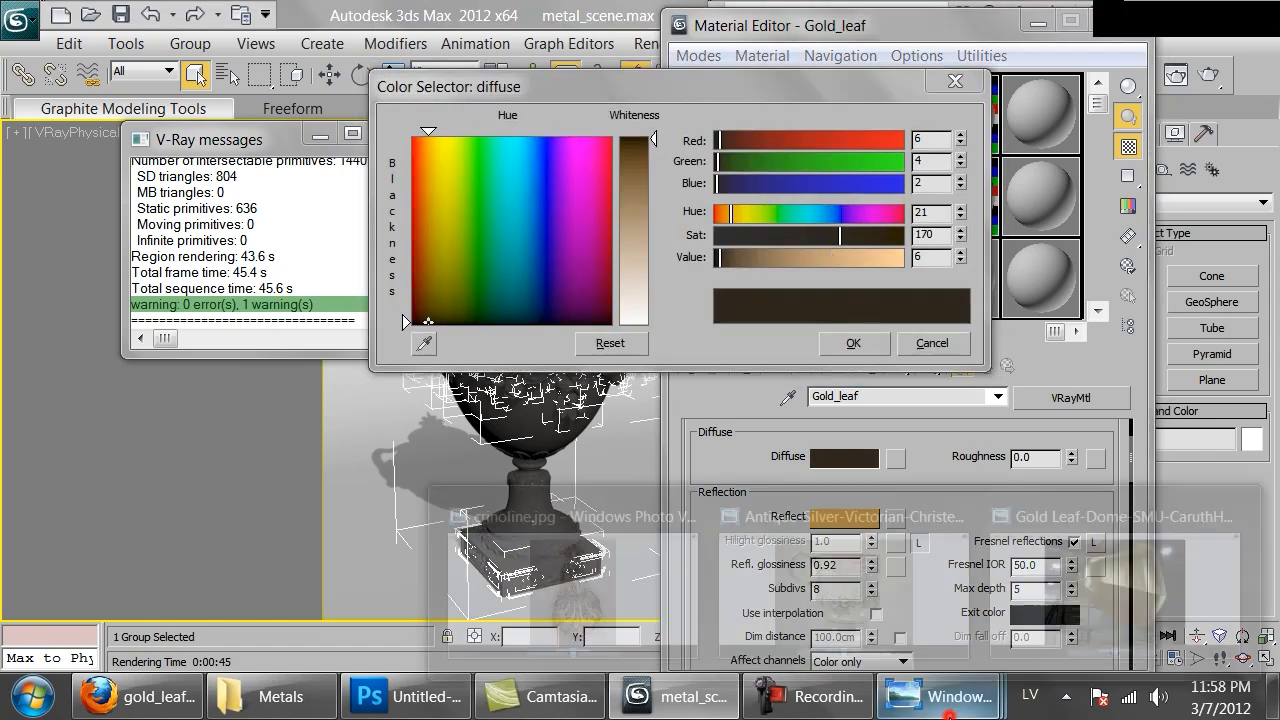
{"action": "mouse_move", "coordinate": [938, 696]}
{"action": "left_click", "coordinate": [1113, 578]}
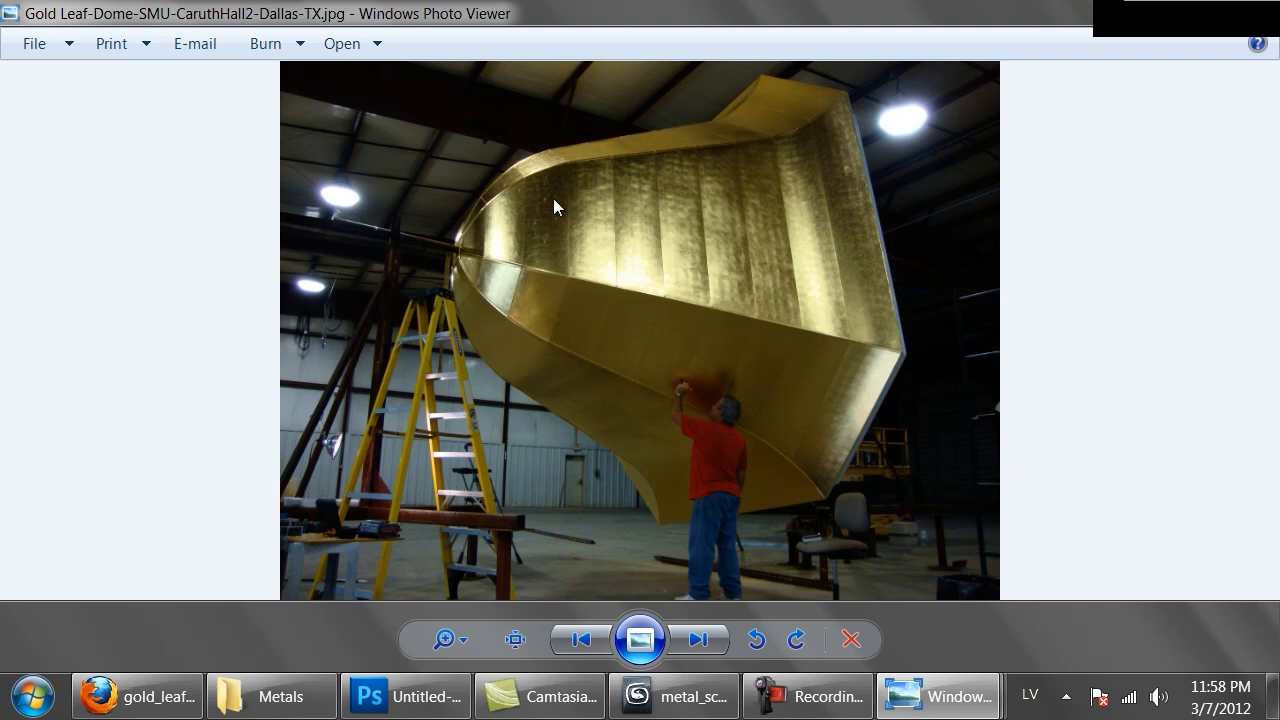
{"action": "left_click", "coordinate": [680, 696]}
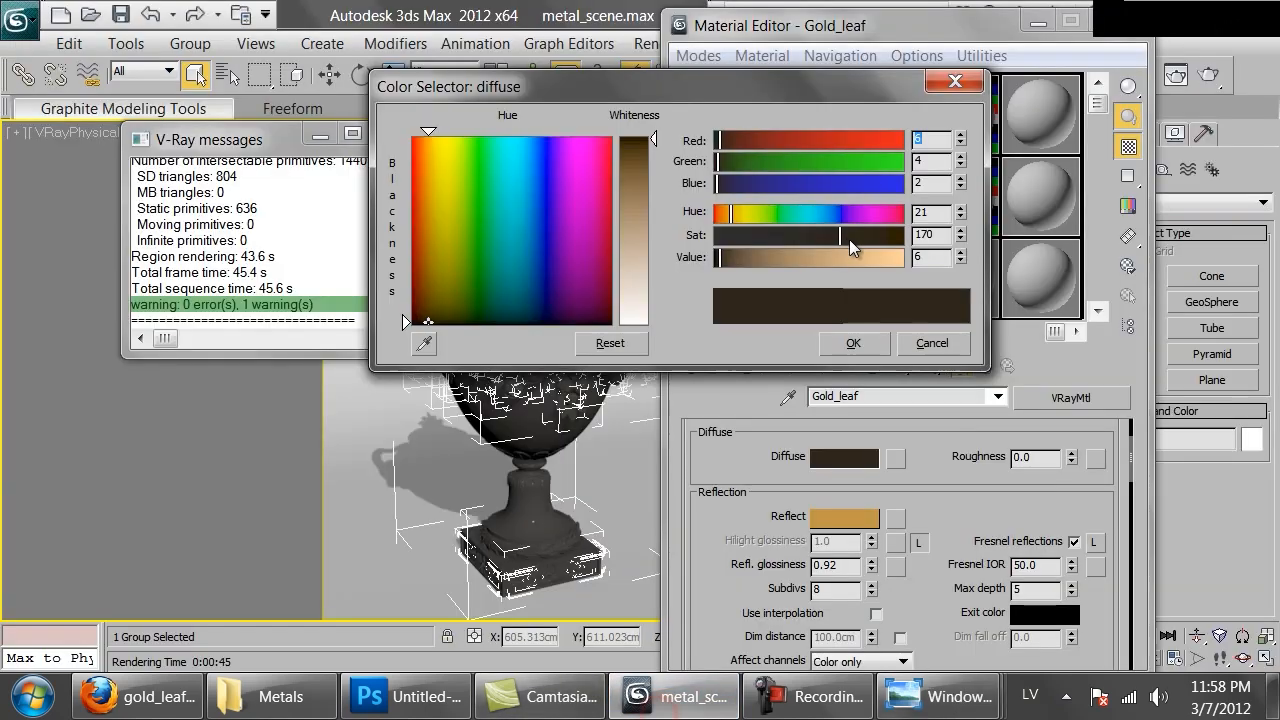
{"action": "left_click_drag", "start_coordinate": [742, 206], "coordinate": [746, 212]}
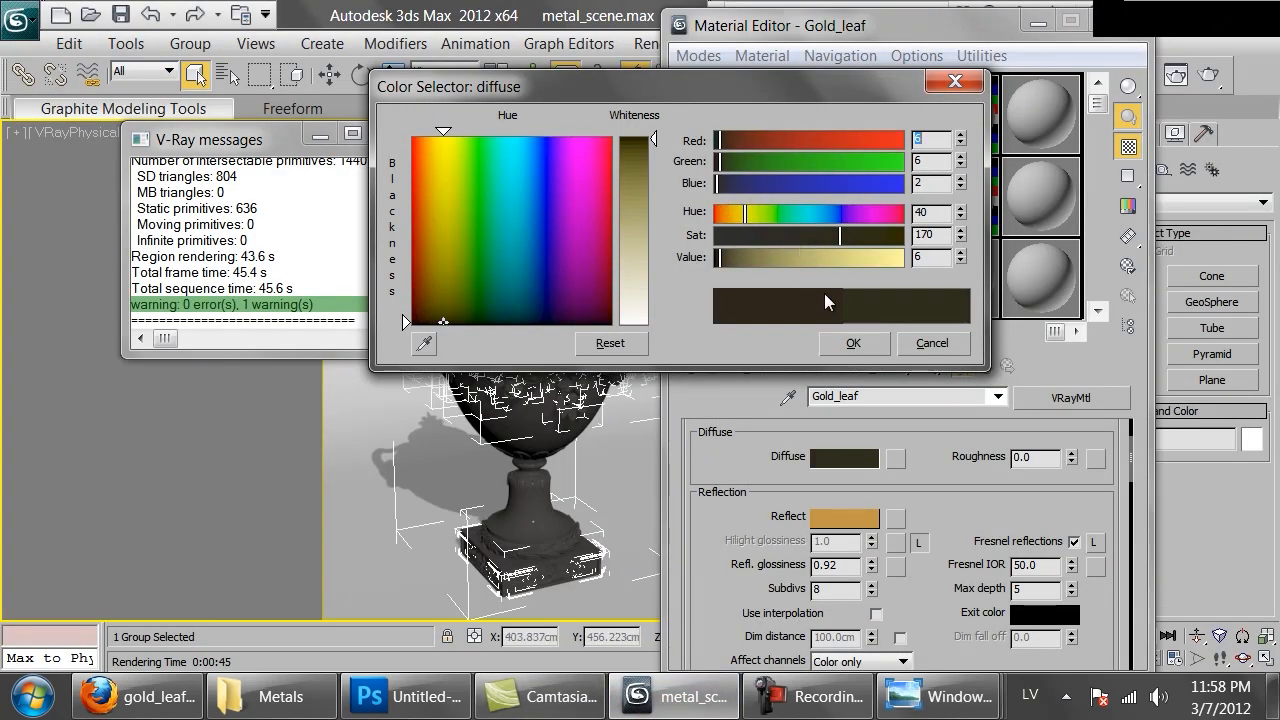
{"action": "left_click", "coordinate": [850, 240]}
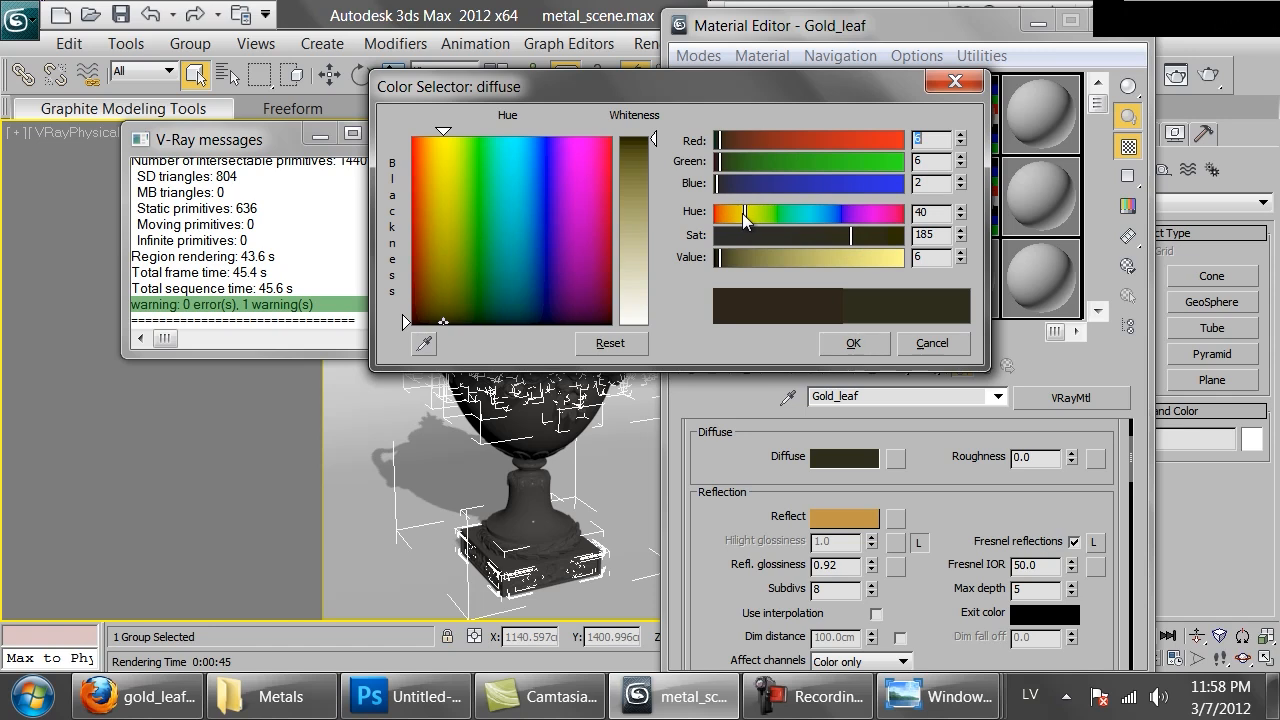
{"action": "left_click", "coordinate": [720, 260]}
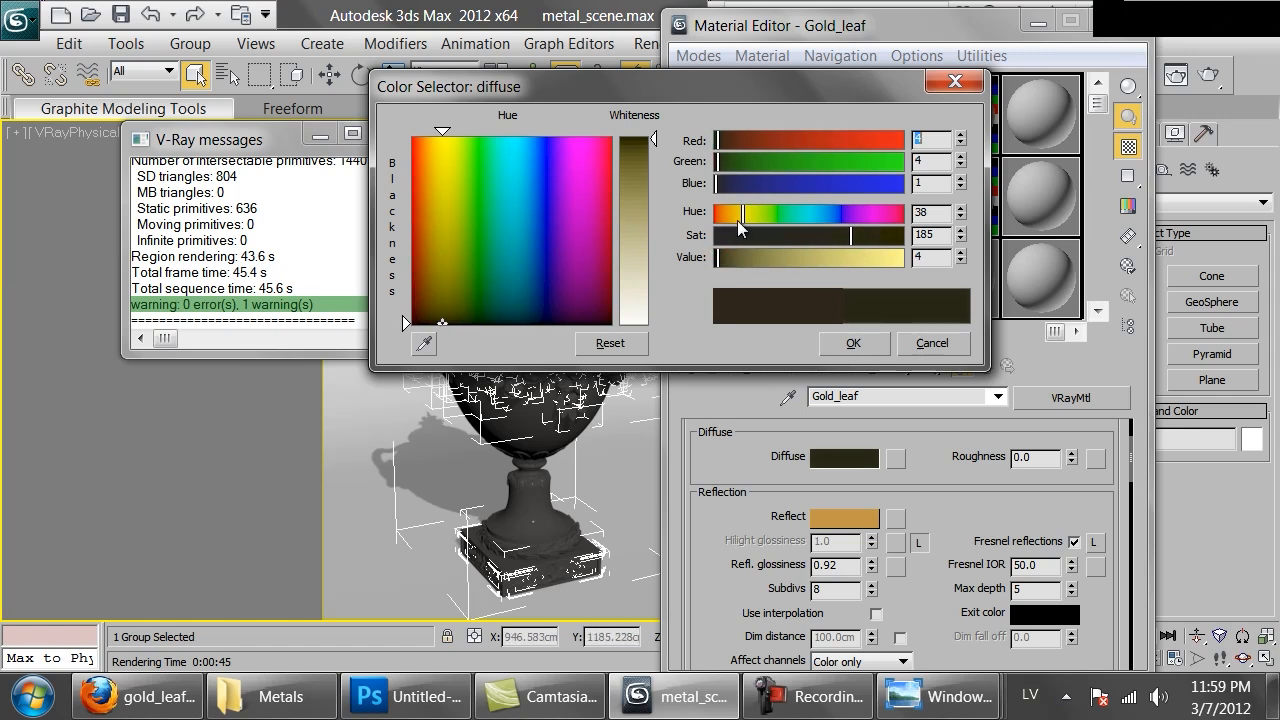
{"action": "left_click", "coordinate": [852, 343]}
- Set Gold_leaf's reflection colour to a brighter yellow-gold with hue 27, saturation 226 and value 220
{"action": "left_click_drag", "start_coordinate": [970, 525], "coordinate": [941, 501]}
{"action": "scroll", "coordinate": [900, 510], "scroll_direction": "up", "scroll_amount": 2}
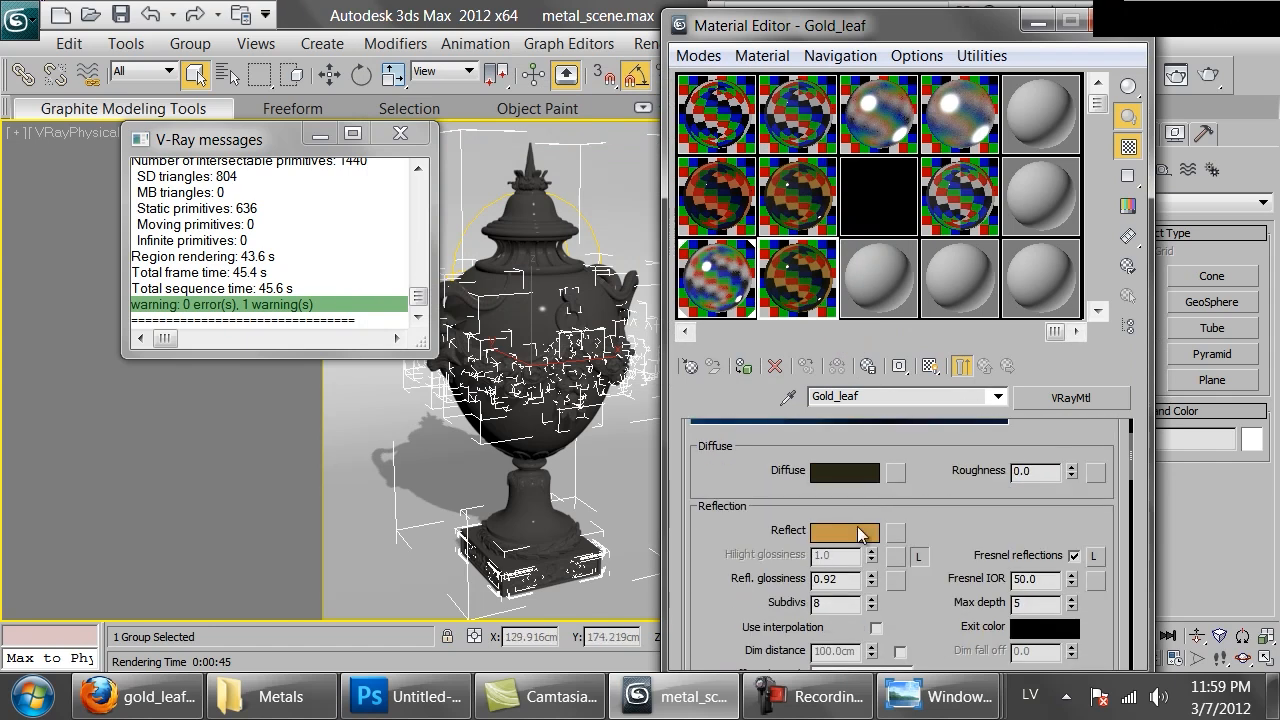
{"action": "left_click", "coordinate": [860, 533]}
{"action": "left_click_drag", "start_coordinate": [862, 257], "coordinate": [876, 256]}
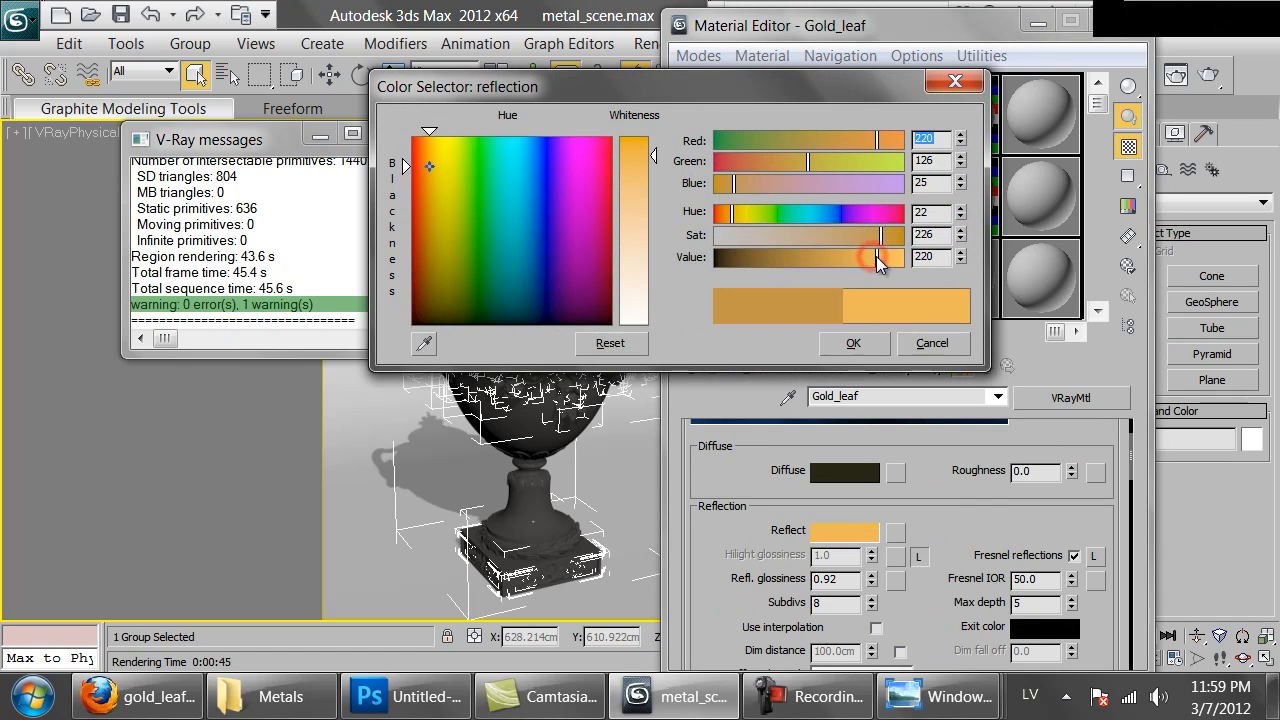
{"action": "left_click", "coordinate": [734, 213]}
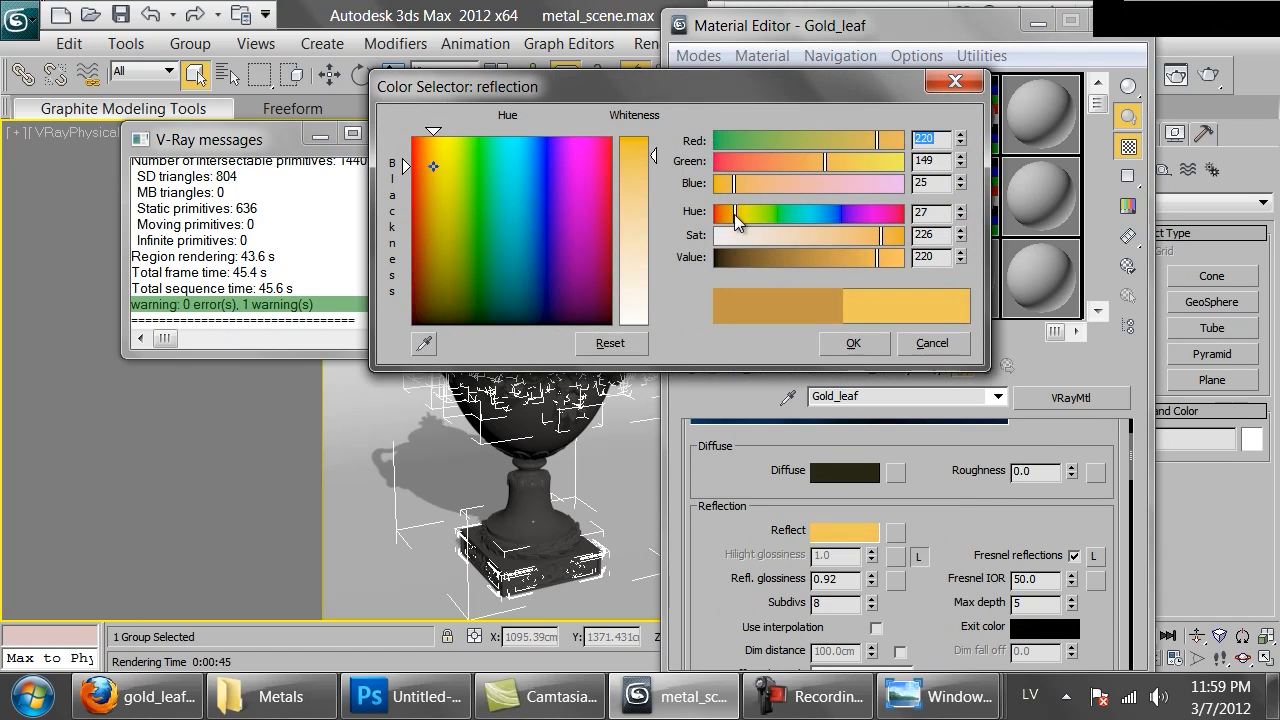
{"action": "left_click", "coordinate": [862, 344]}
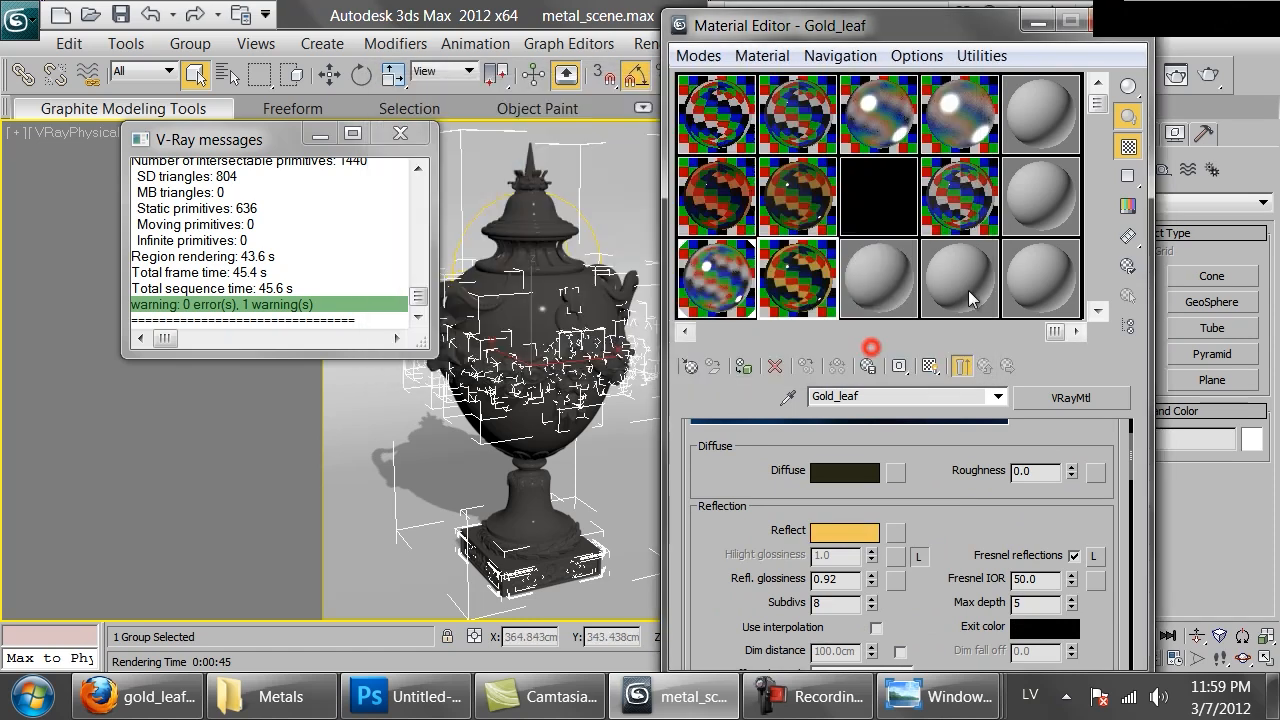
- Set Gold_leaf's Fresnel IOR to 70 and change its BRDF type to Ward
{"action": "left_click", "coordinate": [1128, 148]}
{"action": "double_click", "coordinate": [1037, 580]}
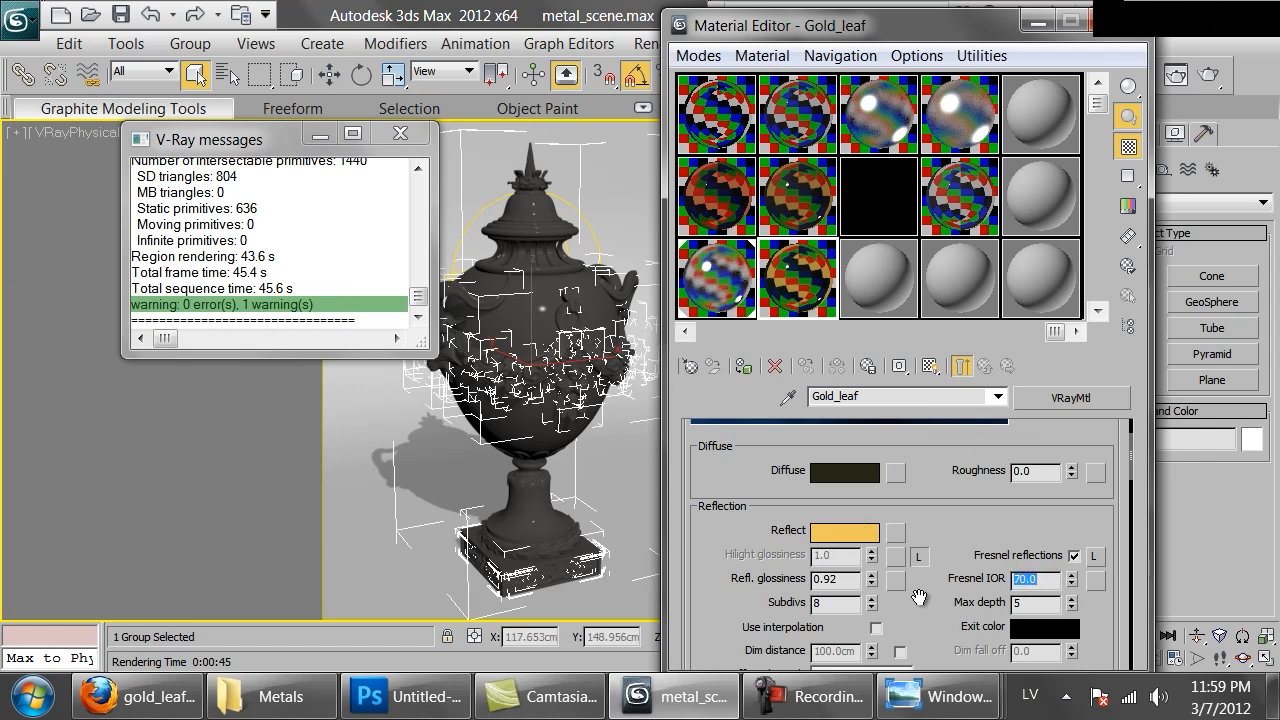
{"action": "scroll", "coordinate": [918, 598], "scroll_direction": "down", "scroll_amount": 6}
{"action": "scroll", "coordinate": [881, 487], "scroll_direction": "down", "scroll_amount": 4}
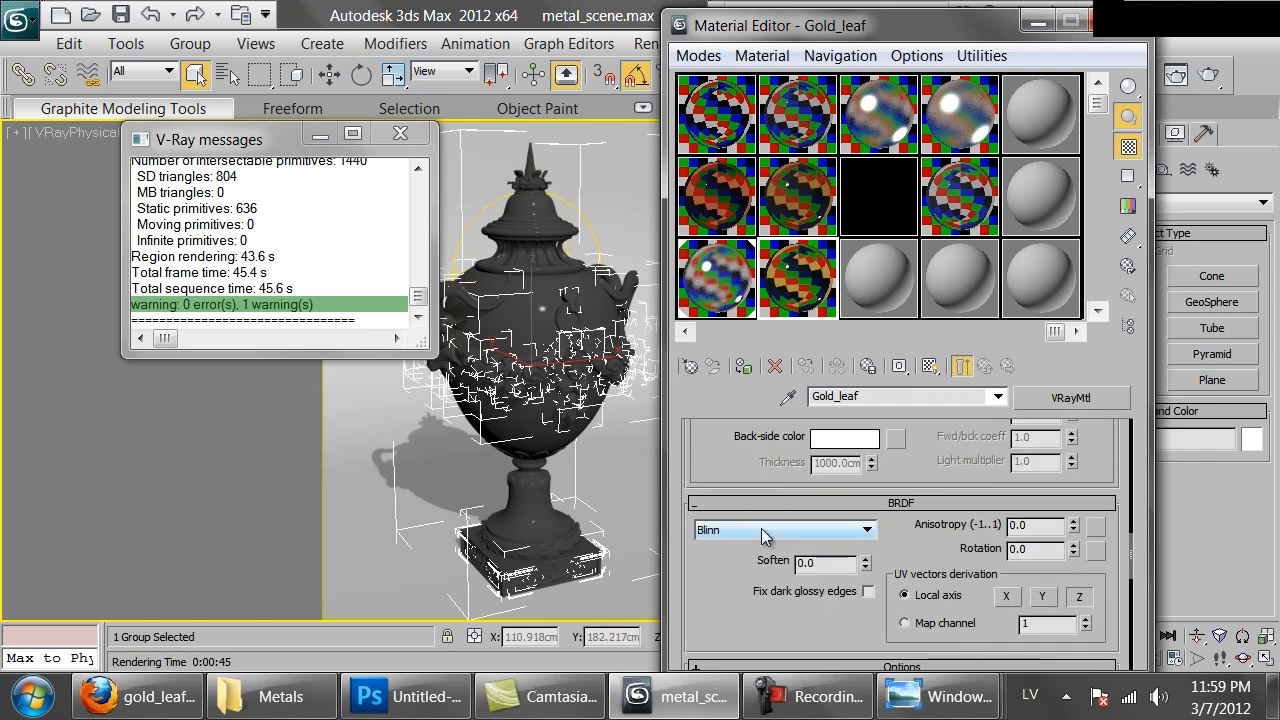
{"action": "left_click", "coordinate": [765, 531]}
{"action": "left_click", "coordinate": [727, 563]}
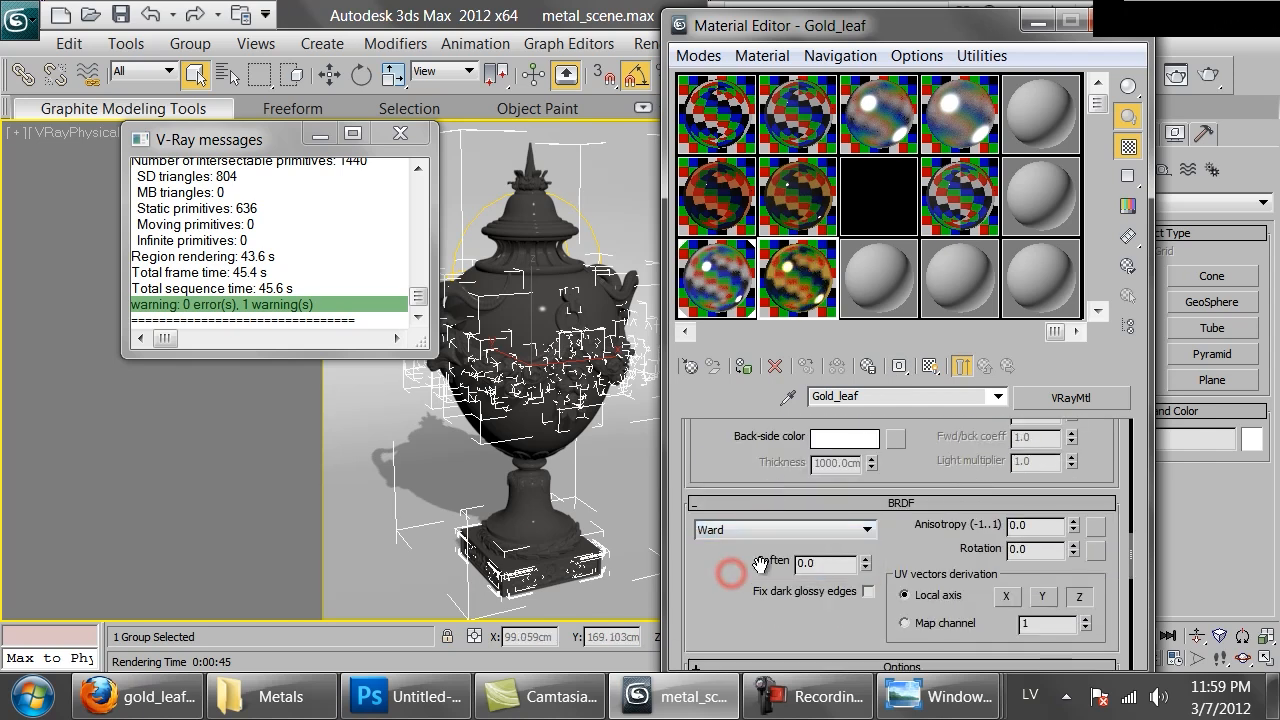
- Open an enlarged preview of the Gold_leaf sample and find the material's bump map slot
{"action": "double_click", "coordinate": [805, 316]}
{"action": "scroll", "coordinate": [873, 585], "scroll_direction": "down", "scroll_amount": 7}
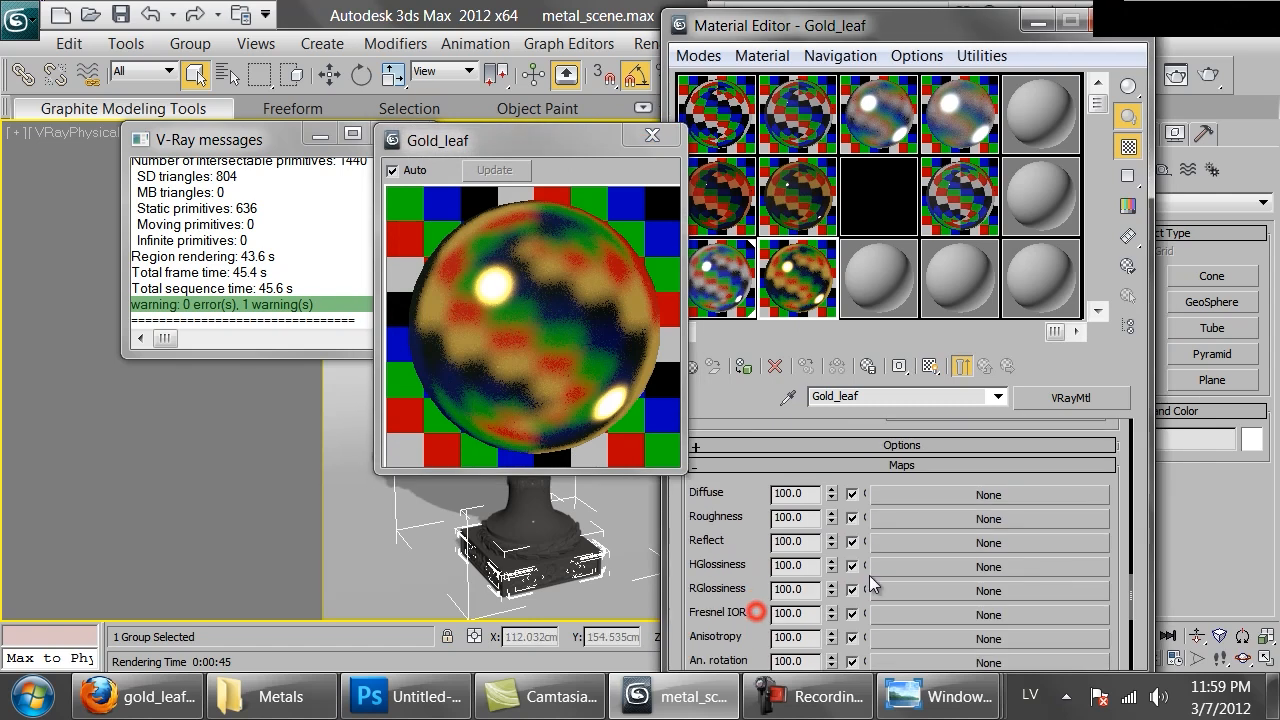
{"action": "scroll", "coordinate": [873, 585], "scroll_direction": "down", "scroll_amount": 4}
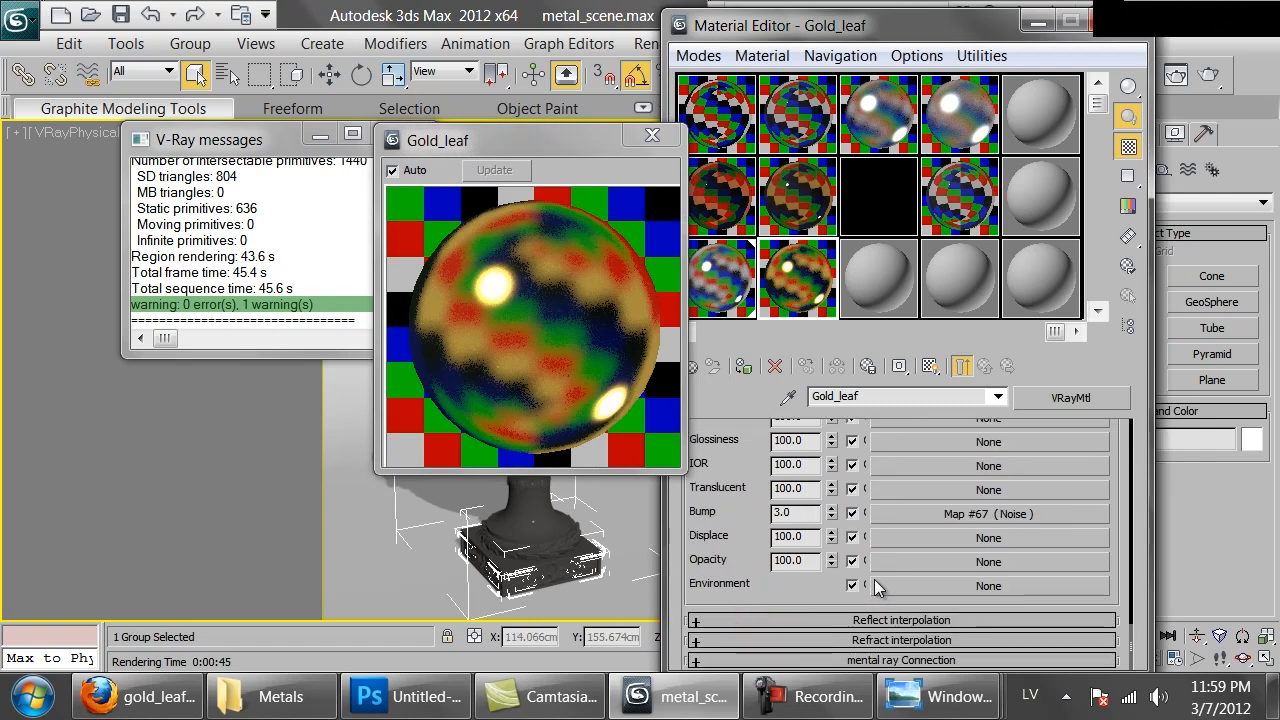
- Replace the Gold_leaf material's Noise bump map with a Mix map, keeping the old map as a sub-map
{"action": "left_click", "coordinate": [900, 514]}
{"action": "left_click", "coordinate": [1045, 397]}
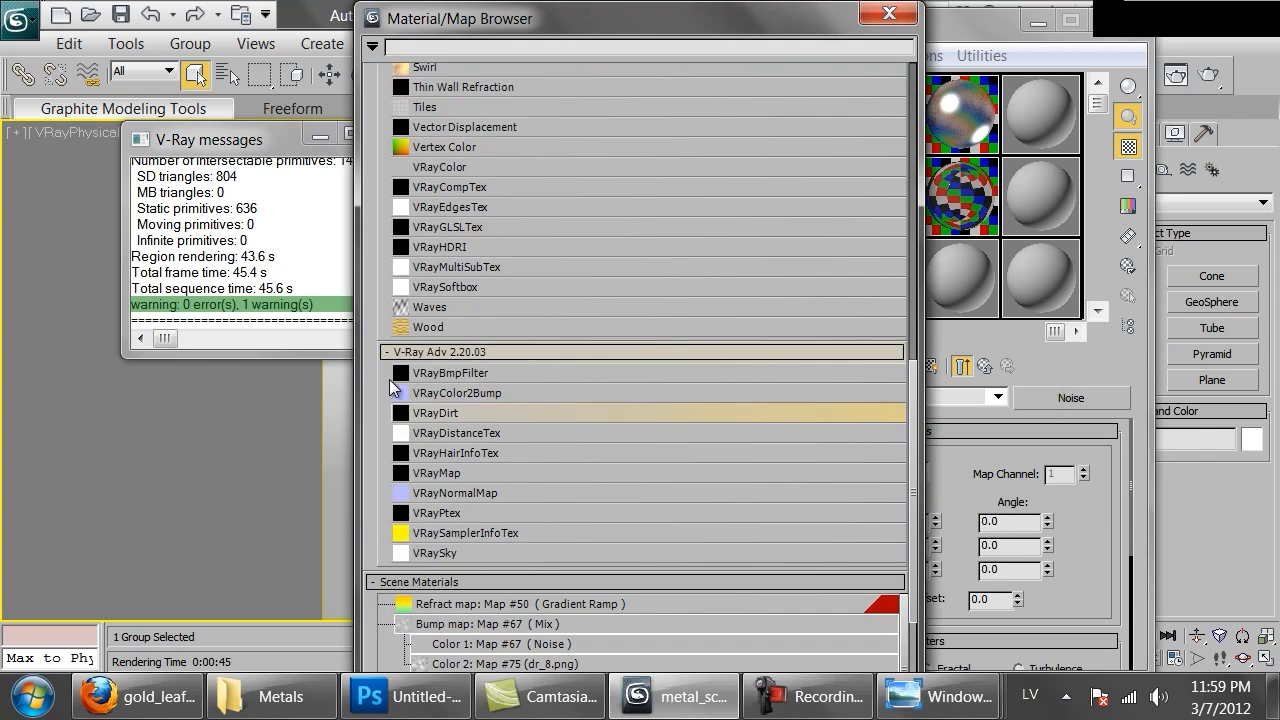
{"action": "scroll", "coordinate": [486, 198], "scroll_direction": "up", "scroll_amount": 8}
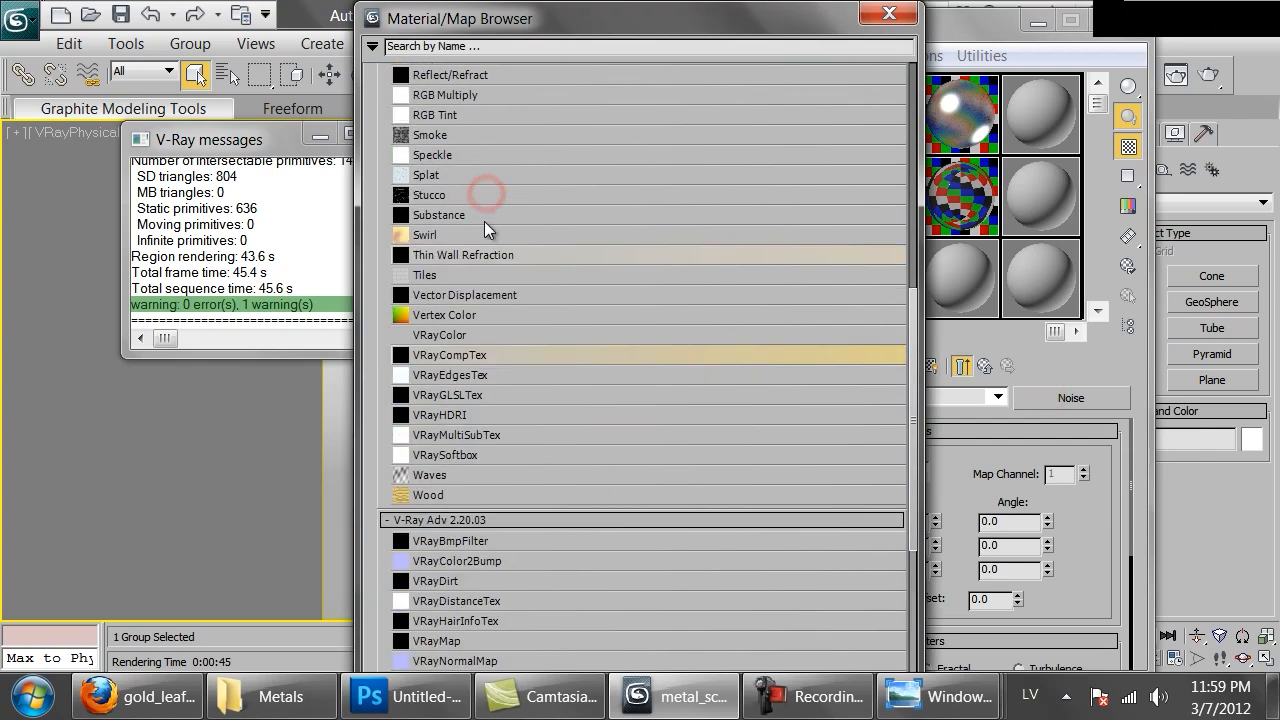
{"action": "double_click", "coordinate": [421, 210]}
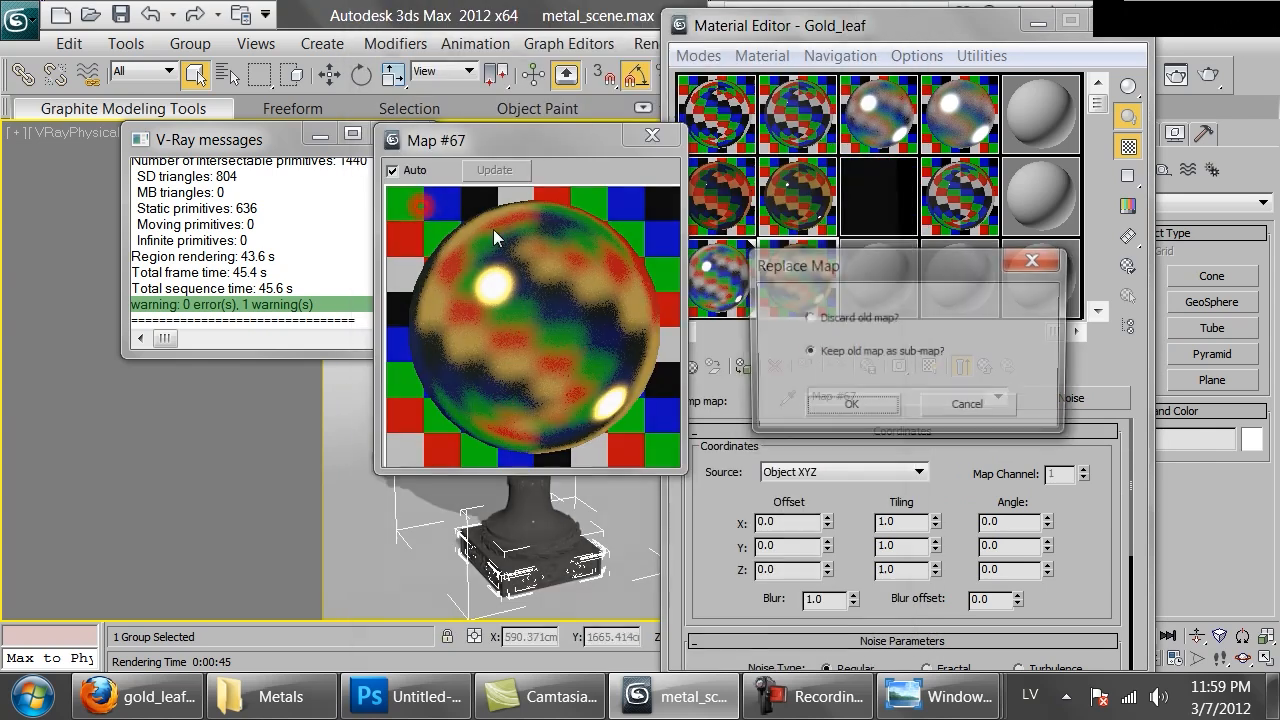
{"action": "left_click", "coordinate": [850, 408]}
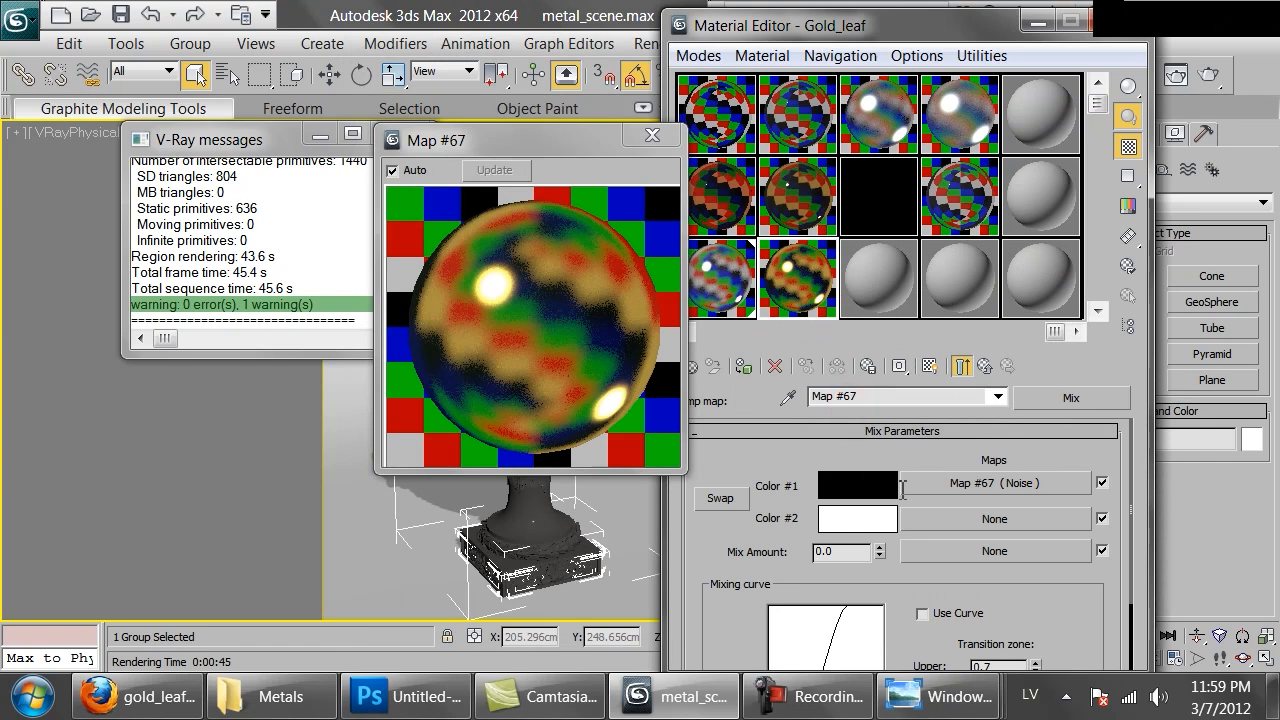
- Load the bitmap goldleaf.png from the DIRT folder into the Mix map's Color #2 slot
{"action": "left_click", "coordinate": [960, 523]}
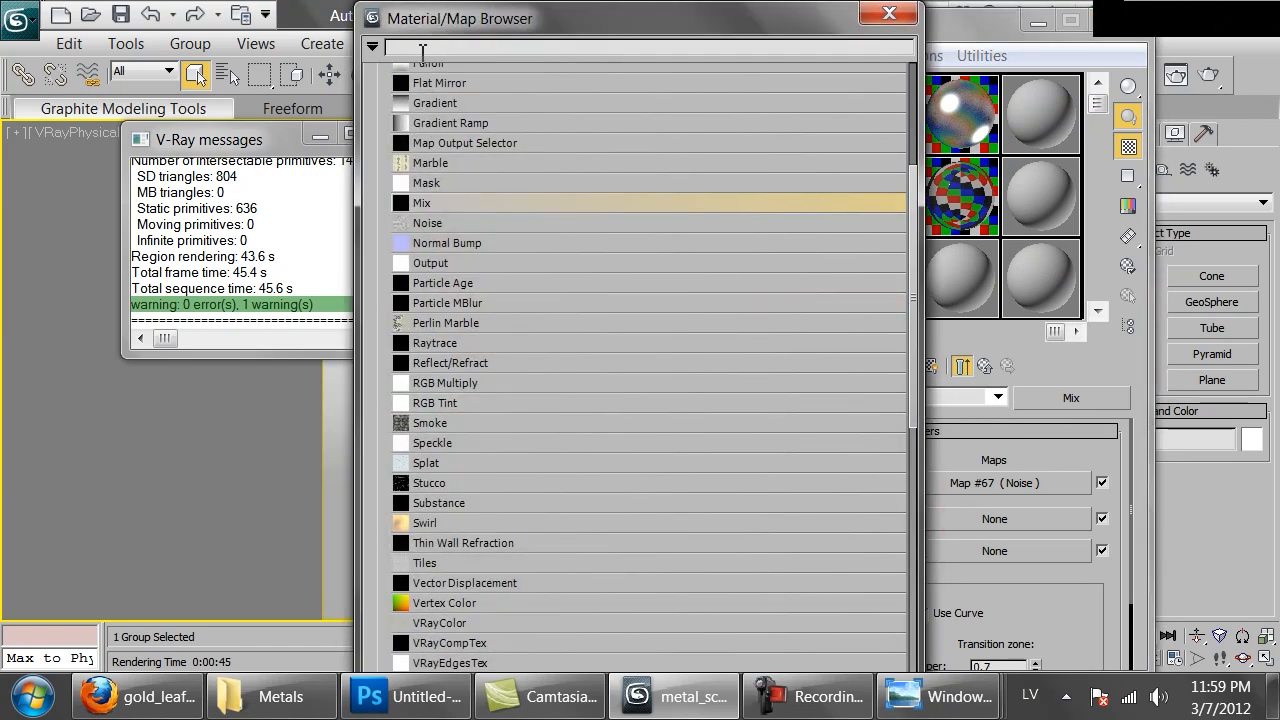
{"action": "scroll", "coordinate": [449, 115], "scroll_direction": "up", "scroll_amount": 2}
{"action": "left_click", "coordinate": [448, 110]}
{"action": "scroll", "coordinate": [448, 115], "scroll_direction": "up", "scroll_amount": 3}
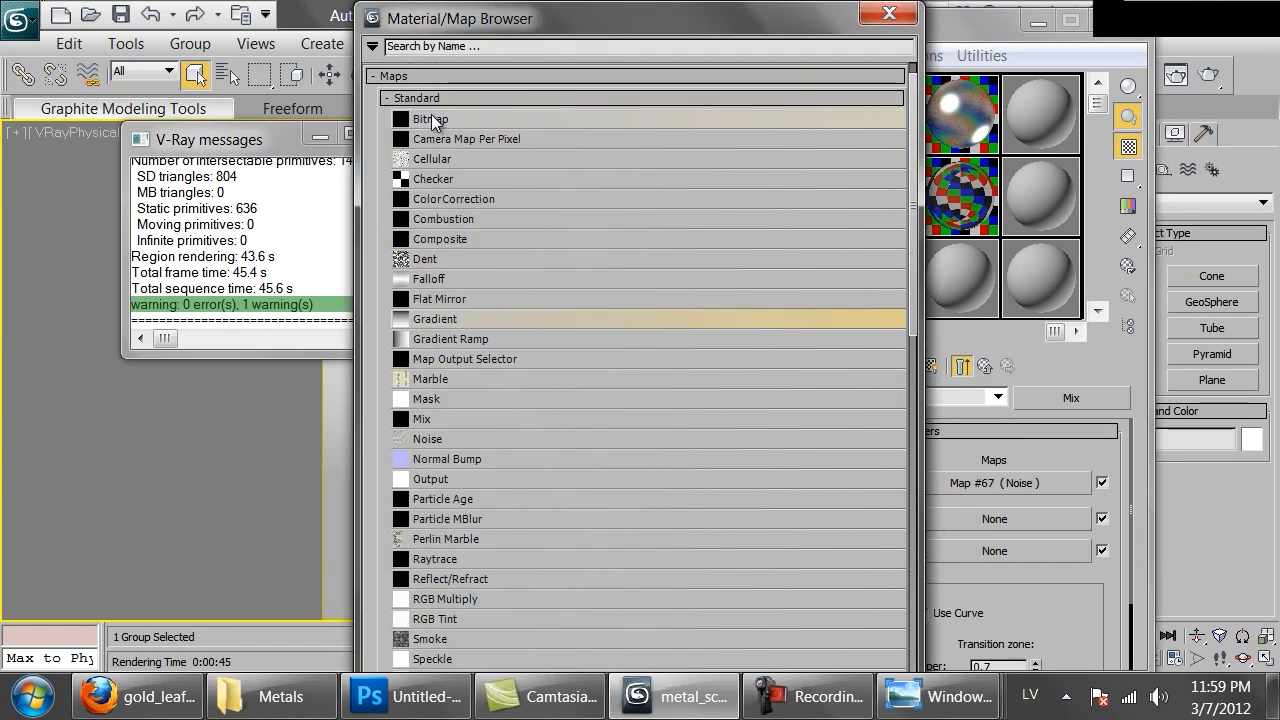
{"action": "double_click", "coordinate": [432, 114]}
{"action": "left_click", "coordinate": [393, 212]}
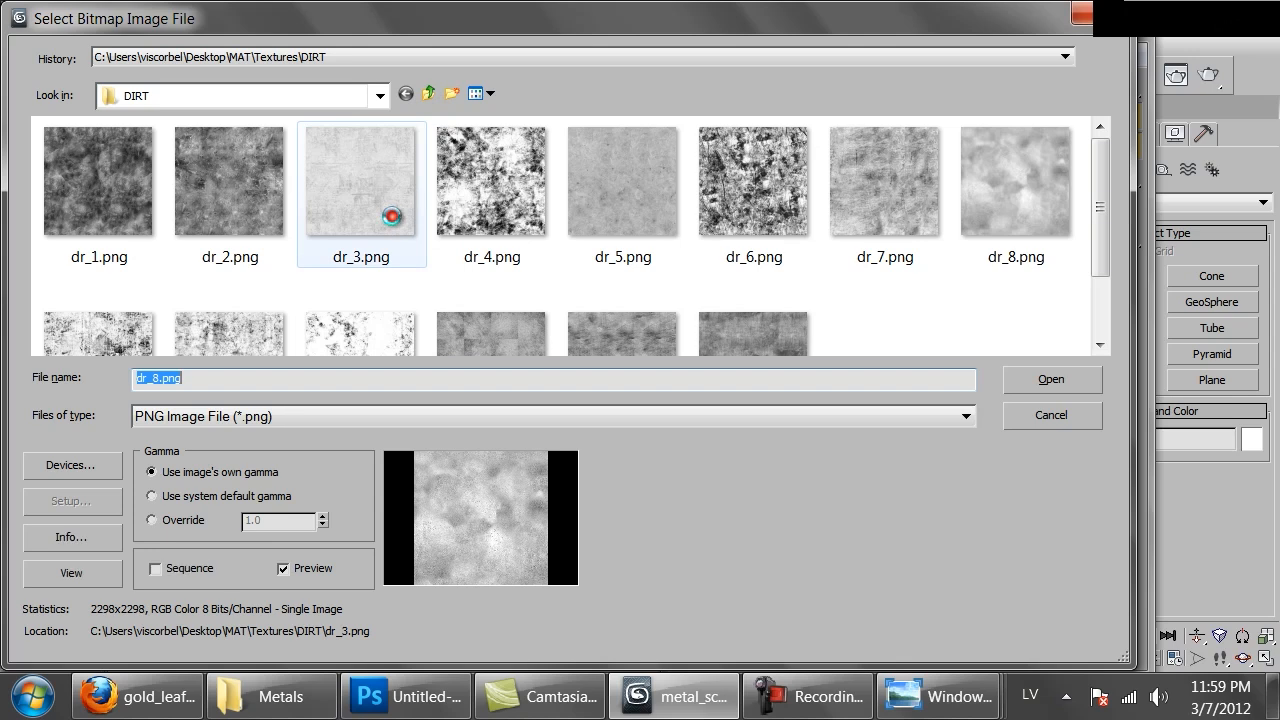
{"action": "double_click", "coordinate": [486, 344]}
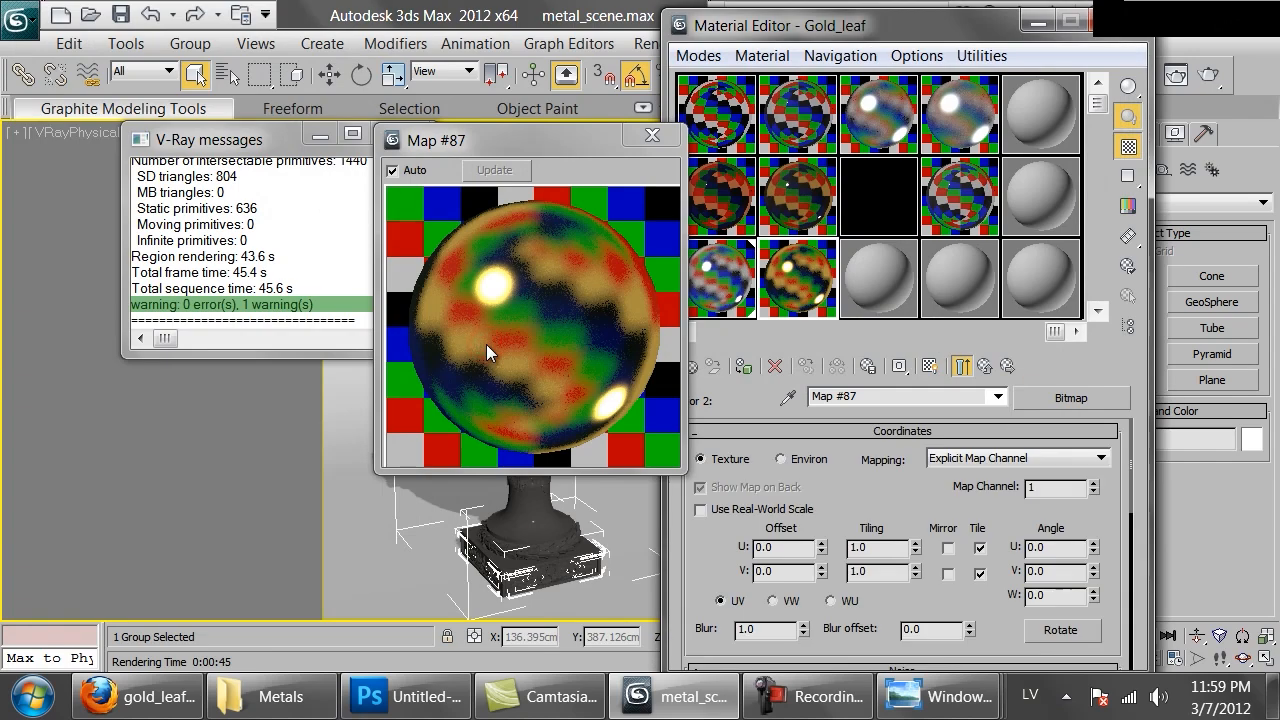
- Show the goldleaf bitmap in the viewport and assign the Gold_leaf material to the selected vase
{"action": "left_click", "coordinate": [929, 366]}
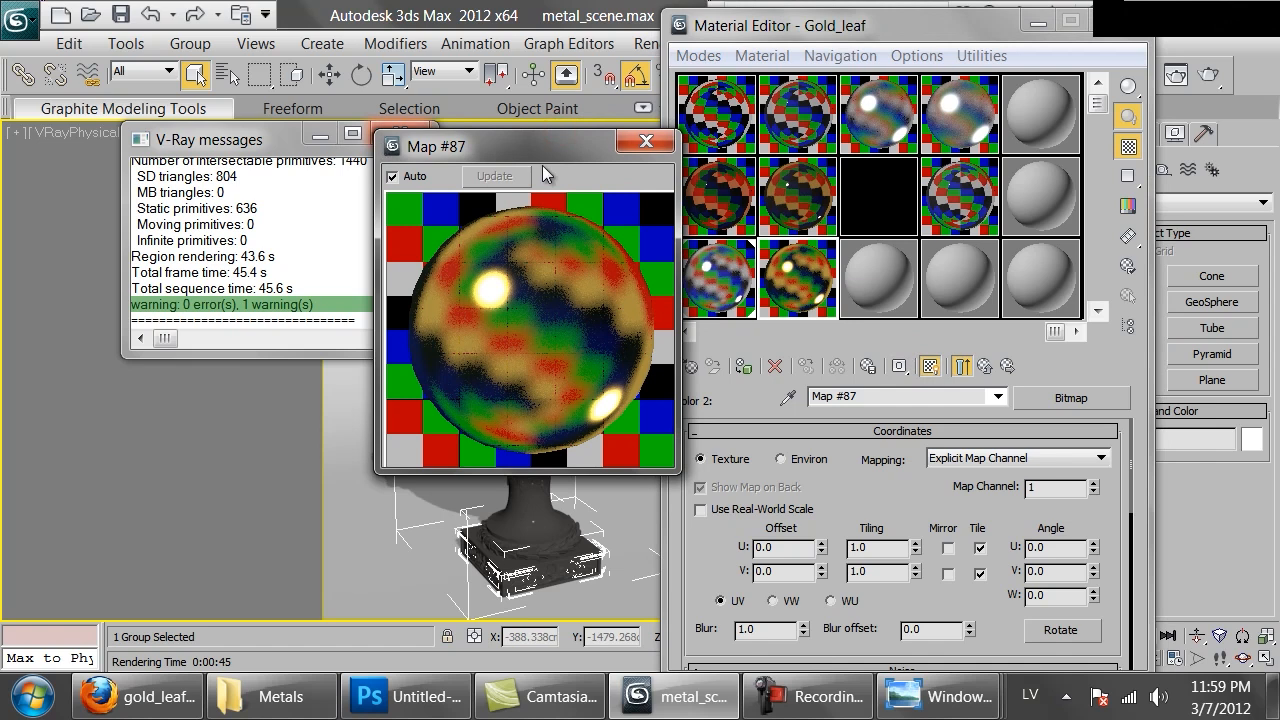
{"action": "left_click_drag", "start_coordinate": [566, 146], "coordinate": [308, 196]}
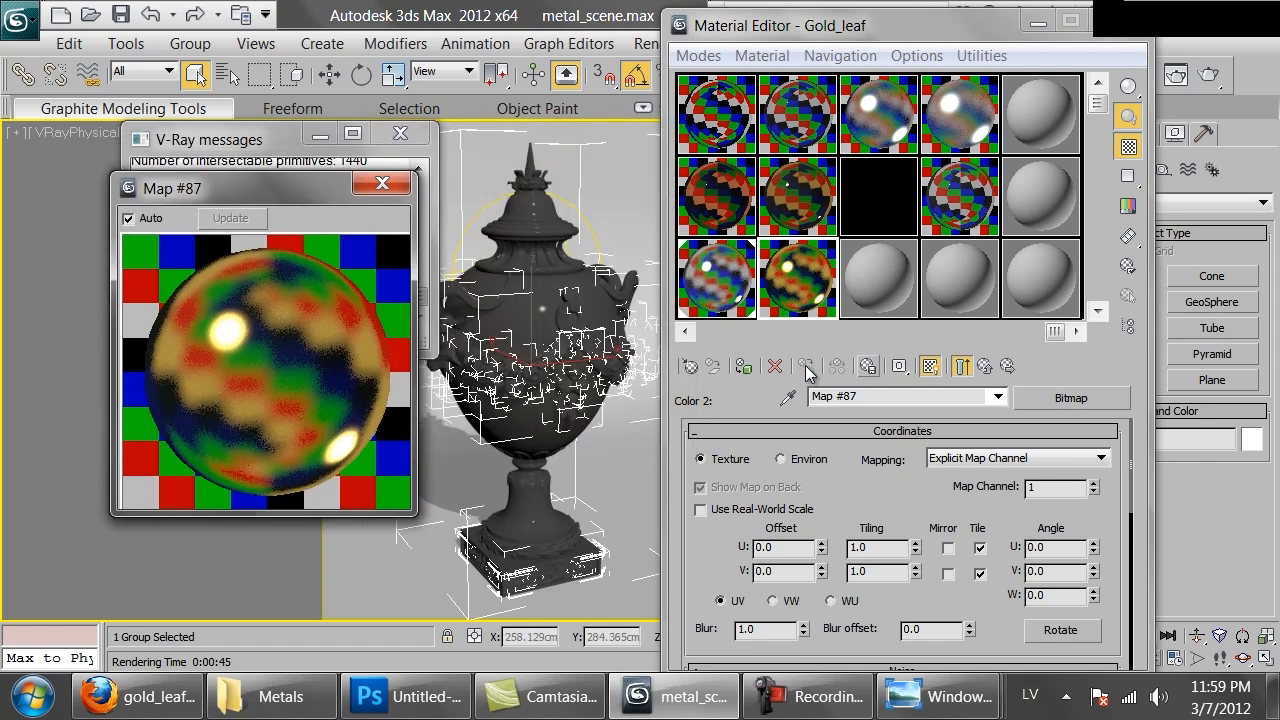
{"action": "left_click", "coordinate": [741, 366]}
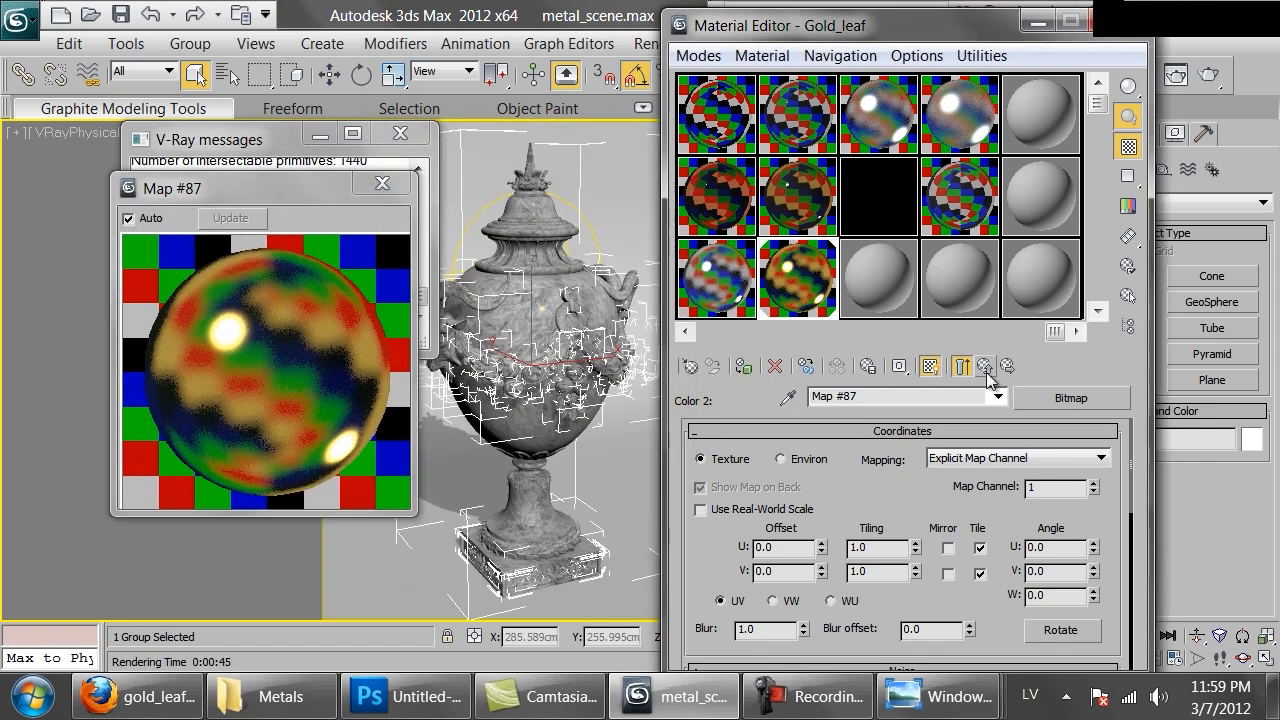
- Set the goldleaf bitmap's U and V tiling to 5
{"action": "double_click", "coordinate": [860, 548]}
{"action": "type", "text": "5"}
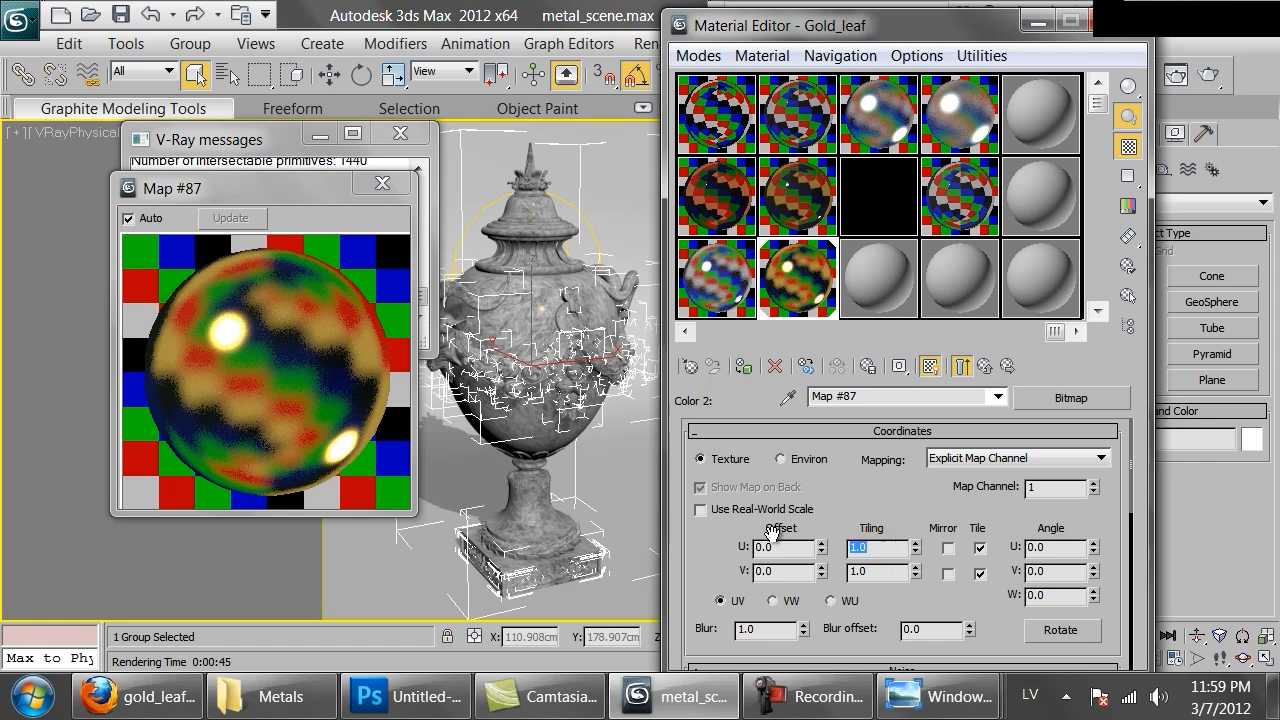
{"action": "key", "text": "Tab"}
{"action": "type", "text": "5"}
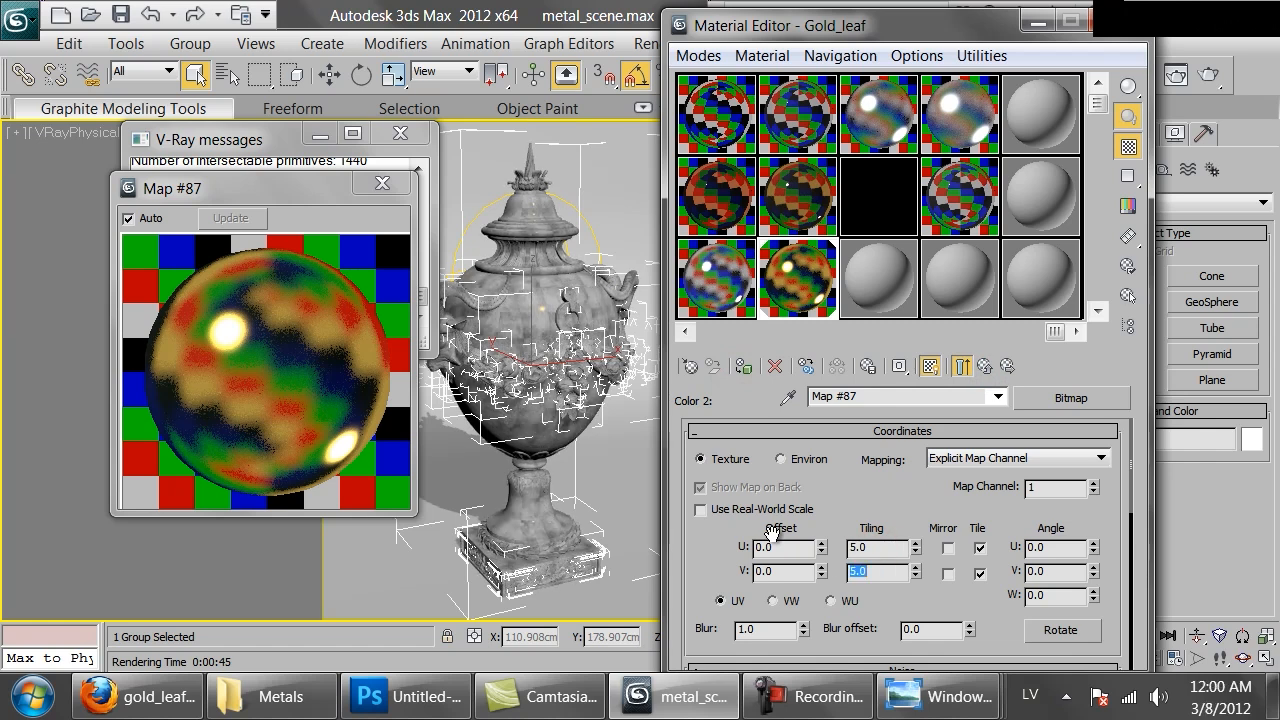
- Set the goldleaf bitmap's U and V tiling to 3 and the parent Mix map's mix amount to 80
{"action": "double_click", "coordinate": [860, 548]}
{"action": "type", "text": "3"}
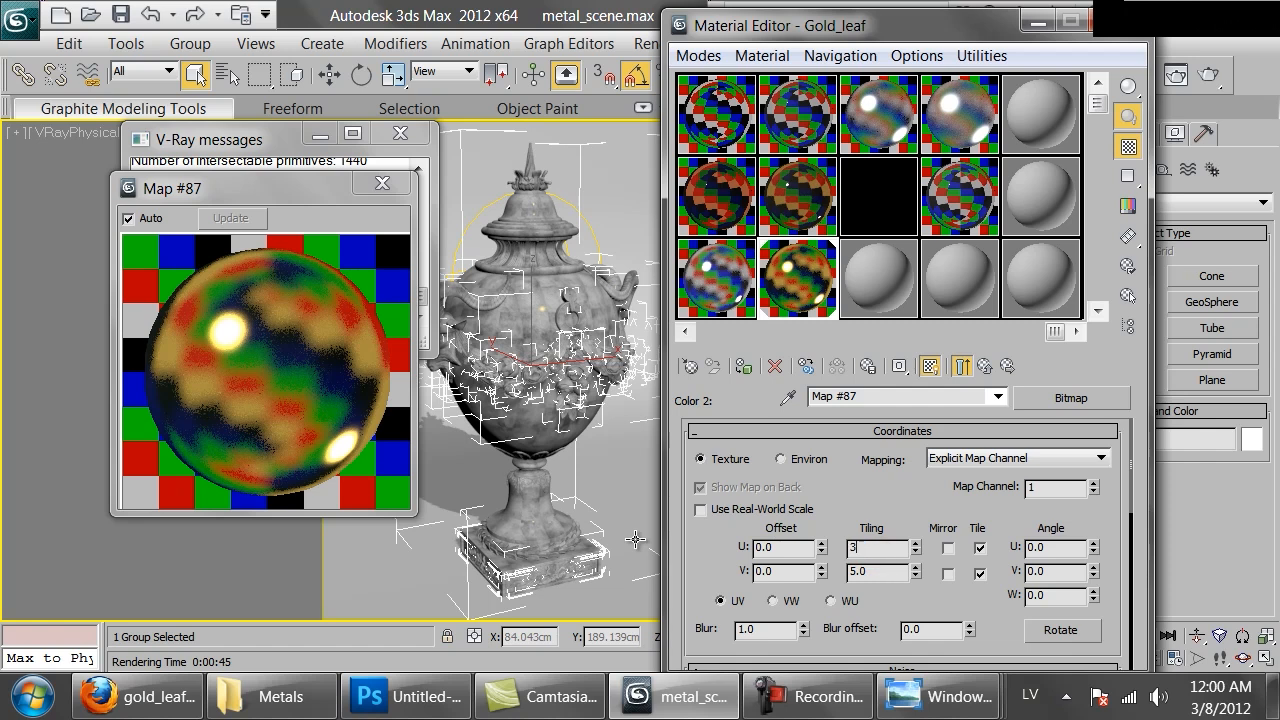
{"action": "key", "text": "Tab"}
{"action": "type", "text": "3"}
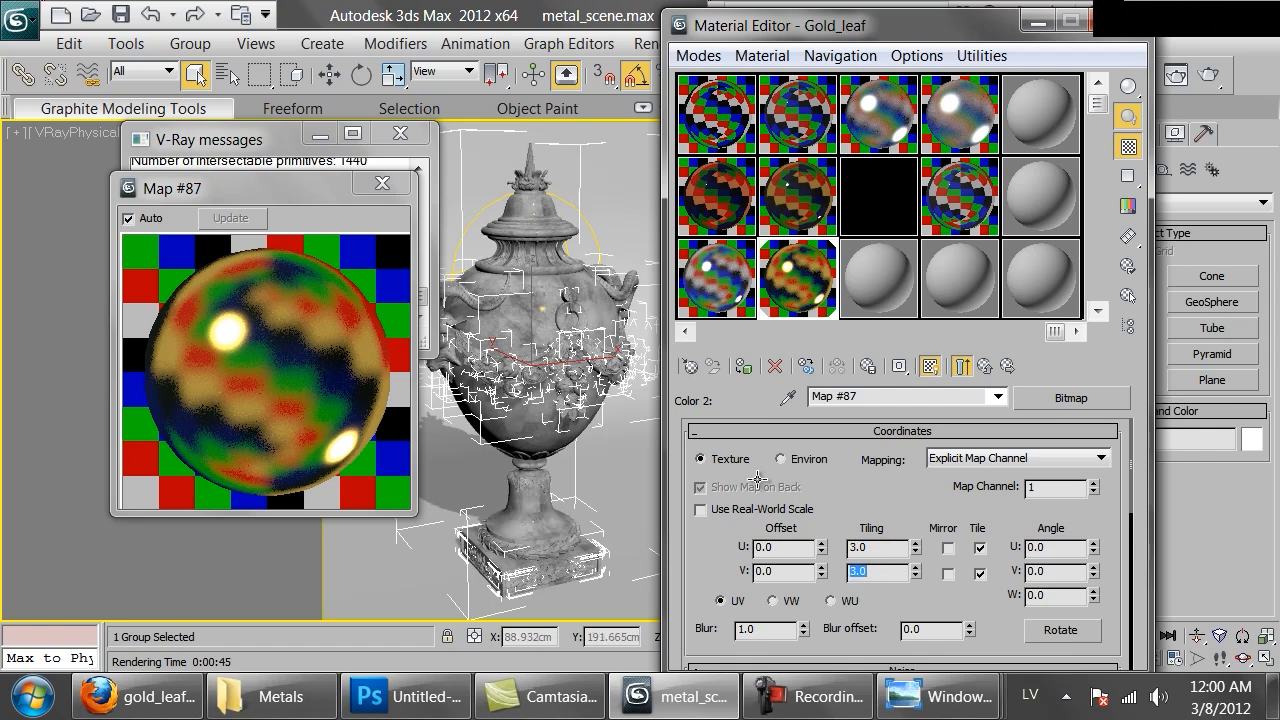
{"action": "left_click", "coordinate": [984, 366]}
{"action": "left_click_drag", "start_coordinate": [866, 552], "coordinate": [752, 551]}
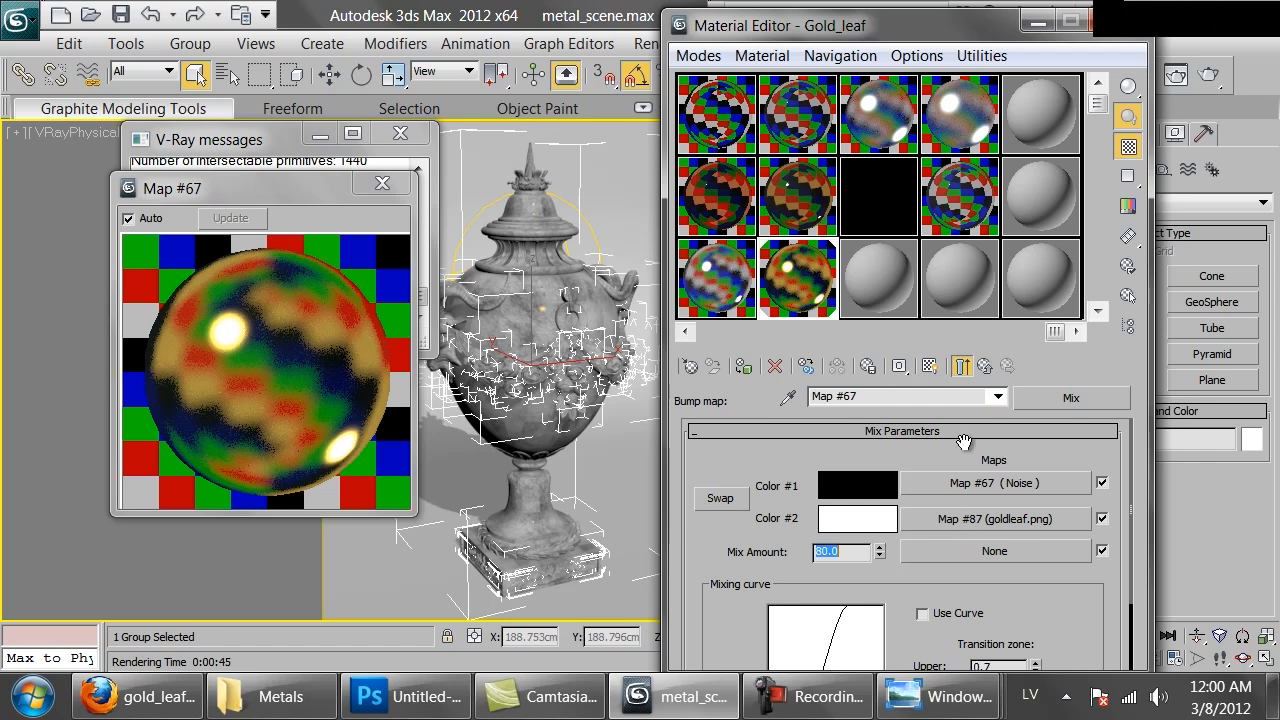
- Try bump amounts of 20 and 40 on the Gold_leaf material, and settle on 30
{"action": "left_click", "coordinate": [980, 367]}
{"action": "double_click", "coordinate": [805, 512]}
{"action": "type", "text": "20"}
{"action": "key", "text": "Return"}
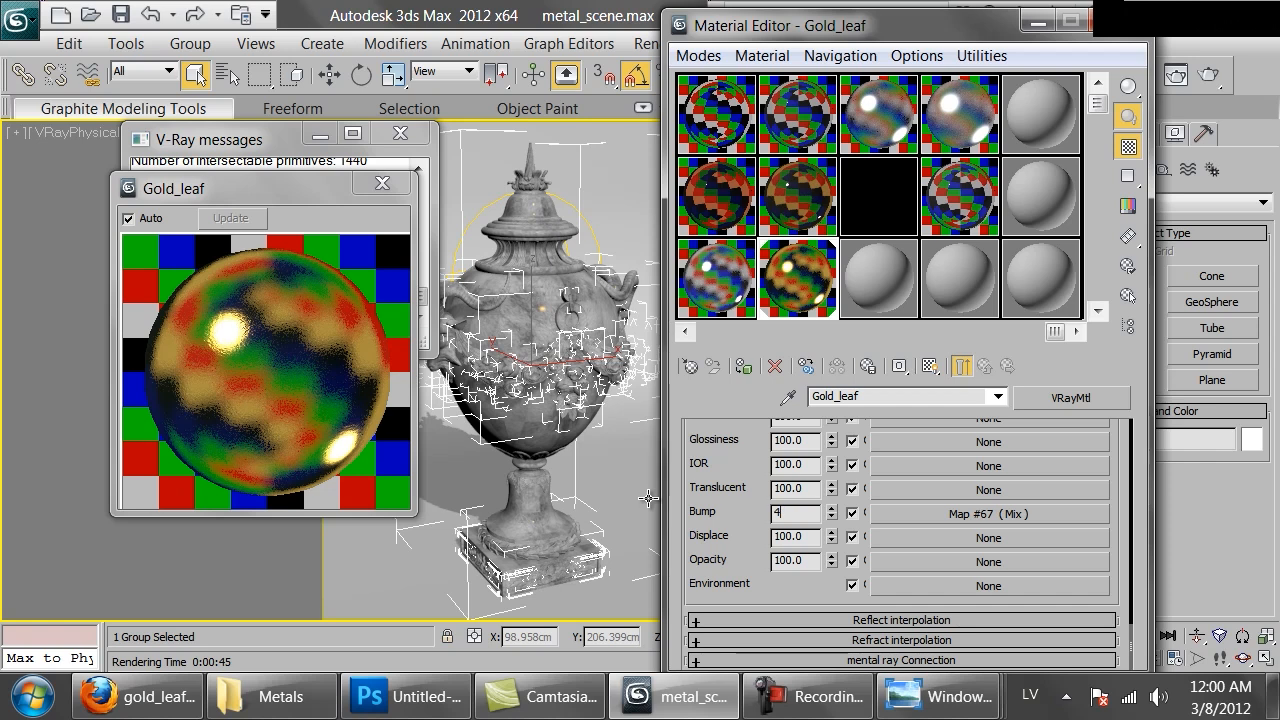
{"action": "type", "text": "40"}
{"action": "key", "text": "Return"}
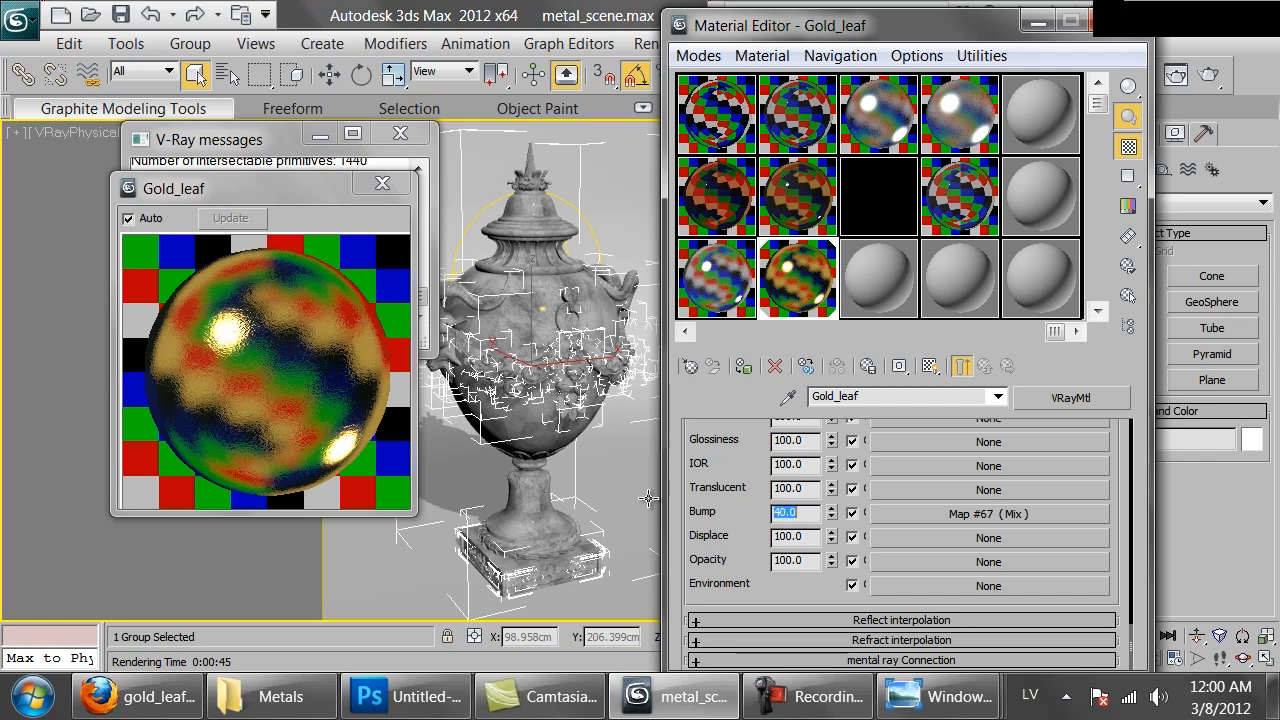
{"action": "key", "text": "Return"}
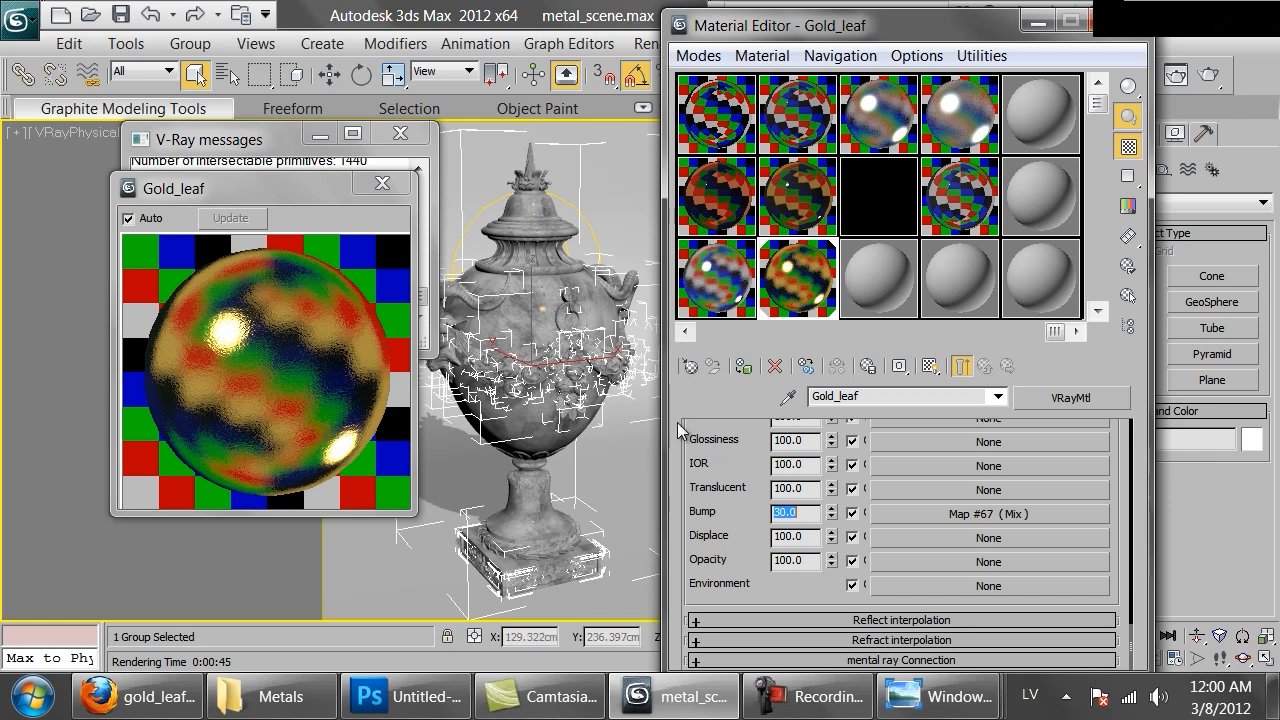
- Switch to Photoshop, where the Untitled-2 gold leaf texture is open
{"action": "left_click", "coordinate": [400, 696]}
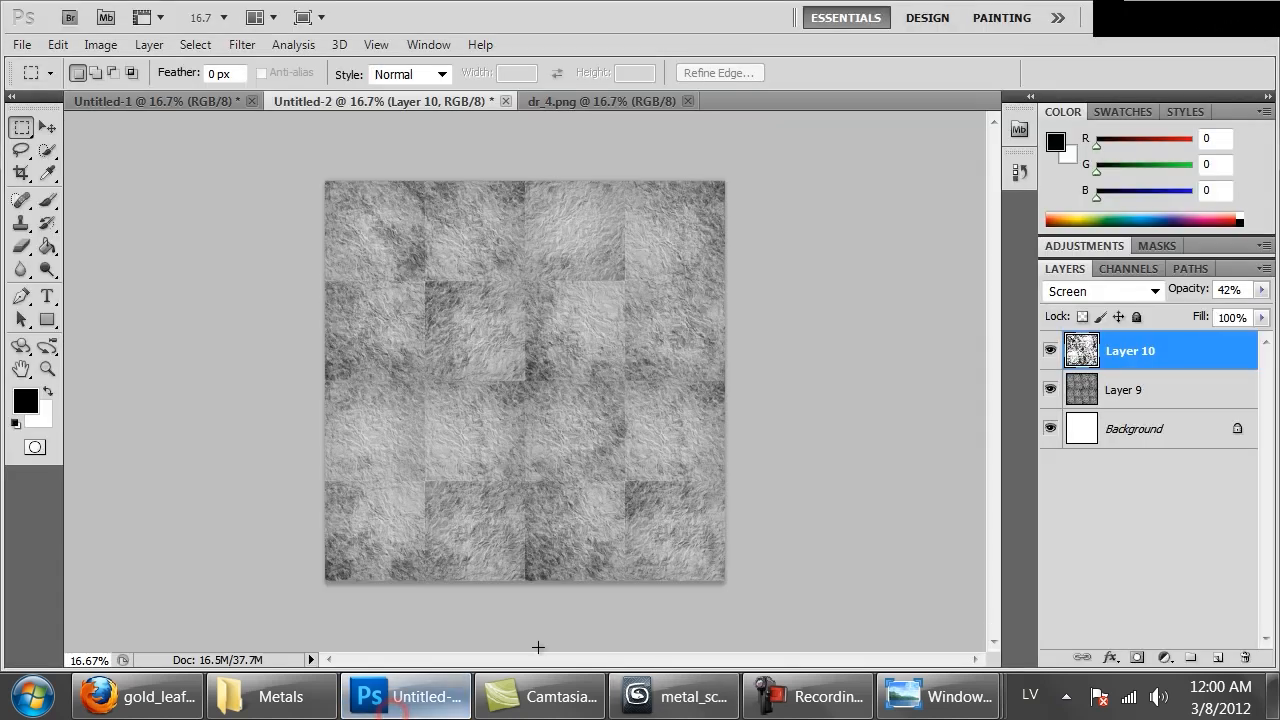
{"action": "key", "text": "ctrl+e"}
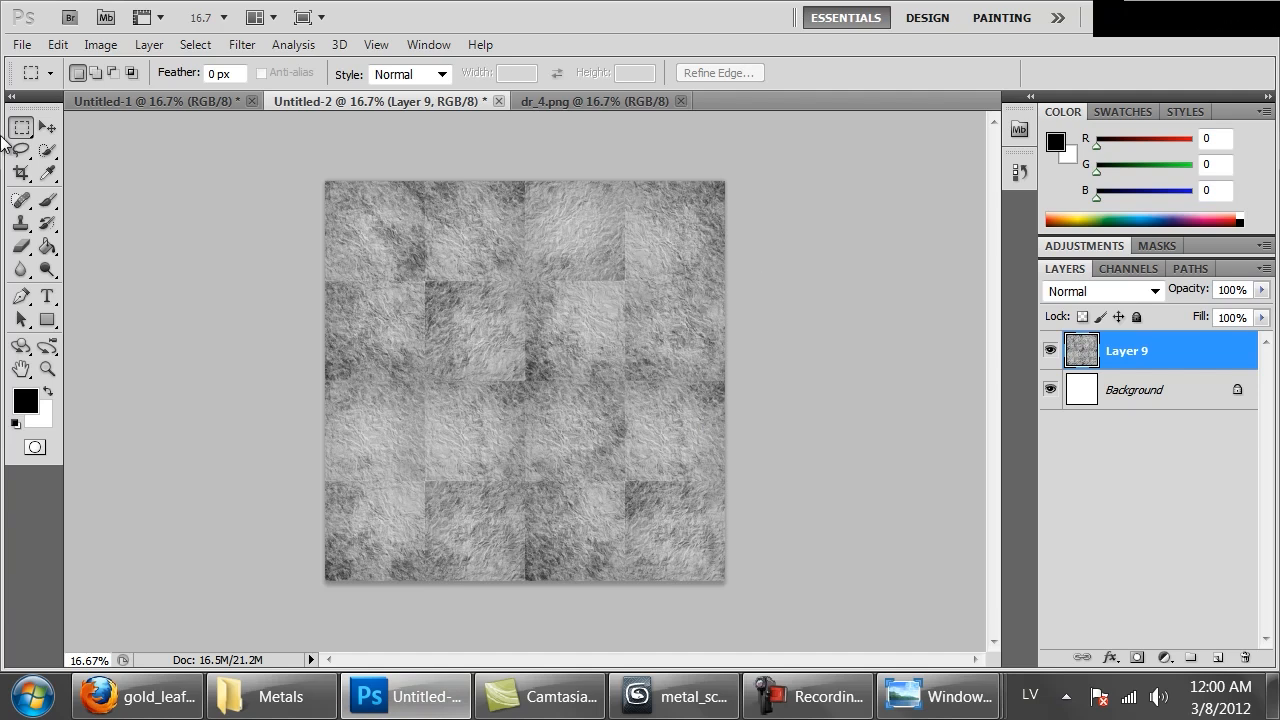
{"action": "left_click", "coordinate": [323, 197]}
{"action": "left_click", "coordinate": [101, 45]}
{"action": "mouse_move", "coordinate": [163, 106]}
{"action": "left_click", "coordinate": [400, 151]}
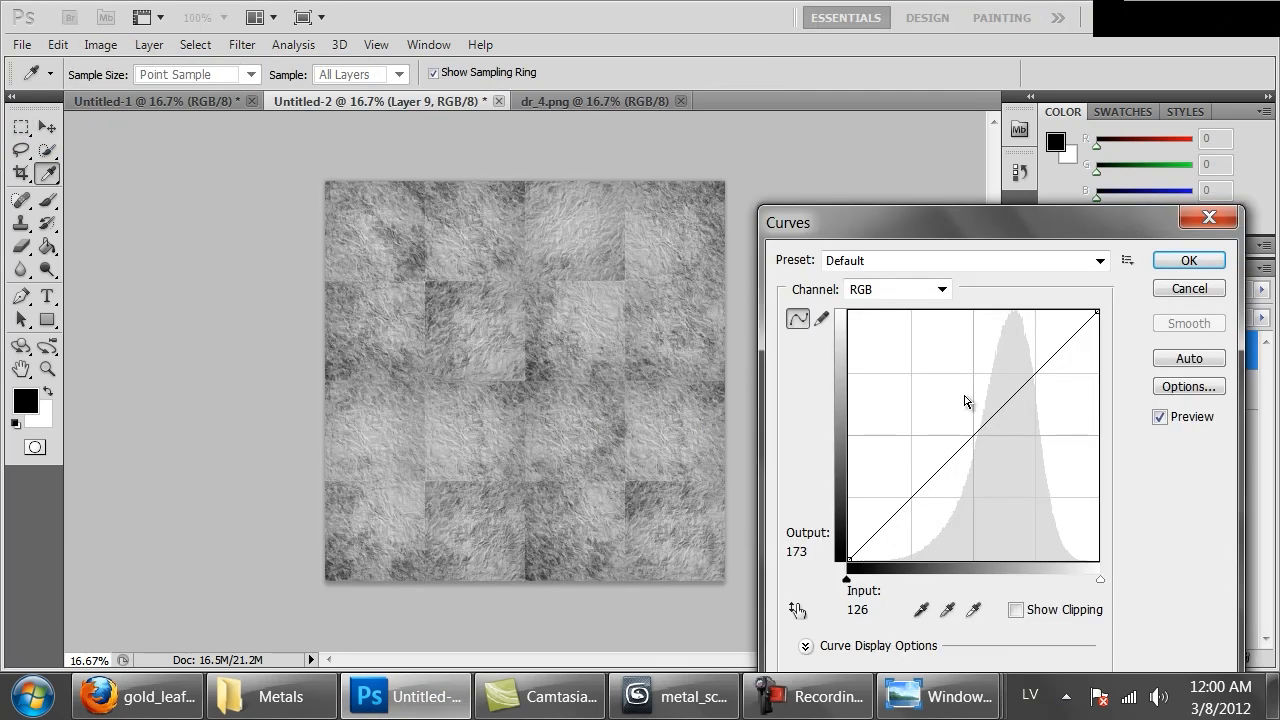
{"action": "left_click_drag", "start_coordinate": [978, 454], "coordinate": [998, 461]}
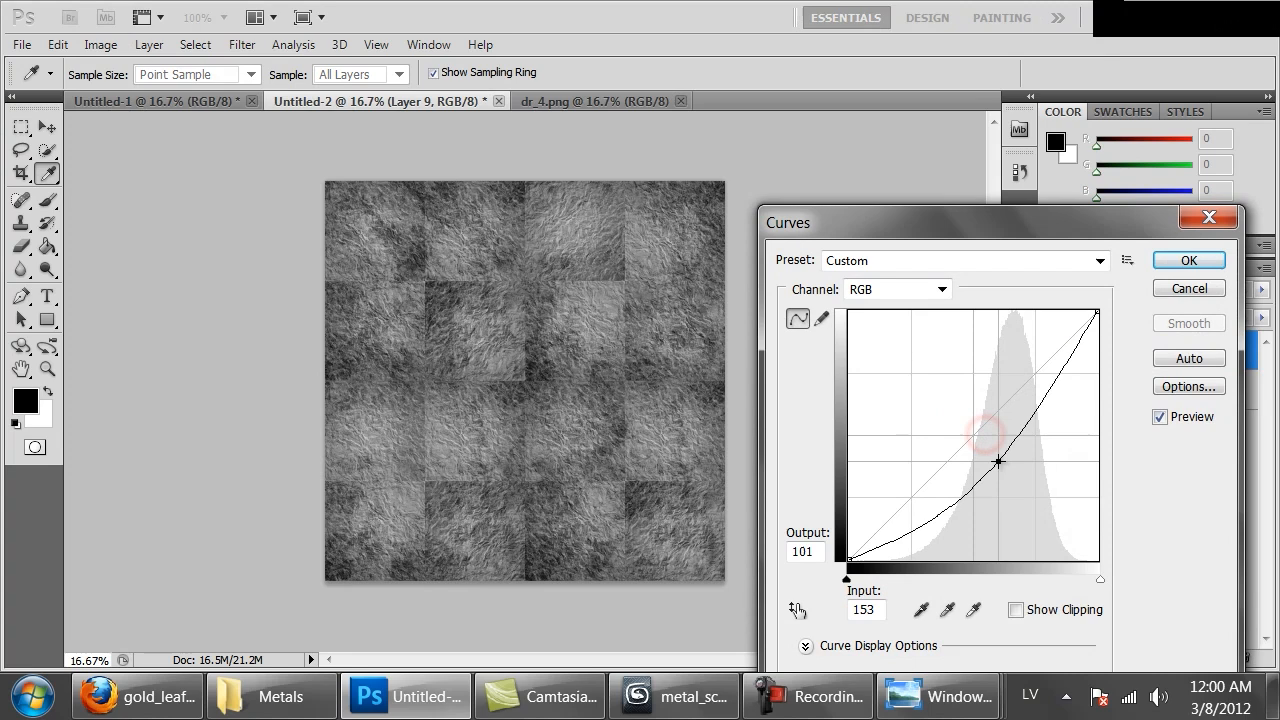
{"action": "left_click", "coordinate": [1031, 386]}
{"action": "left_click_drag", "start_coordinate": [1031, 386], "coordinate": [1020, 381]}
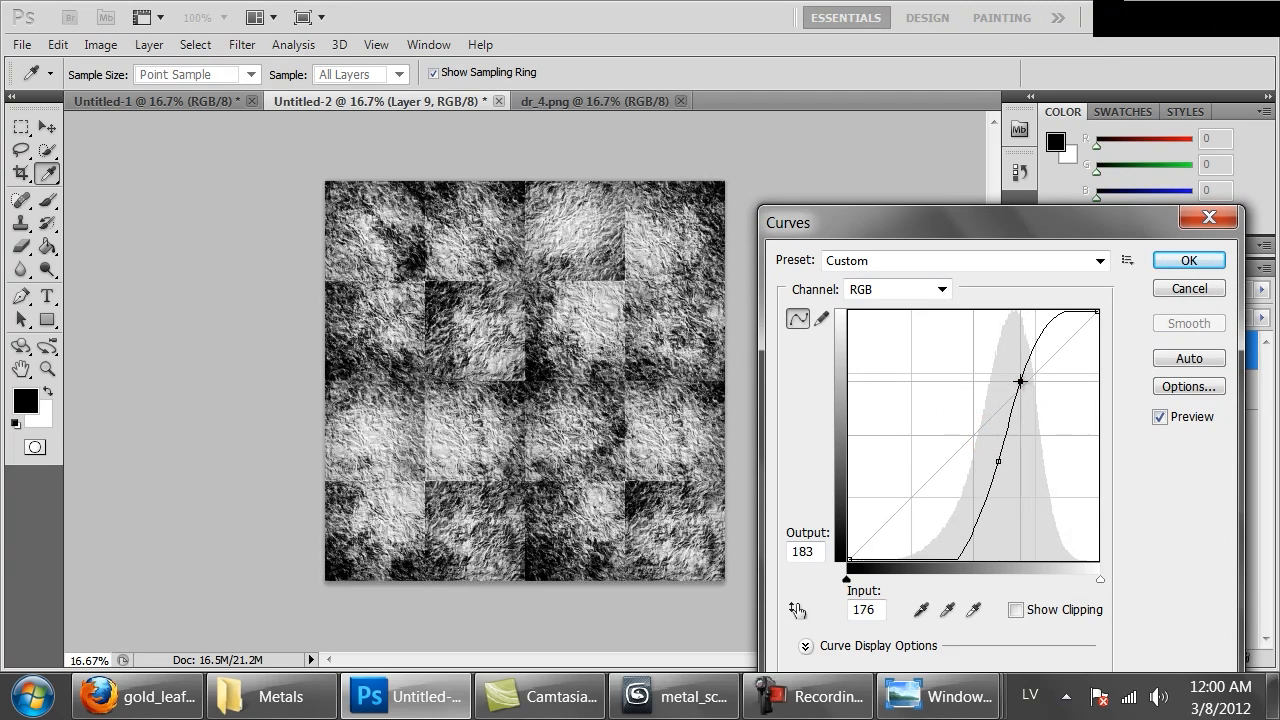
{"action": "left_click_drag", "start_coordinate": [998, 465], "coordinate": [990, 452]}
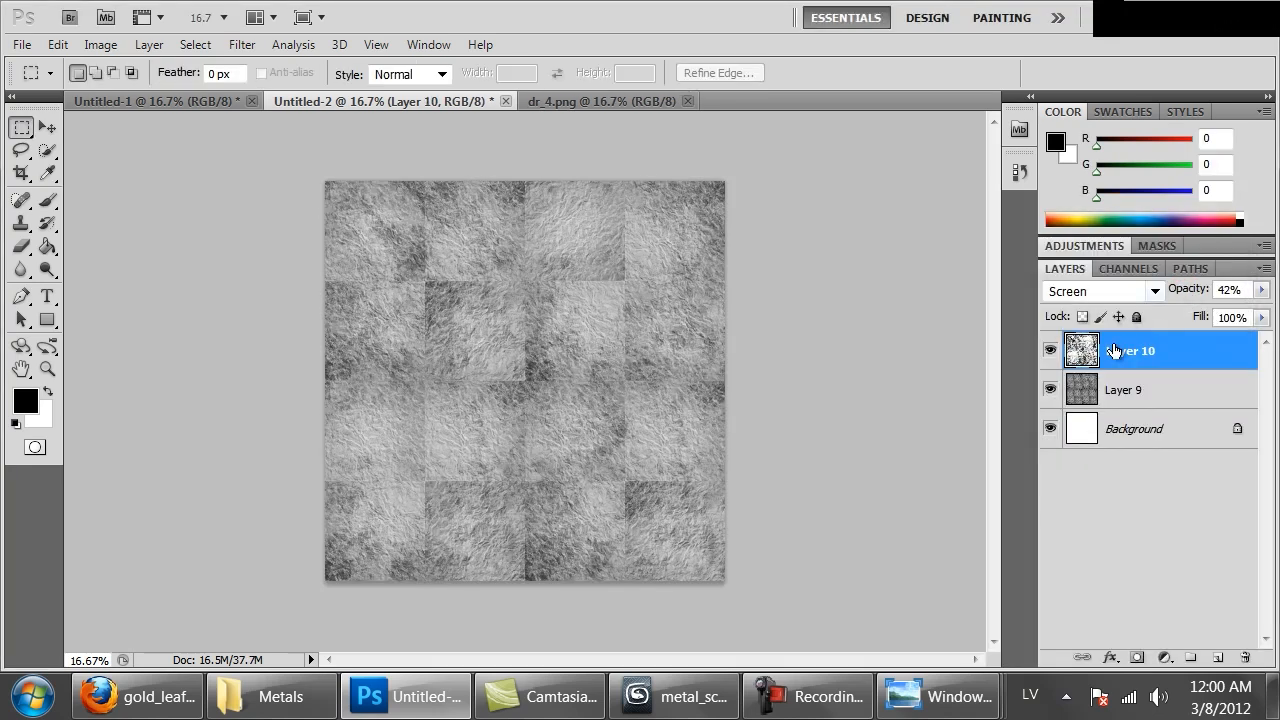
- Increase the contrast of Layer 9 with an S-shaped Curves adjustment, placing the upper point at input 172 and output 206
{"action": "left_click", "coordinate": [1116, 396]}
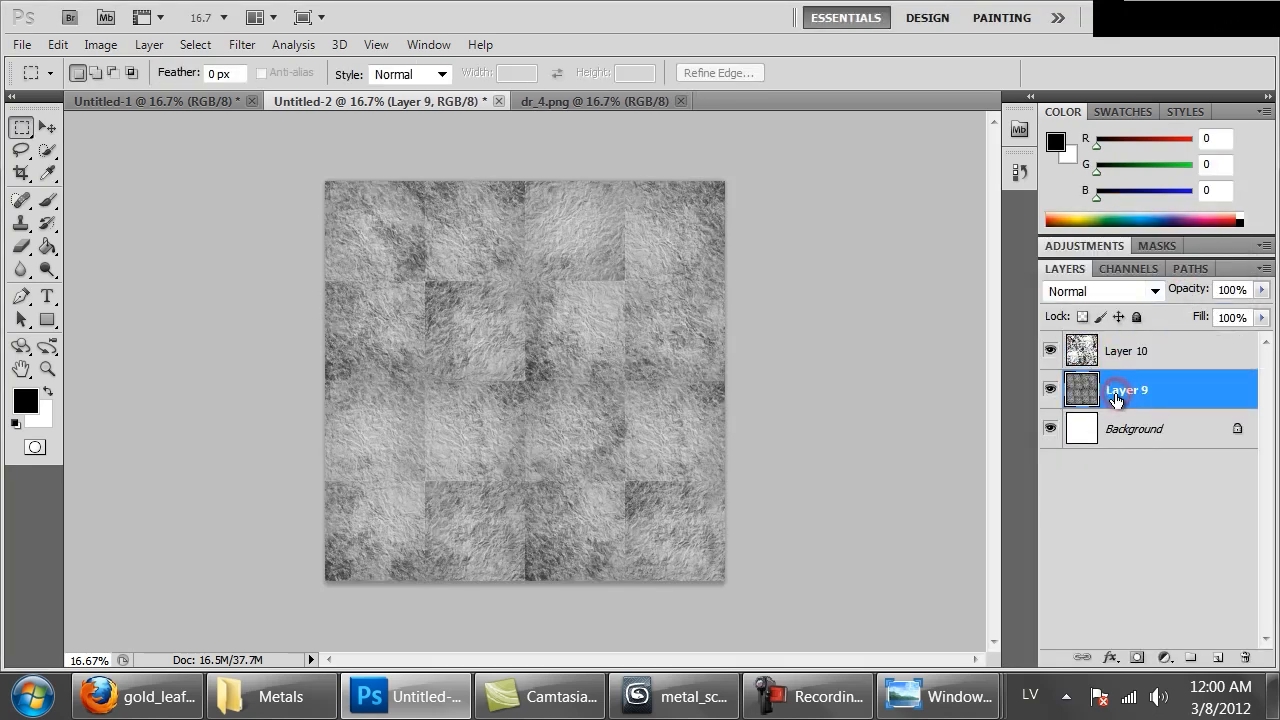
{"action": "left_click", "coordinate": [102, 45]}
{"action": "mouse_move", "coordinate": [234, 108]}
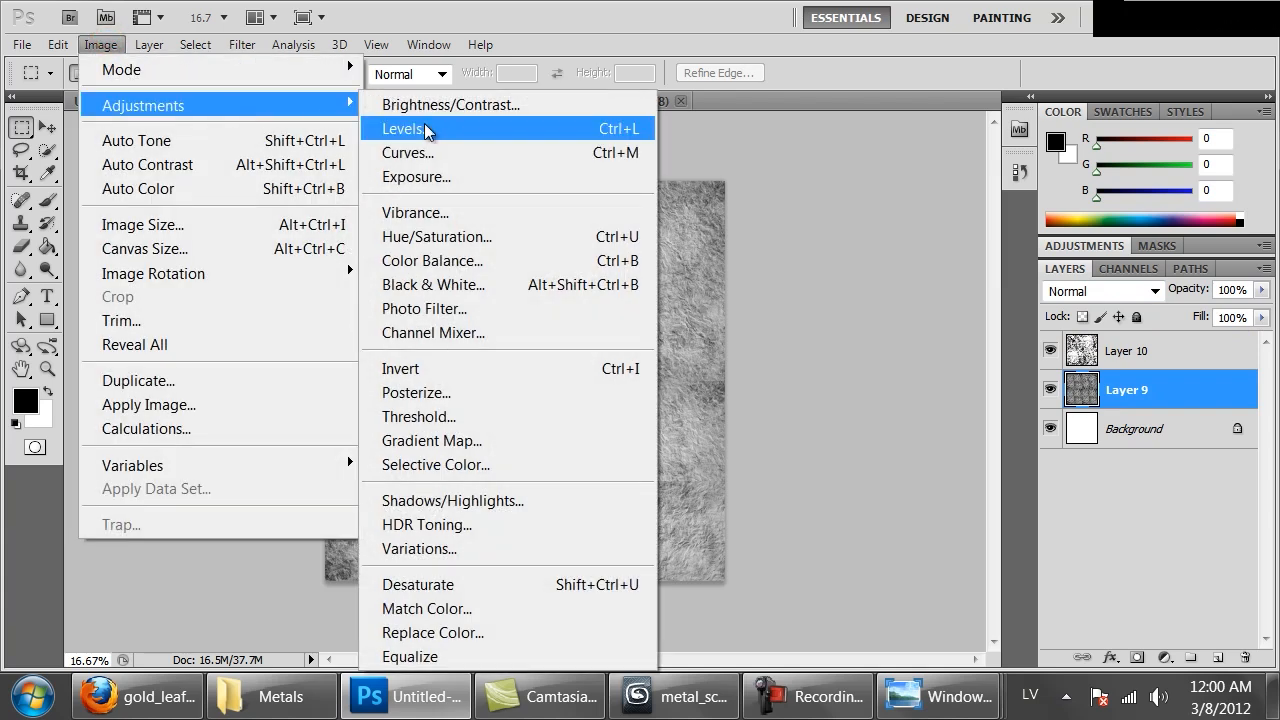
{"action": "left_click", "coordinate": [455, 152]}
{"action": "left_click_drag", "start_coordinate": [975, 432], "coordinate": [982, 455]}
{"action": "left_click_drag", "start_coordinate": [1031, 386], "coordinate": [1017, 360]}
{"action": "left_click_drag", "start_coordinate": [1016, 360], "coordinate": [1016, 358]}
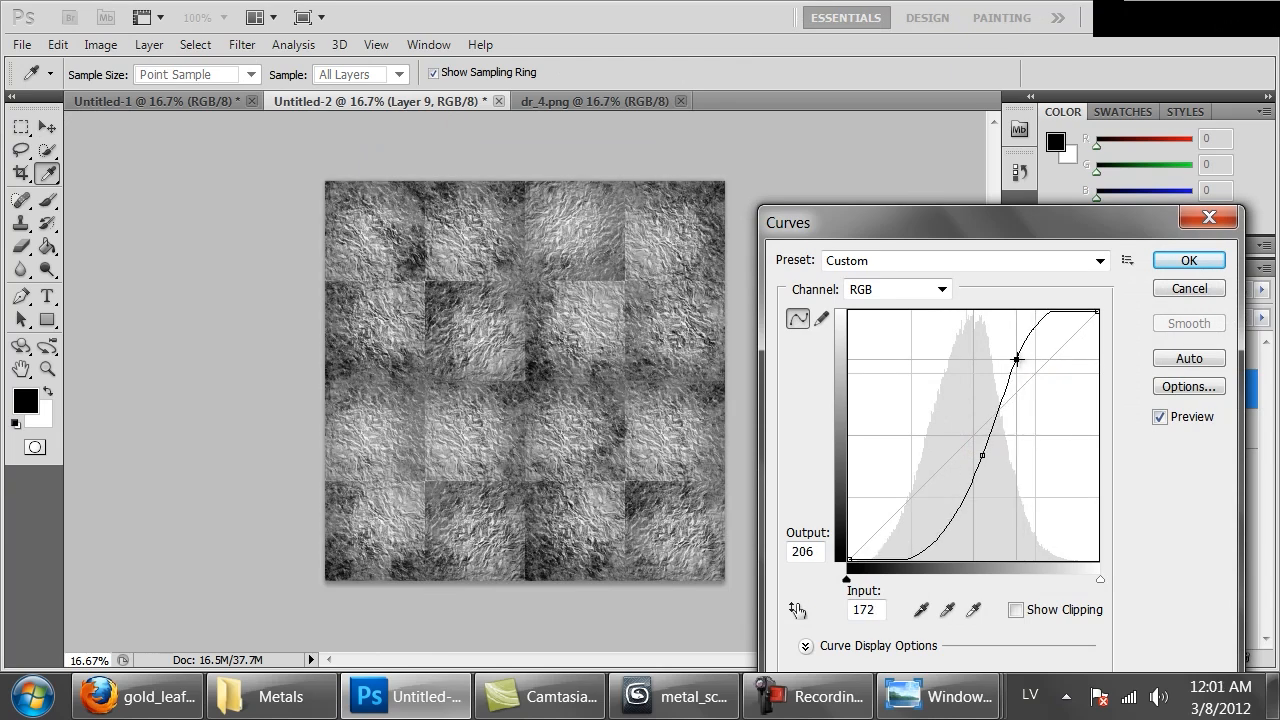
{"action": "left_click", "coordinate": [1193, 263]}
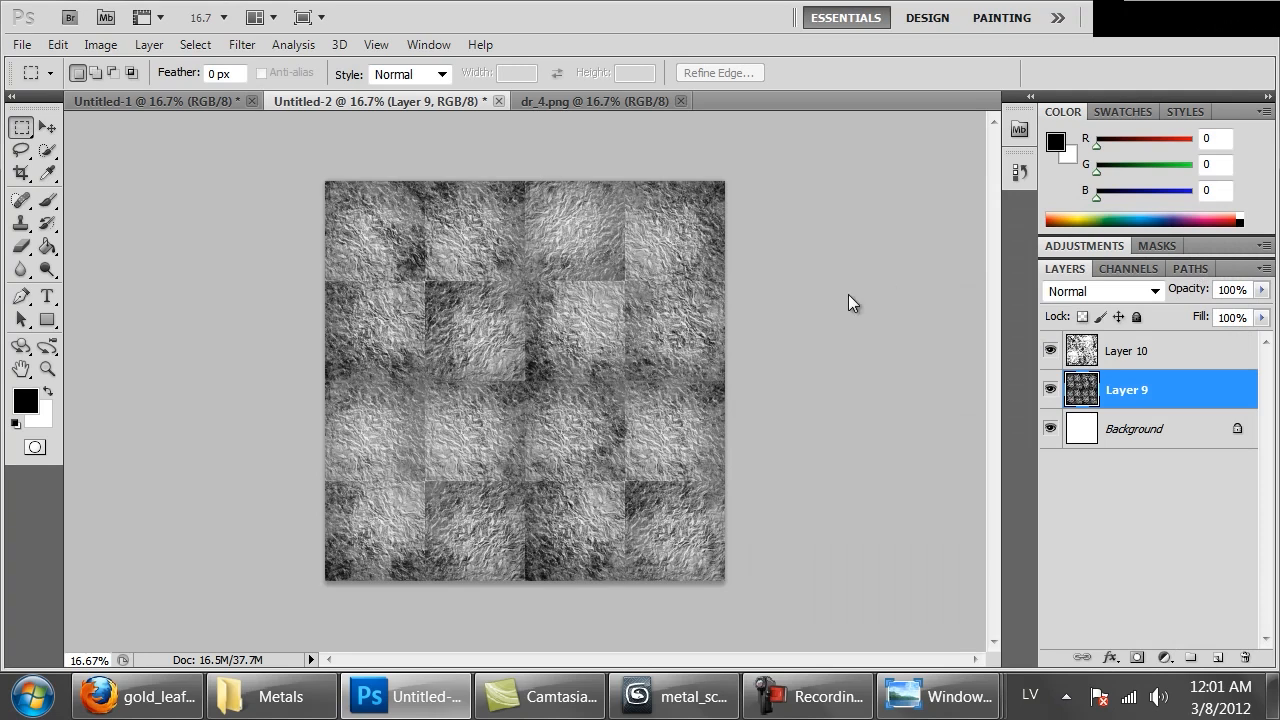
- Save the texture as a PNG in the DIRT folder, overwriting goldleaf.png
{"action": "key", "text": "ctrl+shift+s"}
{"action": "left_click", "coordinate": [404, 487]}
{"action": "left_click", "coordinate": [412, 305]}
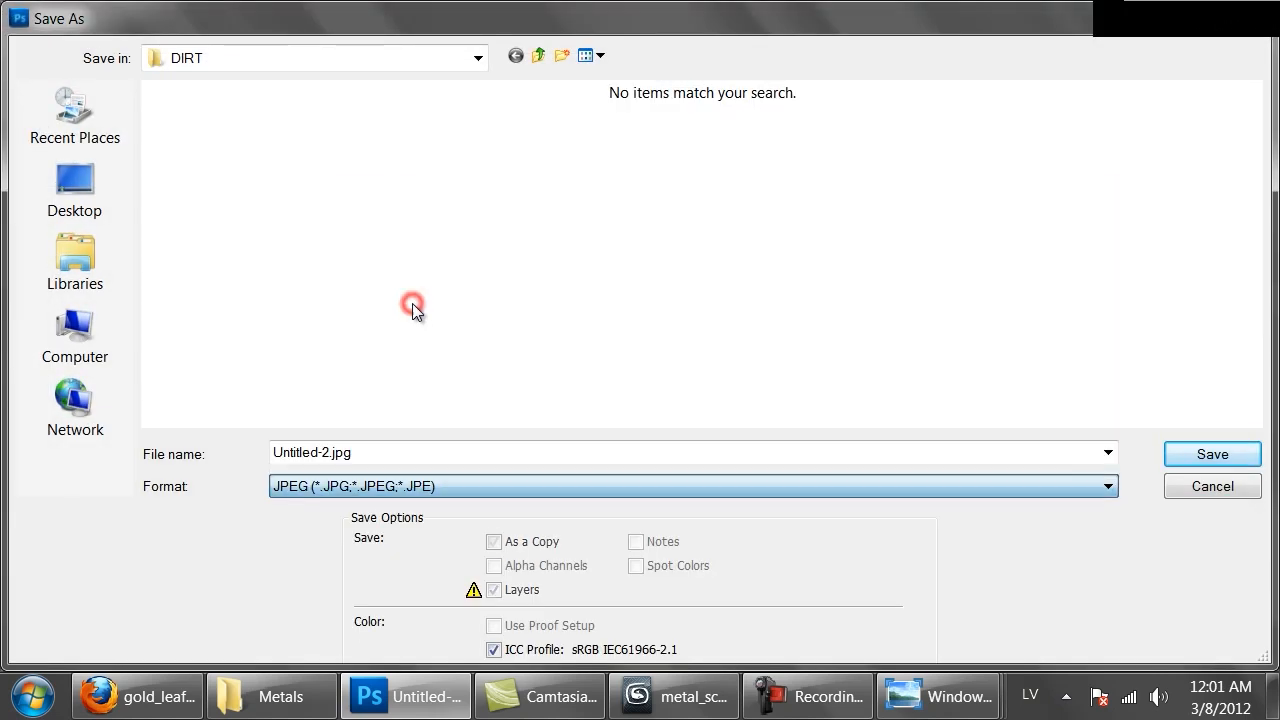
{"action": "left_click", "coordinate": [393, 487]}
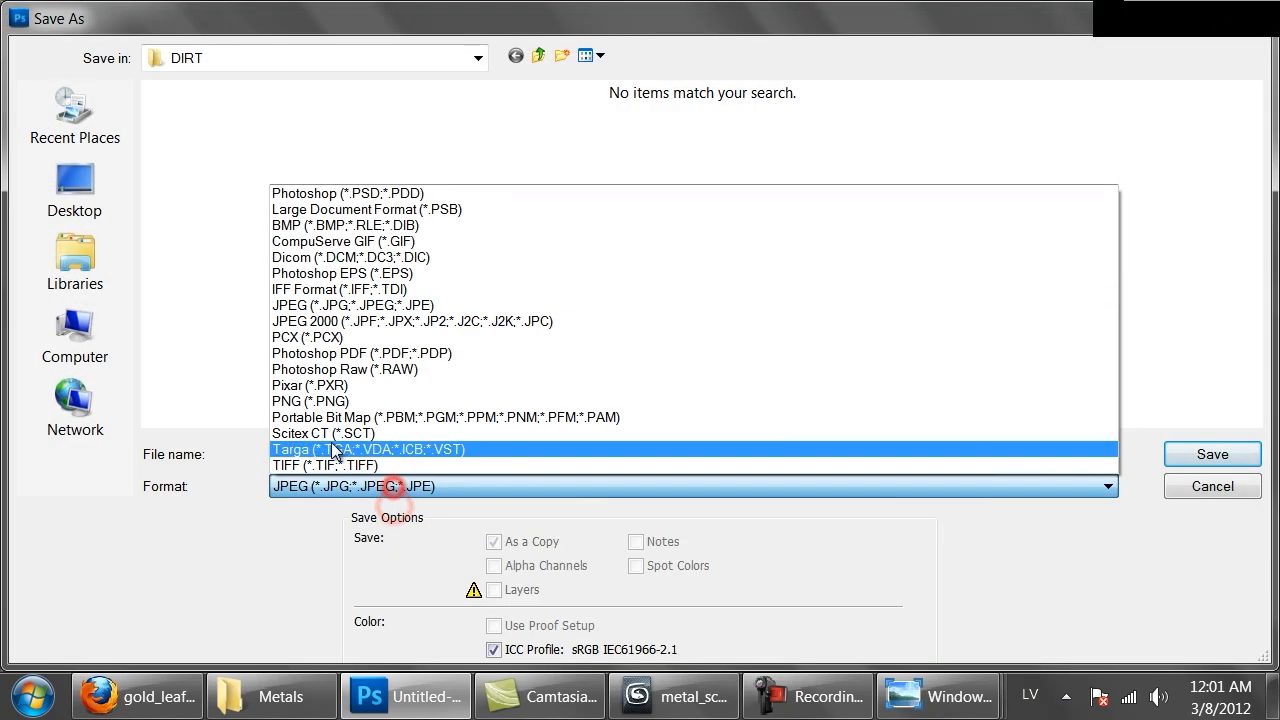
{"action": "left_click", "coordinate": [330, 401]}
{"action": "double_click", "coordinate": [613, 343]}
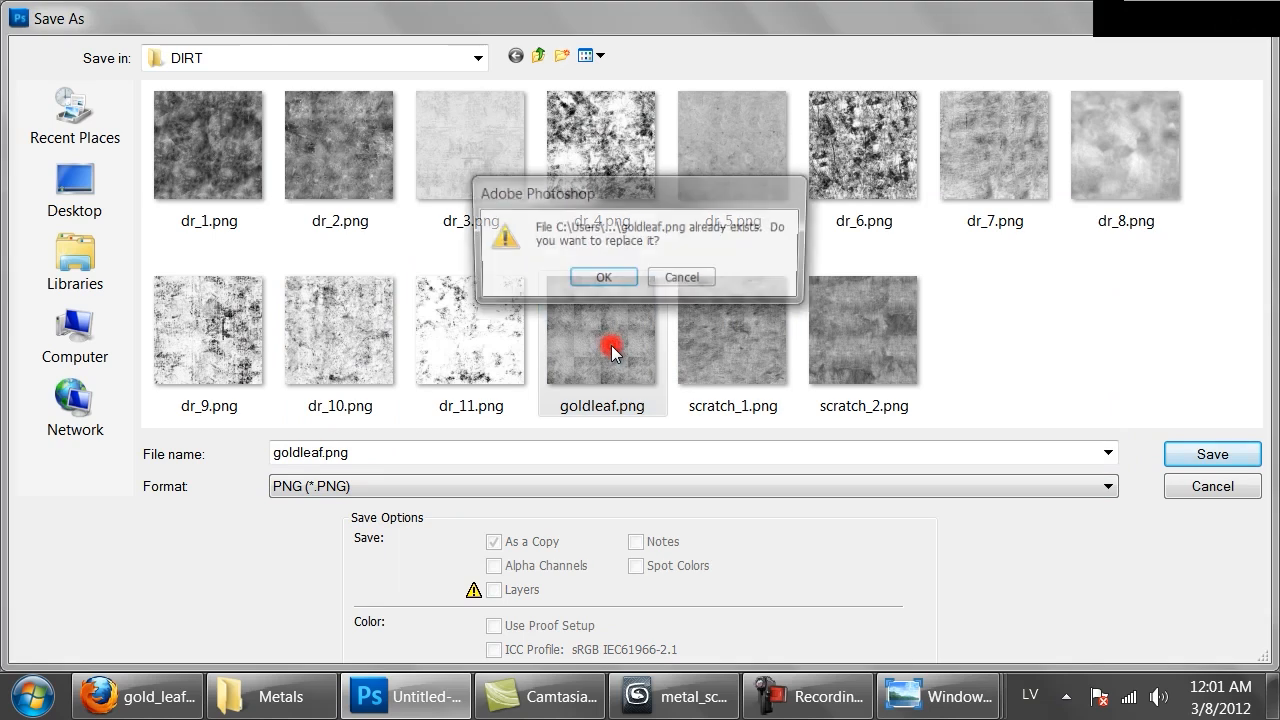
{"action": "left_click", "coordinate": [614, 278]}
{"action": "left_click", "coordinate": [688, 238]}
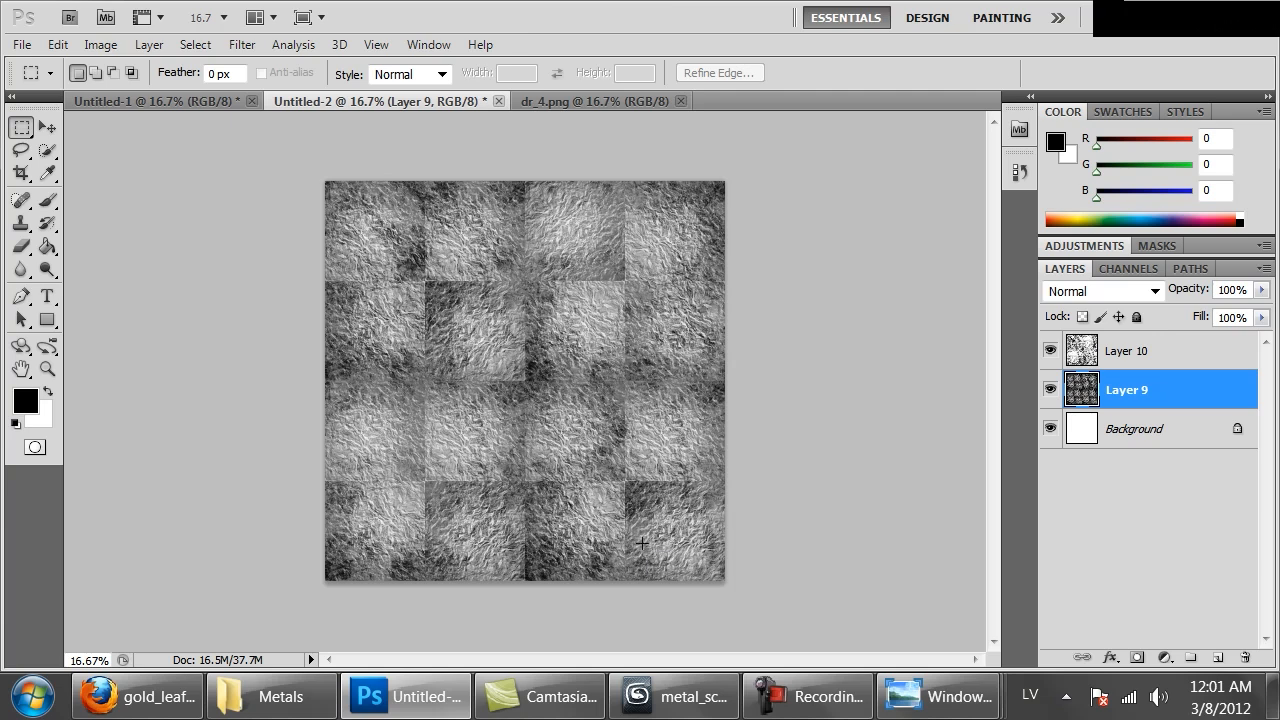
- Switch back to 3ds Max and render the vase scene with the updated Gold_leaf material
{"action": "left_click", "coordinate": [638, 700]}
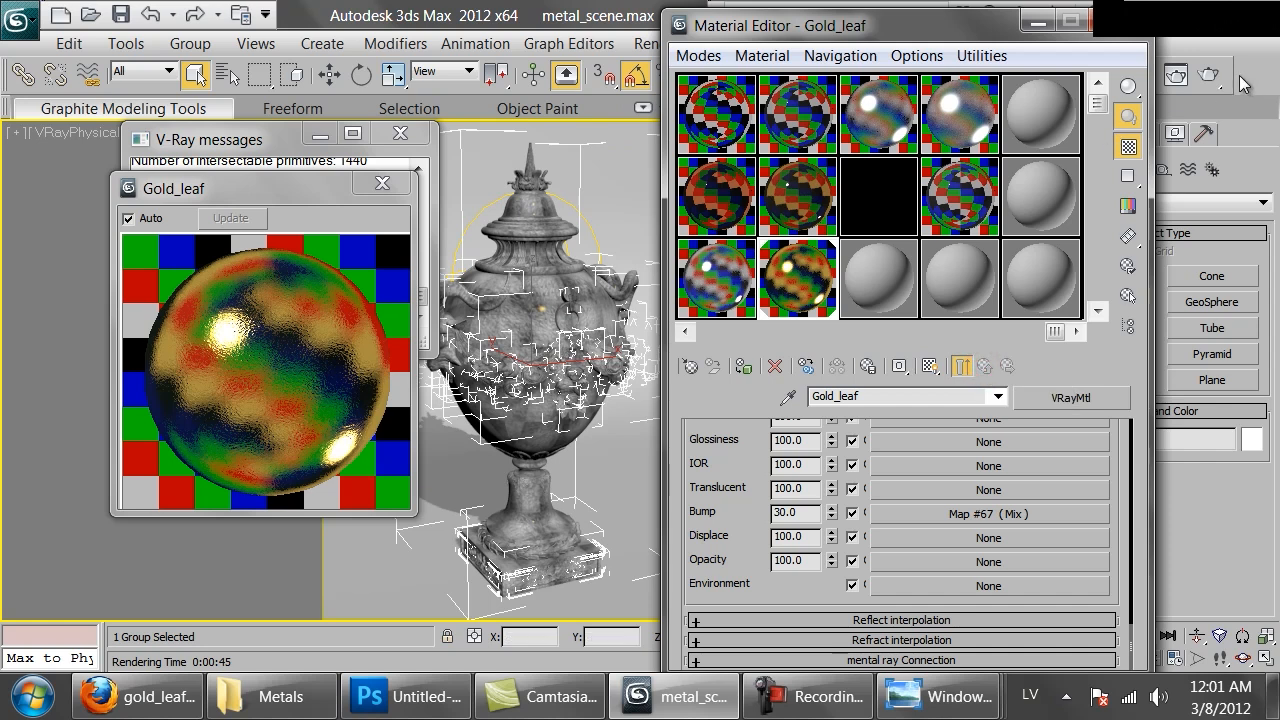
{"action": "left_click", "coordinate": [1209, 74]}
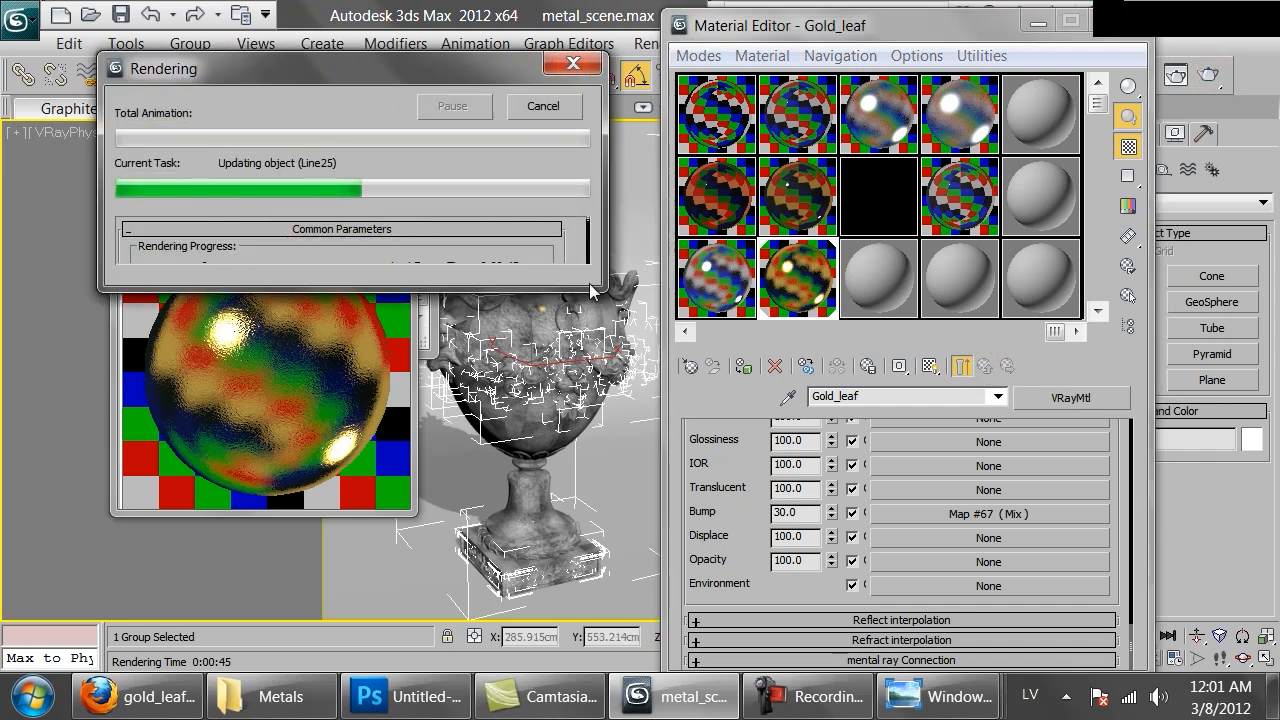
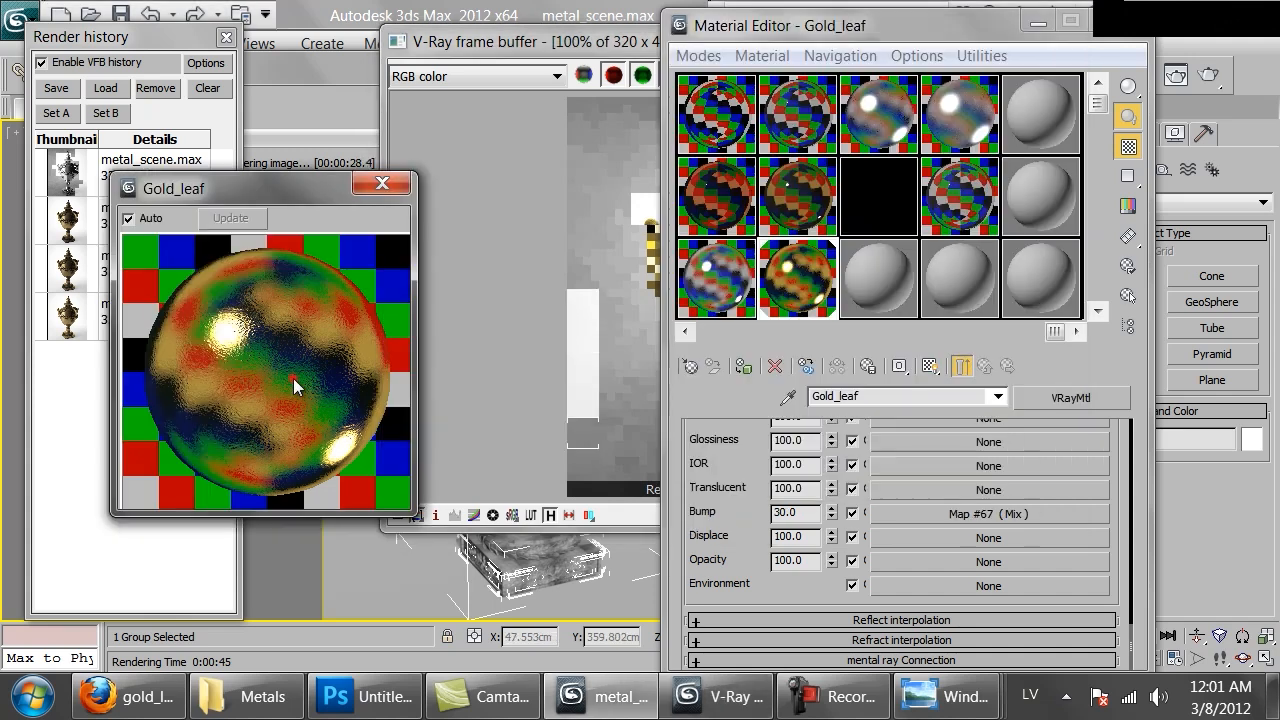
- Cancel the running vase render and switch to Photoshop with the gold leaf texture
{"action": "left_click", "coordinate": [293, 378]}
{"action": "left_click", "coordinate": [332, 81]}
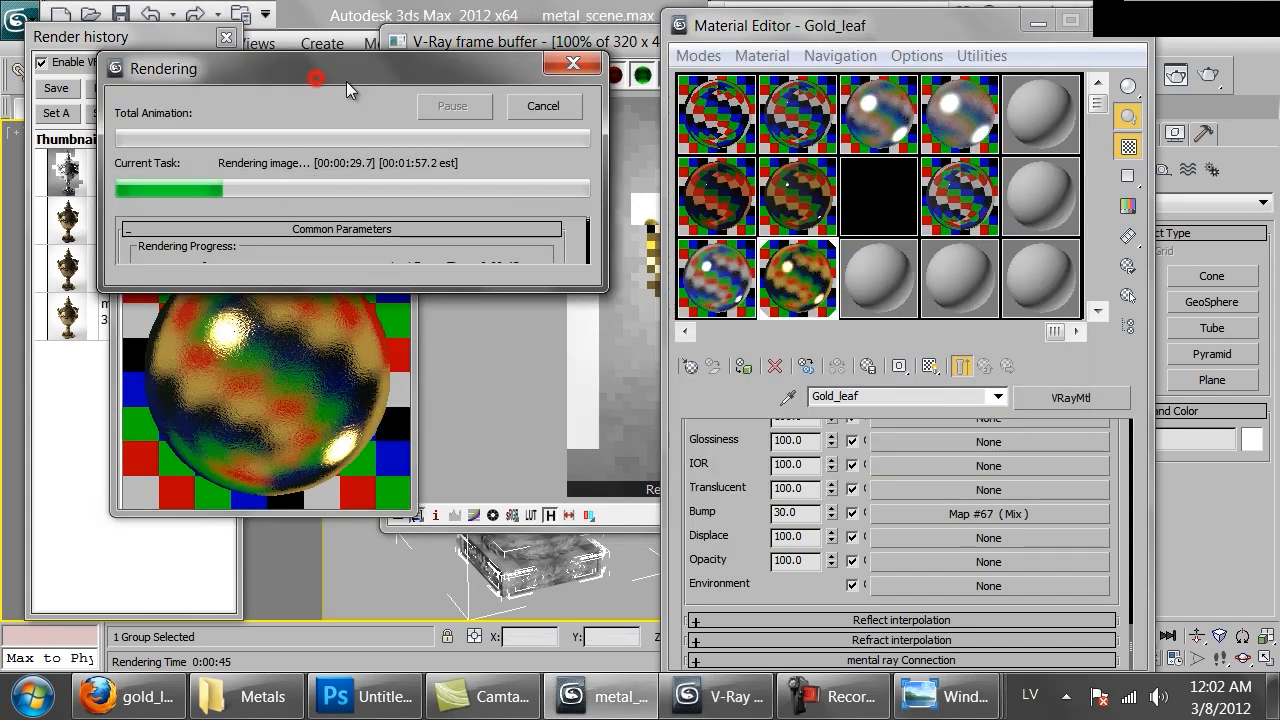
{"action": "left_click", "coordinate": [540, 106]}
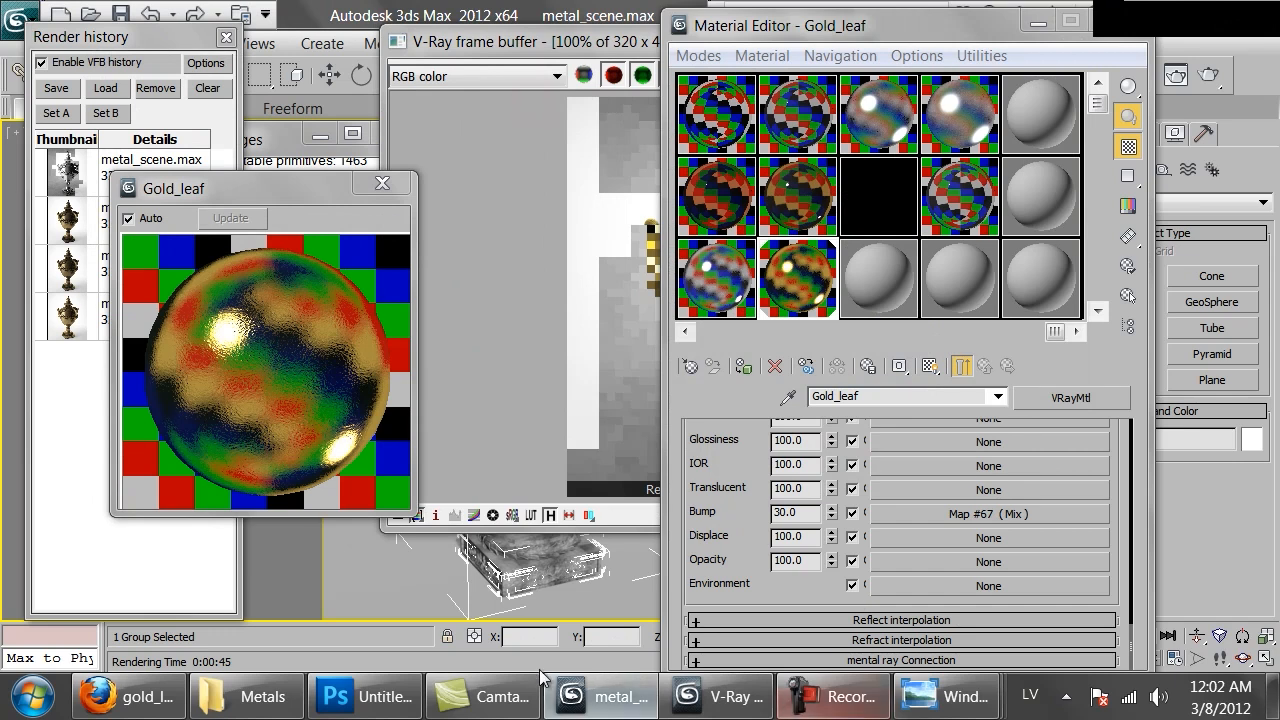
{"action": "left_click", "coordinate": [362, 697]}
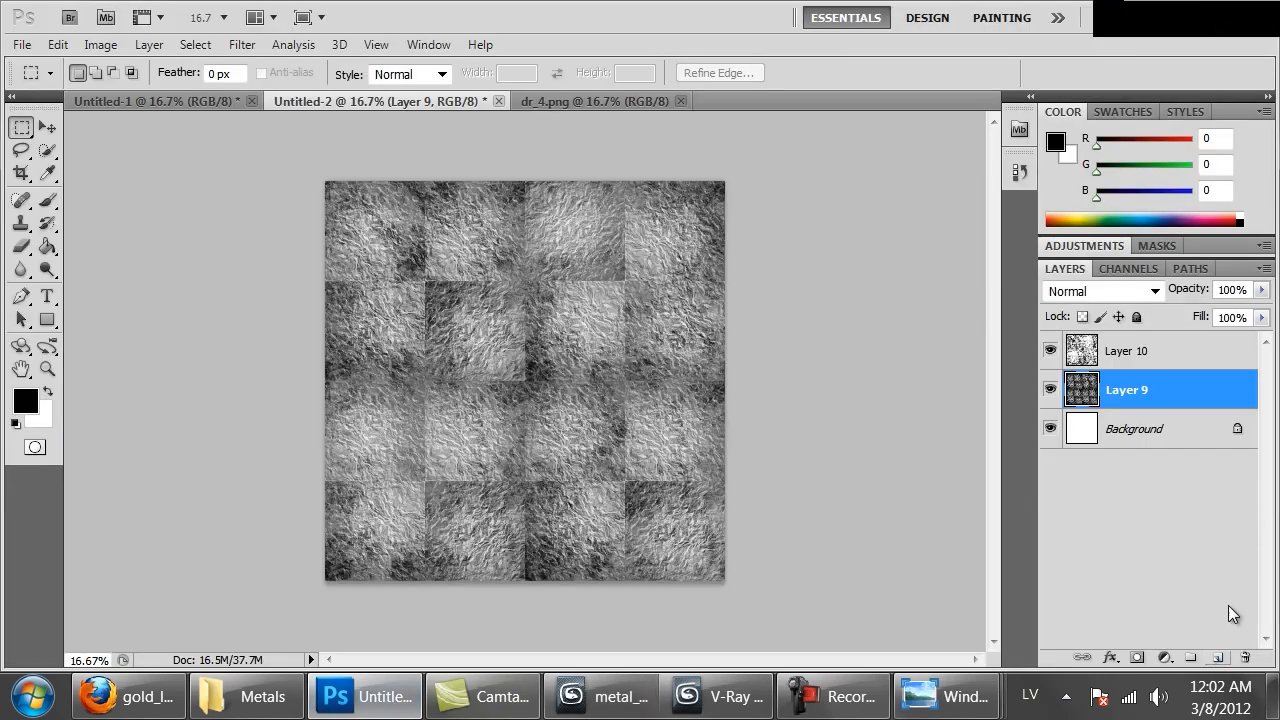
- Create a new layer above Layer 10 and draw a 1 px black line along the first vertical tile seam
{"action": "left_click", "coordinate": [1149, 338]}
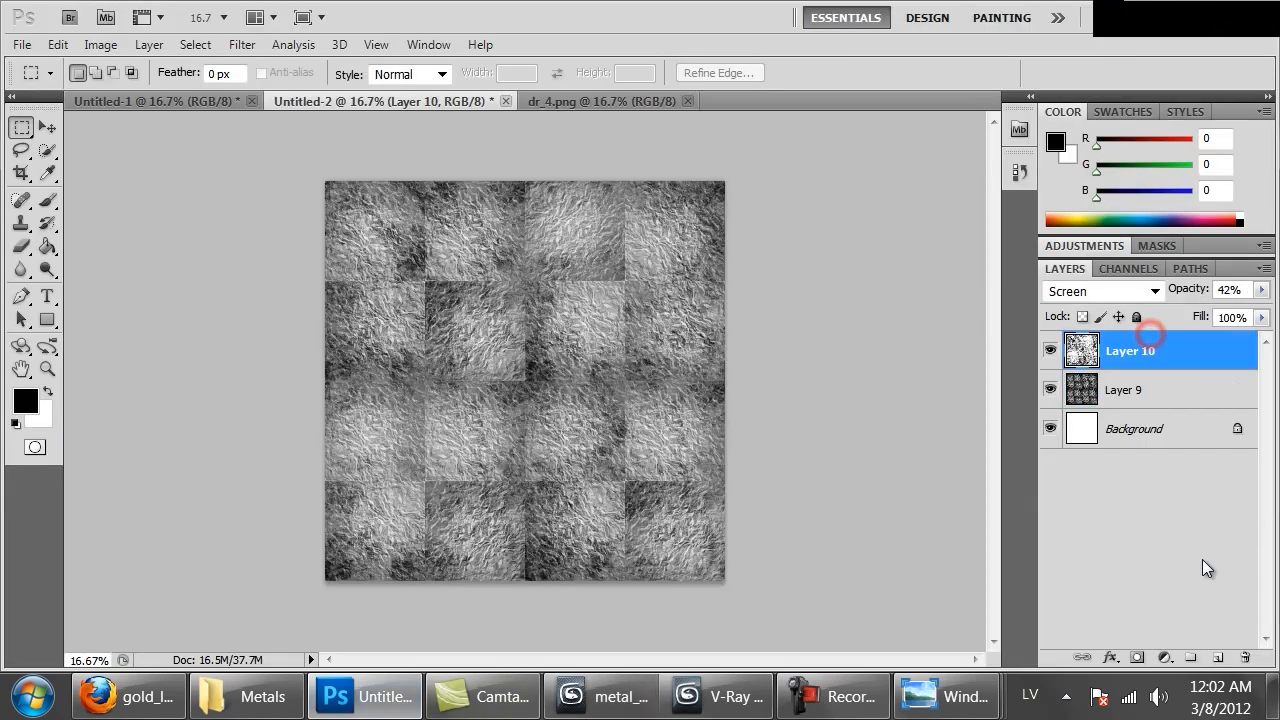
{"action": "left_click", "coordinate": [1218, 660]}
{"action": "left_click", "coordinate": [47, 200]}
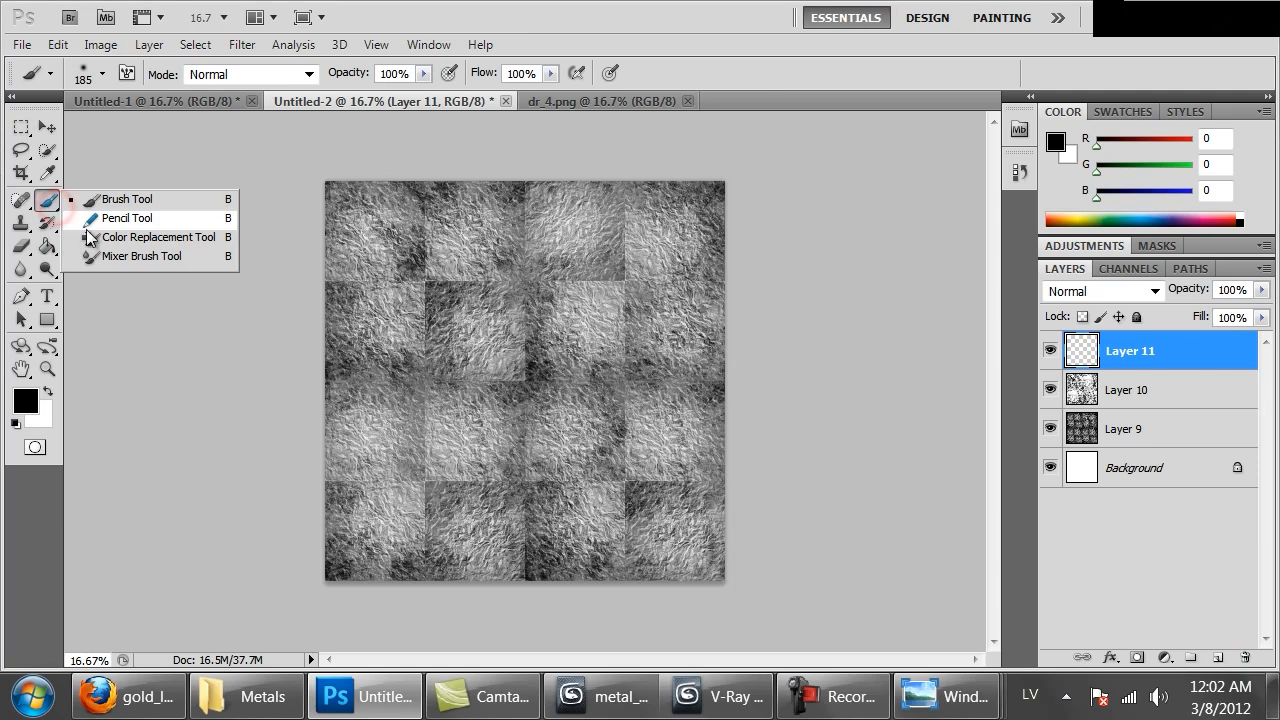
{"action": "left_click", "coordinate": [100, 199]}
{"action": "left_click", "coordinate": [80, 70]}
{"action": "left_click_drag", "start_coordinate": [106, 175], "coordinate": [322, 205]}
{"action": "left_click_drag", "start_coordinate": [63, 131], "coordinate": [3, 131]}
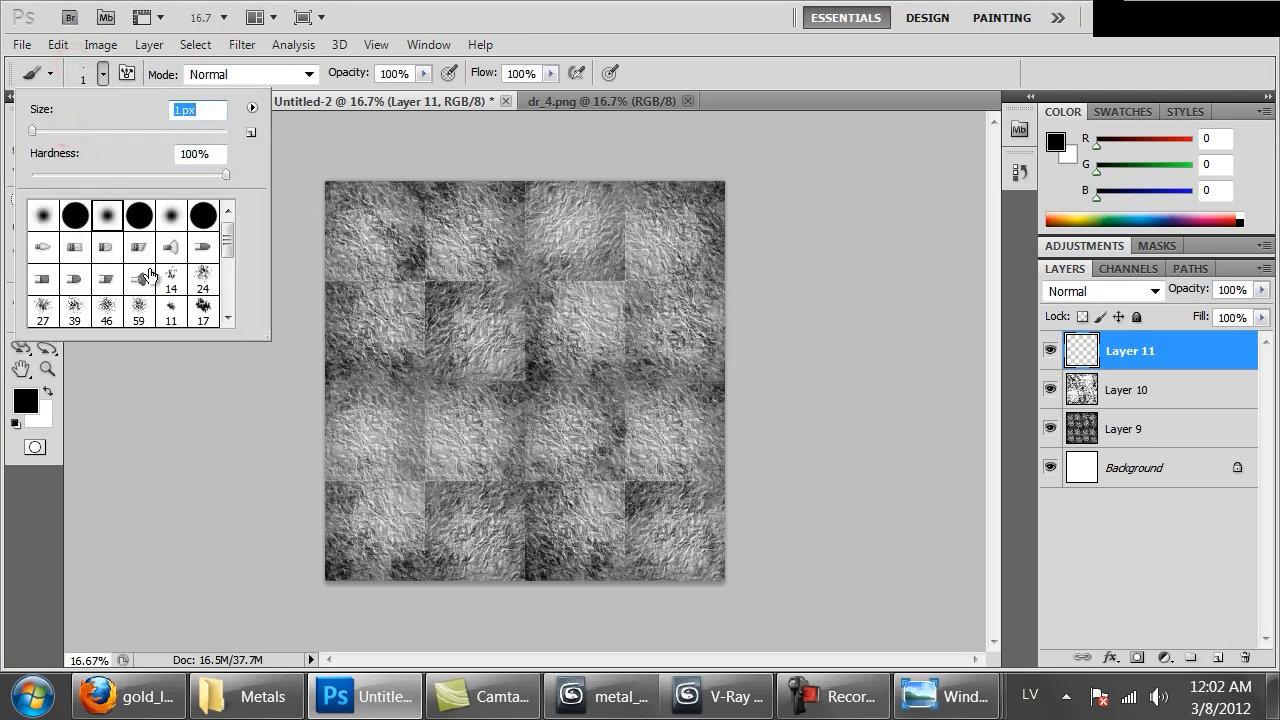
{"action": "left_click", "coordinate": [424, 177]}
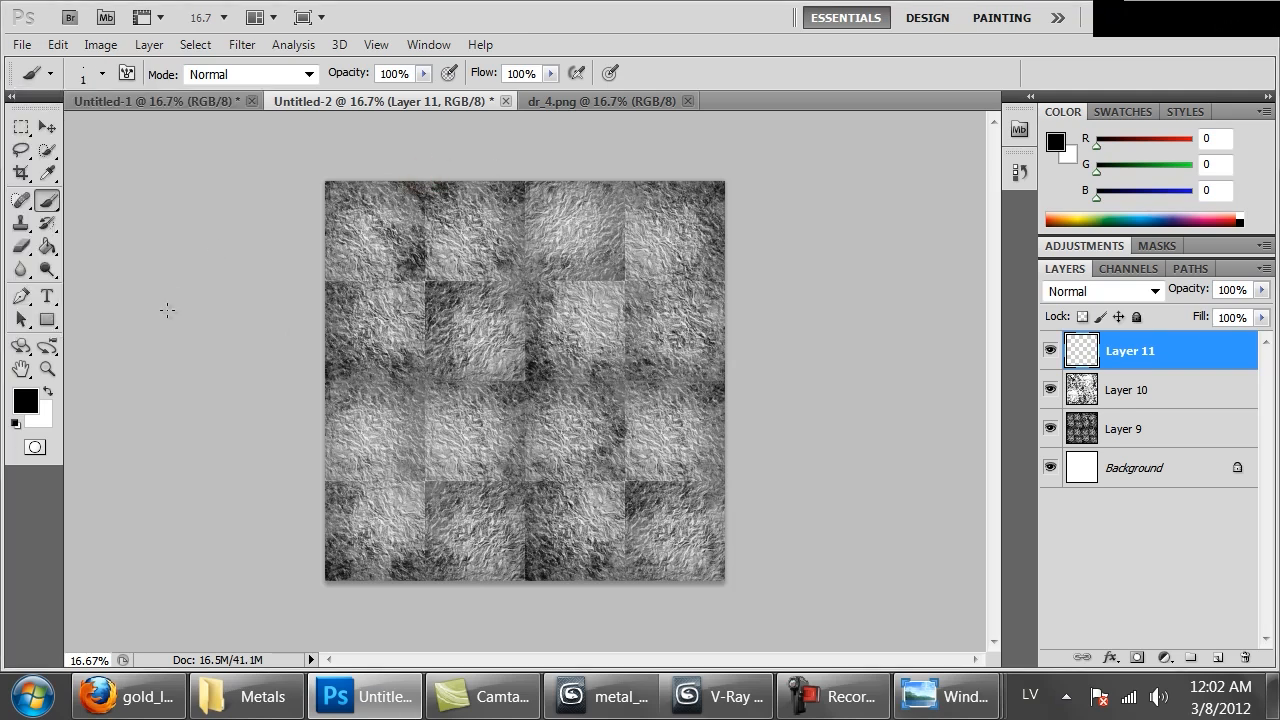
{"action": "left_click", "coordinate": [585, 268]}
- Duplicate the seam line layer three times and merge the copies with the original Layer 11
{"action": "key", "text": "ctrl+j"}
{"action": "key", "text": "ctrl+j"}
{"action": "key", "text": "ctrl+j"}
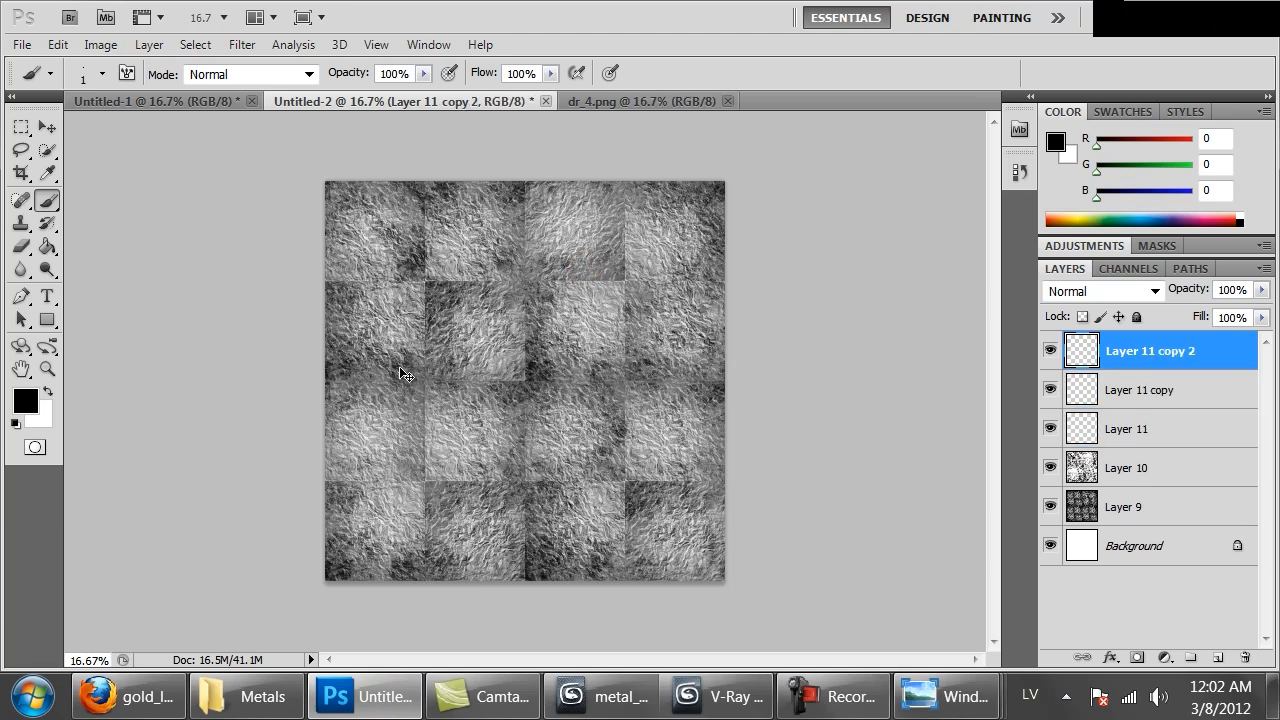
{"action": "key", "text": "ctrl+1"}
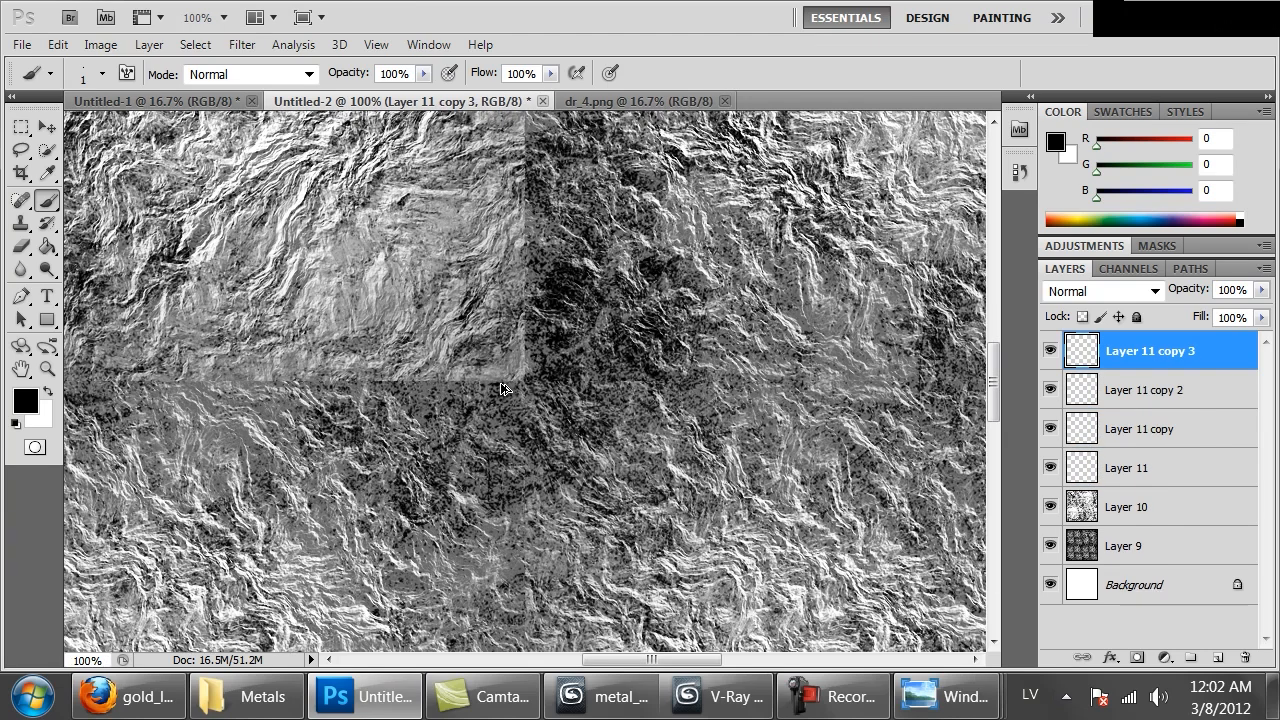
{"action": "scroll", "coordinate": [511, 363], "scroll_direction": "up", "scroll_amount": 1}
{"action": "left_click_drag", "start_coordinate": [271, 346], "coordinate": [595, 325]}
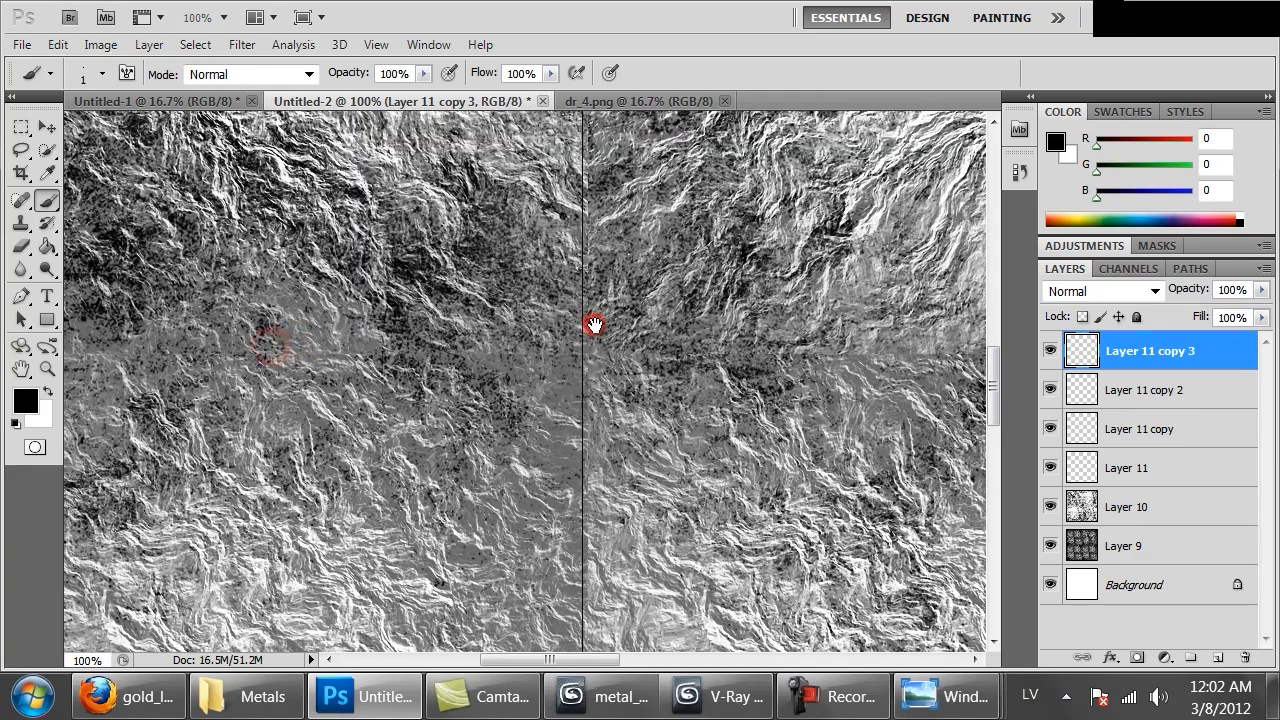
{"action": "left_click", "coordinate": [1108, 453], "text": "shift"}
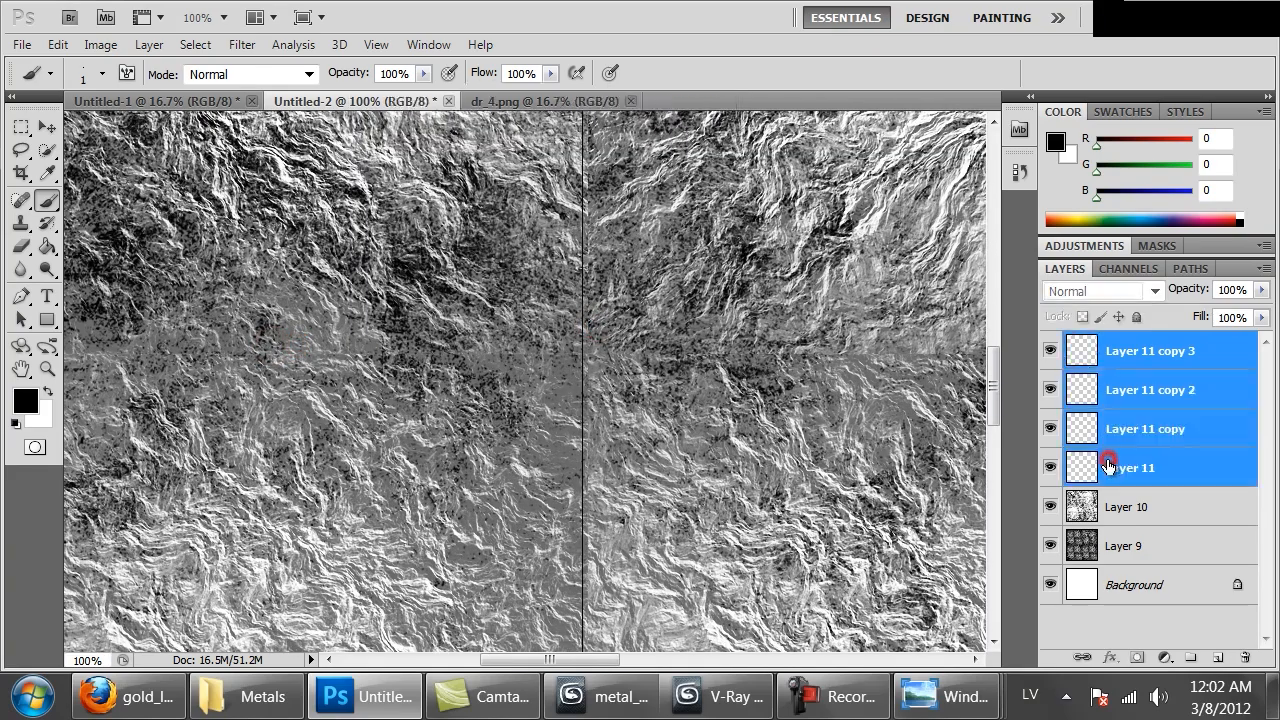
{"action": "key", "text": "ctrl+e"}
- Set the brush size to 5 px and draw a straight black line along the first vertical tile seam
{"action": "key", "text": "ctrl+minus"}
{"action": "key", "text": "ctrl+minus"}
{"action": "key", "text": "ctrl+minus"}
{"action": "key", "text": "ctrl+minus"}
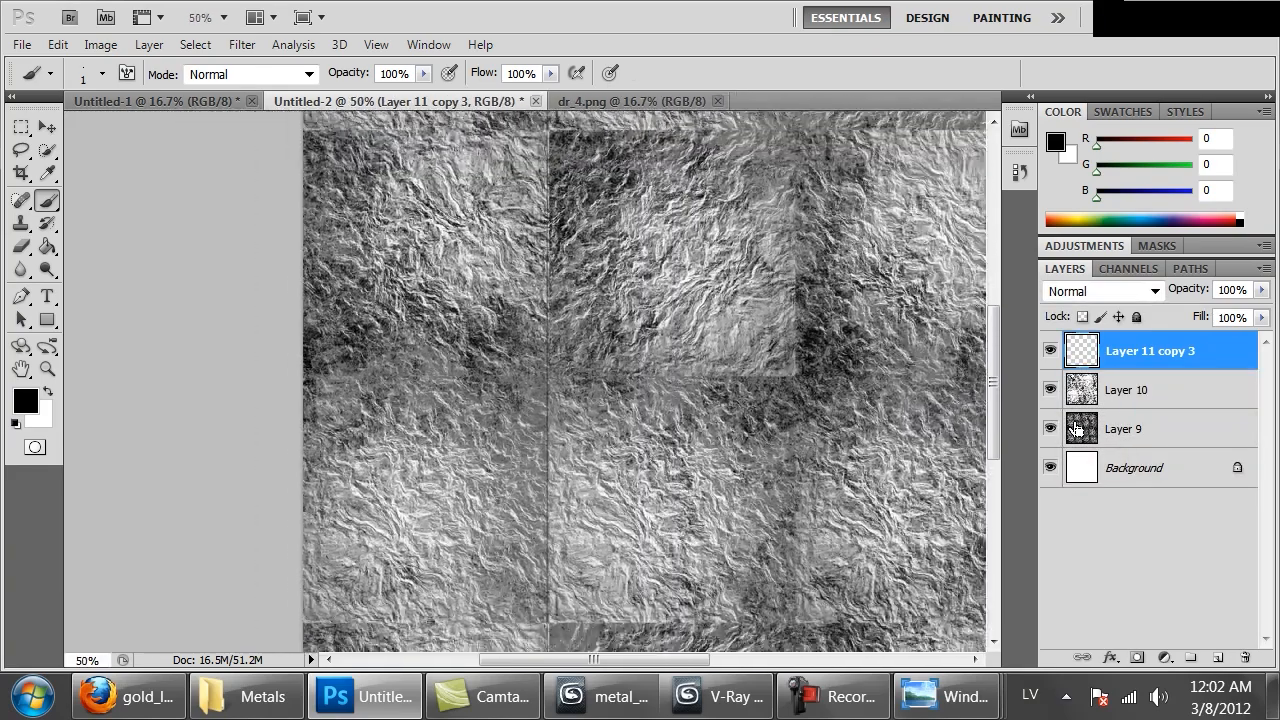
{"action": "left_click", "coordinate": [101, 73]}
{"action": "left_click", "coordinate": [203, 111]}
{"action": "type", "text": "5"}
{"action": "left_click", "coordinate": [312, 350]}
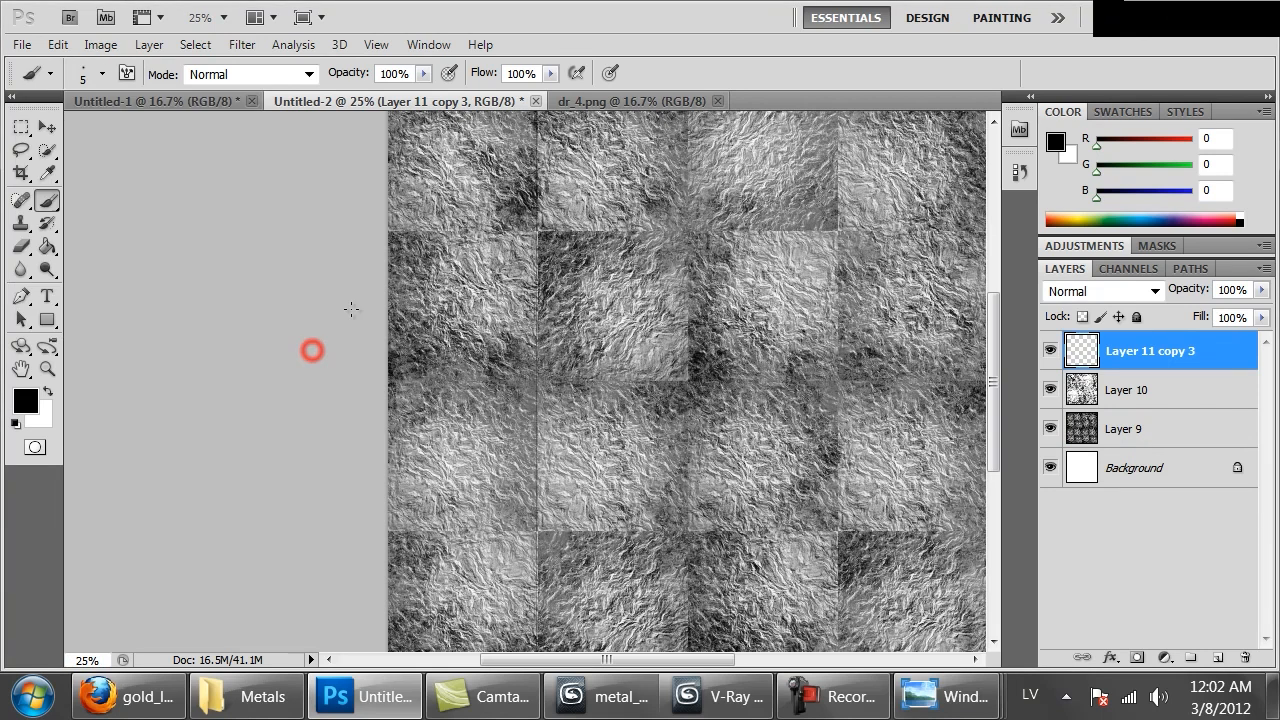
{"action": "left_click_drag", "start_coordinate": [431, 200], "coordinate": [371, 391]}
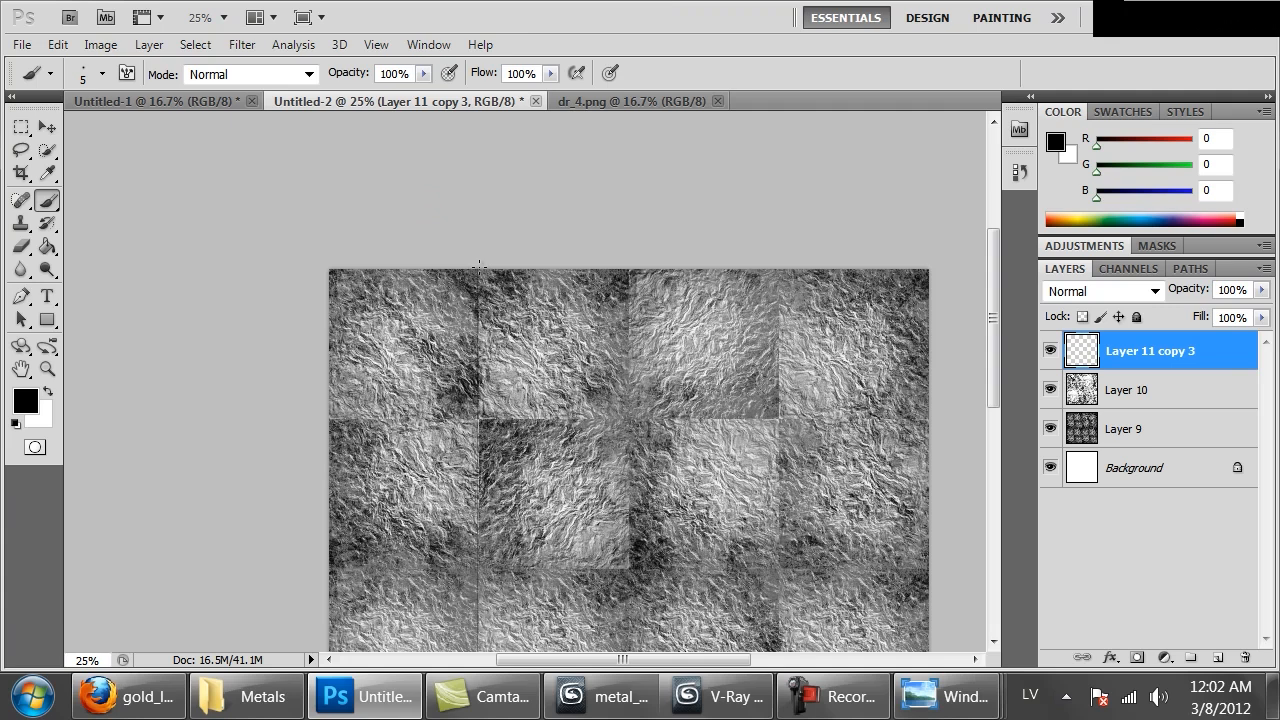
{"action": "scroll", "coordinate": [478, 265], "scroll_direction": "down", "scroll_amount": 10}
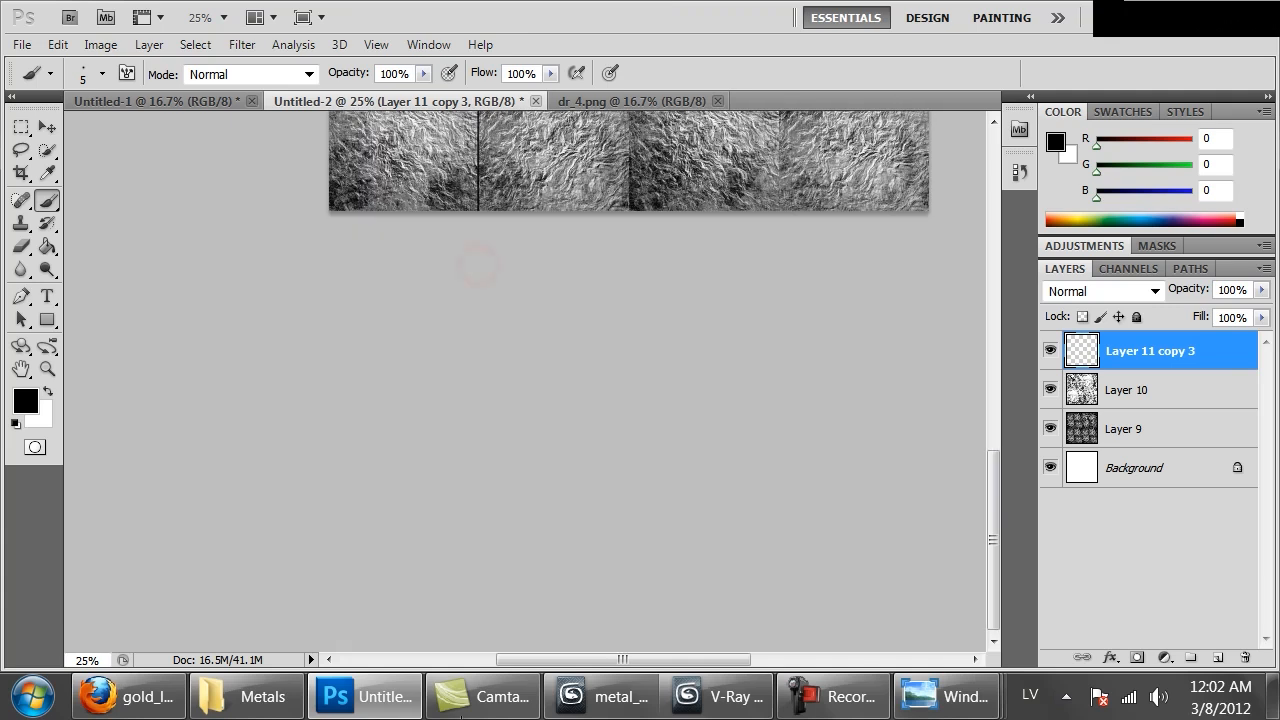
- Draw straight 5 px black lines along the second and third vertical tile seams
{"action": "scroll", "coordinate": [569, 227], "scroll_direction": "up", "scroll_amount": 10}
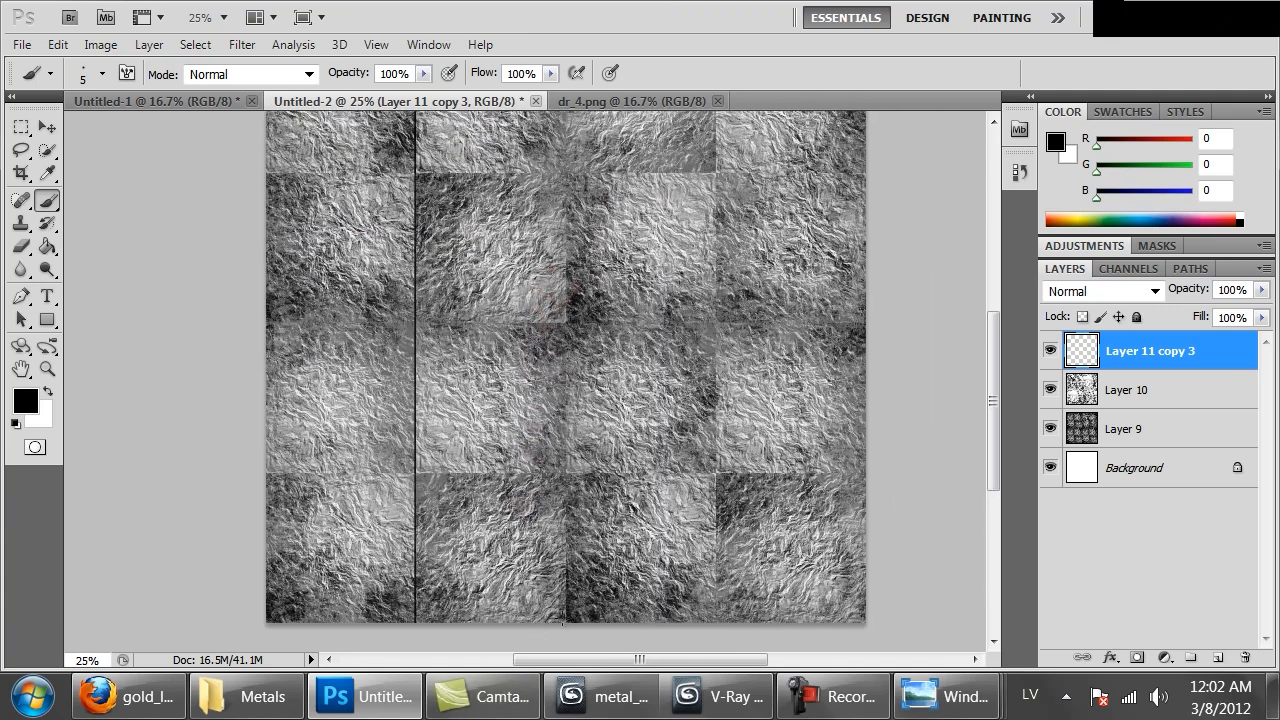
{"action": "scroll", "coordinate": [564, 623], "scroll_direction": "up", "scroll_amount": 10}
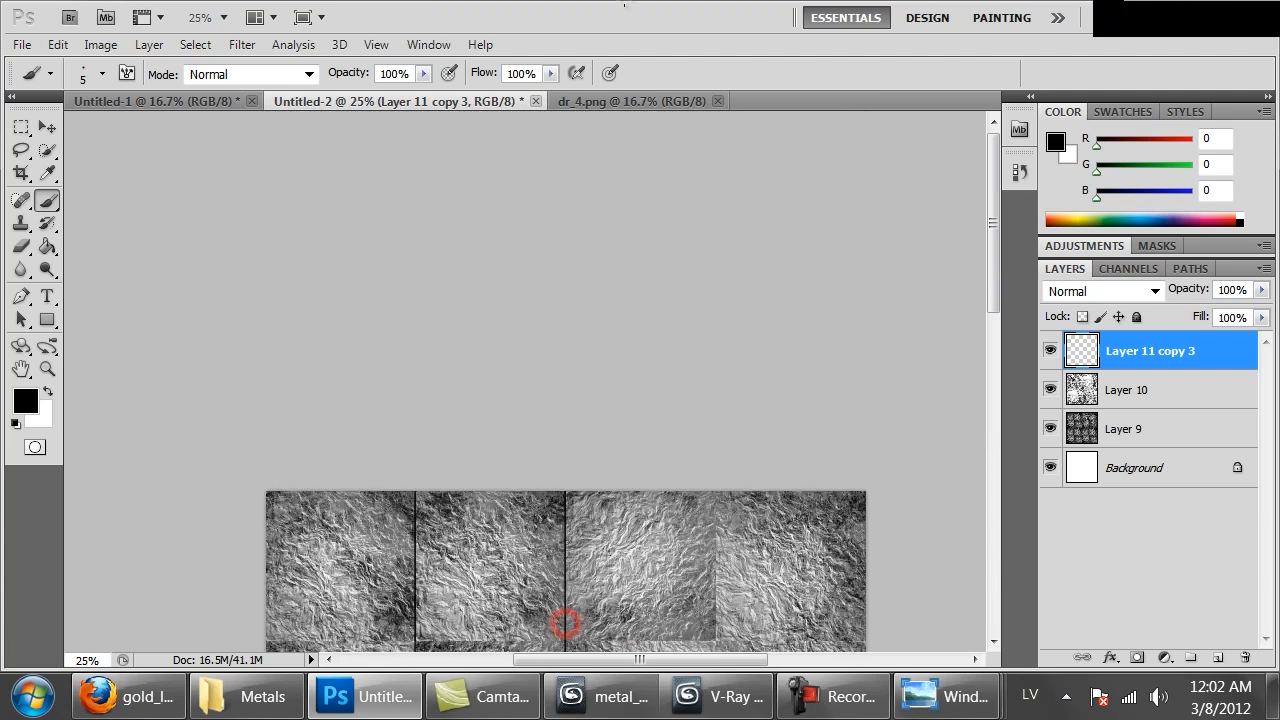
{"action": "scroll", "coordinate": [680, 537], "scroll_direction": "down", "scroll_amount": 8}
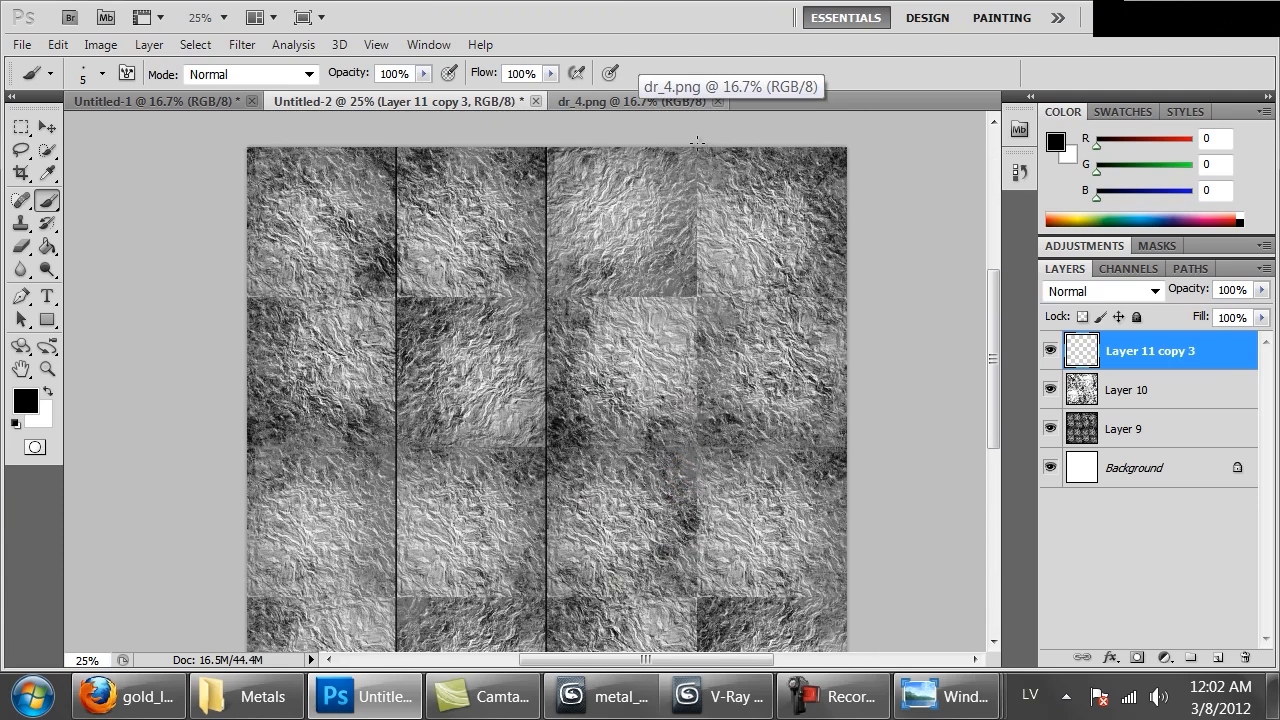
{"action": "scroll", "coordinate": [703, 274], "scroll_direction": "down", "scroll_amount": 10}
{"action": "scroll", "coordinate": [634, 486], "scroll_direction": "up", "scroll_amount": 8}
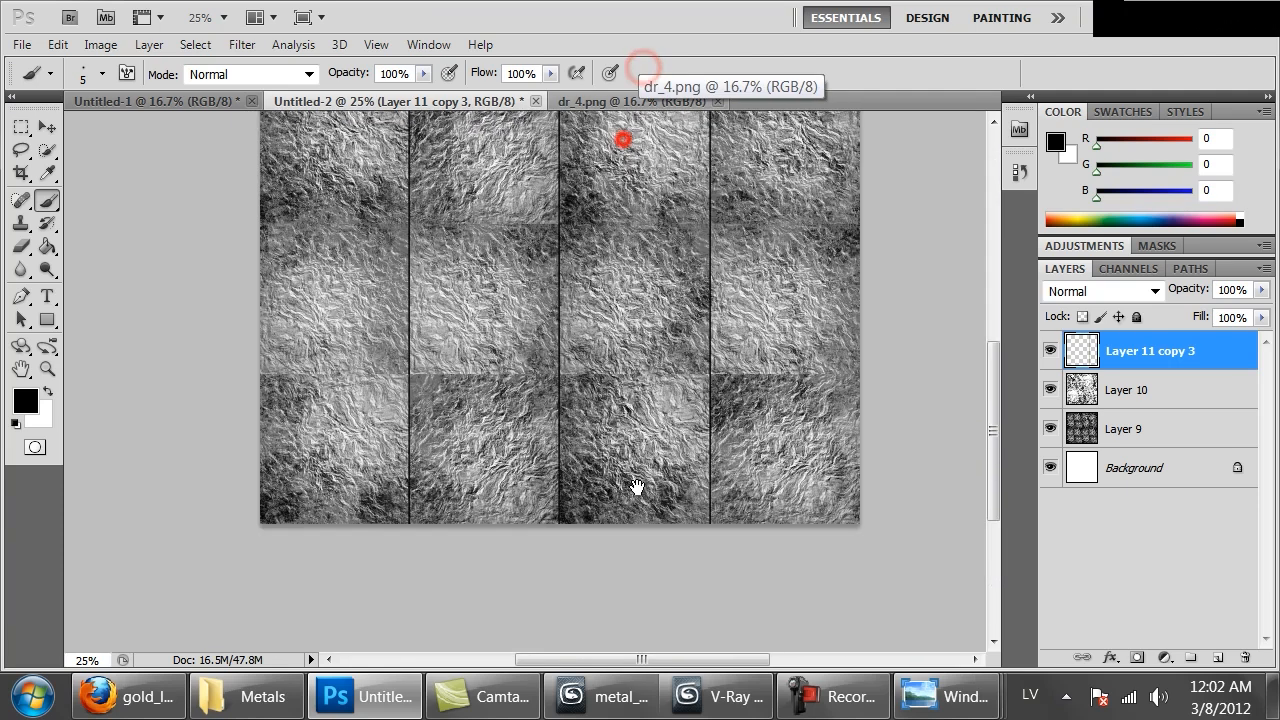
- Draw straight 5 px black lines along the three horizontal tile seams across the full texture
{"action": "scroll", "coordinate": [812, 459], "scroll_direction": "up", "scroll_amount": 1}
{"action": "left_click", "coordinate": [855, 500], "text": "shift"}
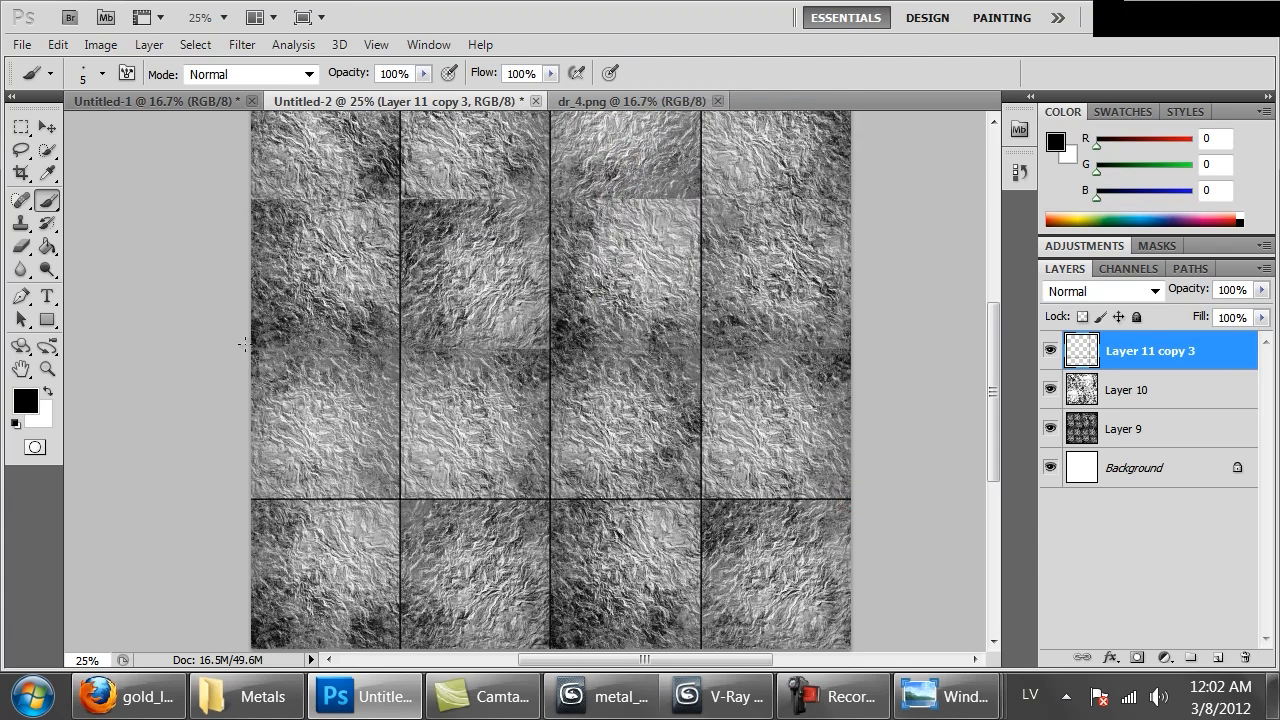
{"action": "scroll", "coordinate": [735, 361], "scroll_direction": "right", "scroll_amount": 3}
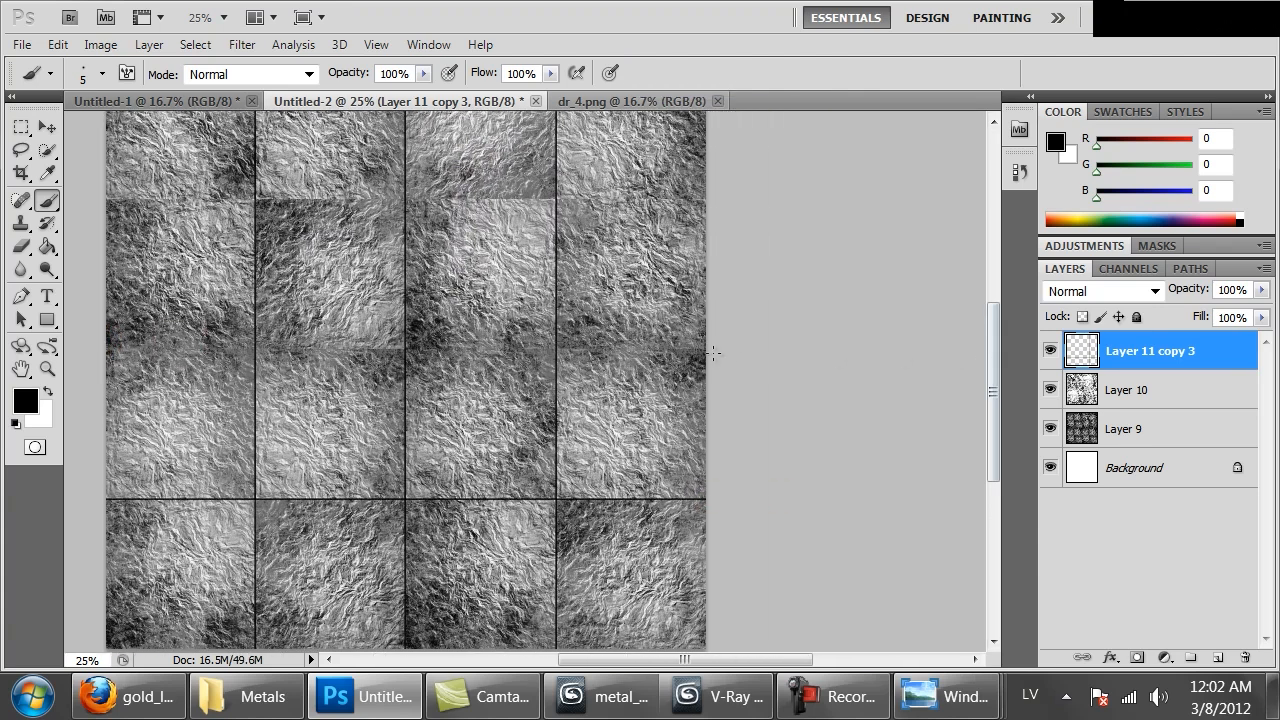
{"action": "scroll", "coordinate": [228, 334], "scroll_direction": "left", "scroll_amount": 15}
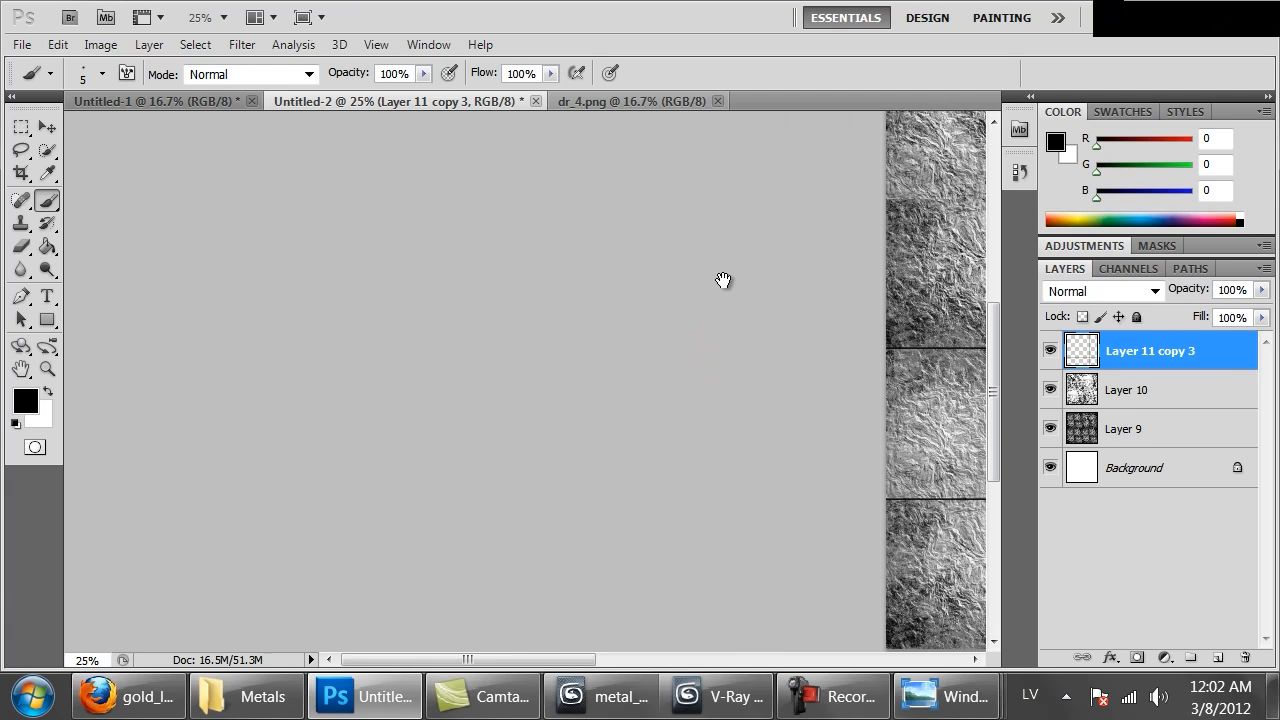
{"action": "left_click_drag", "start_coordinate": [723, 280], "coordinate": [320, 477]}
{"action": "left_click_drag", "start_coordinate": [482, 401], "coordinate": [1040, 408], "text": "shift"}
- Draw straight 5 px black lines along the top and right outer edges of the texture
{"action": "left_click_drag", "start_coordinate": [200, 281], "coordinate": [412, 300]}
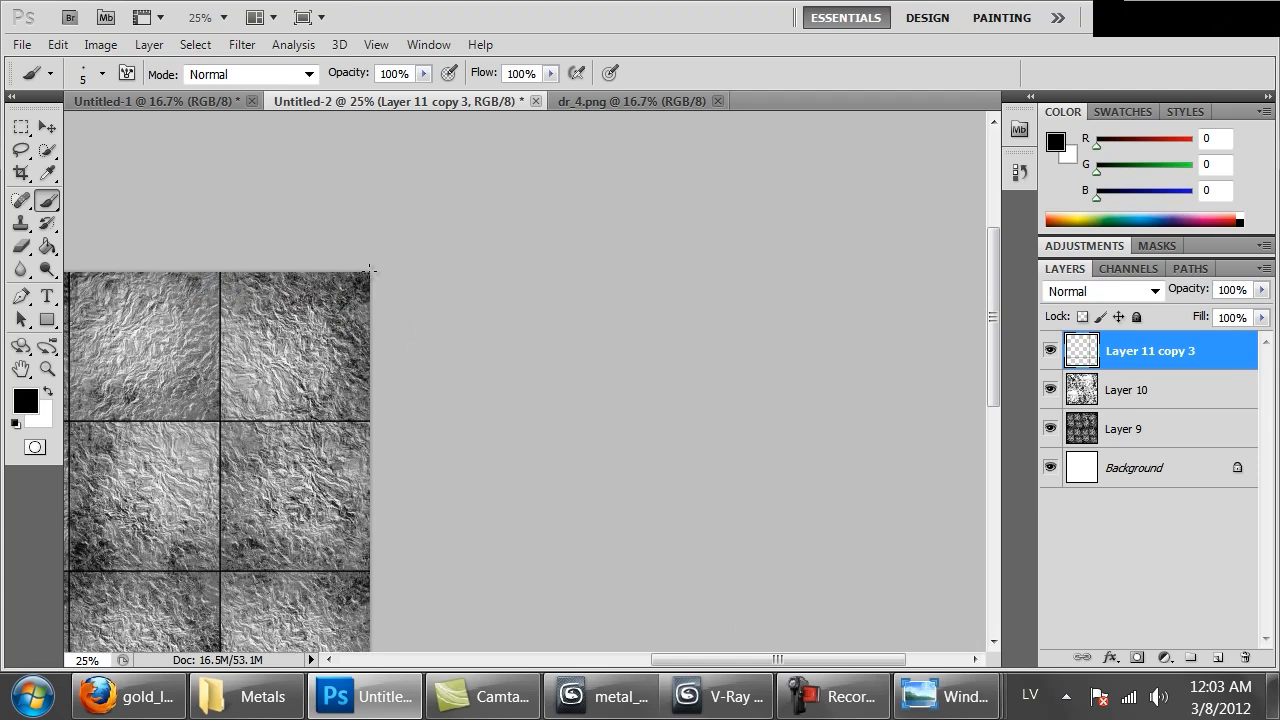
{"action": "left_click_drag", "start_coordinate": [369, 272], "coordinate": [285, 262]}
{"action": "left_click_drag", "start_coordinate": [343, 484], "coordinate": [774, 321]}
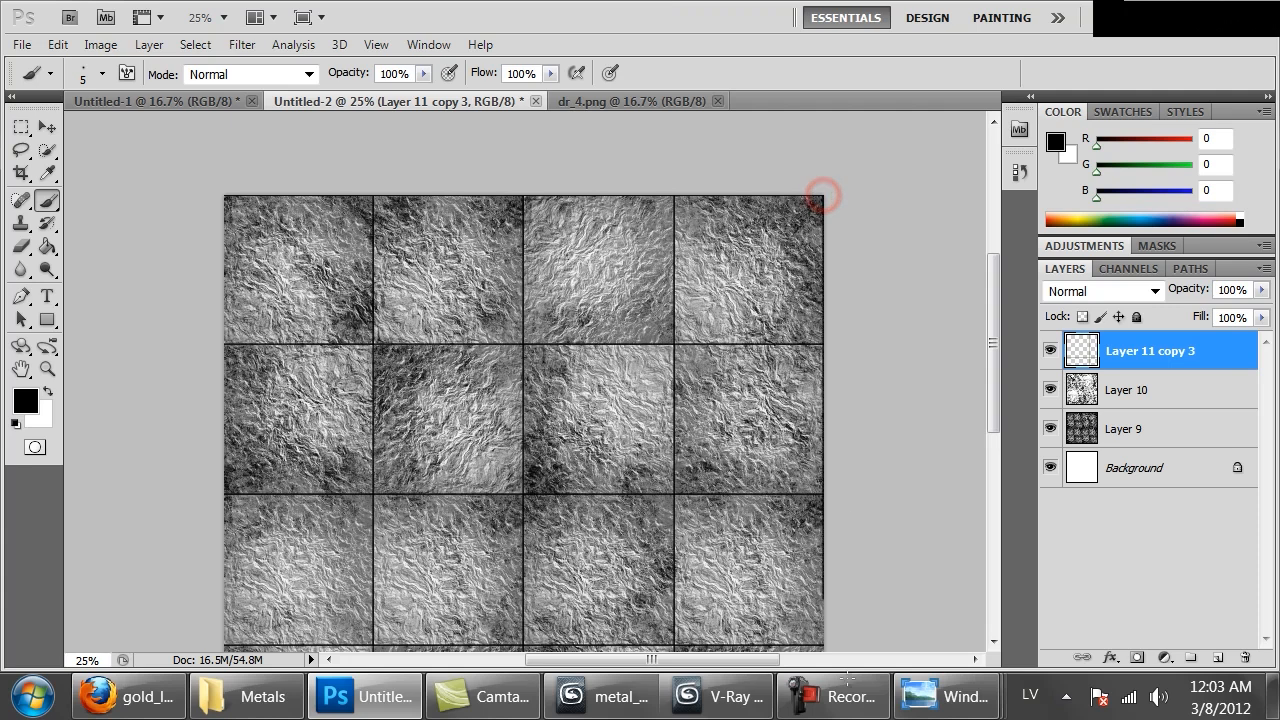
{"action": "scroll", "coordinate": [900, 480], "scroll_direction": "down", "scroll_amount": 5}
{"action": "key", "text": "ctrl+minus"}
{"action": "key", "text": "ctrl+minus"}
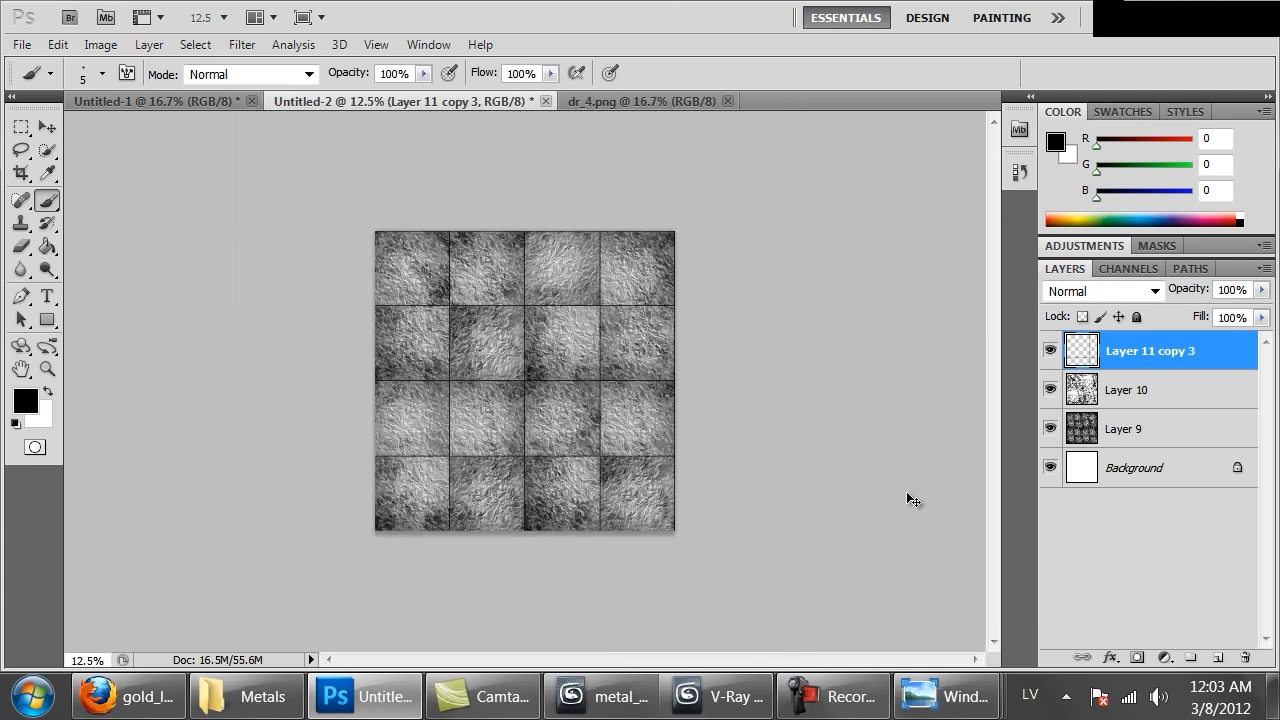
- Hide Layer 10 and Layer 9 so only the line grid shows over the white background
{"action": "key", "text": "ctrl+plus"}
{"action": "key", "text": "ctrl+plus"}
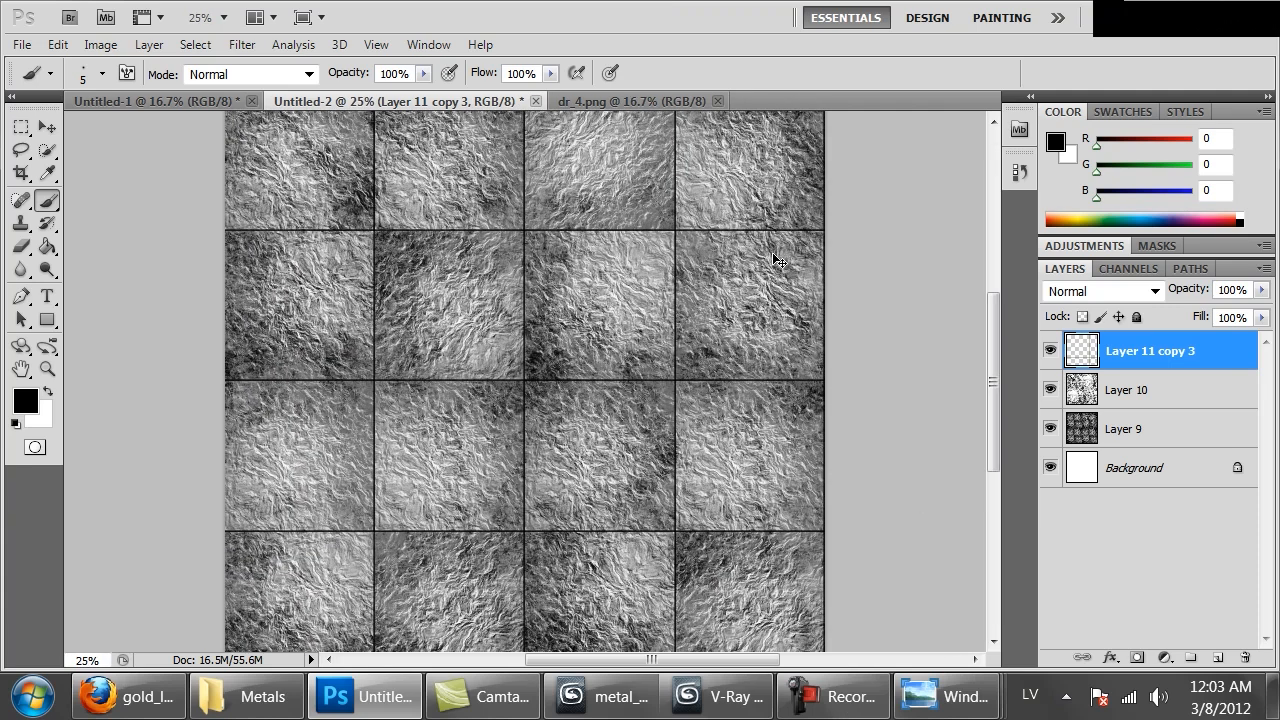
{"action": "left_click", "coordinate": [1047, 385]}
{"action": "left_click", "coordinate": [1048, 388]}
{"action": "left_click", "coordinate": [1049, 398]}
{"action": "left_click", "coordinate": [1049, 430]}
{"action": "left_click_drag", "start_coordinate": [563, 234], "coordinate": [570, 278]}
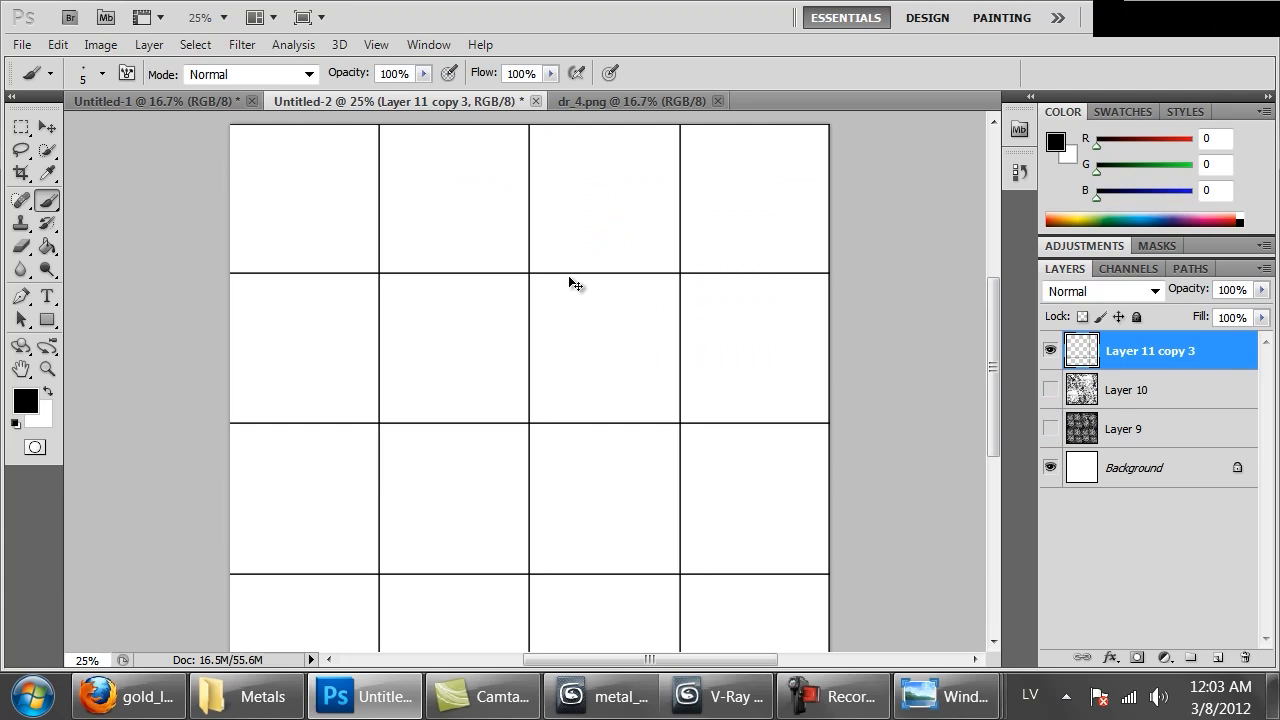
- Open dr_1.png from the DIRT folder and paste its whole image into Untitled-2 as a new layer above the grid
{"action": "key", "text": "ctrl+o"}
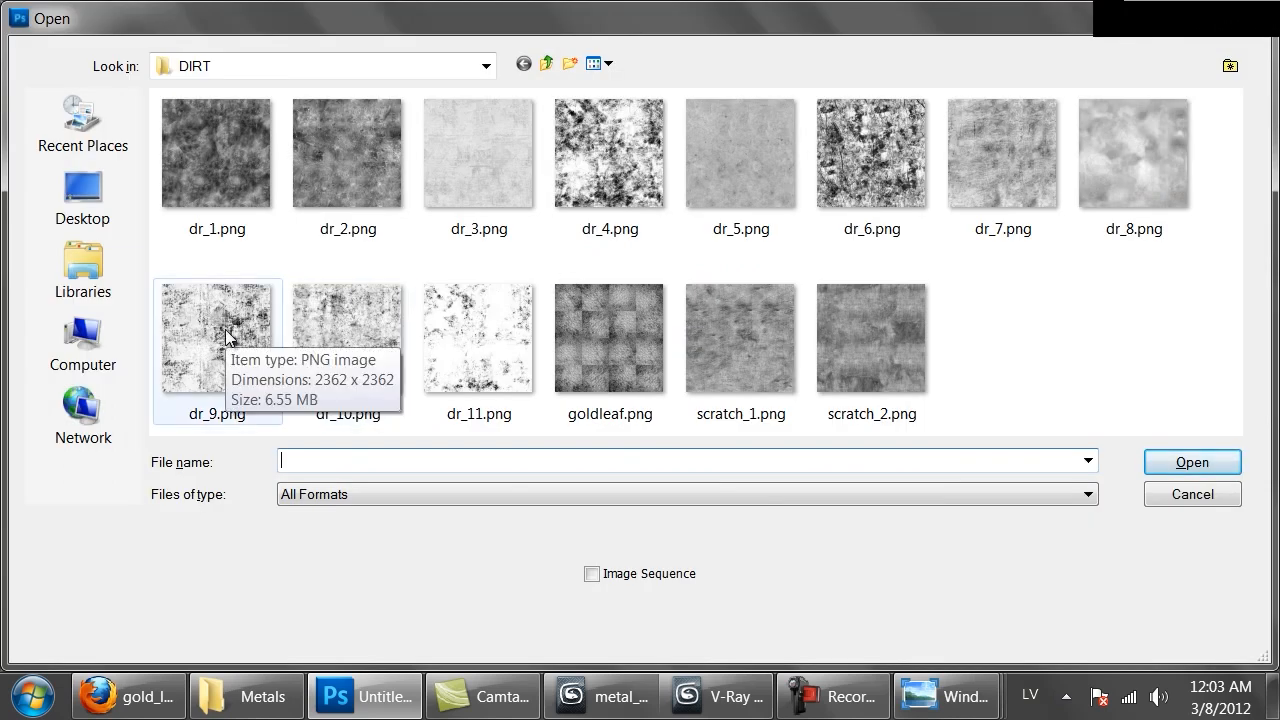
{"action": "double_click", "coordinate": [265, 145]}
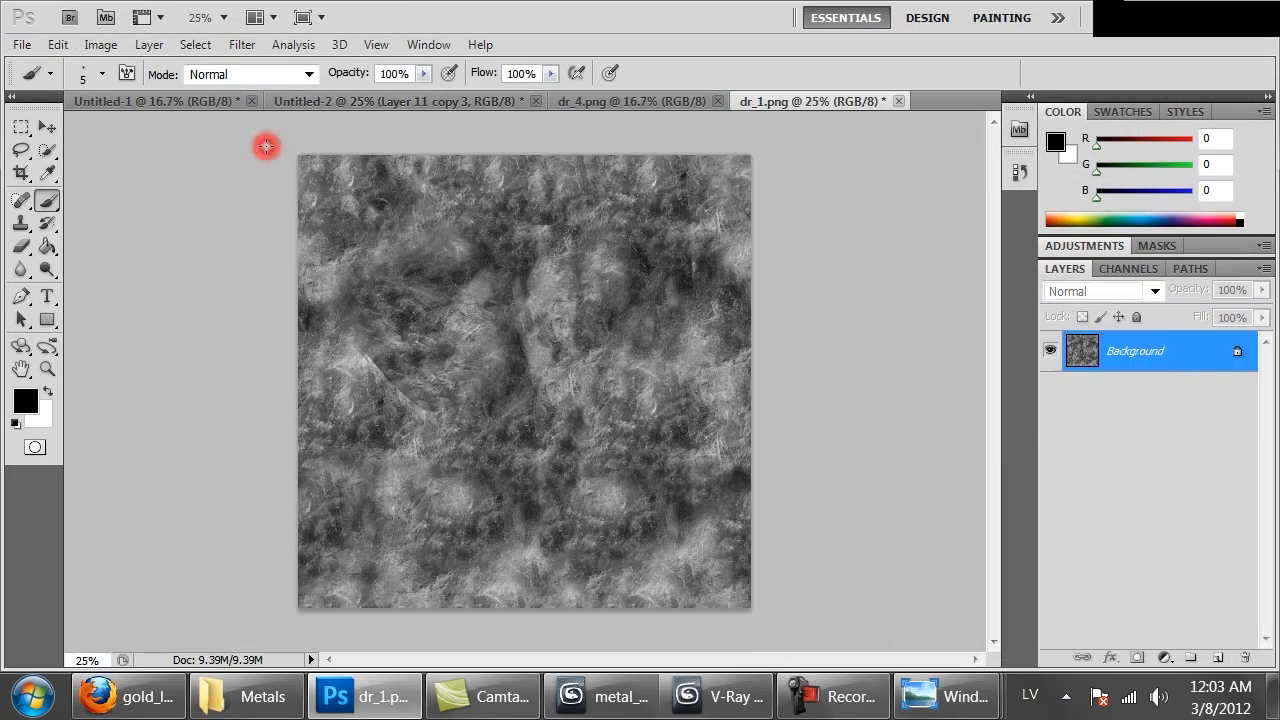
{"action": "key", "text": "ctrl+a"}
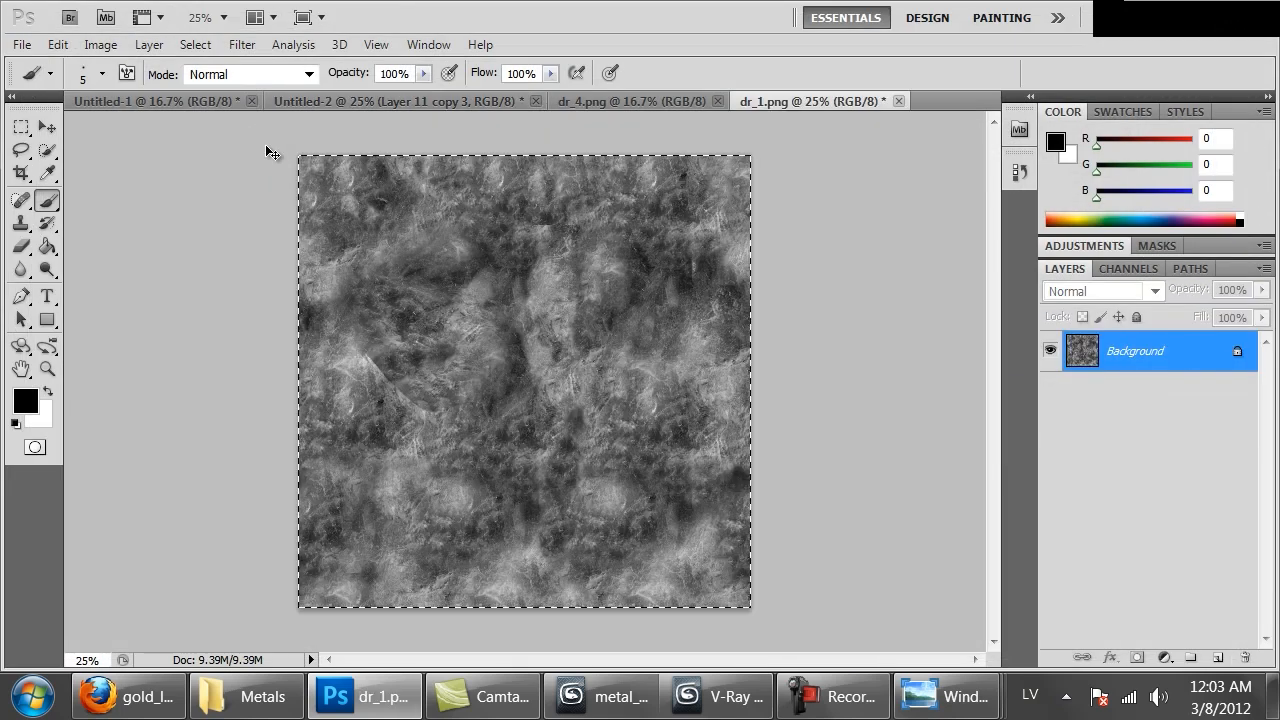
{"action": "left_click", "coordinate": [639, 101]}
{"action": "left_click", "coordinate": [450, 101]}
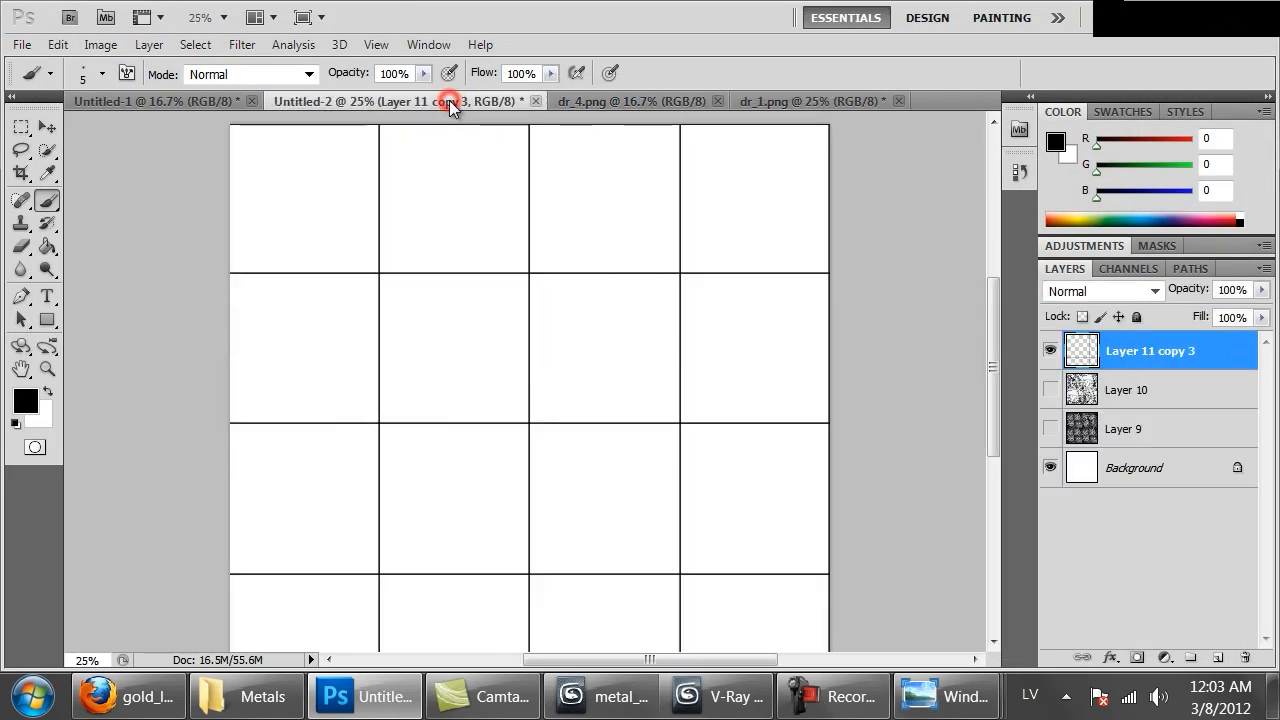
{"action": "key", "text": "ctrl+v"}
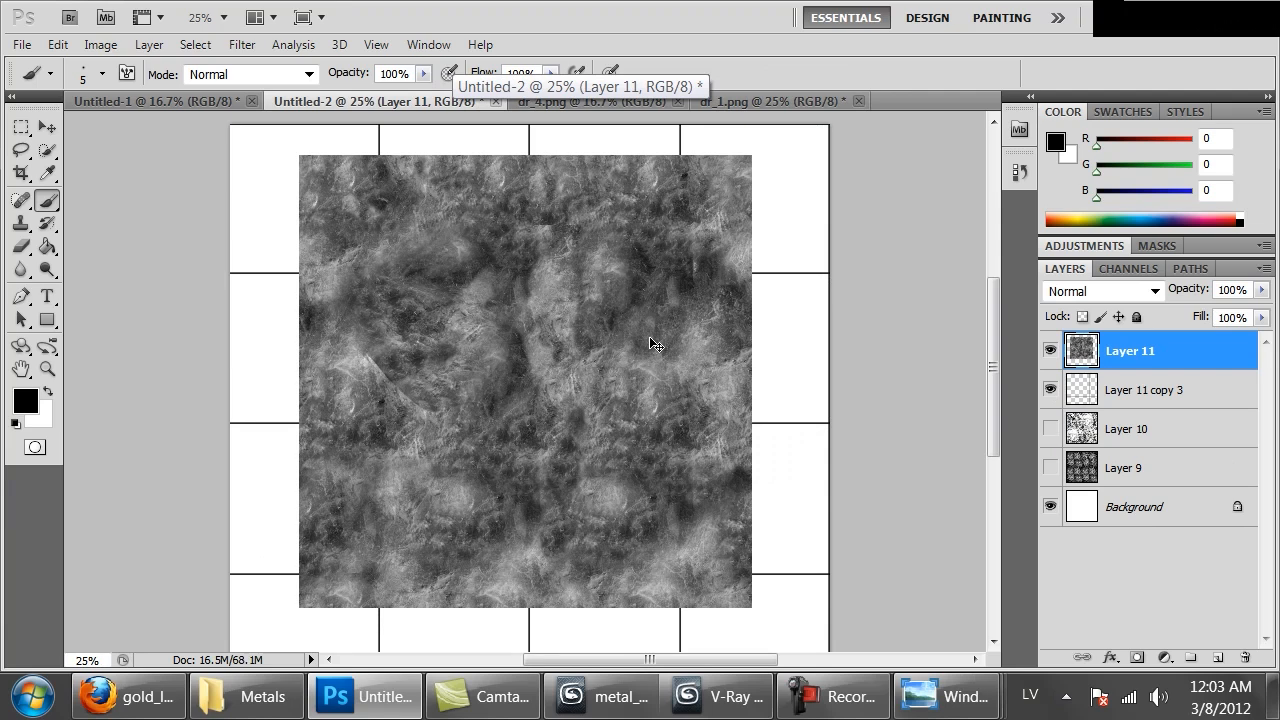
- Move the pasted dirt layer to the canvas's upper-left corner and scale it uniformly to 132.45% to fill the whole canvas
{"action": "key", "text": "ctrl+minus"}
{"action": "left_click_drag", "start_coordinate": [584, 330], "coordinate": [539, 320], "text": "ctrl"}
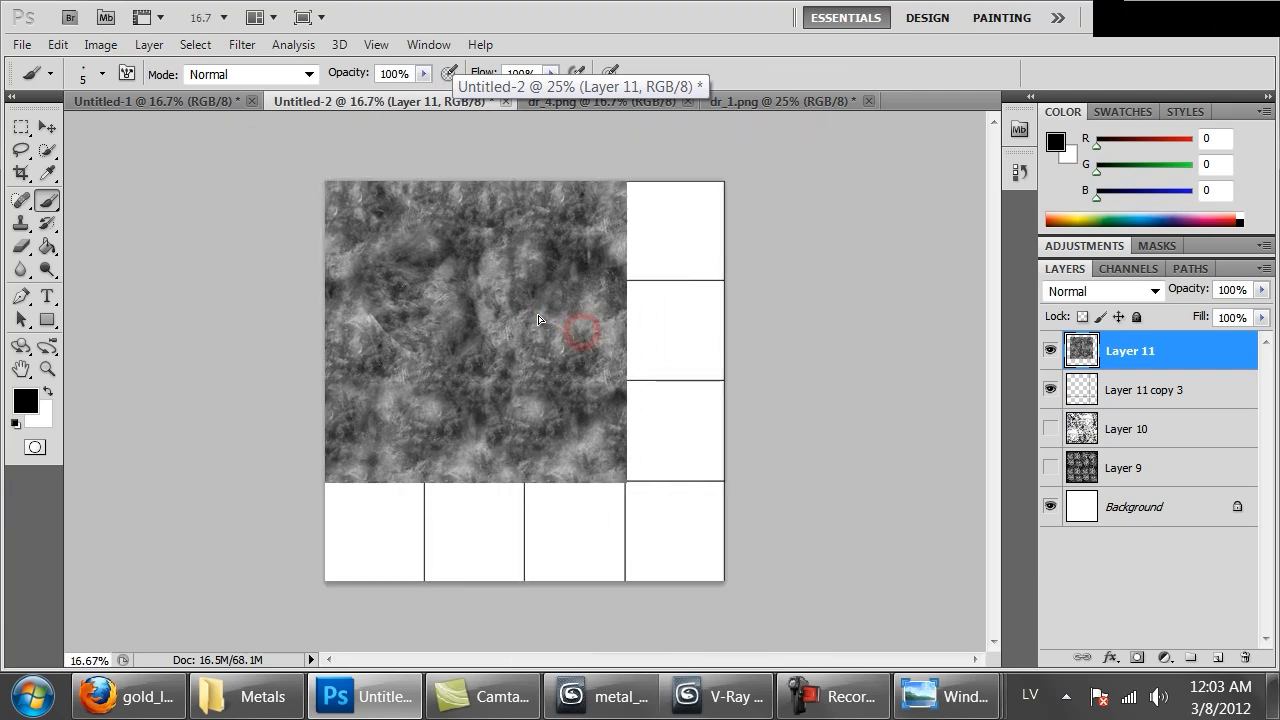
{"action": "right_click", "coordinate": [519, 289]}
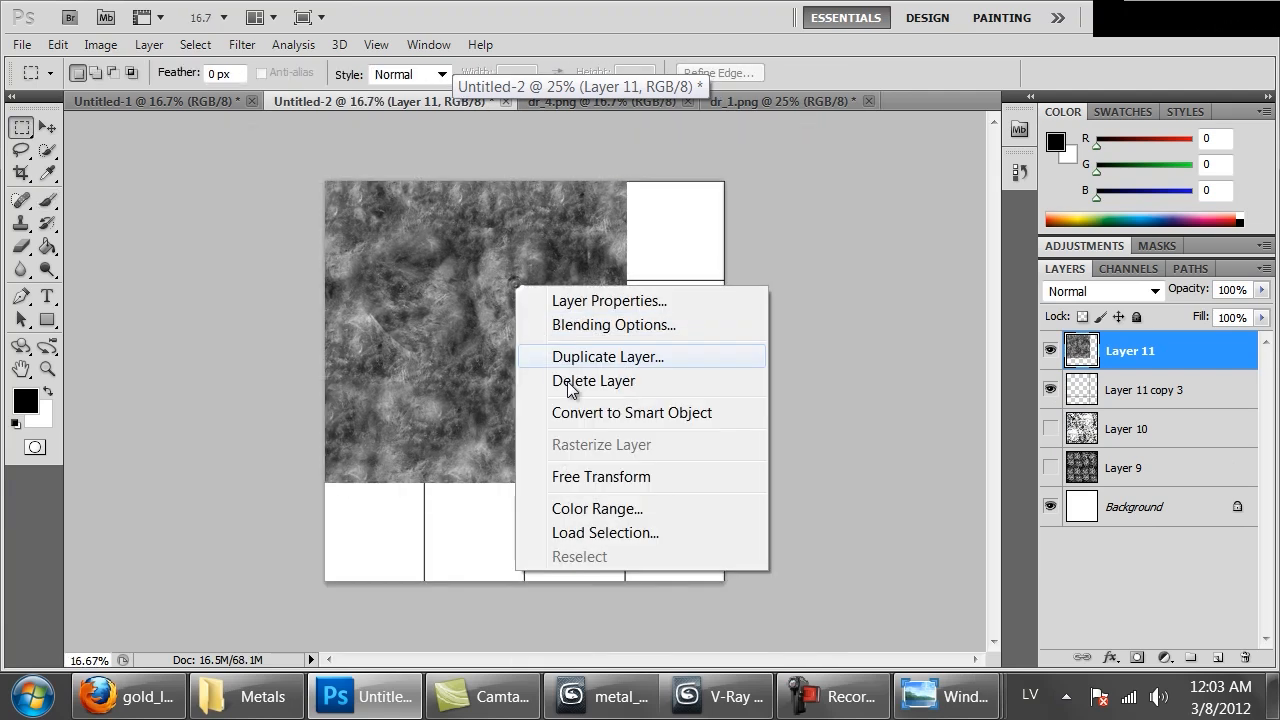
{"action": "left_click", "coordinate": [605, 474]}
{"action": "left_click_drag", "start_coordinate": [633, 482], "coordinate": [727, 585]}
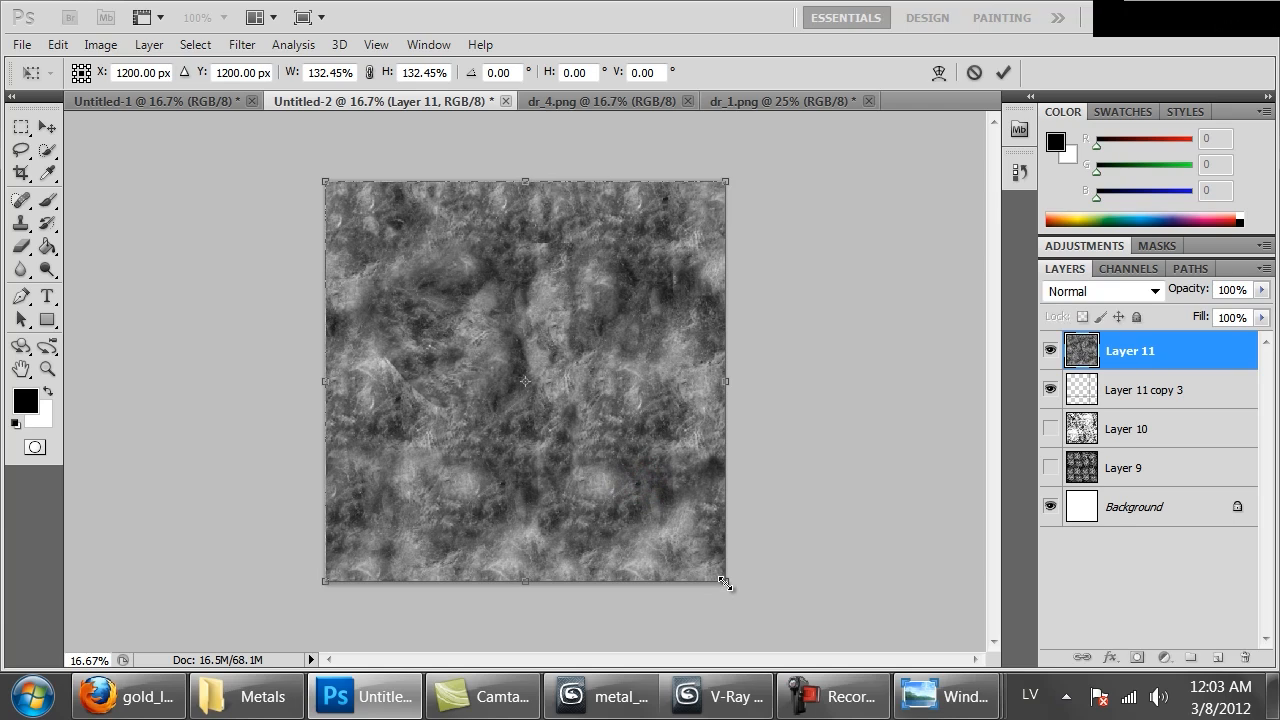
{"action": "key", "text": "Return"}
- Increase the dirt layer's contrast with Levels, setting the black input to 51 and the white input to 148
{"action": "key", "text": "ctrl+l"}
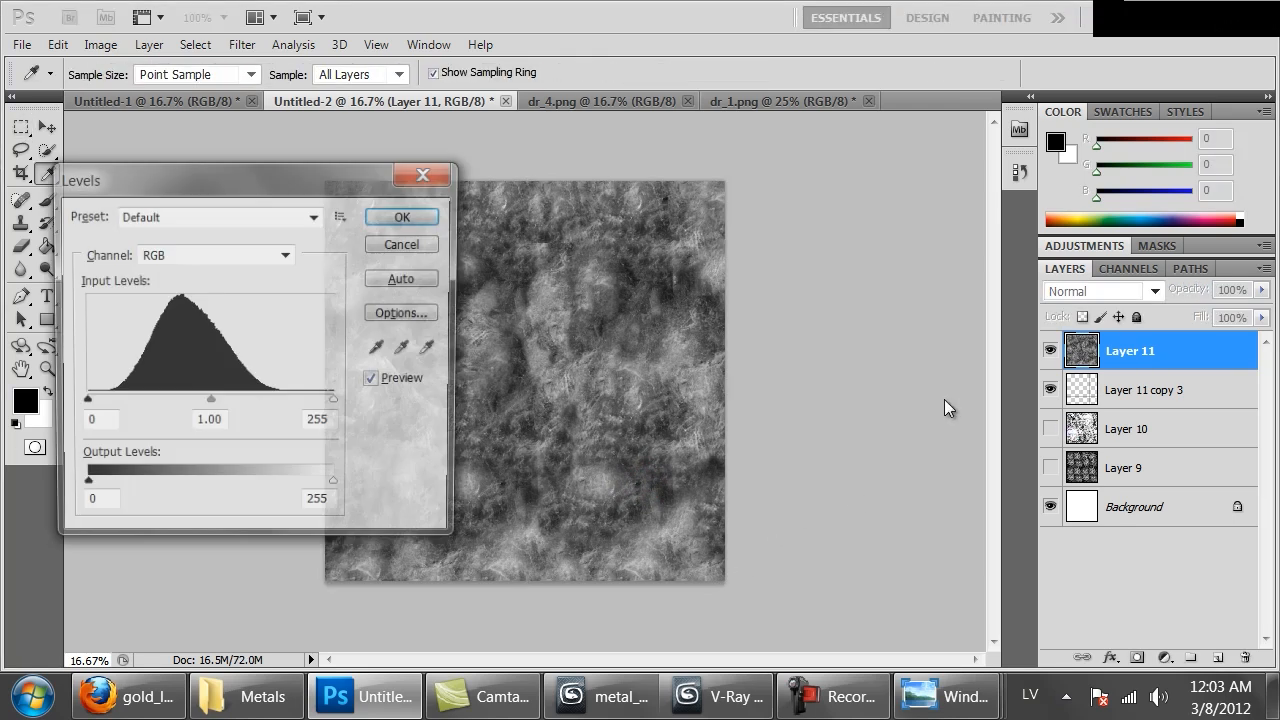
{"action": "left_click_drag", "start_coordinate": [83, 402], "coordinate": [135, 410]}
{"action": "left_click_drag", "start_coordinate": [336, 402], "coordinate": [230, 408]}
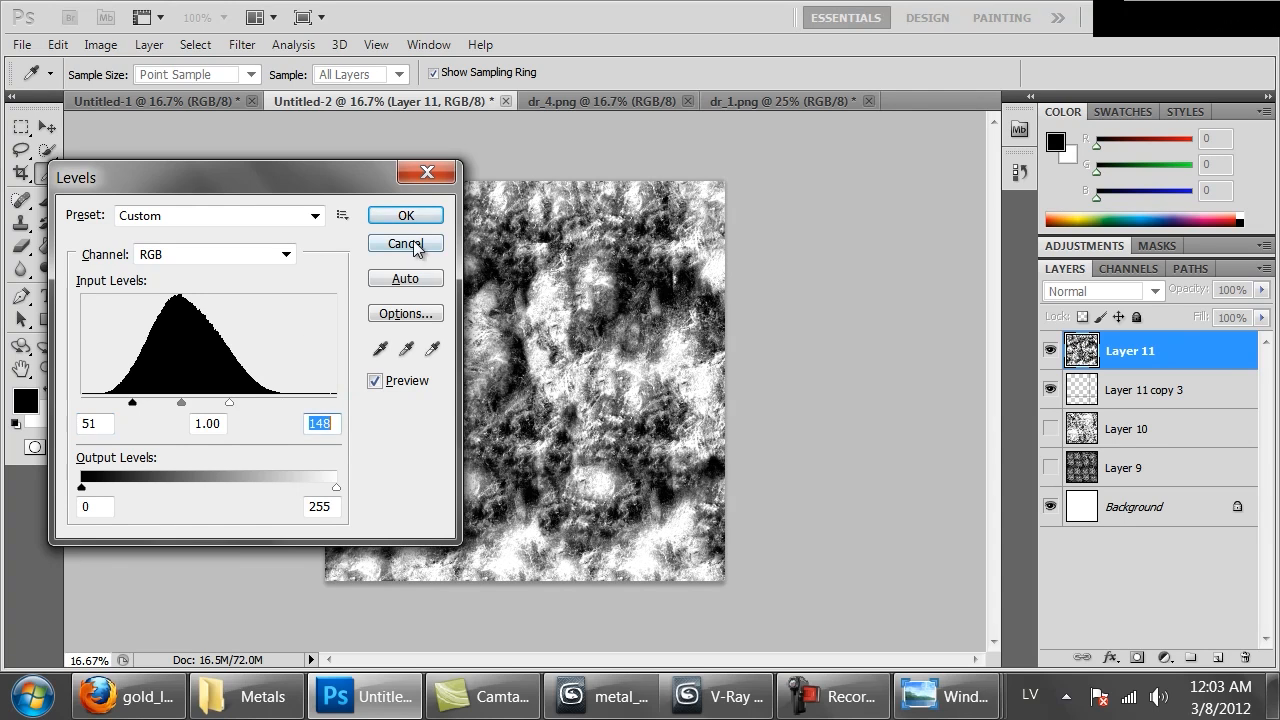
{"action": "left_click", "coordinate": [410, 212]}
- Set the dirt layer's blend mode to Color Dodge so that it breaks up the black grid lines below
{"action": "left_click", "coordinate": [1070, 290]}
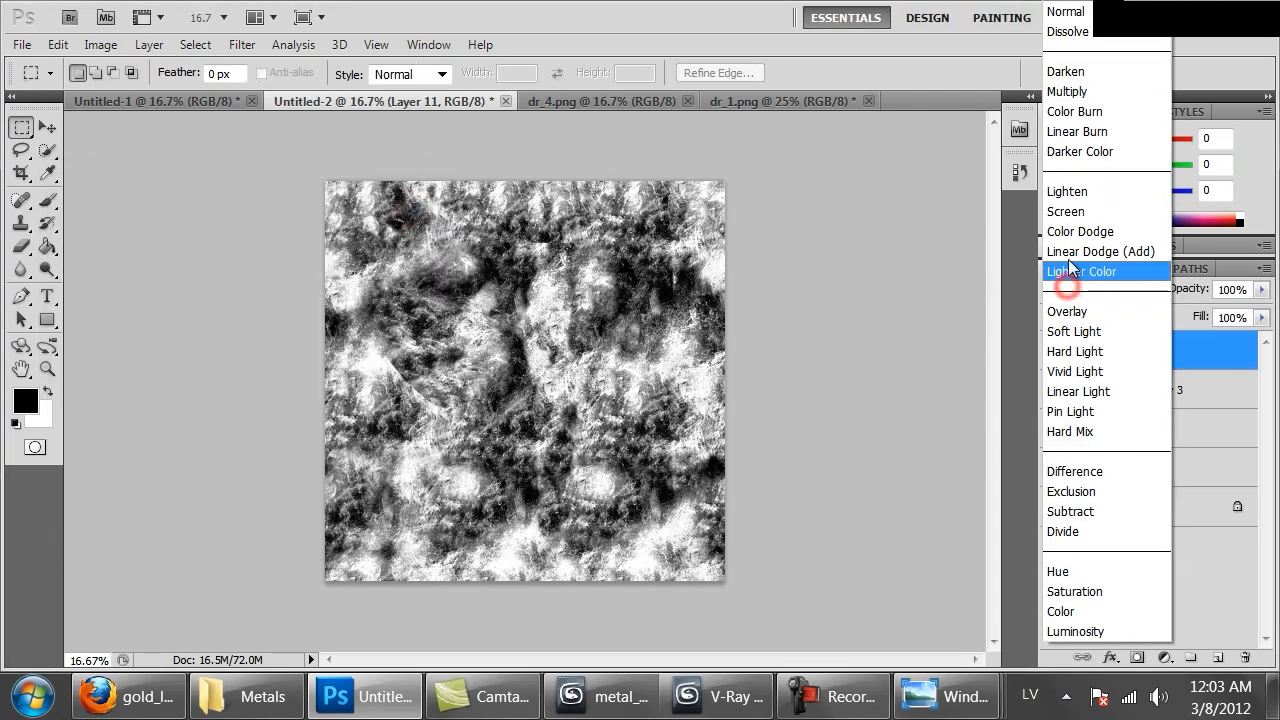
{"action": "left_click", "coordinate": [1087, 67]}
{"action": "key", "text": "Down"}
{"action": "key", "text": "Down"}
{"action": "key", "text": "Down"}
{"action": "key", "text": "Down"}
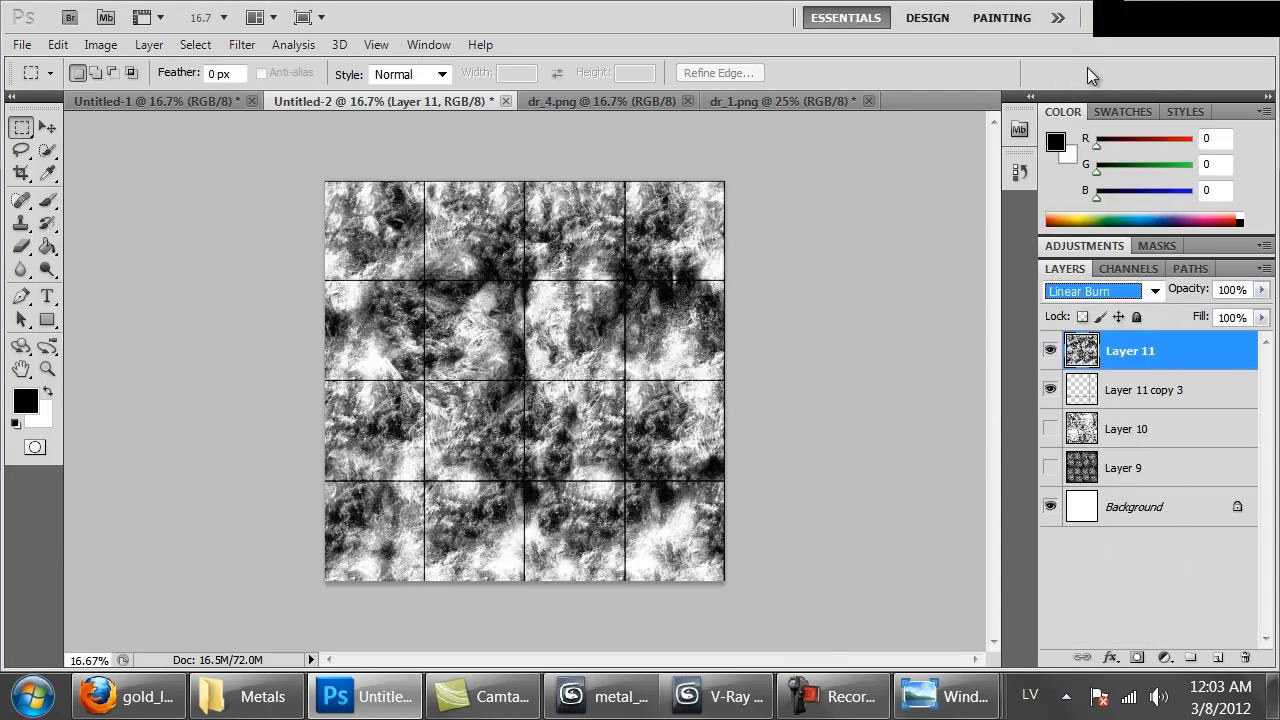
{"action": "key", "text": "Up"}
{"action": "key", "text": "Down"}
{"action": "key", "text": "Down"}
{"action": "key", "text": "Down"}
{"action": "key", "text": "Down"}
{"action": "key", "text": "Up"}
{"action": "key", "text": "ctrl+1"}
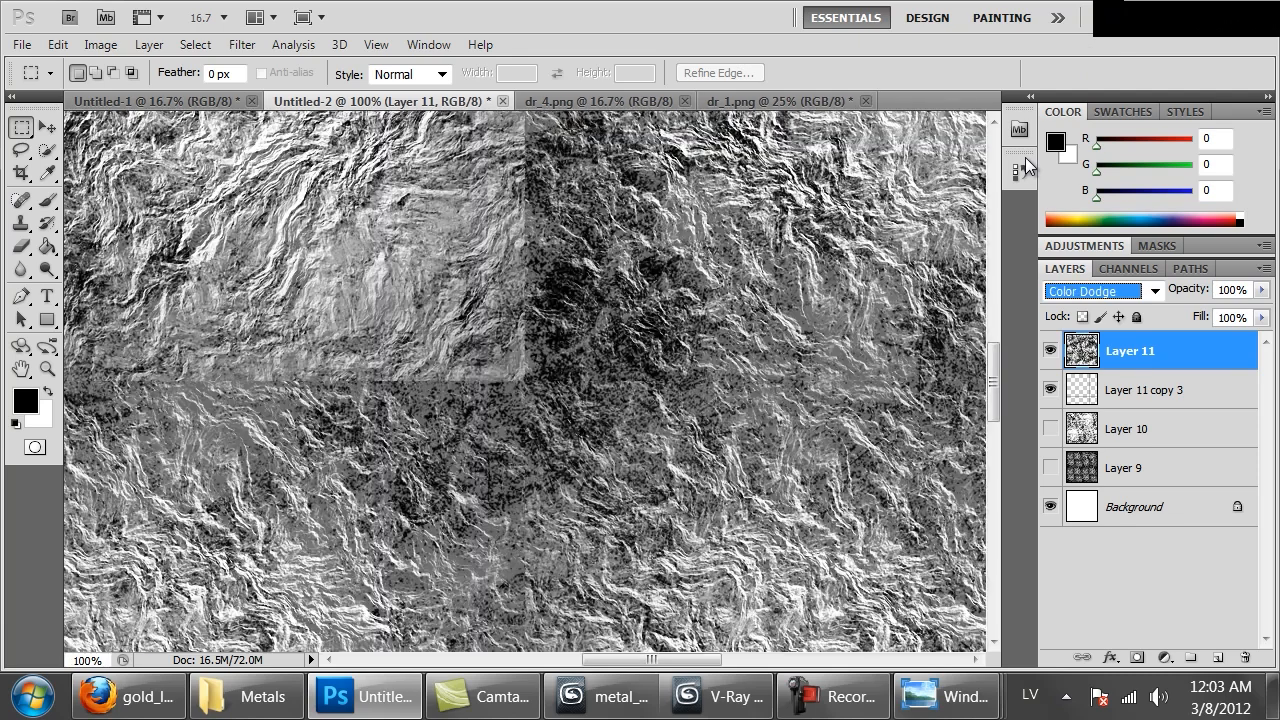
{"action": "key", "text": "ctrl+minus"}
{"action": "key", "text": "ctrl+minus"}
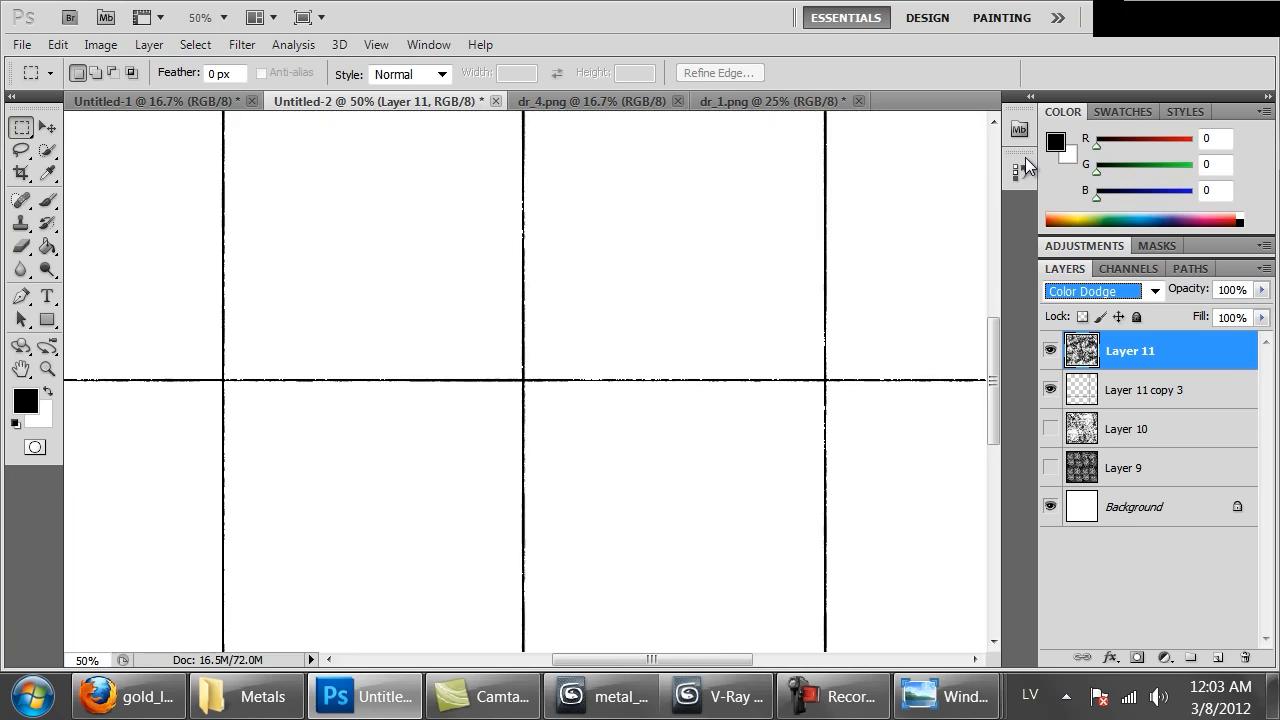
{"action": "key", "text": "ctrl+minus"}
{"action": "key", "text": "ctrl+minus"}
{"action": "key", "text": "ctrl+minus"}
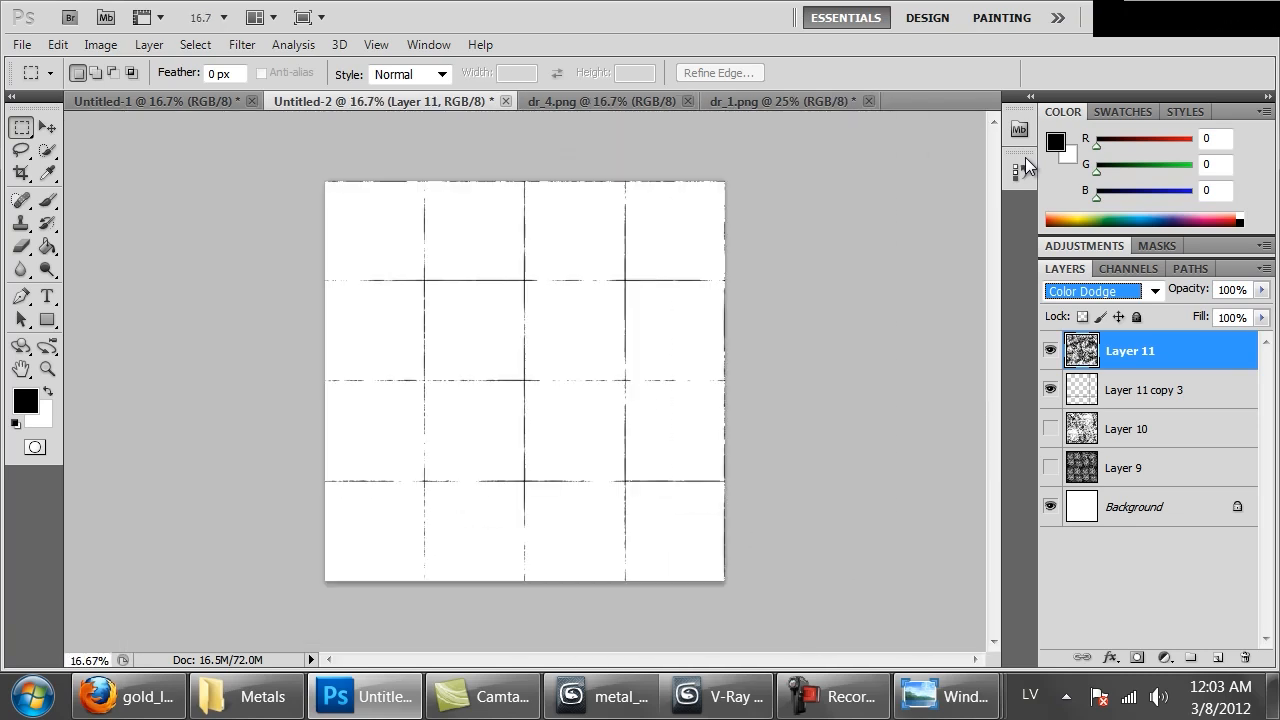
{"action": "key", "text": "ctrl+plus"}
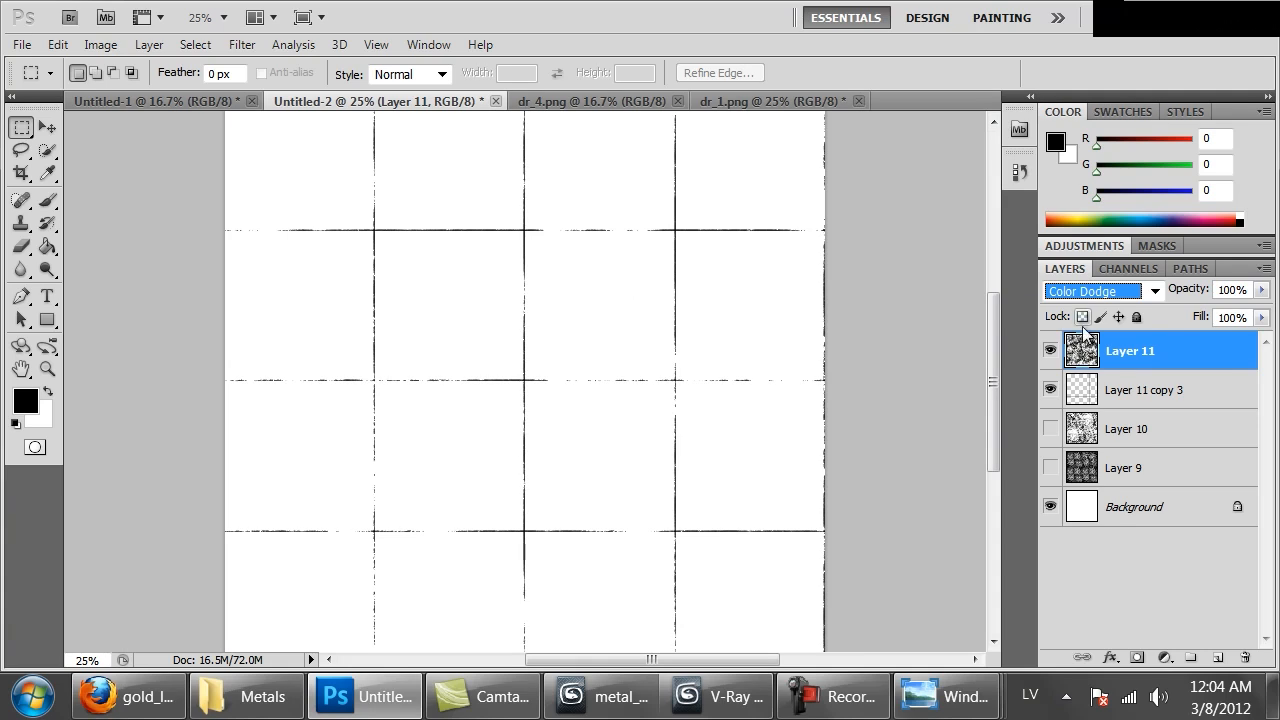
- Try to merge the dirt layer down into the line grid layer, and undo the merge
{"action": "key", "text": "ctrl+e"}
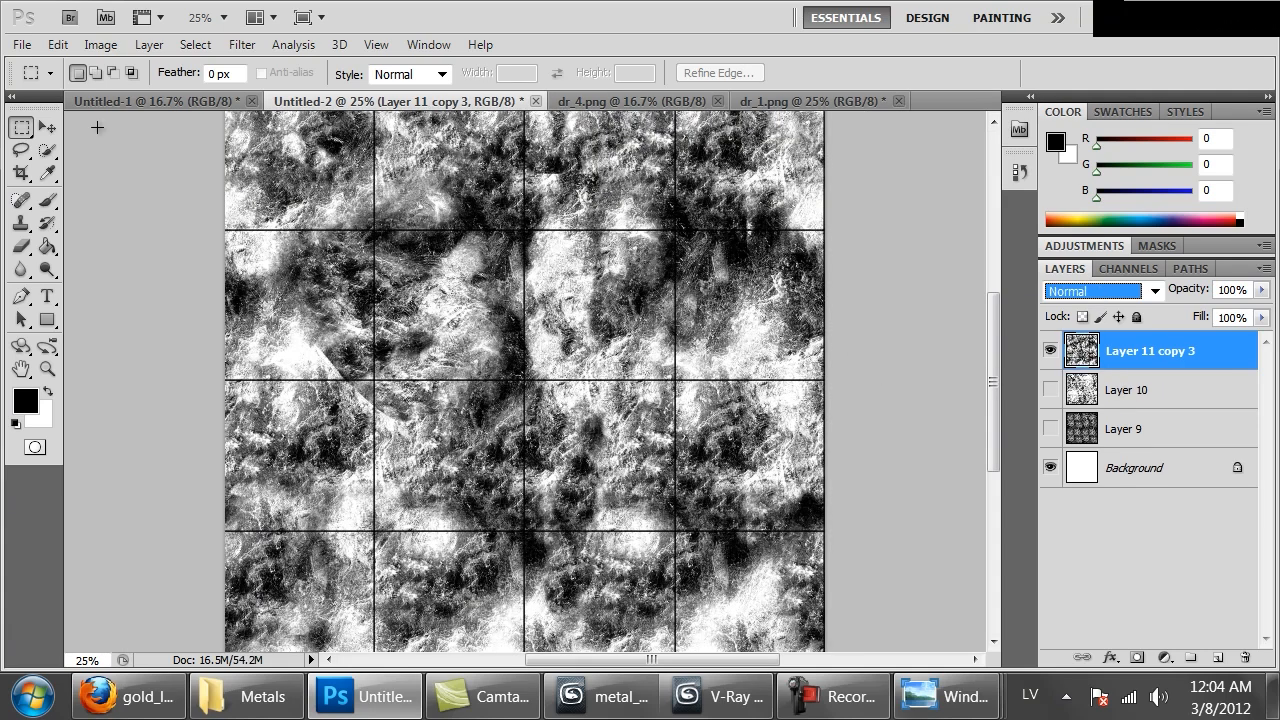
{"action": "left_click", "coordinate": [57, 44]}
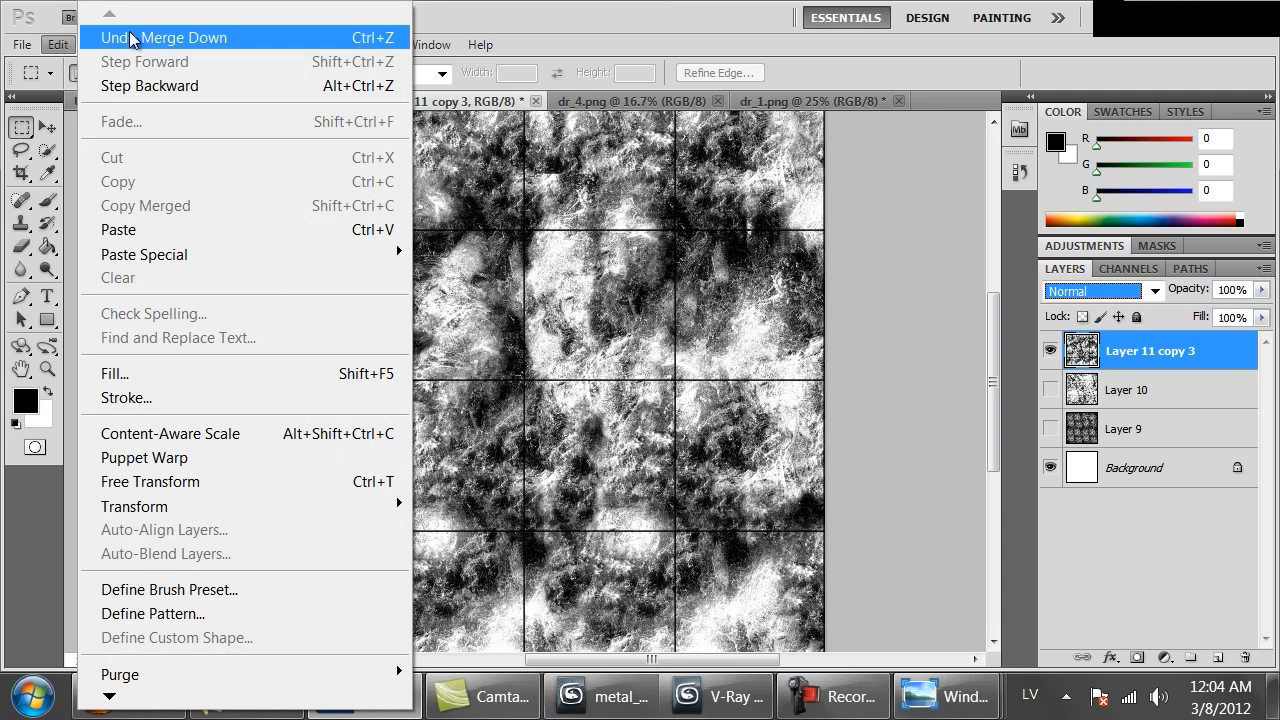
{"action": "left_click", "coordinate": [128, 34]}
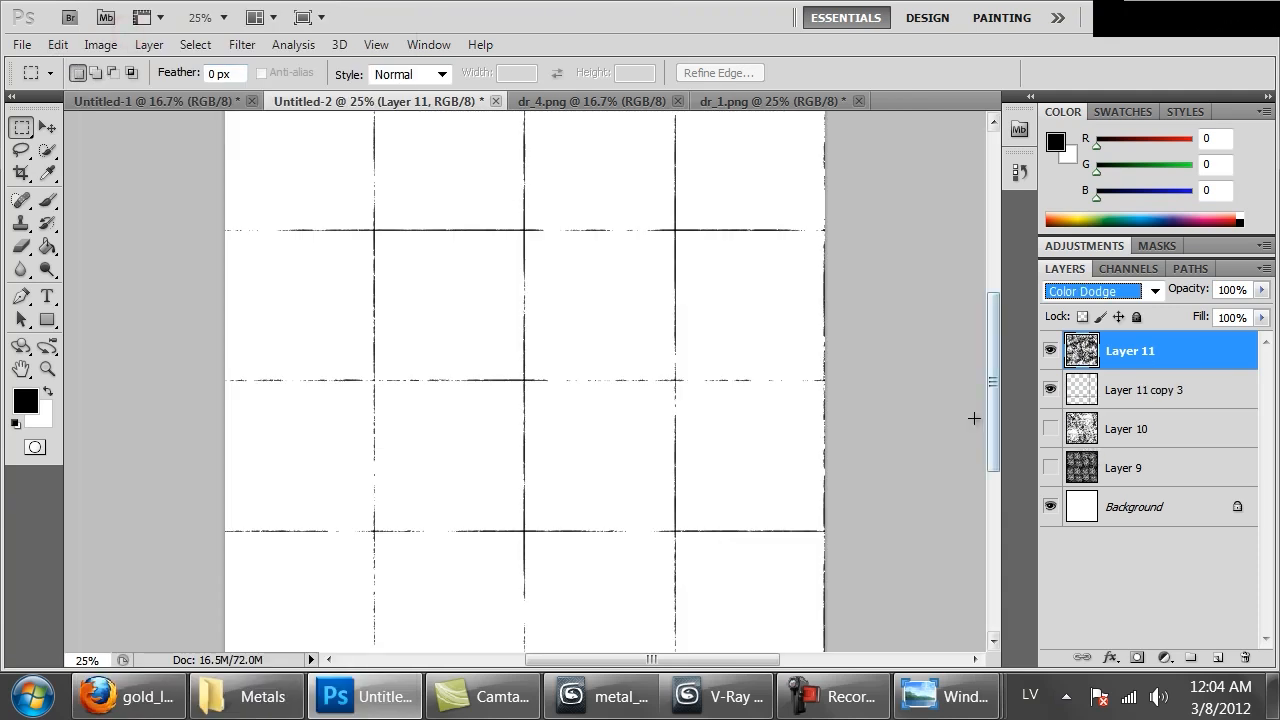
- Select the whole canvas and copy the worn line grid as a merged image
{"action": "key", "text": "ctrl+a"}
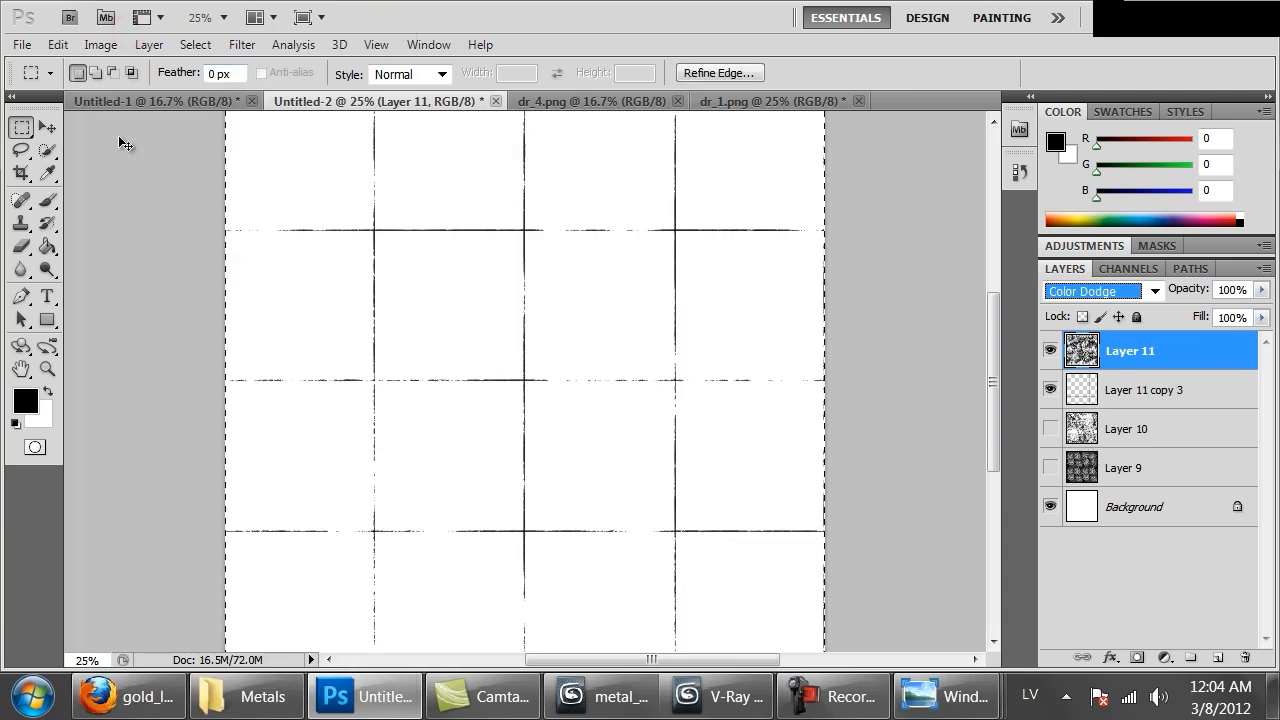
{"action": "left_click", "coordinate": [60, 45]}
{"action": "left_click", "coordinate": [140, 205]}
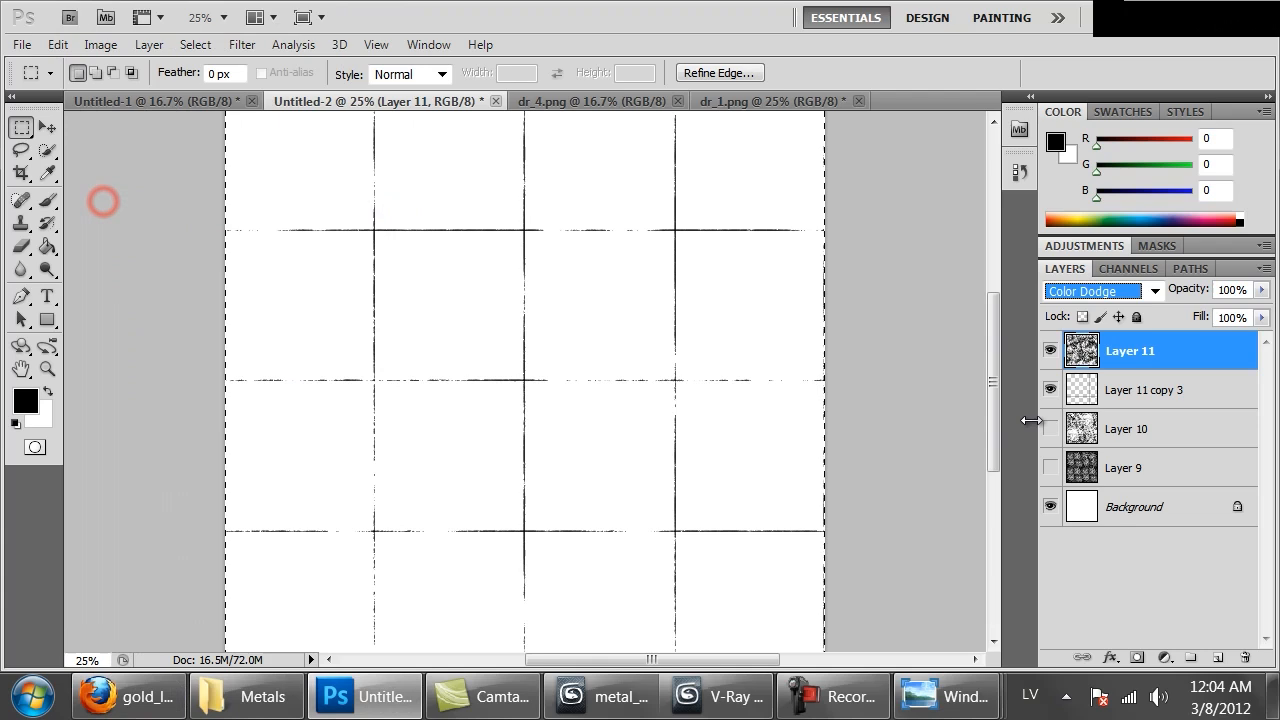
- Hide Layer 11 and Layer 11 copy 3, and show Layer 9 and Layer 10
{"action": "left_click", "coordinate": [1050, 350]}
{"action": "left_click", "coordinate": [1050, 390]}
{"action": "left_click", "coordinate": [1050, 467]}
{"action": "left_click", "coordinate": [1050, 428]}
- Paste the merged worn grid as a new layer directly above Layer 10
{"action": "left_click", "coordinate": [1108, 435]}
{"action": "key", "text": "ctrl+minus"}
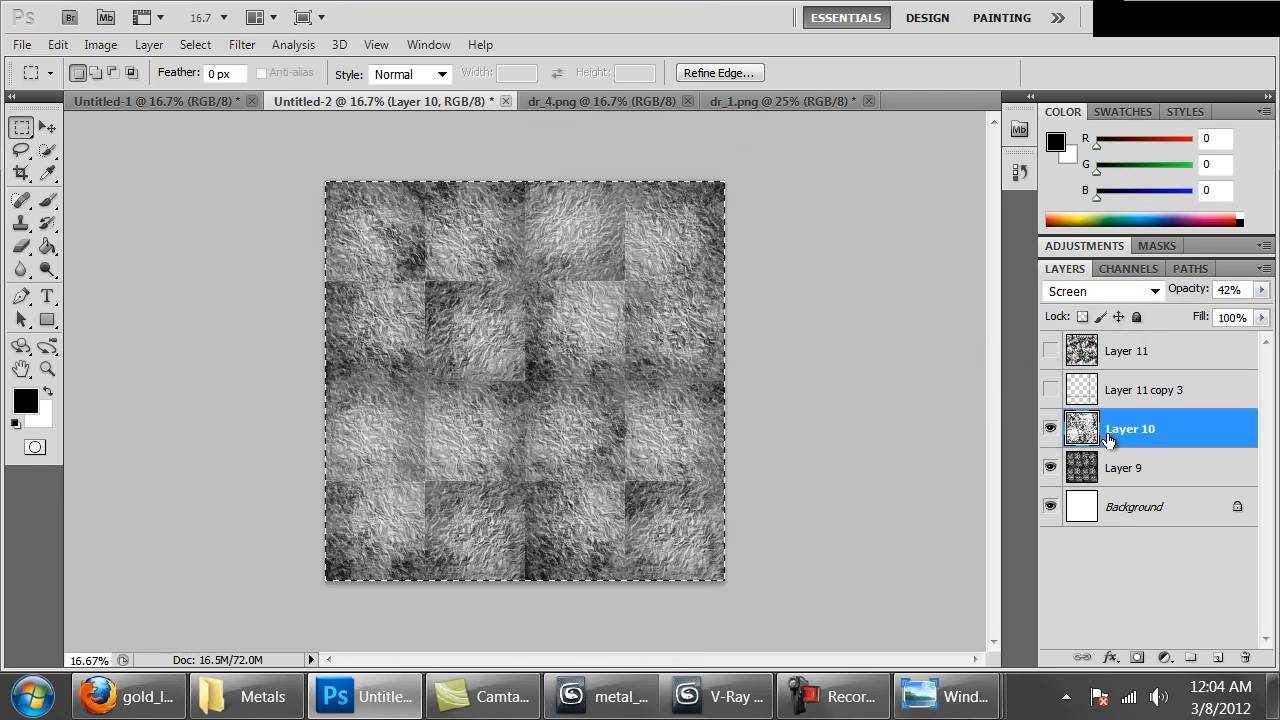
{"action": "key", "text": "ctrl+shift+alt+n"}
{"action": "key", "text": "ctrl+v"}
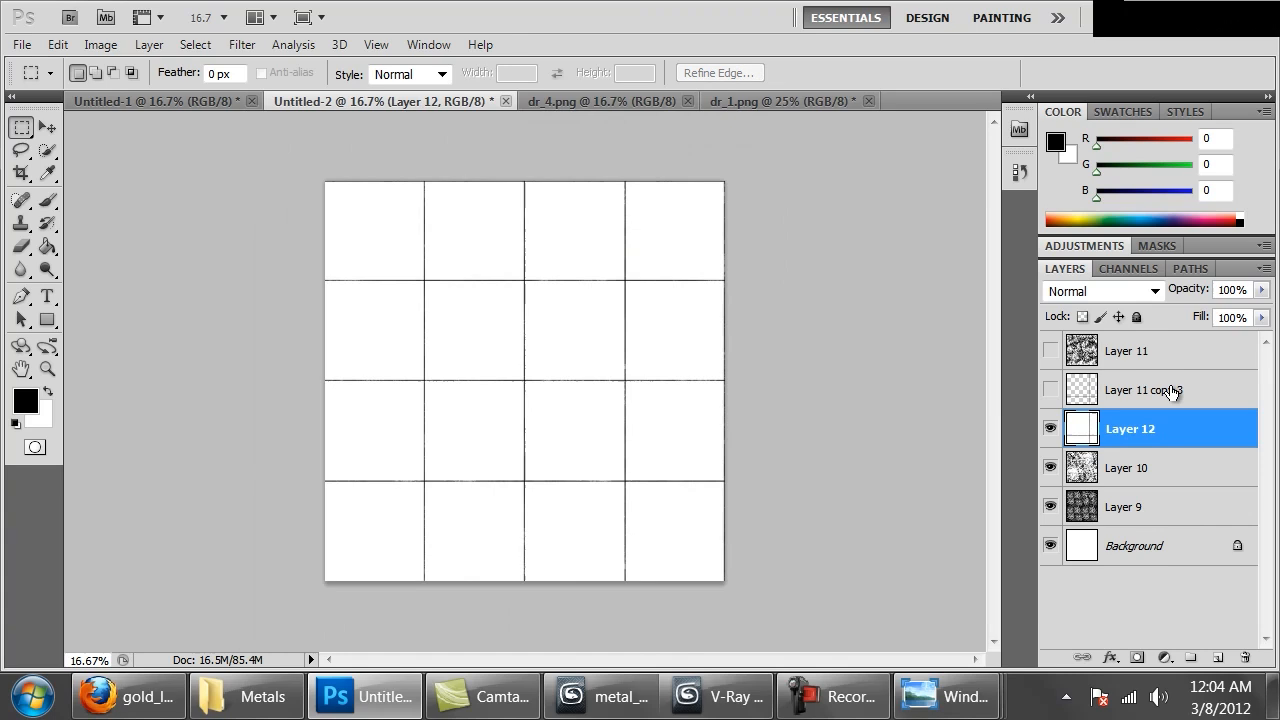
- Set the pasted grid layer's blend mode to Darken and check the seams over the gold leaf texture at closer zoom
{"action": "left_click", "coordinate": [1112, 291]}
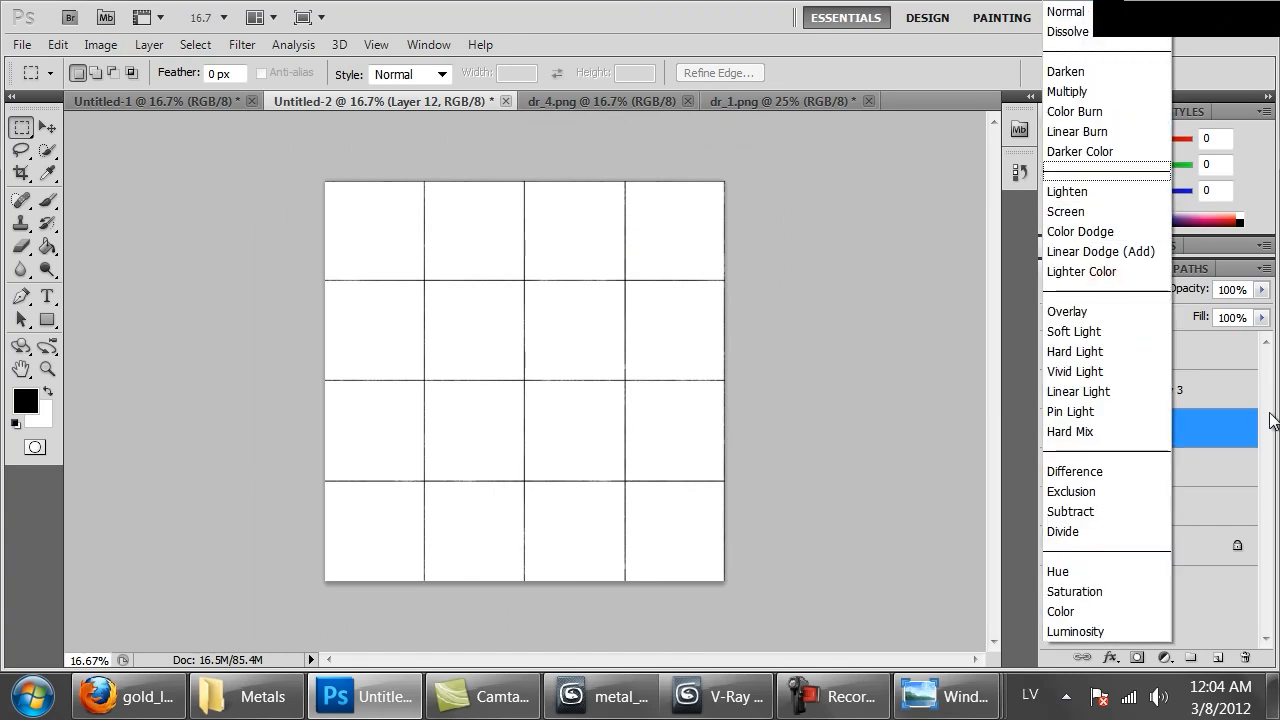
{"action": "left_click", "coordinate": [1228, 428]}
{"action": "left_click", "coordinate": [1106, 291]}
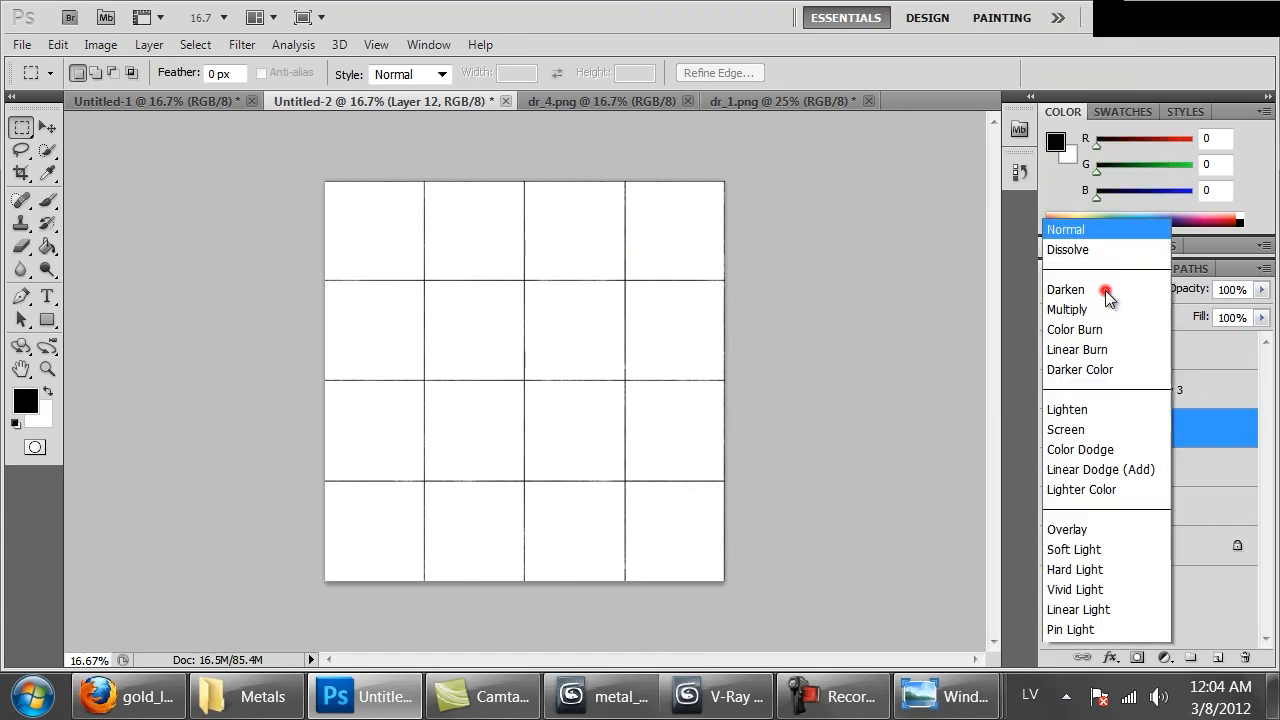
{"action": "left_click", "coordinate": [1084, 78]}
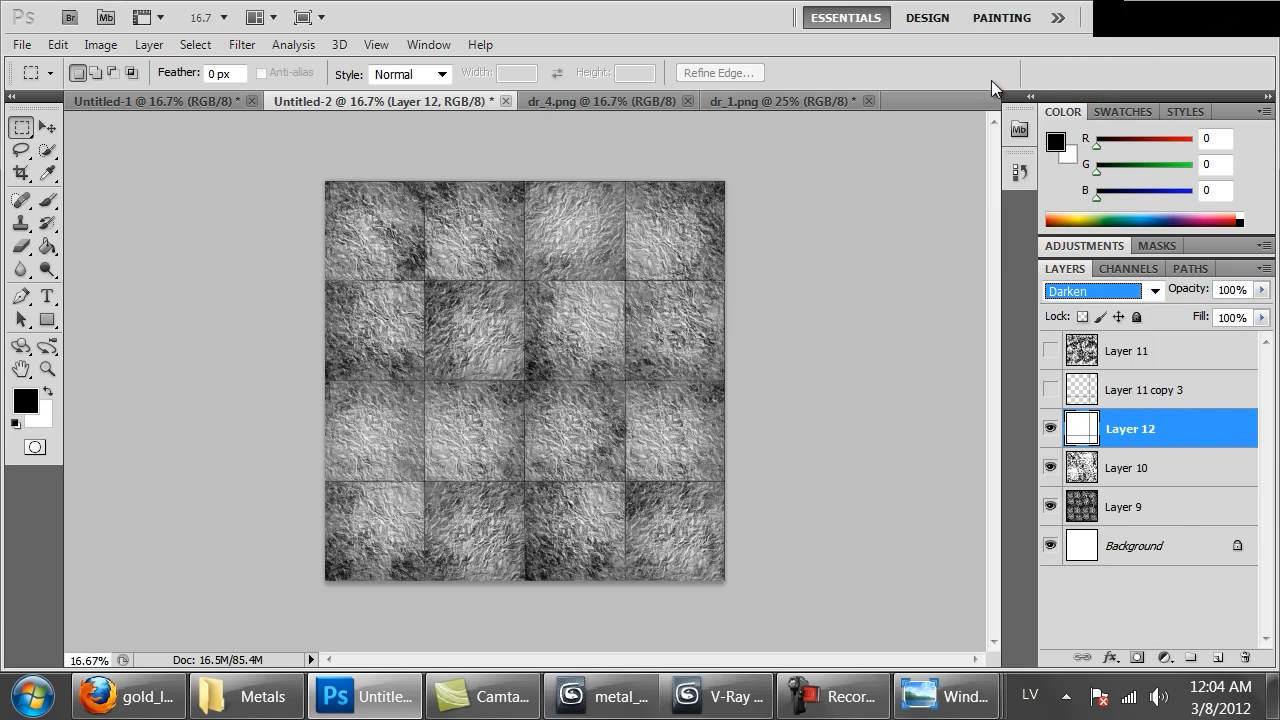
{"action": "key", "text": "ctrl+1"}
{"action": "key", "text": "ctrl+minus"}
{"action": "key", "text": "ctrl+minus"}
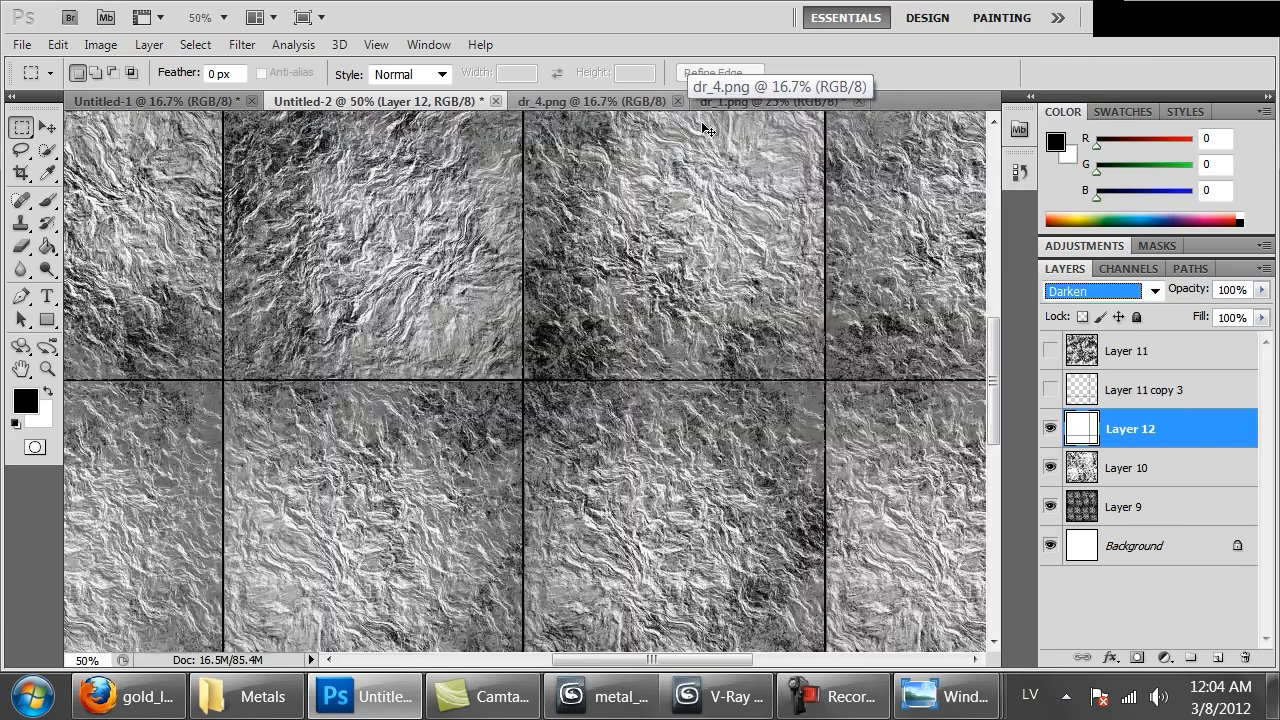
{"action": "key", "text": "ctrl+minus"}
{"action": "key", "text": "ctrl+minus"}
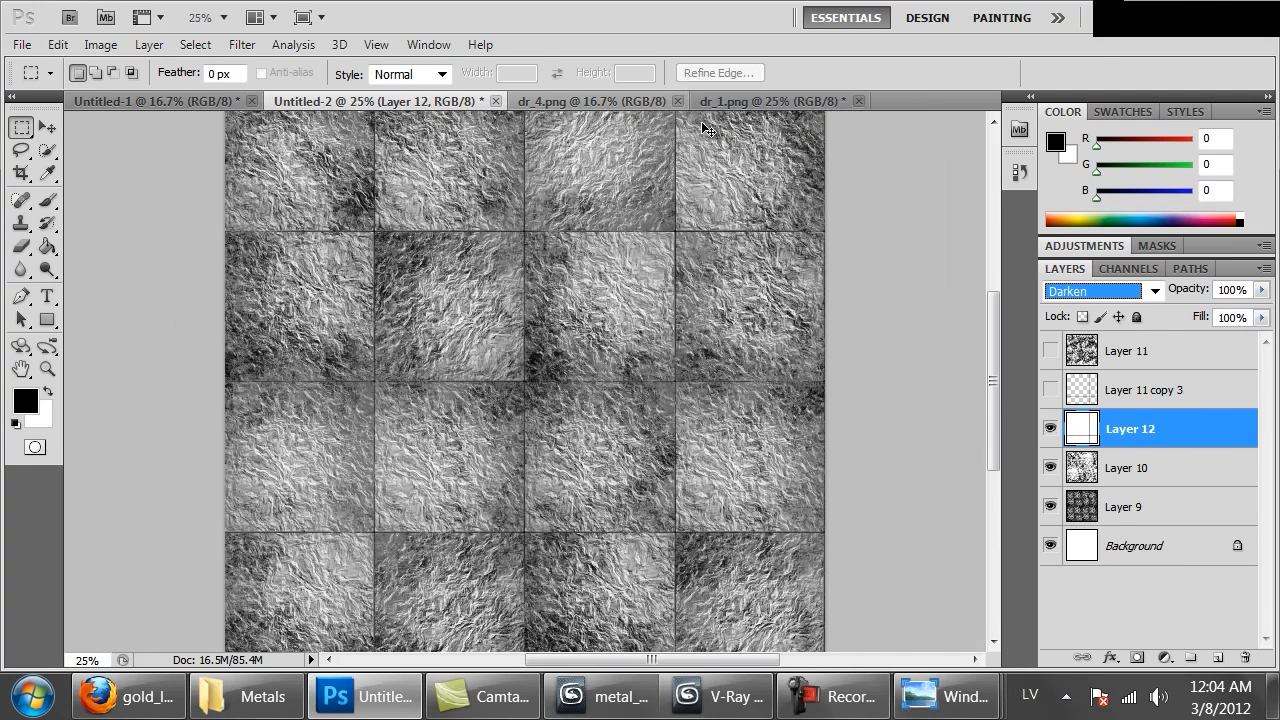
- Save the texture in PNG format as goldleaf.png in the DIRT folder, replacing the existing file
{"action": "key", "text": "ctrl+shift+s"}
{"action": "left_click", "coordinate": [449, 484]}
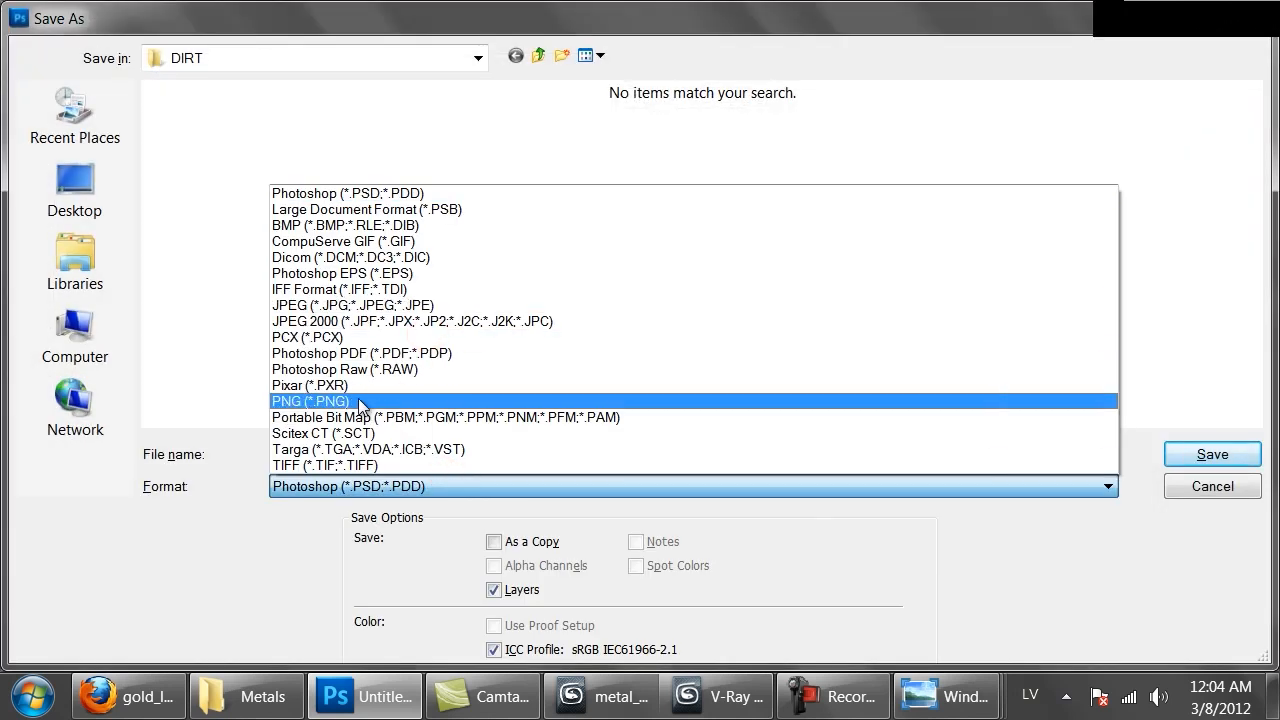
{"action": "left_click", "coordinate": [389, 400]}
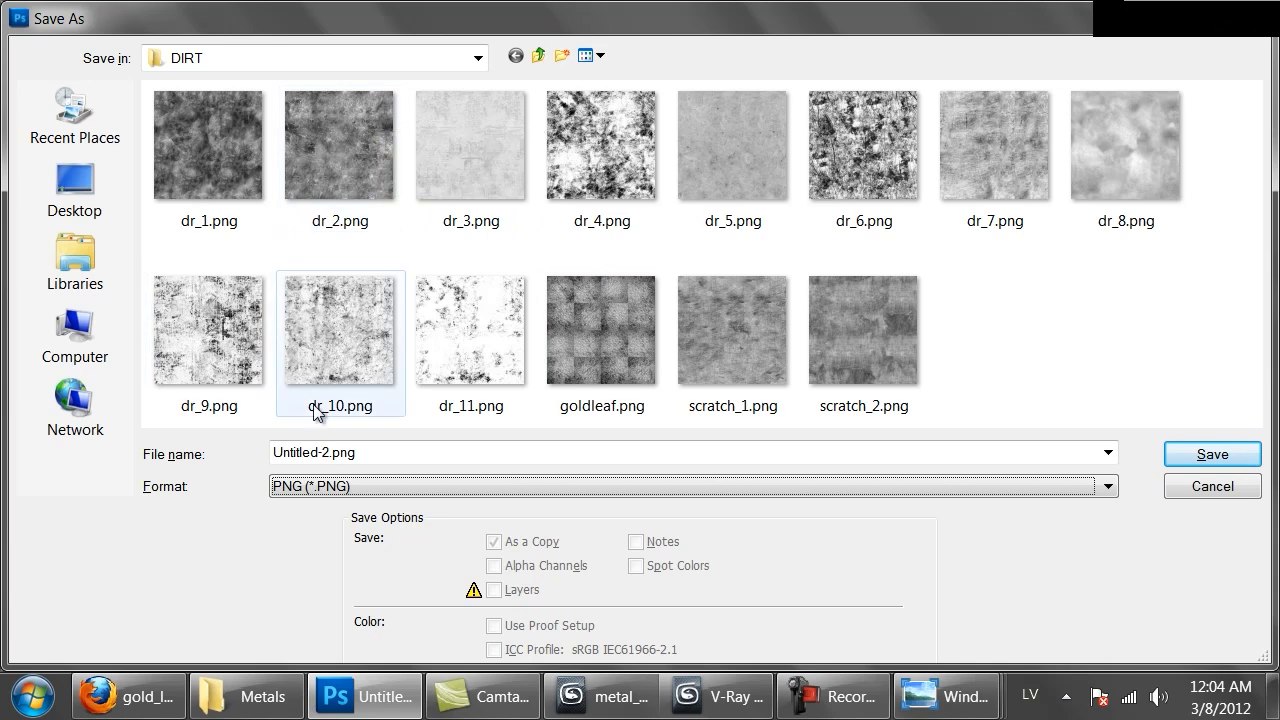
{"action": "left_click", "coordinate": [587, 321]}
{"action": "double_click", "coordinate": [587, 321]}
{"action": "left_click", "coordinate": [603, 277]}
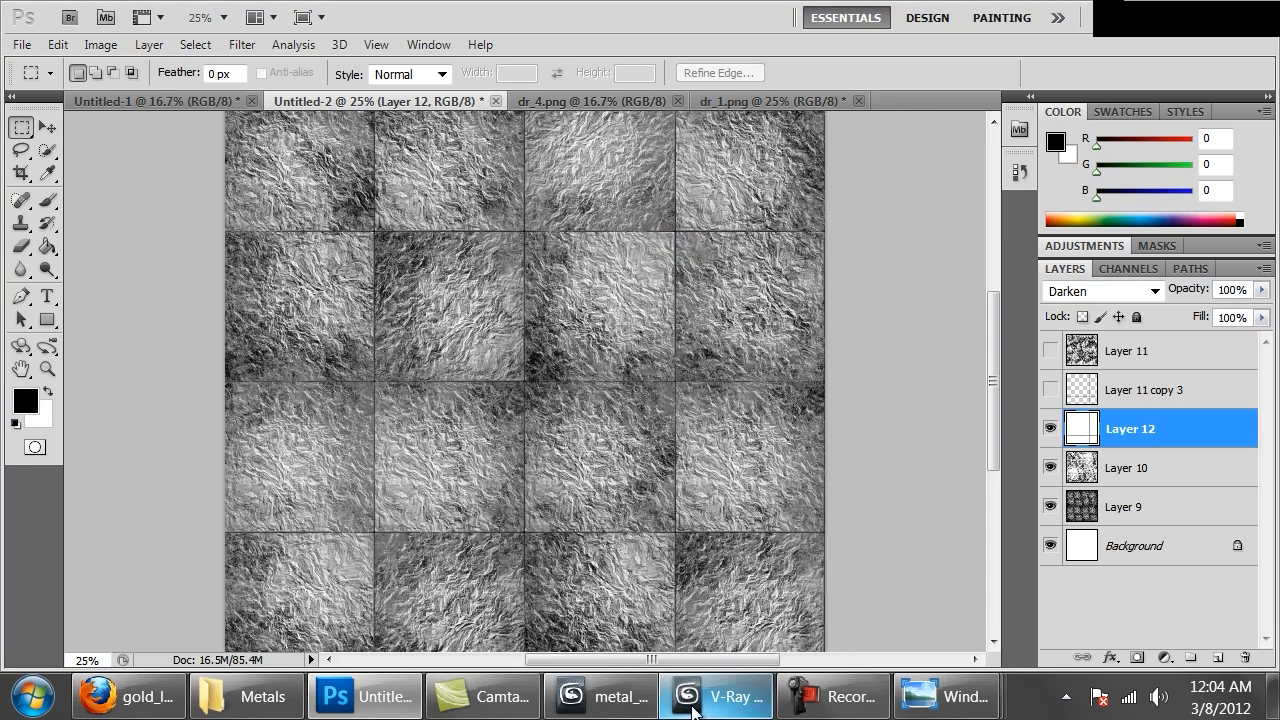
- Switch to the V-Ray frame buffer in 3ds Max, inspect the vase's running render and cancel it
{"action": "left_click", "coordinate": [672, 703]}
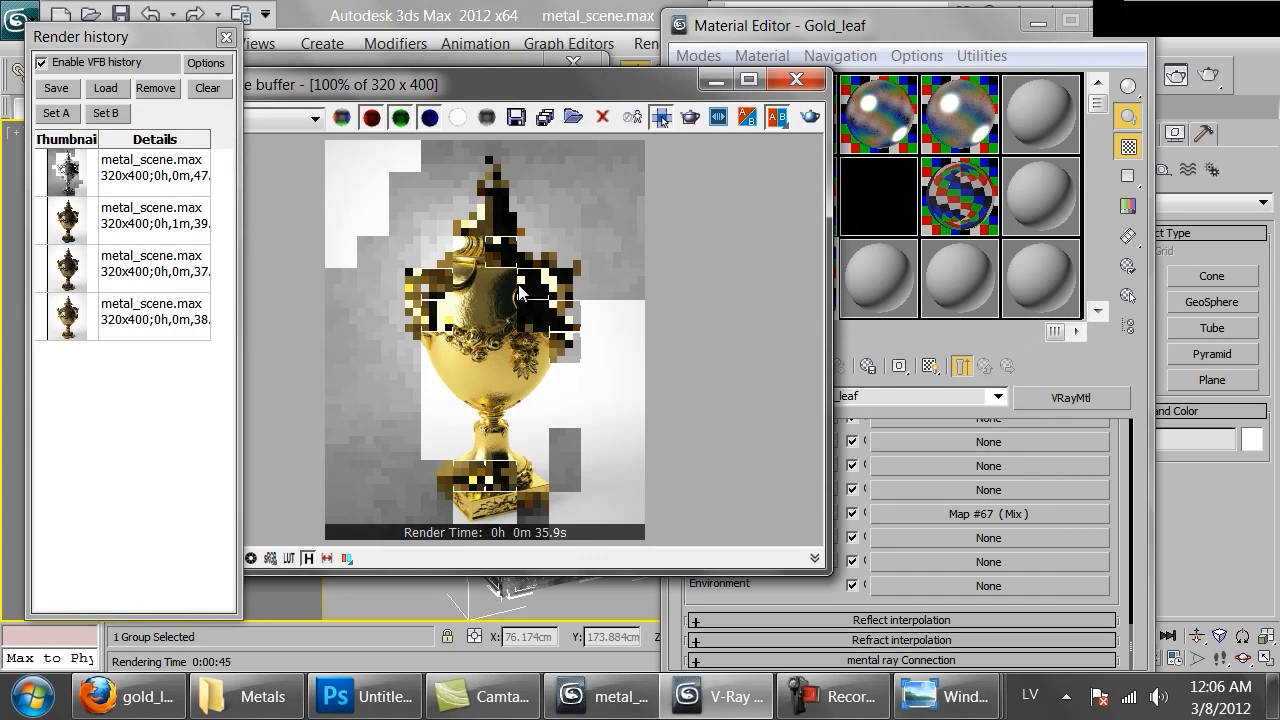
{"action": "scroll", "coordinate": [488, 268], "scroll_direction": "up", "scroll_amount": 1}
{"action": "mouse_move", "coordinate": [474, 347]}
{"action": "middle_mouse_down"}
{"action": "mouse_move", "coordinate": [502, 298]}
{"action": "mouse_move", "coordinate": [559, 345]}
{"action": "mouse_move", "coordinate": [551, 215]}
{"action": "mouse_move", "coordinate": [546, 415]}
{"action": "mouse_move", "coordinate": [491, 344]}
{"action": "mouse_move", "coordinate": [492, 360]}
{"action": "middle_mouse_up"}
{"action": "scroll", "coordinate": [492, 360], "scroll_direction": "down", "scroll_amount": 1}
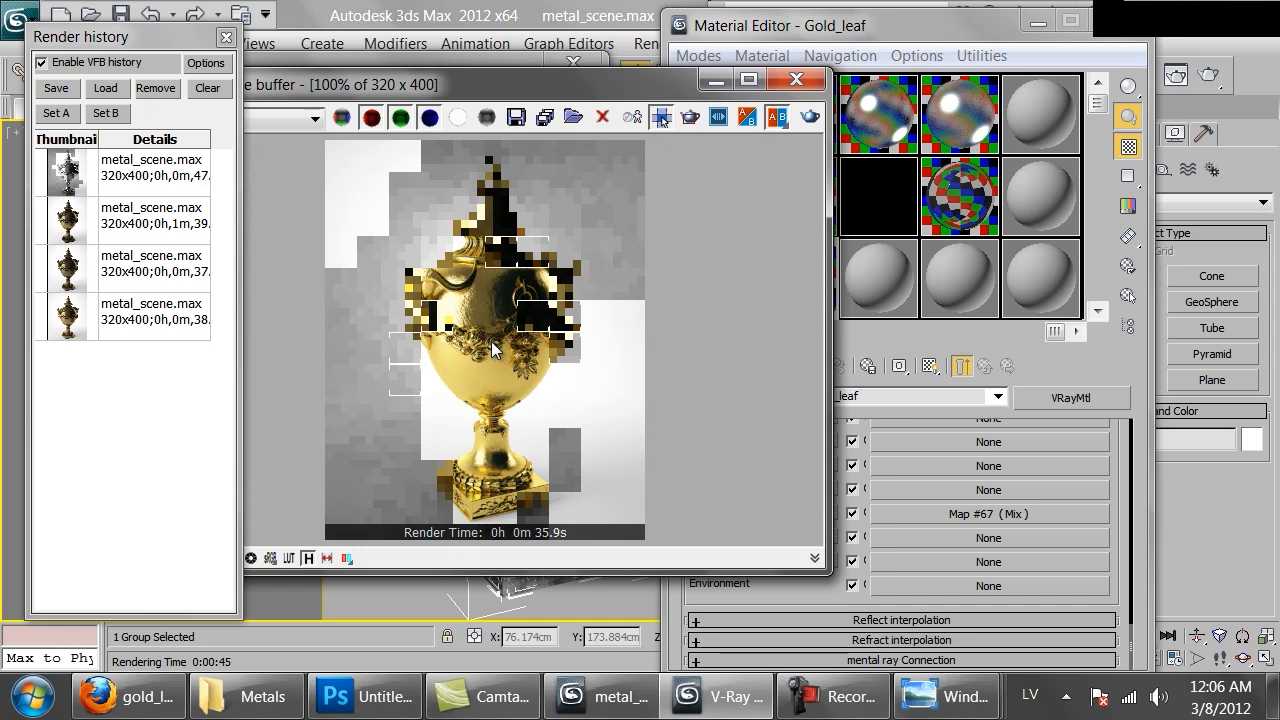
{"action": "left_click", "coordinate": [364, 61]}
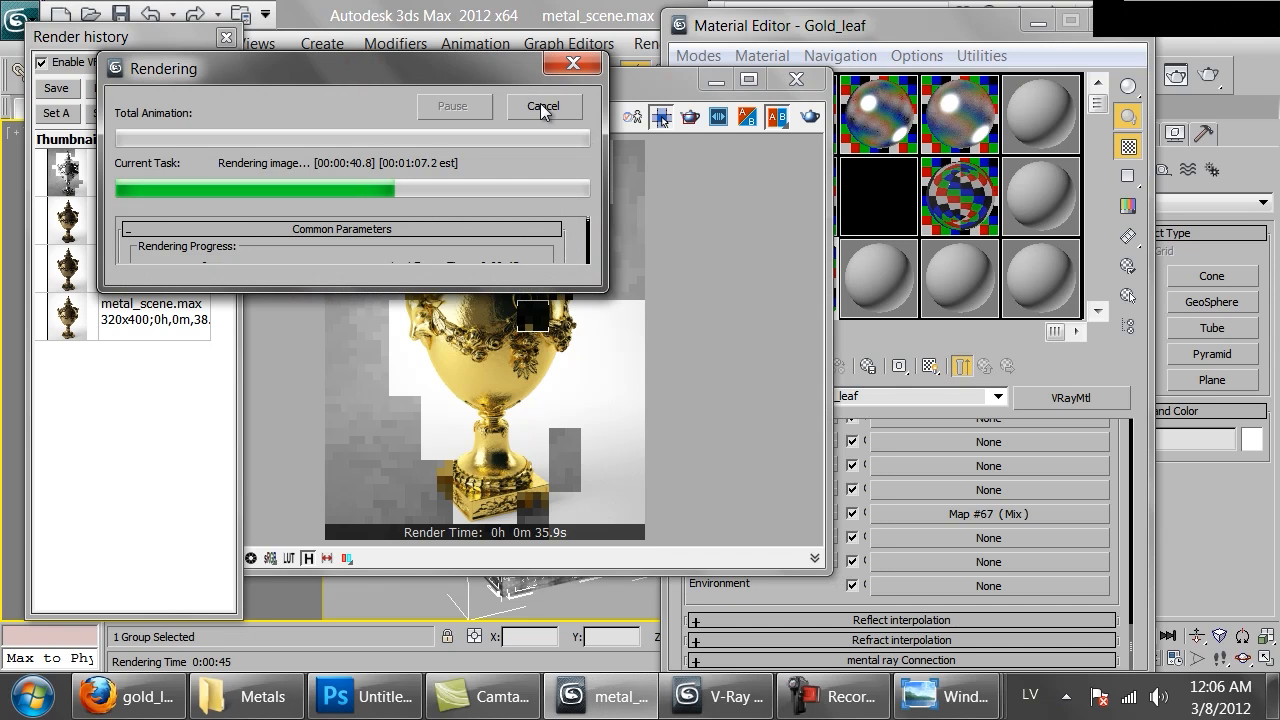
{"action": "left_click", "coordinate": [528, 106]}
- Copy the goldleaf.png map from Color #2 of the bump Mix map into Gold_leaf's RGlossiness slot as an independent copy
{"action": "left_click", "coordinate": [890, 515]}
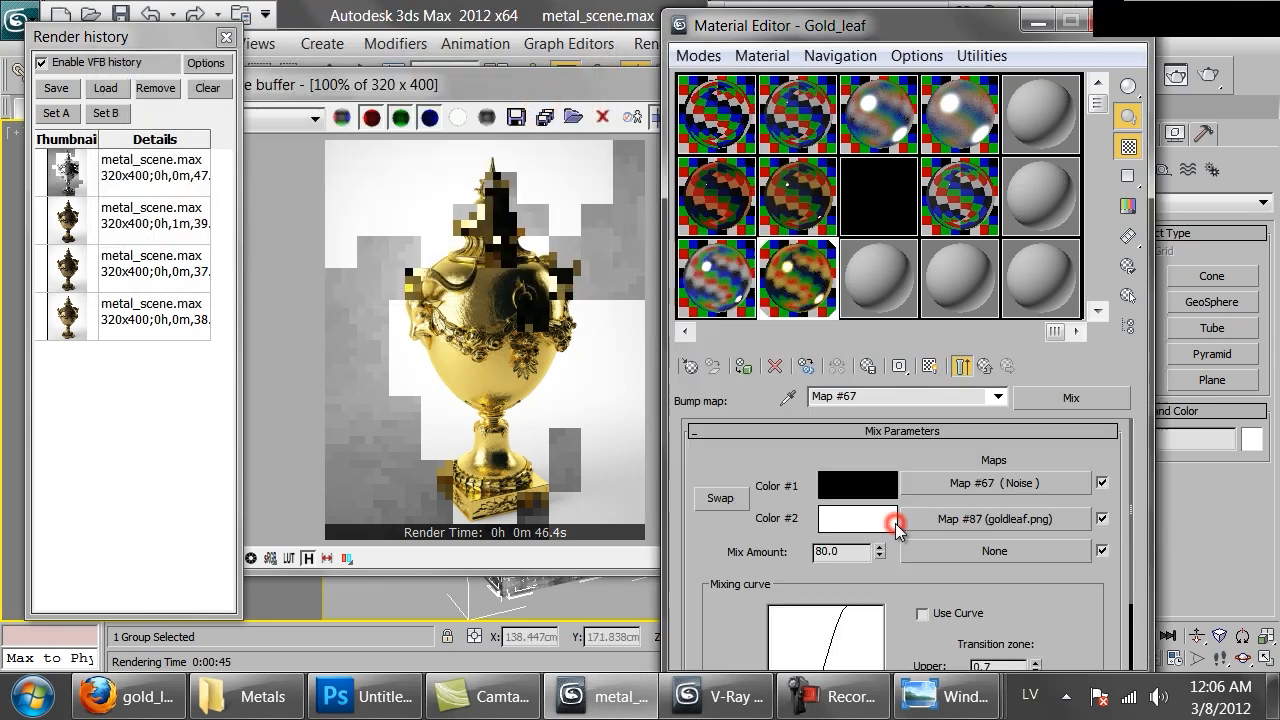
{"action": "right_click", "coordinate": [978, 520]}
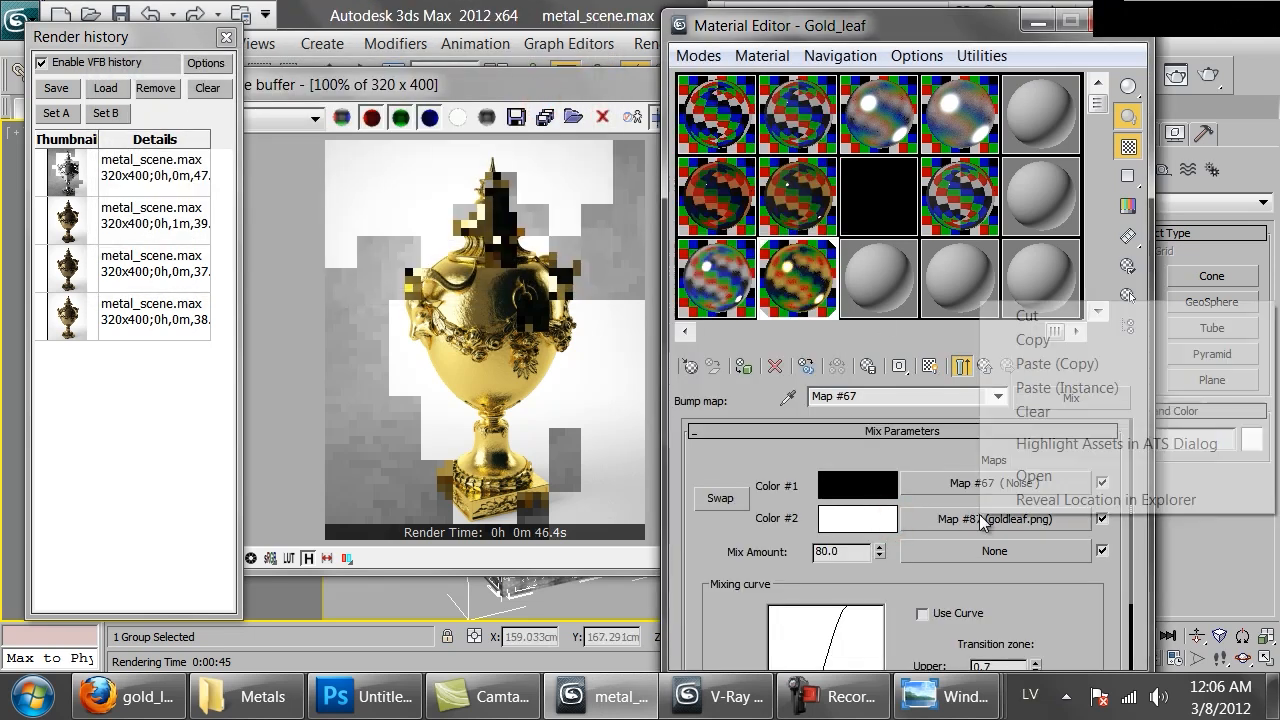
{"action": "left_click", "coordinate": [1035, 342]}
{"action": "left_click", "coordinate": [987, 368]}
{"action": "scroll", "coordinate": [766, 497], "scroll_direction": "up", "scroll_amount": 5}
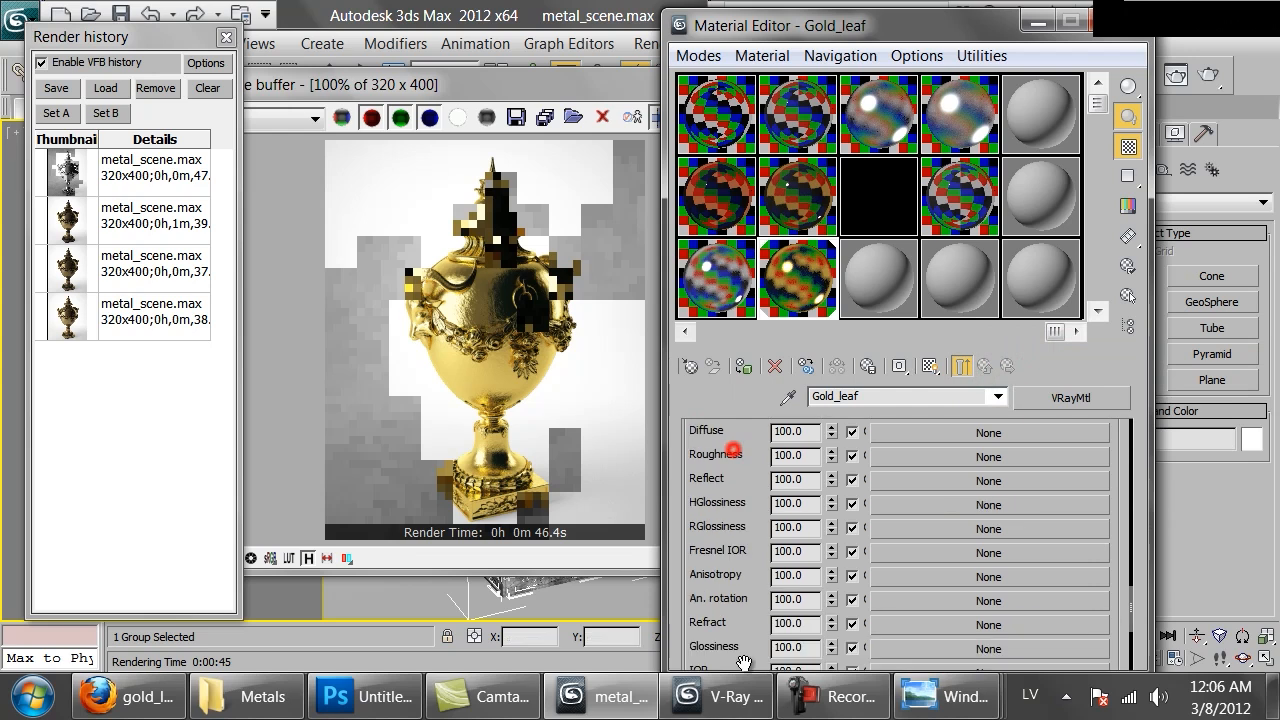
{"action": "right_click", "coordinate": [894, 551]}
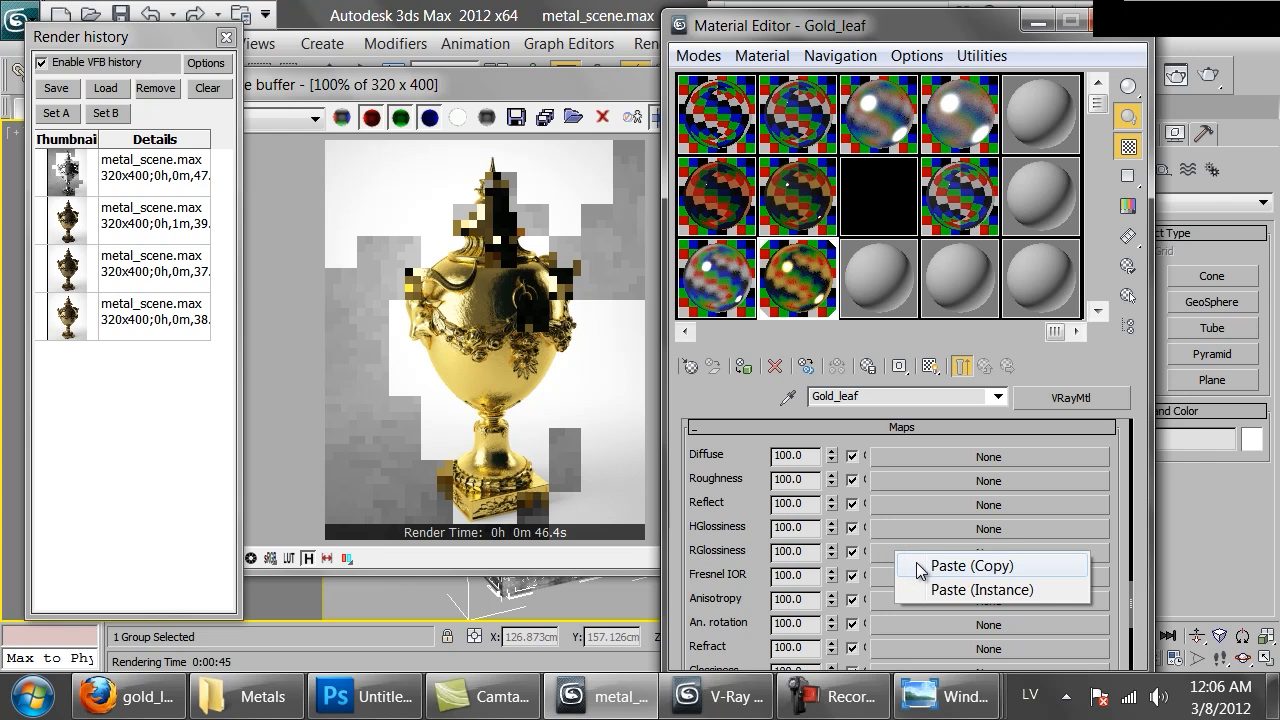
{"action": "left_click", "coordinate": [921, 567]}
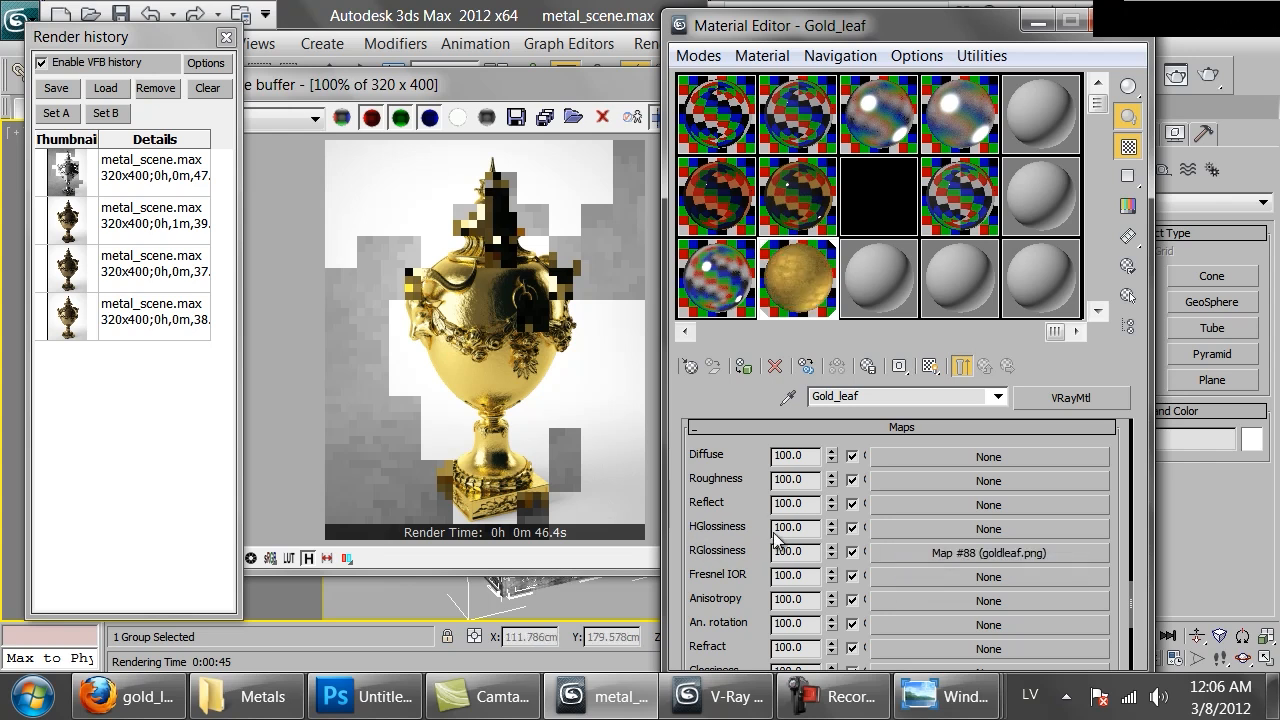
- Open an enlarged preview of the Gold_leaf material beside the Material Editor and check its reflection settings
{"action": "double_click", "coordinate": [818, 300]}
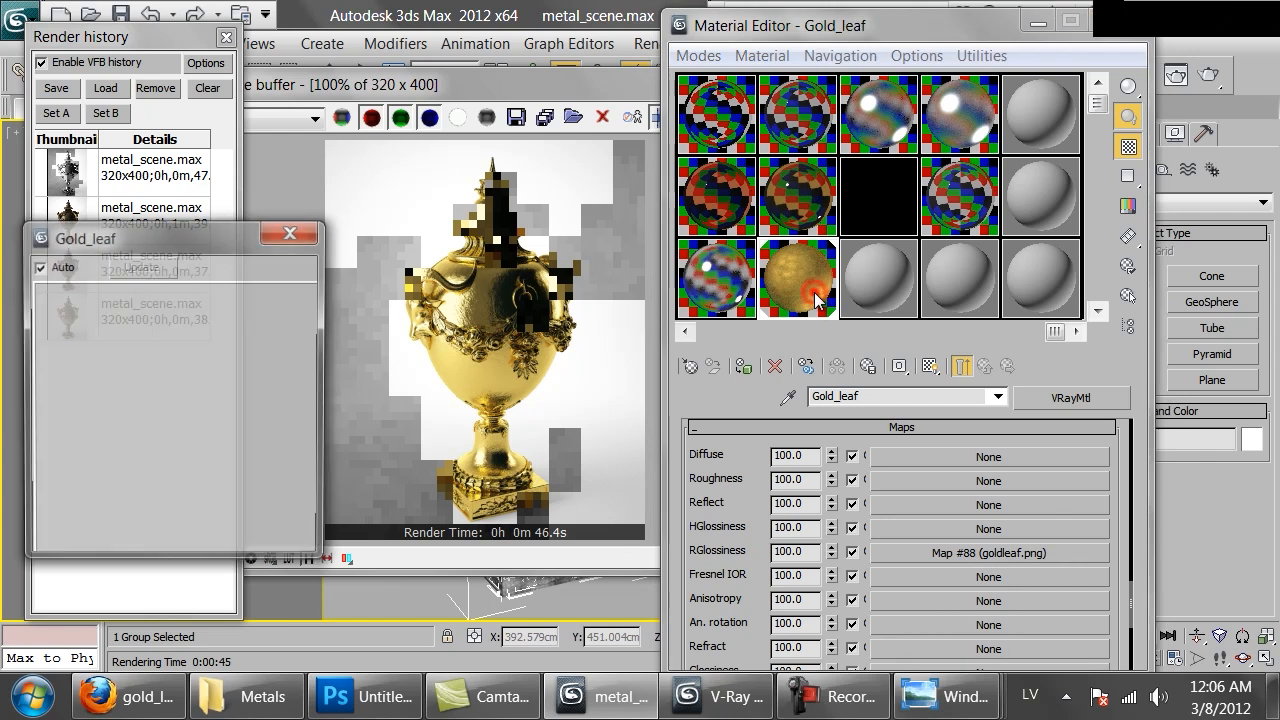
{"action": "left_click_drag", "start_coordinate": [199, 234], "coordinate": [461, 148]}
{"action": "left_click", "coordinate": [719, 503]}
{"action": "scroll", "coordinate": [727, 506], "scroll_direction": "up", "scroll_amount": 10}
{"action": "scroll", "coordinate": [849, 510], "scroll_direction": "up", "scroll_amount": 8}
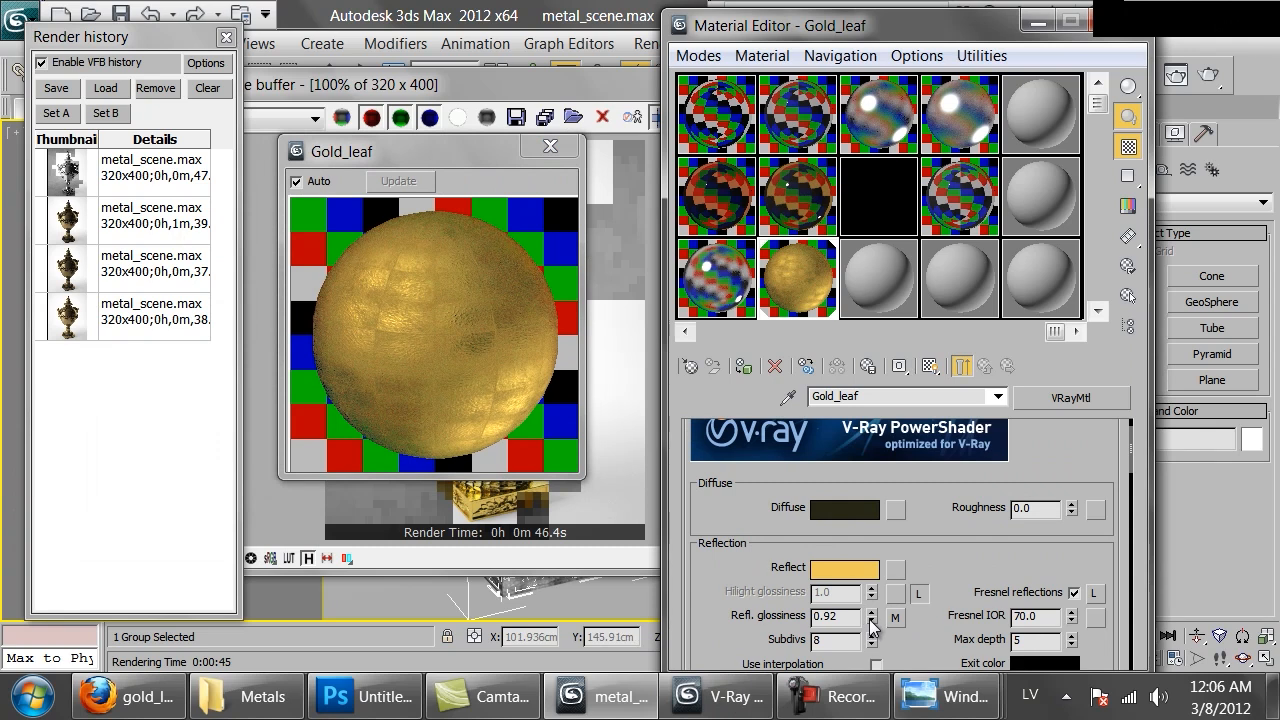
- Set the amount of Gold_leaf's RGlossiness map to 50
{"action": "scroll", "coordinate": [850, 580], "scroll_direction": "down", "scroll_amount": 8}
{"action": "scroll", "coordinate": [850, 577], "scroll_direction": "down", "scroll_amount": 6}
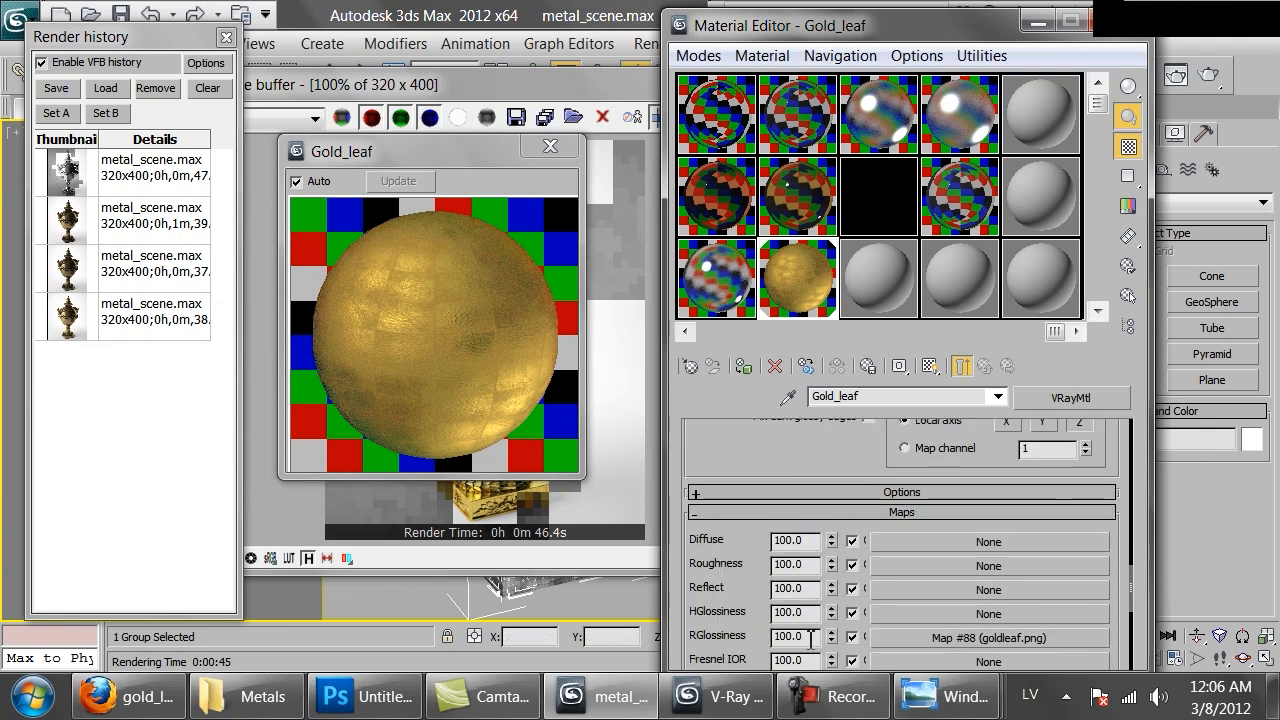
{"action": "double_click", "coordinate": [811, 637]}
{"action": "type", "text": "50"}
{"action": "key", "text": "Return"}
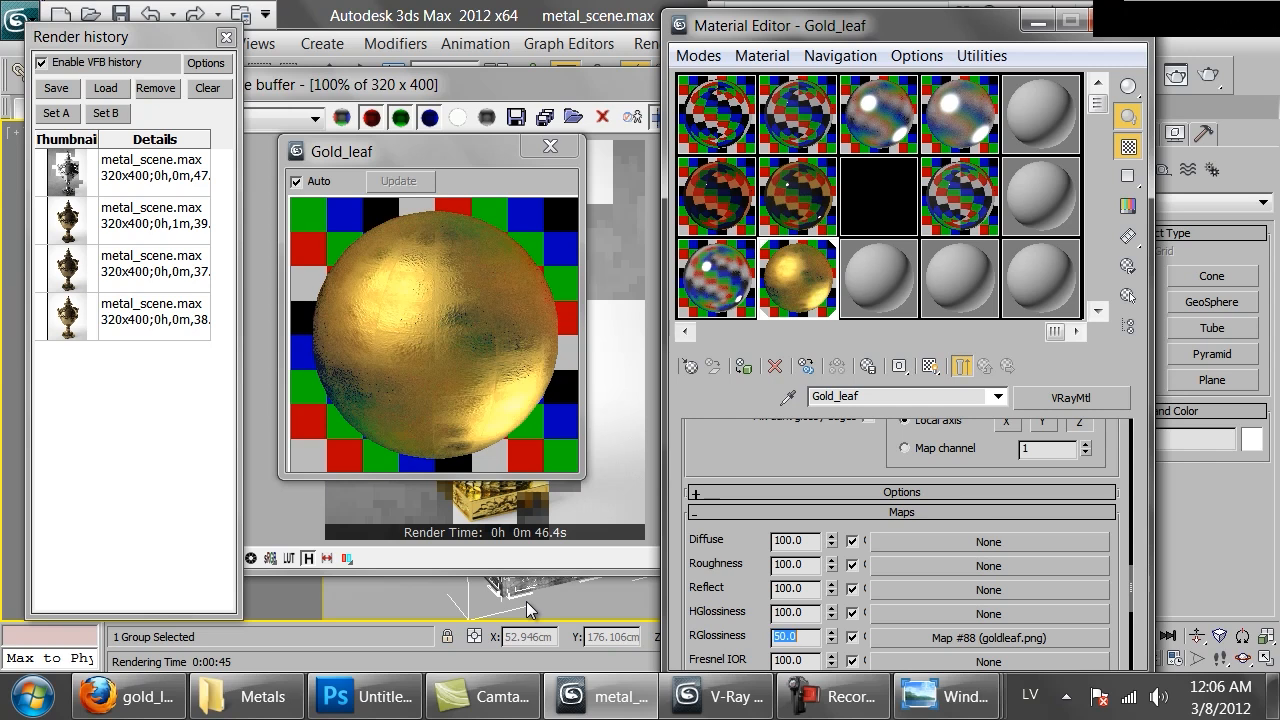
- Render the vase in the V-Ray frame buffer, inspect the gold surface and cancel the render
{"action": "left_click", "coordinate": [560, 508]}
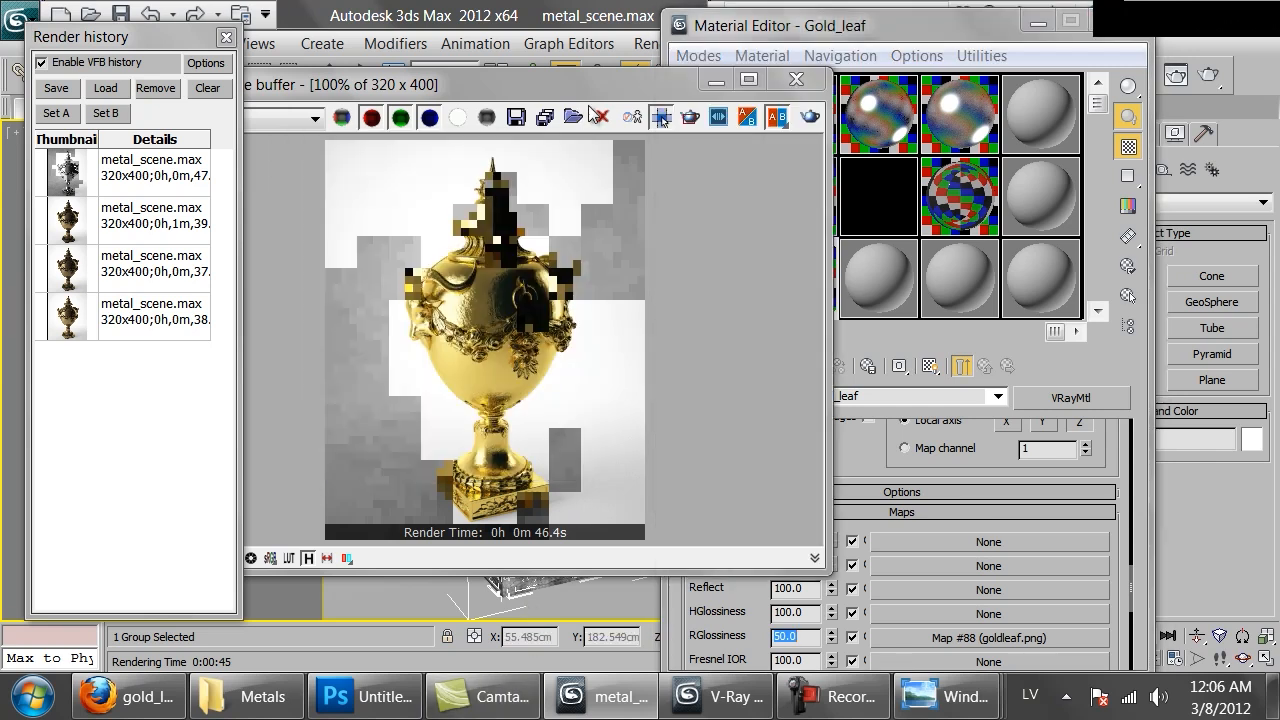
{"action": "left_click", "coordinate": [814, 119]}
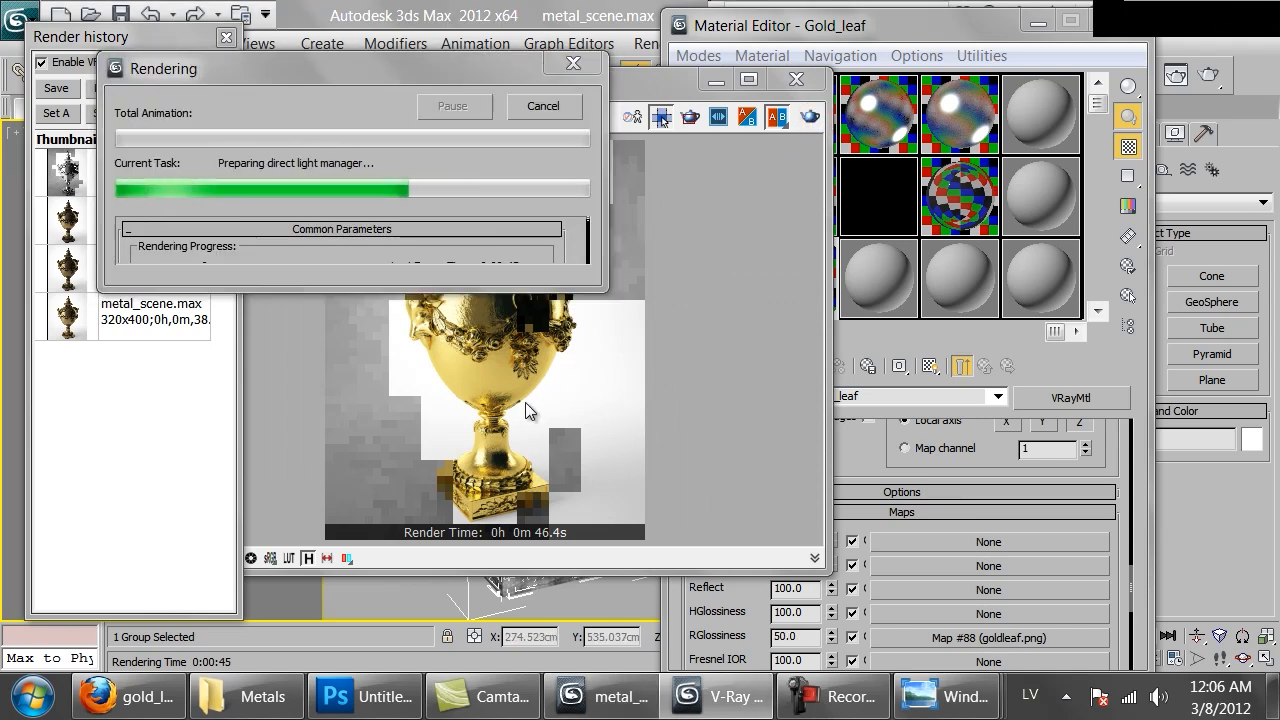
{"action": "scroll", "coordinate": [510, 380], "scroll_direction": "down", "scroll_amount": 2}
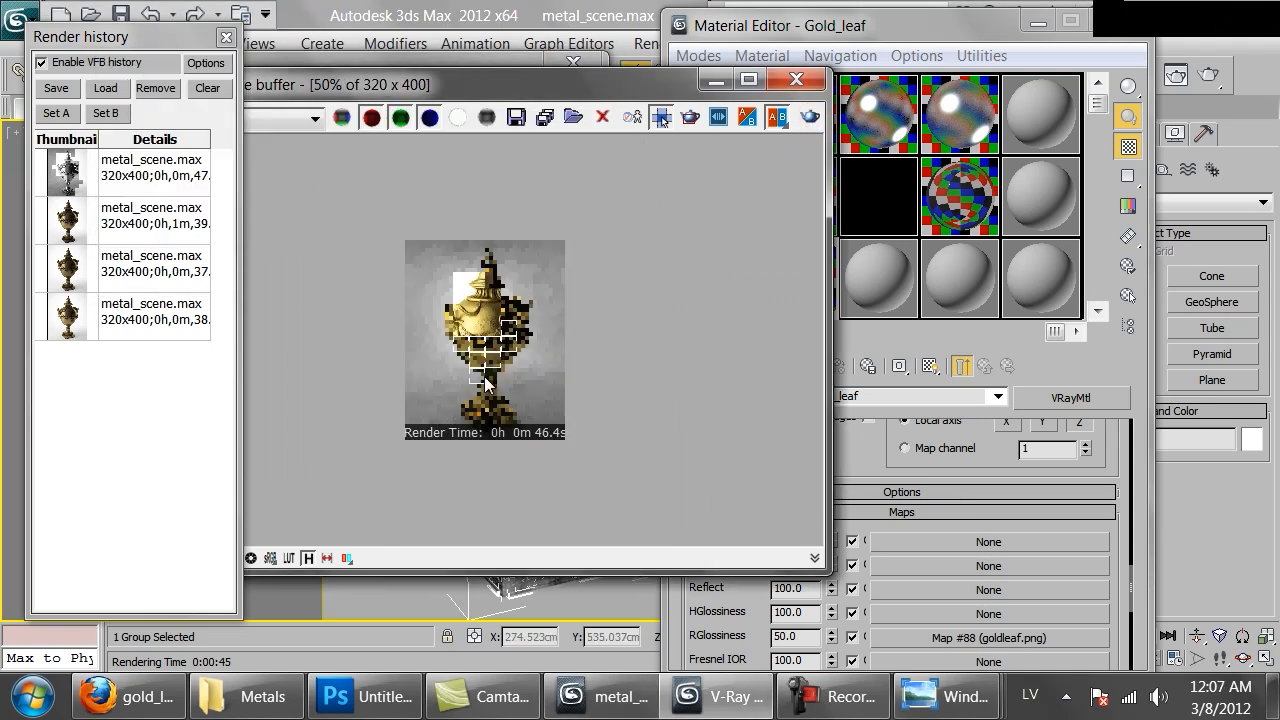
{"action": "scroll", "coordinate": [484, 376], "scroll_direction": "up", "scroll_amount": 2}
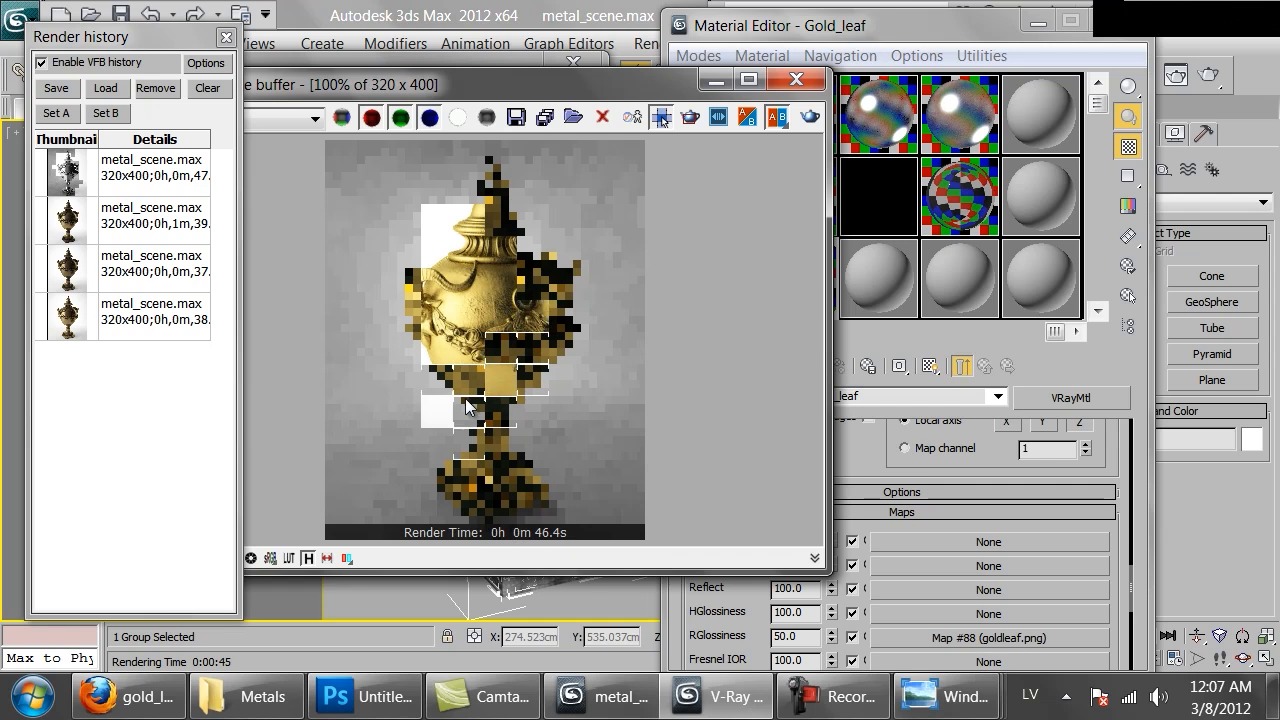
{"action": "left_click", "coordinate": [465, 59]}
{"action": "left_click", "coordinate": [570, 67]}
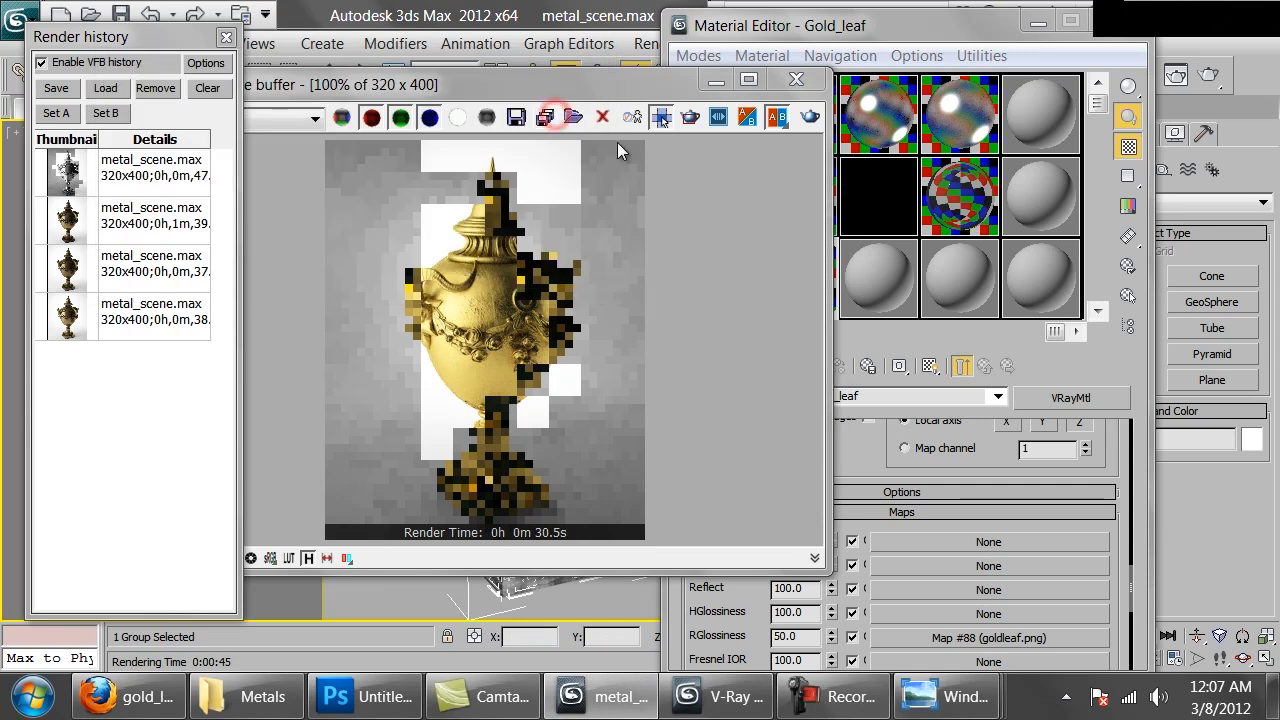
- Set the U and V tiling of the RGlossiness goldleaf.png map to 6 and return to the Gold_leaf material
{"action": "left_click", "coordinate": [937, 638]}
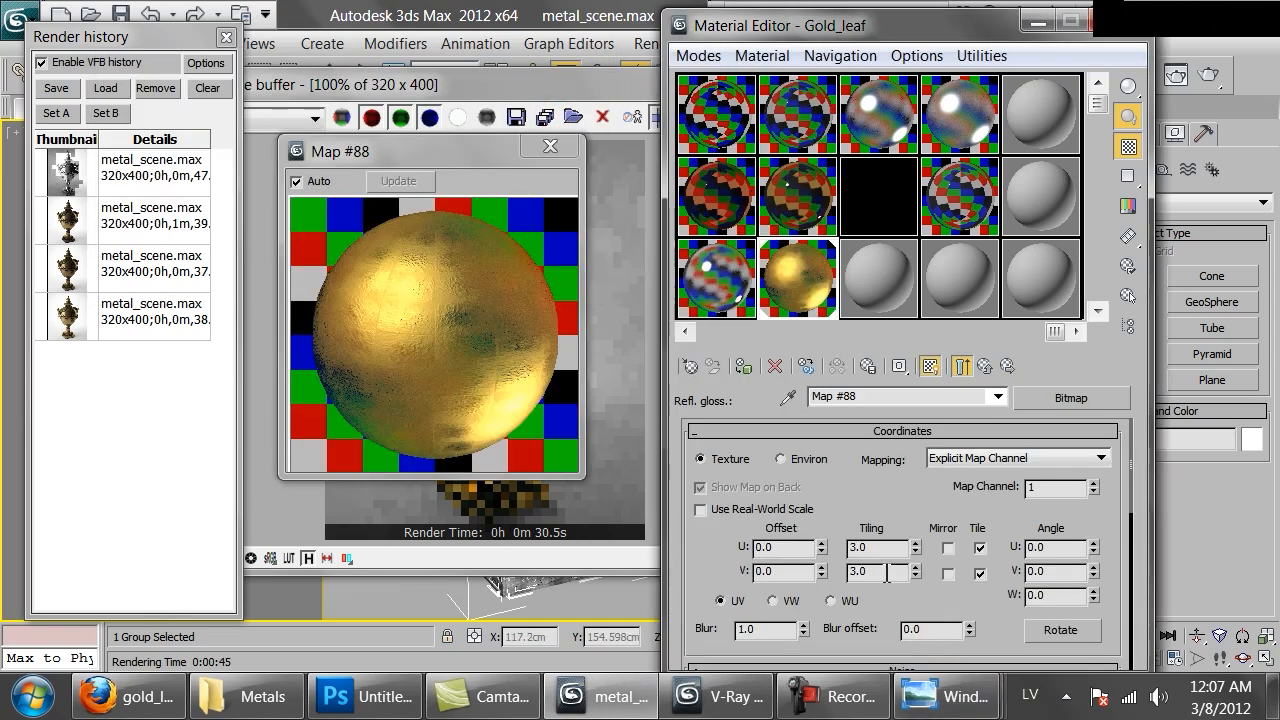
{"action": "double_click", "coordinate": [884, 547]}
{"action": "double_click", "coordinate": [884, 571]}
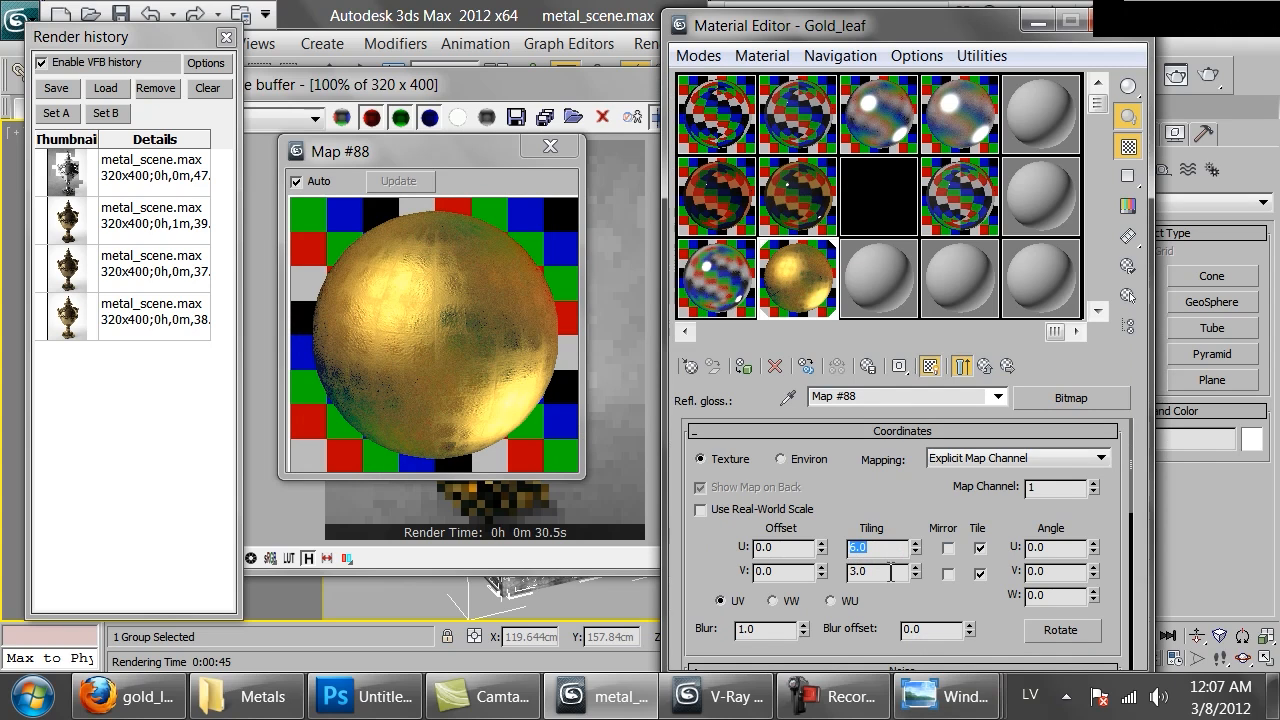
{"action": "type", "text": "6"}
{"action": "key", "text": "Return"}
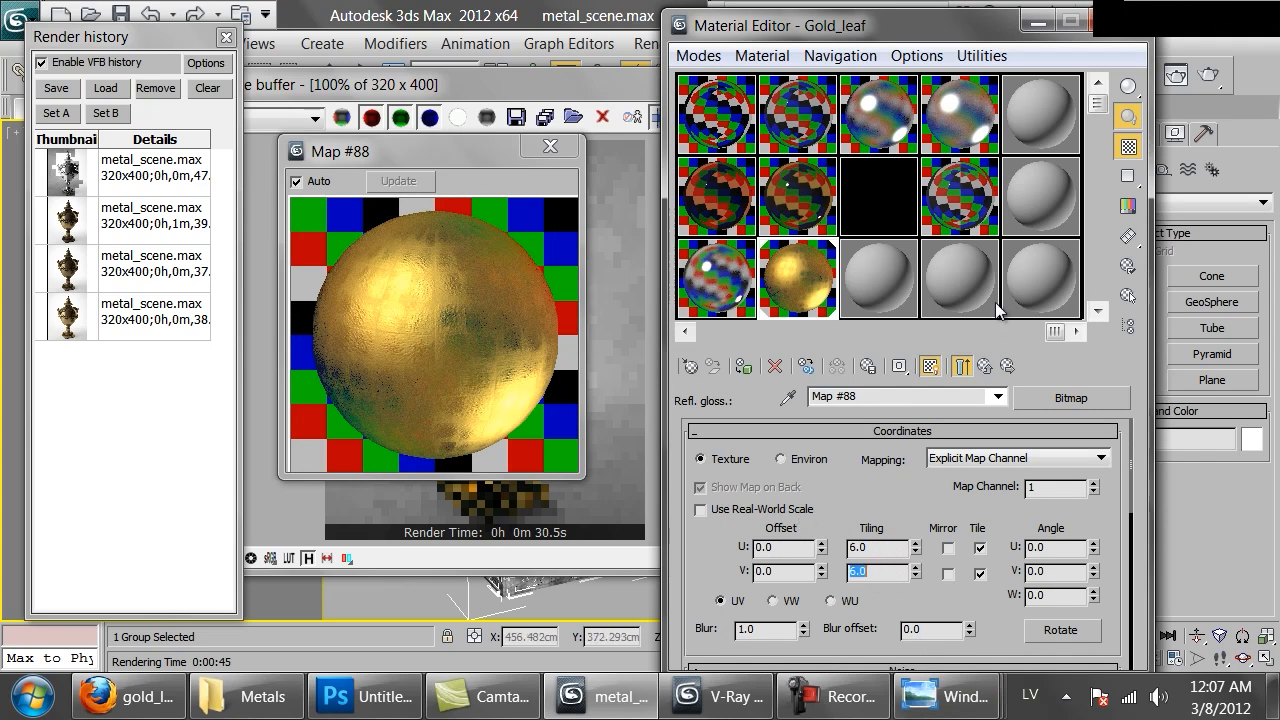
{"action": "left_click", "coordinate": [989, 367]}
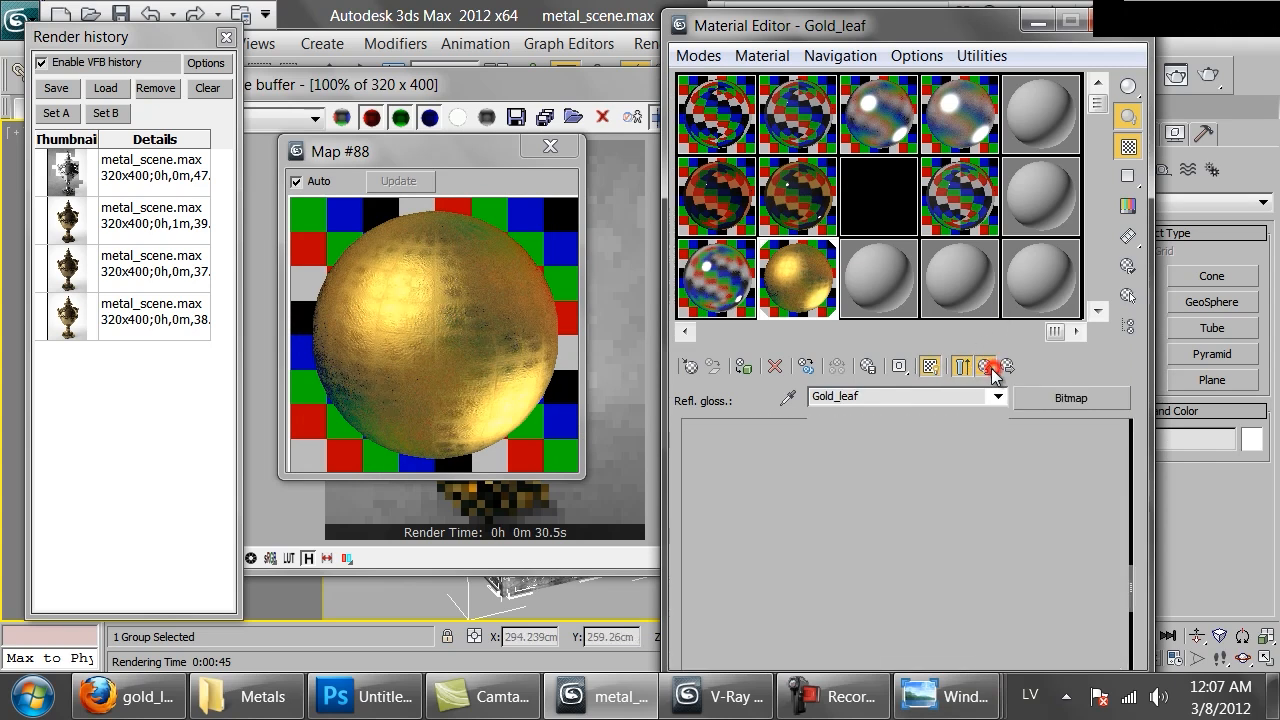
- Set the U and V tiling of the goldleaf.png map in Color #2 of the bump Mix map to 6
{"action": "left_click_drag", "start_coordinate": [737, 601], "coordinate": [920, 480]}
{"action": "left_click", "coordinate": [955, 555]}
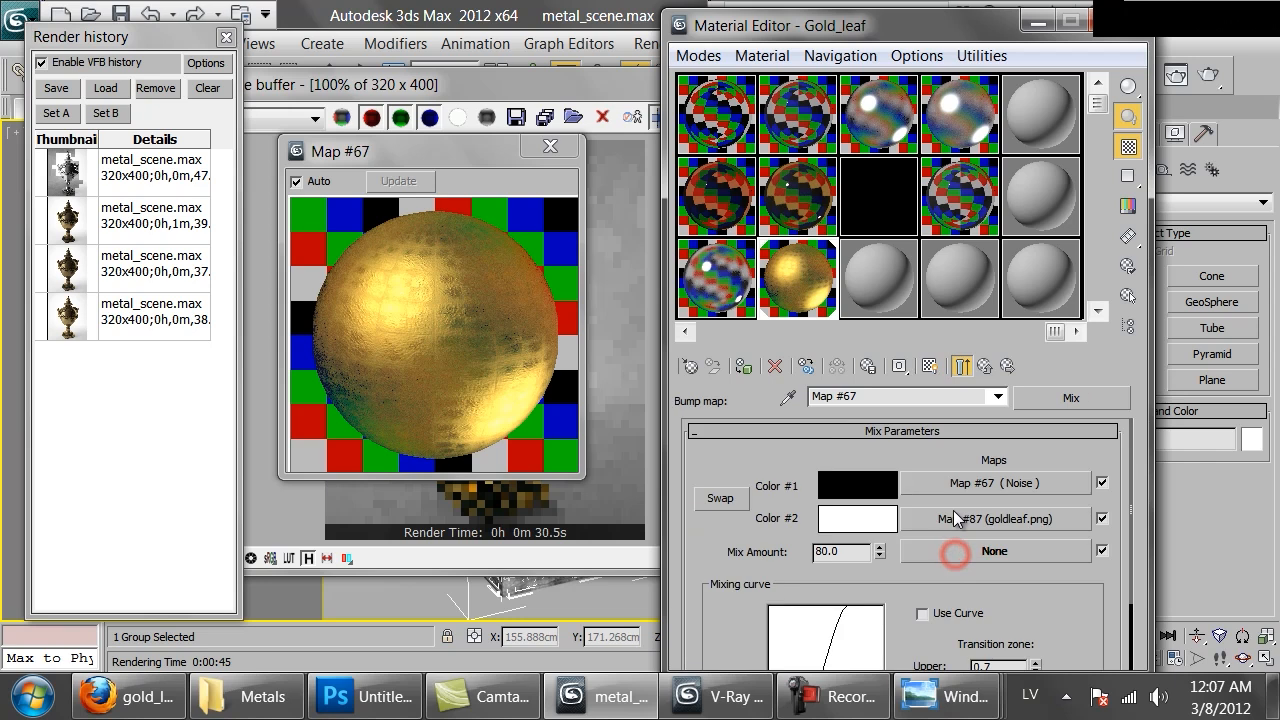
{"action": "left_click", "coordinate": [955, 518]}
{"action": "double_click", "coordinate": [878, 547]}
{"action": "type", "text": "60"}
{"action": "double_click", "coordinate": [875, 552]}
{"action": "type", "text": "6"}
{"action": "double_click", "coordinate": [892, 572]}
{"action": "type", "text": "6"}
{"action": "key", "text": "Return"}
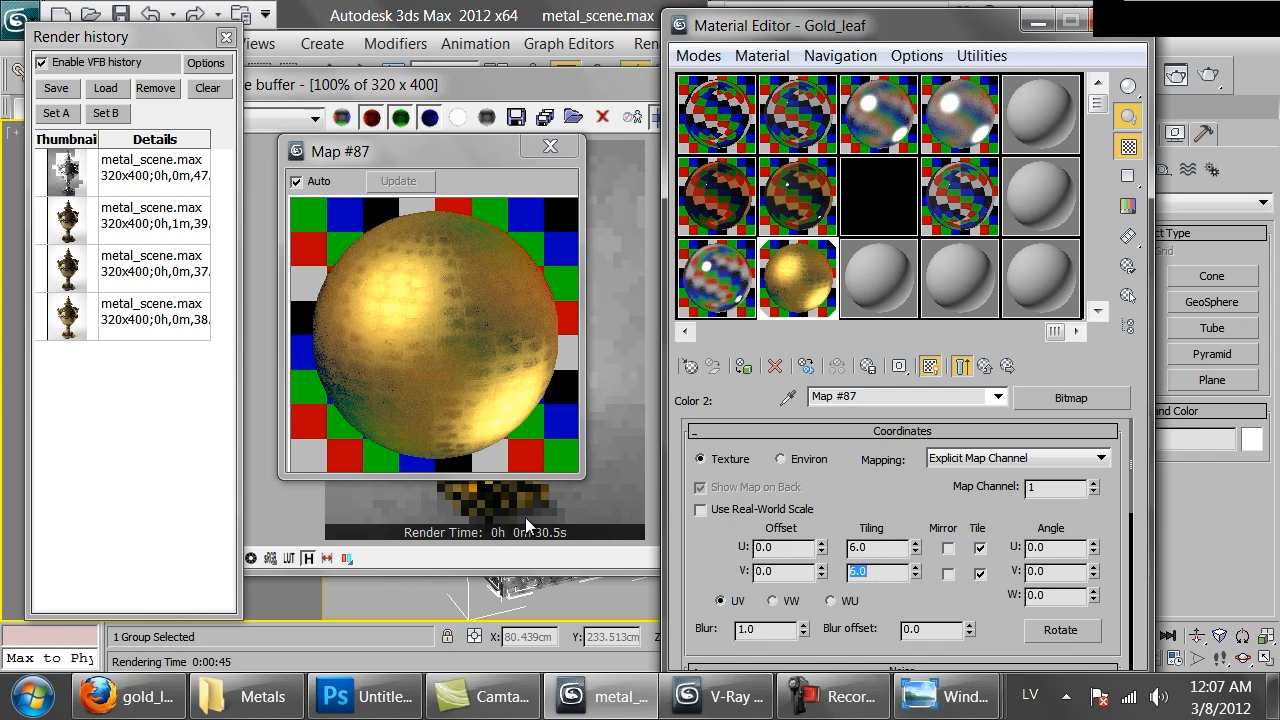
- Render the vase, compare its gold surface with the Gold Leaf dome reference photo and cancel the render
{"action": "left_click", "coordinate": [525, 513]}
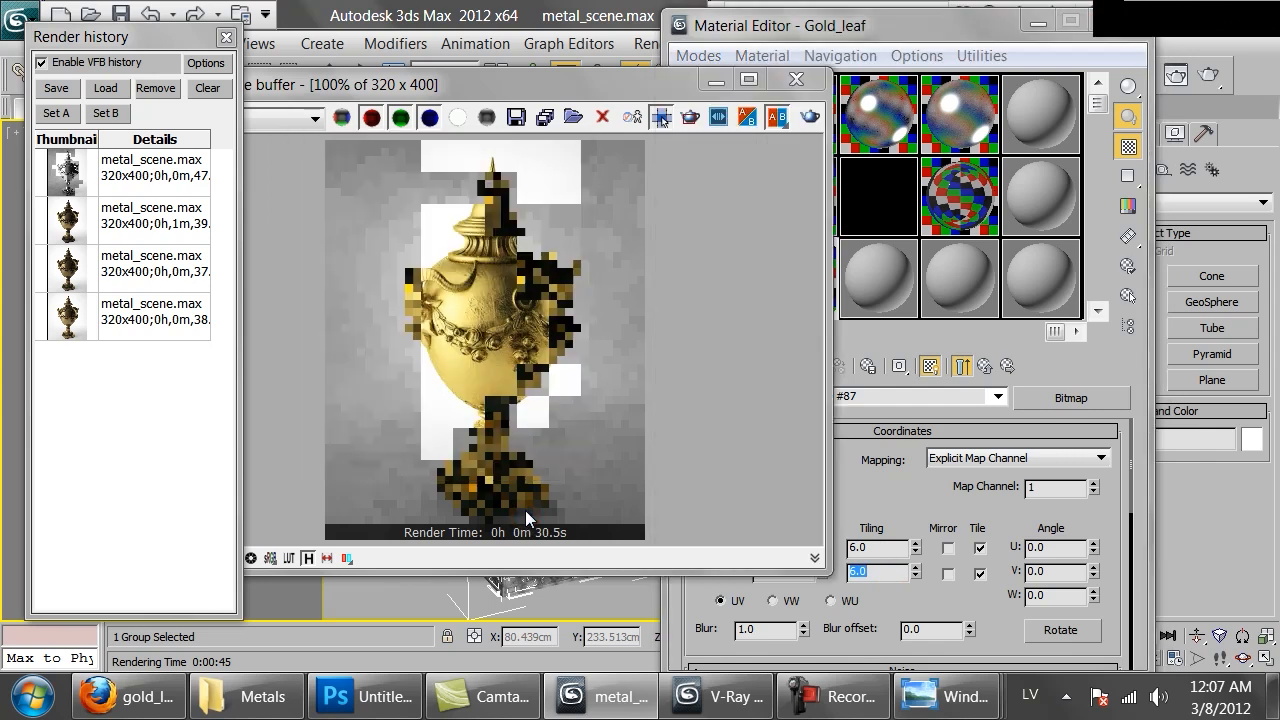
{"action": "left_click", "coordinate": [812, 117]}
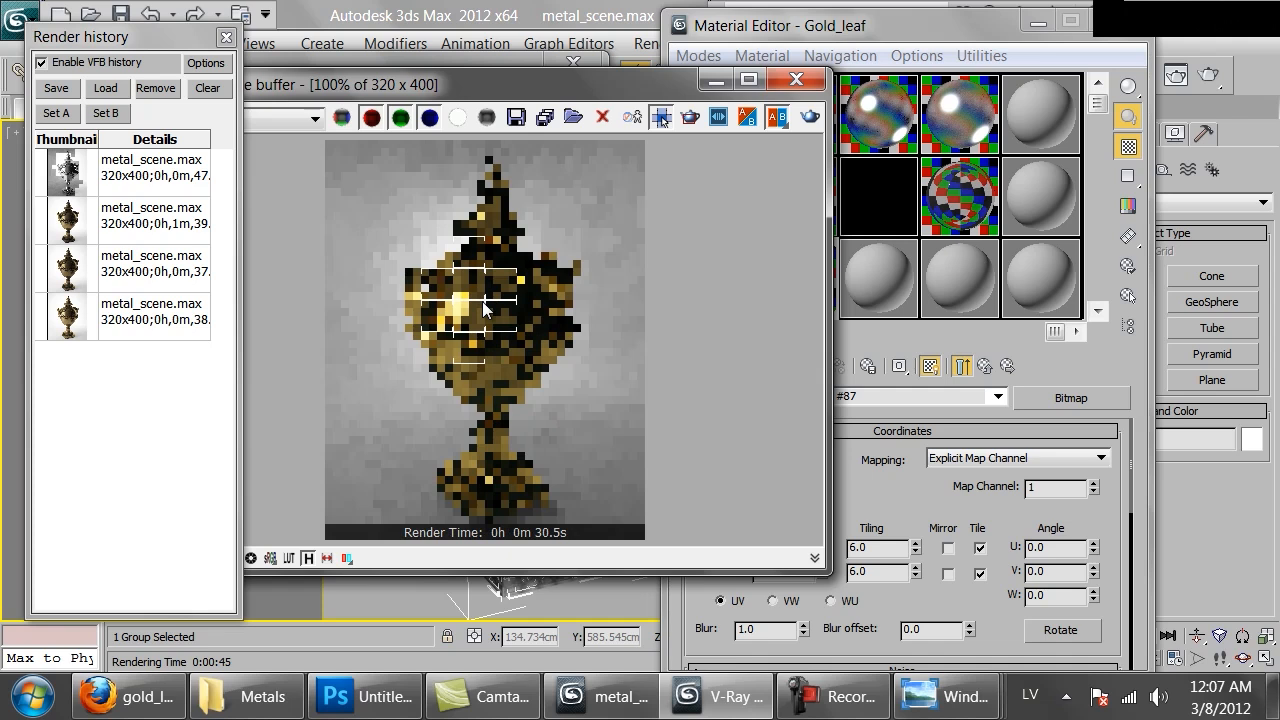
{"action": "scroll", "coordinate": [478, 267], "scroll_direction": "up", "scroll_amount": 1}
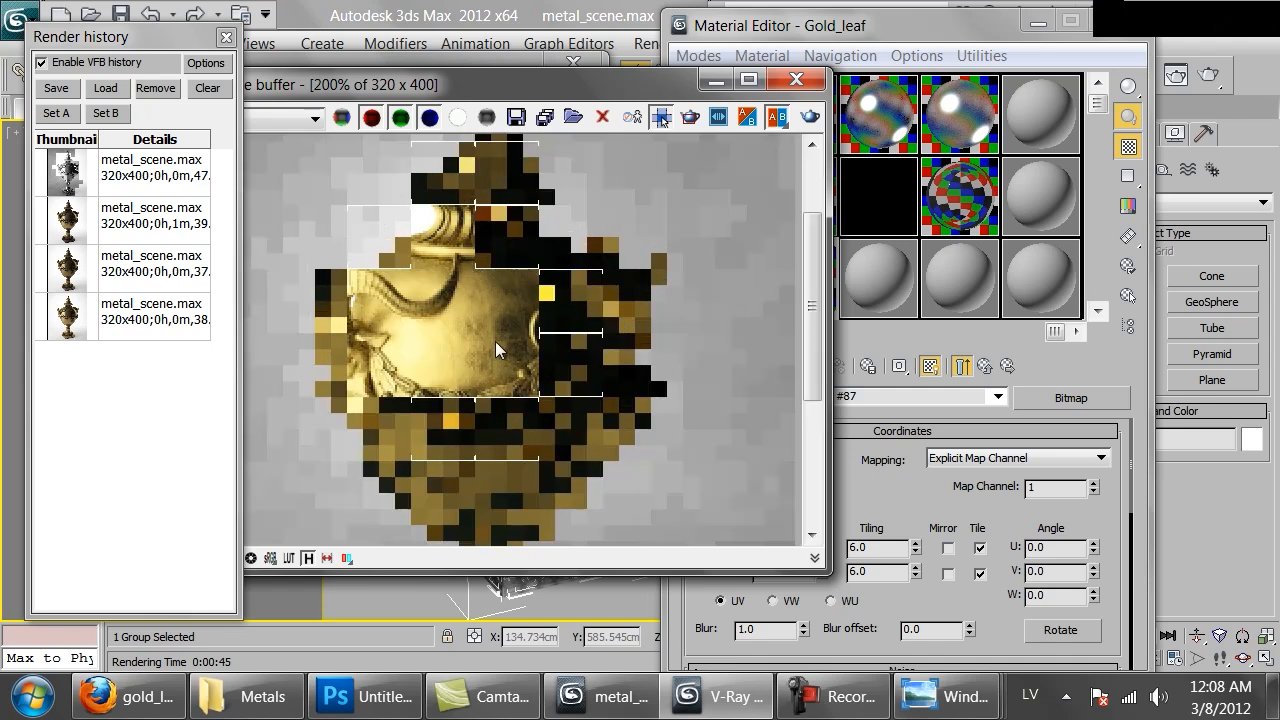
{"action": "scroll", "coordinate": [467, 355], "scroll_direction": "down", "scroll_amount": 1}
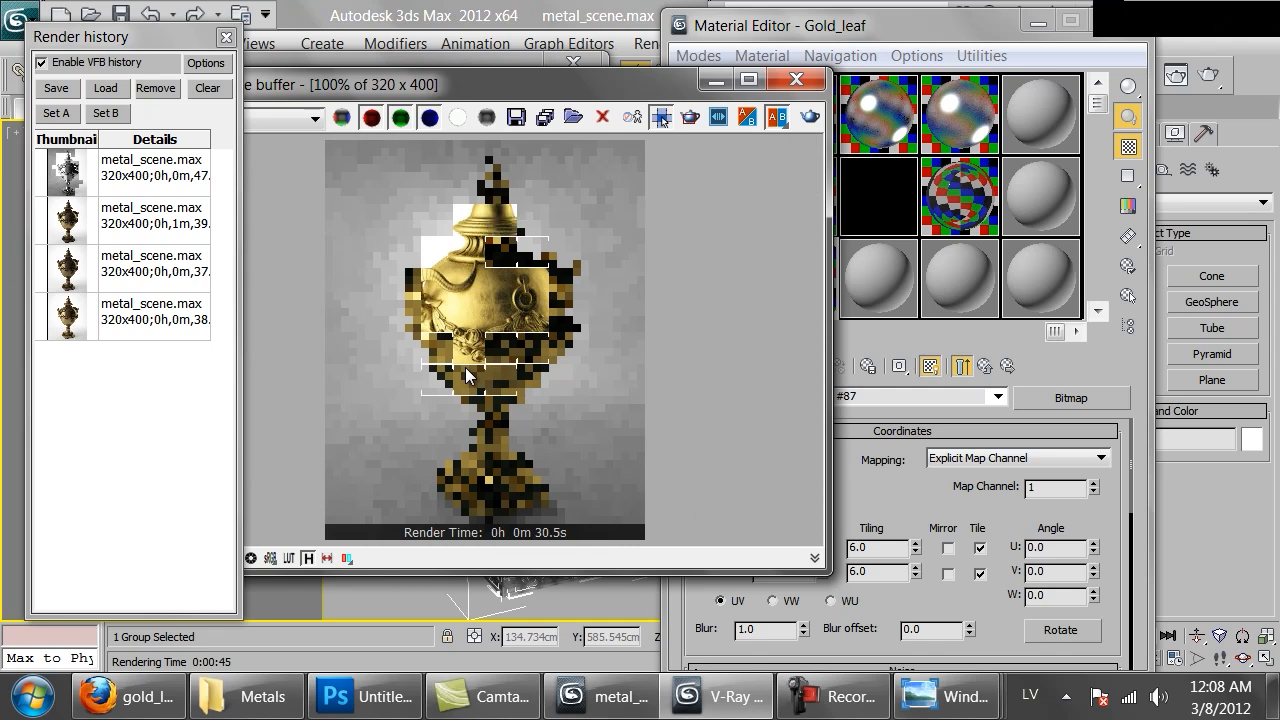
{"action": "mouse_move", "coordinate": [945, 697]}
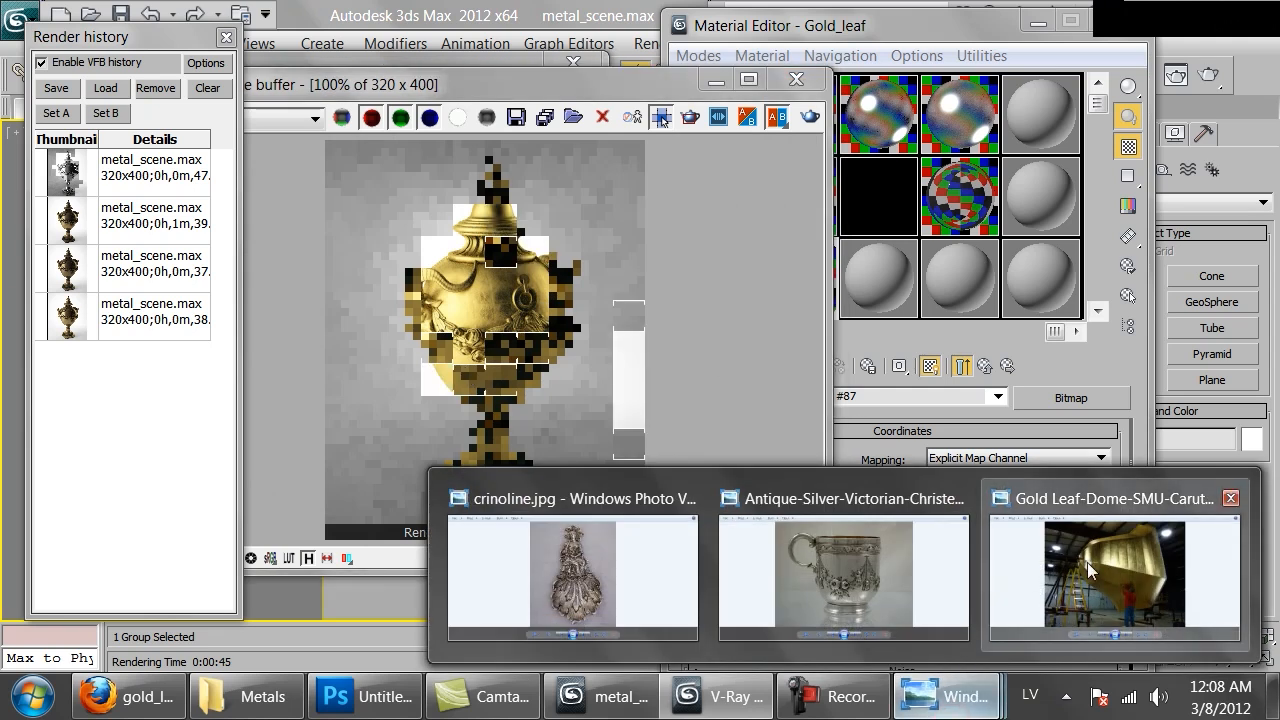
{"action": "left_click", "coordinate": [1087, 565]}
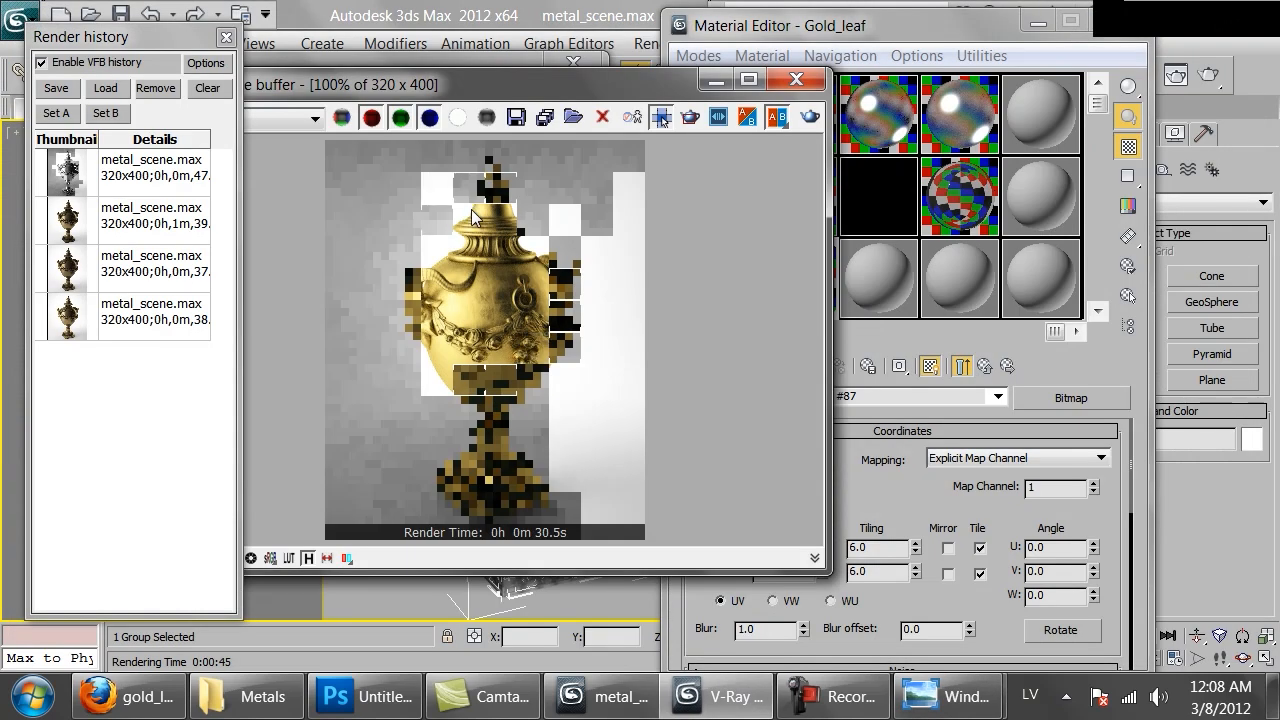
{"action": "left_click", "coordinate": [431, 64]}
{"action": "left_click", "coordinate": [534, 107]}
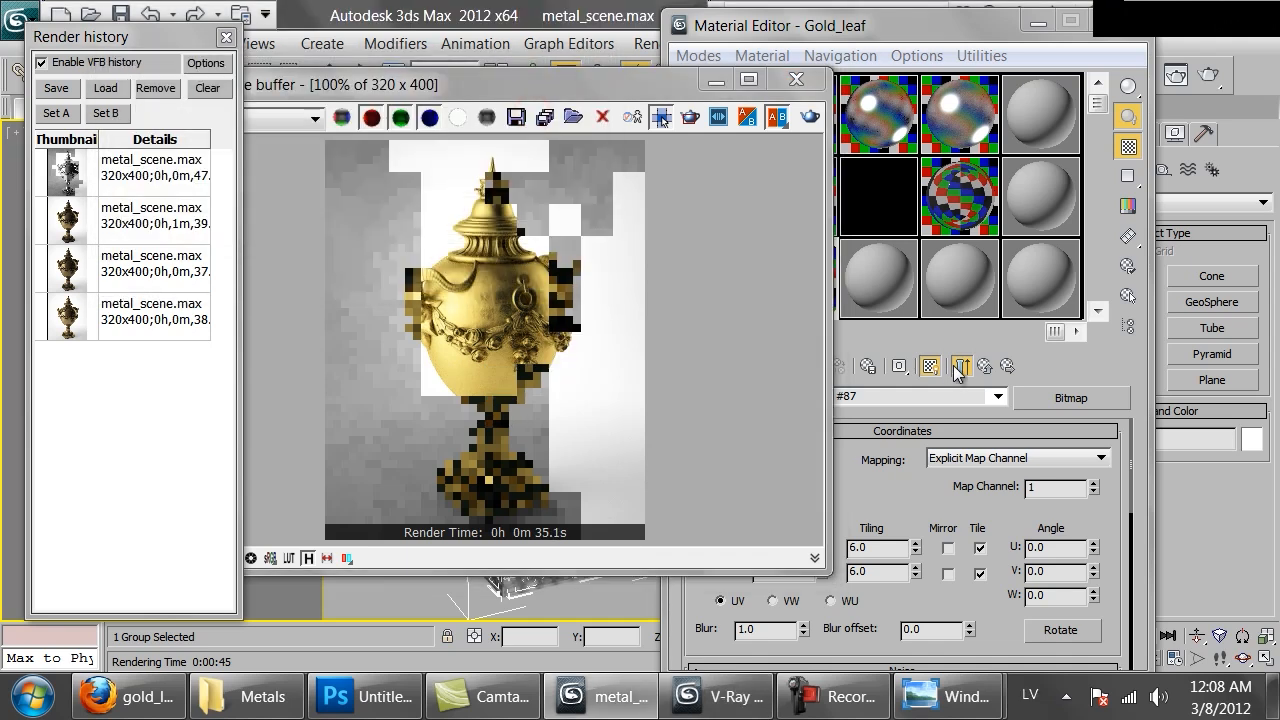
- Return to the top level of Gold_leaf and set its RGlossiness map amount to 20
{"action": "left_click", "coordinate": [985, 366]}
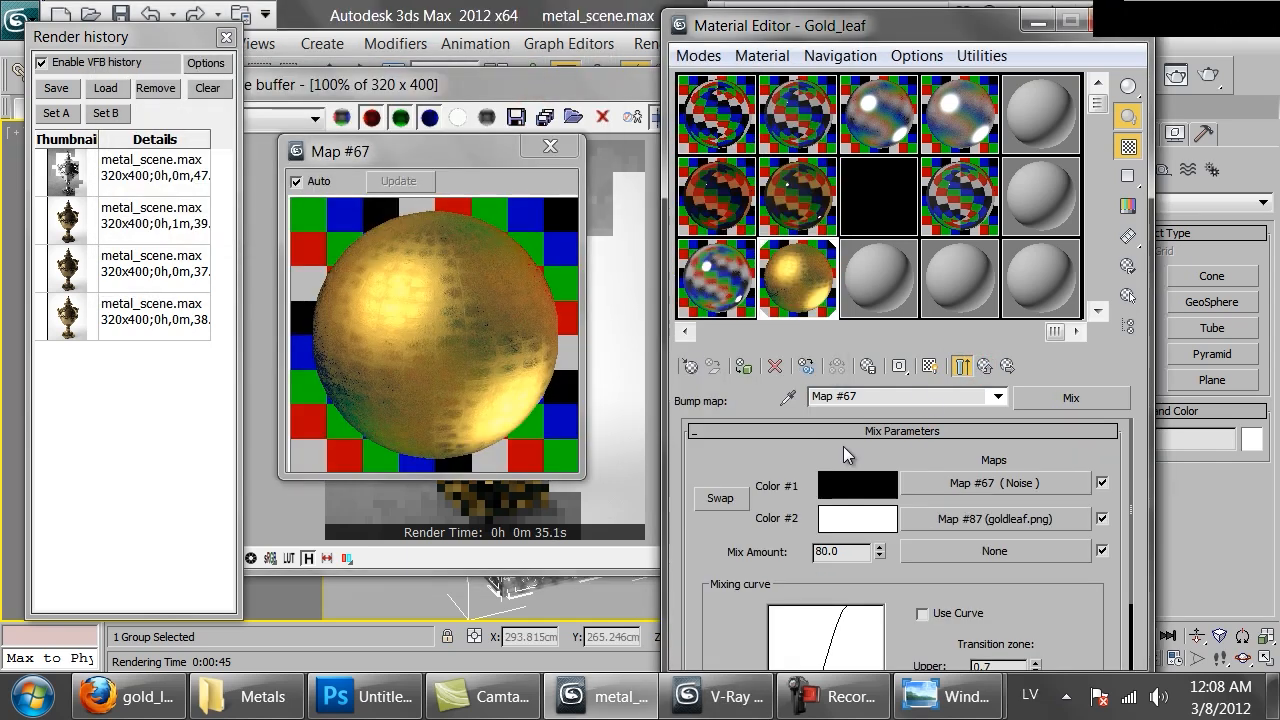
{"action": "left_click", "coordinate": [985, 366]}
{"action": "scroll", "coordinate": [737, 480], "scroll_direction": "up", "scroll_amount": 5}
{"action": "double_click", "coordinate": [786, 522]}
{"action": "type", "text": "20"}
{"action": "key", "text": "Return"}
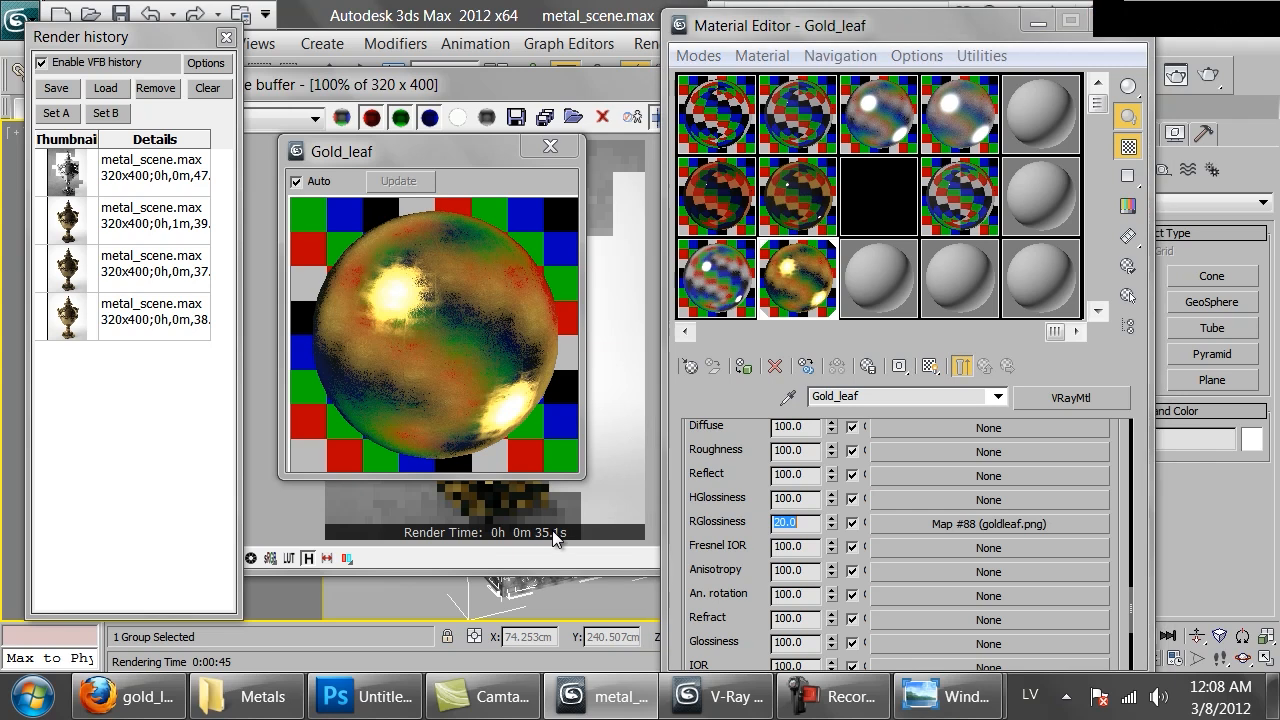
- Render the vase again in the V-Ray frame buffer with the reduced glossiness map amount
{"action": "left_click", "coordinate": [636, 173]}
{"action": "left_click", "coordinate": [811, 119]}
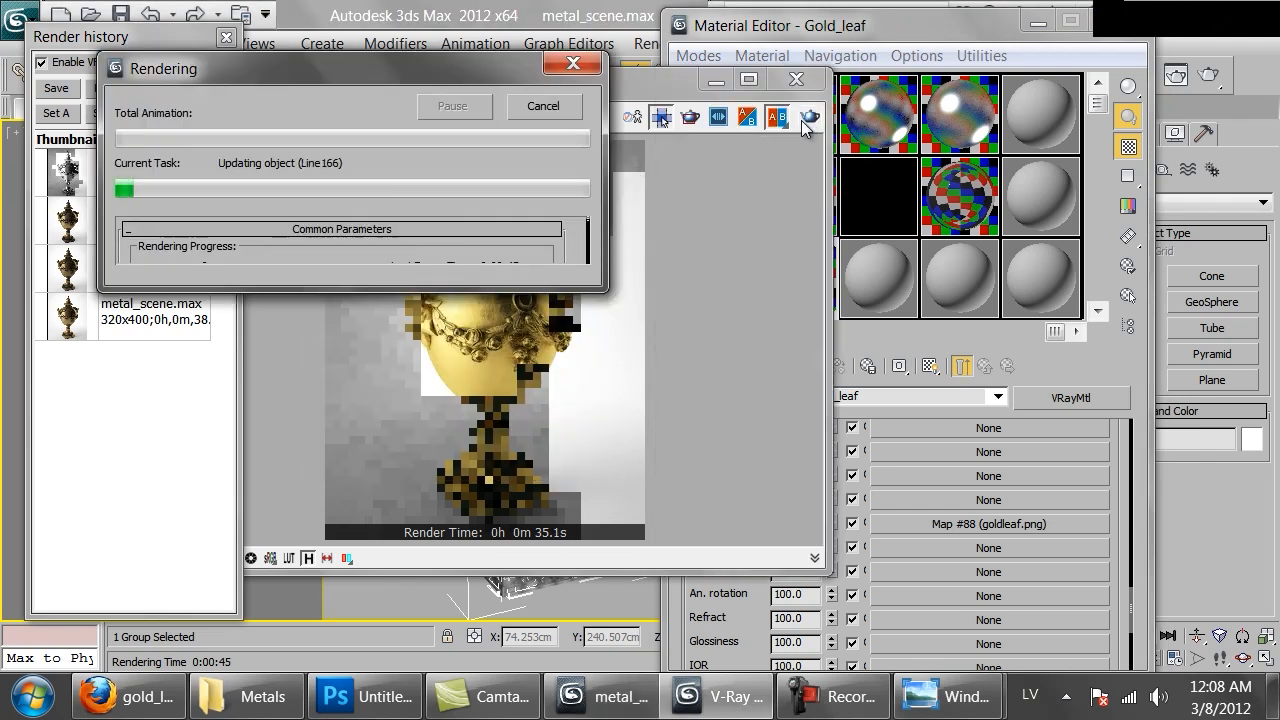
{"action": "left_click", "coordinate": [591, 308]}
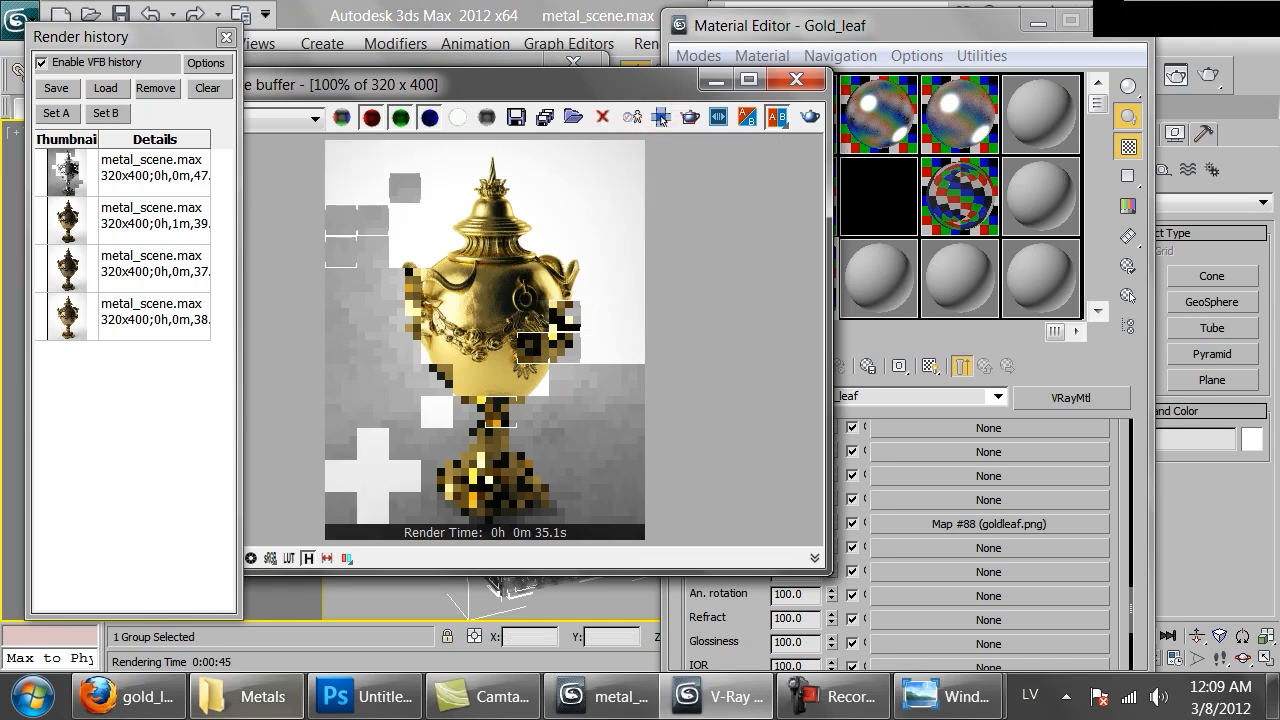
- Browse the Metals reference folder and open iron_round_pendant_small.jpg to study its hammered surface
{"action": "key", "text": "alt+Tab"}
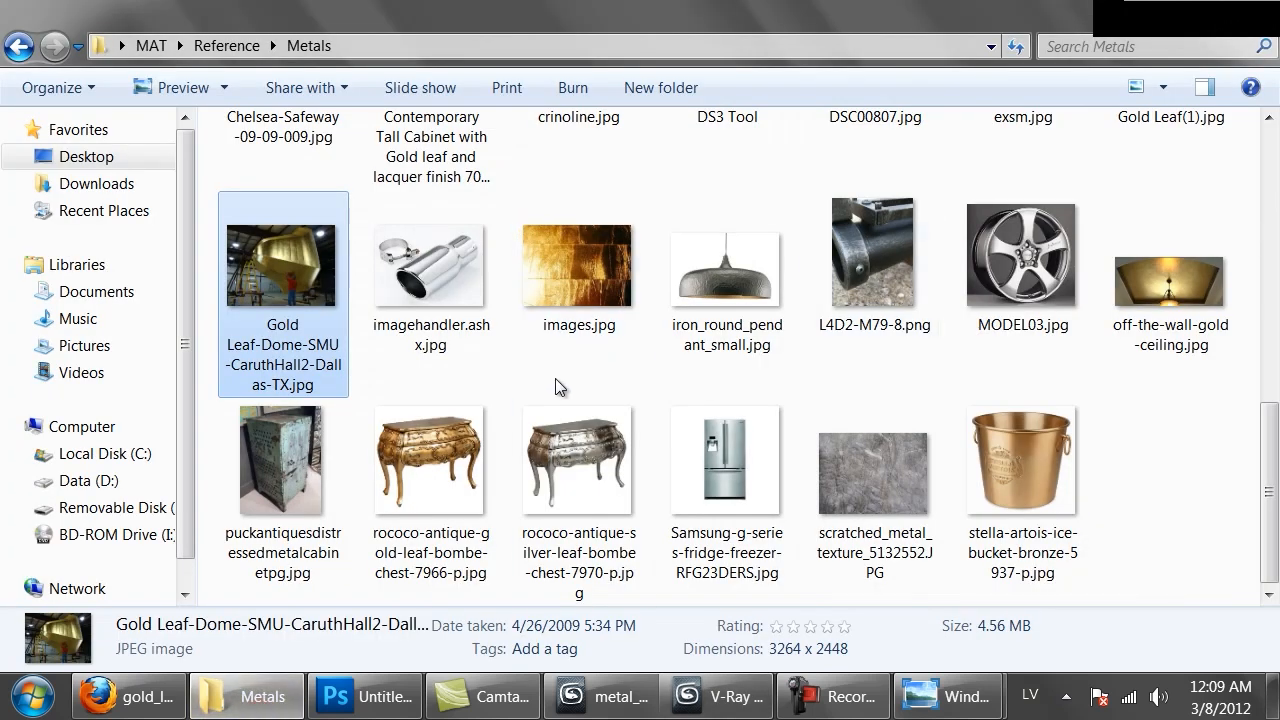
{"action": "scroll", "coordinate": [555, 378], "scroll_direction": "up", "scroll_amount": 3}
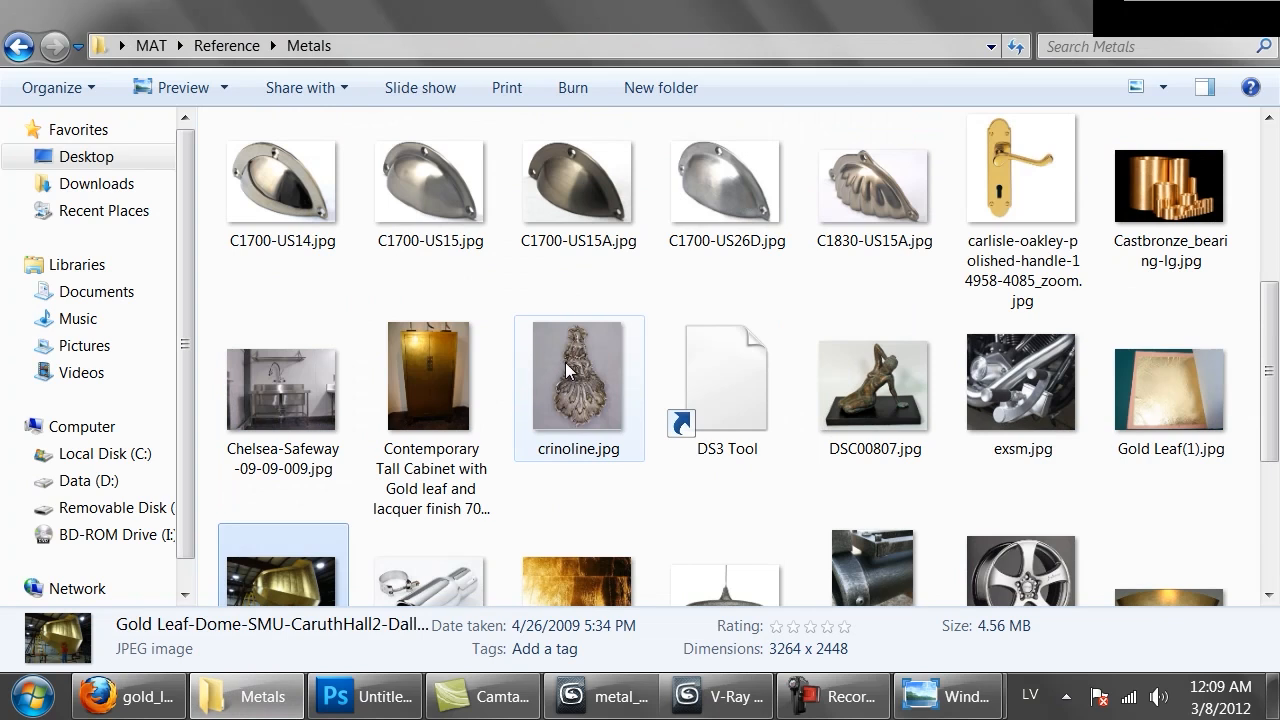
{"action": "scroll", "coordinate": [565, 370], "scroll_direction": "up", "scroll_amount": 4}
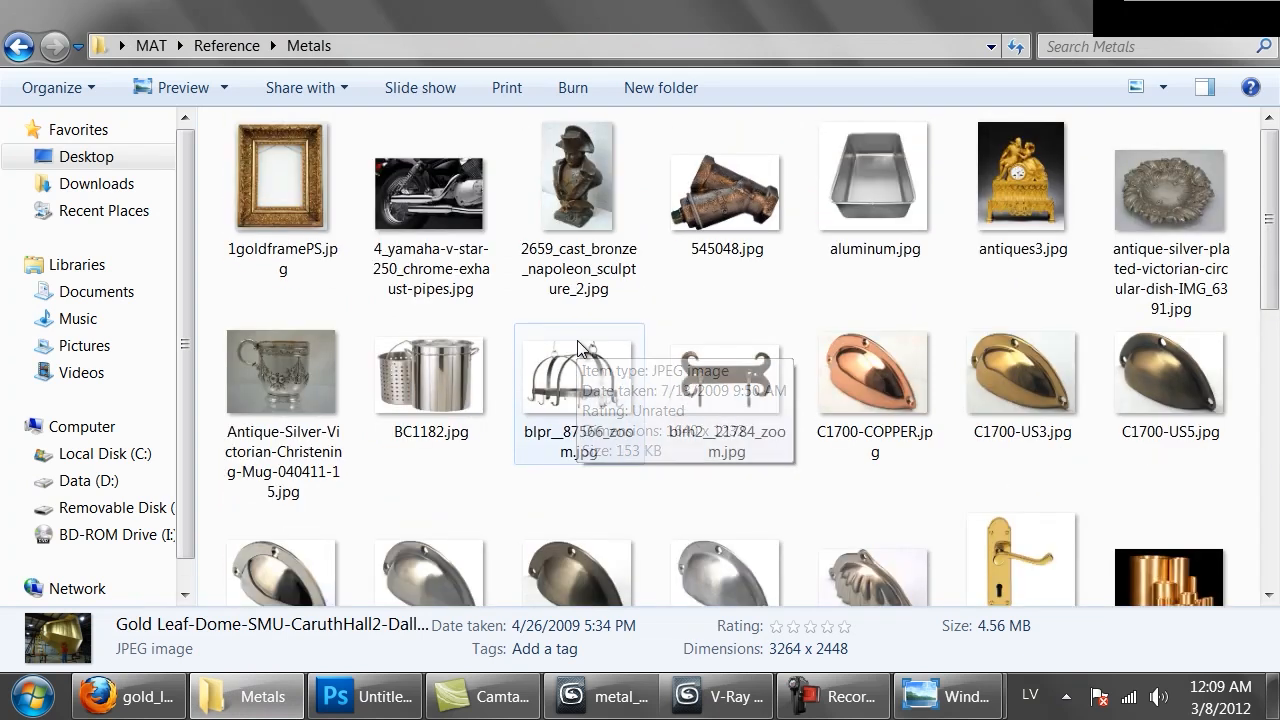
{"action": "scroll", "coordinate": [577, 345], "scroll_direction": "down", "scroll_amount": 7}
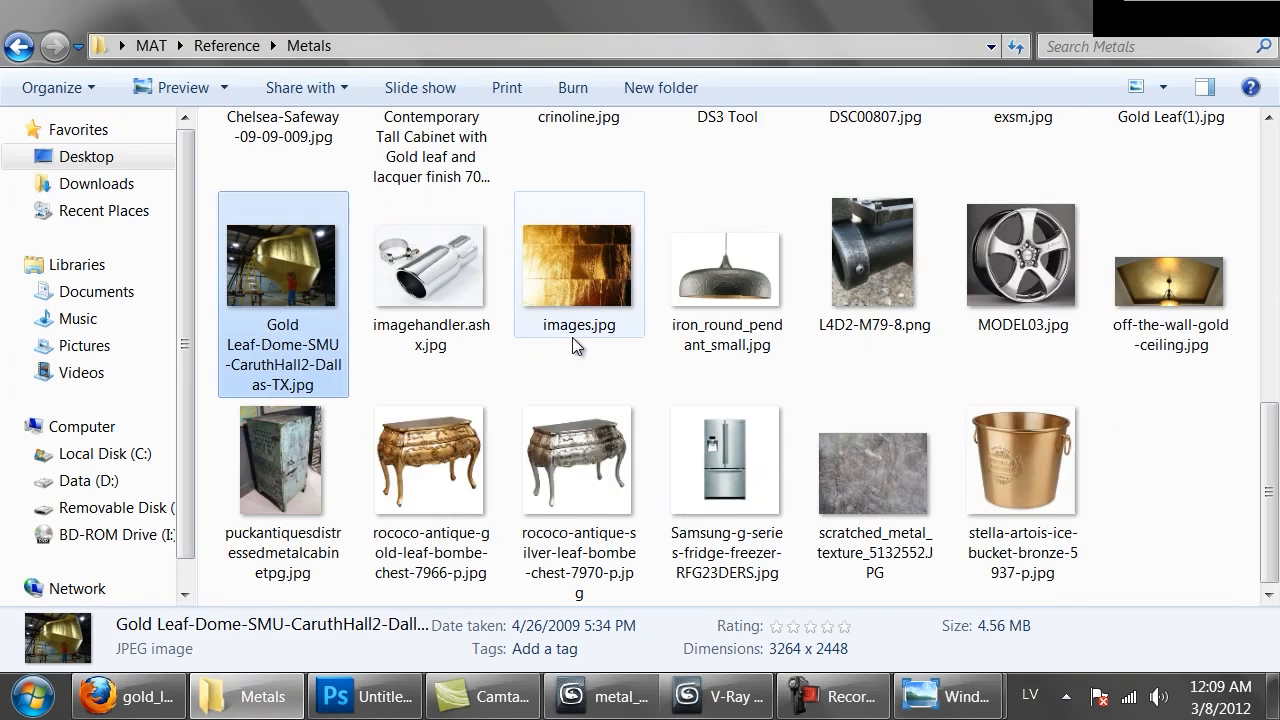
{"action": "double_click", "coordinate": [673, 290]}
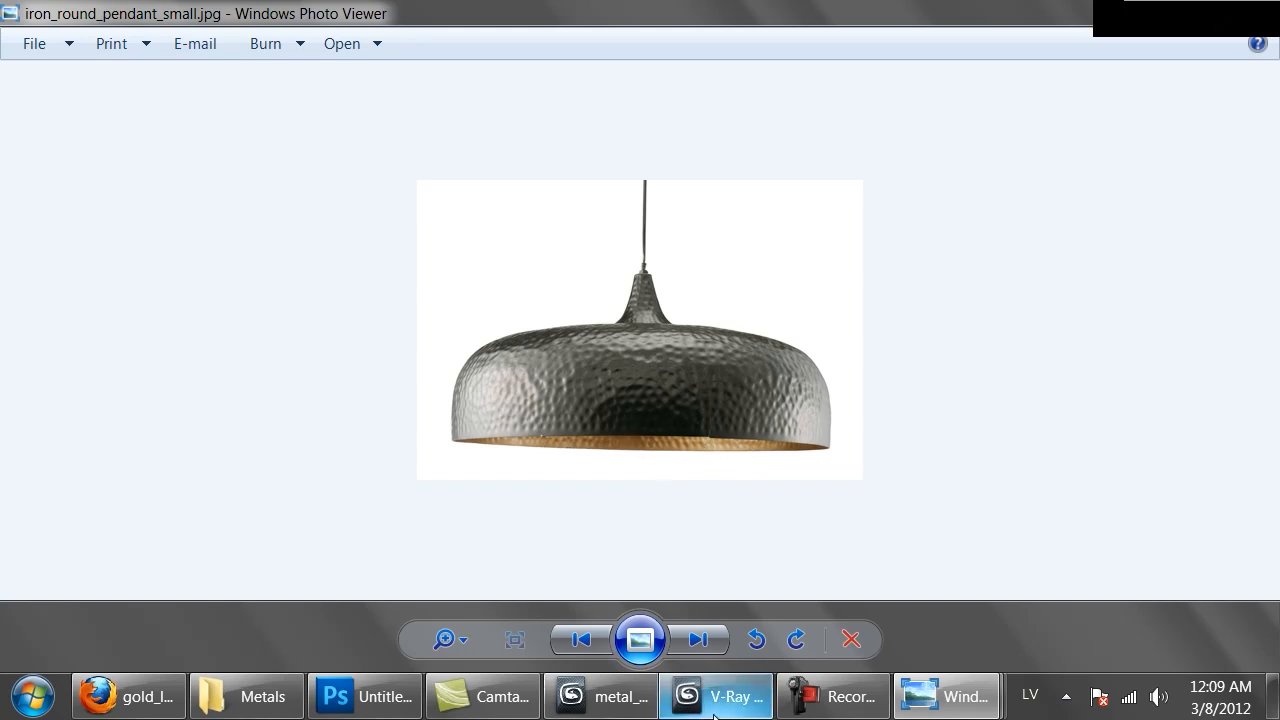
{"action": "mouse_move", "coordinate": [713, 716]}
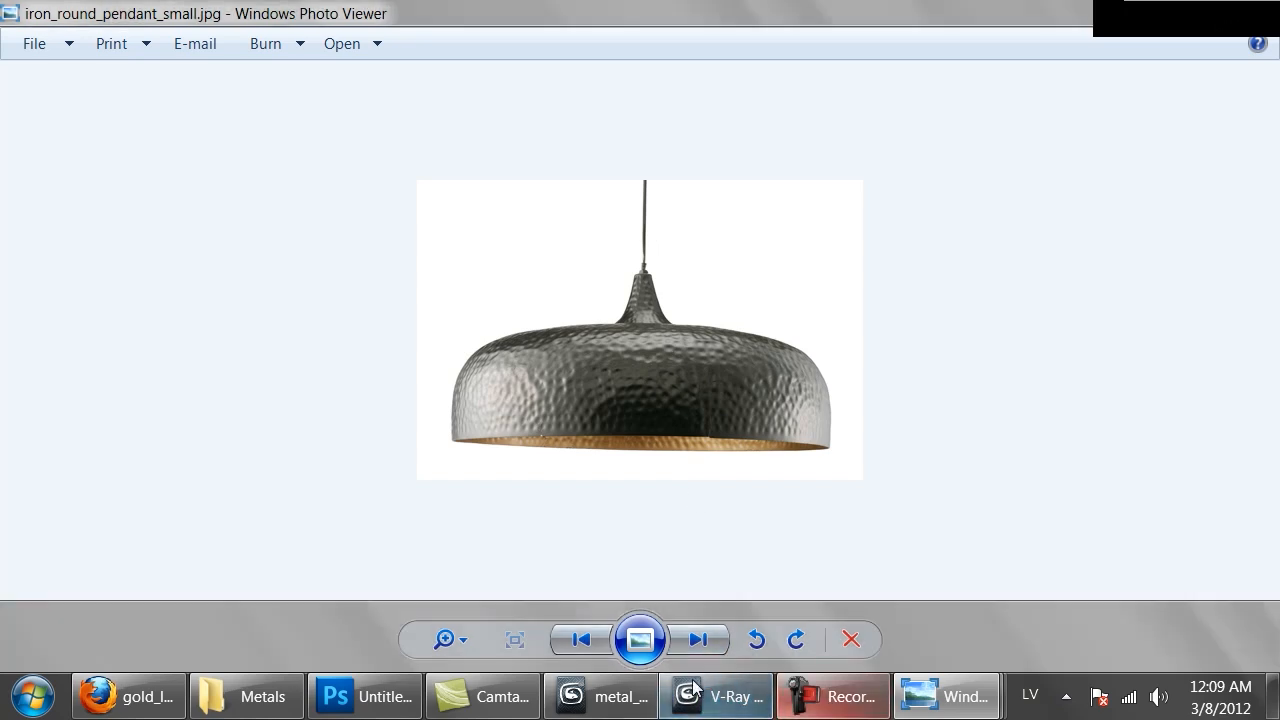
- Return to 3ds Max, close the V-Ray frame buffer and select the unused 16 - Default material sample
{"action": "left_click", "coordinate": [670, 710]}
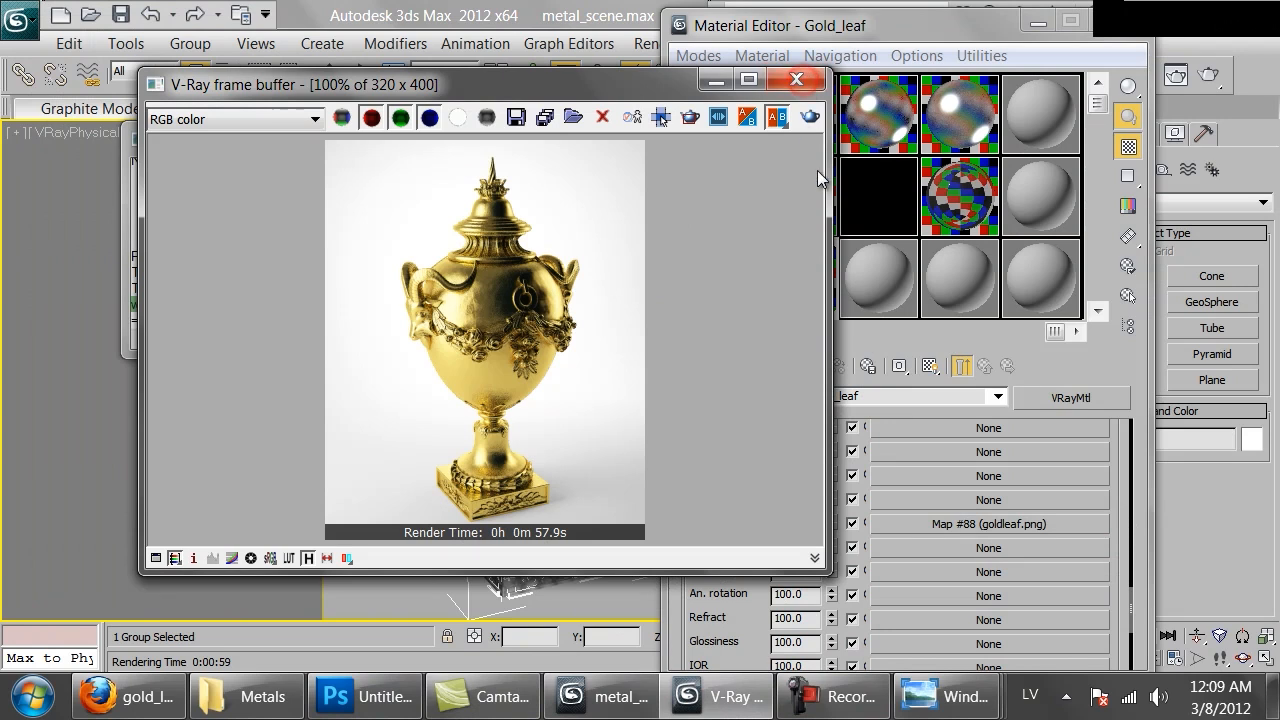
{"action": "left_click", "coordinate": [829, 238]}
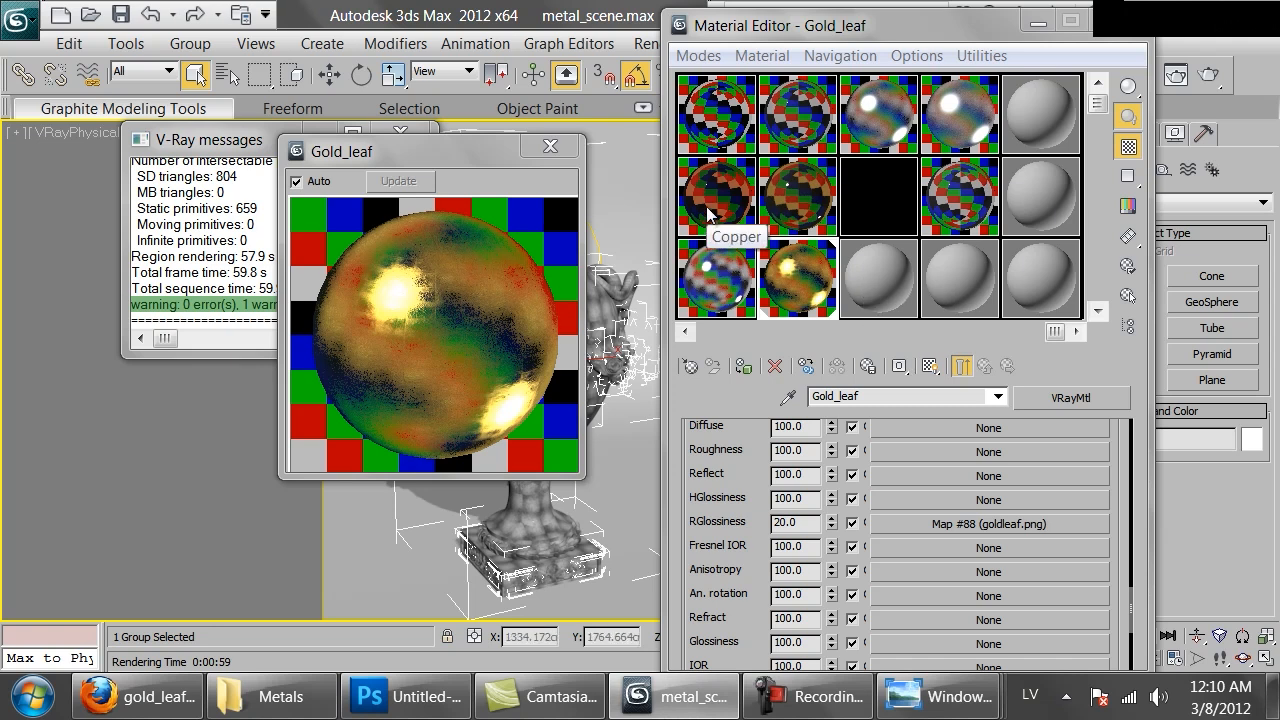
{"action": "left_click_drag", "start_coordinate": [708, 213], "coordinate": [874, 270]}
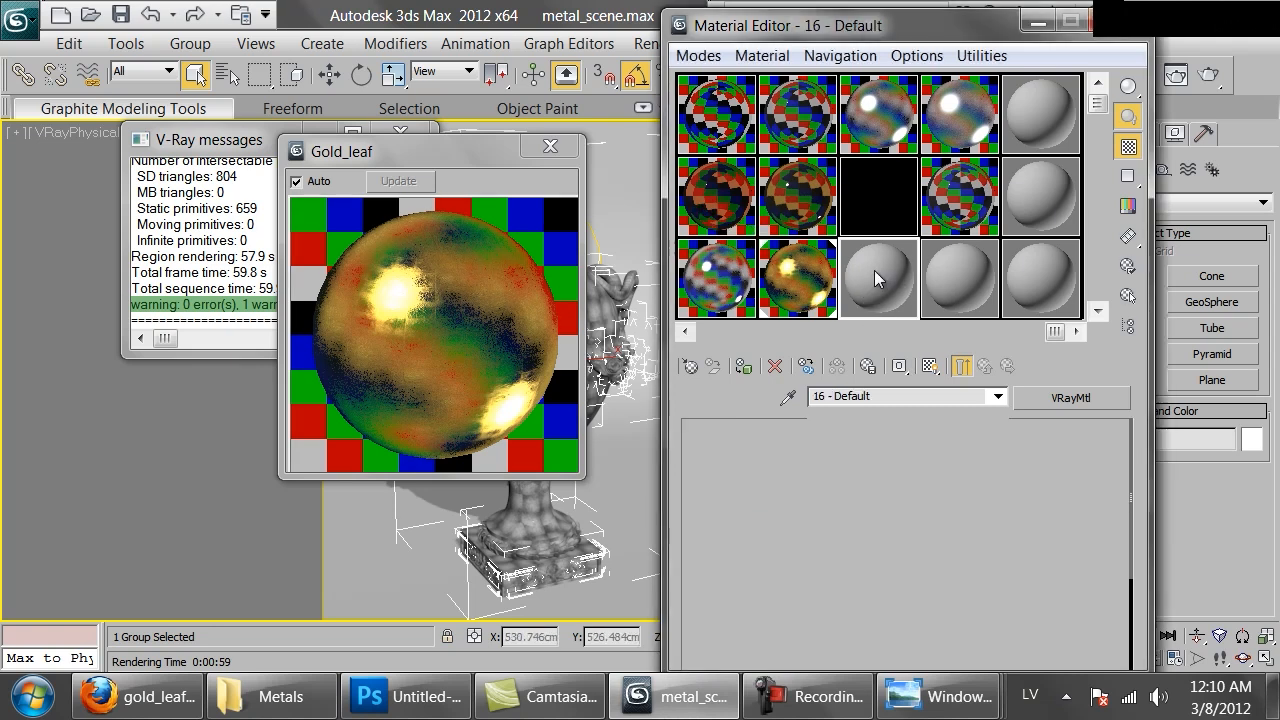
- Name the Copper copy in the selected sample Copper_hammered, assign it to the vase and close the enlarged Gold_leaf preview
{"action": "left_click", "coordinate": [889, 399]}
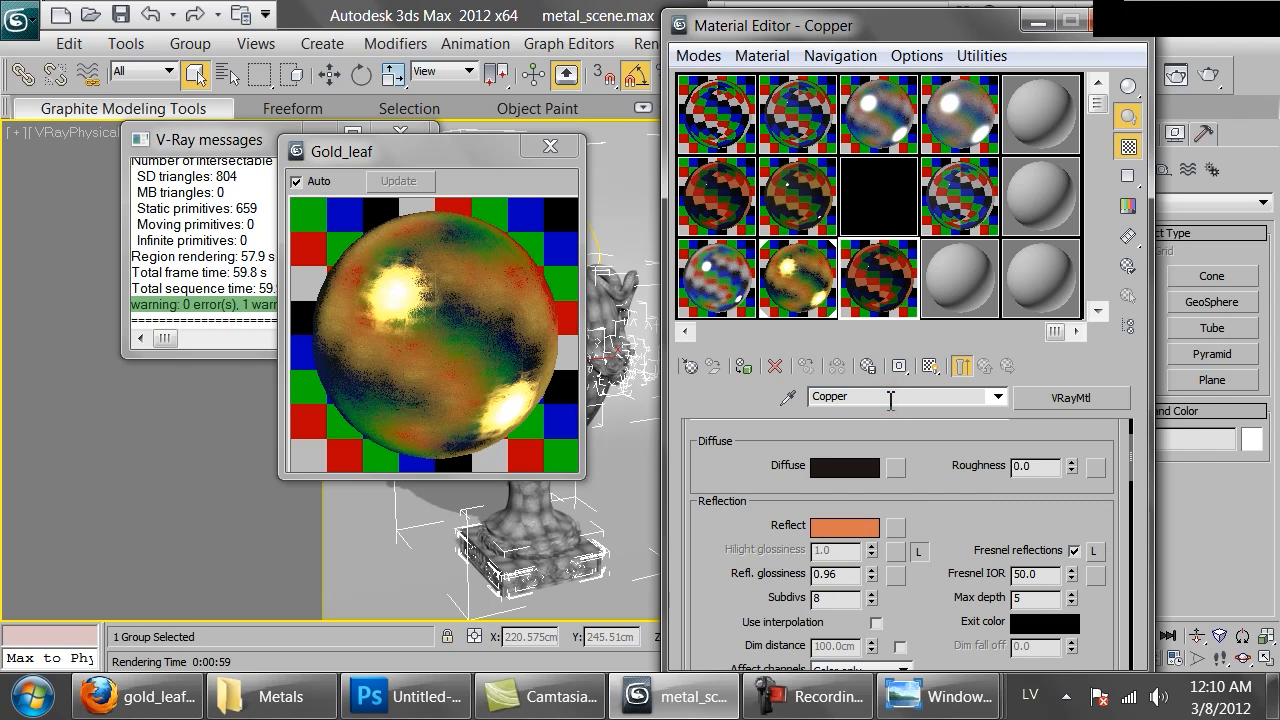
{"action": "type", "text": "_ham"}
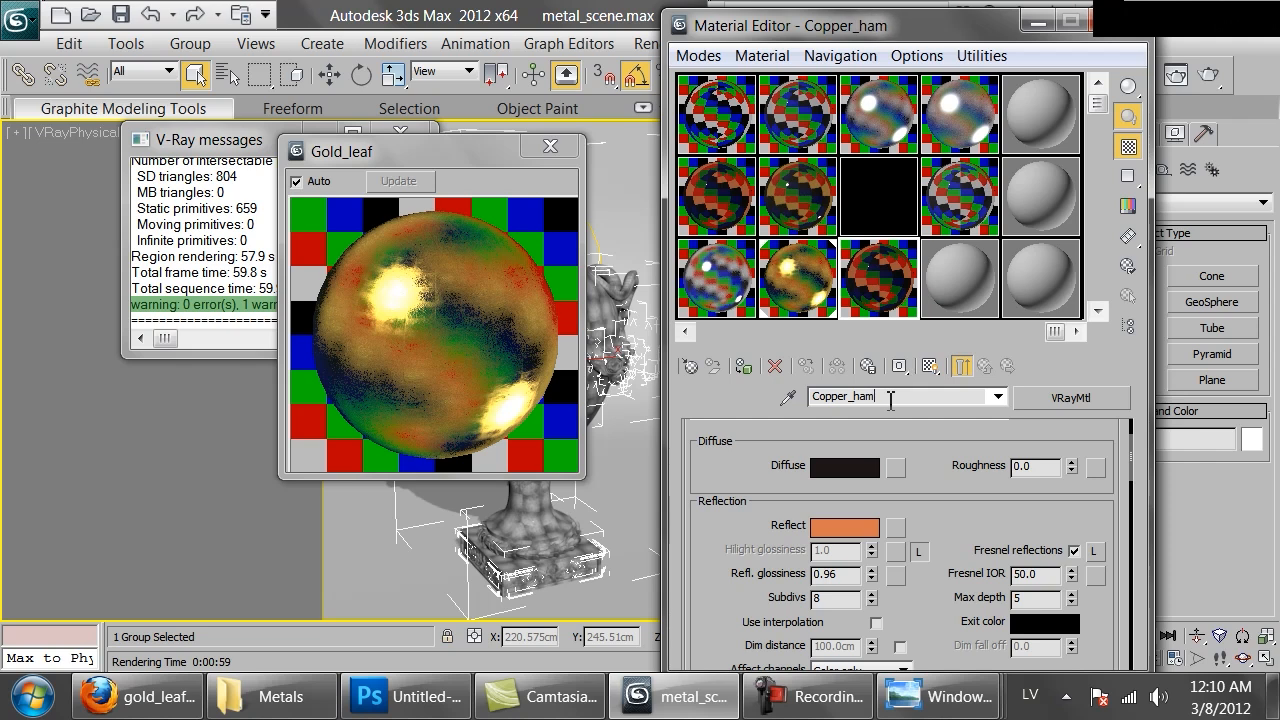
{"action": "type", "text": "mered"}
{"action": "left_click", "coordinate": [742, 366]}
{"action": "left_click", "coordinate": [550, 146]}
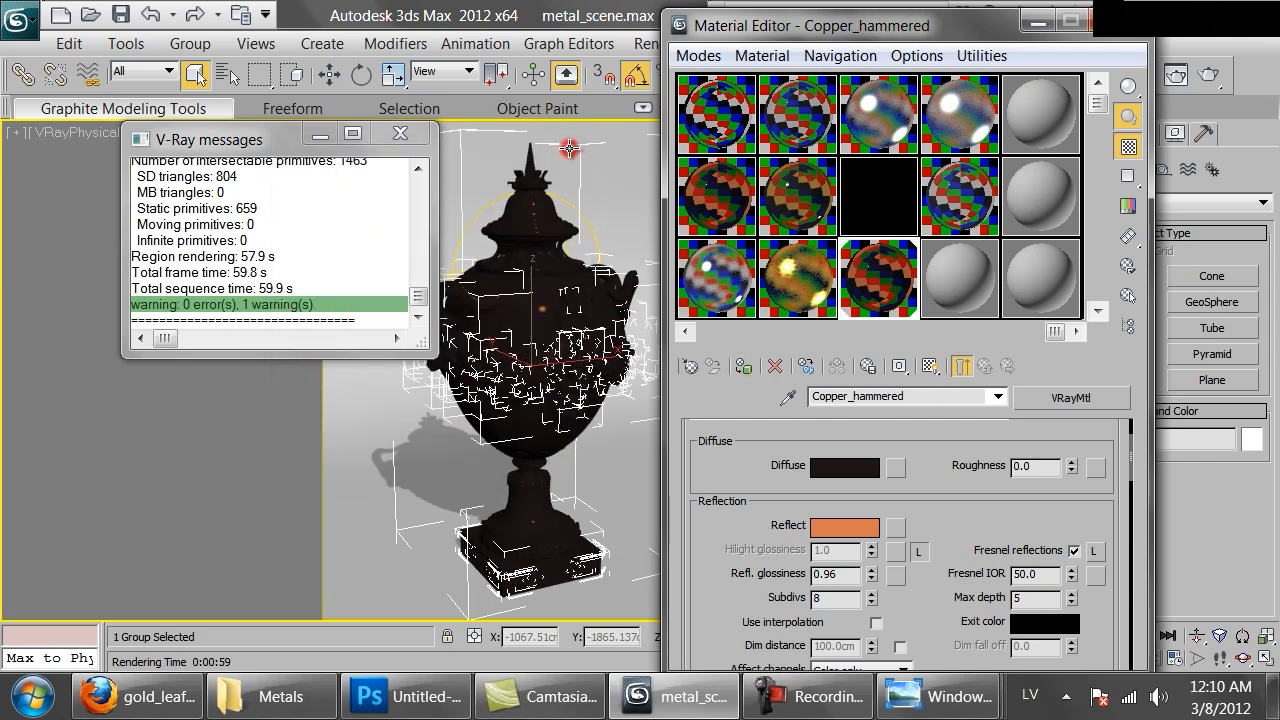
- Replace Copper_hammered's Noise bump map with a Cellular map and show it on the vase in the viewport
{"action": "scroll", "coordinate": [945, 597], "scroll_direction": "down", "scroll_amount": 10}
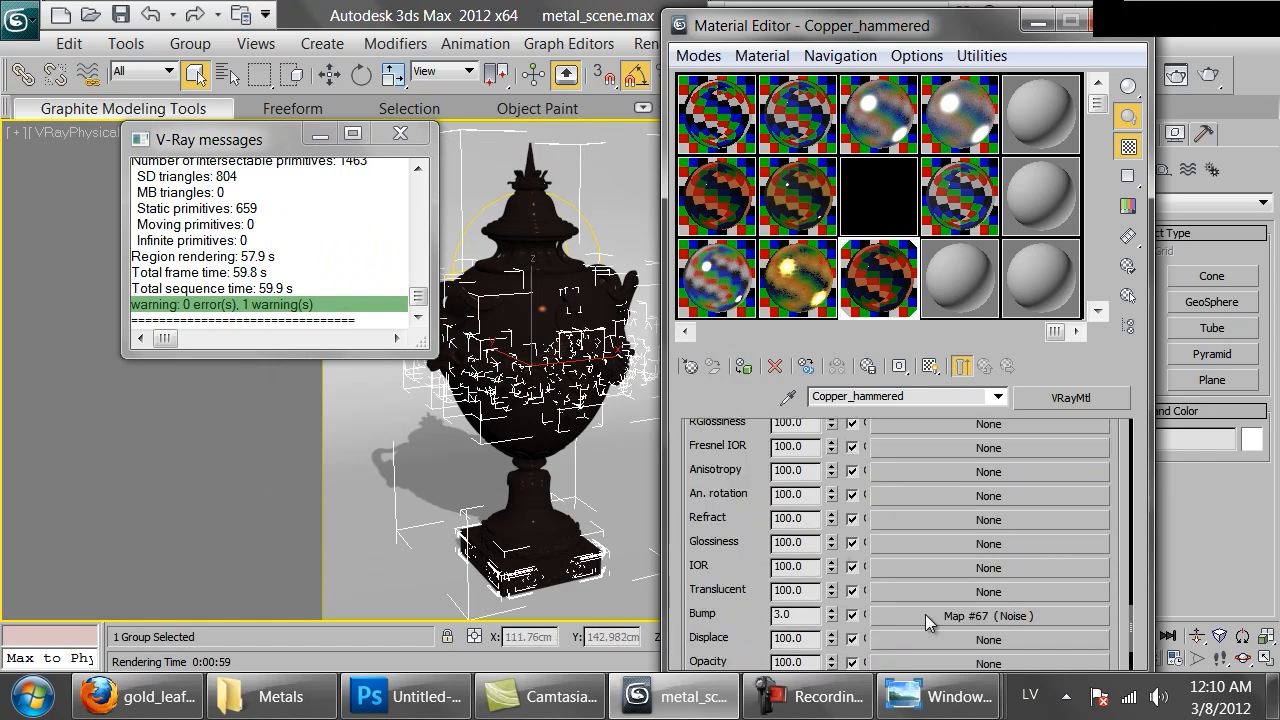
{"action": "right_click", "coordinate": [925, 614]}
{"action": "left_click", "coordinate": [949, 602]}
{"action": "left_click", "coordinate": [927, 615]}
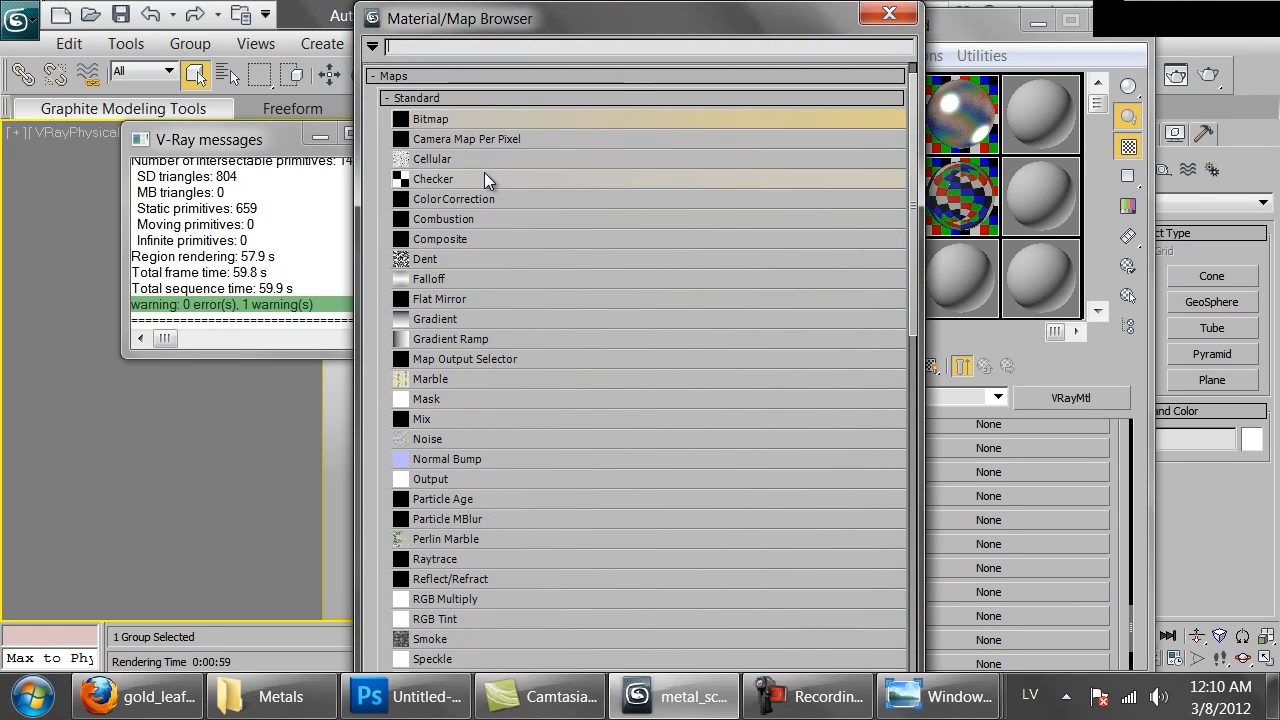
{"action": "double_click", "coordinate": [432, 159]}
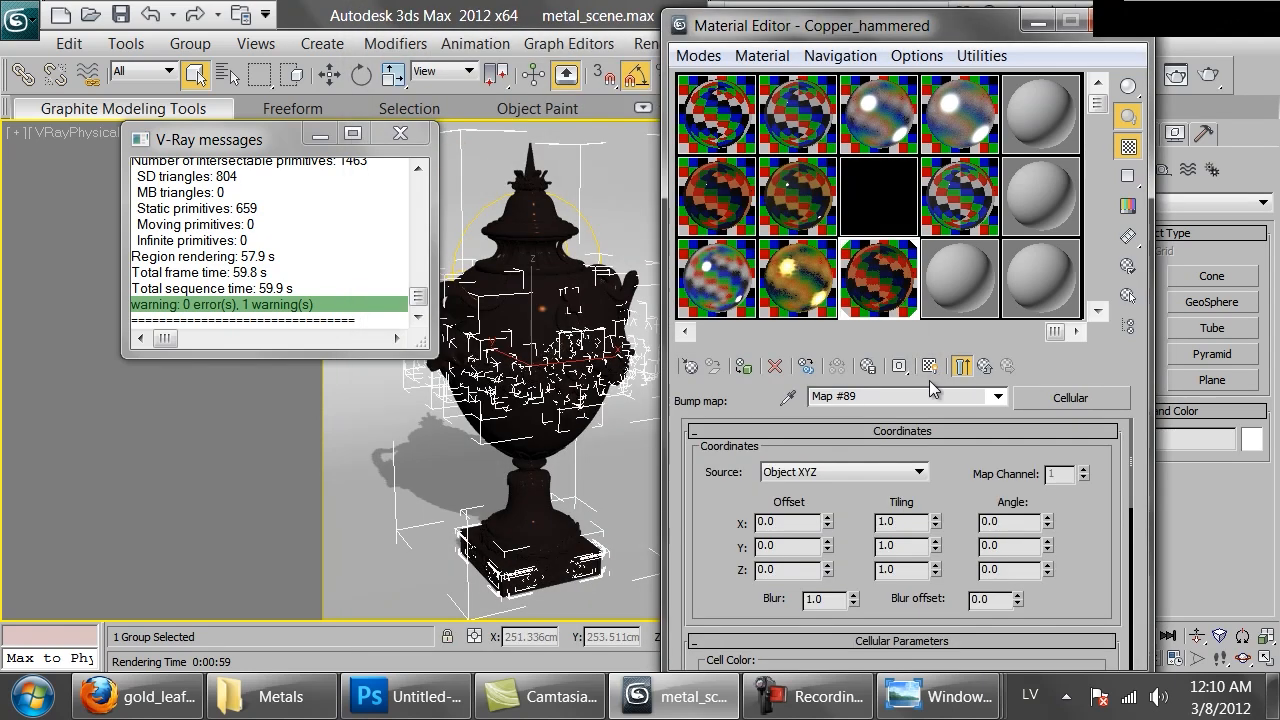
{"action": "left_click", "coordinate": [929, 366]}
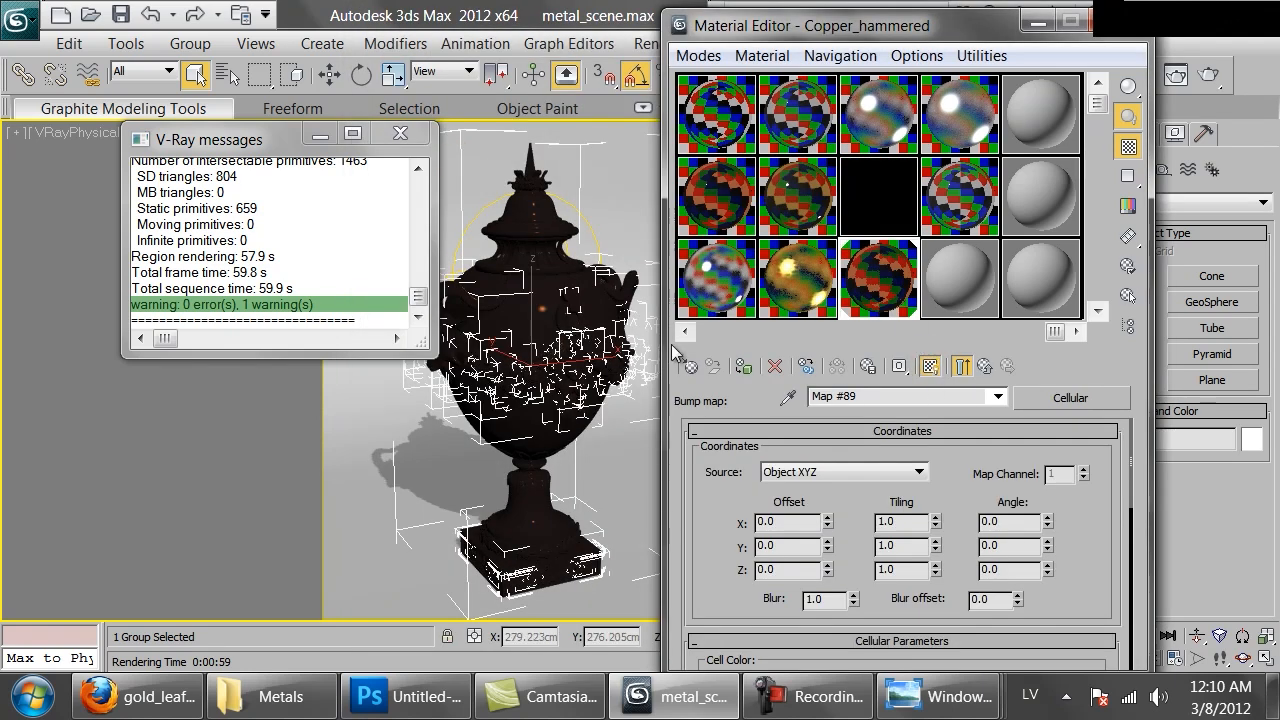
{"action": "left_click", "coordinate": [743, 367]}
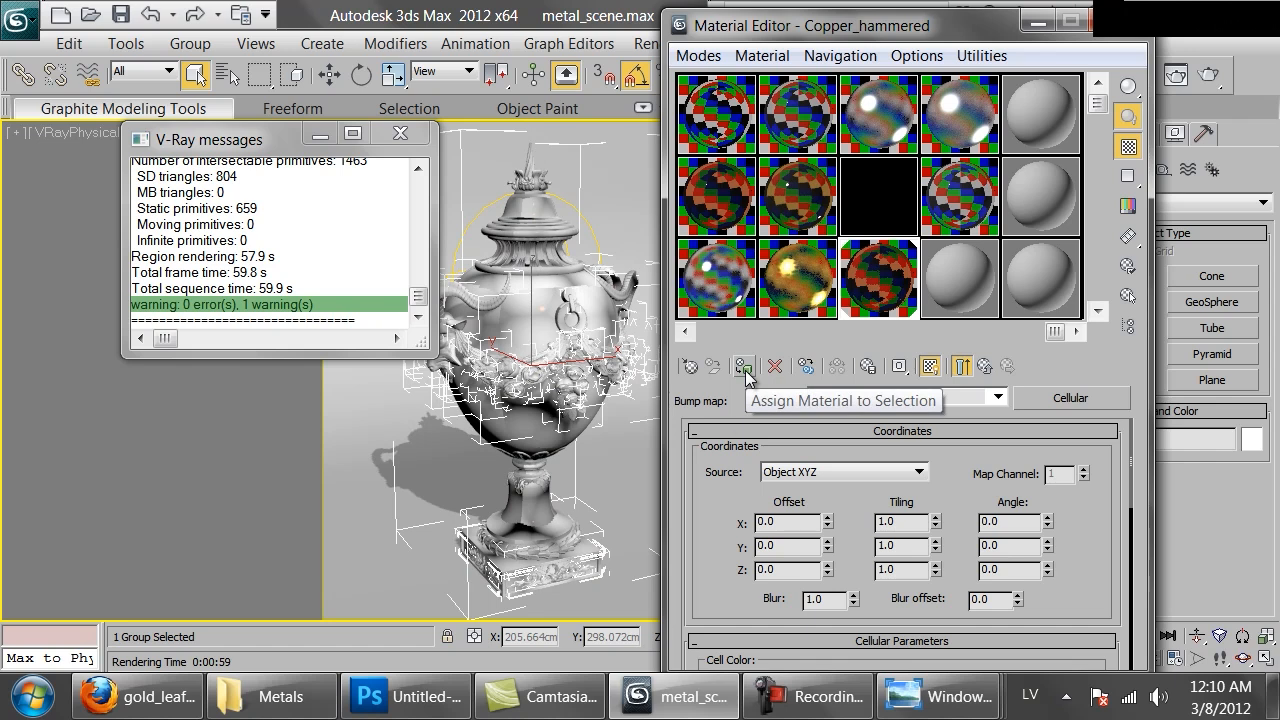
- Preview the Cellular map on its own in an enlarged sample, set its cell size to 1.0 and close the preview
{"action": "left_click_drag", "start_coordinate": [709, 557], "coordinate": [757, 408]}
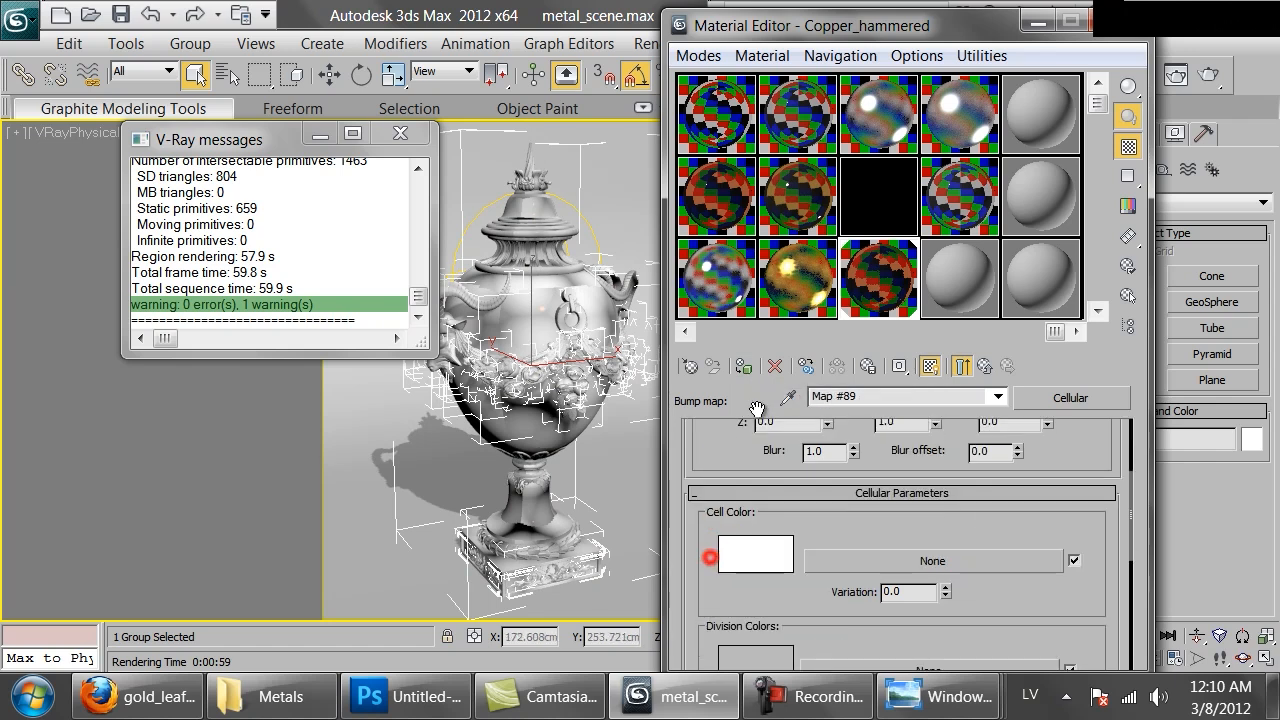
{"action": "left_click", "coordinate": [962, 366]}
{"action": "left_click", "coordinate": [890, 294]}
{"action": "double_click", "coordinate": [890, 294]}
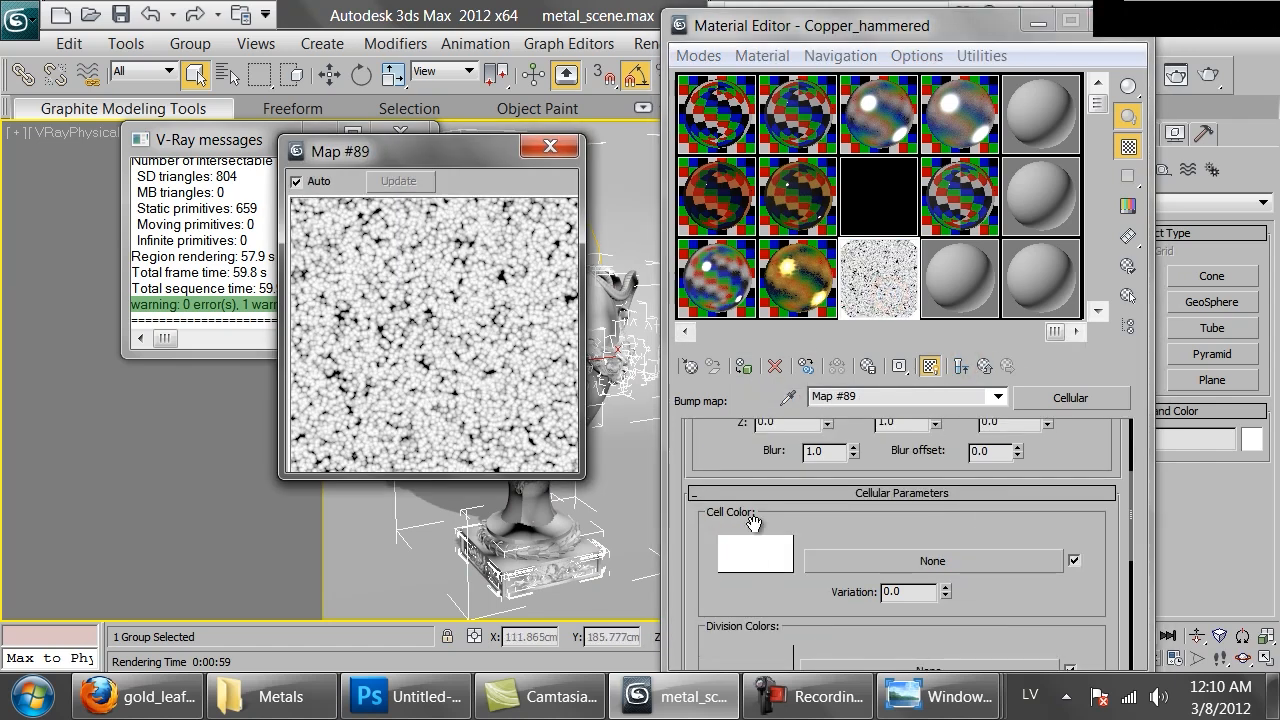
{"action": "scroll", "coordinate": [751, 599], "scroll_direction": "down", "scroll_amount": 5}
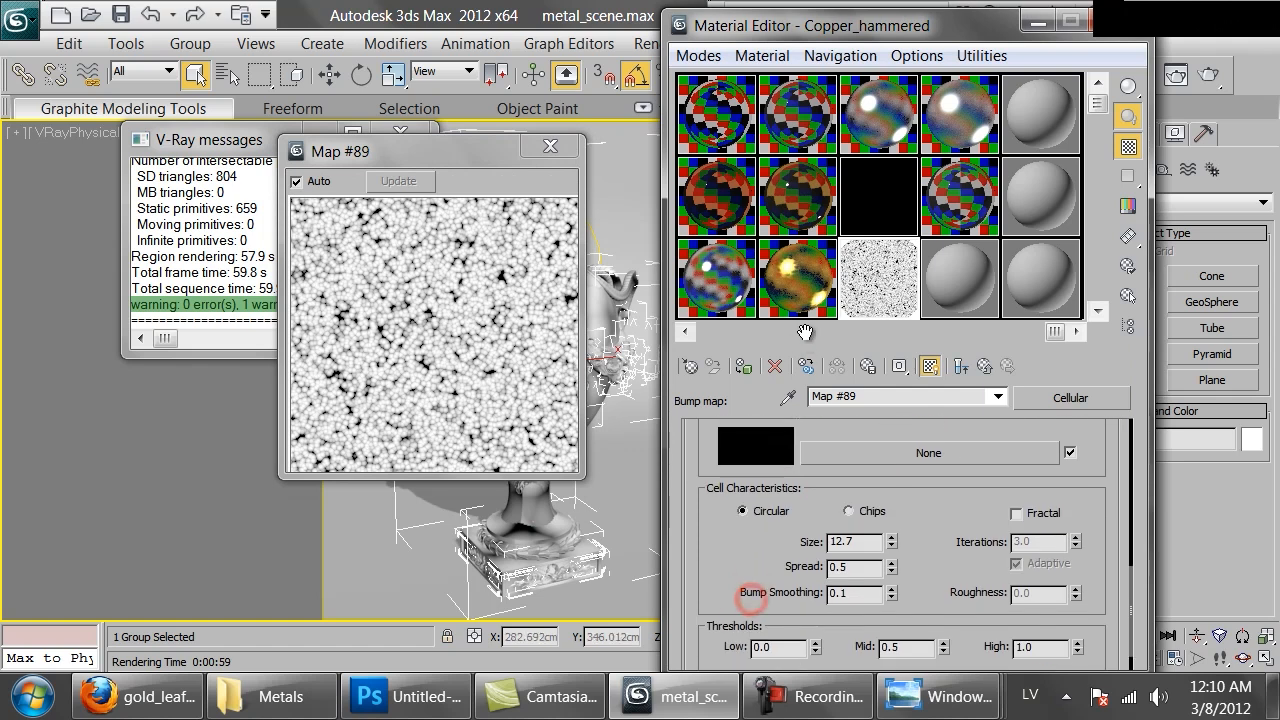
{"action": "scroll", "coordinate": [823, 540], "scroll_direction": "up", "scroll_amount": 3}
{"action": "double_click", "coordinate": [850, 617]}
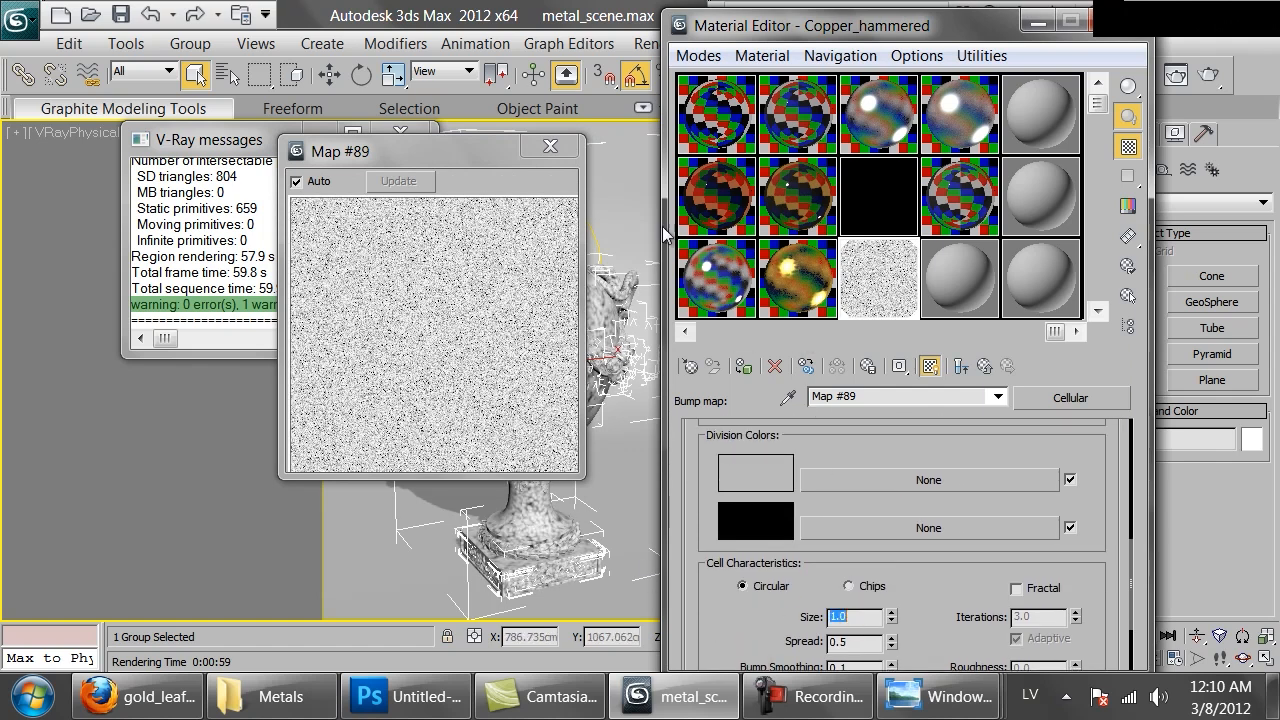
{"action": "left_click", "coordinate": [550, 147]}
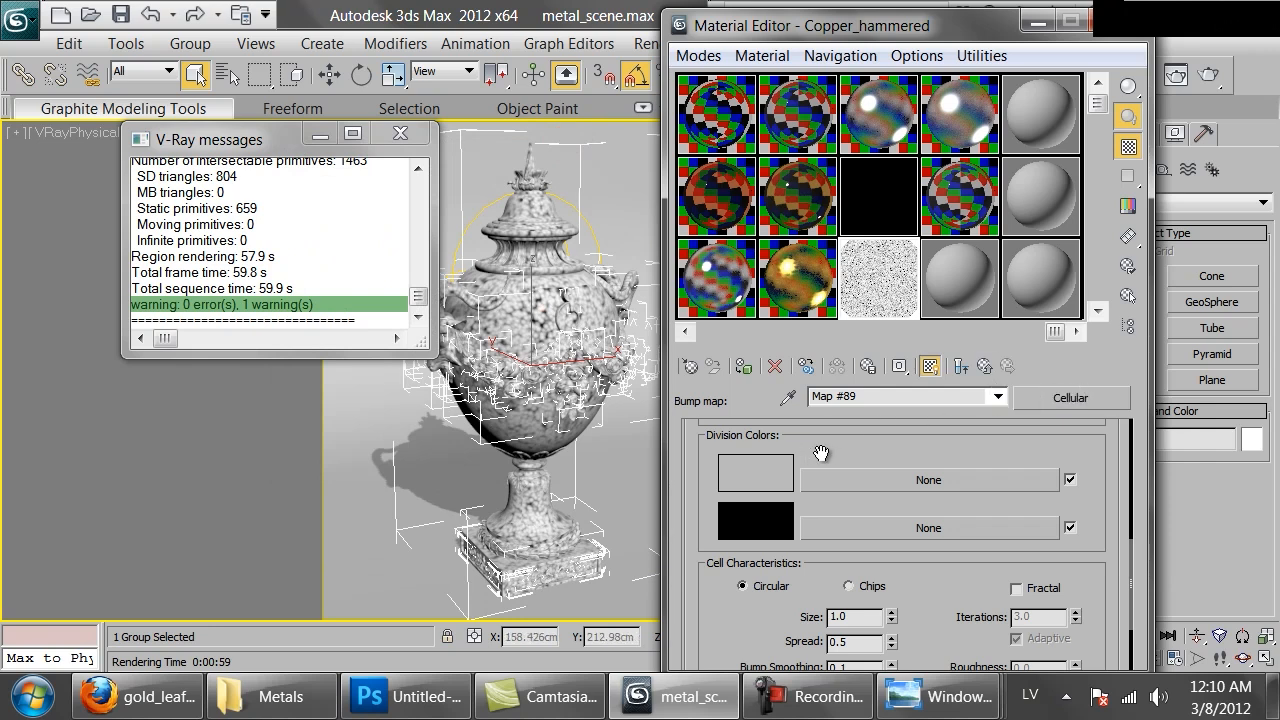
- Try inverting the Cellular map with a black cell color and a white second division color, and preview it enlarged
{"action": "scroll", "coordinate": [815, 455], "scroll_direction": "up", "scroll_amount": 3}
{"action": "left_click", "coordinate": [731, 486]}
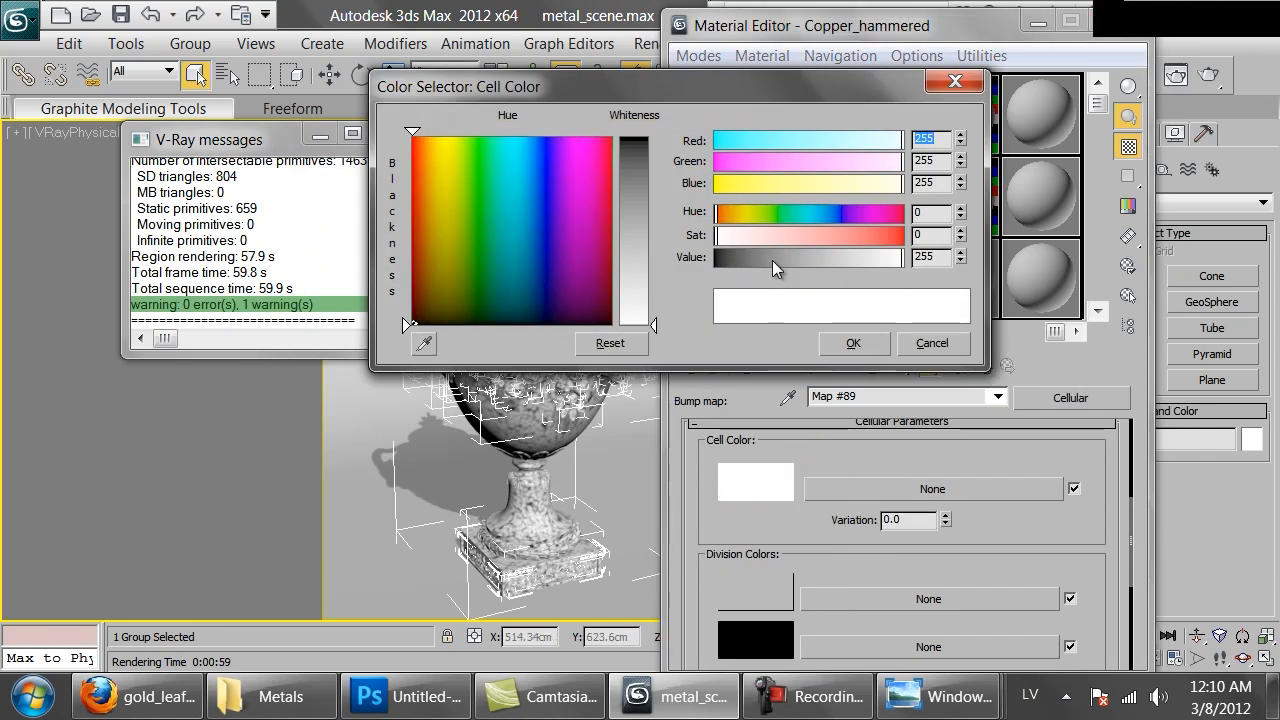
{"action": "left_click_drag", "start_coordinate": [770, 260], "coordinate": [712, 259]}
{"action": "left_click", "coordinate": [852, 345]}
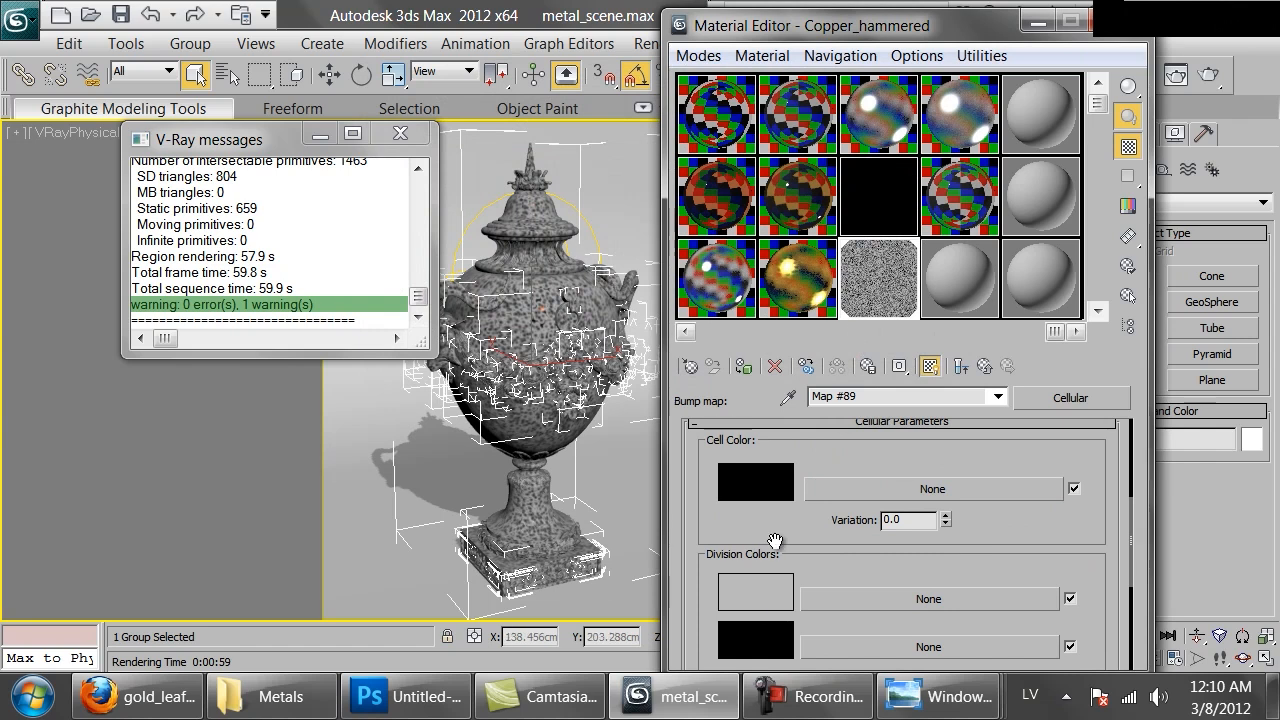
{"action": "left_click", "coordinate": [745, 637]}
{"action": "left_click_drag", "start_coordinate": [760, 259], "coordinate": [904, 259]}
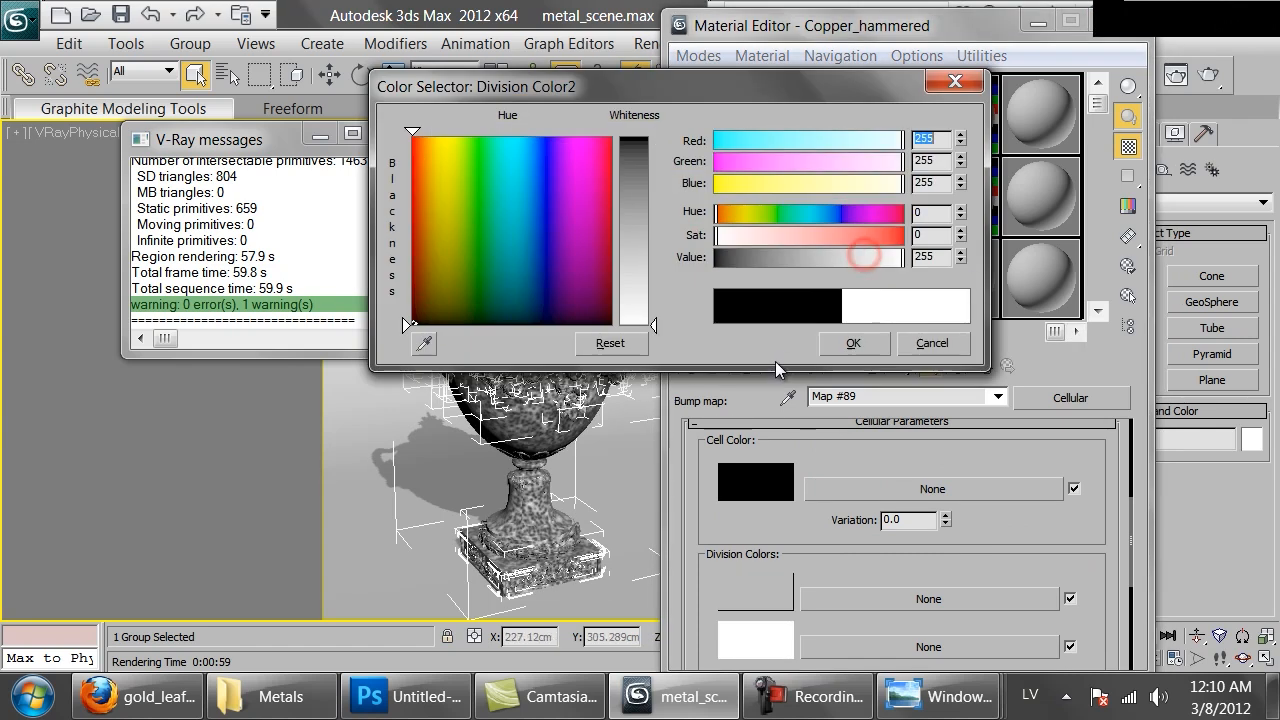
{"action": "left_click", "coordinate": [832, 349]}
{"action": "double_click", "coordinate": [876, 276]}
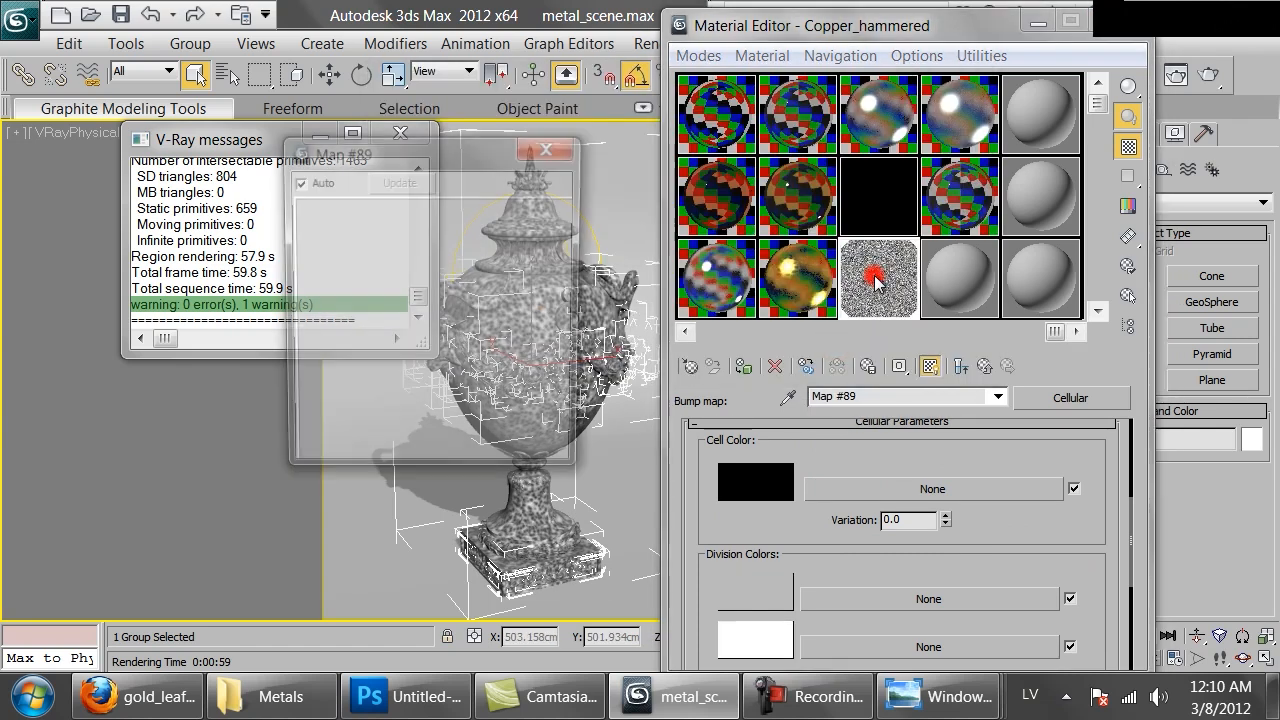
- Restore the Cellular map's second division color to black and its cell color to white
{"action": "left_click", "coordinate": [755, 640]}
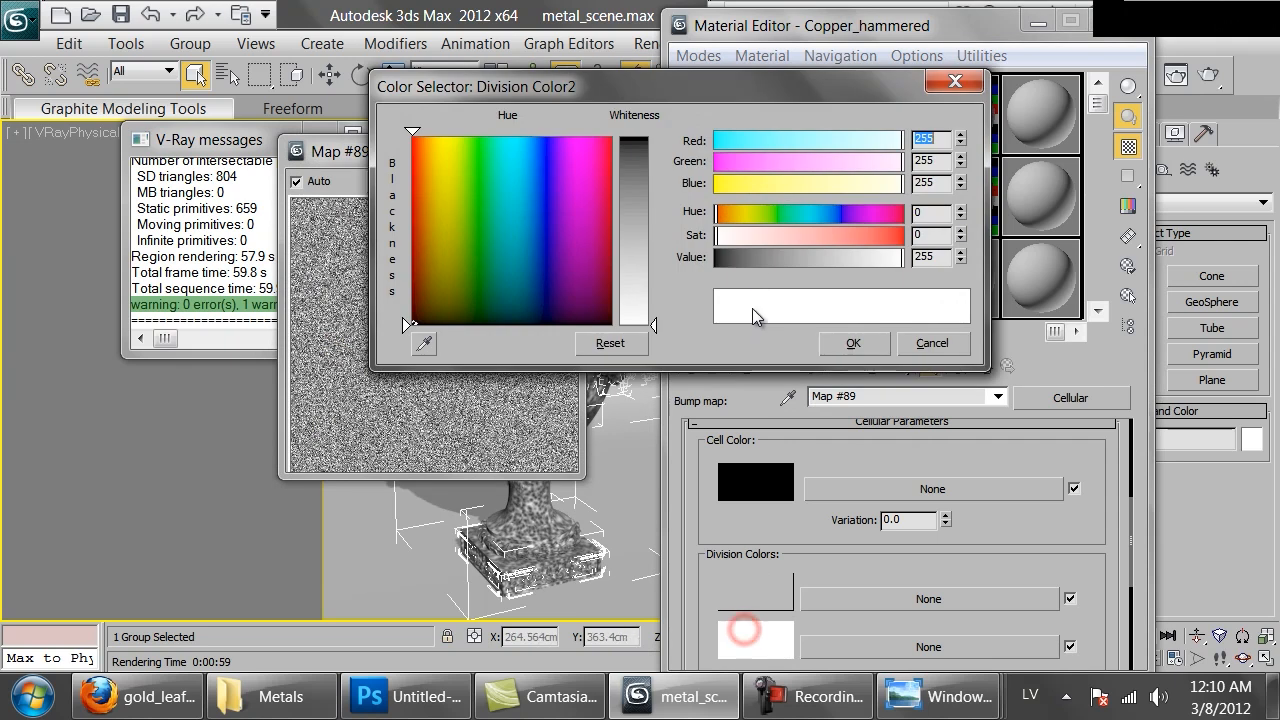
{"action": "left_click_drag", "start_coordinate": [745, 259], "coordinate": [716, 259]}
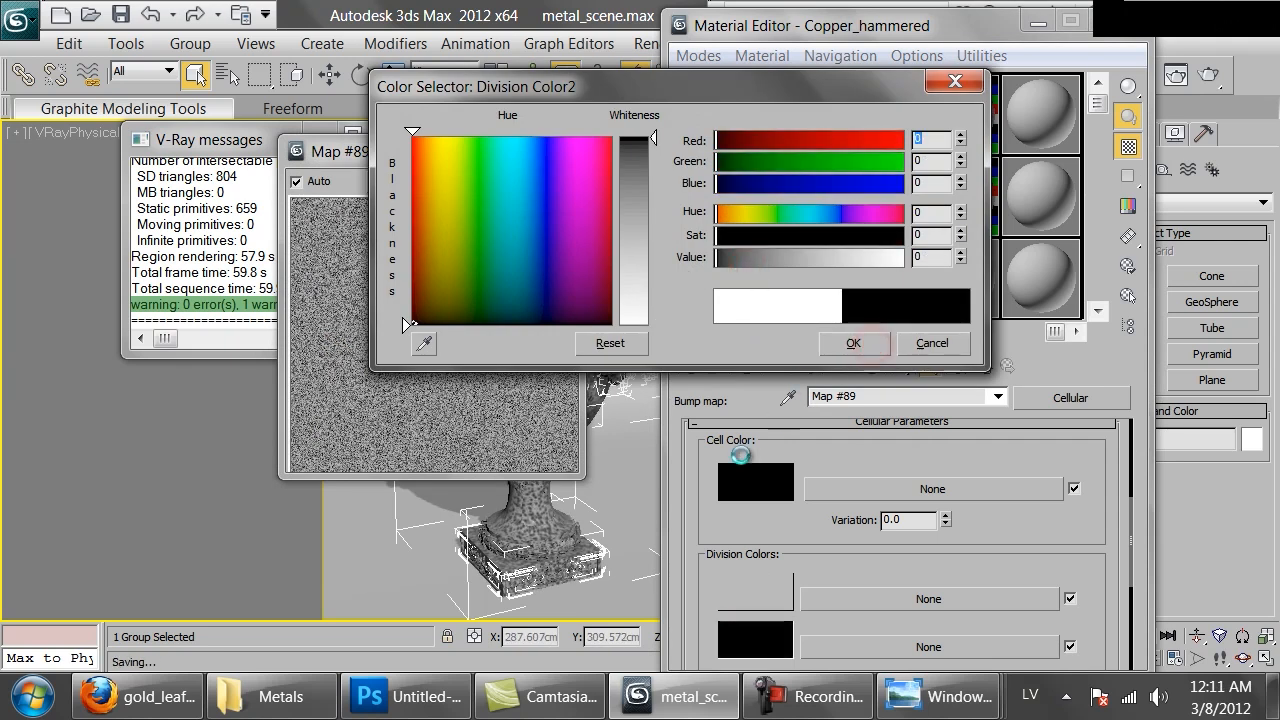
{"action": "left_click", "coordinate": [734, 472]}
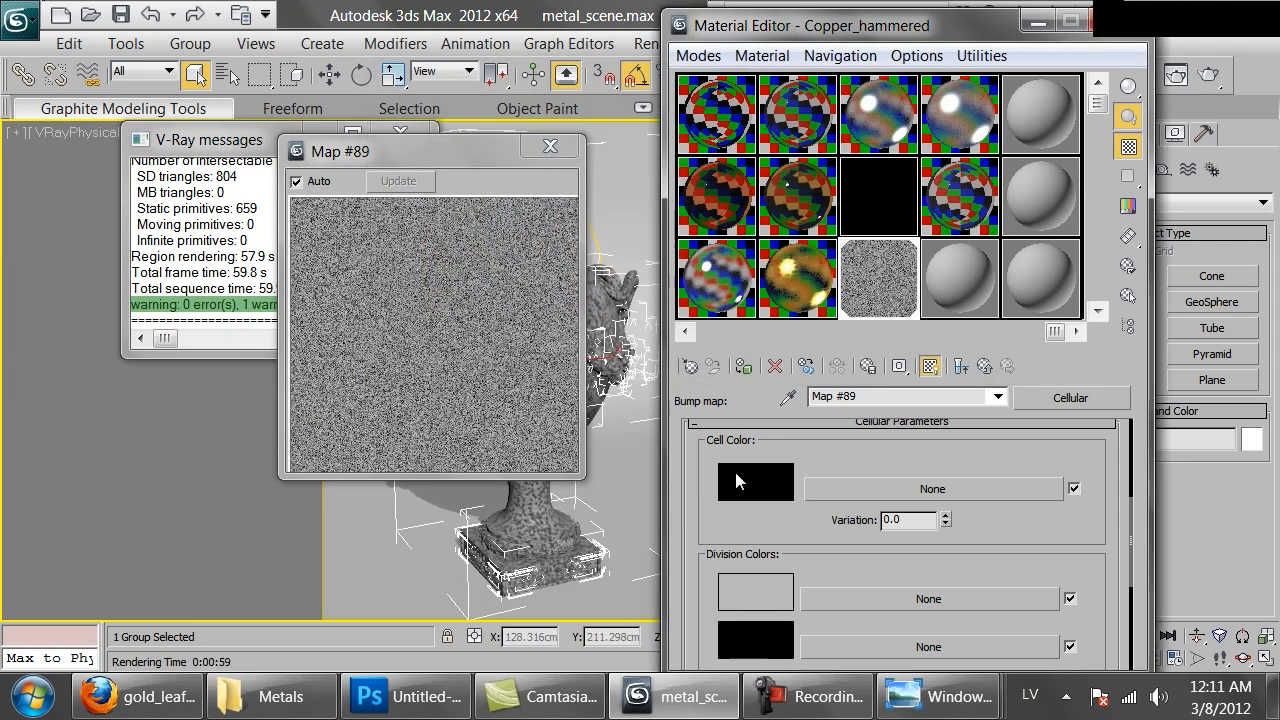
{"action": "left_click_drag", "start_coordinate": [866, 259], "coordinate": [929, 264]}
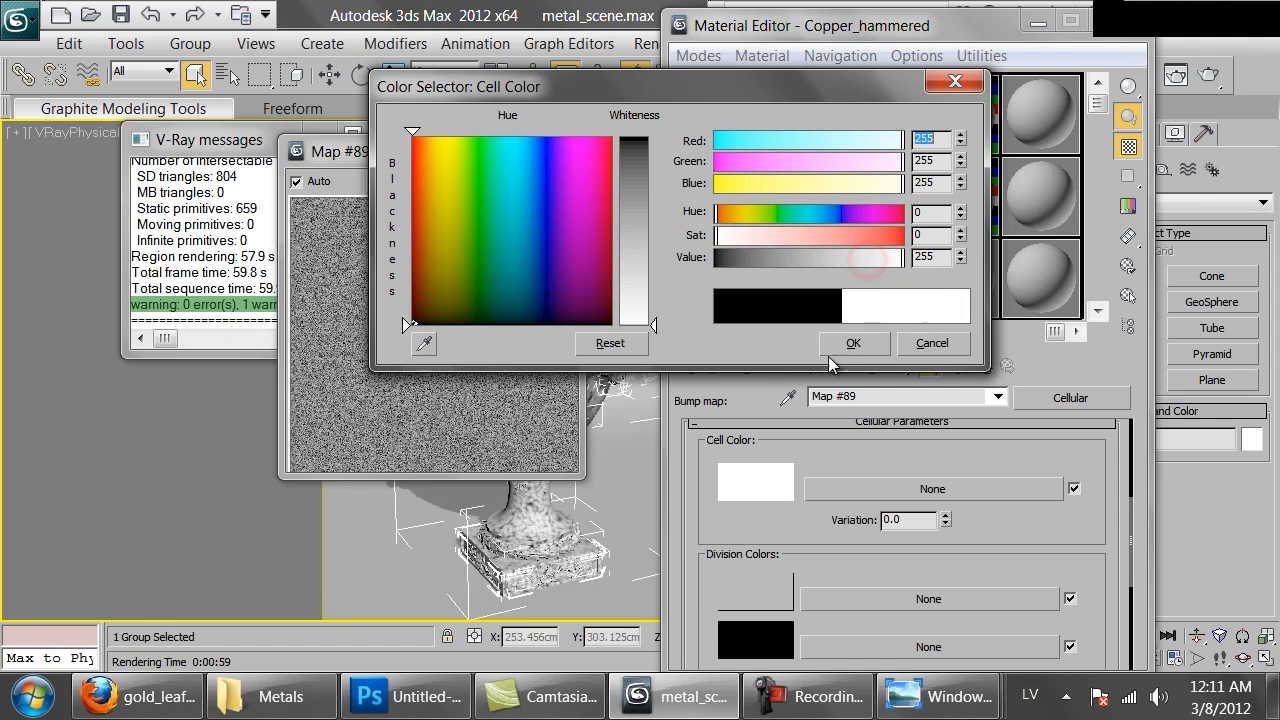
{"action": "left_click", "coordinate": [851, 343]}
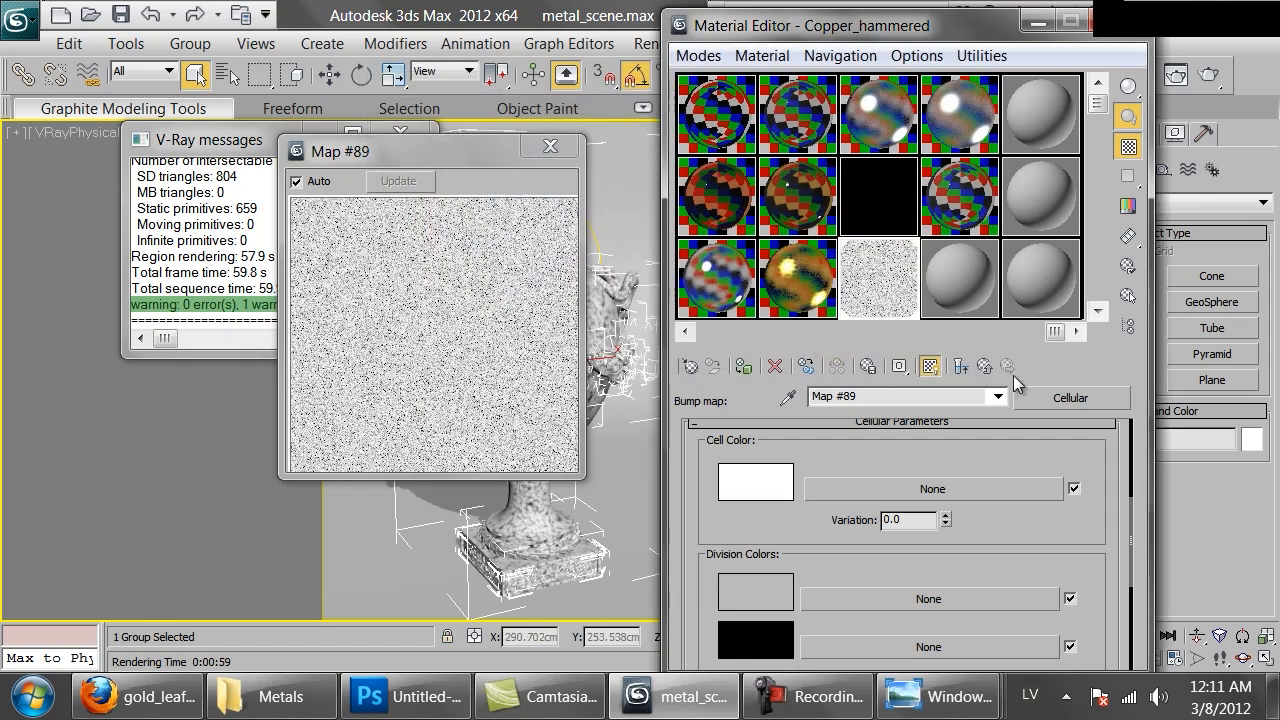
- Return to the top level of Copper_hammered, try a bump amount of -50, and set it to -10 instead
{"action": "left_click", "coordinate": [985, 366]}
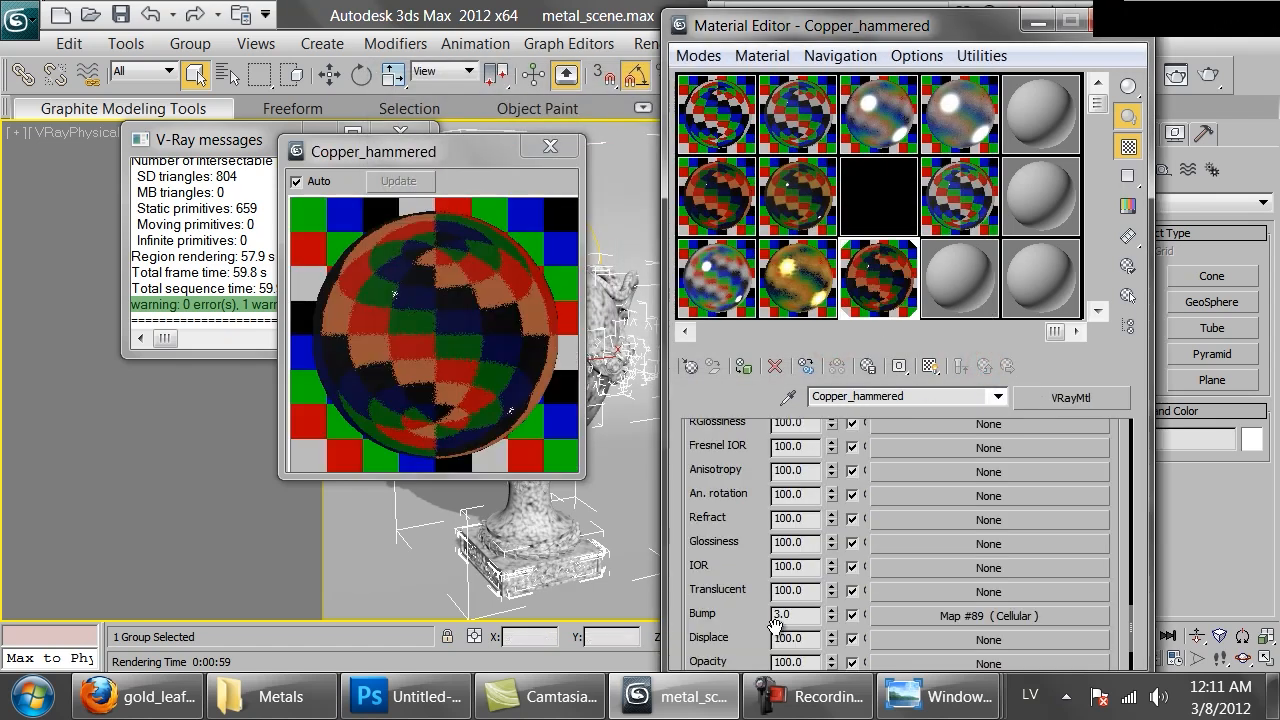
{"action": "double_click", "coordinate": [790, 615]}
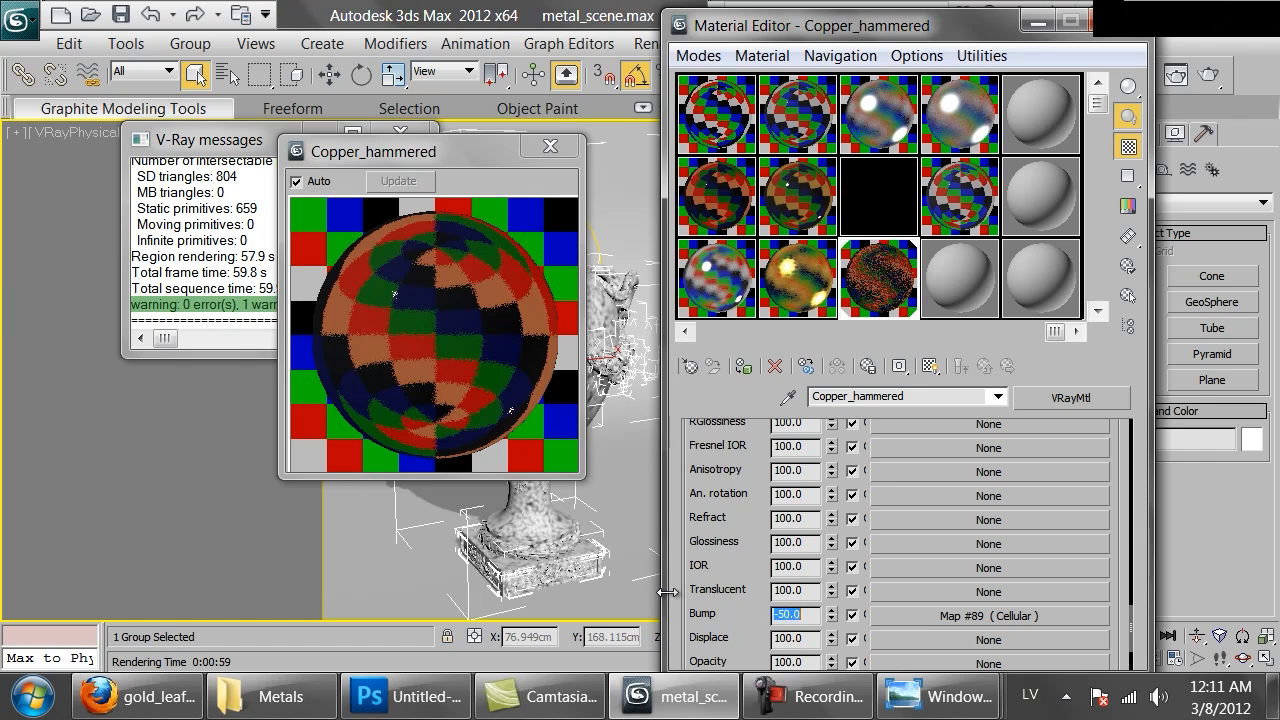
{"action": "type", "text": "-"}
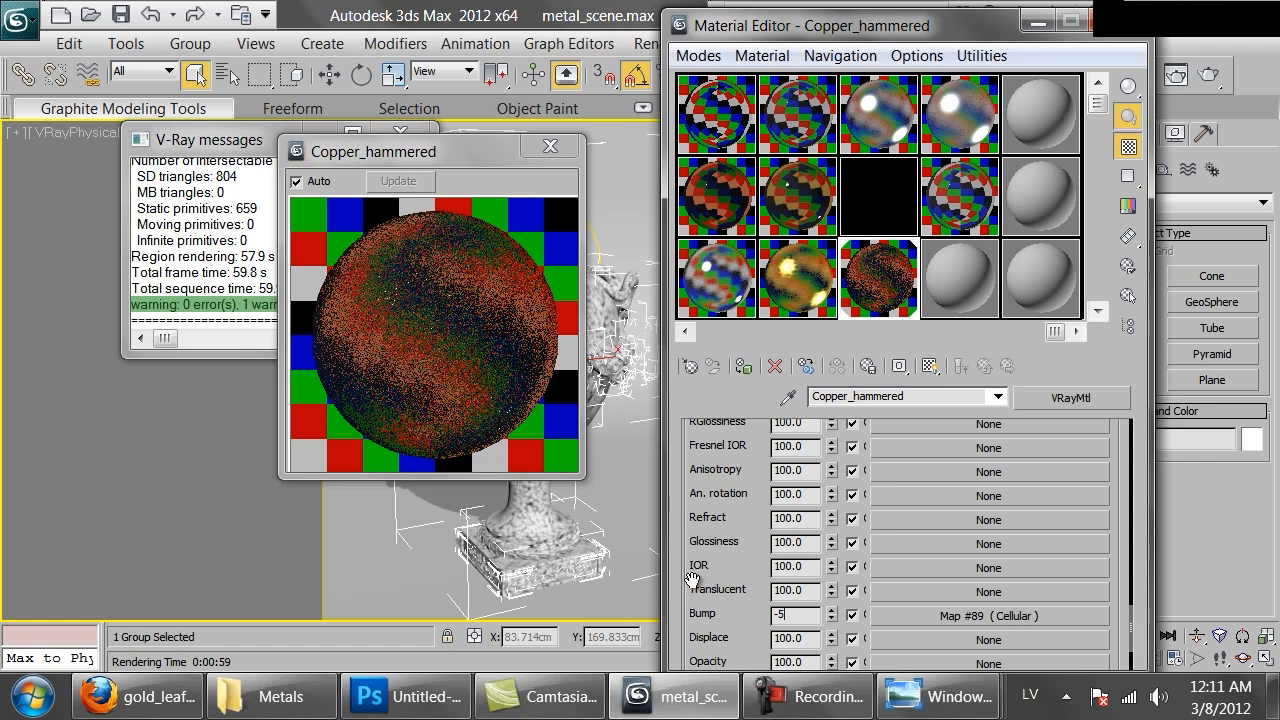
{"action": "type", "text": "10"}
{"action": "key", "text": "Return"}
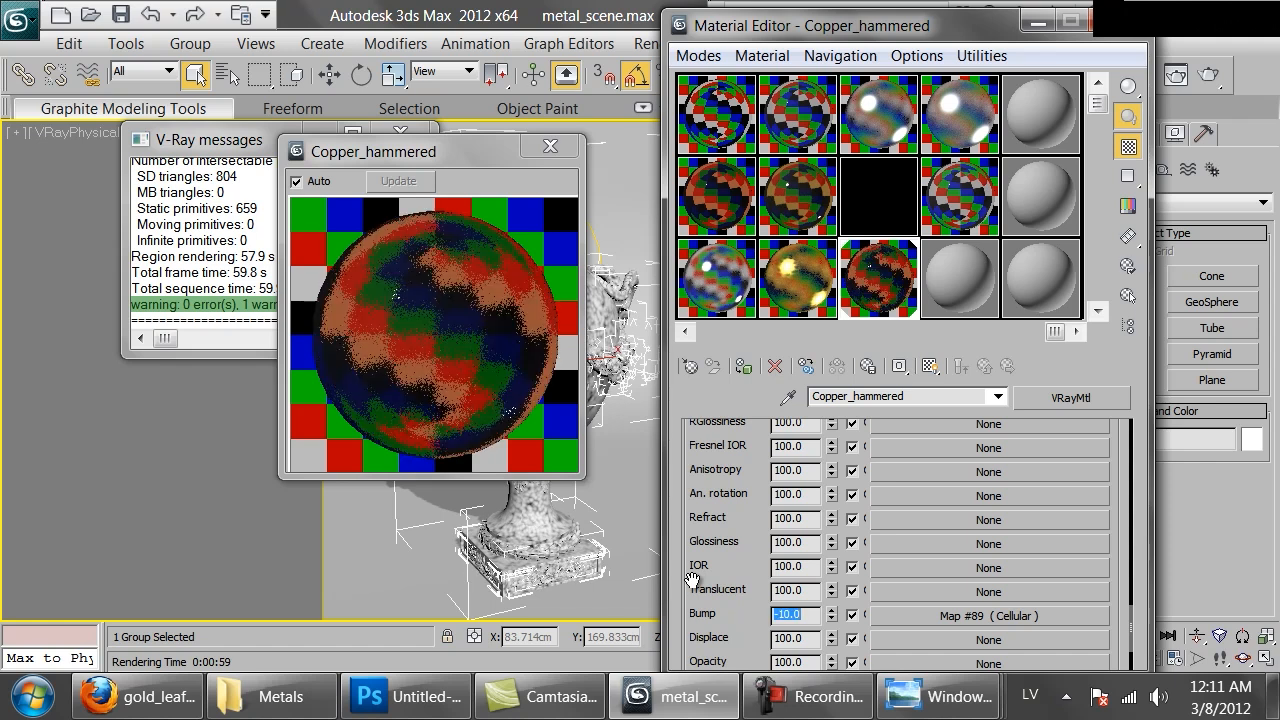
- Render the vase with the hammered copper, inspect its body up close, and cancel the render before it completes
{"action": "left_click", "coordinate": [1209, 74]}
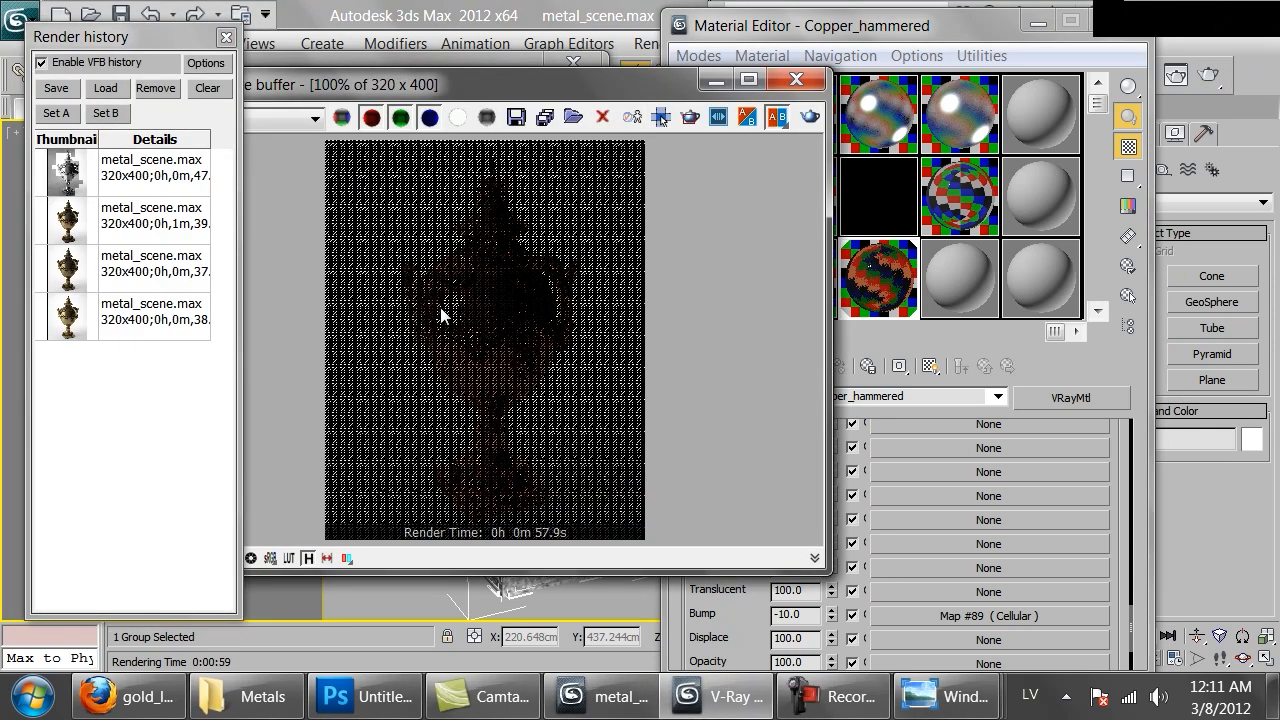
{"action": "scroll", "coordinate": [440, 307], "scroll_direction": "up", "scroll_amount": 1}
{"action": "middle_click_drag", "start_coordinate": [450, 250], "coordinate": [500, 365]}
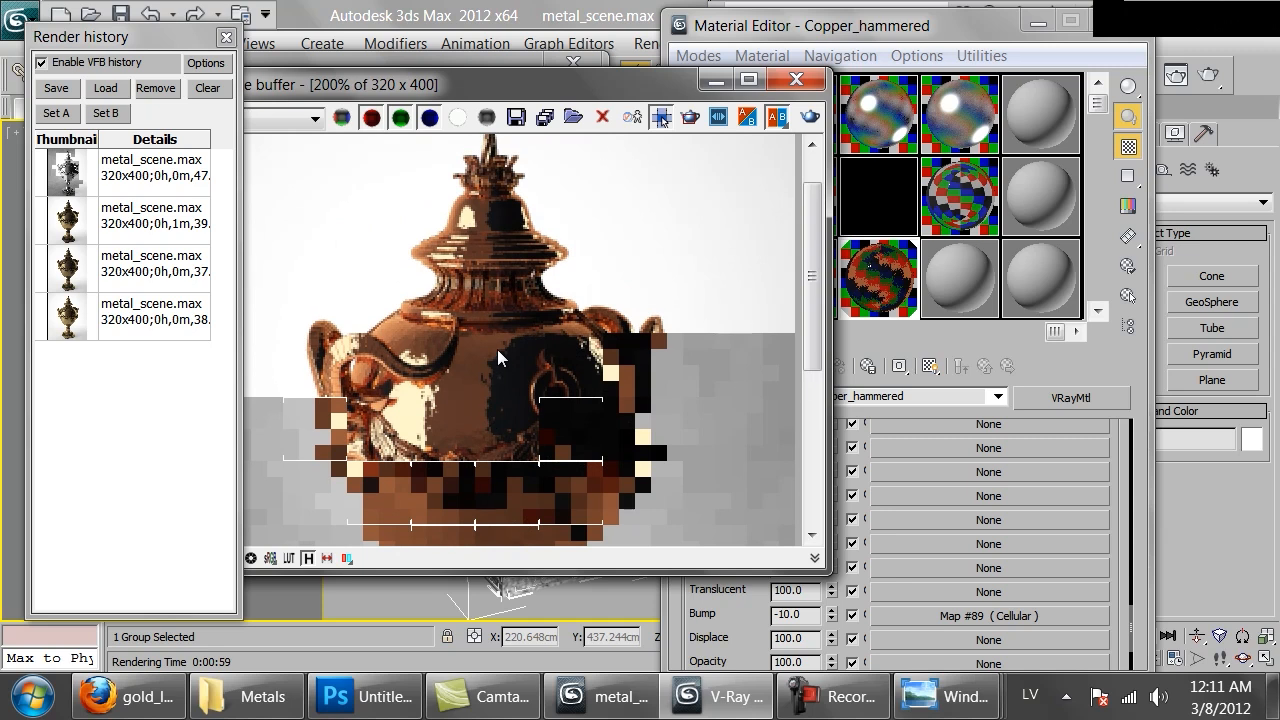
{"action": "scroll", "coordinate": [497, 342], "scroll_direction": "down", "scroll_amount": 1}
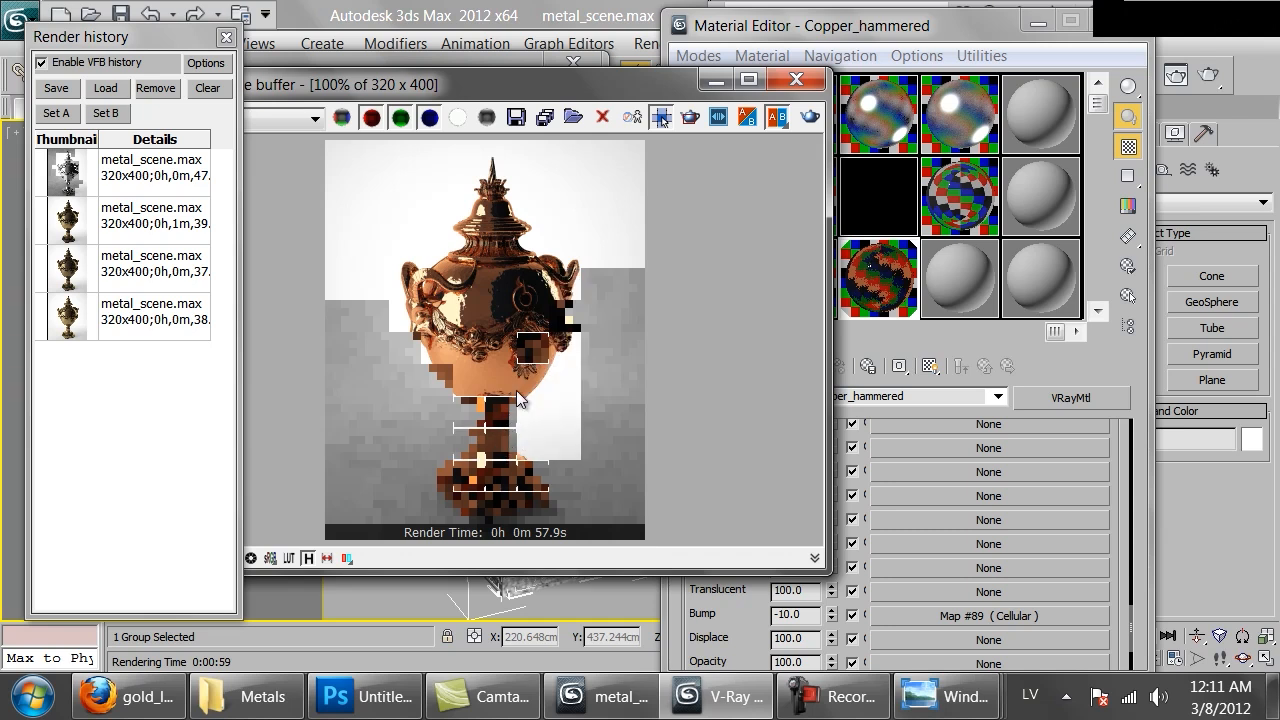
{"action": "left_click", "coordinate": [456, 59]}
{"action": "left_click", "coordinate": [550, 101]}
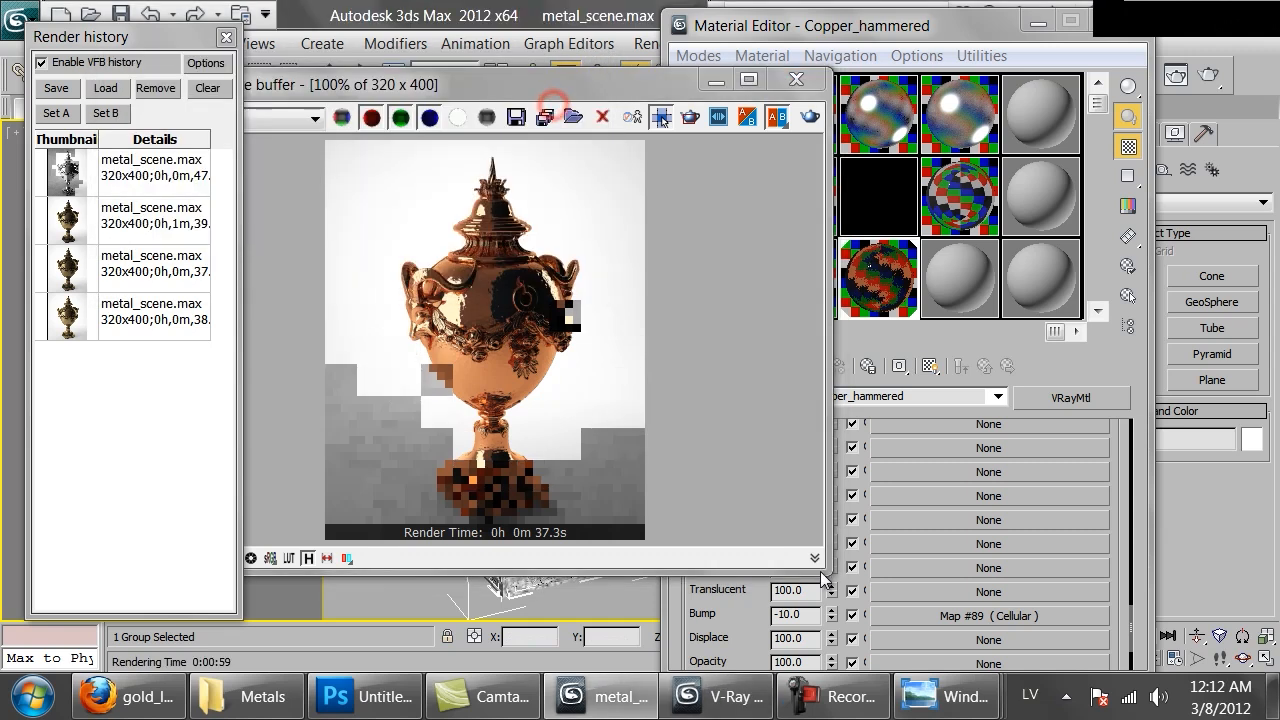
- Set Copper_hammered's bump amount to -30
{"action": "left_click", "coordinate": [805, 614]}
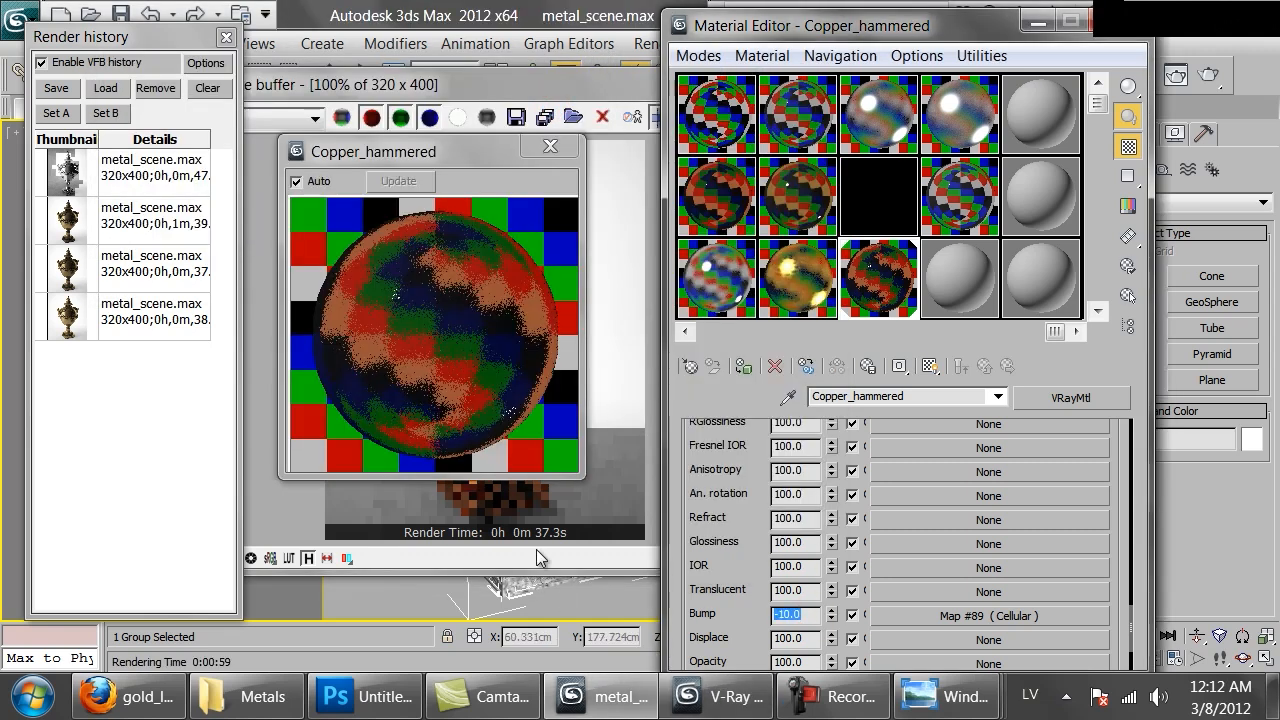
{"action": "type", "text": "-30"}
{"action": "key", "text": "Return"}
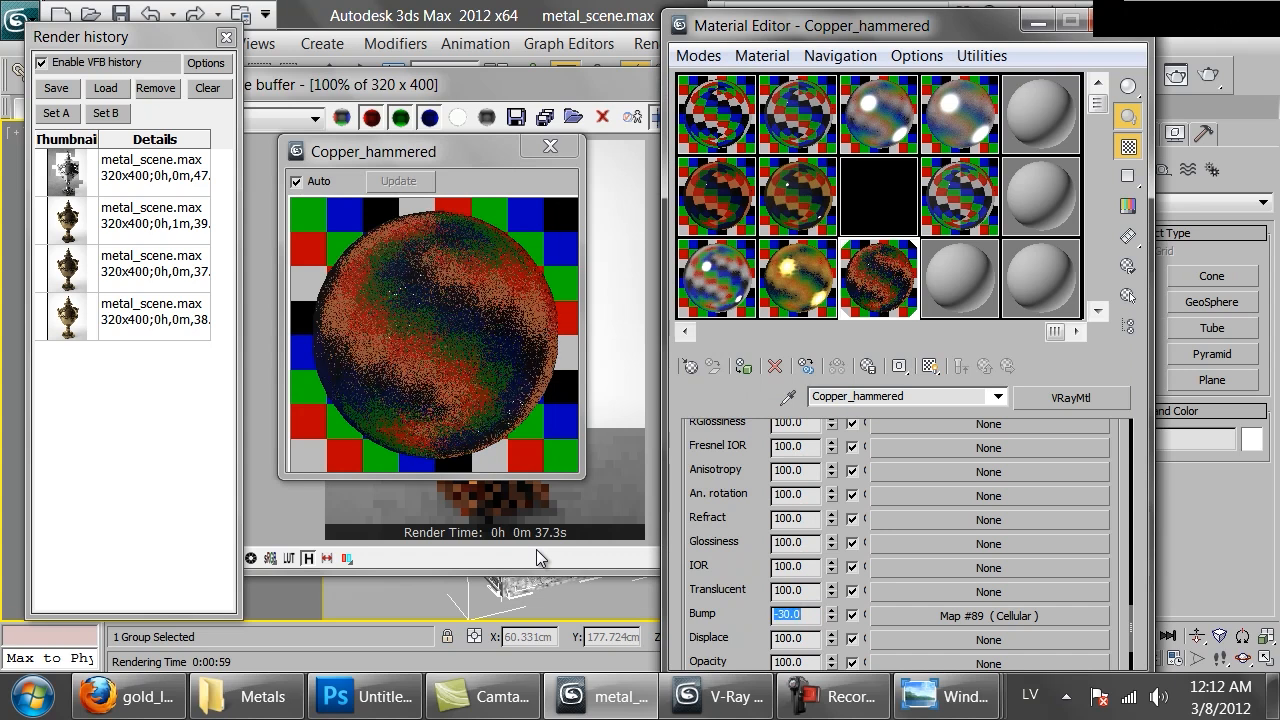
- Render the vase with the updated Copper_hammered bump and inspect the hammered surface on its body
{"action": "left_click", "coordinate": [510, 490]}
{"action": "left_click", "coordinate": [810, 117]}
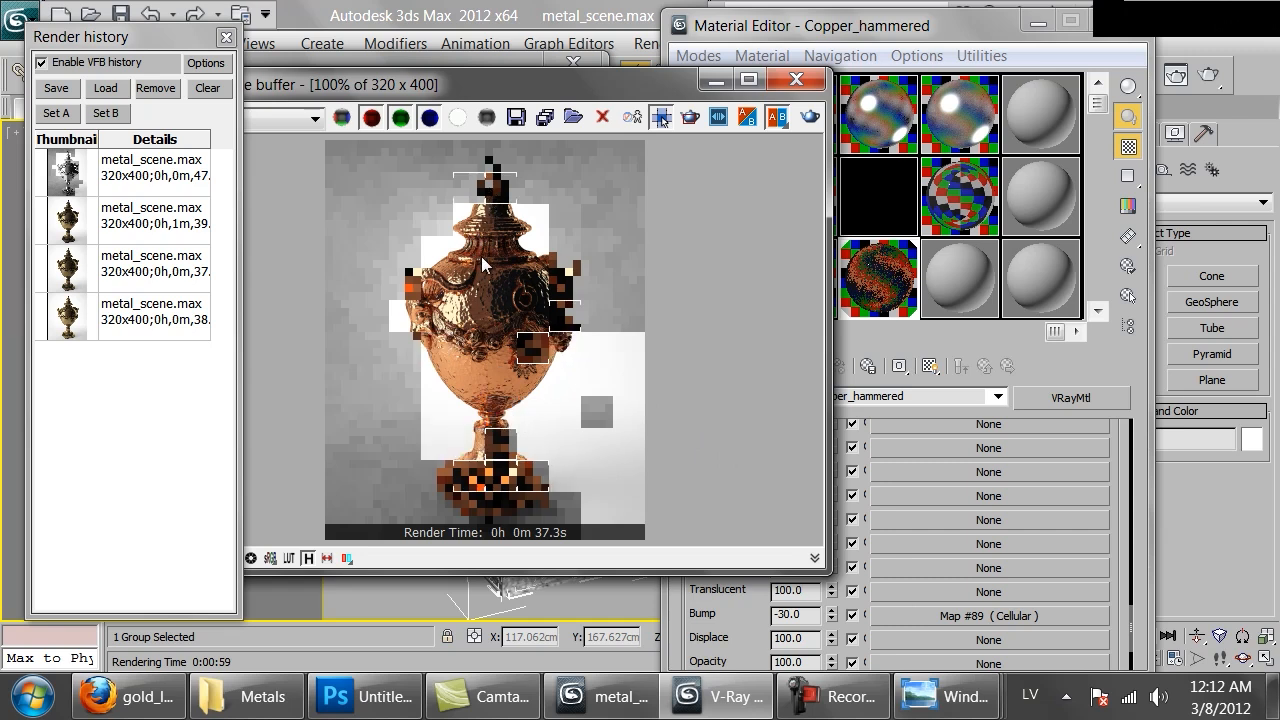
{"action": "scroll", "coordinate": [470, 410], "scroll_direction": "down", "scroll_amount": 1}
{"action": "scroll", "coordinate": [485, 370], "scroll_direction": "up", "scroll_amount": 1}
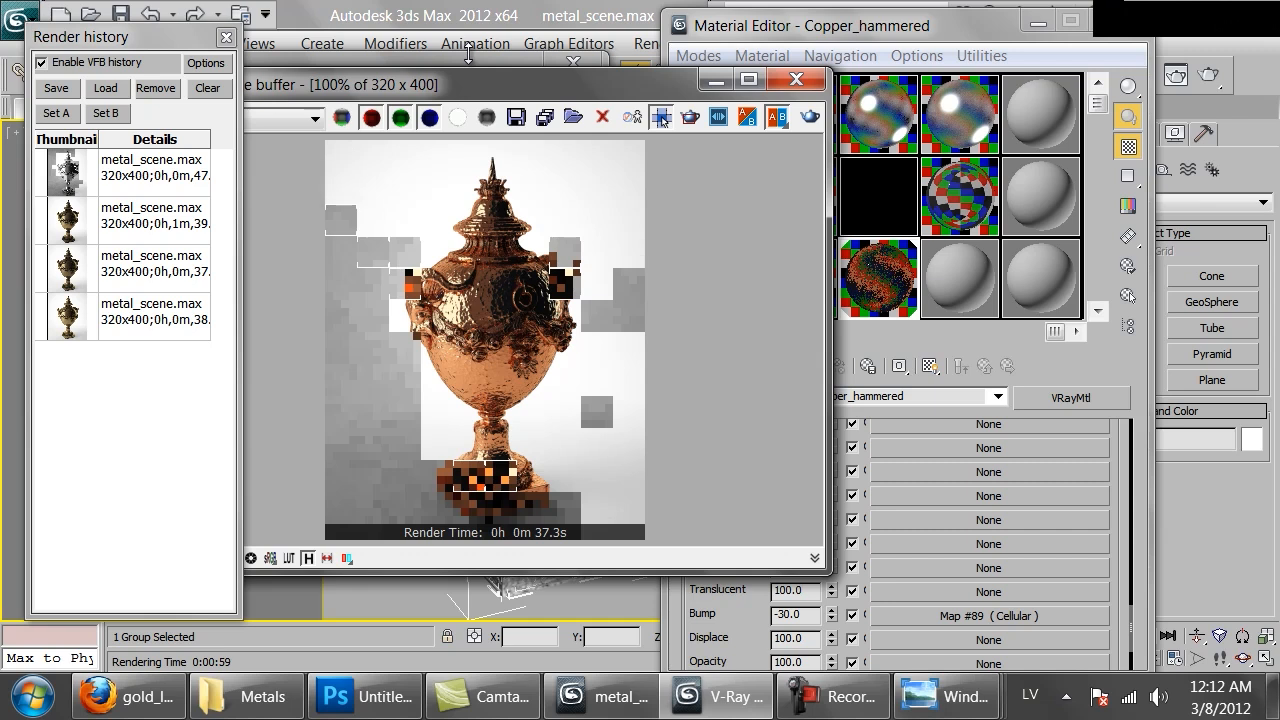
{"action": "left_click", "coordinate": [468, 52]}
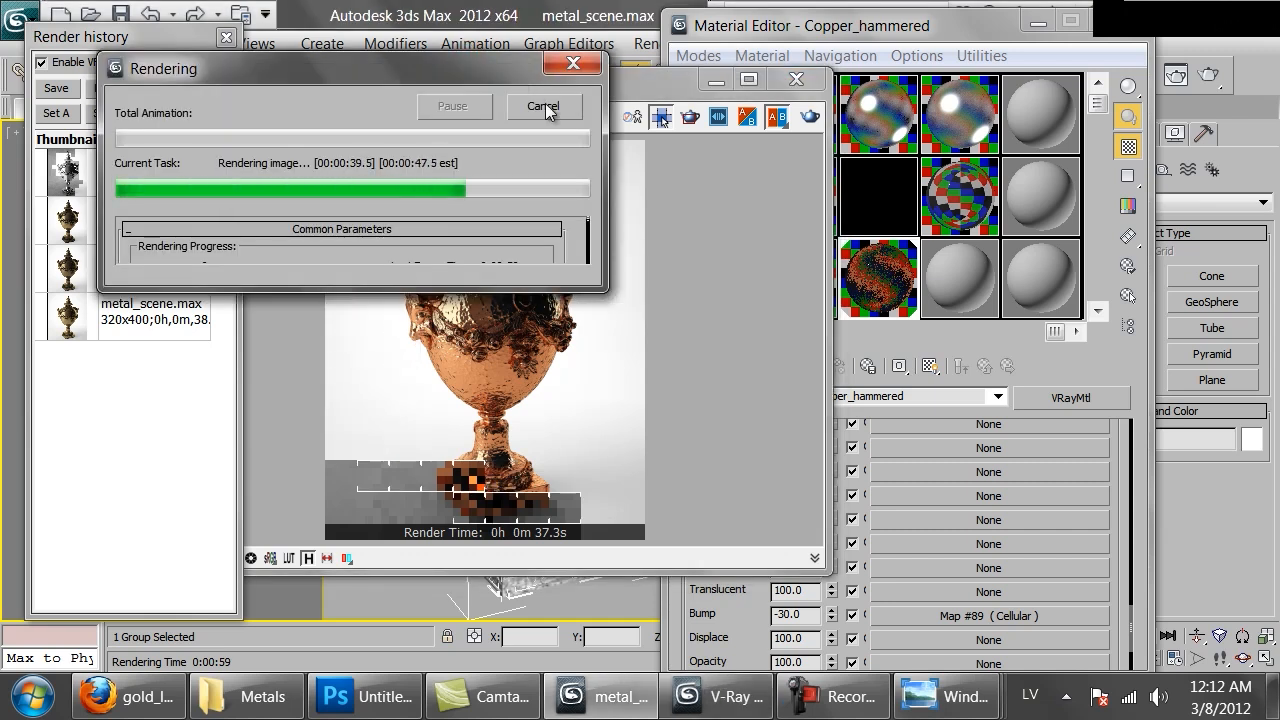
{"action": "left_click", "coordinate": [545, 105]}
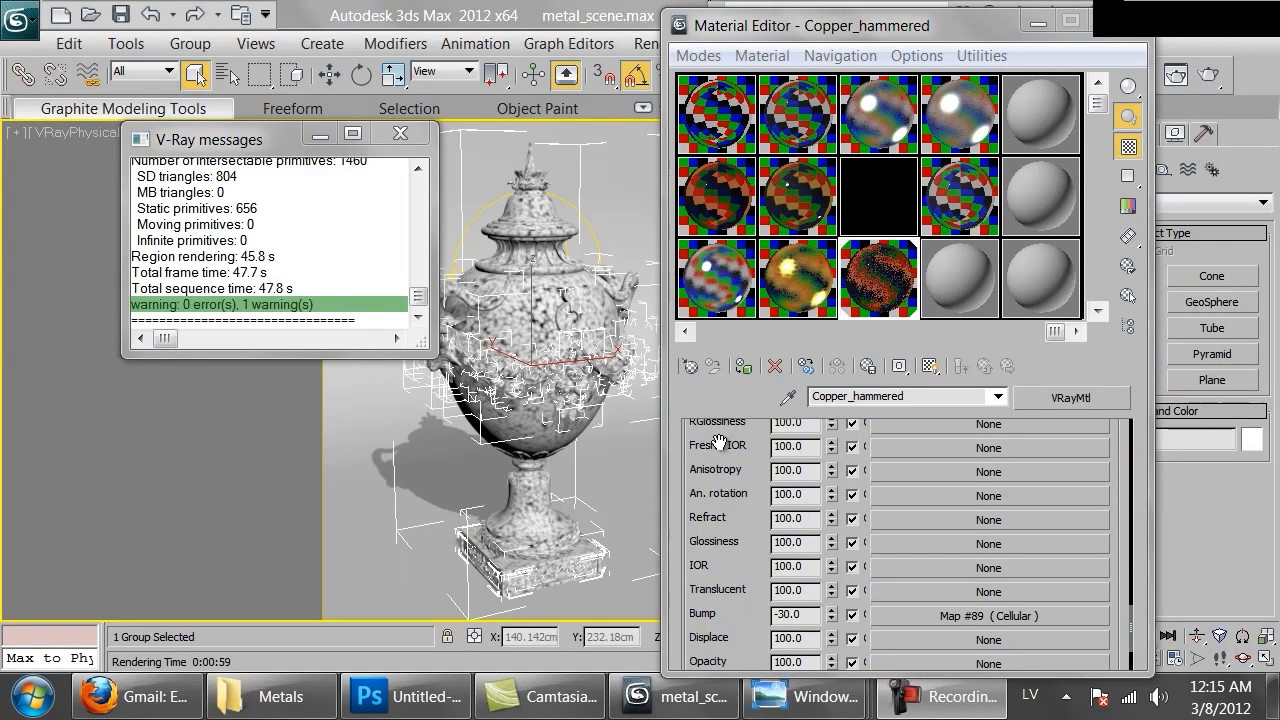
- Open the L4D2-M79-8.png reference photo from the Metals folder and examine the worn black metal surface
{"action": "left_click", "coordinate": [293, 710]}
{"action": "double_click", "coordinate": [887, 460]}
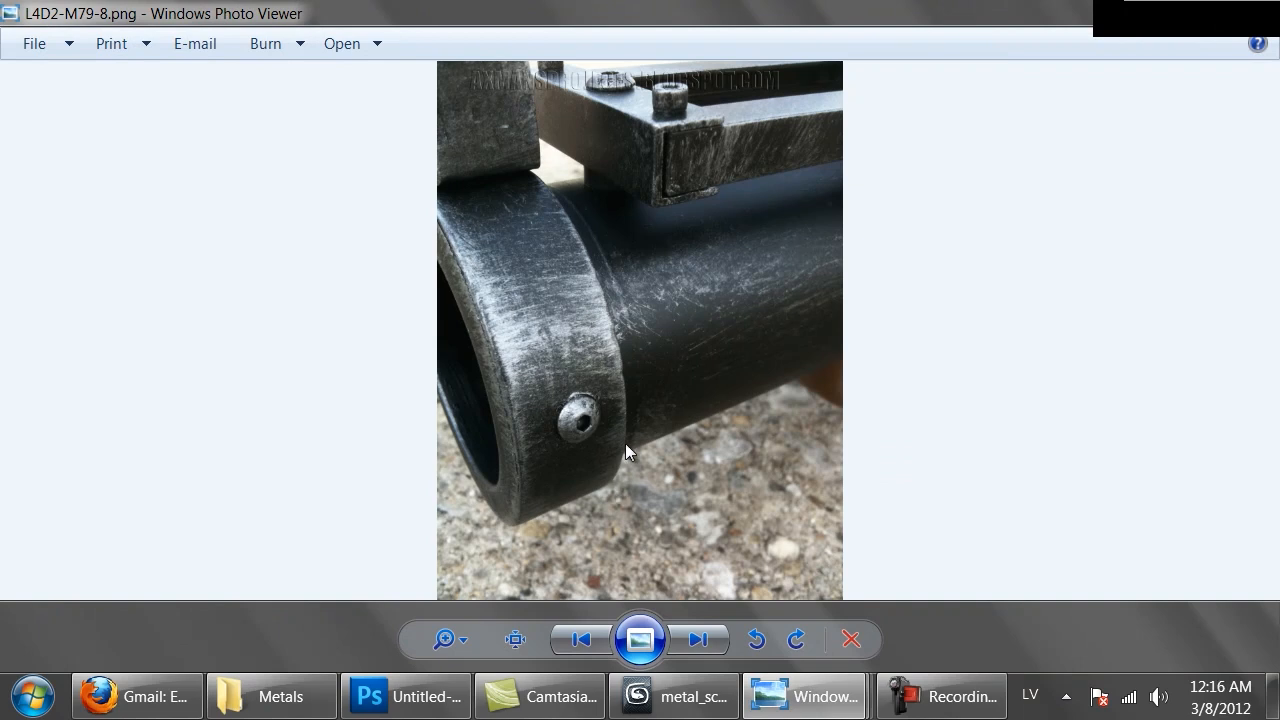
{"action": "mouse_move", "coordinate": [647, 714]}
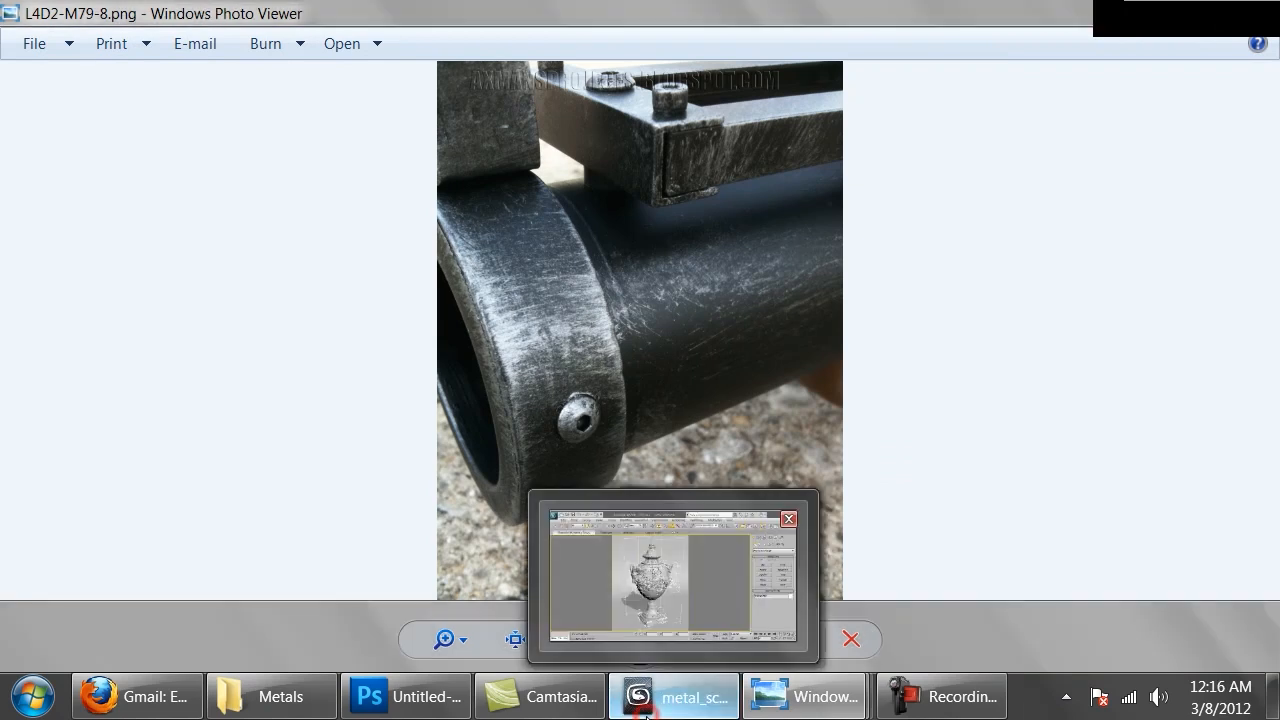
{"action": "right_click", "coordinate": [645, 688]}
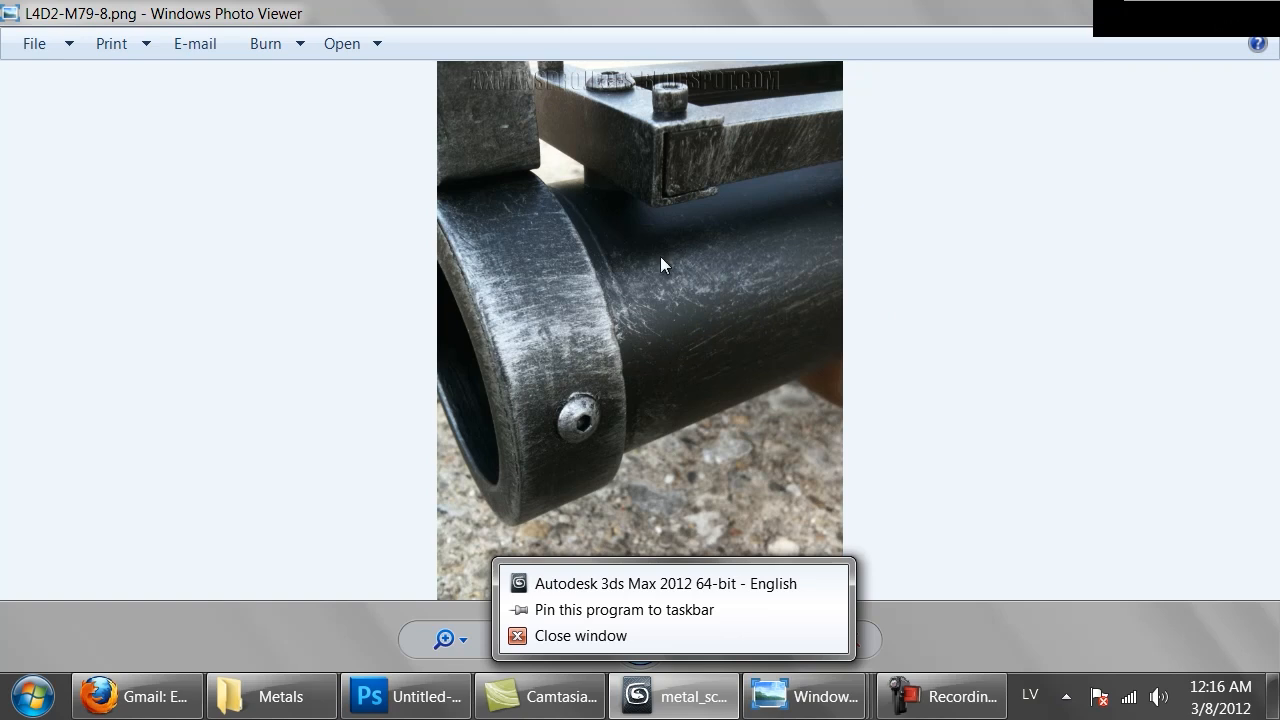
{"action": "left_click", "coordinate": [998, 272]}
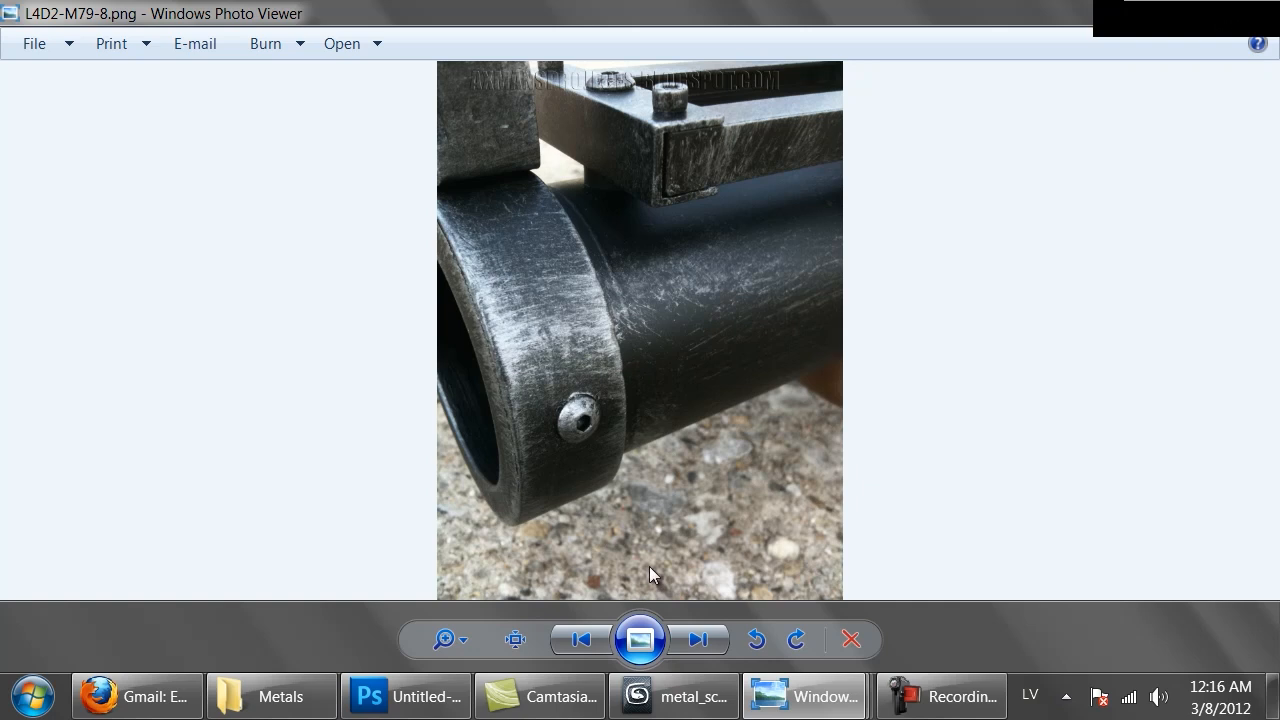
- Return to 3ds Max and create a VRayBlendMtl in the unused sample slot beside Copper_hammered
{"action": "left_click", "coordinate": [668, 706]}
{"action": "left_click", "coordinate": [968, 305]}
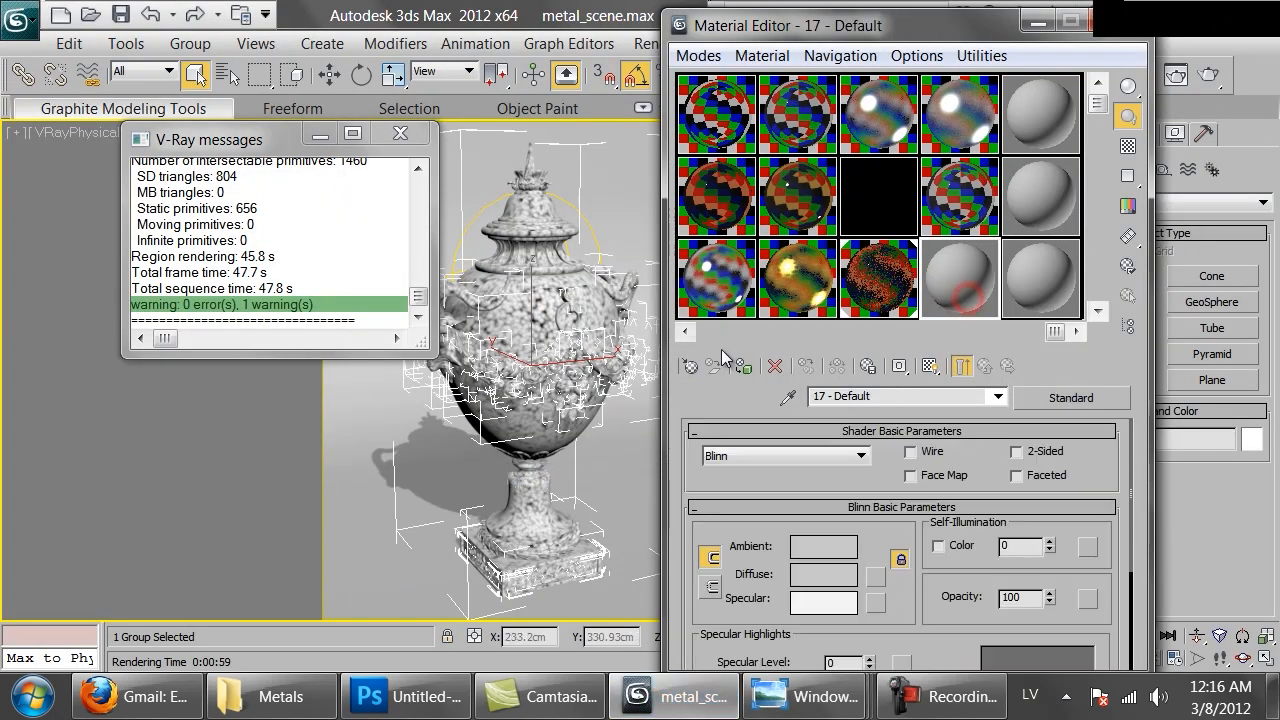
{"action": "left_click", "coordinate": [691, 366]}
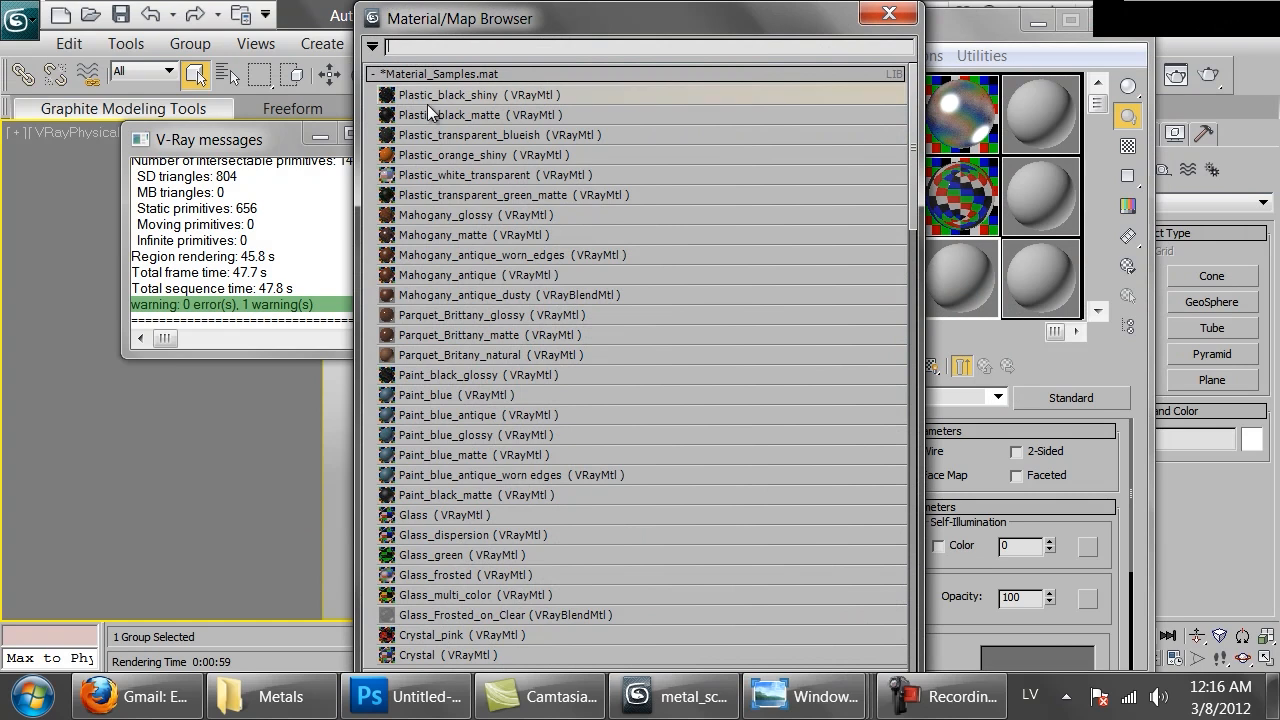
{"action": "left_click", "coordinate": [415, 76]}
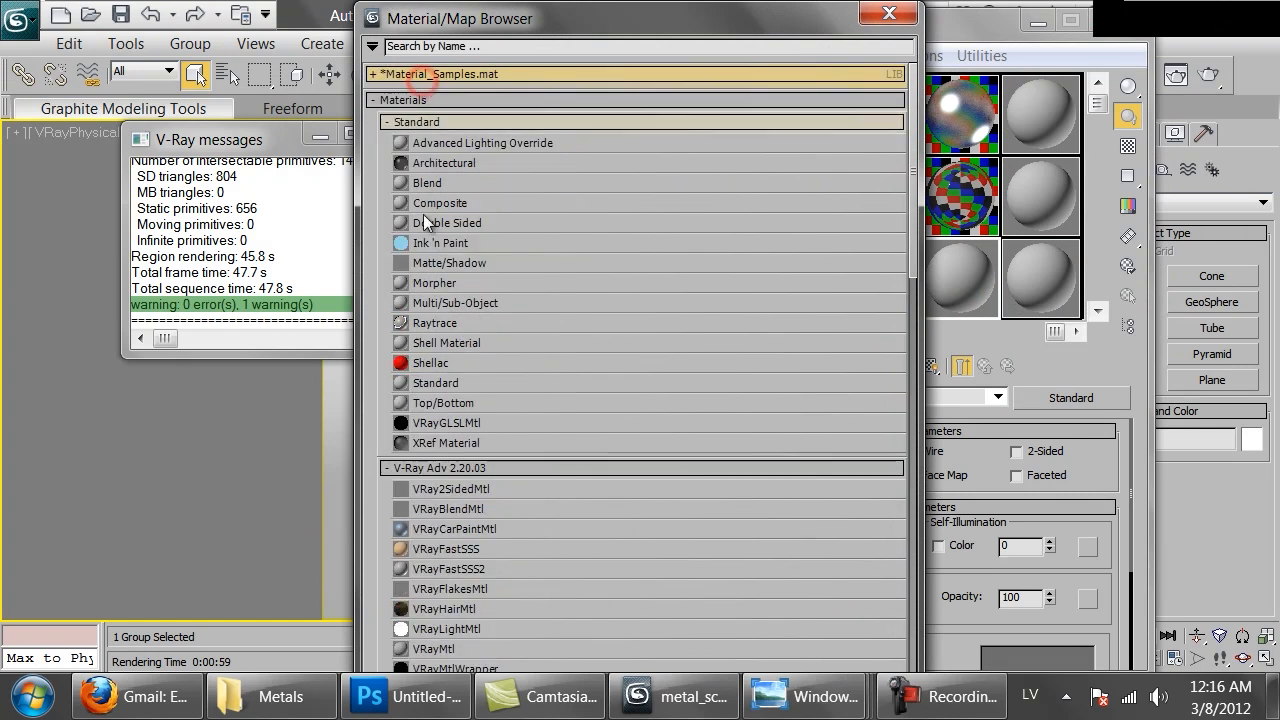
{"action": "double_click", "coordinate": [445, 509]}
{"action": "left_click", "coordinate": [593, 27]}
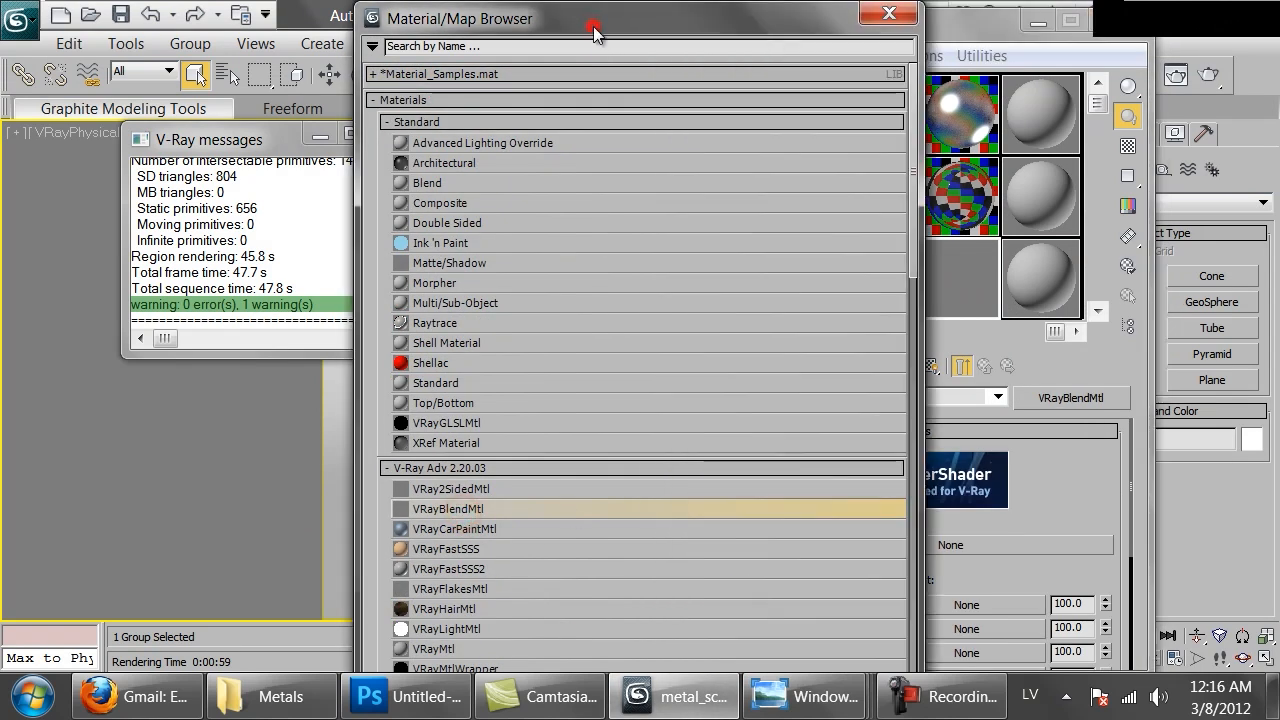
{"action": "left_click", "coordinate": [906, 20]}
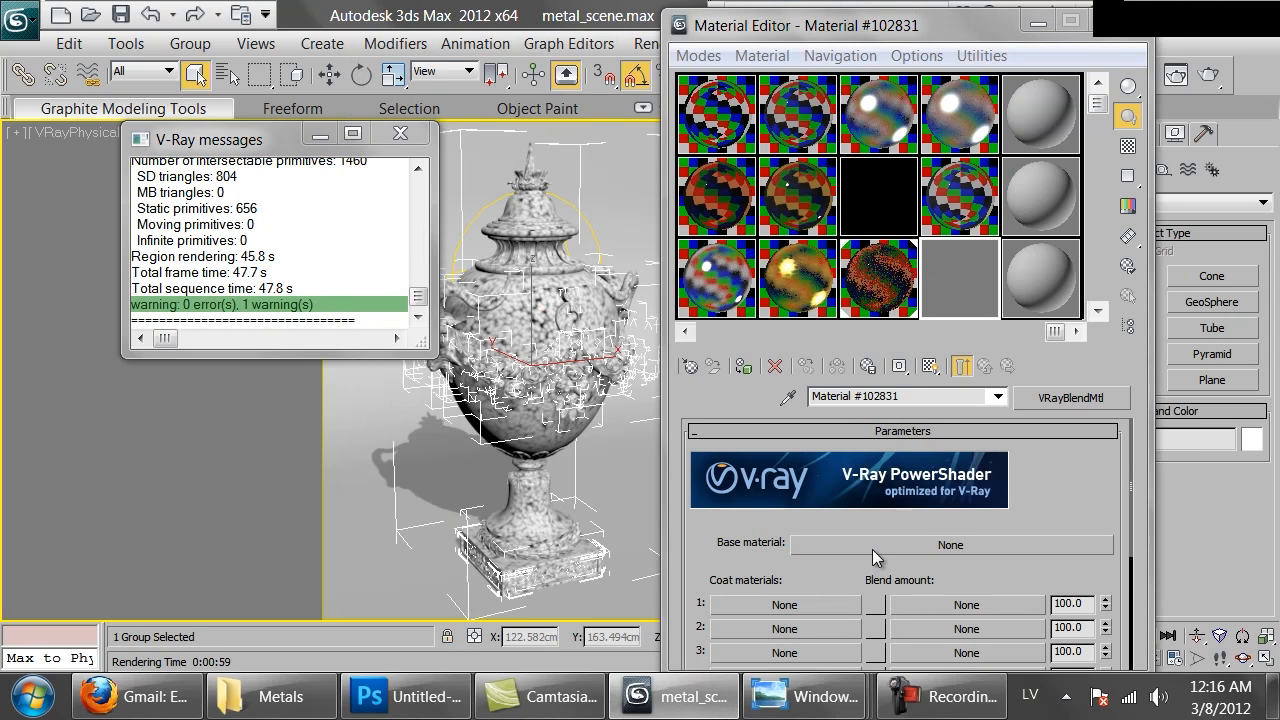
- Assign a VRayMtl as the blend's base material and set its diffuse color to a near-black value of 2
{"action": "left_click", "coordinate": [872, 548]}
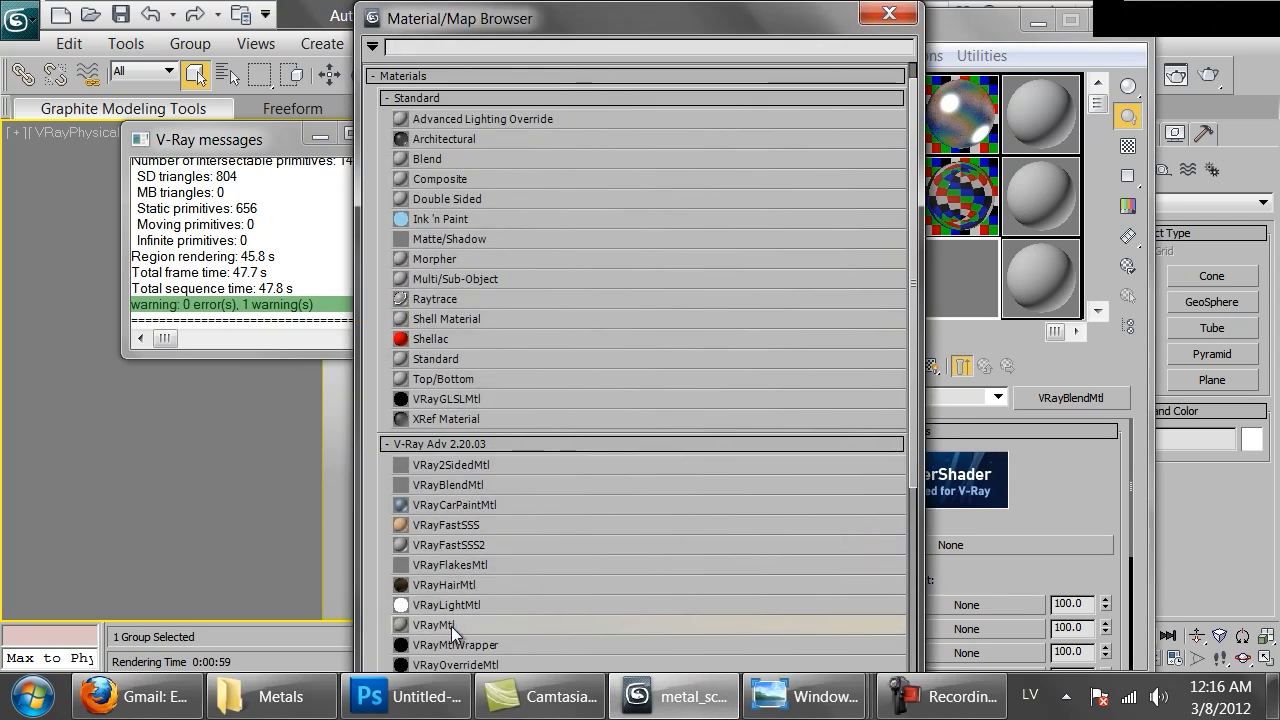
{"action": "double_click", "coordinate": [451, 626]}
{"action": "left_click", "coordinate": [863, 553]}
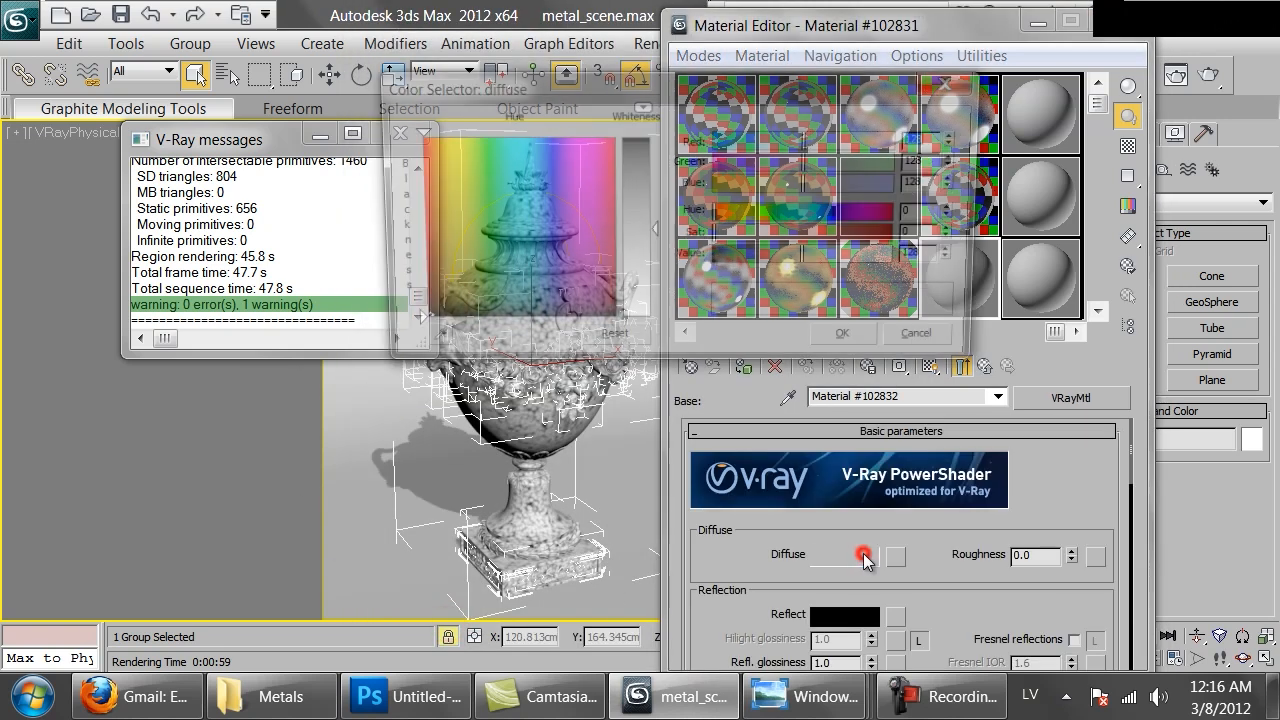
{"action": "left_click_drag", "start_coordinate": [786, 266], "coordinate": [717, 265]}
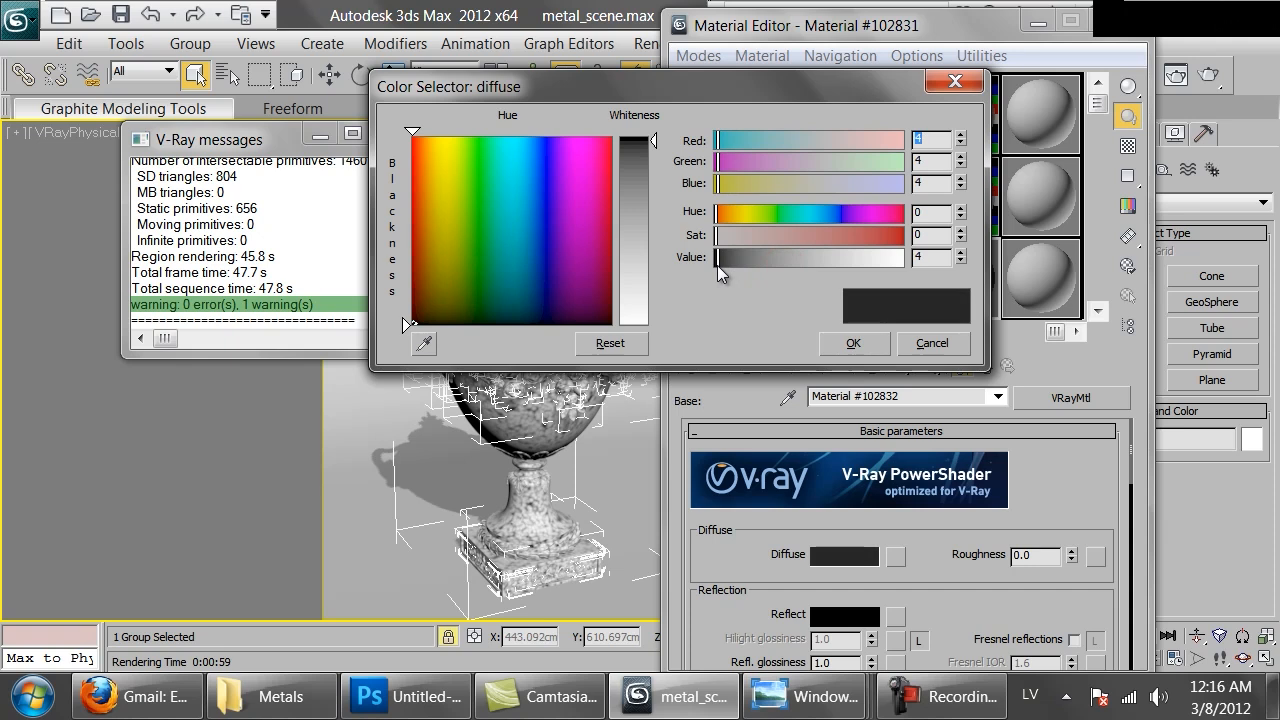
{"action": "double_click", "coordinate": [928, 263]}
{"action": "type", "text": "2"}
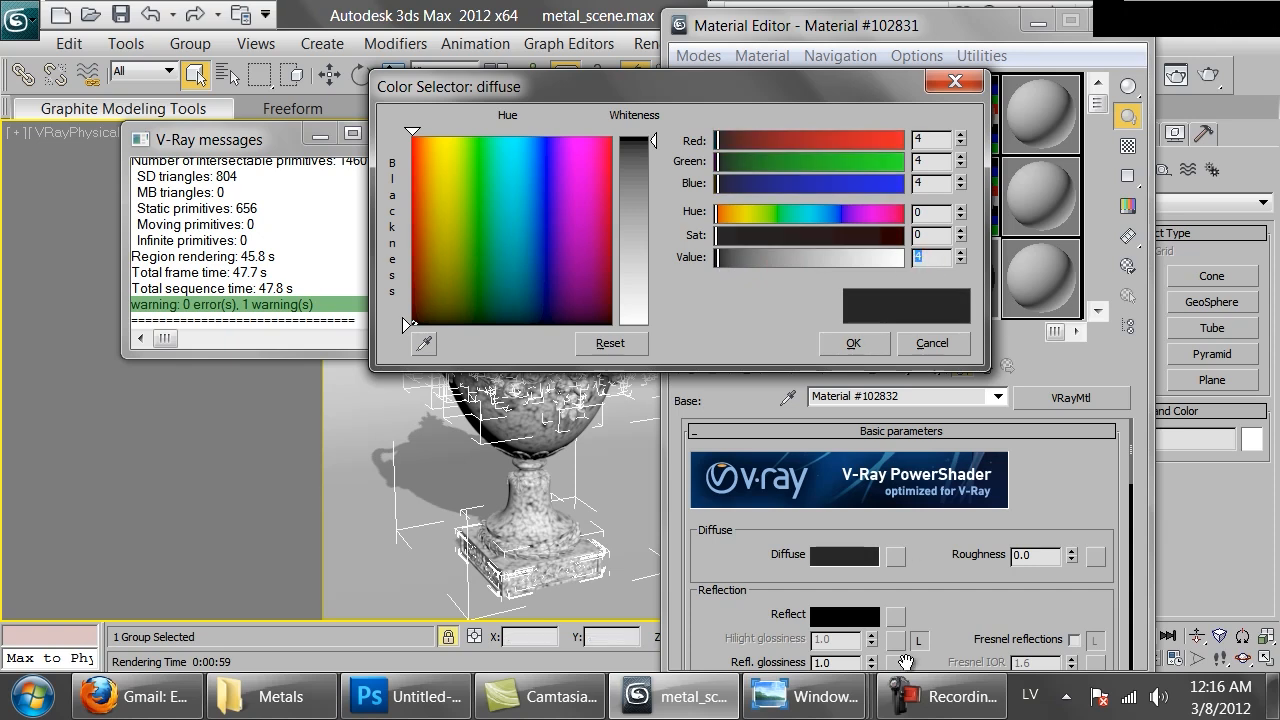
{"action": "left_click", "coordinate": [871, 344]}
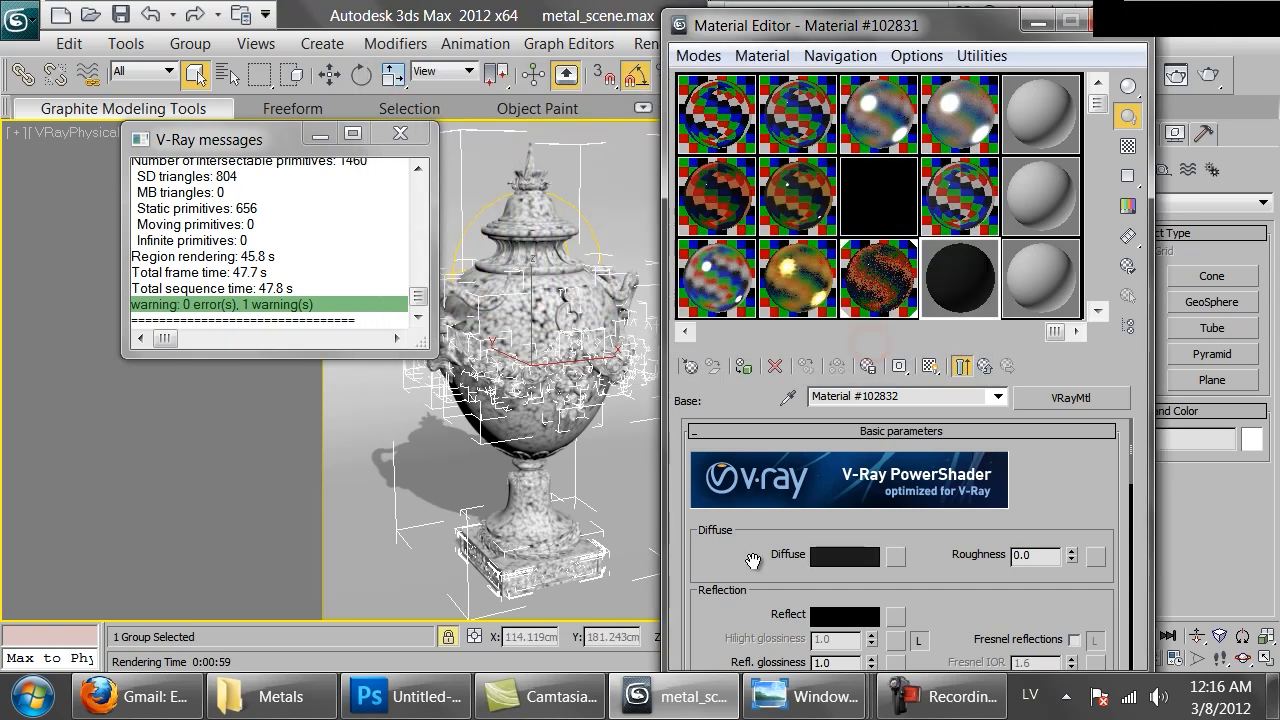
- Check the worn metal reference photo and set the base material's reflection color to a gray value of 64
{"action": "mouse_move", "coordinate": [813, 716]}
{"action": "left_click", "coordinate": [1143, 569]}
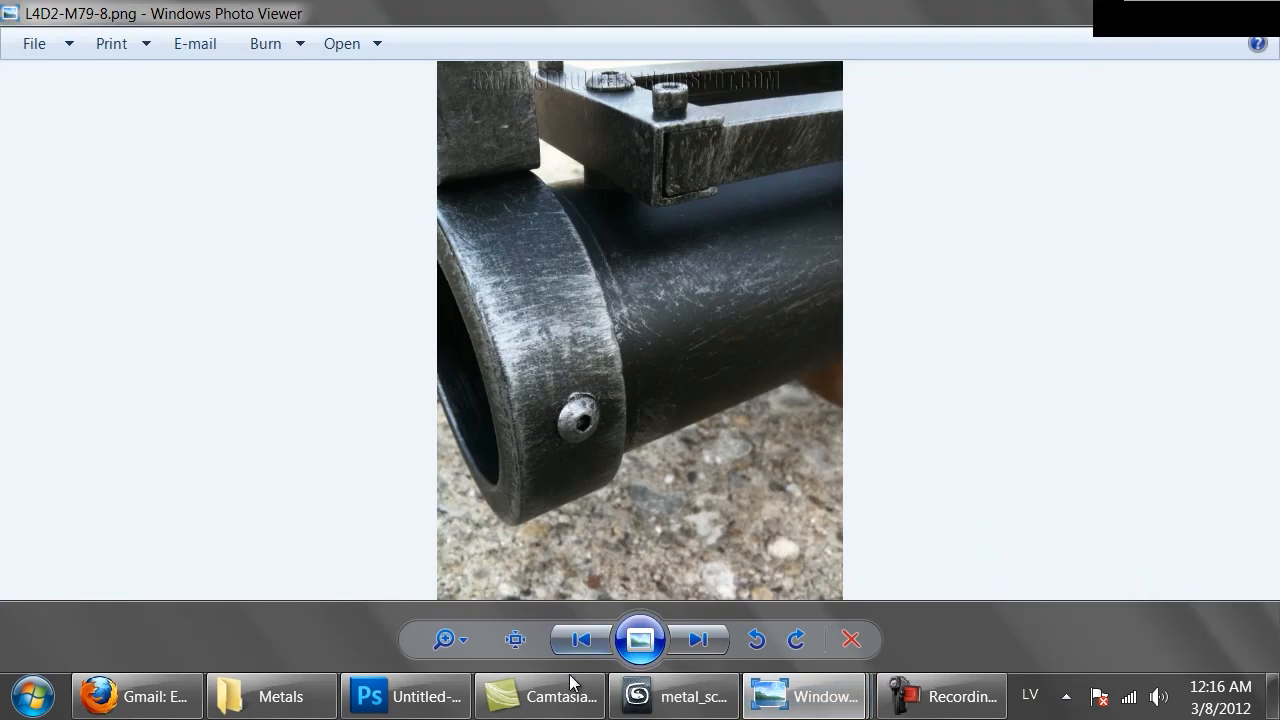
{"action": "left_click", "coordinate": [675, 696]}
{"action": "left_click_drag", "start_coordinate": [975, 604], "coordinate": [940, 425]}
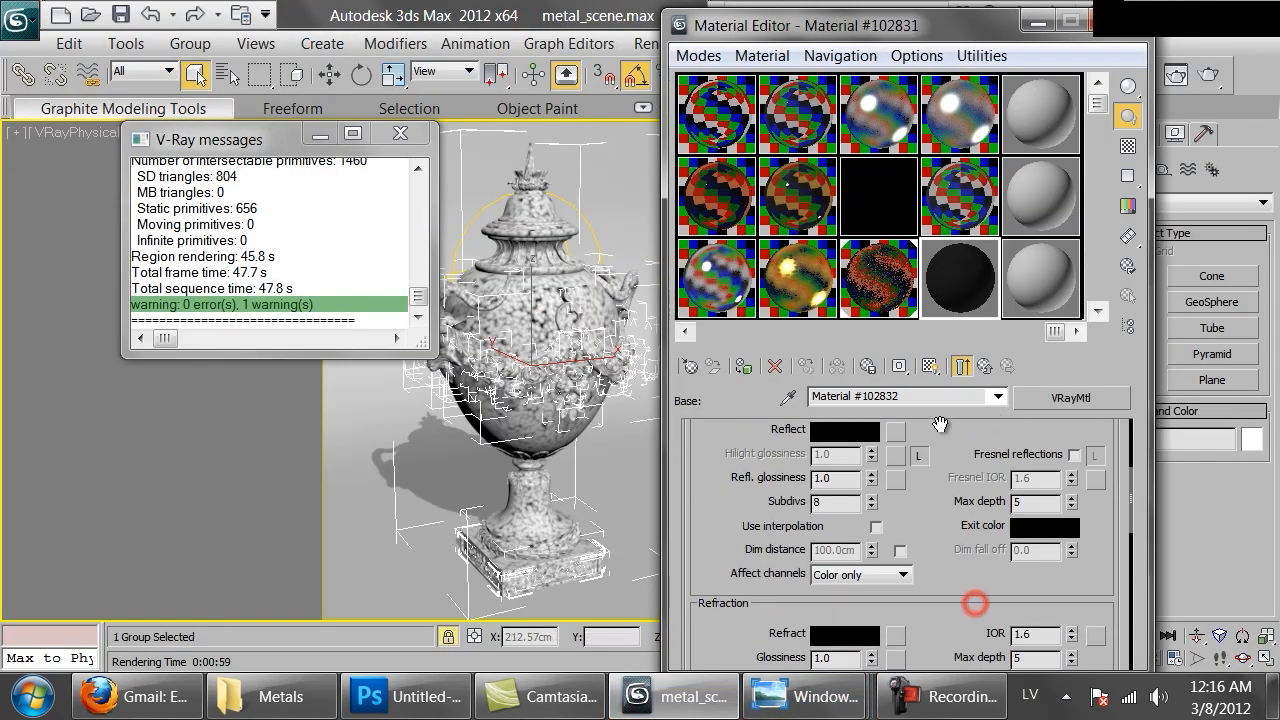
{"action": "left_click", "coordinate": [845, 431]}
{"action": "left_click", "coordinate": [760, 258]}
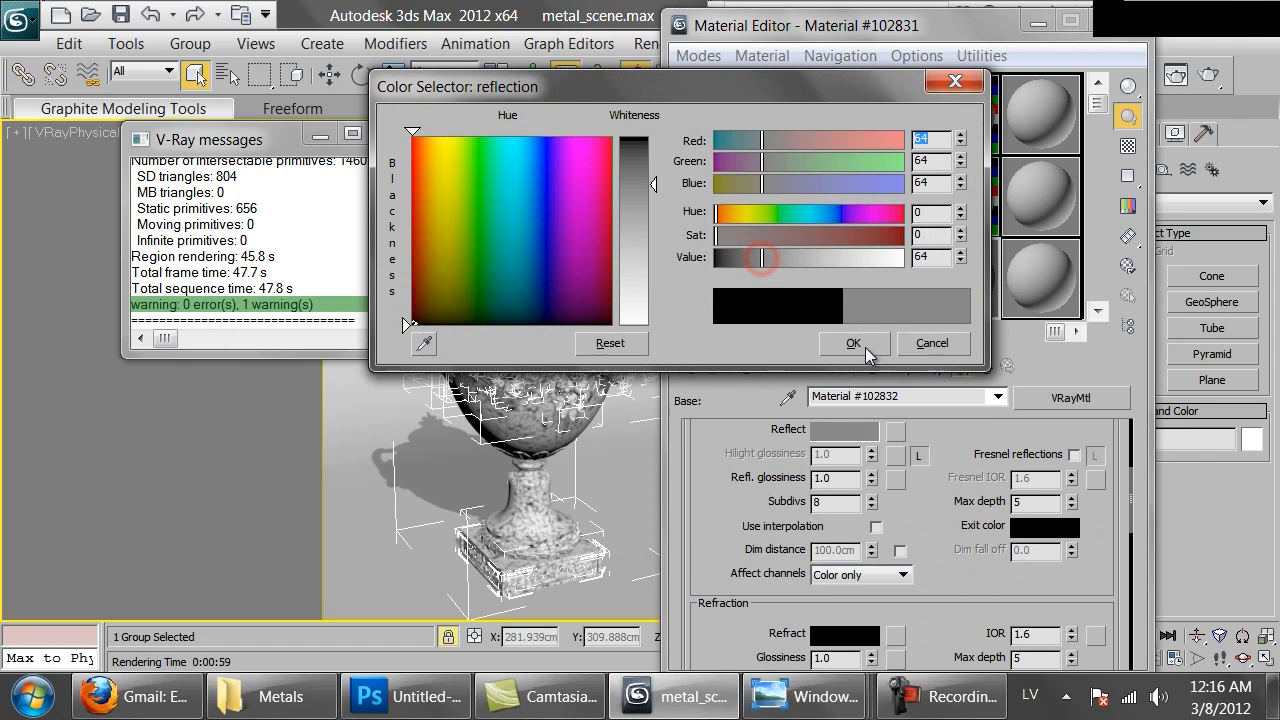
{"action": "left_click", "coordinate": [865, 345]}
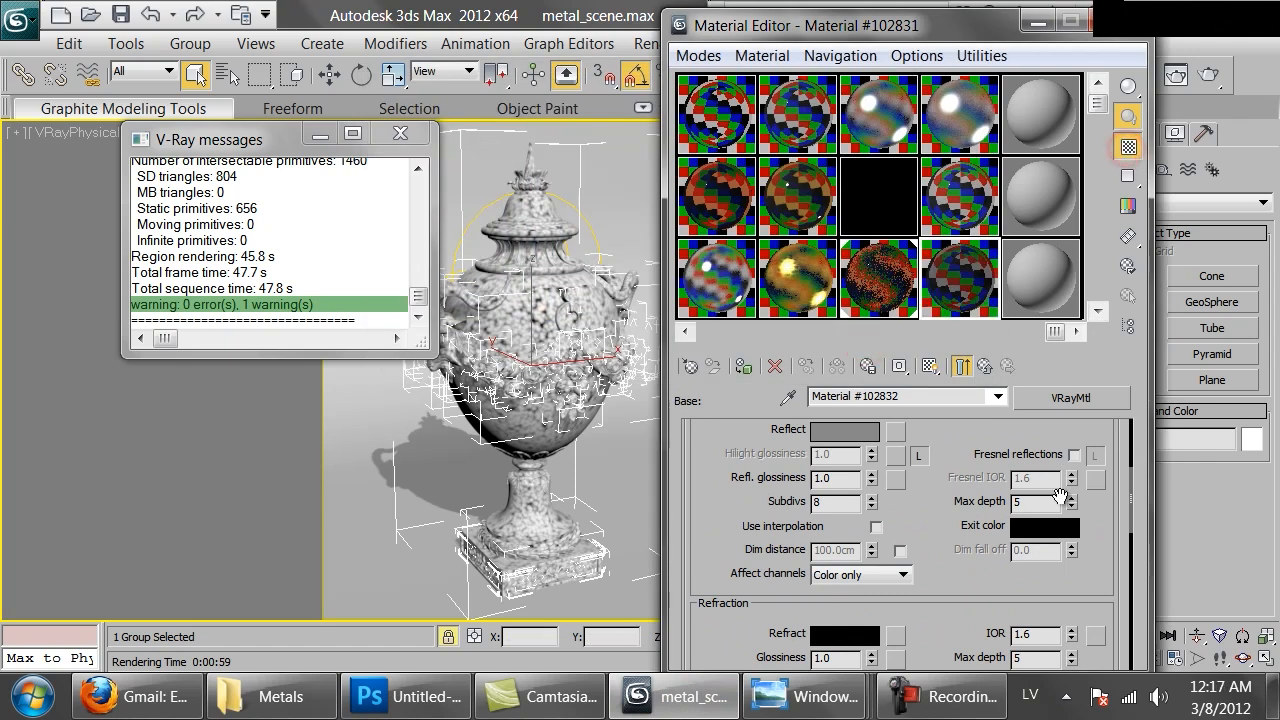
- Enable Fresnel reflections on the base material with an unlocked IOR of 20, and set its reflection glossiness to 0.72
{"action": "left_click", "coordinate": [1074, 455]}
{"action": "left_click", "coordinate": [1095, 455]}
{"action": "double_click", "coordinate": [1036, 478]}
{"action": "type", "text": "20"}
{"action": "key", "text": "Return"}
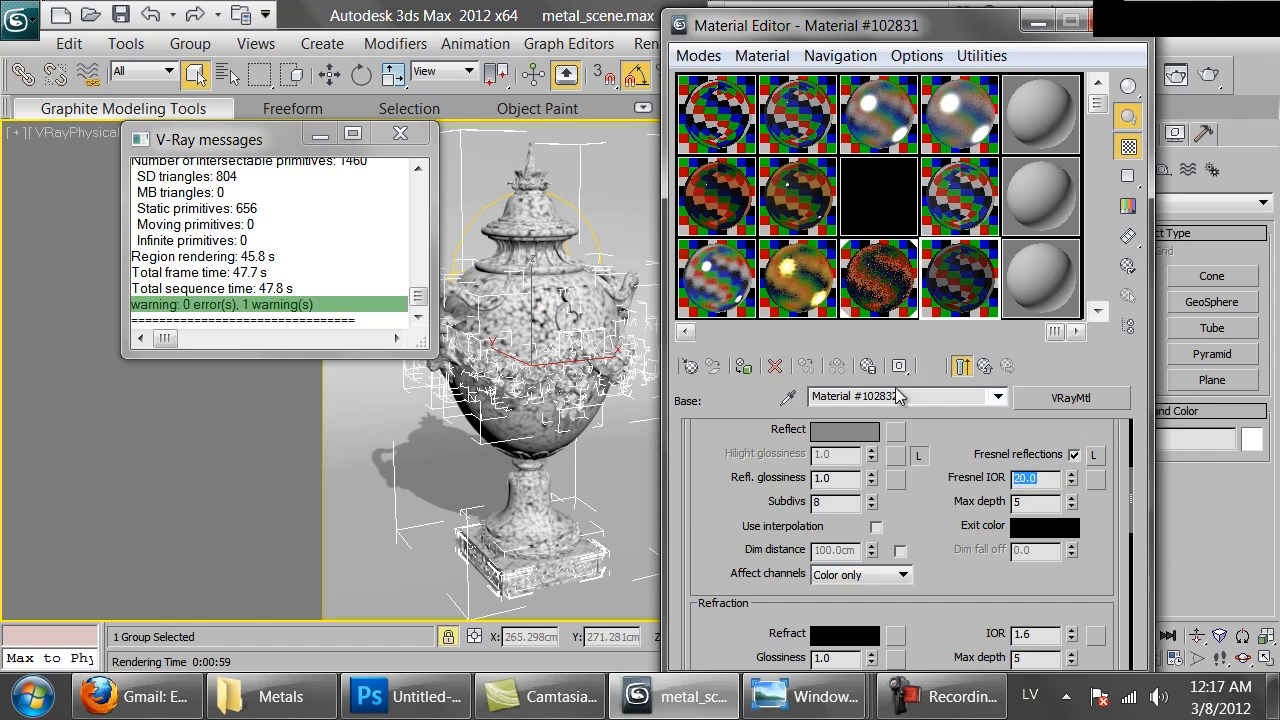
{"action": "left_click_drag", "start_coordinate": [871, 485], "coordinate": [881, 503]}
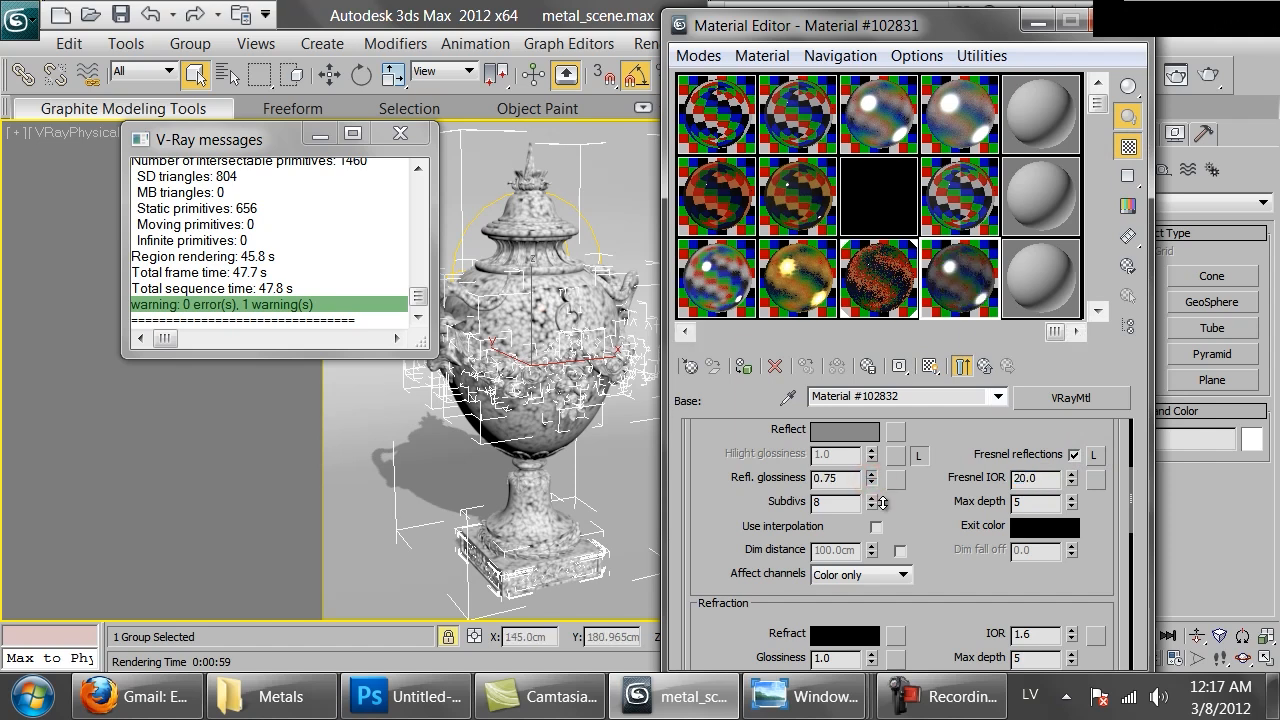
- Compare with the worn metal reference photo and darken the base material's reflection color to a deeper gray
{"action": "mouse_move", "coordinate": [805, 697]}
{"action": "left_click", "coordinate": [1112, 558]}
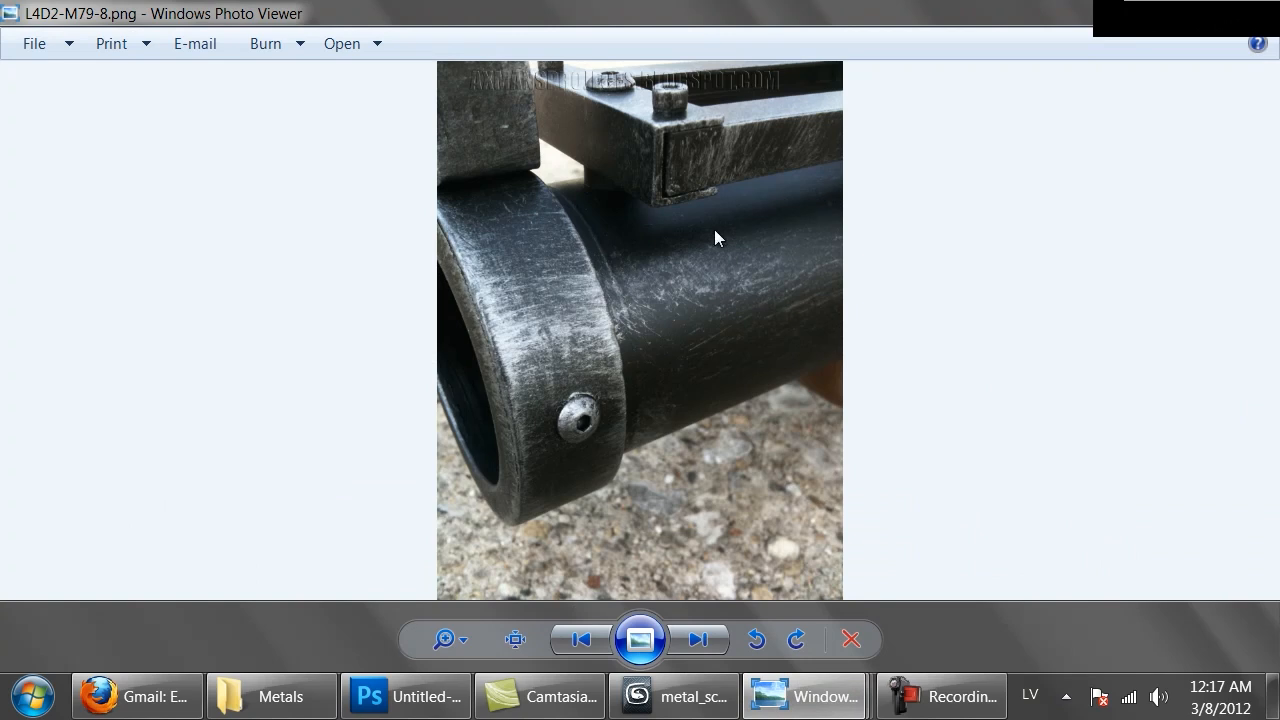
{"action": "left_click", "coordinate": [700, 697]}
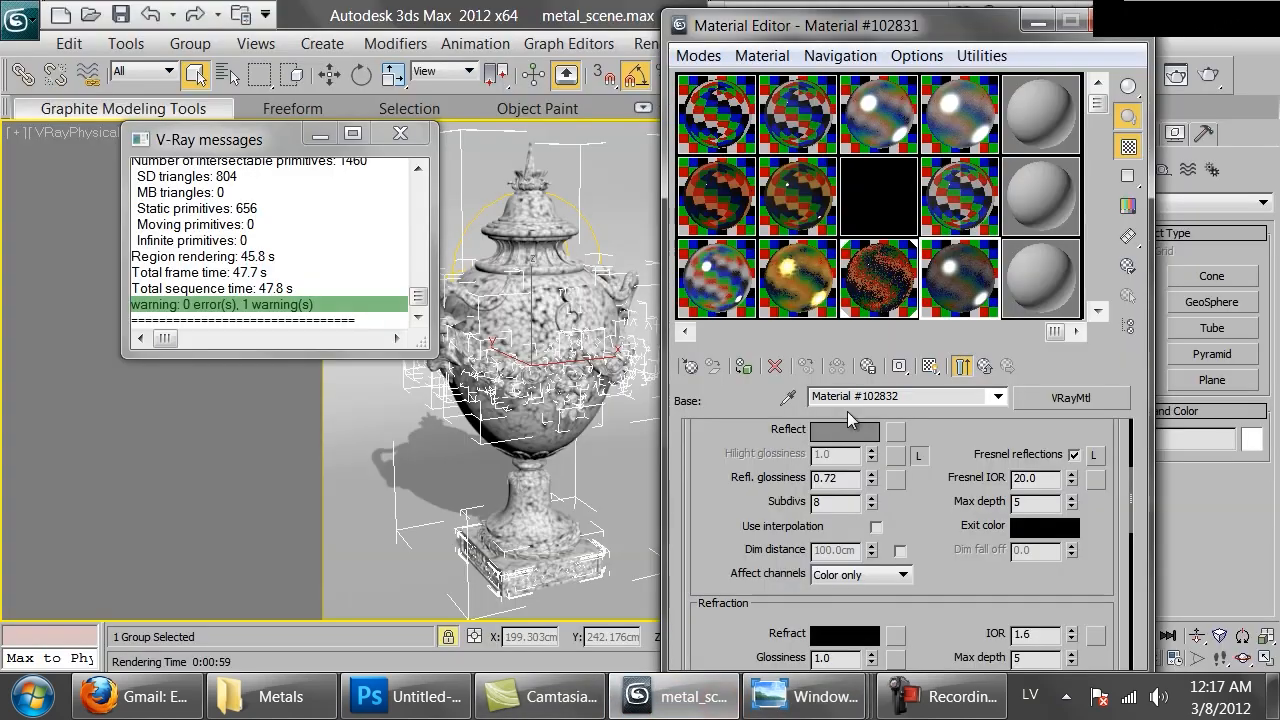
{"action": "left_click", "coordinate": [845, 431]}
{"action": "left_click_drag", "start_coordinate": [758, 268], "coordinate": [740, 270]}
{"action": "left_click", "coordinate": [853, 343]}
- Enlarge the material's sample preview, set the base material's reflection subdivs to 16, and return to the blend level
{"action": "double_click", "coordinate": [940, 298]}
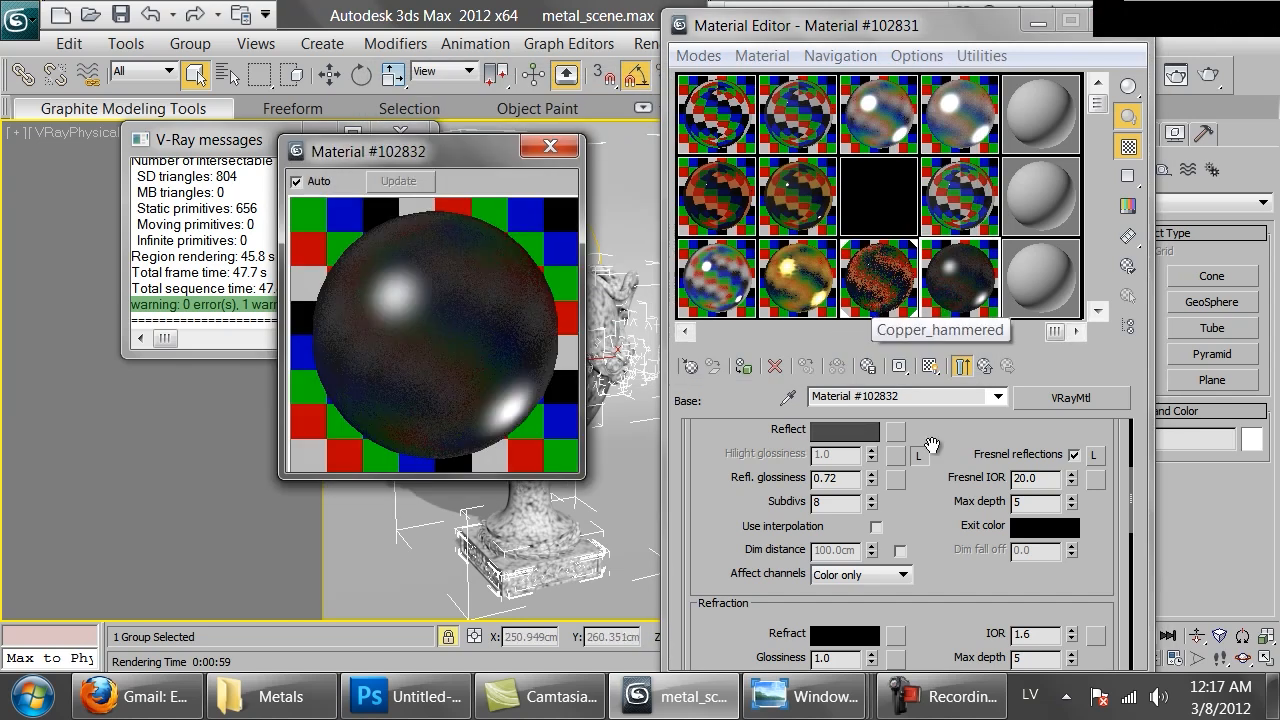
{"action": "double_click", "coordinate": [835, 502]}
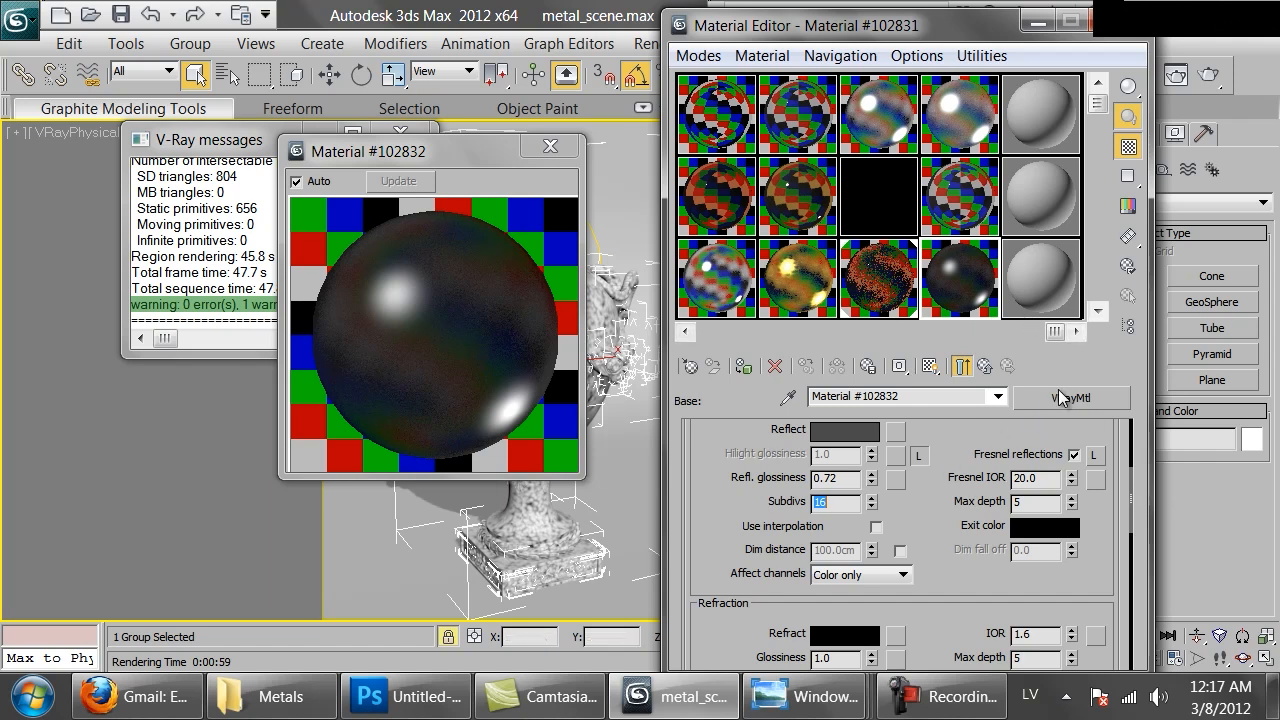
{"action": "left_click", "coordinate": [982, 368]}
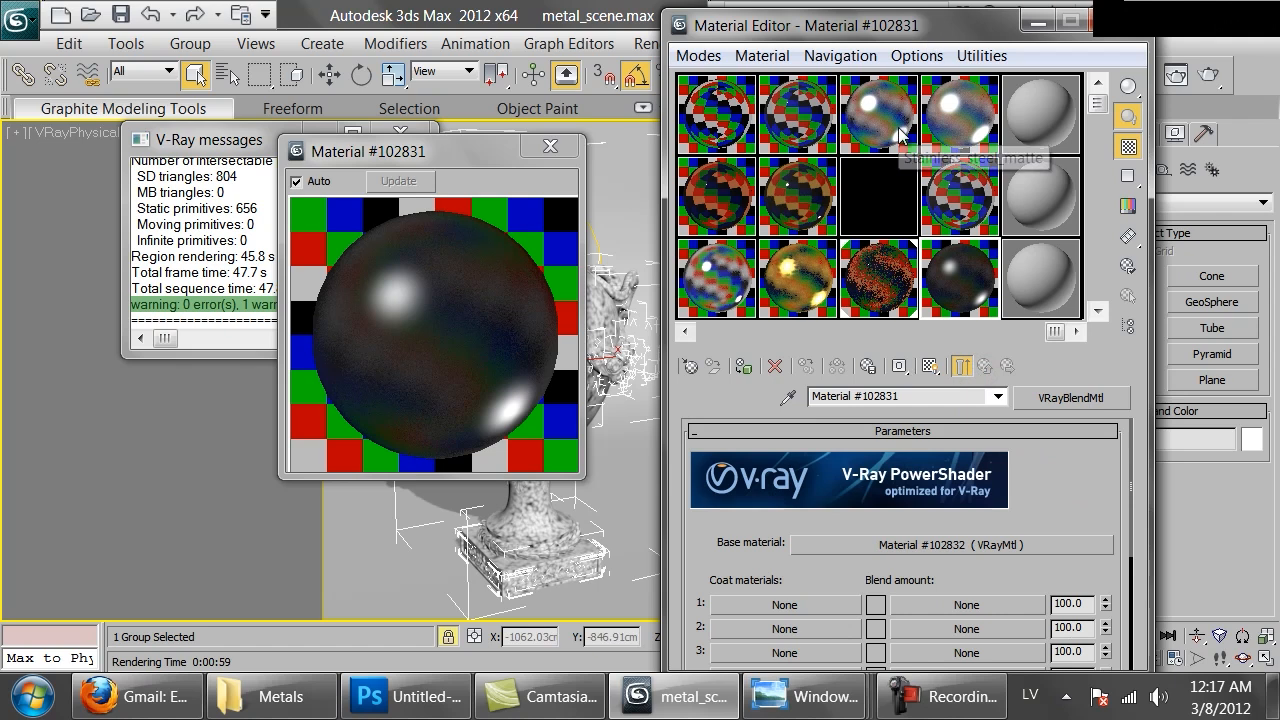
- Place Stainless_steel_matte as a copy in the blend's first coat material slot
{"action": "left_click_drag", "start_coordinate": [882, 125], "coordinate": [775, 601]}
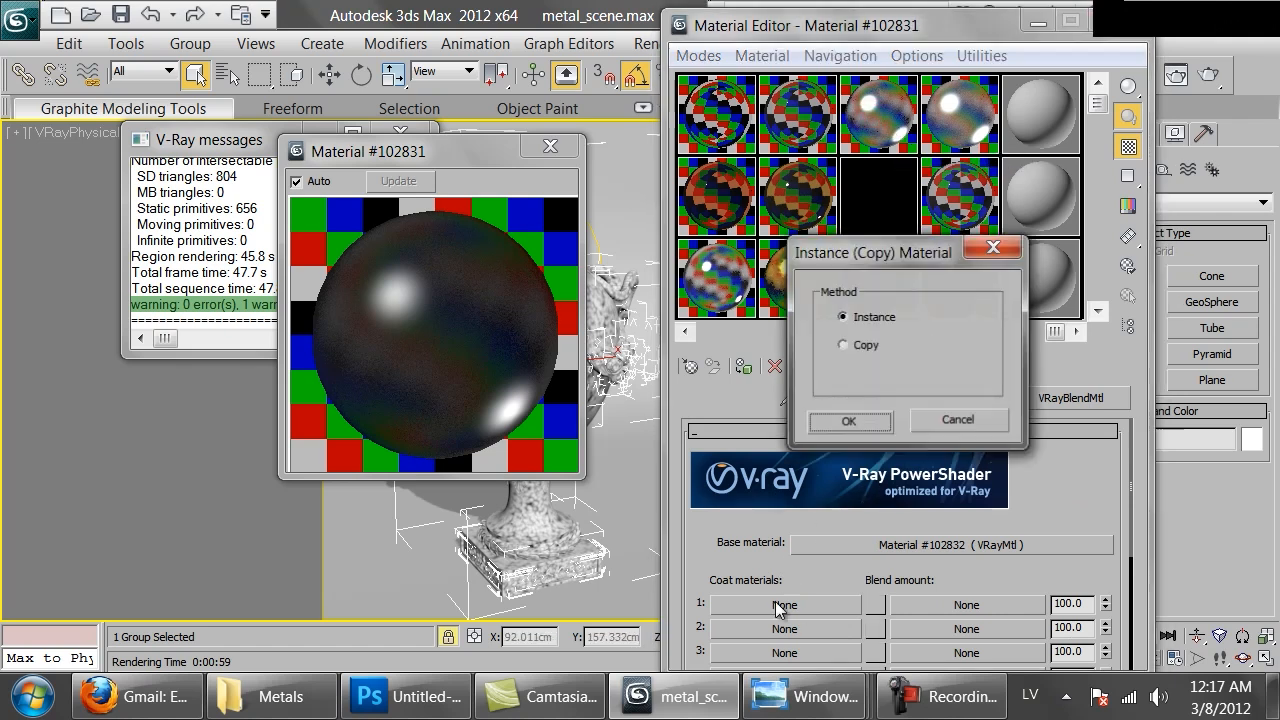
{"action": "left_click", "coordinate": [855, 345]}
{"action": "left_click", "coordinate": [846, 422]}
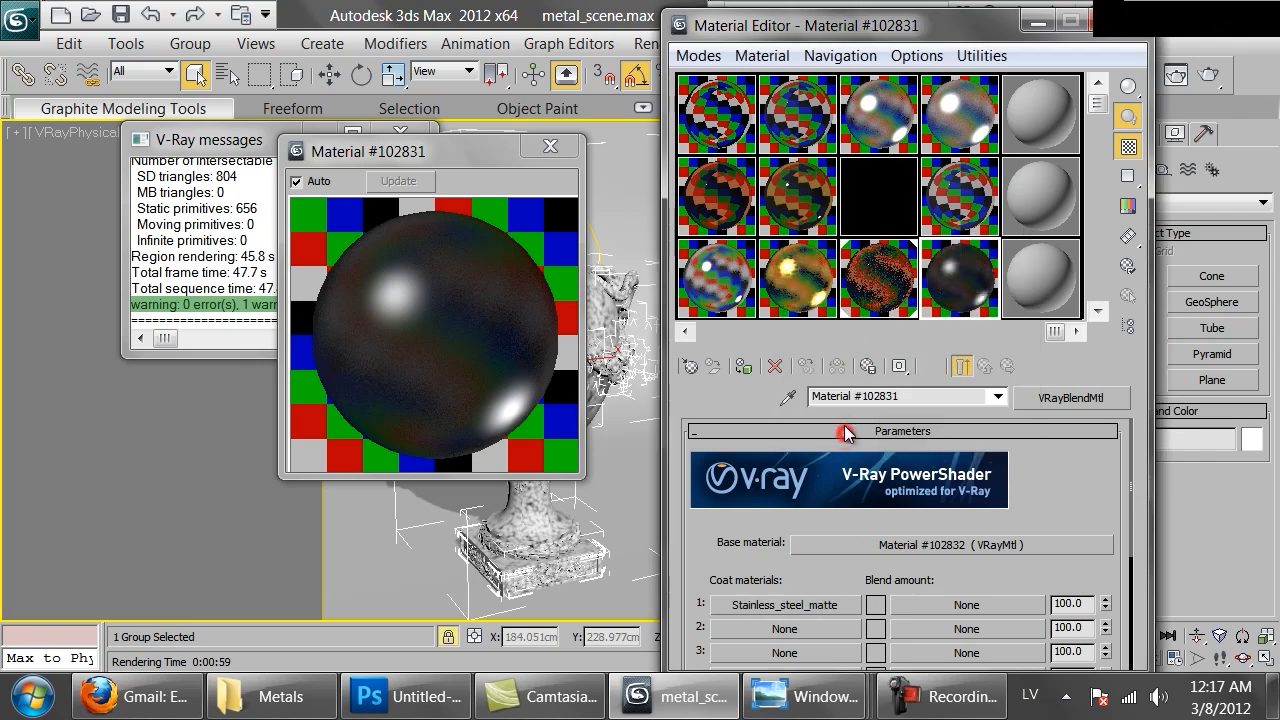
- Assign a VRayDirt map to the first coat's blend amount and swap its occluded and unoccluded colors
{"action": "left_click", "coordinate": [944, 609]}
{"action": "left_click", "coordinate": [493, 516]}
{"action": "scroll", "coordinate": [498, 500], "scroll_direction": "down", "scroll_amount": 3}
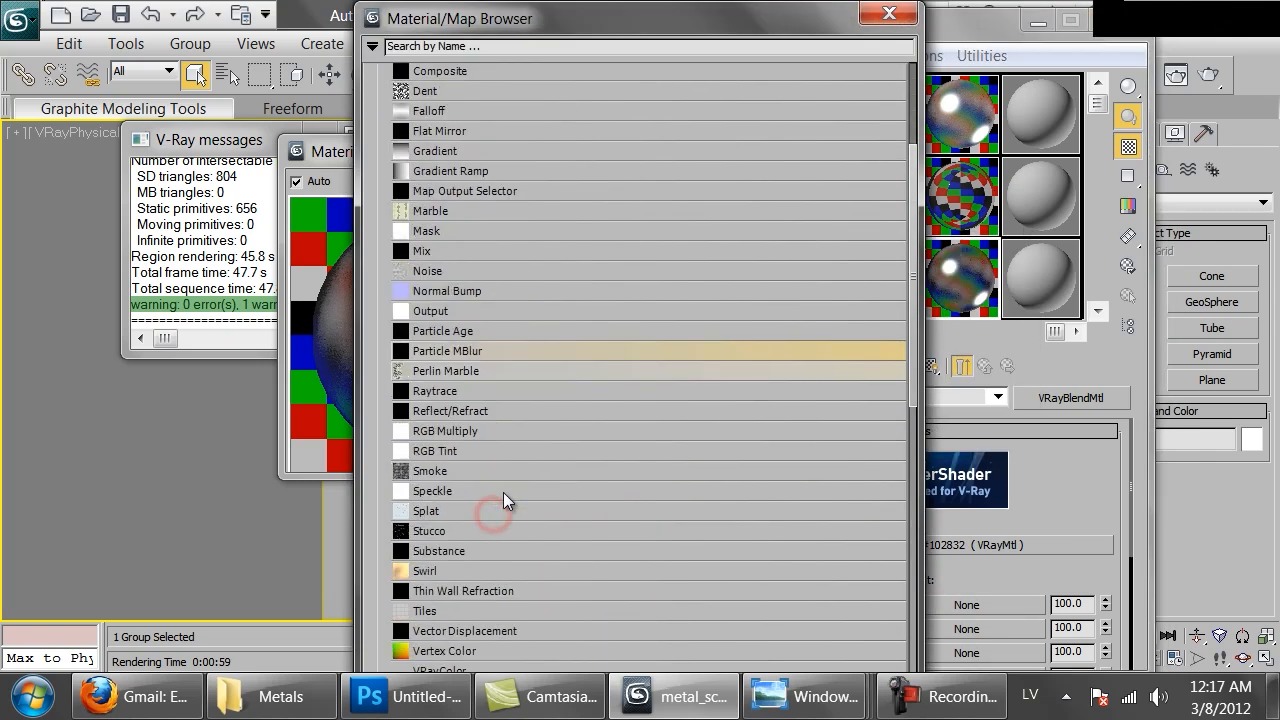
{"action": "scroll", "coordinate": [469, 524], "scroll_direction": "down", "scroll_amount": 1}
{"action": "scroll", "coordinate": [469, 529], "scroll_direction": "down", "scroll_amount": 4}
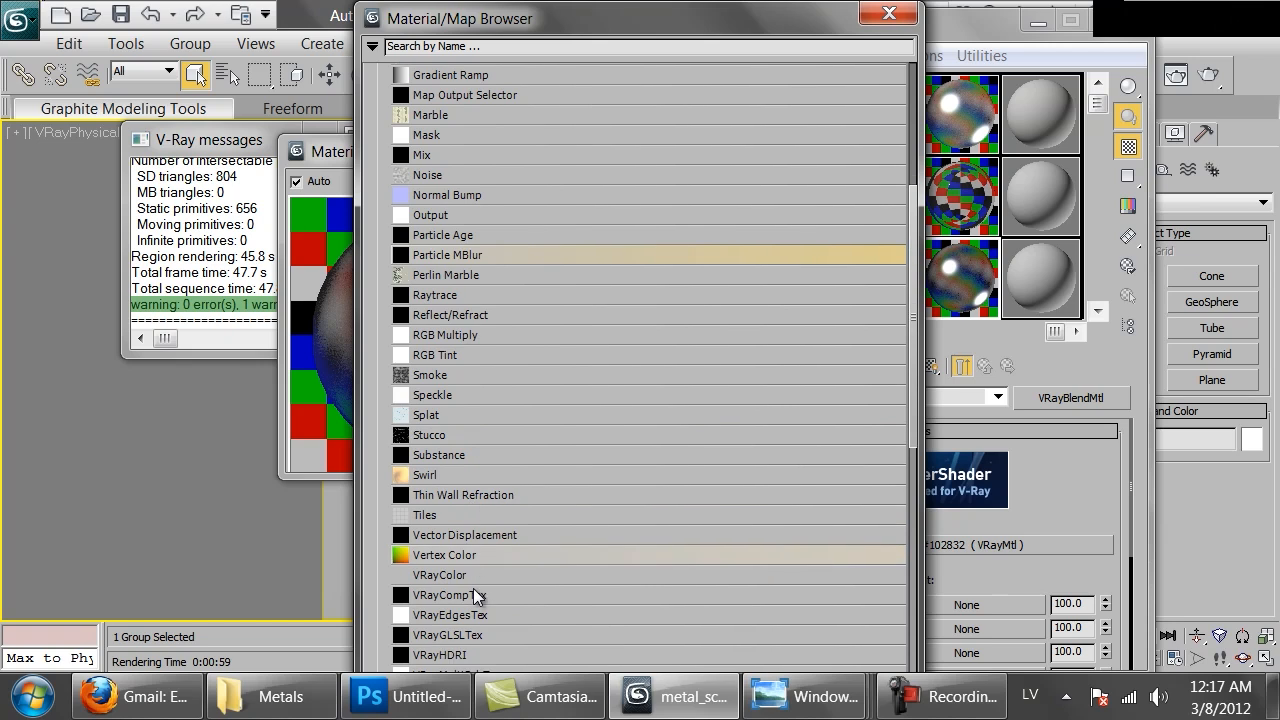
{"action": "double_click", "coordinate": [458, 628]}
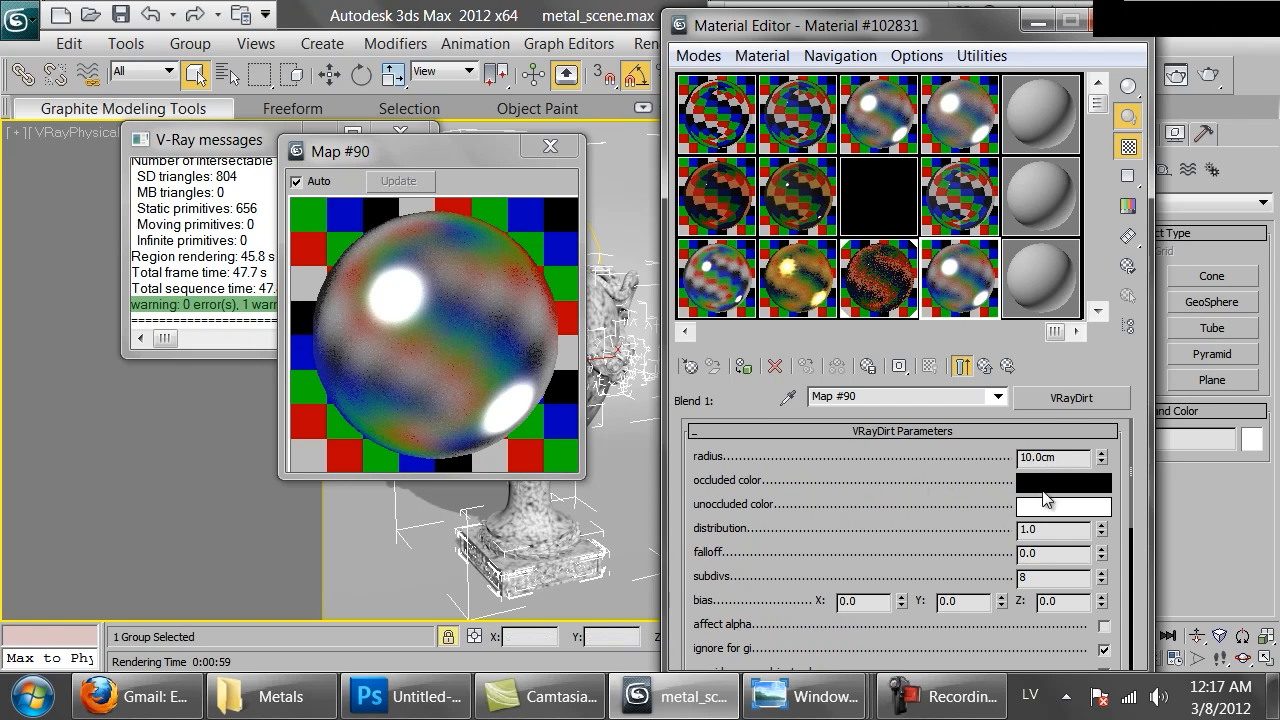
{"action": "mouse_move", "coordinate": [1040, 484]}
{"action": "left_mouse_down"}
{"action": "mouse_move", "coordinate": [1040, 520]}
{"action": "mouse_move", "coordinate": [1040, 508]}
{"action": "left_mouse_up"}
{"action": "left_click", "coordinate": [778, 352]}
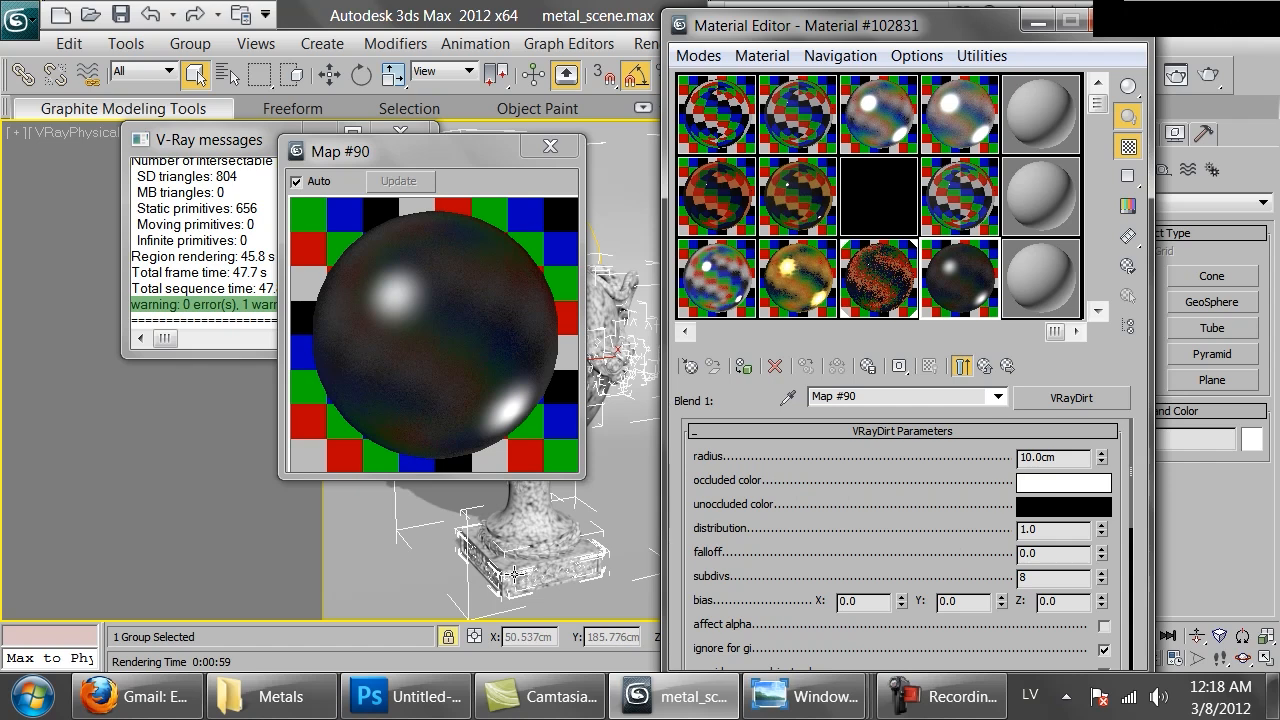
- Check the worn metal reference photo and enable invert normal on the first coat's VRayDirt map
{"action": "left_click", "coordinate": [285, 710]}
{"action": "double_click", "coordinate": [860, 528]}
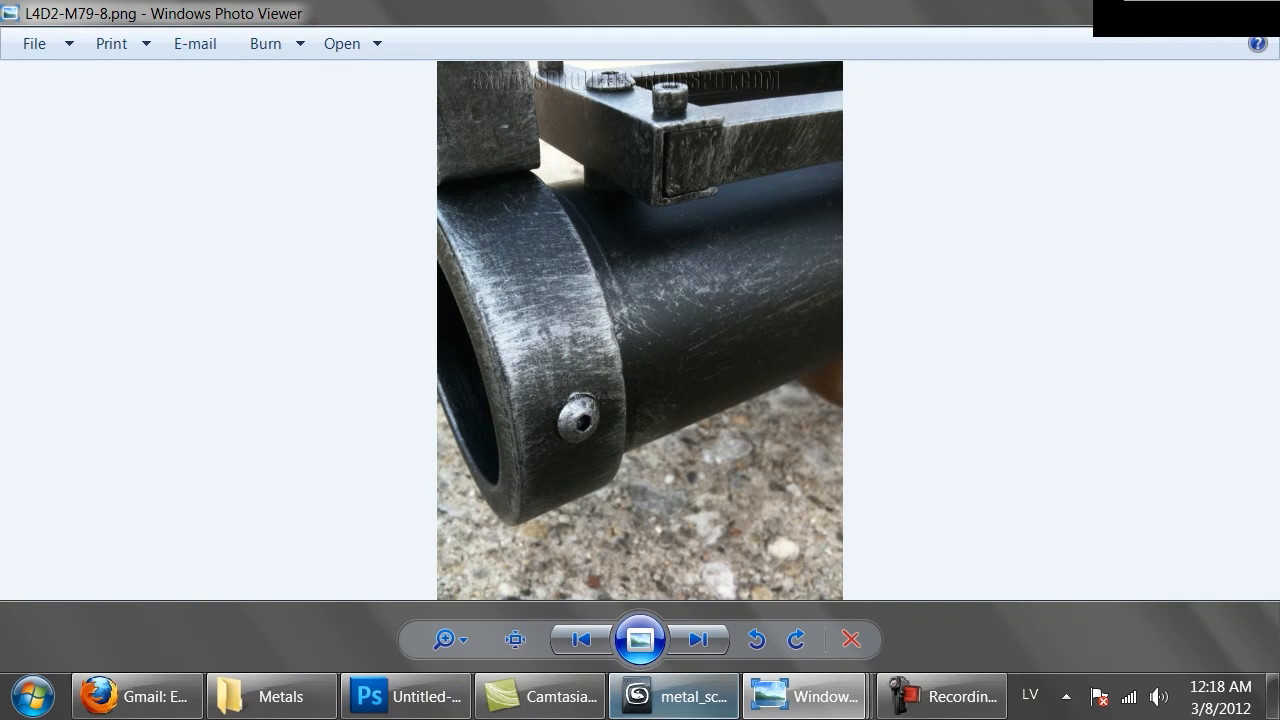
{"action": "left_click", "coordinate": [672, 696]}
{"action": "left_click_drag", "start_coordinate": [848, 548], "coordinate": [877, 387]}
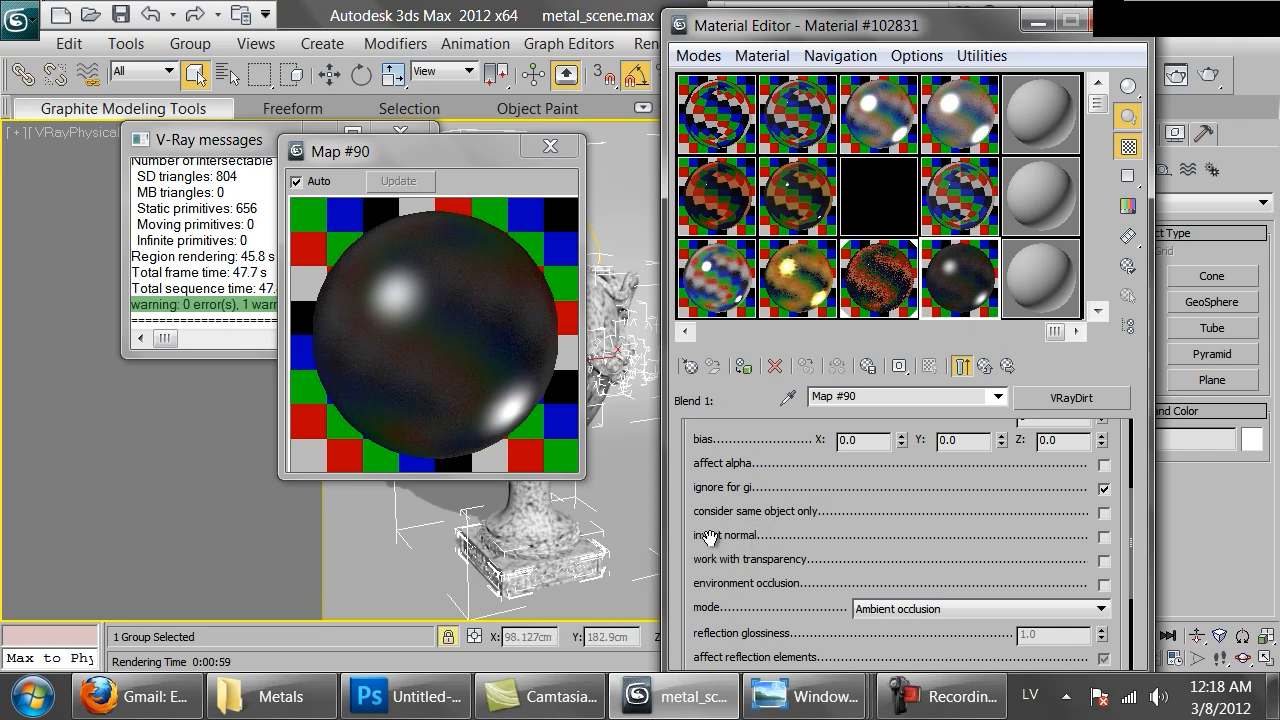
{"action": "left_click", "coordinate": [1103, 541]}
- Load dr_7.png from the DIRT textures as a Bitmap in the VRayDirt map's radius slot
{"action": "left_click_drag", "start_coordinate": [919, 548], "coordinate": [936, 374]}
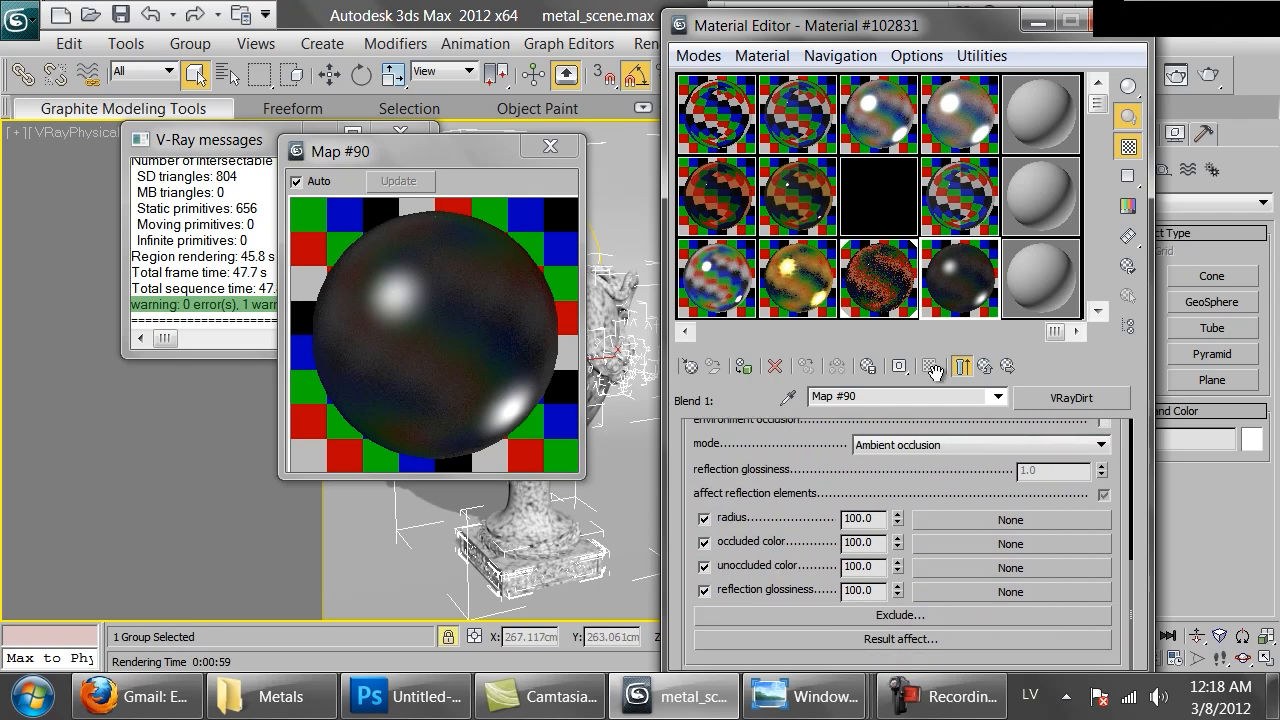
{"action": "left_click", "coordinate": [975, 521]}
{"action": "scroll", "coordinate": [485, 200], "scroll_direction": "up", "scroll_amount": 8}
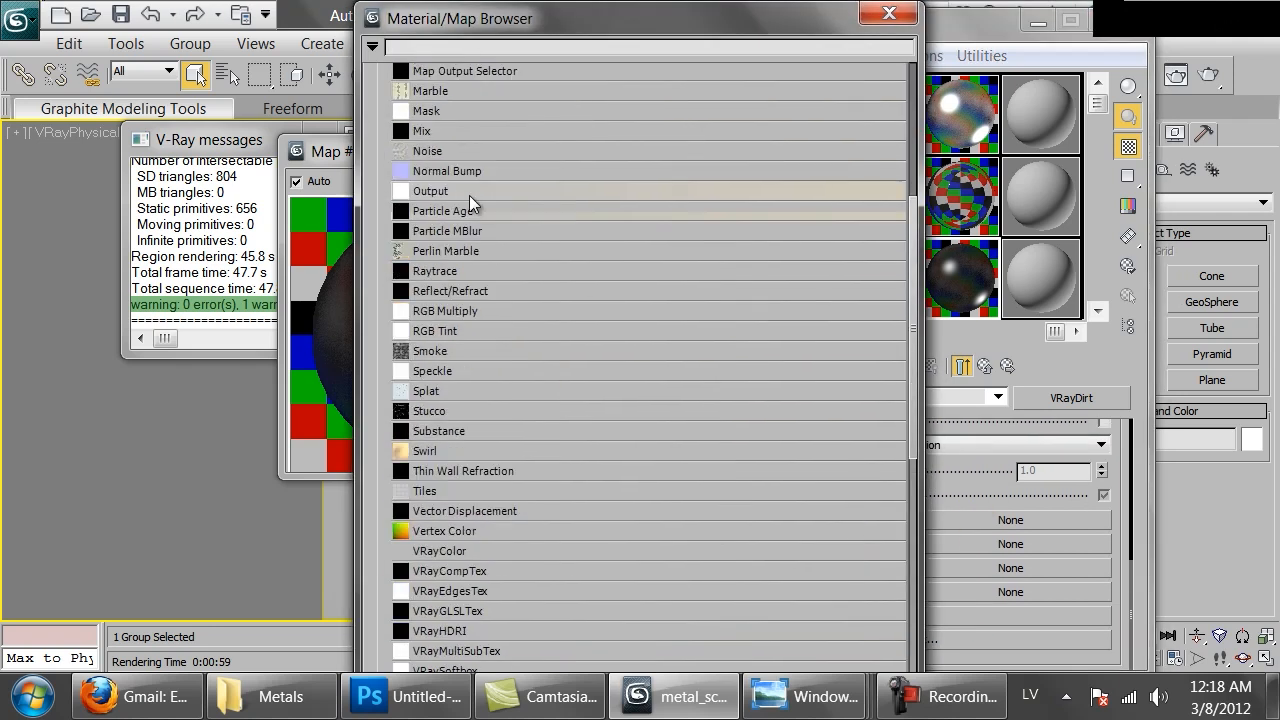
{"action": "double_click", "coordinate": [429, 148]}
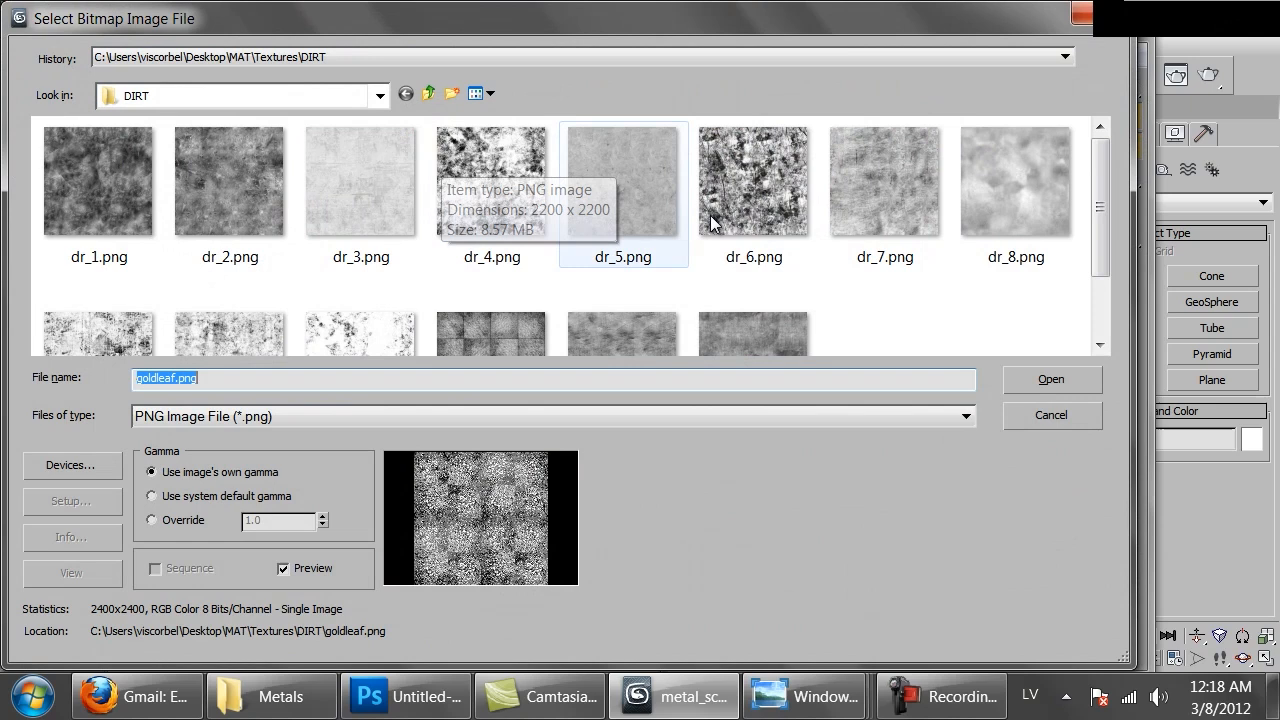
{"action": "left_click", "coordinate": [908, 314]}
{"action": "double_click", "coordinate": [896, 221]}
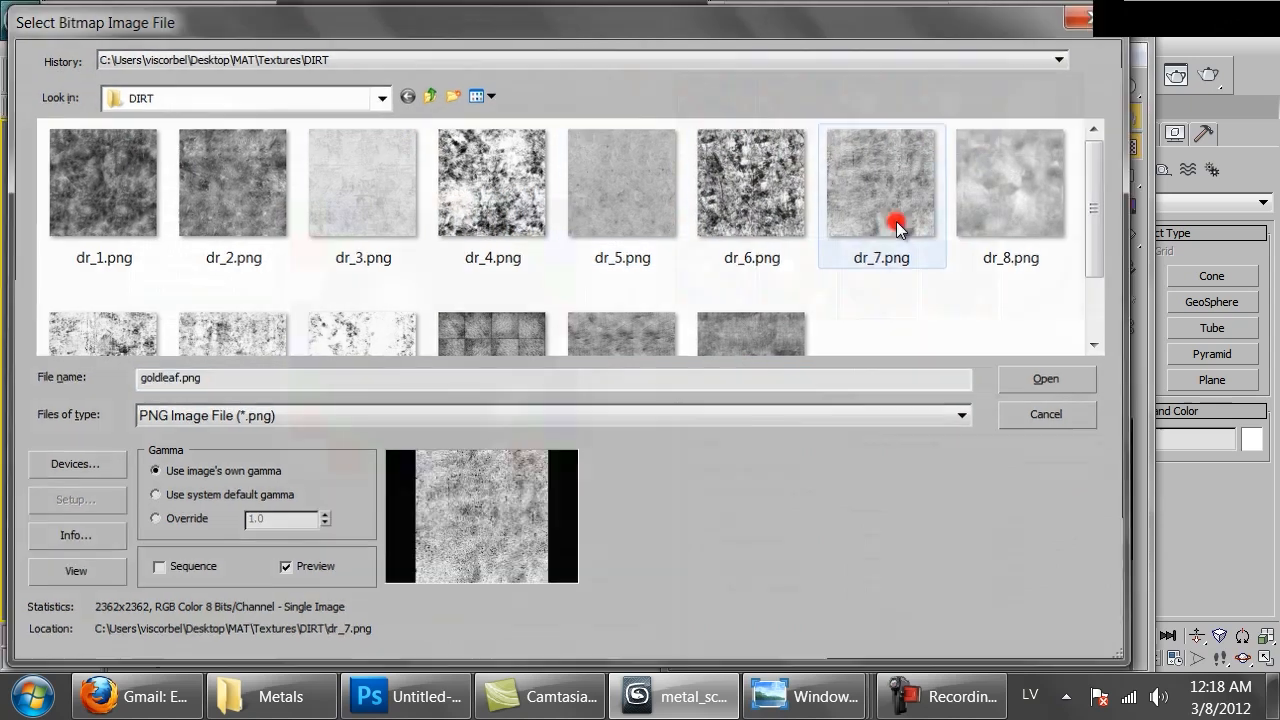
- Show the radius bitmap in the viewport, assign the material to the selected vase, and inspect the texture close up in the perspective view
{"action": "left_click", "coordinate": [930, 366]}
{"action": "left_click", "coordinate": [552, 146]}
{"action": "left_click", "coordinate": [744, 366]}
{"action": "key", "text": "p"}
{"action": "scroll", "coordinate": [644, 374], "scroll_direction": "down", "scroll_amount": 3}
{"action": "scroll", "coordinate": [590, 380], "scroll_direction": "up", "scroll_amount": 8}
{"action": "scroll", "coordinate": [568, 355], "scroll_direction": "up", "scroll_amount": 4}
{"action": "middle_click_drag", "start_coordinate": [556, 255], "coordinate": [589, 487]}
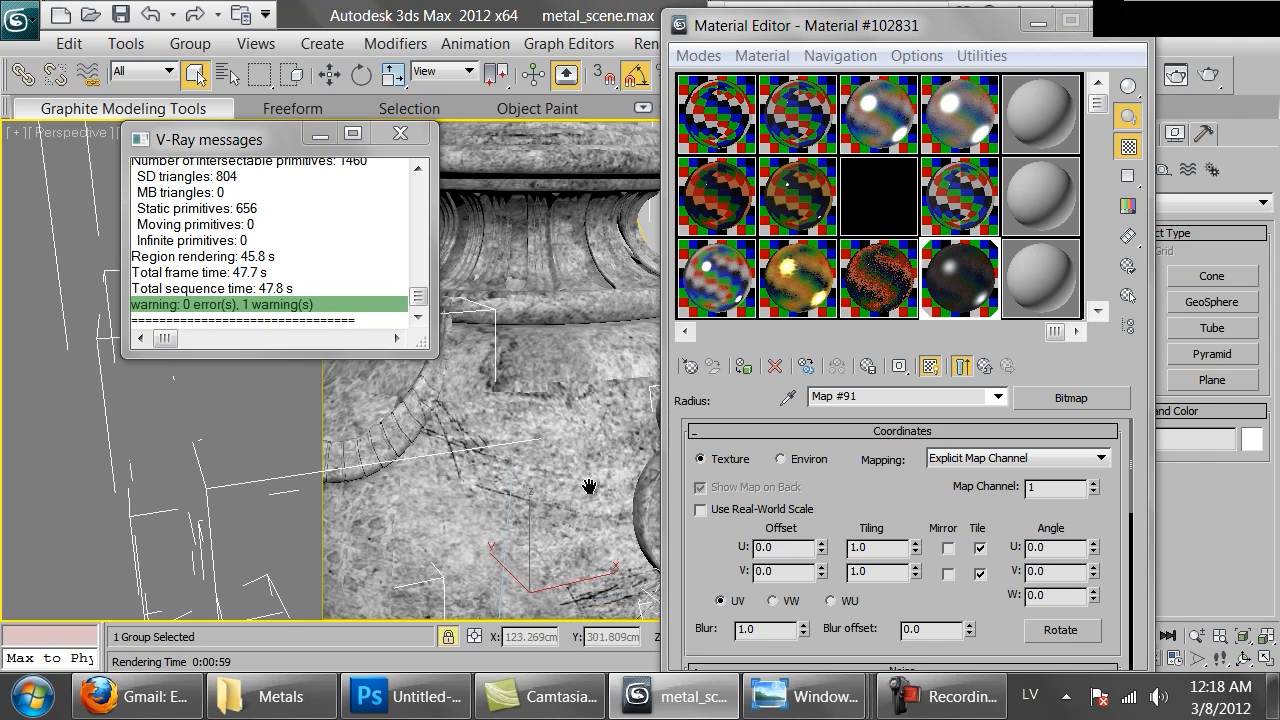
- Replace the radius bitmap with scratch_2.png using the system default gamma, and inspect the scratches on the vase
{"action": "scroll", "coordinate": [920, 597], "scroll_direction": "down", "scroll_amount": 5}
{"action": "left_click", "coordinate": [920, 482]}
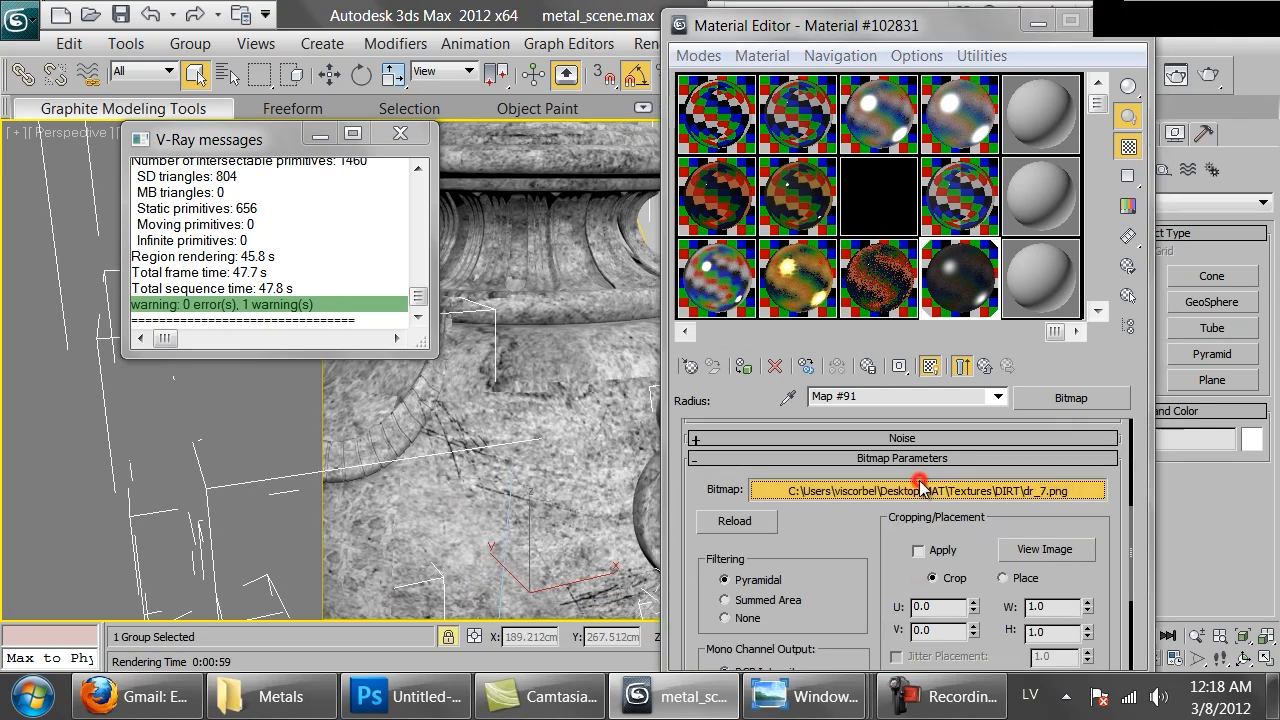
{"action": "left_click", "coordinate": [935, 343]}
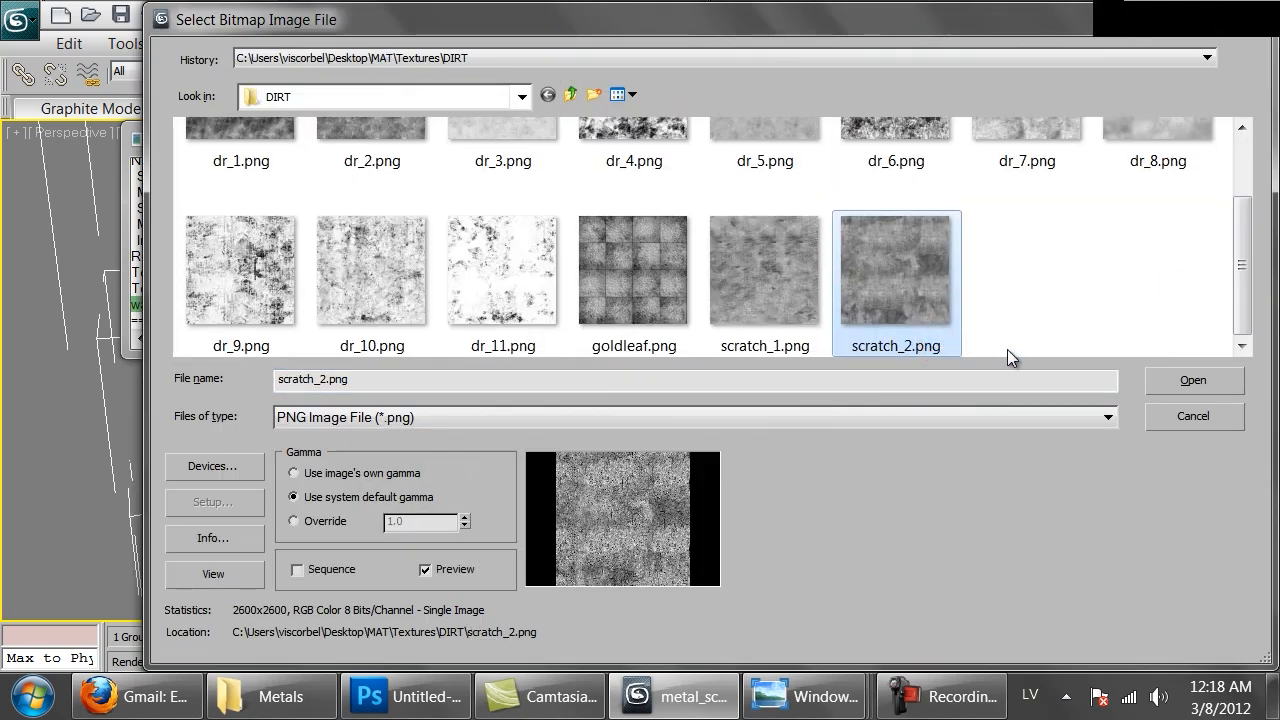
{"action": "left_click", "coordinate": [1151, 382]}
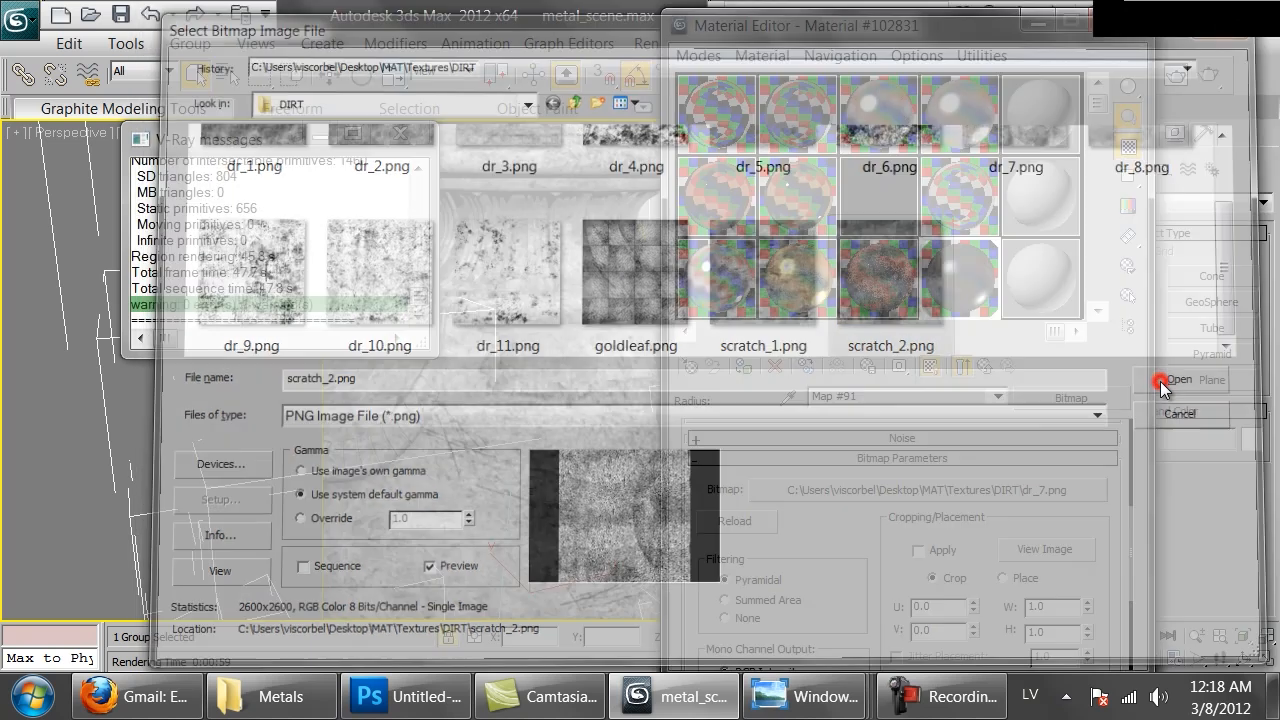
{"action": "middle_click_drag", "start_coordinate": [533, 416], "coordinate": [582, 398]}
{"action": "scroll", "coordinate": [582, 398], "scroll_direction": "up", "scroll_amount": 3}
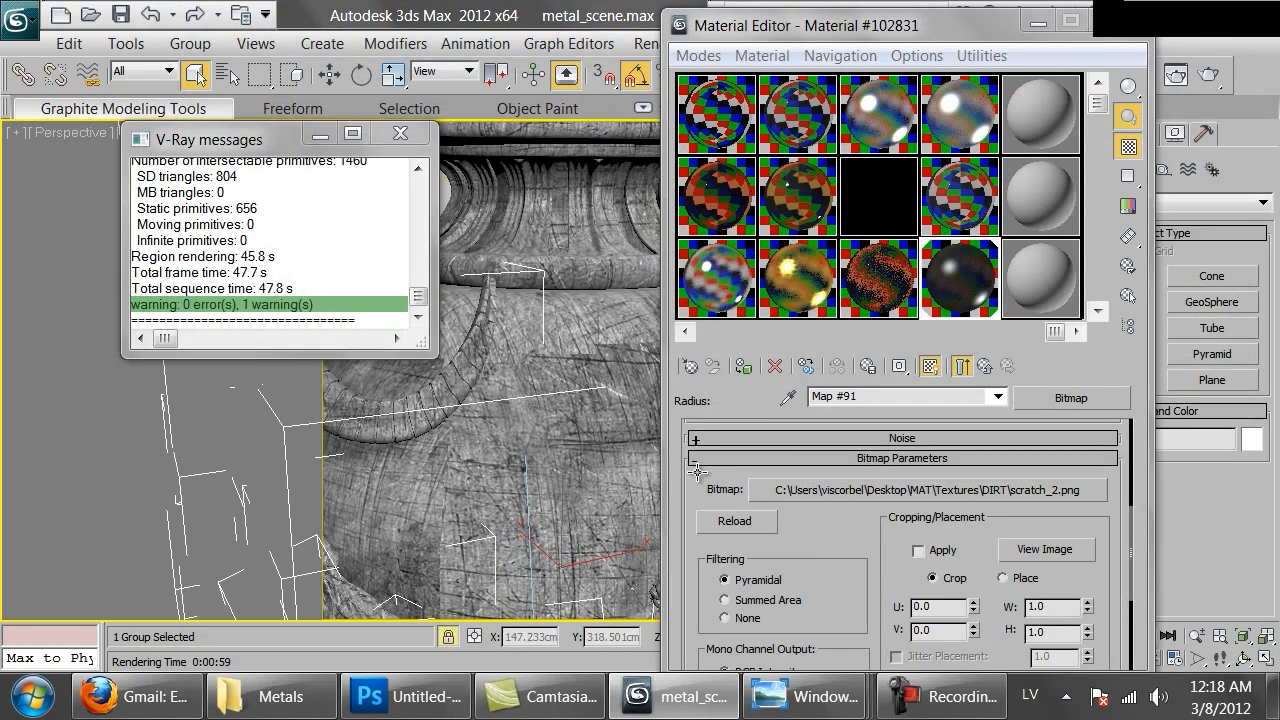
- Invert the scratch bitmap's output
{"action": "left_click_drag", "start_coordinate": [882, 583], "coordinate": [954, 490]}
{"action": "left_click", "coordinate": [908, 660]}
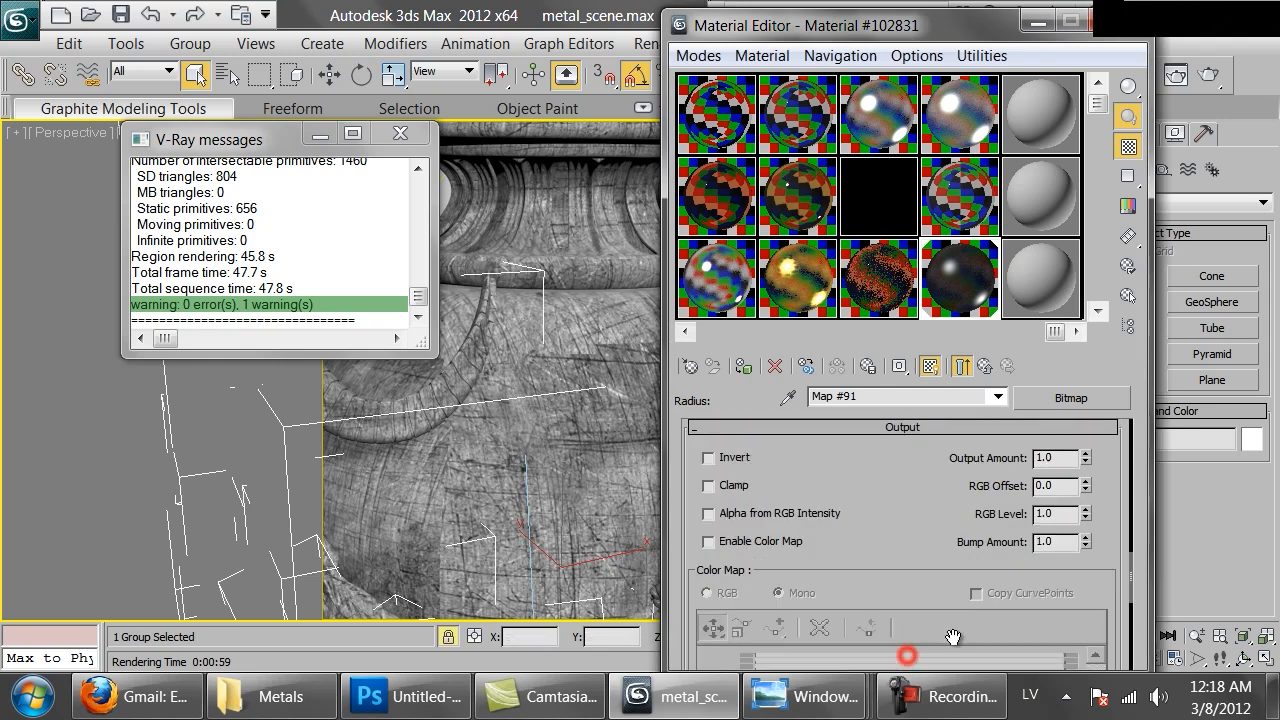
{"action": "left_click", "coordinate": [709, 457]}
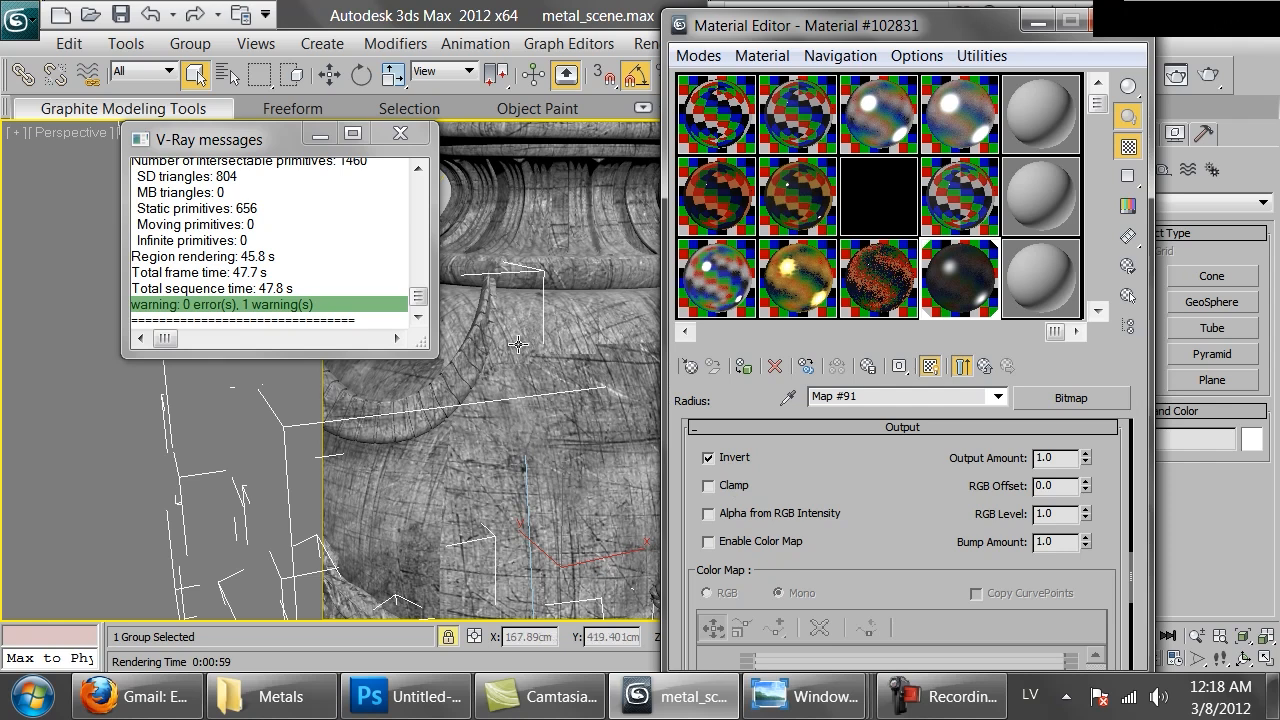
{"action": "middle_click_drag", "start_coordinate": [520, 334], "coordinate": [501, 317]}
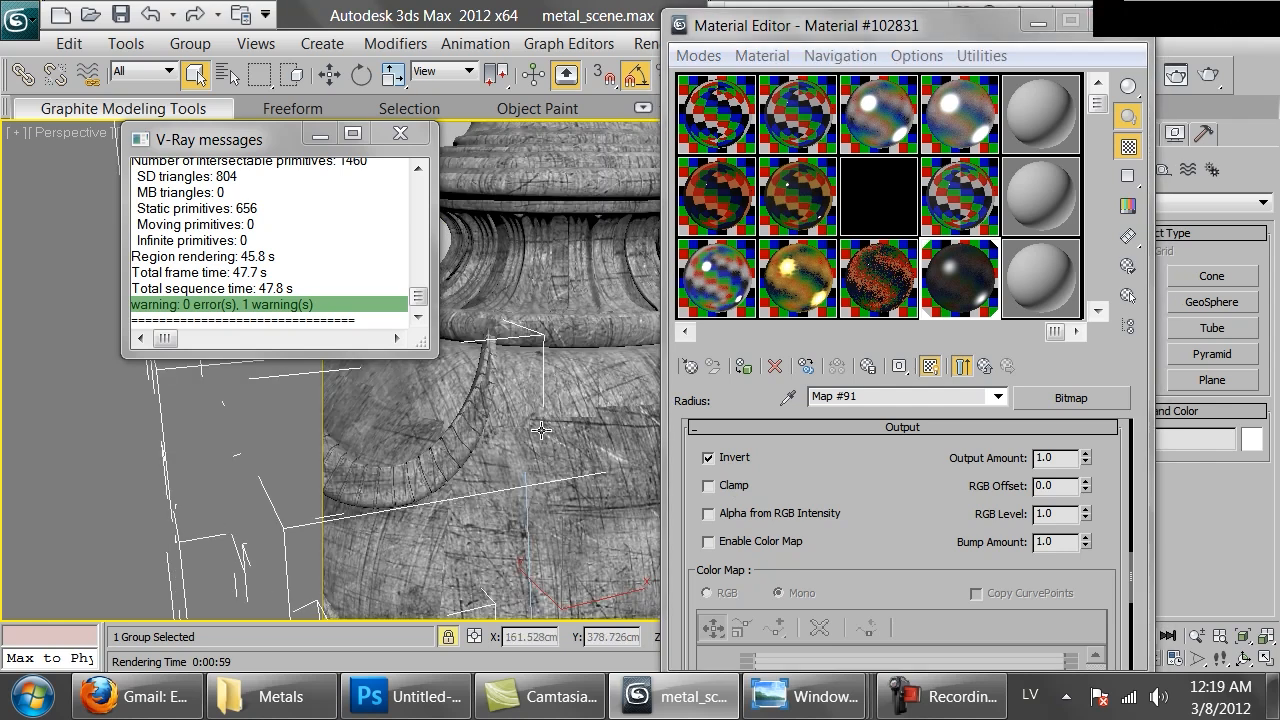
- Preview the scratch bitmap on its own and set its RGB Level to 3.3 and RGB Offset to -0.08
{"action": "left_click", "coordinate": [957, 368]}
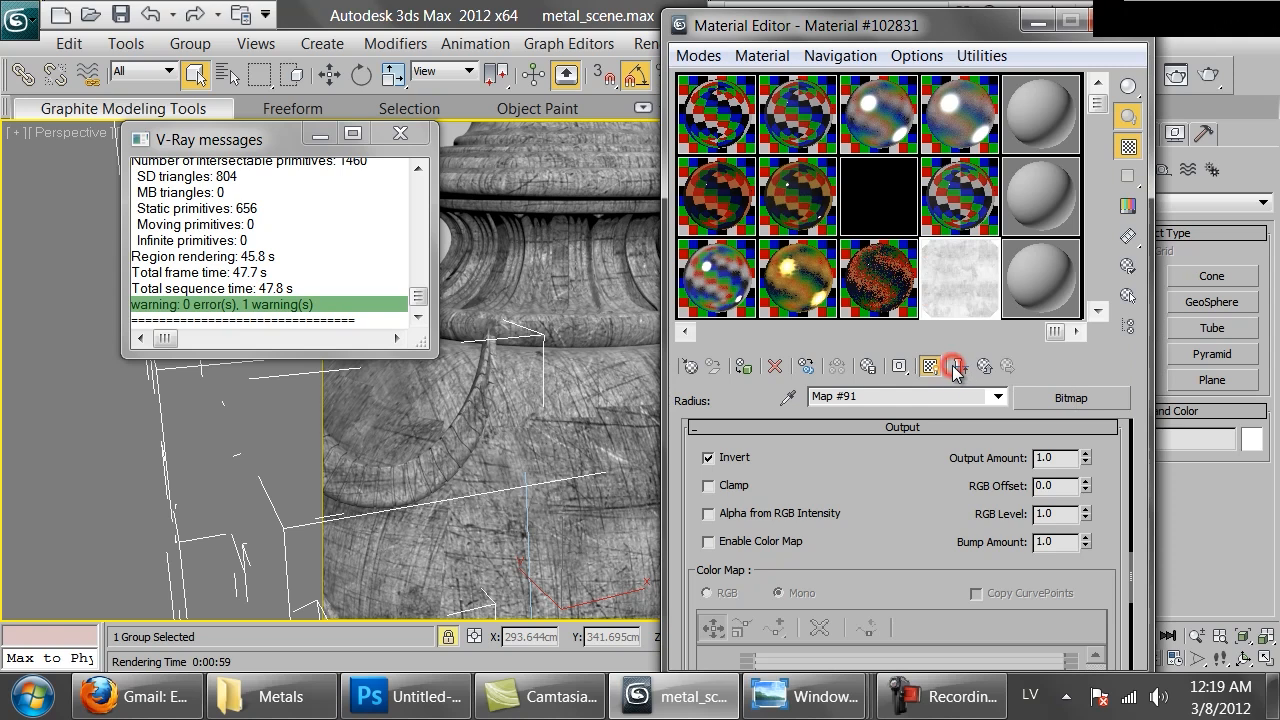
{"action": "double_click", "coordinate": [966, 305]}
{"action": "left_click_drag", "start_coordinate": [1088, 514], "coordinate": [1077, 406]}
{"action": "left_click_drag", "start_coordinate": [1087, 488], "coordinate": [1080, 396]}
{"action": "left_click_drag", "start_coordinate": [1086, 482], "coordinate": [1088, 481]}
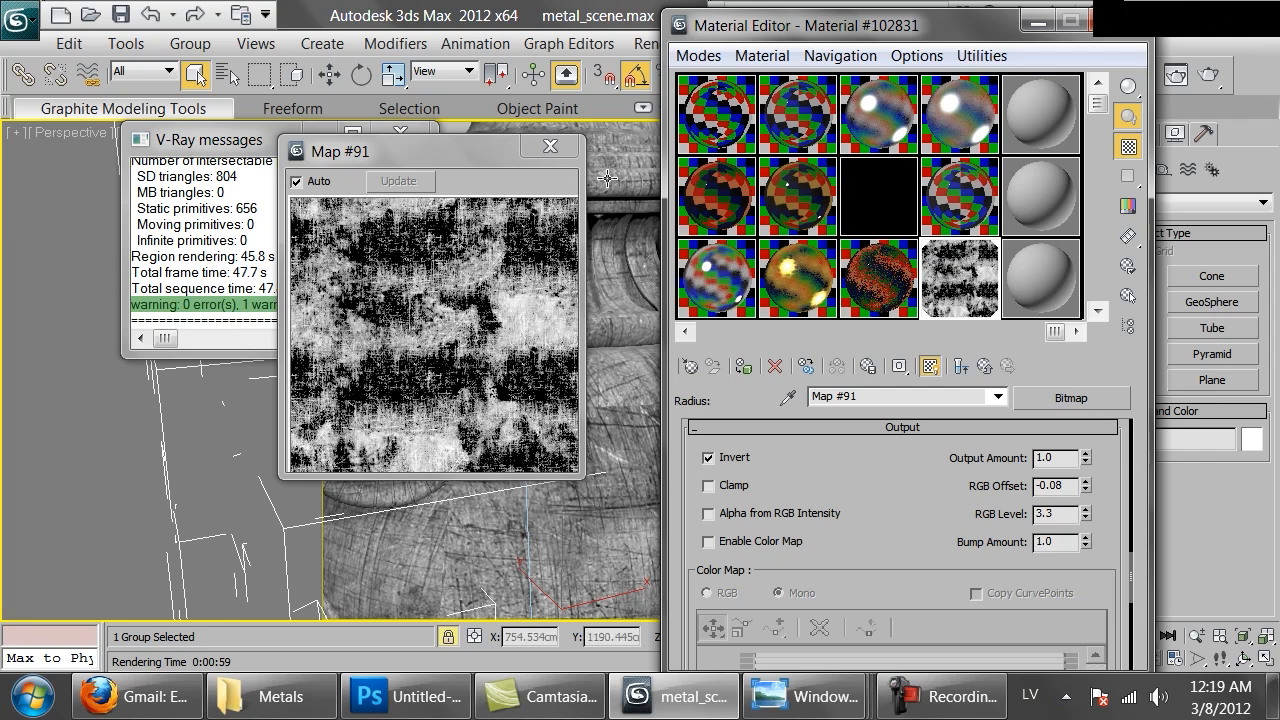
- Close the enlarged map preview, save the scene, and switch the viewport back to the camera view
{"action": "left_click", "coordinate": [550, 146]}
{"action": "key", "text": "ctrl+s"}
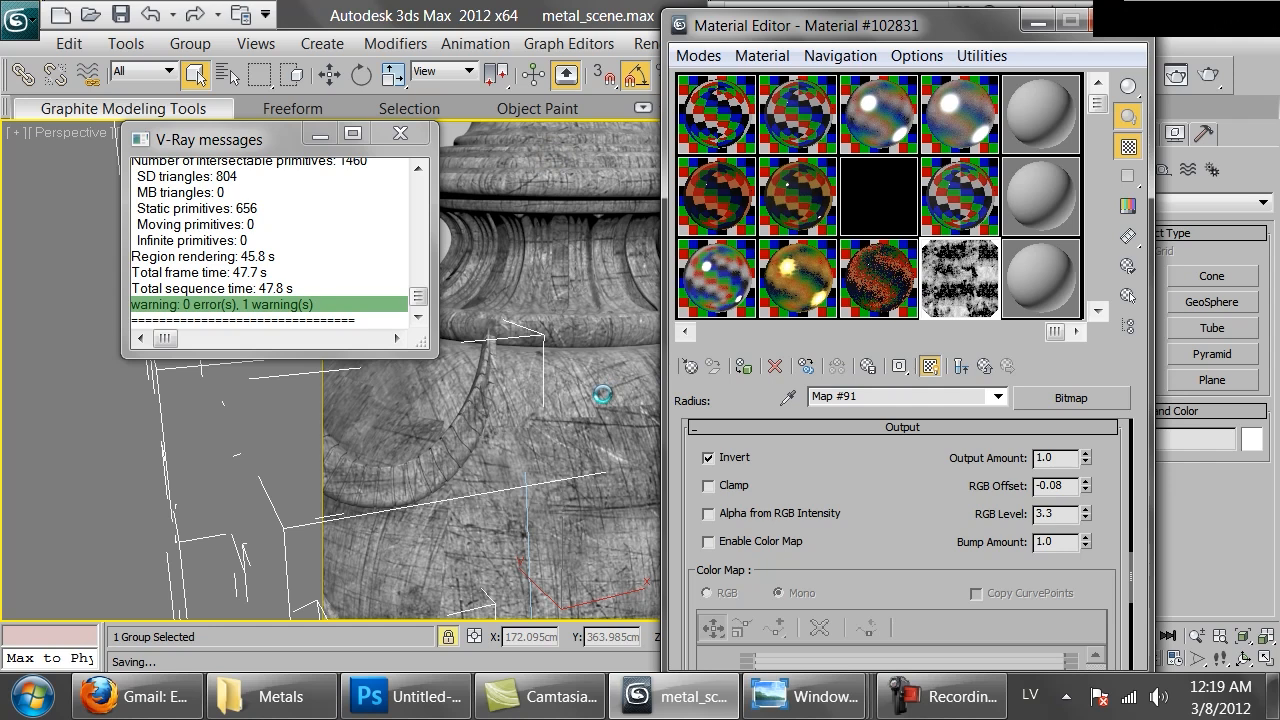
{"action": "key", "text": "c"}
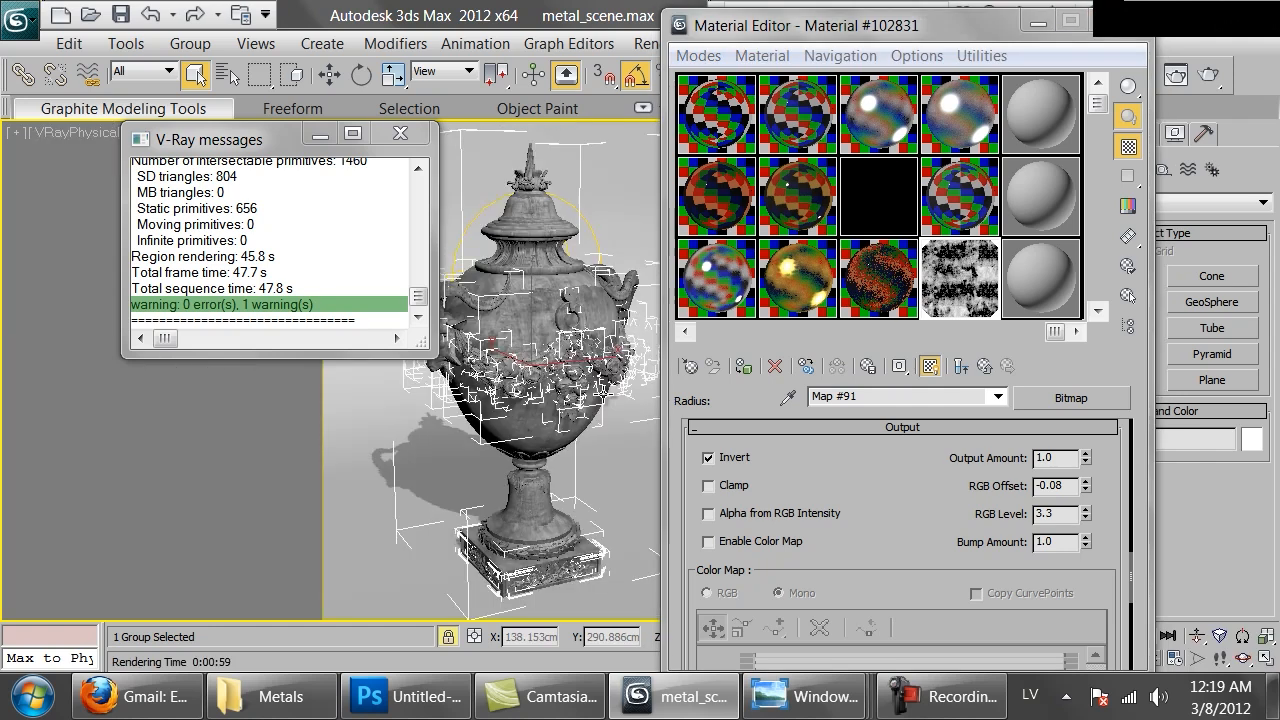
- Return to the blend level, copy the first coat's VRayDirt blend map, and reopen that map's parameters
{"action": "left_click", "coordinate": [961, 367]}
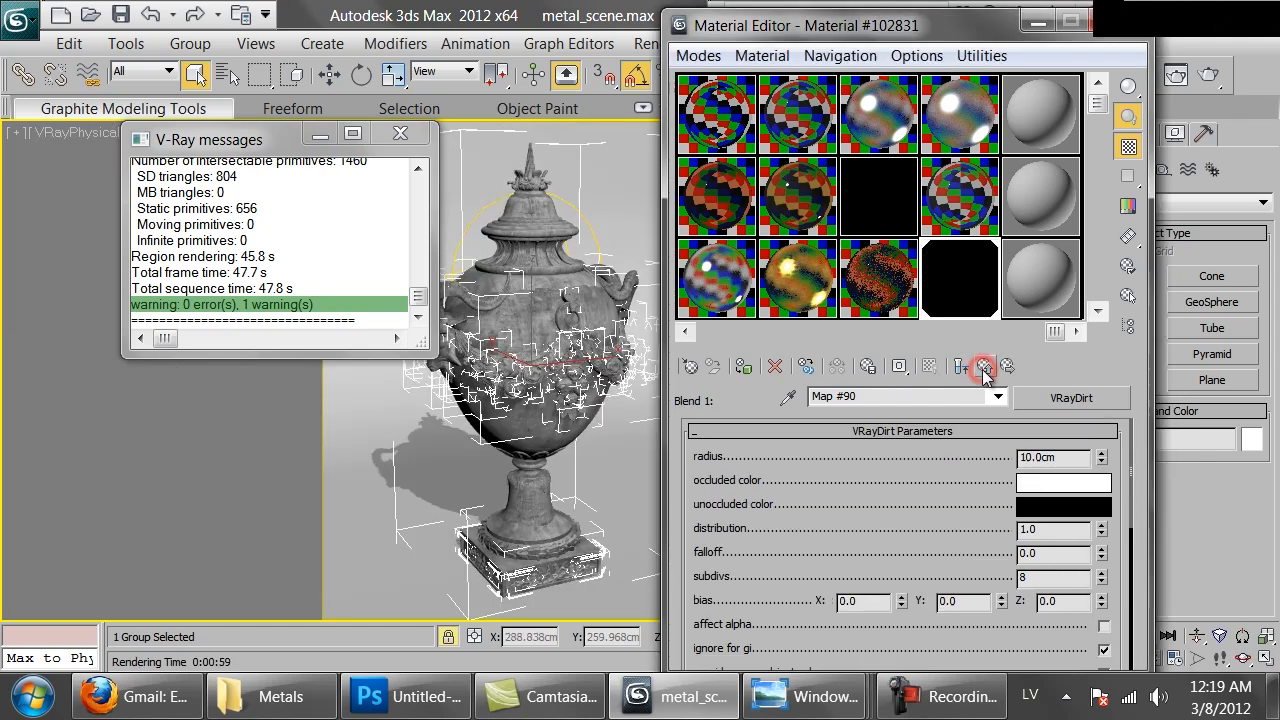
{"action": "left_click", "coordinate": [961, 367]}
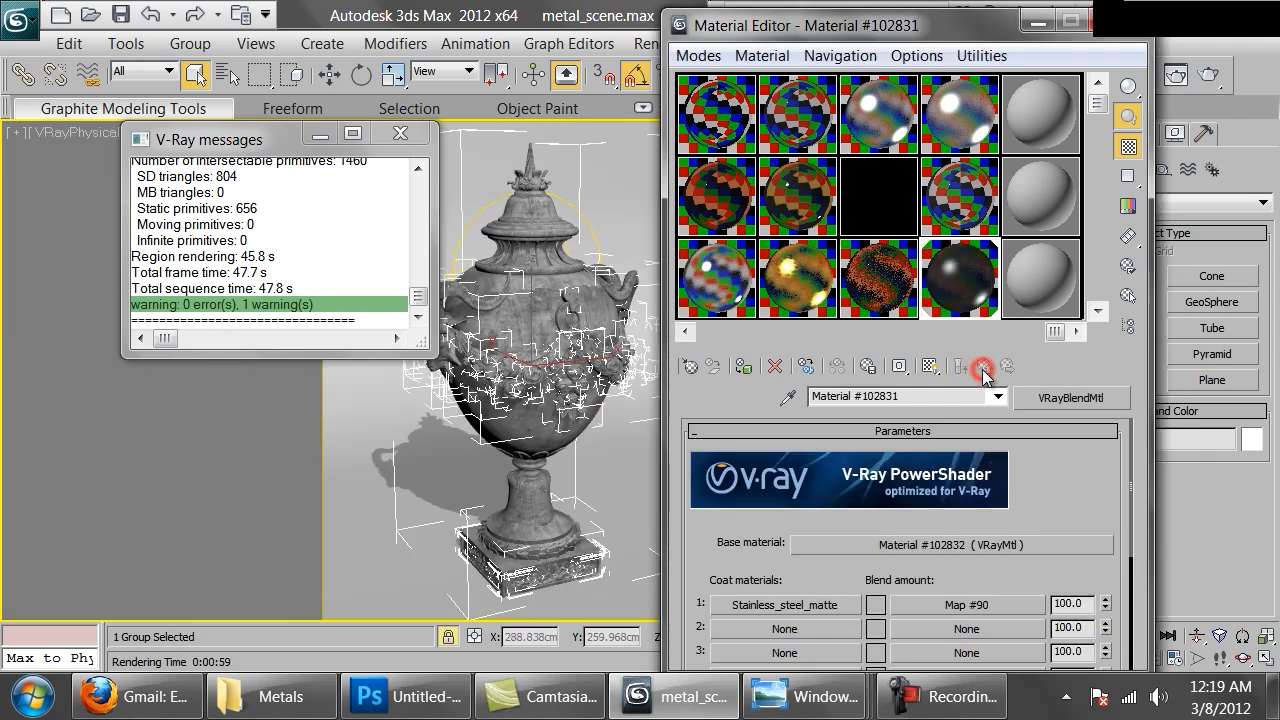
{"action": "right_click", "coordinate": [964, 604]}
{"action": "left_click", "coordinate": [1018, 484]}
{"action": "left_click", "coordinate": [966, 602]}
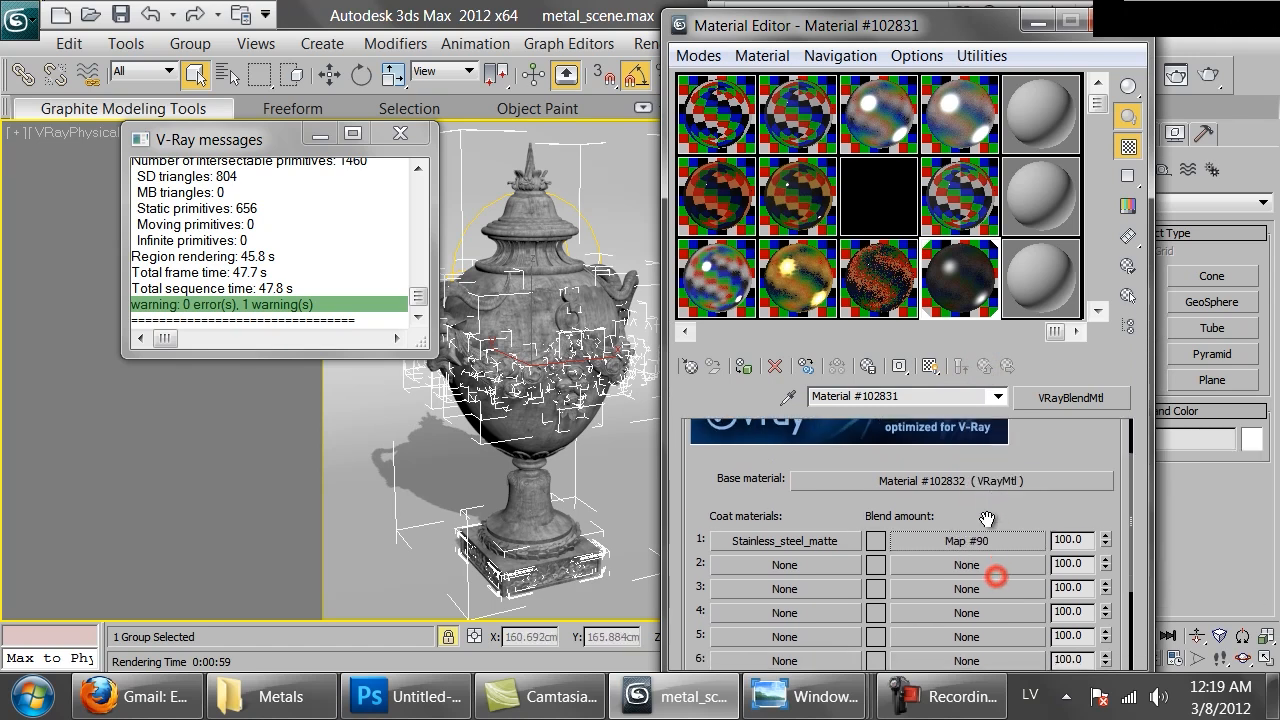
- Paste the copied VRayDirt map into the unoccluded color slot, and again into the unoccluded color slot of the pasted map
{"action": "scroll", "coordinate": [927, 532], "scroll_direction": "down", "scroll_amount": 5}
{"action": "scroll", "coordinate": [927, 532], "scroll_direction": "down", "scroll_amount": 5}
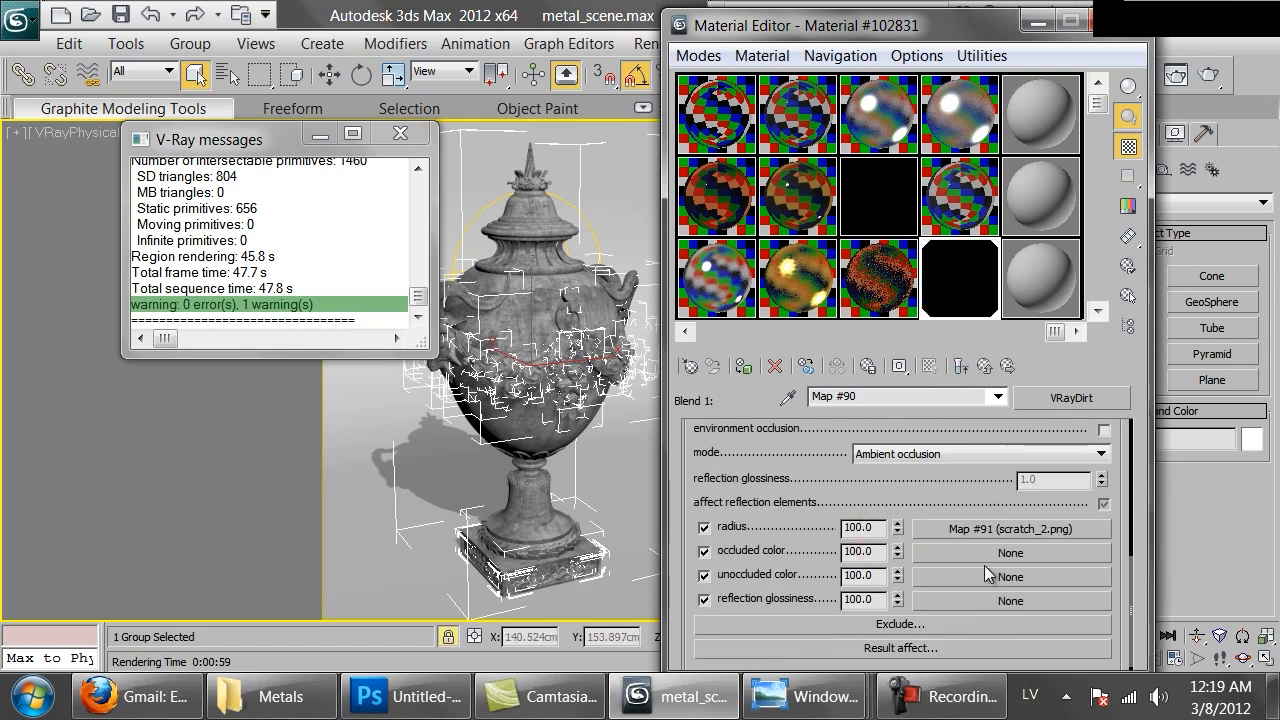
{"action": "right_click", "coordinate": [993, 580]}
{"action": "left_click", "coordinate": [1030, 597]}
{"action": "left_click", "coordinate": [995, 578]}
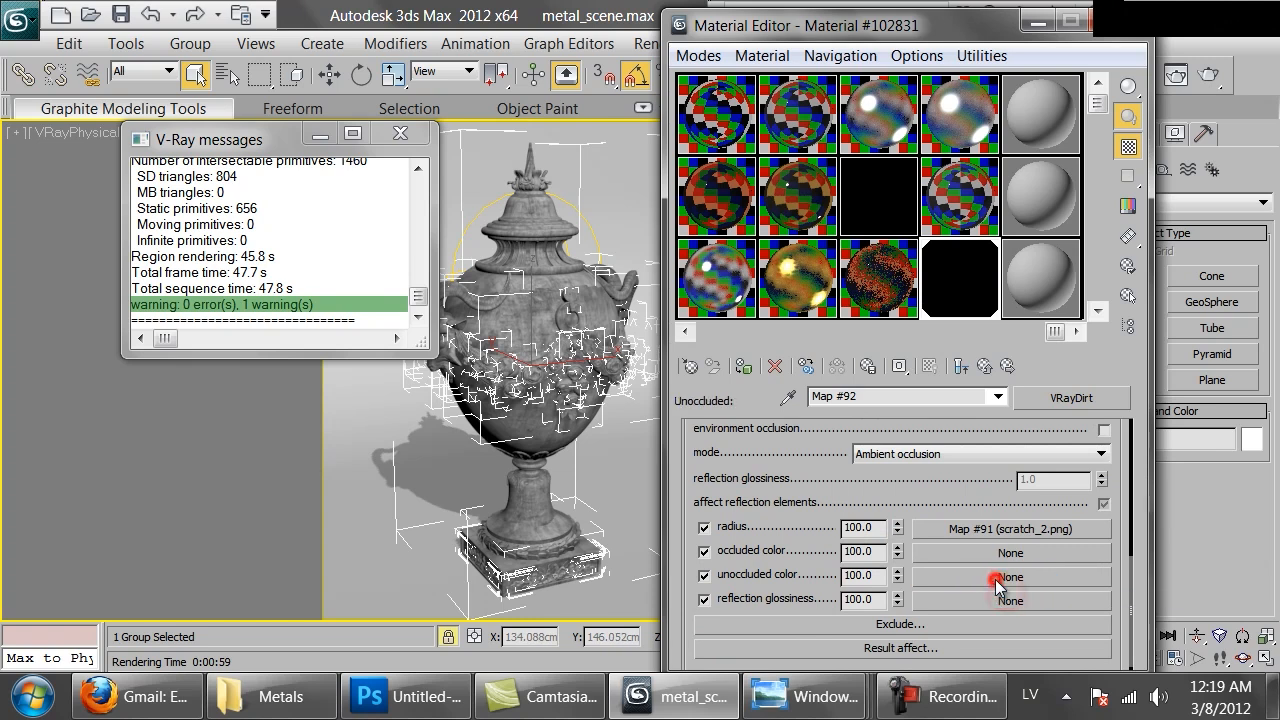
{"action": "right_click", "coordinate": [996, 580]}
{"action": "left_click", "coordinate": [1030, 591]}
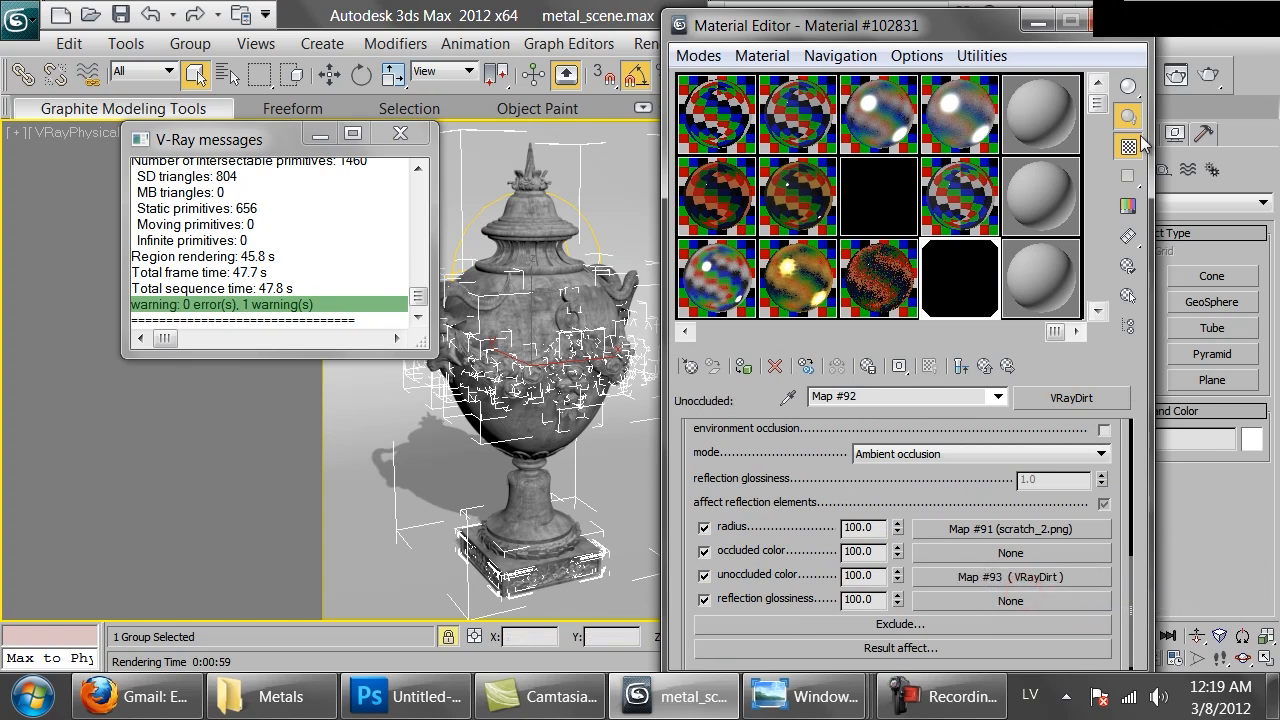
- Test-render the vase from the camera, inspect the worn metal up close, and cancel the render
{"action": "left_click", "coordinate": [1207, 84]}
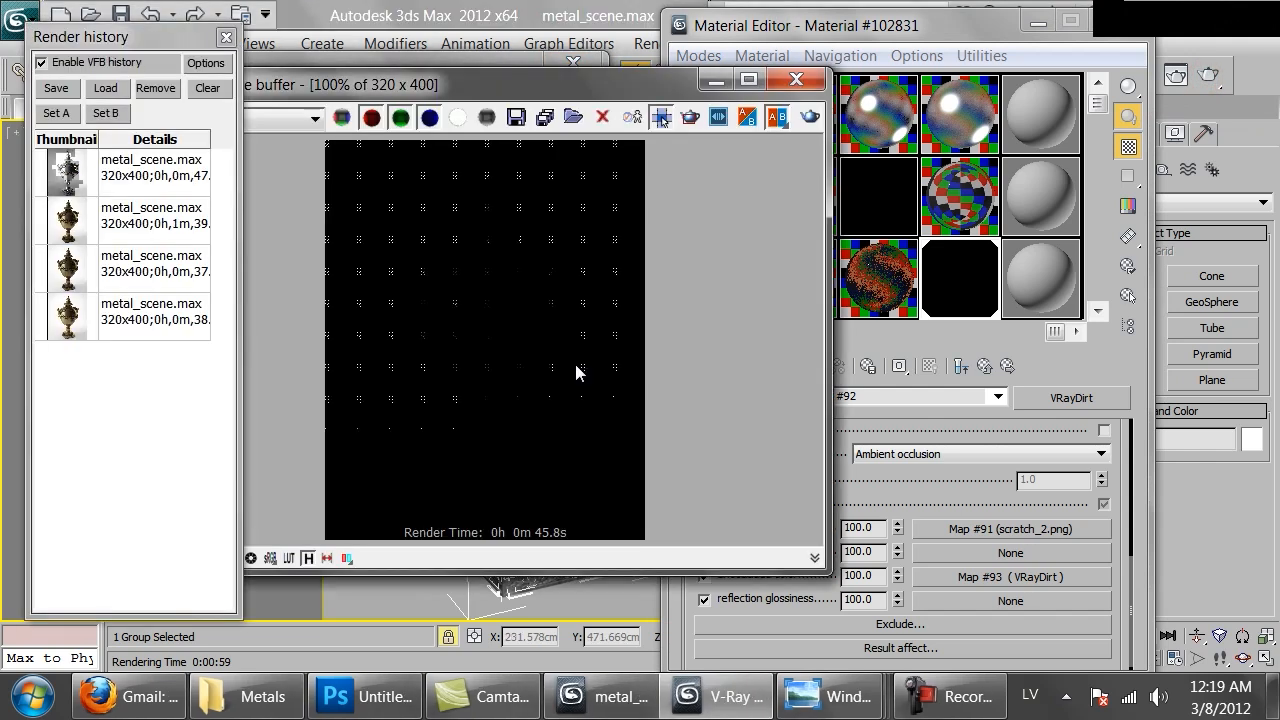
{"action": "double_click", "coordinate": [480, 347]}
{"action": "scroll", "coordinate": [470, 240], "scroll_direction": "up", "scroll_amount": 1}
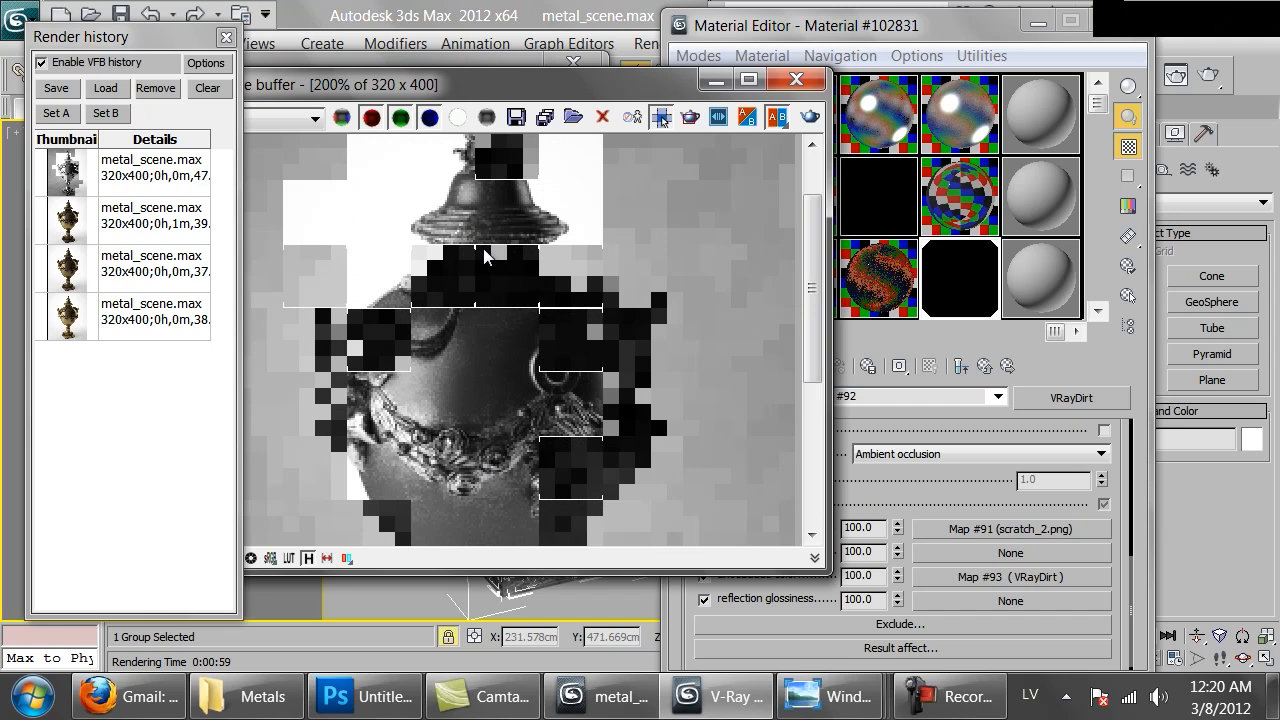
{"action": "scroll", "coordinate": [513, 292], "scroll_direction": "down", "scroll_amount": 1}
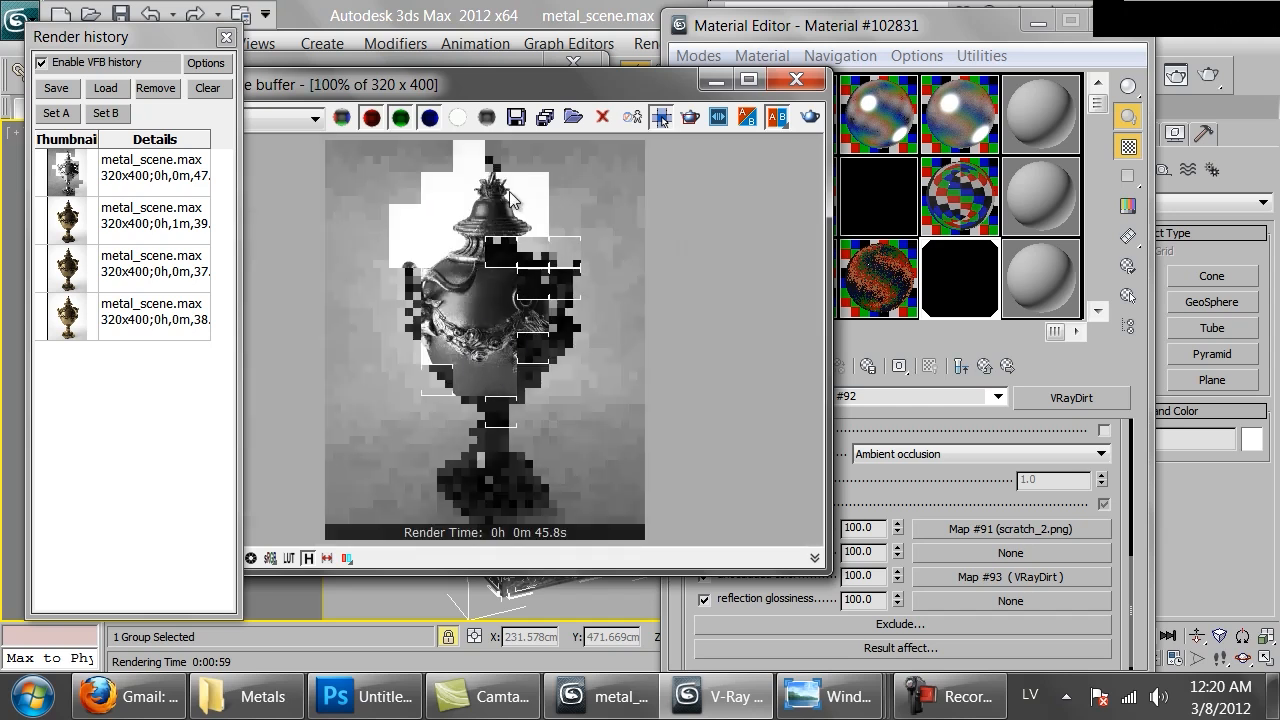
{"action": "left_click", "coordinate": [690, 117]}
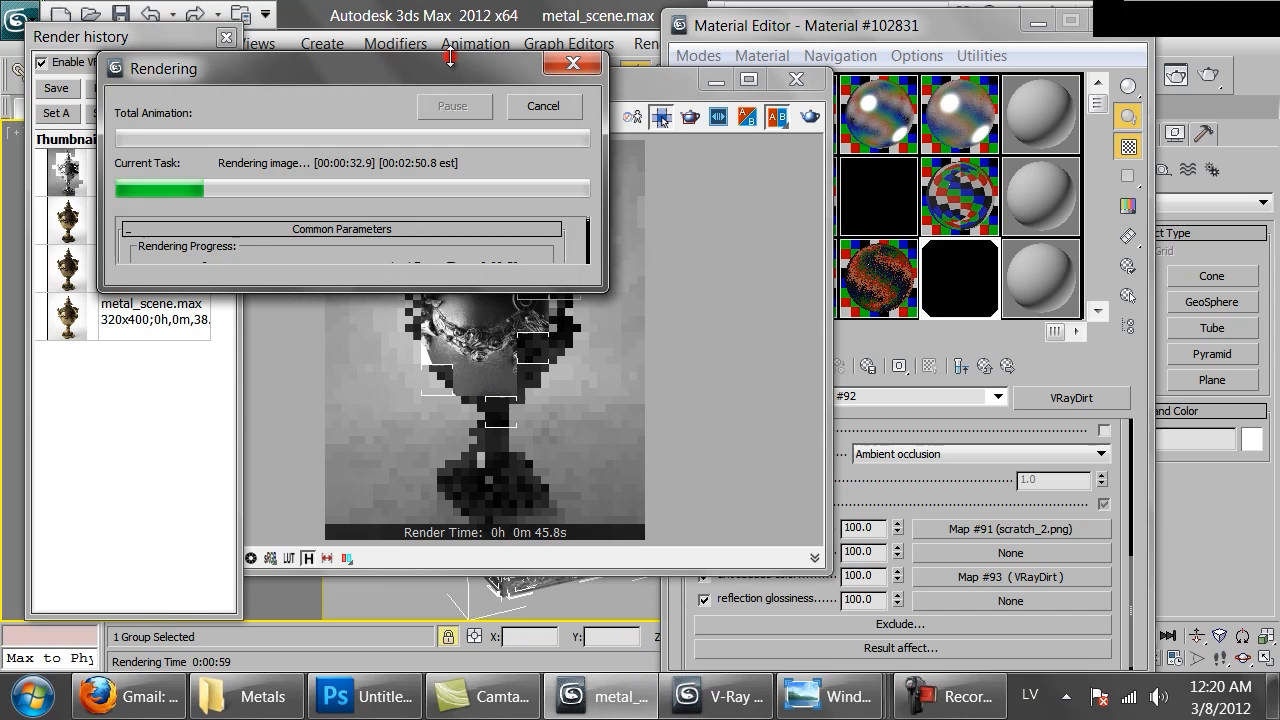
{"action": "left_click", "coordinate": [545, 106]}
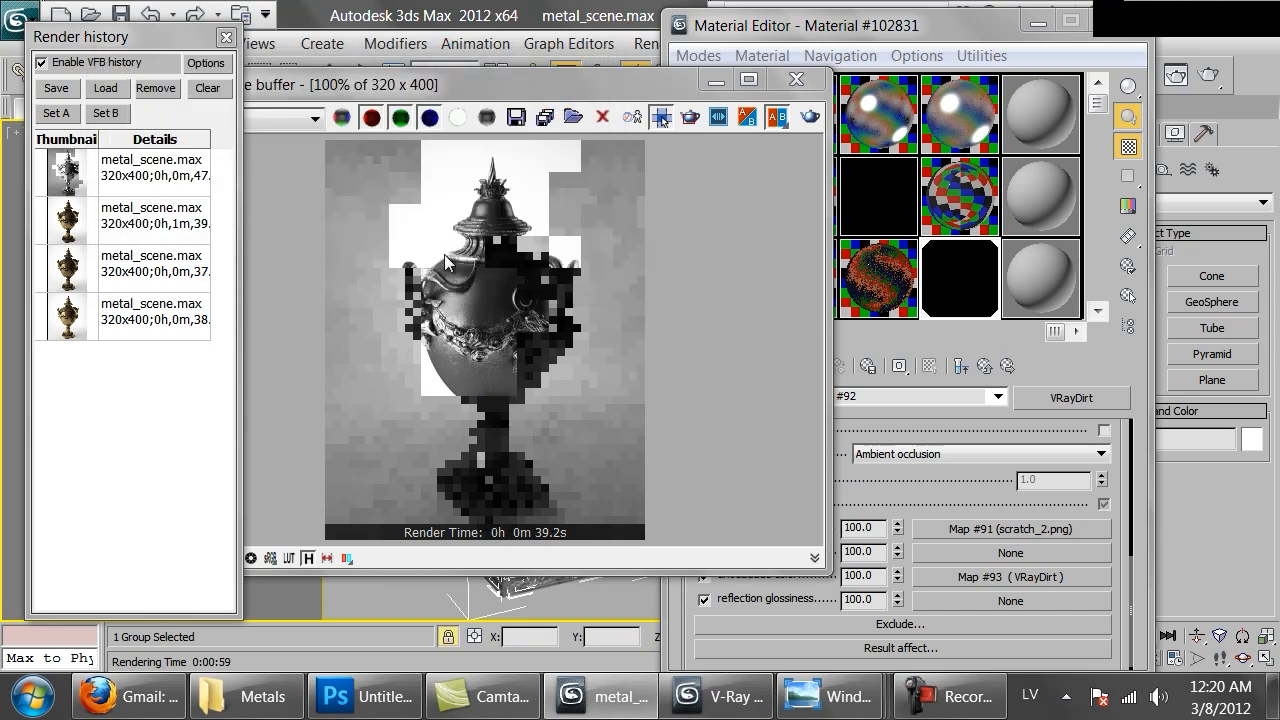
- Set the radius of the first nested VRayDirt map to 25 cm
{"action": "left_click", "coordinate": [925, 500]}
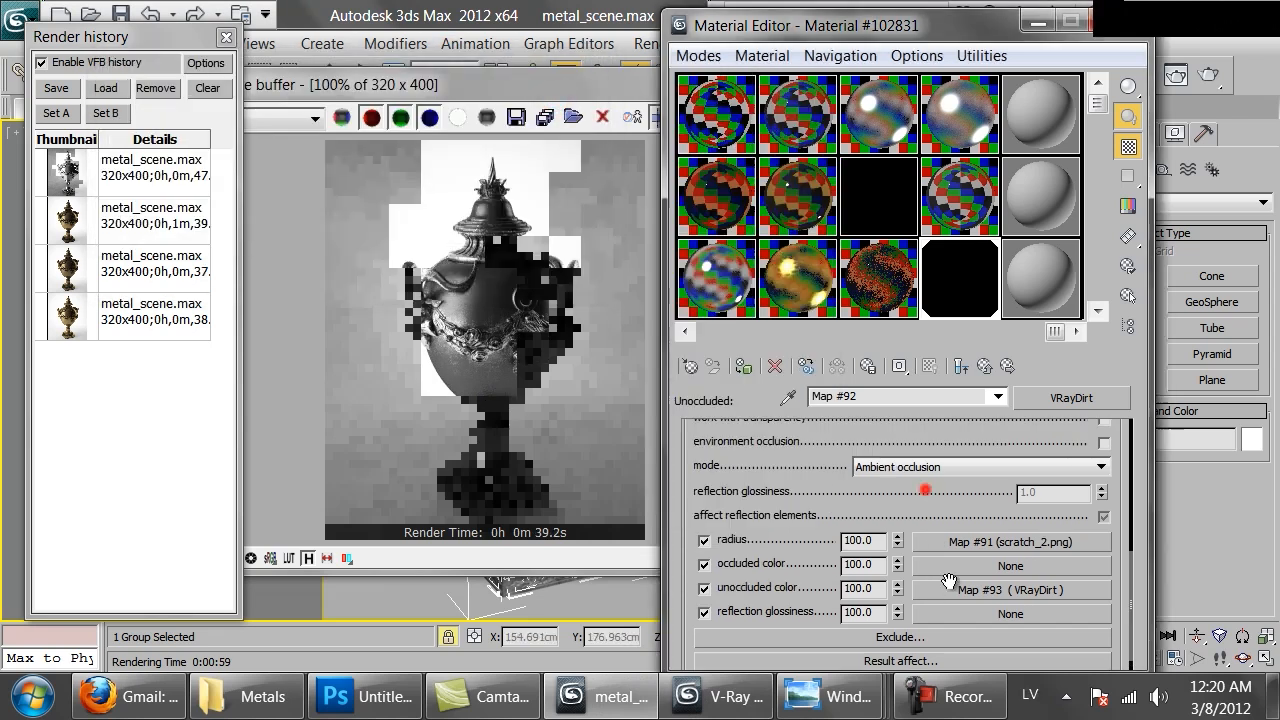
{"action": "scroll", "coordinate": [920, 486], "scroll_direction": "up", "scroll_amount": 5}
{"action": "double_click", "coordinate": [1065, 457]}
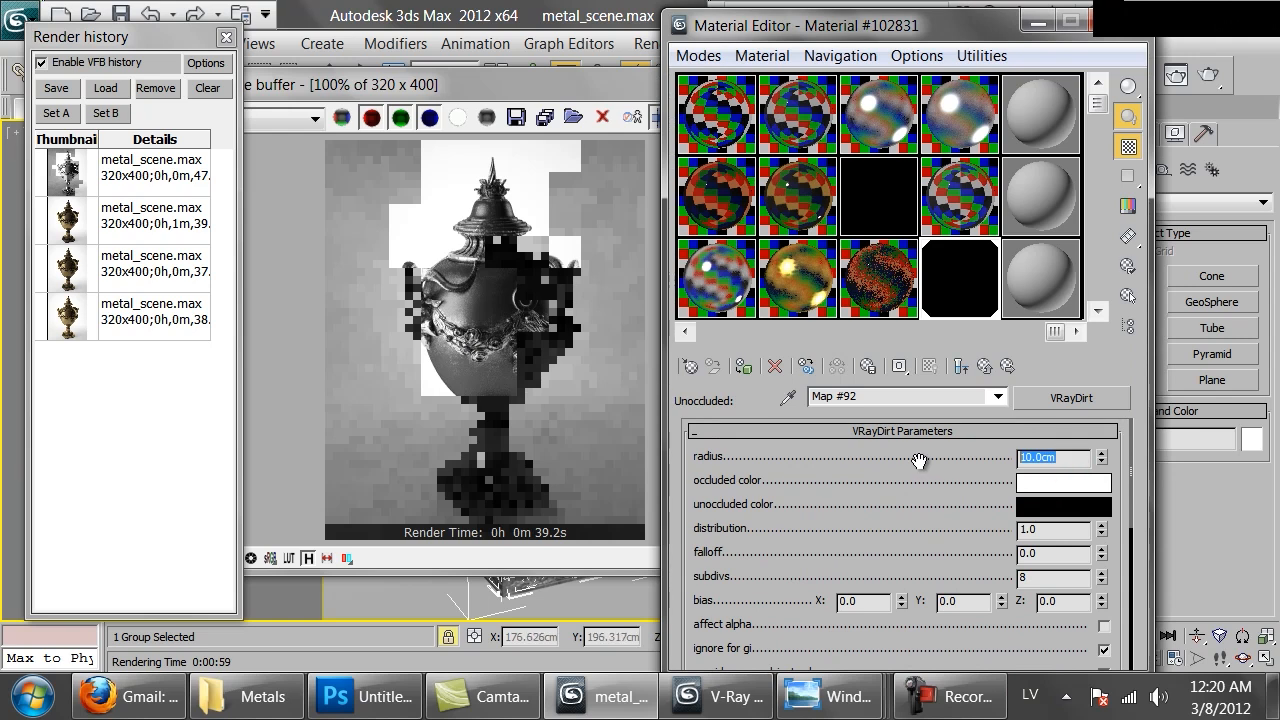
{"action": "type", "text": "25"}
{"action": "key", "text": "Return"}
- Go through the VRayDirt maps nested in the unoccluded color slots and set the last opened map's radius to 25 cm
{"action": "scroll", "coordinate": [940, 540], "scroll_direction": "down", "scroll_amount": 10}
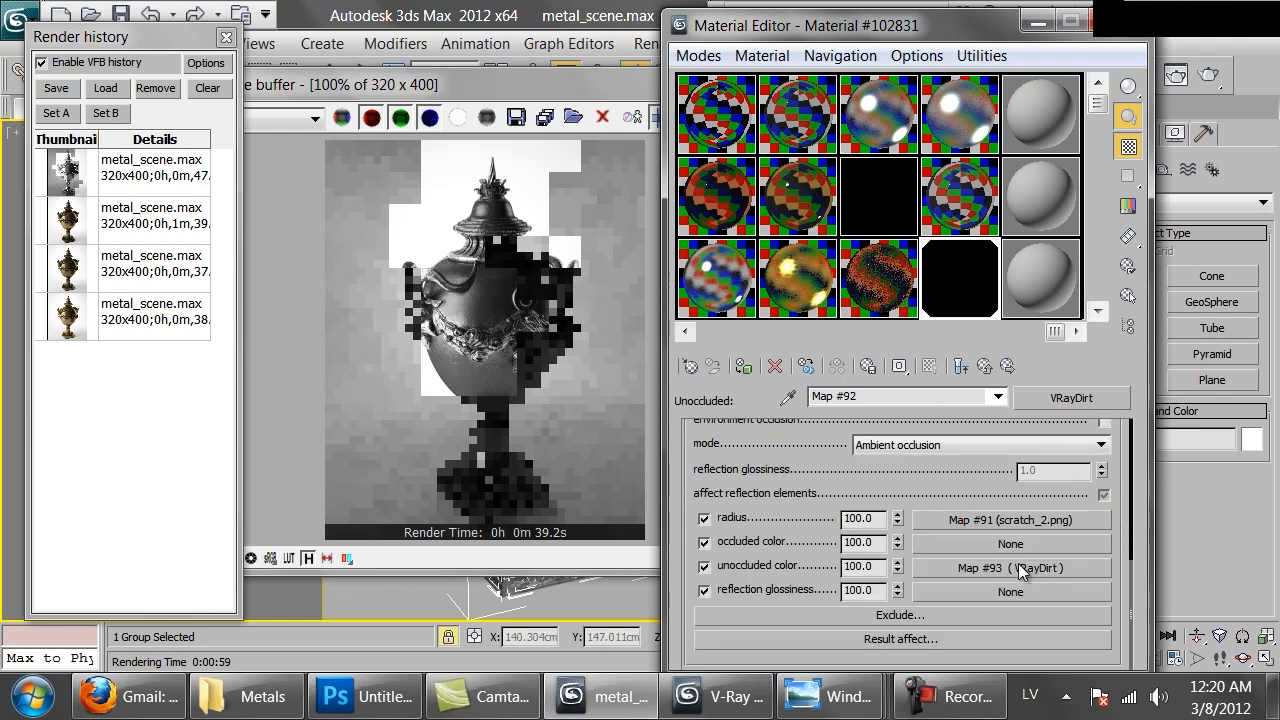
{"action": "left_click", "coordinate": [1027, 576]}
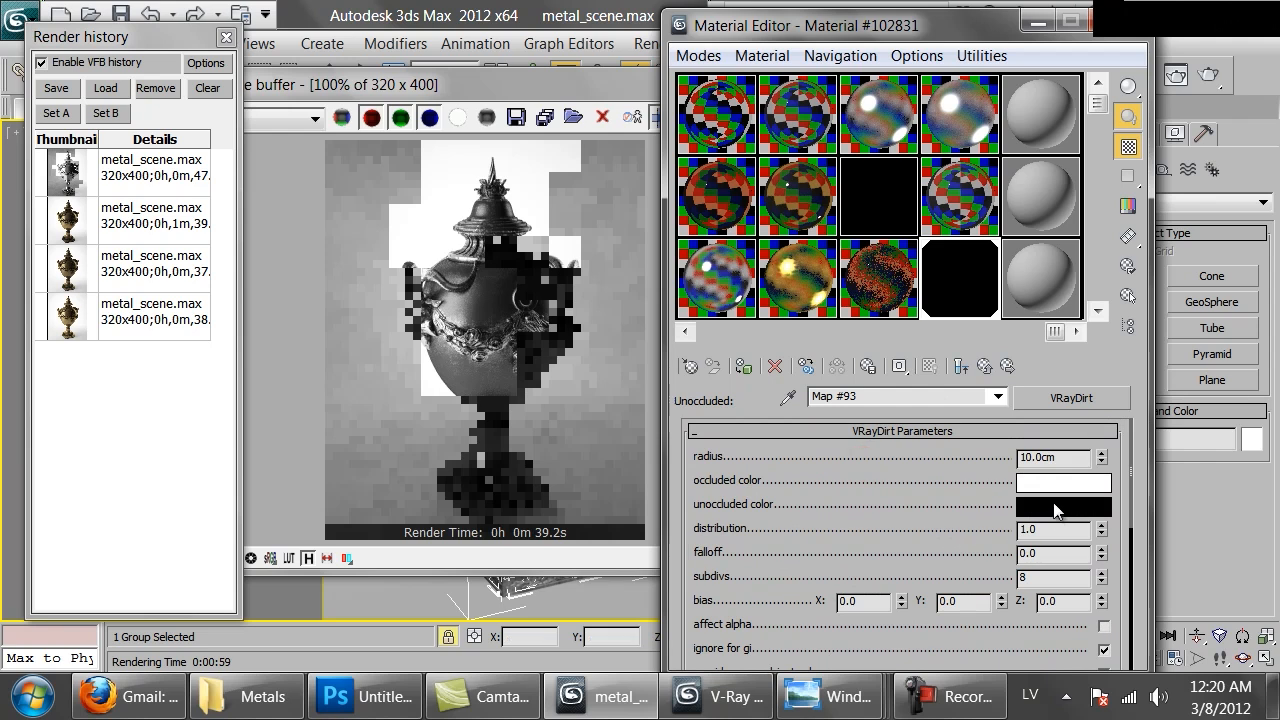
{"action": "double_click", "coordinate": [1066, 457]}
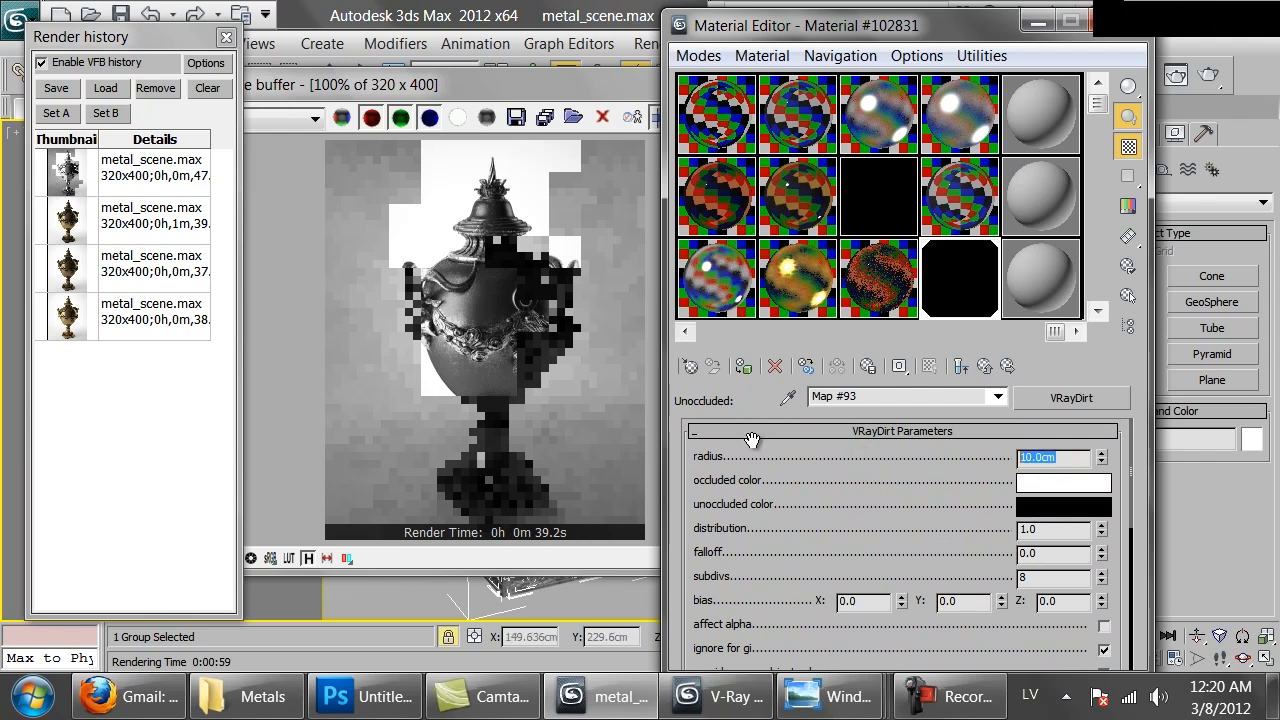
{"action": "key", "text": "Return"}
{"action": "scroll", "coordinate": [830, 546], "scroll_direction": "down", "scroll_amount": 10}
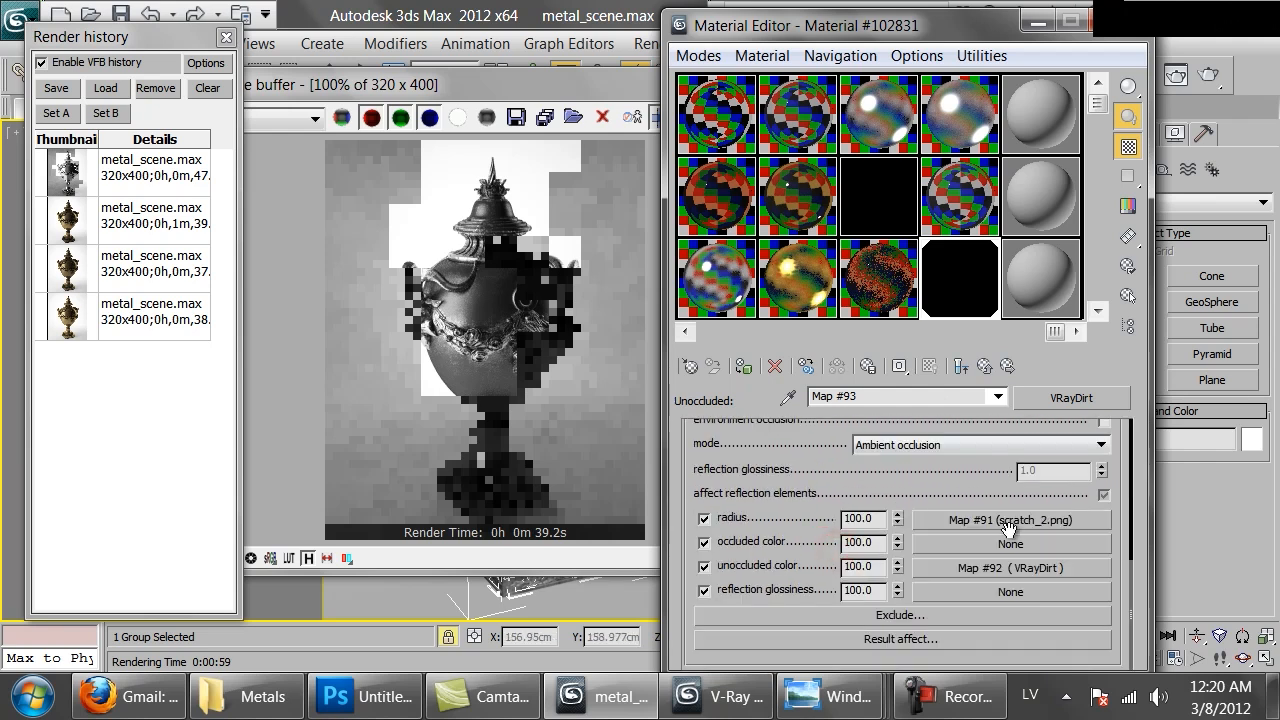
{"action": "left_click", "coordinate": [1027, 568]}
{"action": "scroll", "coordinate": [851, 482], "scroll_direction": "up", "scroll_amount": 5}
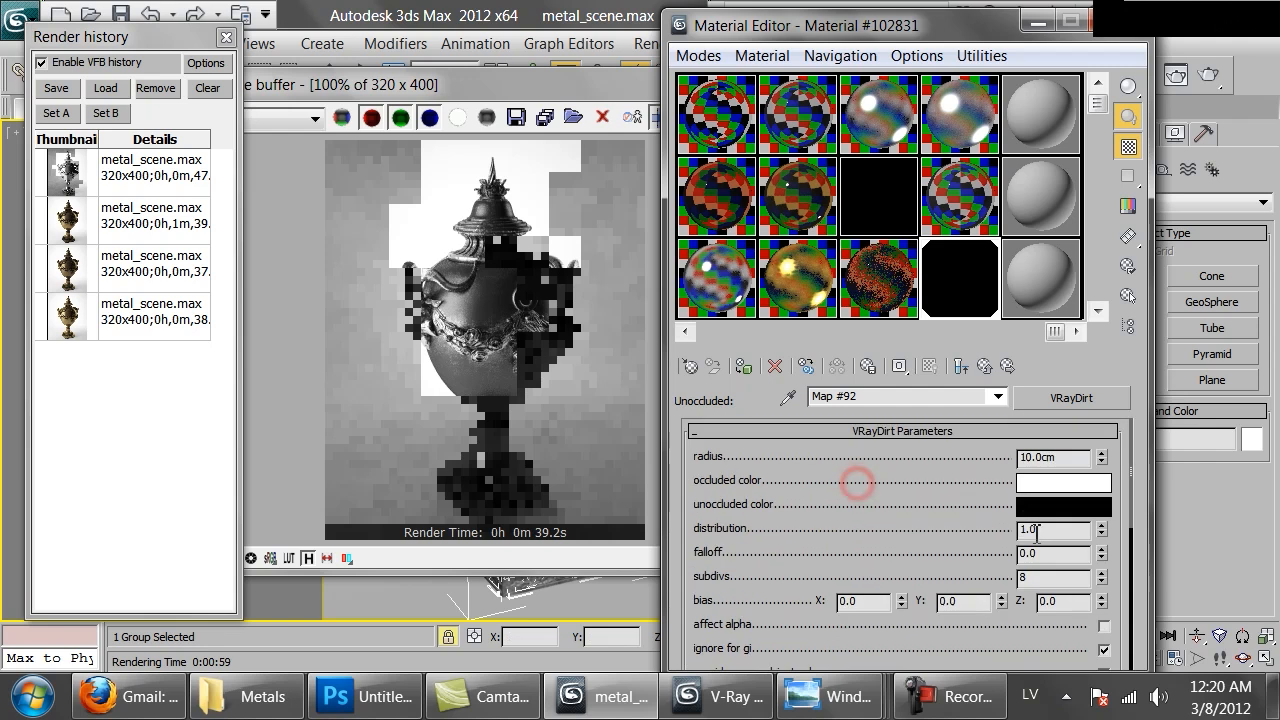
{"action": "double_click", "coordinate": [1062, 458]}
{"action": "type", "text": "25"}
{"action": "key", "text": "Return"}
- Return to the VRayDirt map that blends the first coat and set its radius to 25 cm
{"action": "left_click", "coordinate": [985, 368]}
{"action": "double_click", "coordinate": [1078, 461]}
{"action": "type", "text": "25"}
{"action": "key", "text": "Return"}
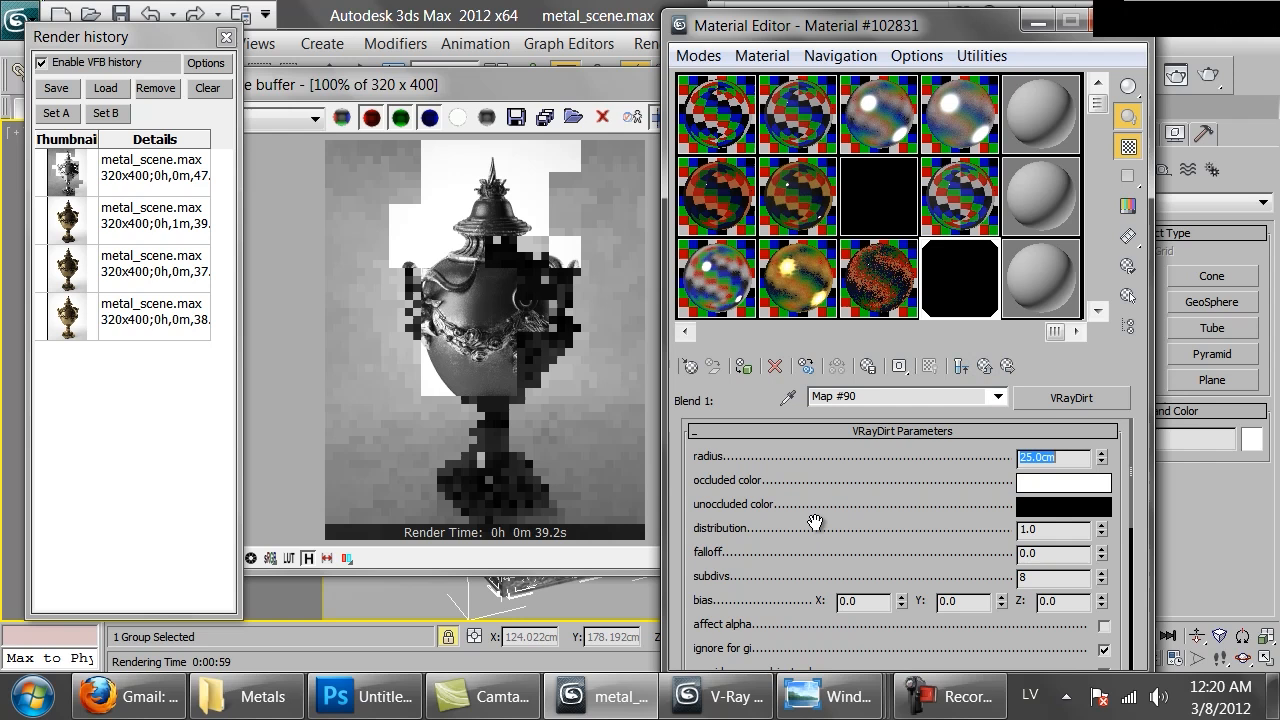
{"action": "left_click", "coordinate": [522, 387]}
{"action": "left_click", "coordinate": [806, 119]}
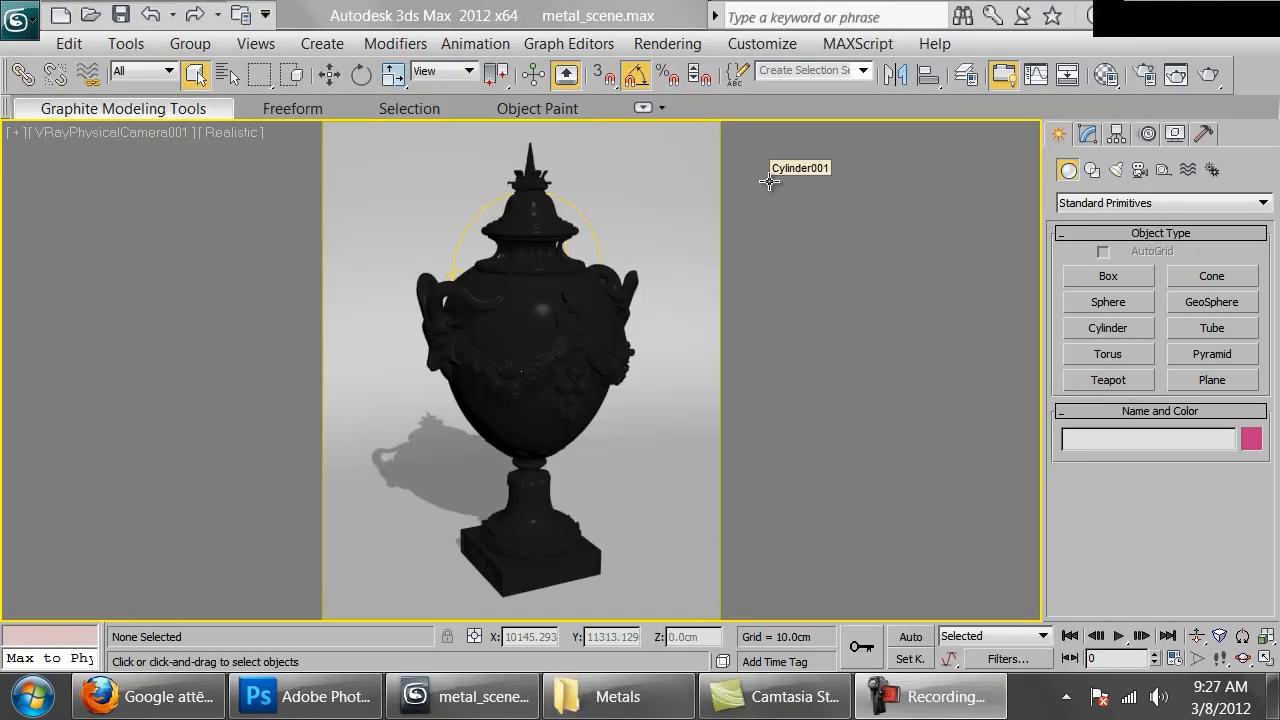
- View the yellow-gold diamond ring reference photo from the Metals folder and return to the 3ds Max scene
{"action": "left_click", "coordinate": [618, 696]}
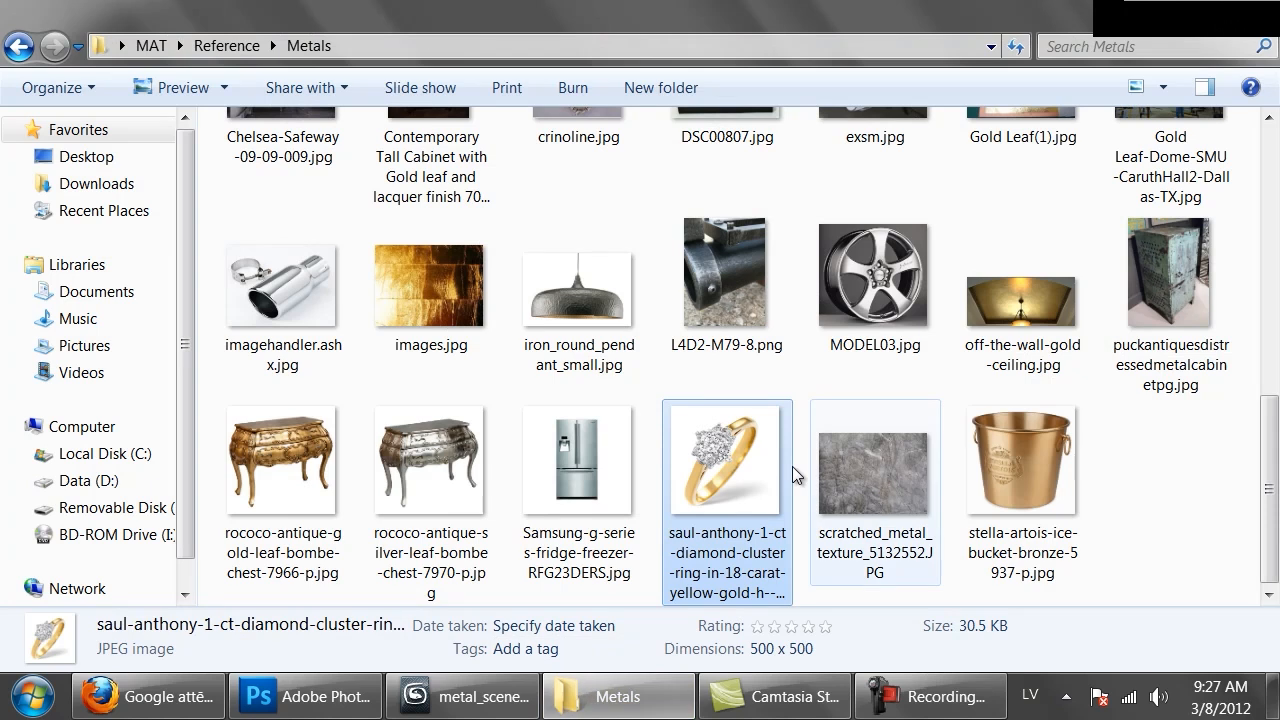
{"action": "double_click", "coordinate": [737, 472]}
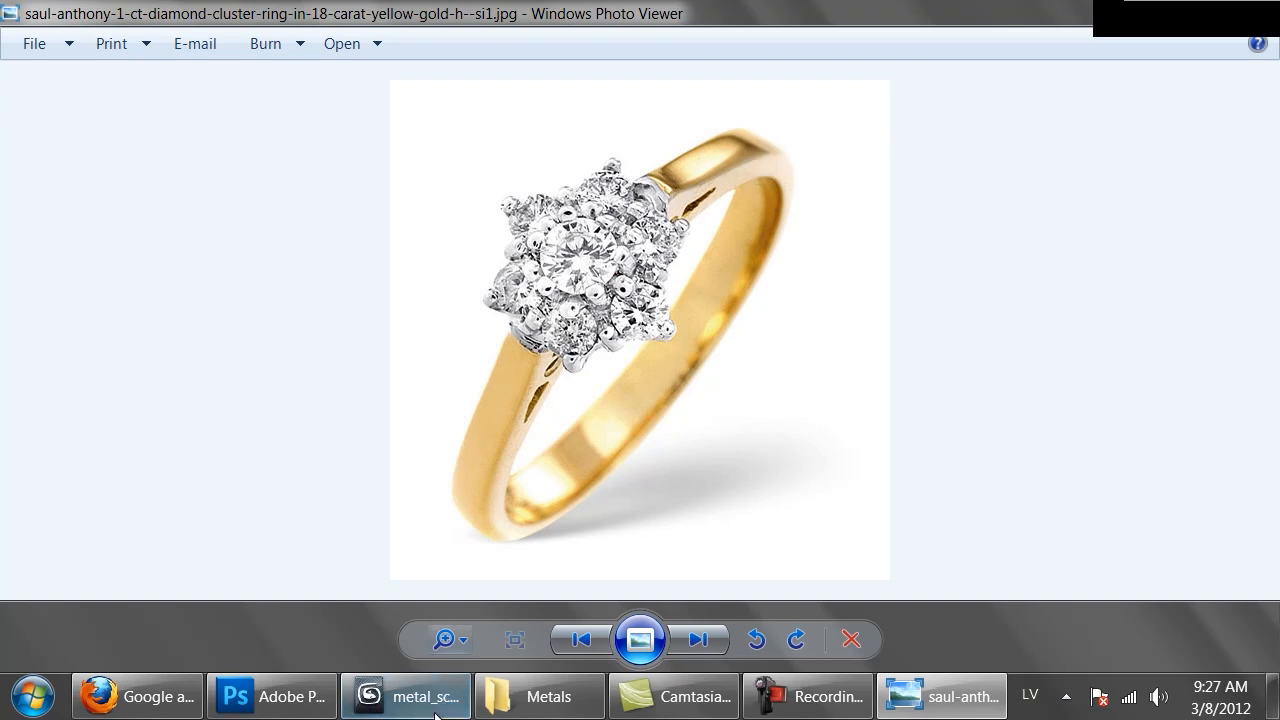
{"action": "left_click", "coordinate": [405, 697]}
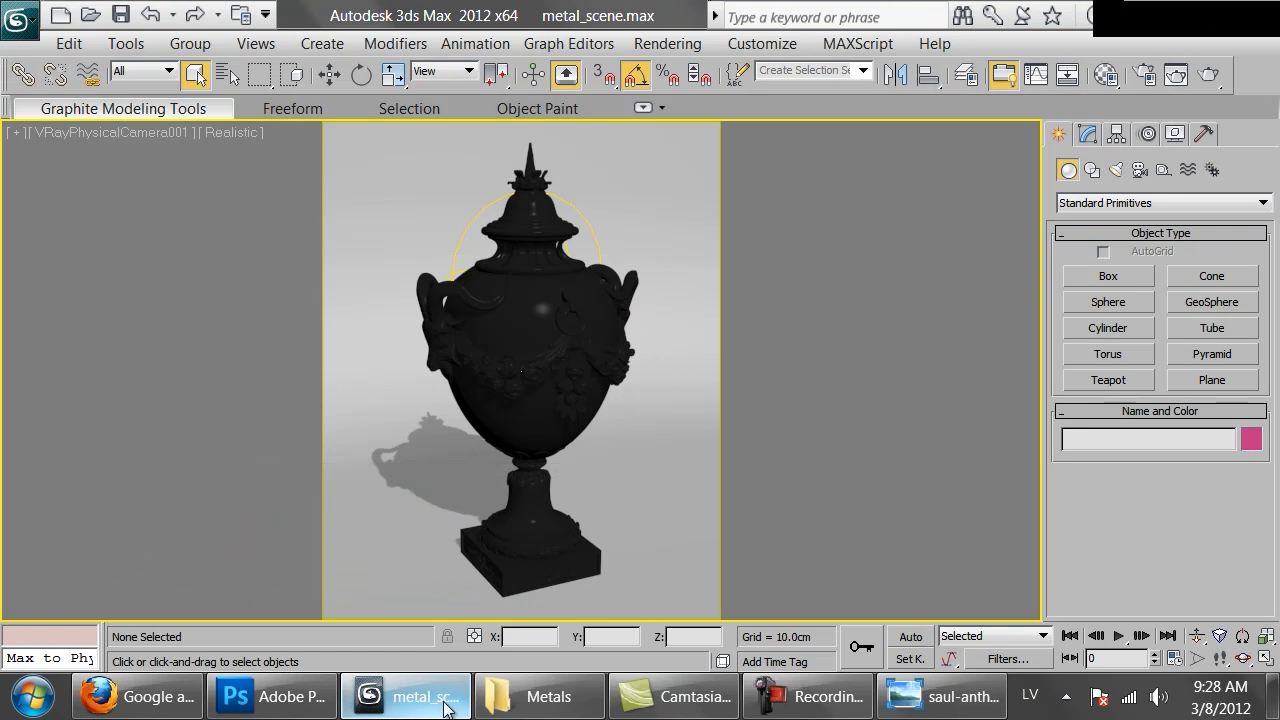
- Turn the unused 15 - Default sample slot into a VRayBlendMtl with a VRayMtl as its base material
{"action": "key", "text": "m"}
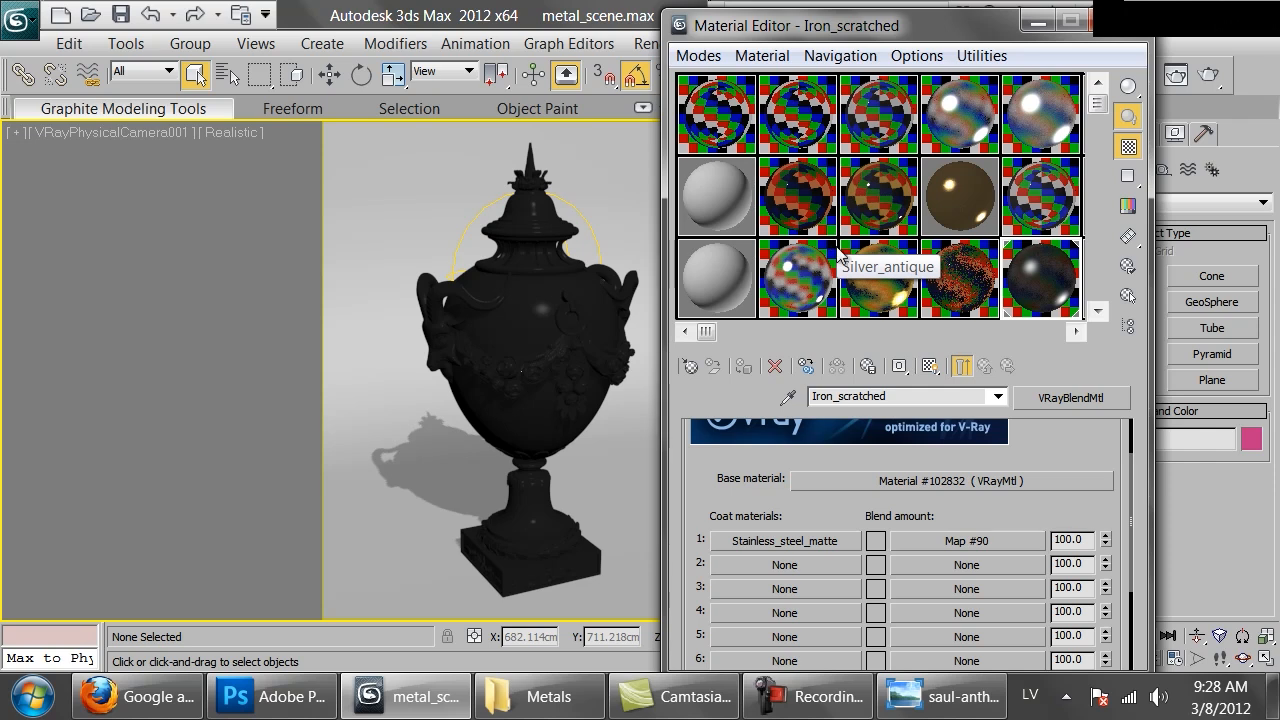
{"action": "left_click", "coordinate": [724, 225]}
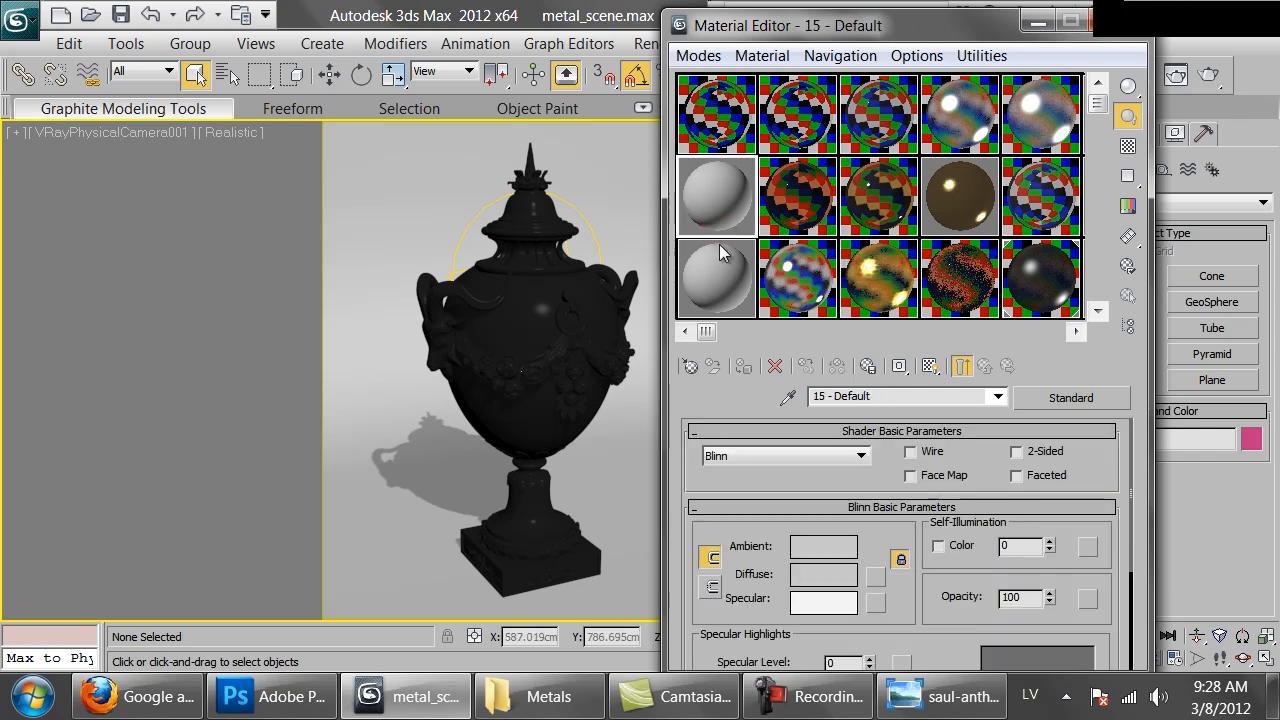
{"action": "left_click", "coordinate": [689, 366]}
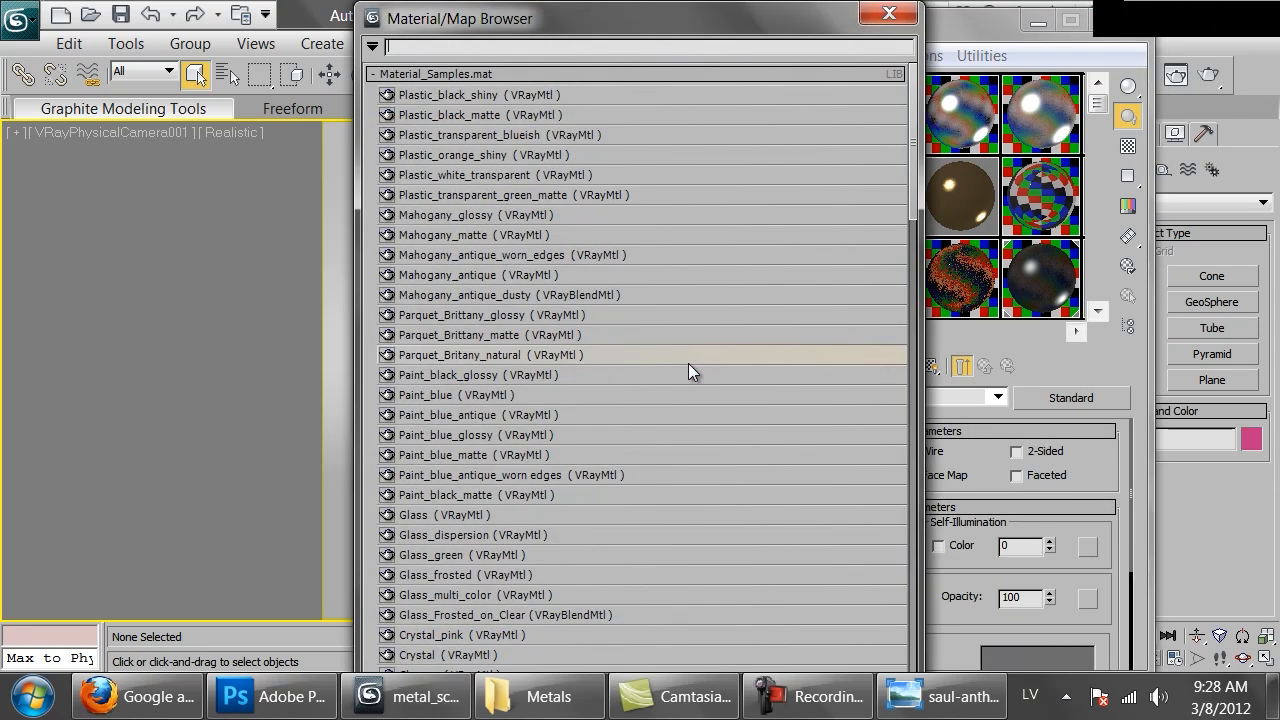
{"action": "left_click", "coordinate": [400, 74]}
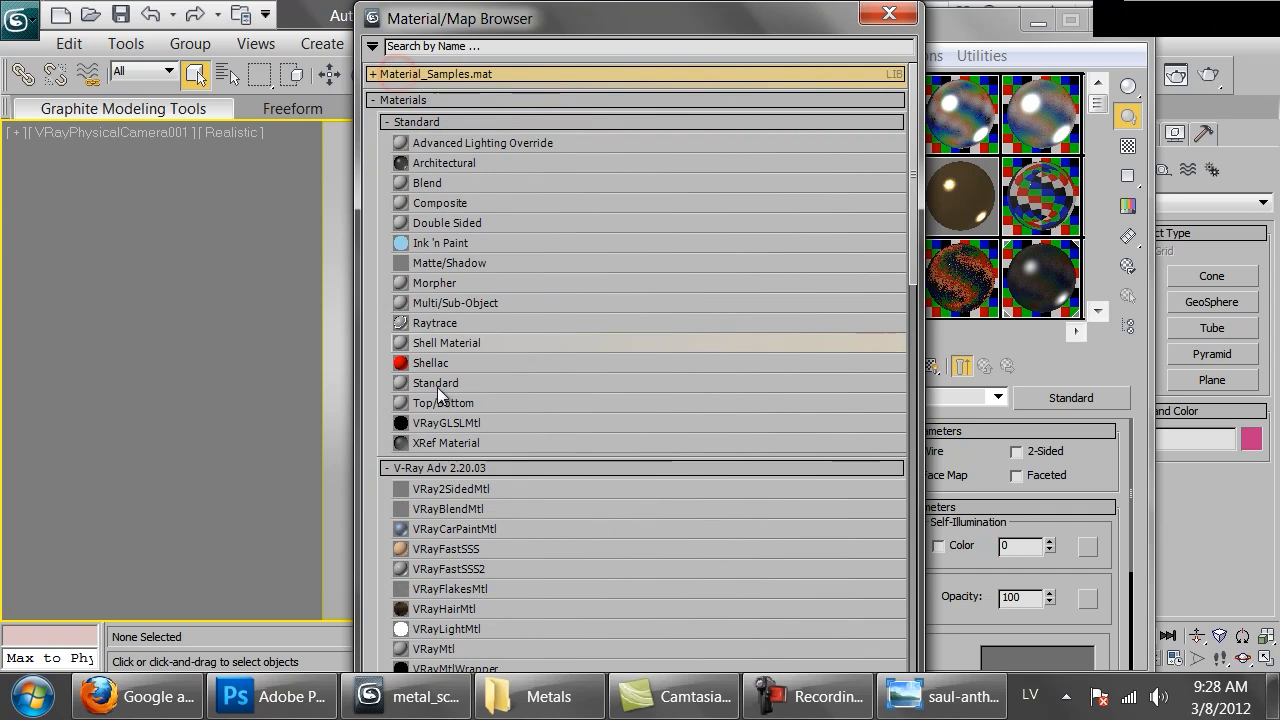
{"action": "double_click", "coordinate": [445, 508]}
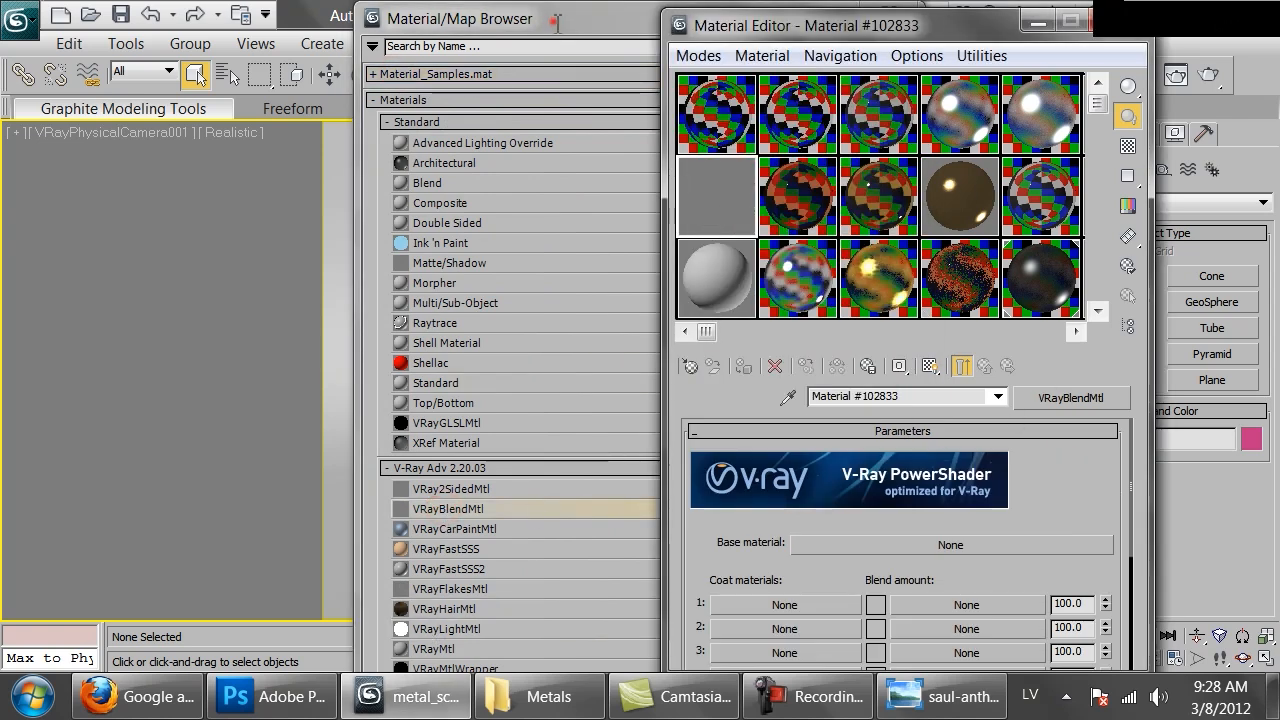
{"action": "left_click_drag", "start_coordinate": [557, 22], "coordinate": [456, 54]}
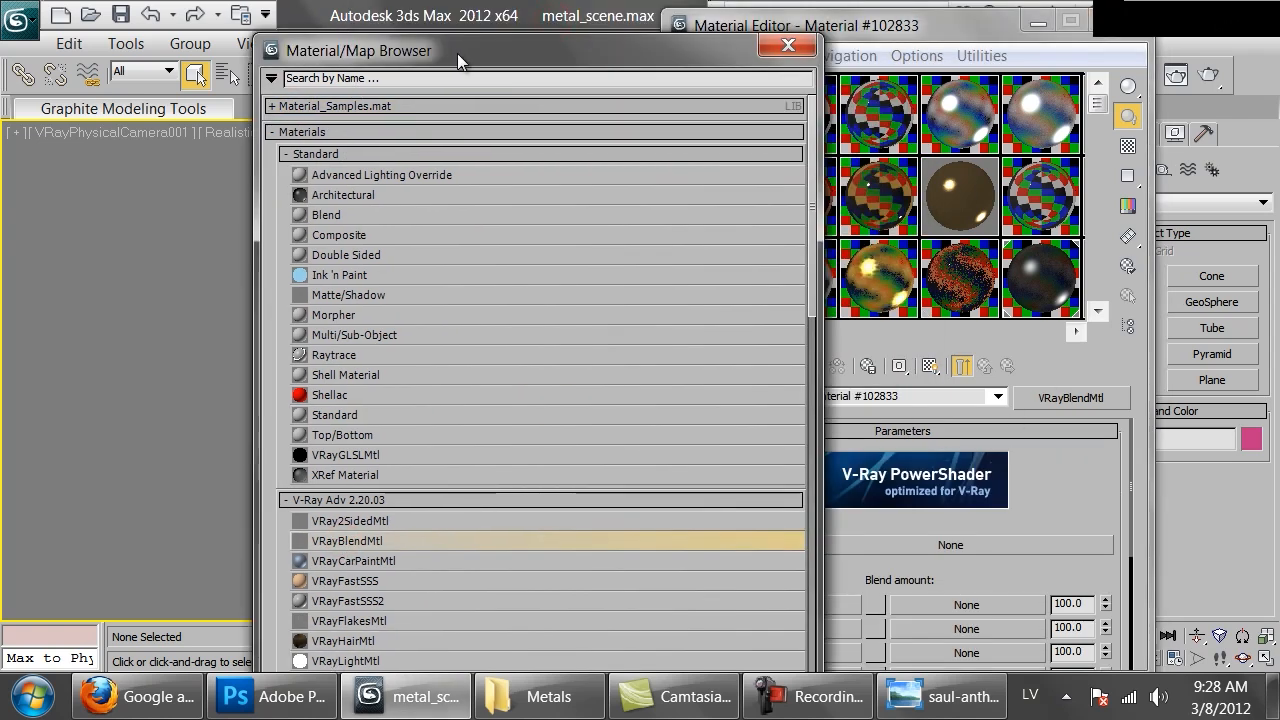
{"action": "left_click", "coordinate": [781, 44]}
{"action": "left_click", "coordinate": [762, 55]}
{"action": "left_click", "coordinate": [785, 30]}
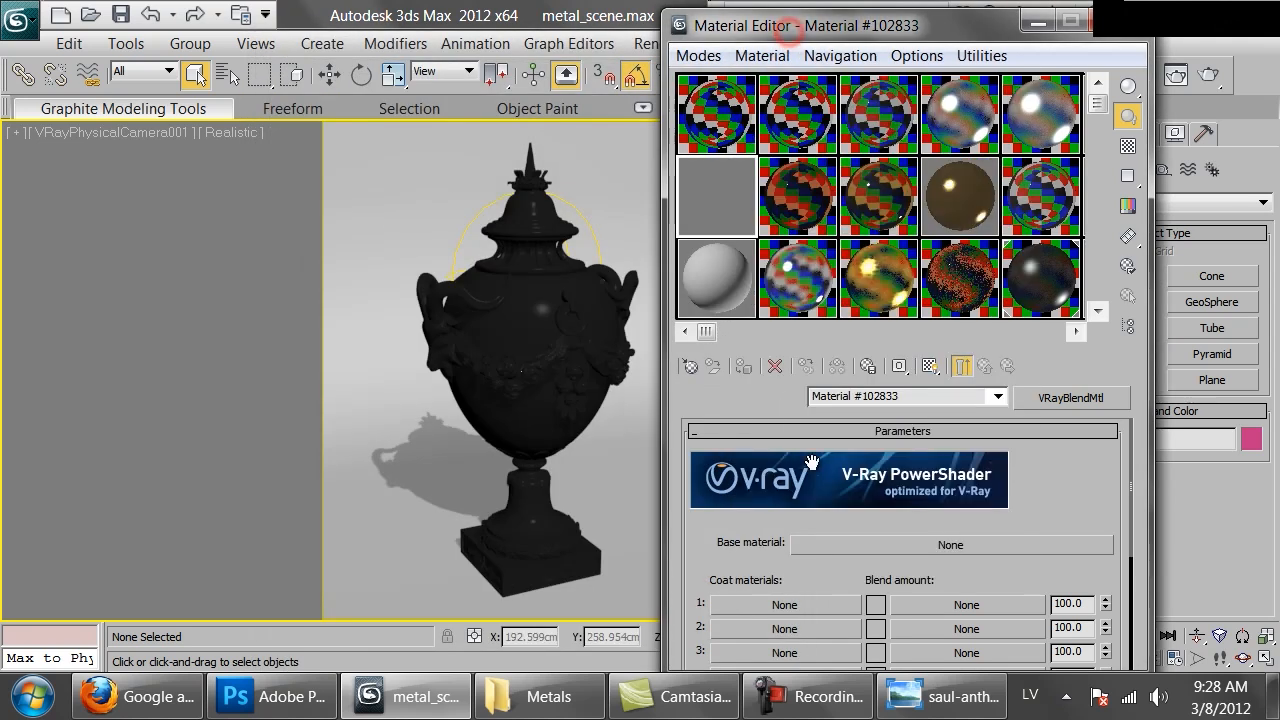
{"action": "left_click", "coordinate": [848, 545]}
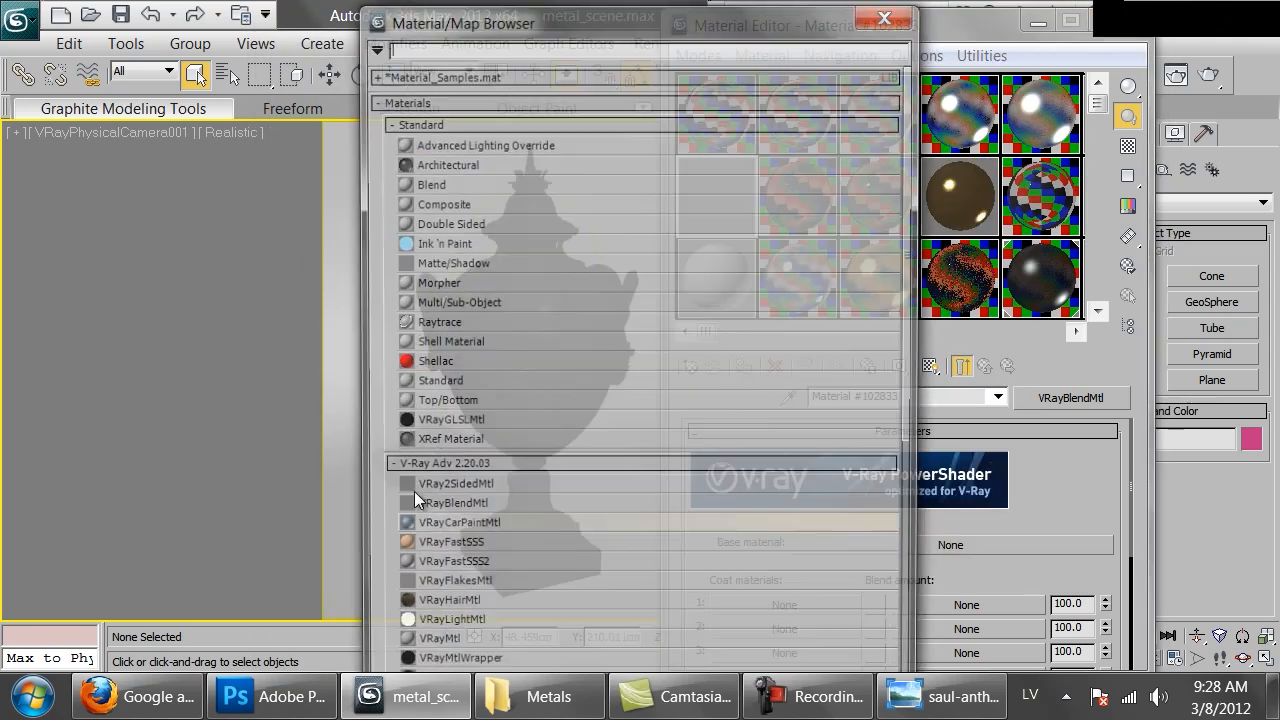
{"action": "double_click", "coordinate": [420, 649]}
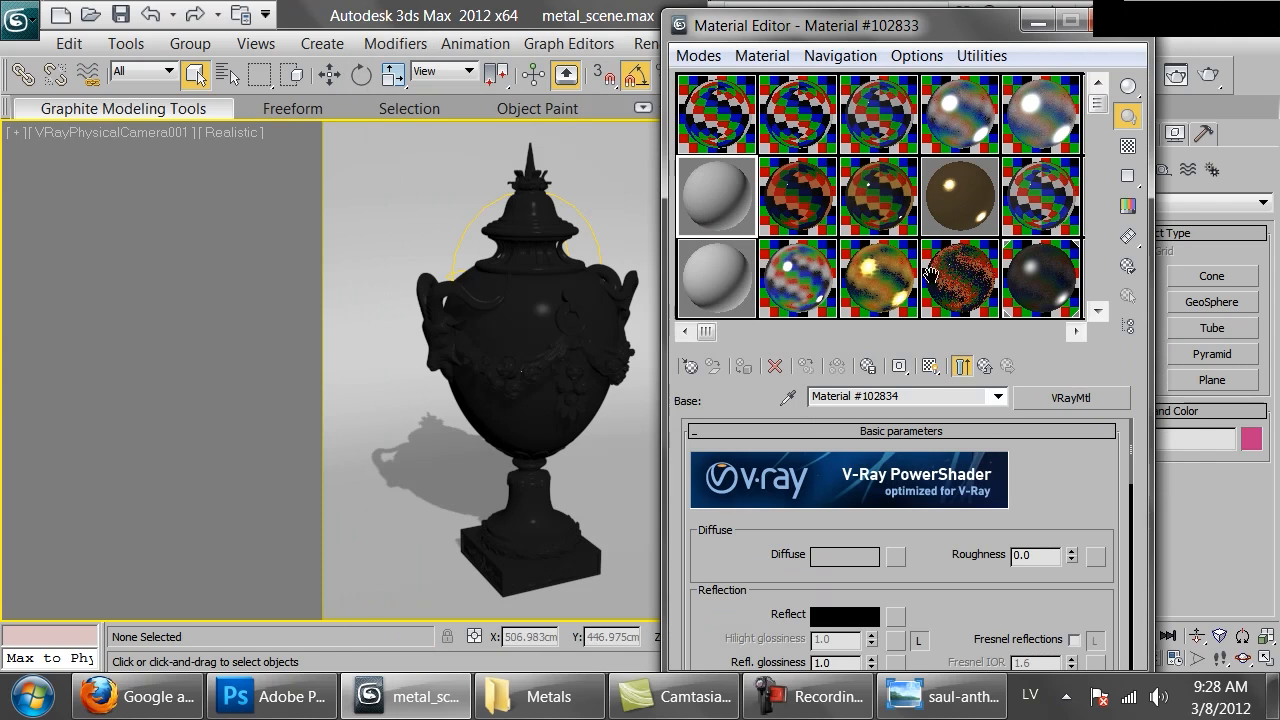
- Check the gold ring photo and set the base material's diffuse to a near-black brown, RGB 5, 4, 2
{"action": "left_click", "coordinate": [952, 697]}
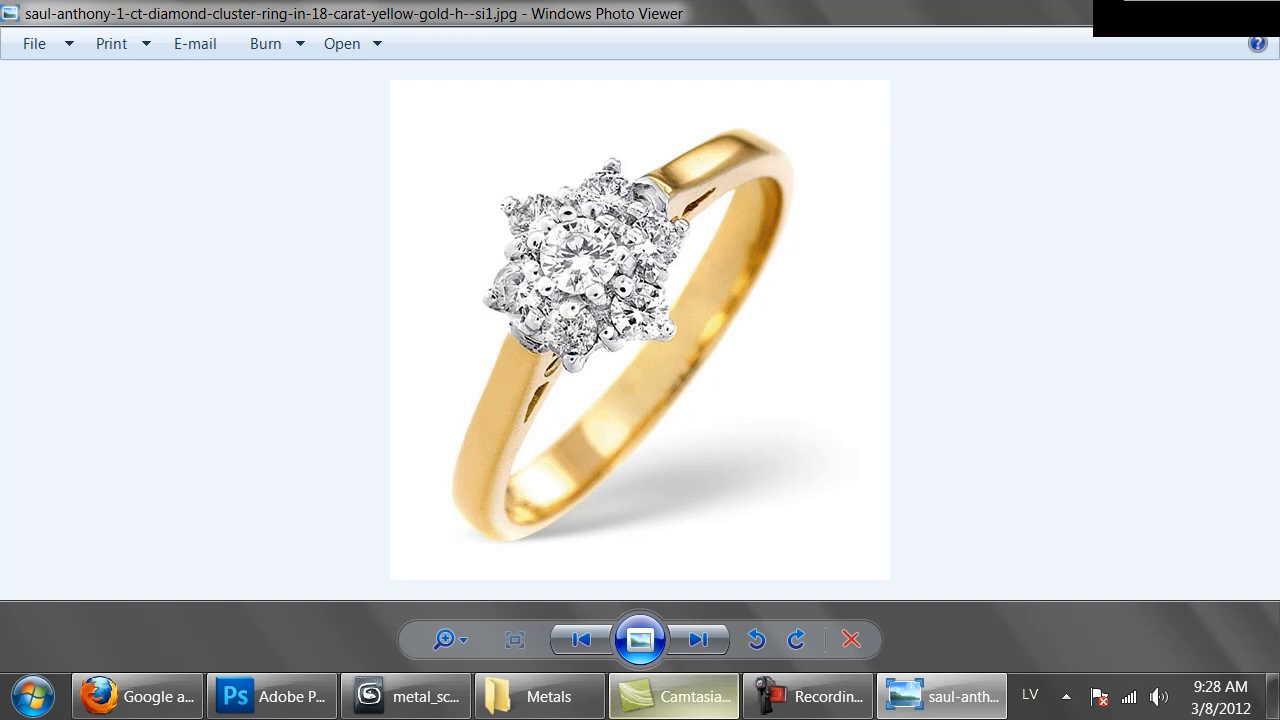
{"action": "mouse_move", "coordinate": [812, 690]}
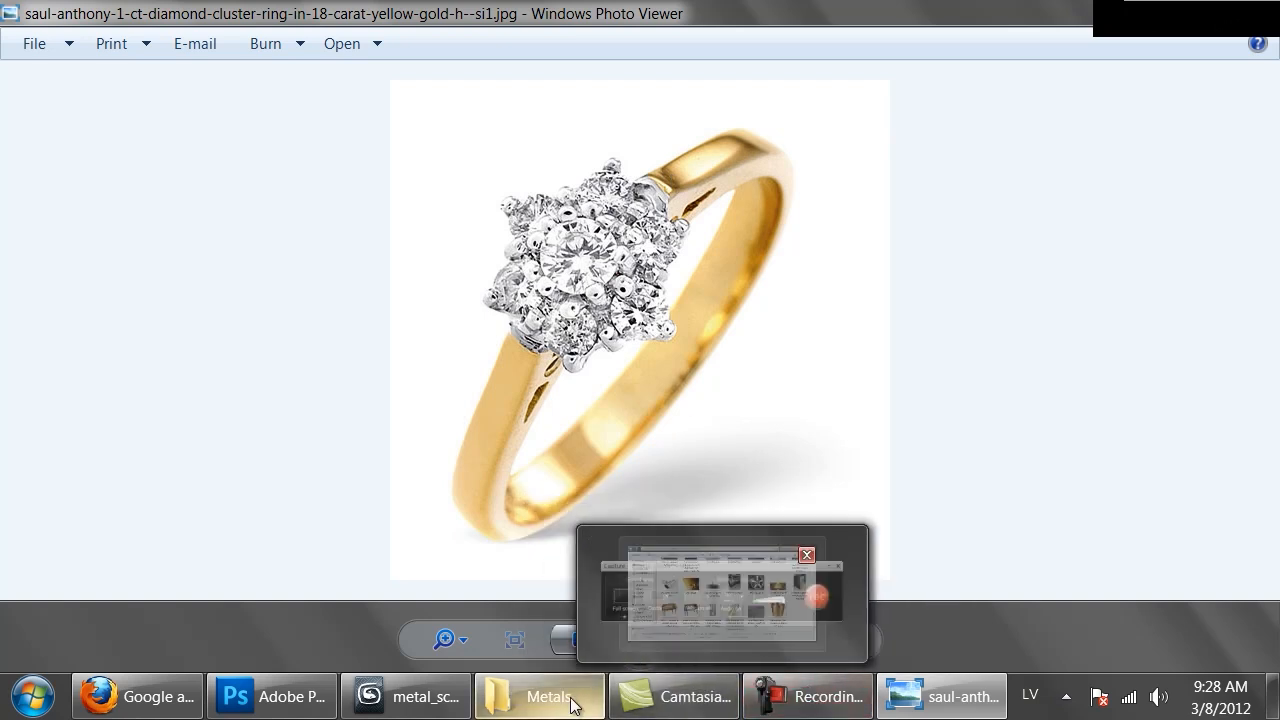
{"action": "left_click", "coordinate": [405, 697]}
{"action": "left_click", "coordinate": [913, 716]}
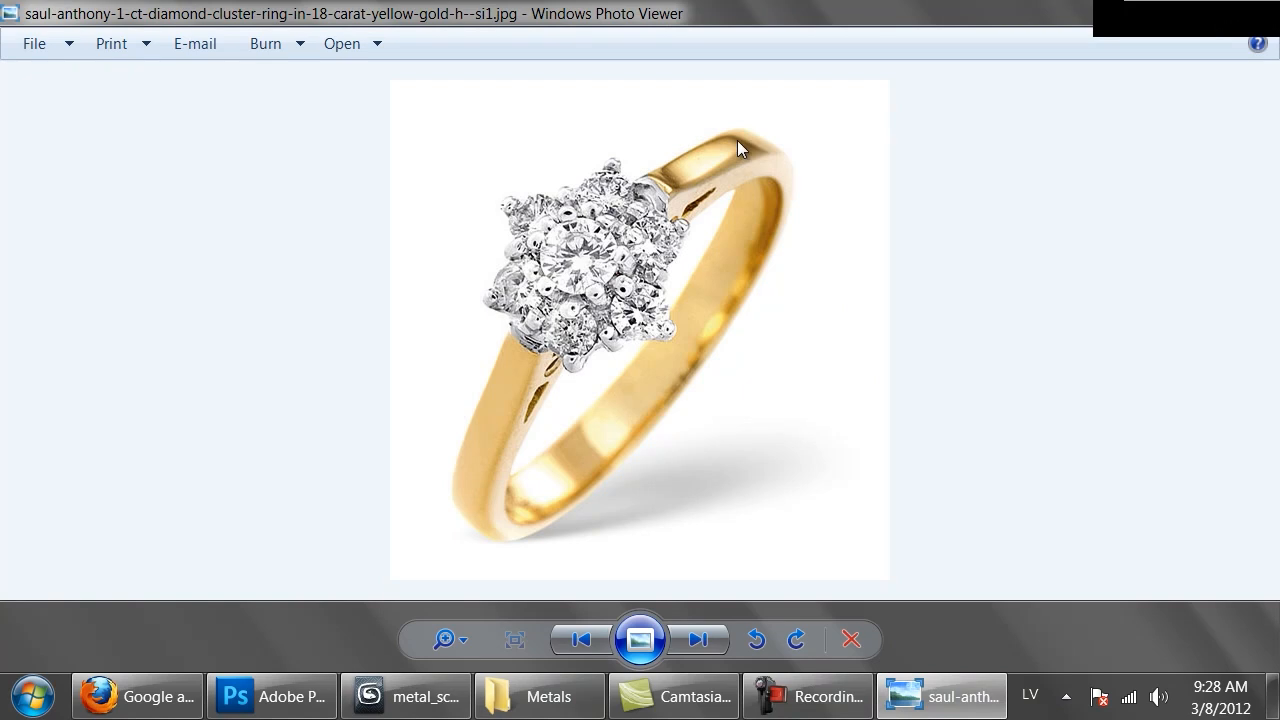
{"action": "left_click", "coordinate": [405, 697]}
{"action": "left_click", "coordinate": [845, 554]}
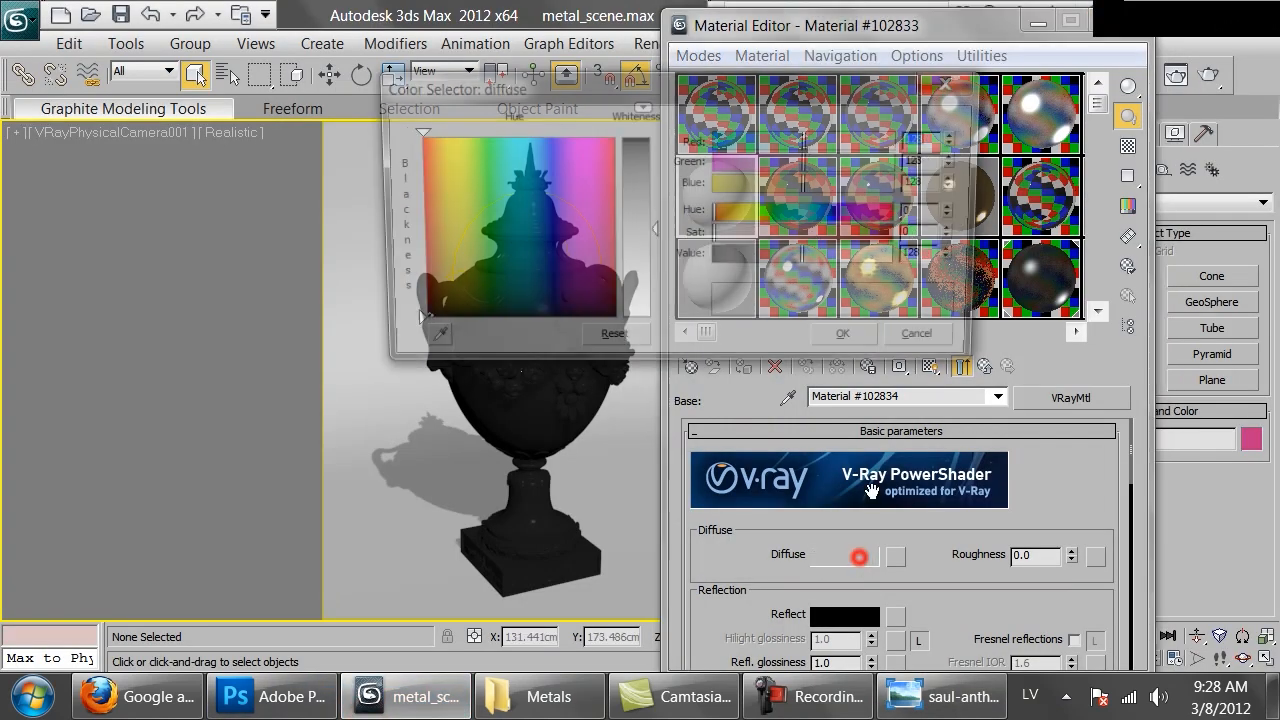
{"action": "left_click_drag", "start_coordinate": [723, 255], "coordinate": [820, 237]}
{"action": "left_click", "coordinate": [738, 213]}
{"action": "left_click", "coordinate": [848, 343]}
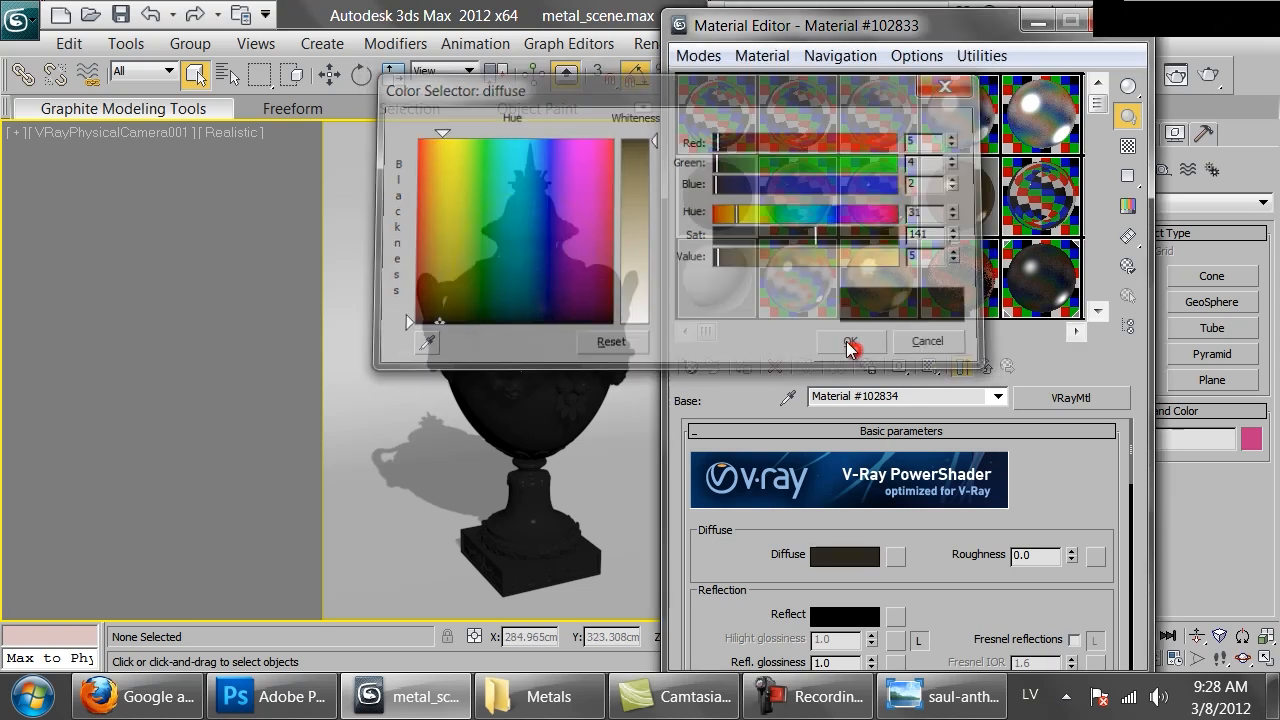
- Set the base material's reflection color to a golden orange with hue 24, saturation 207 and value 226
{"action": "left_click_drag", "start_coordinate": [970, 608], "coordinate": [956, 487]}
{"action": "left_click", "coordinate": [845, 495]}
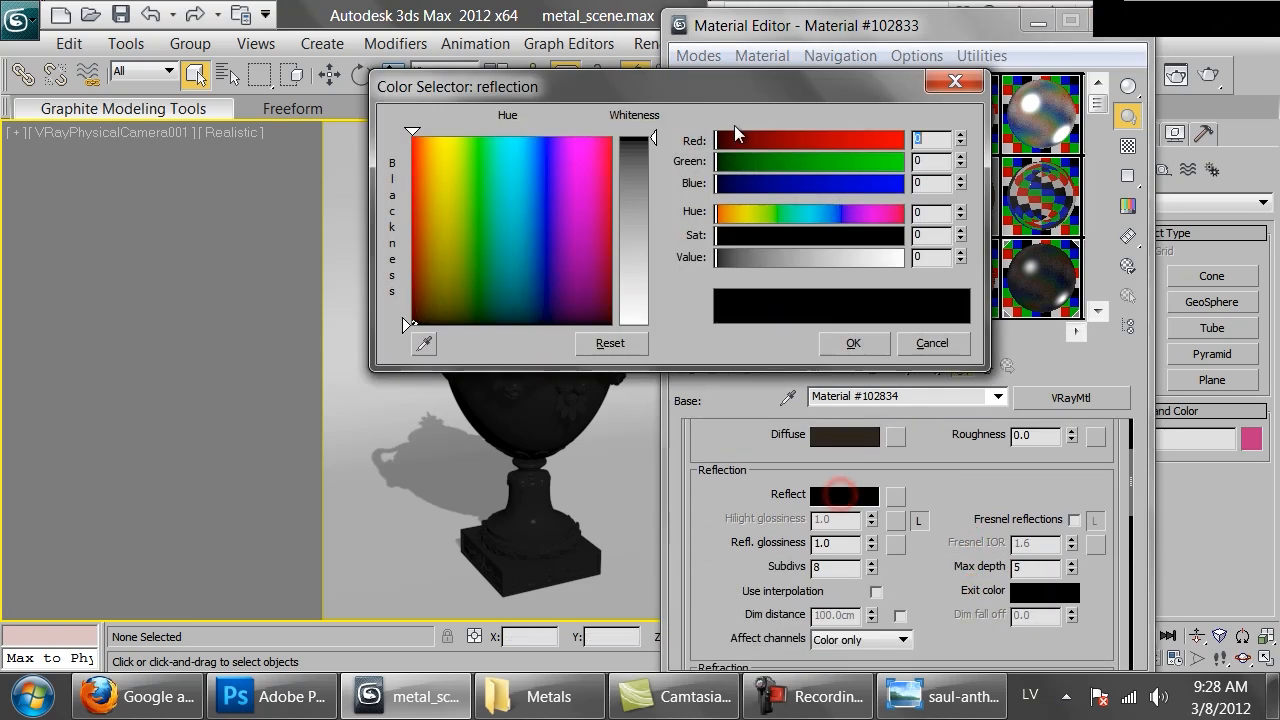
{"action": "left_click_drag", "start_coordinate": [875, 260], "coordinate": [880, 261]}
{"action": "left_click", "coordinate": [757, 235]}
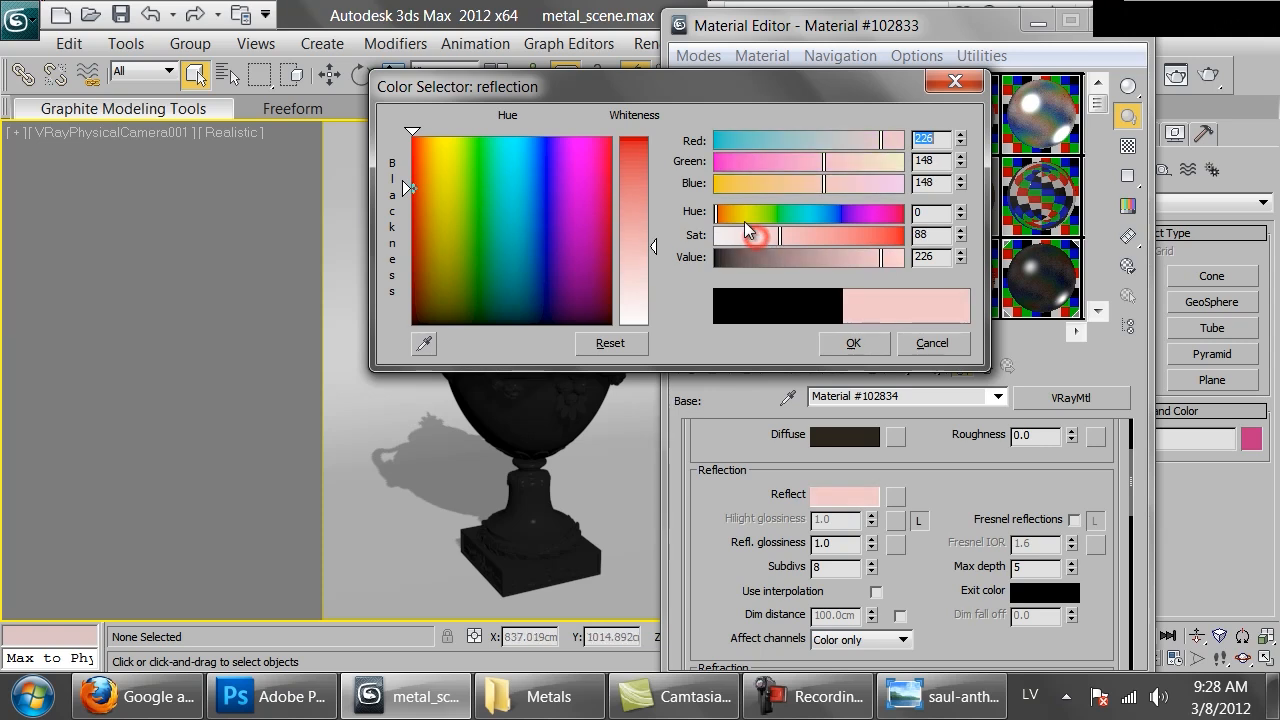
{"action": "left_click", "coordinate": [730, 212]}
{"action": "left_click", "coordinate": [795, 234]}
{"action": "left_click_drag", "start_coordinate": [806, 232], "coordinate": [866, 237]}
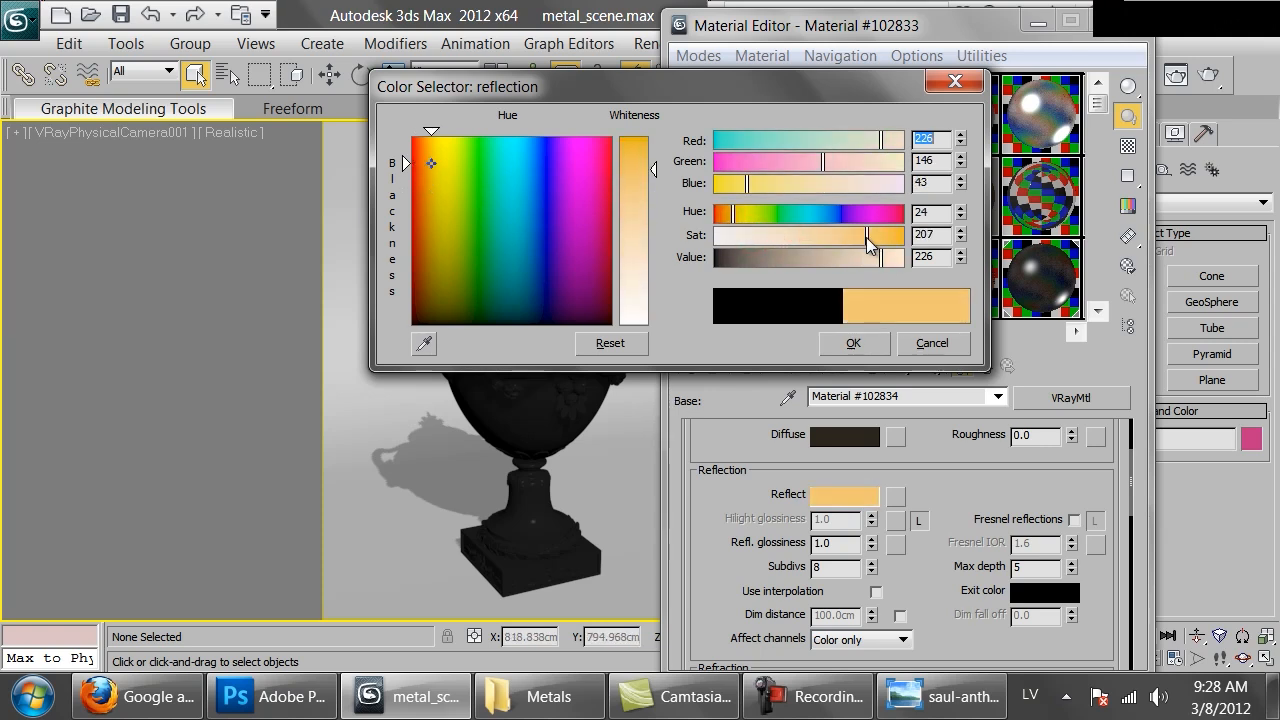
- Compare the reflection color with the ring photo, raise its value to 233, and increase its saturation
{"action": "left_click", "coordinate": [970, 697]}
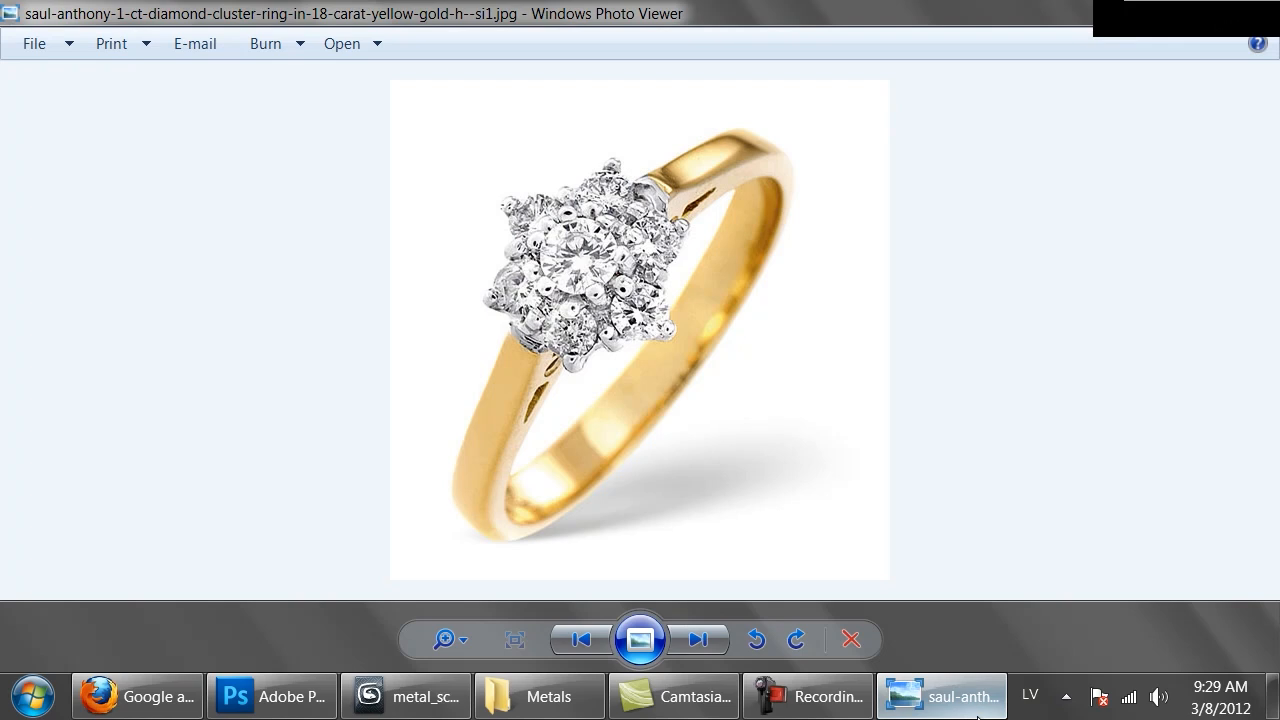
{"action": "left_click", "coordinate": [977, 714]}
{"action": "left_click", "coordinate": [885, 256]}
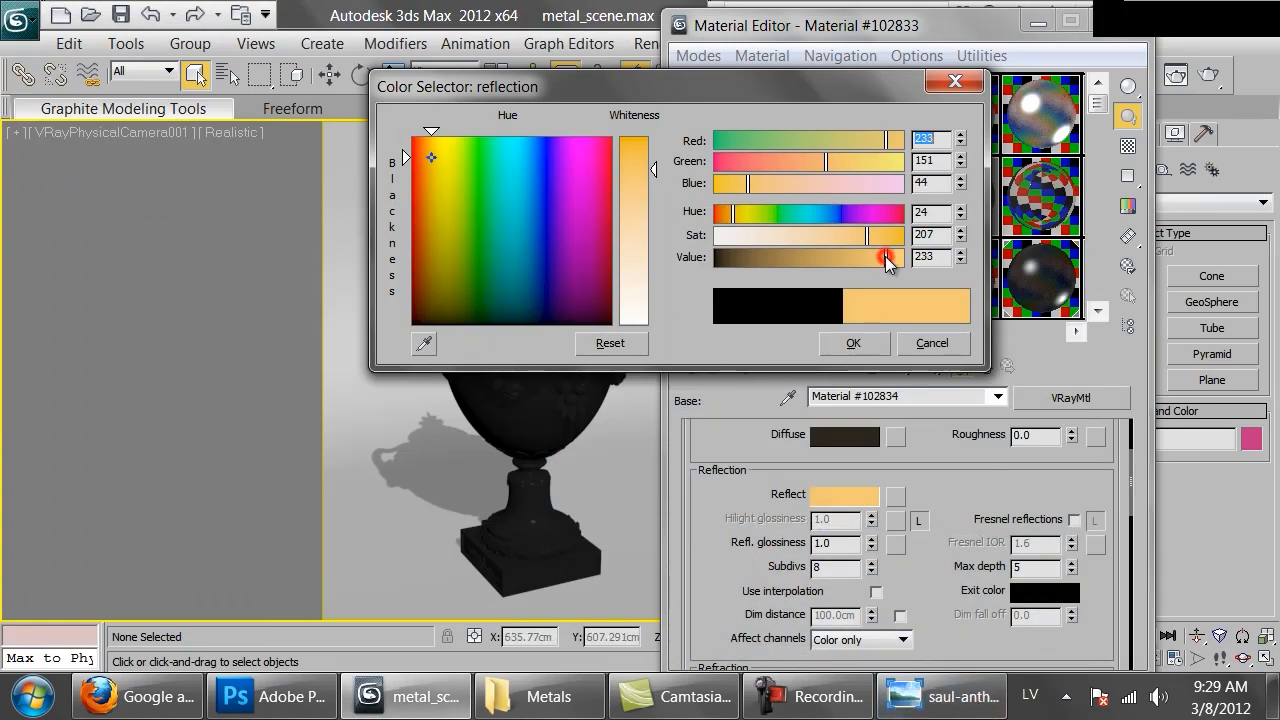
{"action": "left_click", "coordinate": [873, 240]}
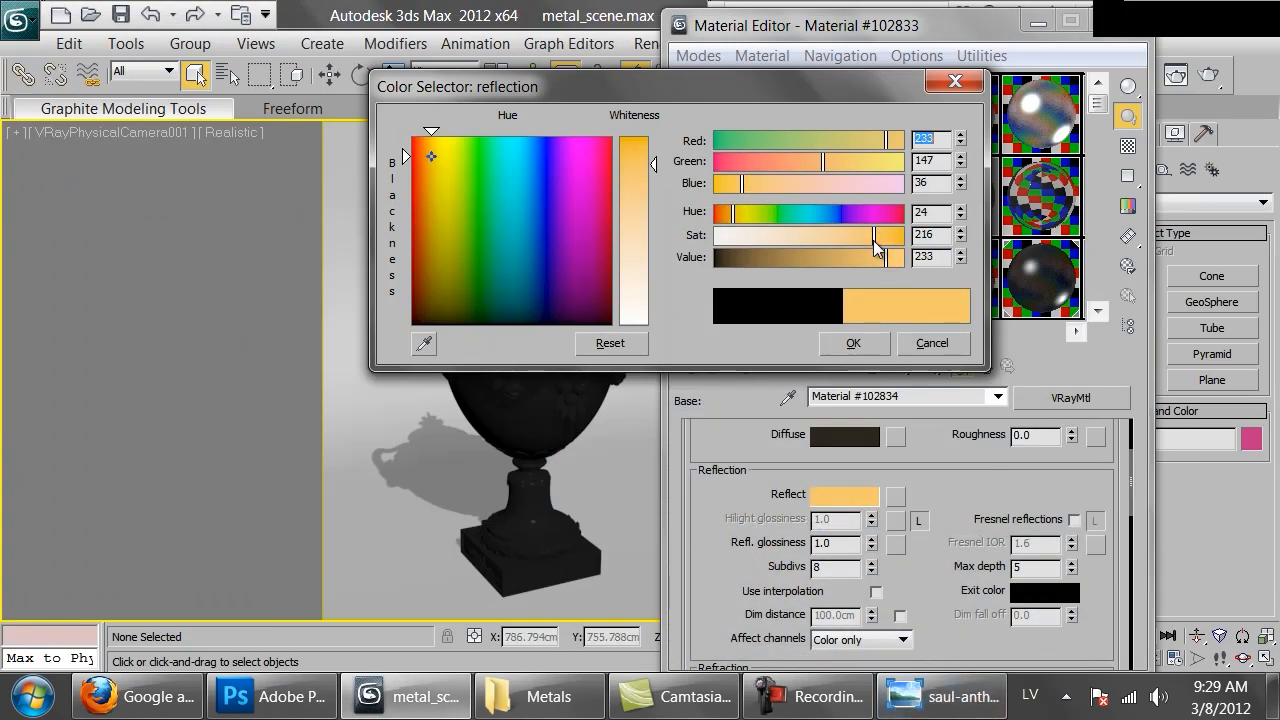
{"action": "left_click", "coordinate": [884, 240]}
{"action": "left_click", "coordinate": [868, 345]}
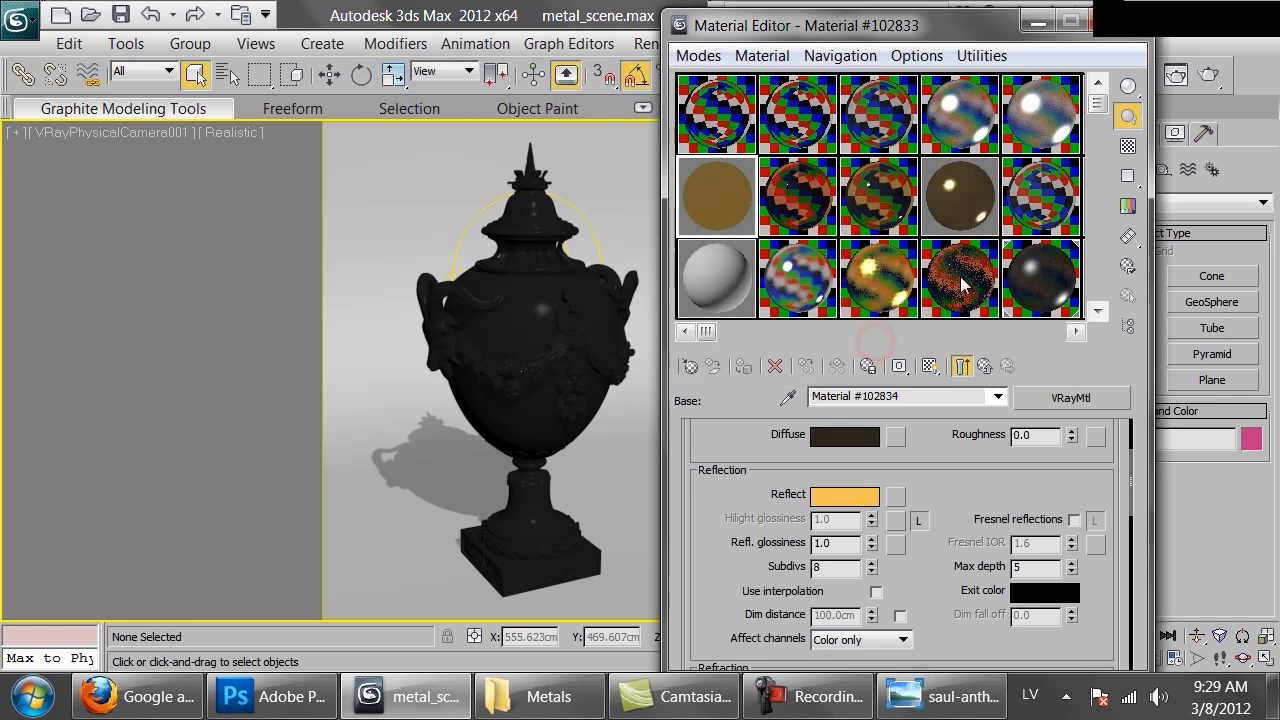
- Show the checkered background behind the gold sample and set the base material's BRDF type to Ward
{"action": "left_click", "coordinate": [1128, 147]}
{"action": "scroll", "coordinate": [793, 563], "scroll_direction": "down", "scroll_amount": 5}
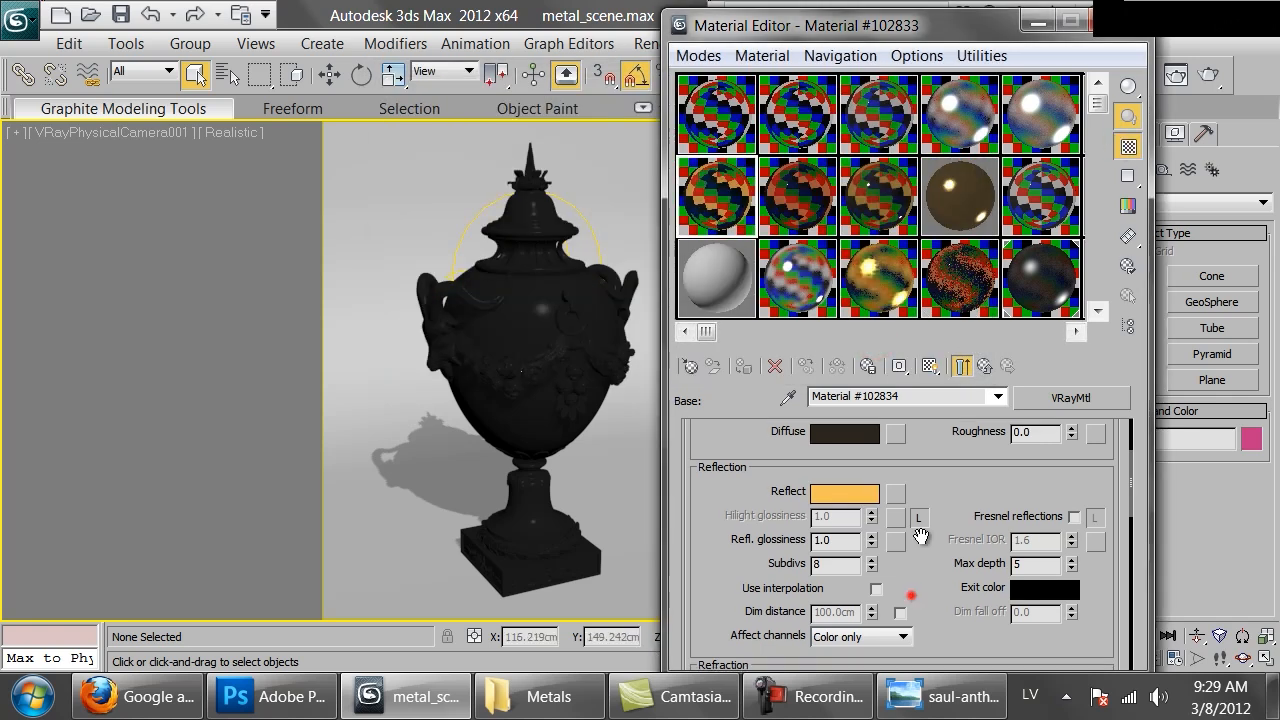
{"action": "scroll", "coordinate": [793, 563], "scroll_direction": "down", "scroll_amount": 3}
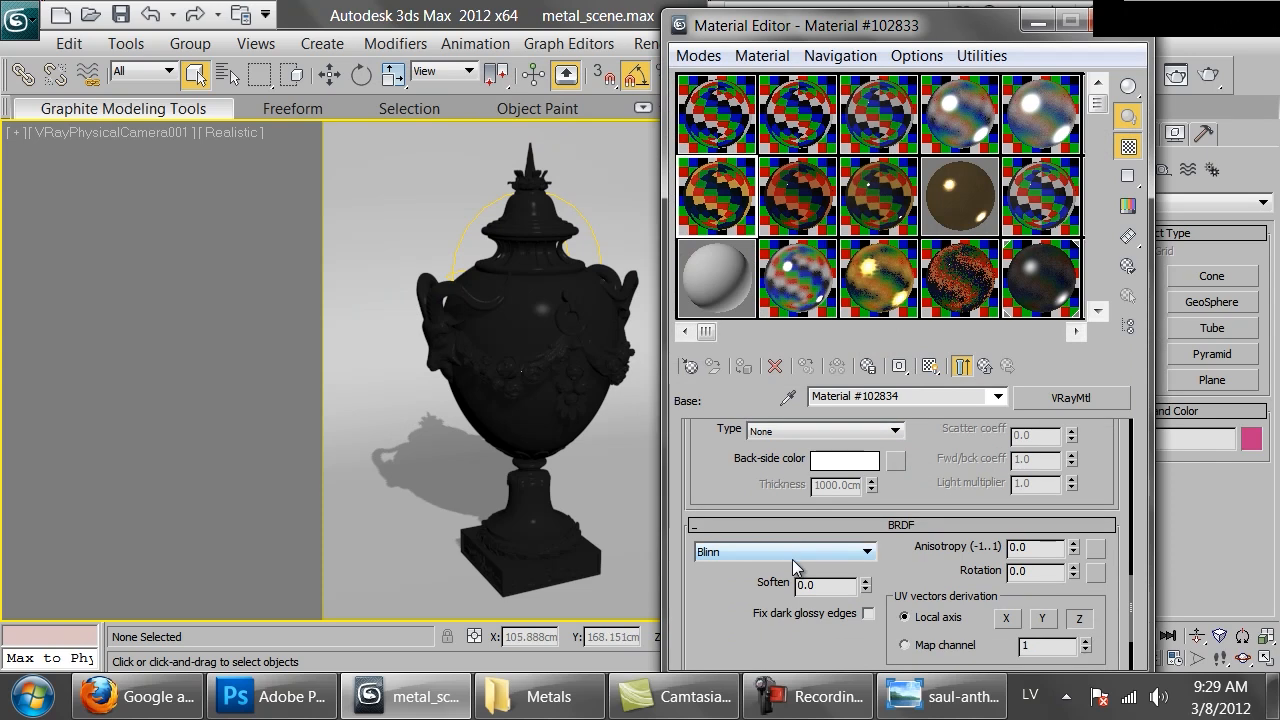
{"action": "left_click", "coordinate": [794, 553]}
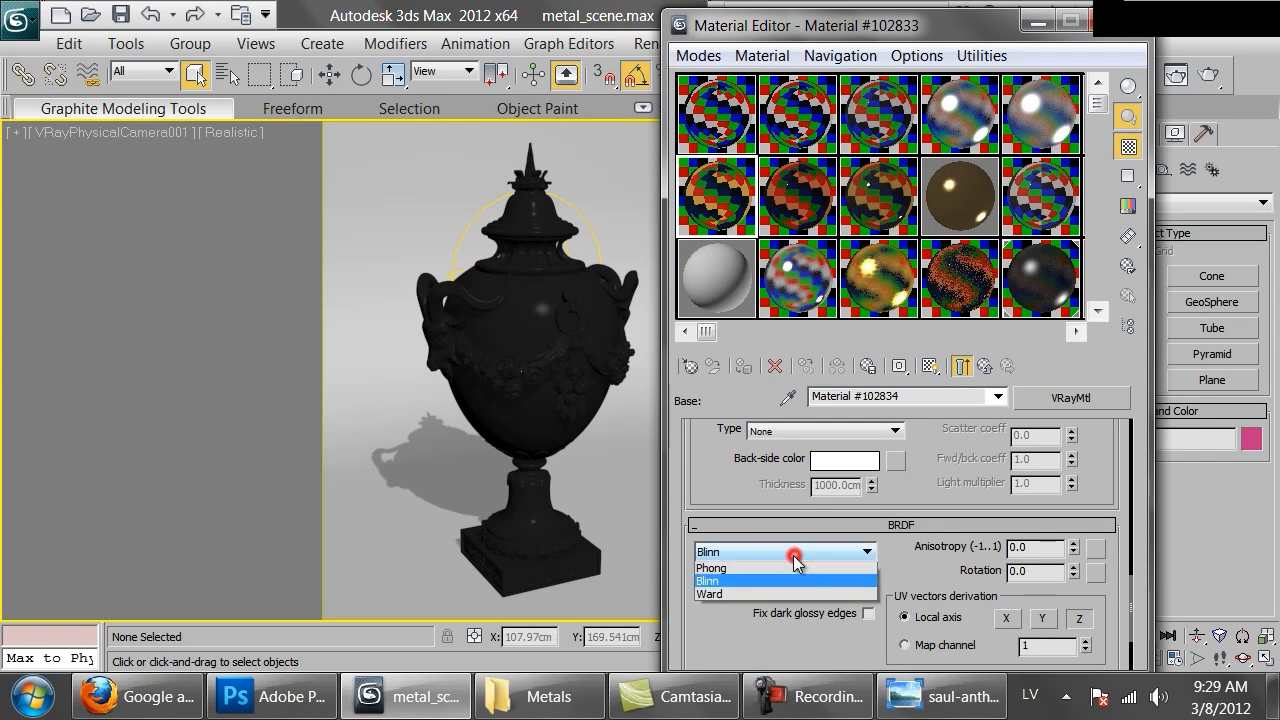
{"action": "left_click", "coordinate": [752, 596]}
{"action": "left_click_drag", "start_coordinate": [722, 462], "coordinate": [718, 610]}
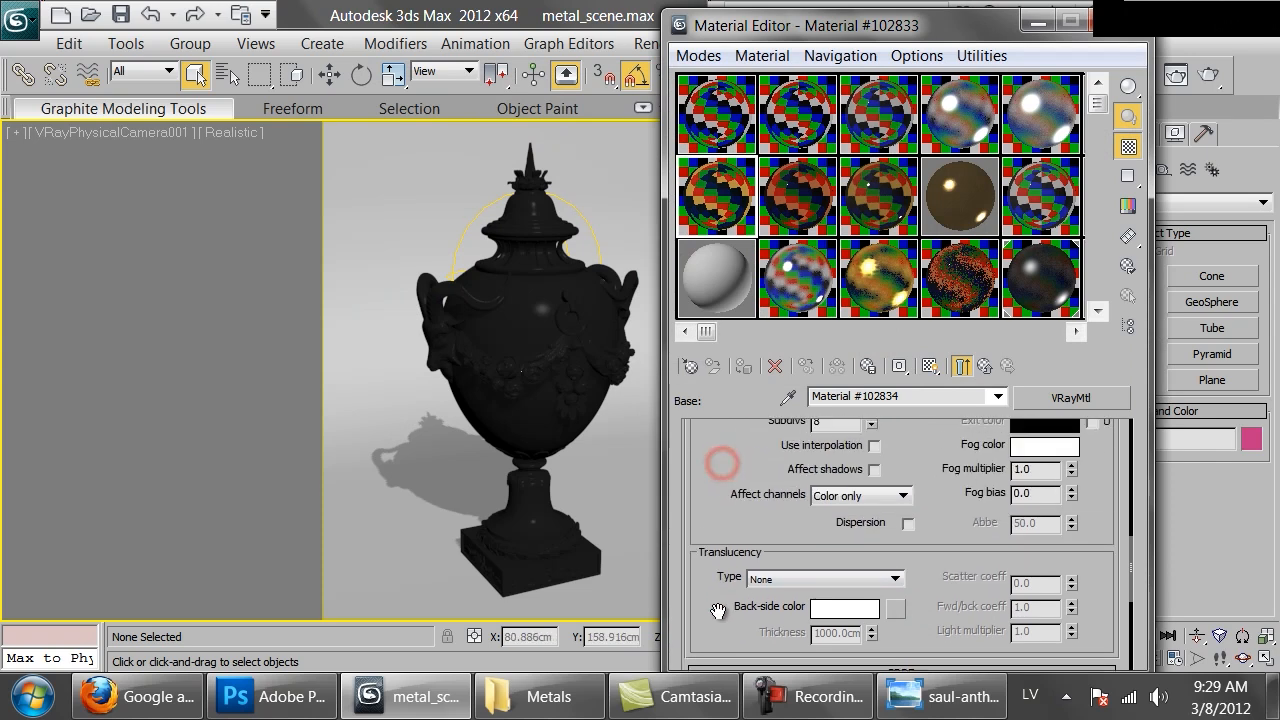
- Enable Fresnel reflections on the base material, unlock its Fresnel IOR, and set that IOR to 70
{"action": "scroll", "coordinate": [806, 505], "scroll_direction": "up", "scroll_amount": 6}
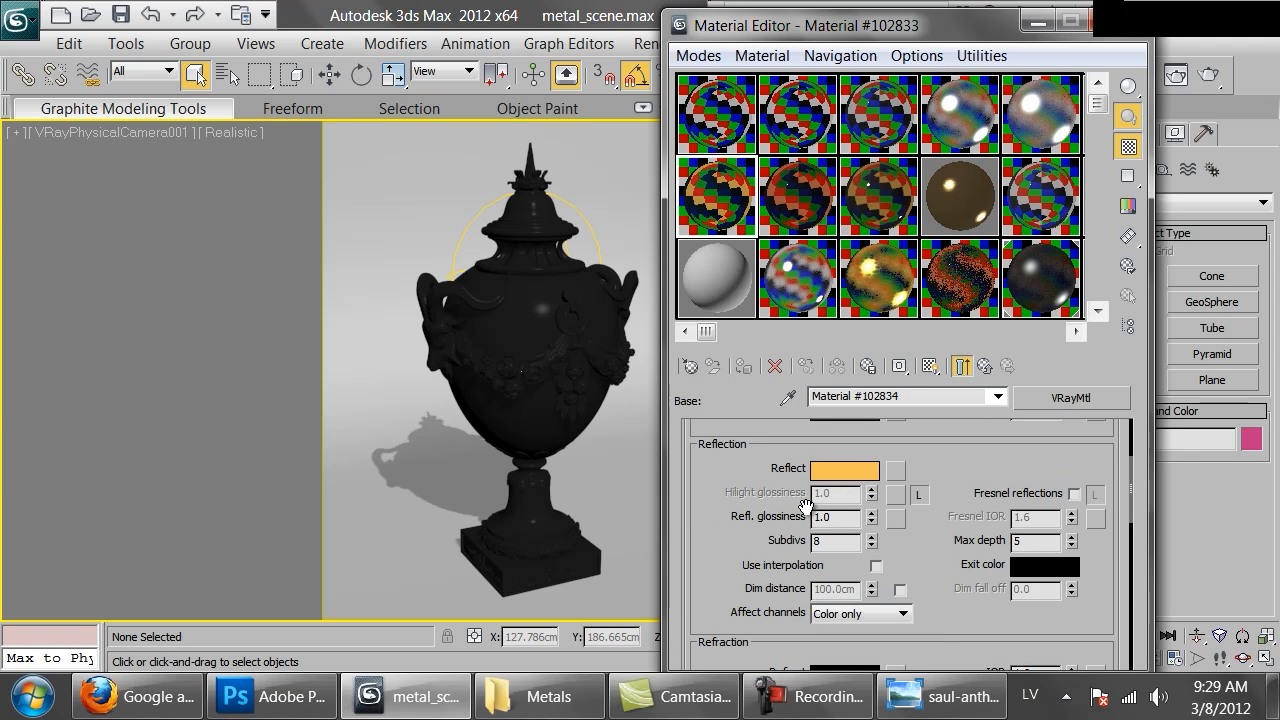
{"action": "scroll", "coordinate": [806, 505], "scroll_direction": "up", "scroll_amount": 2}
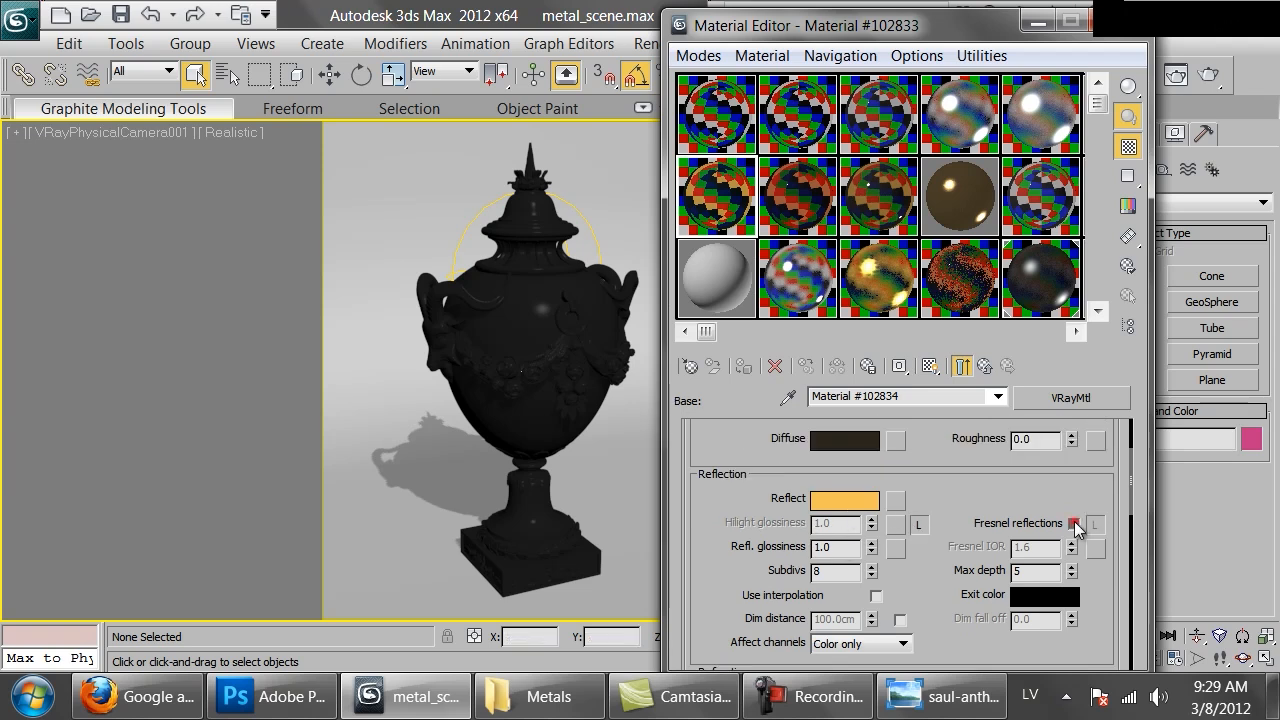
{"action": "left_click", "coordinate": [1074, 524]}
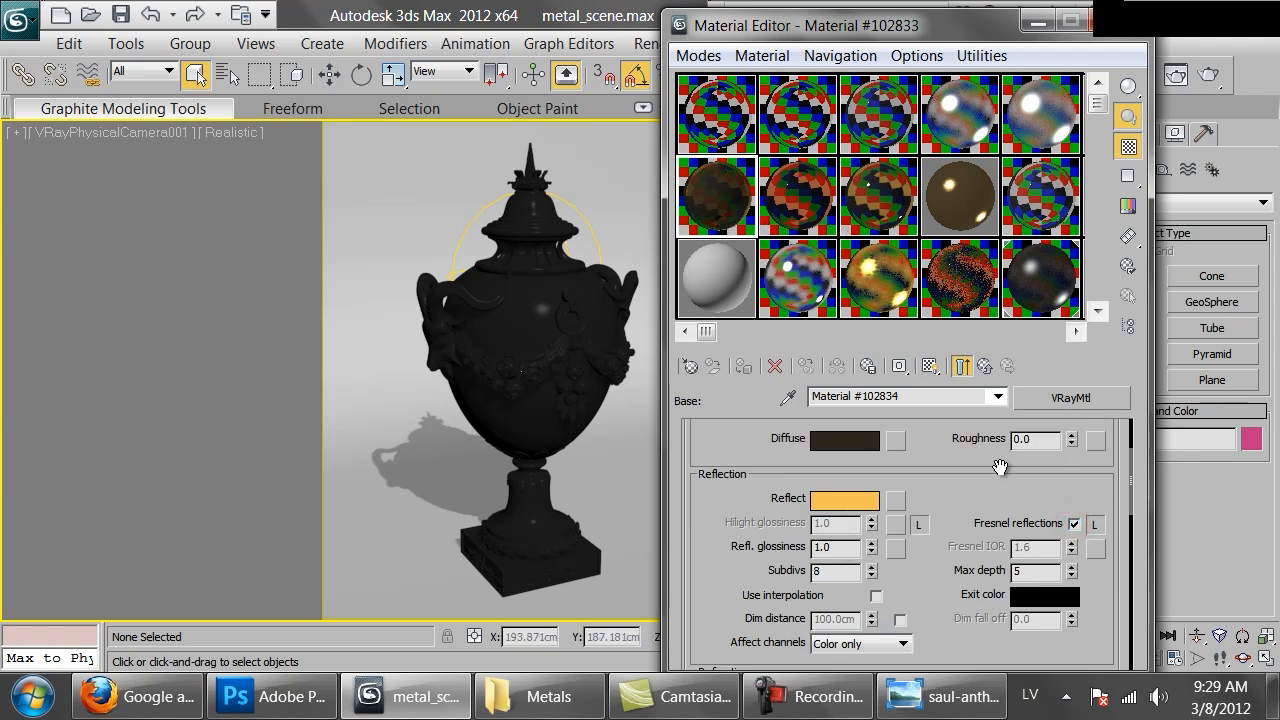
{"action": "left_click", "coordinate": [1094, 525]}
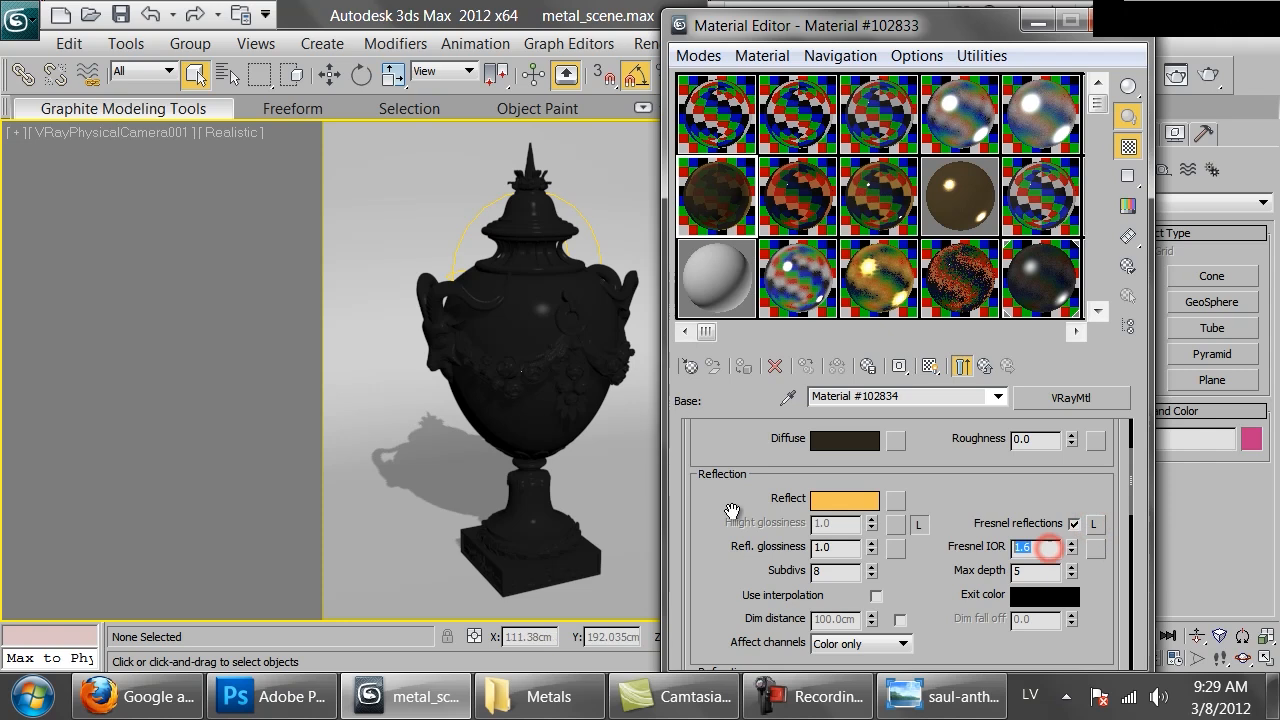
{"action": "type", "text": "70"}
{"action": "key", "text": "Return"}
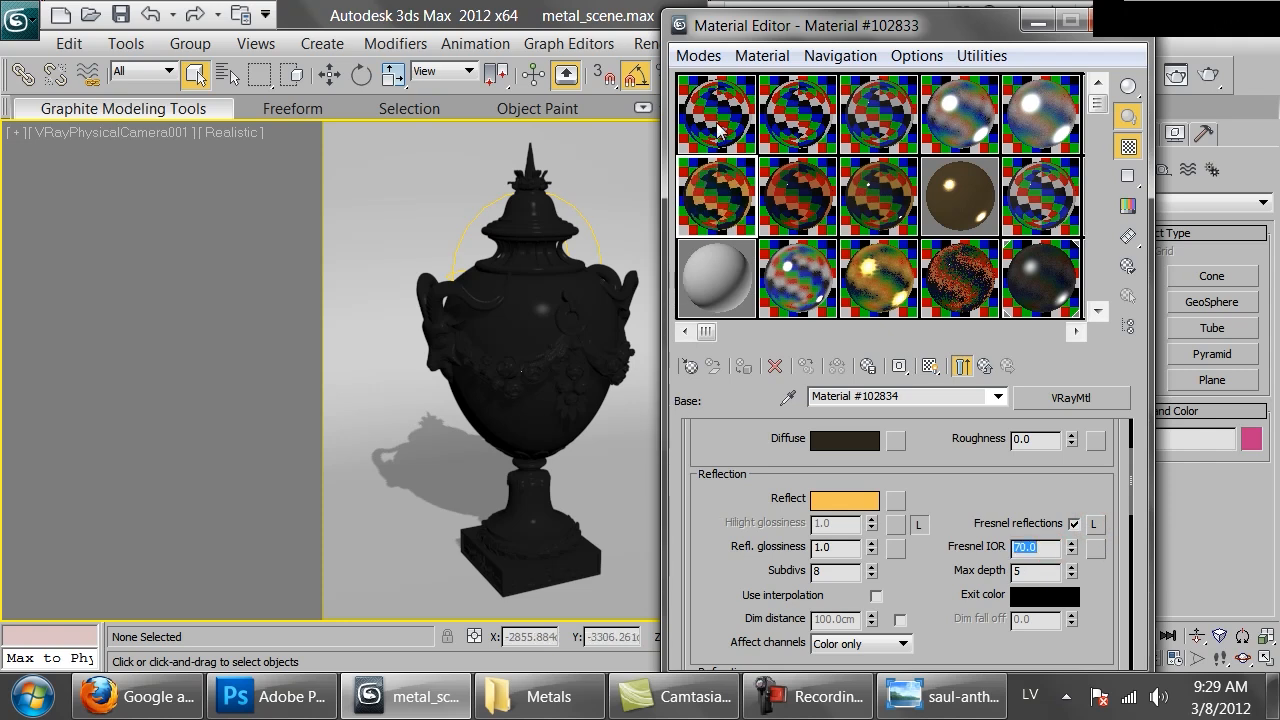
- Check an enlarged sample preview while setting the base material's reflection glossiness to 0.99, and set its reflection subdivisions to 16
{"action": "double_click", "coordinate": [708, 205]}
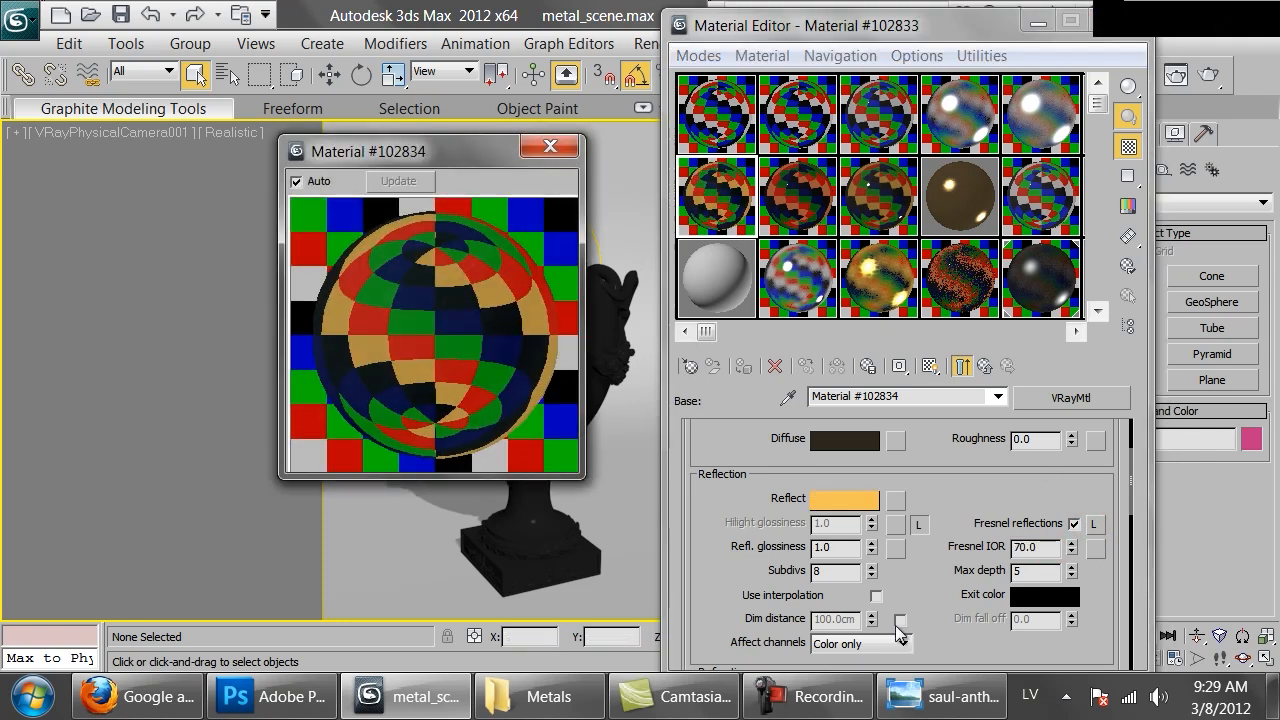
{"action": "double_click", "coordinate": [848, 551]}
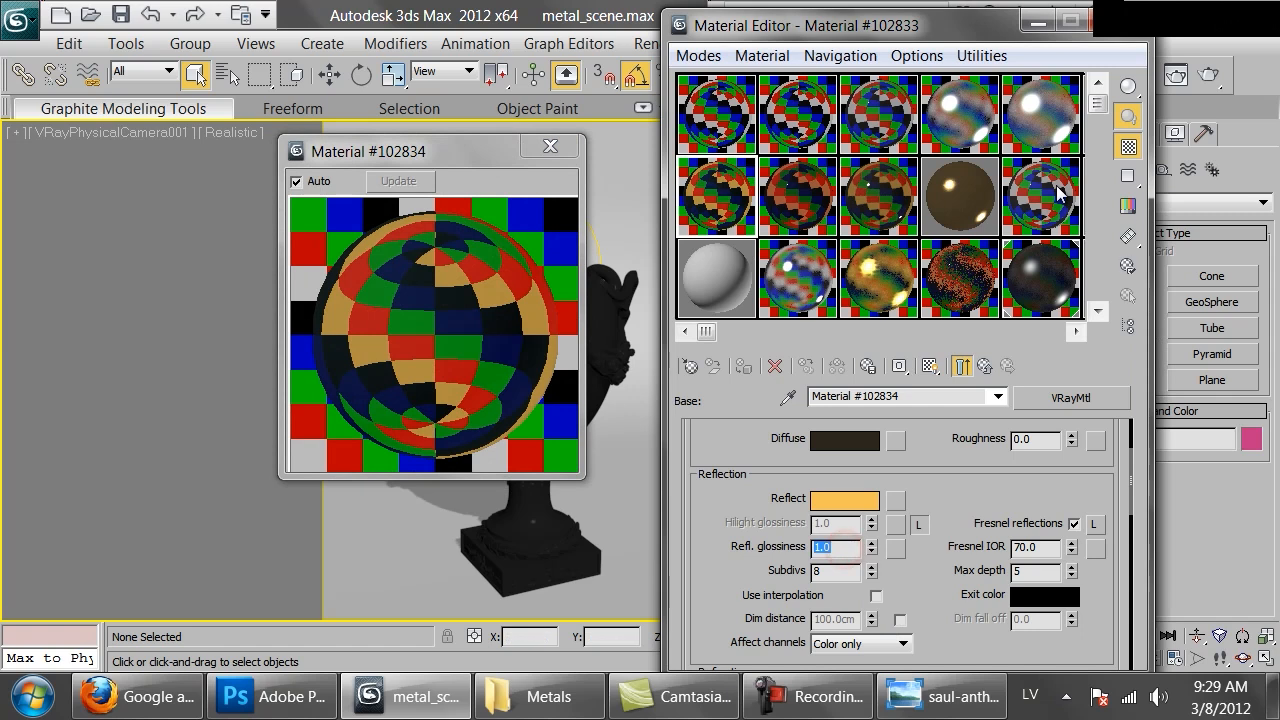
{"action": "type", "text": "."}
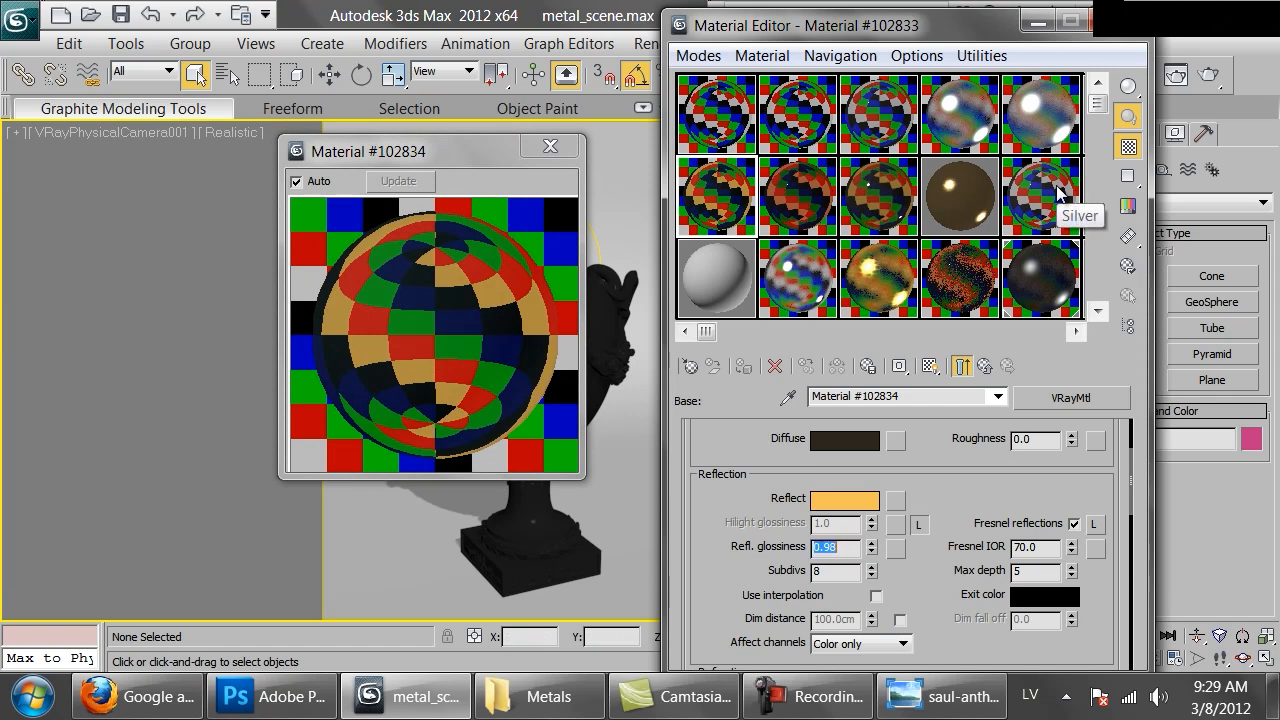
{"action": "type", "text": "99"}
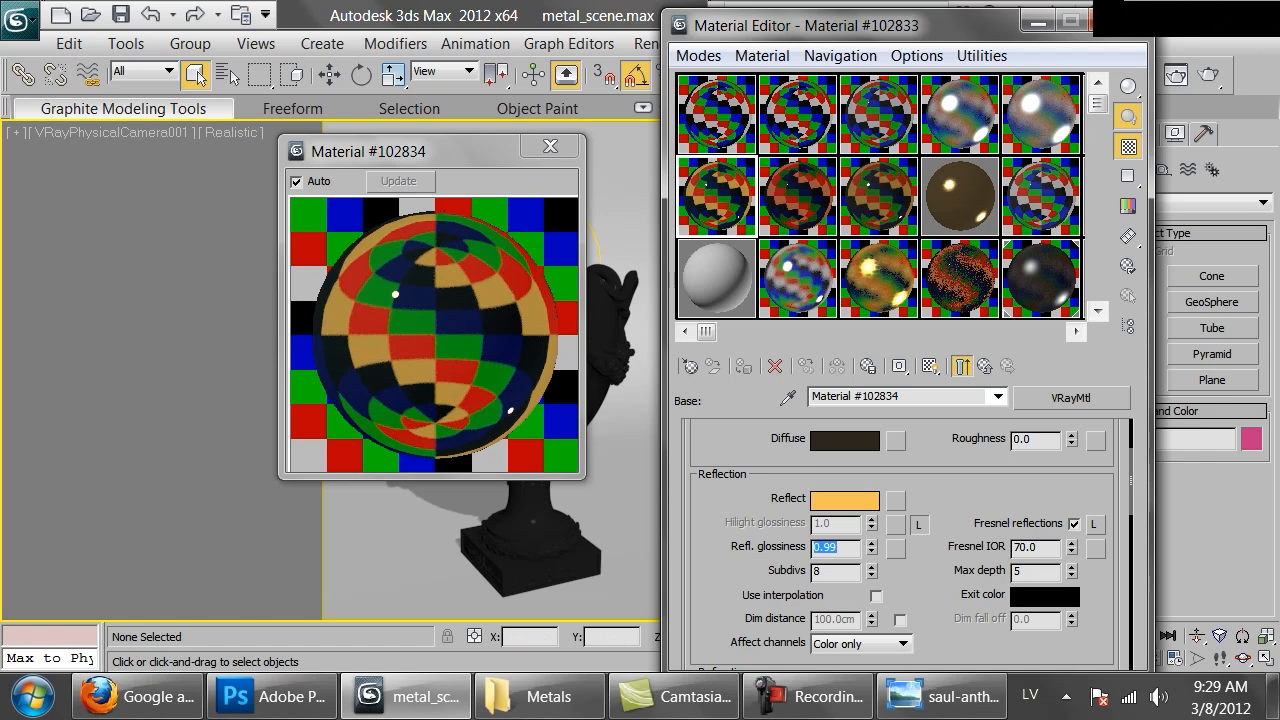
{"action": "left_click", "coordinate": [550, 148]}
{"action": "double_click", "coordinate": [846, 570]}
{"action": "type", "text": "16"}
{"action": "key", "text": "Return"}
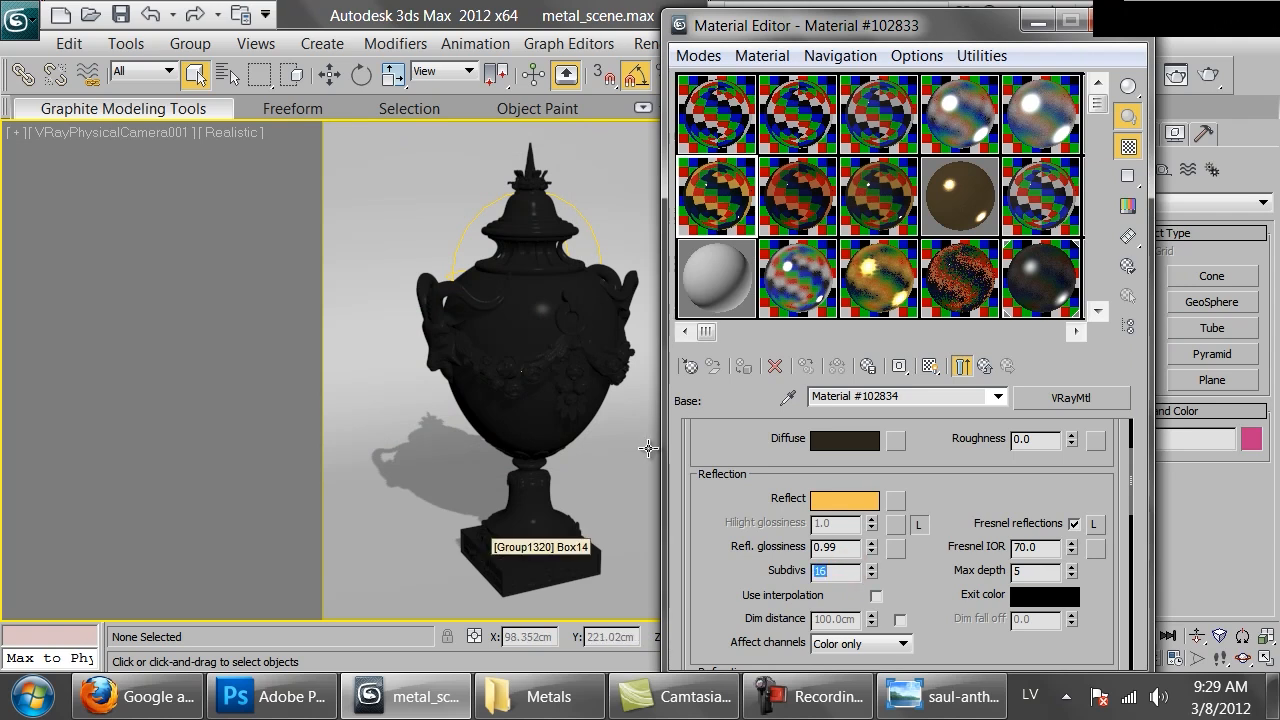
- Select the vase group in the camera view and assign the blend material to it
{"action": "left_click", "coordinate": [508, 351]}
{"action": "key", "text": "F3"}
{"action": "left_click", "coordinate": [750, 370]}
{"action": "key", "text": "F3"}
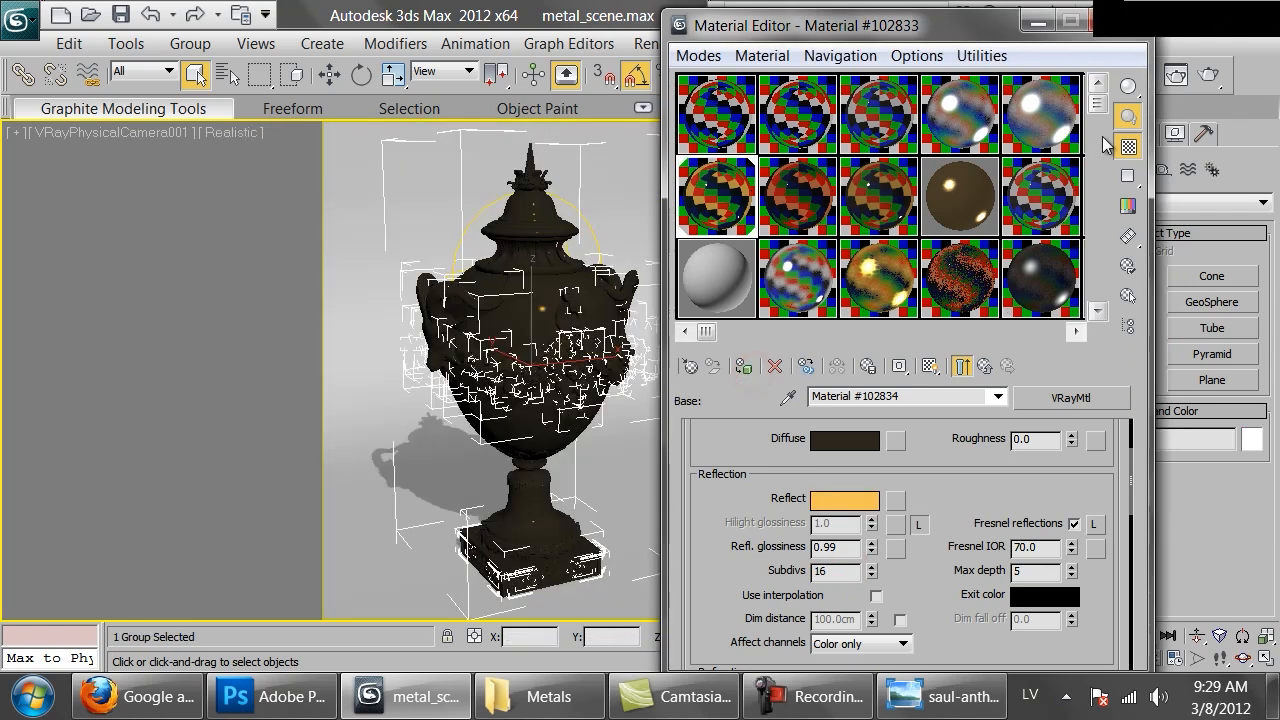
- Name the base material Gold and render the camera view
{"action": "left_click", "coordinate": [915, 397]}
{"action": "type", "text": "Go"}
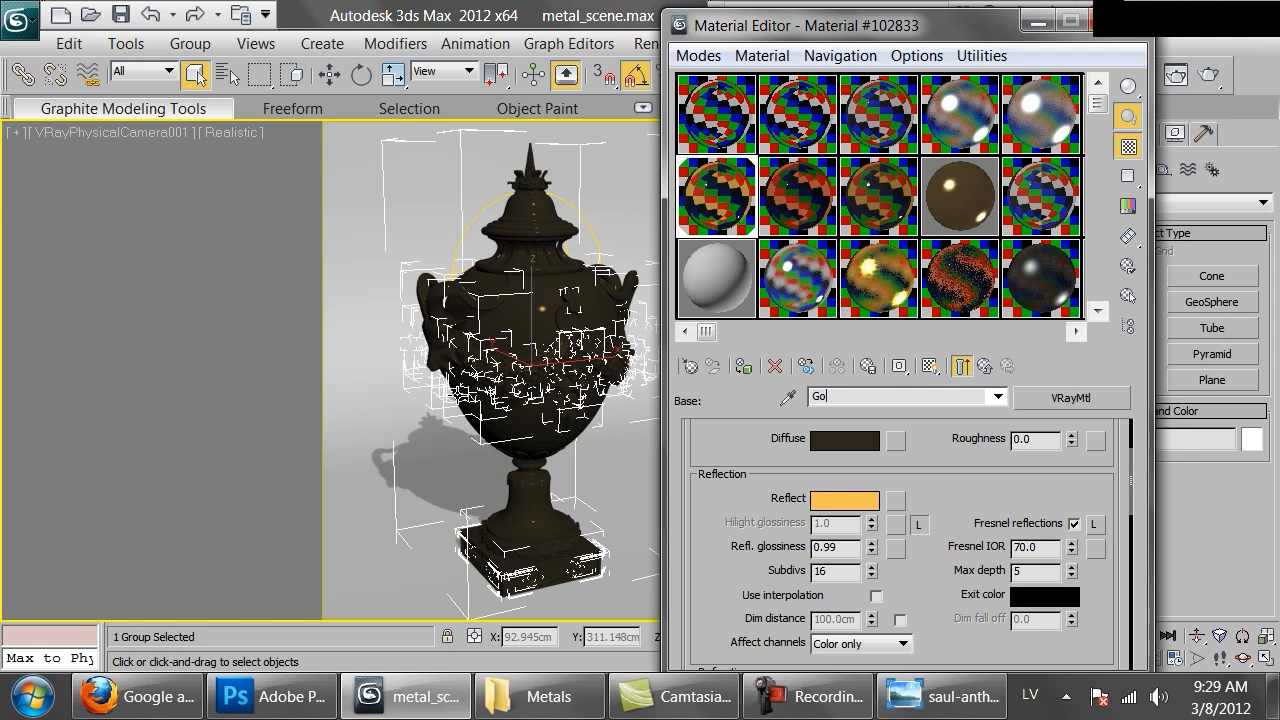
{"action": "type", "text": "ld"}
{"action": "key", "text": "Return"}
{"action": "key", "text": "shift+q"}
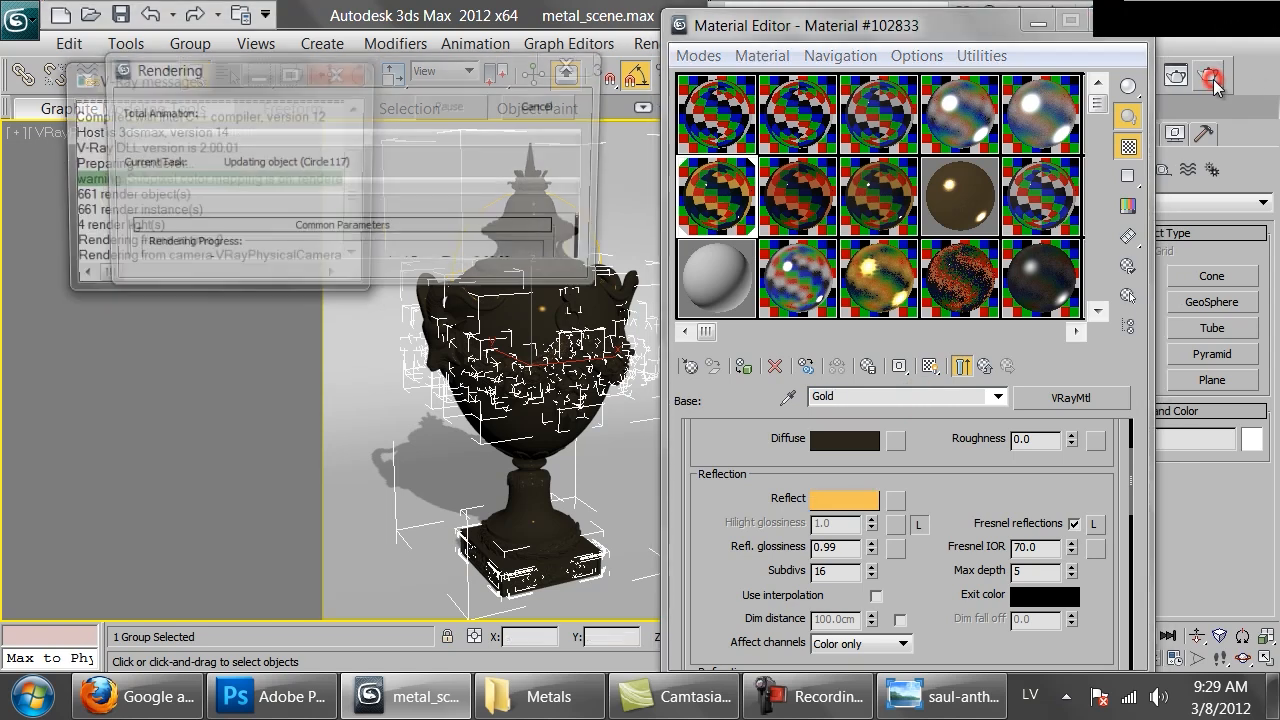
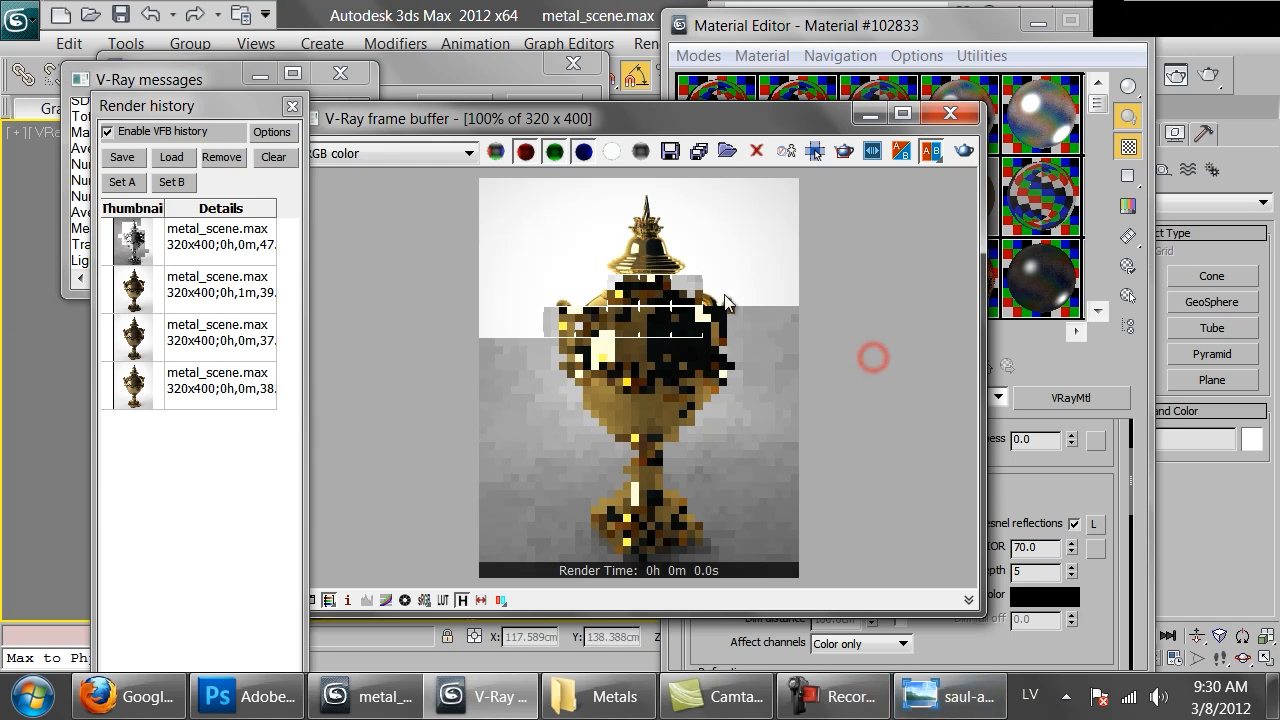
- Inspect the gold vase render at 200%, save the finished image to the render history, and close the frame buffer
{"action": "scroll", "coordinate": [588, 253], "scroll_direction": "up", "scroll_amount": 1}
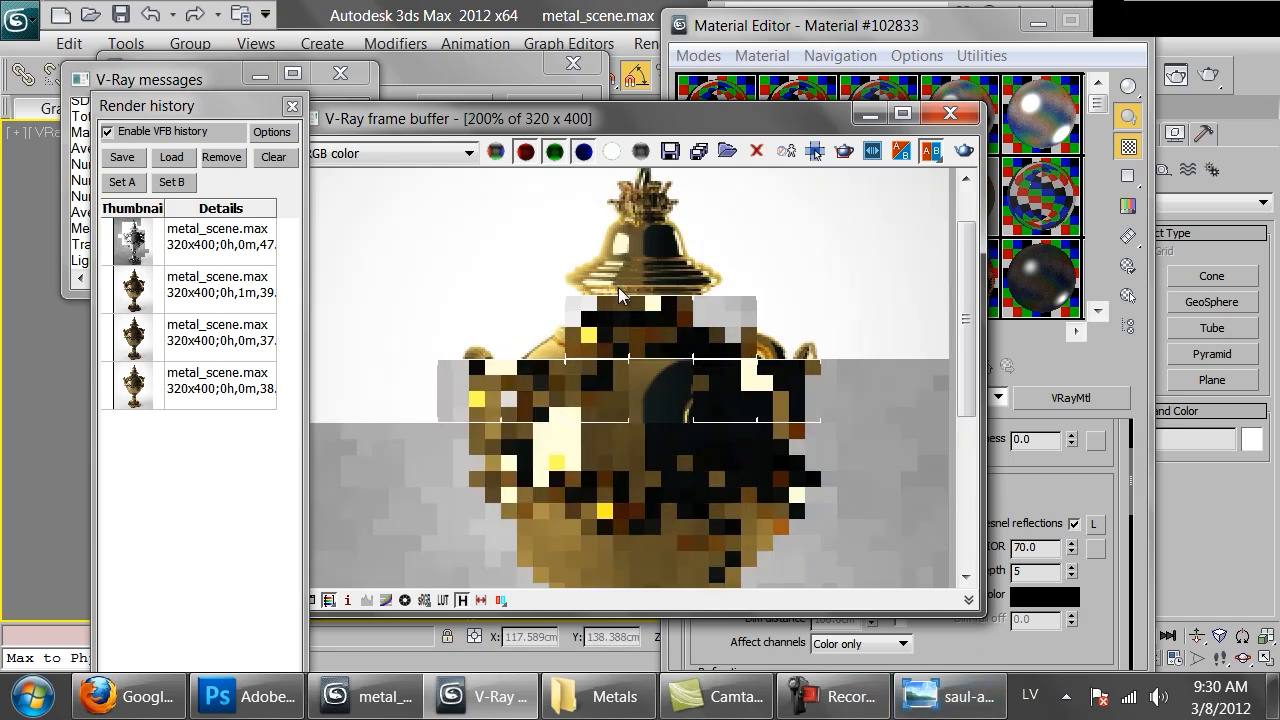
{"action": "middle_click_drag", "start_coordinate": [624, 306], "coordinate": [634, 401]}
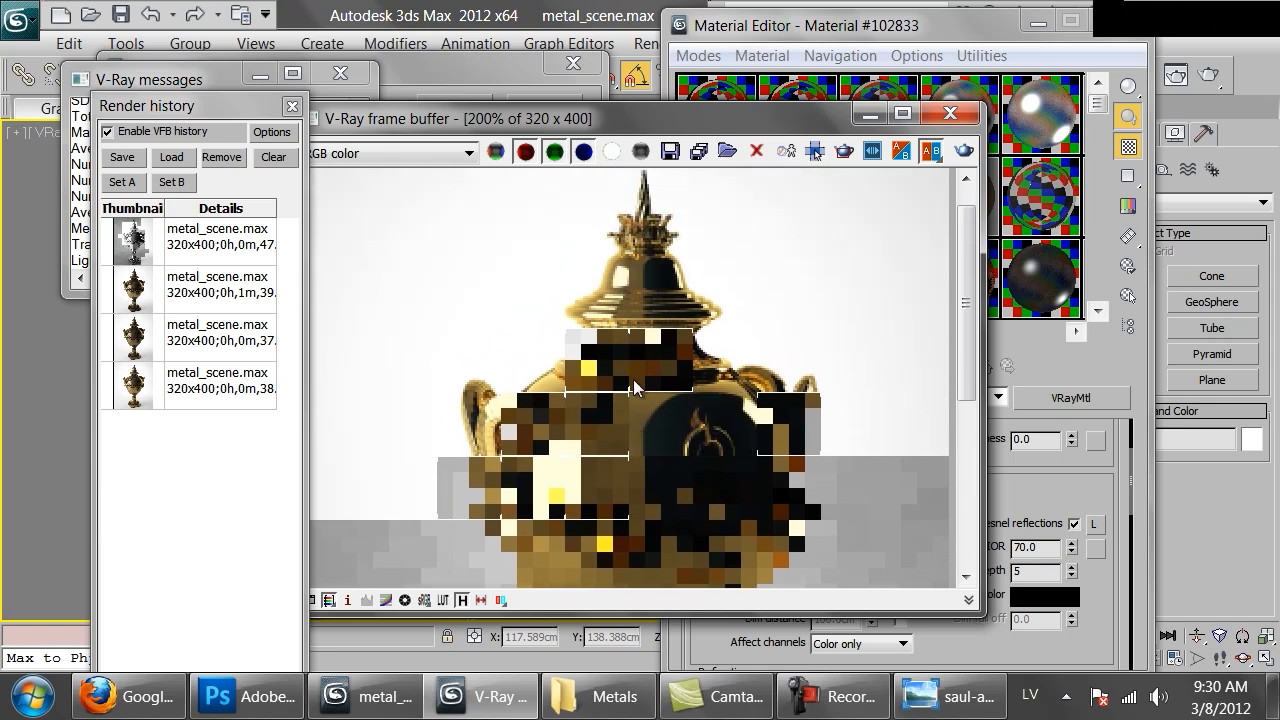
{"action": "middle_click_drag", "start_coordinate": [652, 429], "coordinate": [655, 390]}
{"action": "scroll", "coordinate": [655, 390], "scroll_direction": "down", "scroll_amount": 1}
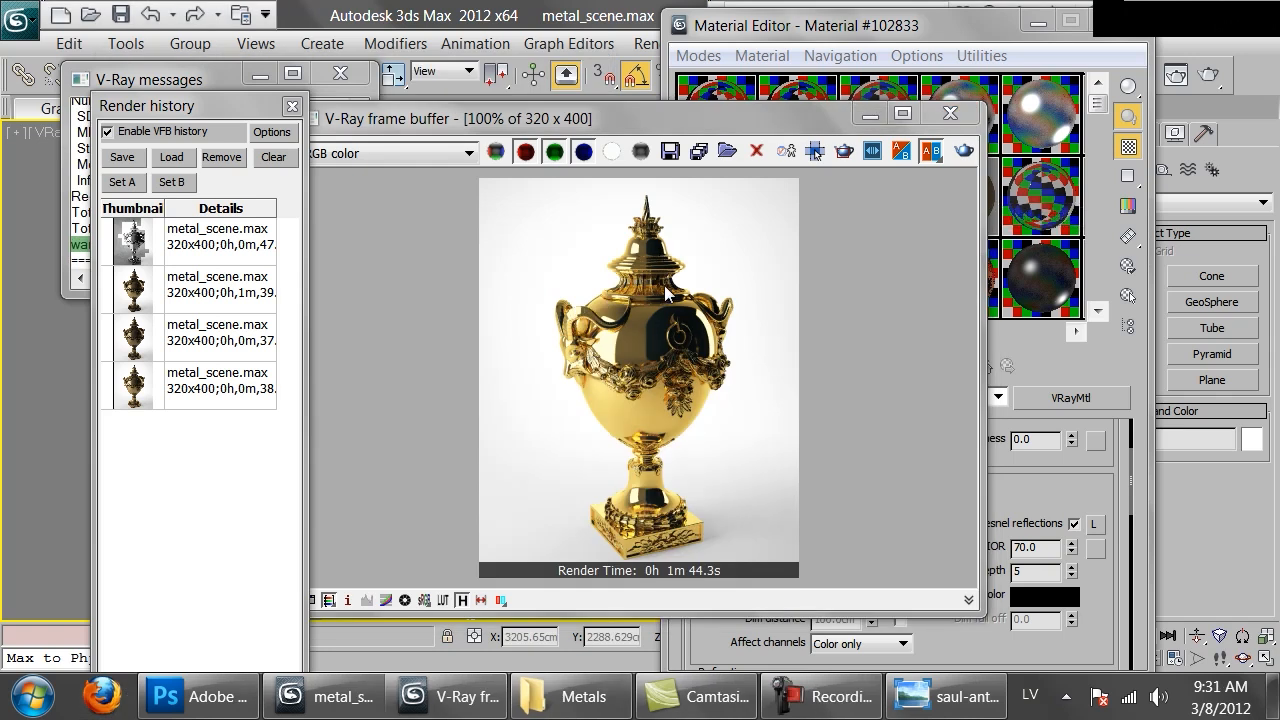
{"action": "left_click", "coordinate": [120, 158]}
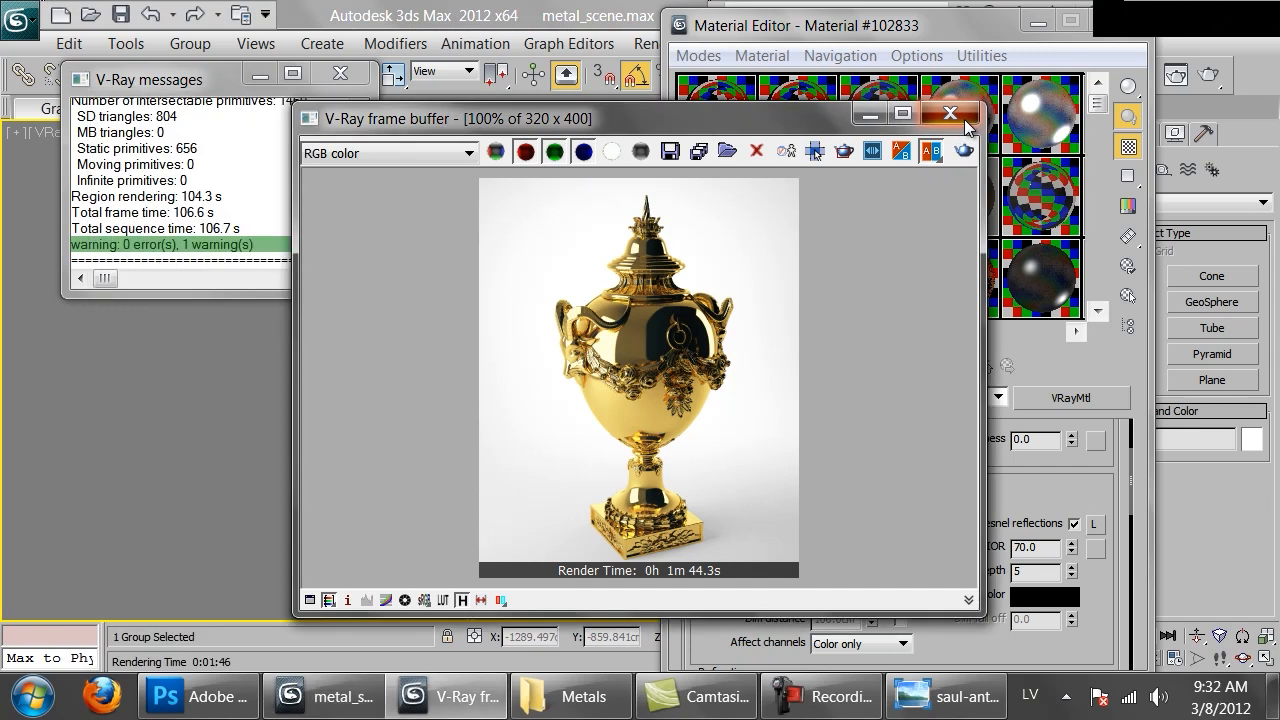
{"action": "left_click", "coordinate": [964, 119]}
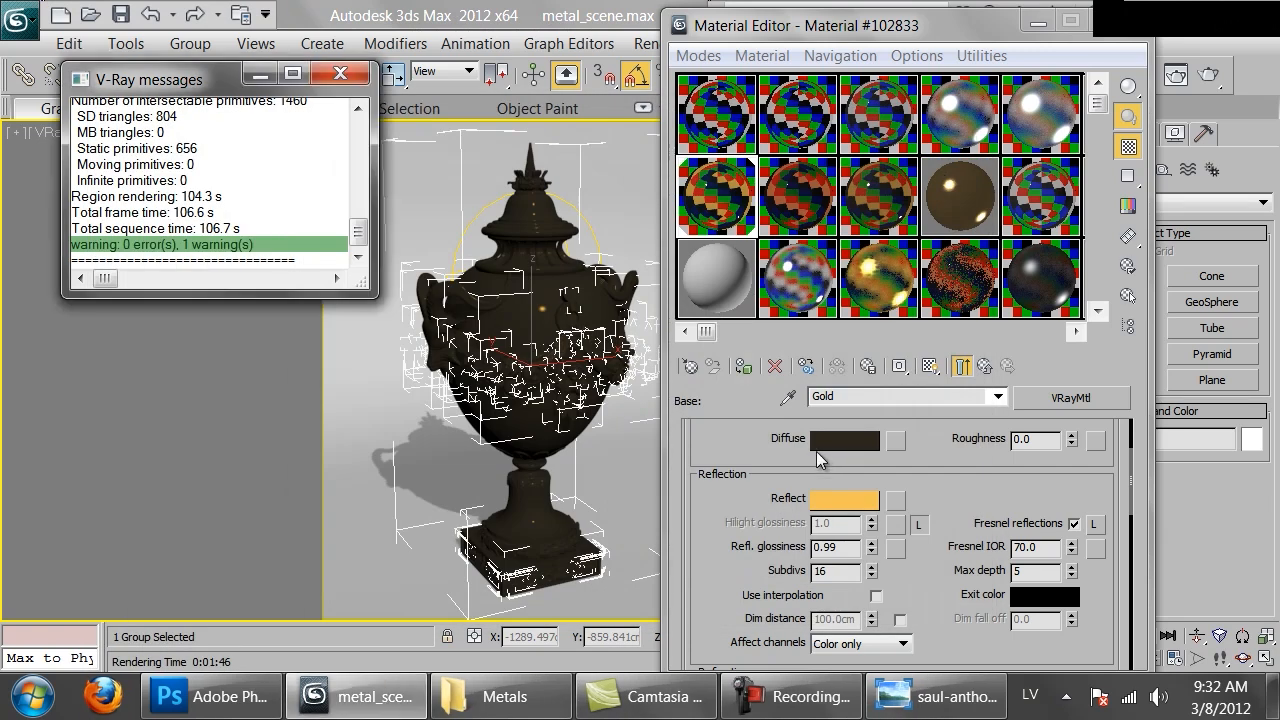
- Copy the Noise bump map from the 15 - Default material in the first sample slot
{"action": "left_click", "coordinate": [987, 368]}
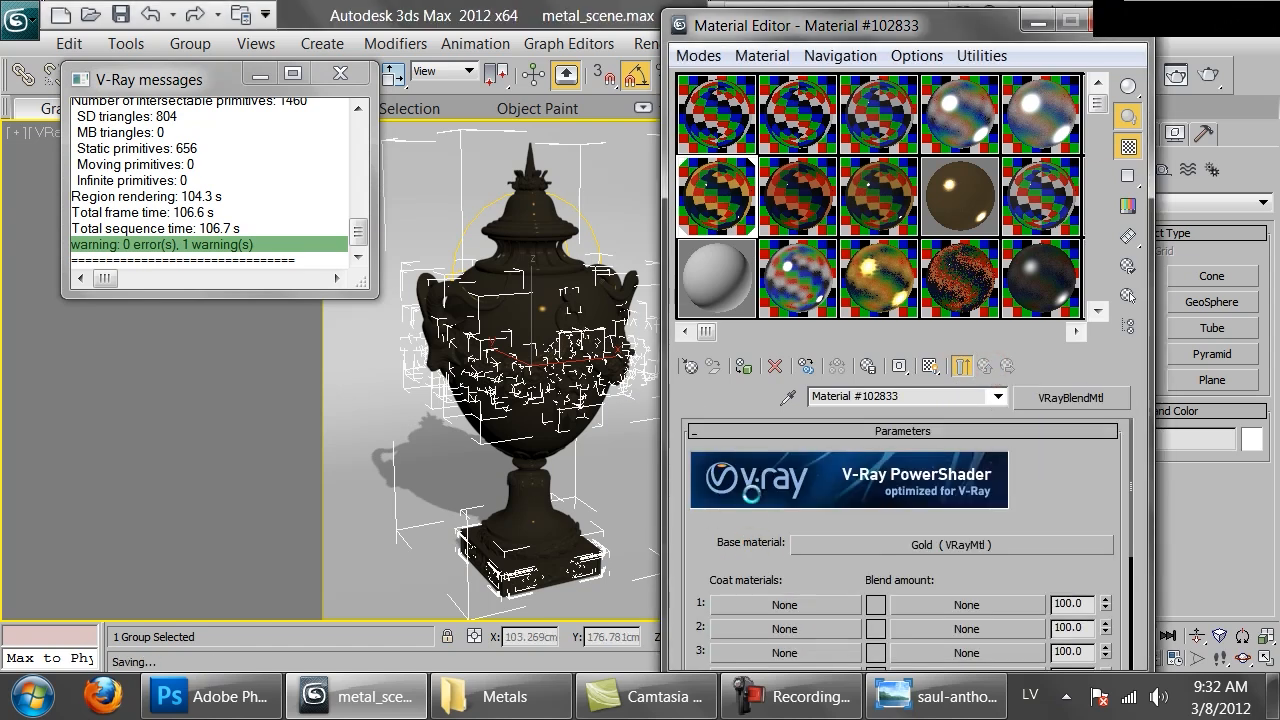
{"action": "scroll", "coordinate": [752, 492], "scroll_direction": "down", "scroll_amount": 2}
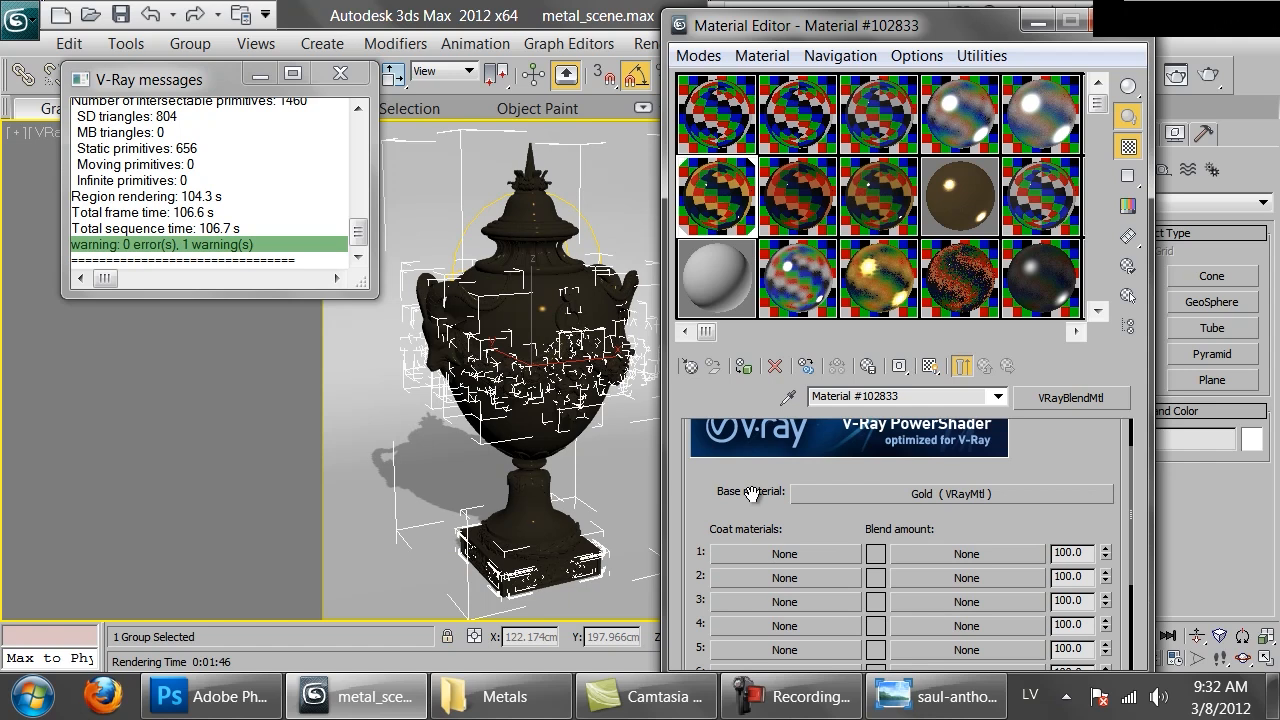
{"action": "left_click", "coordinate": [854, 496]}
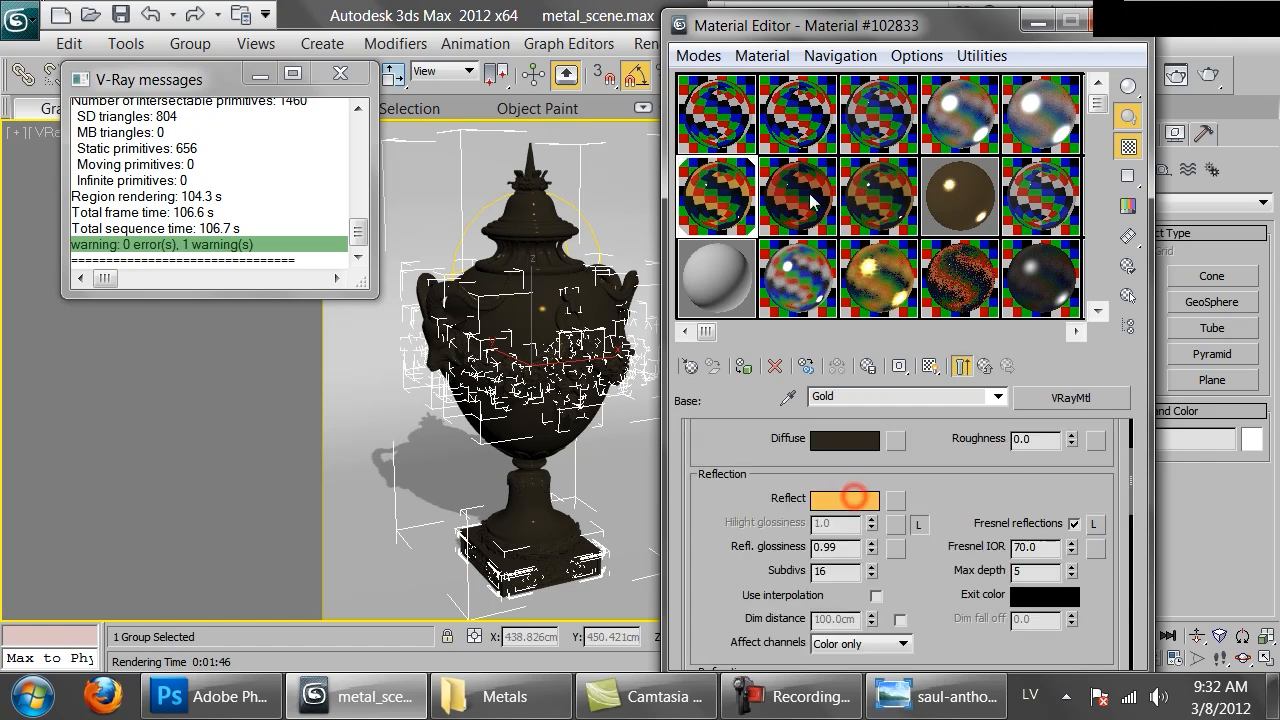
{"action": "left_click", "coordinate": [790, 128]}
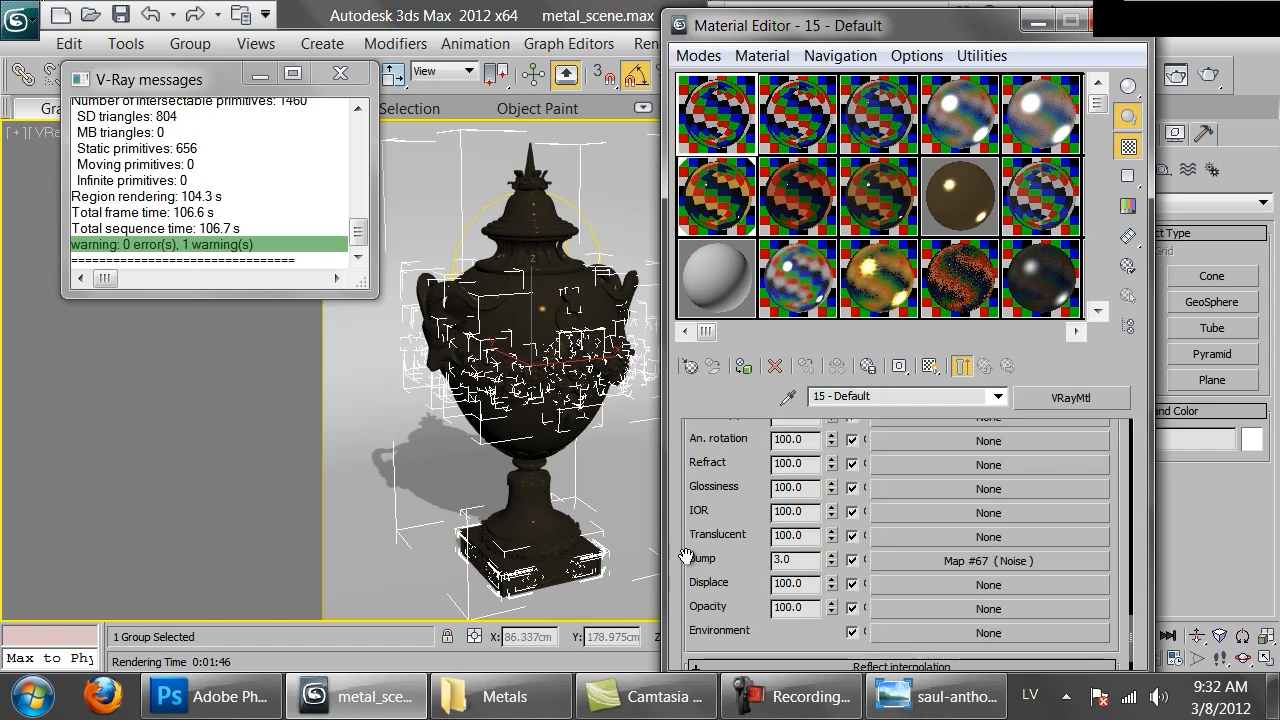
{"action": "right_click", "coordinate": [967, 557]}
{"action": "left_click", "coordinate": [1005, 596]}
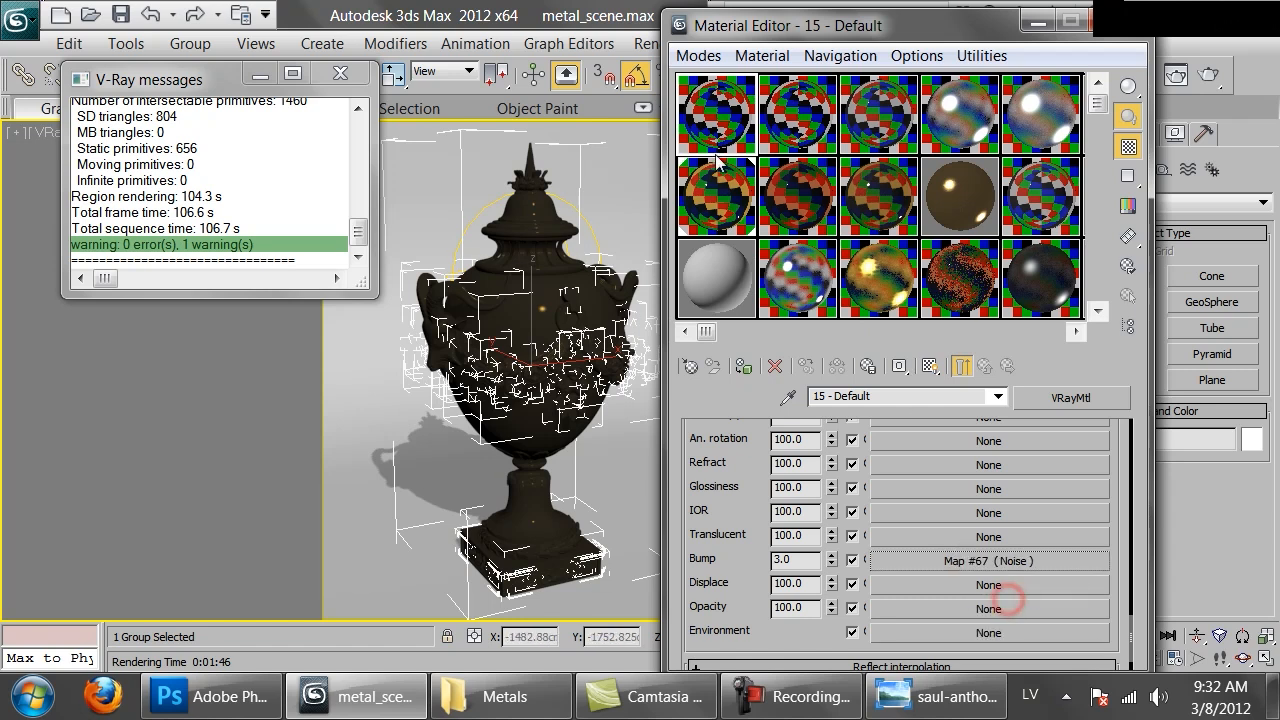
- Paste the copied Noise map into the bump slot of the Gold base material
{"action": "left_click", "coordinate": [712, 198]}
{"action": "scroll", "coordinate": [723, 531], "scroll_direction": "down", "scroll_amount": 10}
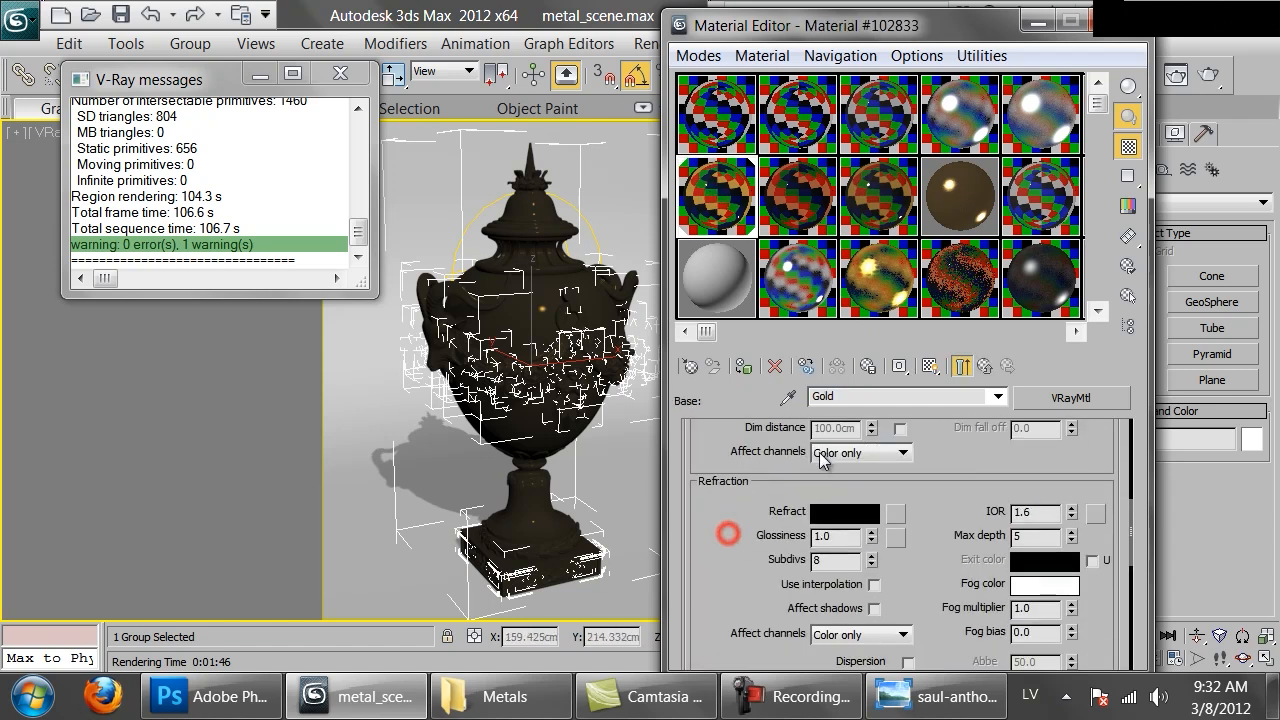
{"action": "left_click", "coordinate": [822, 599]}
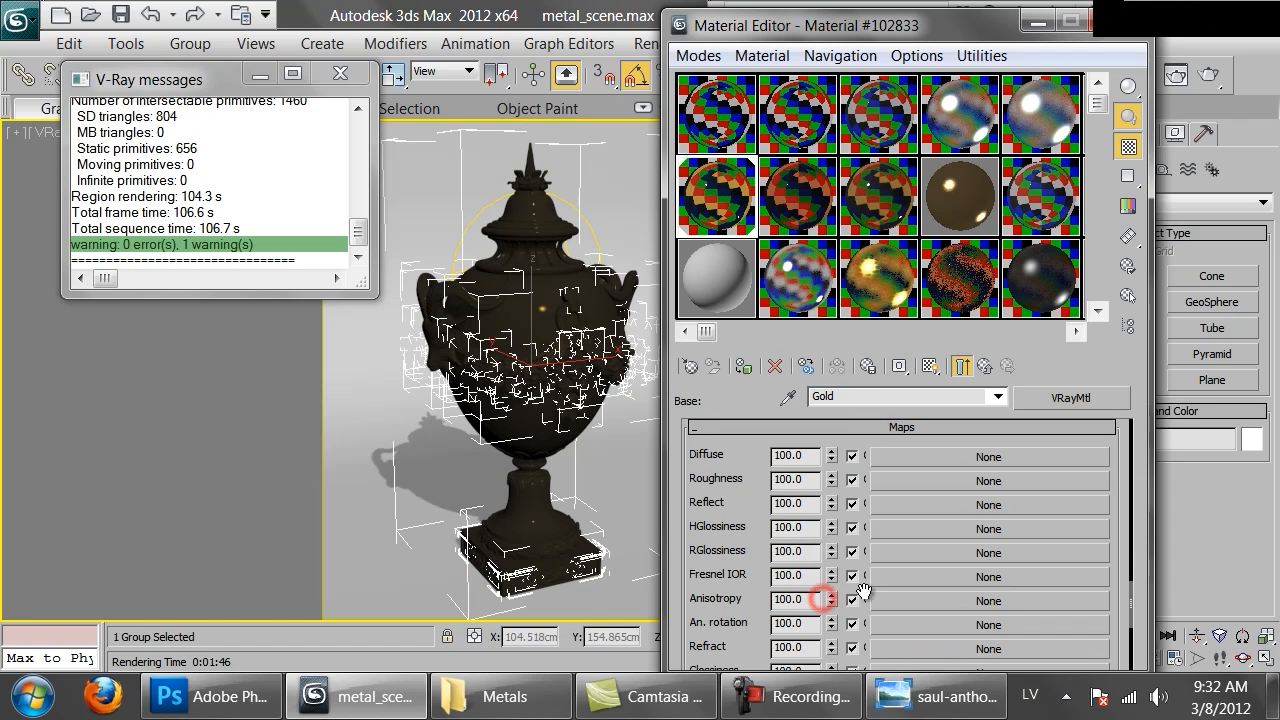
{"action": "left_click_drag", "start_coordinate": [733, 633], "coordinate": [727, 490]}
{"action": "scroll", "coordinate": [790, 495], "scroll_direction": "down", "scroll_amount": 3}
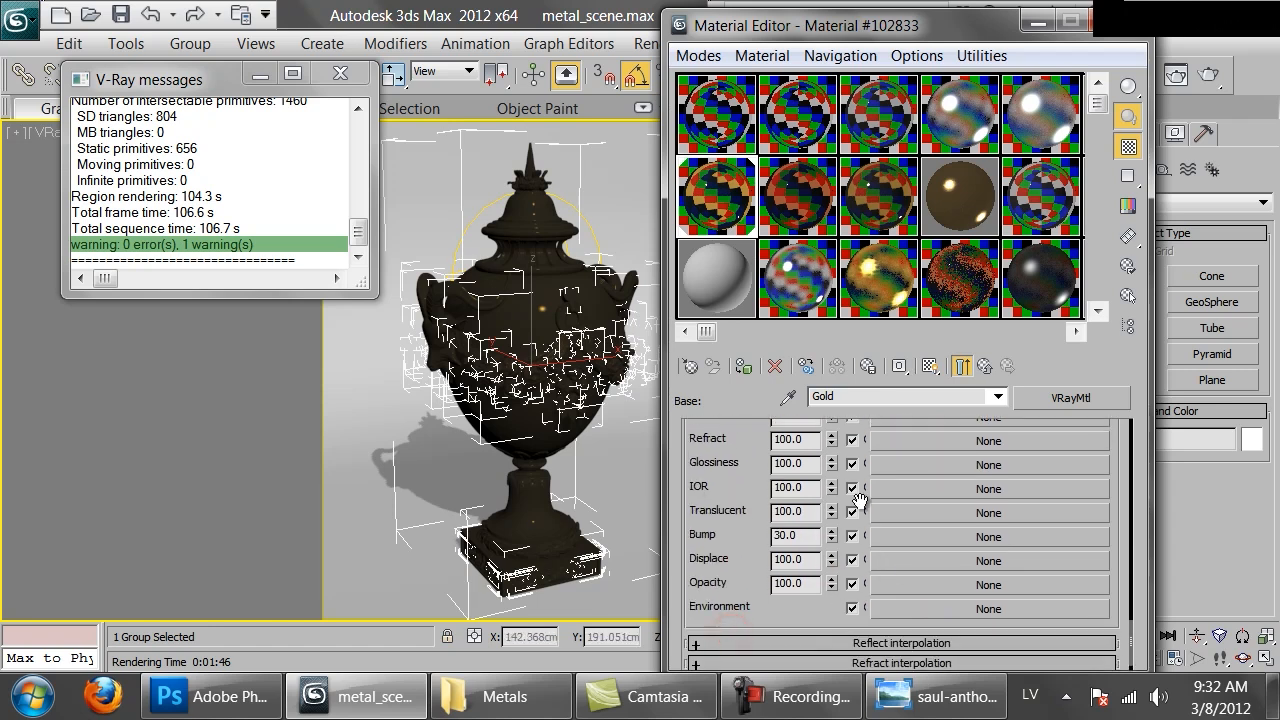
{"action": "right_click", "coordinate": [910, 539]}
{"action": "left_click", "coordinate": [926, 550]}
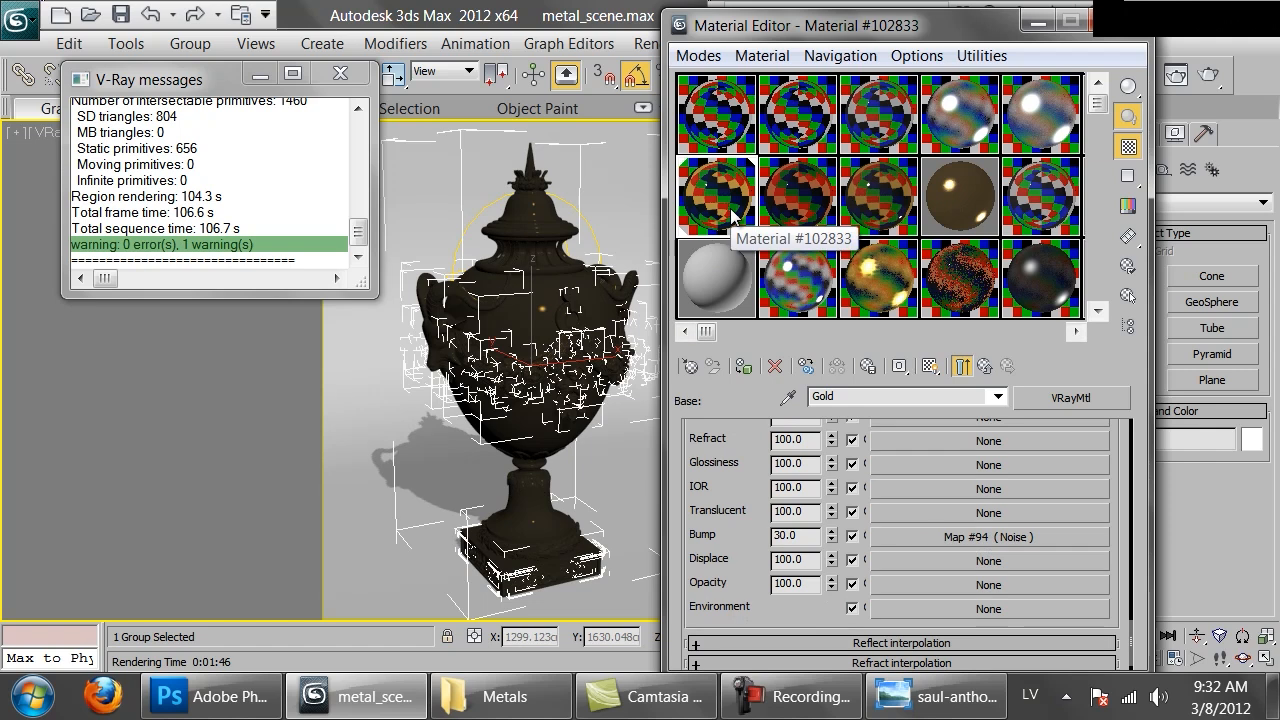
- Set Gold's bump amount to 3 while checking its surface in an enlarged sample preview
{"action": "double_click", "coordinate": [700, 187]}
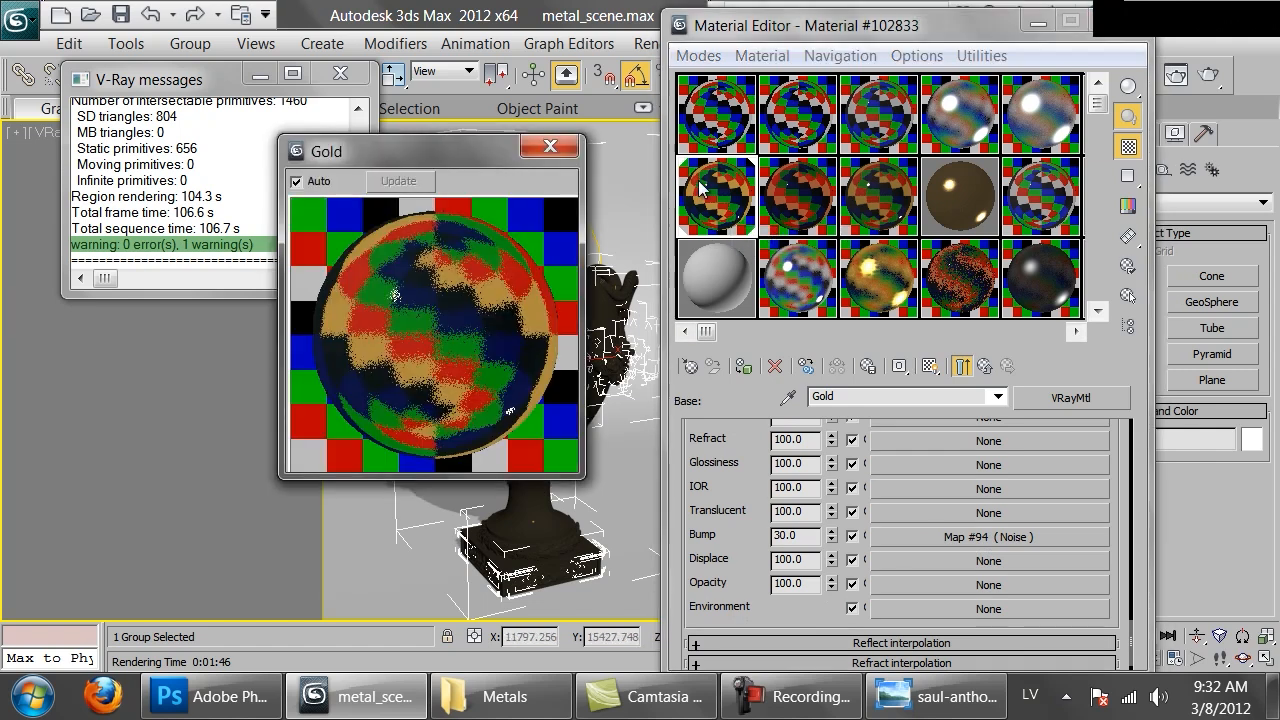
{"action": "double_click", "coordinate": [812, 535]}
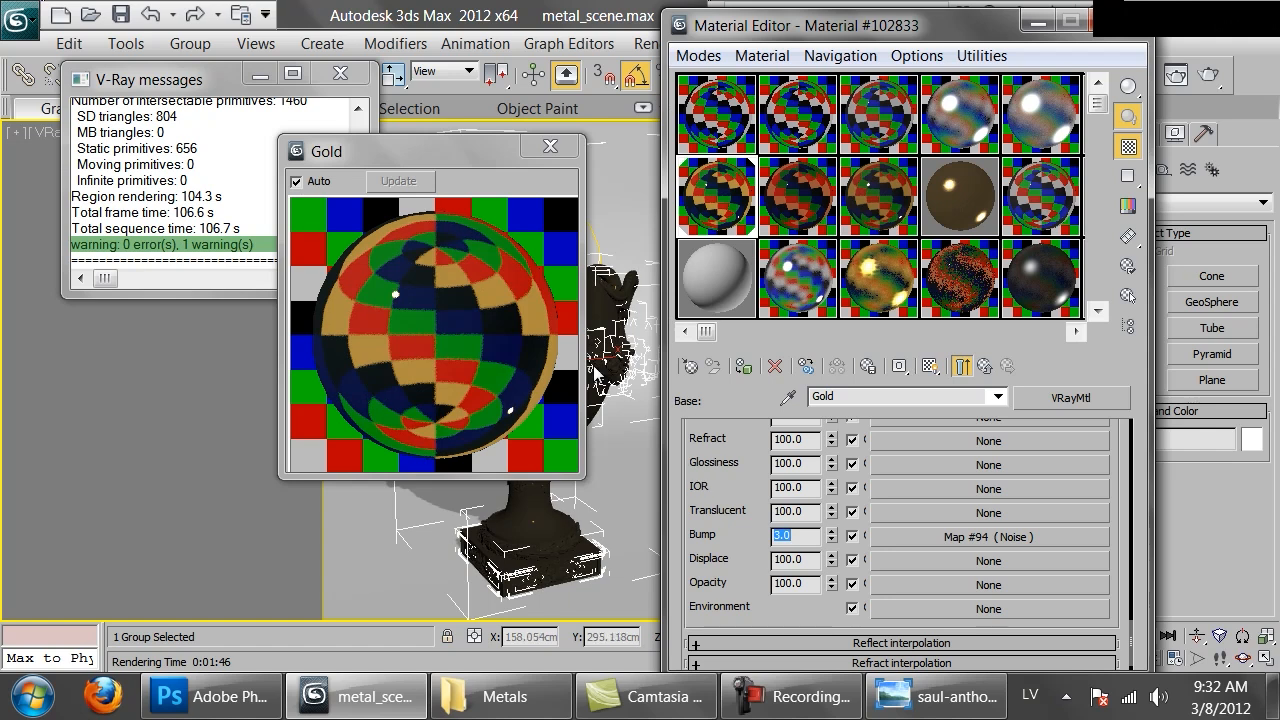
{"action": "left_click", "coordinate": [550, 146]}
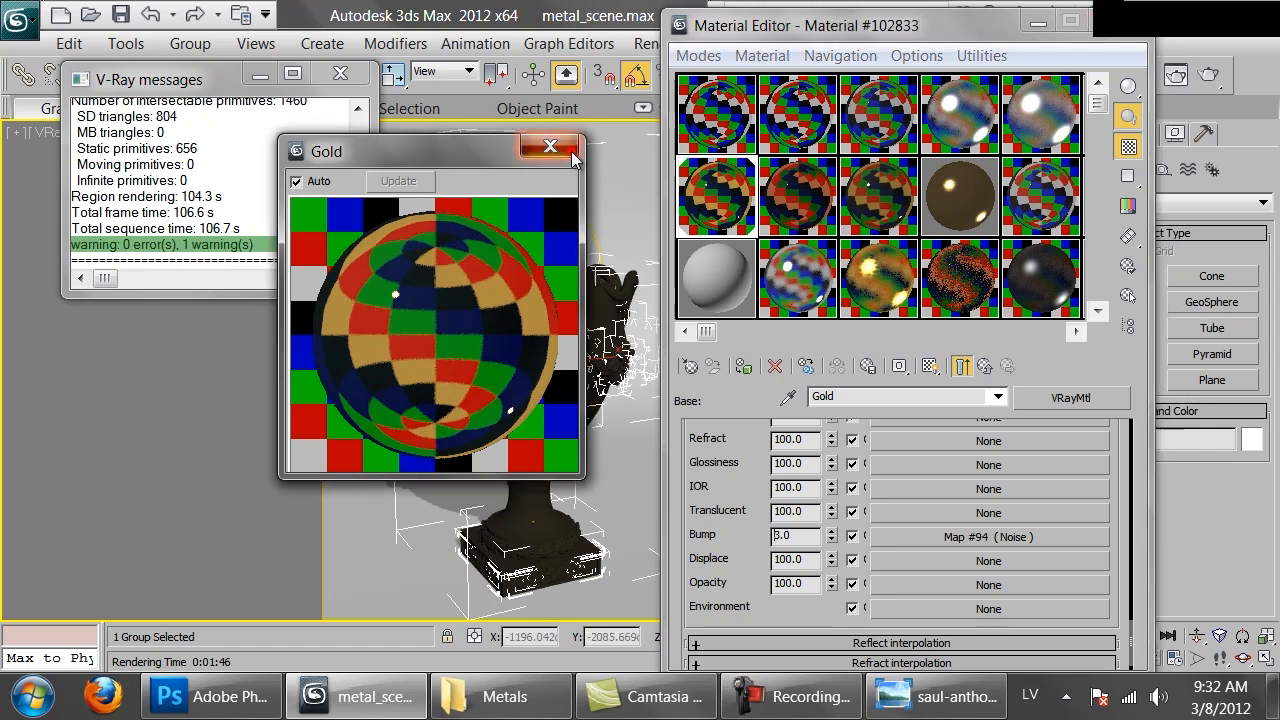
- Copy the Gold base material into the first coat material slot of the parent blend material
{"action": "left_click", "coordinate": [986, 366]}
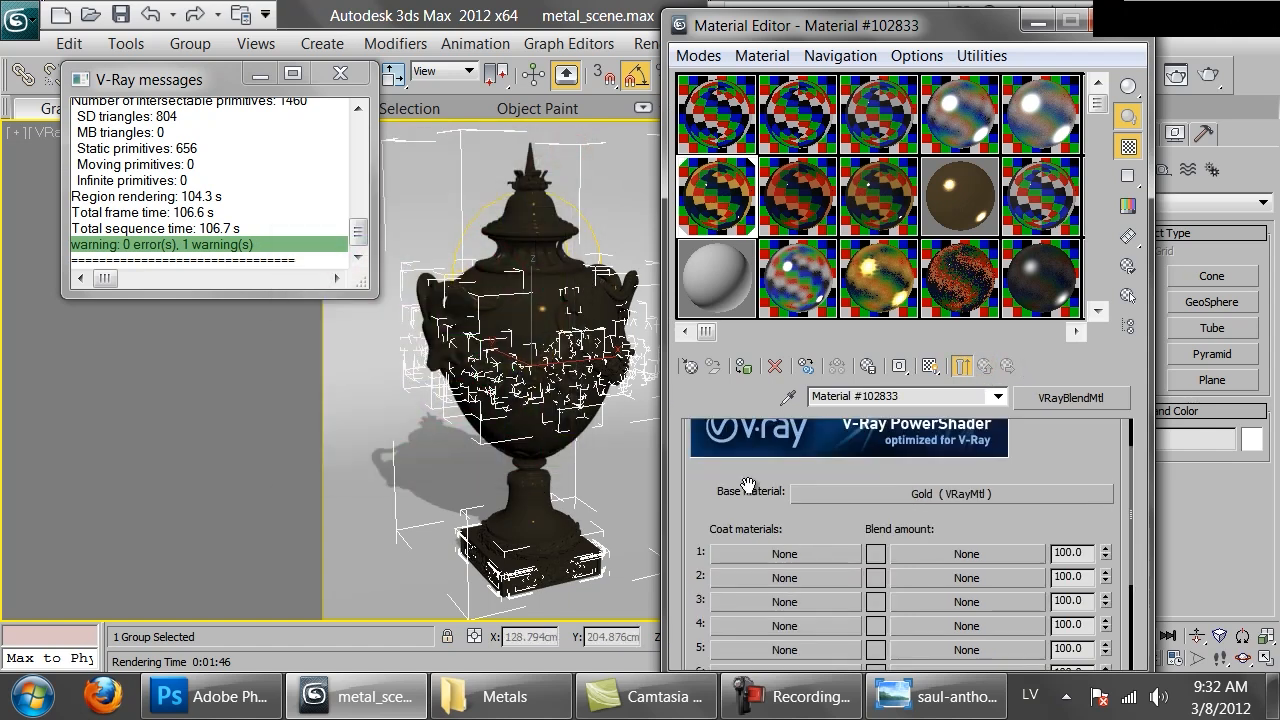
{"action": "right_click", "coordinate": [884, 503]}
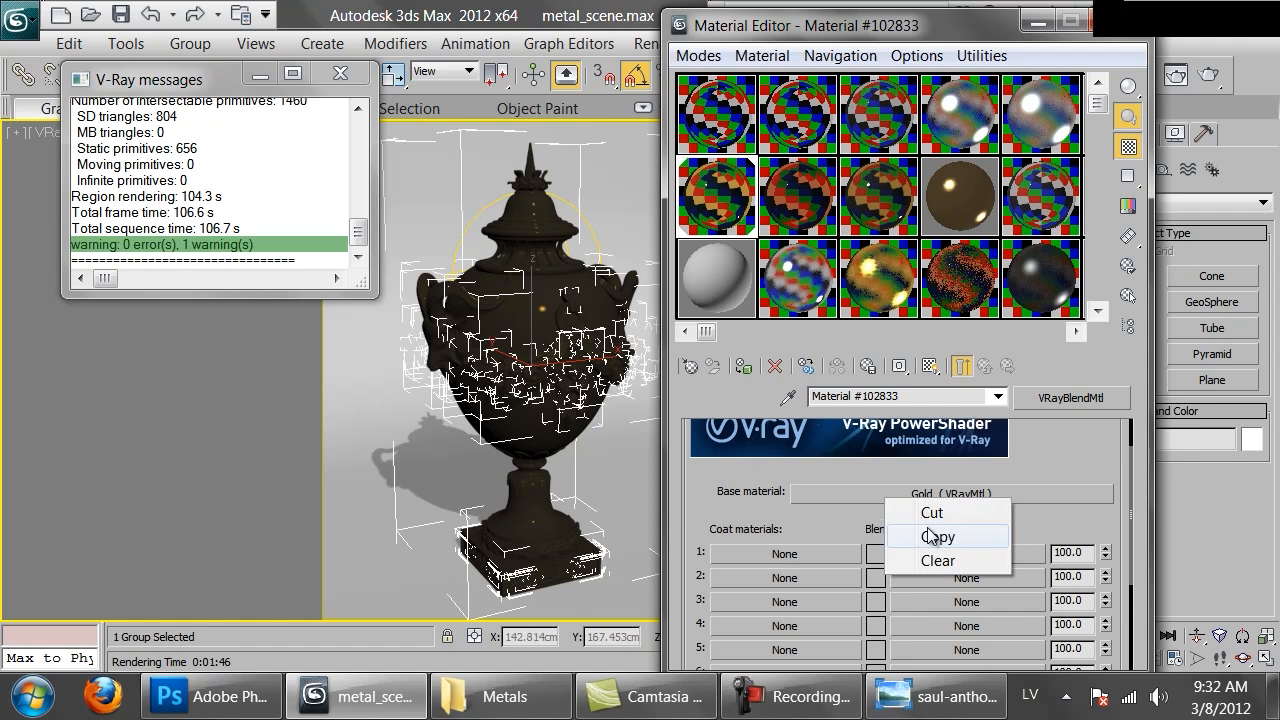
{"action": "left_click", "coordinate": [935, 537]}
{"action": "right_click", "coordinate": [818, 564]}
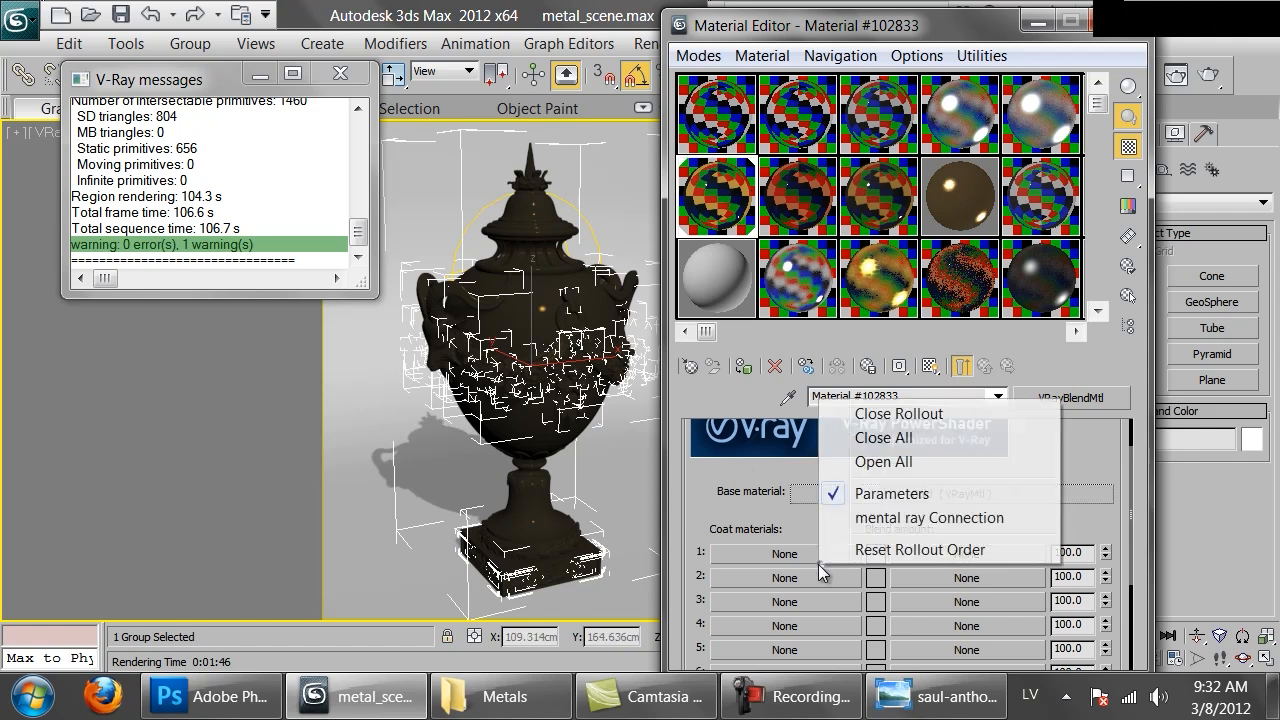
{"action": "right_click", "coordinate": [766, 554]}
{"action": "left_click", "coordinate": [810, 563]}
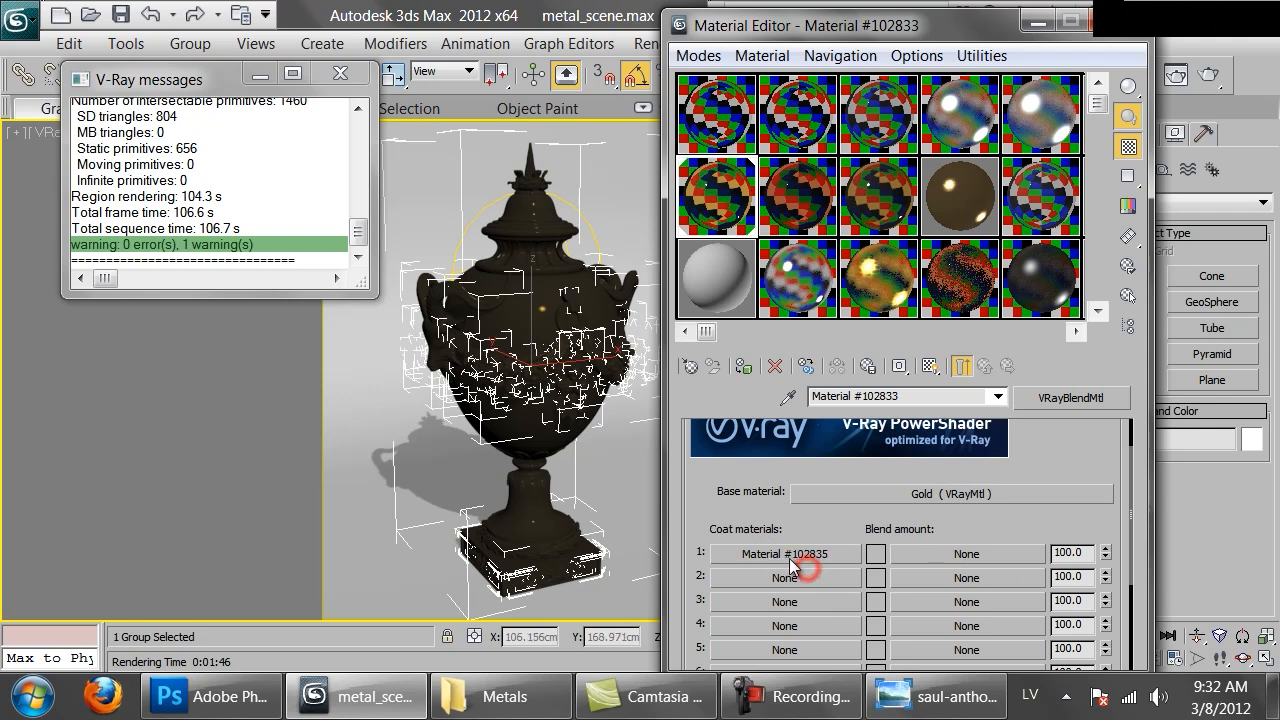
- Set the reflection glossiness of the blend's first coat material to 0.8
{"action": "left_click", "coordinate": [783, 548]}
{"action": "scroll", "coordinate": [798, 512], "scroll_direction": "up", "scroll_amount": 10}
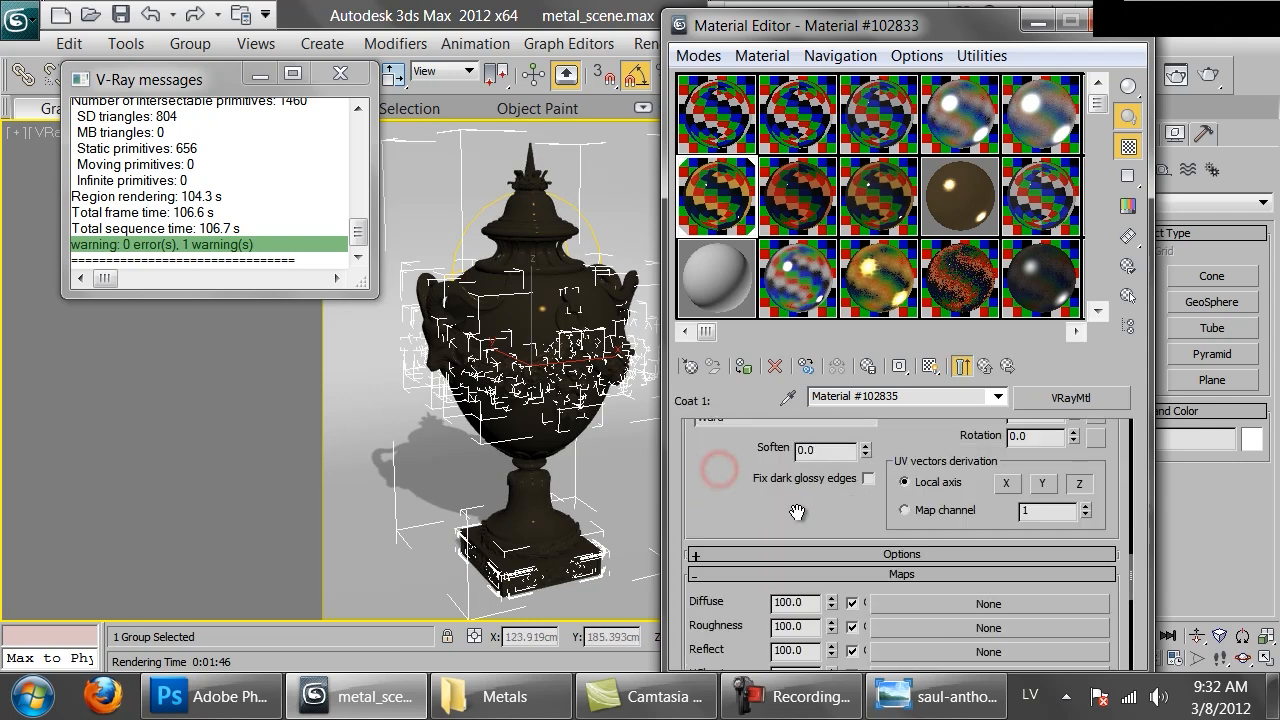
{"action": "scroll", "coordinate": [798, 512], "scroll_direction": "up", "scroll_amount": 5}
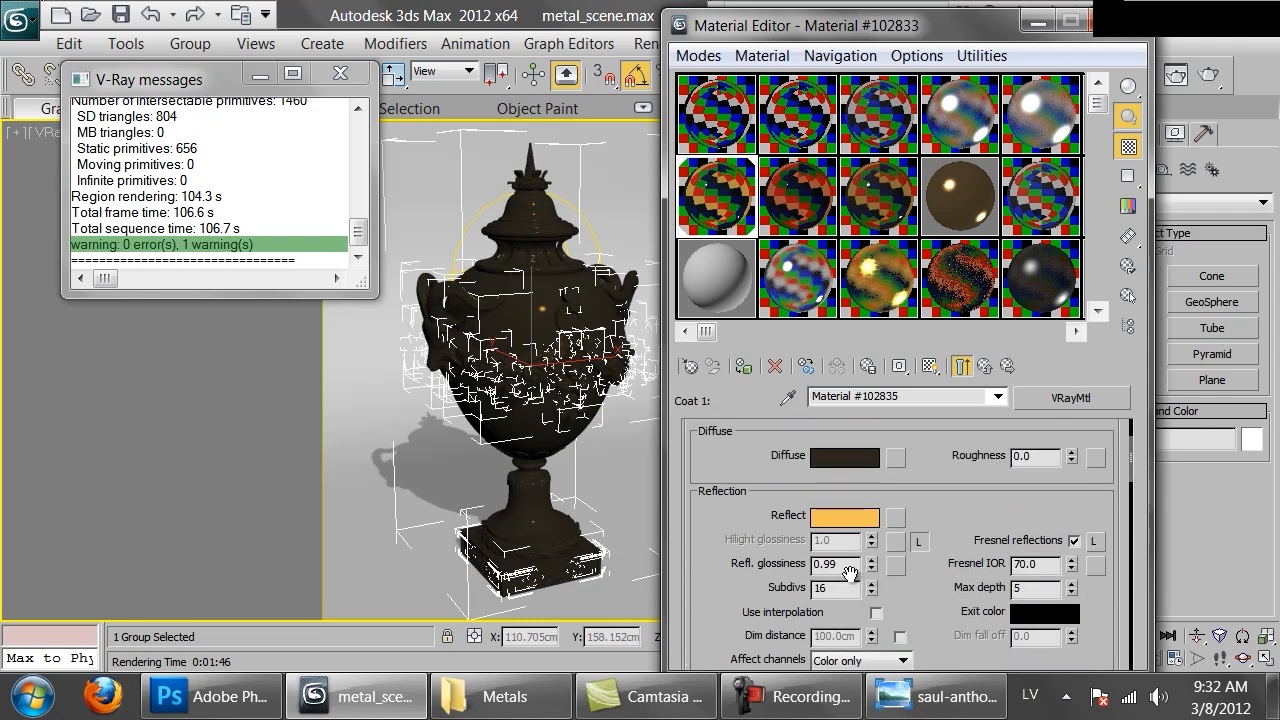
{"action": "left_click_drag", "start_coordinate": [849, 566], "coordinate": [824, 565]}
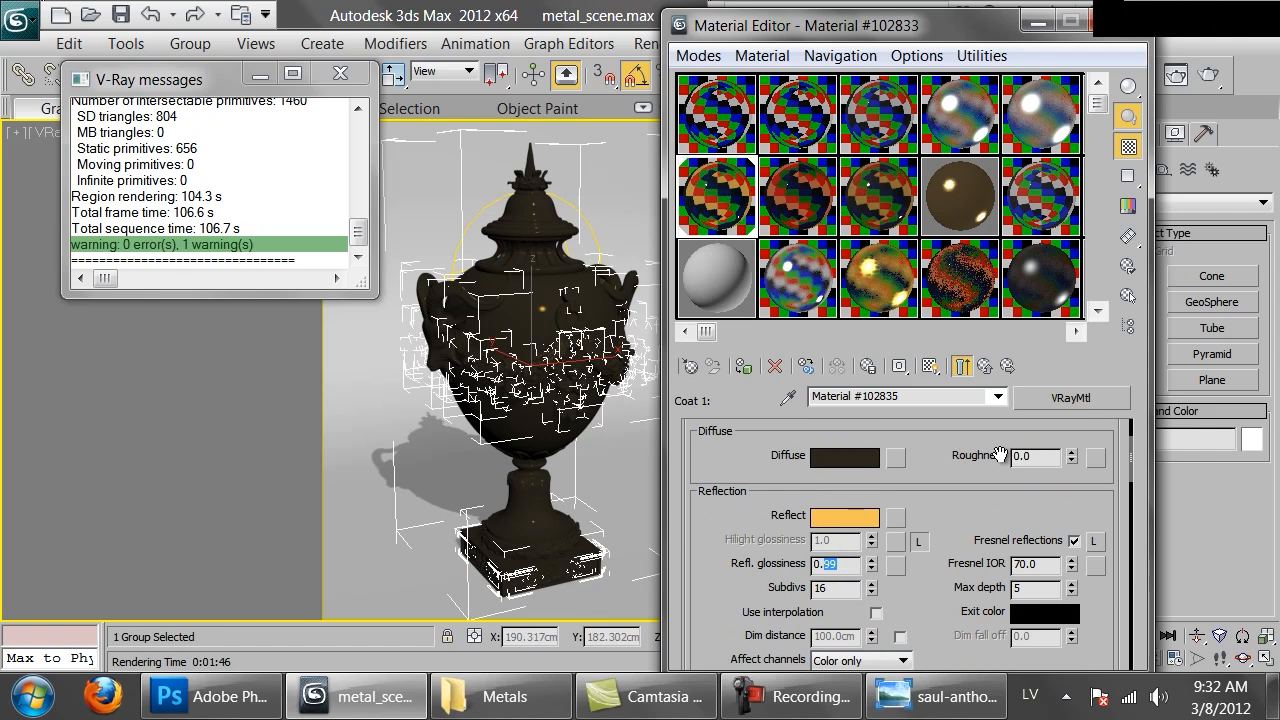
{"action": "type", "text": "."}
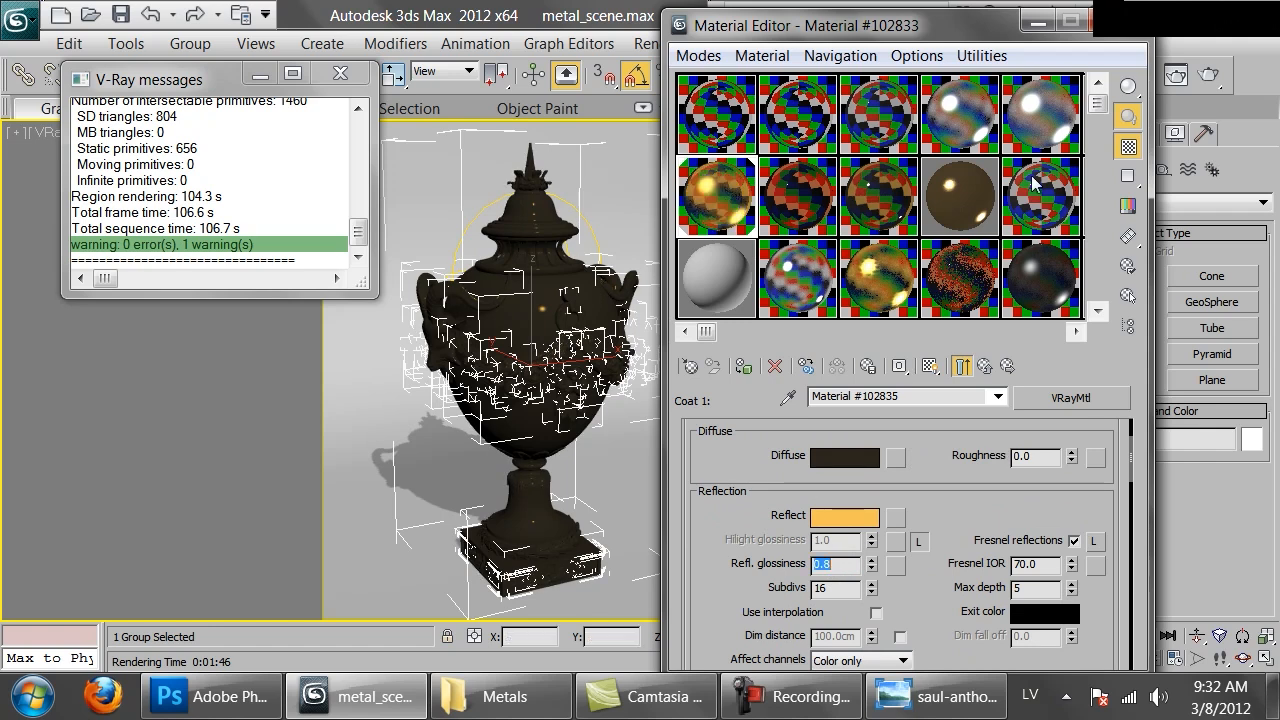
- Check the coat material in an enlarged sample preview and compare it with the gold ring reference photo
{"action": "double_click", "coordinate": [702, 187]}
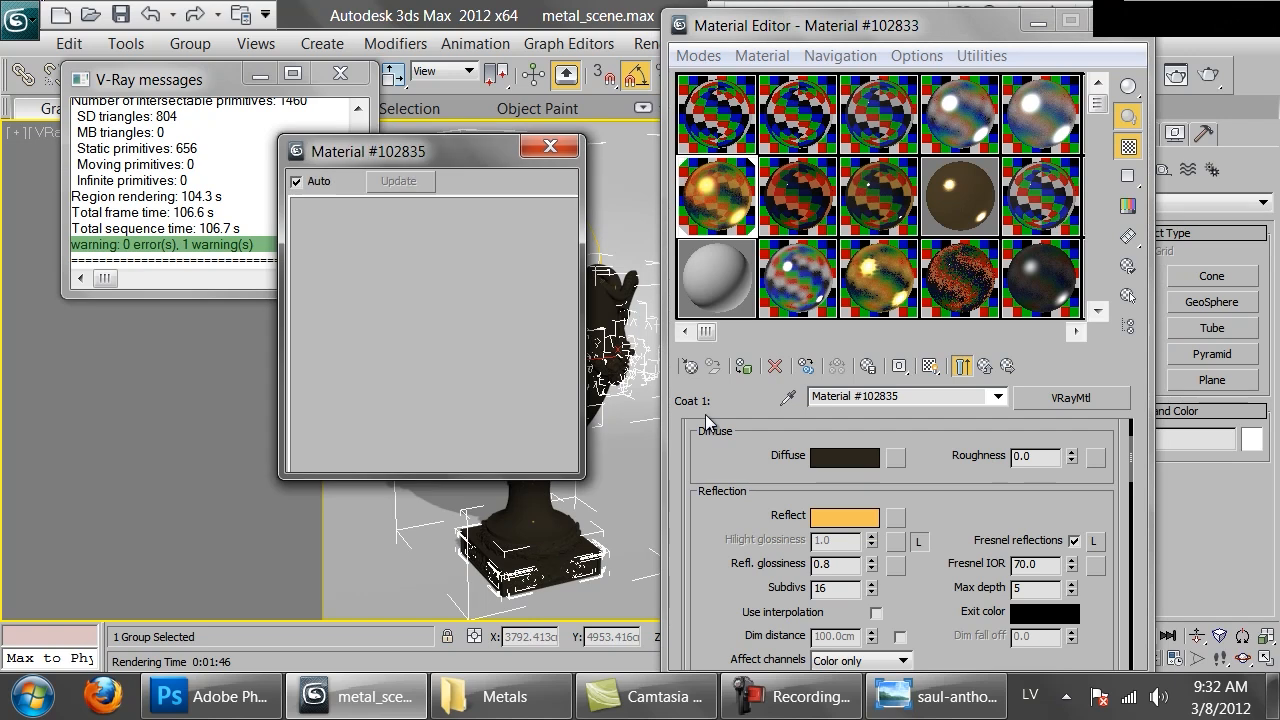
{"action": "left_click", "coordinate": [951, 716]}
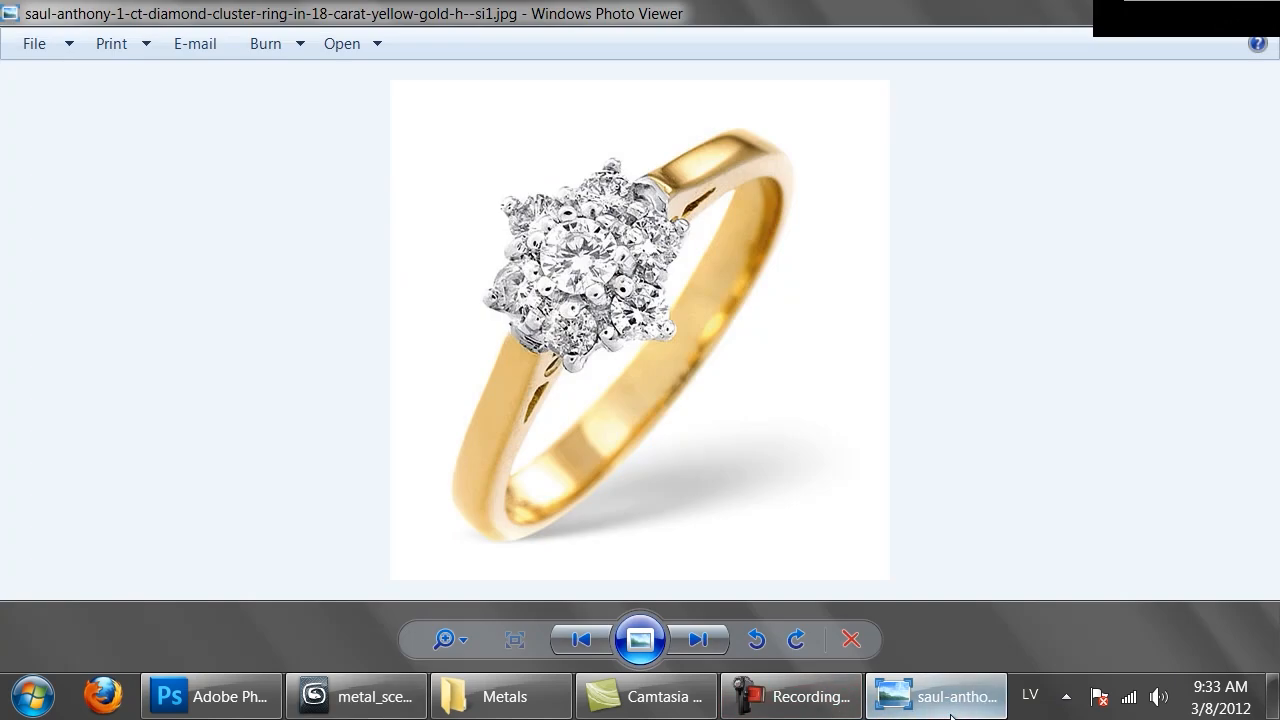
{"action": "left_click", "coordinate": [951, 716]}
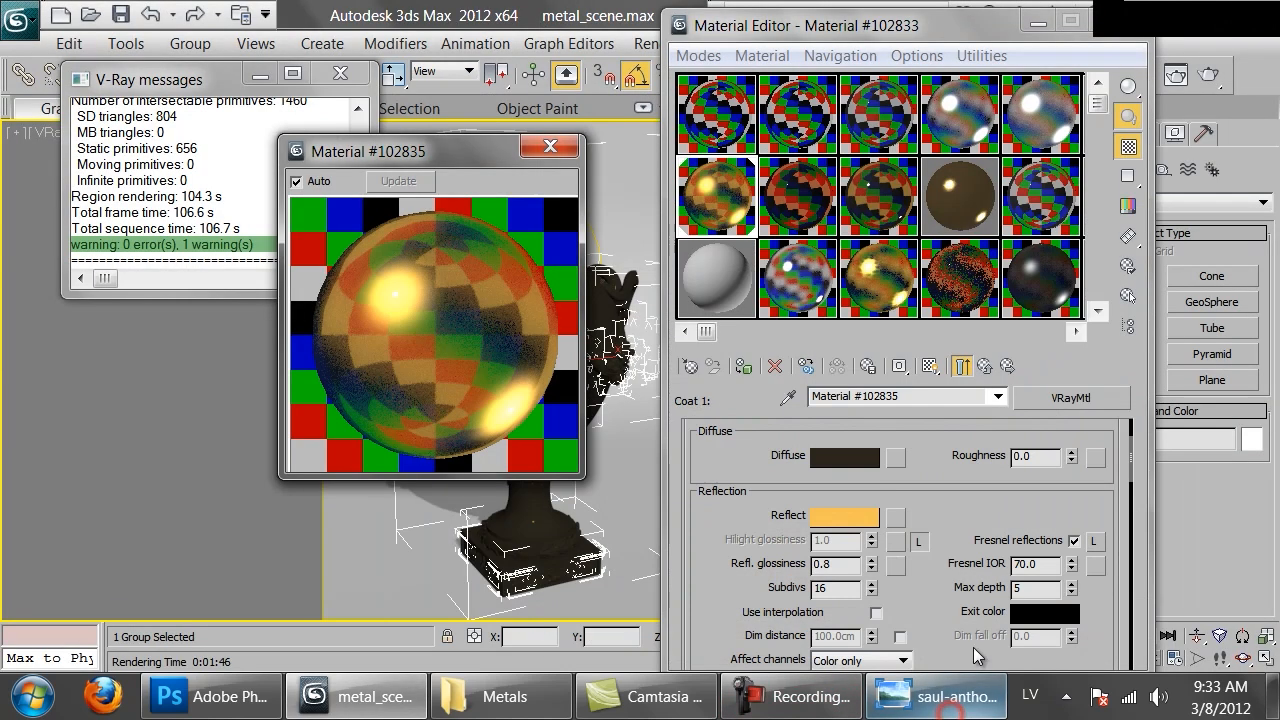
- Reduce the coat's reflection color saturation to 216 and shift its hue slightly toward orange
{"action": "left_click", "coordinate": [851, 521]}
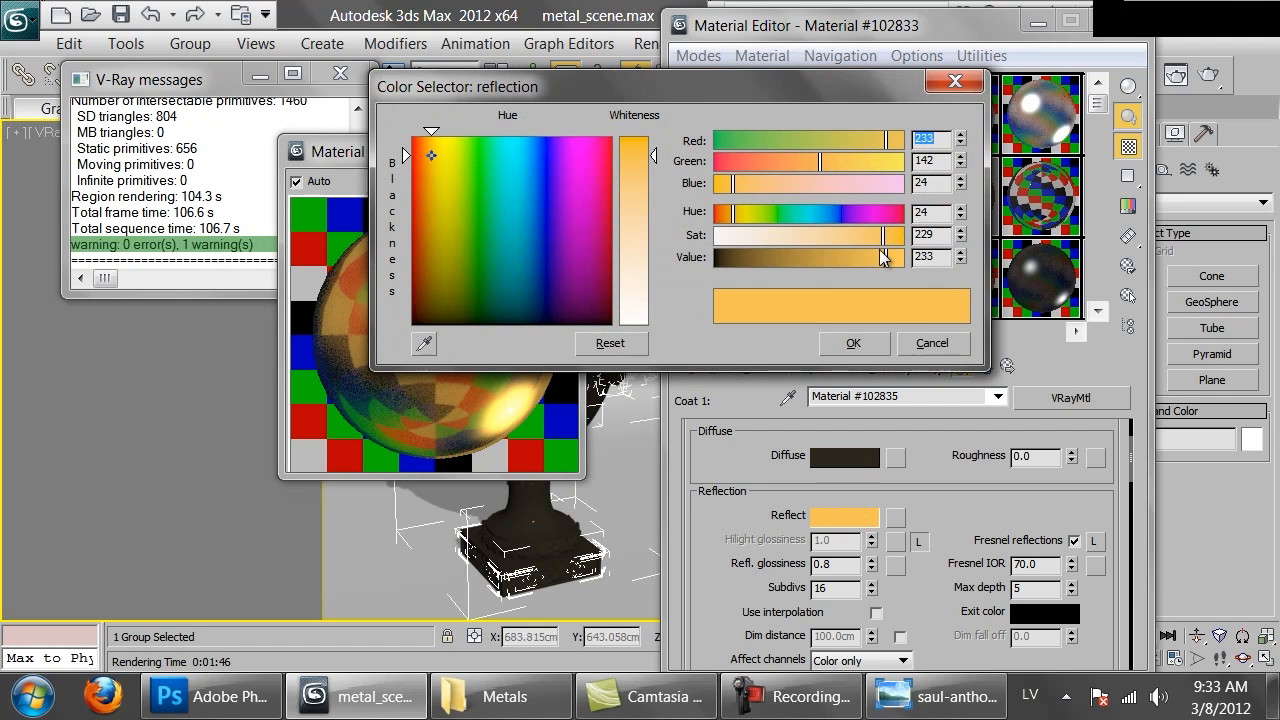
{"action": "left_click_drag", "start_coordinate": [880, 240], "coordinate": [875, 239]}
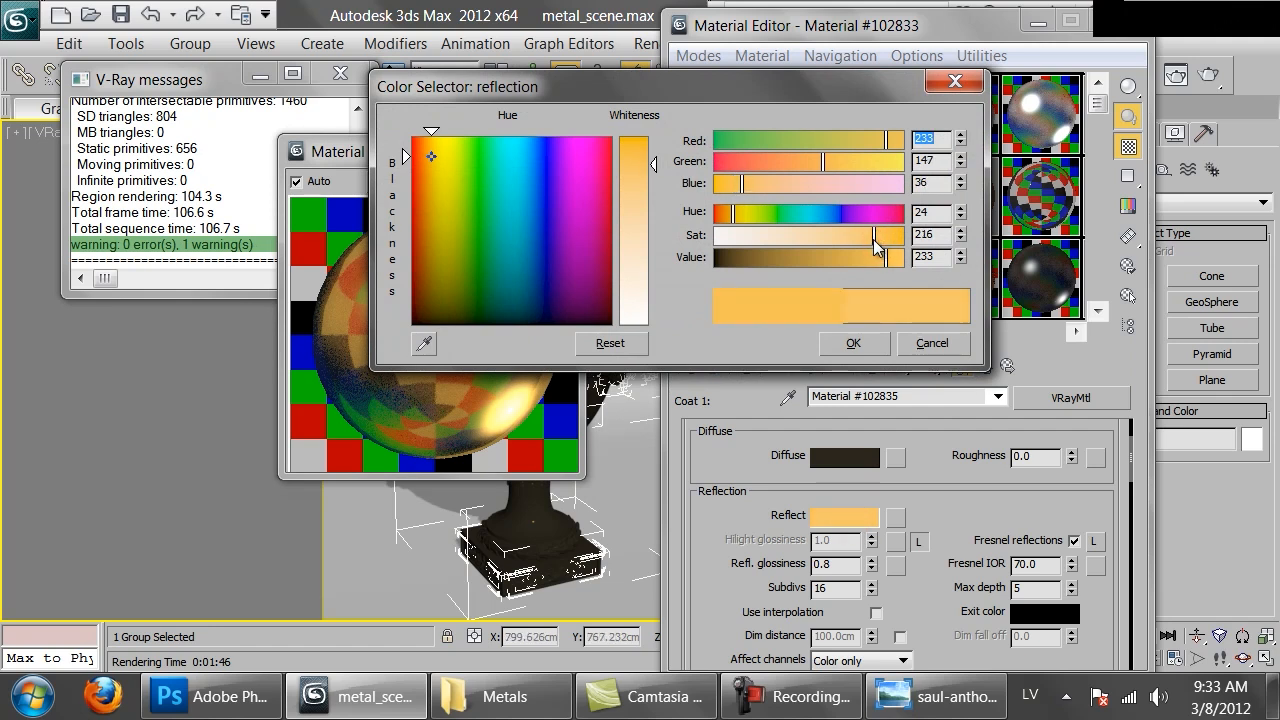
{"action": "left_click", "coordinate": [961, 216]}
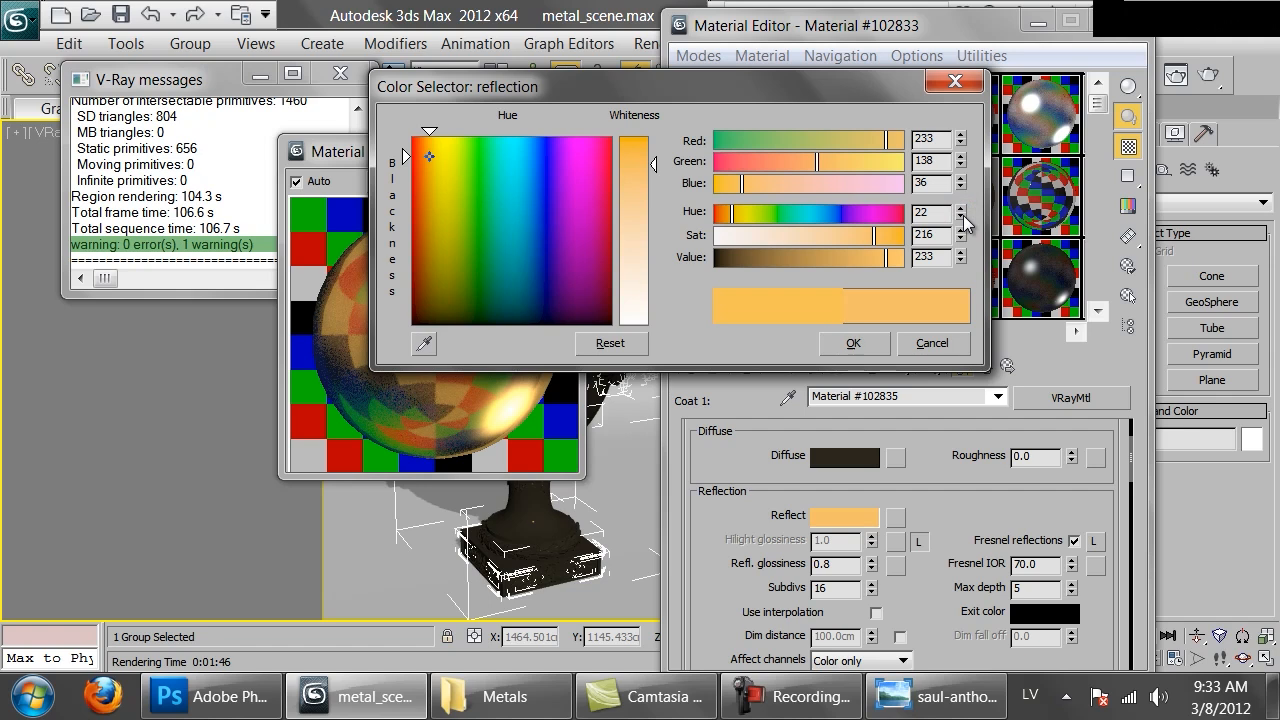
{"action": "left_click", "coordinate": [961, 216]}
{"action": "left_click", "coordinate": [834, 349]}
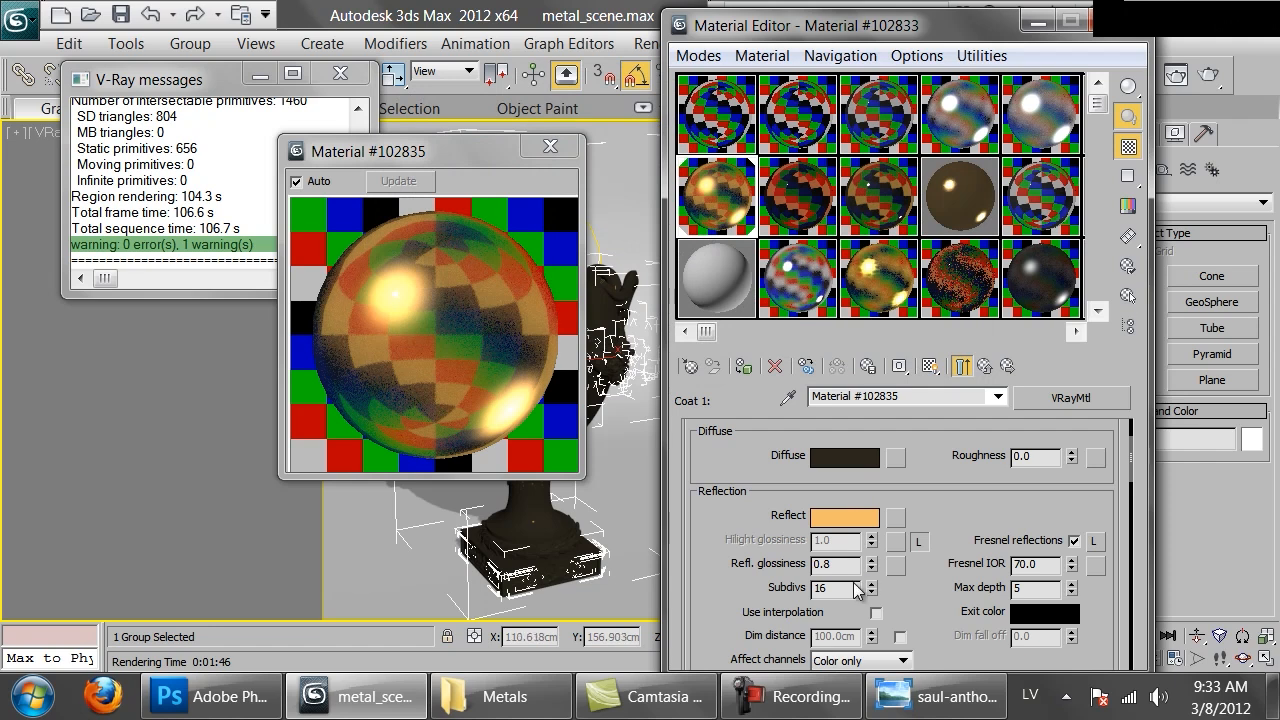
- Assign the blend material to the selected vase, accept the first coat's blend amount color and render the scene
{"action": "left_click", "coordinate": [745, 368]}
{"action": "left_click", "coordinate": [985, 366]}
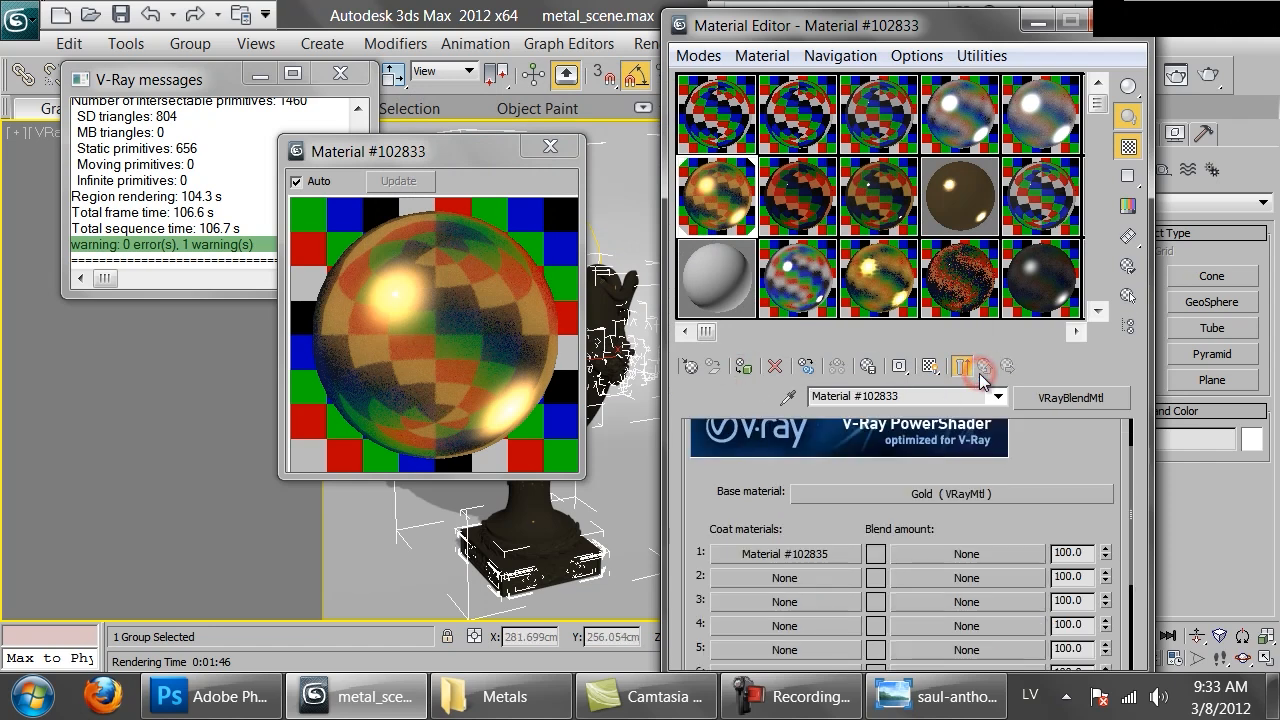
{"action": "left_click", "coordinate": [876, 552]}
{"action": "left_click", "coordinate": [855, 344]}
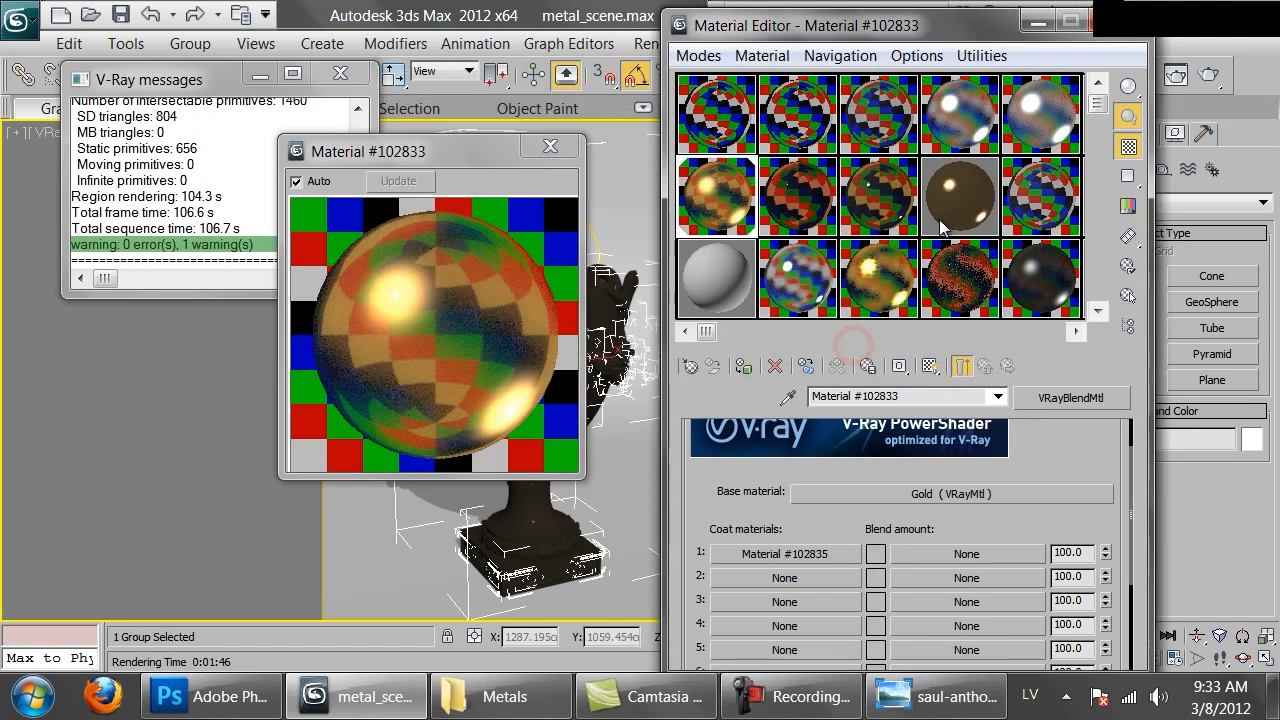
{"action": "left_click", "coordinate": [1208, 74]}
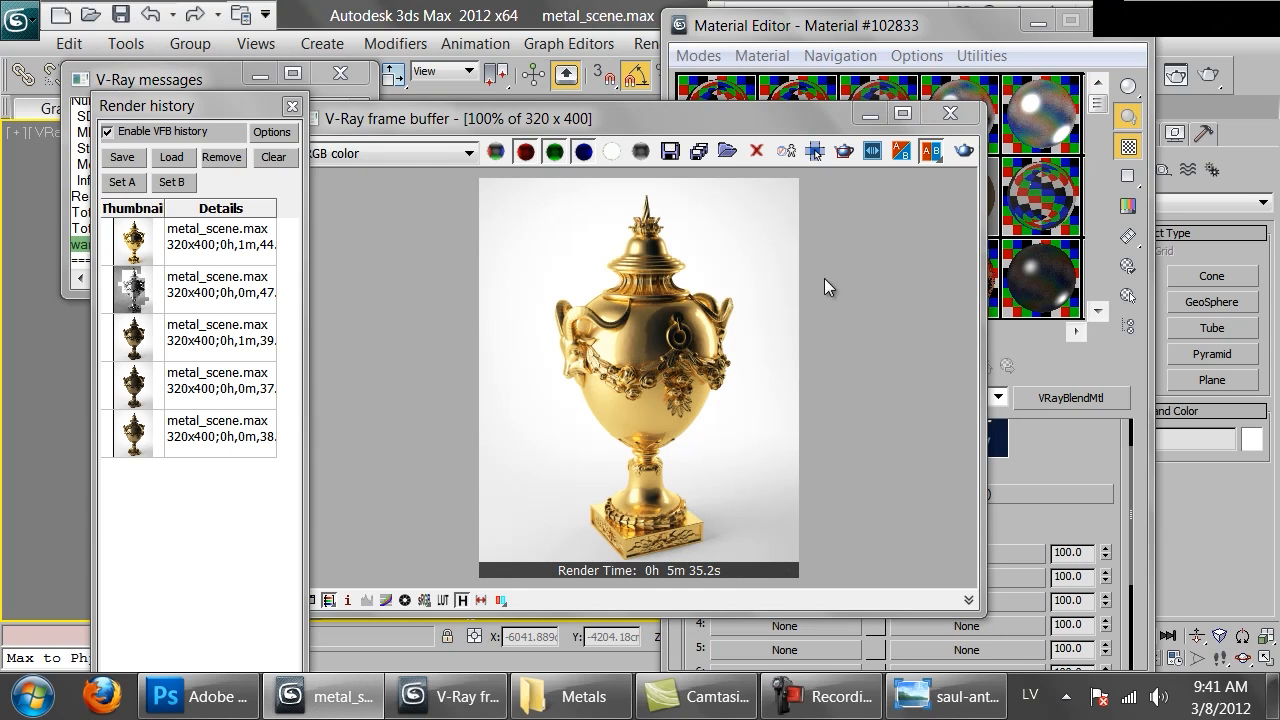
- Save the blend material render to the render history and compare it with the previous gold render
{"action": "left_click_drag", "start_coordinate": [754, 122], "coordinate": [826, 128]}
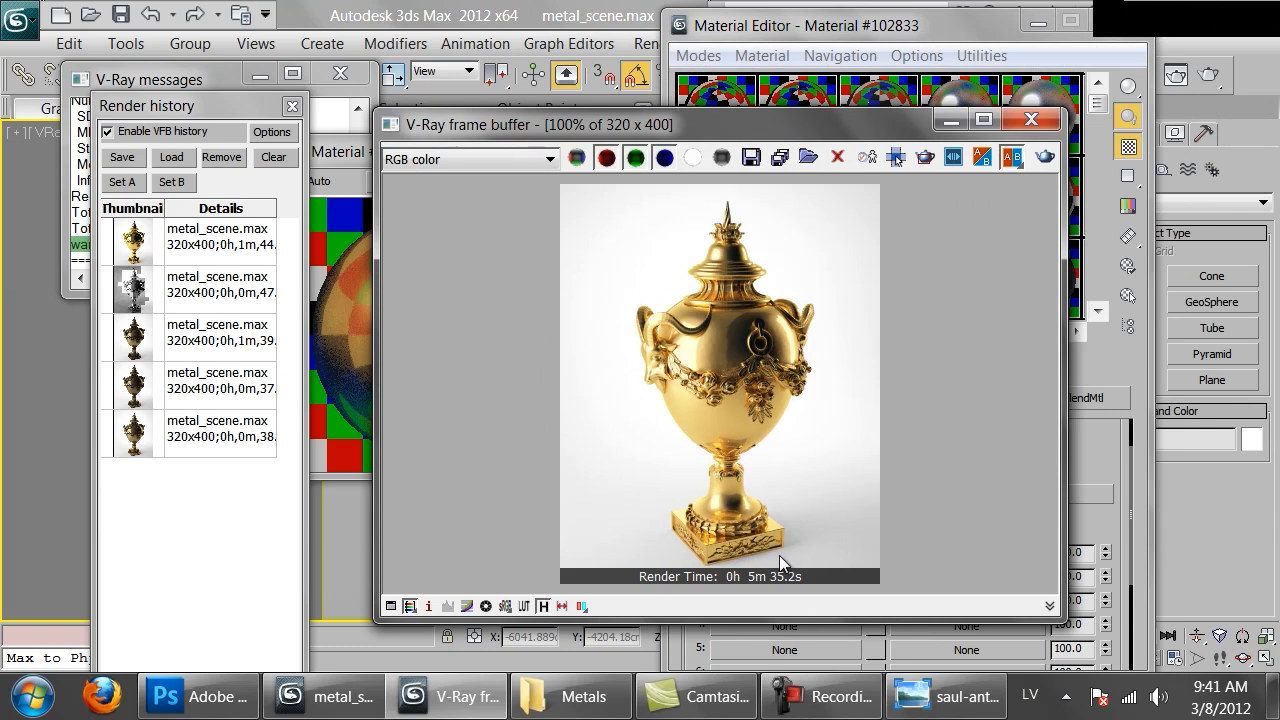
{"action": "left_click", "coordinate": [122, 157]}
{"action": "double_click", "coordinate": [141, 289]}
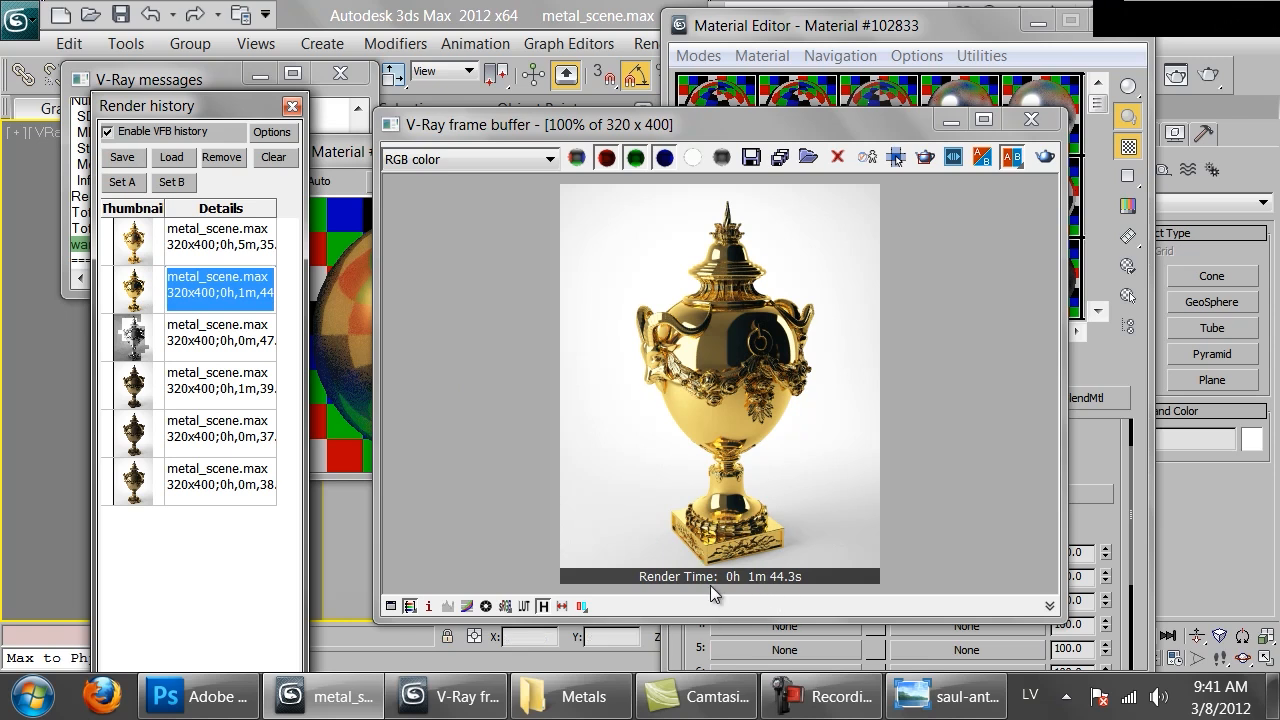
{"action": "double_click", "coordinate": [170, 243]}
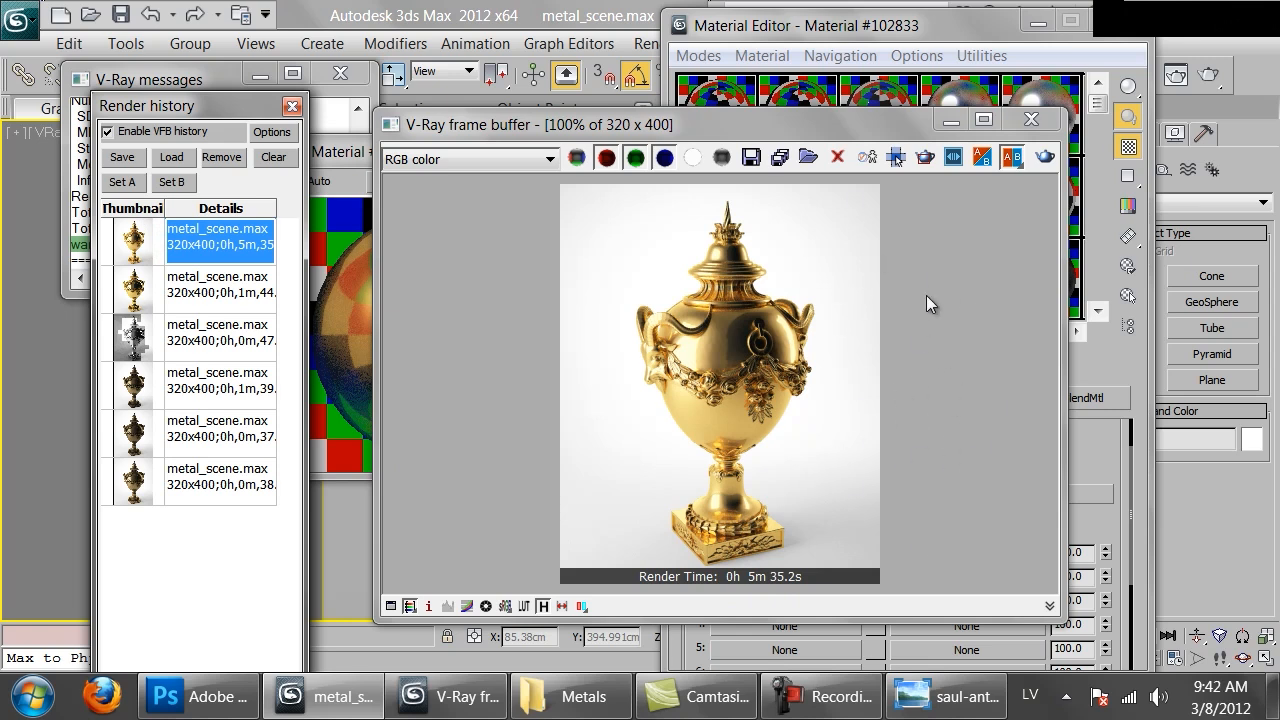
{"action": "left_click_drag", "start_coordinate": [773, 128], "coordinate": [746, 82]}
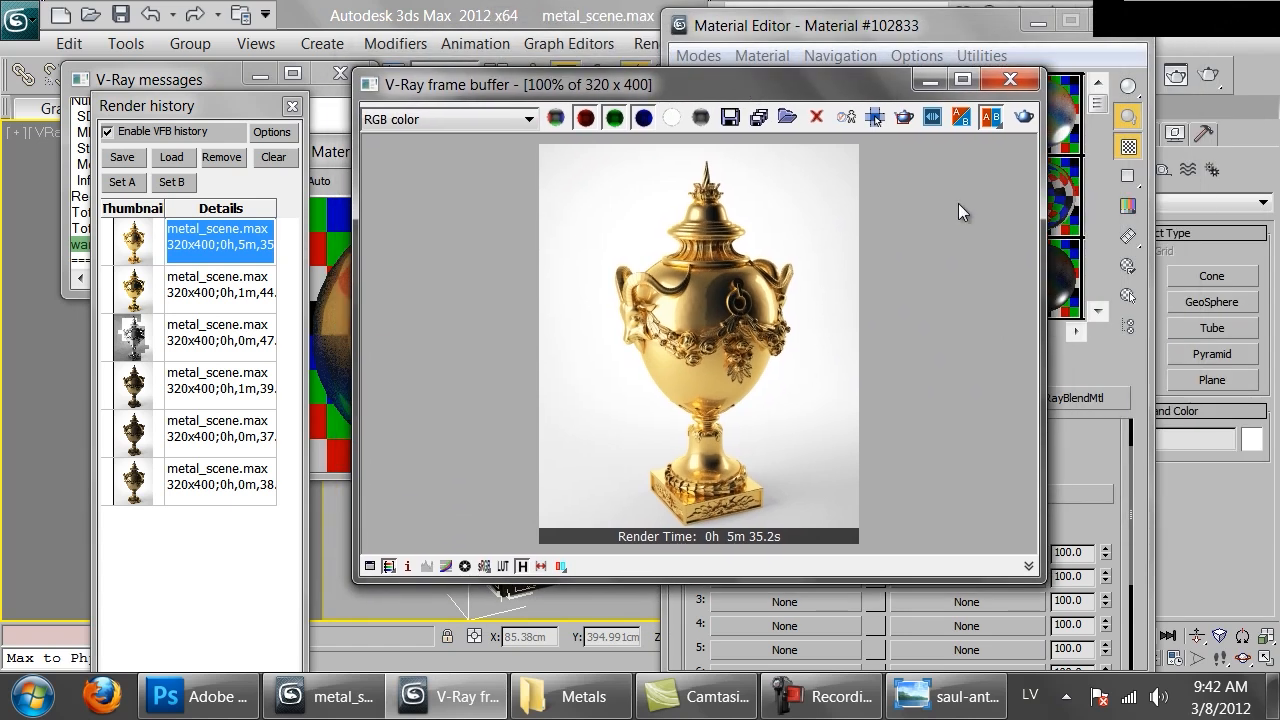
{"action": "left_click", "coordinate": [1012, 80]}
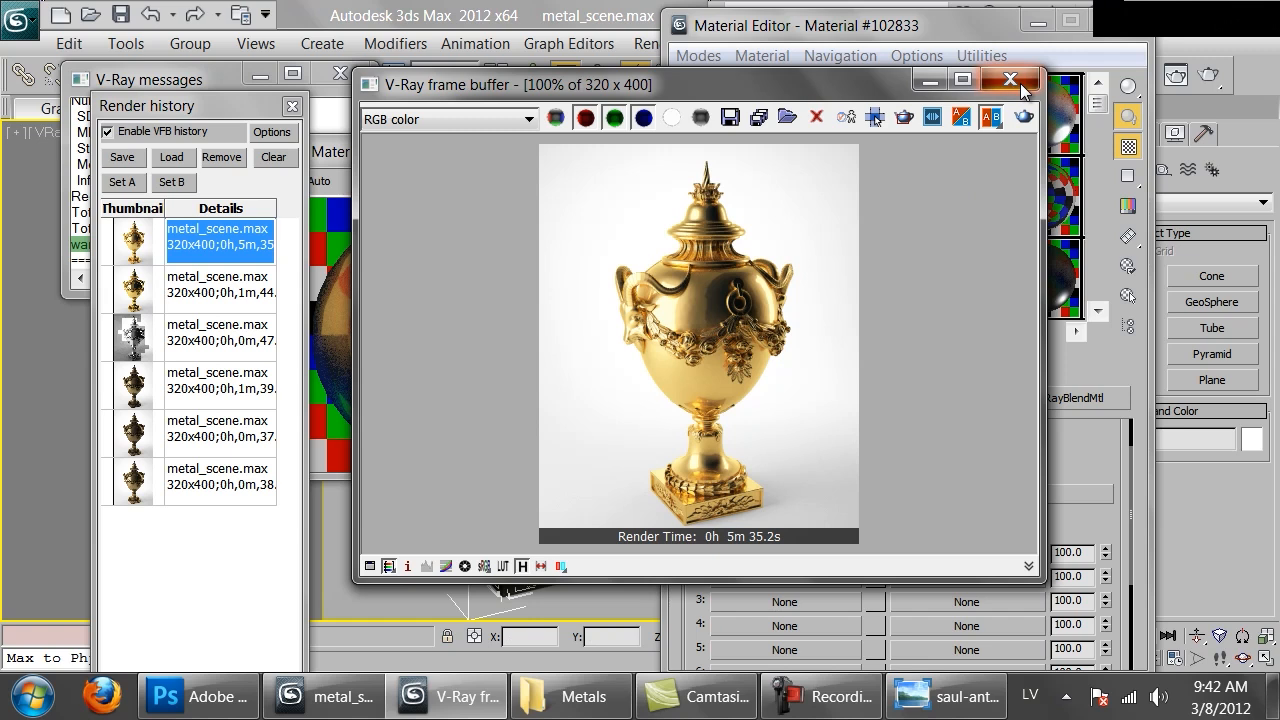
{"action": "left_click", "coordinate": [1020, 86]}
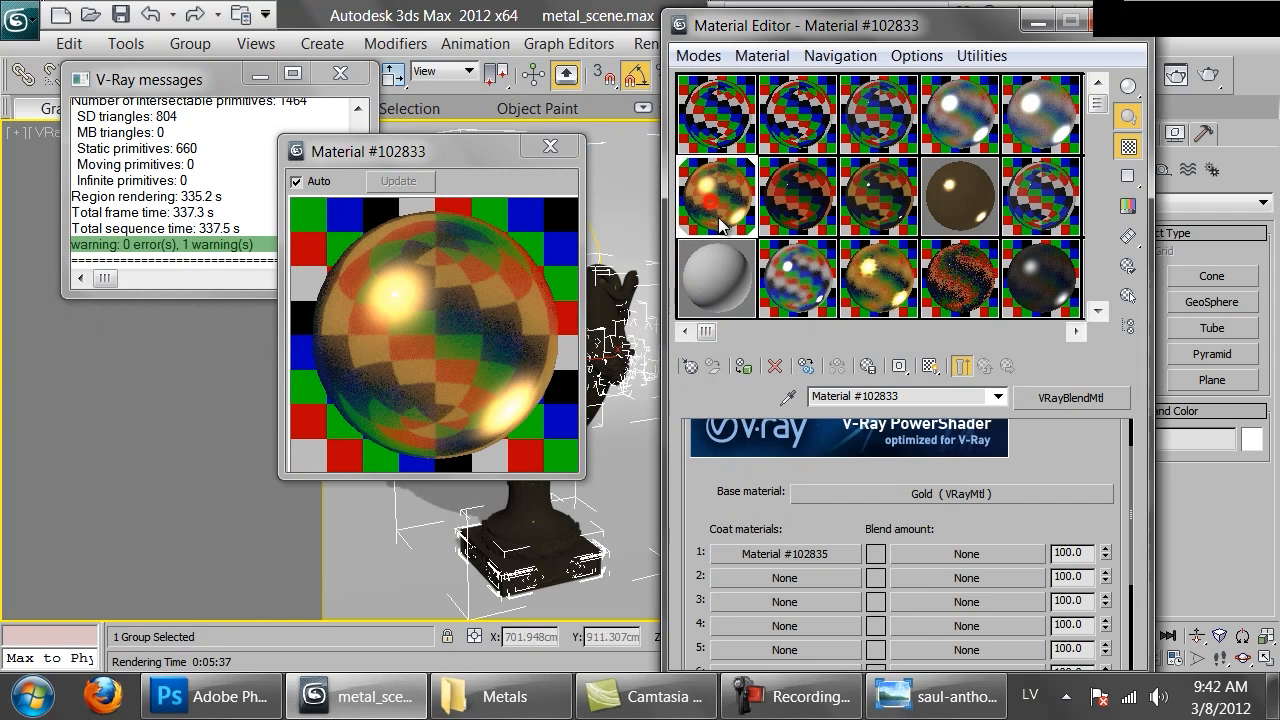
- Copy the blend's Gold base material and paste it as a copy over the 15 - Default material
{"action": "right_click", "coordinate": [886, 495]}
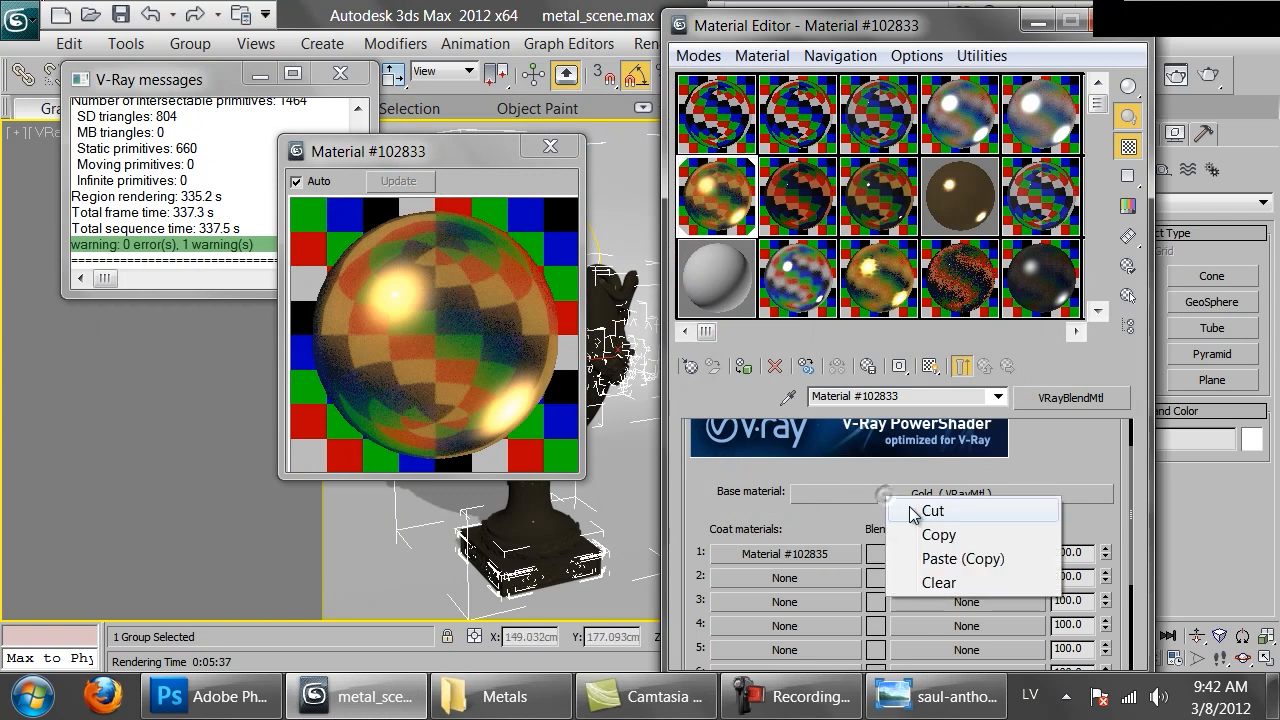
{"action": "left_click", "coordinate": [928, 532]}
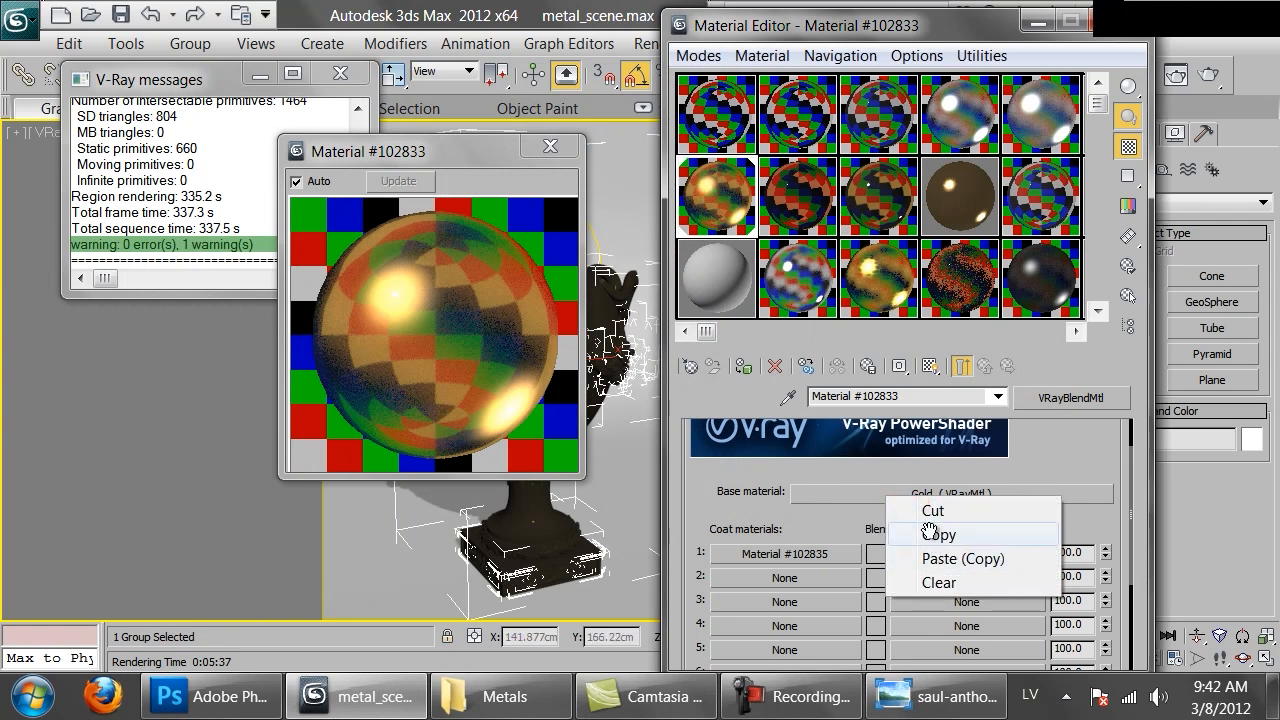
{"action": "left_click", "coordinate": [715, 284]}
{"action": "right_click", "coordinate": [722, 275]}
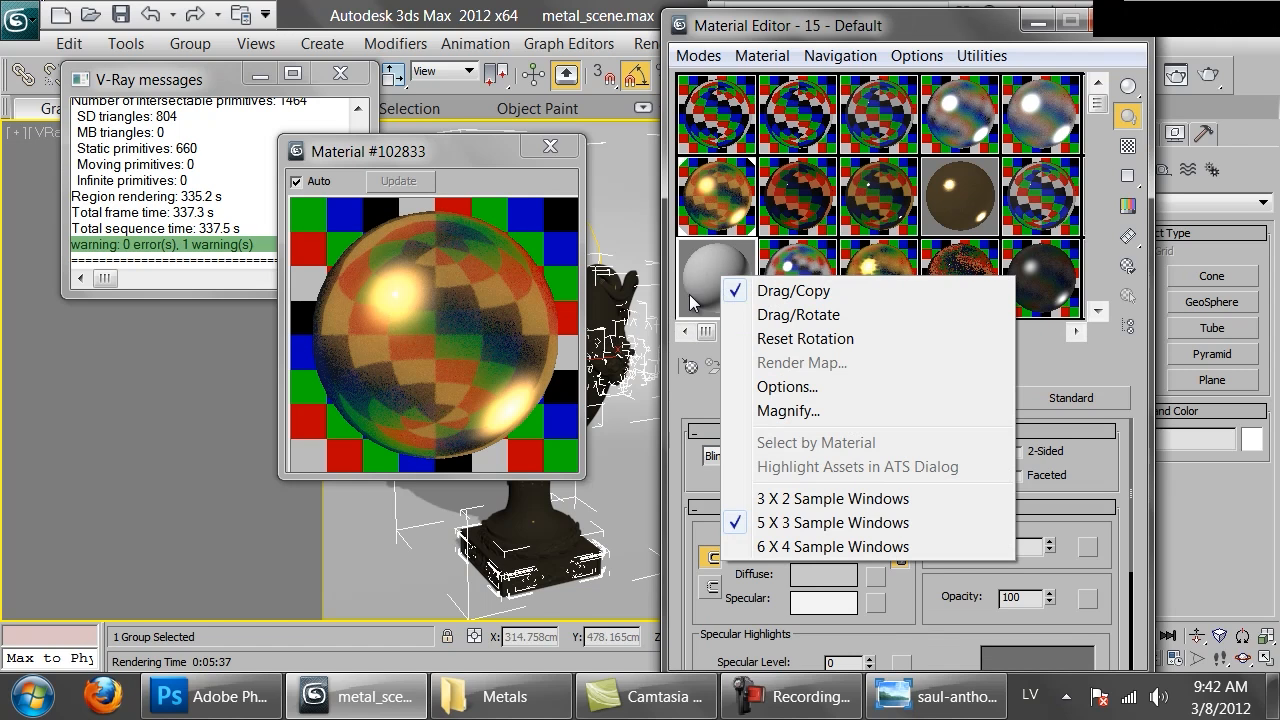
{"action": "right_click", "coordinate": [690, 296]}
{"action": "left_click", "coordinate": [716, 208]}
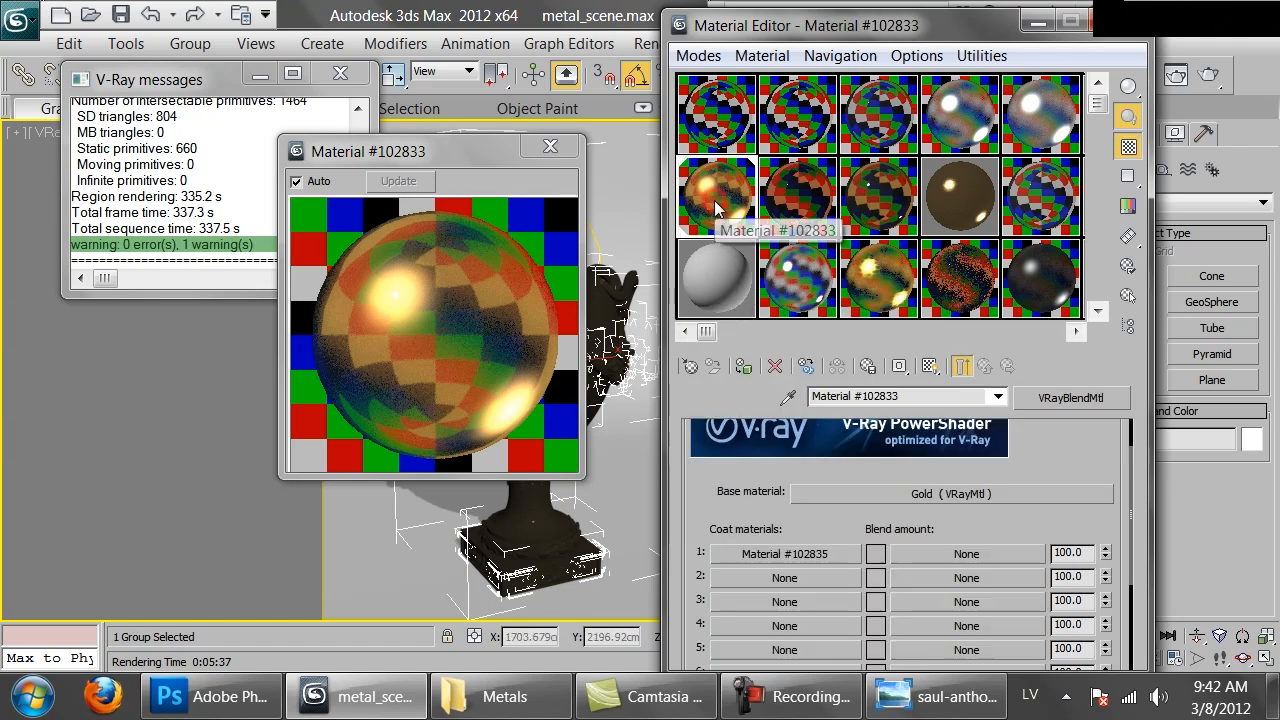
{"action": "left_click", "coordinate": [710, 280]}
{"action": "right_click", "coordinate": [1073, 408]}
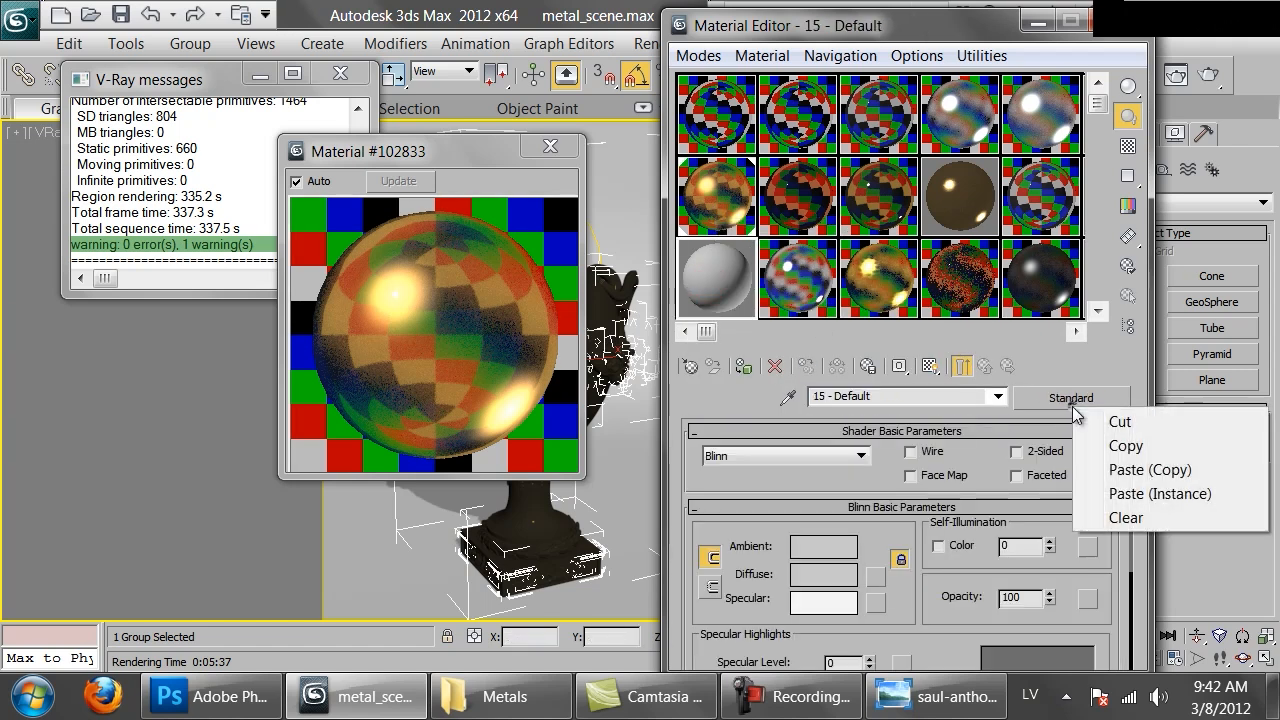
{"action": "left_click", "coordinate": [1105, 469]}
- Unlock the highlight glossiness of the 15 - Default material and set it to 0.79
{"action": "left_click_drag", "start_coordinate": [737, 470], "coordinate": [737, 535]}
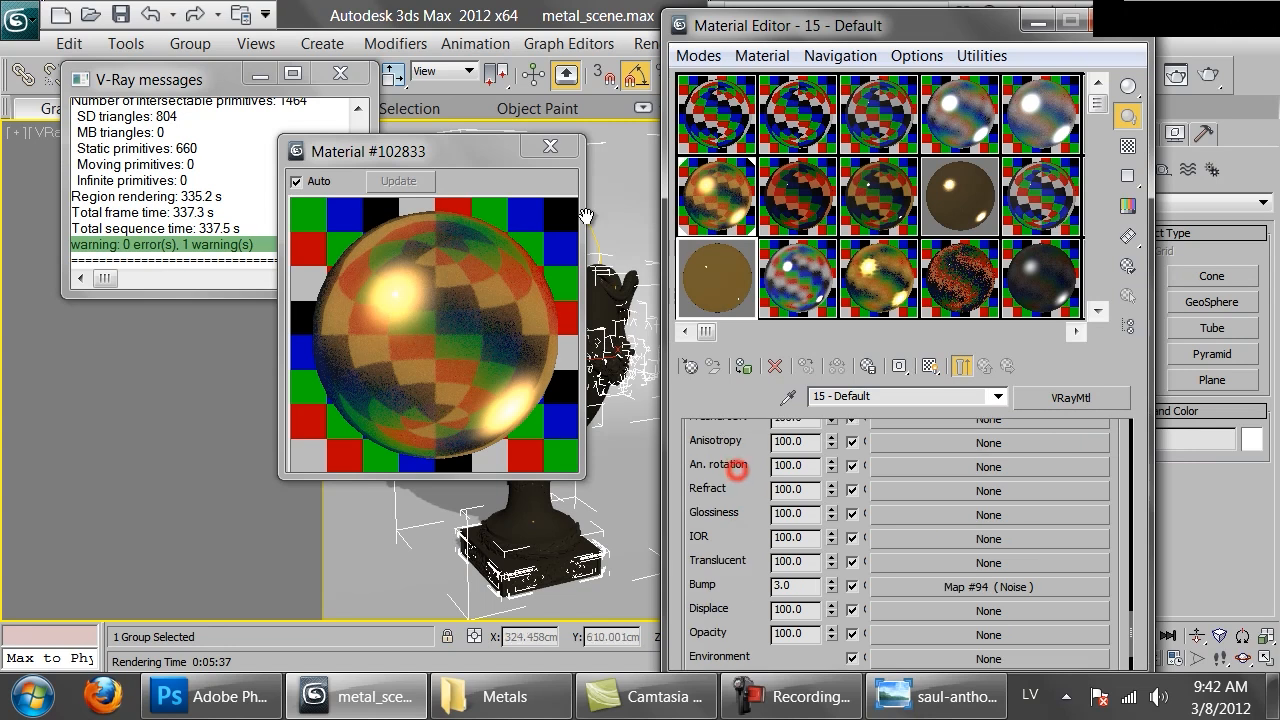
{"action": "left_click_drag", "start_coordinate": [738, 441], "coordinate": [724, 632]}
{"action": "scroll", "coordinate": [724, 632], "scroll_direction": "up", "scroll_amount": 10}
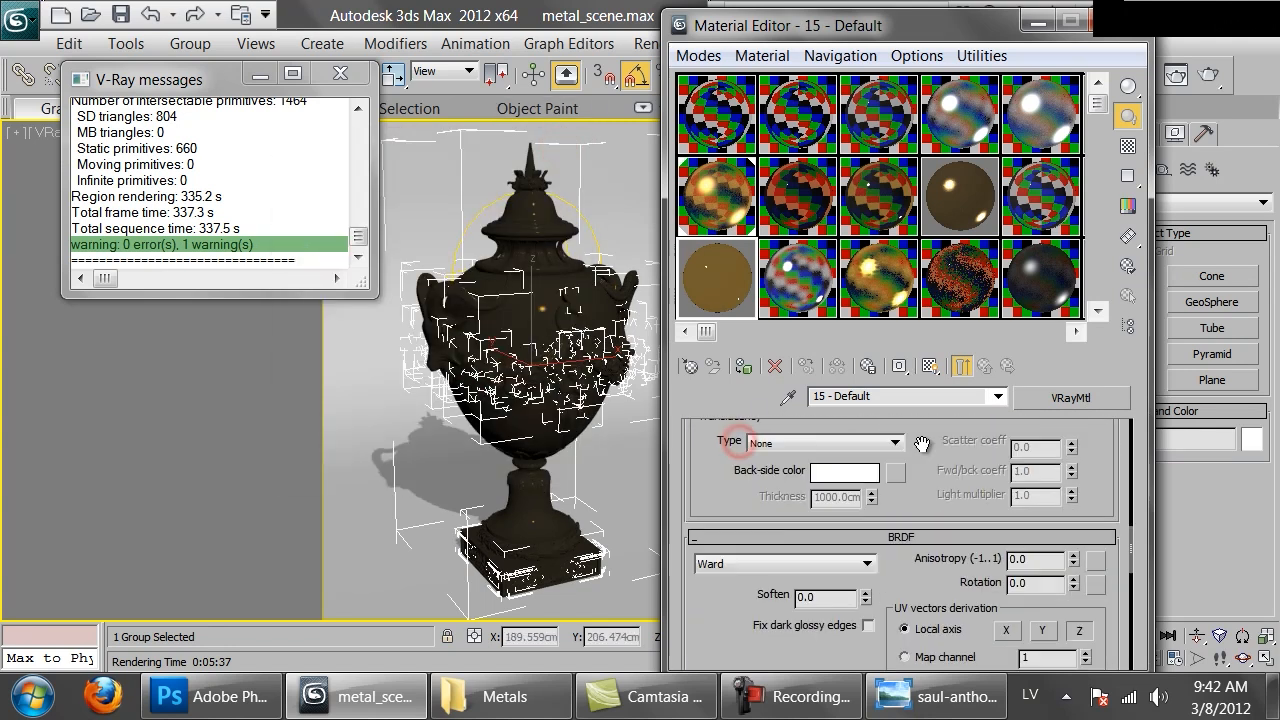
{"action": "scroll", "coordinate": [930, 517], "scroll_direction": "up", "scroll_amount": 6}
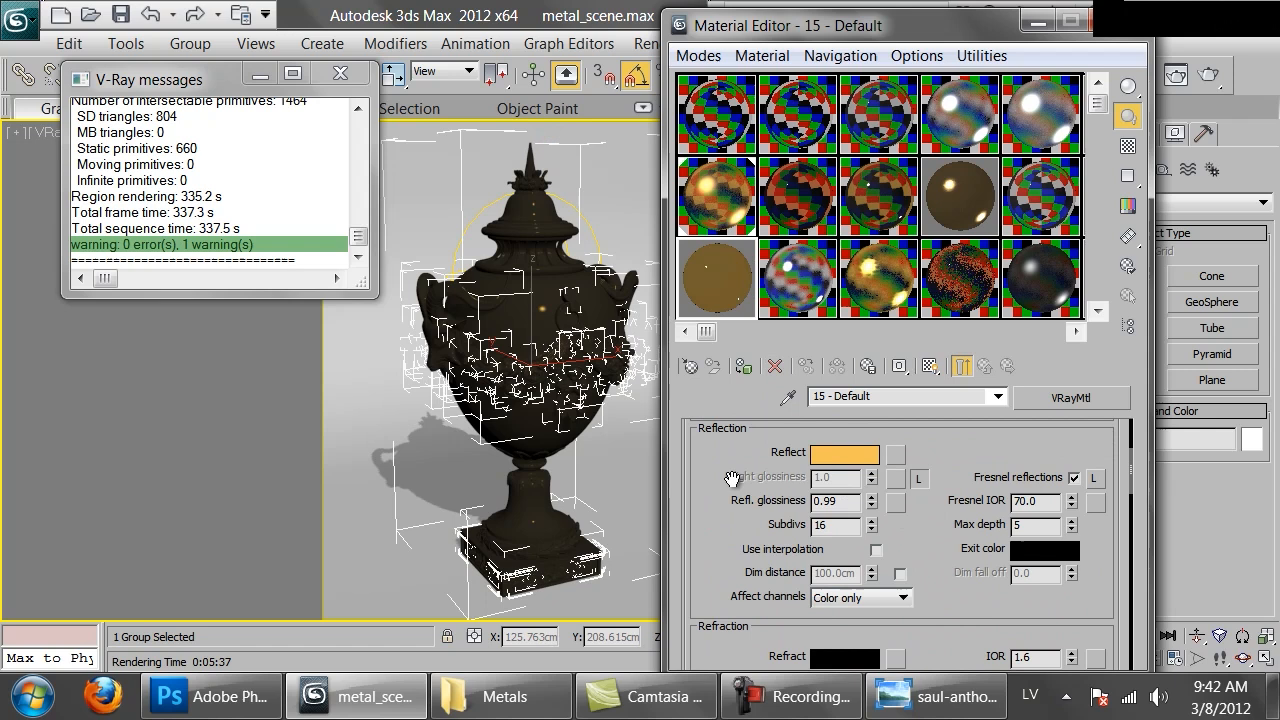
{"action": "left_click", "coordinate": [919, 477]}
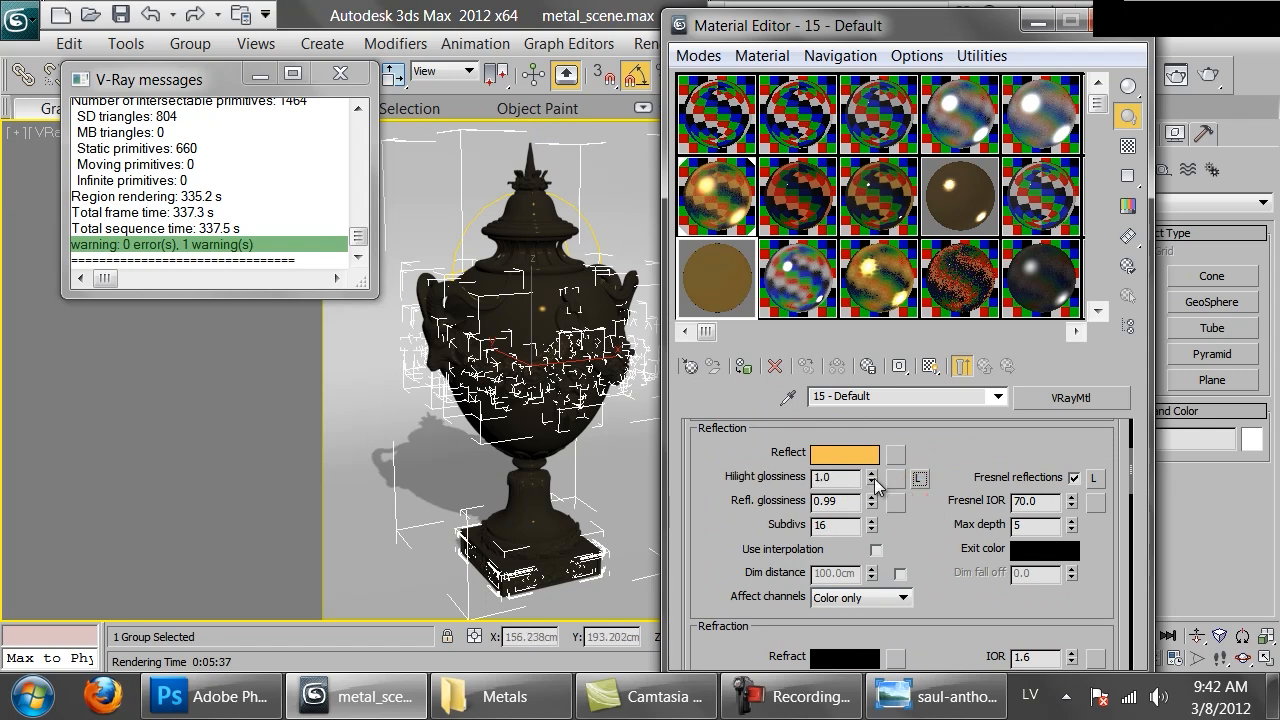
{"action": "left_click_drag", "start_coordinate": [871, 477], "coordinate": [877, 501]}
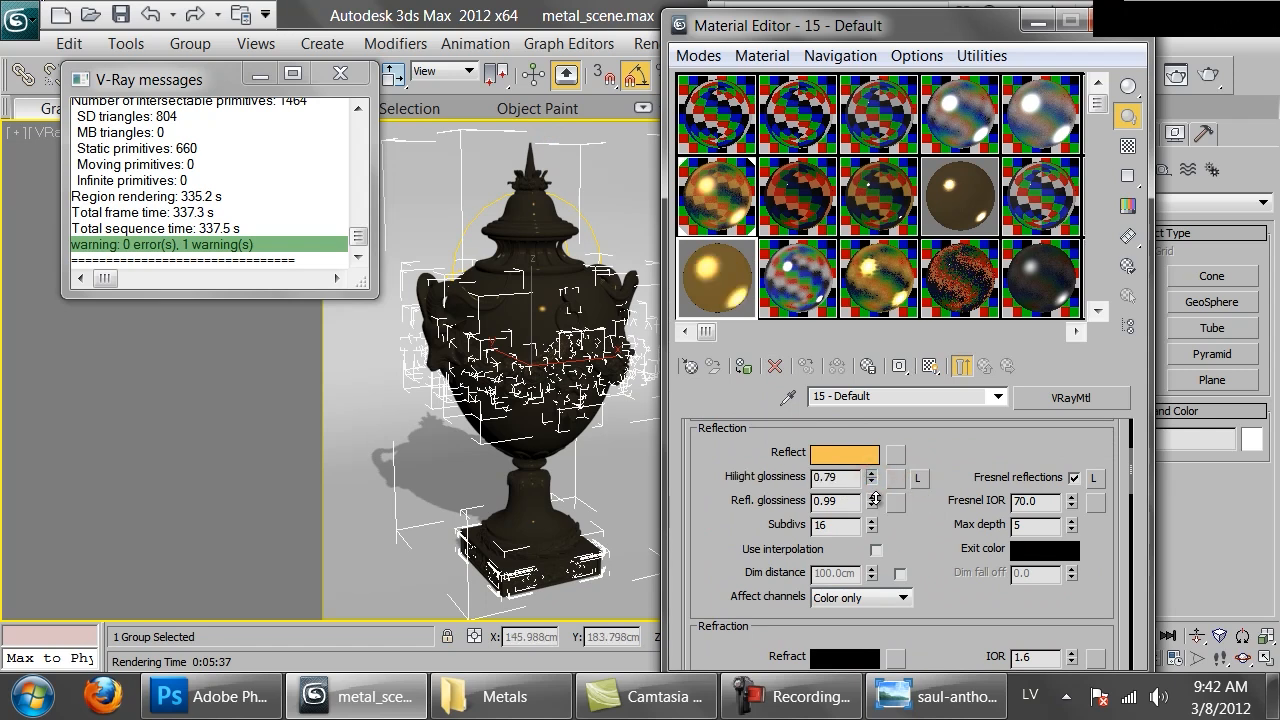
- Show the checkered background in the 15 - Default sample slot and inspect the material in an enlarged preview
{"action": "left_click", "coordinate": [1128, 148]}
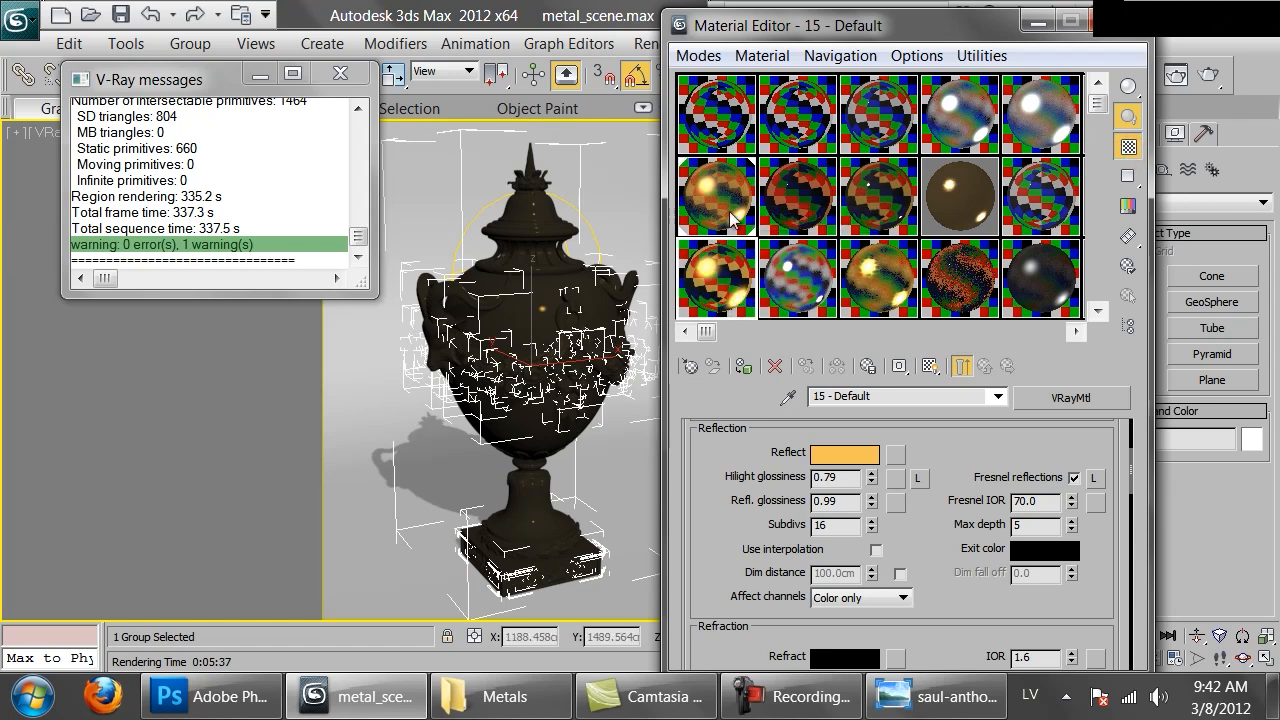
{"action": "double_click", "coordinate": [704, 272]}
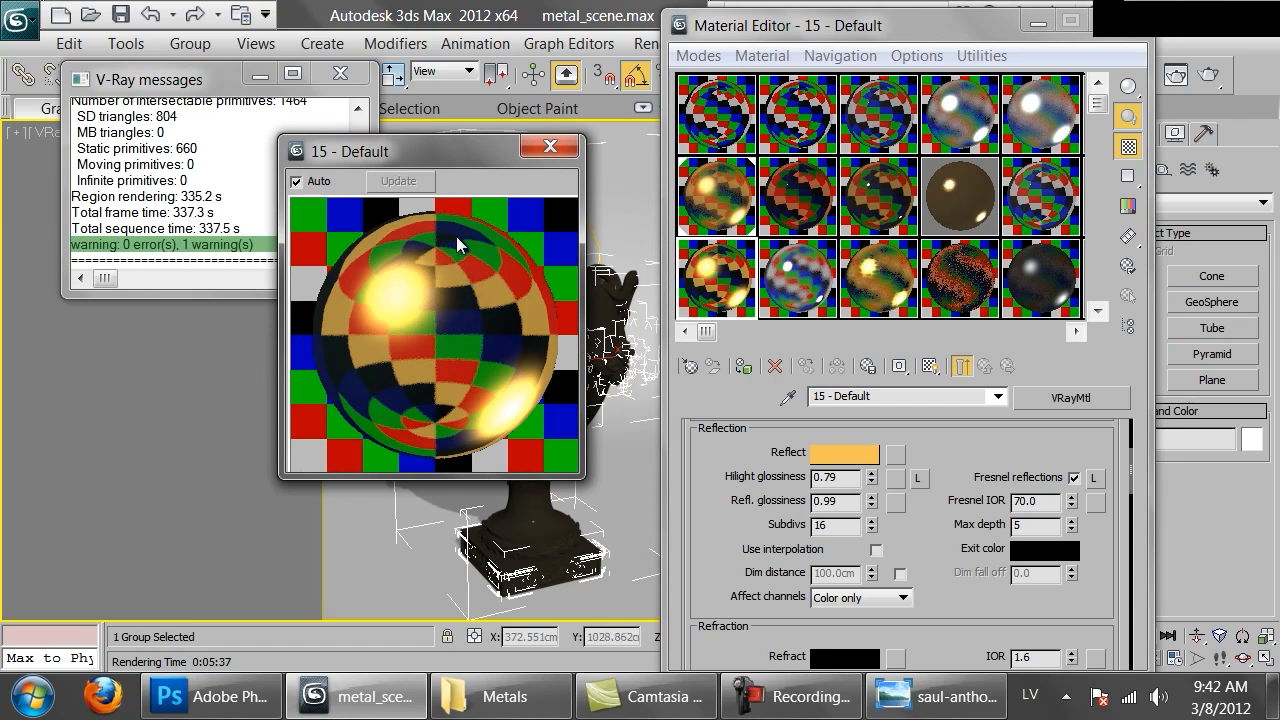
{"action": "left_click_drag", "start_coordinate": [434, 158], "coordinate": [476, 290]}
{"action": "left_click", "coordinate": [595, 283]}
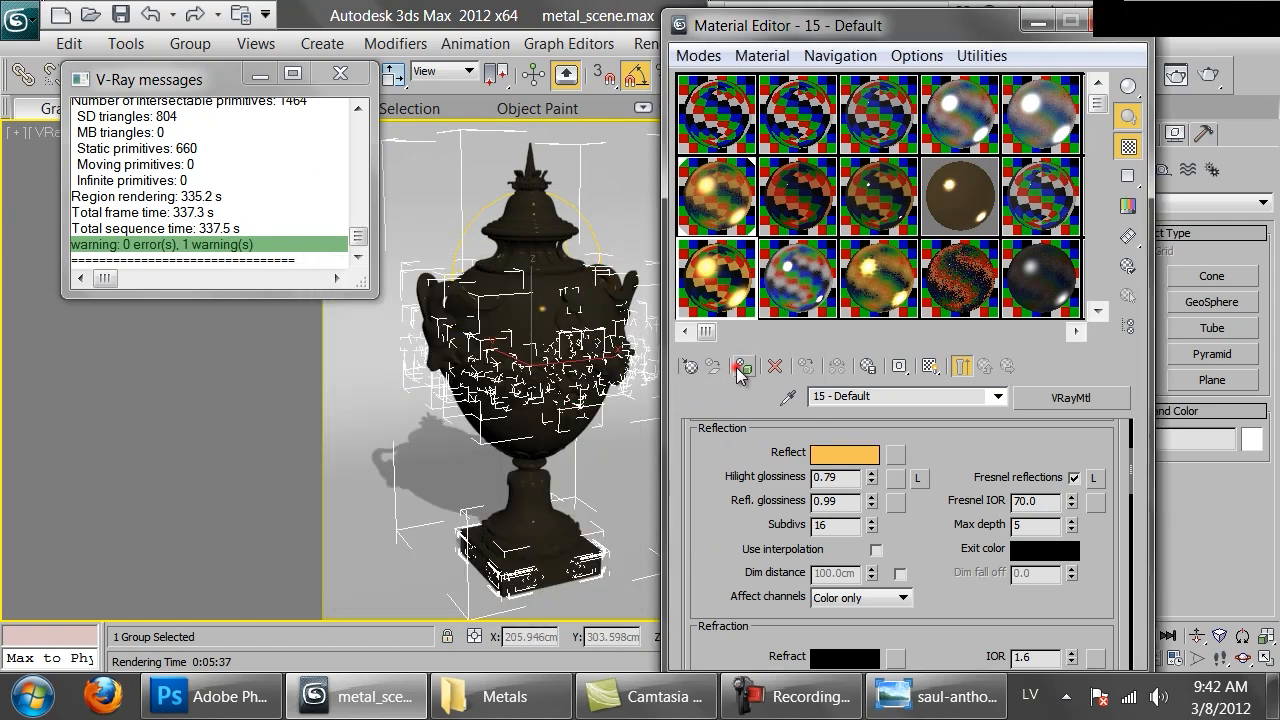
- Render the vase with the 15 - Default gold material and save the render to the history
{"action": "left_click", "coordinate": [1209, 76]}
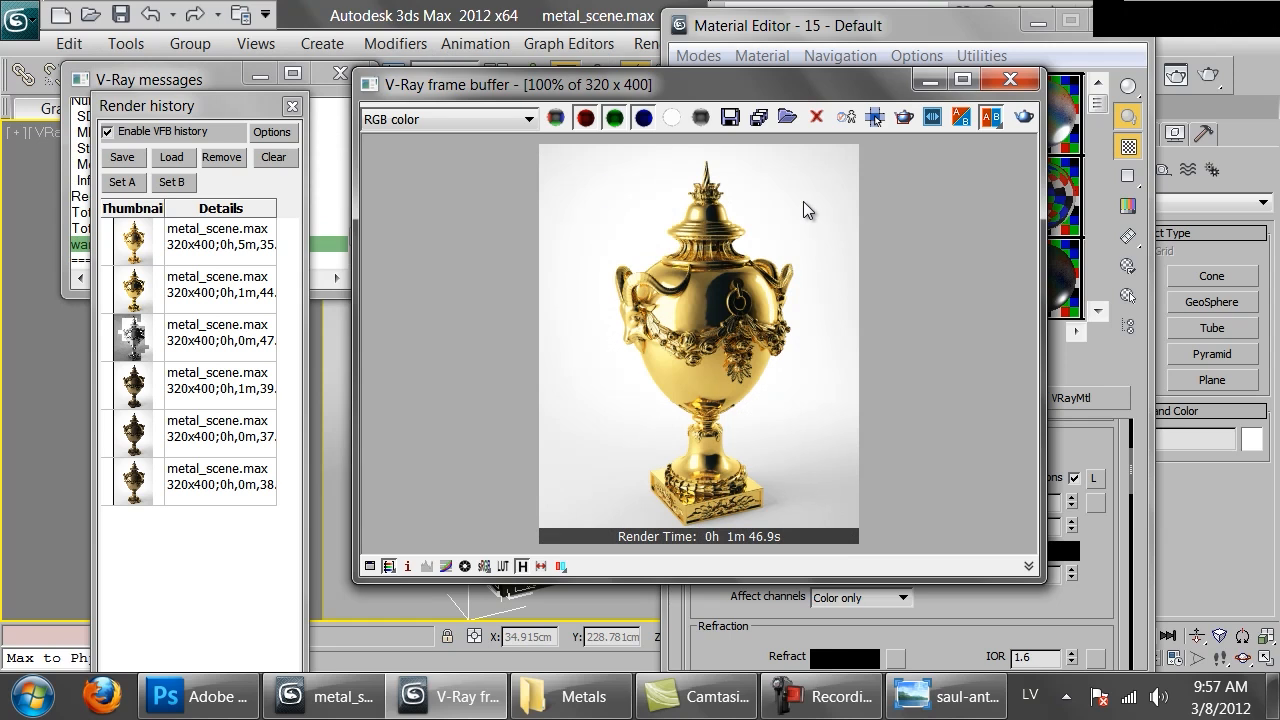
{"action": "left_click", "coordinate": [122, 158]}
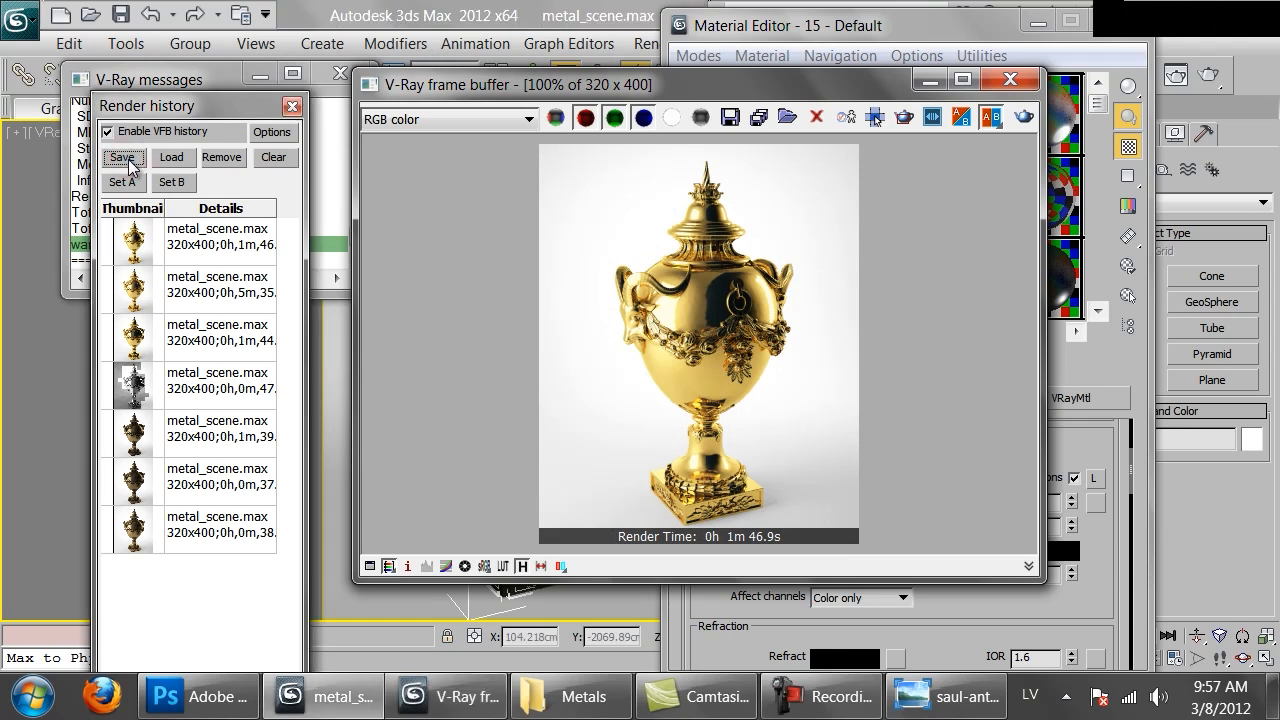
- Compare the blend material render with the 15 - Default render by alternately loading them from the render history
{"action": "double_click", "coordinate": [131, 285]}
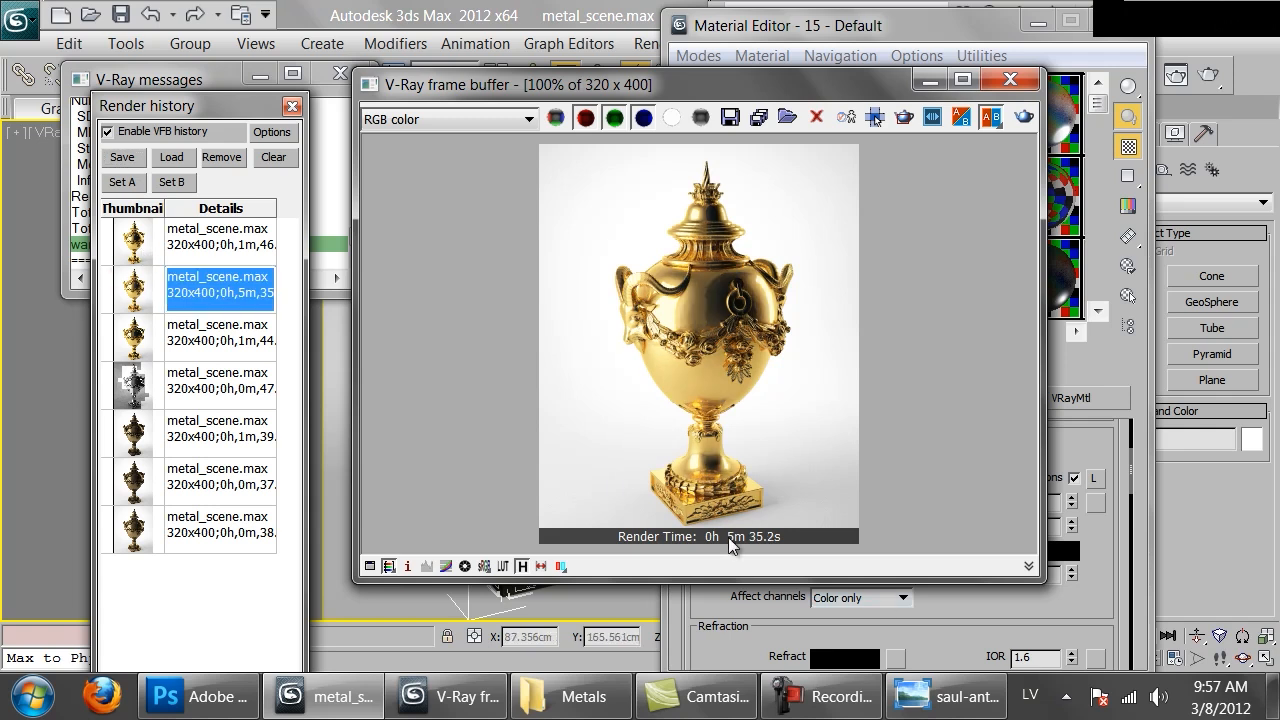
{"action": "double_click", "coordinate": [196, 236]}
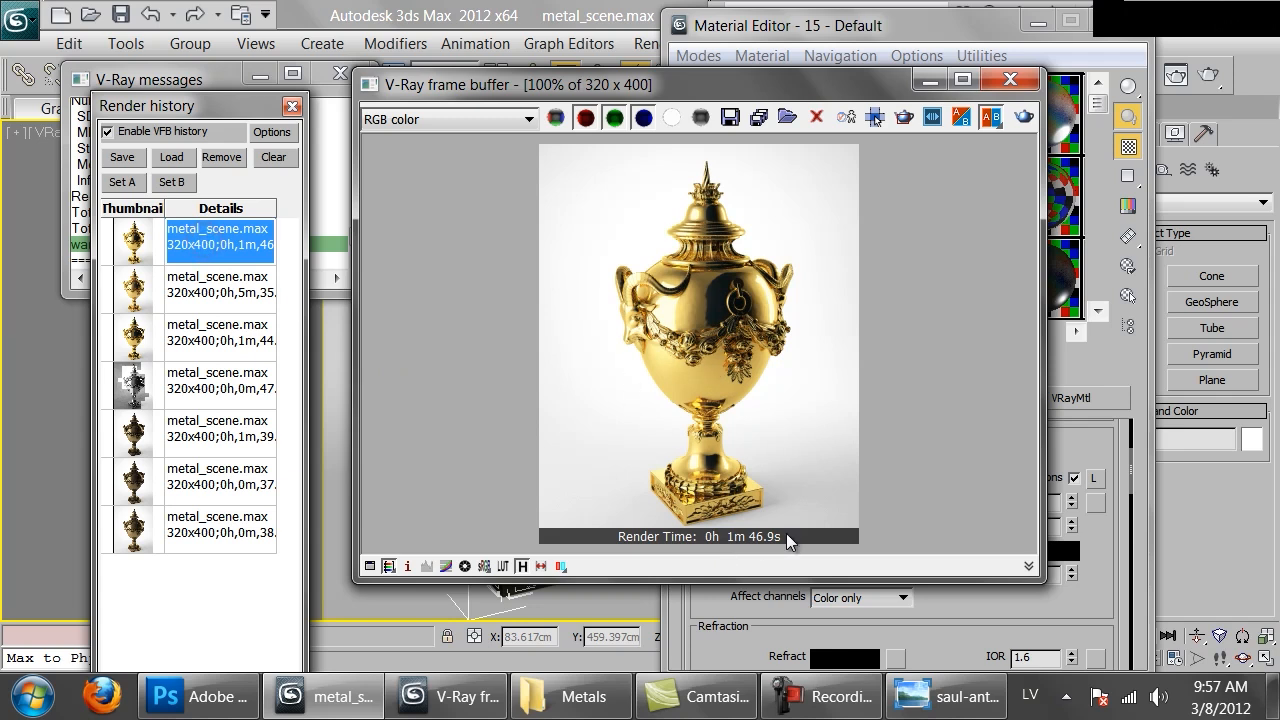
{"action": "double_click", "coordinate": [240, 285]}
{"action": "double_click", "coordinate": [232, 248]}
{"action": "double_click", "coordinate": [231, 287]}
{"action": "double_click", "coordinate": [232, 248]}
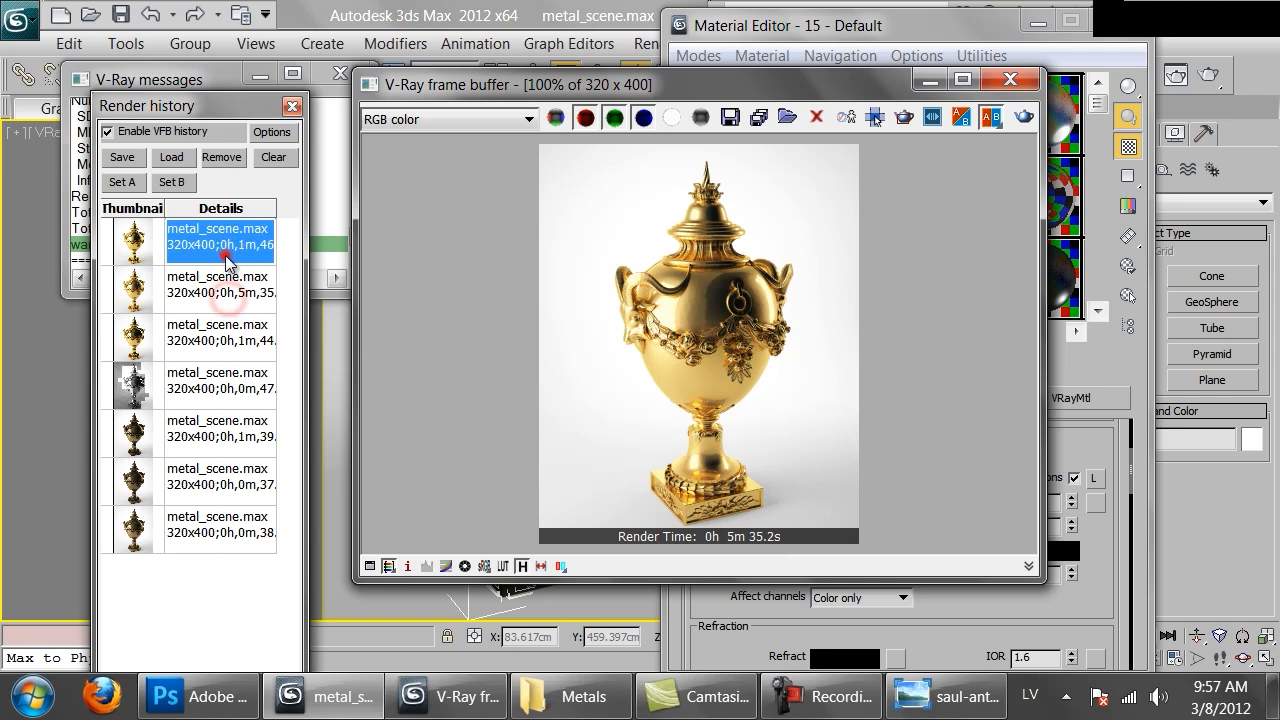
{"action": "double_click", "coordinate": [220, 293]}
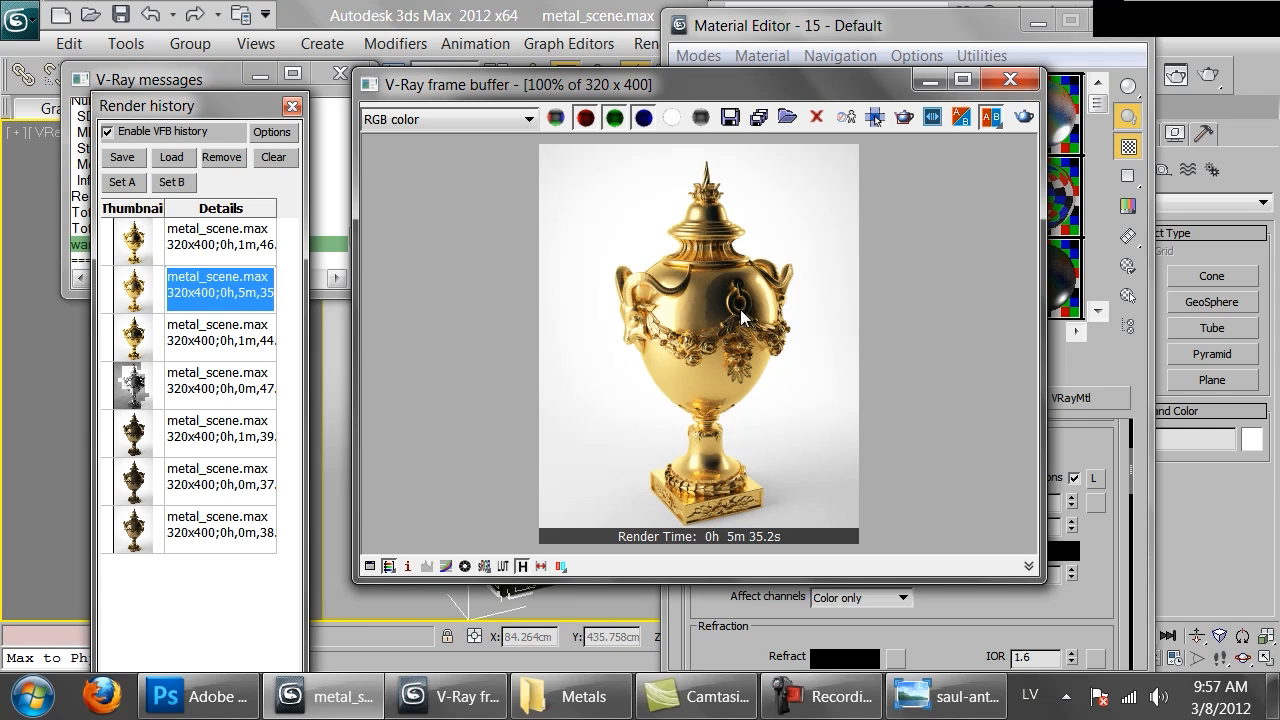
{"action": "double_click", "coordinate": [194, 240]}
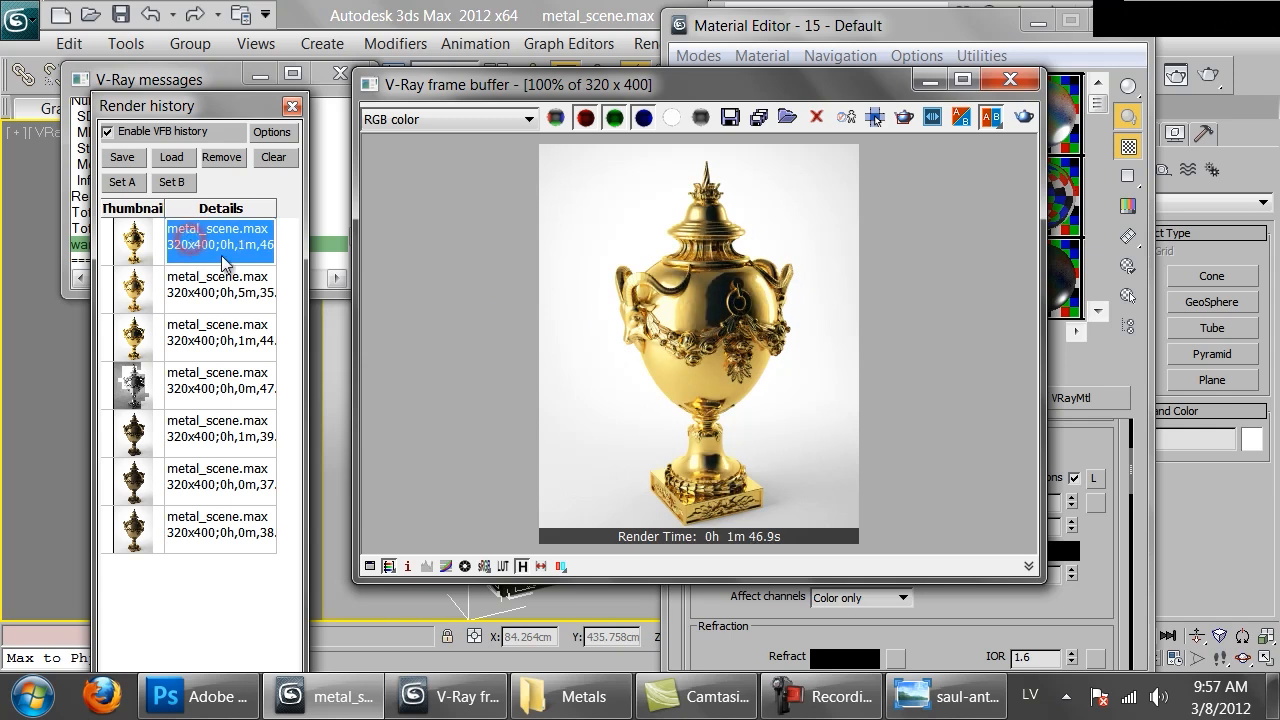